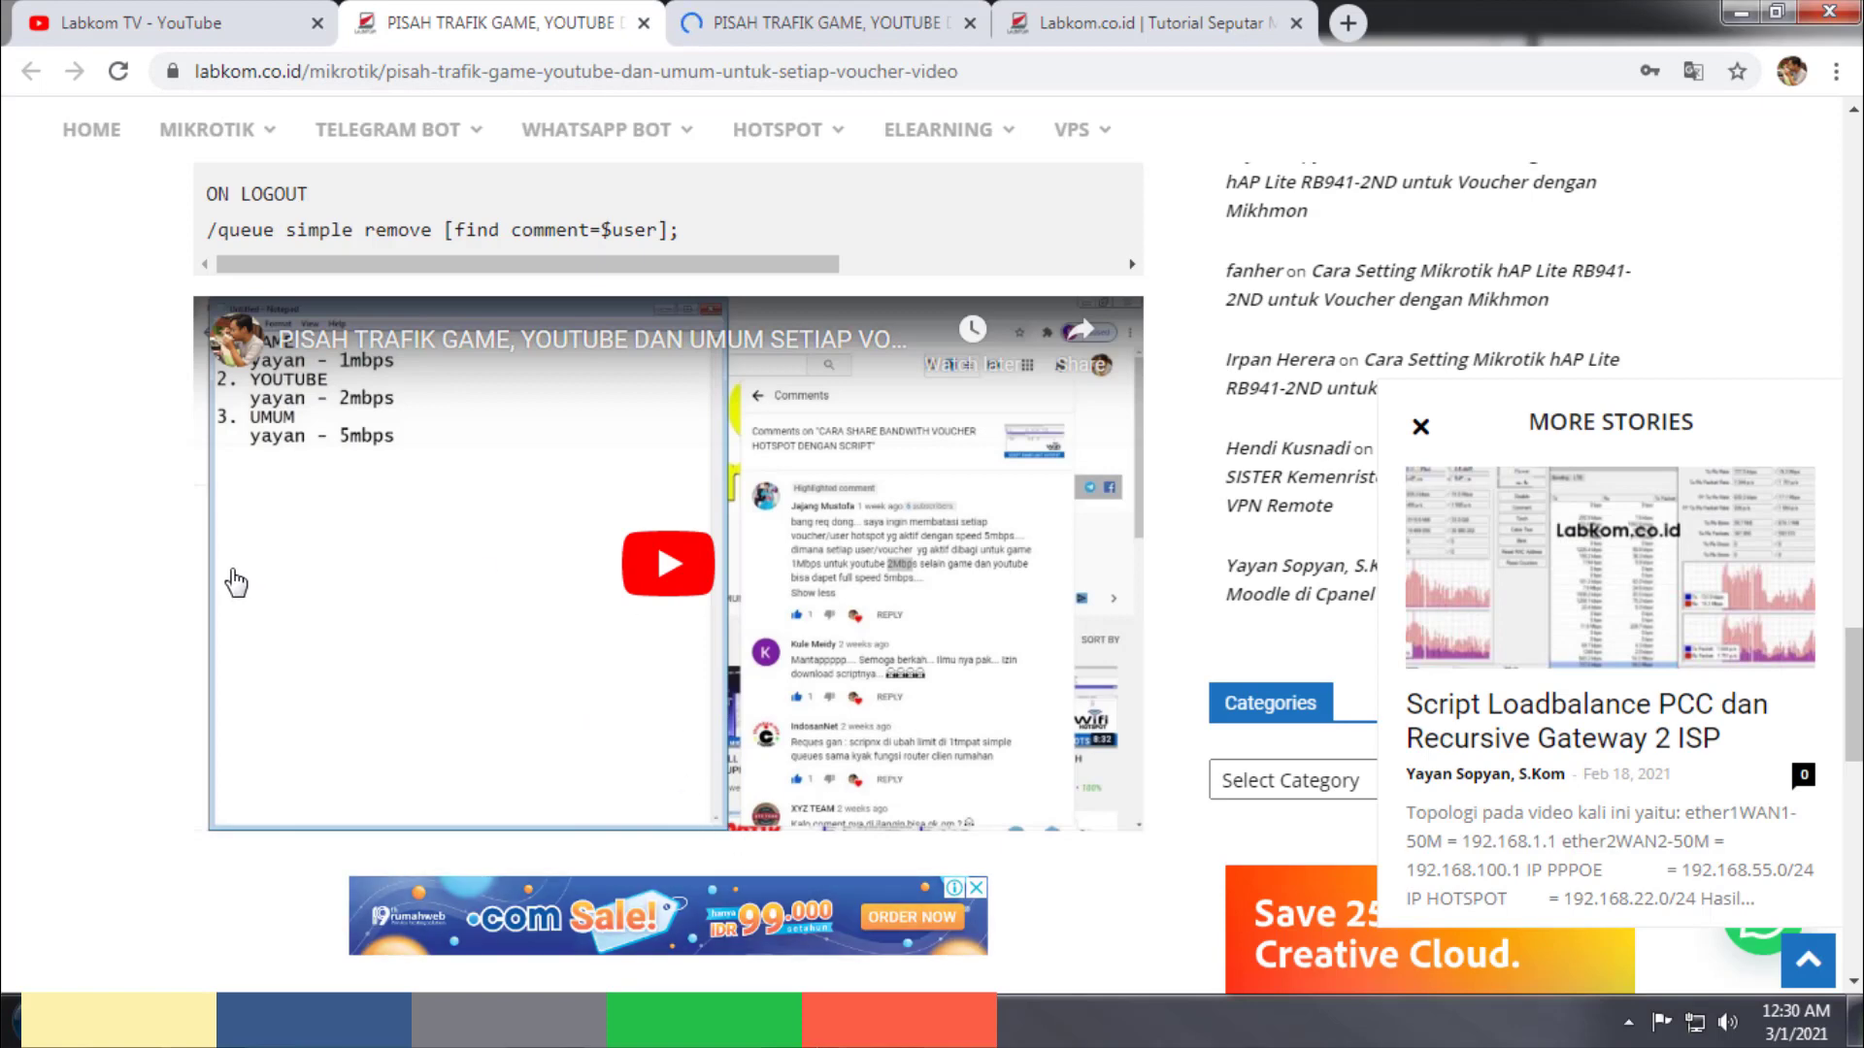
Step: Close the YouTube video tab and bring up the article's example image of per-voucher bandwidth limits
{"action": "left_click", "coordinate": [835, 23]}
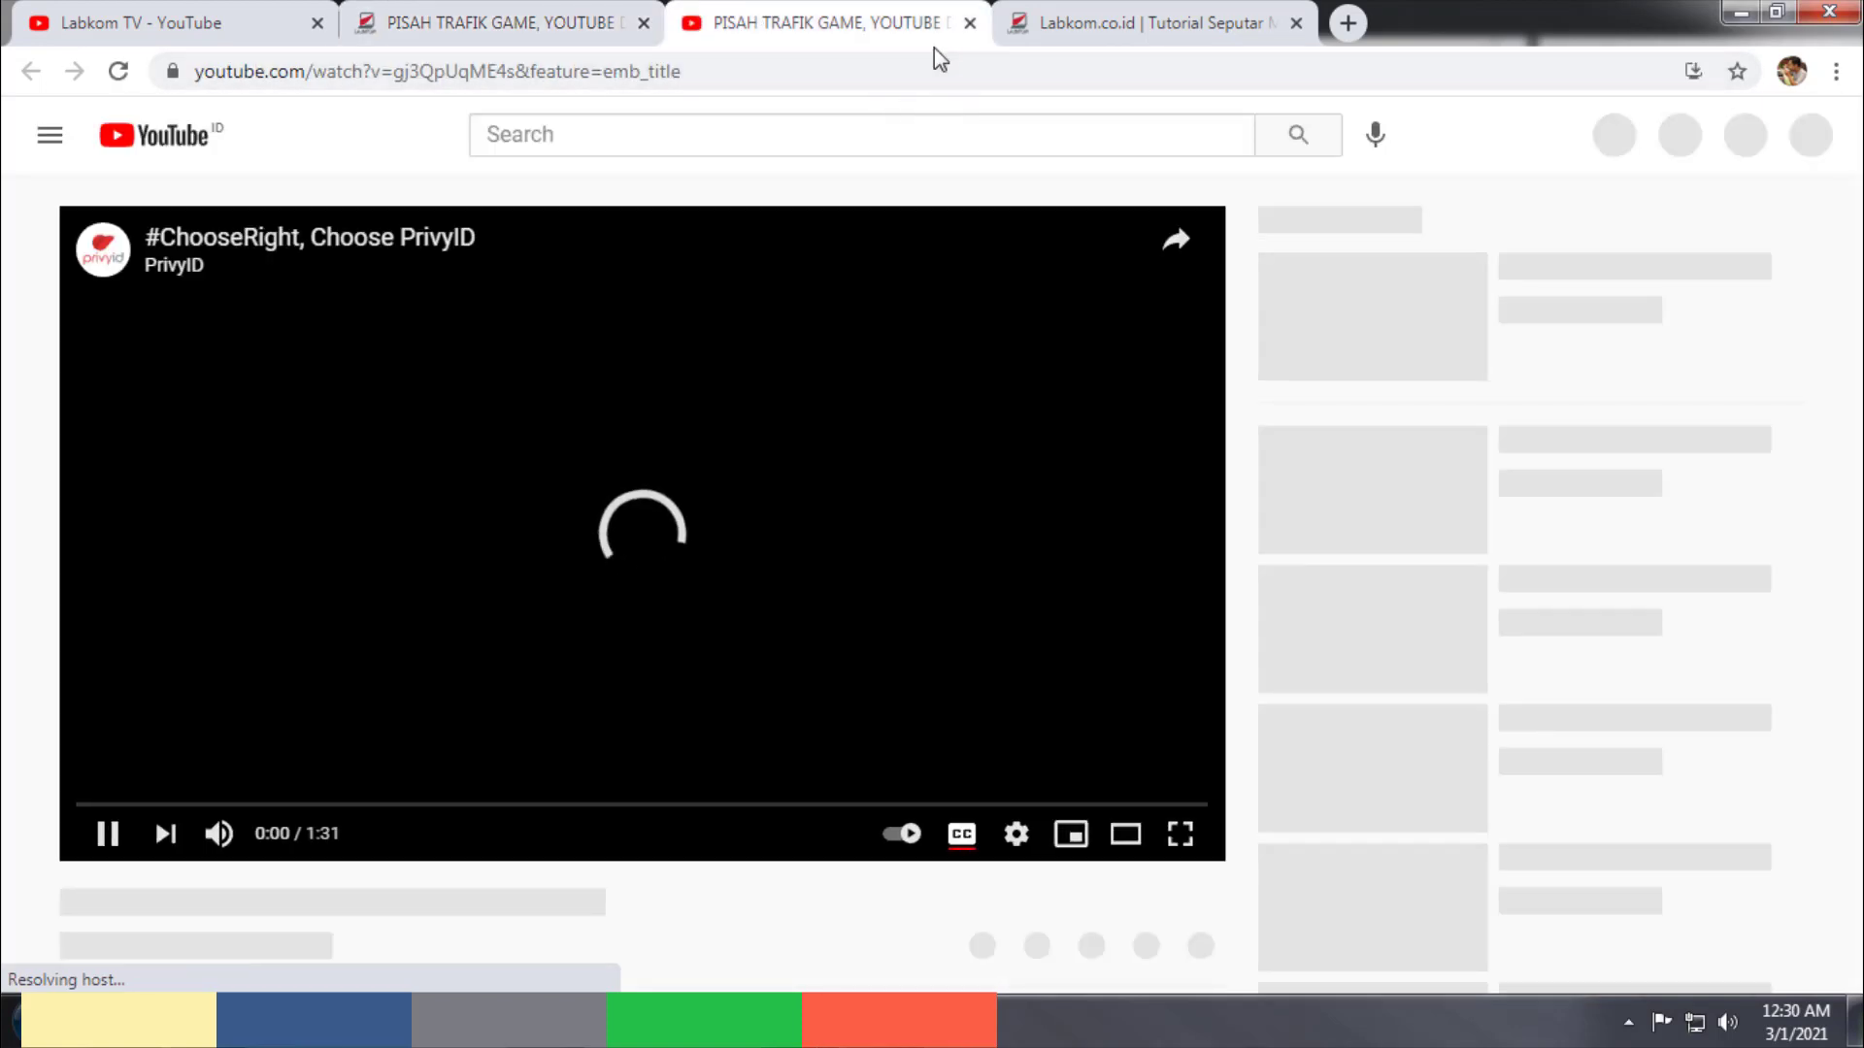
{"action": "left_click", "coordinate": [970, 23]}
{"action": "scroll", "coordinate": [823, 412], "scroll_direction": "up", "scroll_amount": 10}
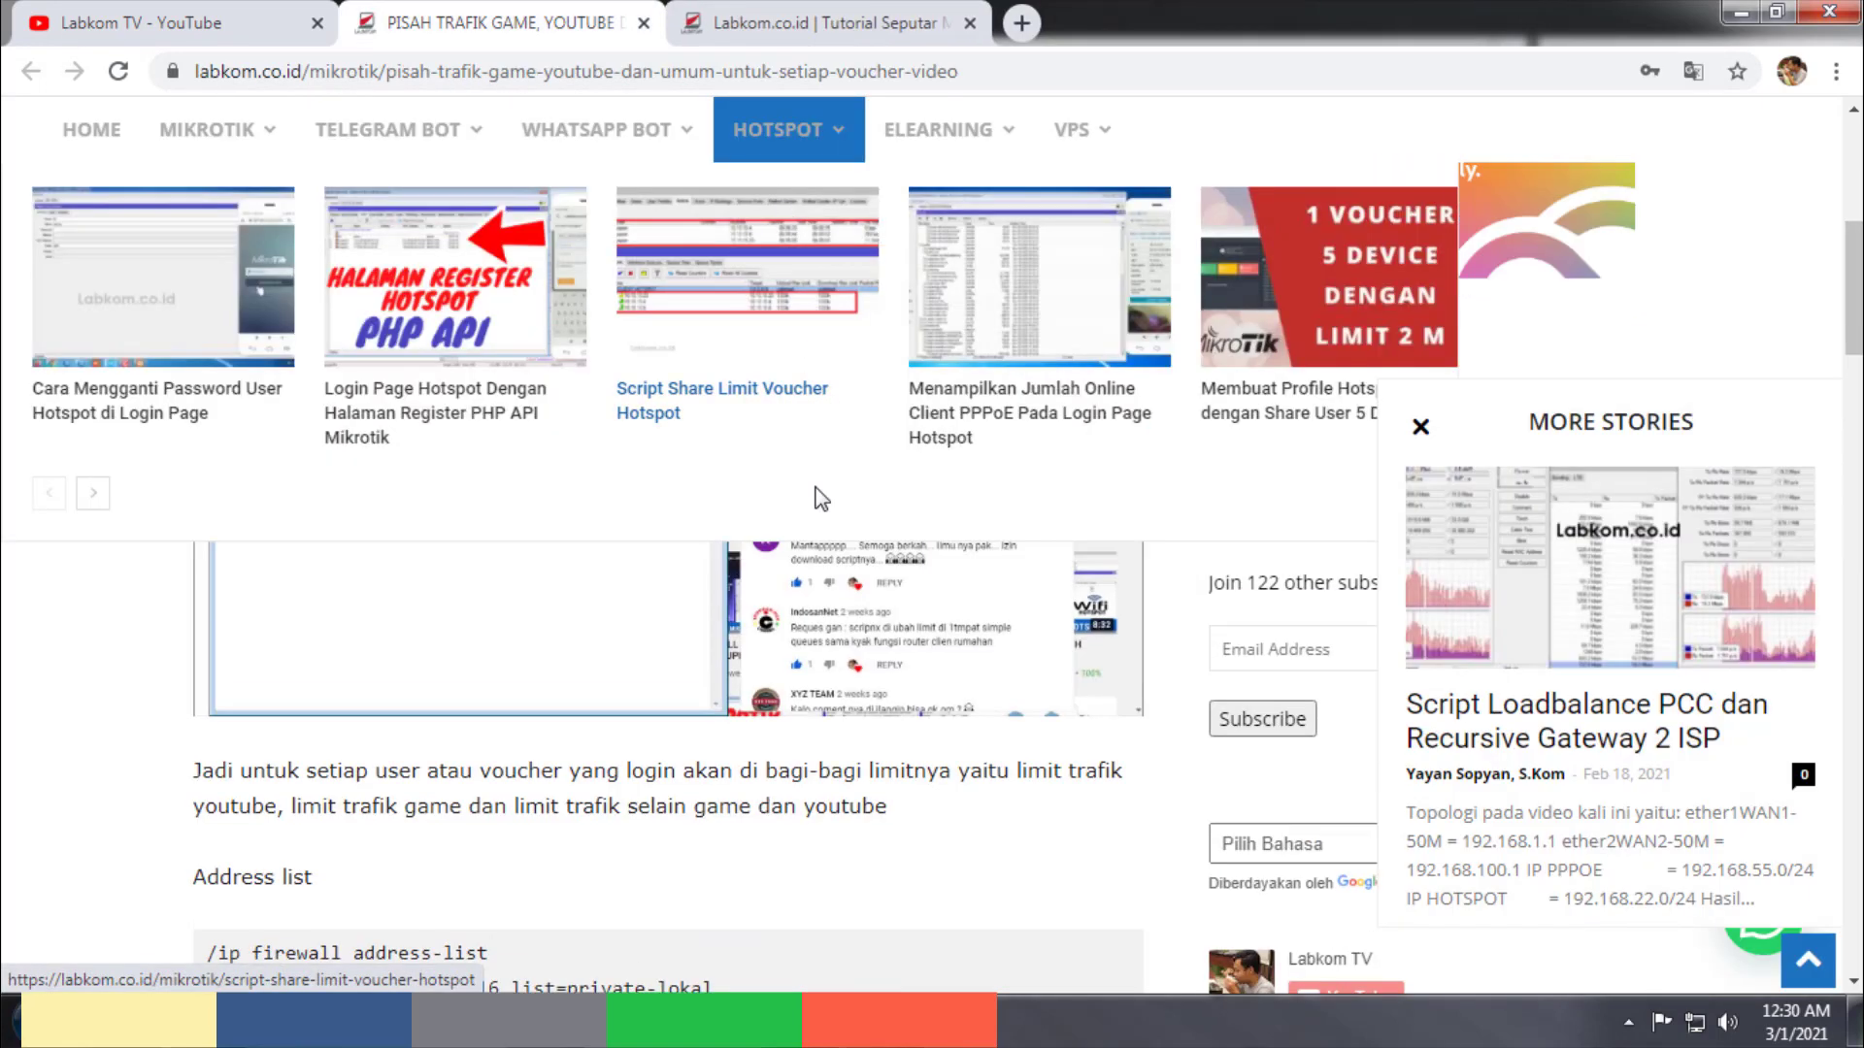
{"action": "scroll", "coordinate": [861, 819], "scroll_direction": "down", "scroll_amount": 6}
{"action": "scroll", "coordinate": [744, 806], "scroll_direction": "up", "scroll_amount": 8}
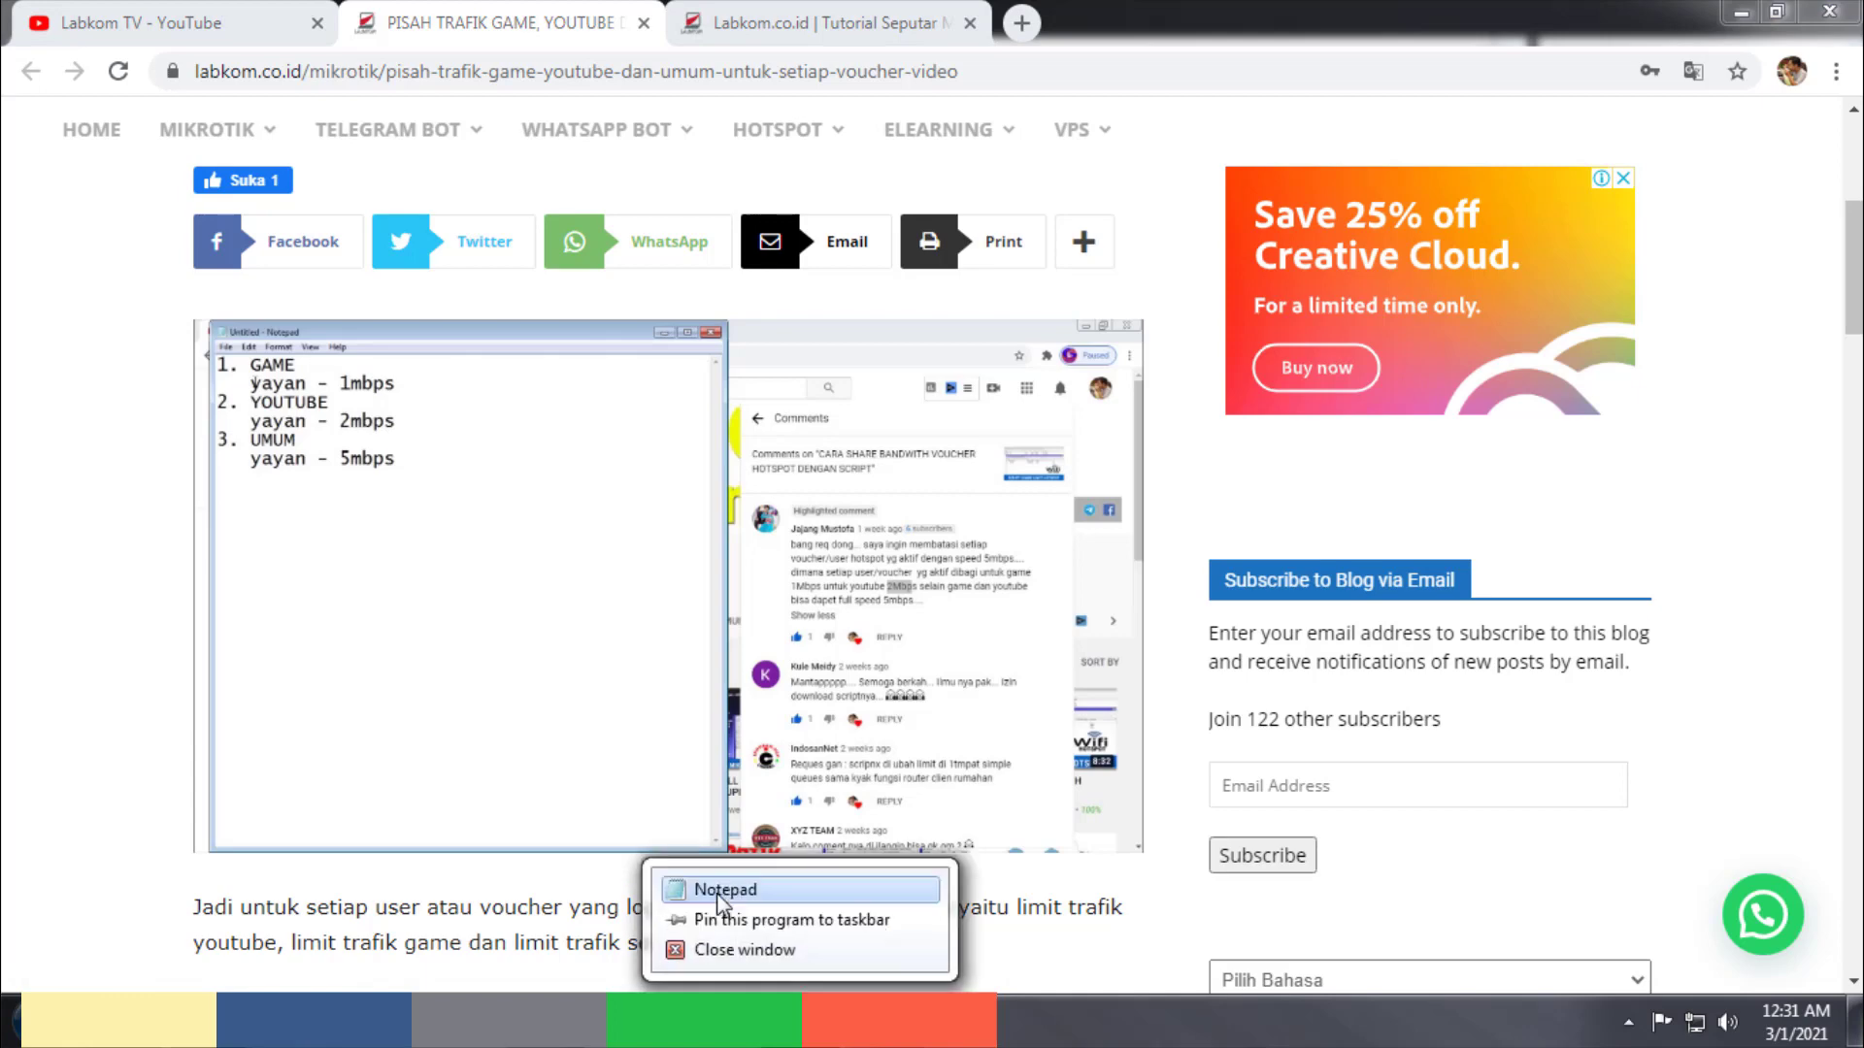
Step: Open a new Notepad window beside the article's example image and set its font size to 20
{"action": "left_click", "coordinate": [709, 893]}
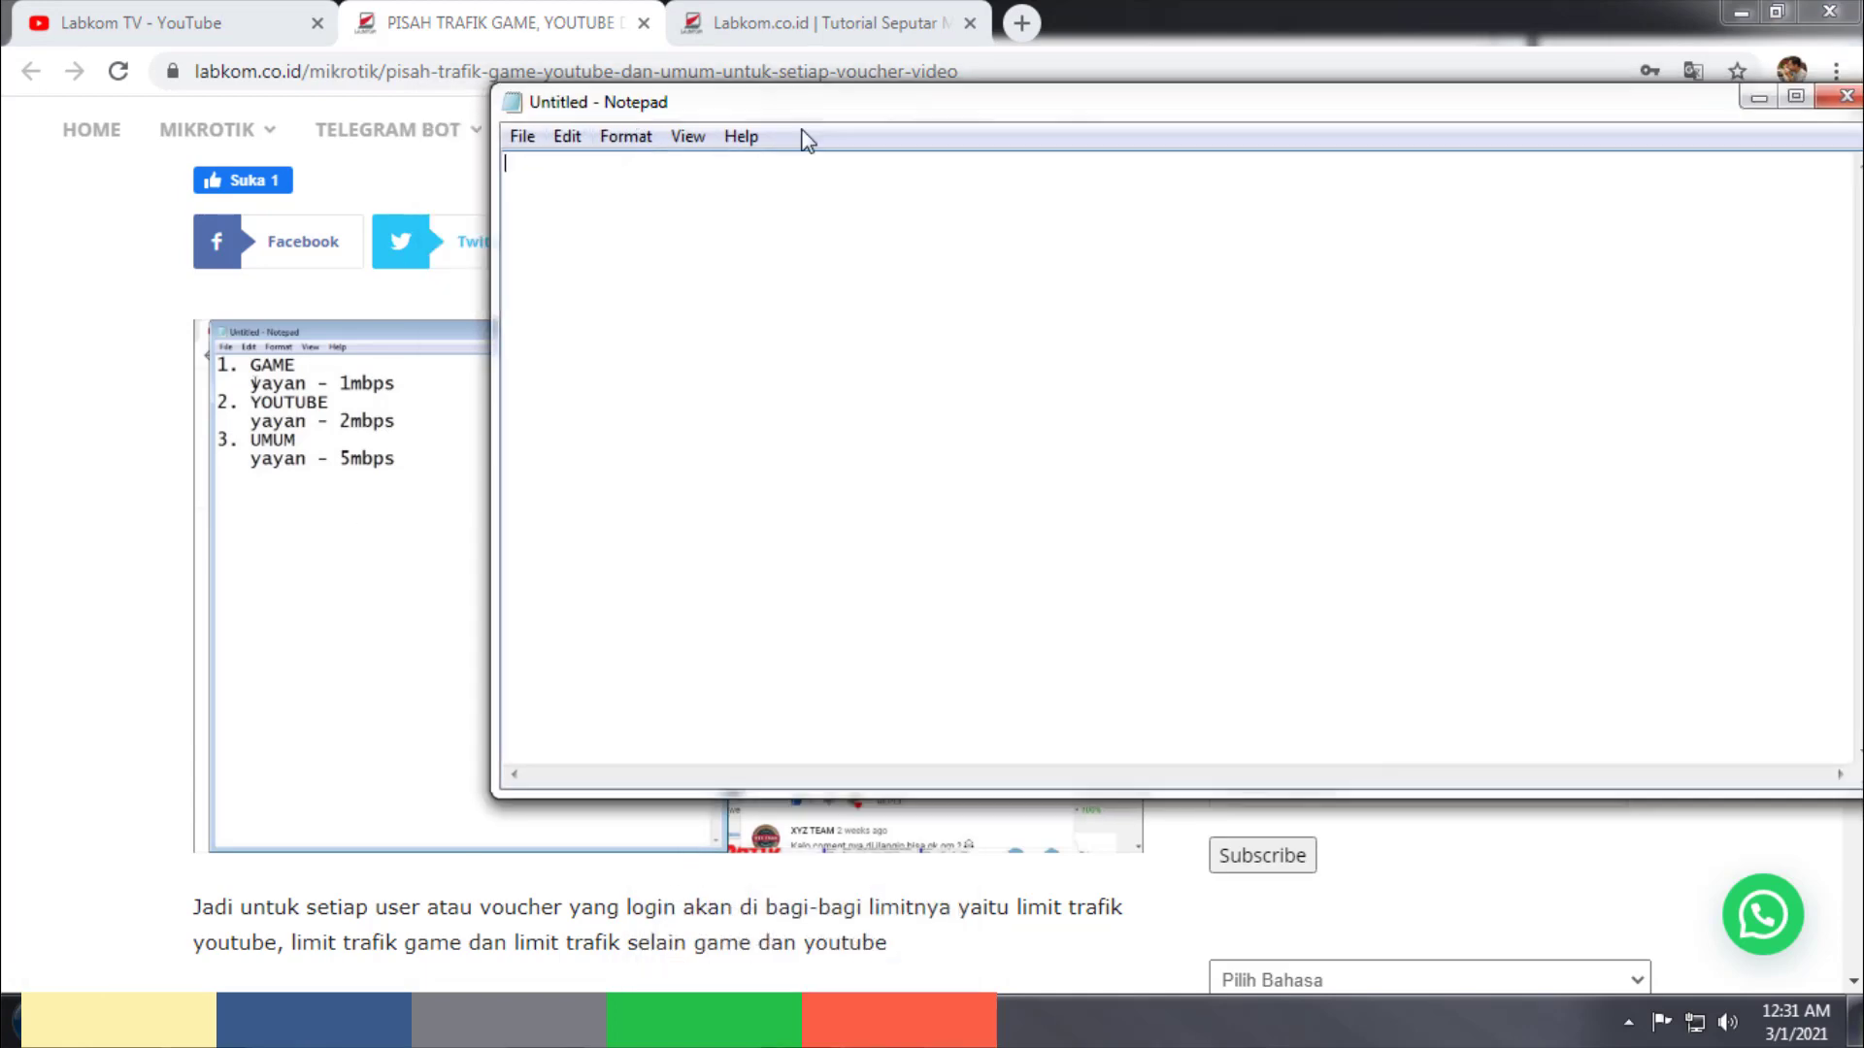
{"action": "left_click_drag", "start_coordinate": [803, 137], "coordinate": [903, 176]}
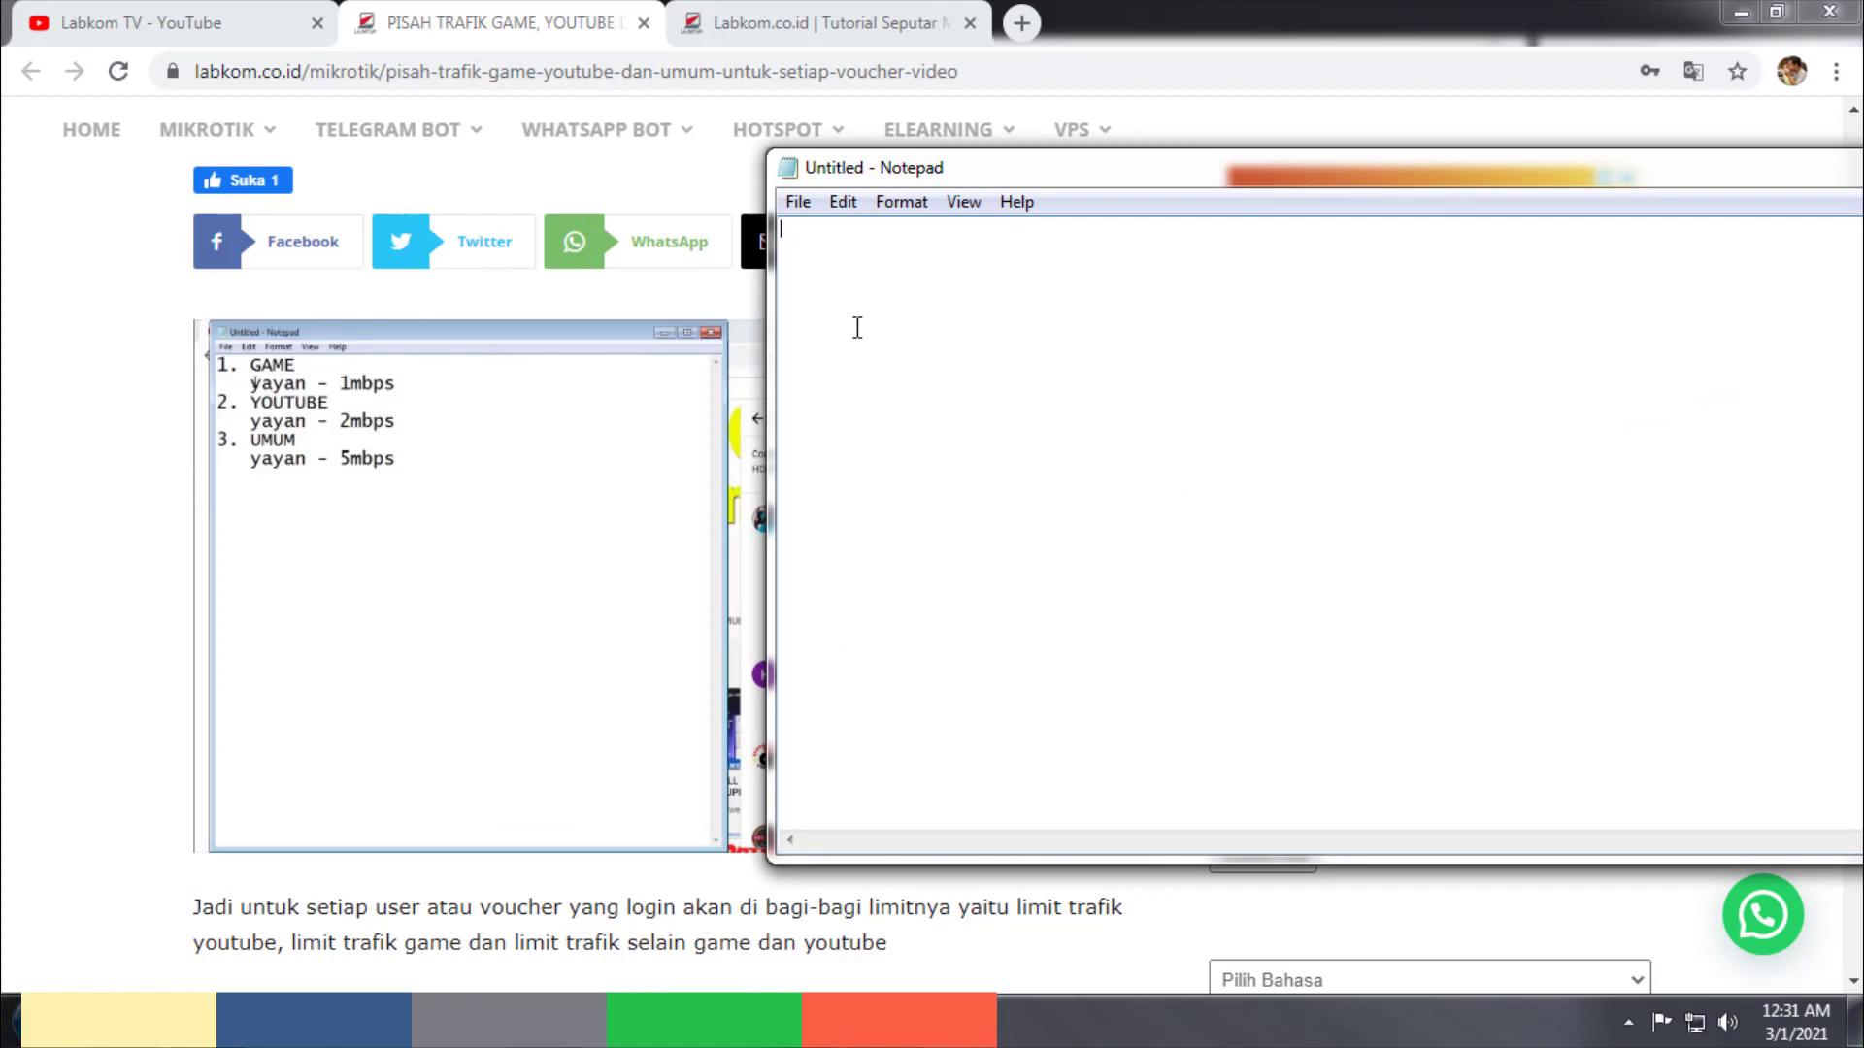
{"action": "left_click", "coordinate": [900, 201]}
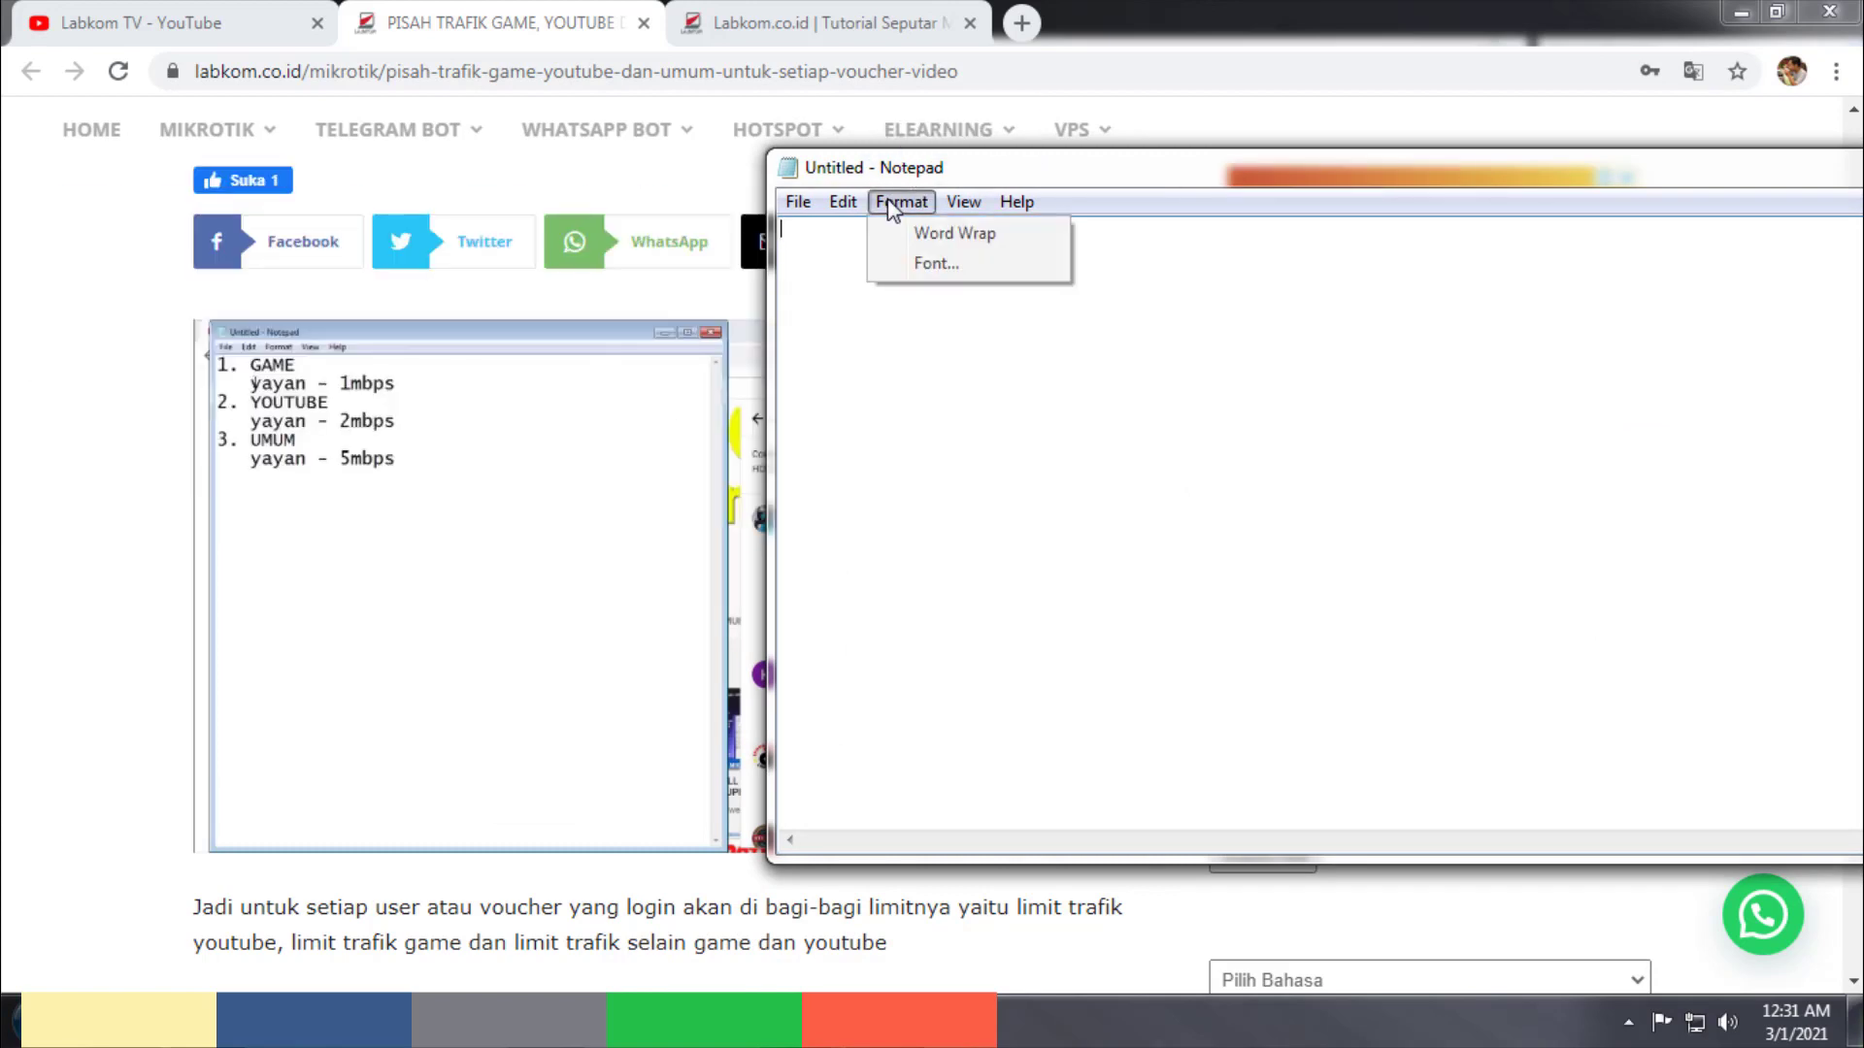
{"action": "left_click", "coordinate": [925, 276]}
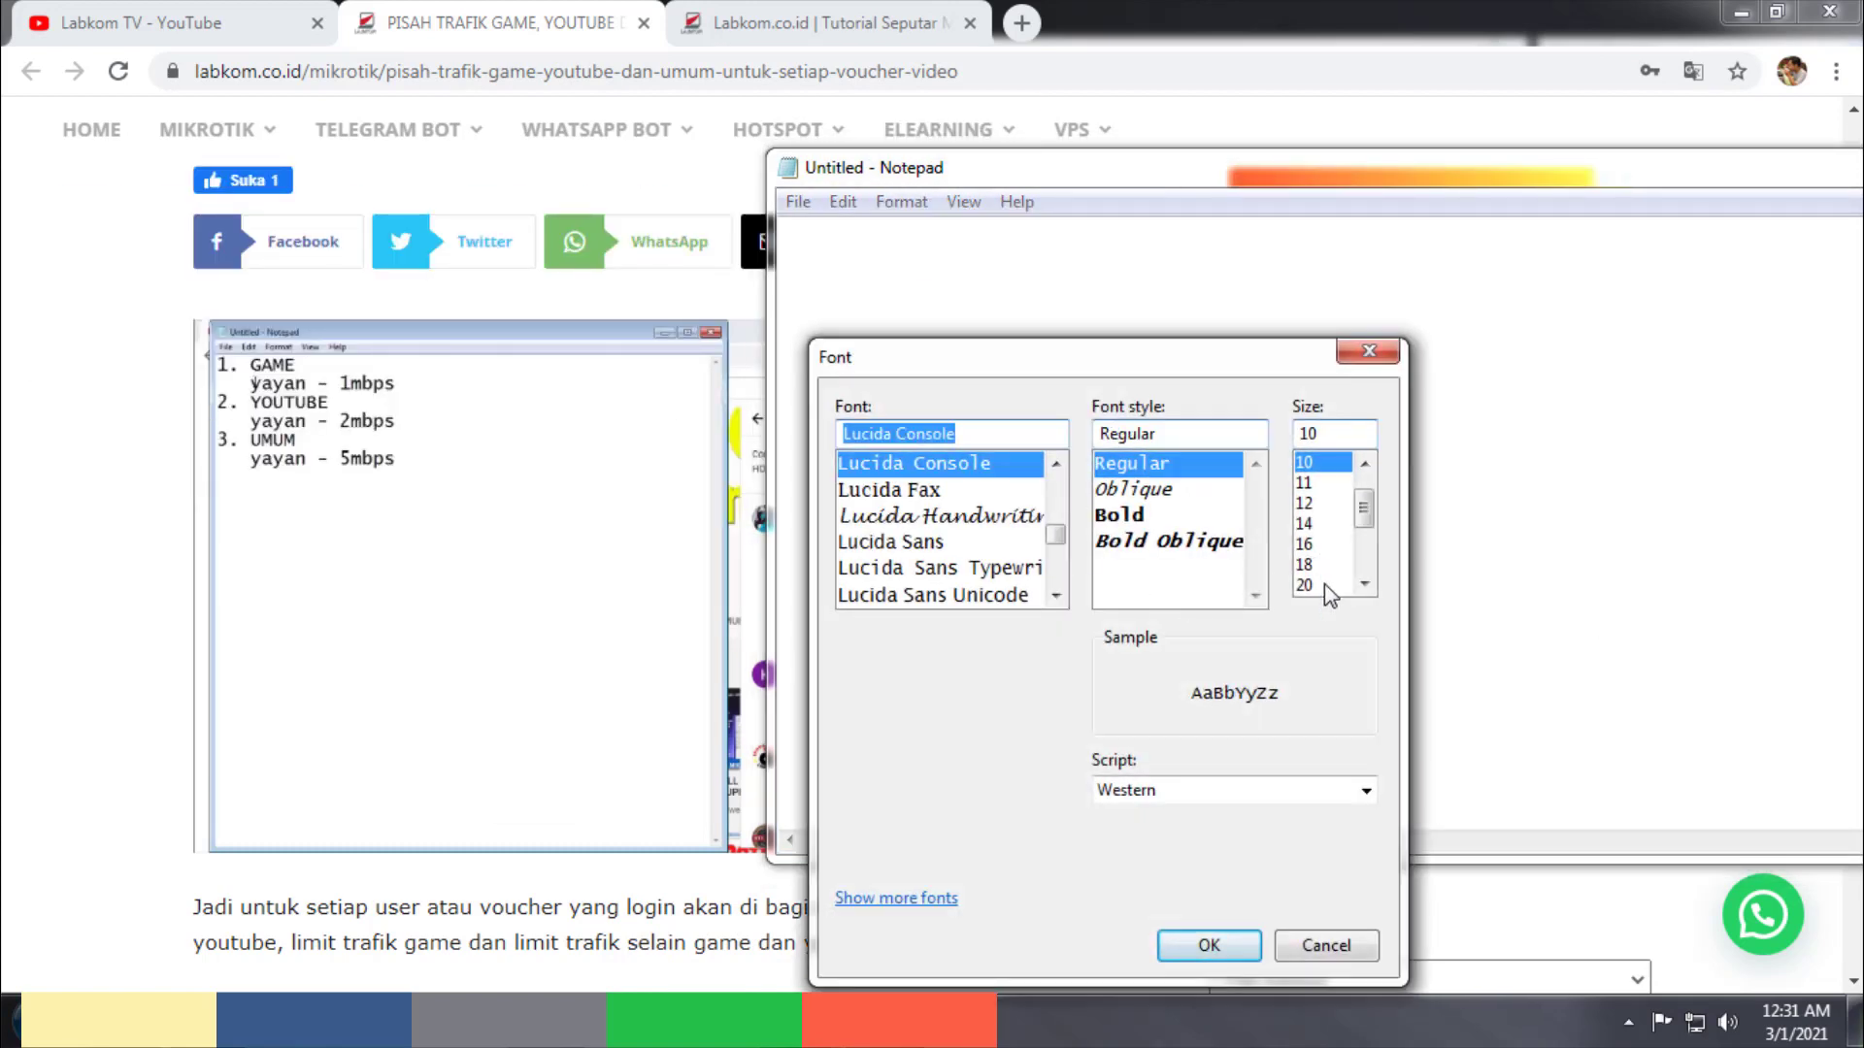
{"action": "left_click", "coordinate": [1324, 584]}
{"action": "left_click", "coordinate": [1208, 945]}
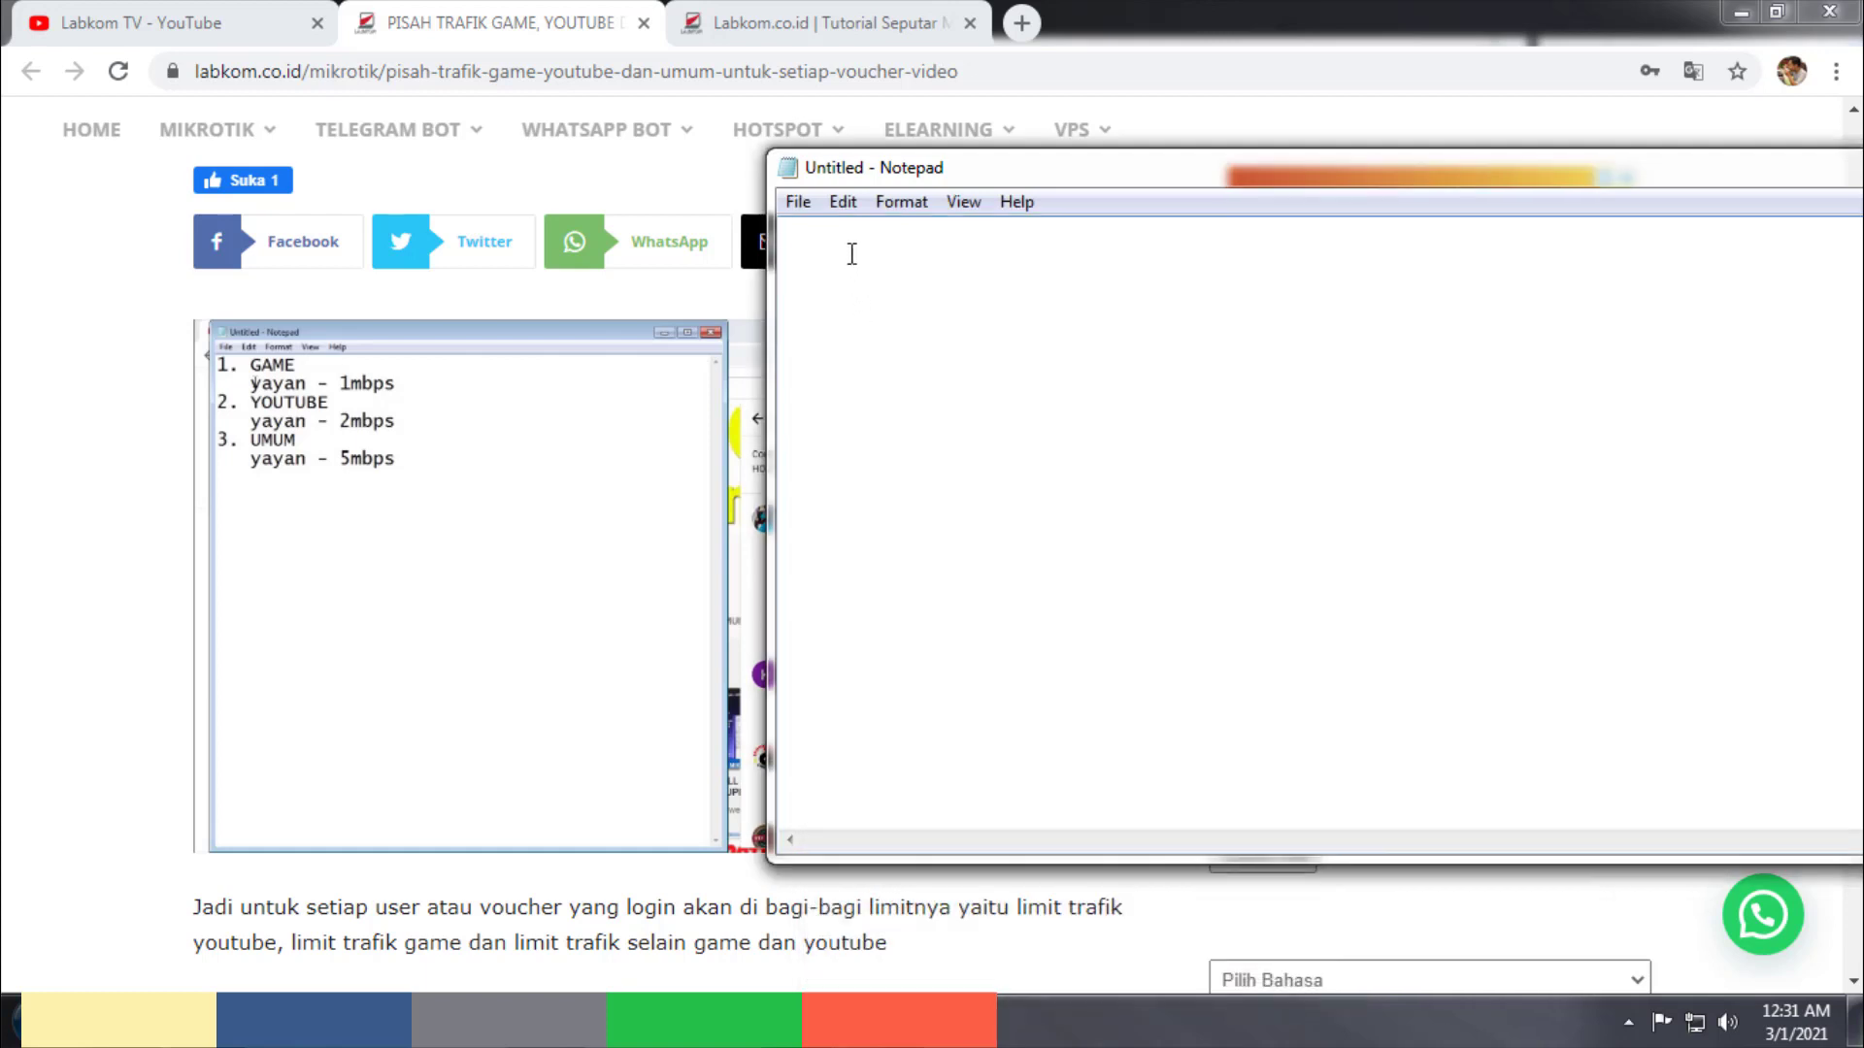
Step: Write a (PARENT) line for the sample user, followed by three indented lines for that user labelled GAME, YOUTUBE and UMUM
{"action": "type", "text": "YAYAN (PARENT)"}
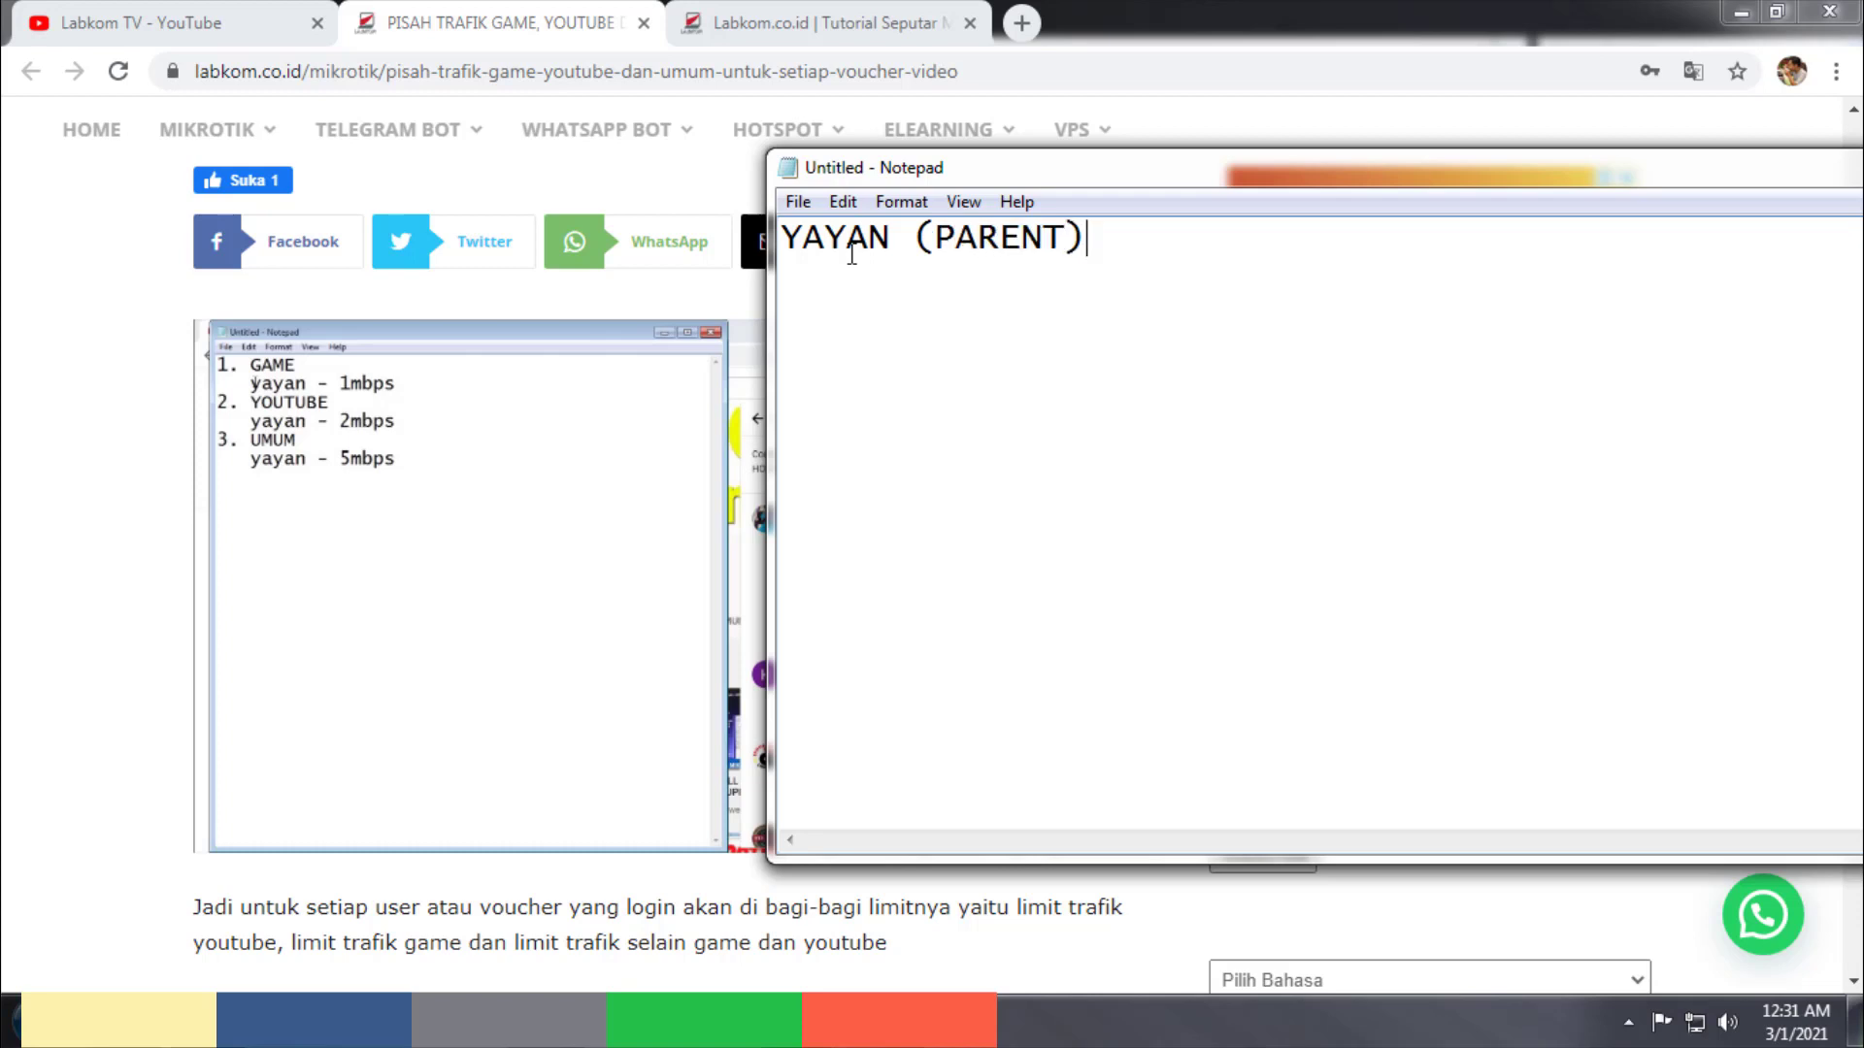
{"action": "key", "text": "Return"}
{"action": "type", "text": "YAYAN - GAME"}
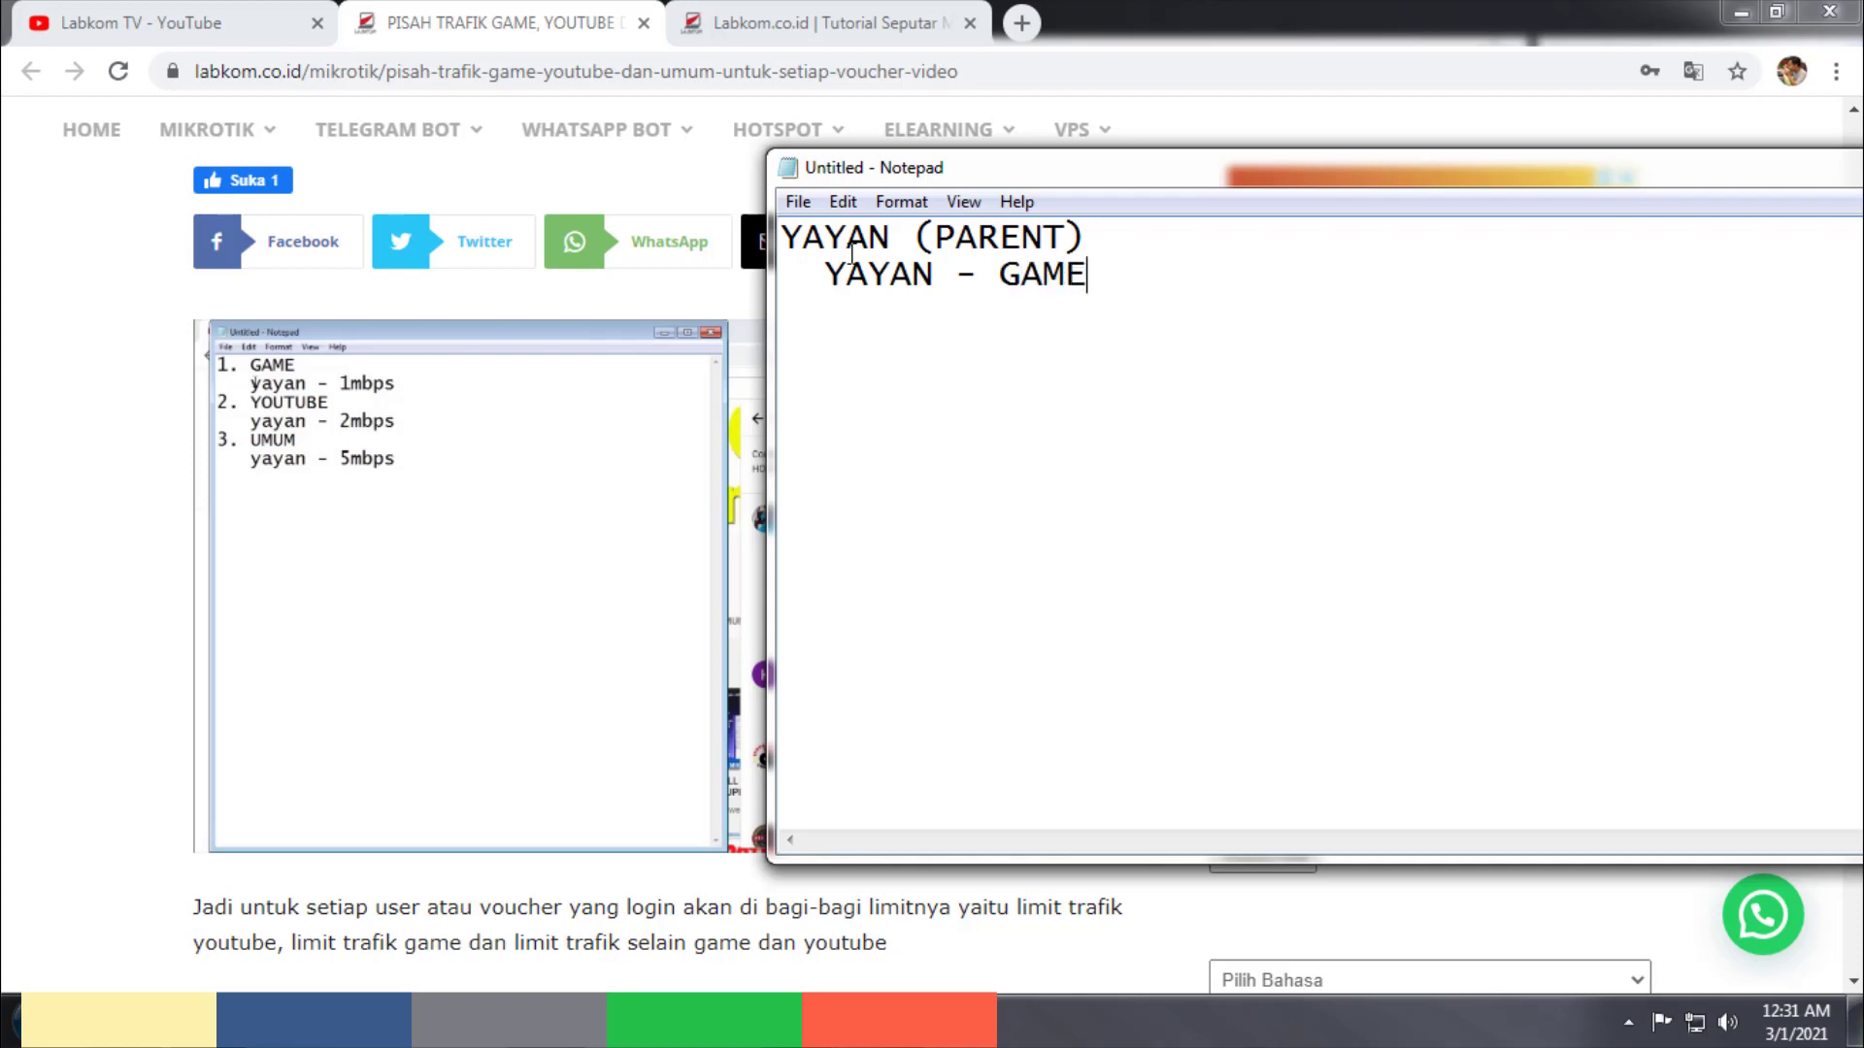
{"action": "key", "text": "Return"}
{"action": "type", "text": "YAYAN -"}
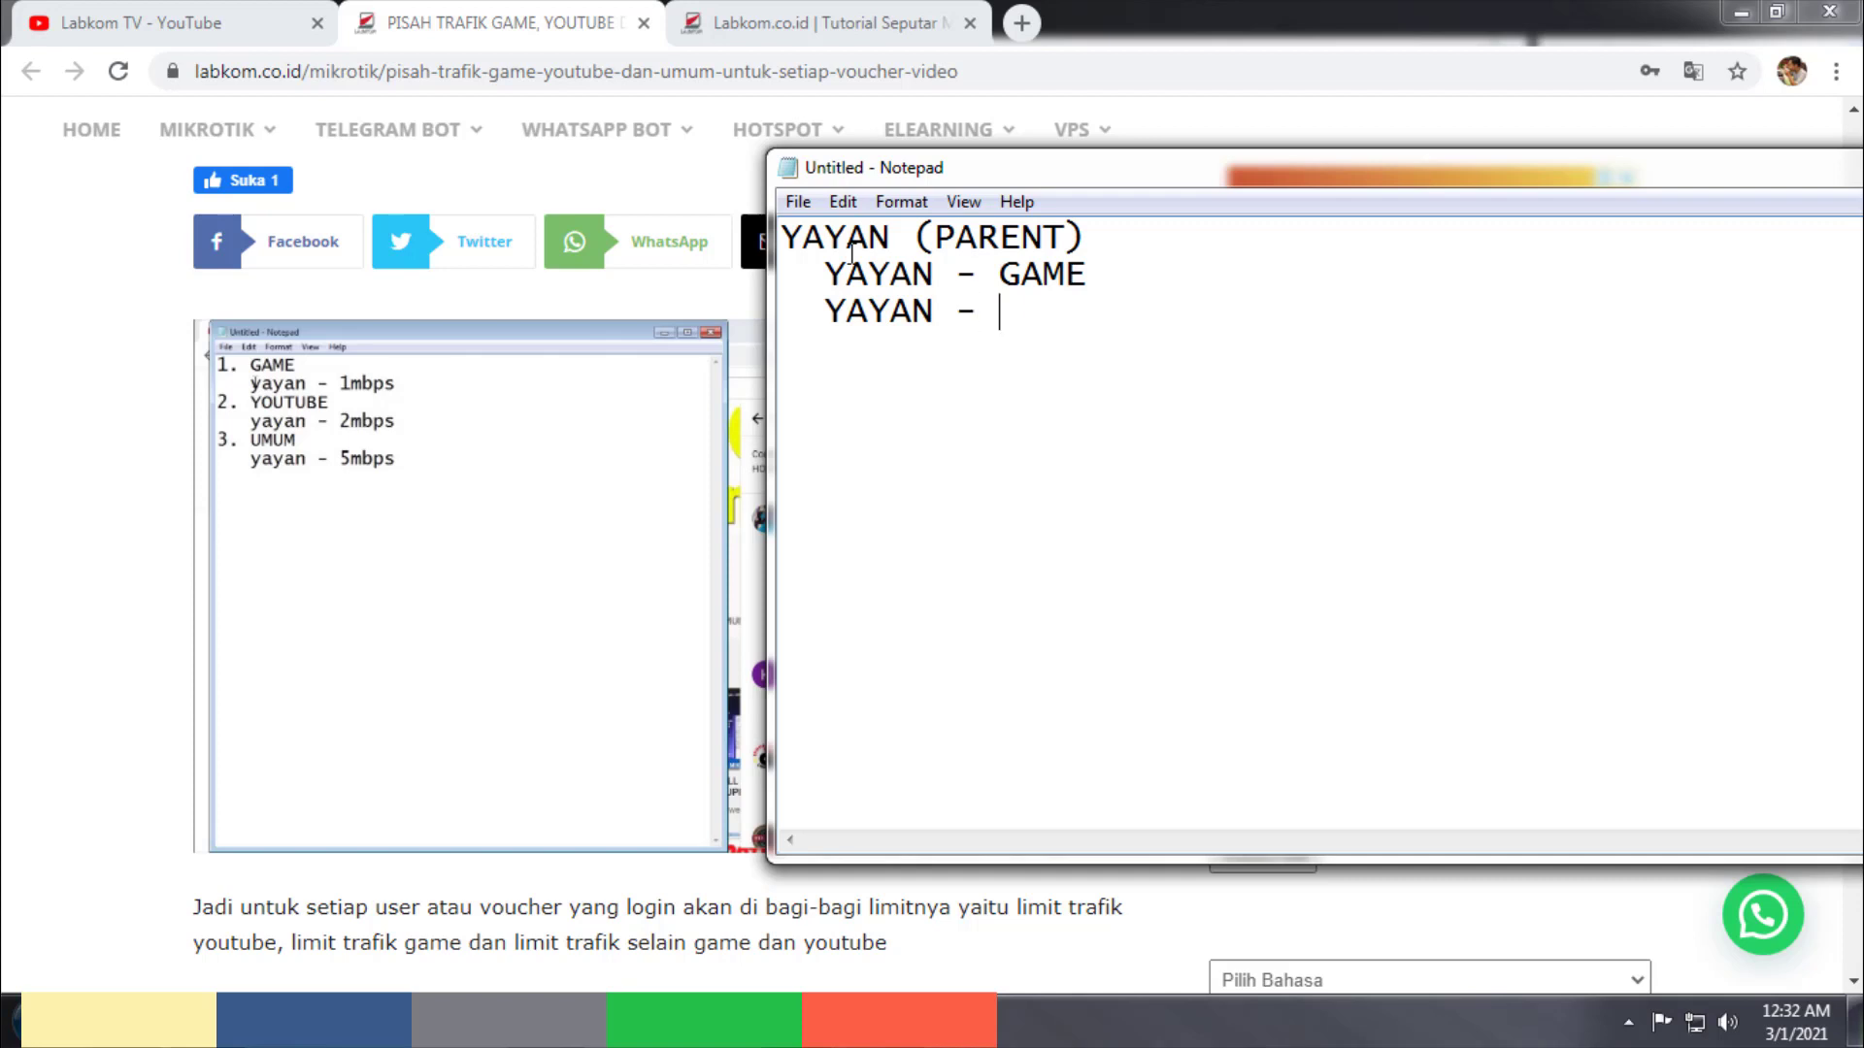
{"action": "type", "text": " YOUTUBE"}
{"action": "key", "text": "Return"}
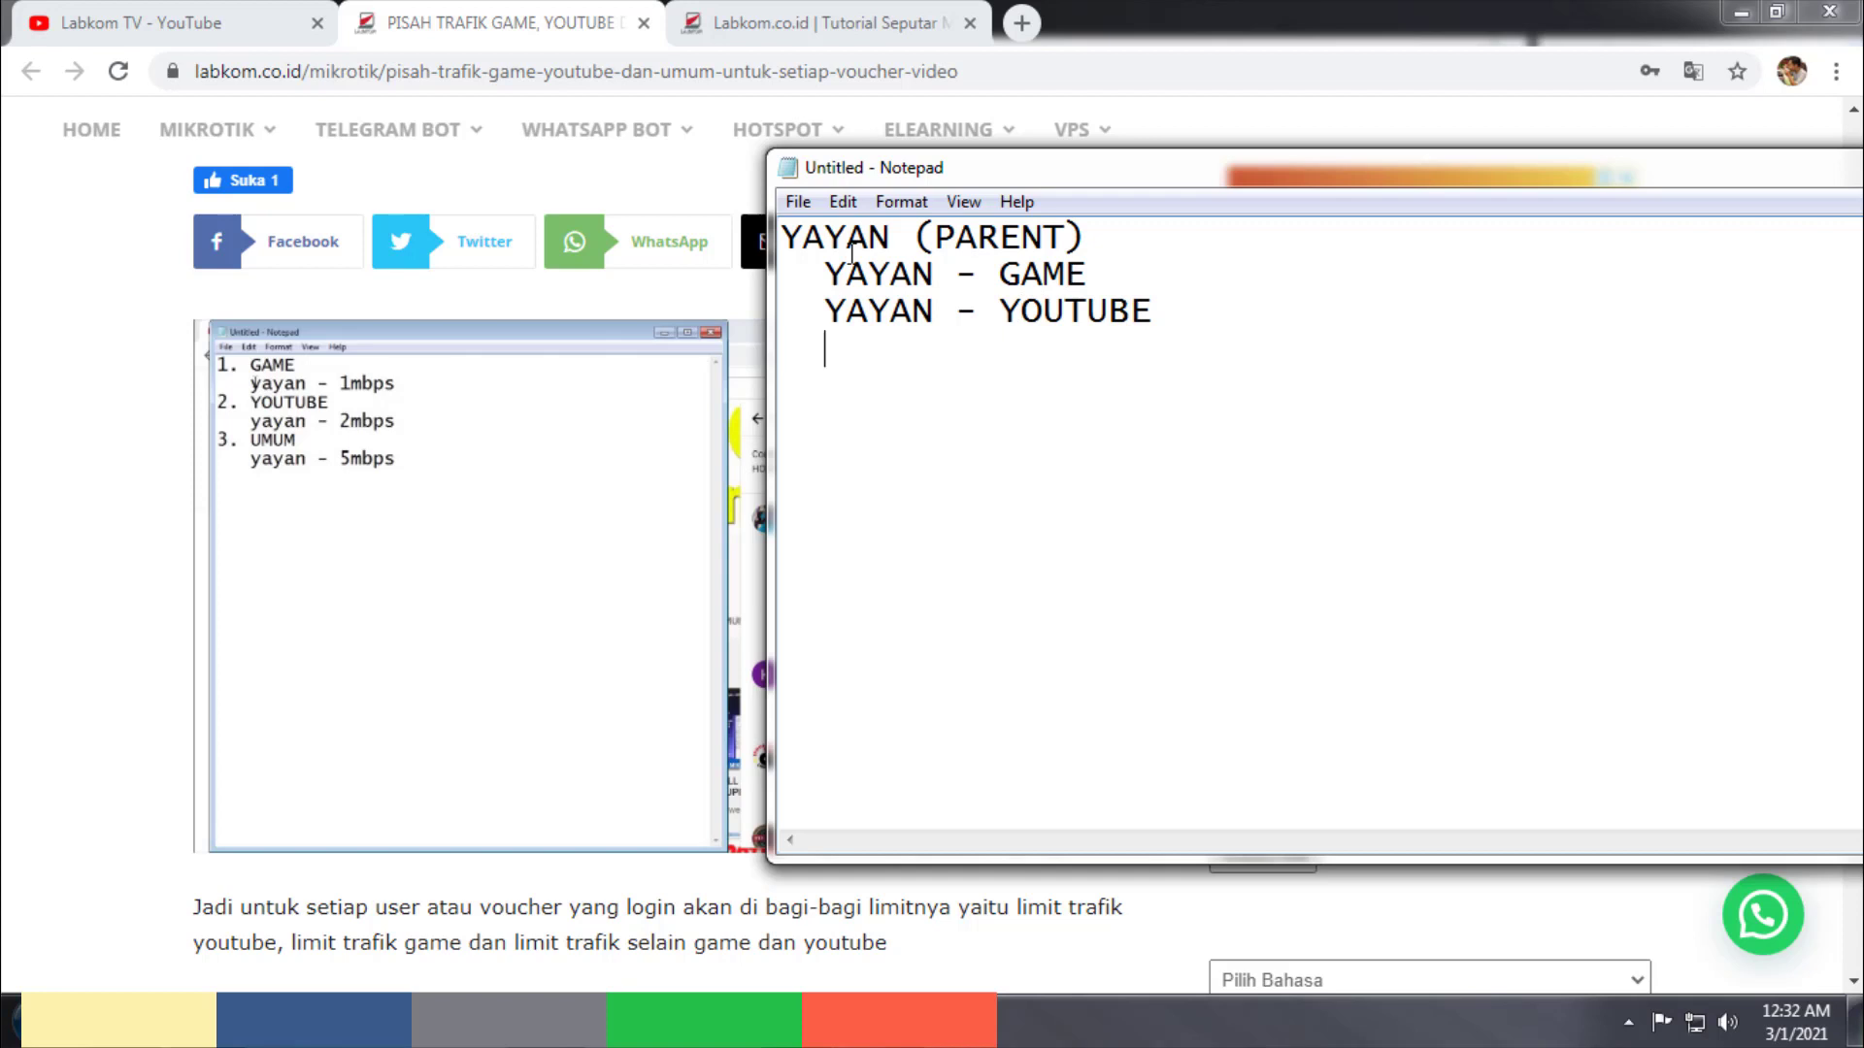
{"action": "type", "text": "YAYAN - U"}
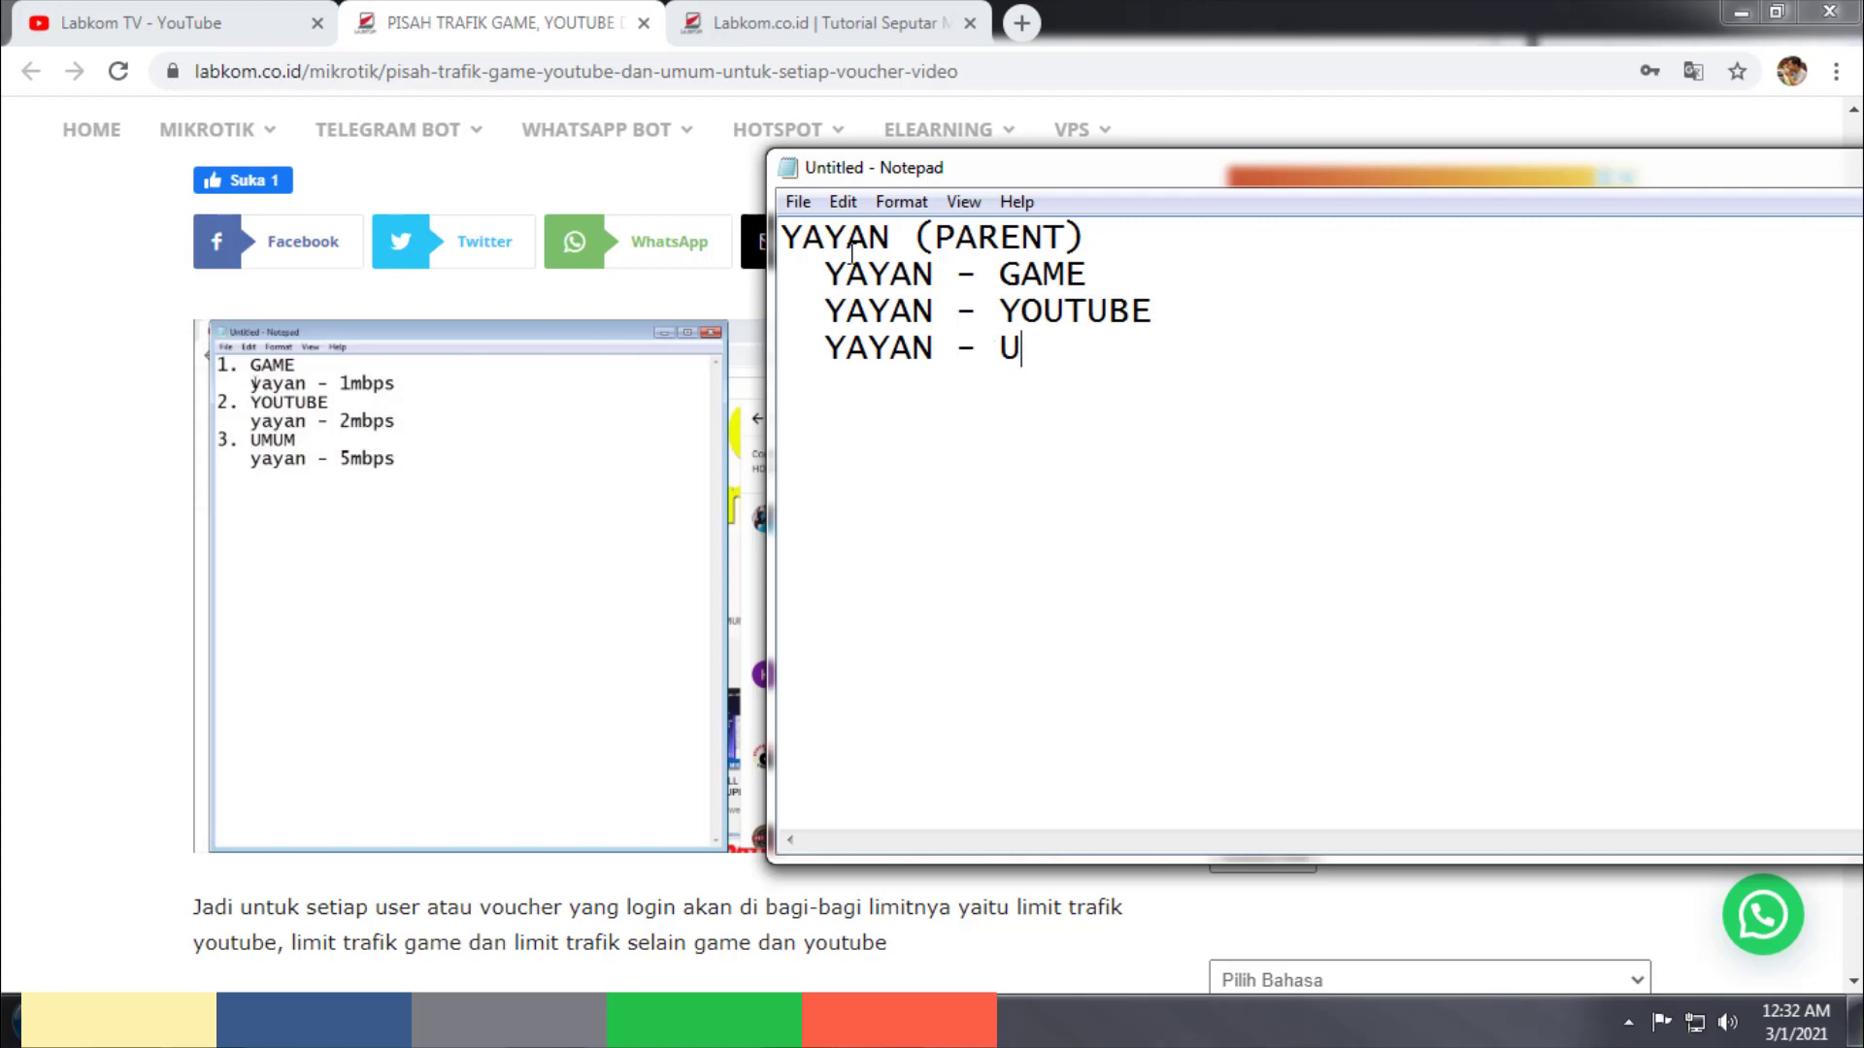
{"action": "type", "text": "U"}
{"action": "key", "text": "BackSpace"}
{"action": "type", "text": "MUM"}
Step: Append the bandwidth limits to the child lines: 1M/1M for GAME, 2M/2M for YOUTUBE and 5M/5M for UMUM
{"action": "key", "text": "Home"}
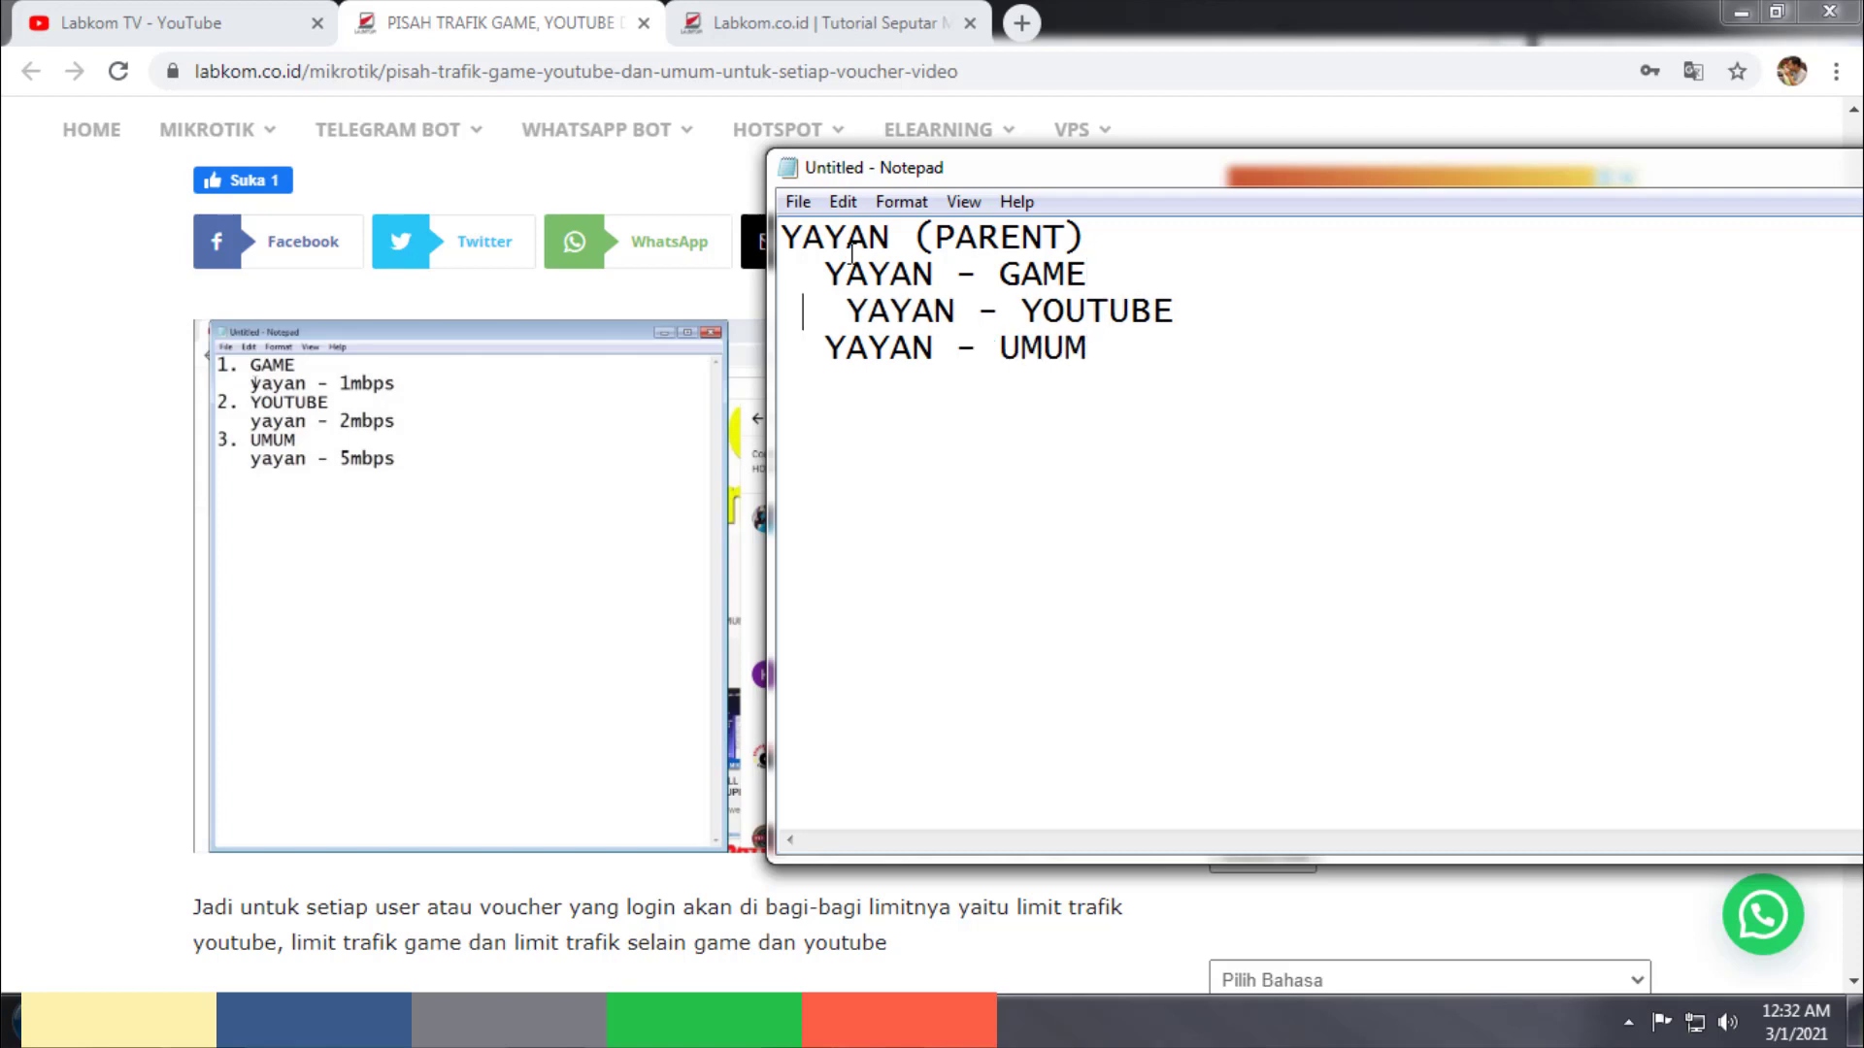
{"action": "key", "text": "BackSpace"}
{"action": "key", "text": "Left"}
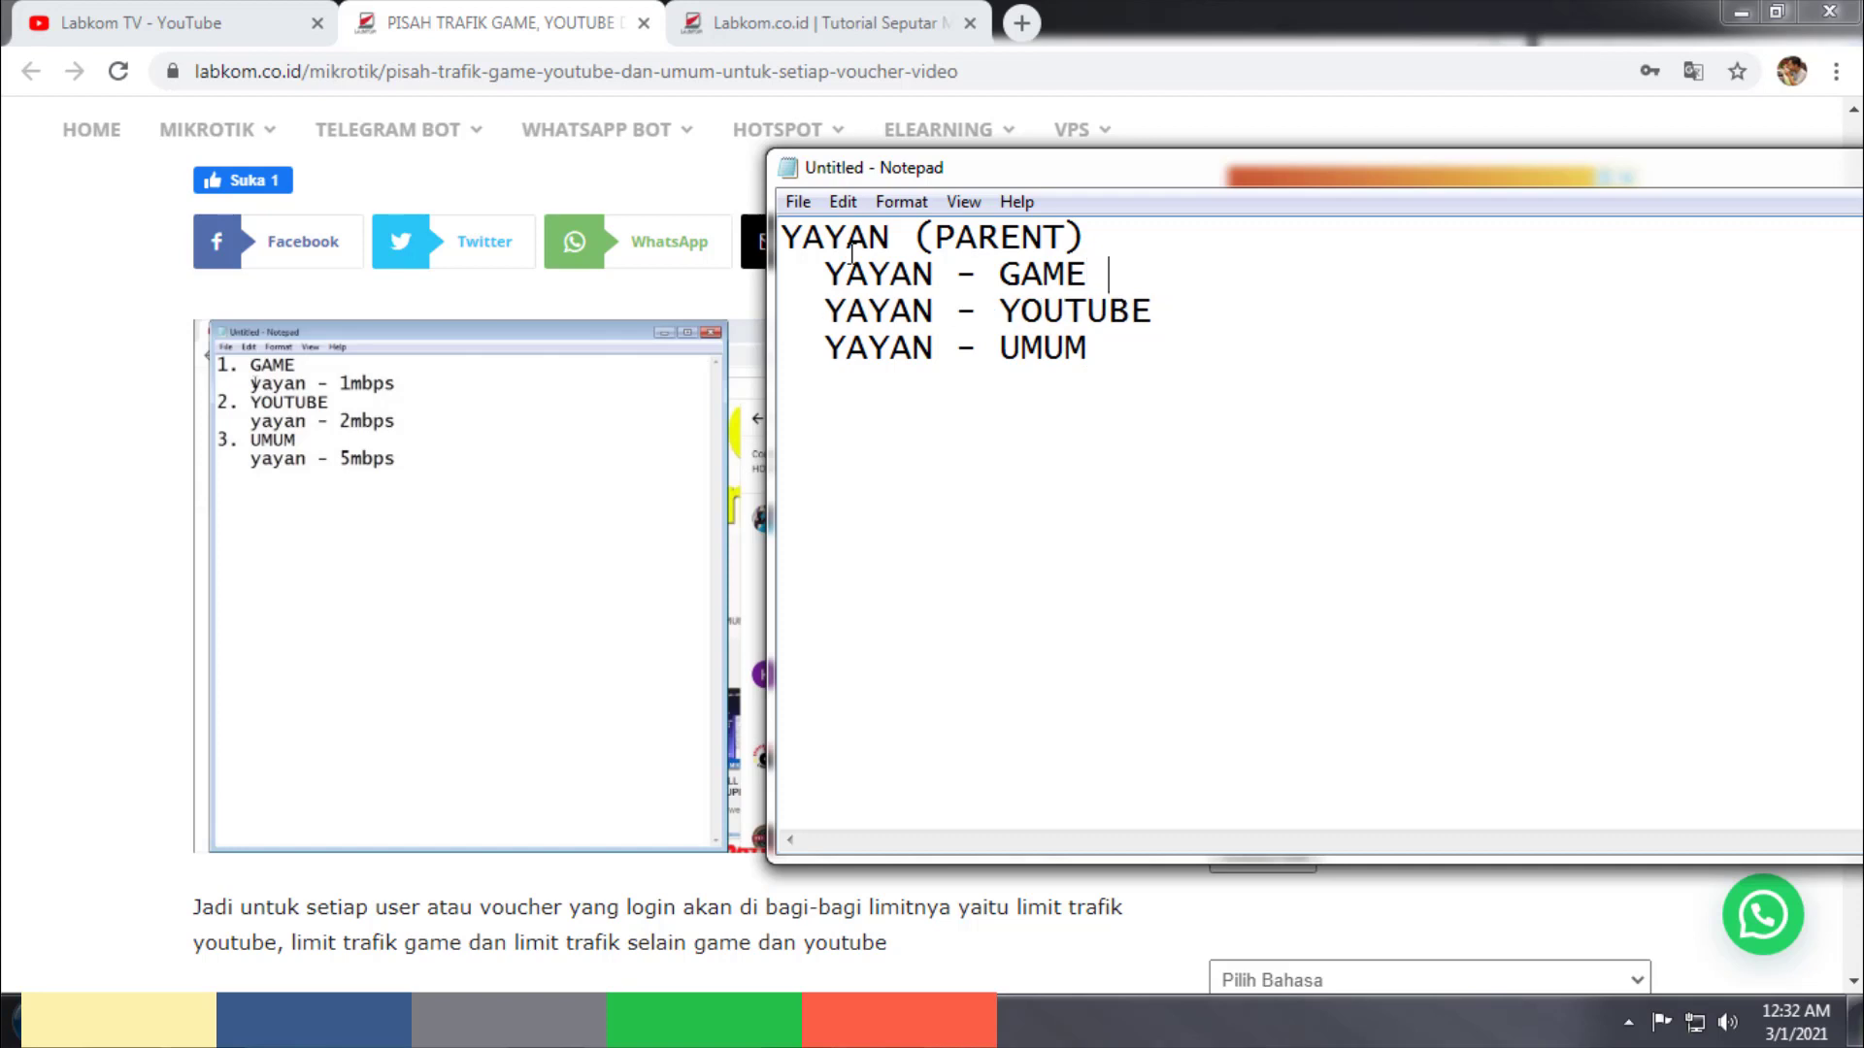
{"action": "type", "text": "- 1M/1M"}
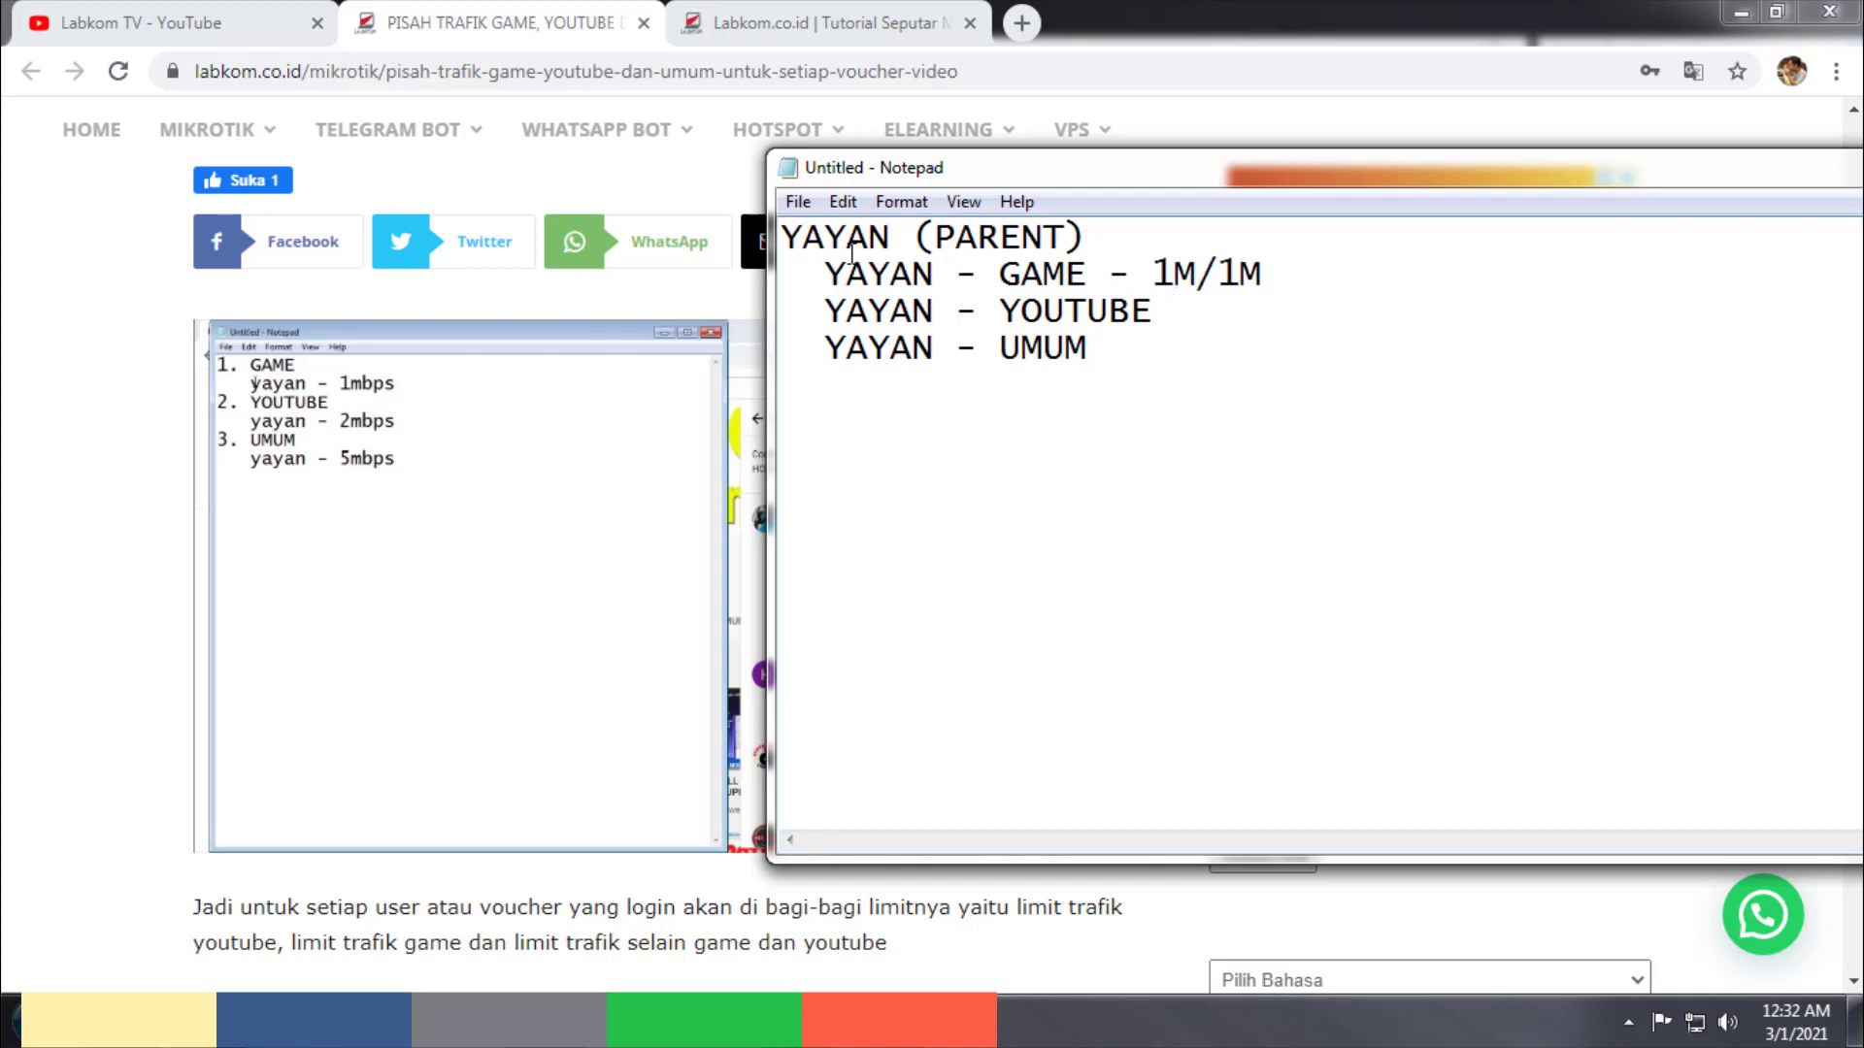
{"action": "type", "text": " - 1"}
{"action": "key", "text": "BackSpace"}
{"action": "type", "text": "2M/2M"}
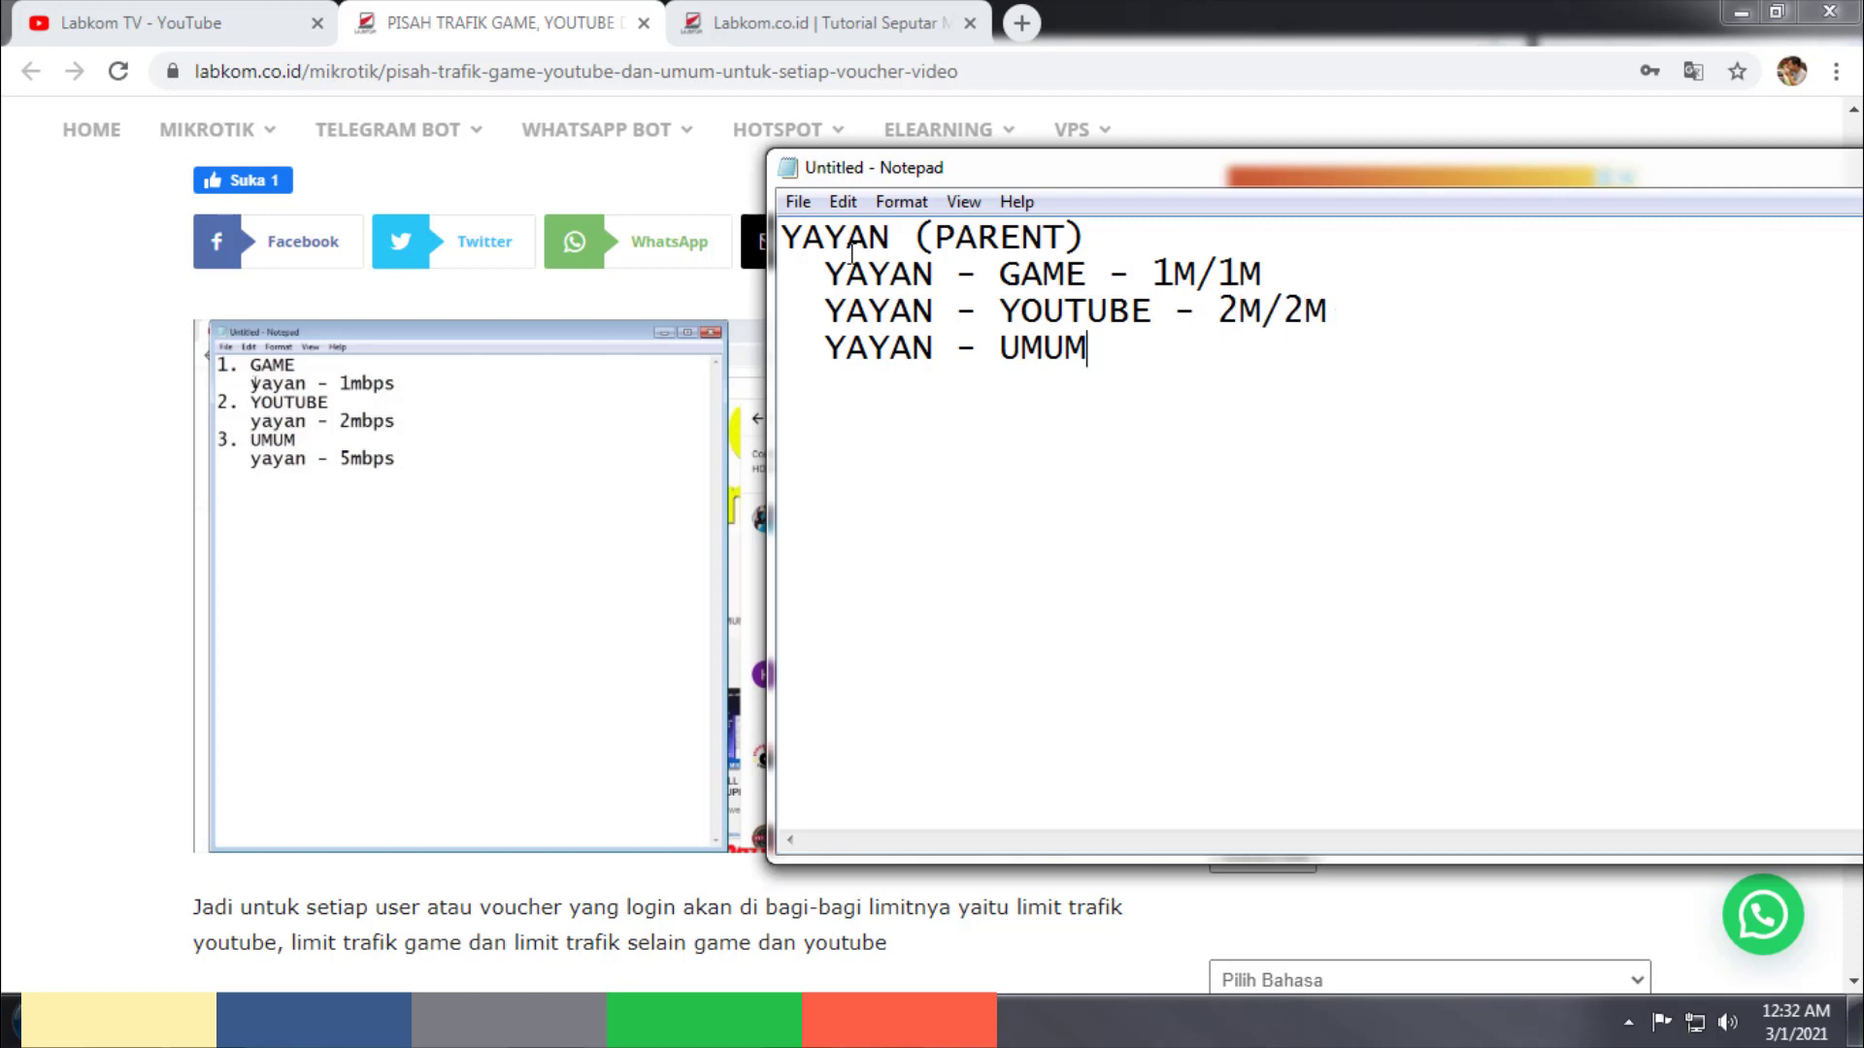
{"action": "type", "text": " -5"}
{"action": "key", "text": "BackSpace"}
{"action": "type", "text": "5M/4"}
{"action": "key", "text": "BackSpace"}
{"action": "type", "text": "5M"}
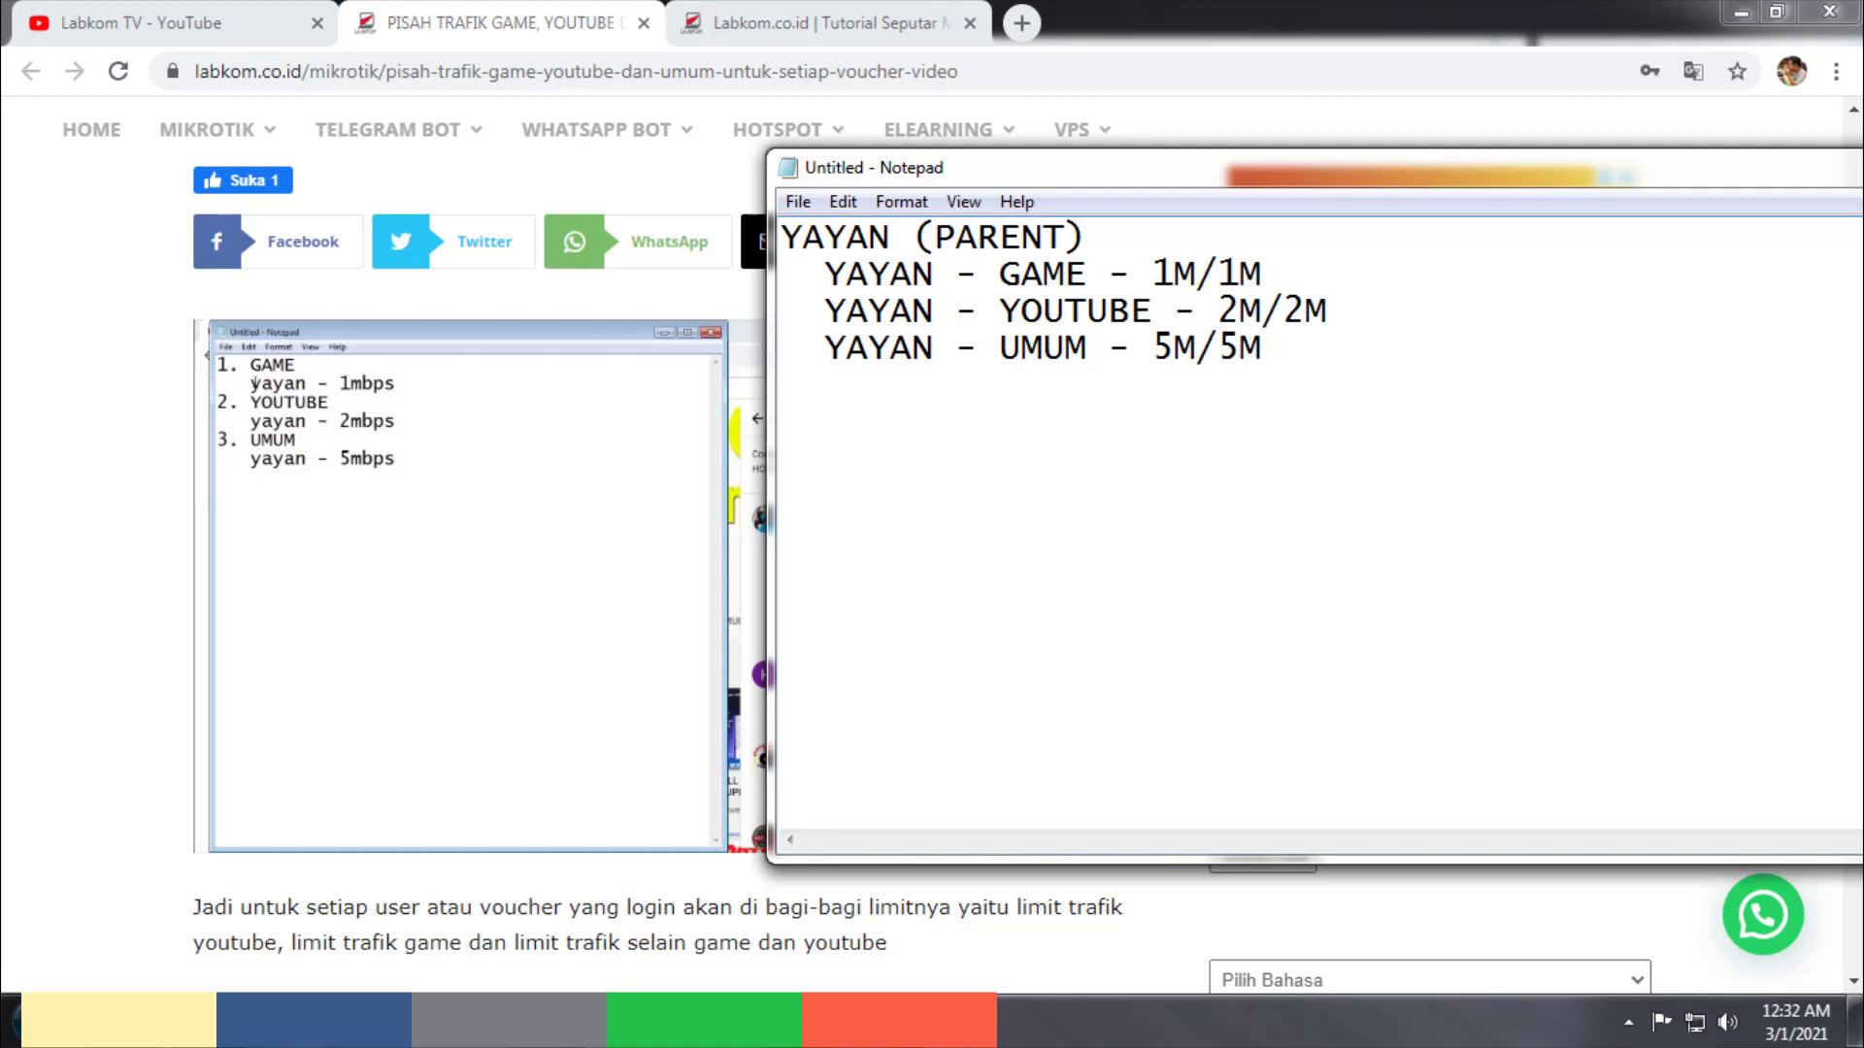
Step: Append the limit 5M/5M to the (PARENT) line
{"action": "type", "text": " -="}
{"action": "key", "text": "BackSpace"}
{"action": "type", "text": "5M/"}
{"action": "left_click_drag", "start_coordinate": [1264, 355], "coordinate": [777, 318]}
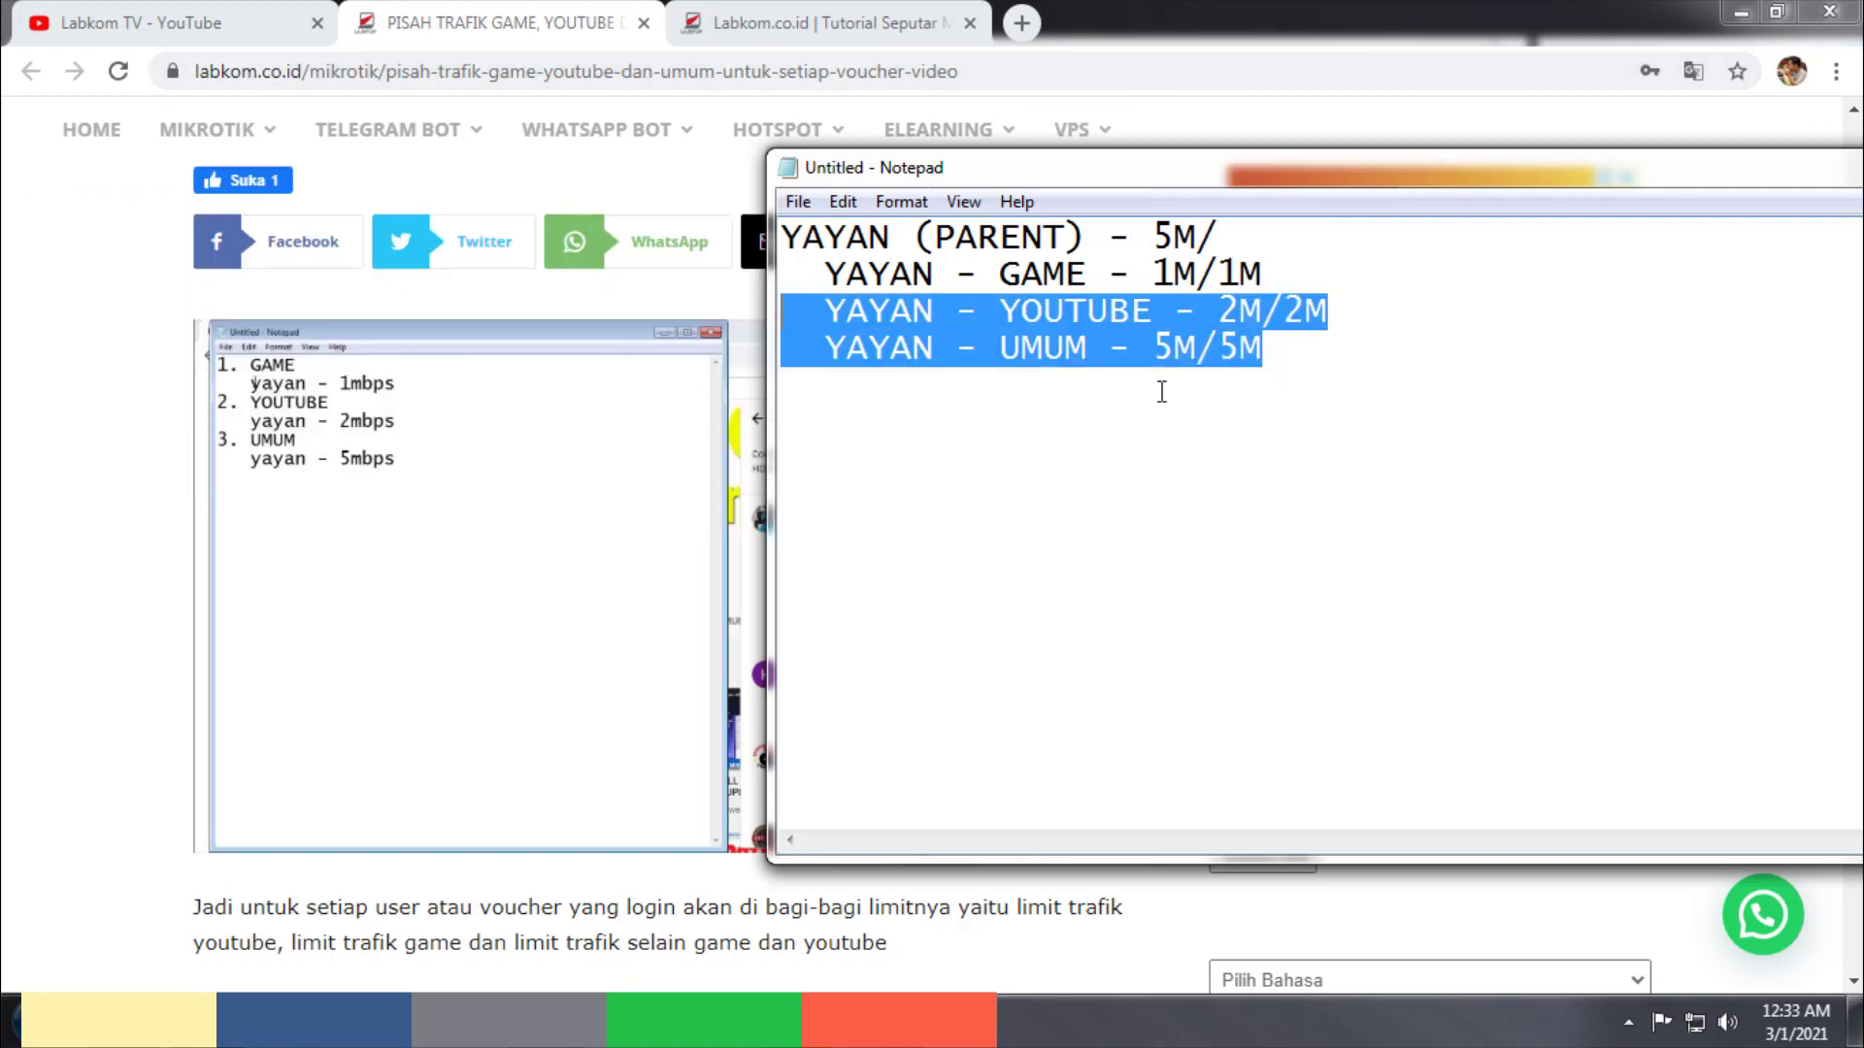
{"action": "left_click_drag", "start_coordinate": [1252, 226], "coordinate": [1198, 225]}
{"action": "left_click", "coordinate": [1225, 233]}
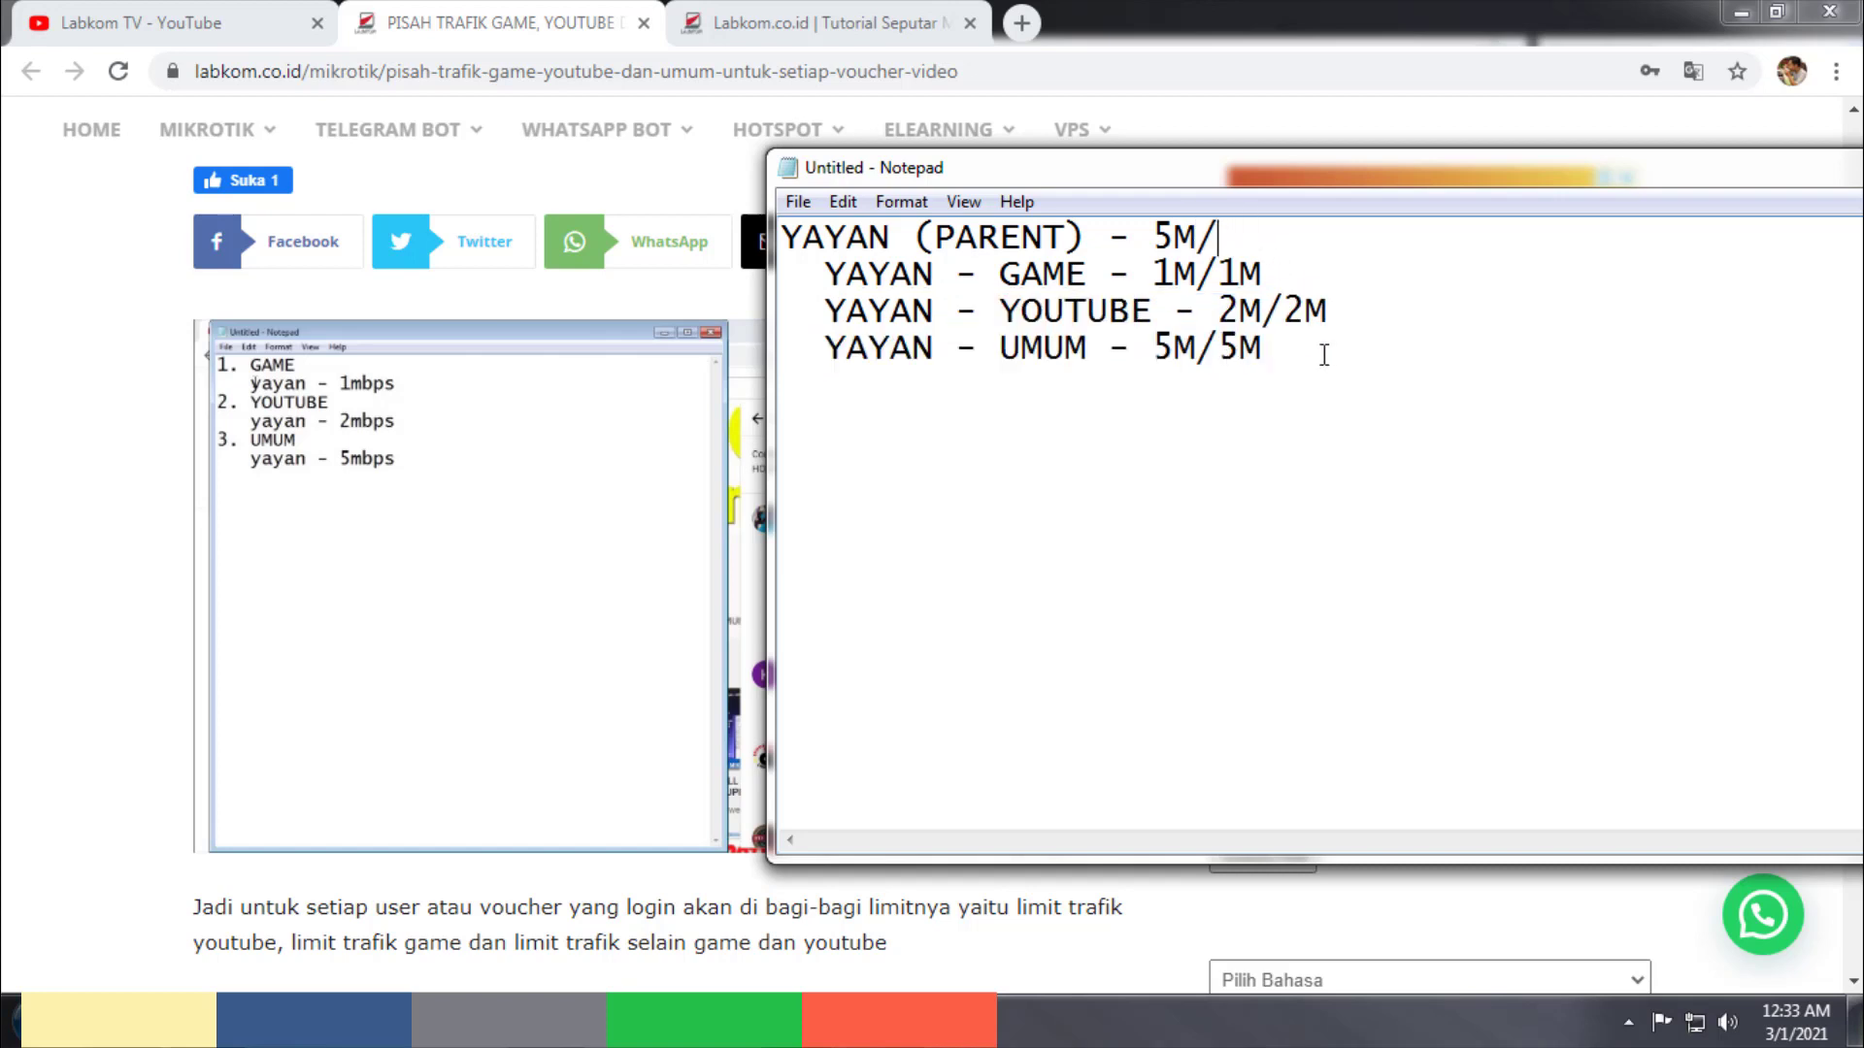
{"action": "type", "text": "5M"}
Step: Review the queue outline by highlighting the parent line, the GAME, YOUTUBE and UMUM limits, and the whole list
{"action": "left_click_drag", "start_coordinate": [1328, 363], "coordinate": [733, 227]}
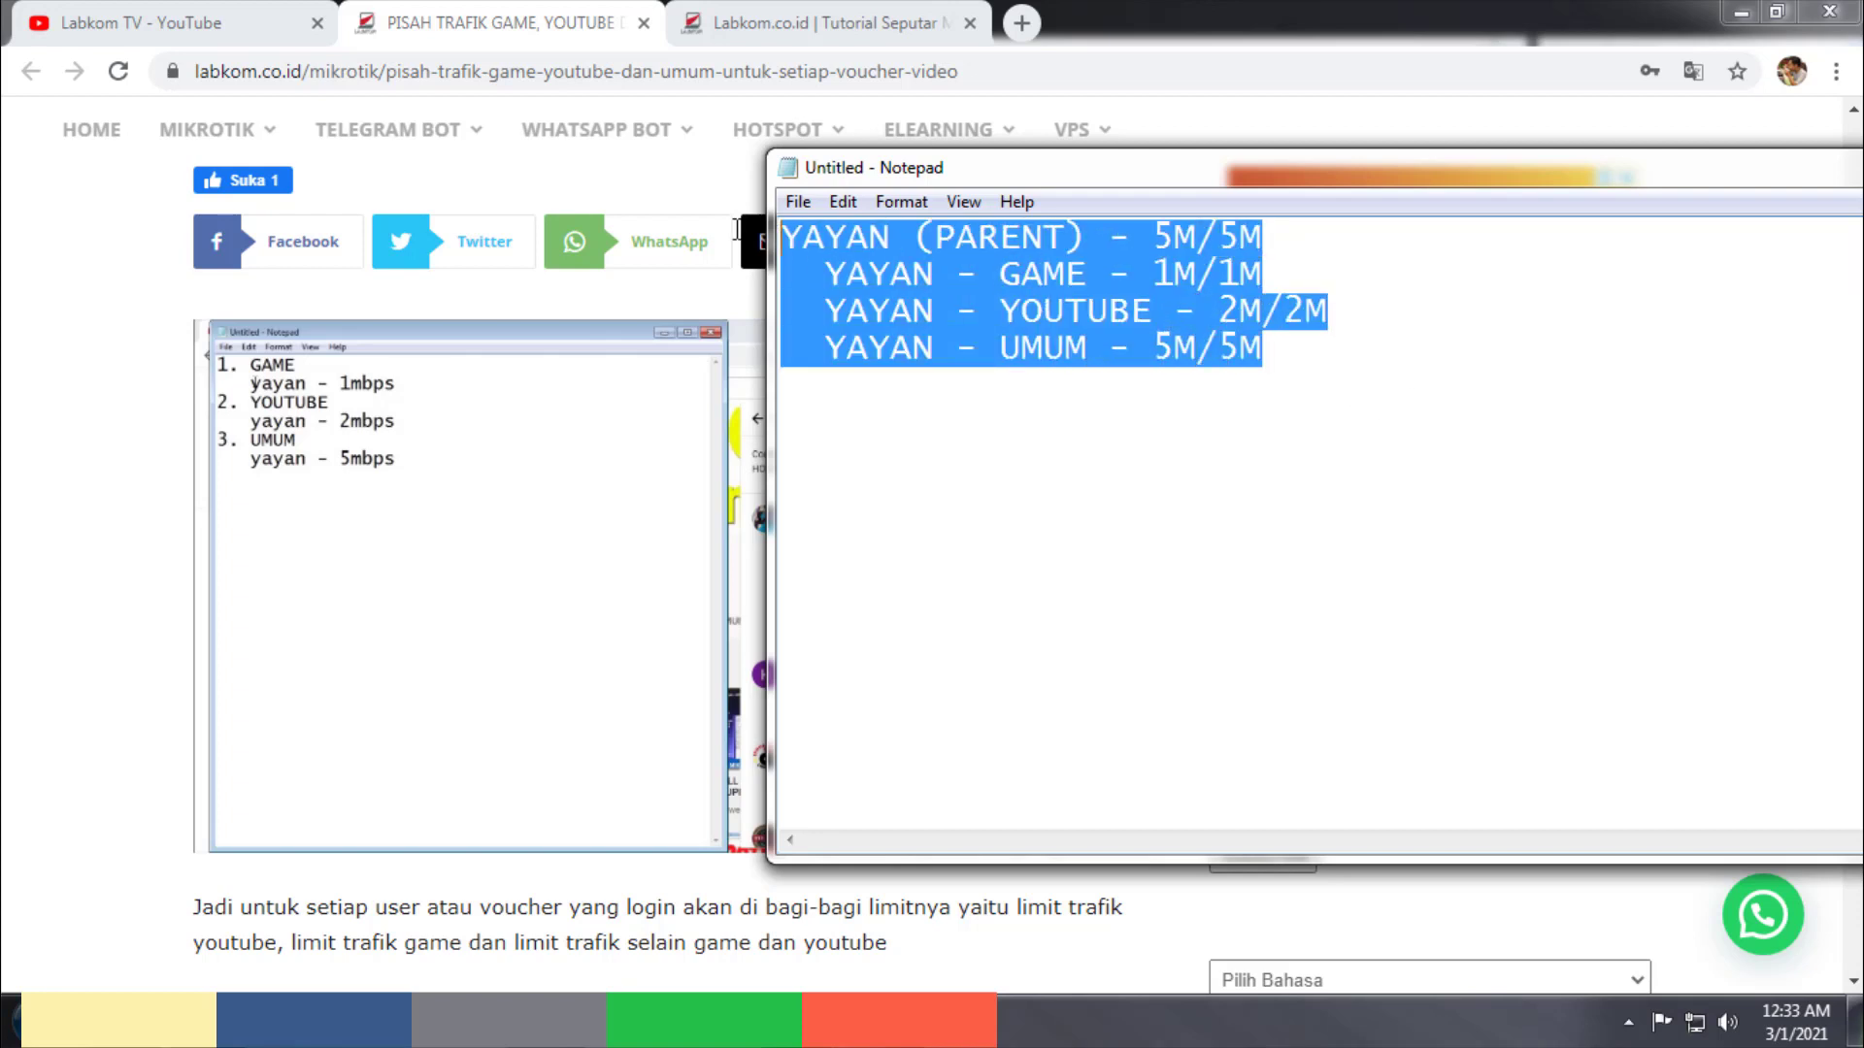
{"action": "left_click", "coordinate": [1274, 378]}
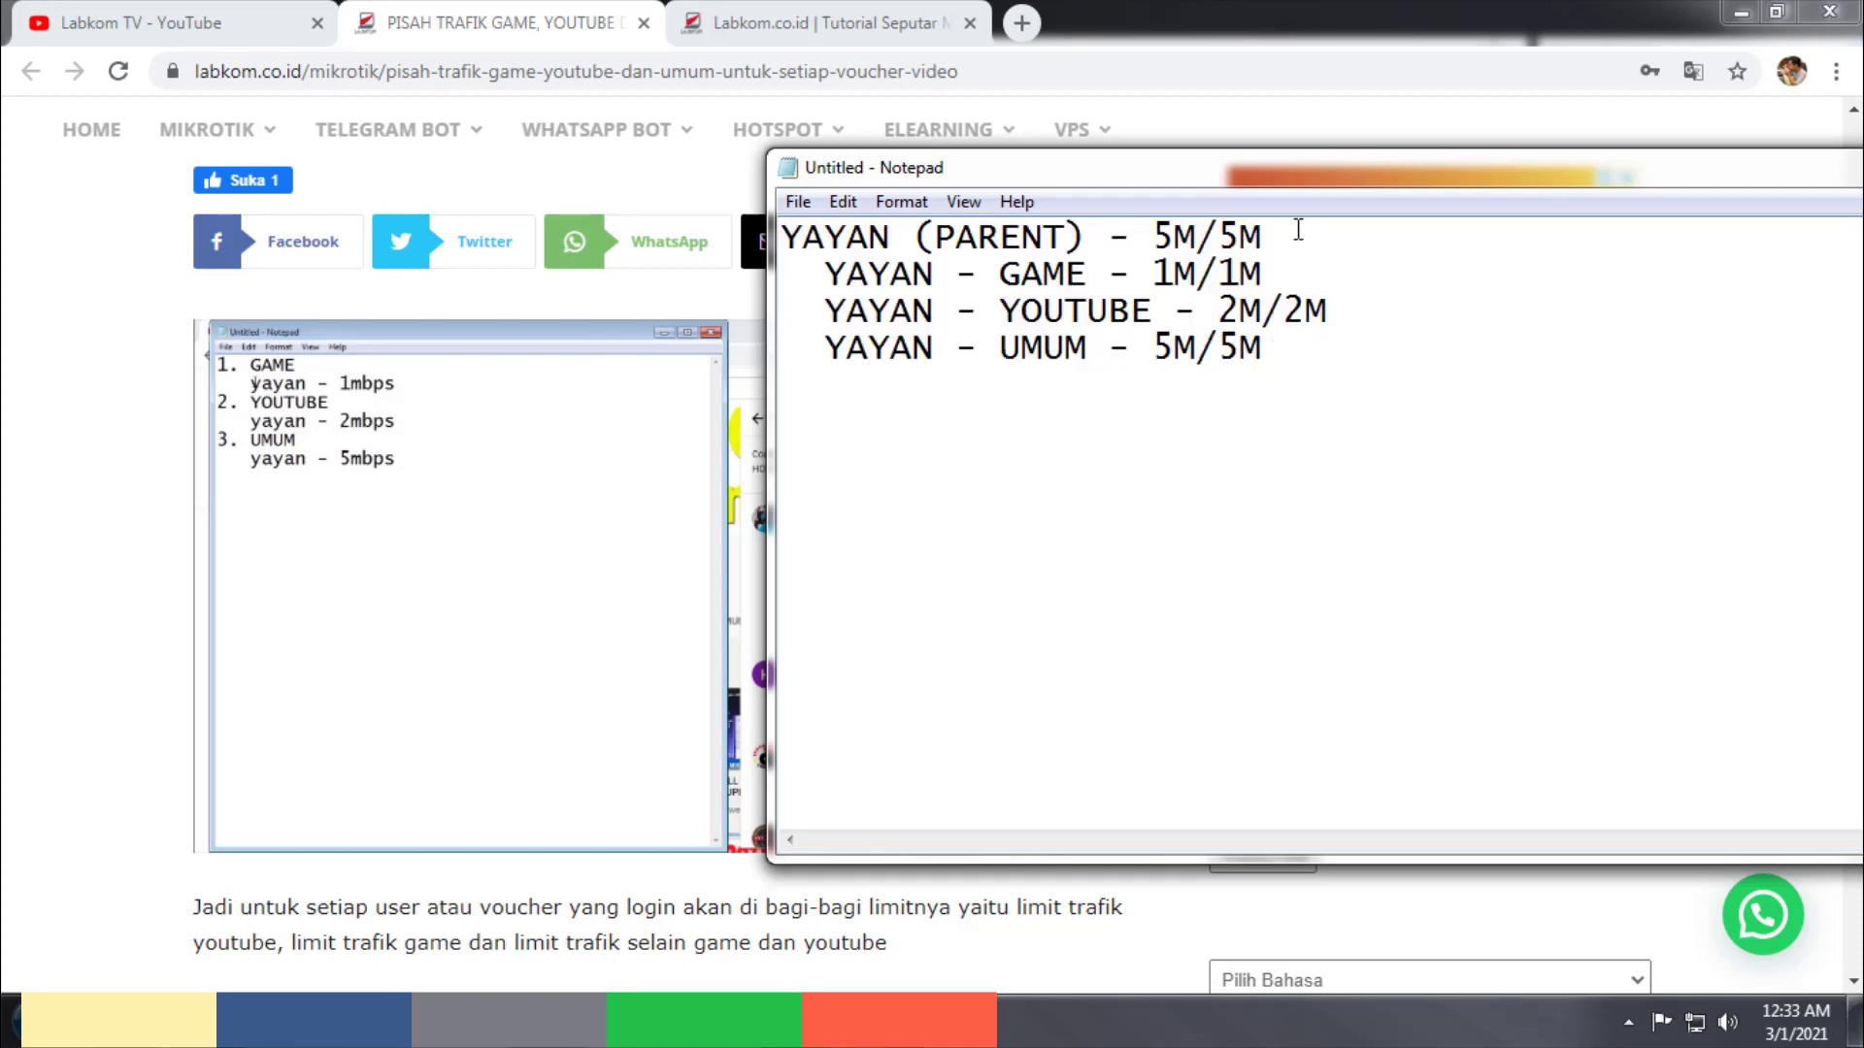
{"action": "left_click_drag", "start_coordinate": [1298, 230], "coordinate": [735, 229]}
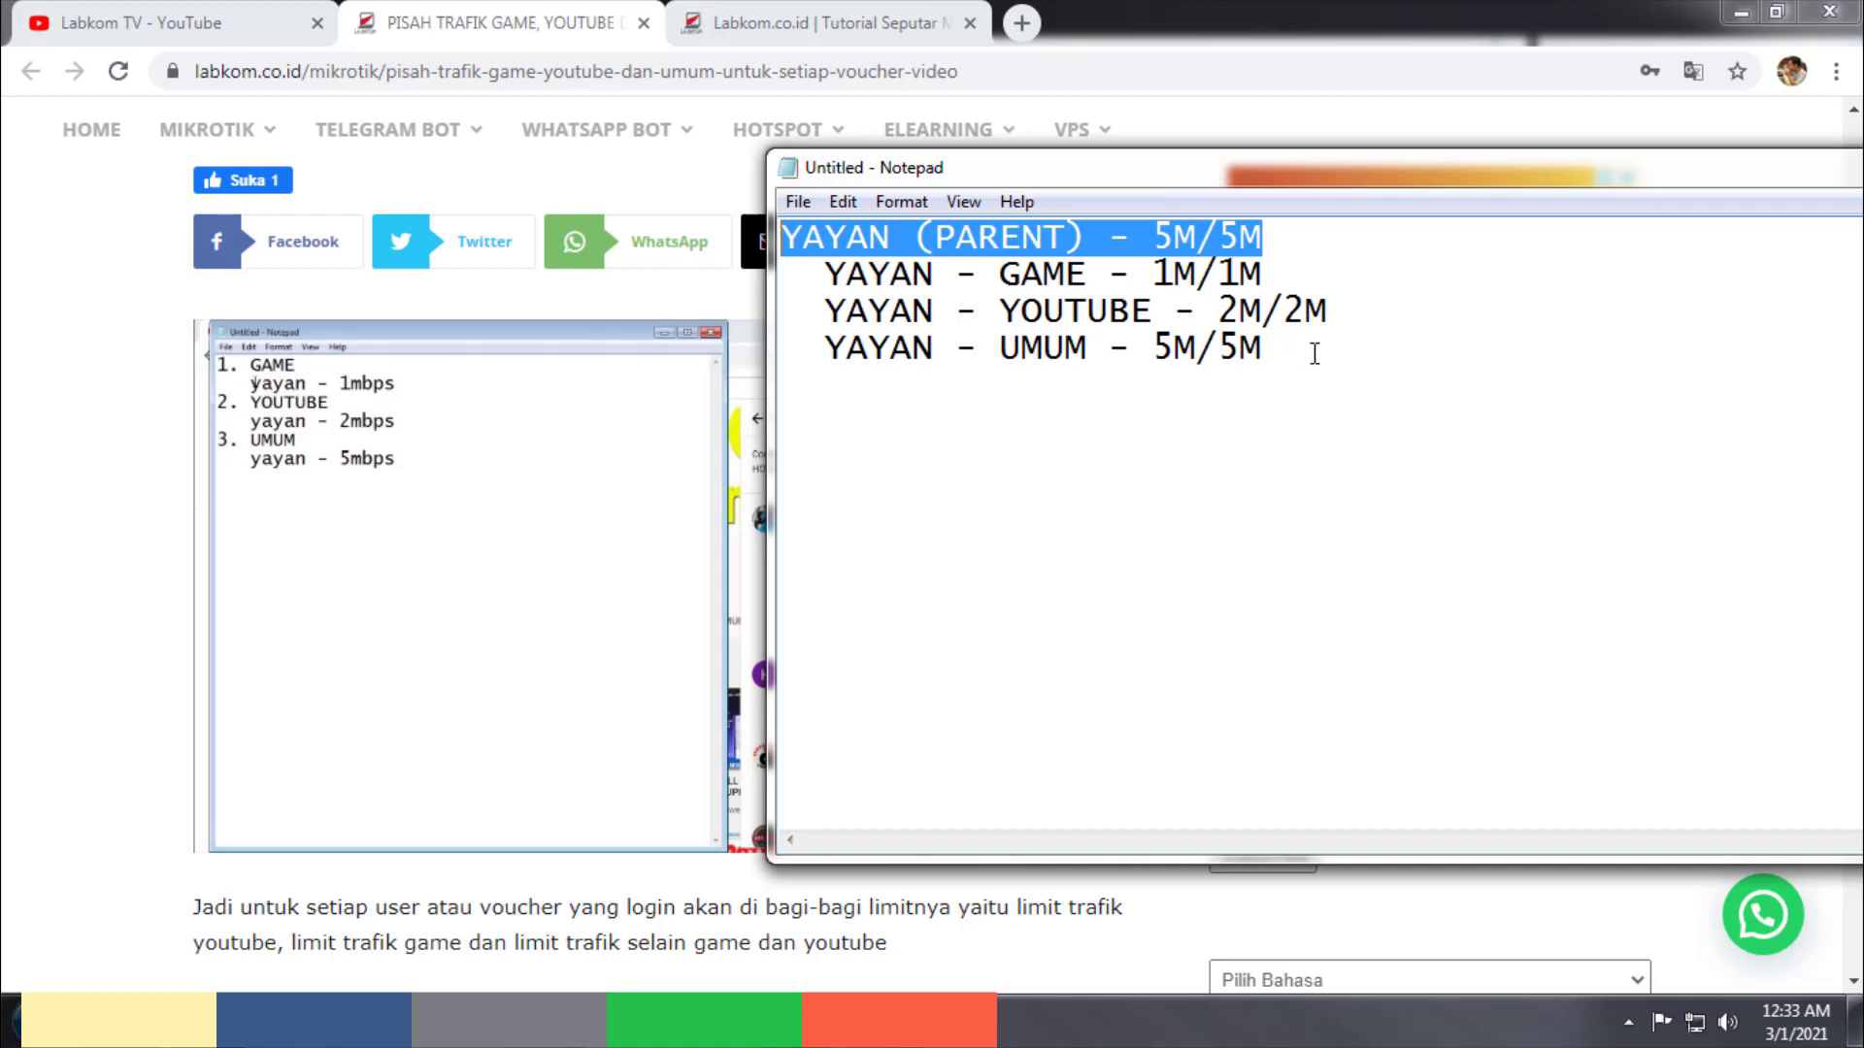
{"action": "left_click_drag", "start_coordinate": [1290, 351], "coordinate": [758, 277]}
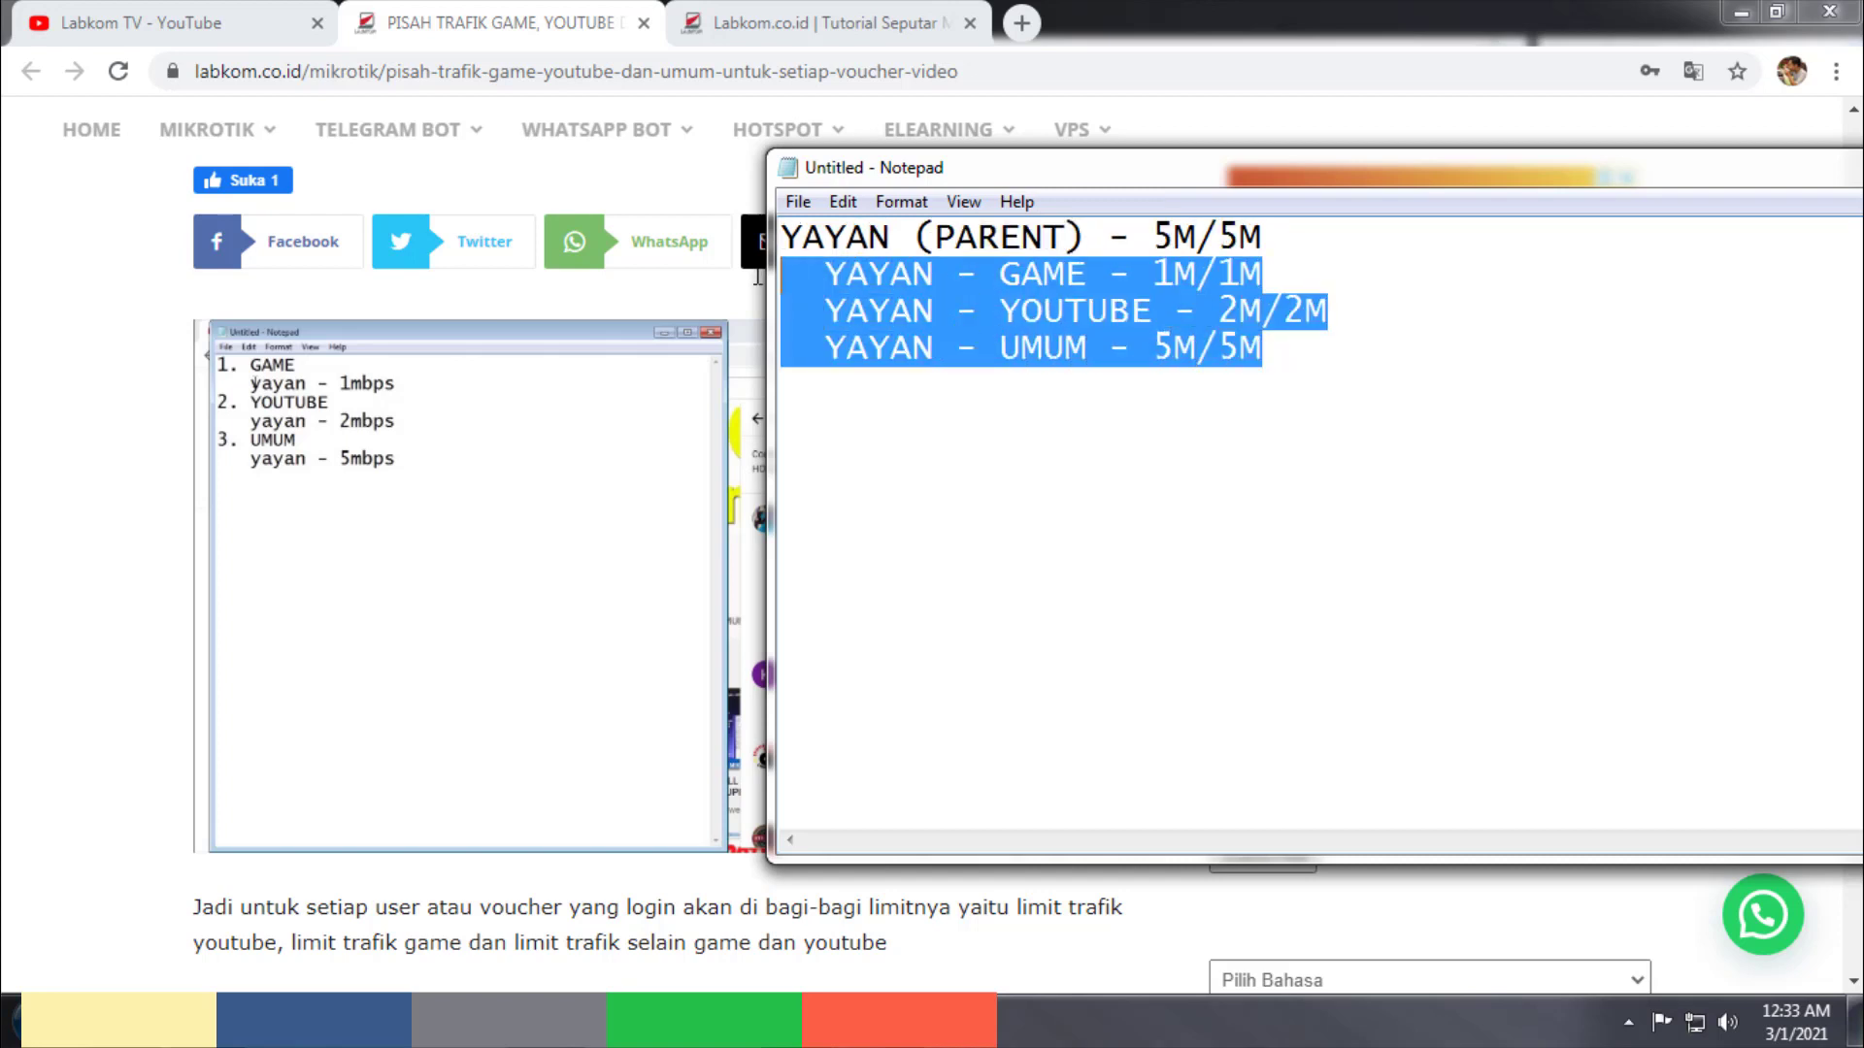
{"action": "left_click_drag", "start_coordinate": [981, 275], "coordinate": [1287, 272]}
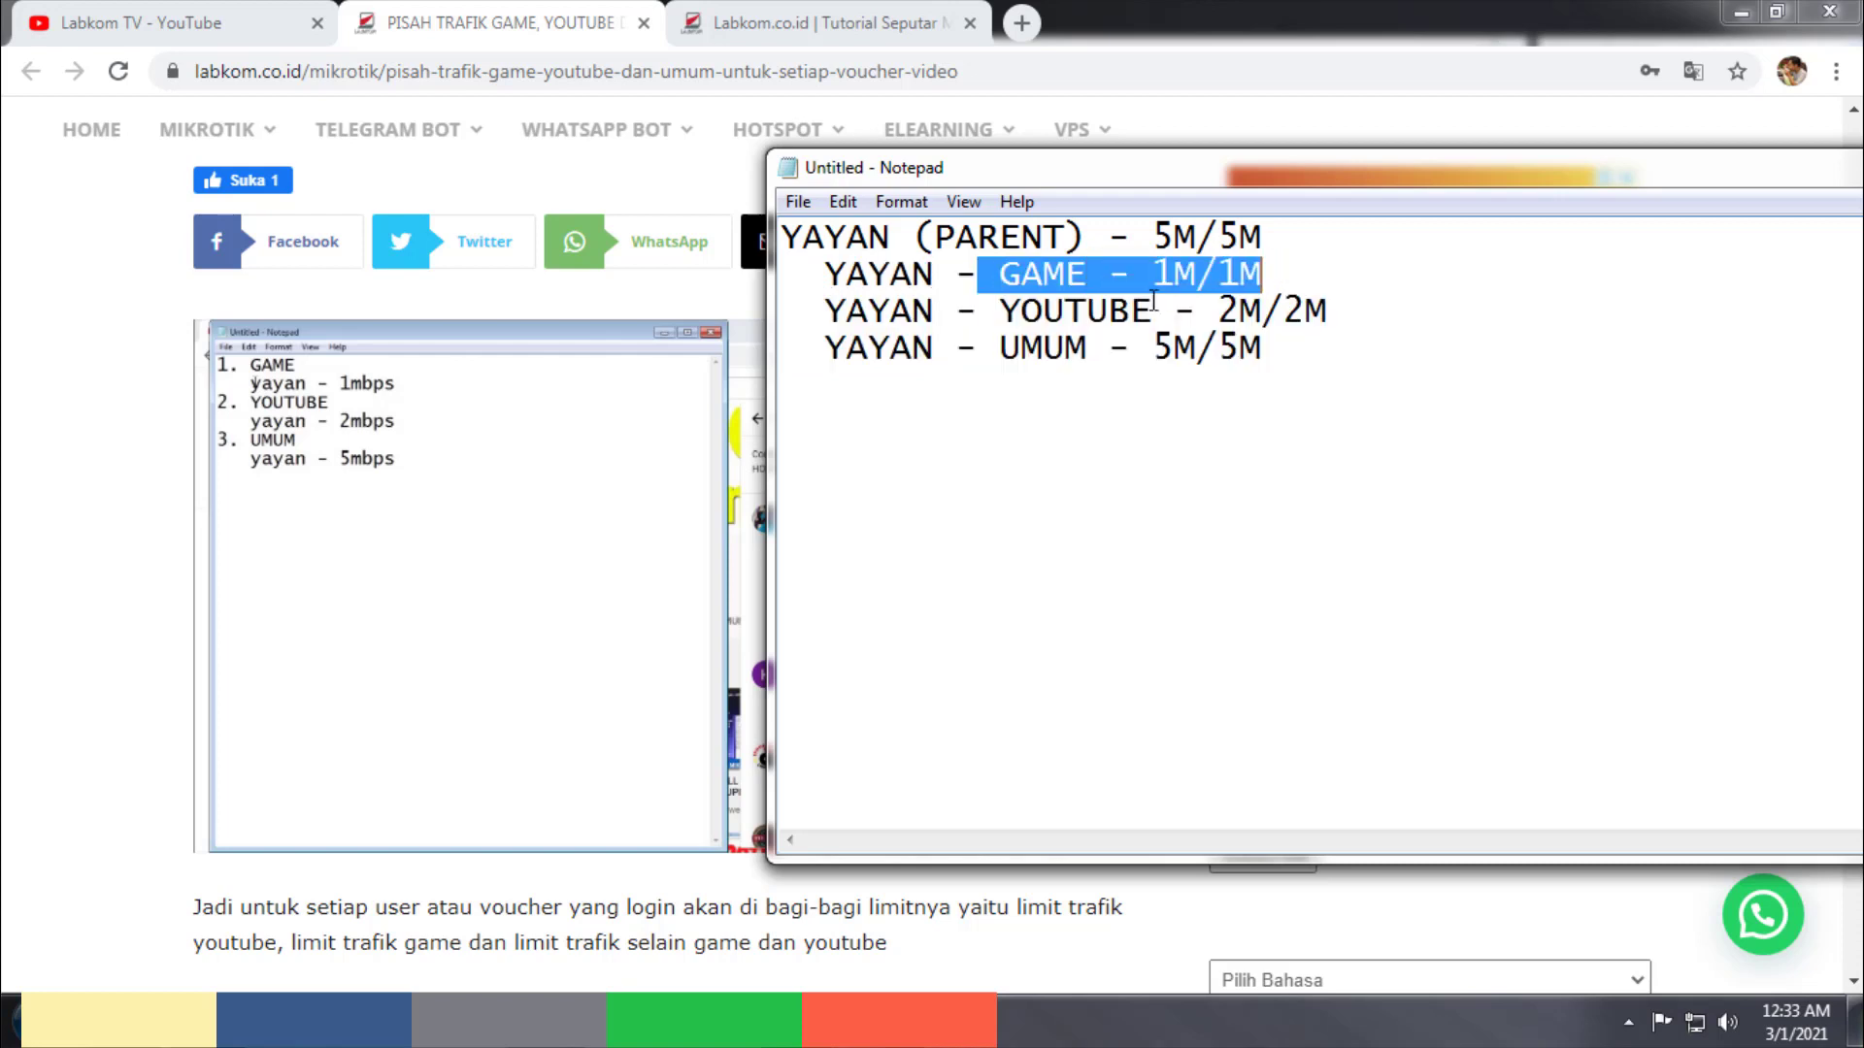
{"action": "left_click_drag", "start_coordinate": [1000, 310], "coordinate": [1370, 313]}
{"action": "left_click_drag", "start_coordinate": [999, 353], "coordinate": [1310, 354]}
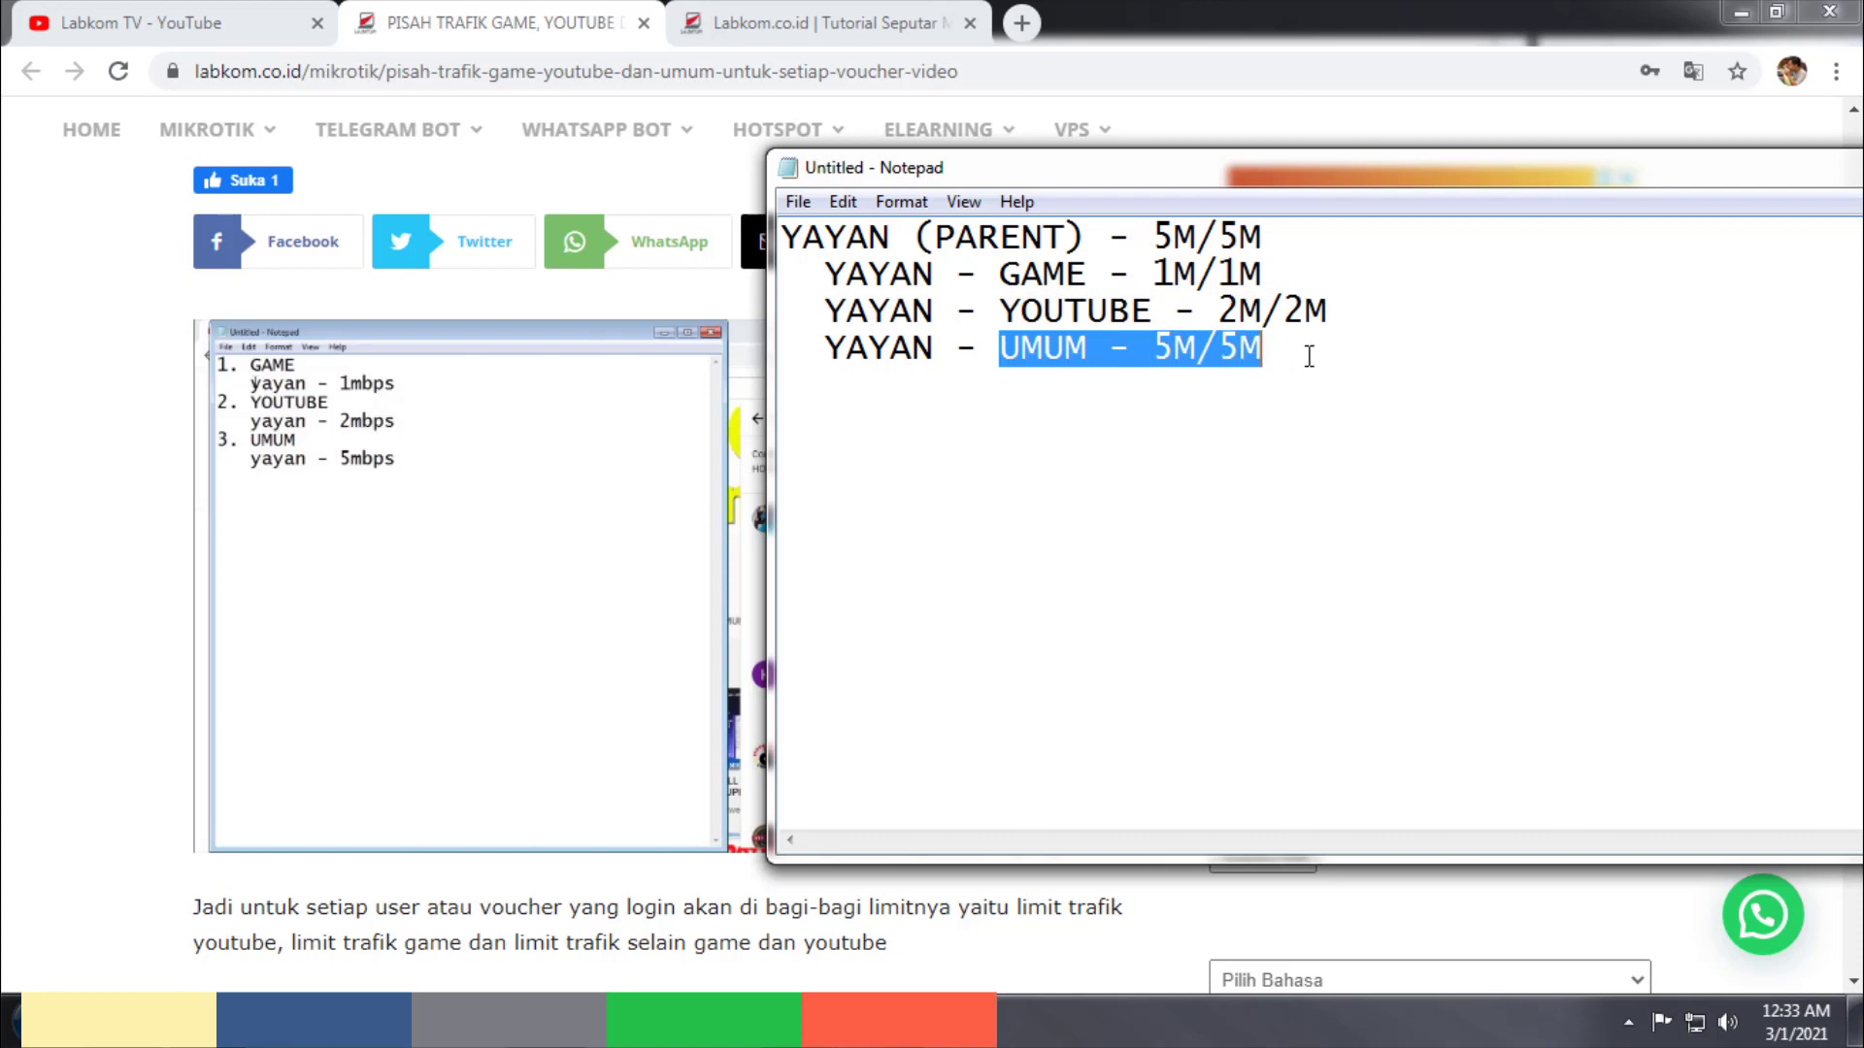
{"action": "left_click", "coordinate": [1296, 357]}
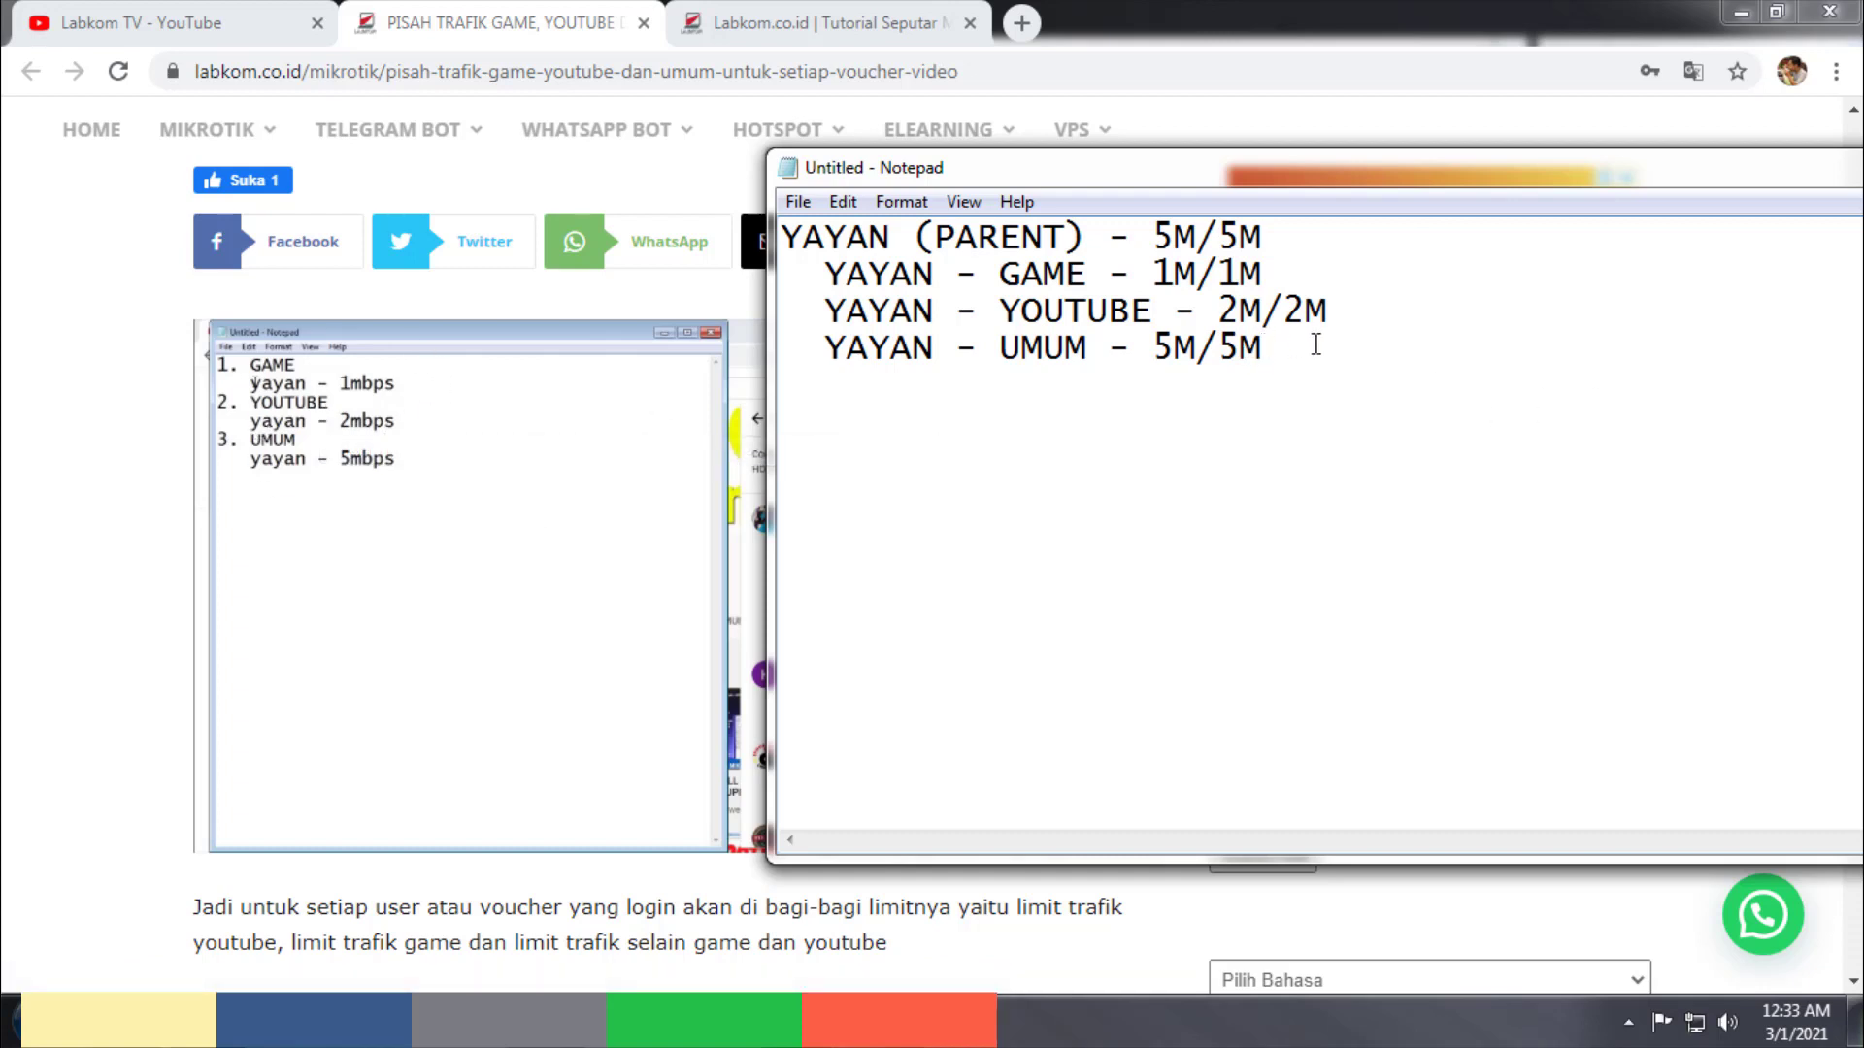
{"action": "left_click_drag", "start_coordinate": [1315, 347], "coordinate": [784, 243]}
{"action": "left_click", "coordinate": [1365, 378]}
{"action": "left_click_drag", "start_coordinate": [1311, 350], "coordinate": [730, 241]}
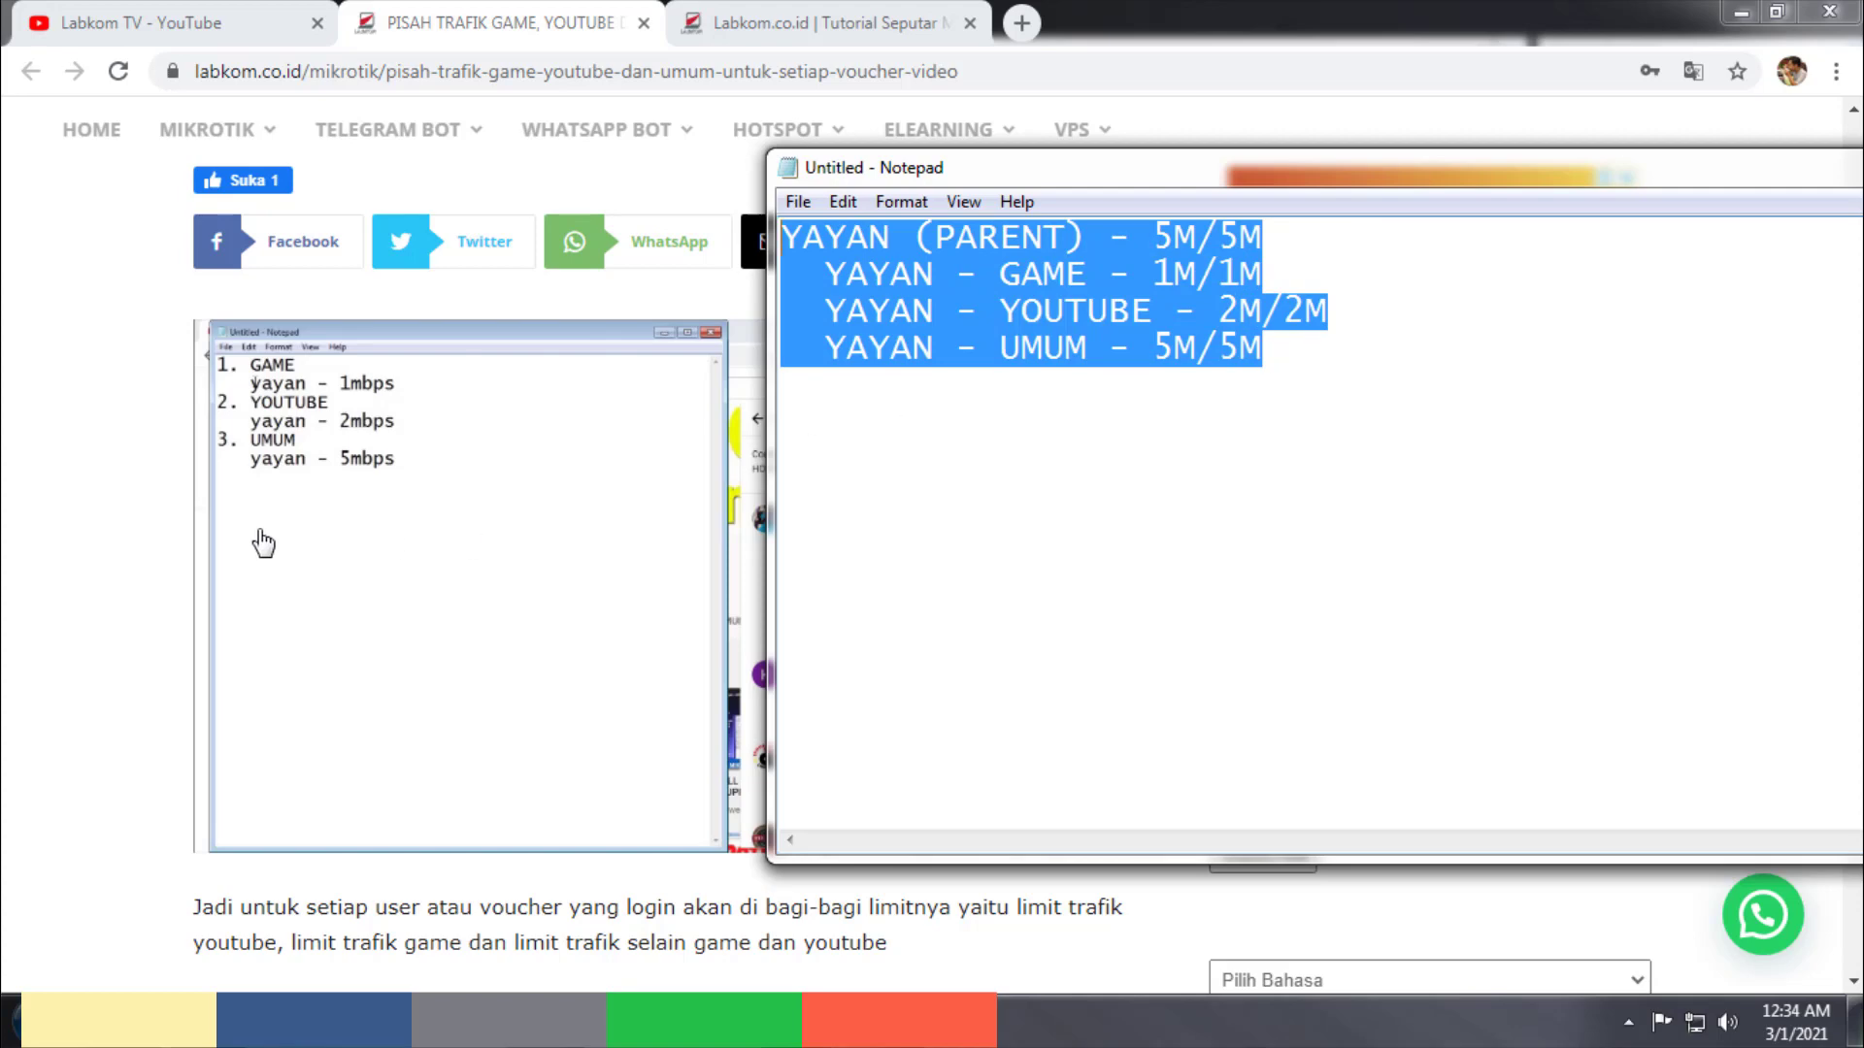
Step: Switch back to the browser article and examine its Simple Queue, Profile login/logout, Mangle and Address list scripts
{"action": "left_click", "coordinate": [90, 518]}
{"action": "scroll", "coordinate": [293, 677], "scroll_direction": "down", "scroll_amount": 5}
{"action": "scroll", "coordinate": [292, 663], "scroll_direction": "down", "scroll_amount": 10}
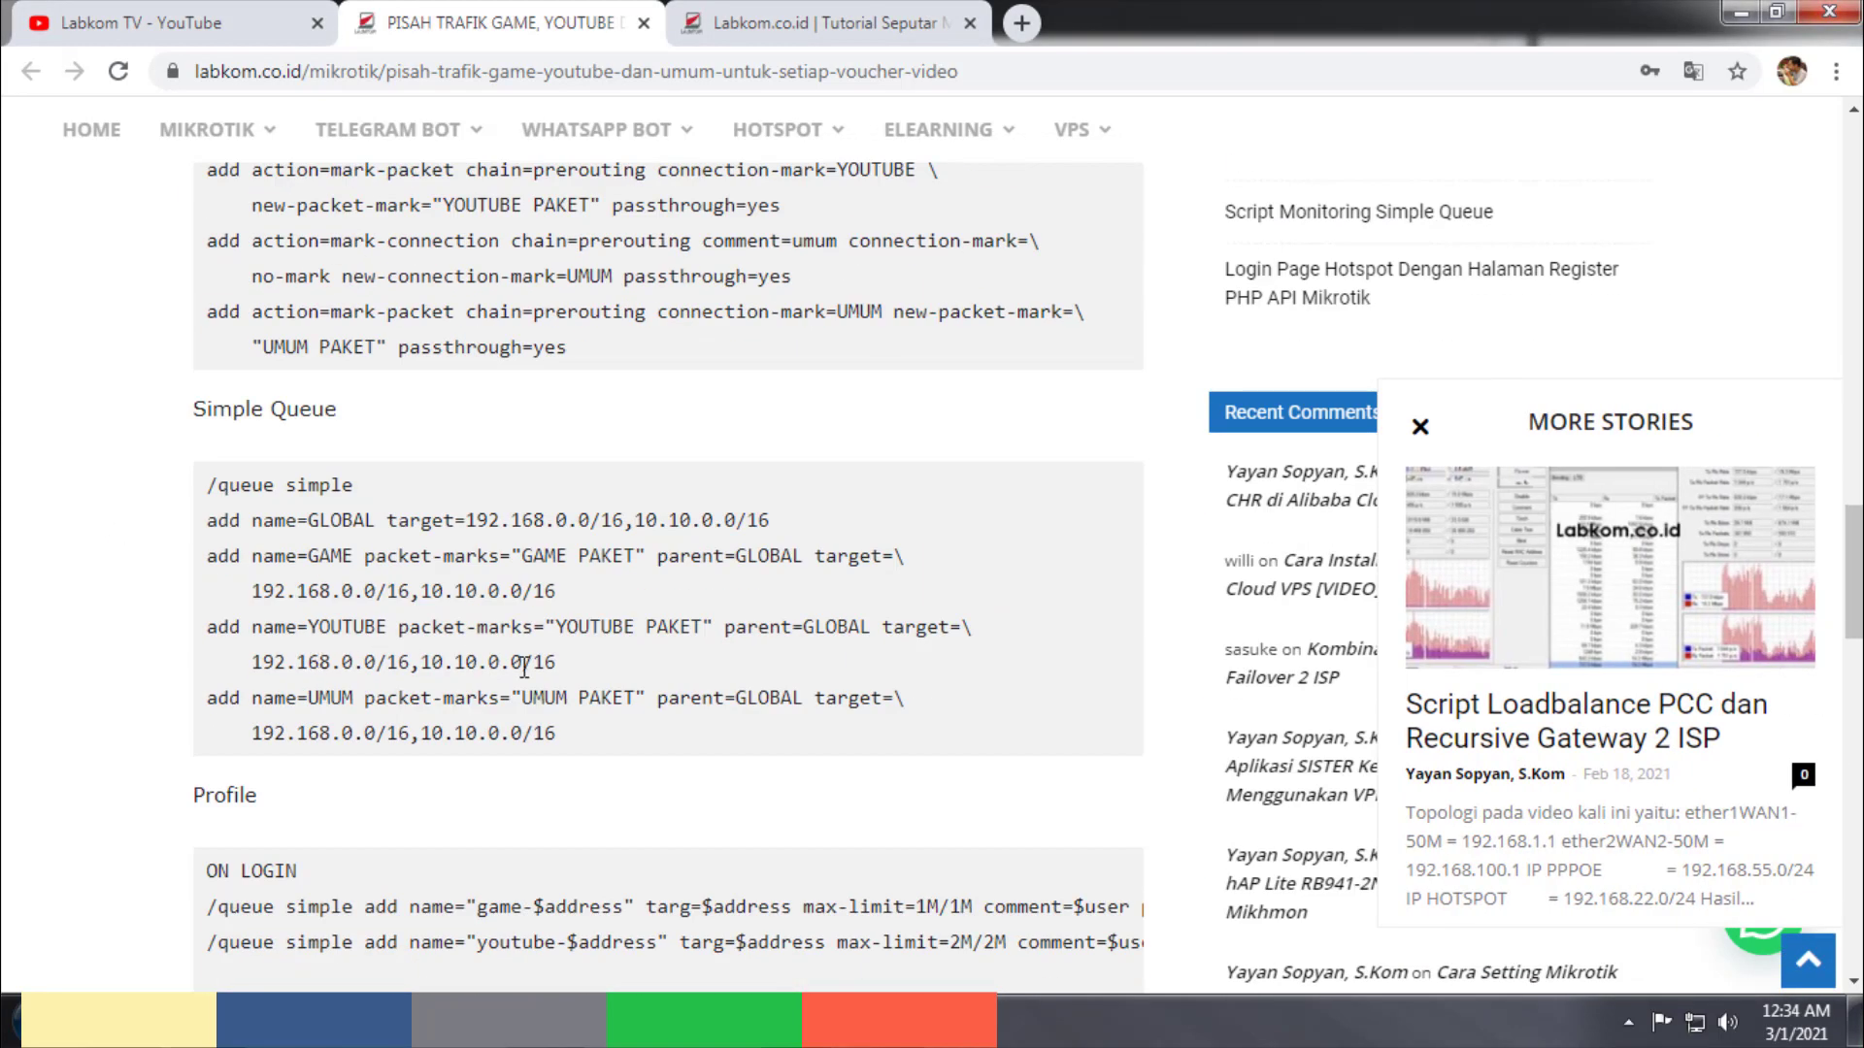
{"action": "scroll", "coordinate": [524, 666], "scroll_direction": "down", "scroll_amount": 4}
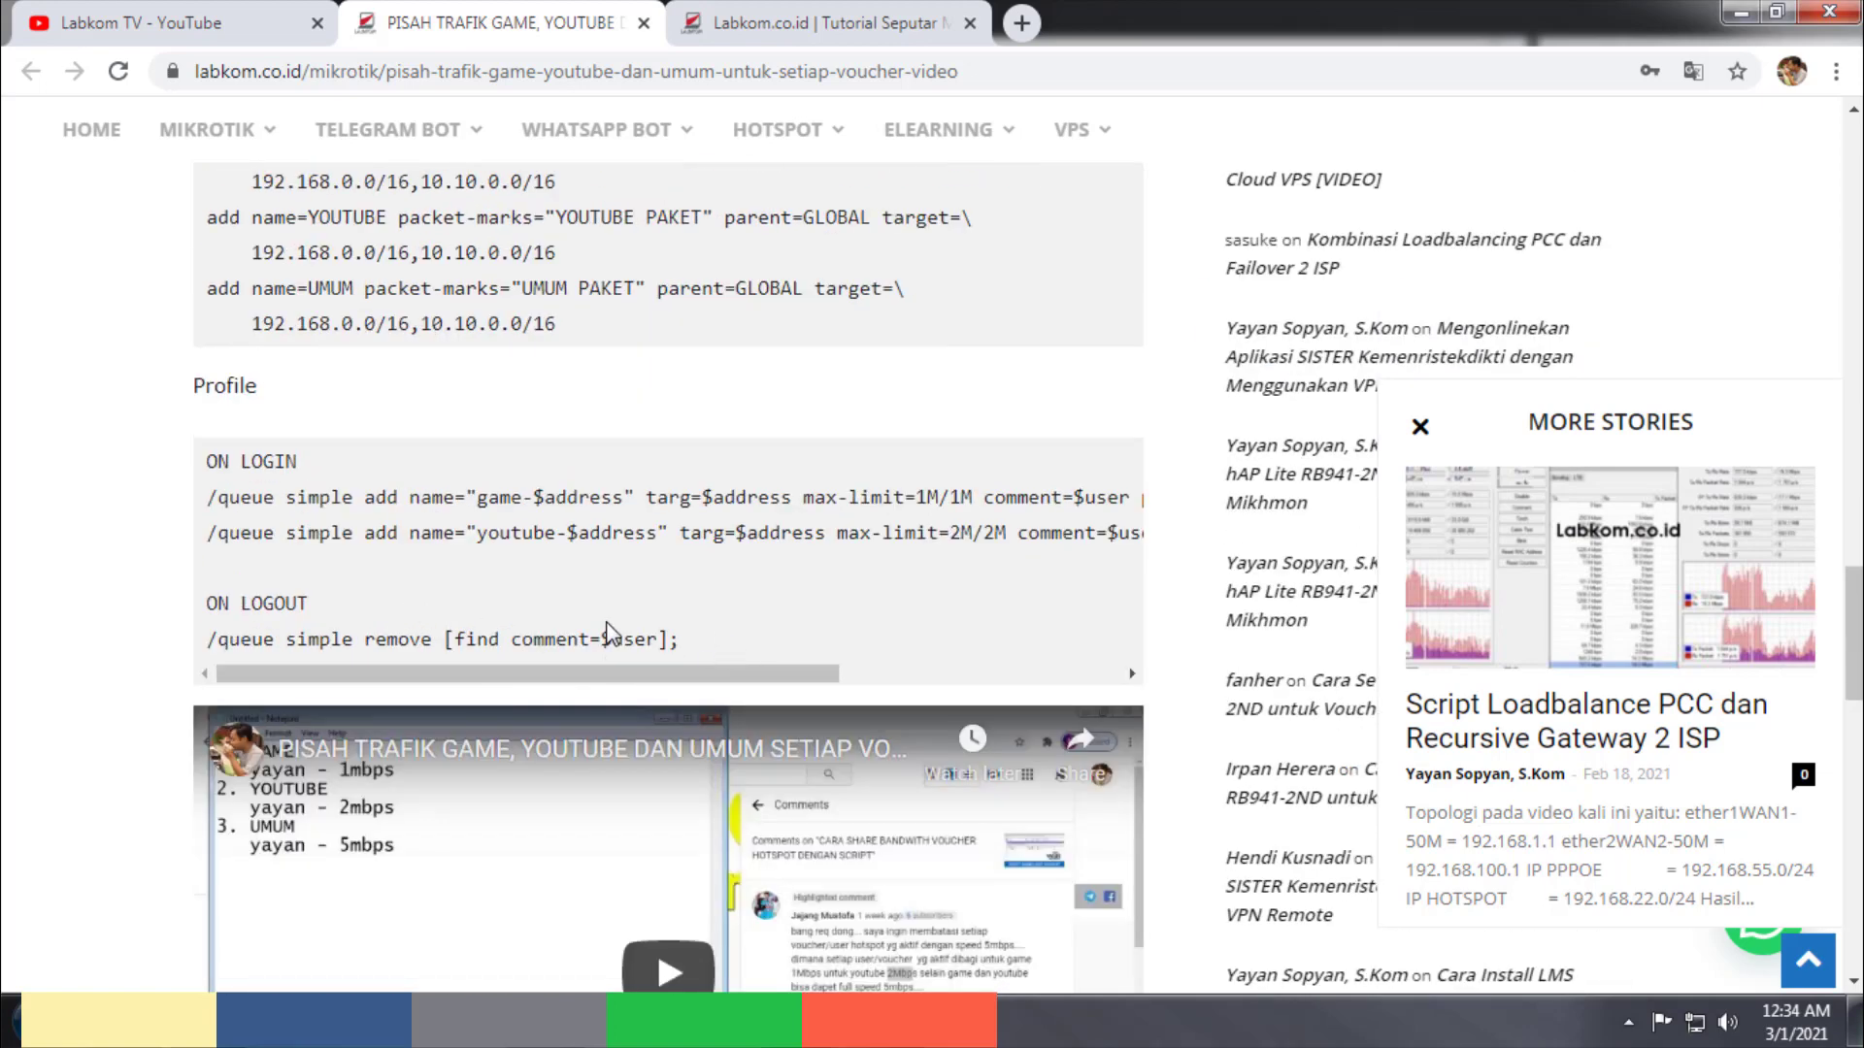
{"action": "left_click_drag", "start_coordinate": [680, 639], "coordinate": [214, 500]}
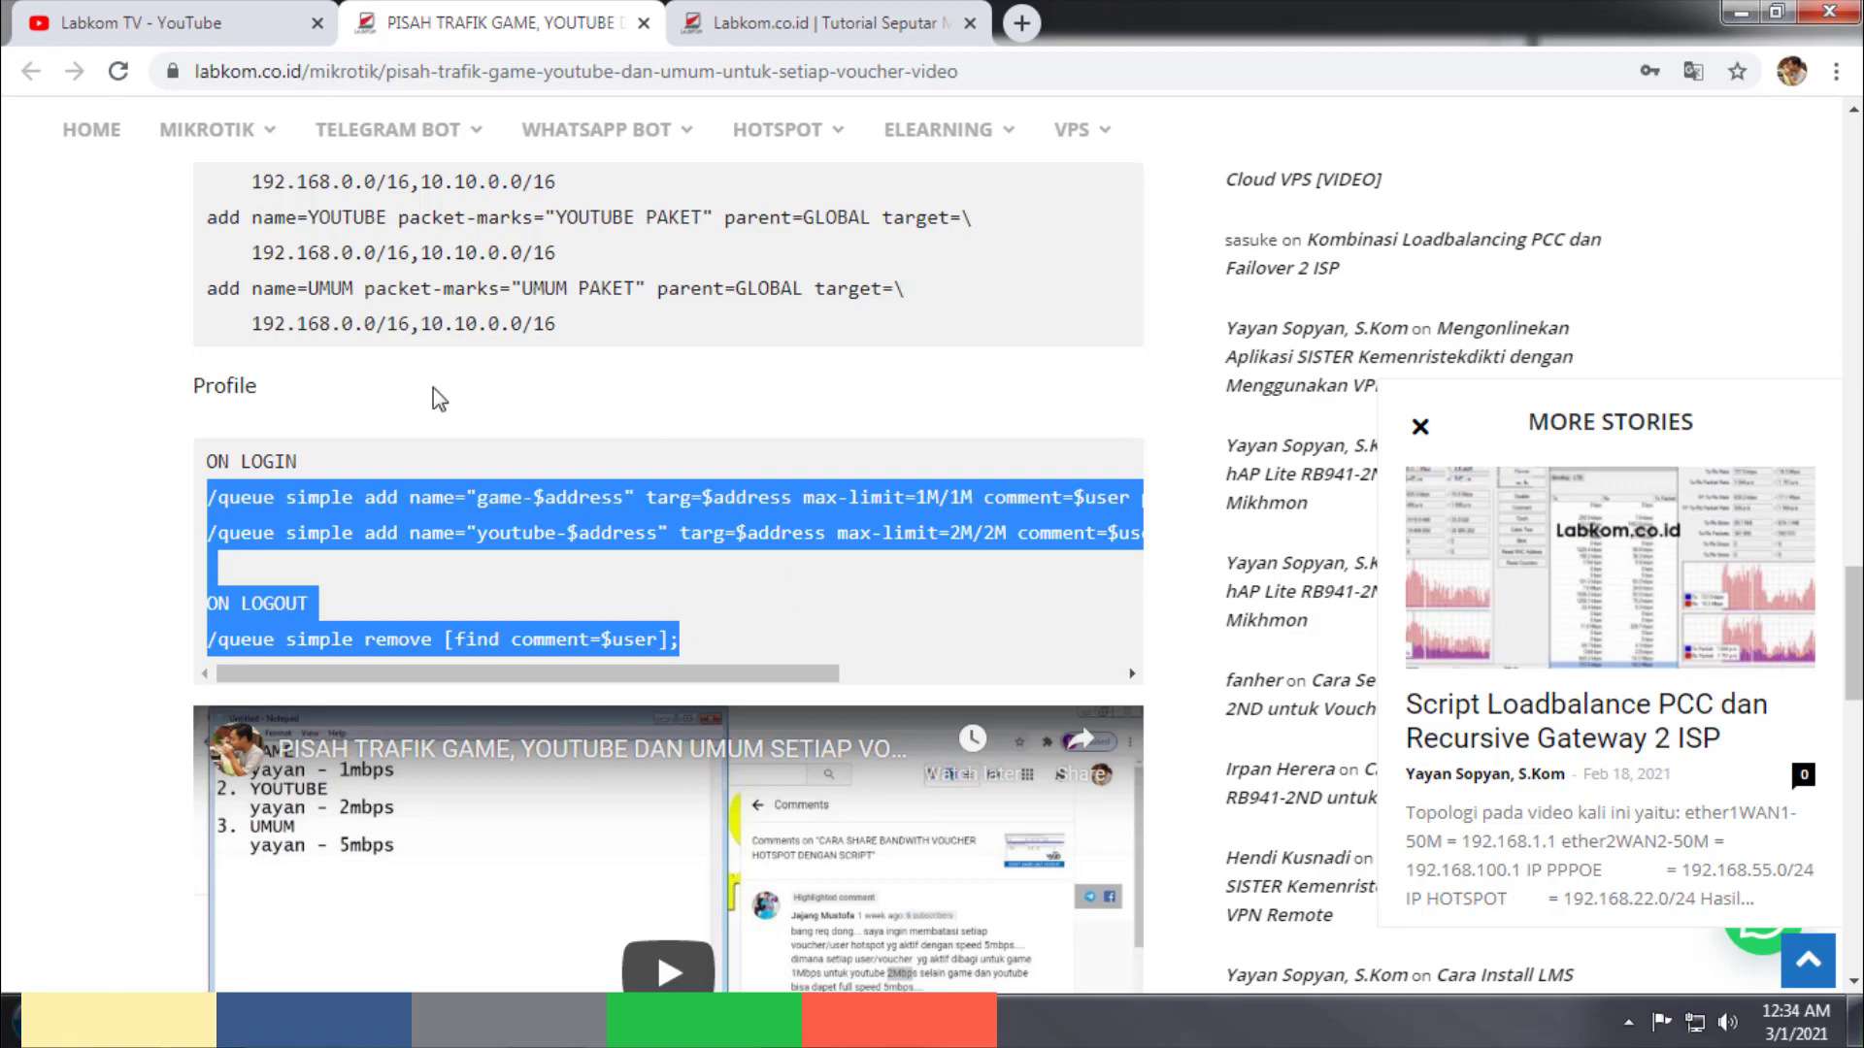
{"action": "scroll", "coordinate": [702, 544], "scroll_direction": "up", "scroll_amount": 5}
{"action": "scroll", "coordinate": [709, 602], "scroll_direction": "down", "scroll_amount": 6}
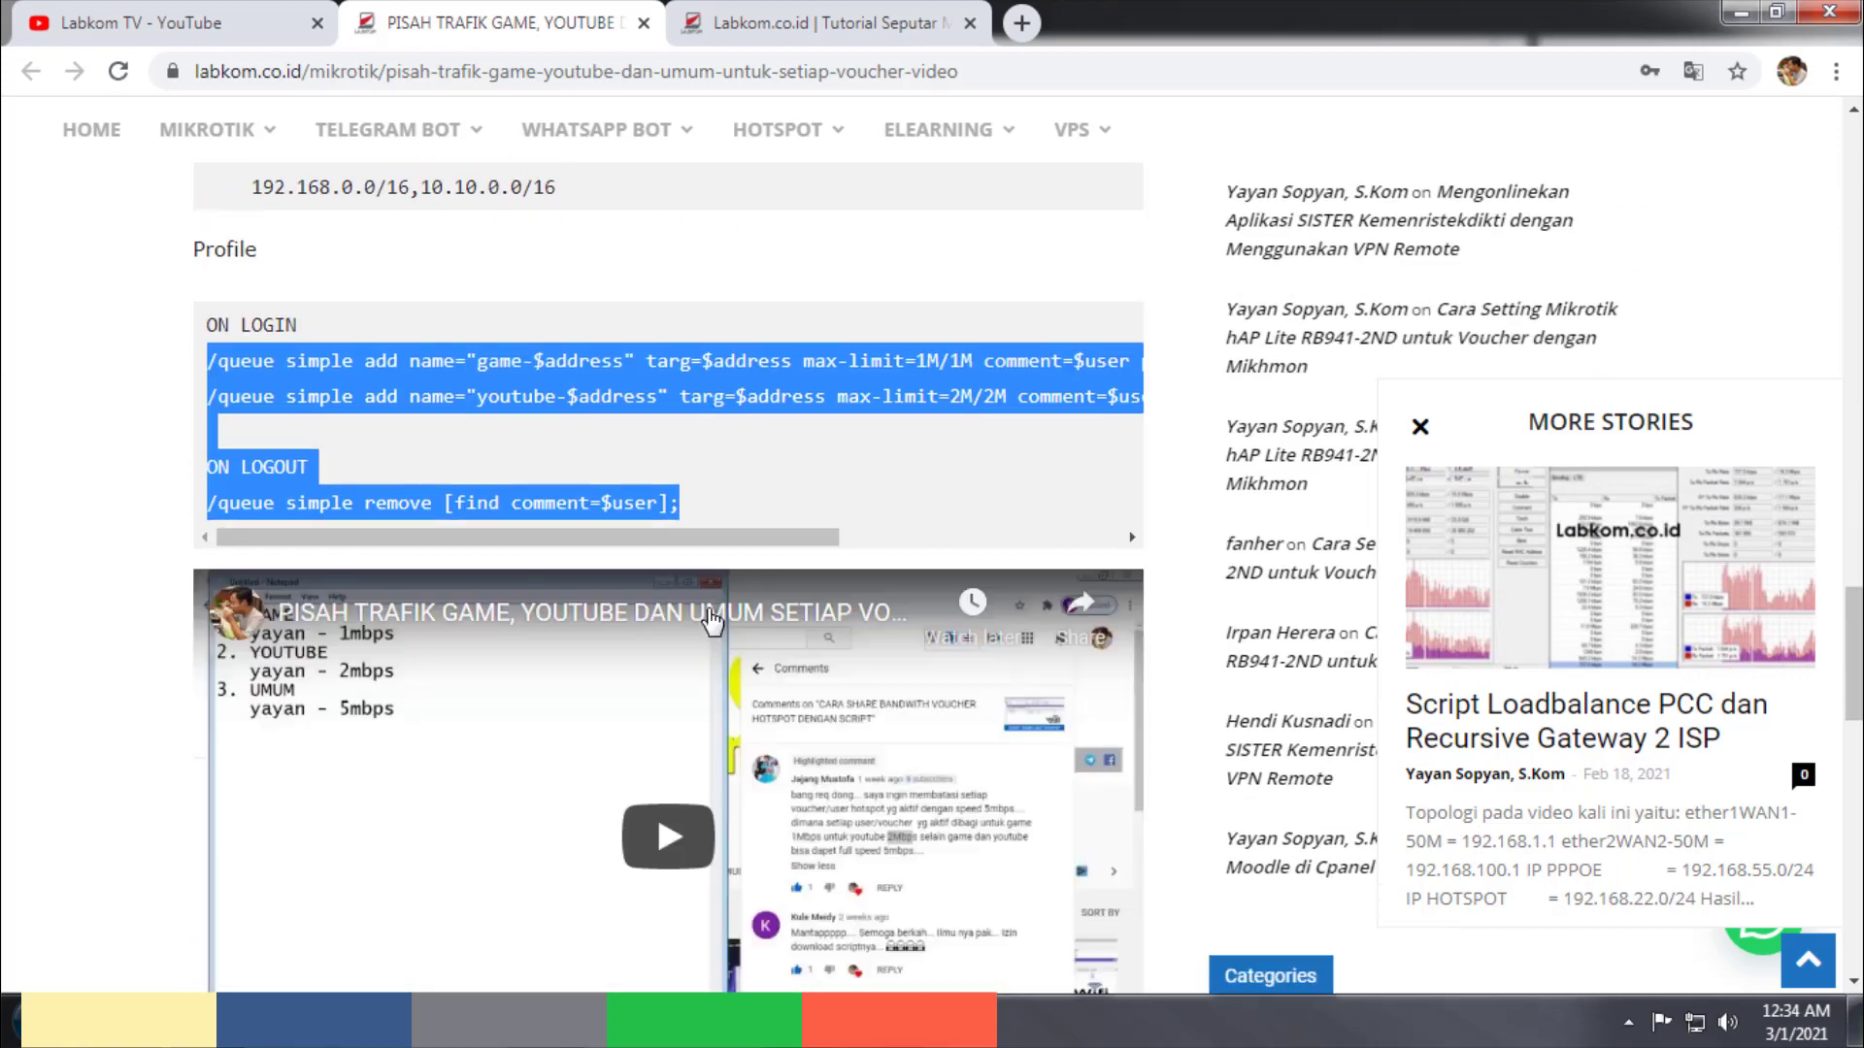
{"action": "scroll", "coordinate": [712, 621], "scroll_direction": "up", "scroll_amount": 15}
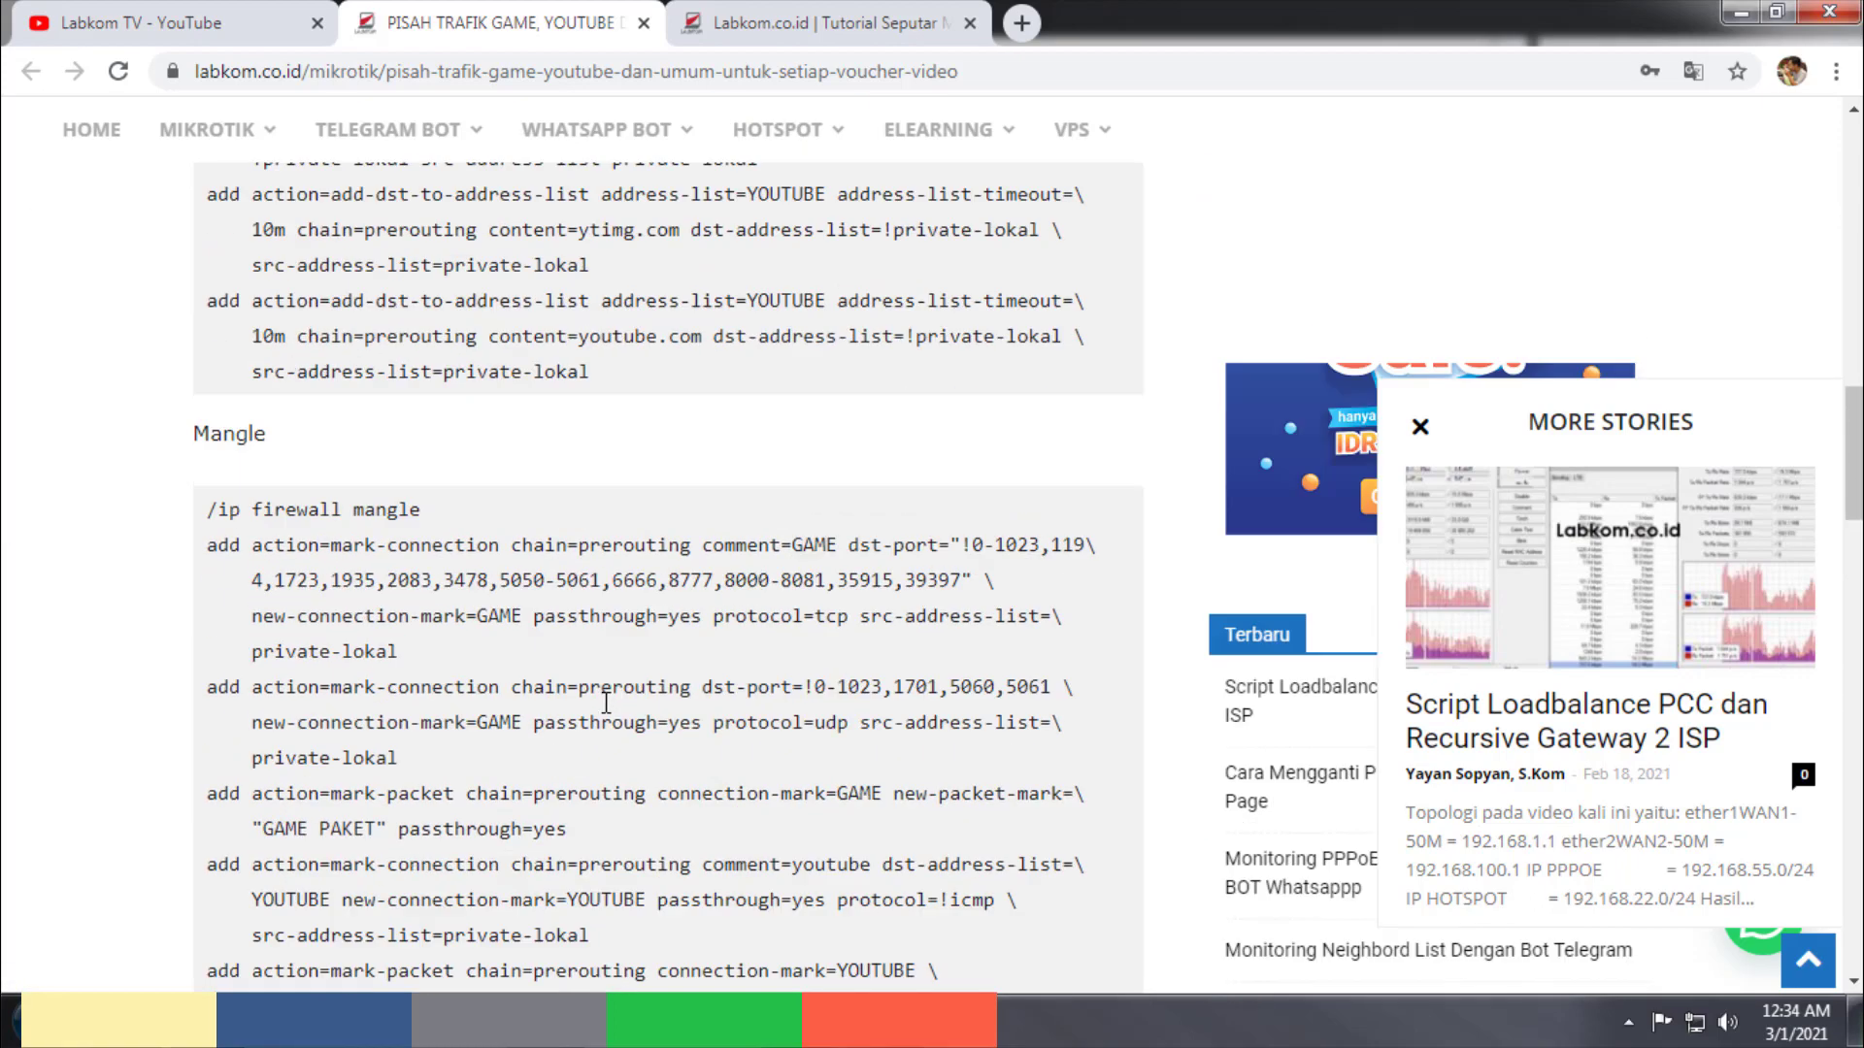
{"action": "scroll", "coordinate": [600, 723], "scroll_direction": "up", "scroll_amount": 10}
{"action": "scroll", "coordinate": [596, 728], "scroll_direction": "down", "scroll_amount": 3}
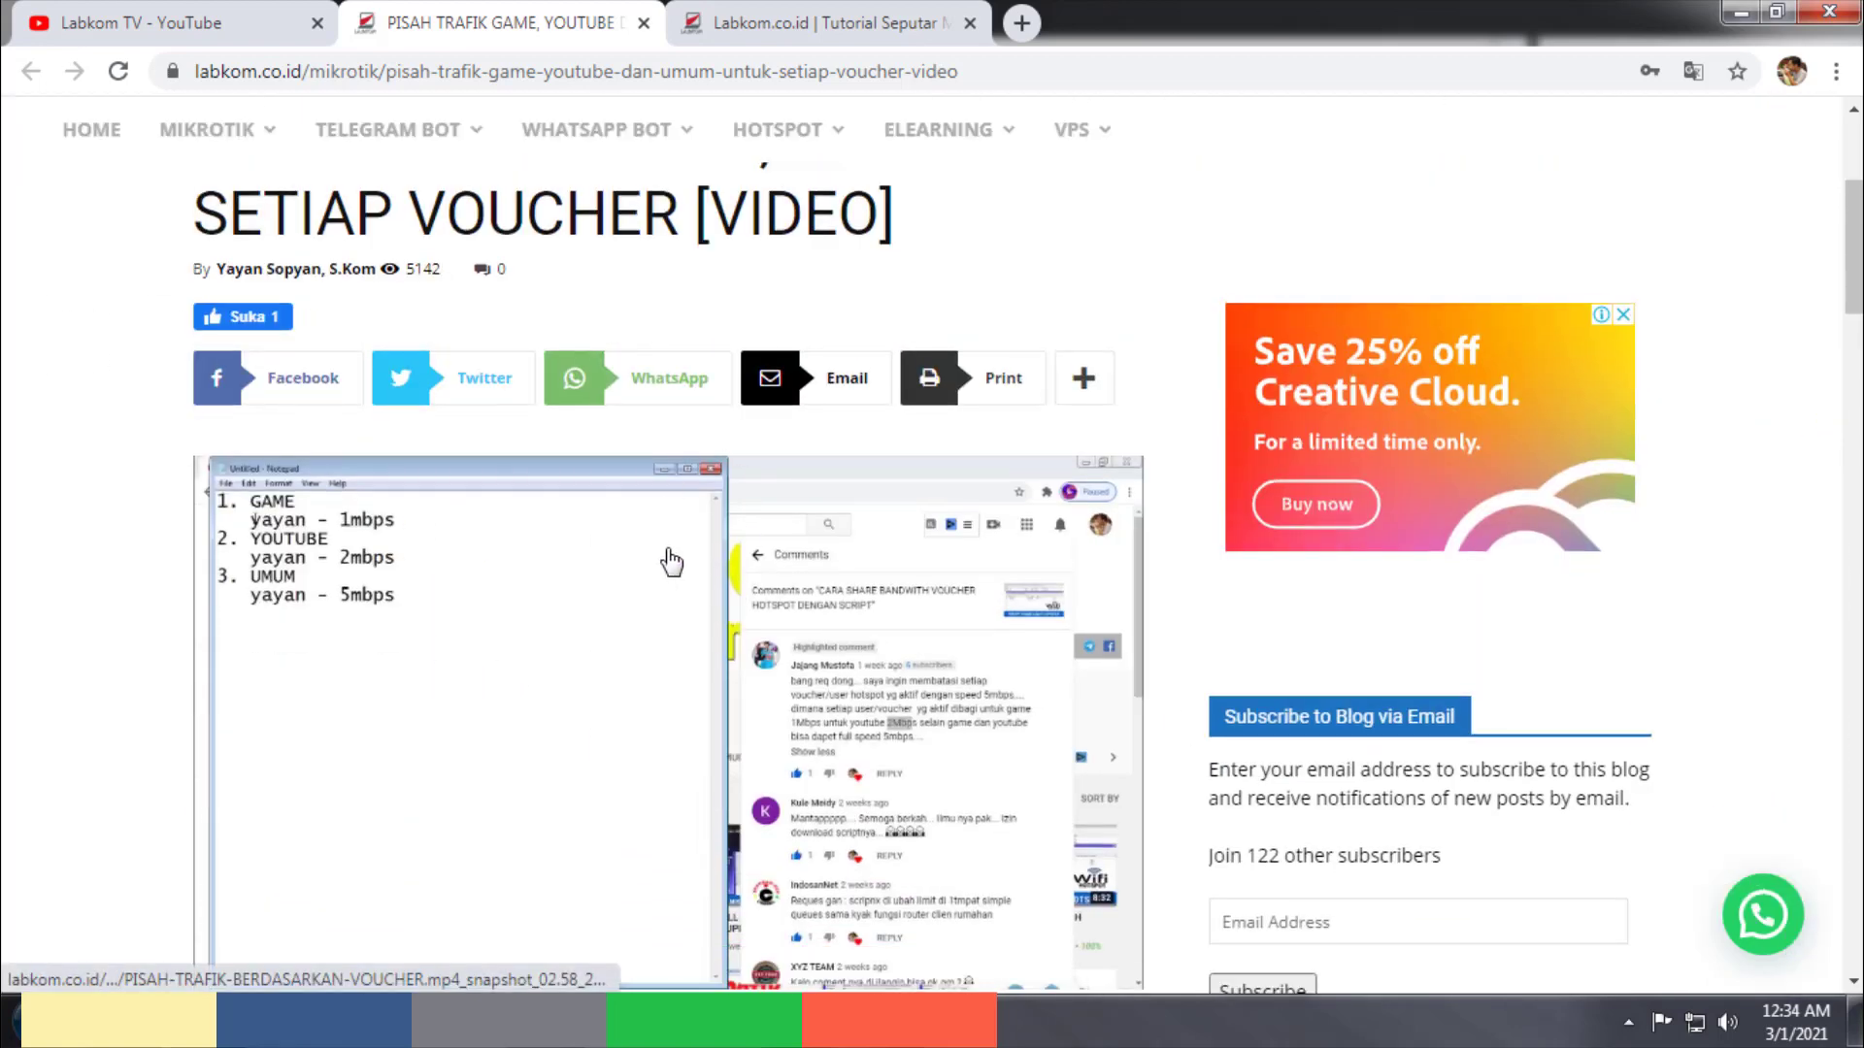
{"action": "scroll", "coordinate": [691, 790], "scroll_direction": "down", "scroll_amount": 5}
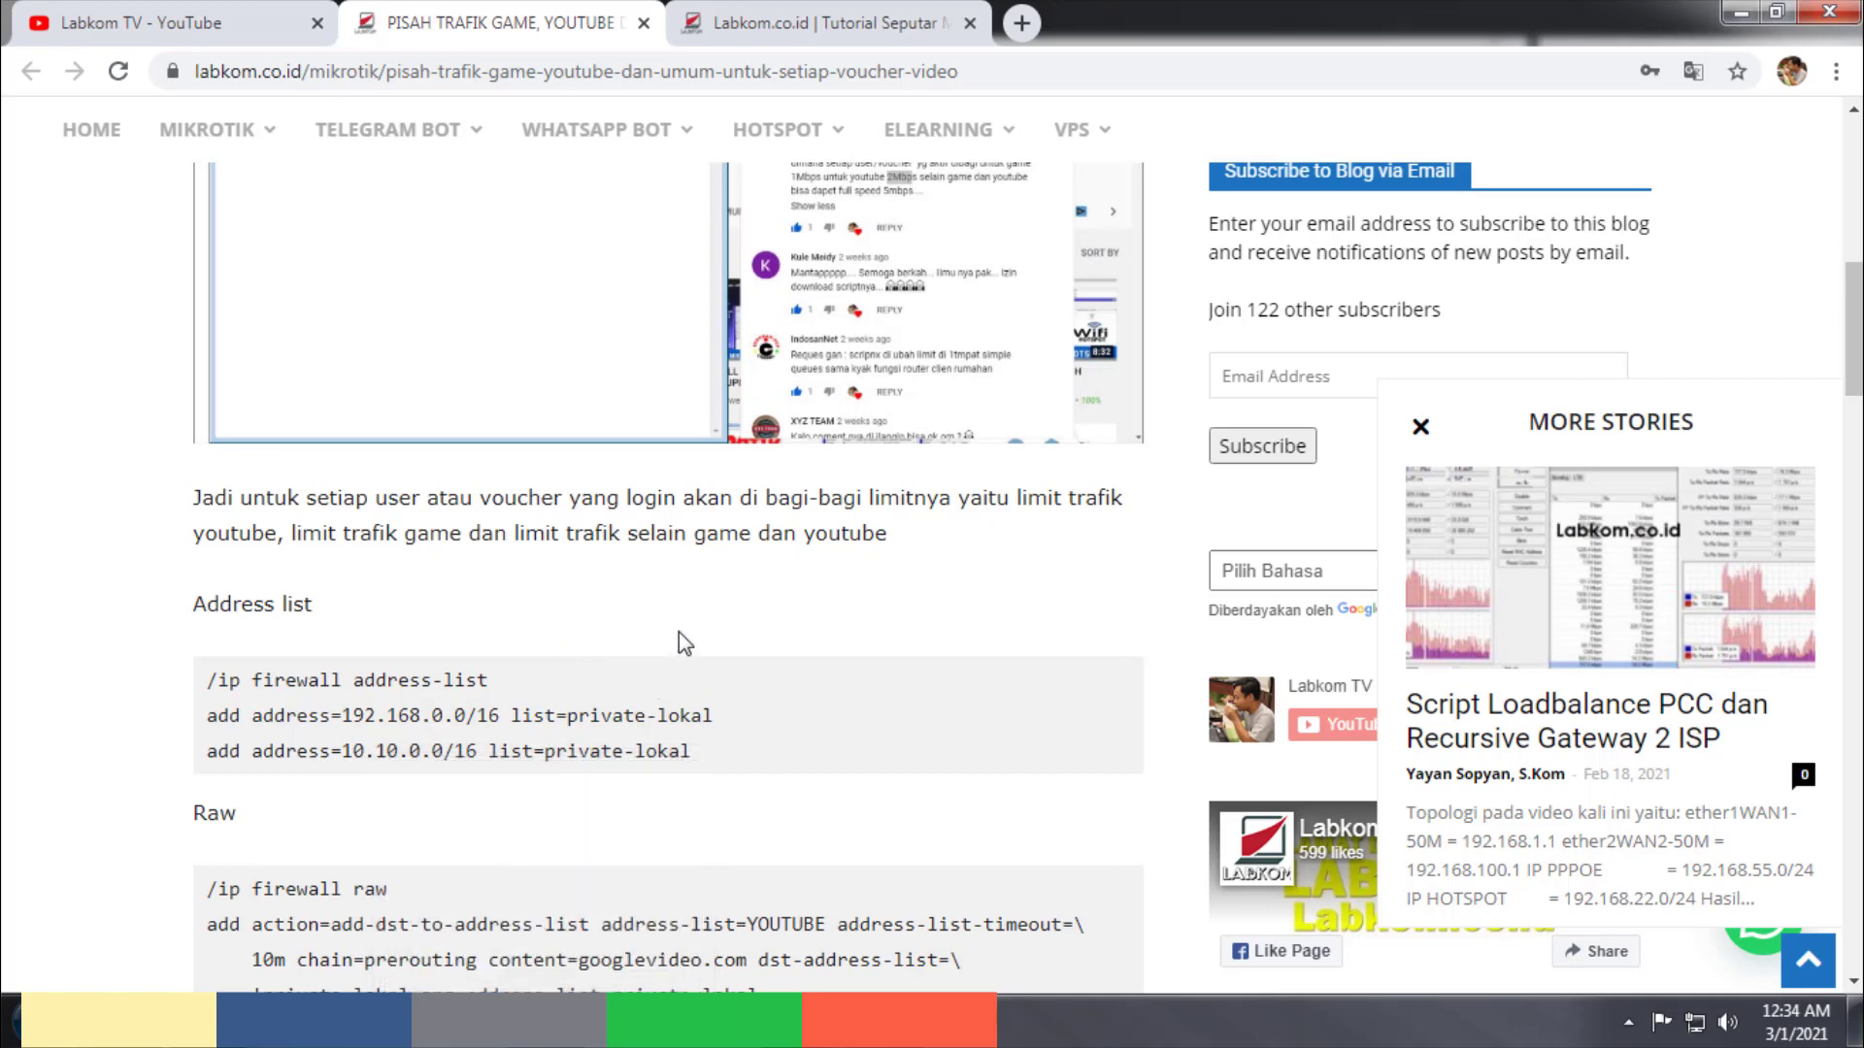
Step: Switch from the article to WinBox, leave only one Terminal open by closing the extra one, and make the restored program window taller
{"action": "scroll", "coordinate": [685, 643], "scroll_direction": "up", "scroll_amount": 7}
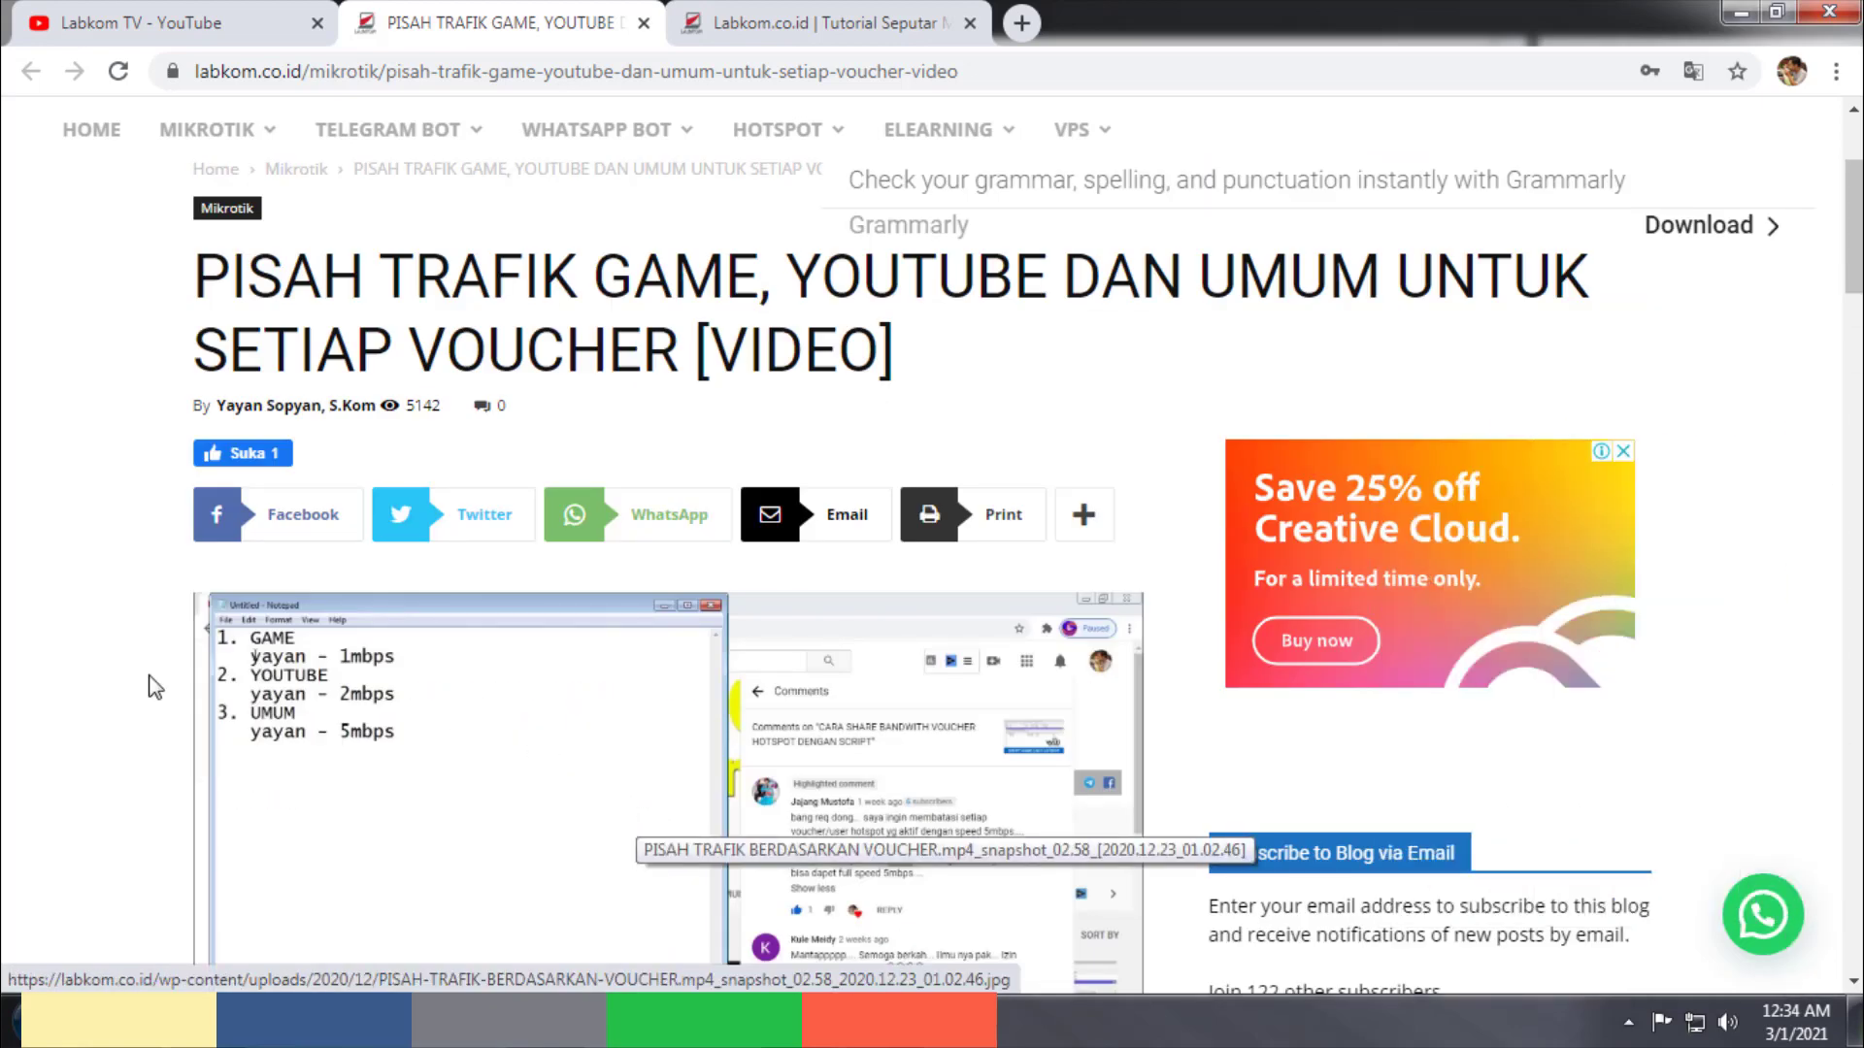
{"action": "scroll", "coordinate": [548, 781], "scroll_direction": "down", "scroll_amount": 4}
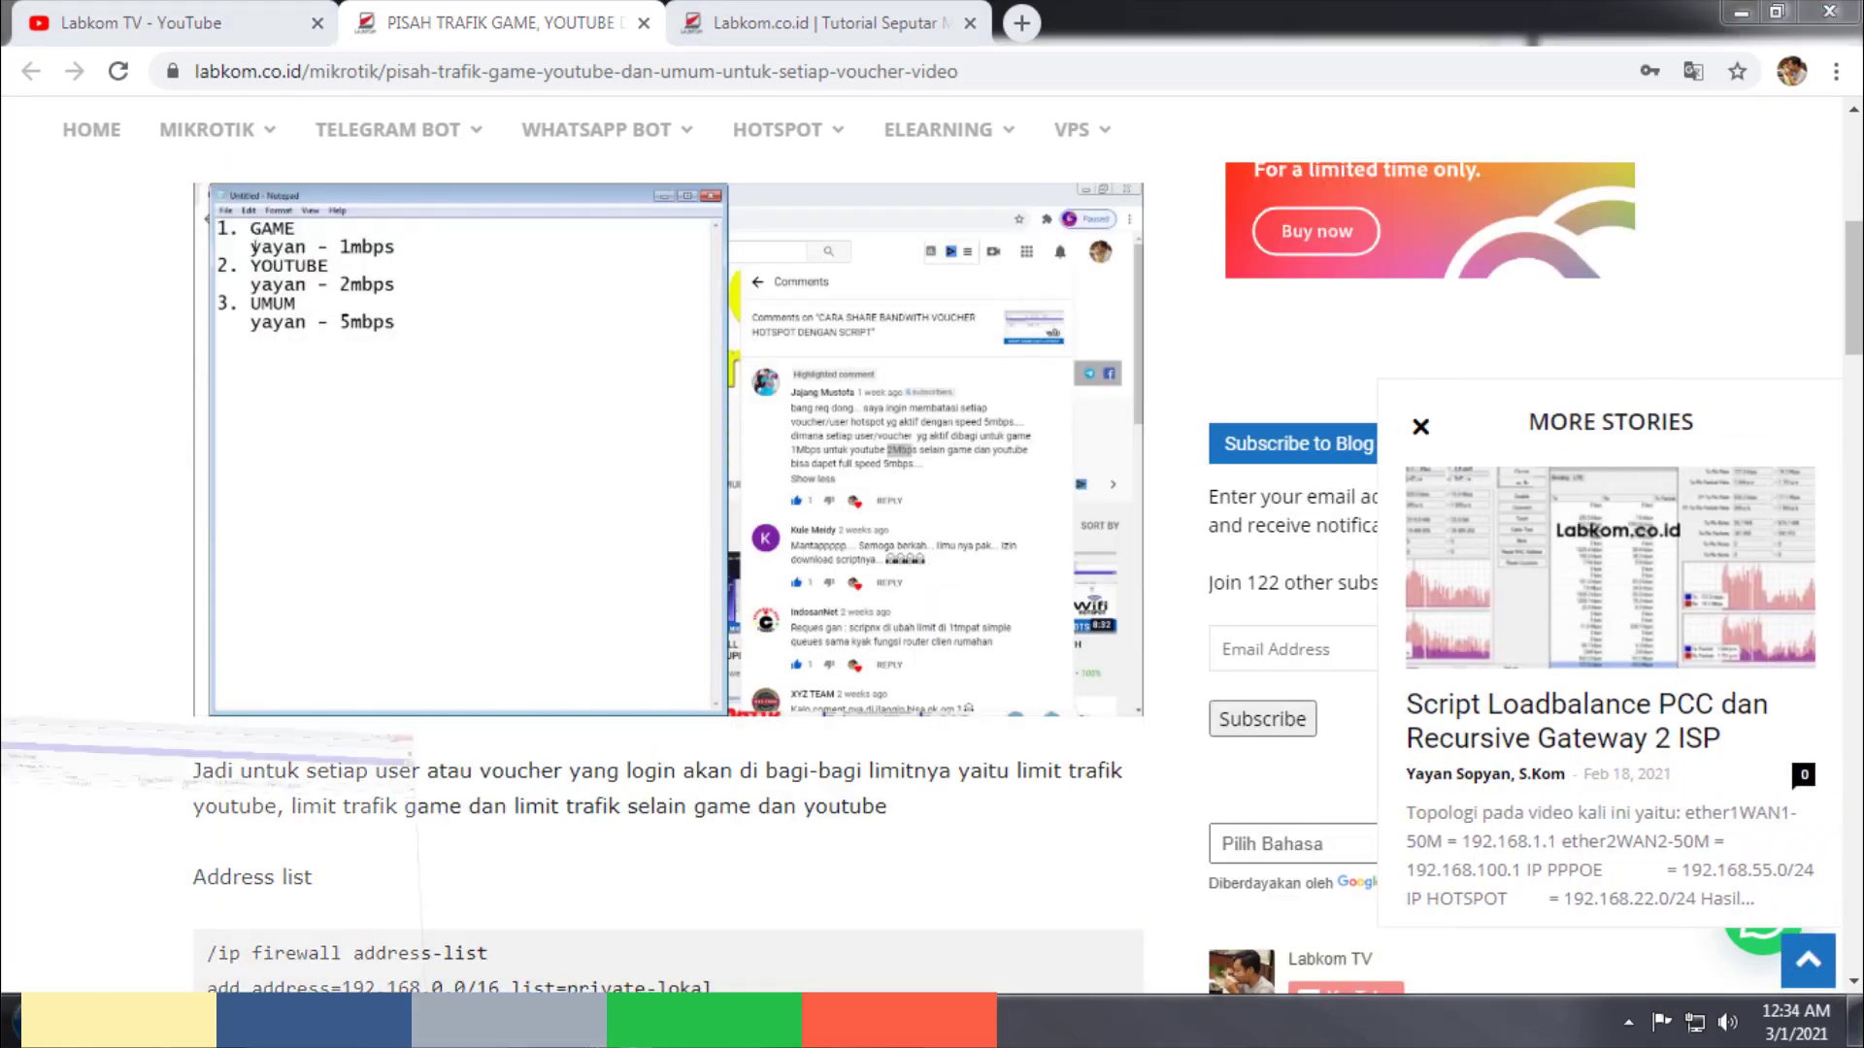
{"action": "key", "text": "alt+Tab"}
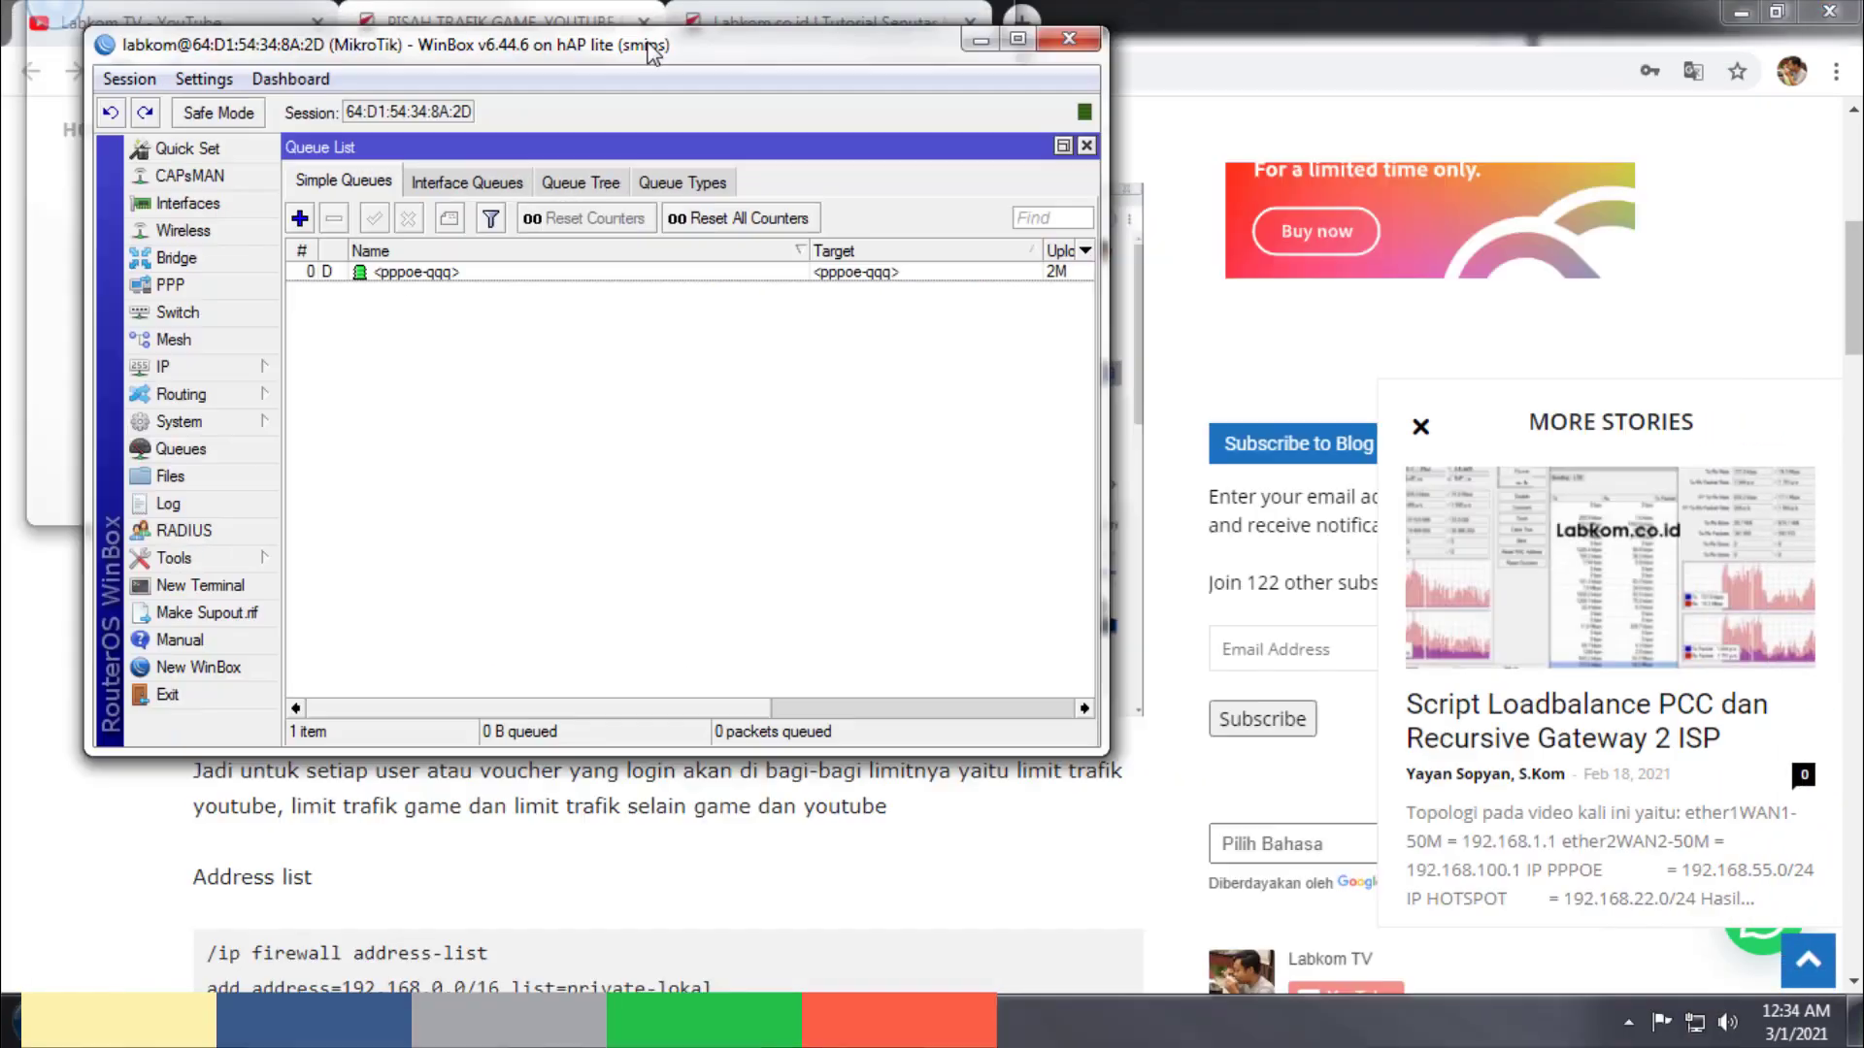
{"action": "double_click", "coordinate": [486, 19]}
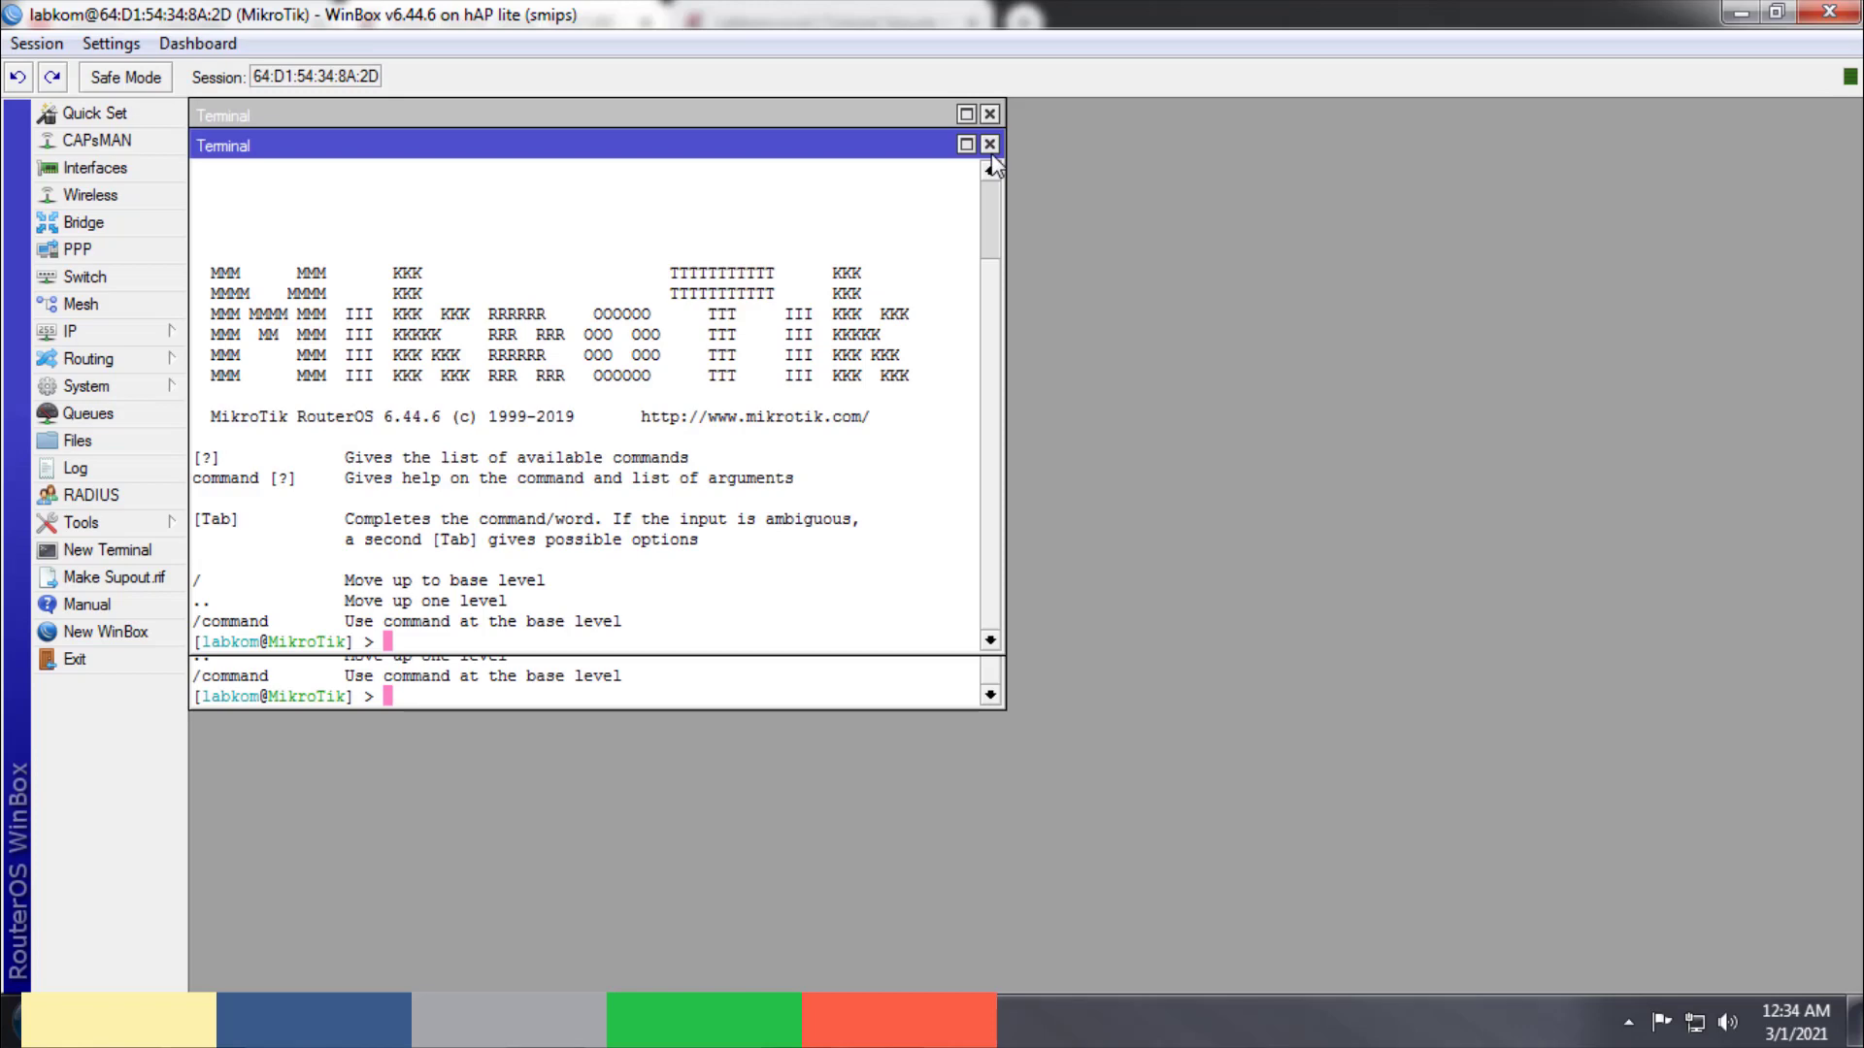
{"action": "left_click", "coordinate": [989, 145]}
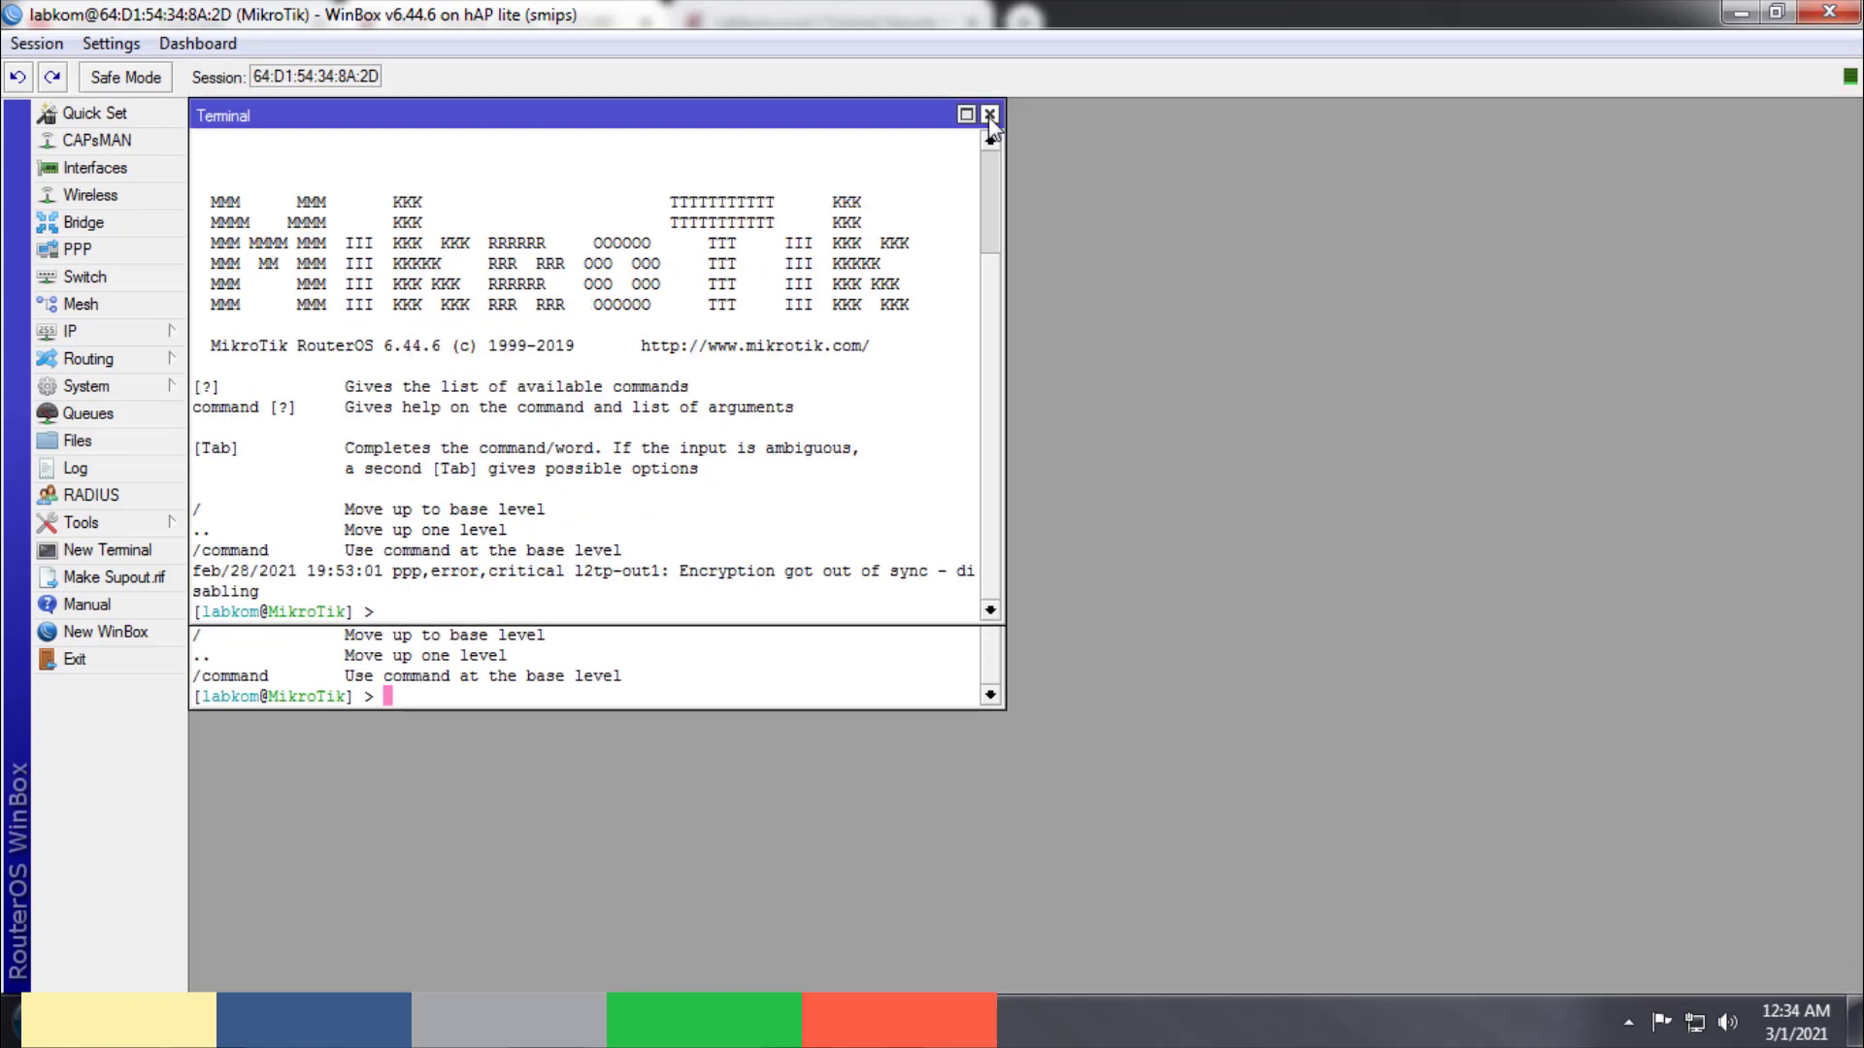
{"action": "key", "text": "super+Down"}
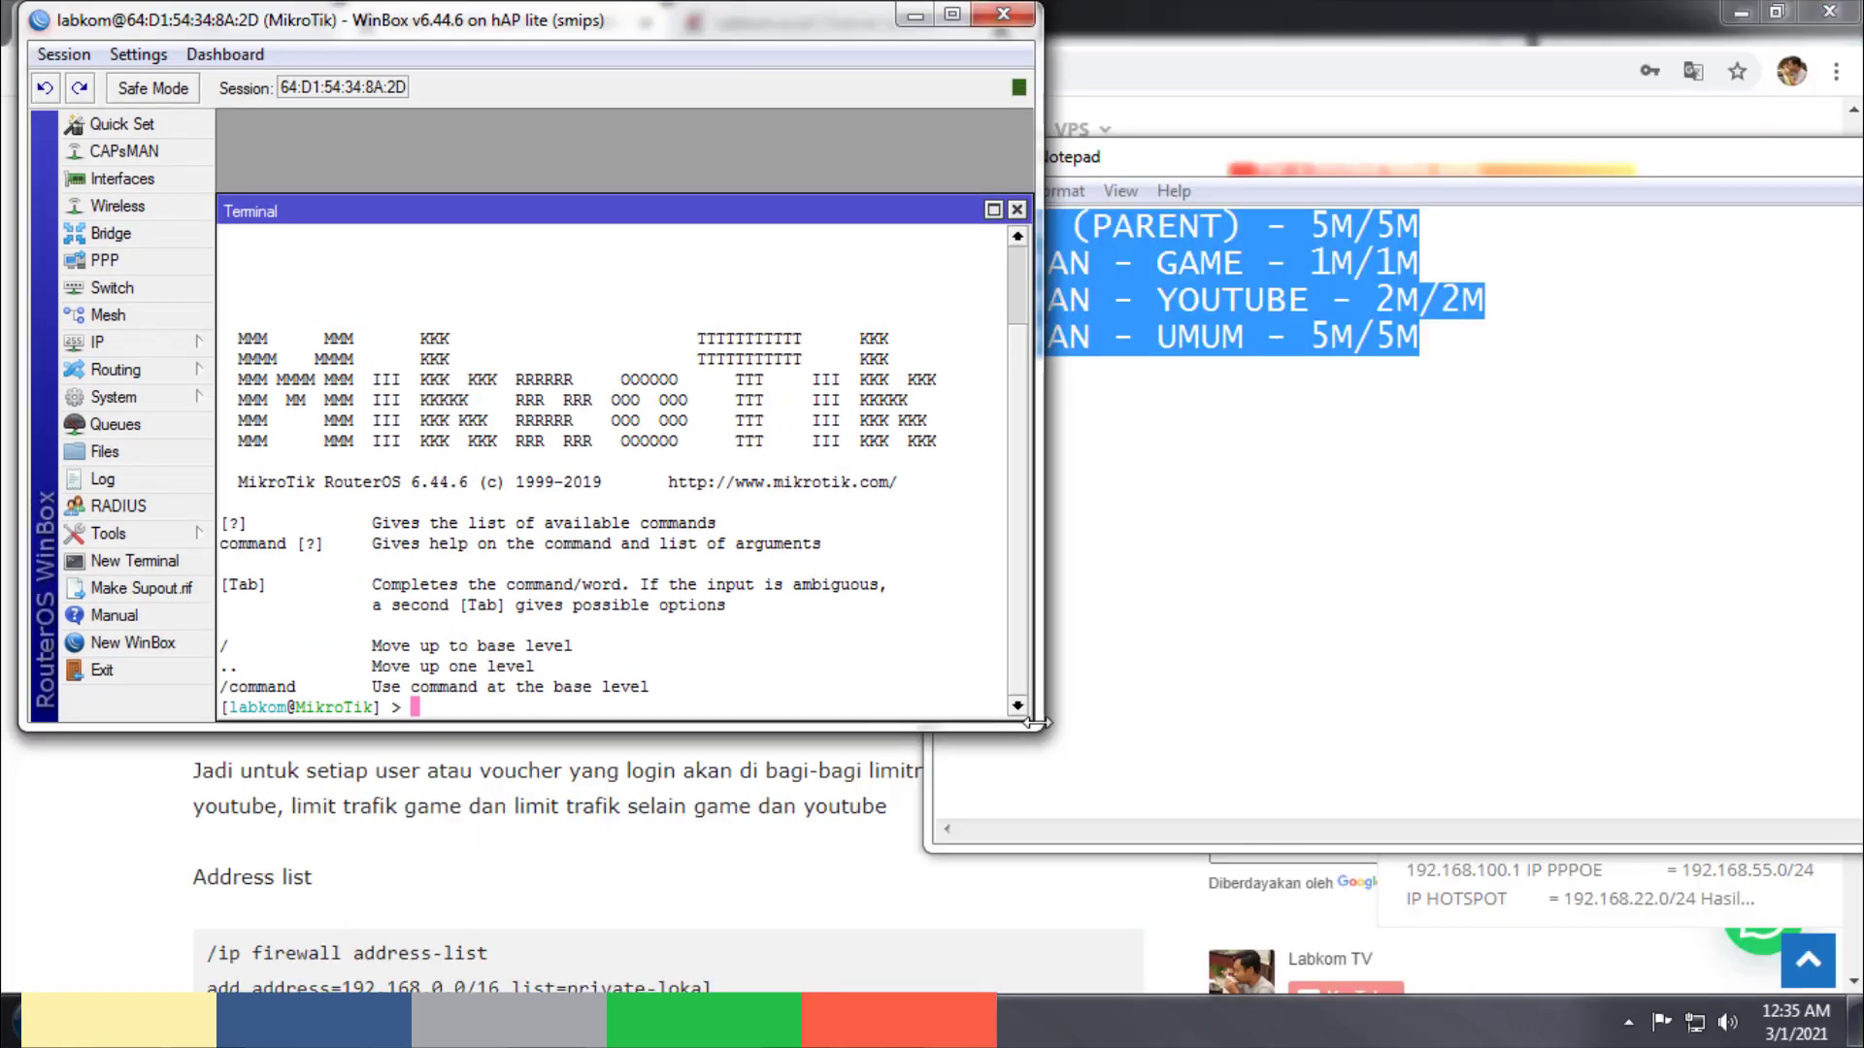
{"action": "left_click_drag", "start_coordinate": [1029, 723], "coordinate": [1080, 1016]}
Step: Move the Notepad outline over the WinBox window, then put it away and return to the browser article
{"action": "left_click", "coordinate": [1825, 227]}
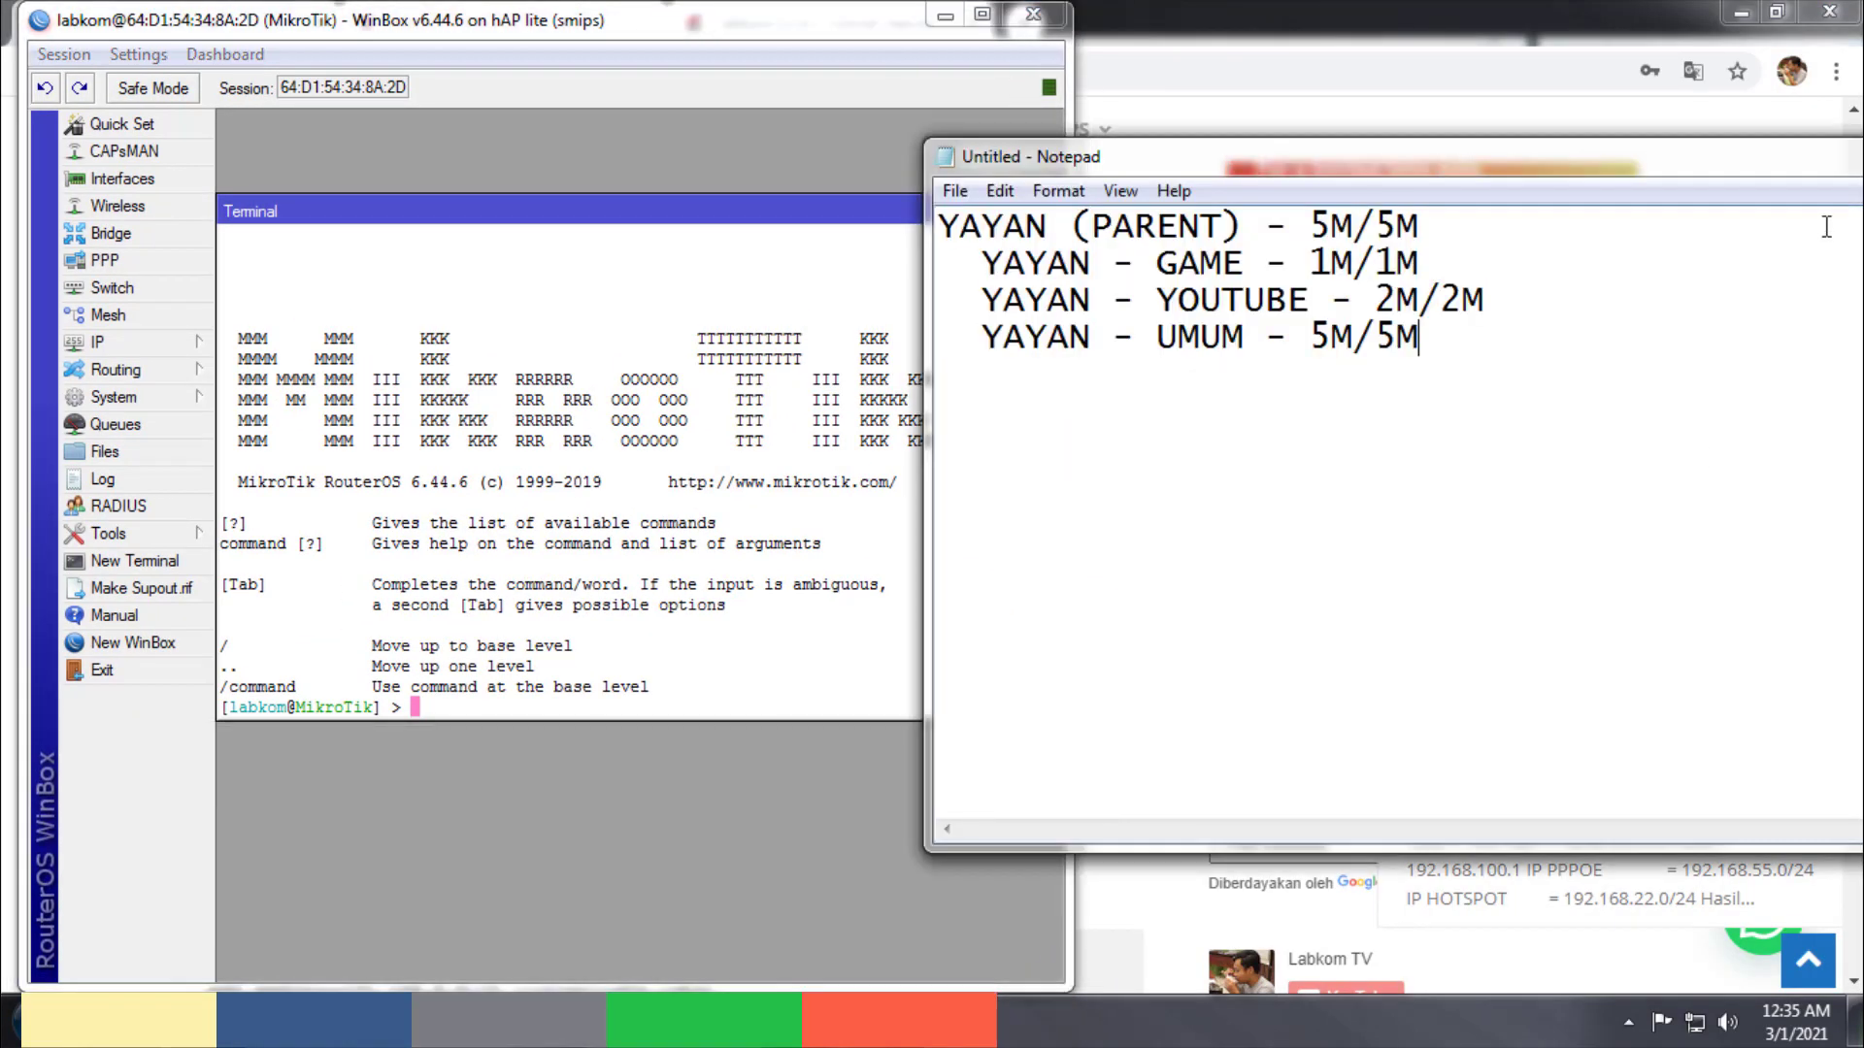
{"action": "left_click_drag", "start_coordinate": [1823, 177], "coordinate": [1495, 196]}
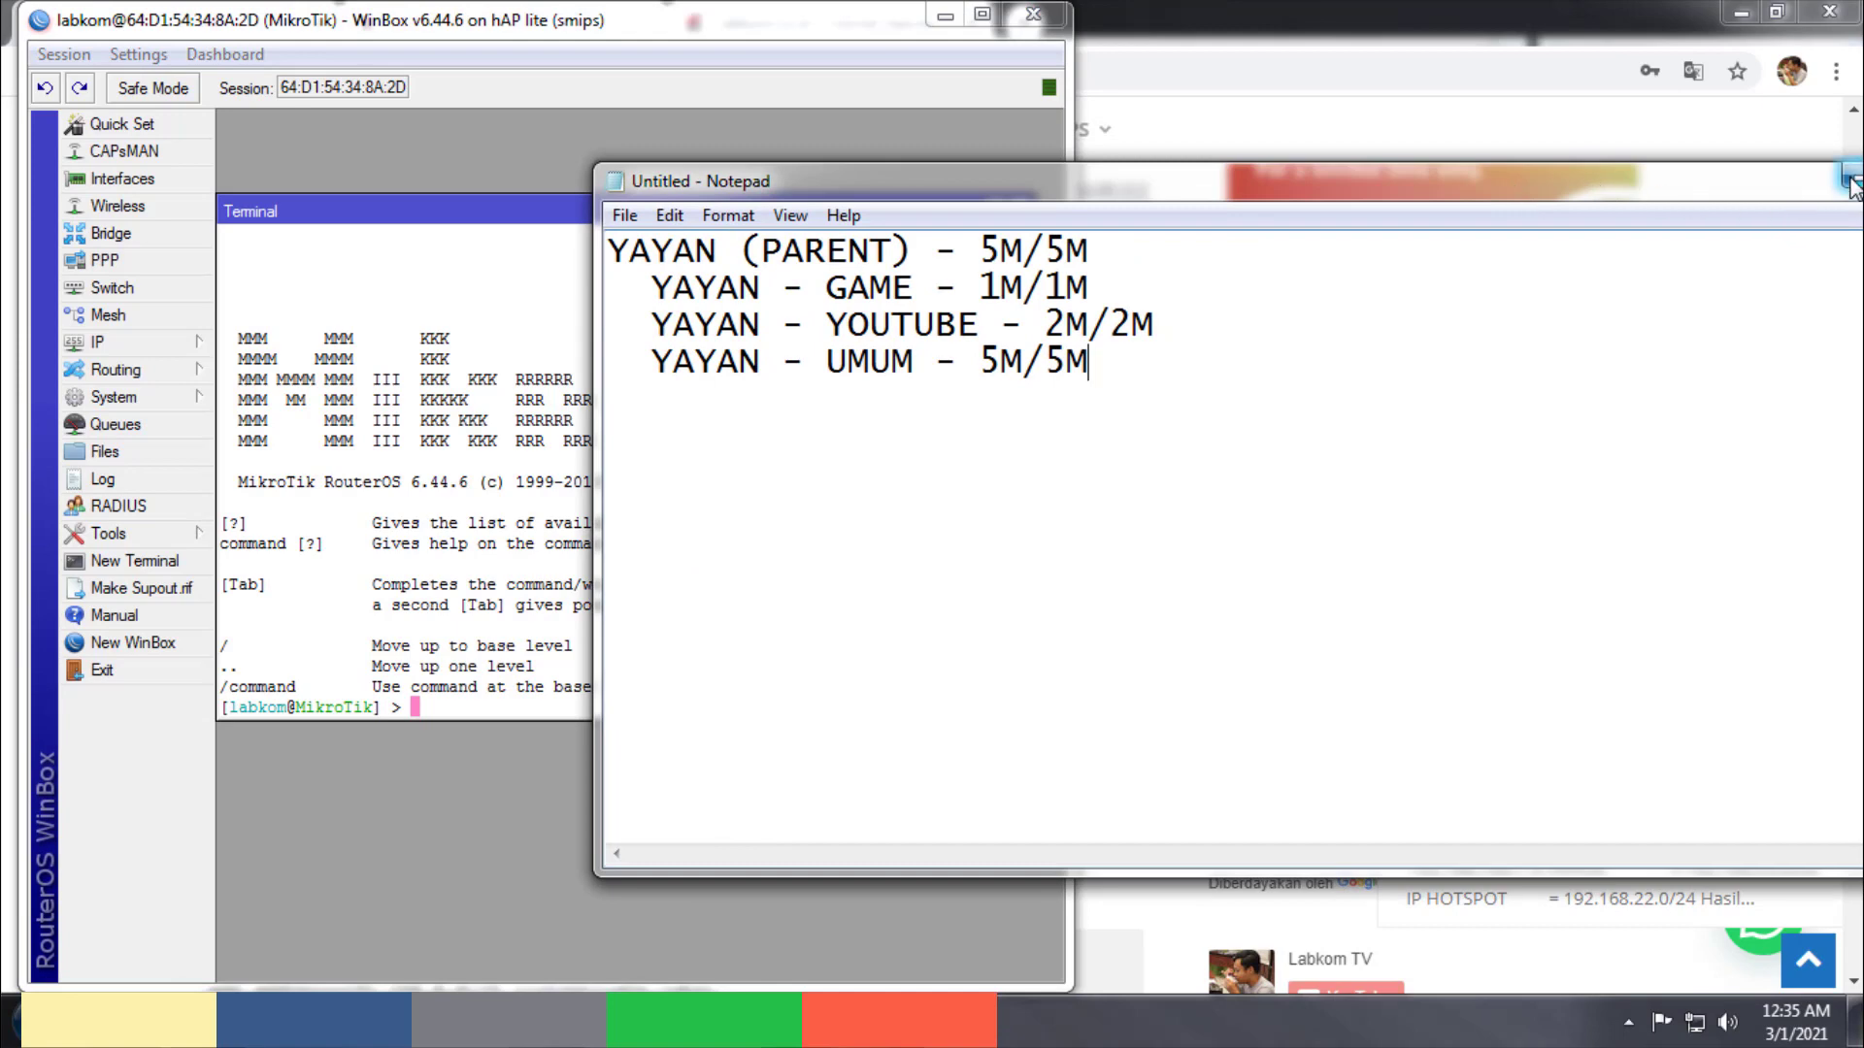
{"action": "left_click", "coordinate": [1832, 151]}
Step: Copy the complete /ip firewall address-list script from the article's Address list section
{"action": "scroll", "coordinate": [573, 691], "scroll_direction": "down", "scroll_amount": 2}
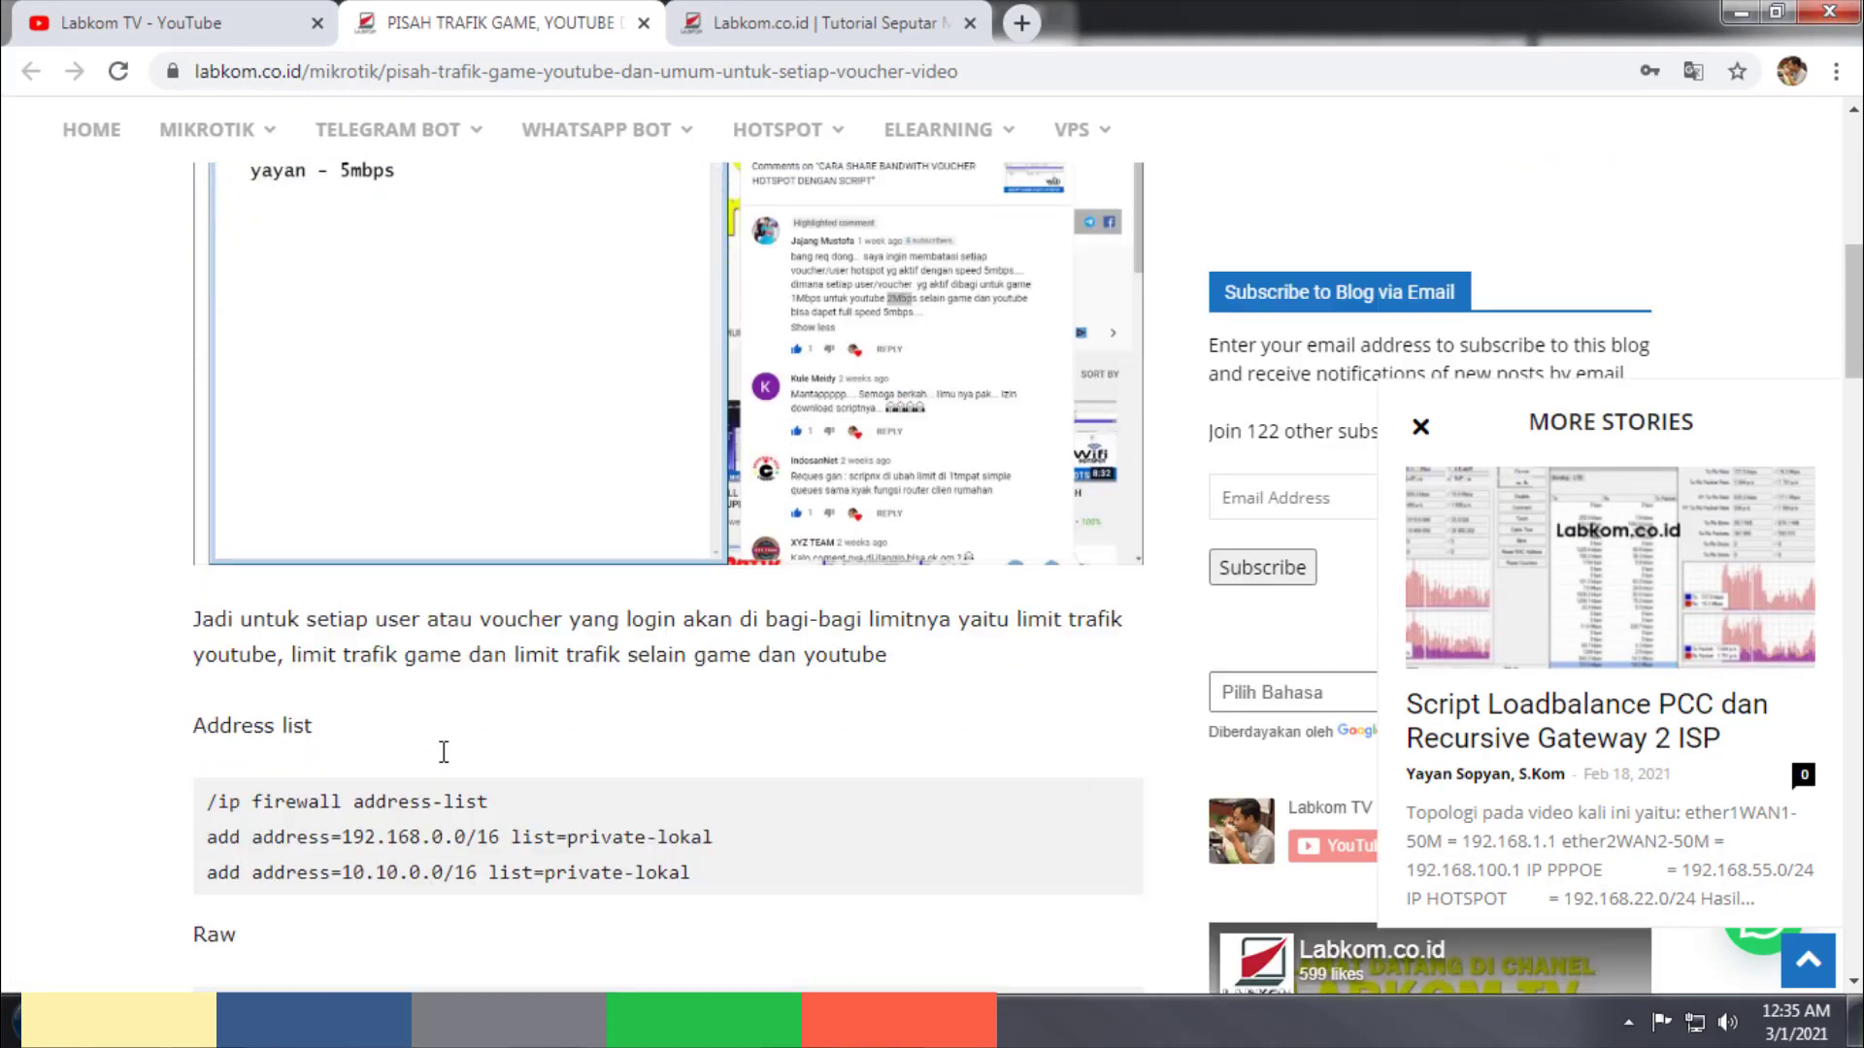
{"action": "scroll", "coordinate": [446, 670], "scroll_direction": "up", "scroll_amount": 3}
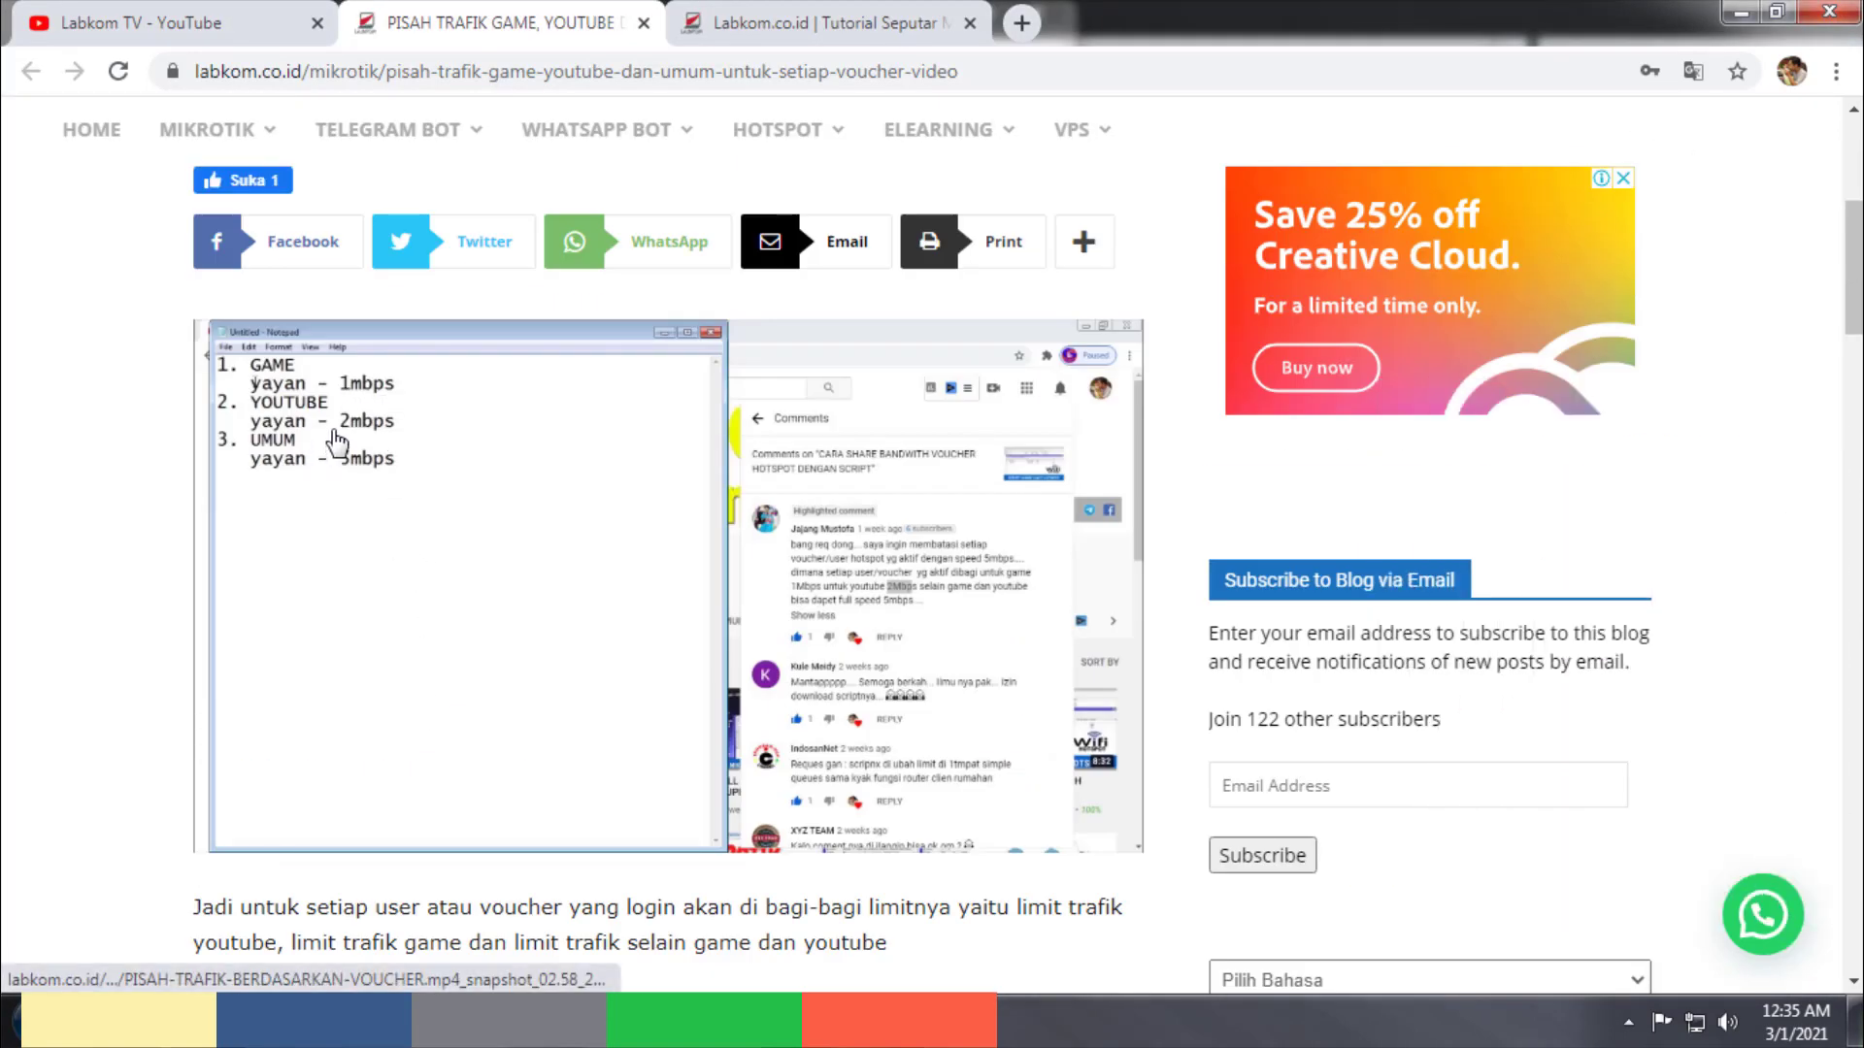
{"action": "scroll", "coordinate": [260, 641], "scroll_direction": "down", "scroll_amount": 7}
{"action": "scroll", "coordinate": [260, 640], "scroll_direction": "down", "scroll_amount": 1}
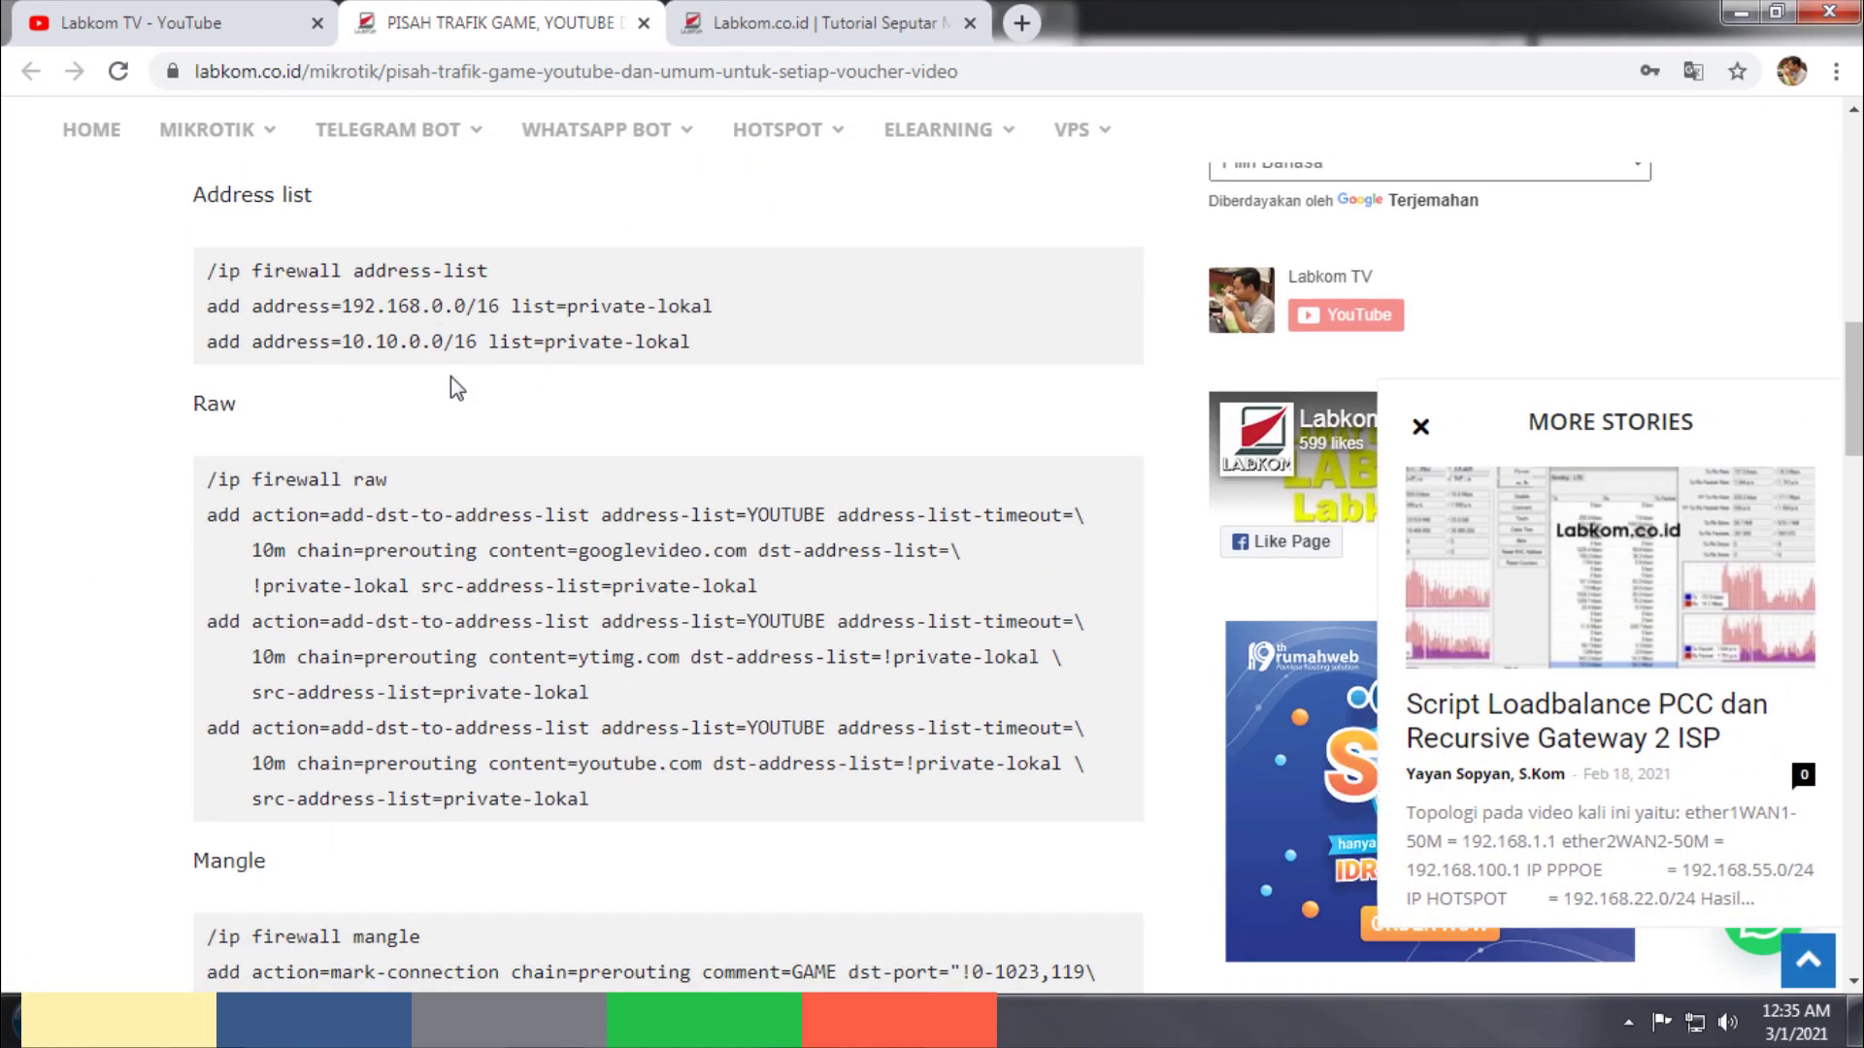
{"action": "left_click_drag", "start_coordinate": [211, 269], "coordinate": [641, 367]}
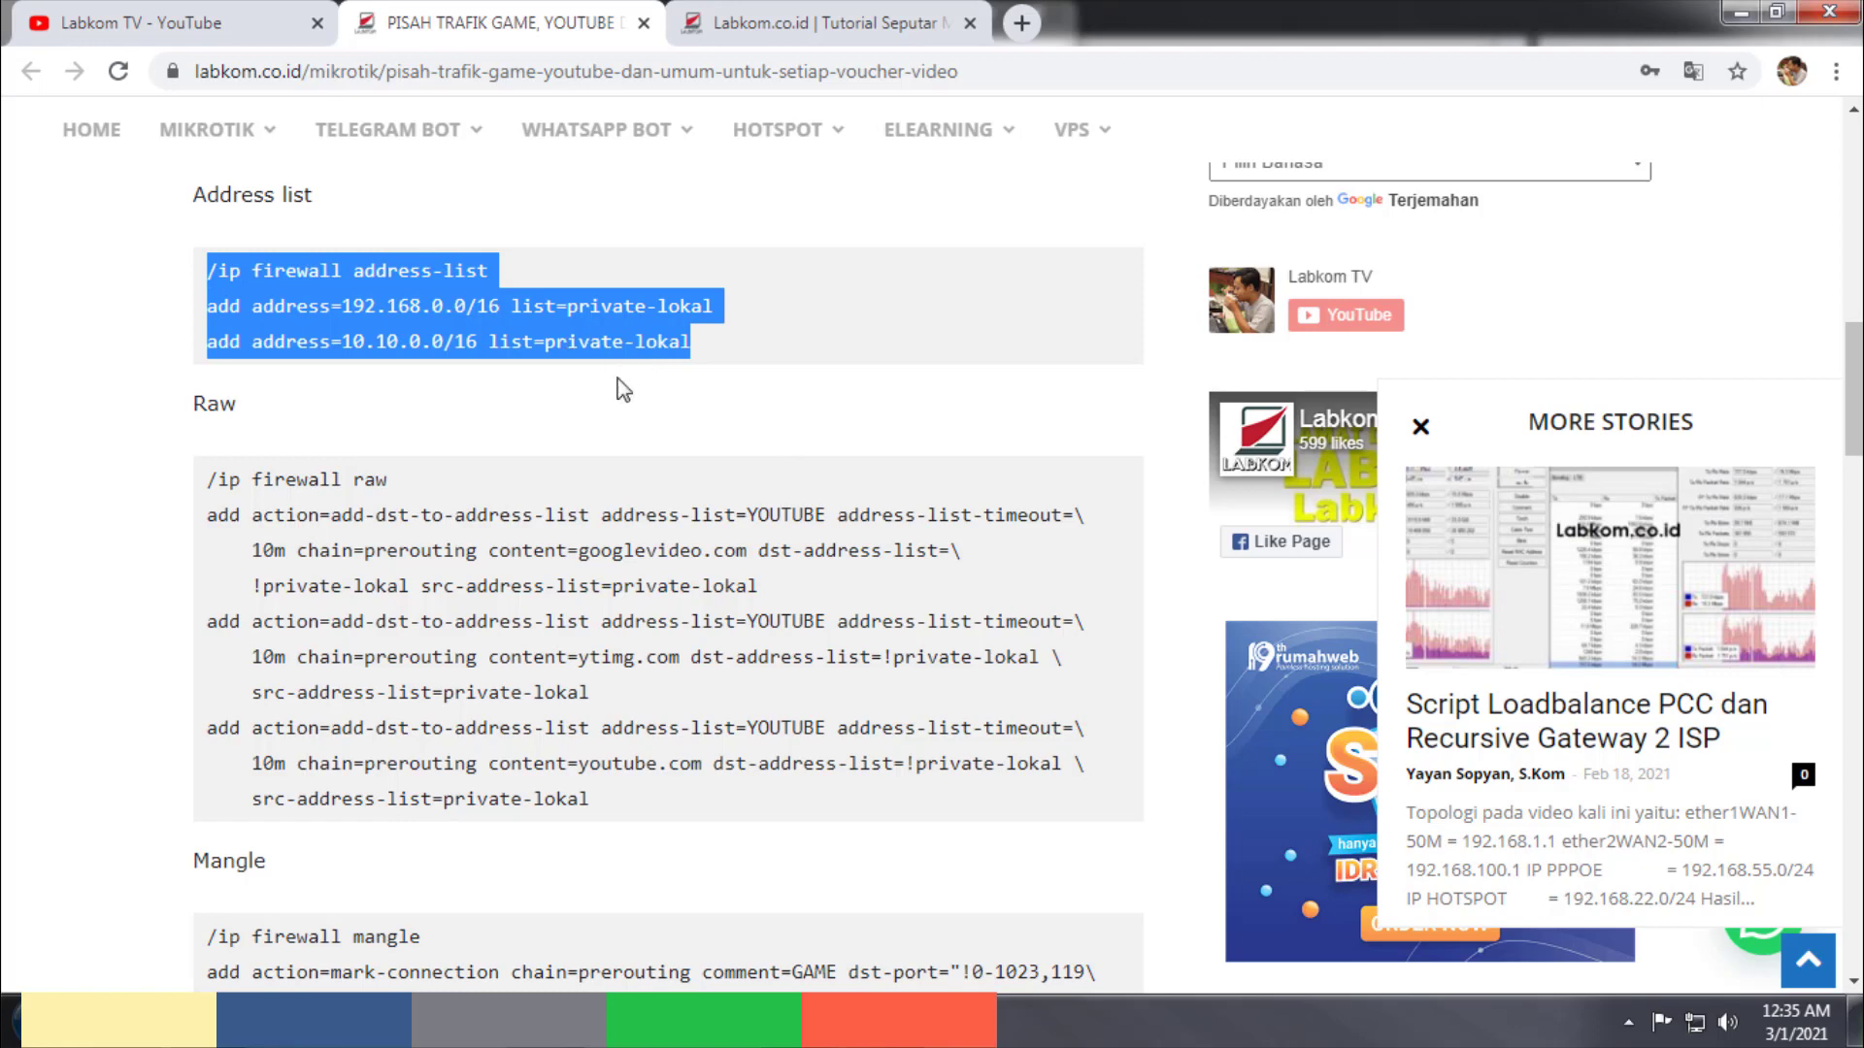
{"action": "right_click", "coordinate": [621, 351]}
{"action": "left_click", "coordinate": [626, 366]}
Step: Switch to WinBox, move its window beside the article's script text, and paste the address-list script into the Terminal
{"action": "left_click", "coordinate": [507, 1019]}
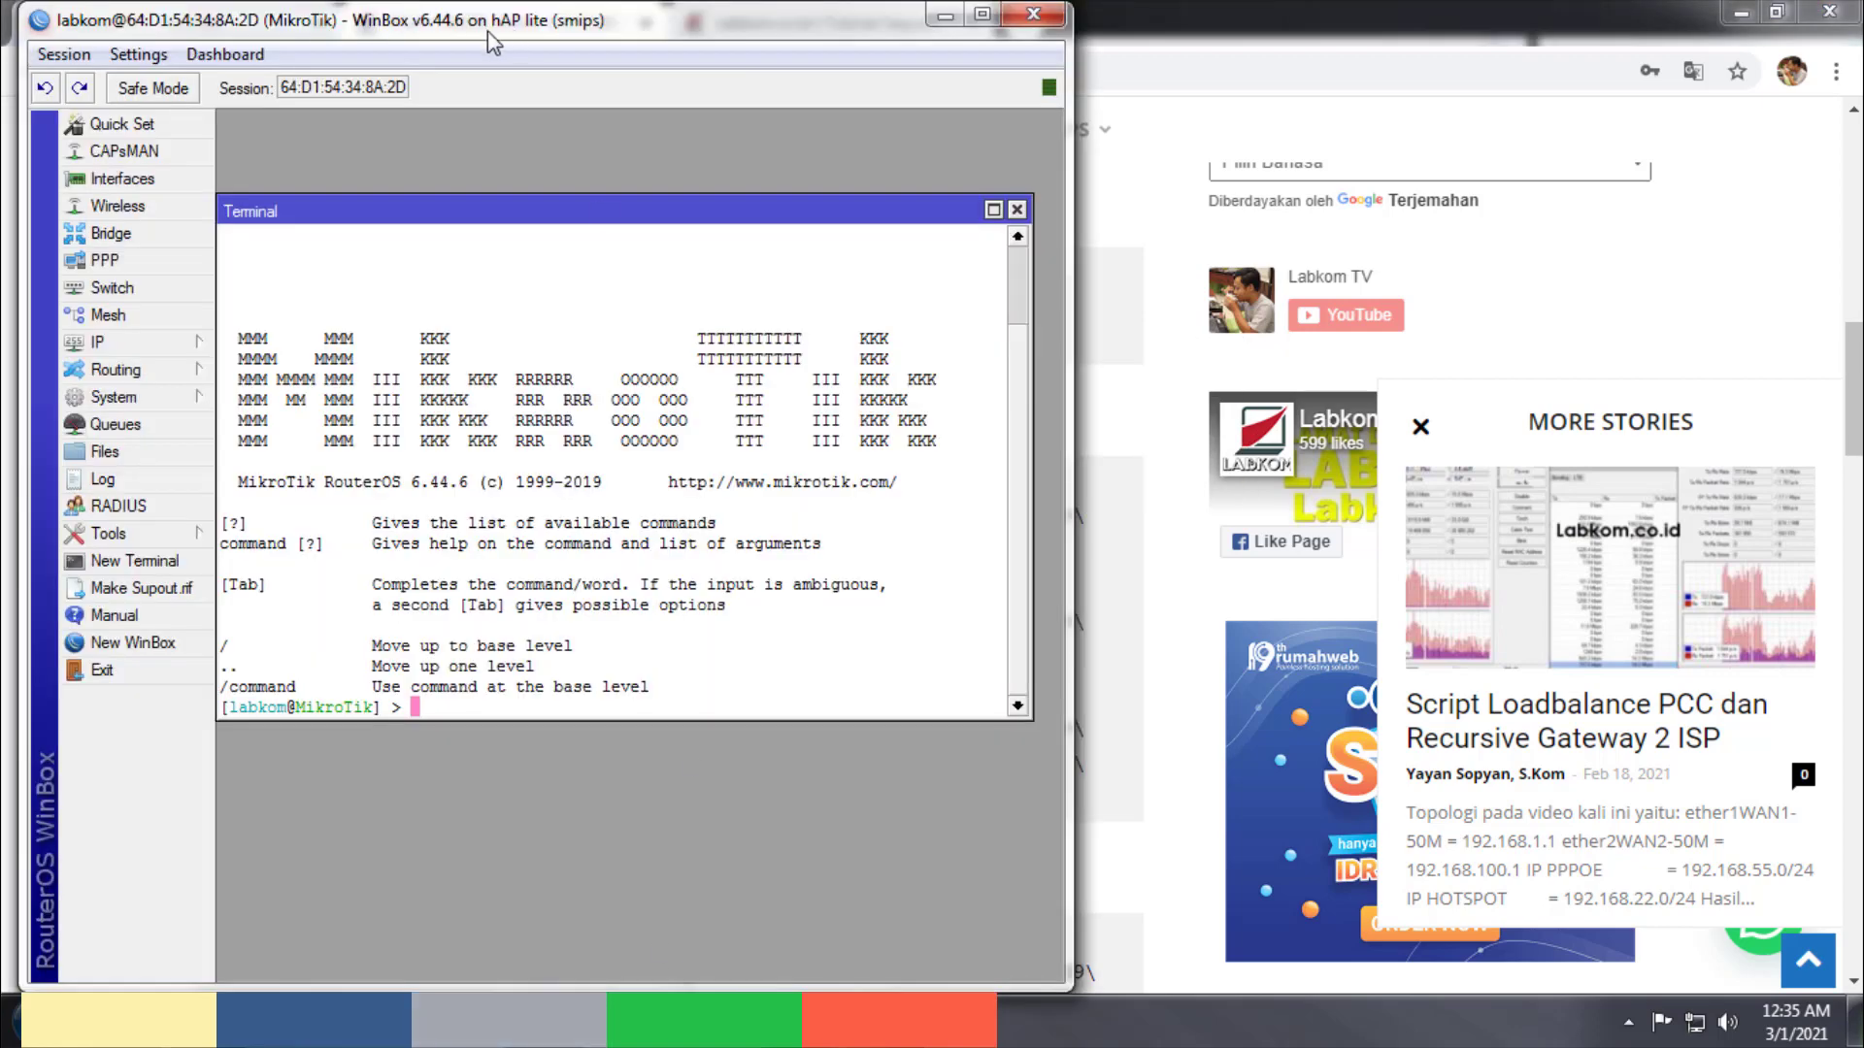
{"action": "left_click_drag", "start_coordinate": [488, 32], "coordinate": [1244, 32]}
{"action": "right_click", "coordinate": [1277, 383]}
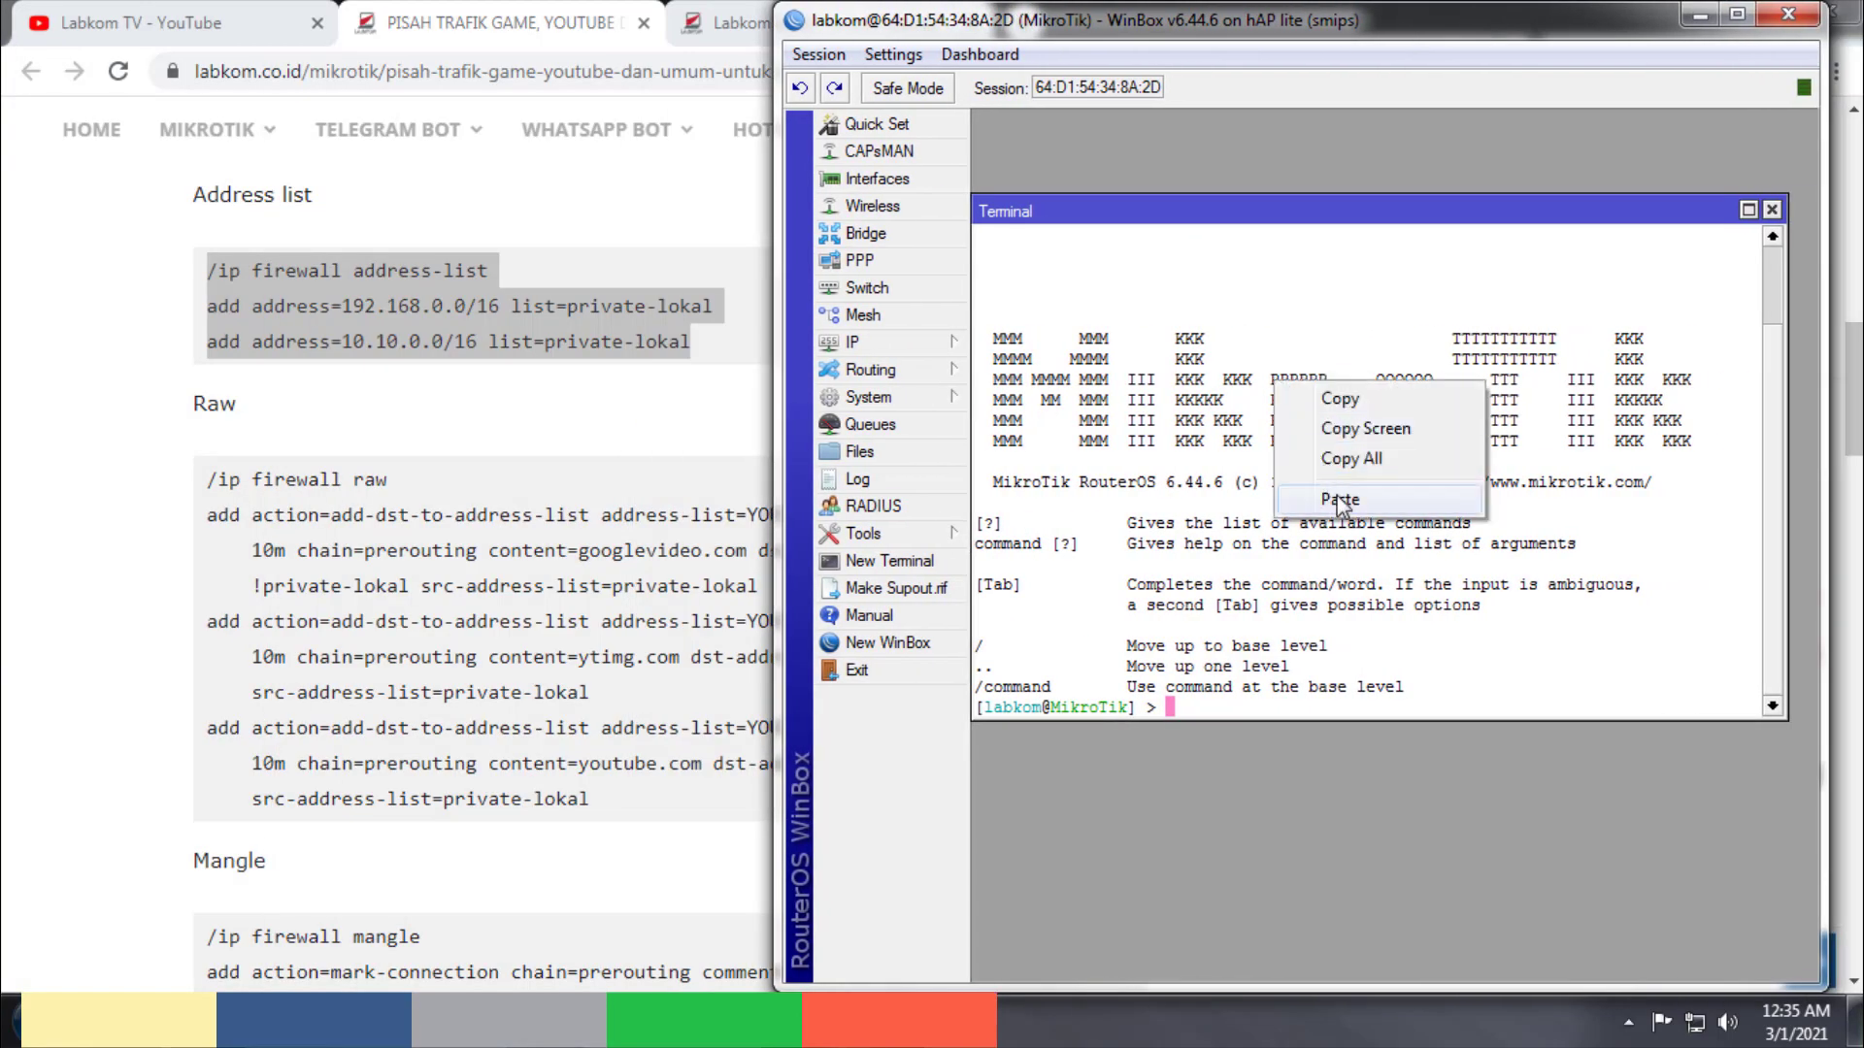
{"action": "left_click", "coordinate": [1340, 501]}
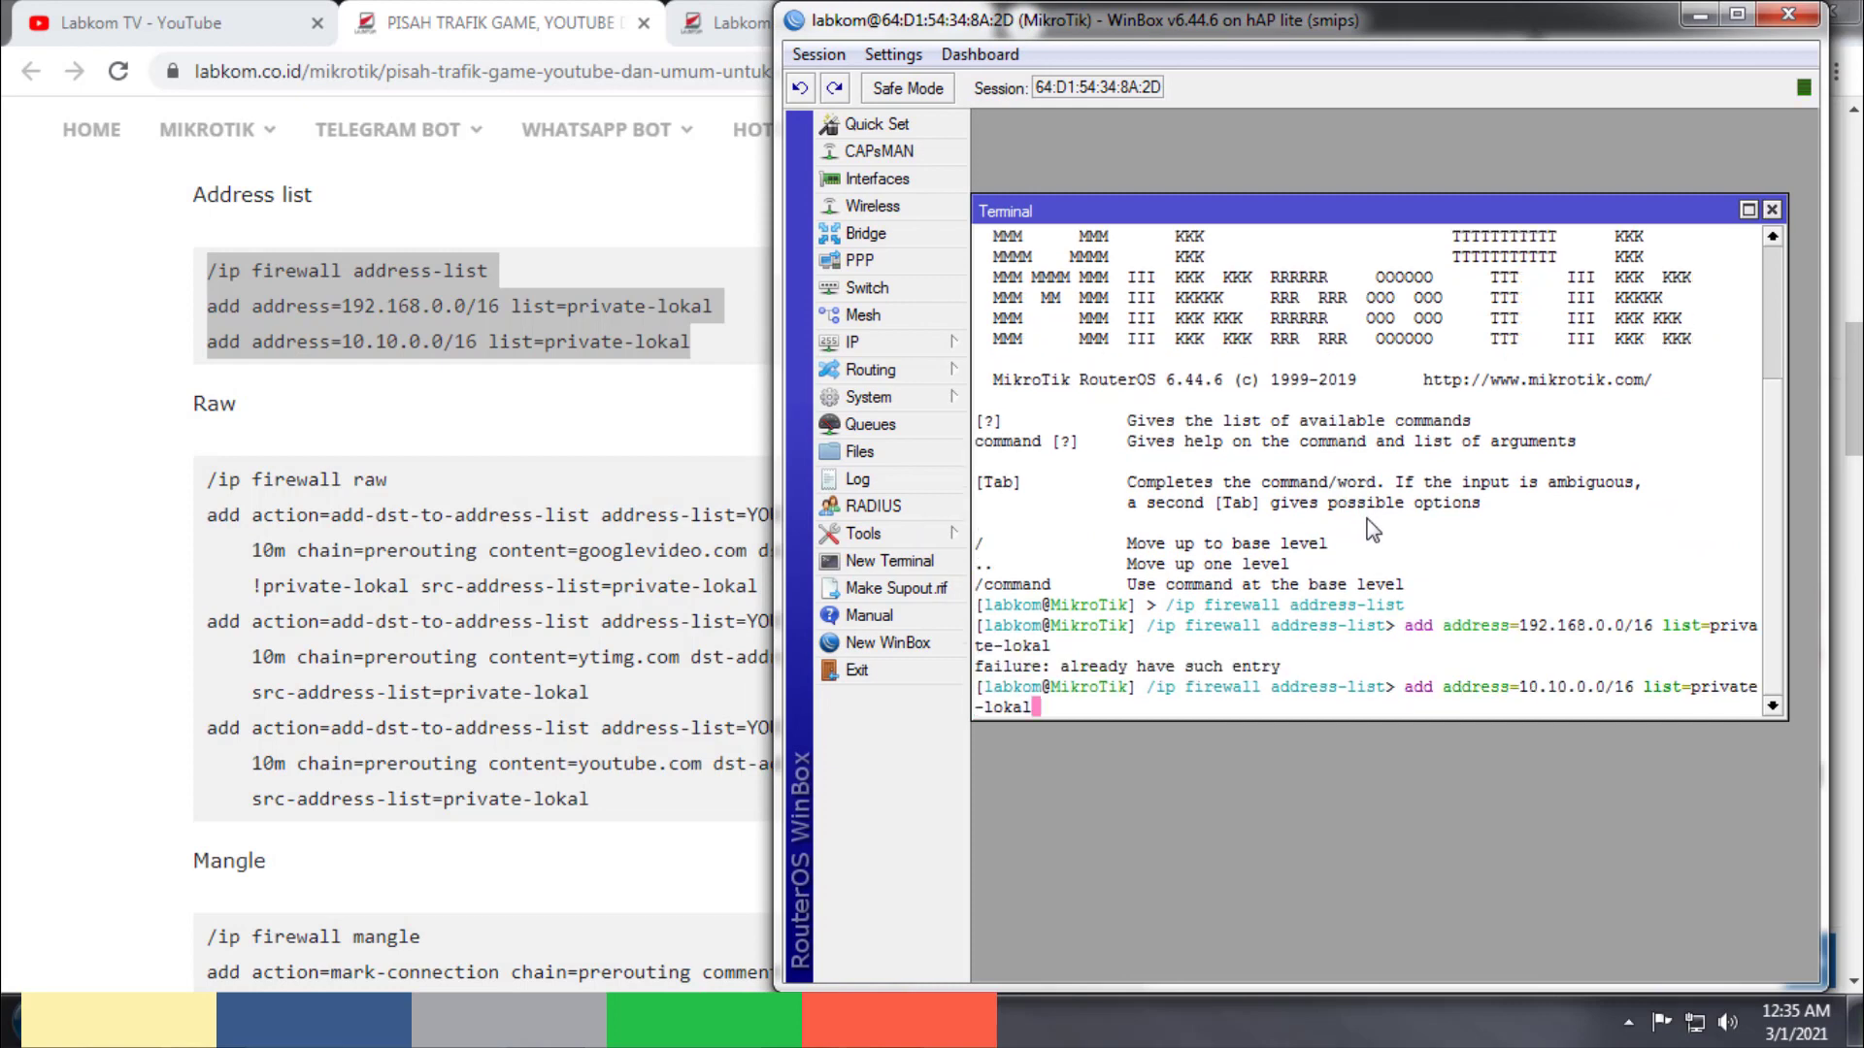
Step: Copy the /ip firewall raw script from the article and paste it into the WinBox Terminal
{"action": "left_click", "coordinate": [310, 497]}
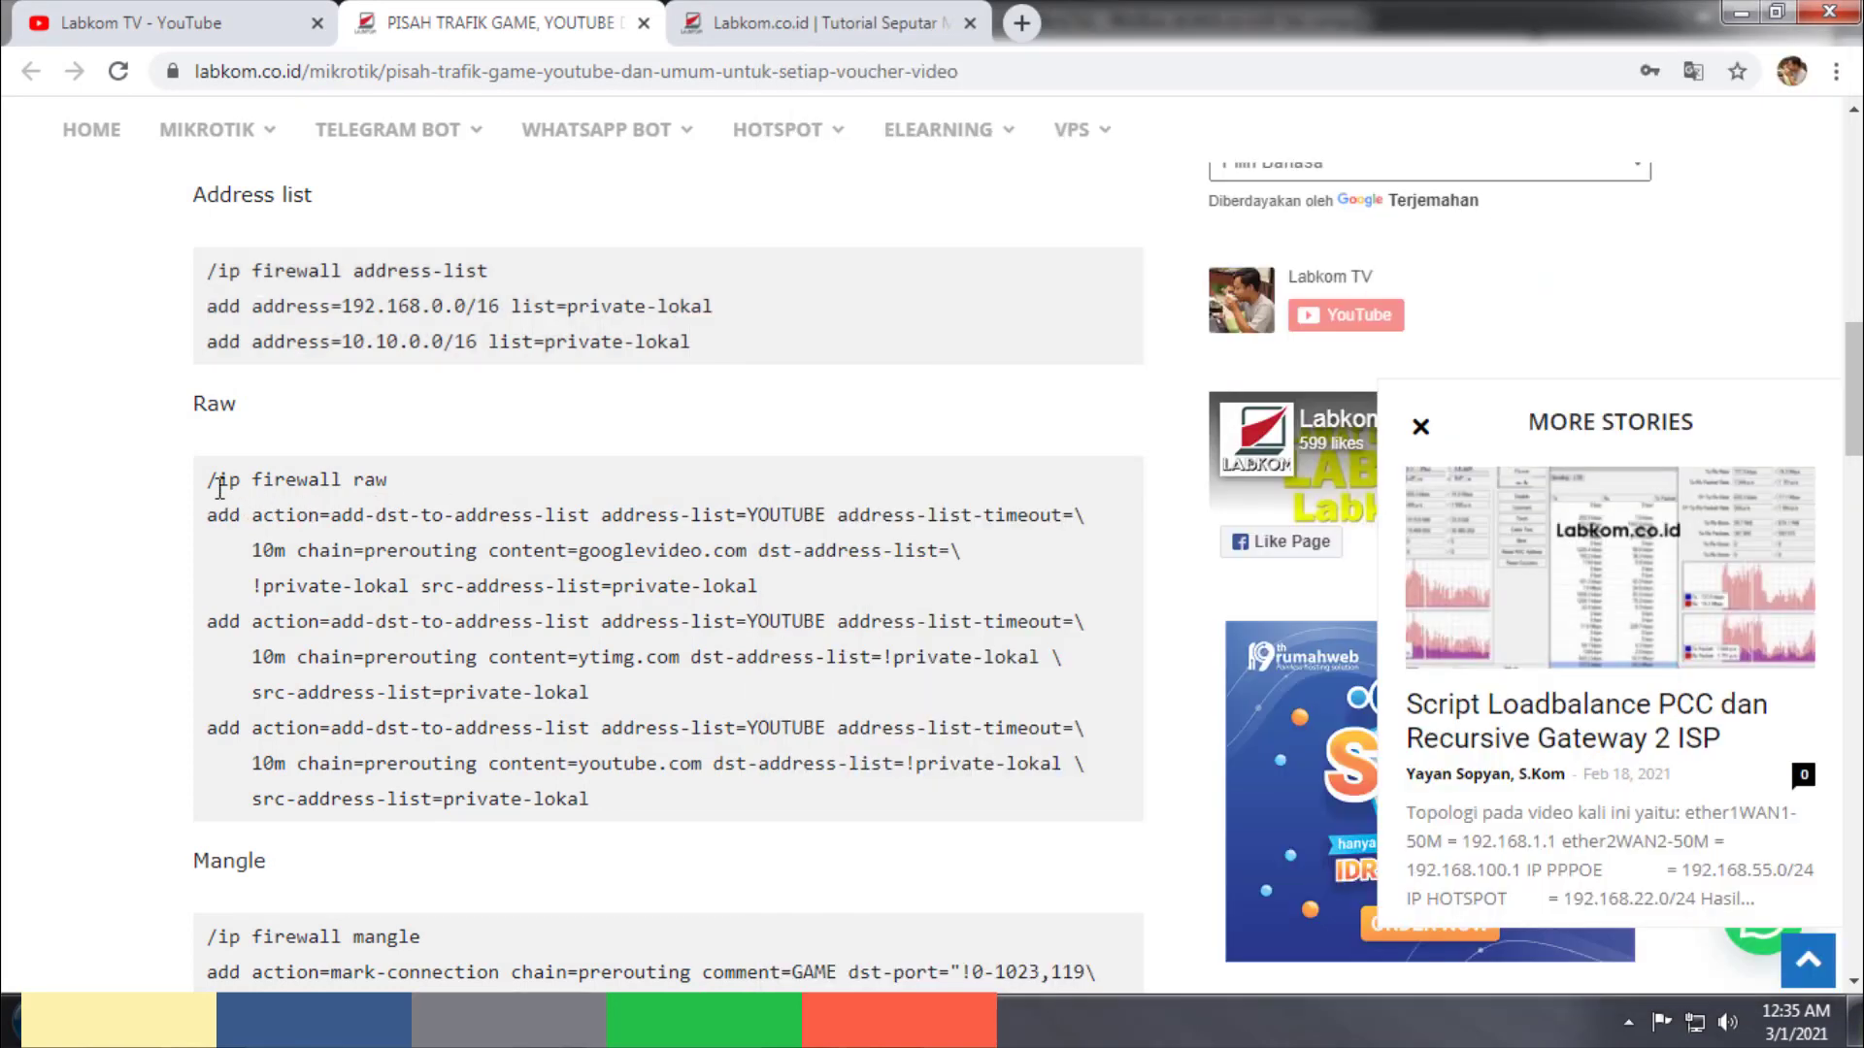
{"action": "left_click_drag", "start_coordinate": [207, 477], "coordinate": [774, 802]}
{"action": "right_click", "coordinate": [552, 679]}
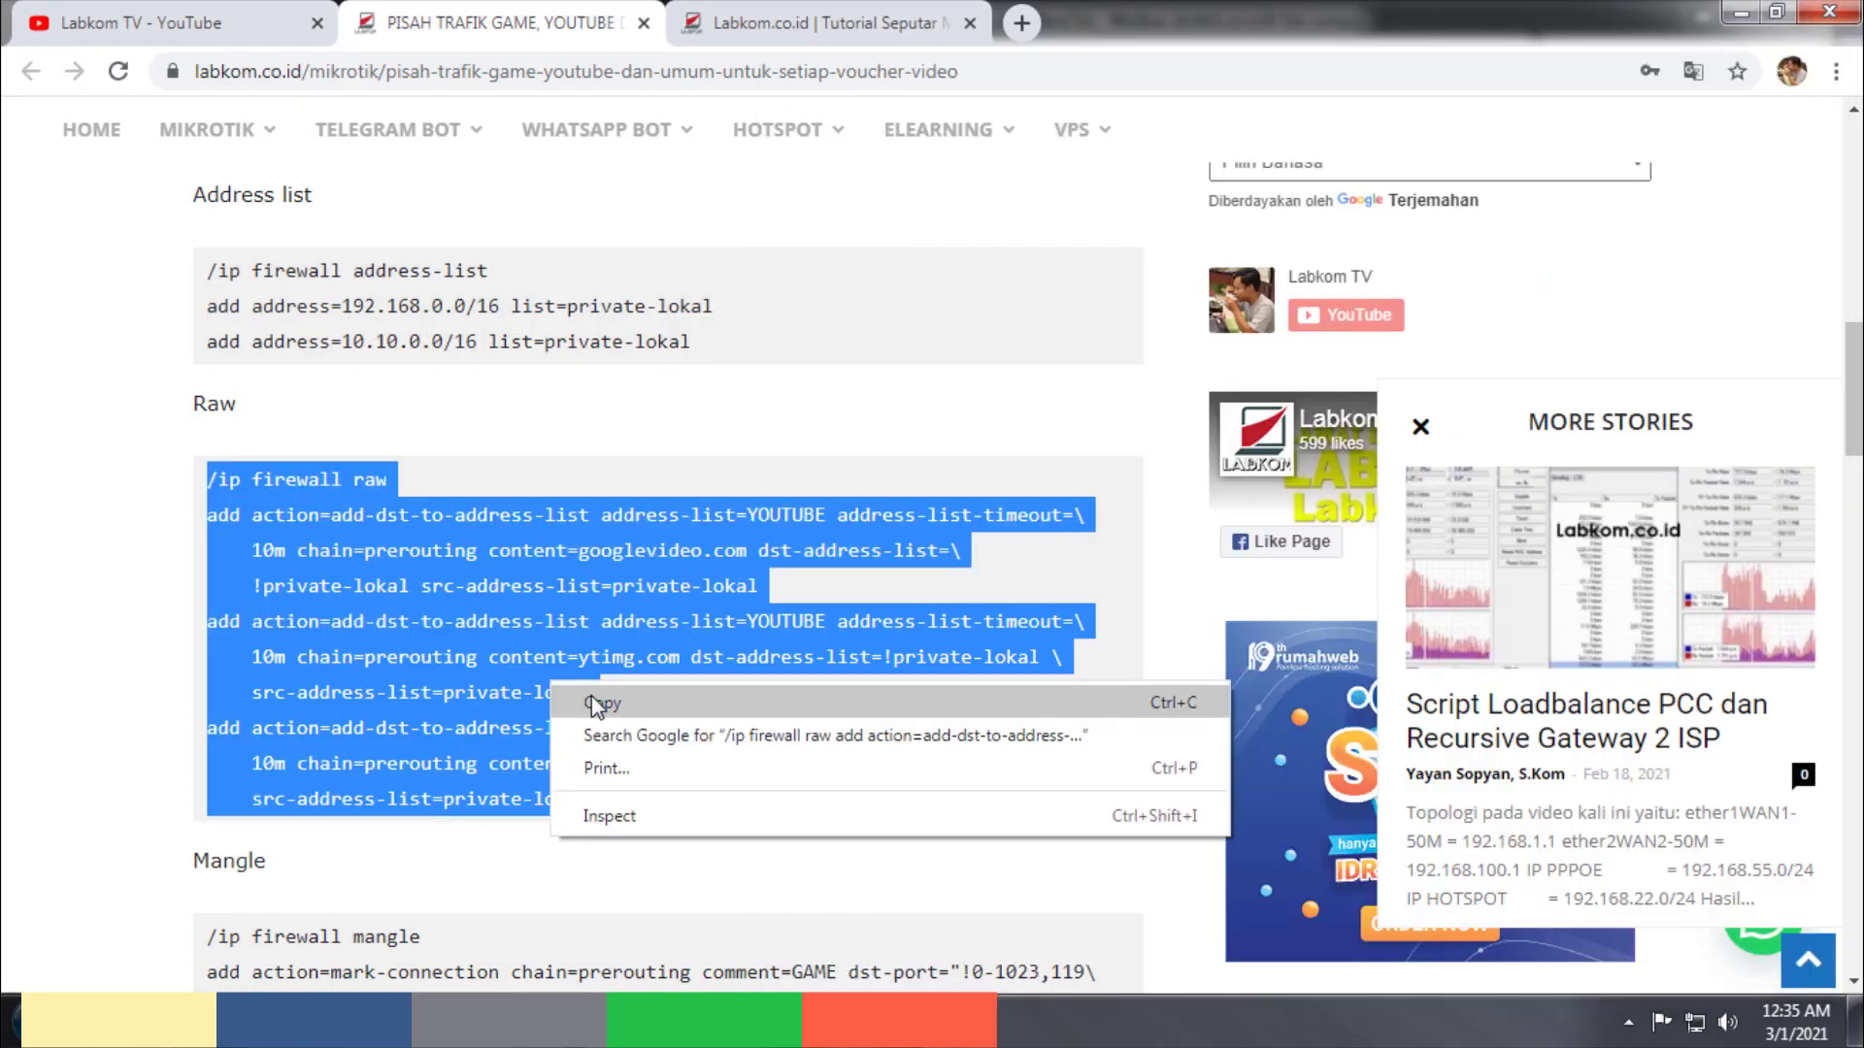
{"action": "left_click", "coordinate": [583, 701]}
{"action": "left_click", "coordinate": [737, 1020]}
{"action": "right_click", "coordinate": [1172, 485]}
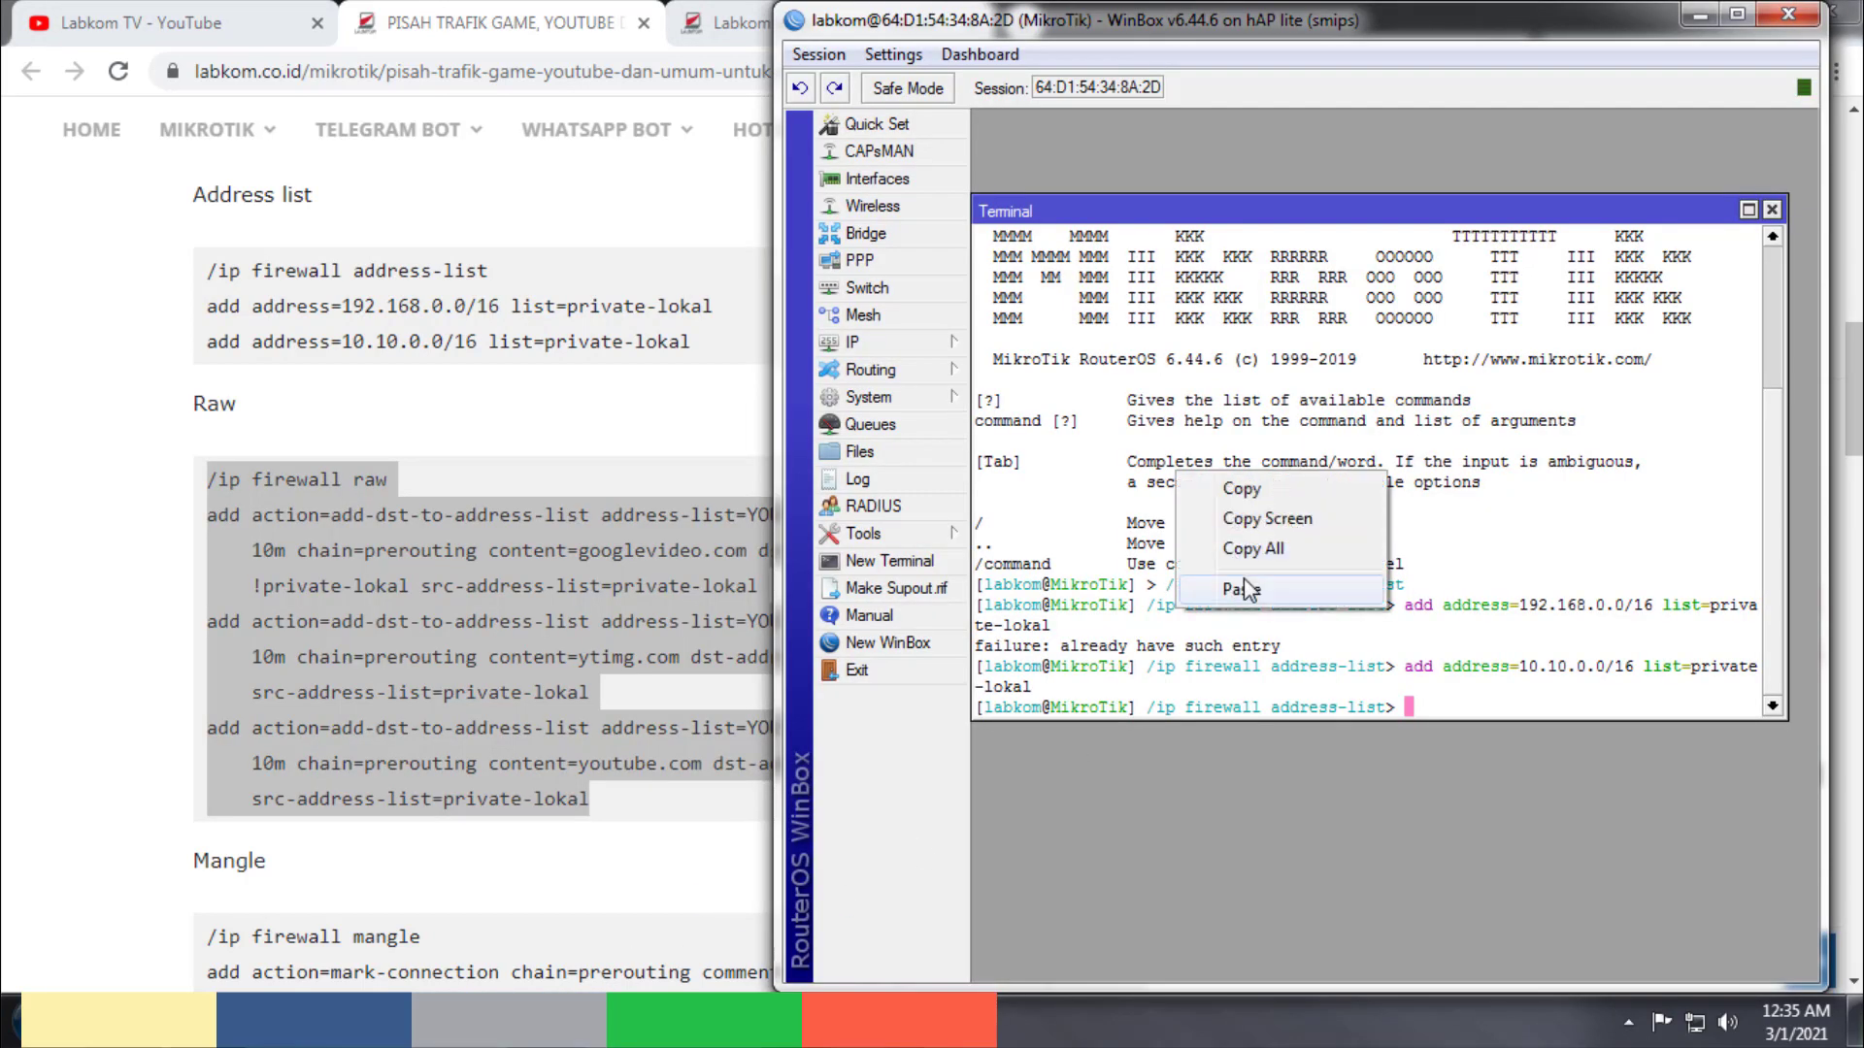
{"action": "left_click", "coordinate": [1242, 586]}
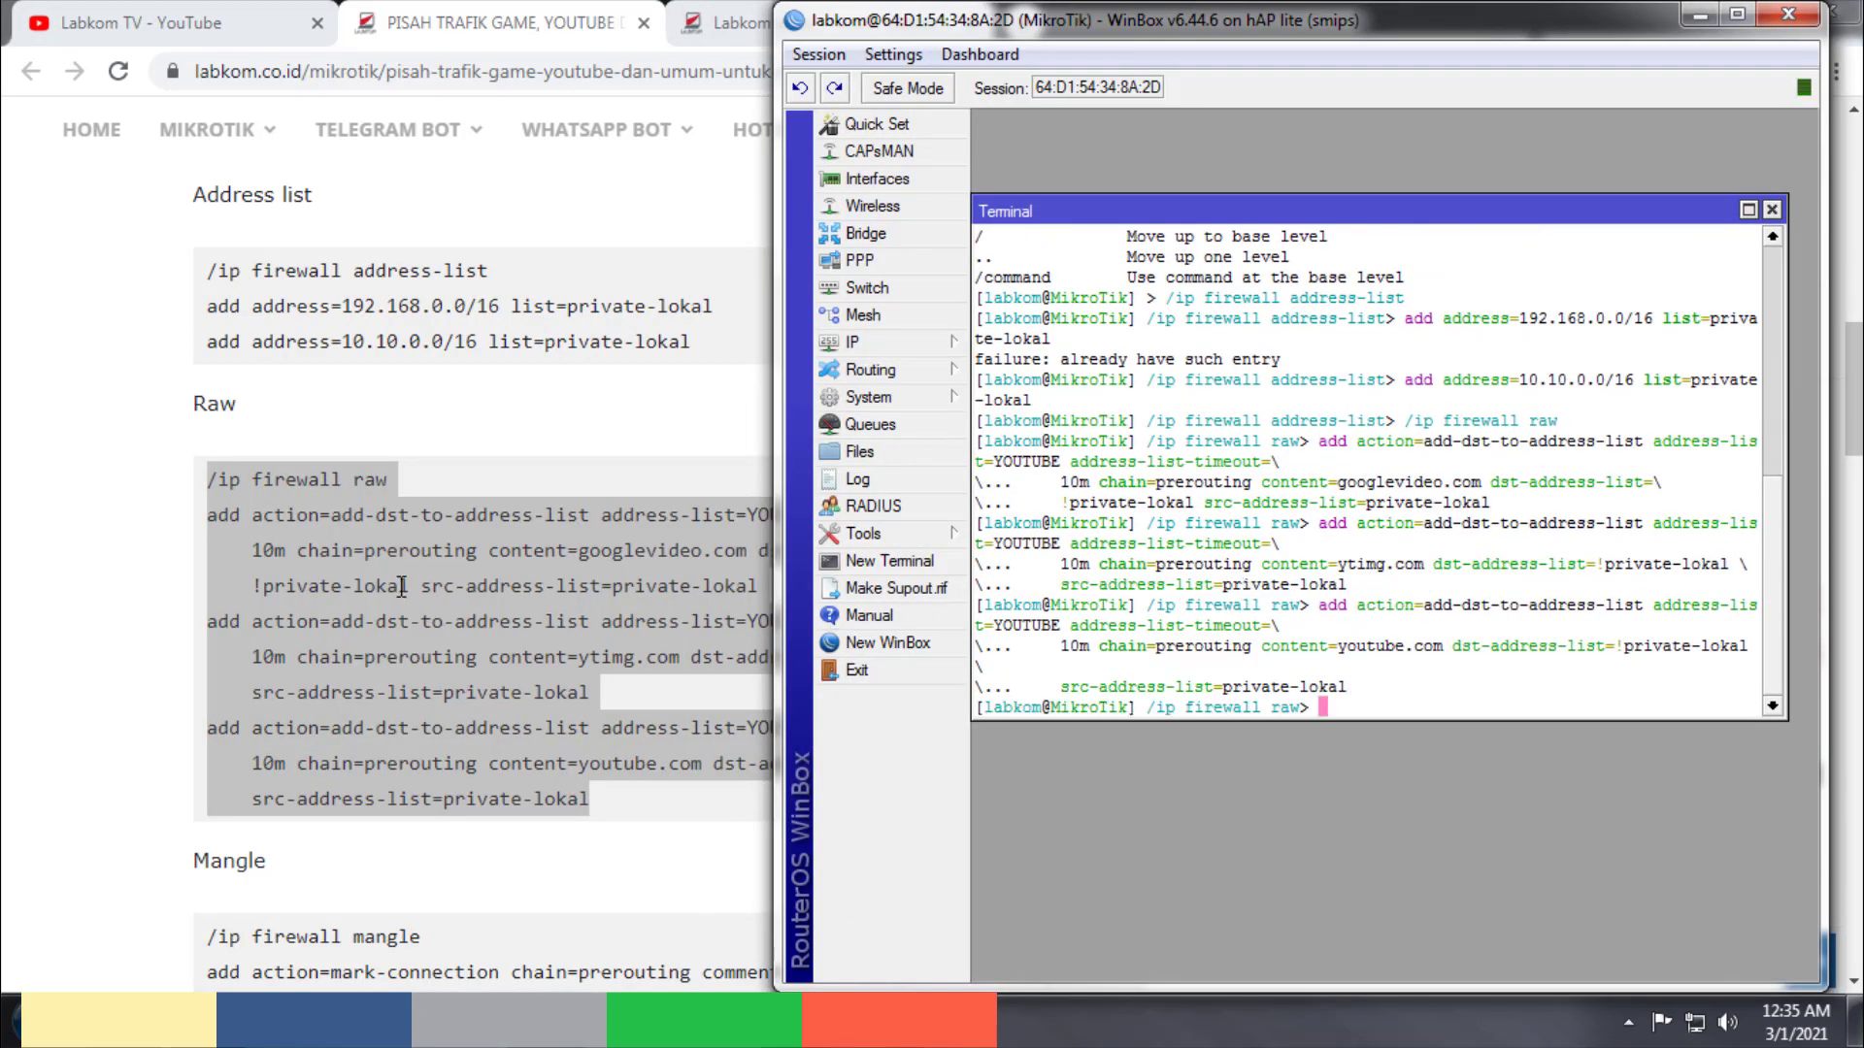
Step: Return to the article and examine the Raw script's add-dst-to-address-list action and the start of the Mangle script
{"action": "left_click", "coordinate": [401, 586]}
{"action": "scroll", "coordinate": [384, 583], "scroll_direction": "down", "scroll_amount": 3}
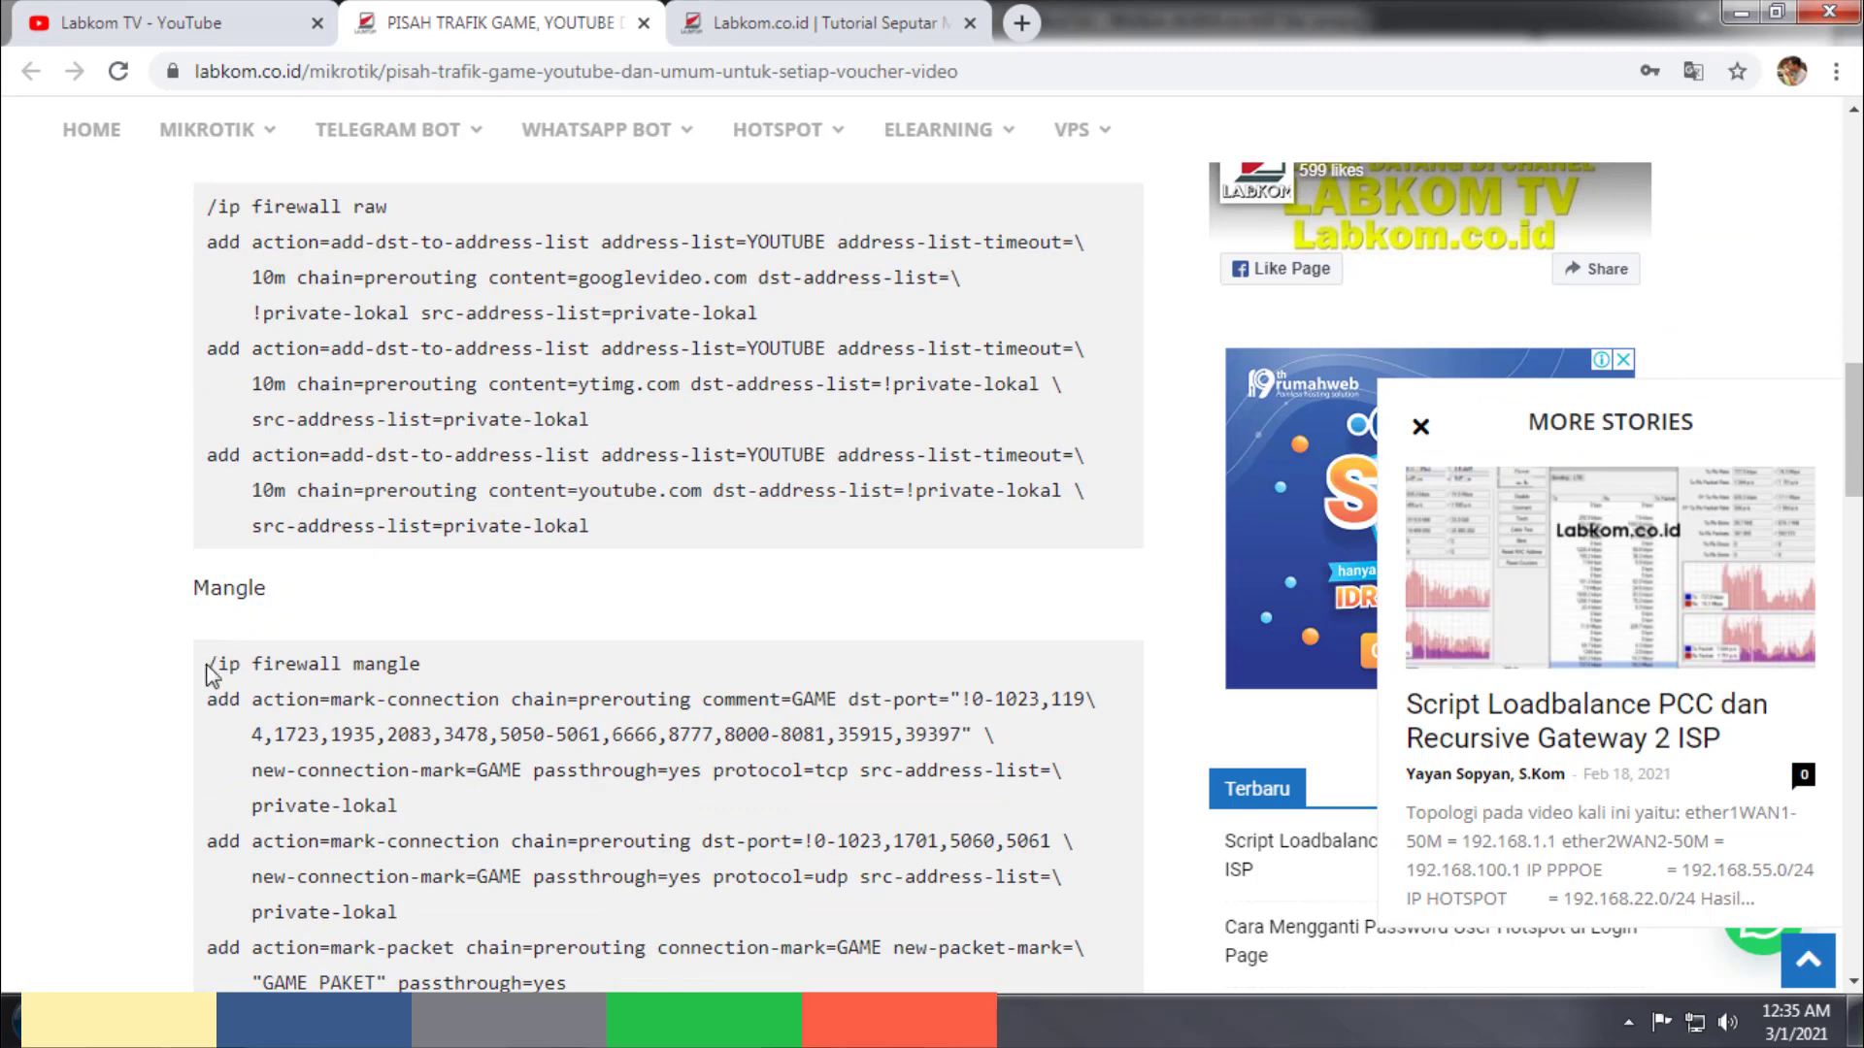
{"action": "left_click_drag", "start_coordinate": [207, 664], "coordinate": [218, 694]}
{"action": "scroll", "coordinate": [243, 693], "scroll_direction": "down", "scroll_amount": 2}
{"action": "scroll", "coordinate": [505, 516], "scroll_direction": "up", "scroll_amount": 3}
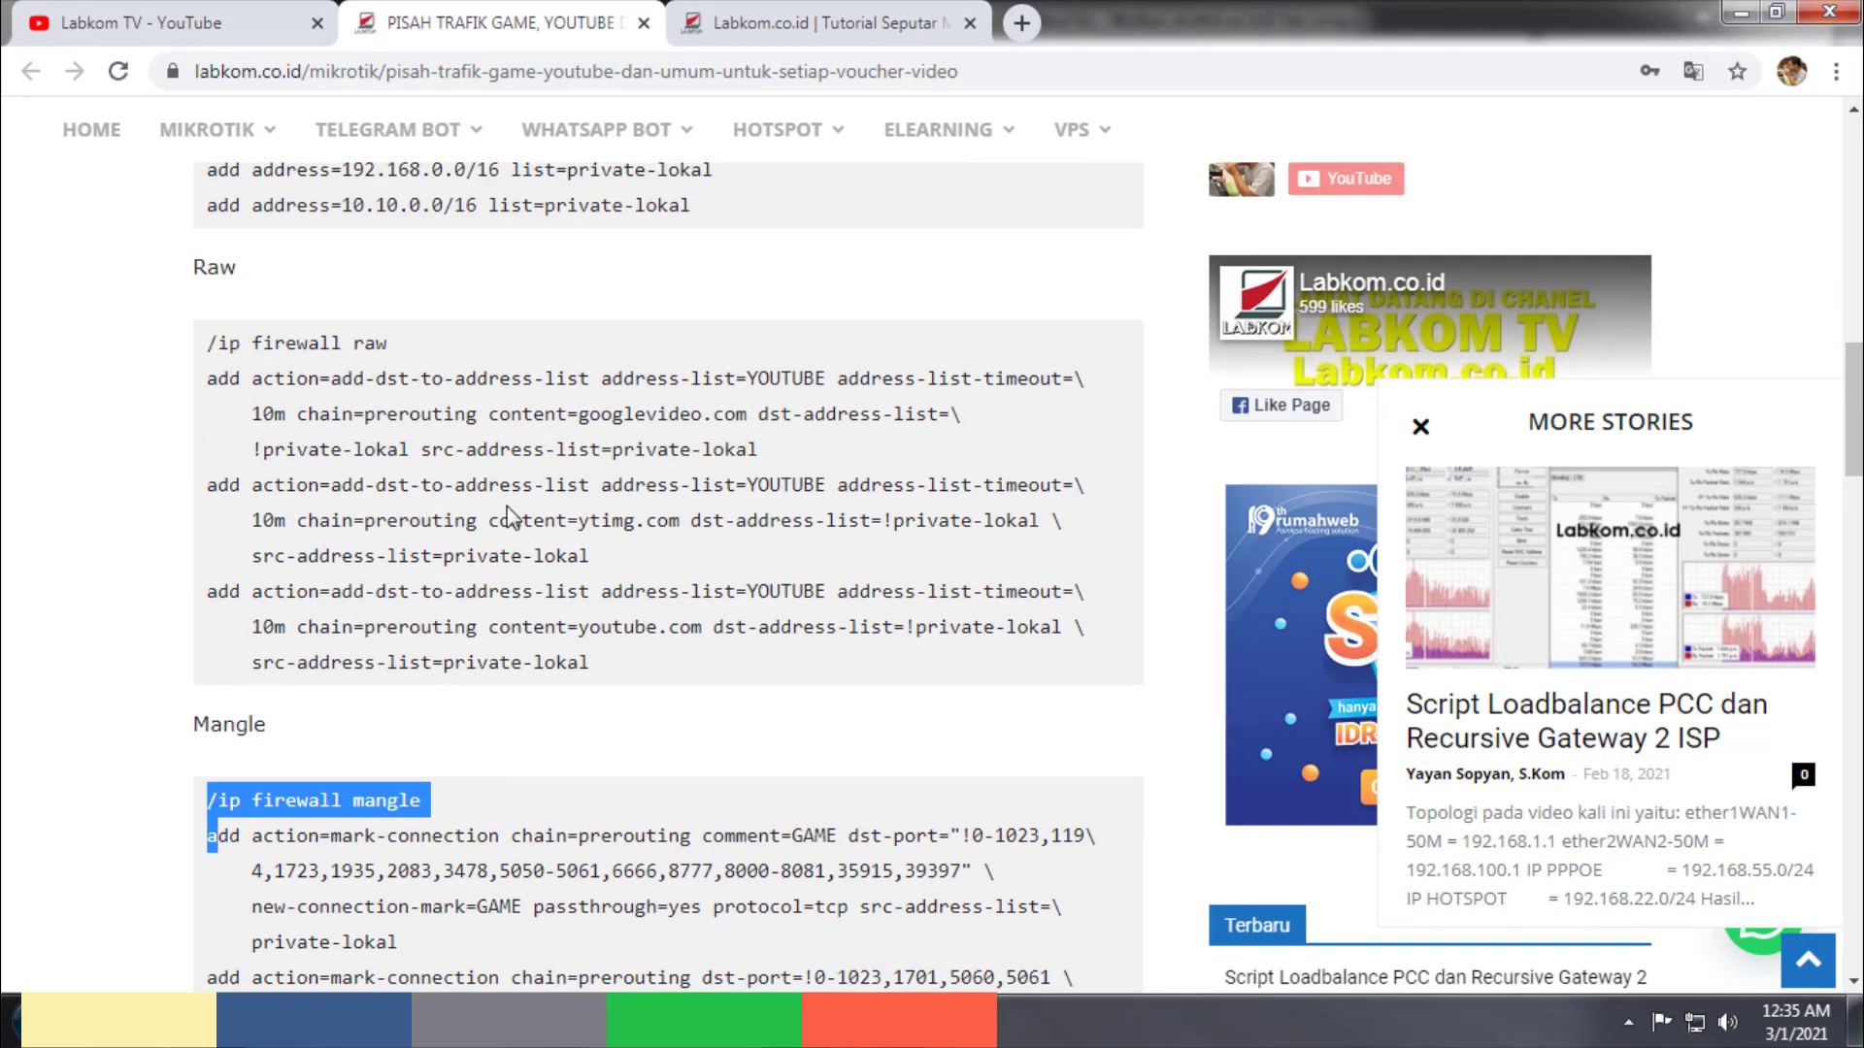
{"action": "left_click_drag", "start_coordinate": [467, 485], "coordinate": [589, 484]}
{"action": "scroll", "coordinate": [393, 587], "scroll_direction": "down", "scroll_amount": 3}
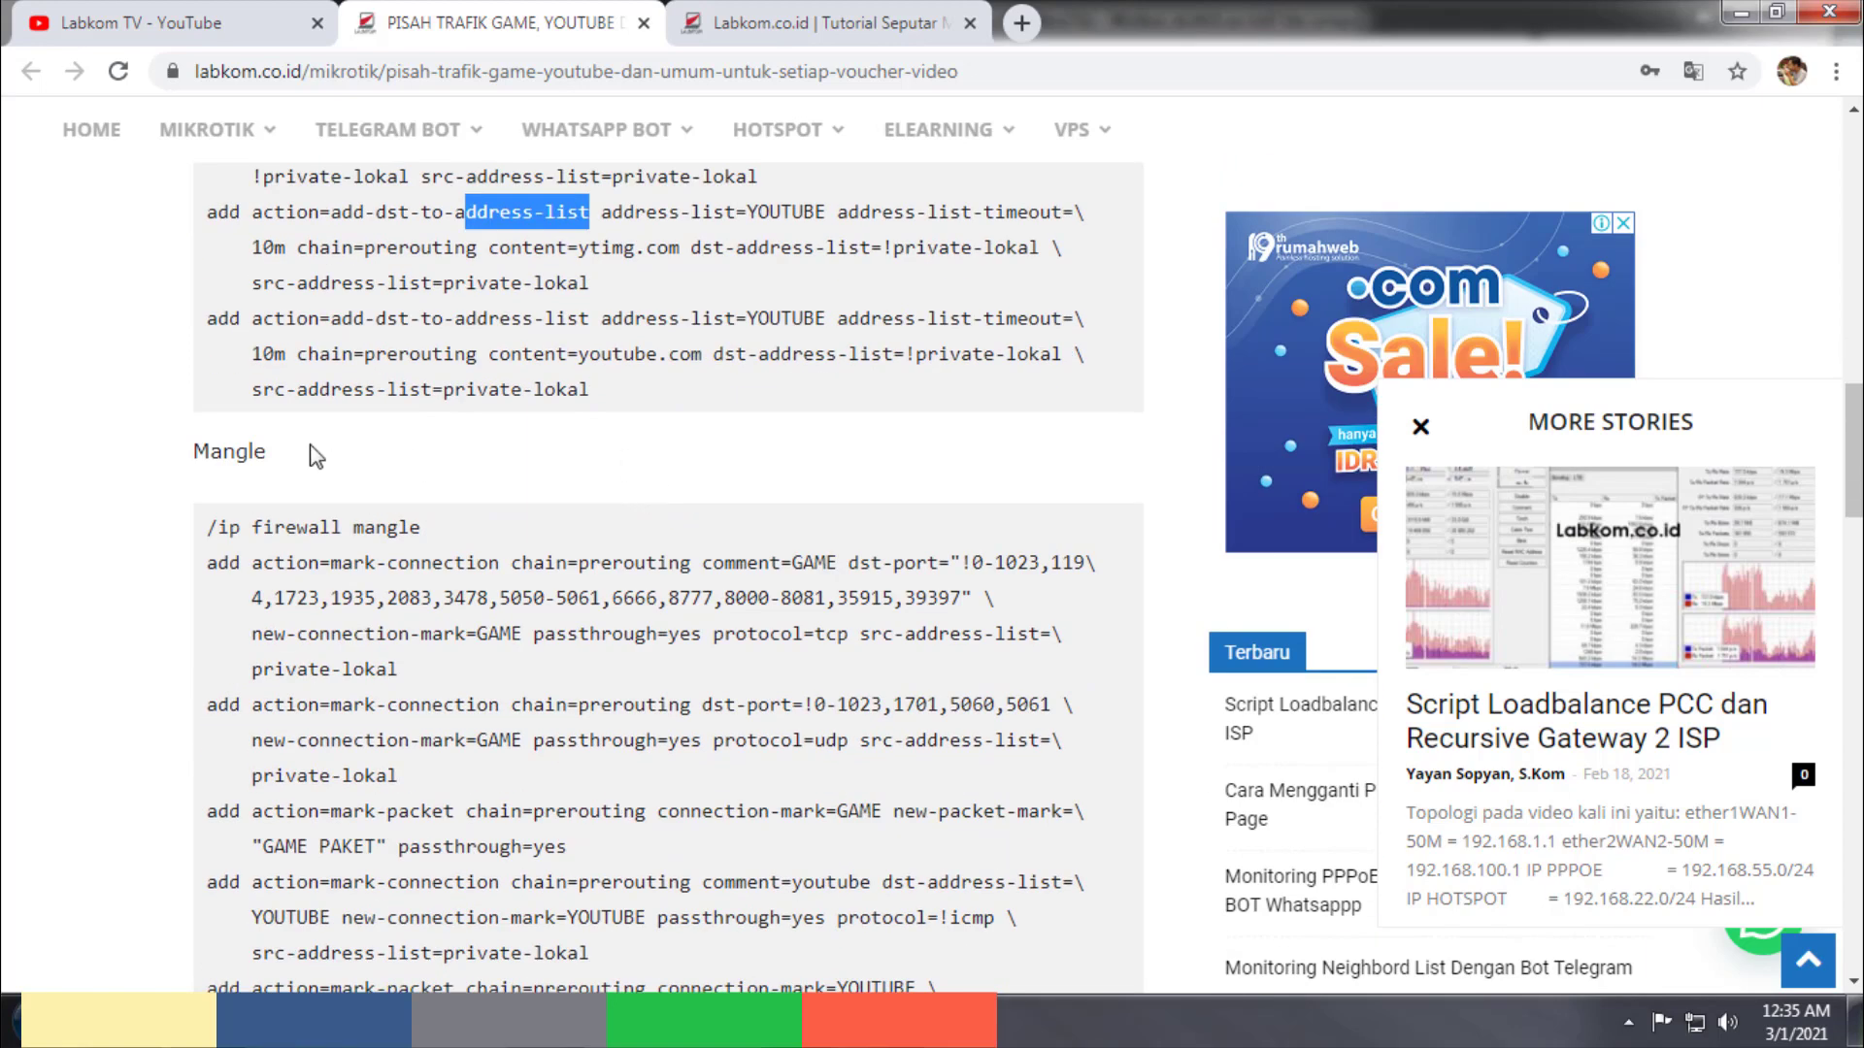
Step: Copy the whole /ip firewall mangle script from the article and paste it into the WinBox Terminal
{"action": "left_click_drag", "start_coordinate": [208, 527], "coordinate": [708, 626]}
{"action": "scroll", "coordinate": [254, 643], "scroll_direction": "down", "scroll_amount": 6}
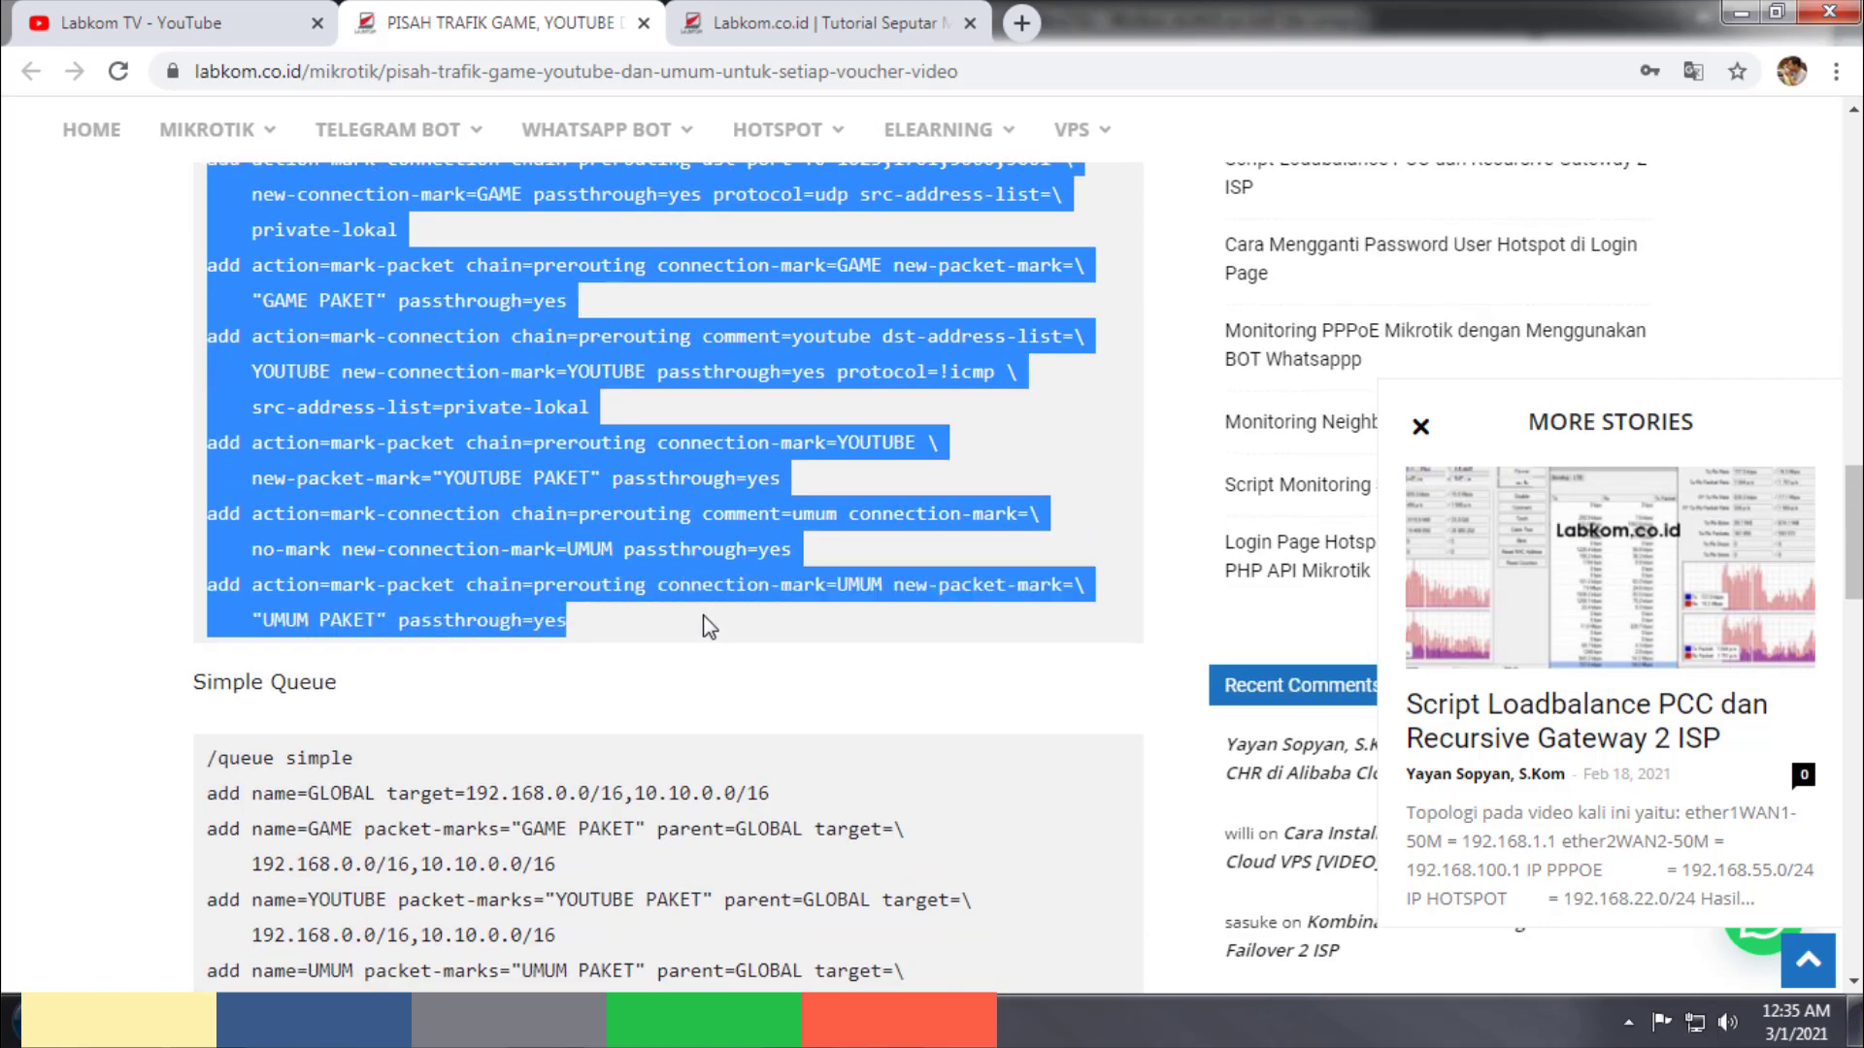
{"action": "right_click", "coordinate": [536, 498]}
{"action": "left_click", "coordinate": [581, 520]}
{"action": "left_click", "coordinate": [563, 1015]}
{"action": "right_click", "coordinate": [1170, 491]}
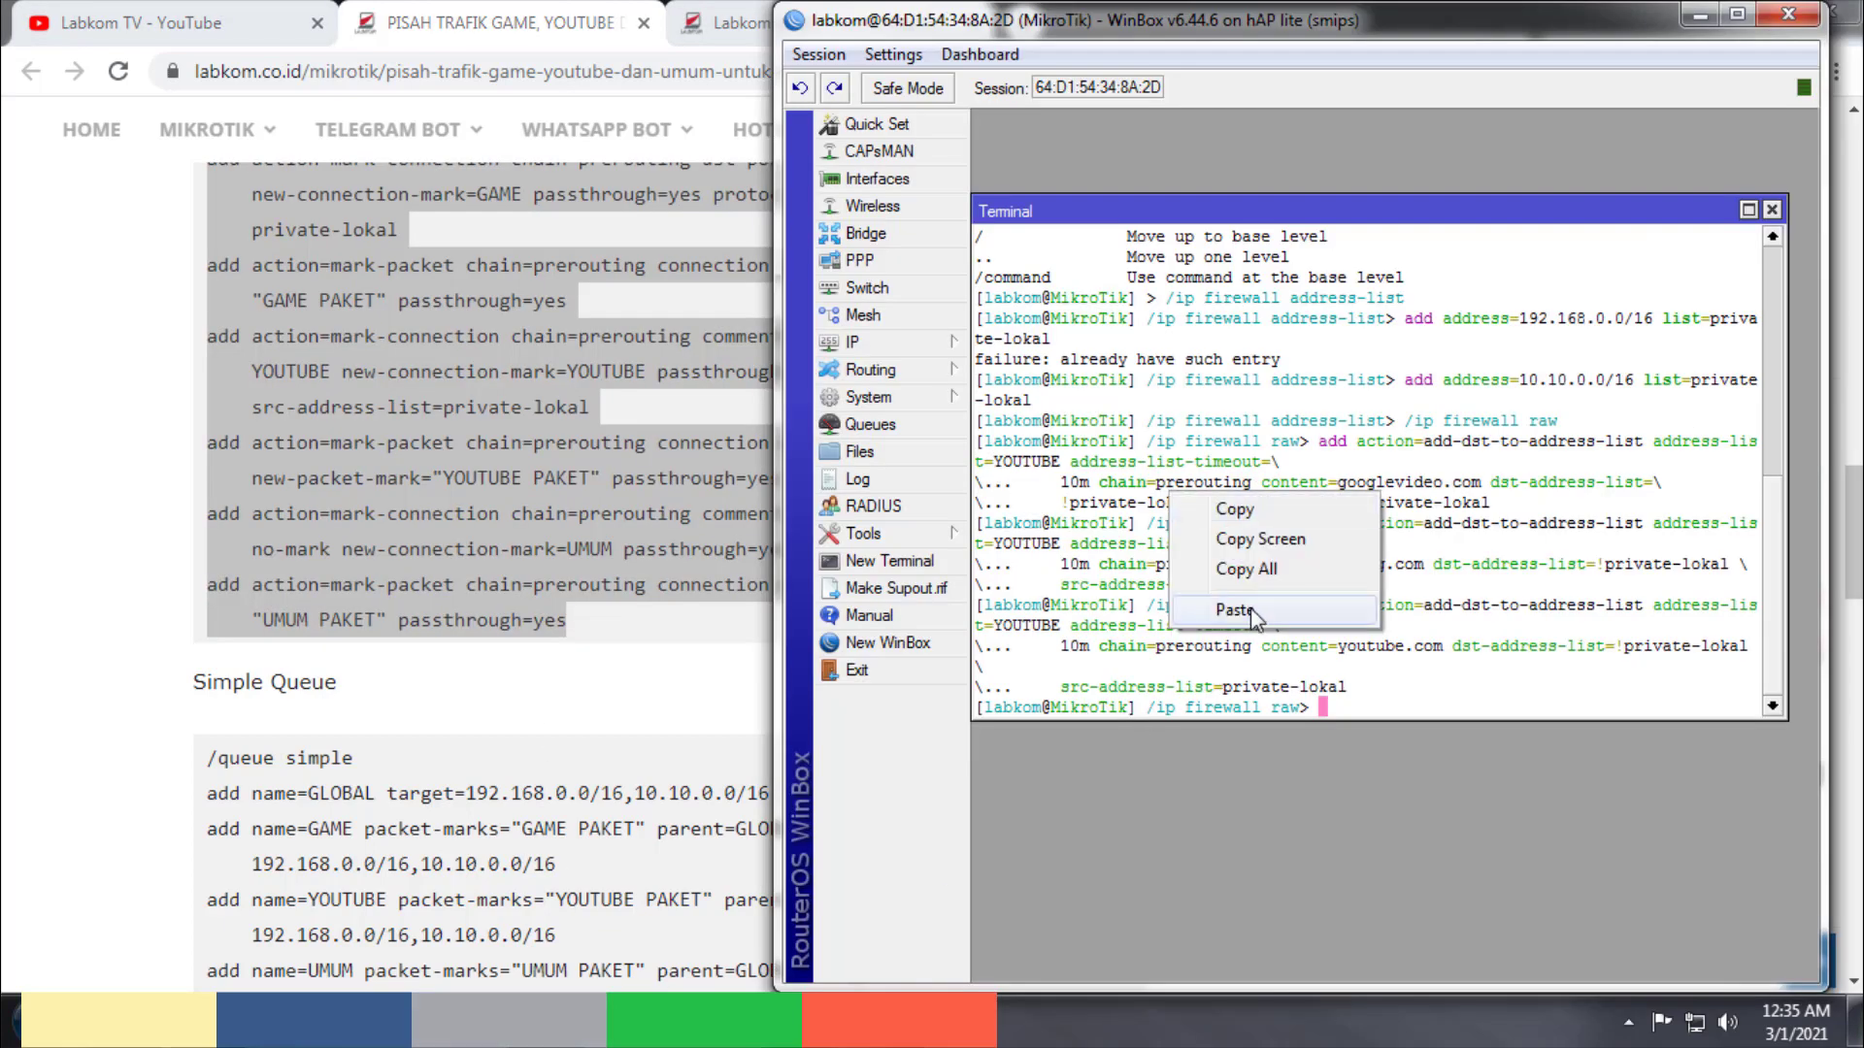
{"action": "left_click", "coordinate": [1262, 611]}
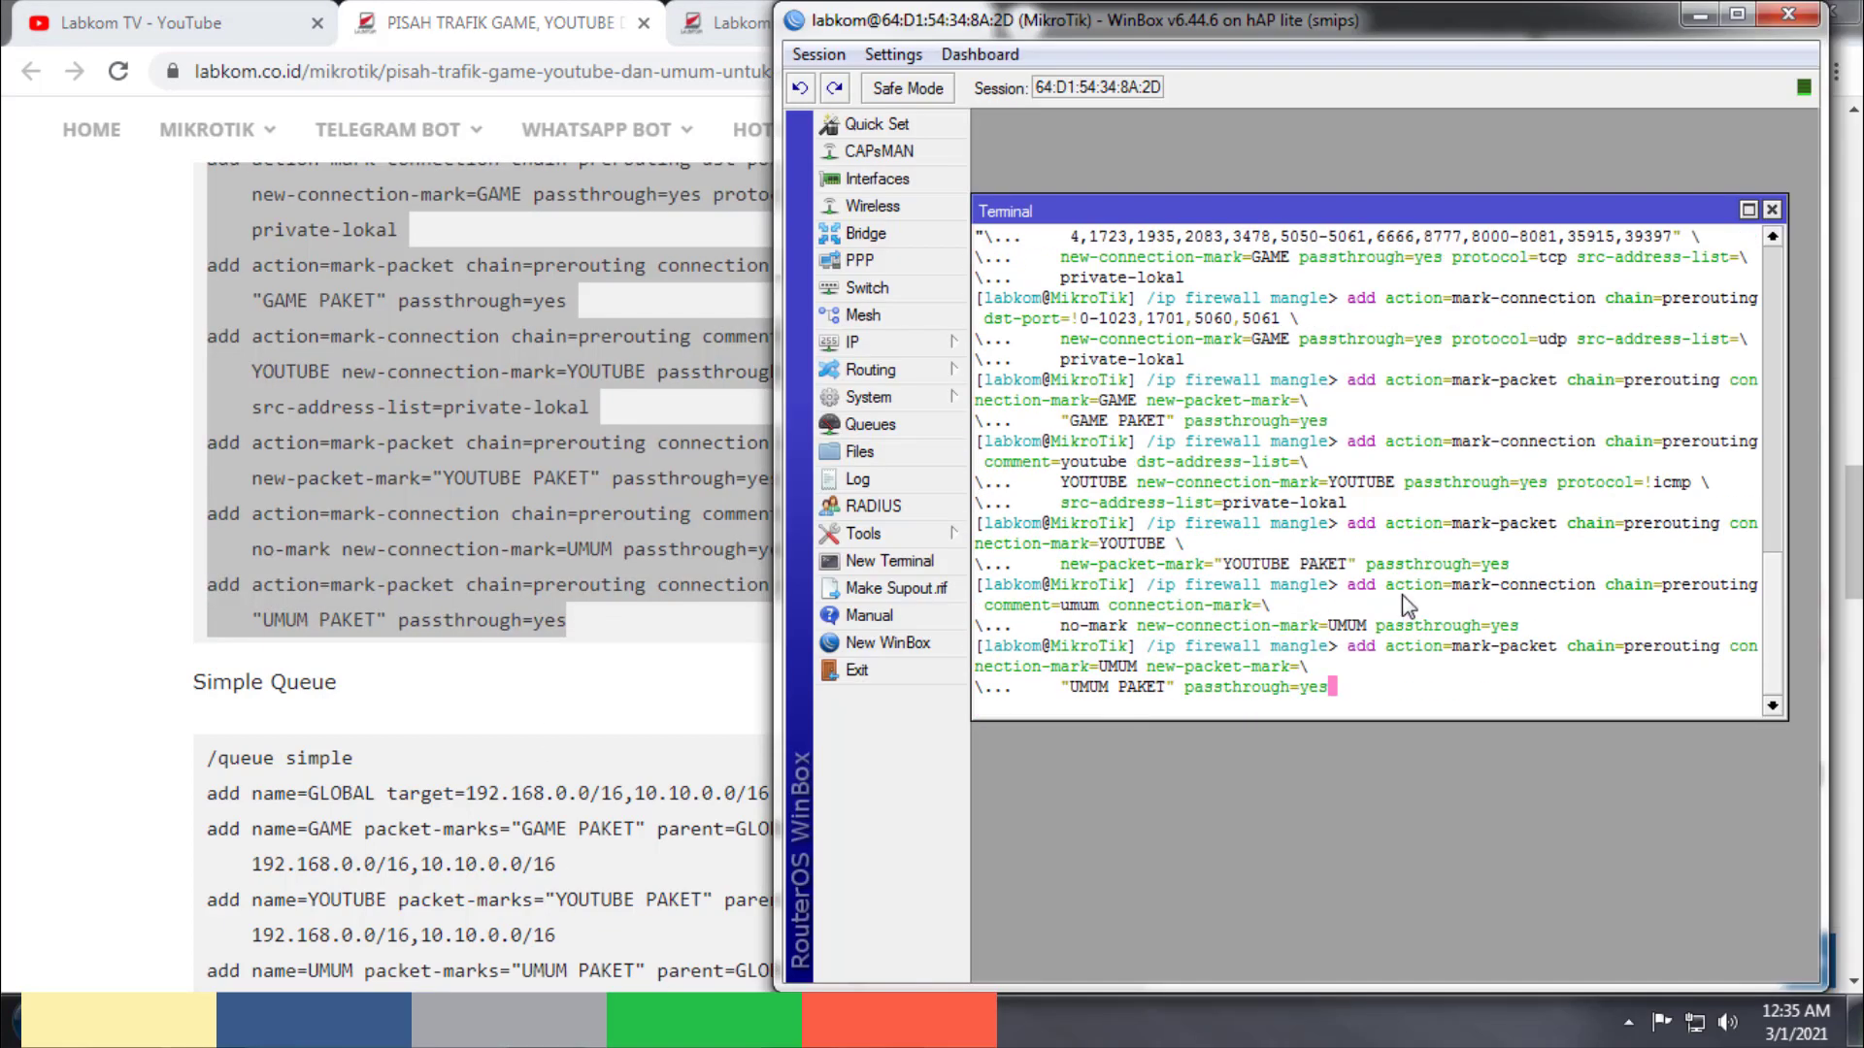
Step: Close the Terminal, open the firewall's Raw rules in a maximized window and review their columns, including the source and destination address lists
{"action": "left_click", "coordinate": [1771, 210]}
{"action": "left_click", "coordinate": [957, 344]}
{"action": "left_click", "coordinate": [1059, 563]}
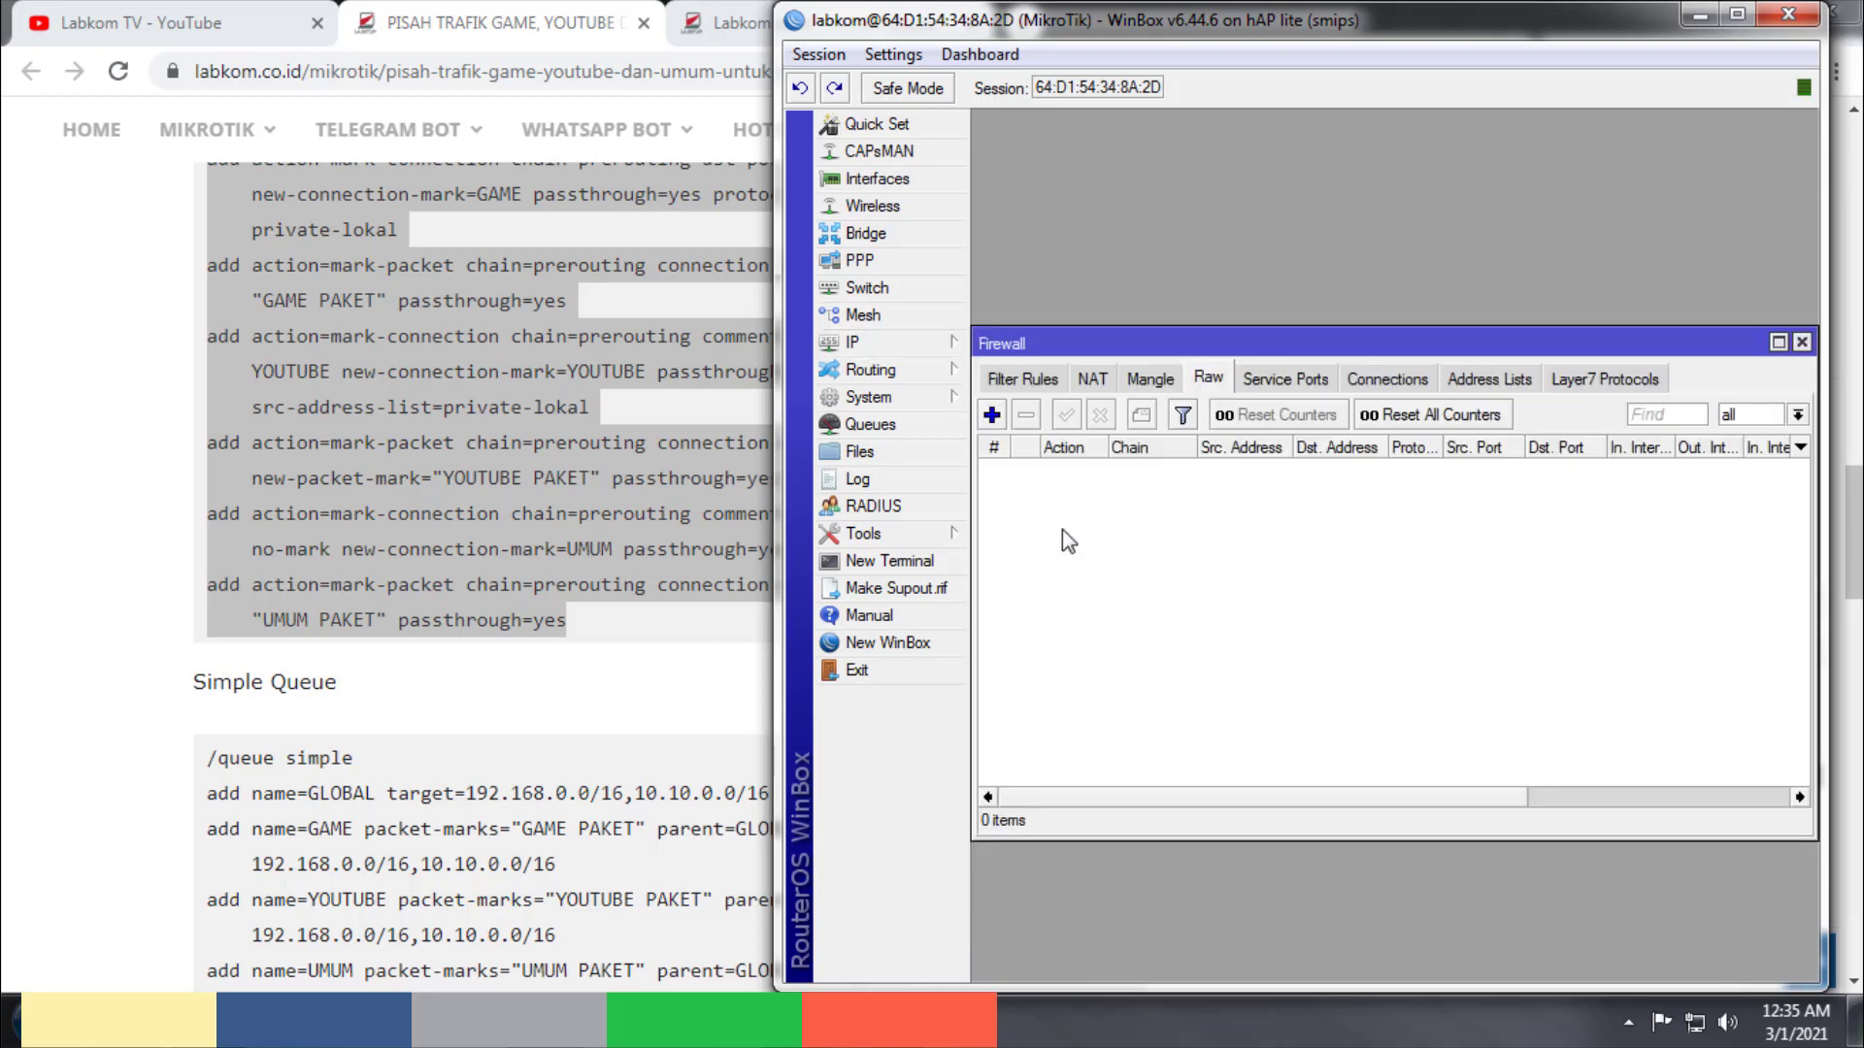
{"action": "double_click", "coordinate": [1180, 342]}
{"action": "left_click", "coordinate": [1150, 472]}
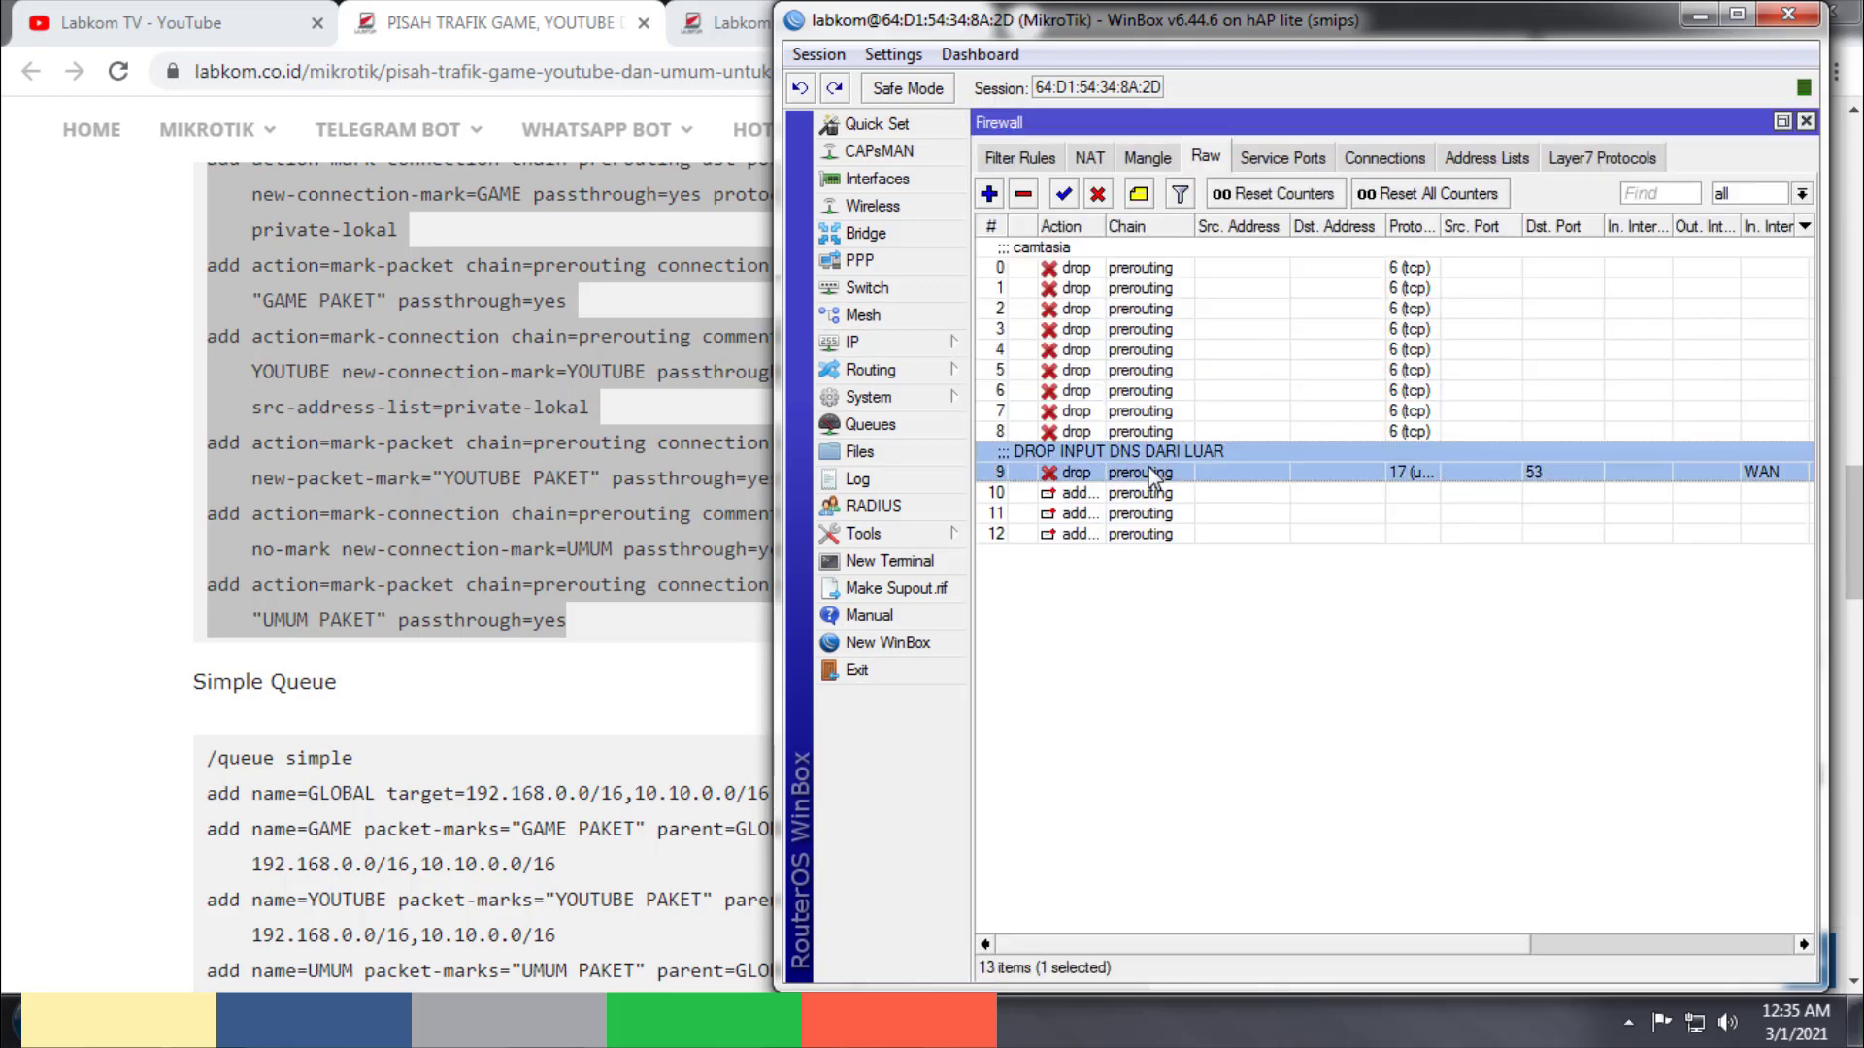
{"action": "left_click_drag", "start_coordinate": [1147, 944], "coordinate": [1585, 951]}
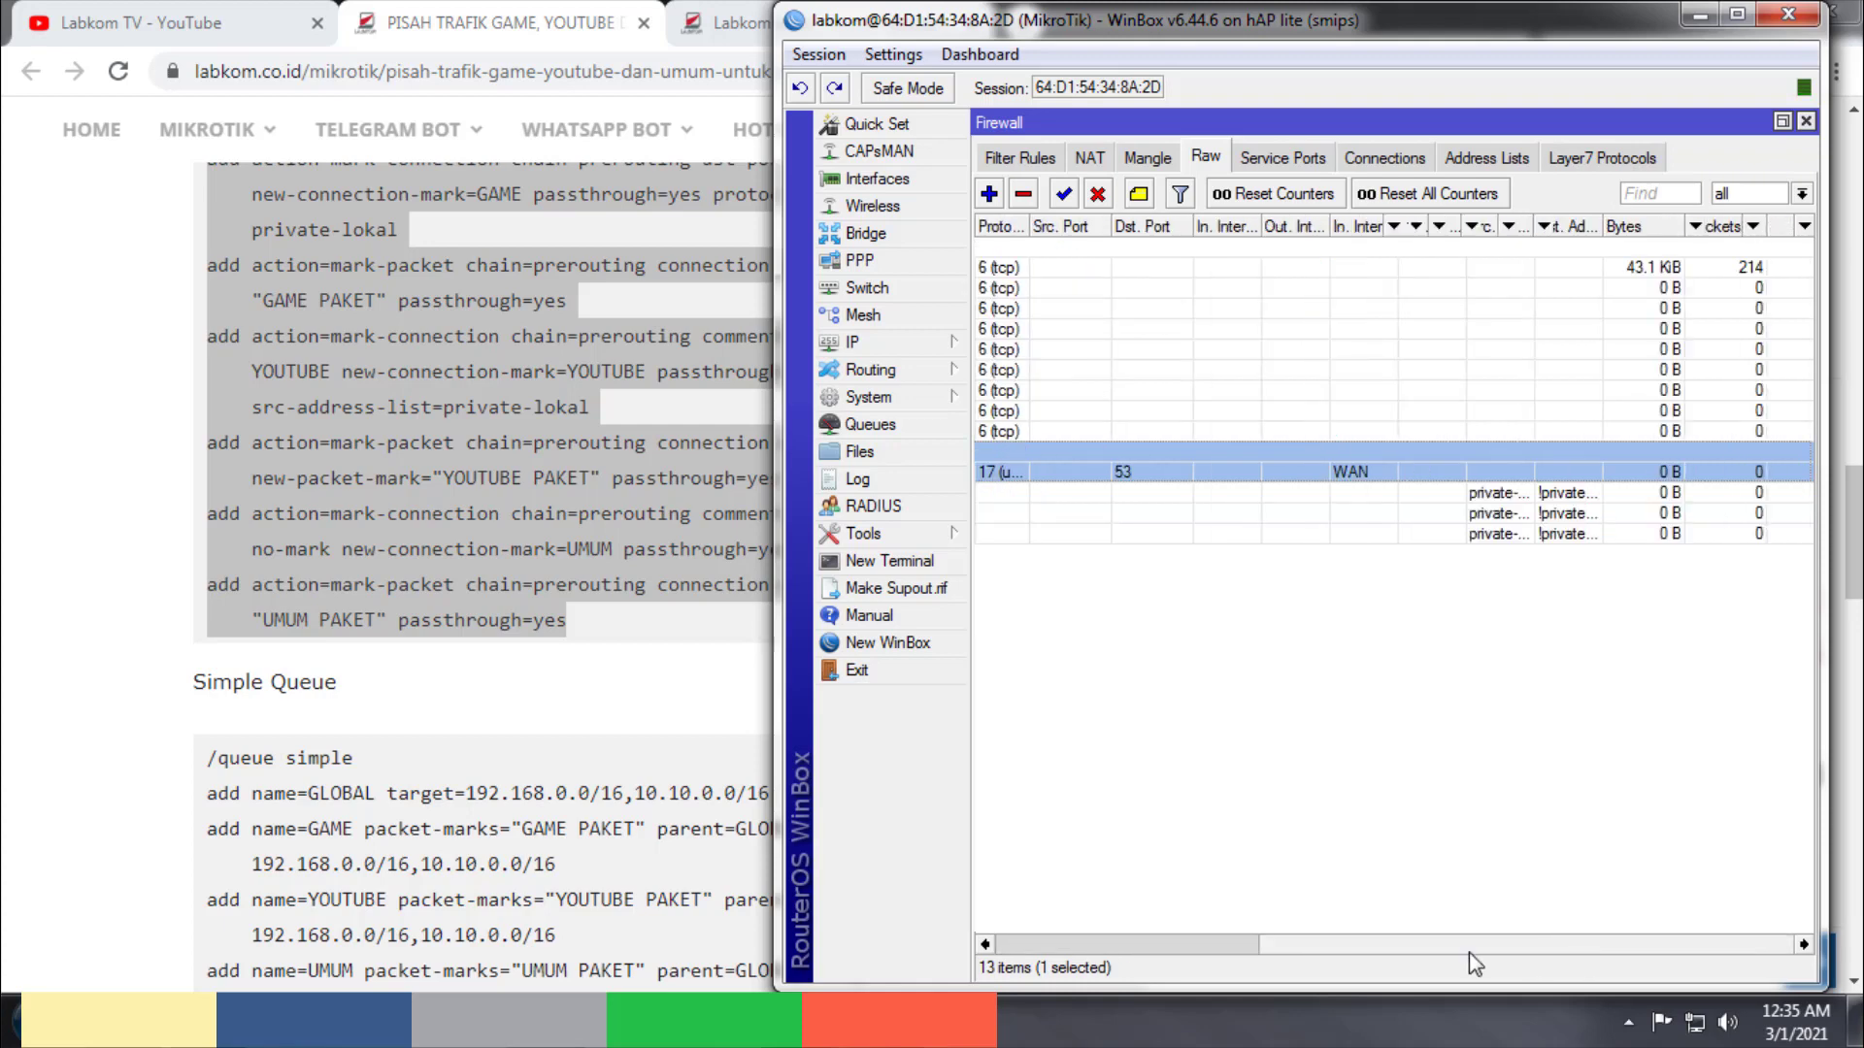
{"action": "left_click_drag", "start_coordinate": [1470, 953], "coordinate": [1485, 903]}
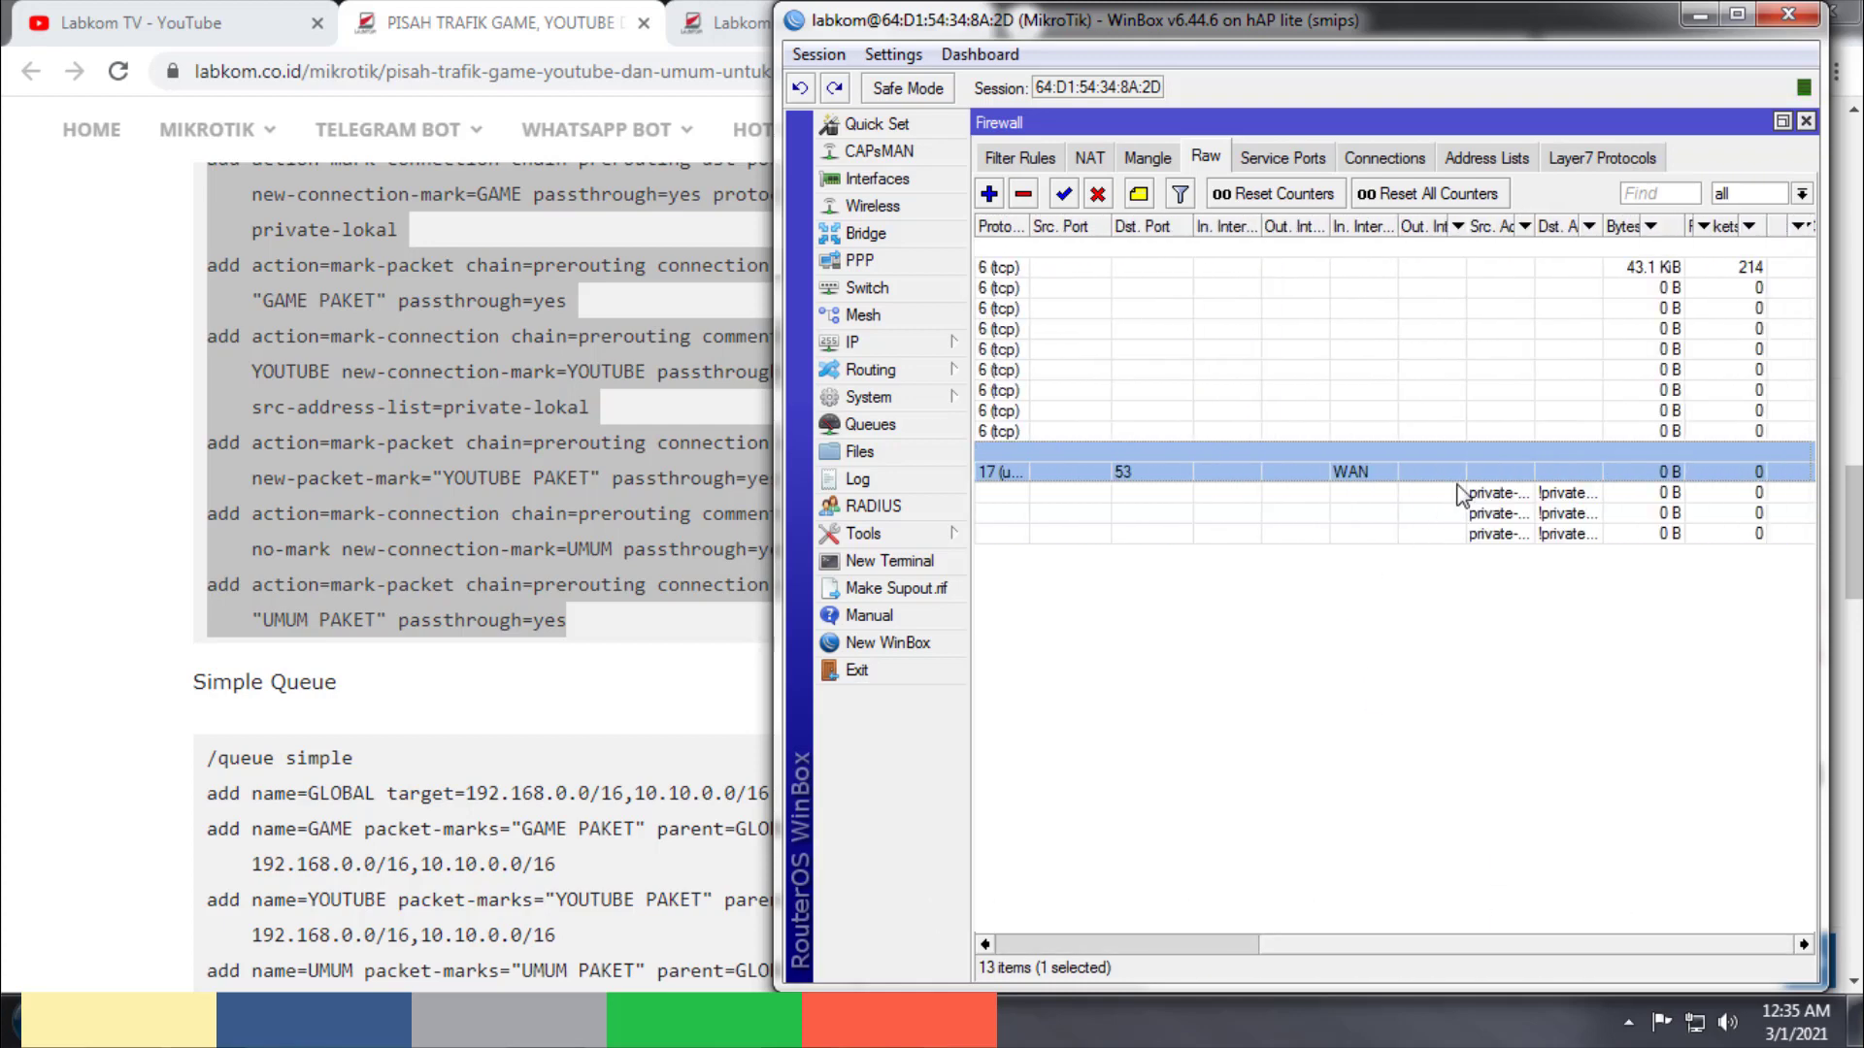
Step: Inspect the Advanced, Extra and Action settings of the googlevideo.com raw rule, and close it without changes
{"action": "double_click", "coordinate": [1461, 495]}
{"action": "left_click", "coordinate": [1245, 265]}
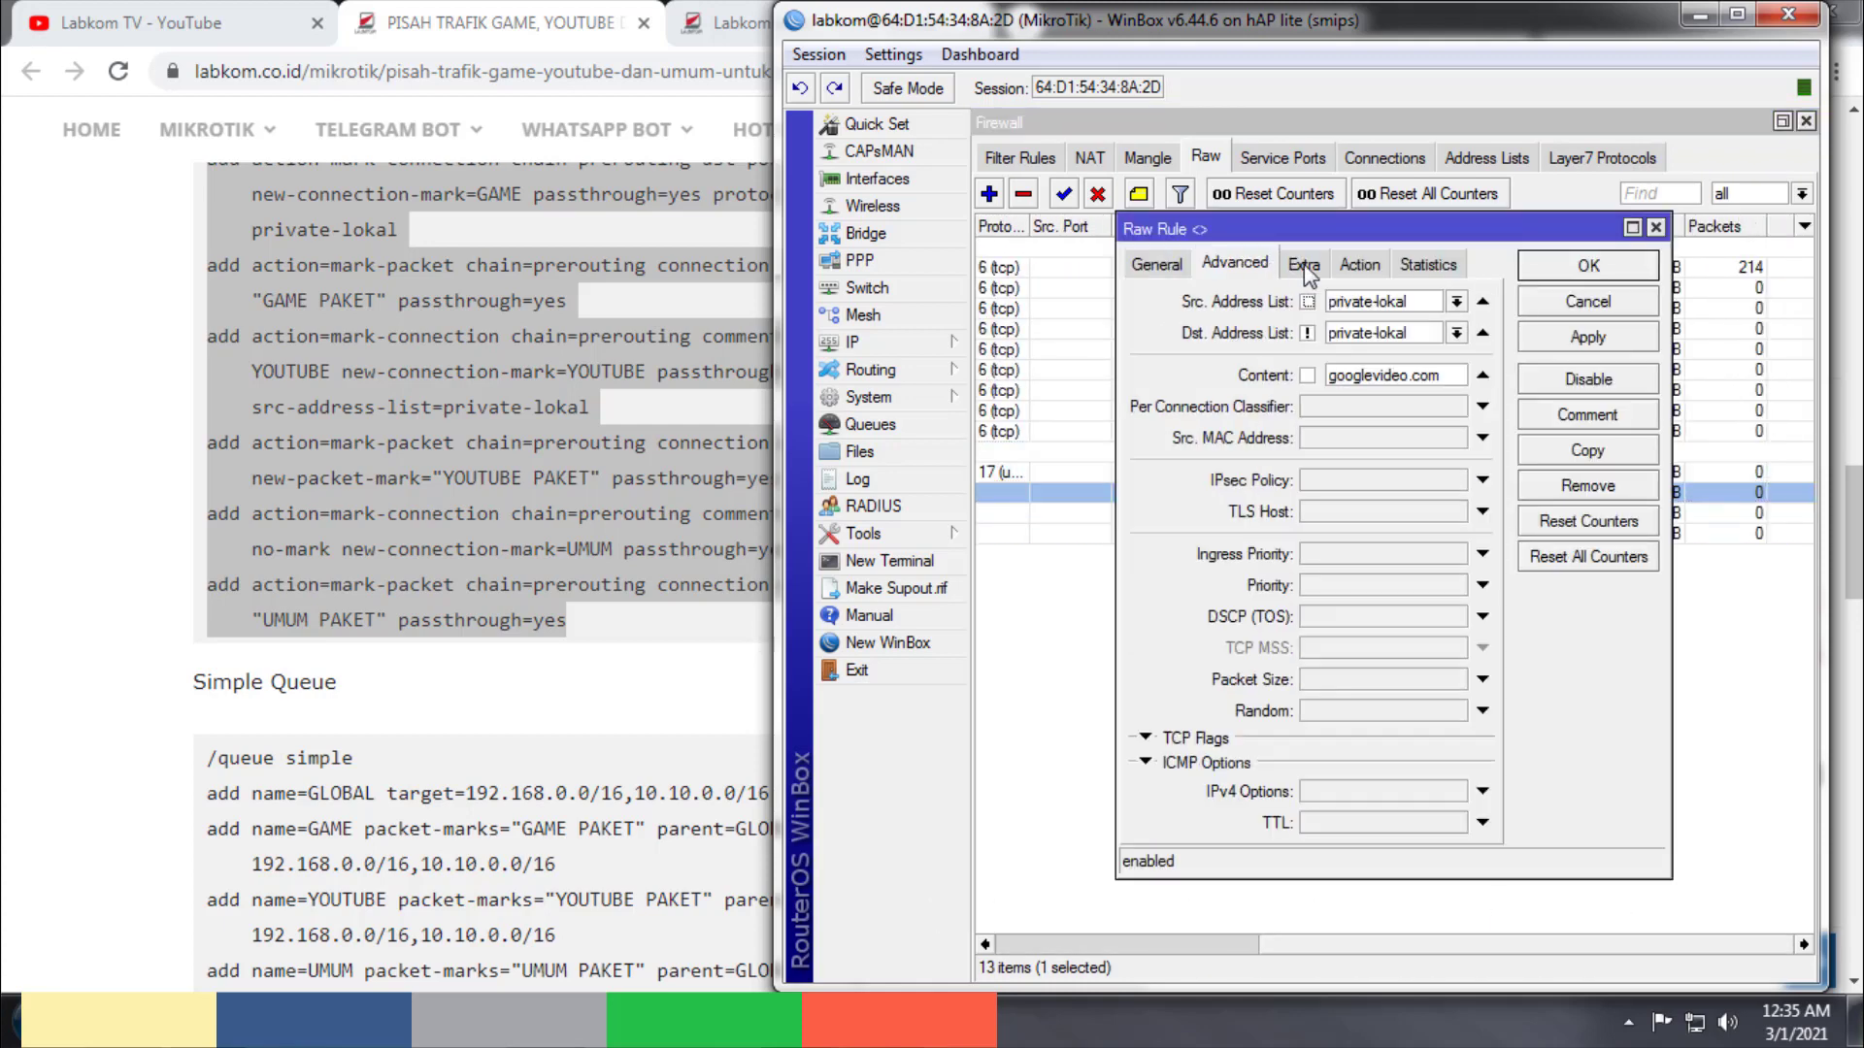
{"action": "left_click", "coordinate": [1307, 267]}
{"action": "left_click", "coordinate": [1228, 265]}
{"action": "left_click", "coordinate": [1360, 271]}
{"action": "key", "text": "Escape"}
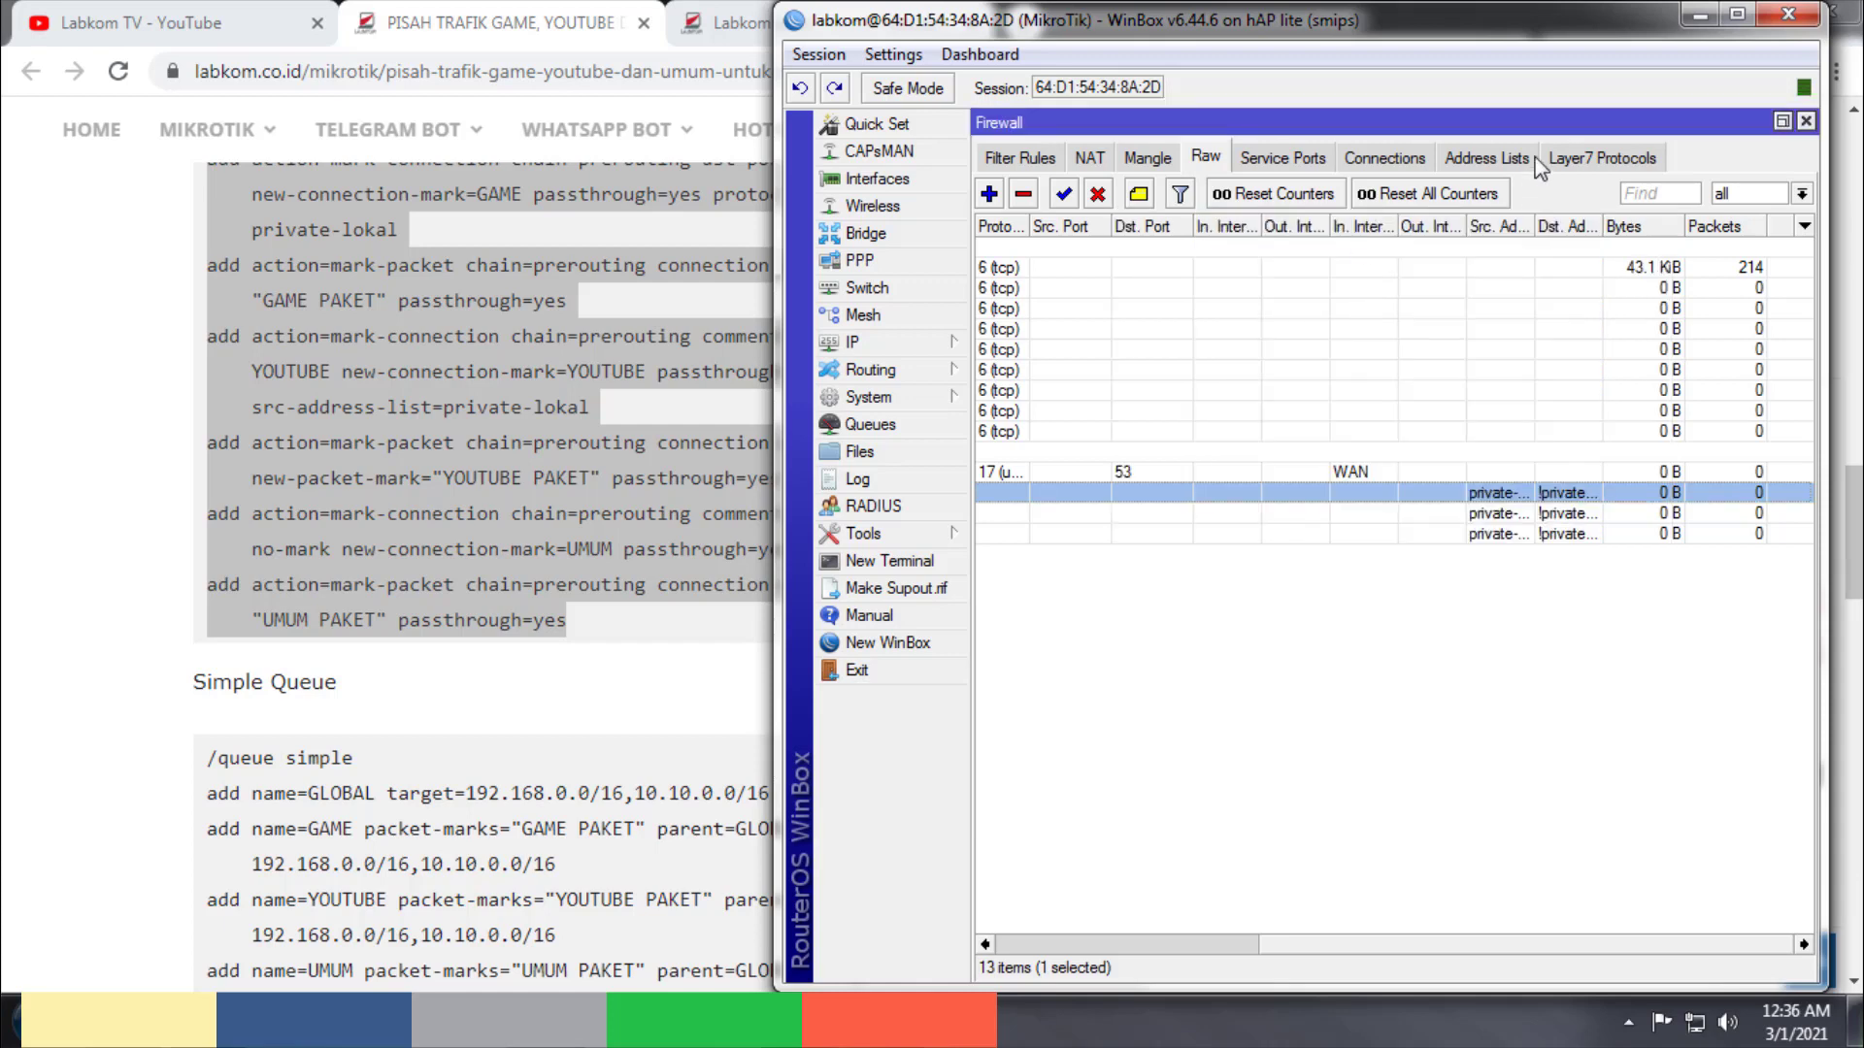
Step: Show the firewall address lists filtered to private-lokal
{"action": "left_click", "coordinate": [1495, 158]}
{"action": "left_click", "coordinate": [1733, 199]}
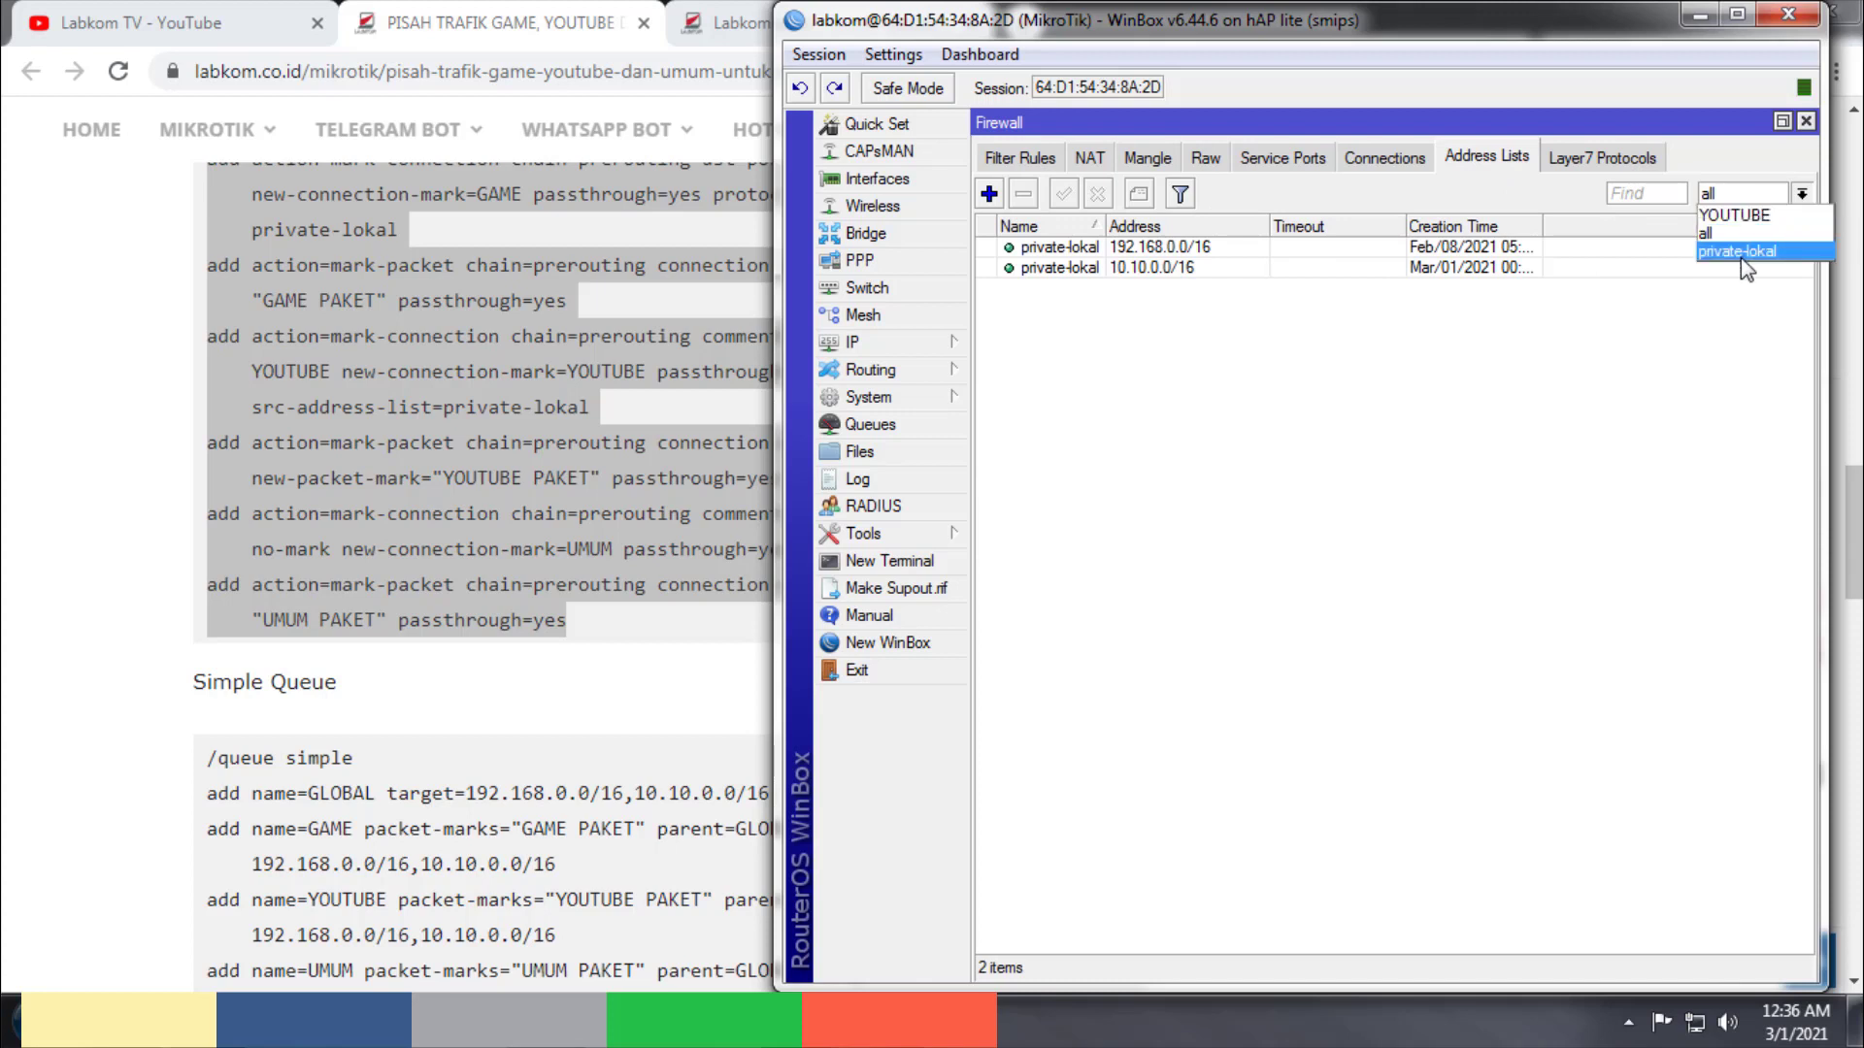
{"action": "left_click", "coordinate": [1740, 252]}
Step: Open the router's IP address list and sort it by address in descending order
{"action": "left_click", "coordinate": [961, 340]}
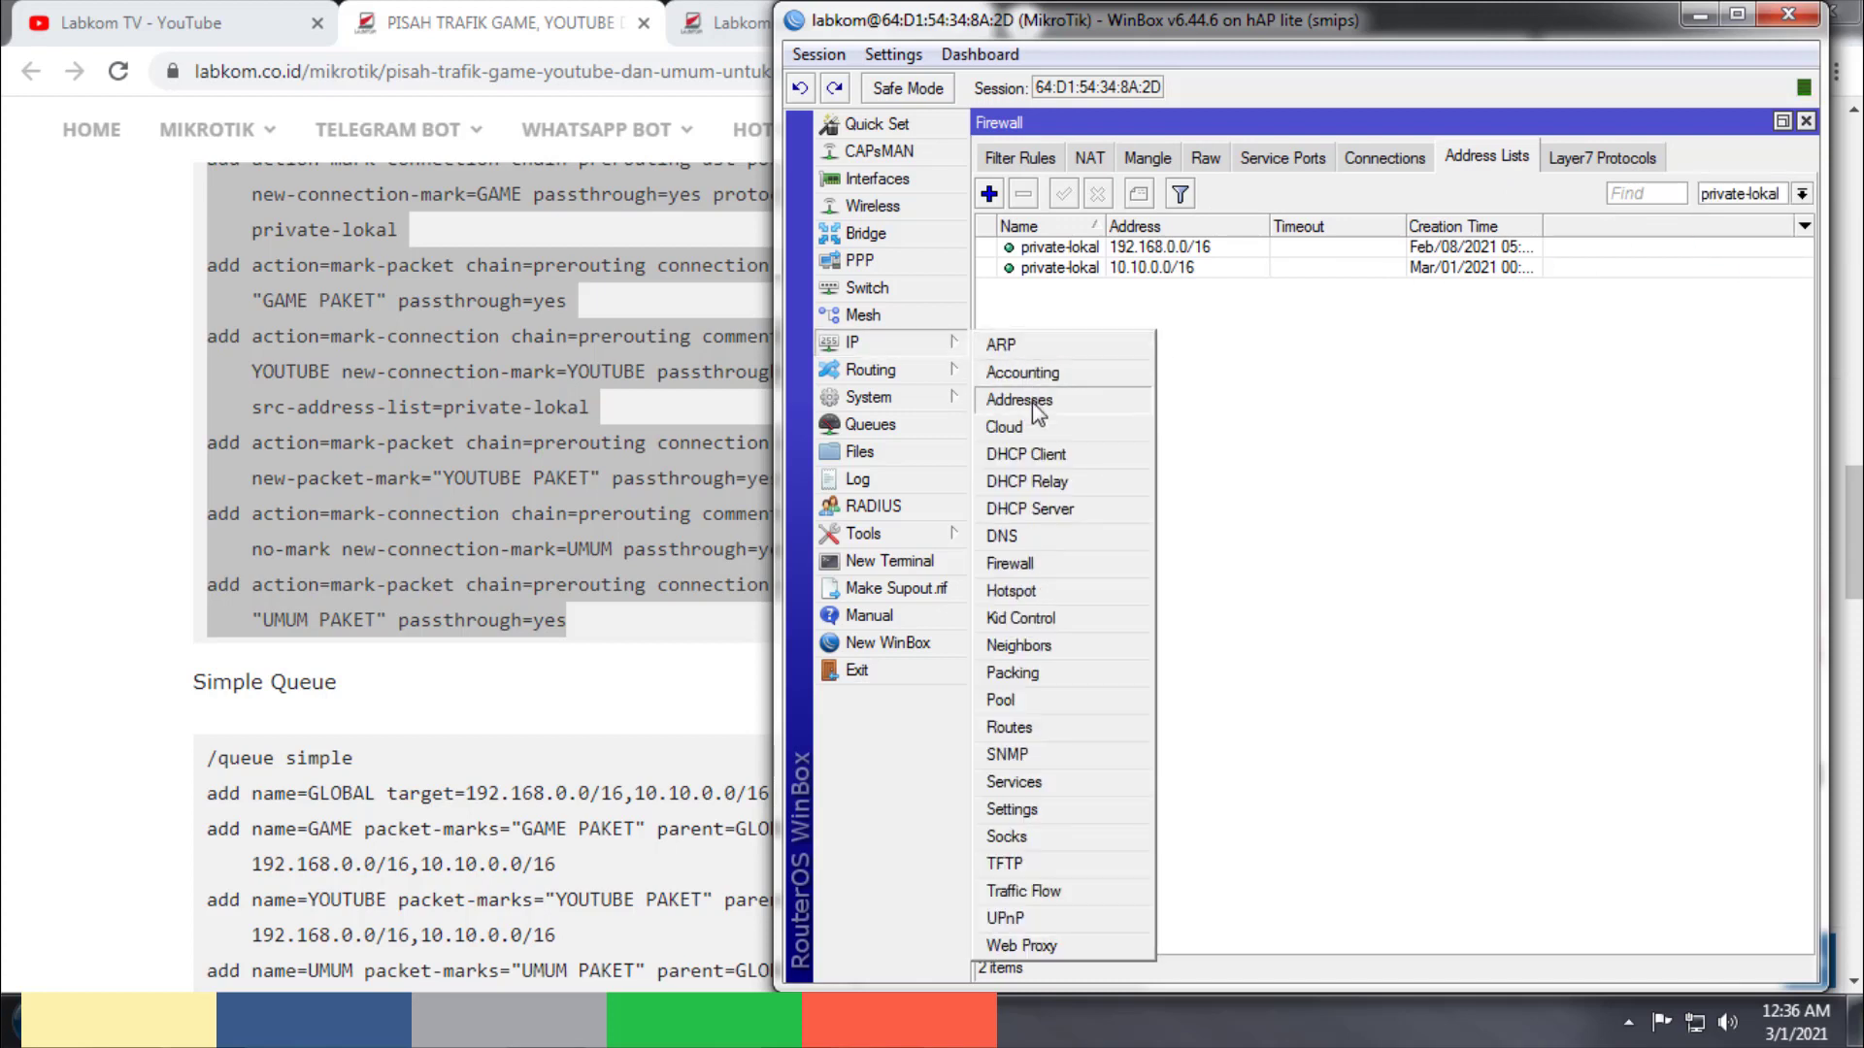
{"action": "left_click", "coordinate": [1033, 398]}
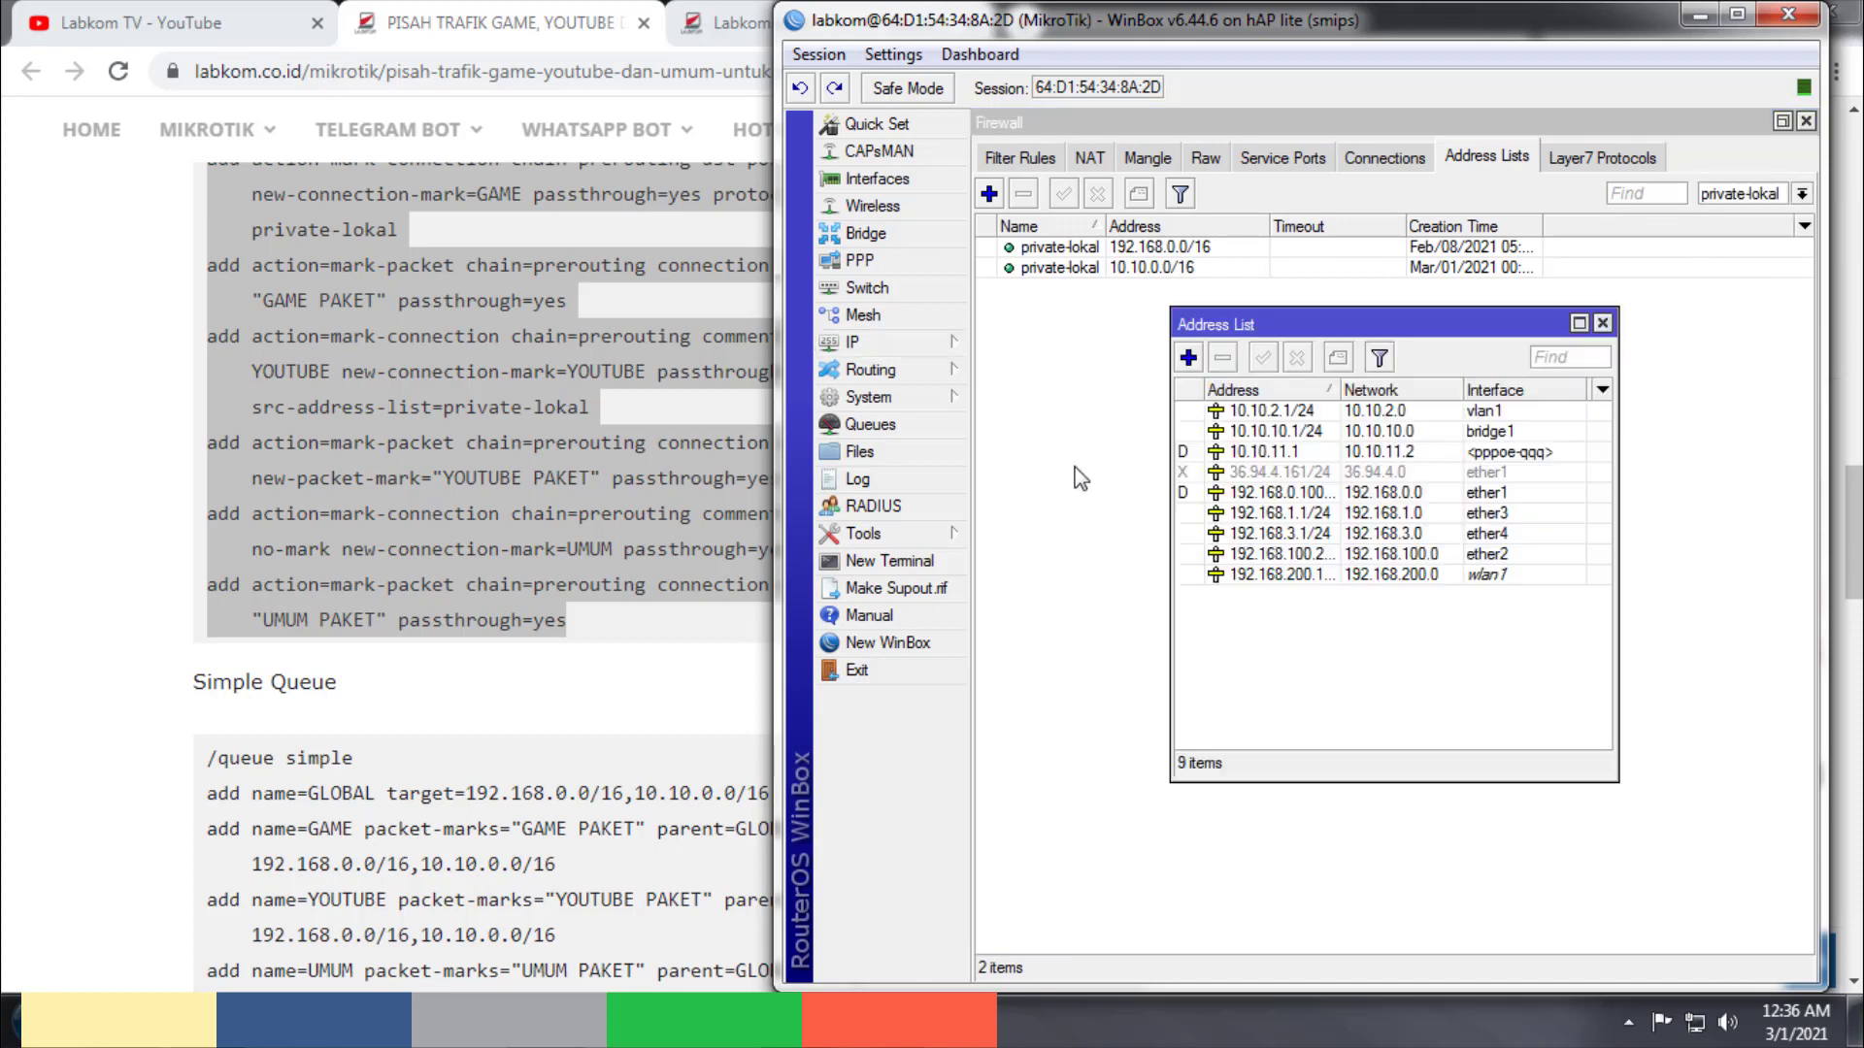
{"action": "left_click", "coordinate": [1291, 390]}
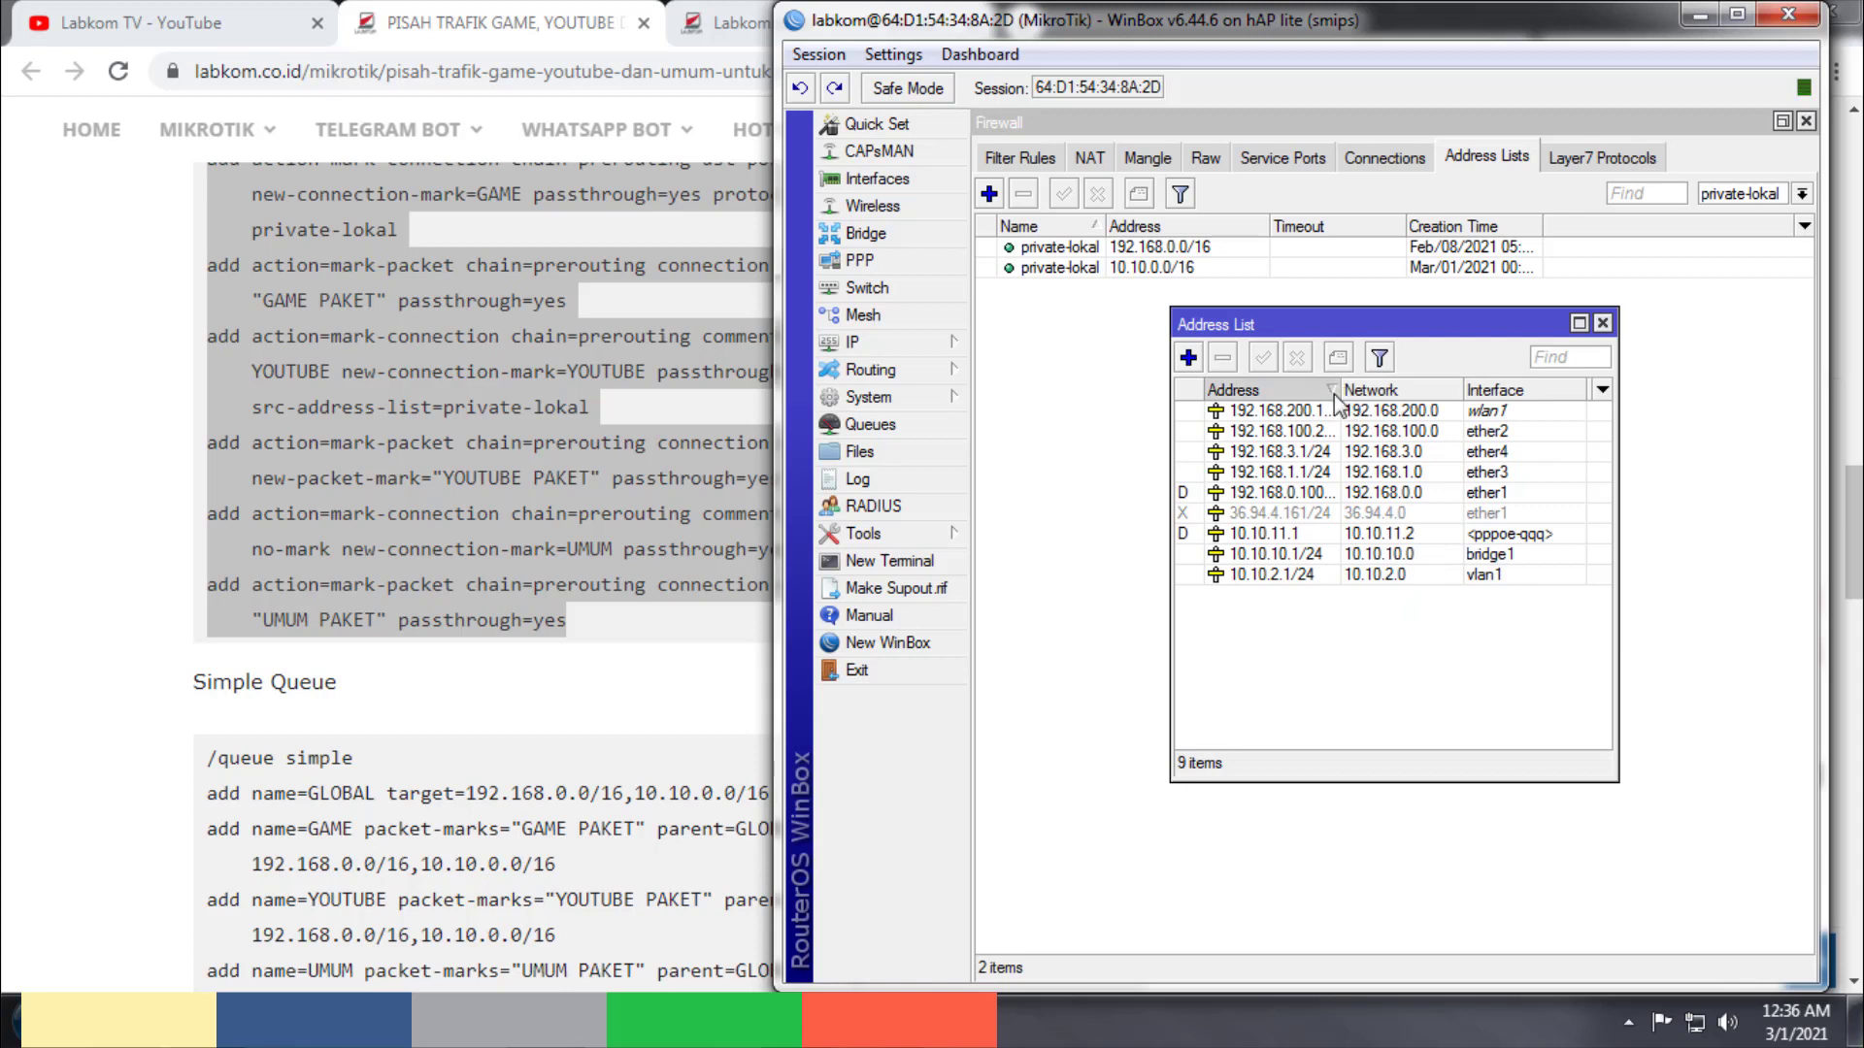
Step: Widen the Address column of the IP address list, sort it by address in ascending order, and close the list
{"action": "left_click_drag", "start_coordinate": [1342, 390], "coordinate": [1403, 390]}
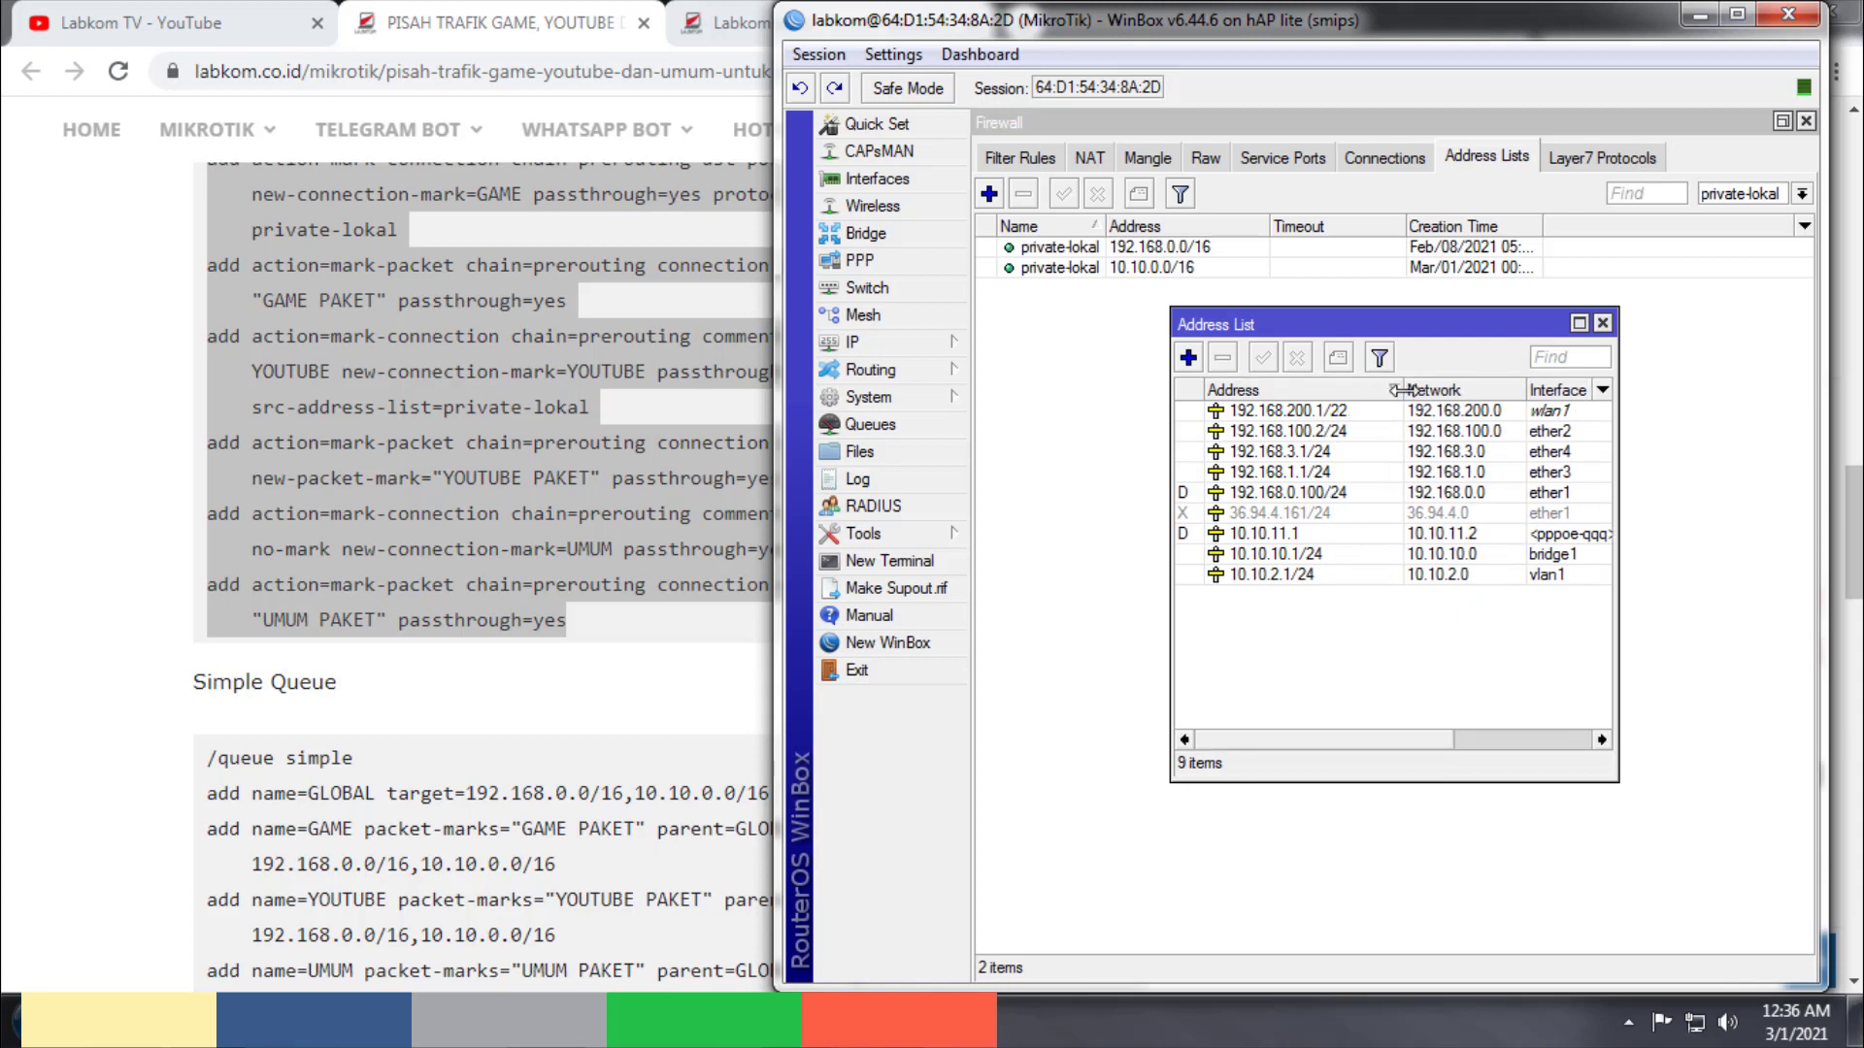
{"action": "left_click", "coordinate": [1354, 392]}
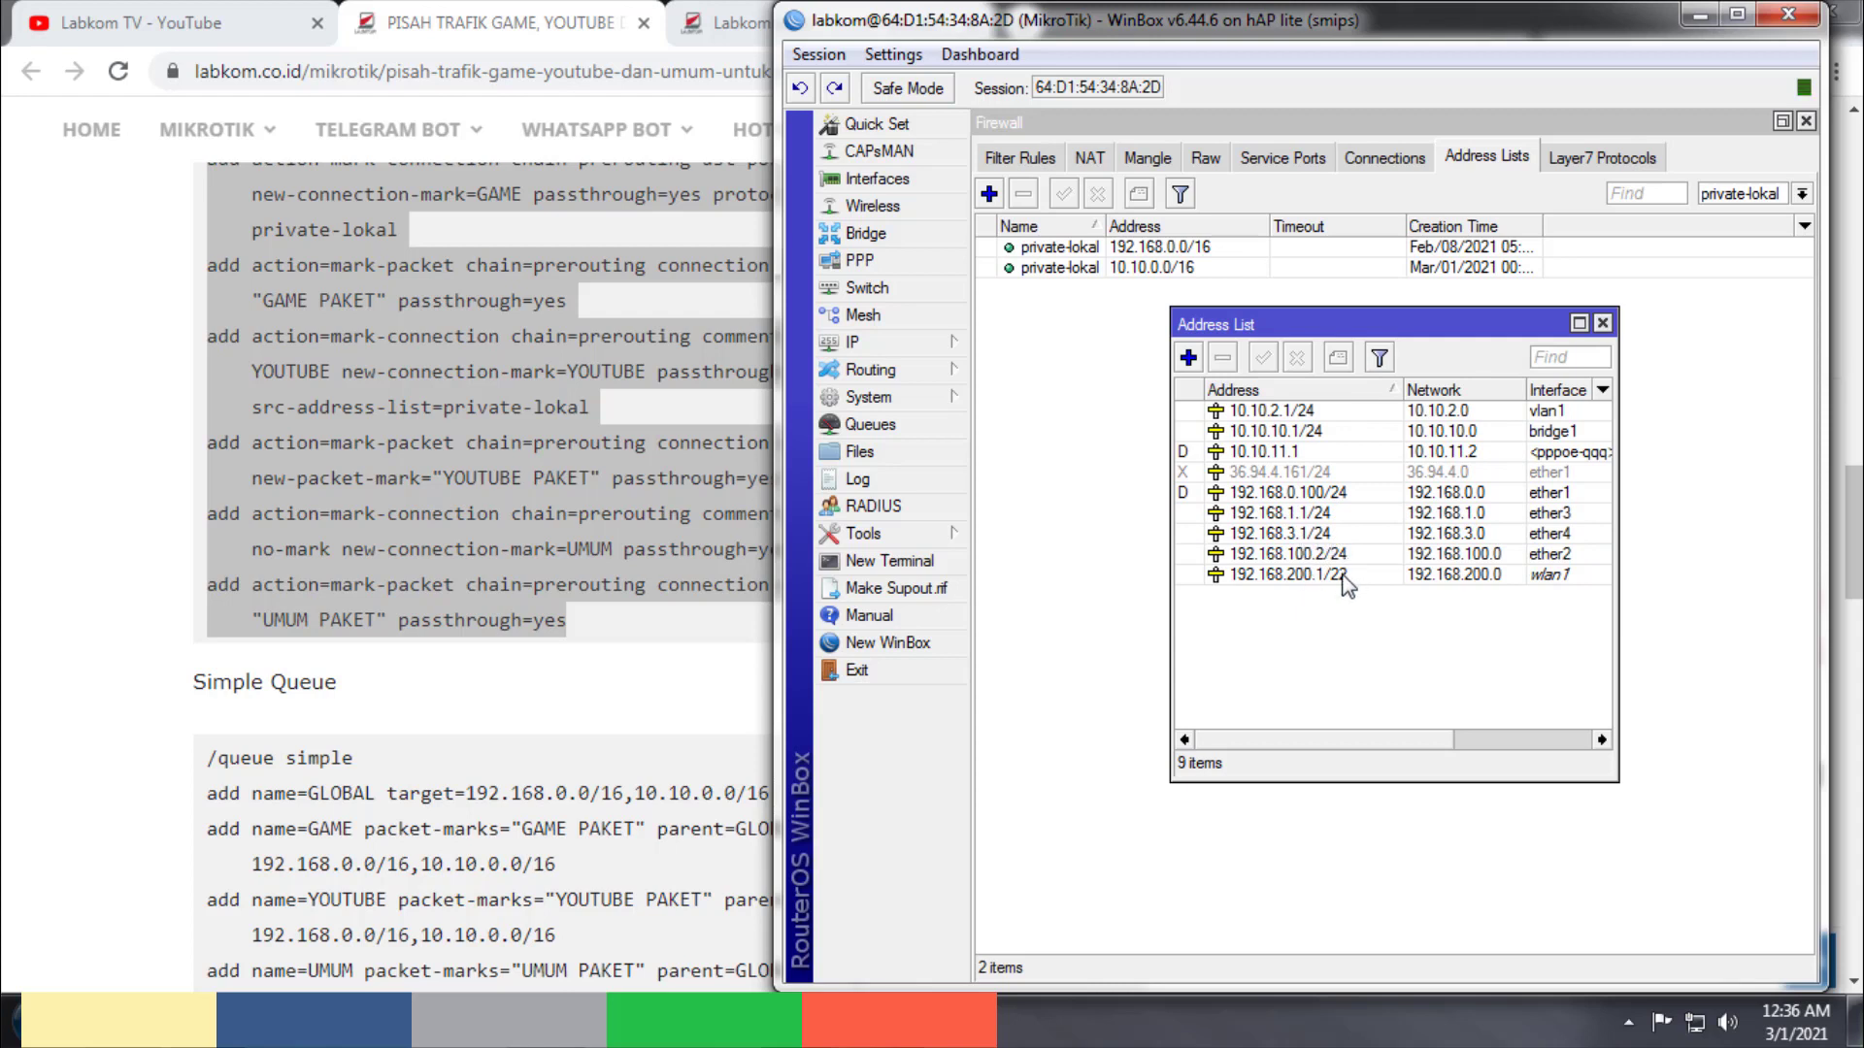
{"action": "key", "text": "Escape"}
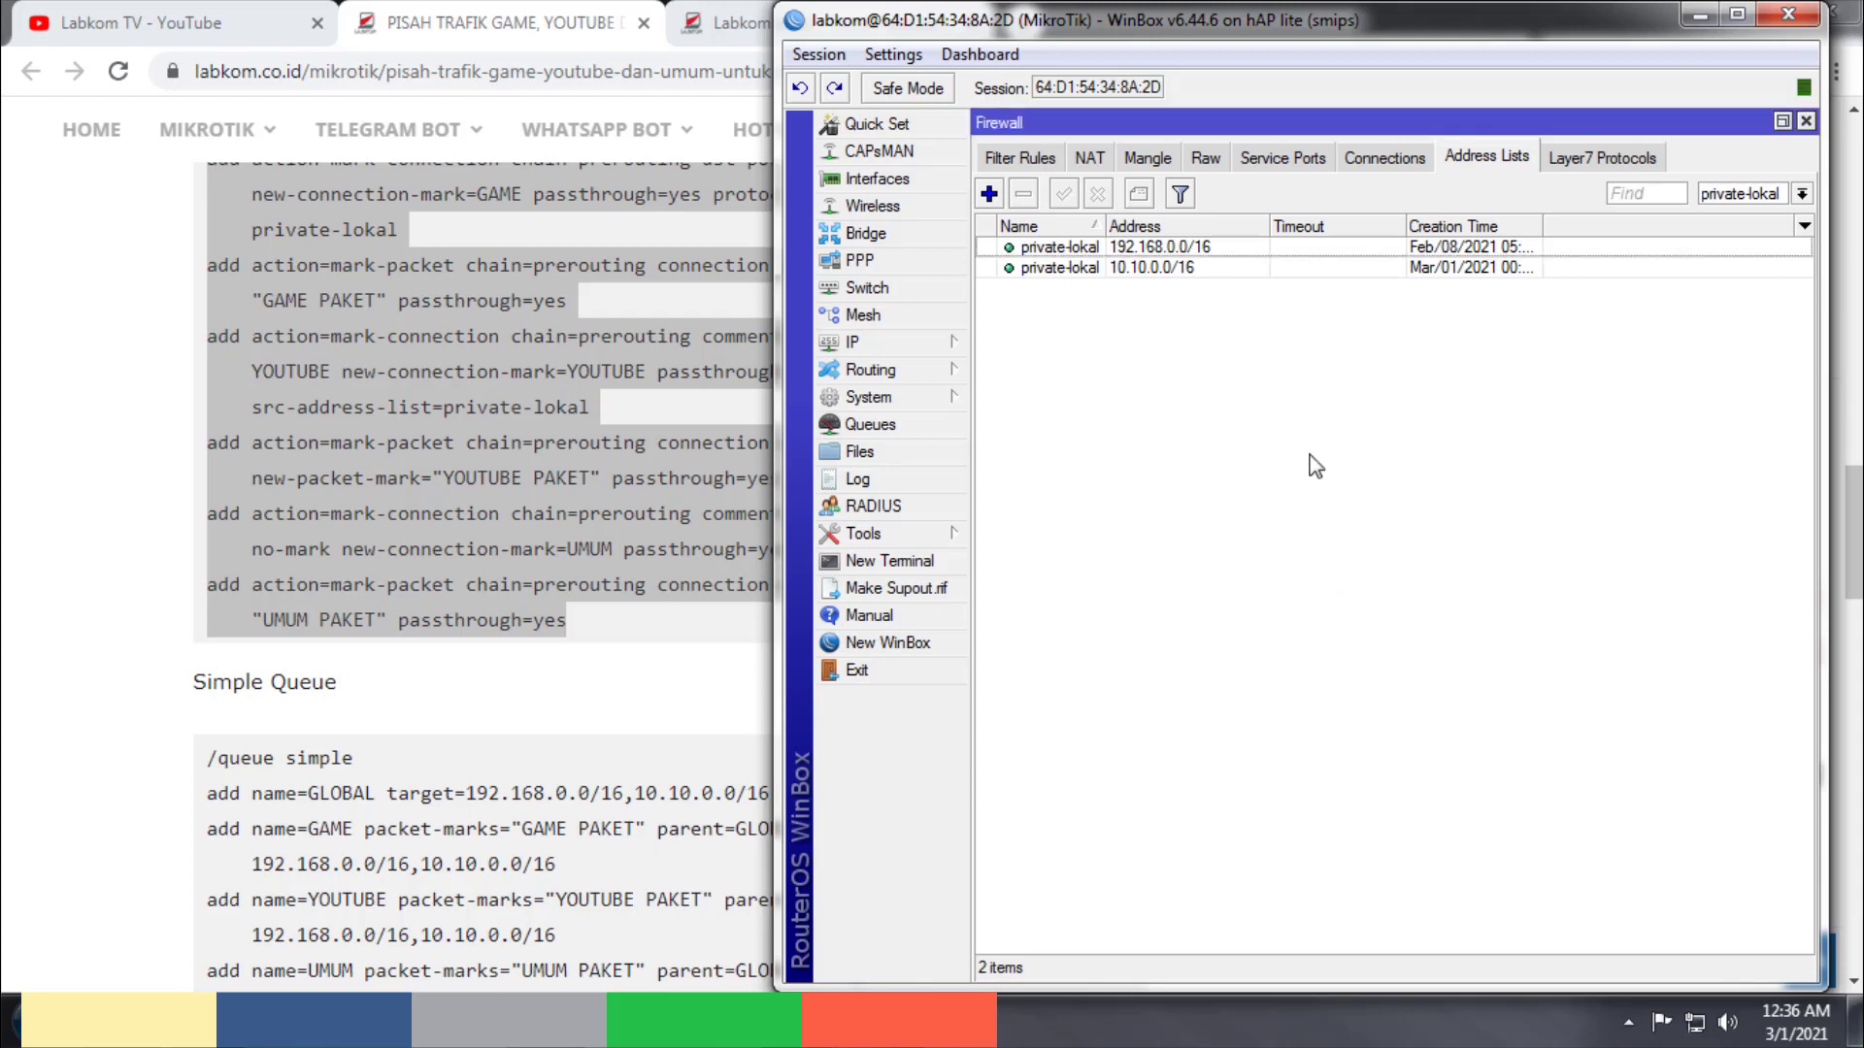
Step: Review the firewall's Mangle rules for GAME, youtube and umum across their columns, widening the source address list column
{"action": "left_click", "coordinate": [1207, 160]}
{"action": "left_click", "coordinate": [1175, 163]}
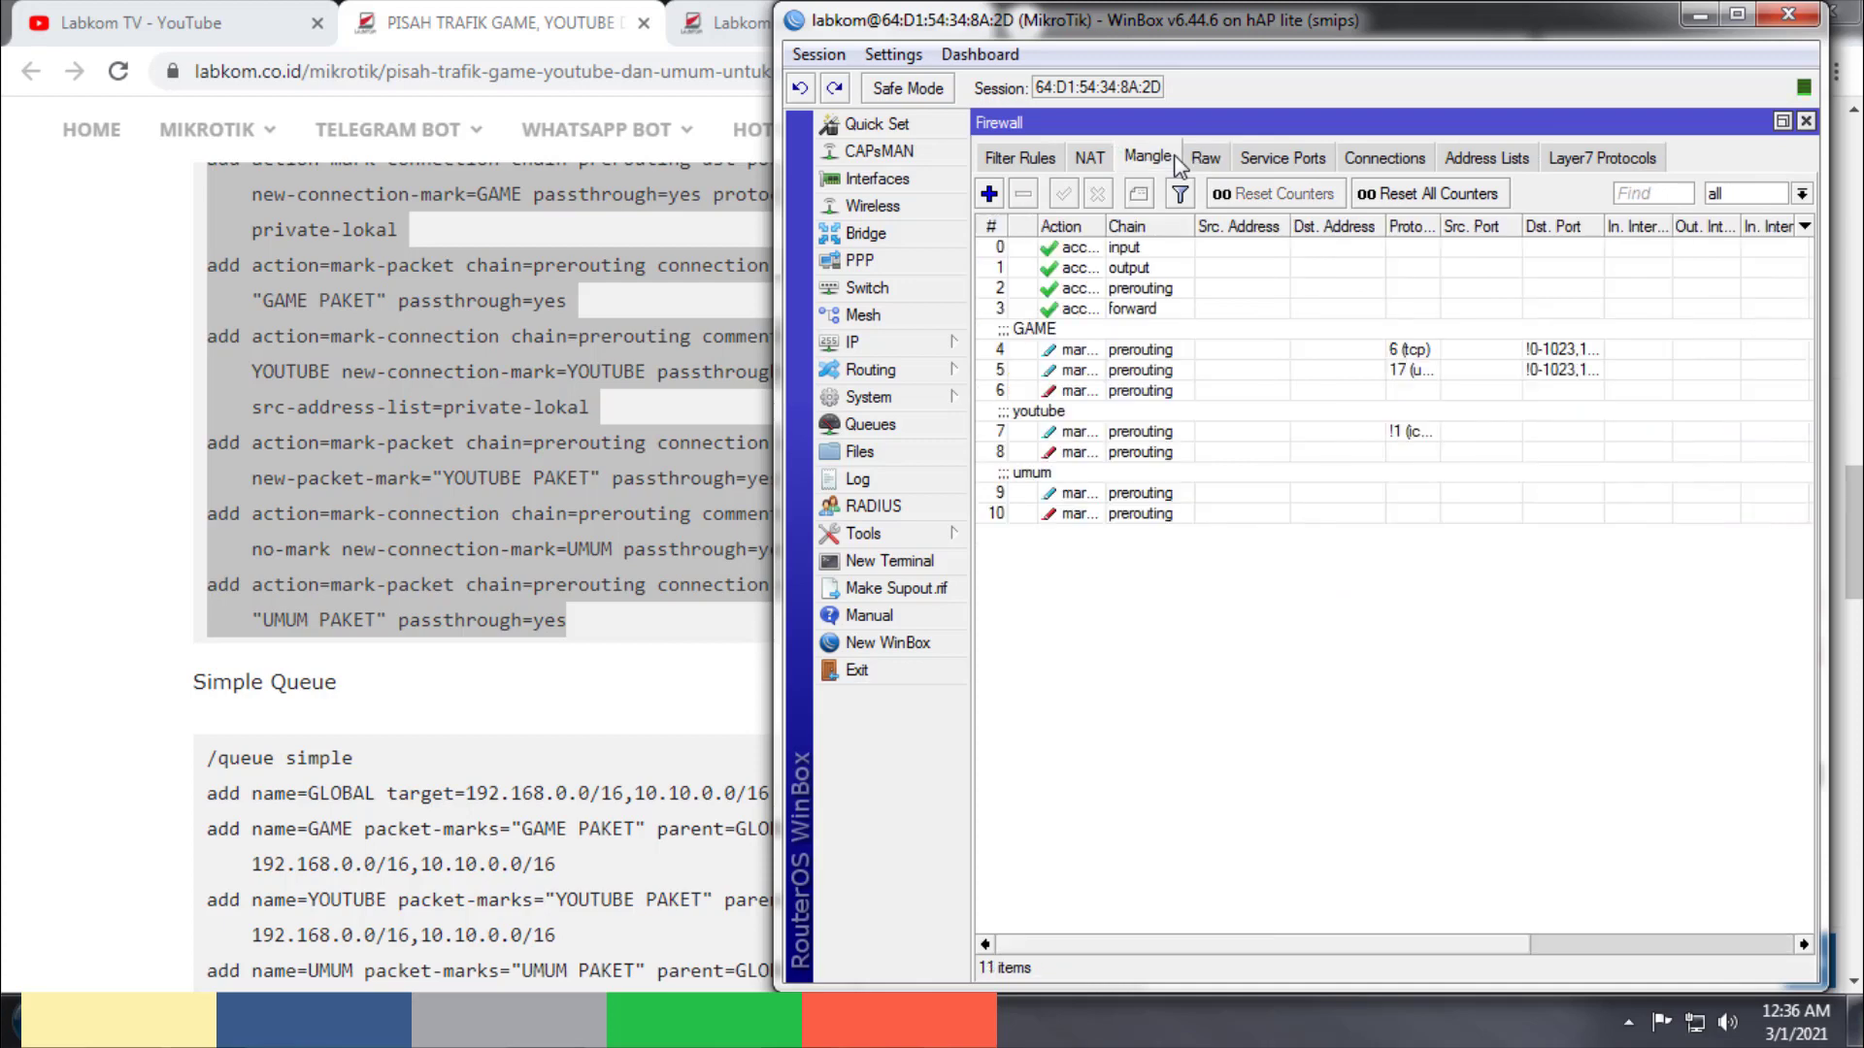
{"action": "left_click_drag", "start_coordinate": [1233, 944], "coordinate": [1424, 951]}
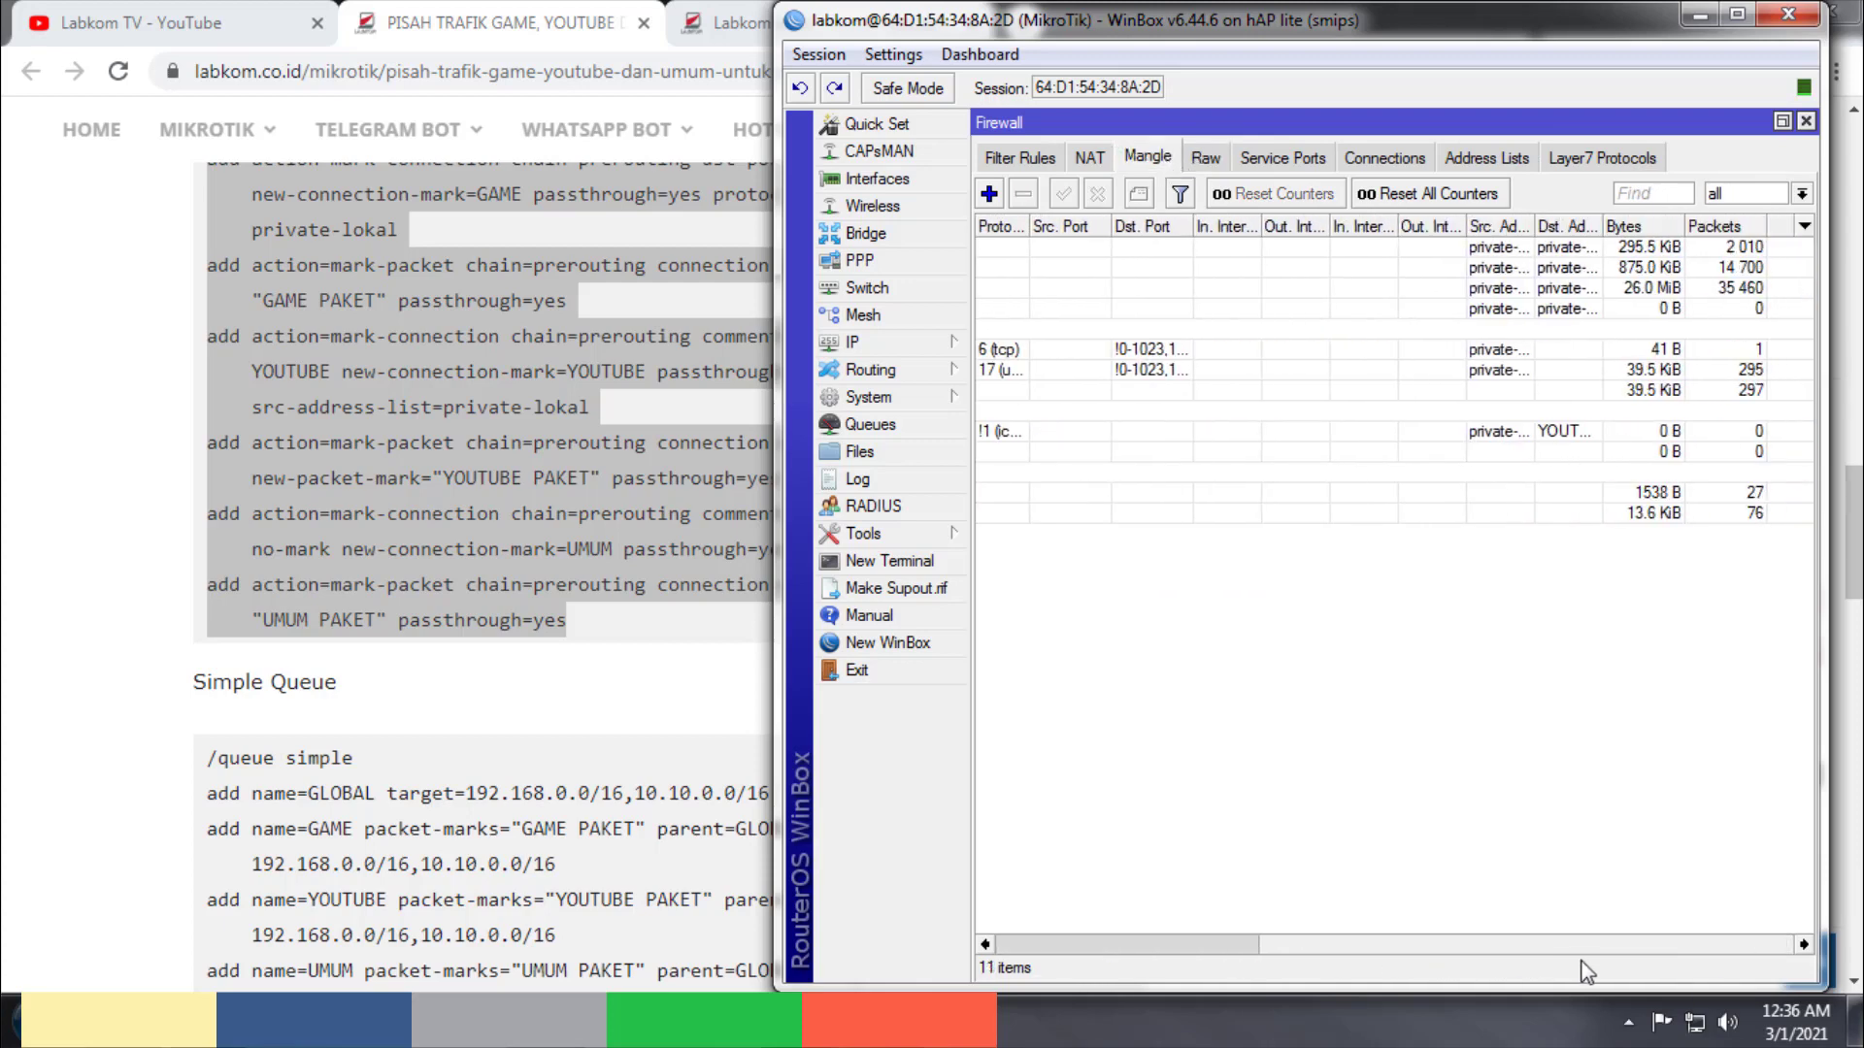
{"action": "left_click_drag", "start_coordinate": [1582, 946], "coordinate": [1201, 934]}
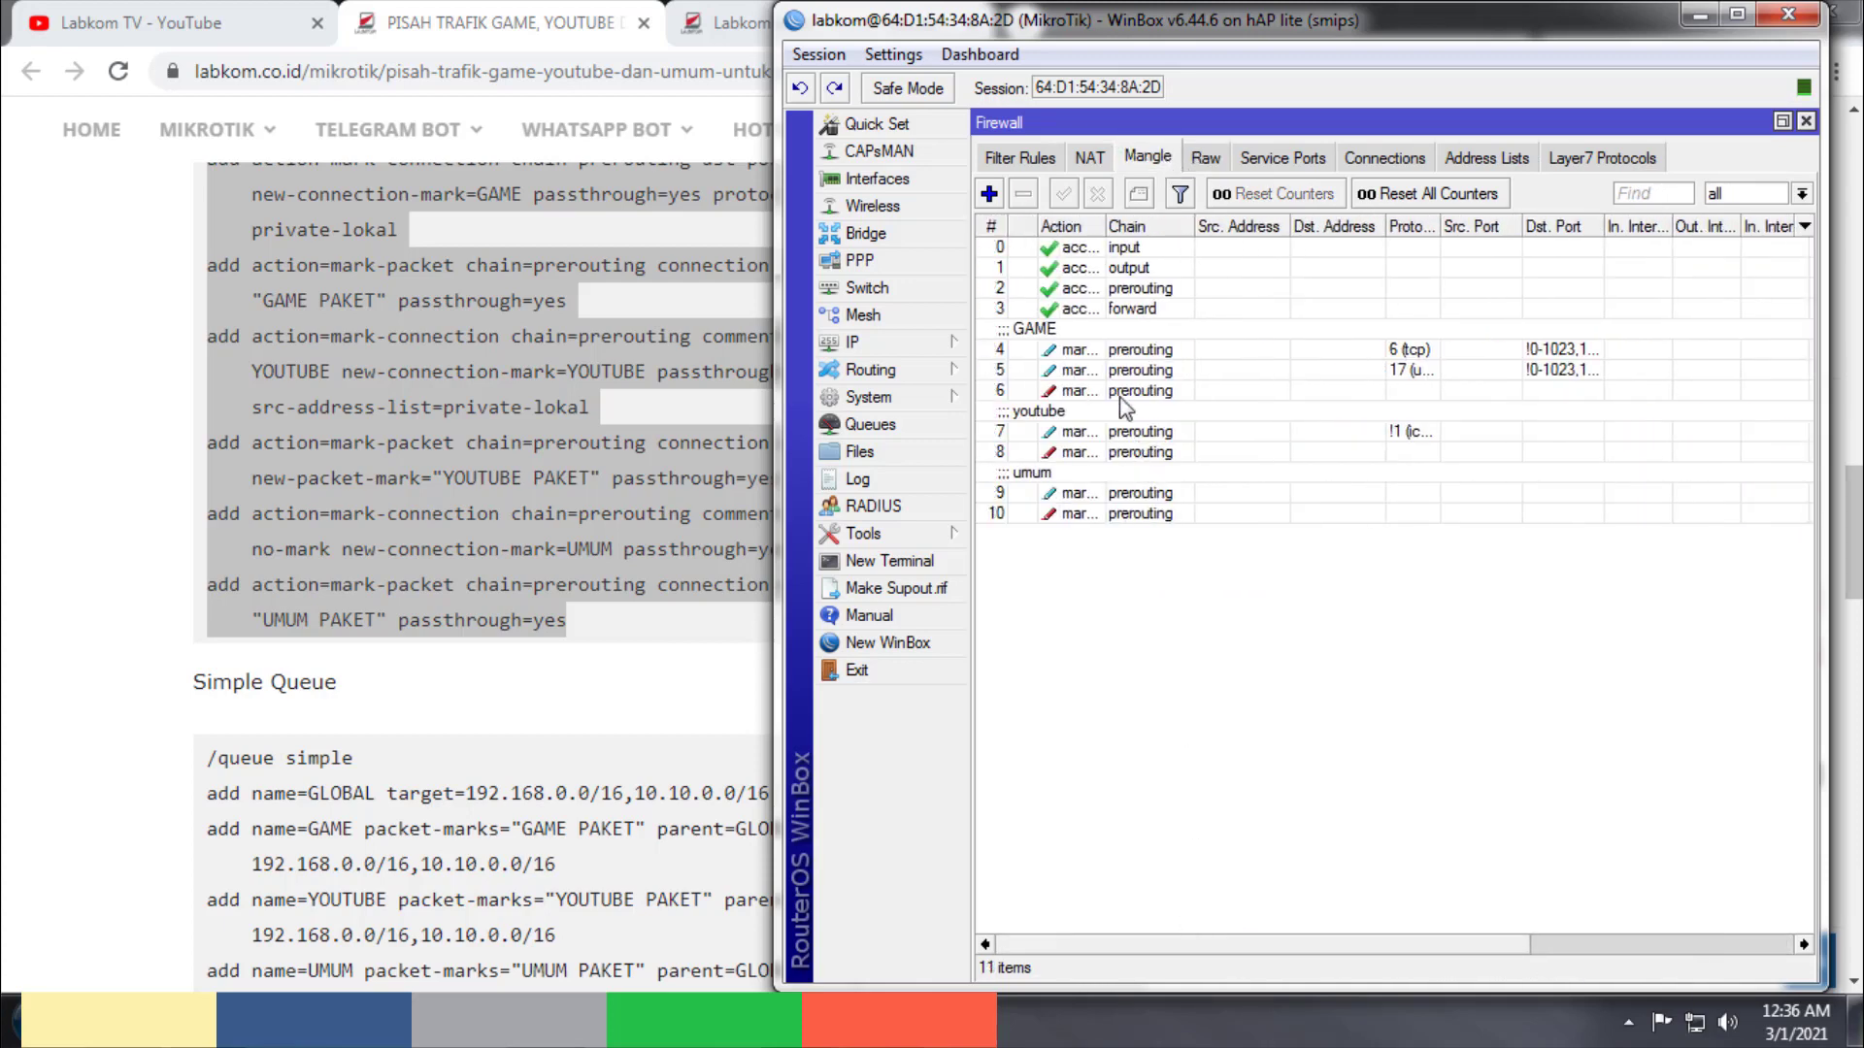
{"action": "left_click", "coordinate": [1086, 325]}
{"action": "mouse_move", "coordinate": [1091, 395]}
{"action": "left_mouse_down"}
{"action": "mouse_move", "coordinate": [1081, 434]}
{"action": "mouse_move", "coordinate": [1065, 374]}
{"action": "left_mouse_up"}
{"action": "left_click_drag", "start_coordinate": [1072, 439], "coordinate": [1078, 485]}
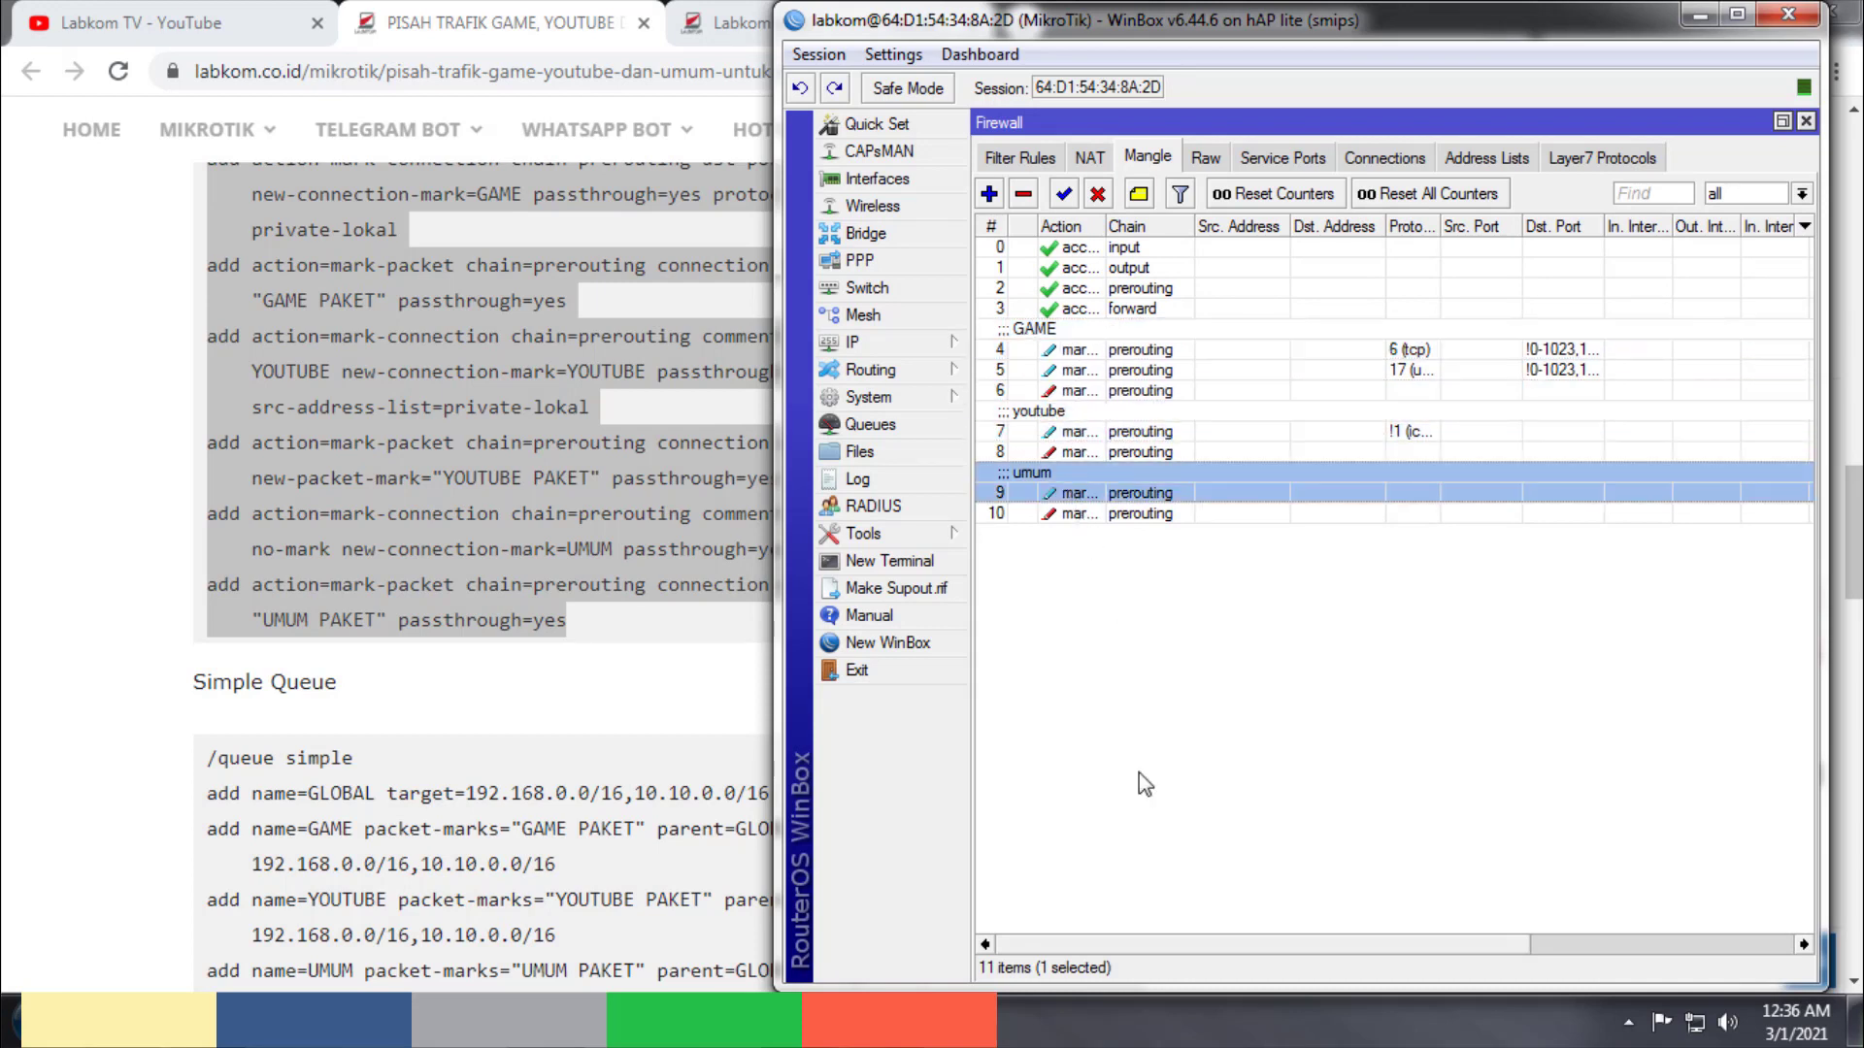
{"action": "left_click_drag", "start_coordinate": [1426, 945], "coordinate": [1690, 951]}
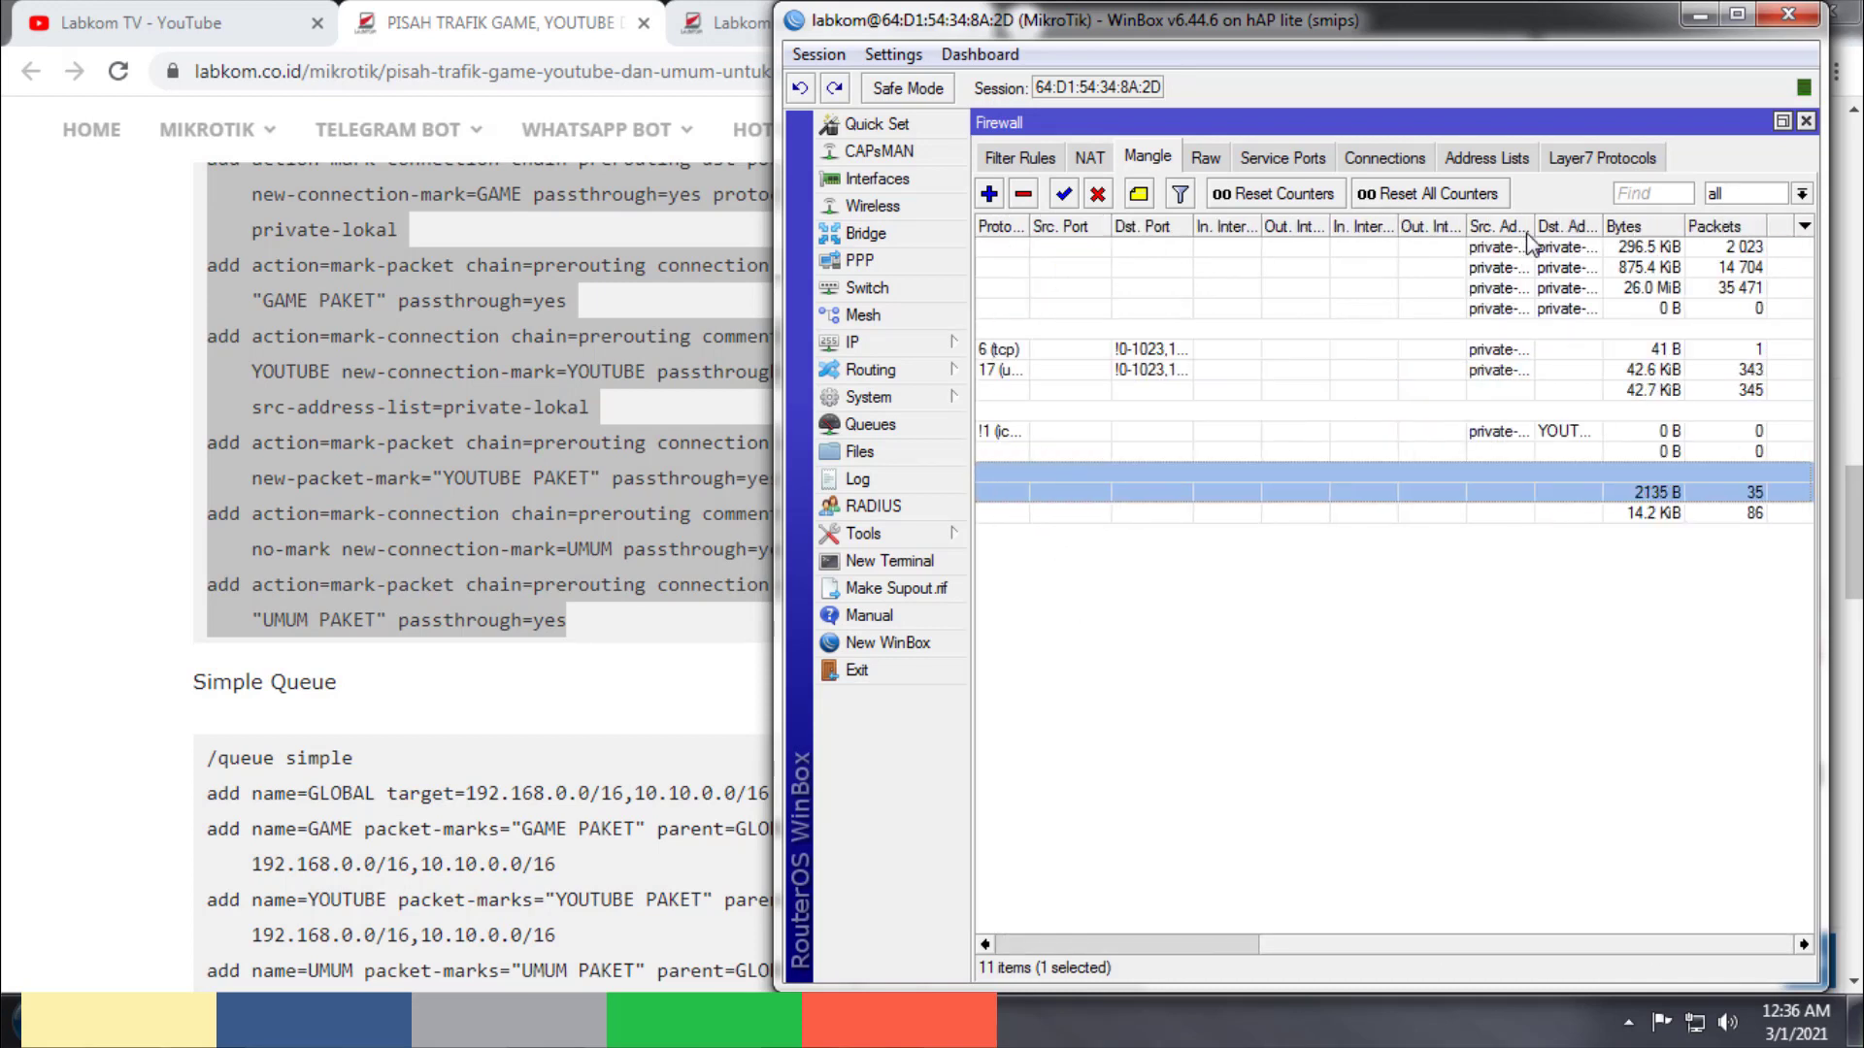
{"action": "left_click_drag", "start_coordinate": [1531, 236], "coordinate": [1574, 236]}
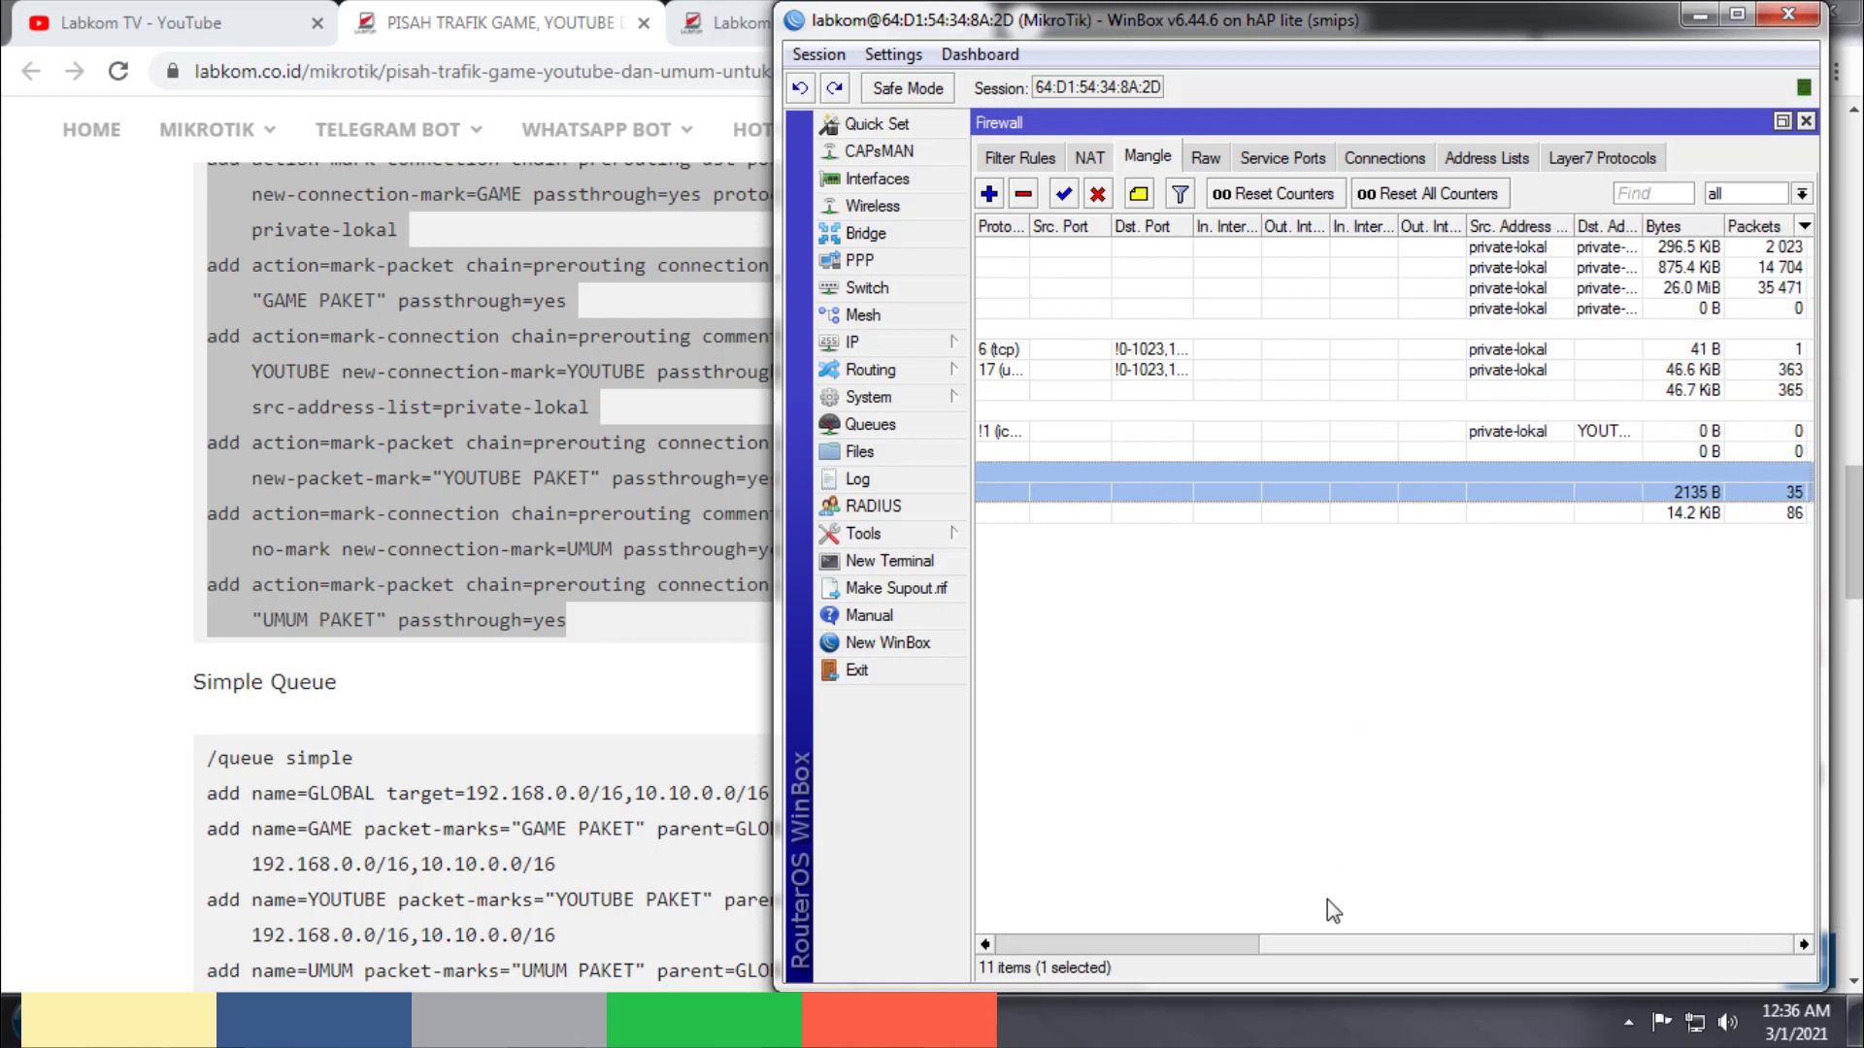
{"action": "left_click_drag", "start_coordinate": [1320, 947], "coordinate": [1029, 945]}
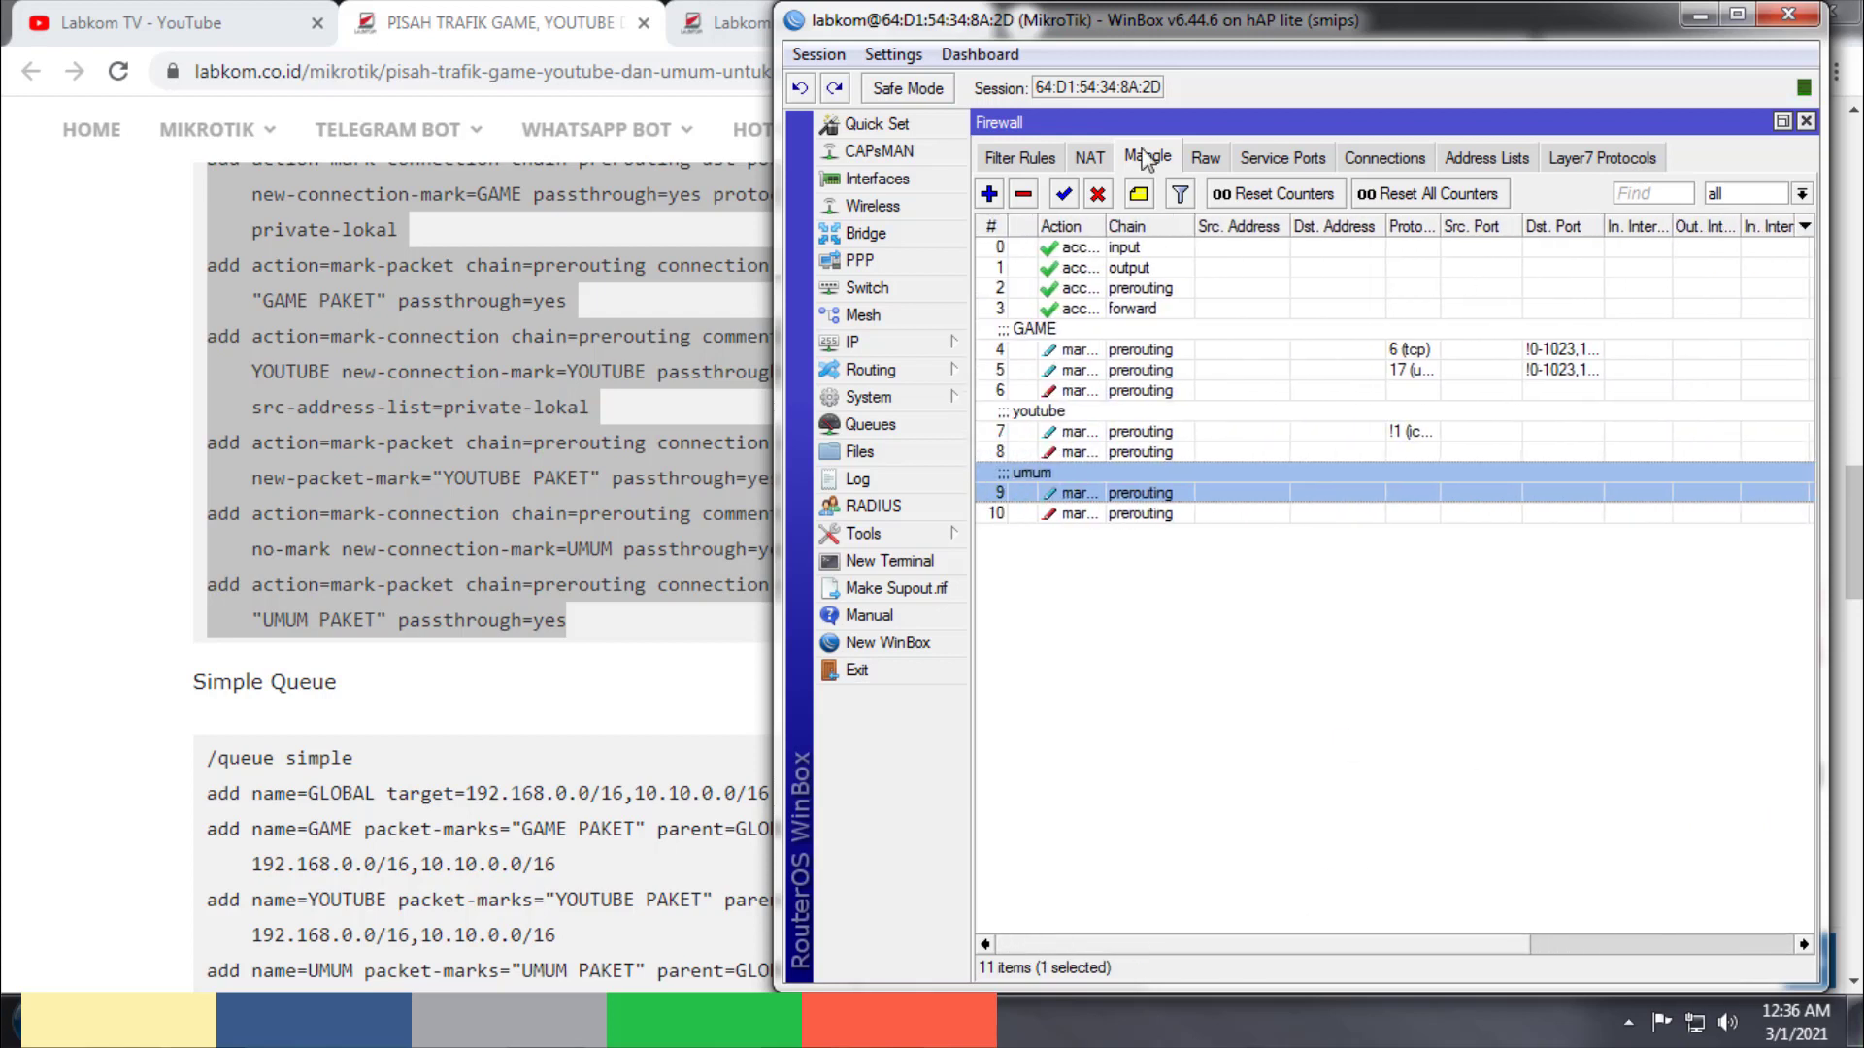
Step: Glance at the Raw rules, check the GAME, youtube and umum Mangle rules again, and close the Firewall window
{"action": "left_click", "coordinate": [1210, 159]}
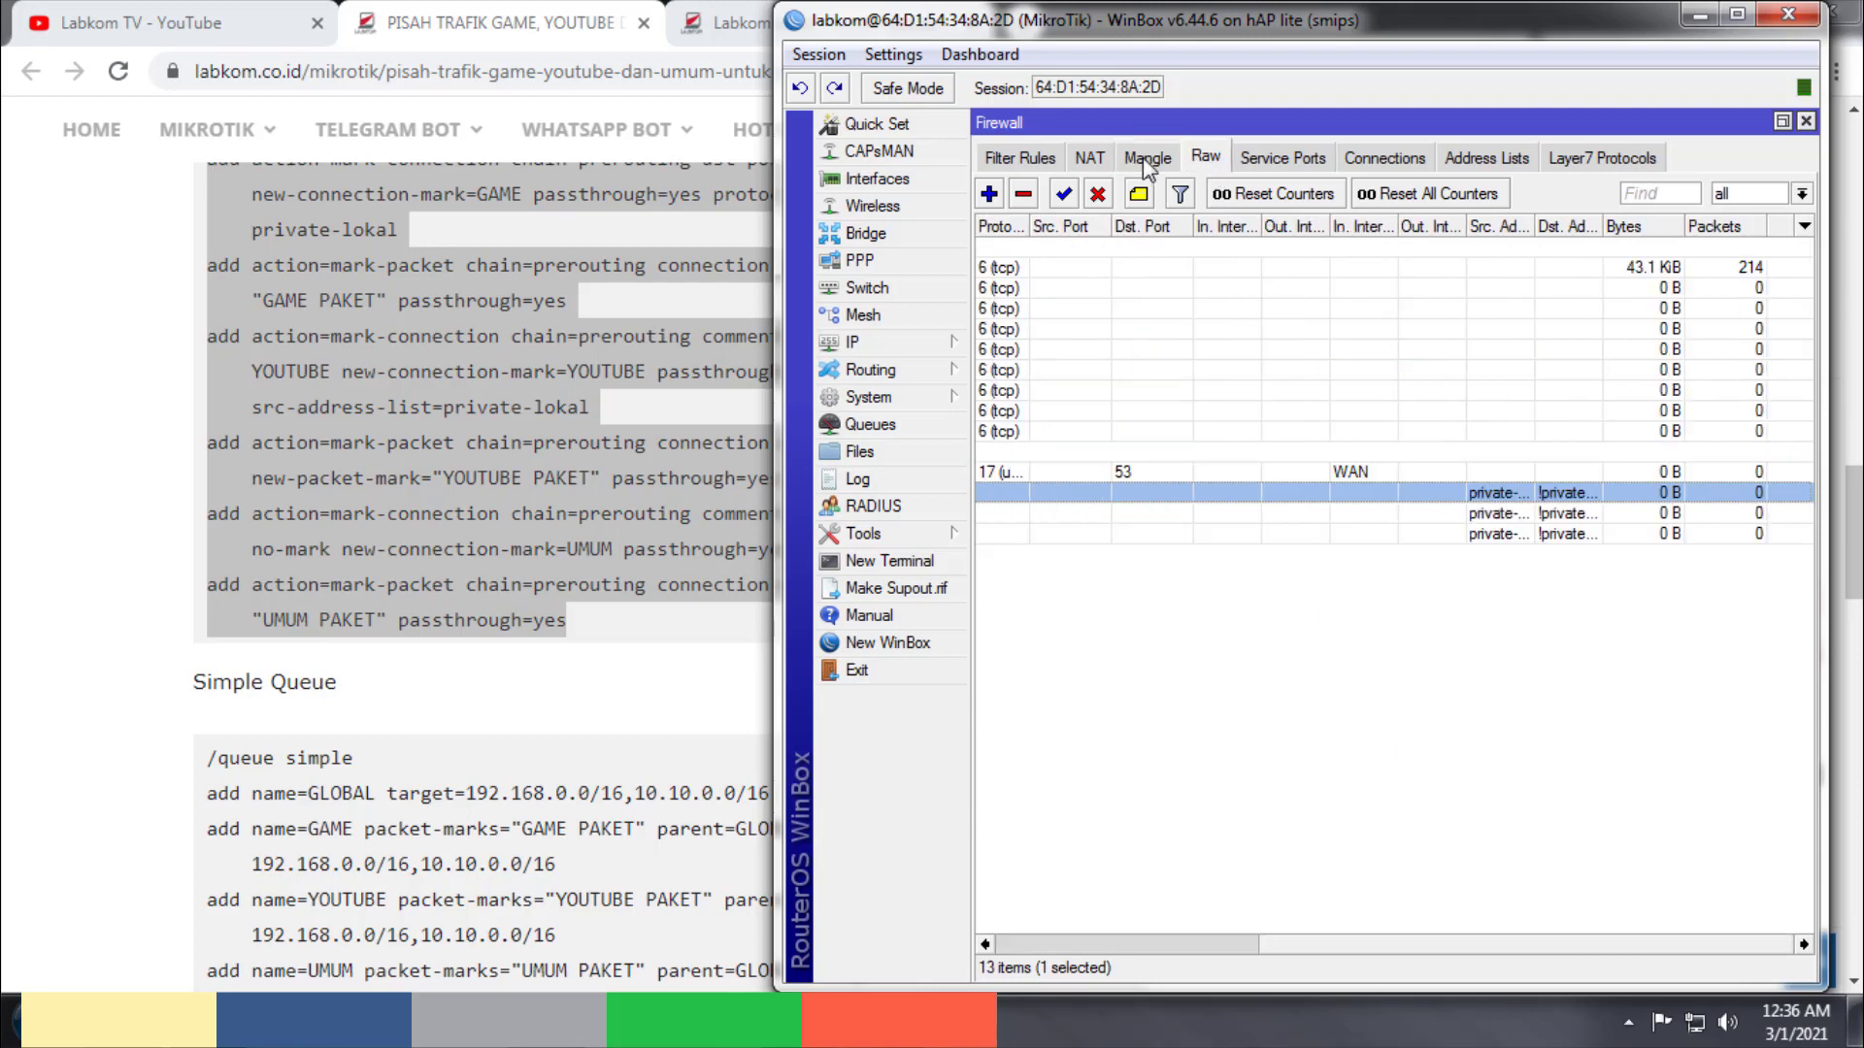
{"action": "left_click", "coordinate": [1147, 158]}
{"action": "left_click", "coordinate": [1137, 347]}
{"action": "left_click", "coordinate": [1106, 431]}
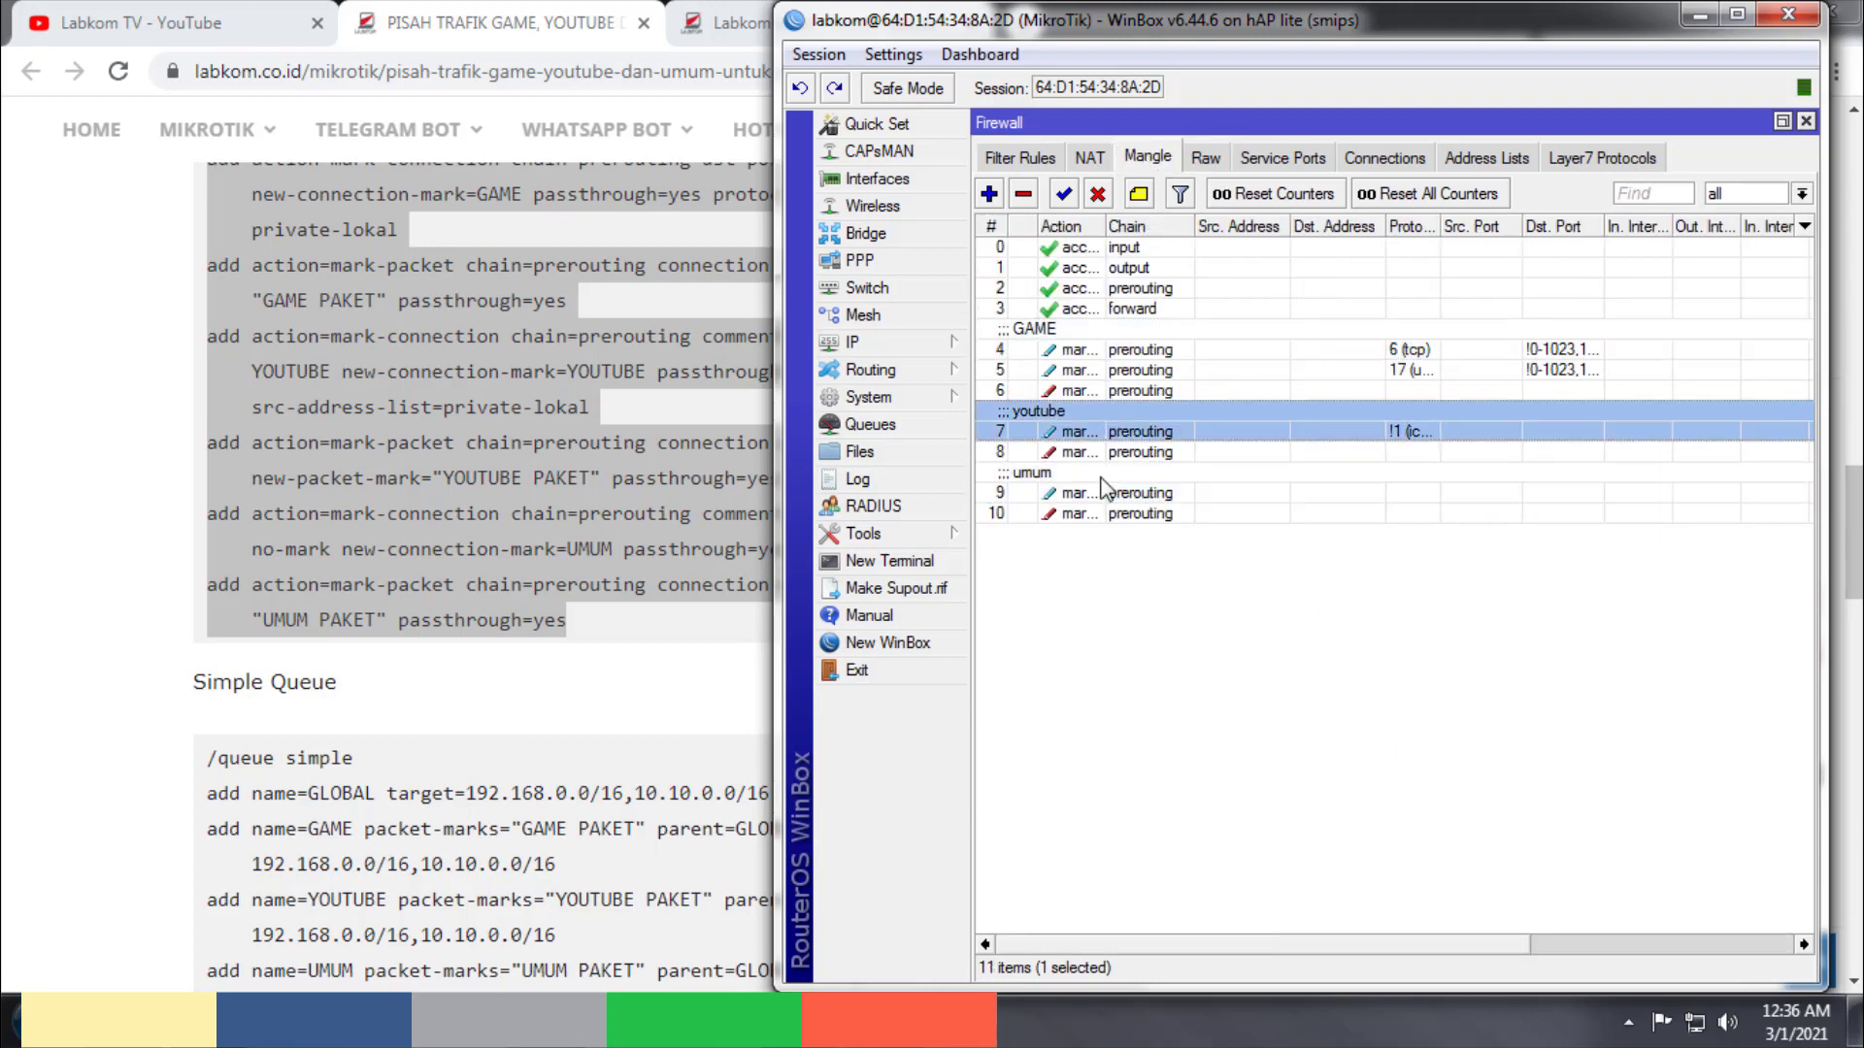
{"action": "left_click", "coordinate": [1095, 497]}
{"action": "left_click", "coordinate": [1103, 561]}
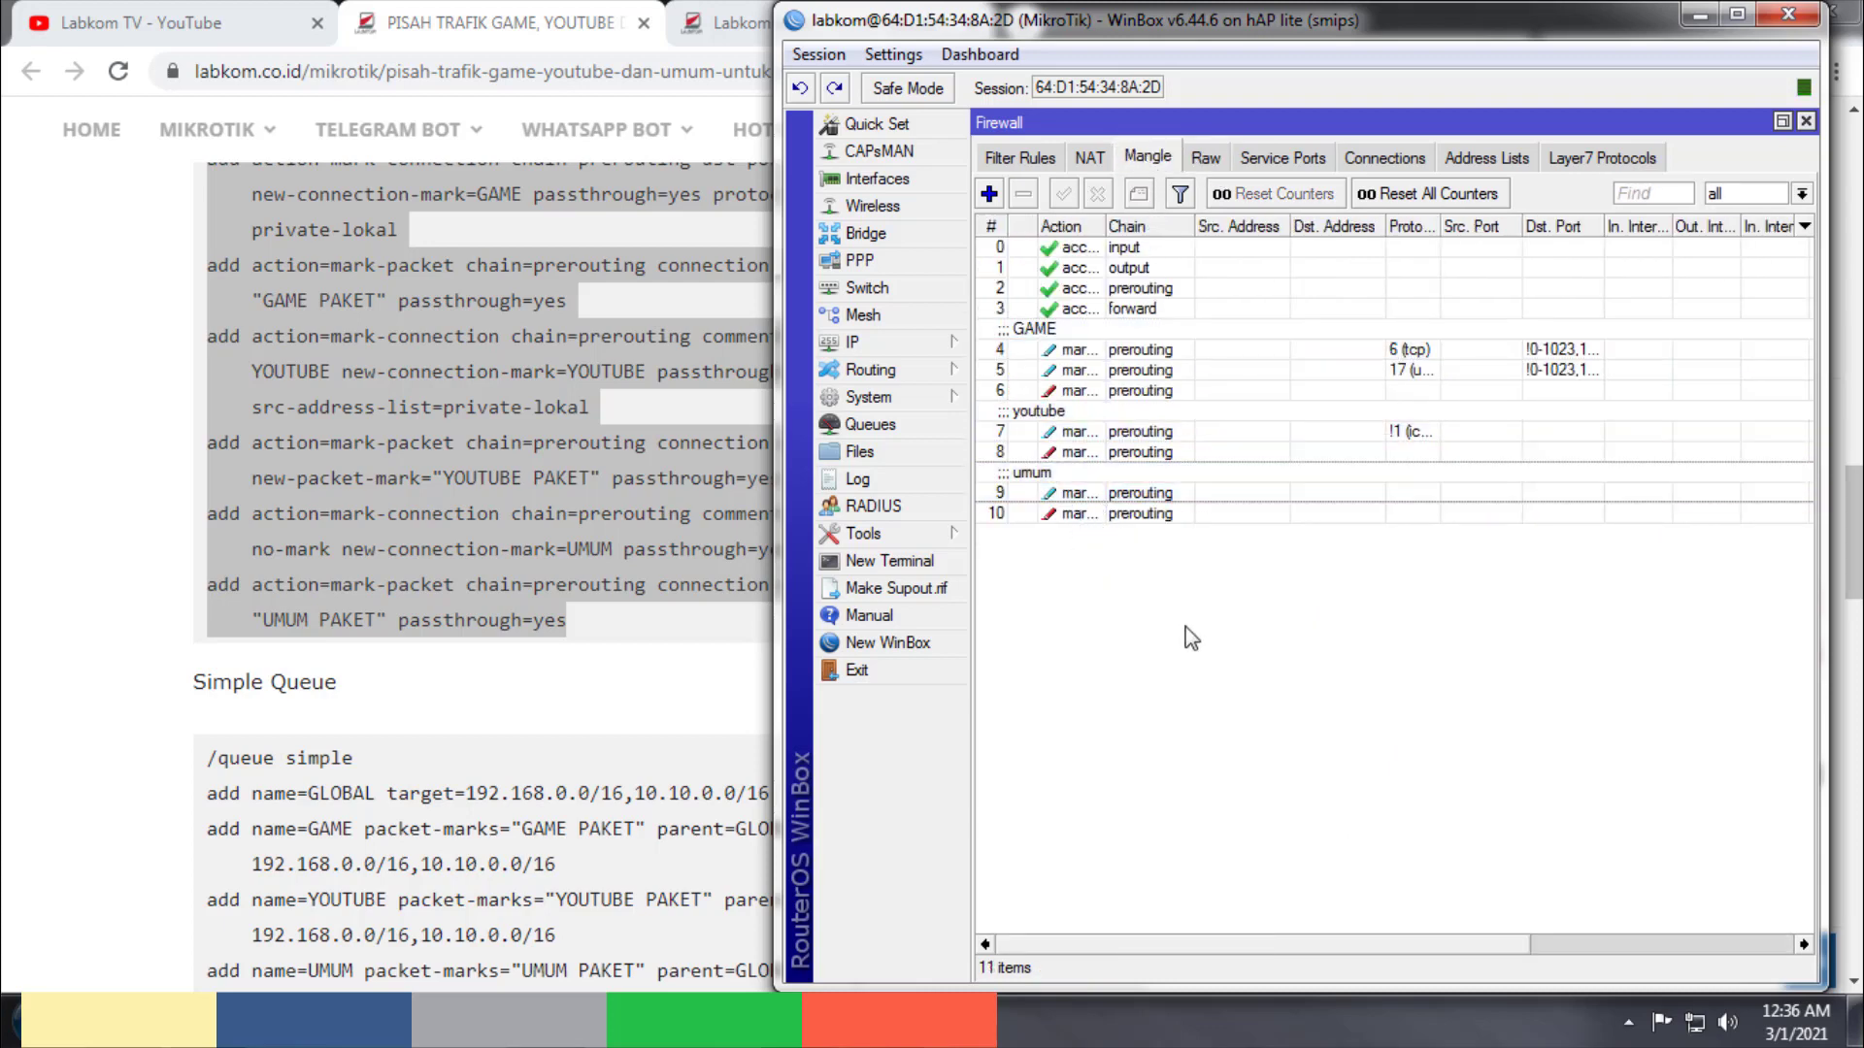
{"action": "key", "text": "Escape"}
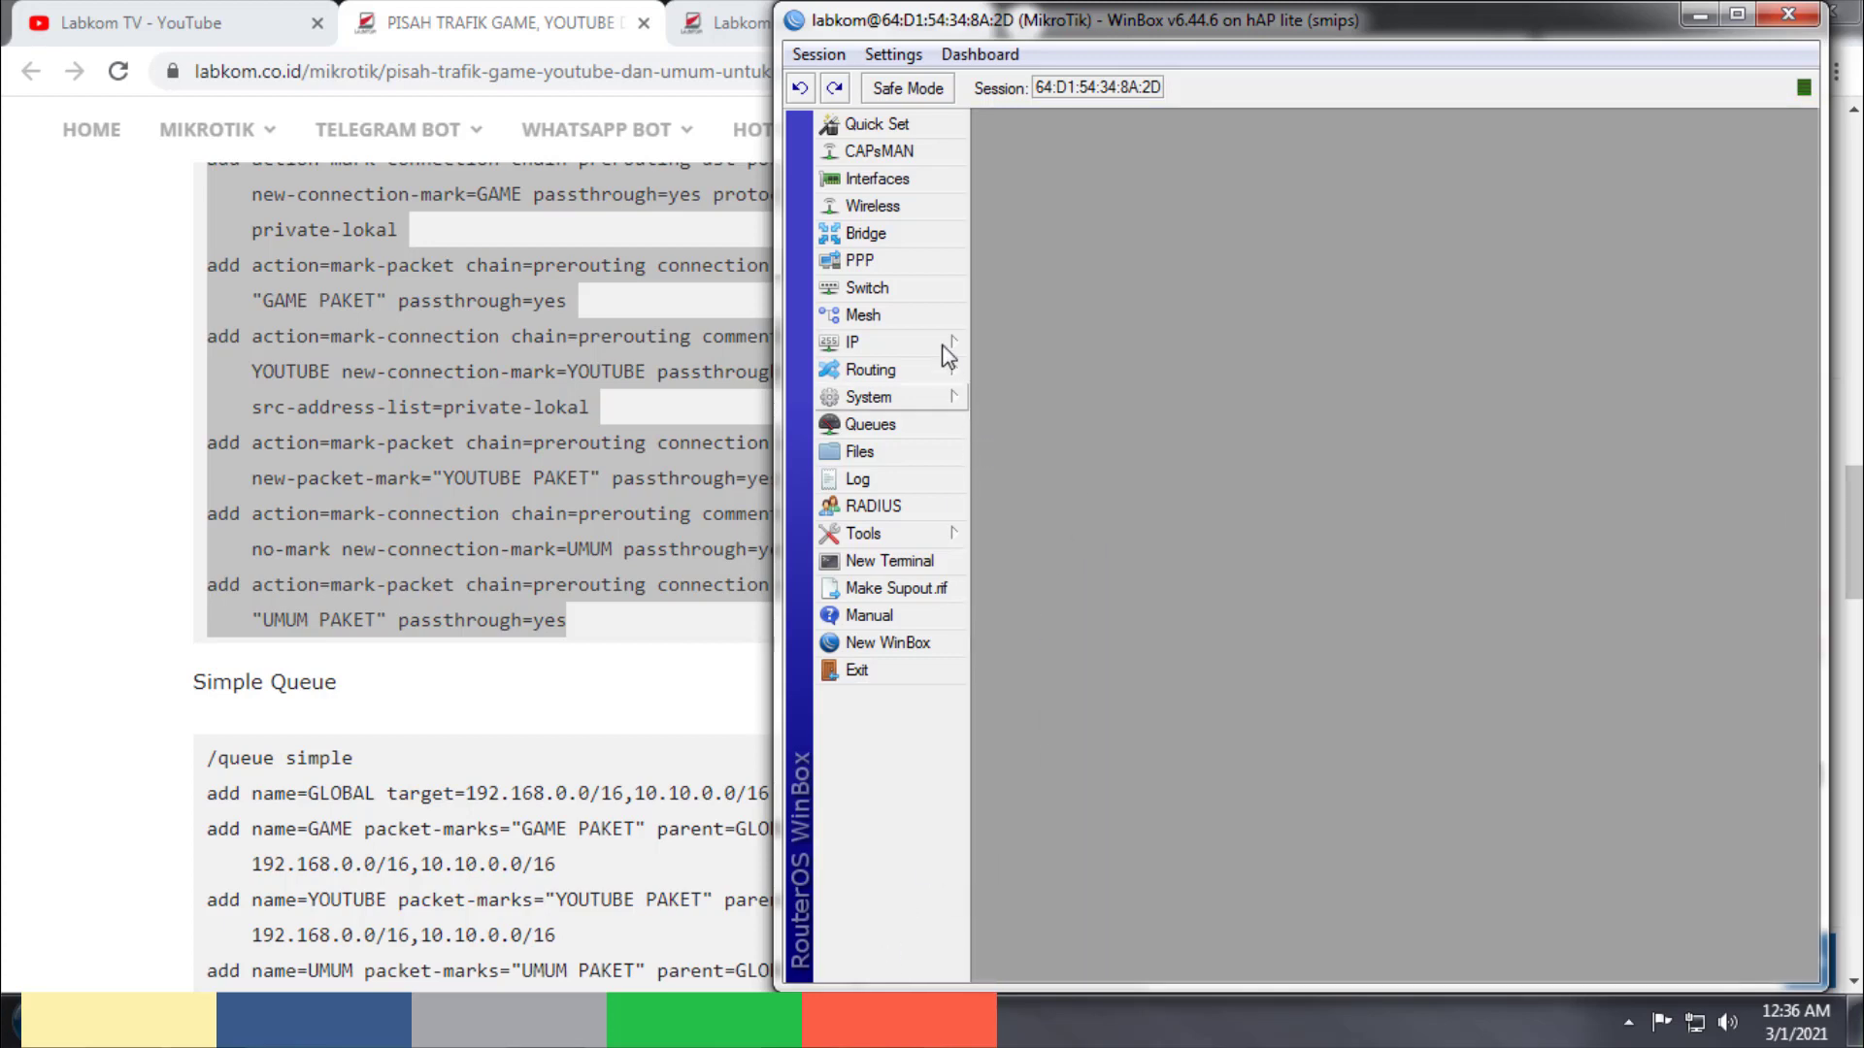
Step: Open the queue list and look through its interface queues and queue tree, ending on the simple queues
{"action": "left_click", "coordinate": [862, 425]}
{"action": "left_click", "coordinate": [1158, 163]}
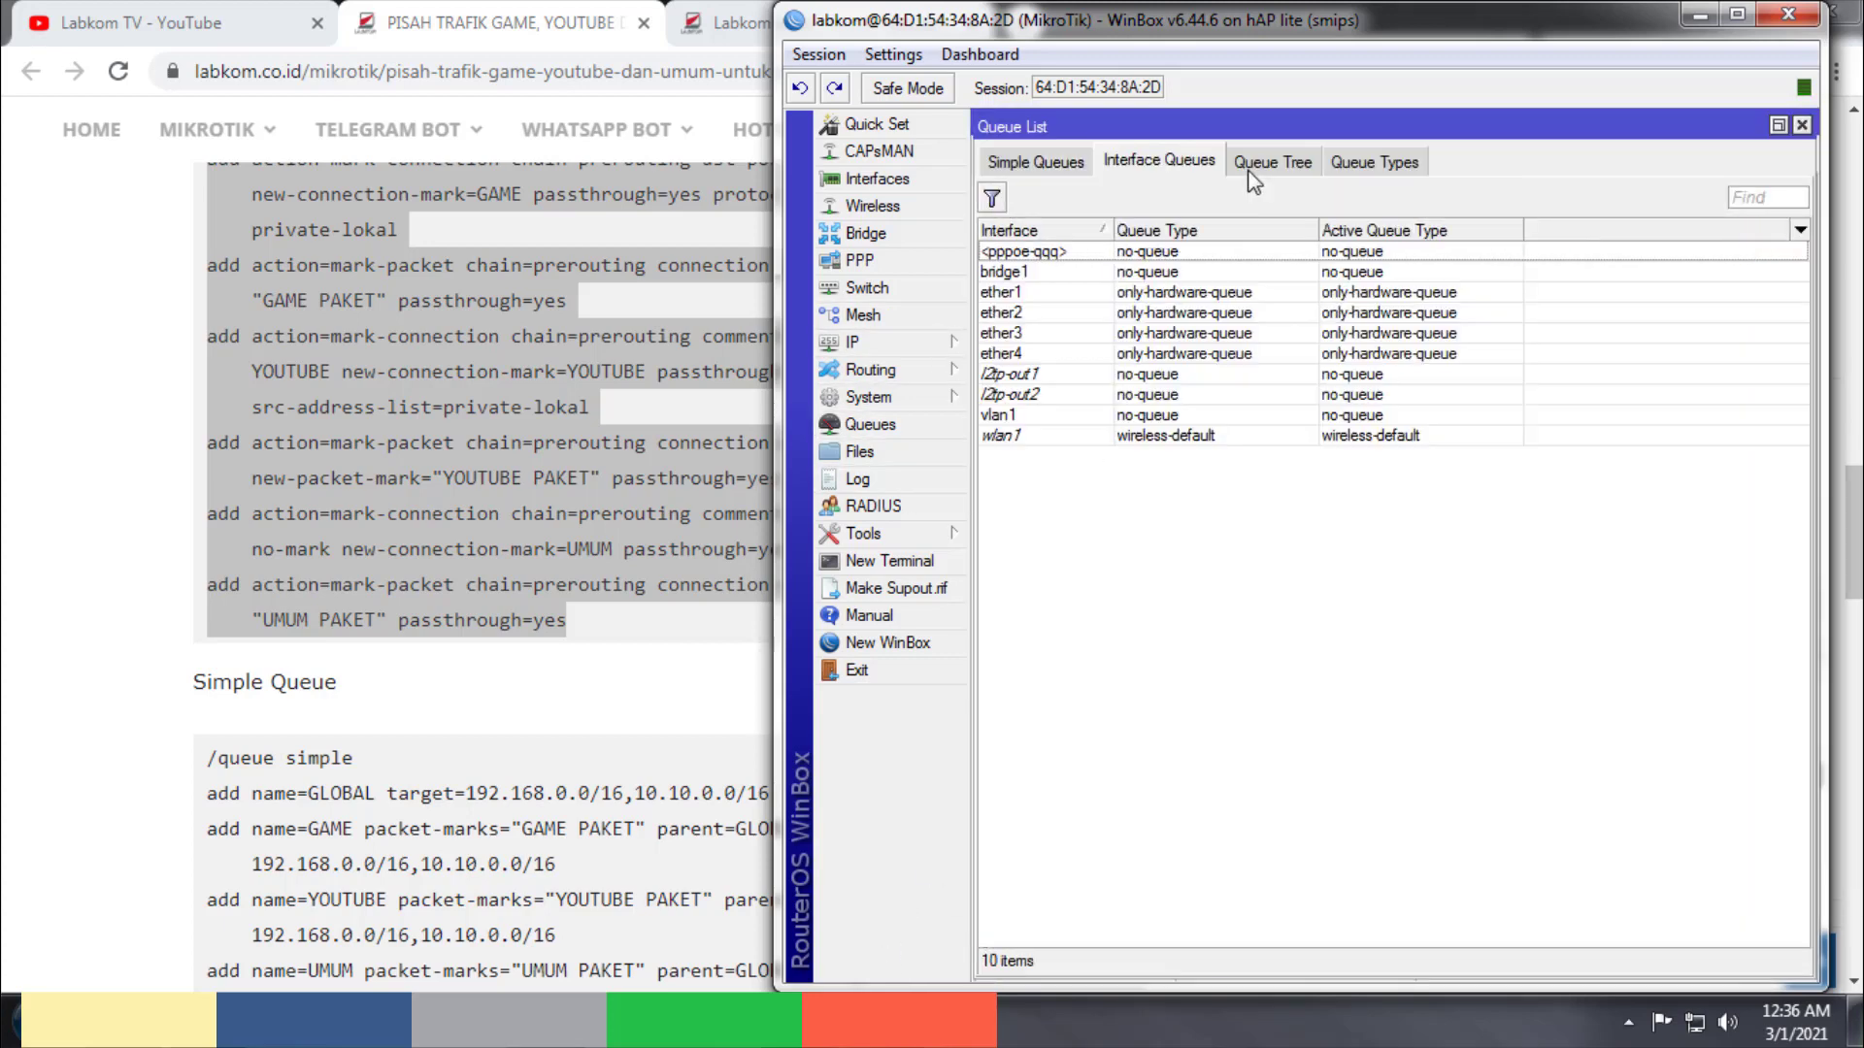
{"action": "left_click", "coordinate": [1301, 163]}
{"action": "left_click", "coordinate": [1058, 162]}
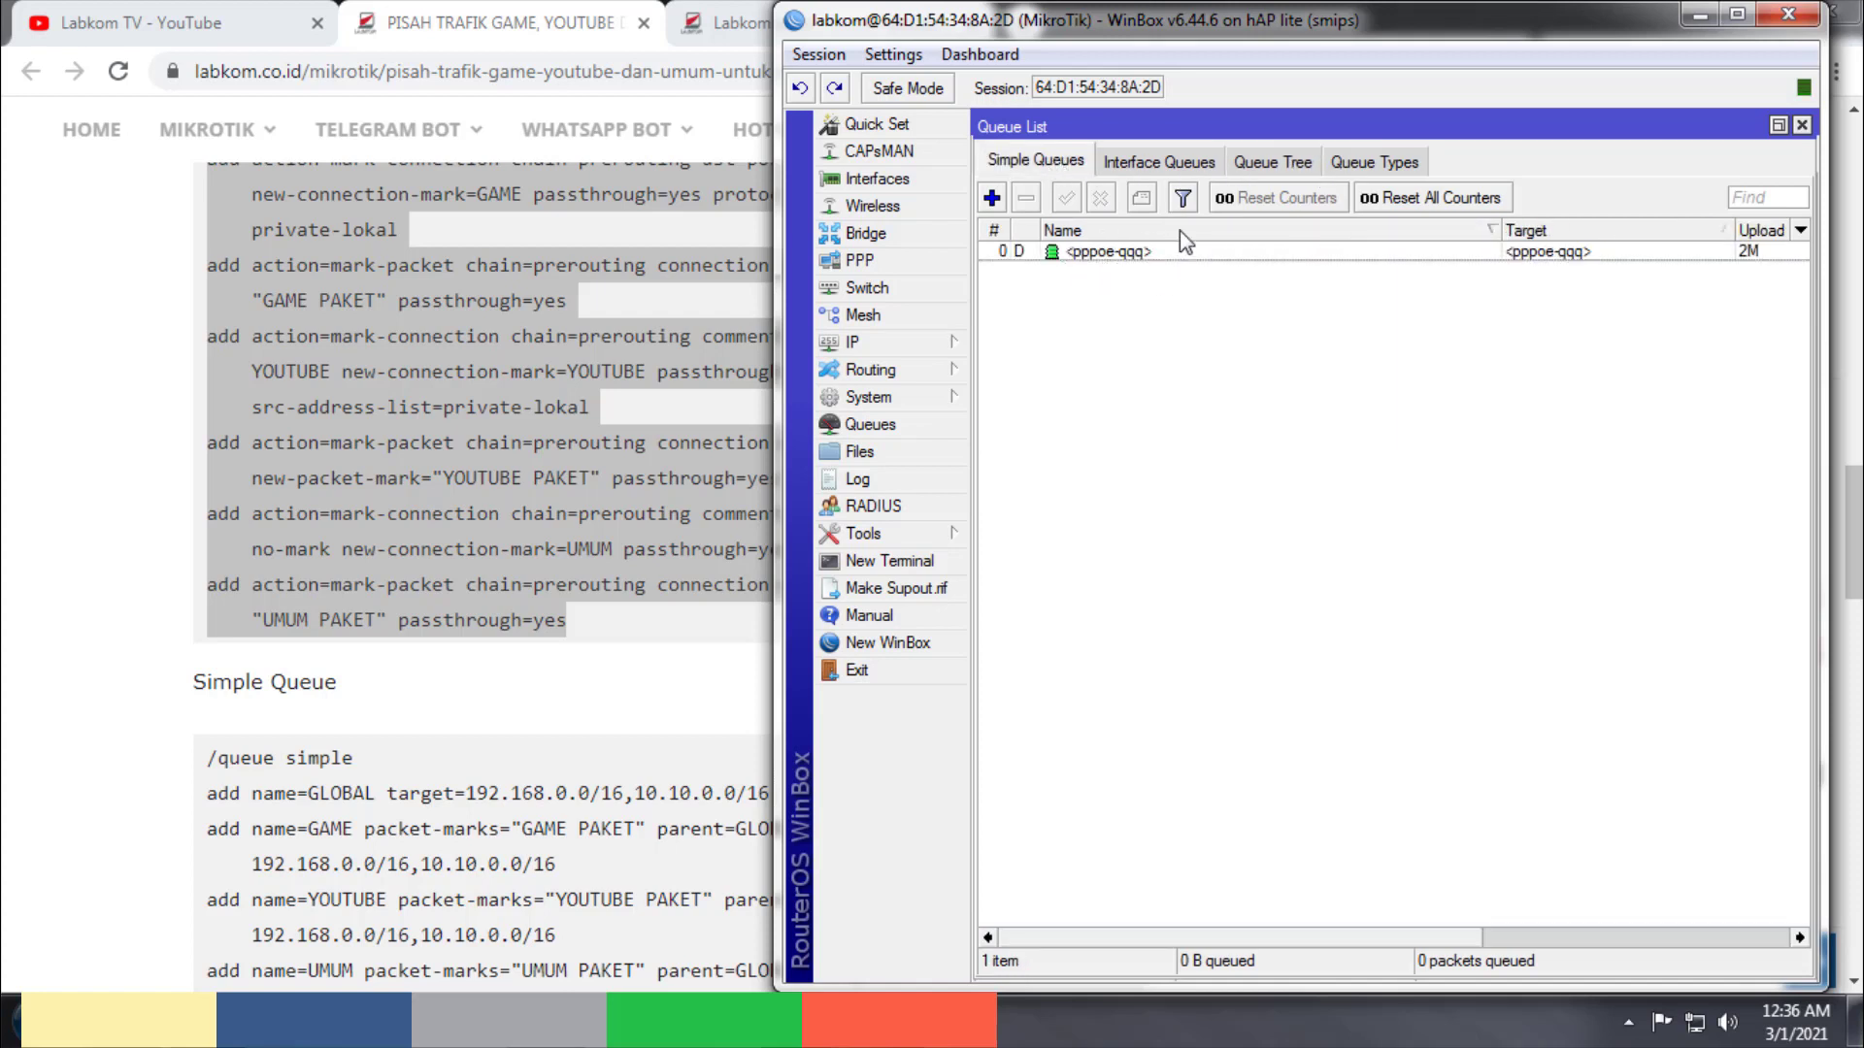
Step: Open the dynamic PPPoE simple queue and inspect its General, Statistics and Advanced settings, including packet marks and parent
{"action": "double_click", "coordinate": [1128, 253]}
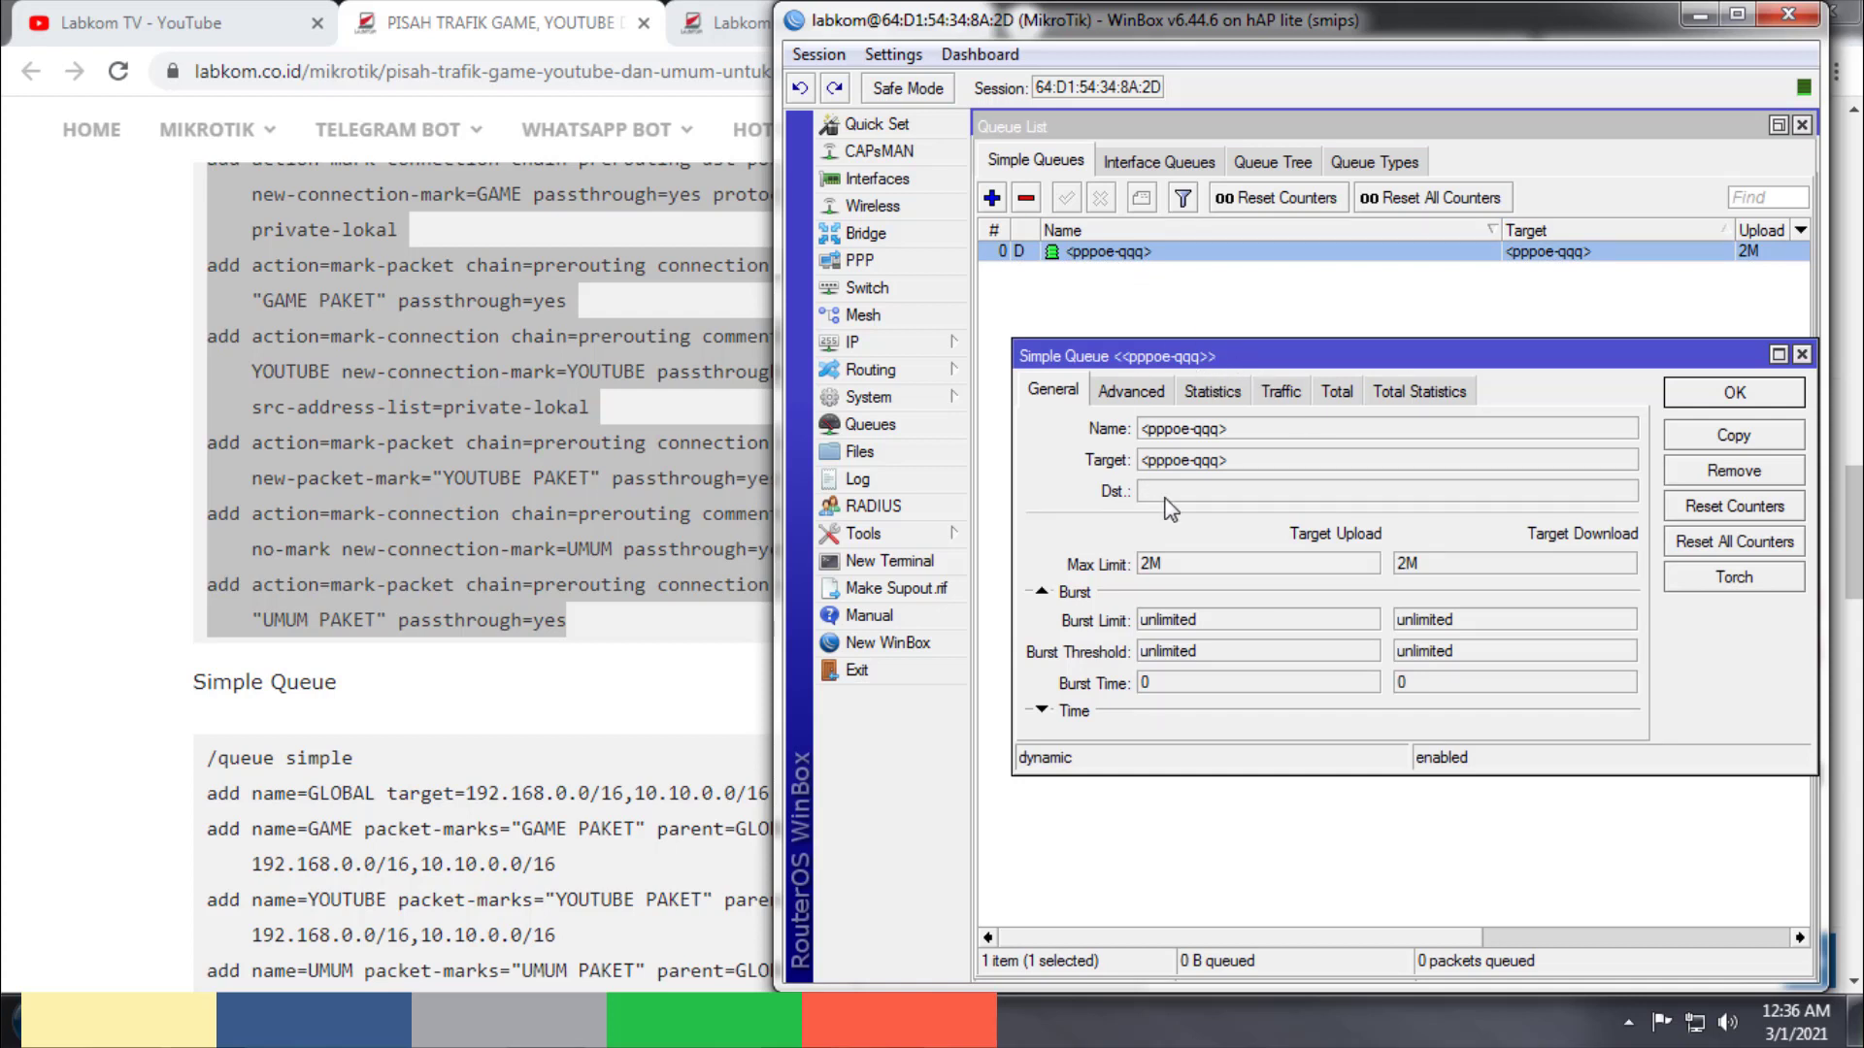
{"action": "left_click", "coordinate": [1126, 393]}
{"action": "left_click", "coordinate": [1212, 393]}
{"action": "left_click", "coordinate": [1053, 391]}
{"action": "left_click", "coordinate": [1136, 392]}
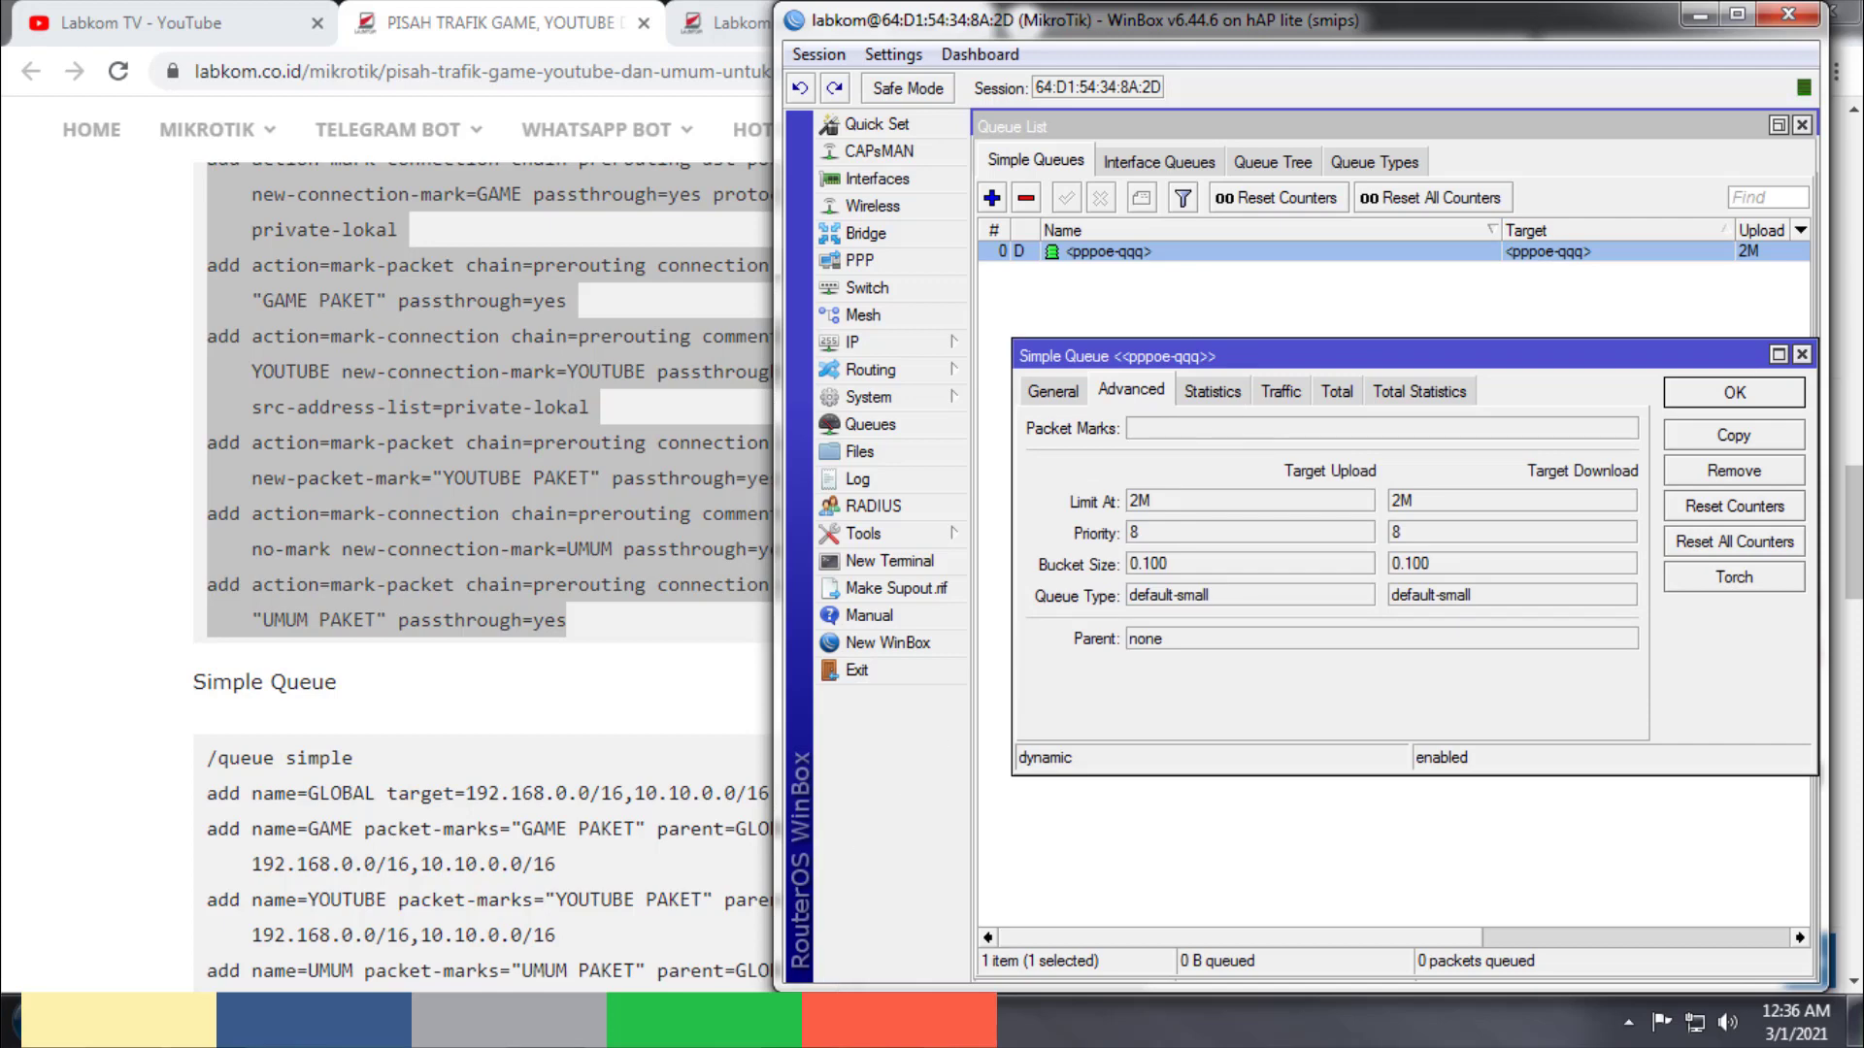
Step: Switch to the Notepad note of per-user limits and arrange it below the simple queue dialog so both can be read
{"action": "left_click", "coordinate": [1027, 897]}
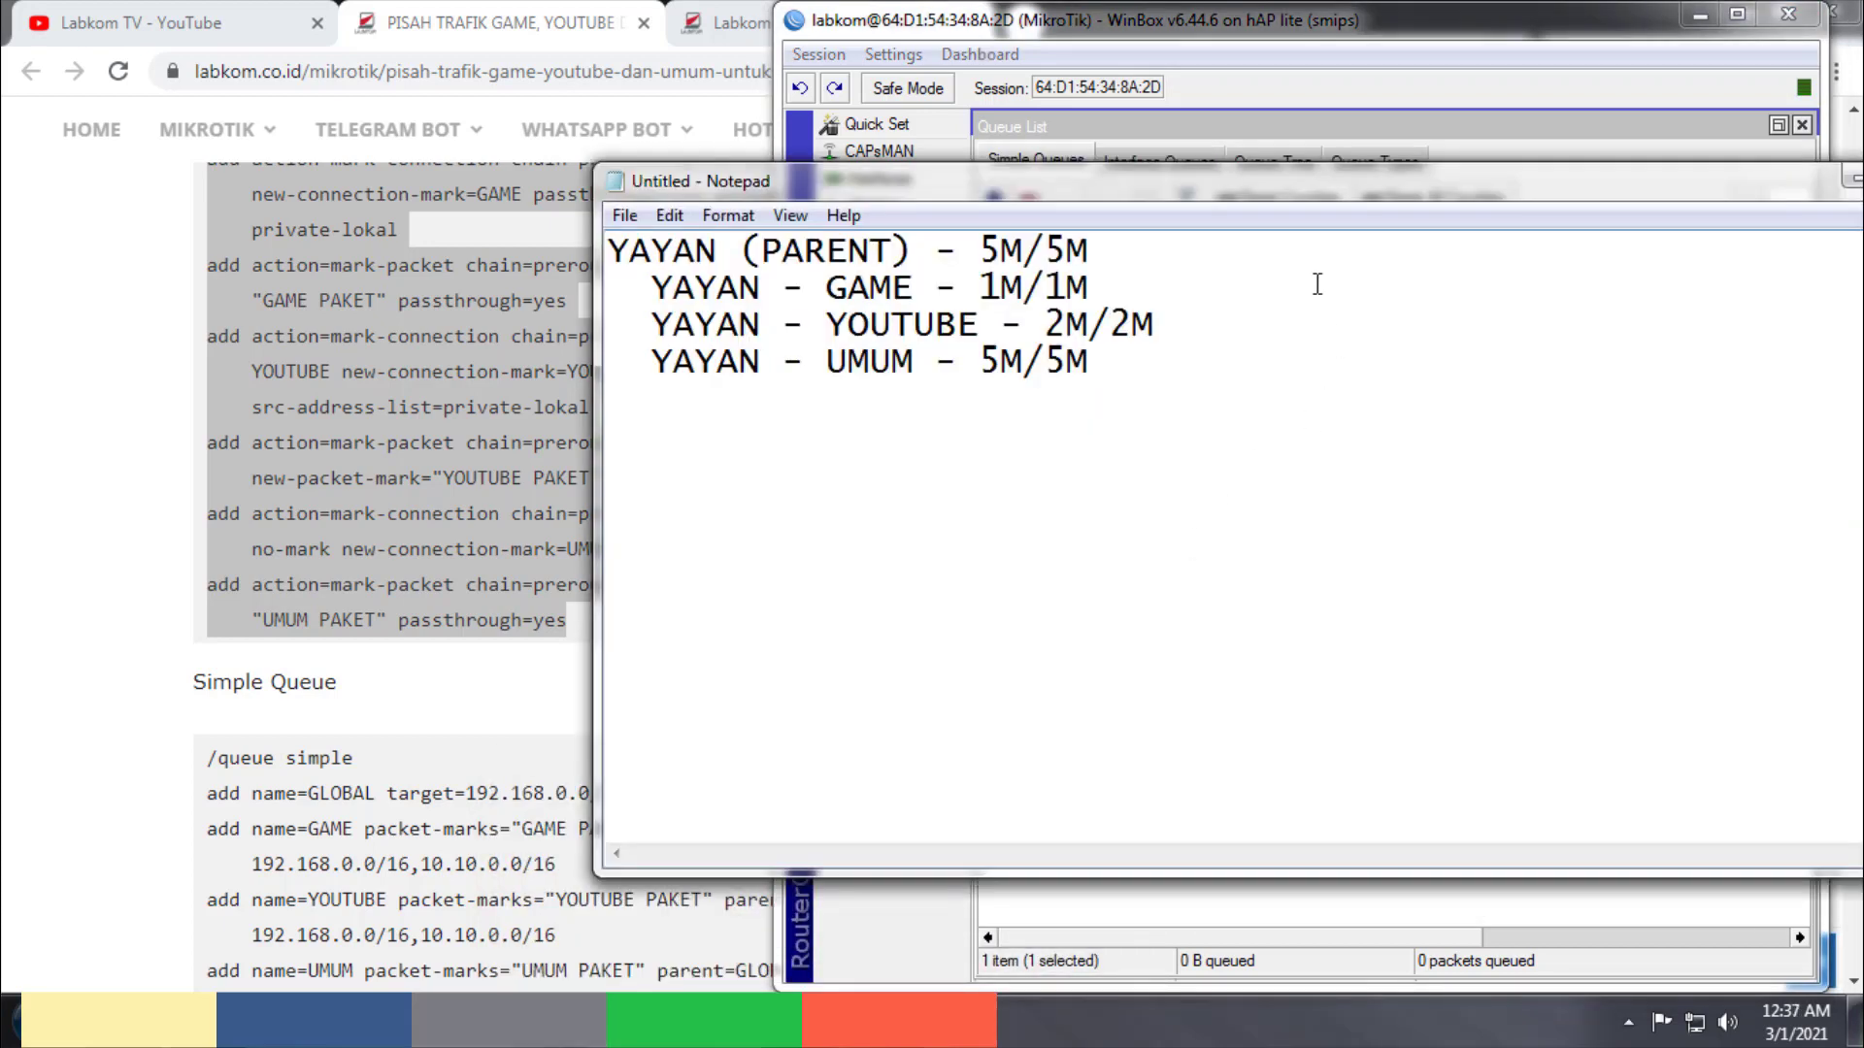
{"action": "left_click_drag", "start_coordinate": [1267, 191], "coordinate": [1512, 588]}
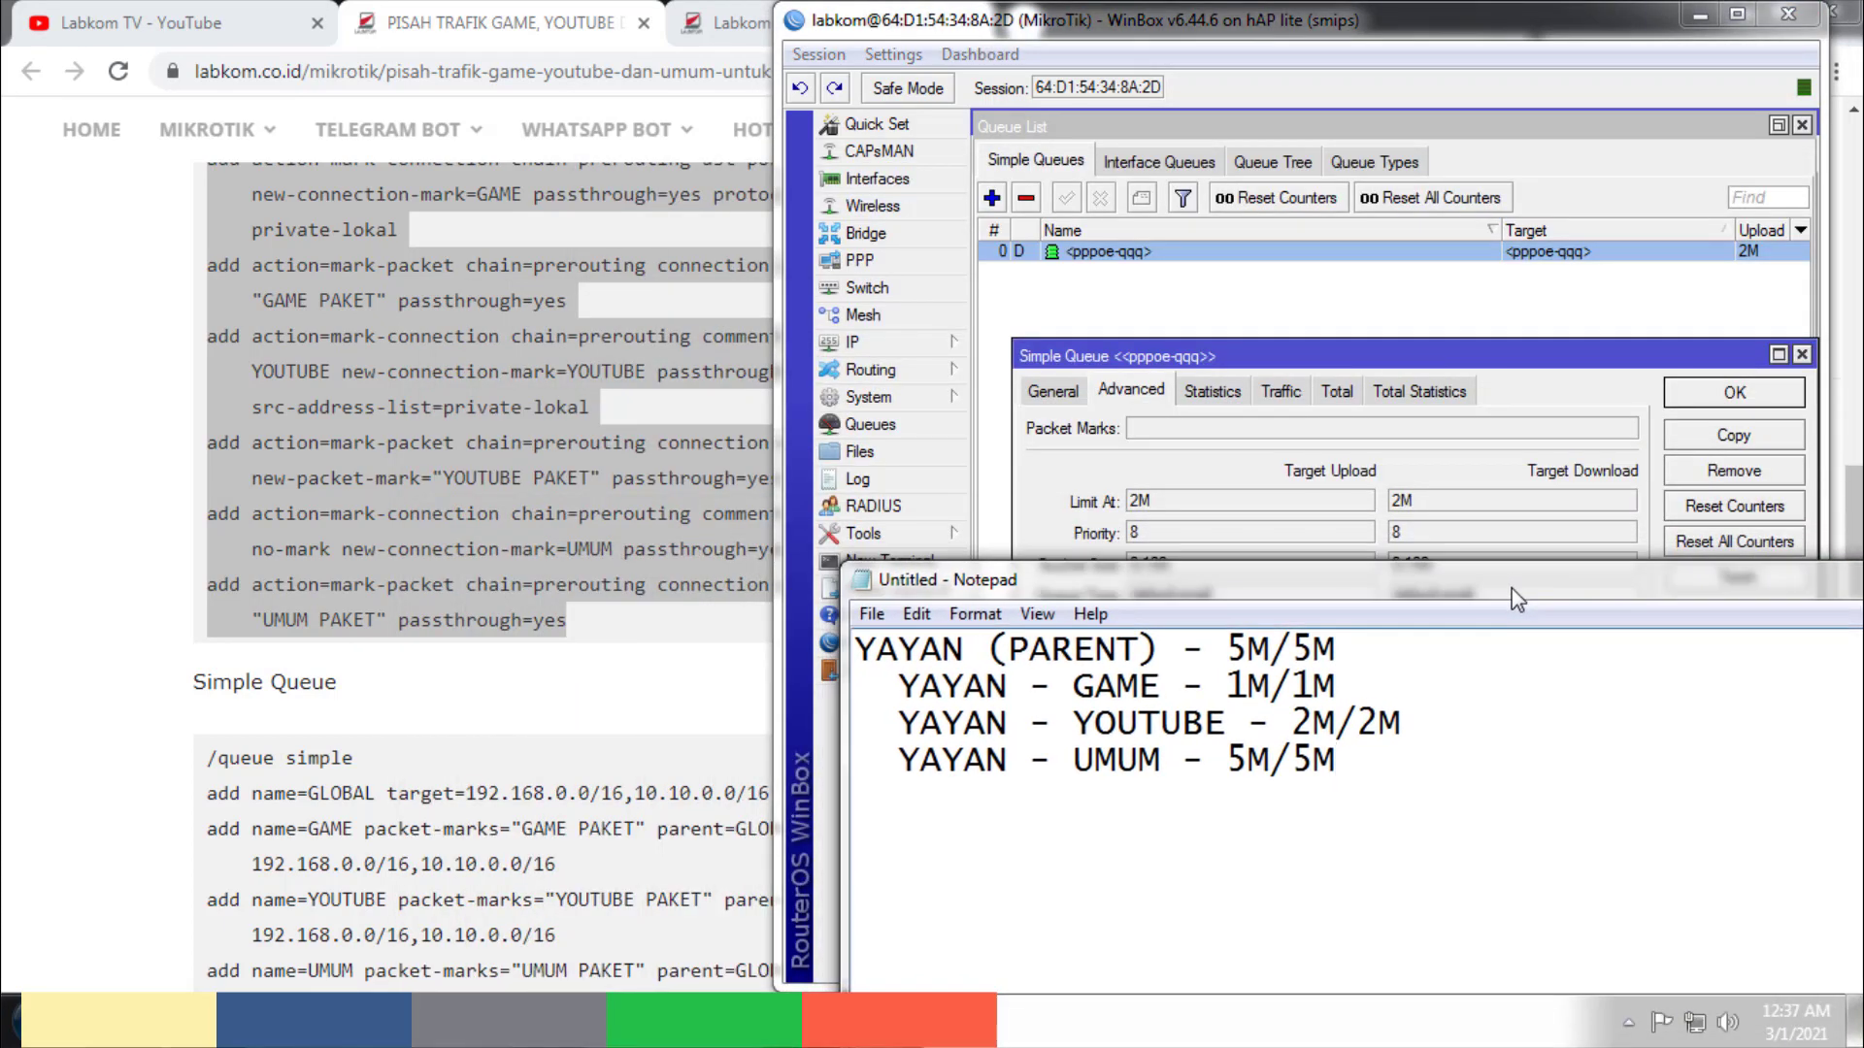
{"action": "left_click_drag", "start_coordinate": [1153, 355], "coordinate": [1115, 275]}
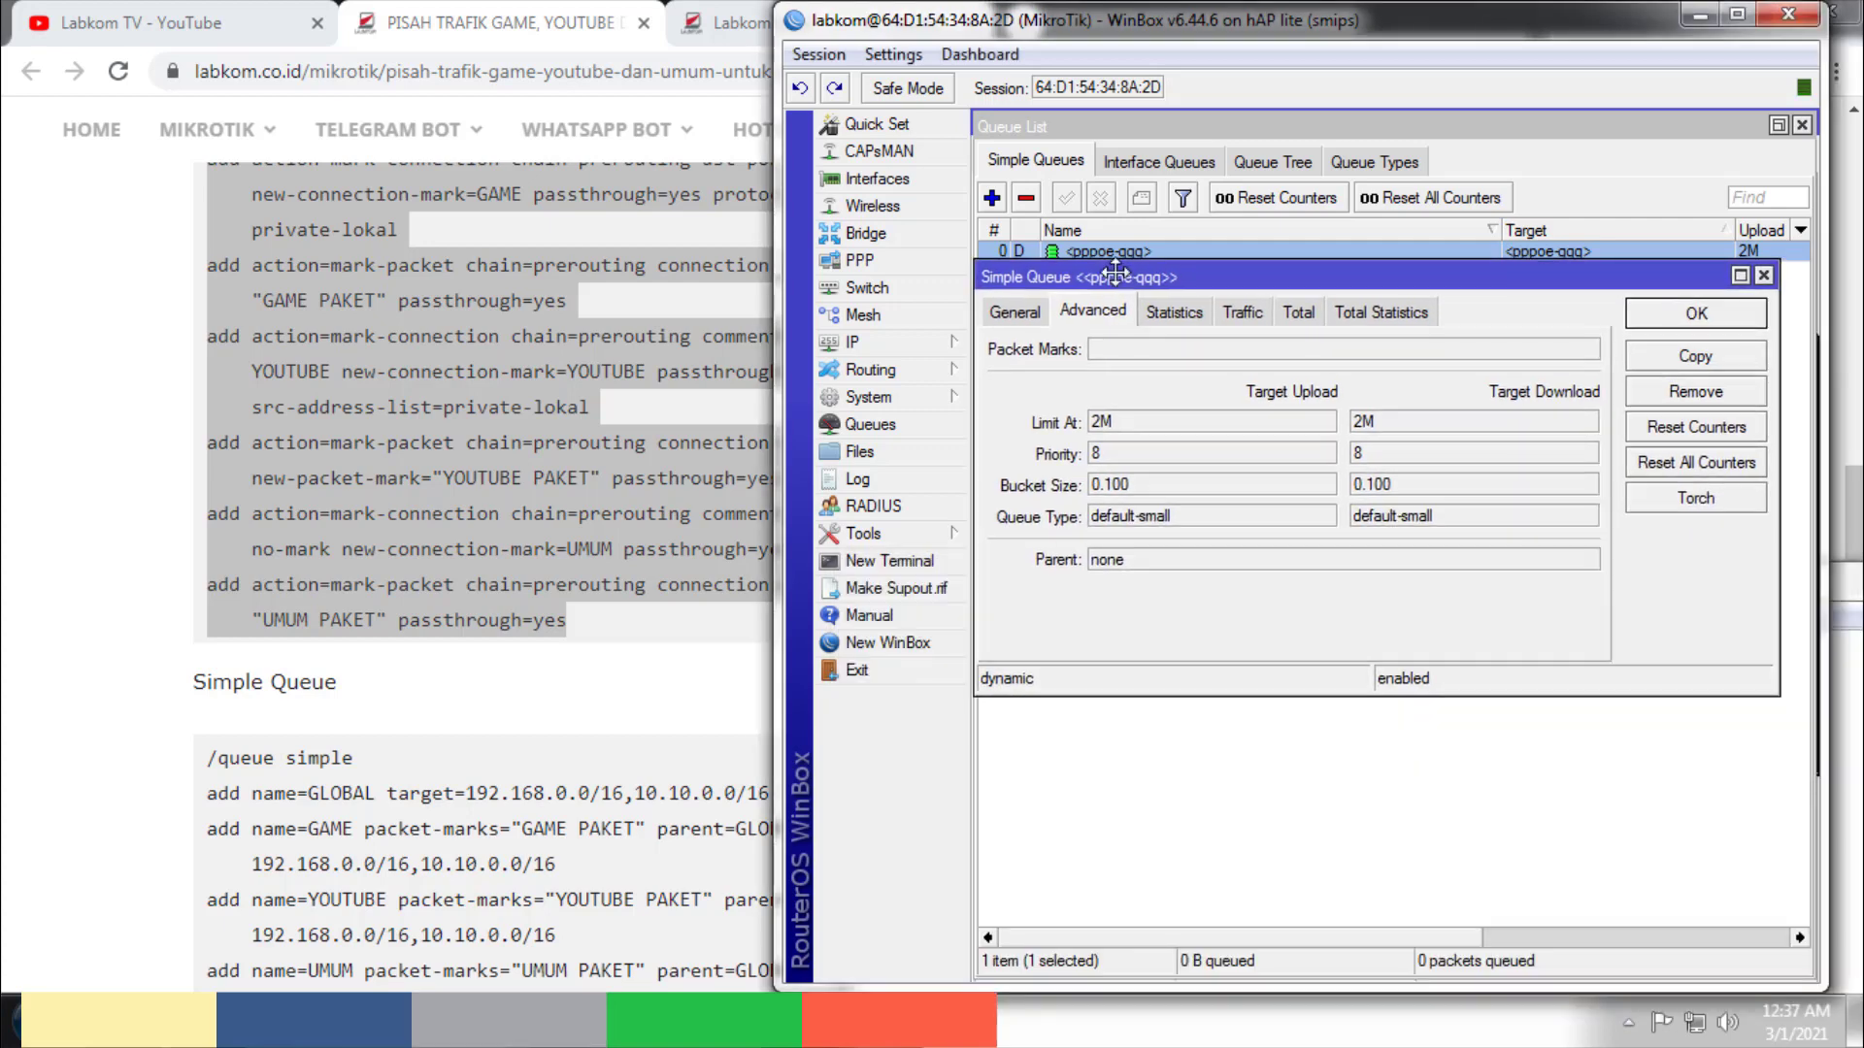
{"action": "left_click", "coordinate": [976, 854]}
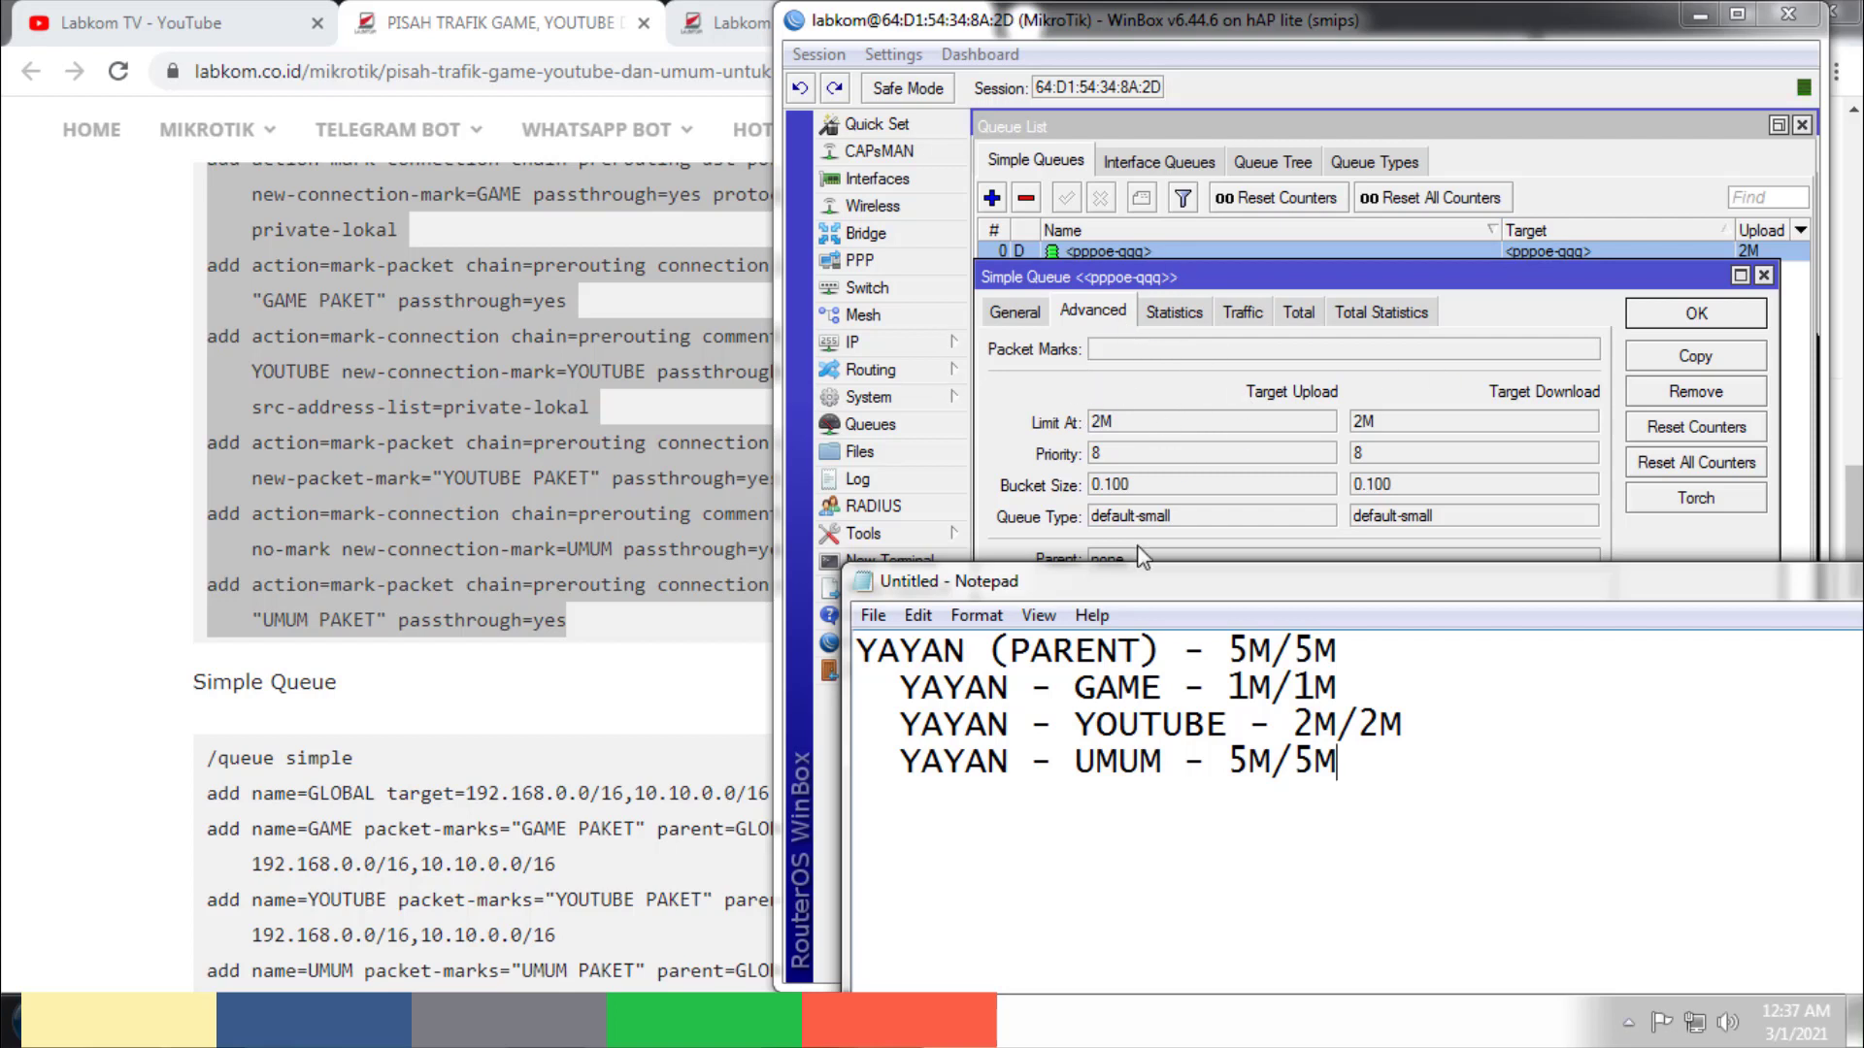
{"action": "left_click_drag", "start_coordinate": [1118, 593], "coordinate": [1087, 588]}
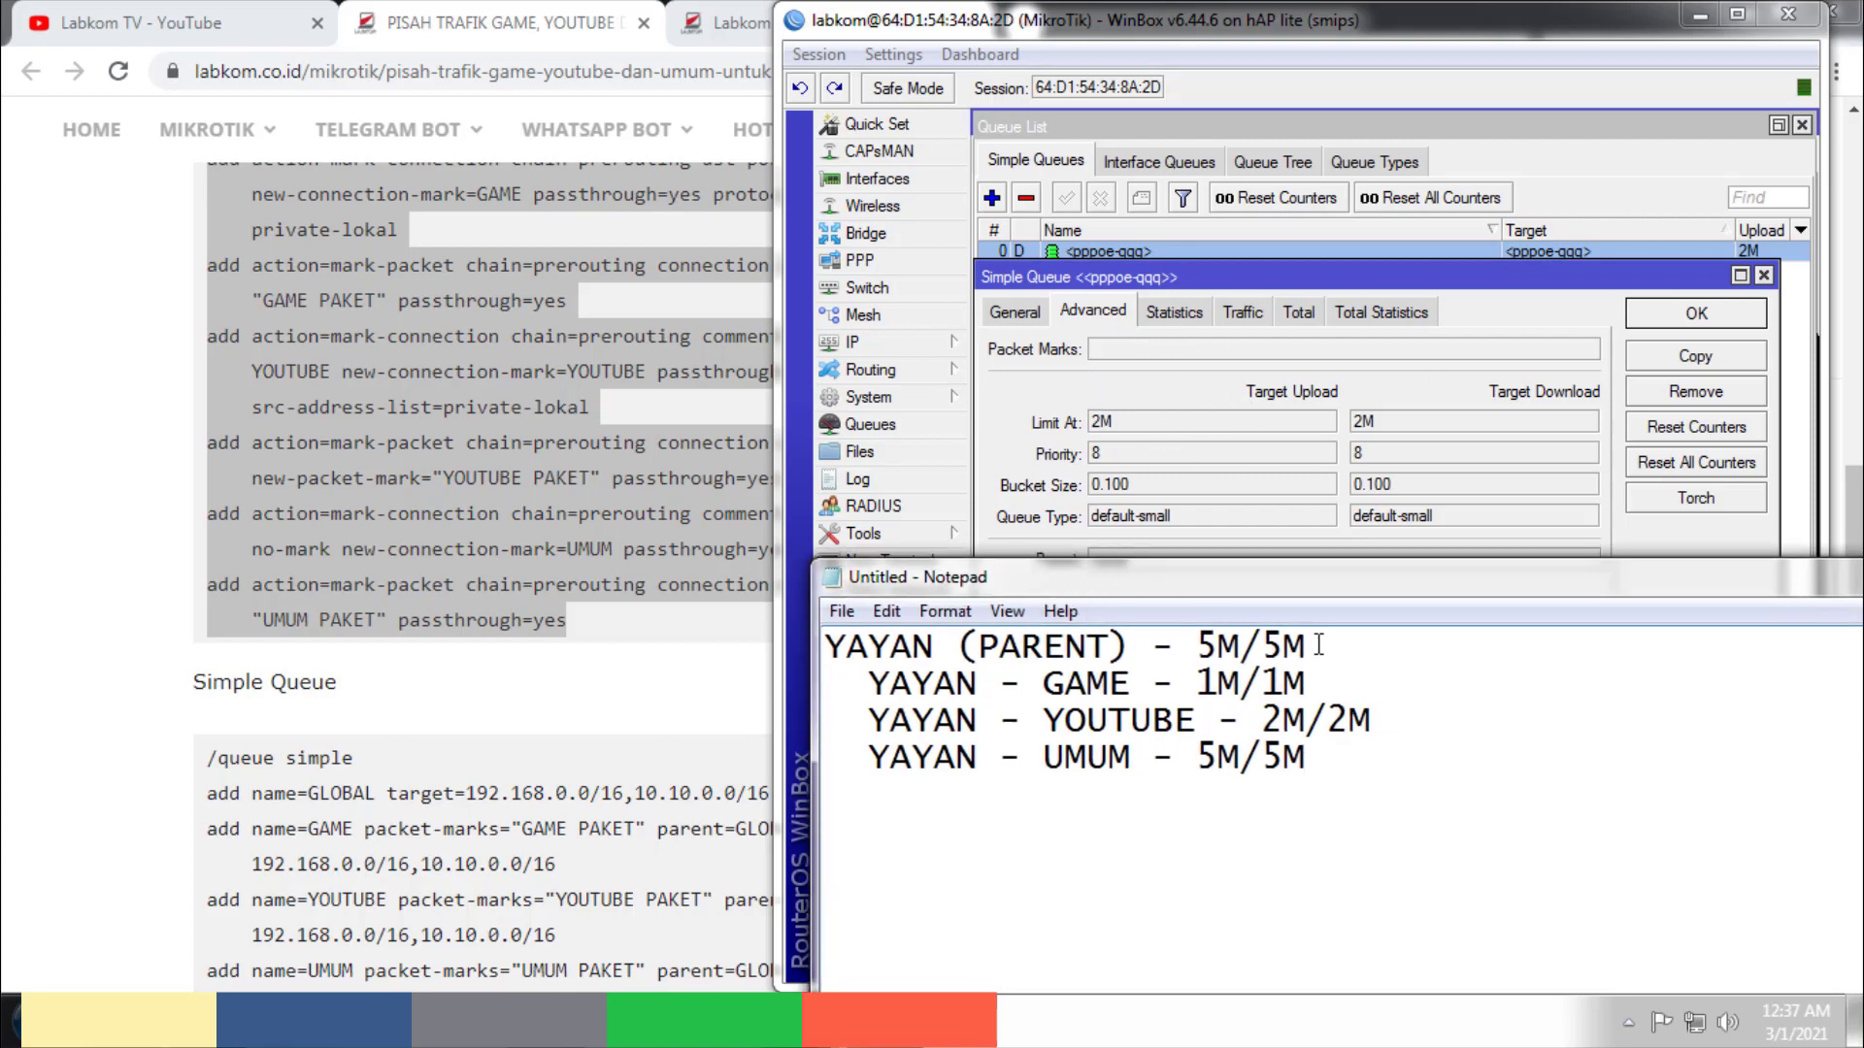
Step: Highlight the PARENT line, the GAME line and the whole list of limits in the note, ending on the PARENT line
{"action": "left_click_drag", "start_coordinate": [1318, 645], "coordinate": [820, 650]}
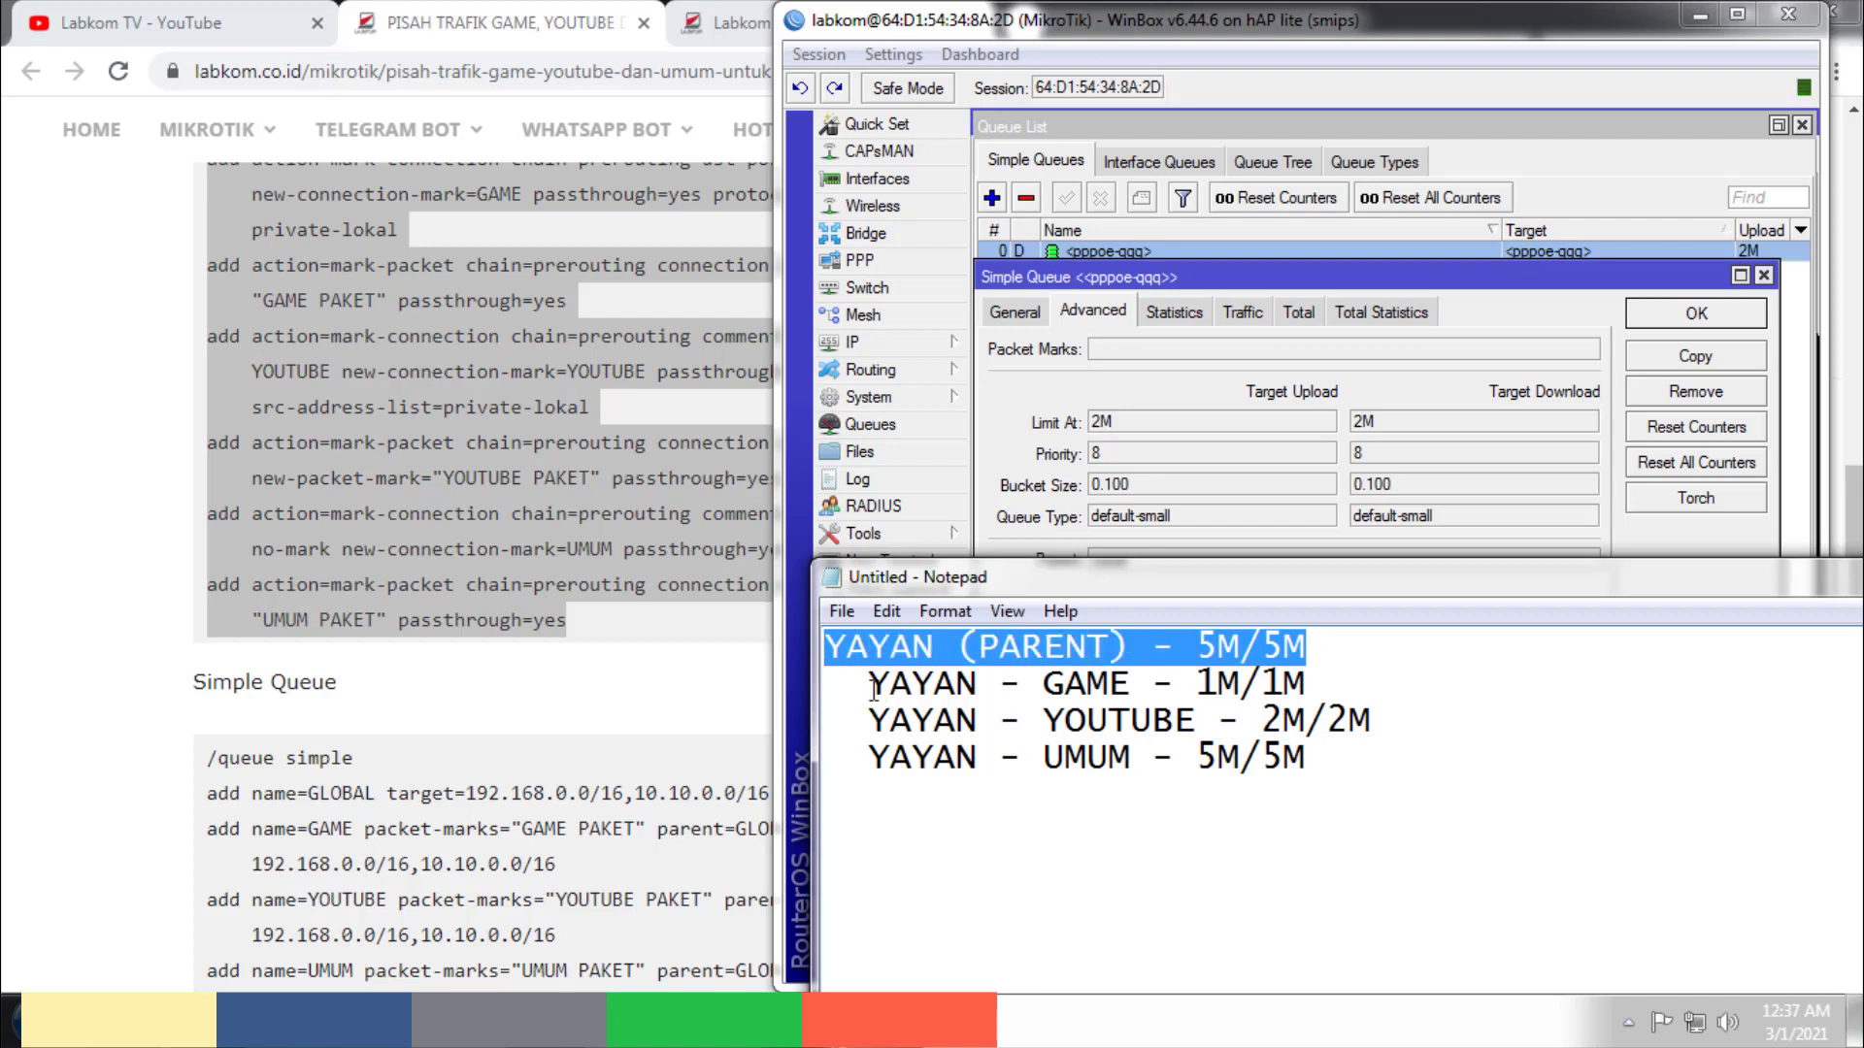
{"action": "left_click_drag", "start_coordinate": [872, 686], "coordinate": [1327, 686]}
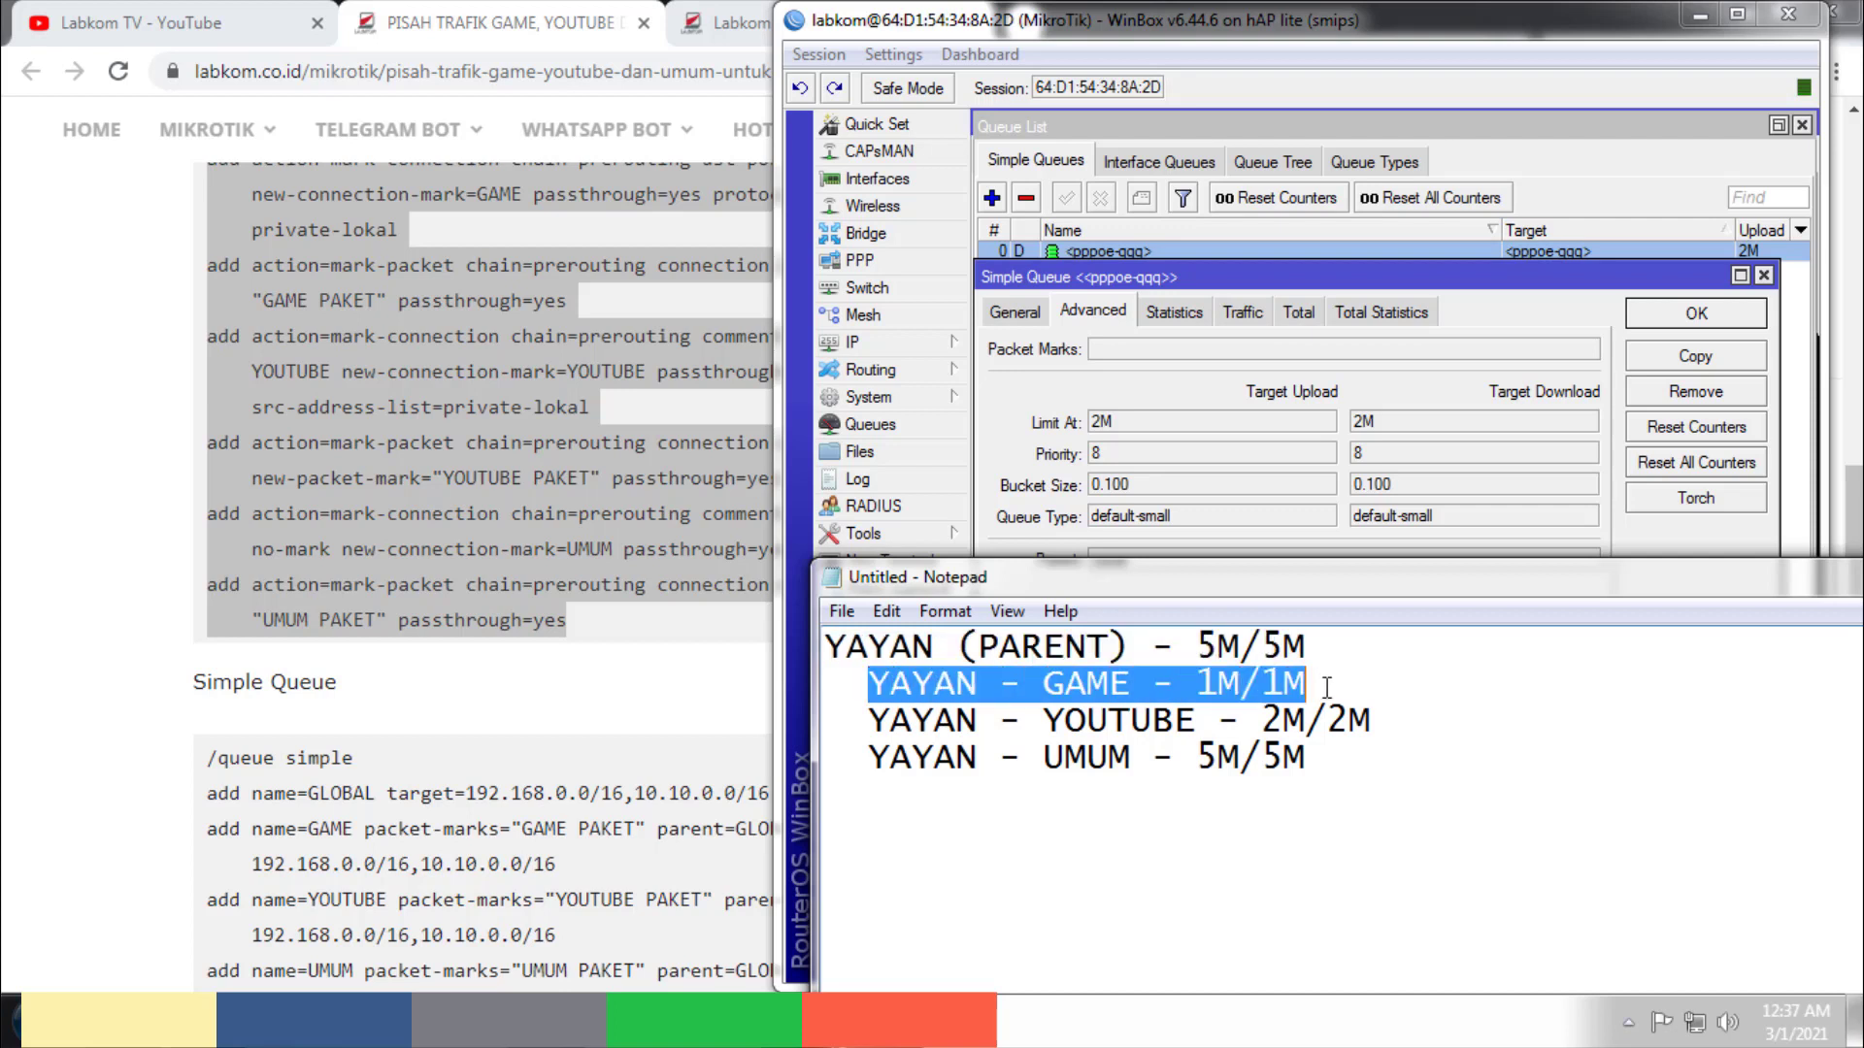
{"action": "left_click", "coordinate": [1088, 685]}
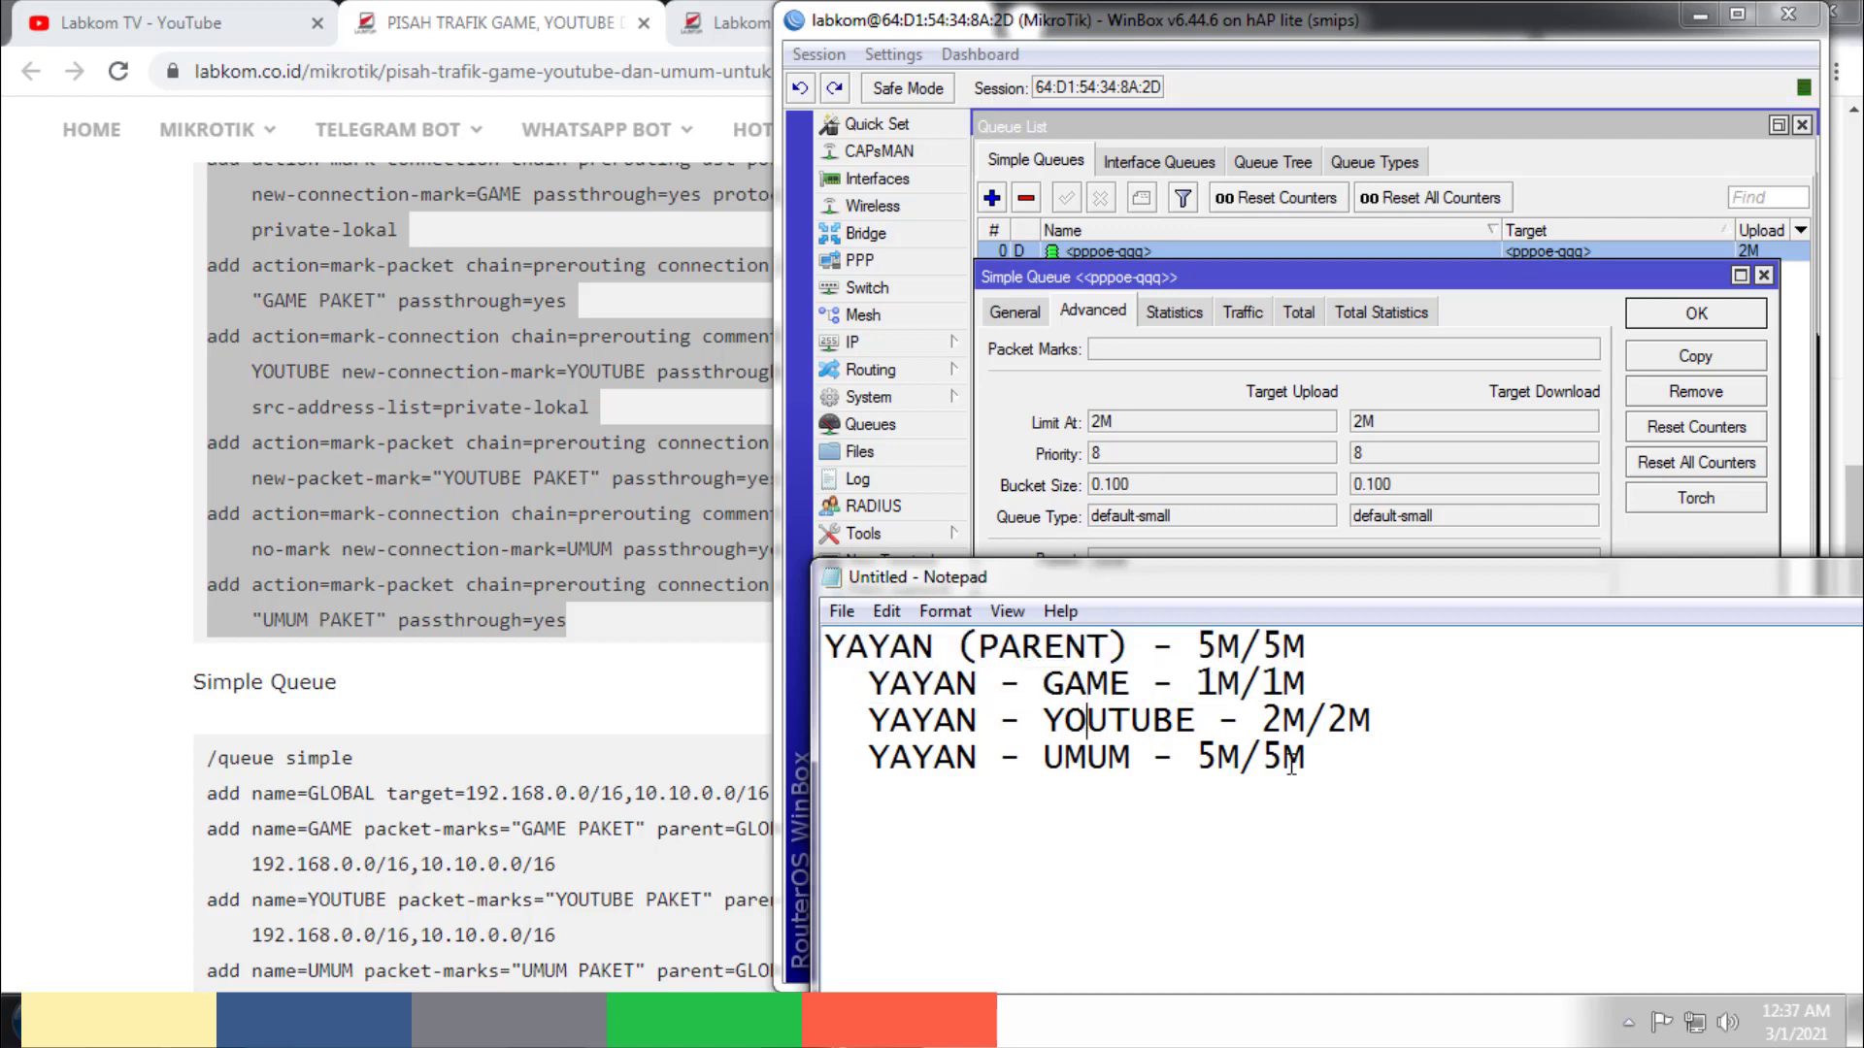
{"action": "left_click_drag", "start_coordinate": [1307, 762], "coordinate": [720, 657]}
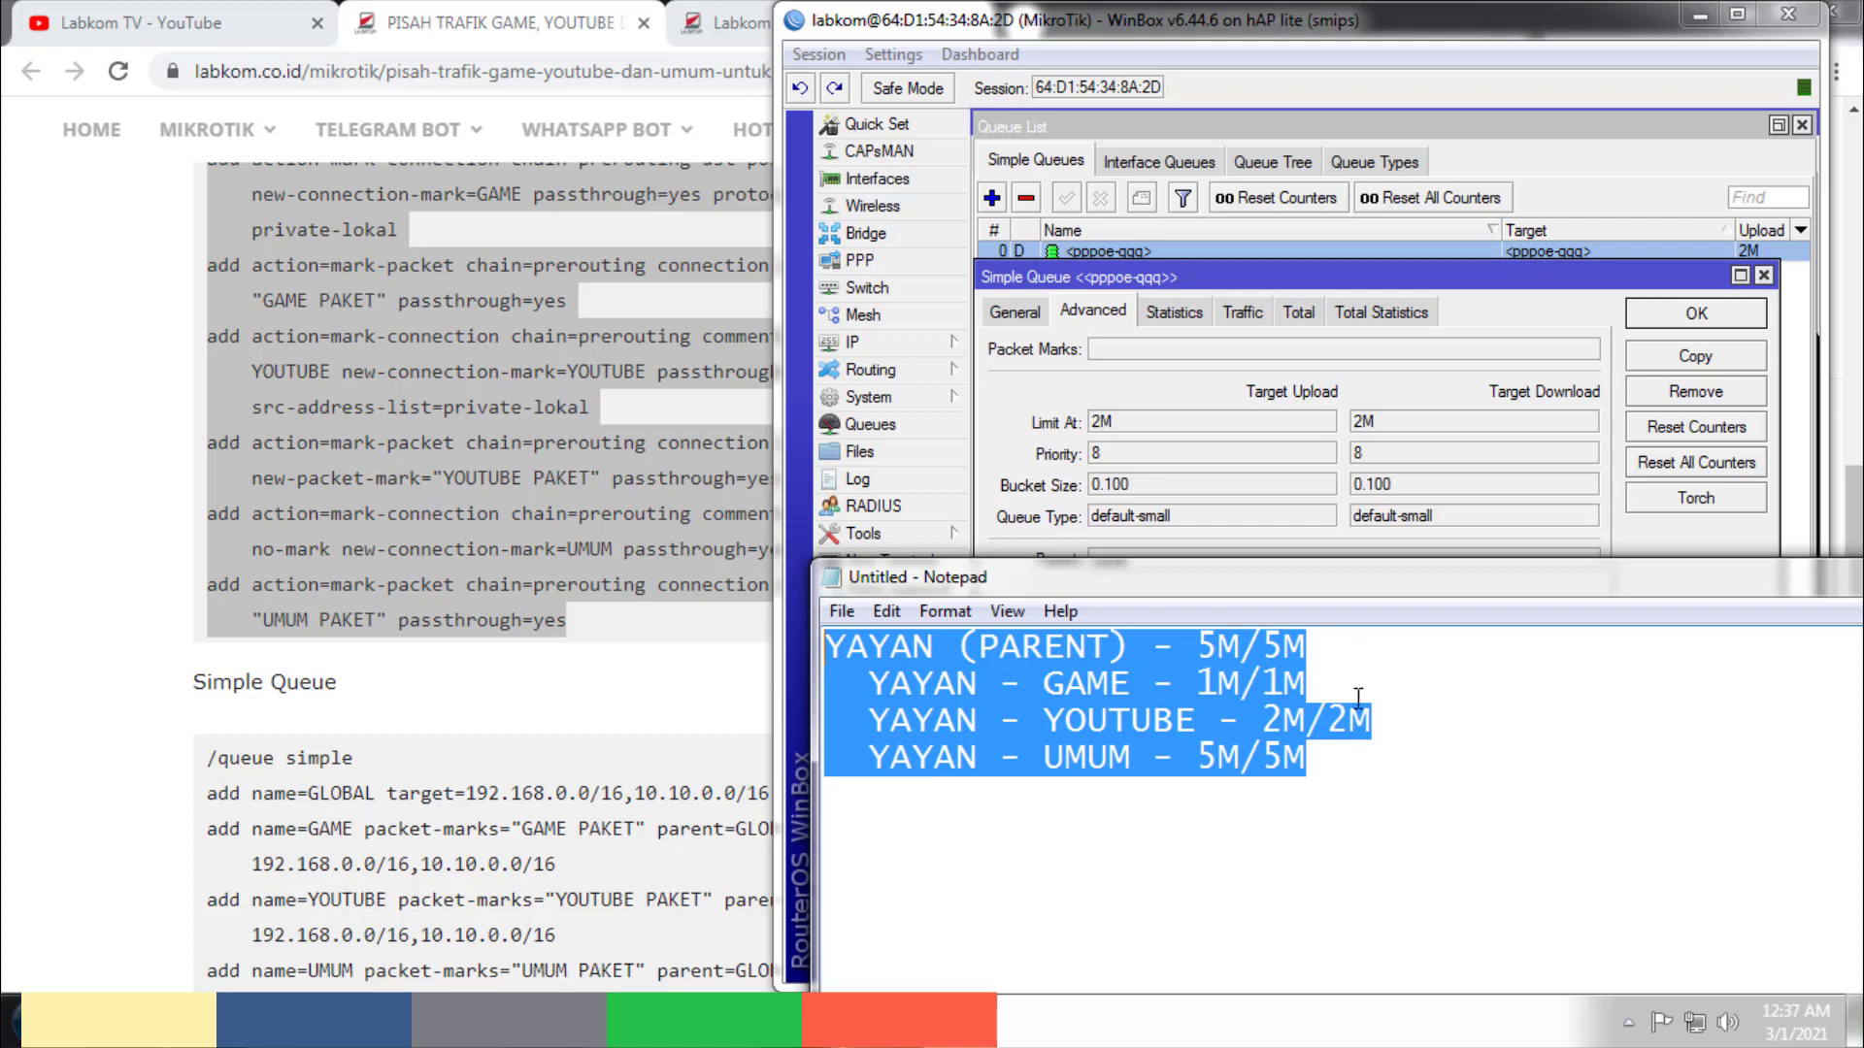
{"action": "left_click_drag", "start_coordinate": [1340, 655], "coordinate": [778, 603]}
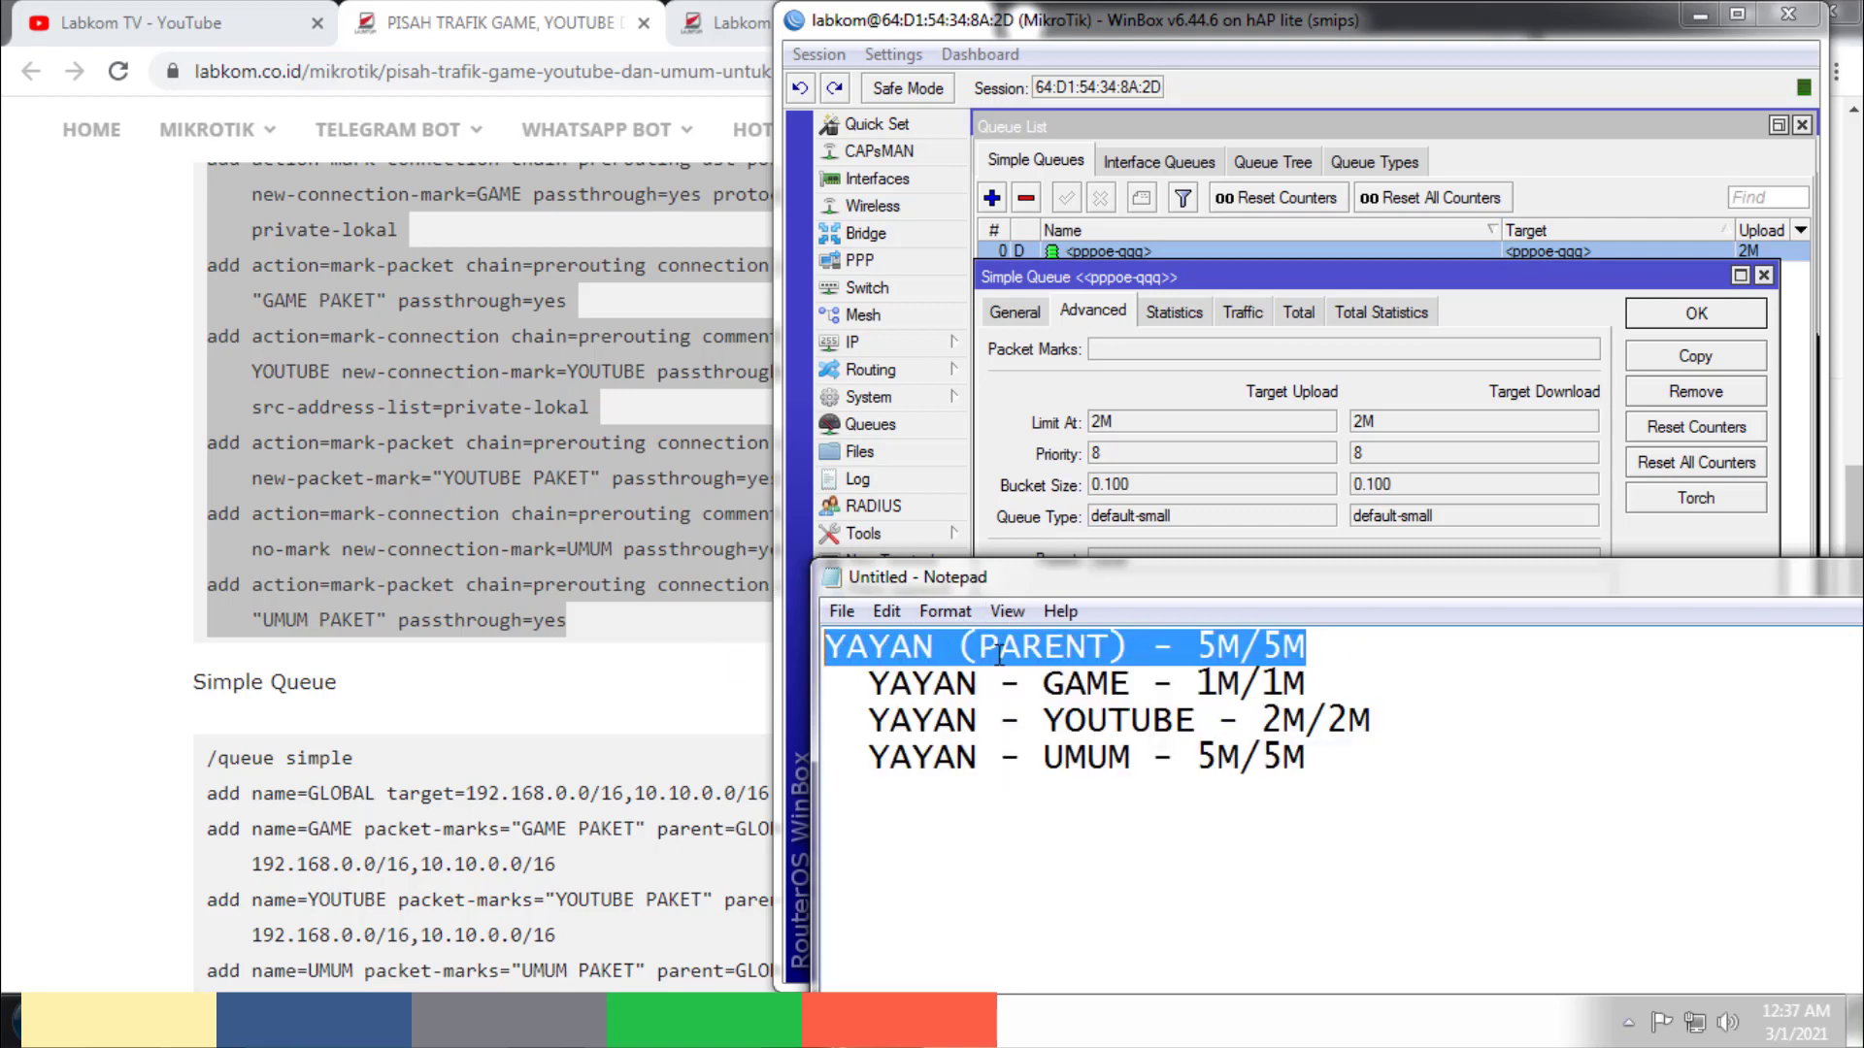
Step: Switch back to WinBox and close the simple queue dialog and the queue list
{"action": "left_click", "coordinate": [1204, 497]}
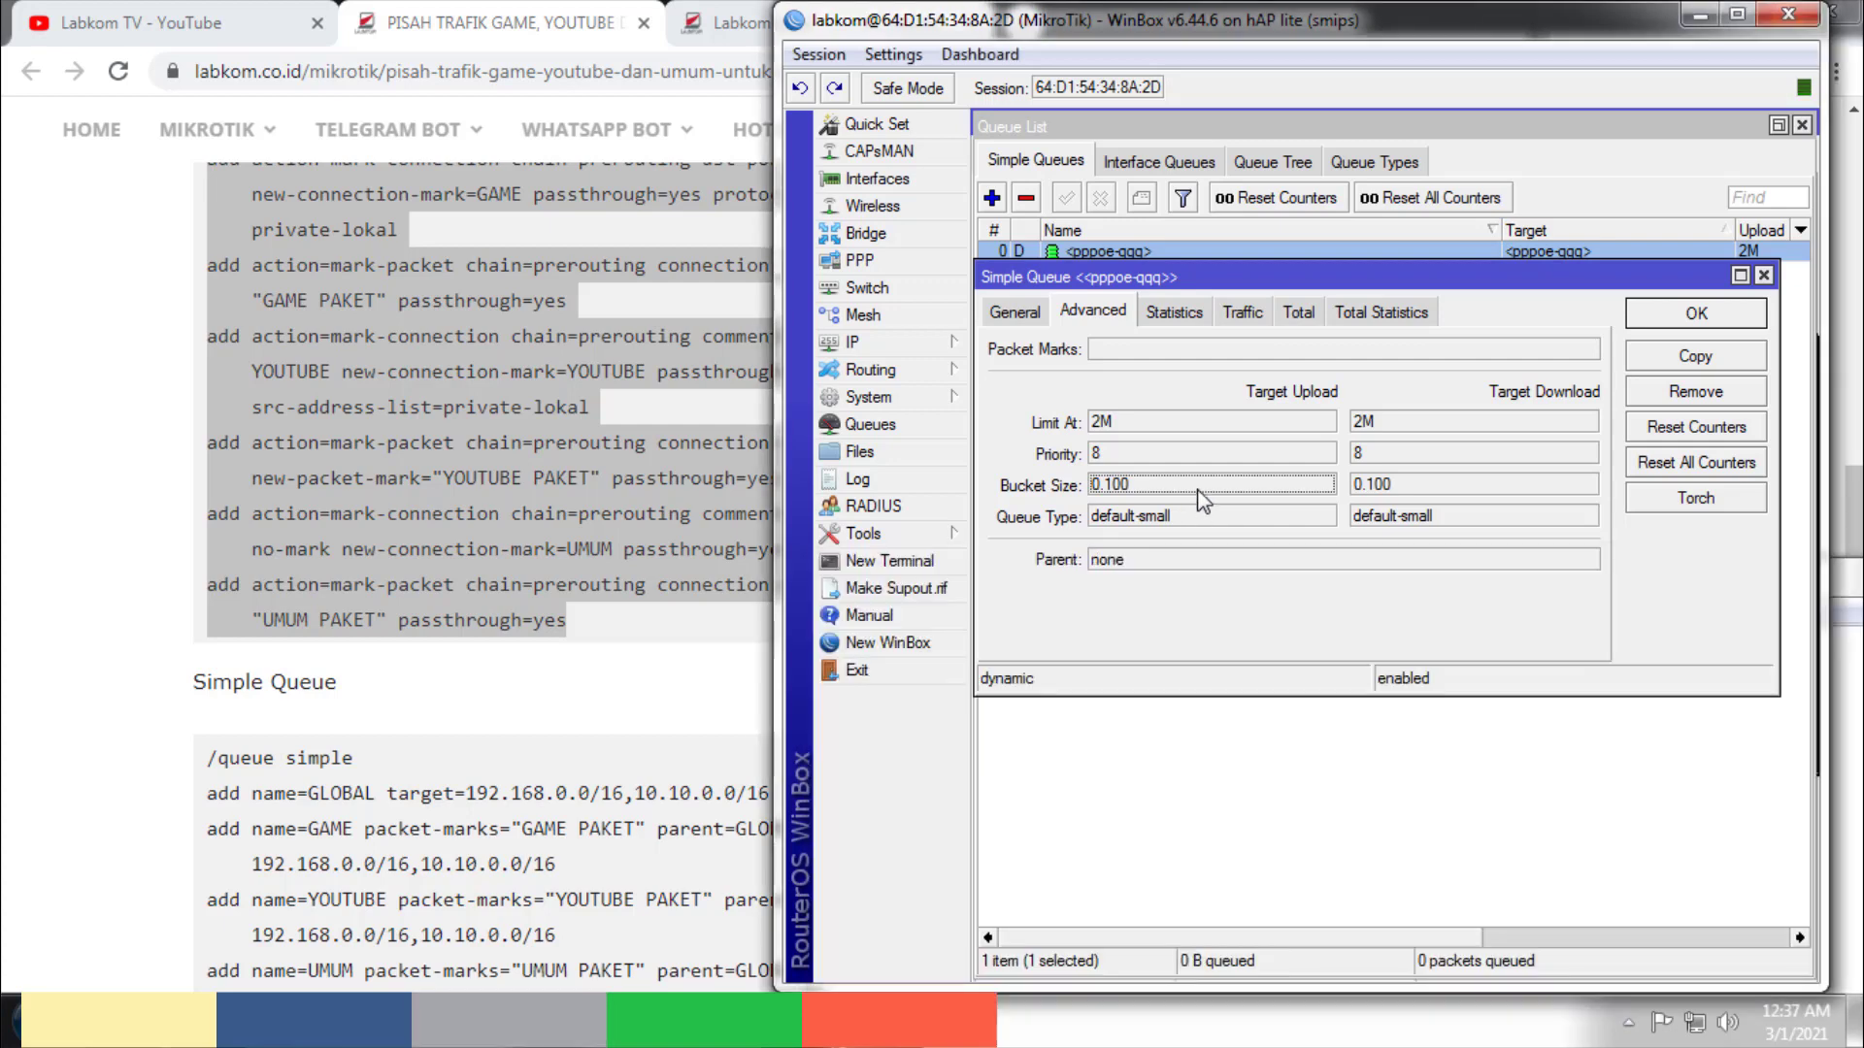
{"action": "key", "text": "Escape"}
{"action": "key", "text": "Escape"}
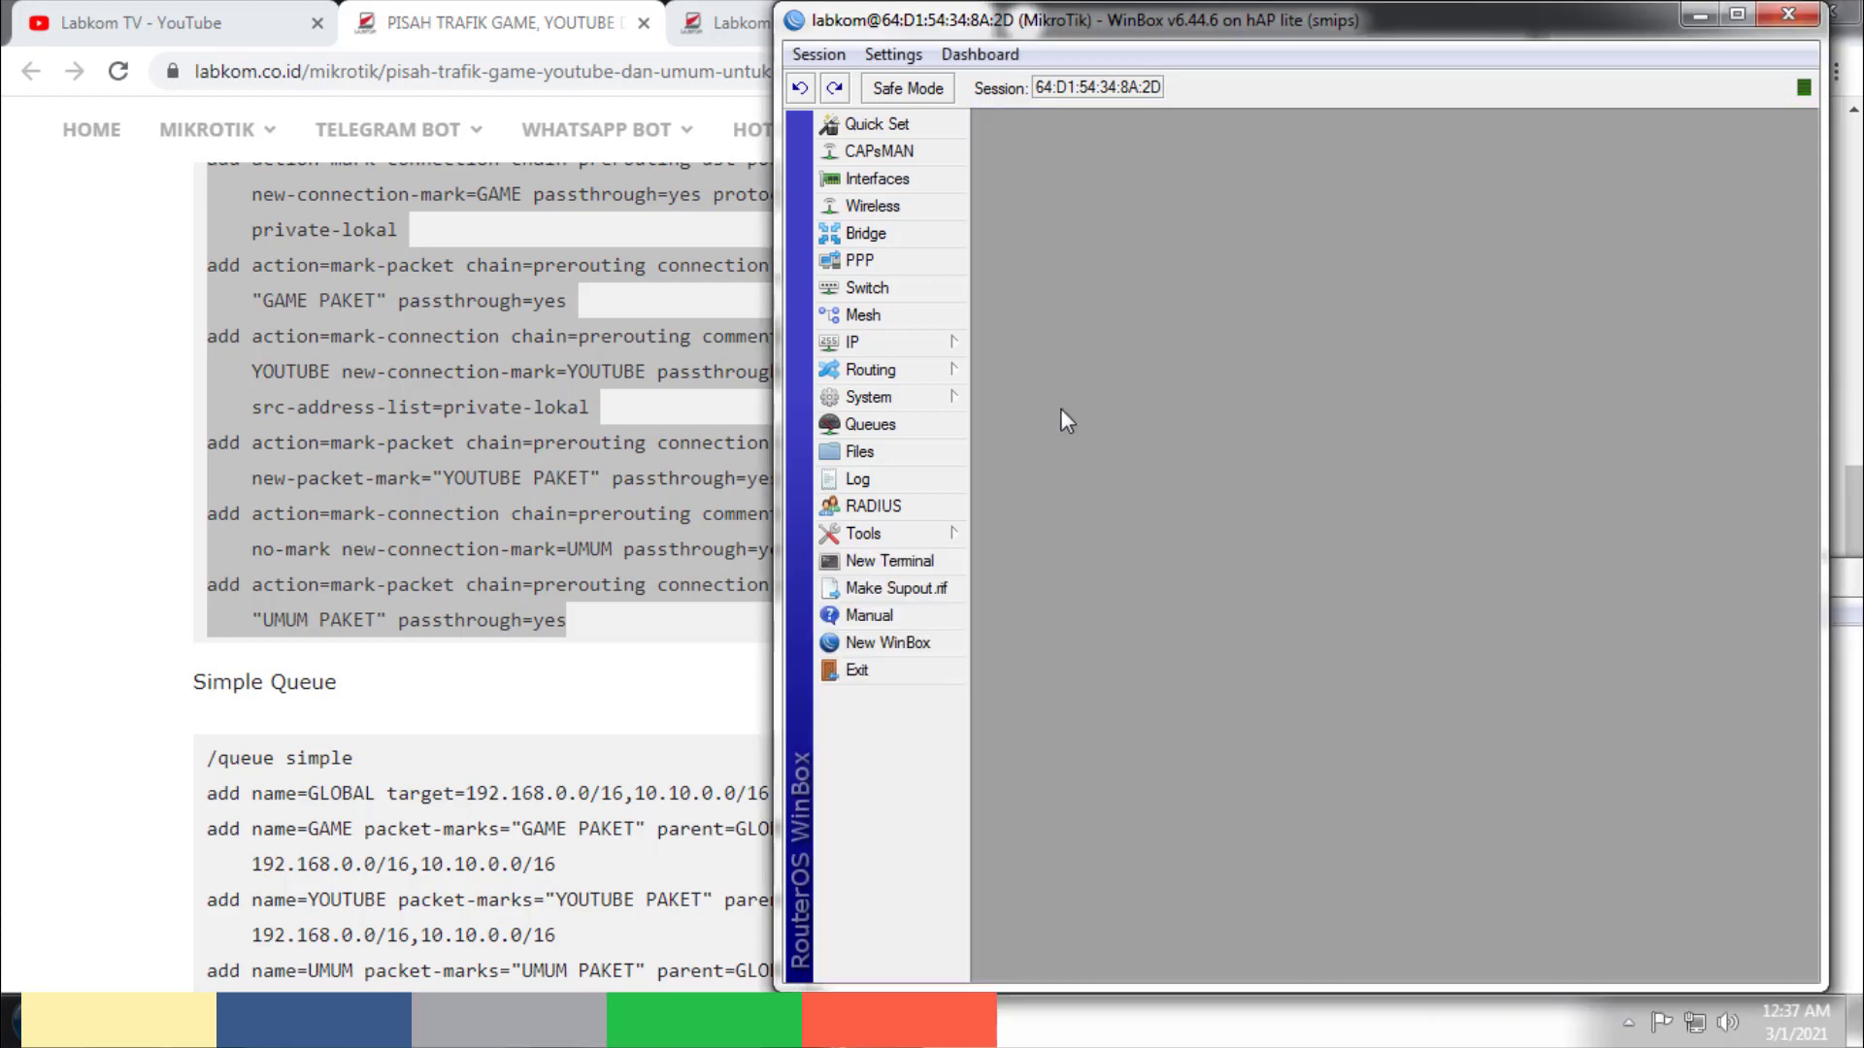
Step: Open the PPP profiles in a maximized window and show the On Up and On Down scripts of the TES profile
{"action": "left_click", "coordinate": [913, 264]}
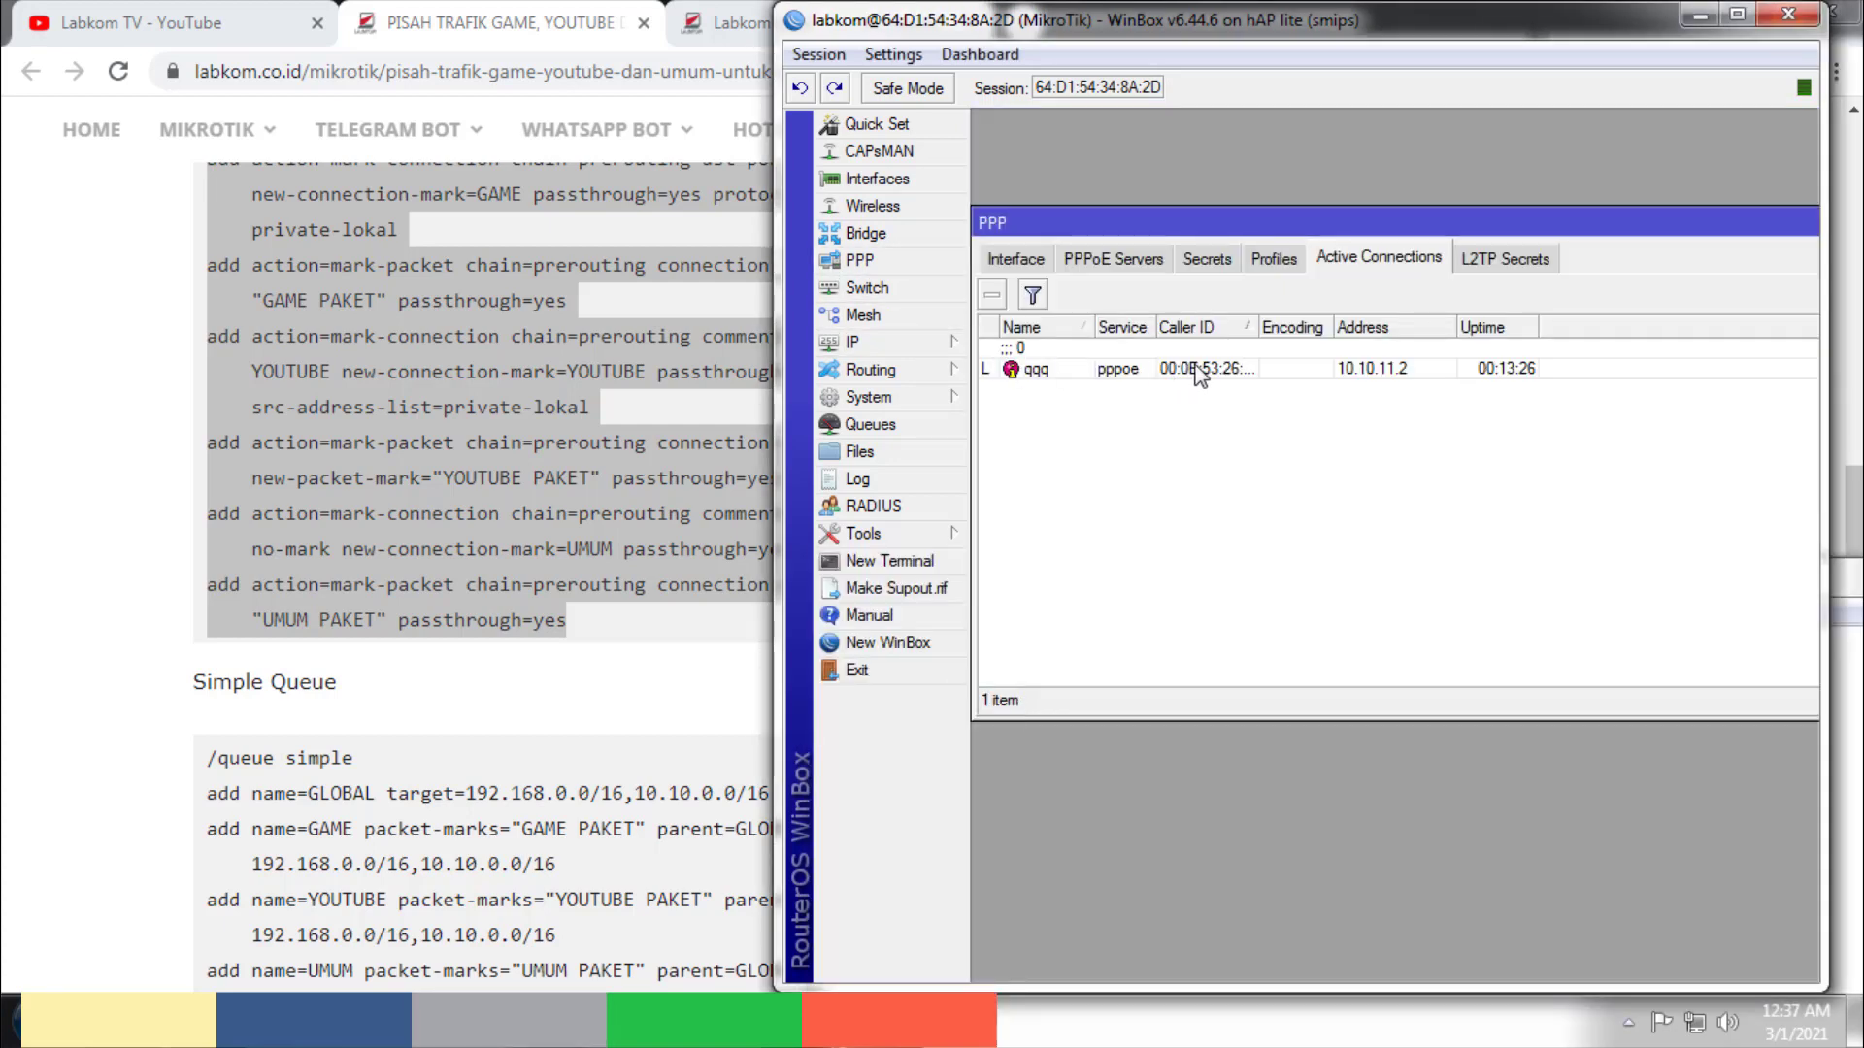
{"action": "double_click", "coordinate": [1275, 223]}
{"action": "left_click", "coordinate": [1272, 162]}
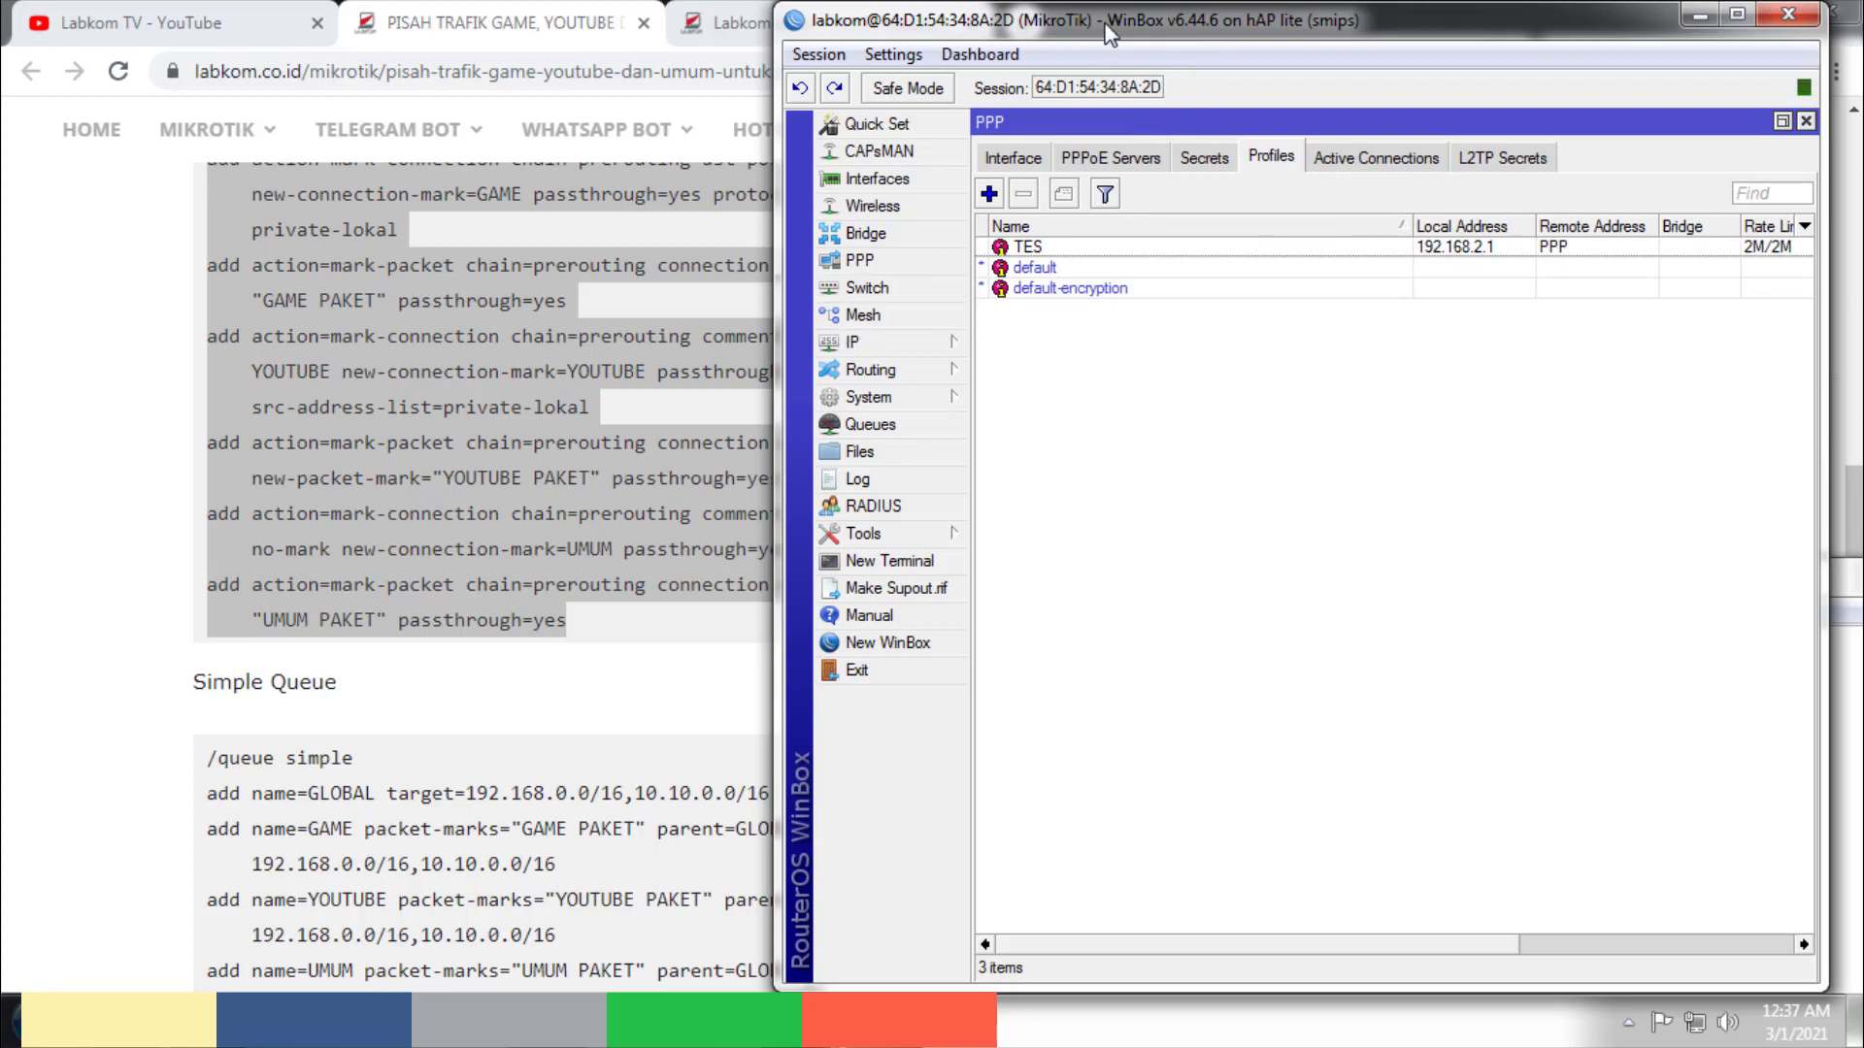
{"action": "left_click_drag", "start_coordinate": [1107, 27], "coordinate": [1124, 27]}
{"action": "left_click", "coordinate": [1045, 248]}
{"action": "double_click", "coordinate": [1046, 251]}
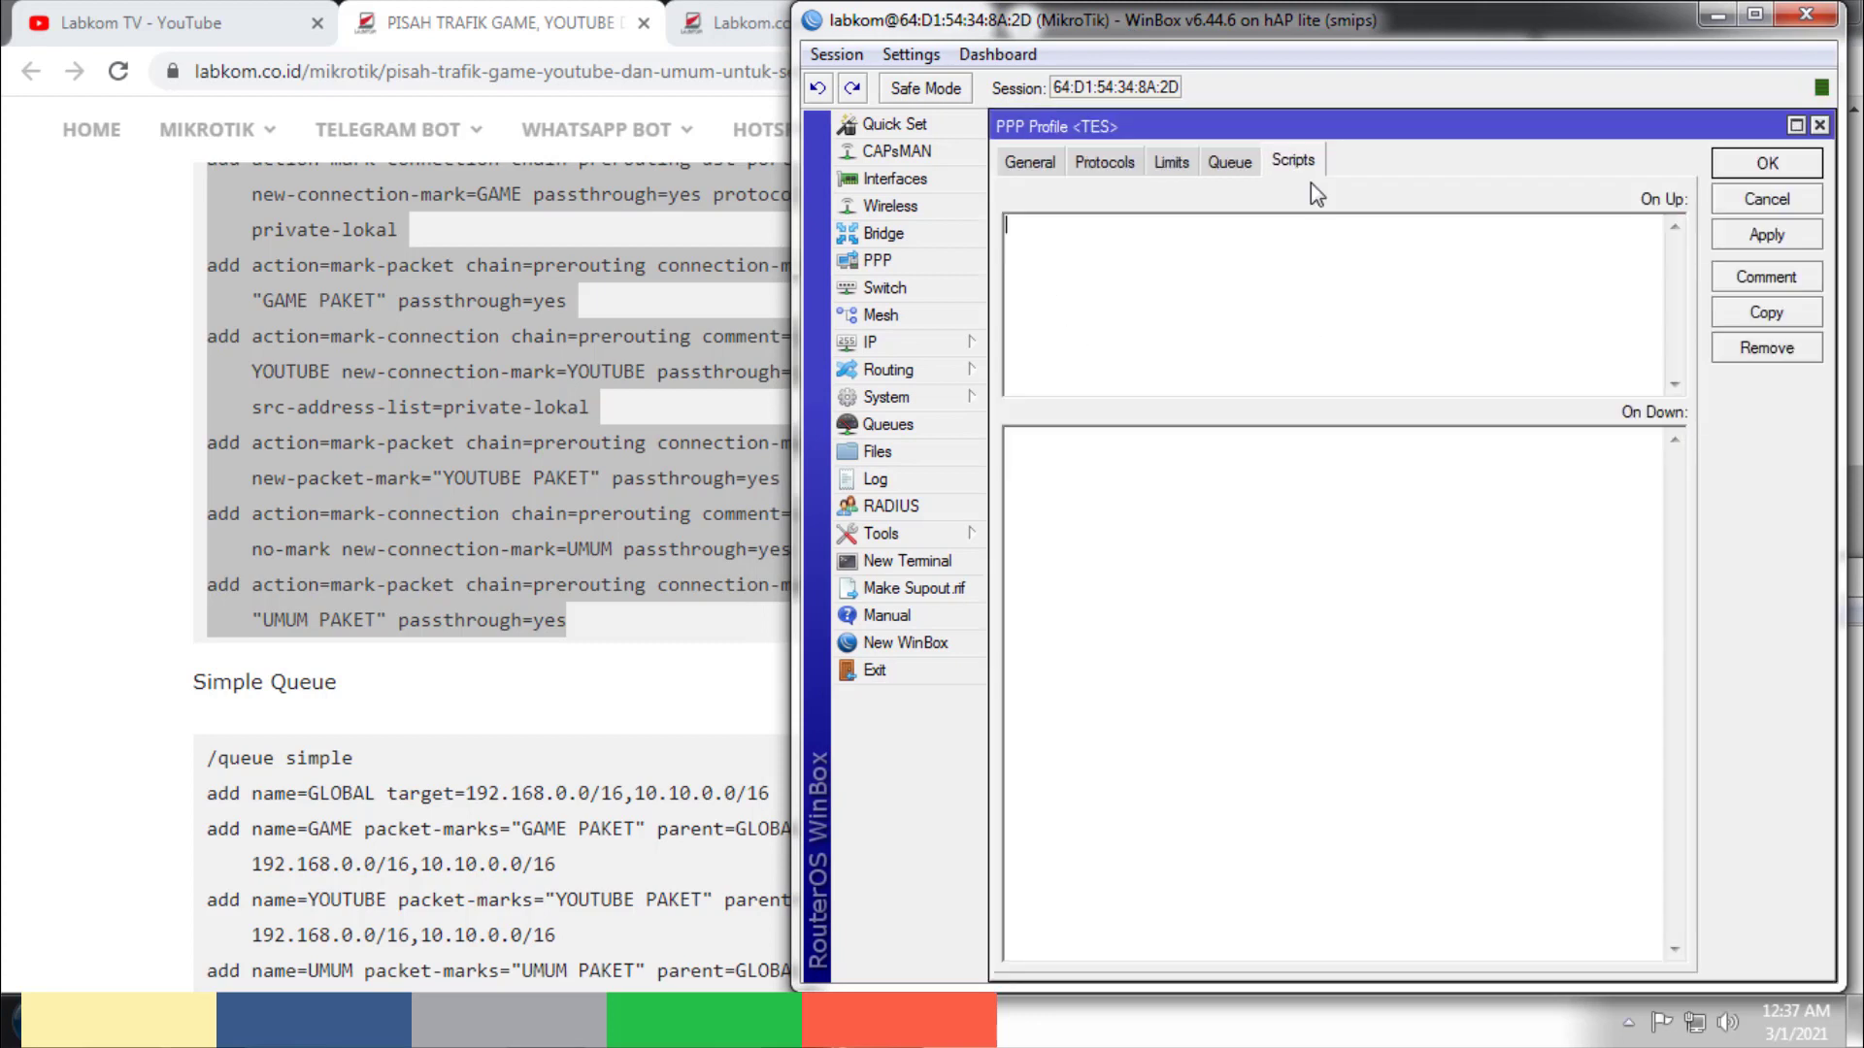
{"action": "left_click", "coordinate": [1228, 324]}
Step: Open a terminal beneath the On Up script area and go to the /queue simple command level
{"action": "left_click", "coordinate": [935, 562]}
{"action": "left_click_drag", "start_coordinate": [1120, 225], "coordinate": [1110, 453]}
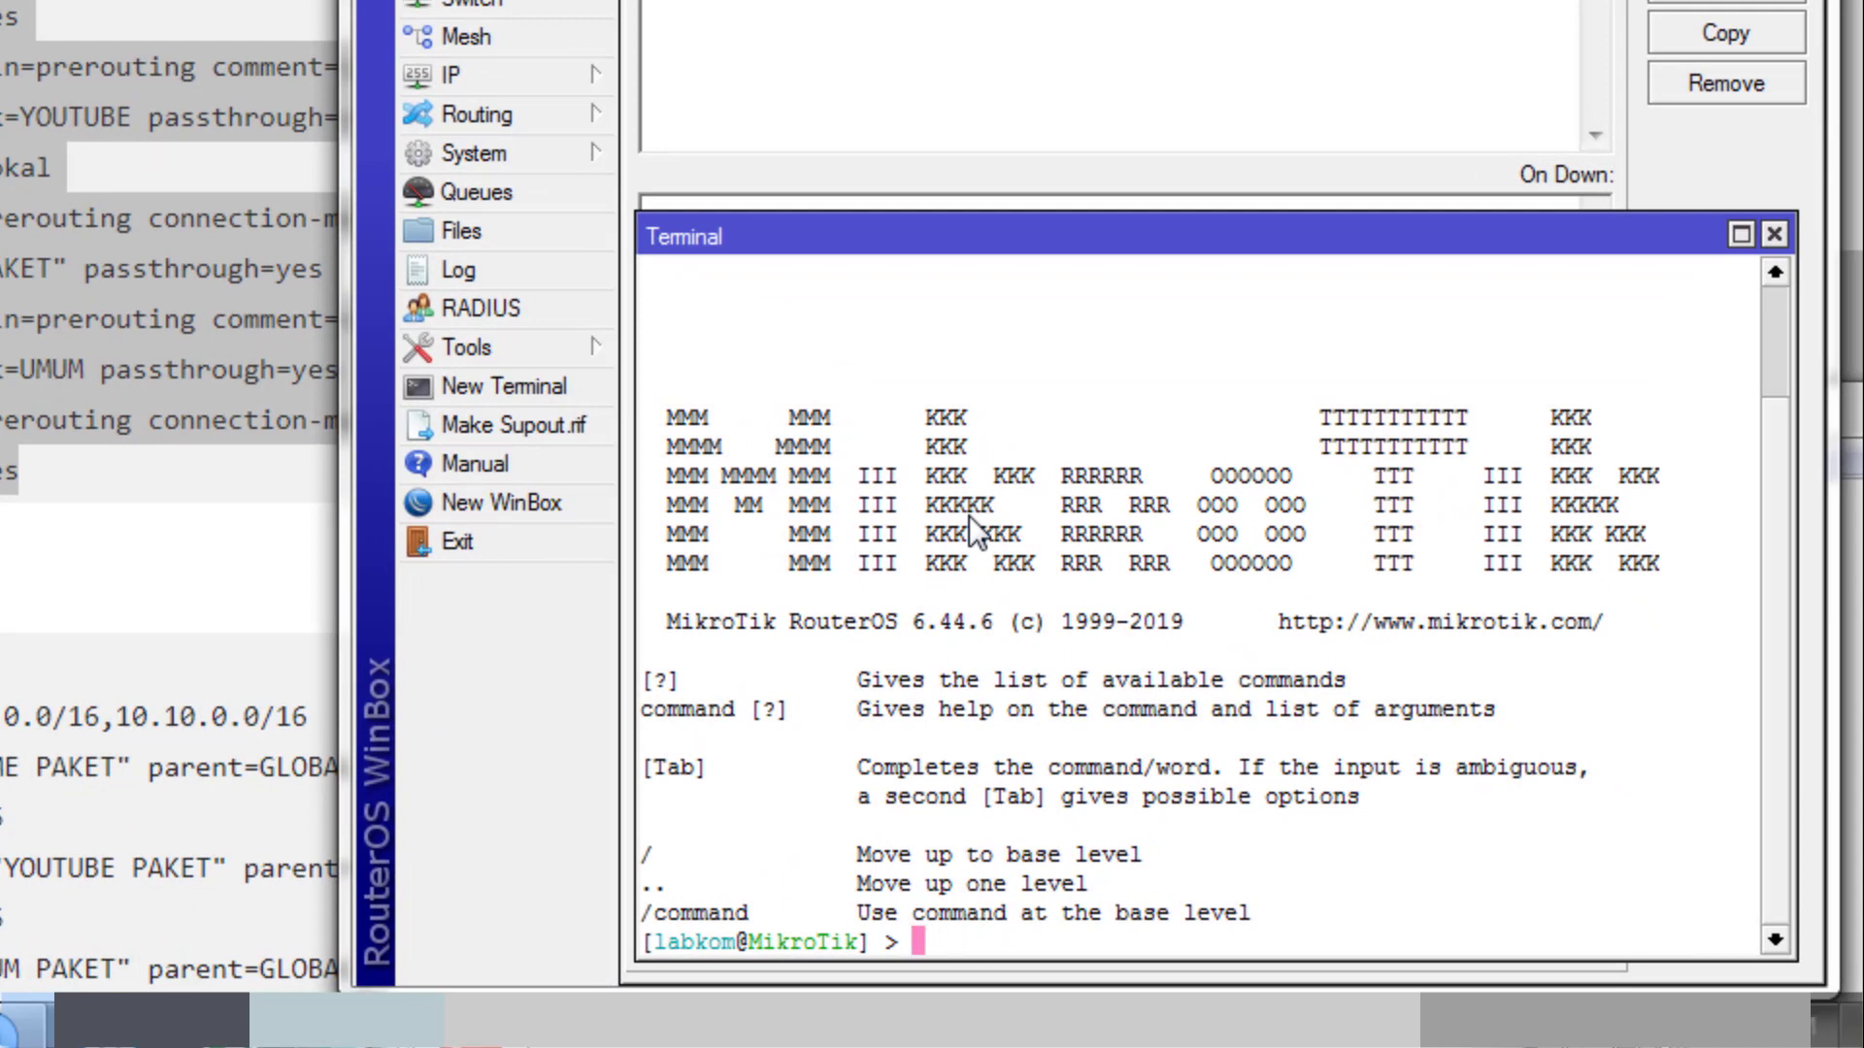
{"action": "type", "text": "queue"}
{"action": "key", "text": "Return"}
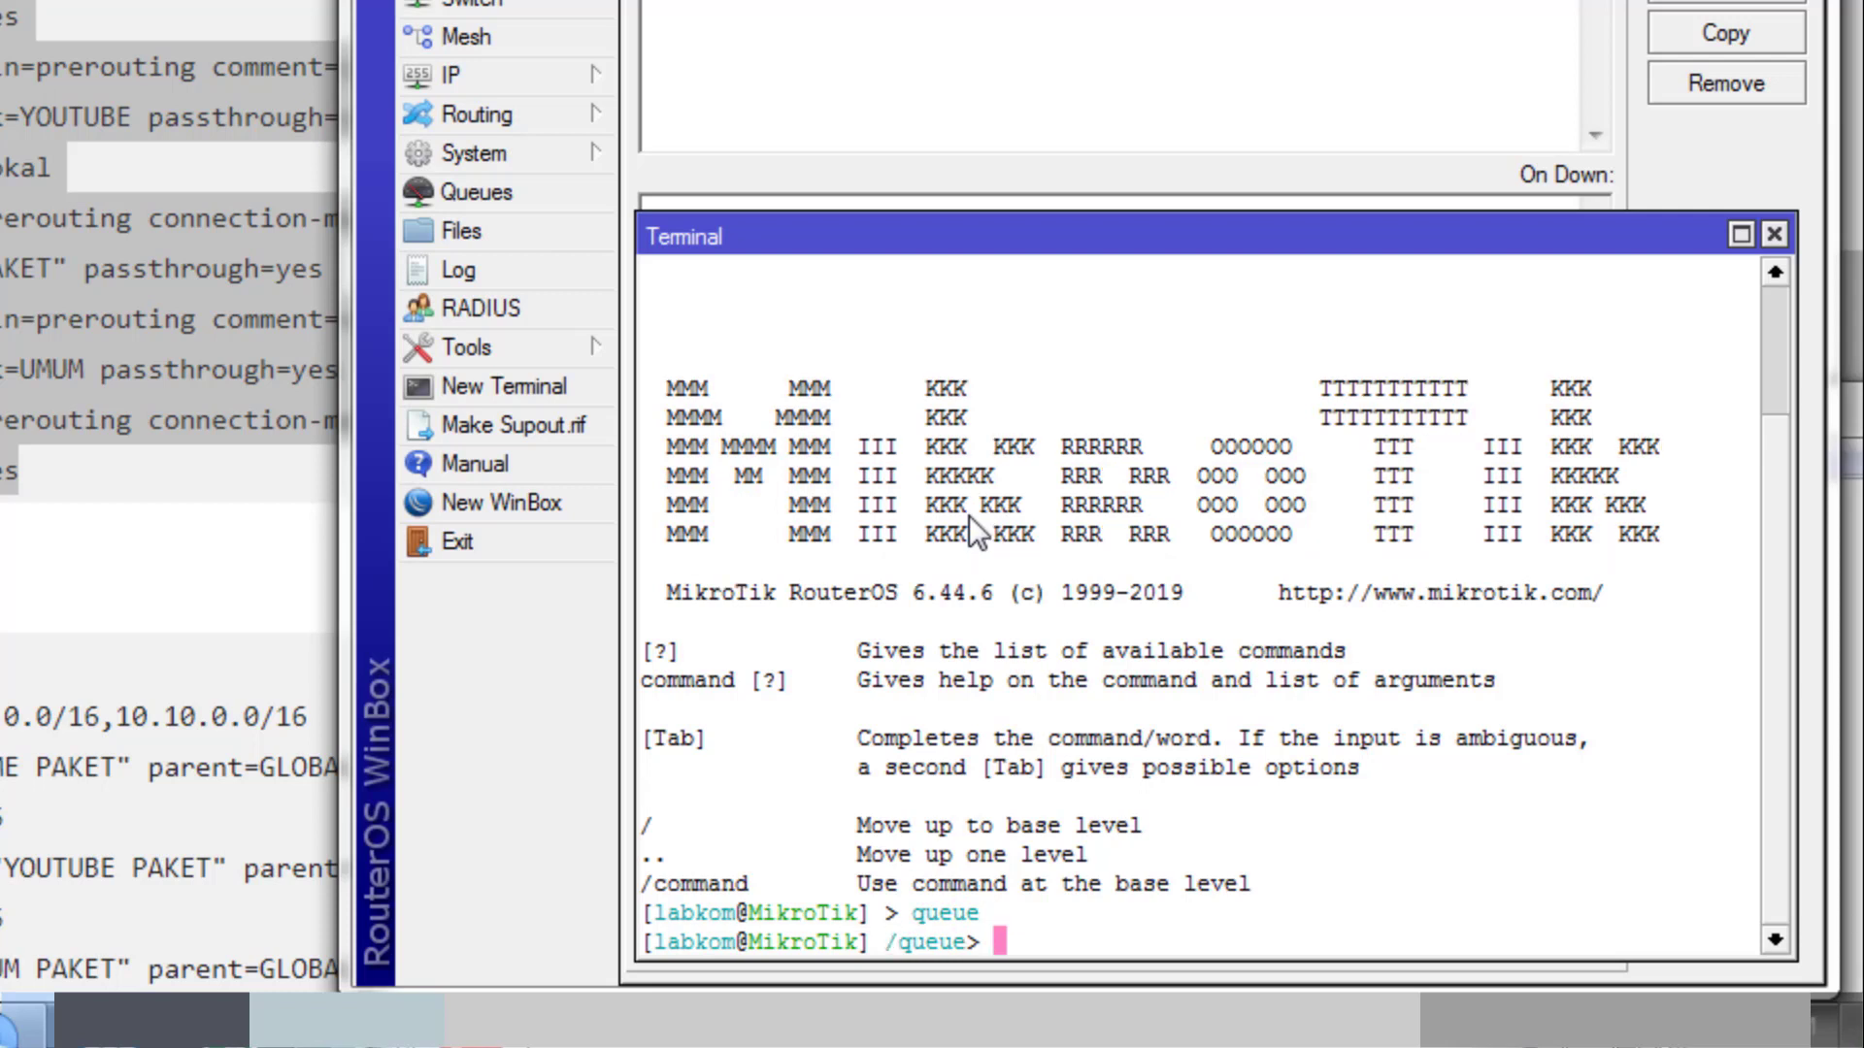
{"action": "type", "text": "simp"}
{"action": "key", "text": "Return"}
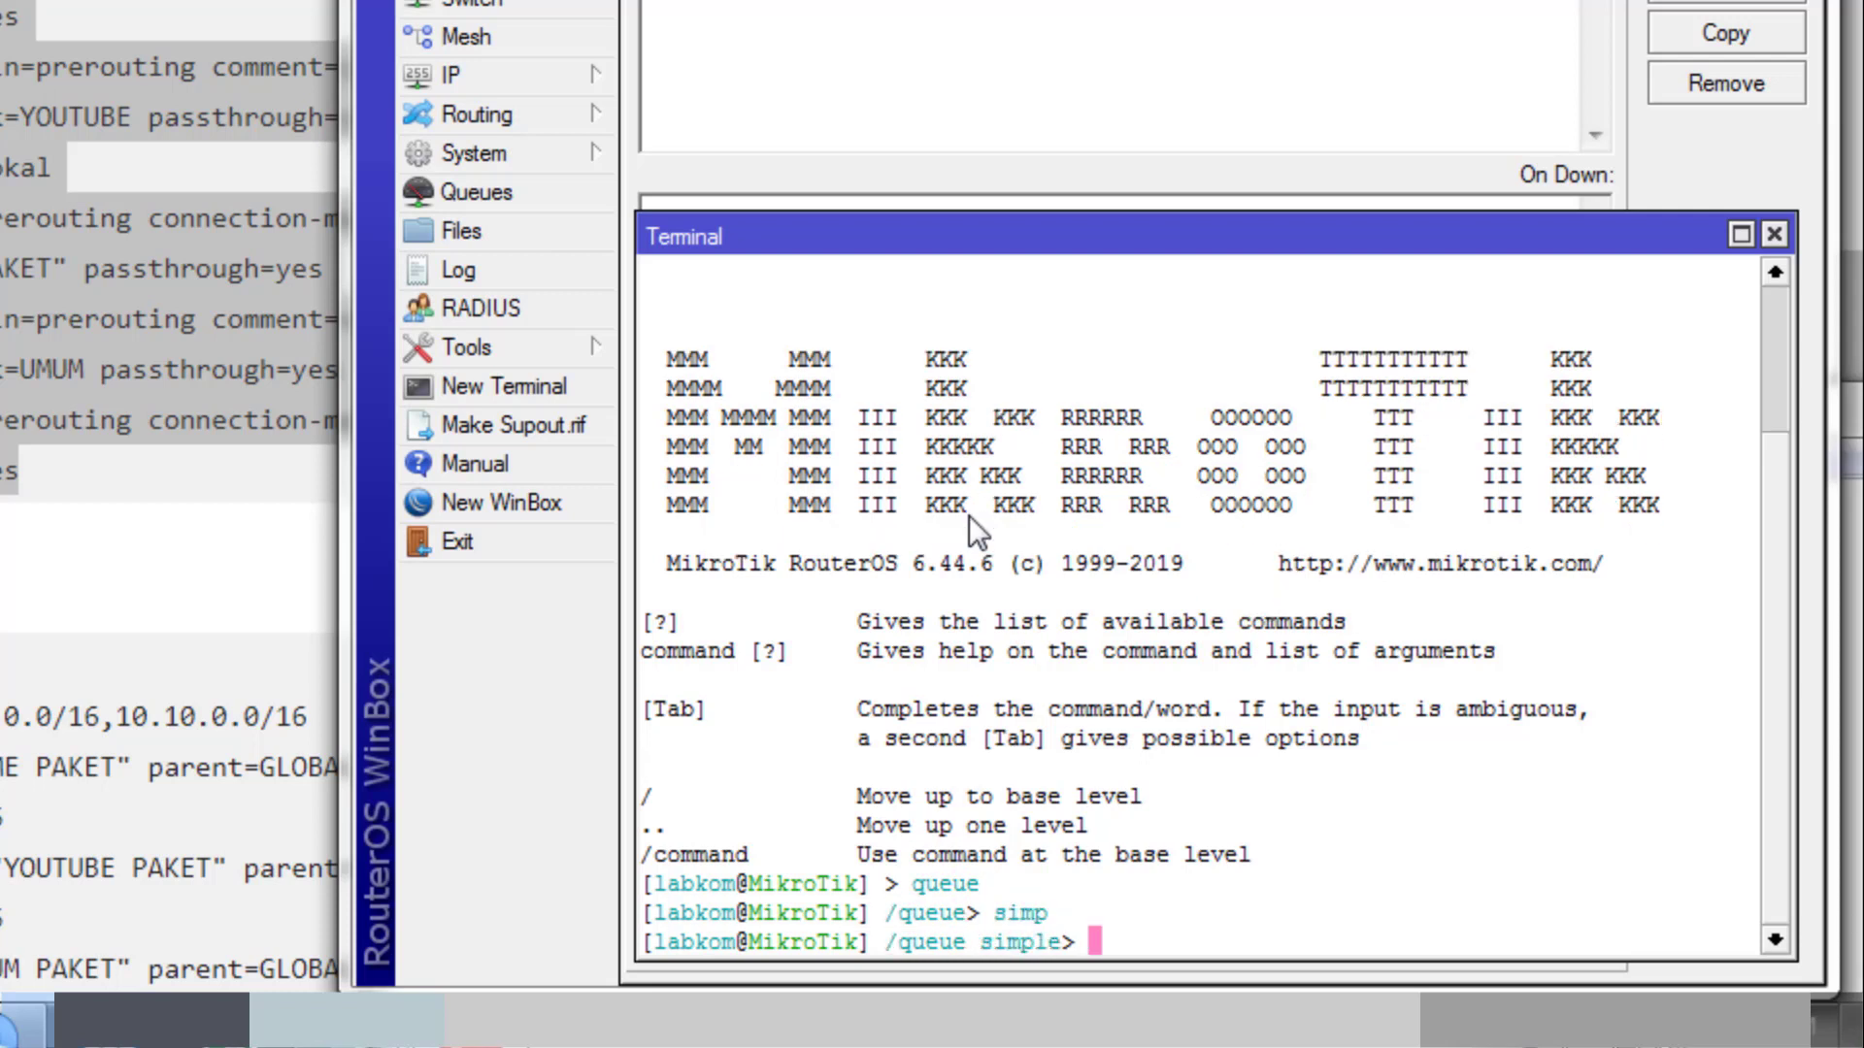
Step: Try to add a simple queue with the command add target=10.10.10.2 name=tes max=5m/5m
{"action": "type", "text": "add ta"}
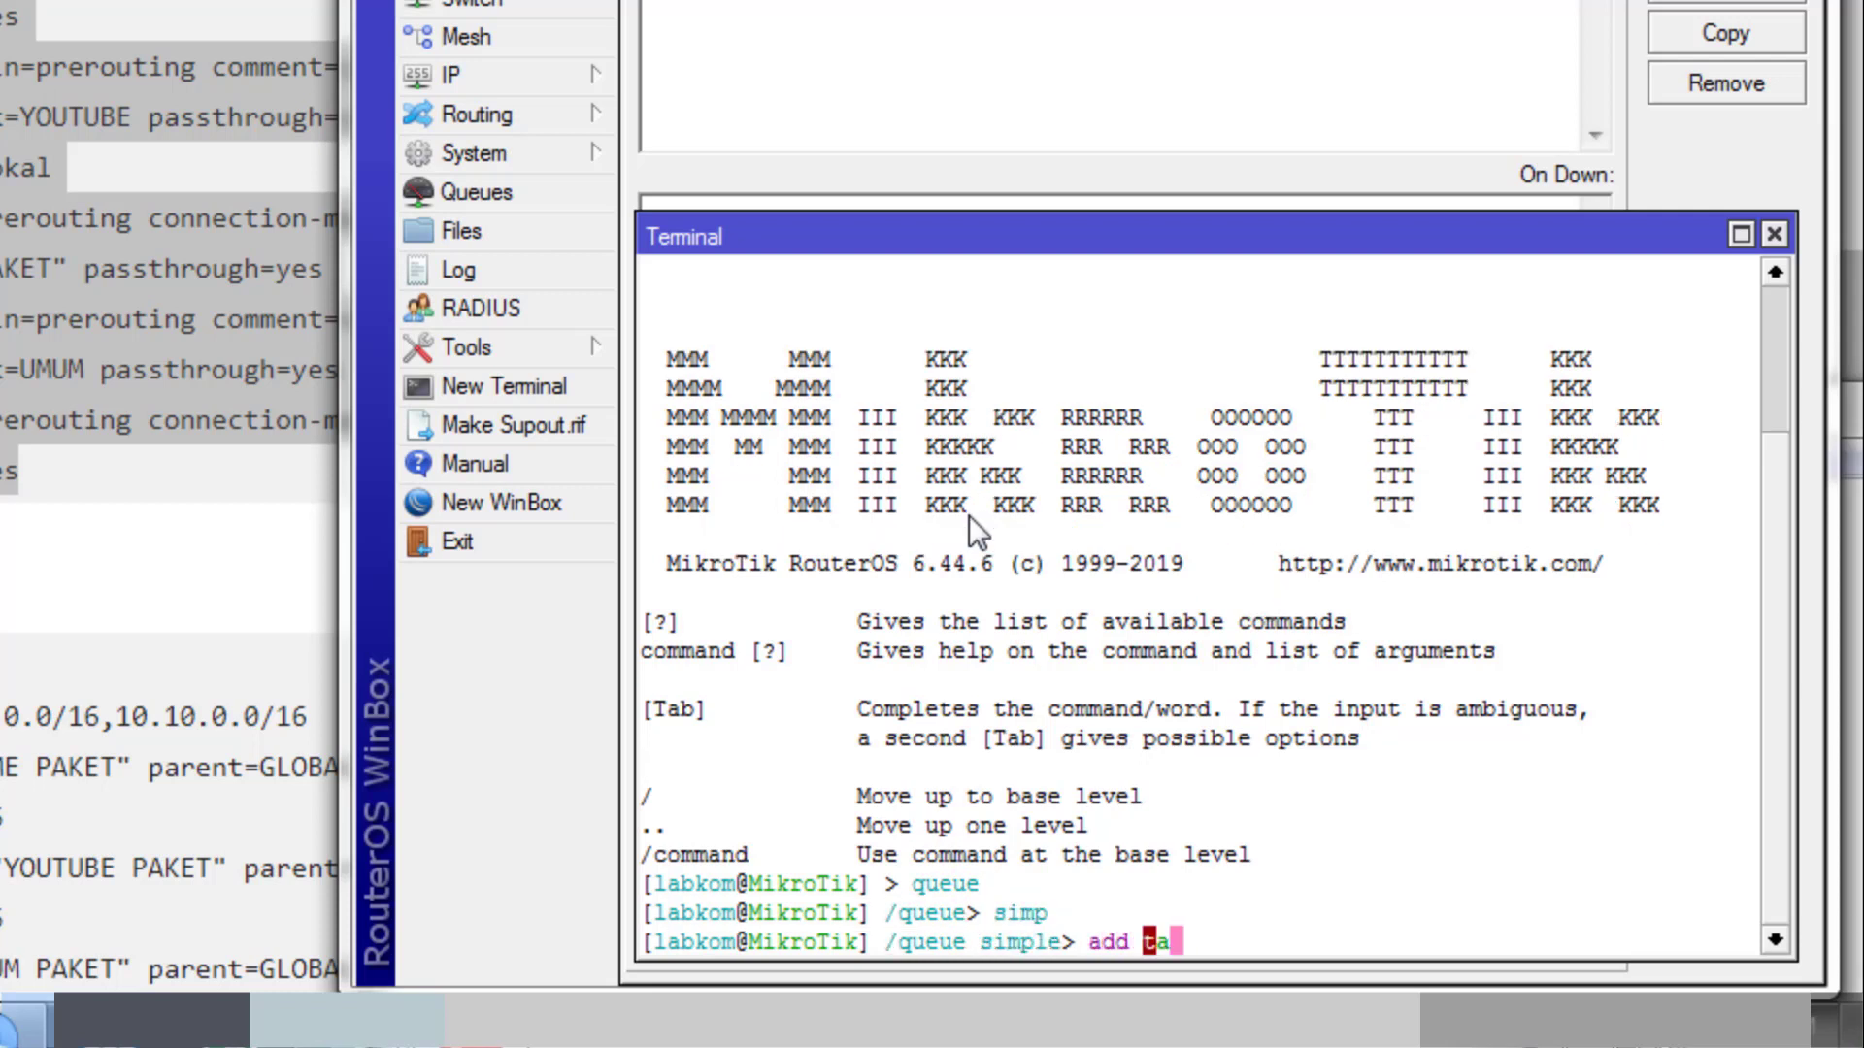
{"action": "type", "text": "rget="}
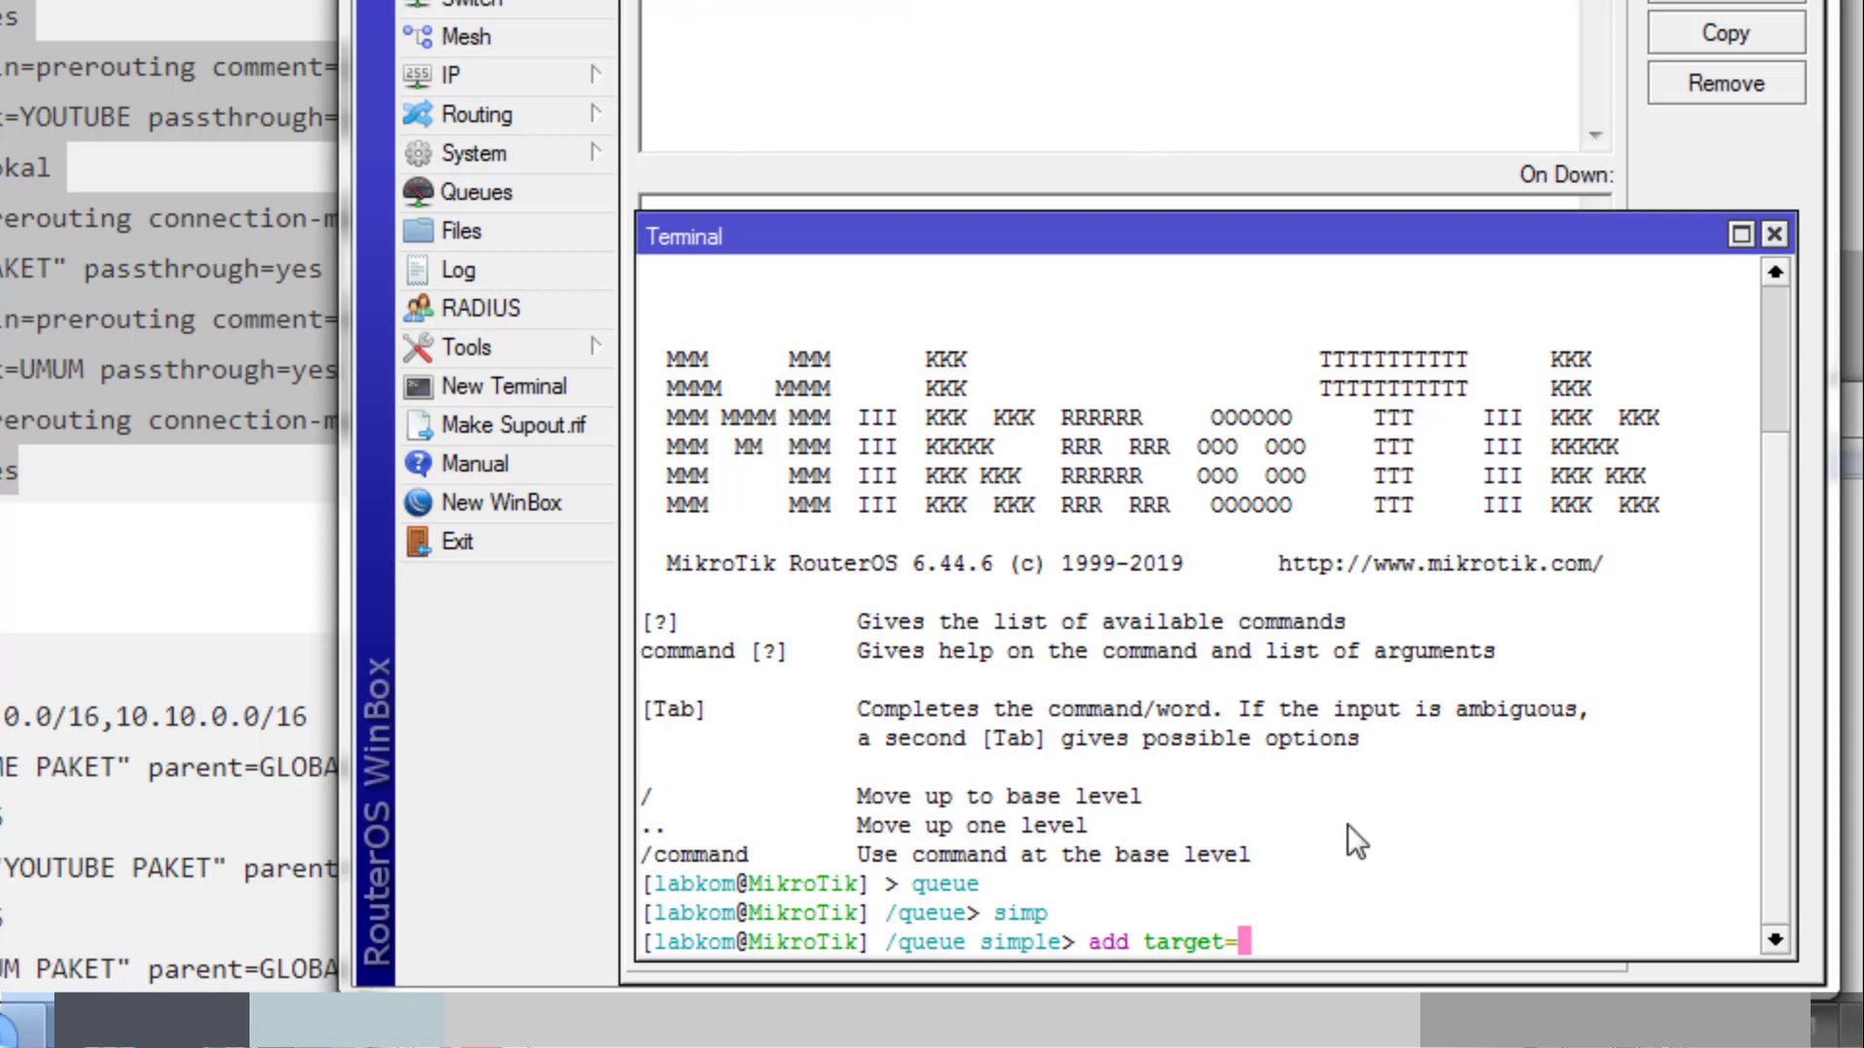
{"action": "type", "text": "10.10.10."}
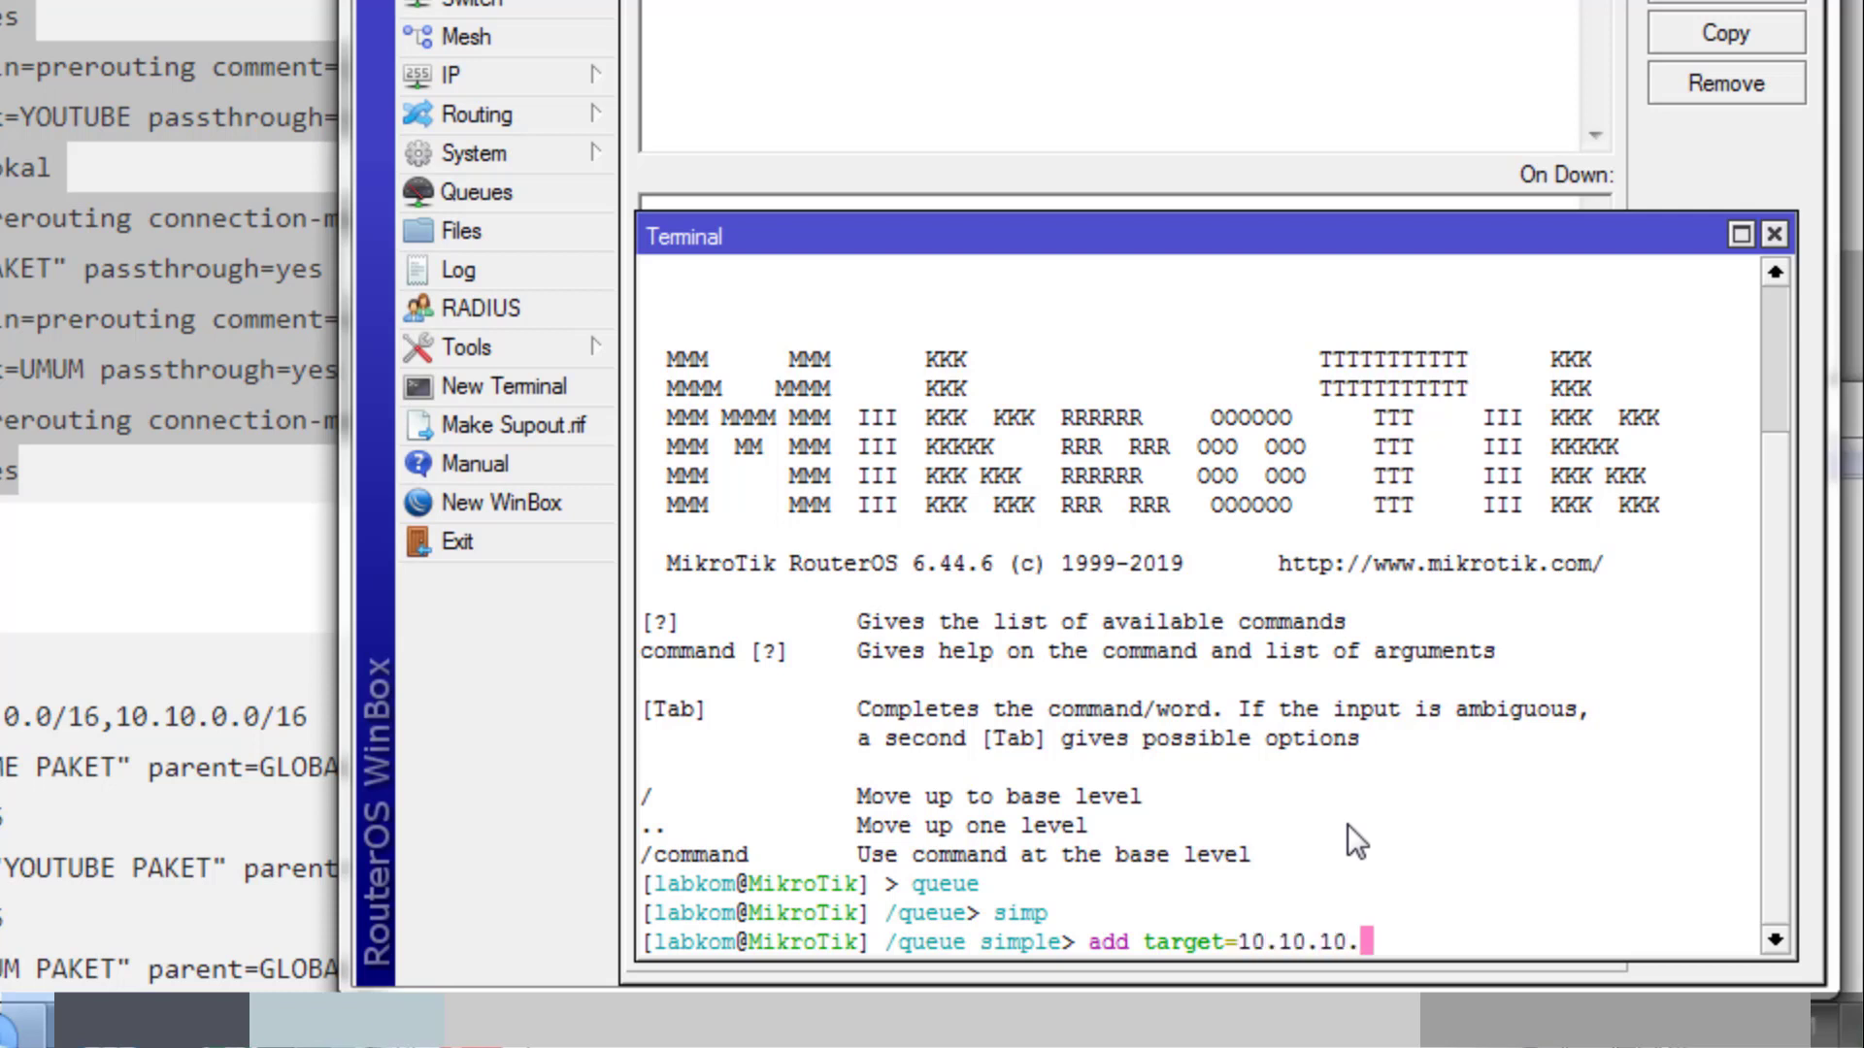
{"action": "type", "text": "2"}
{"action": "type", "text": " 2M,"}
{"action": "key", "text": "BackSpace"}
{"action": "key", "text": "BackSpace"}
{"action": "key", "text": "BackSpace"}
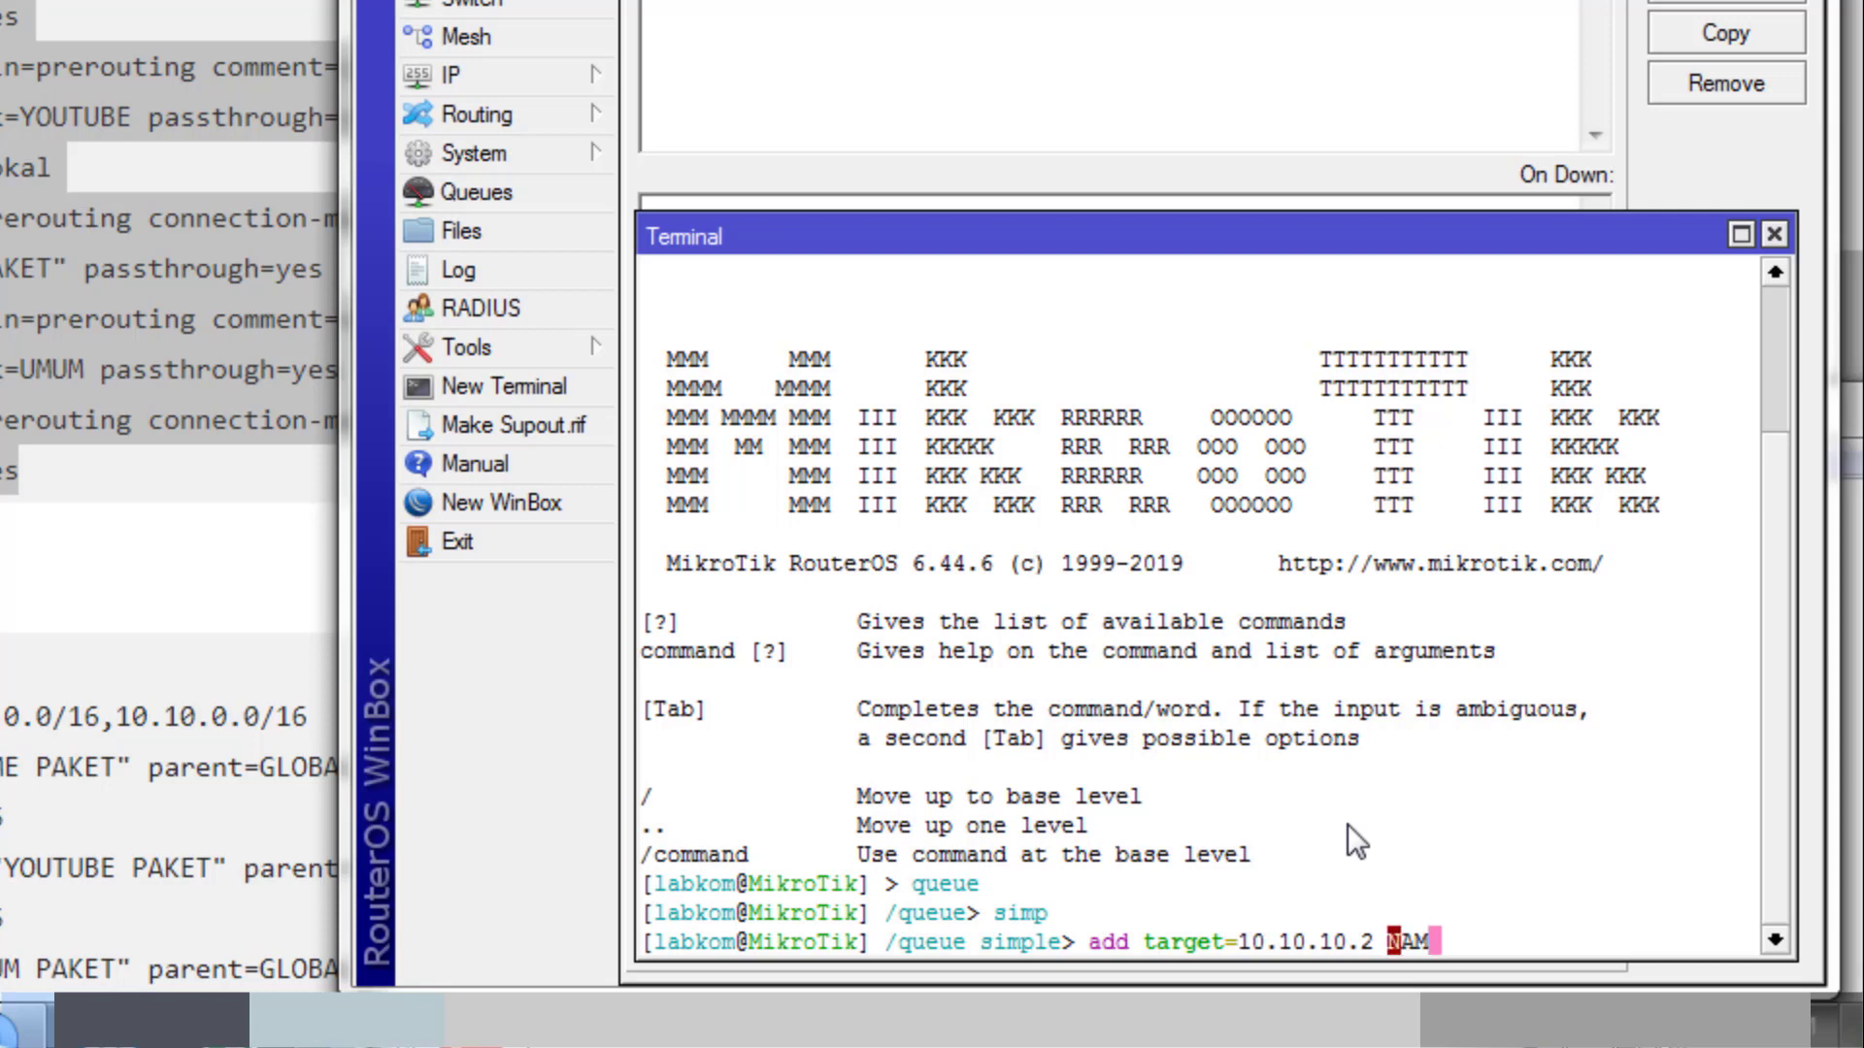
{"action": "type", "text": "name=tes"}
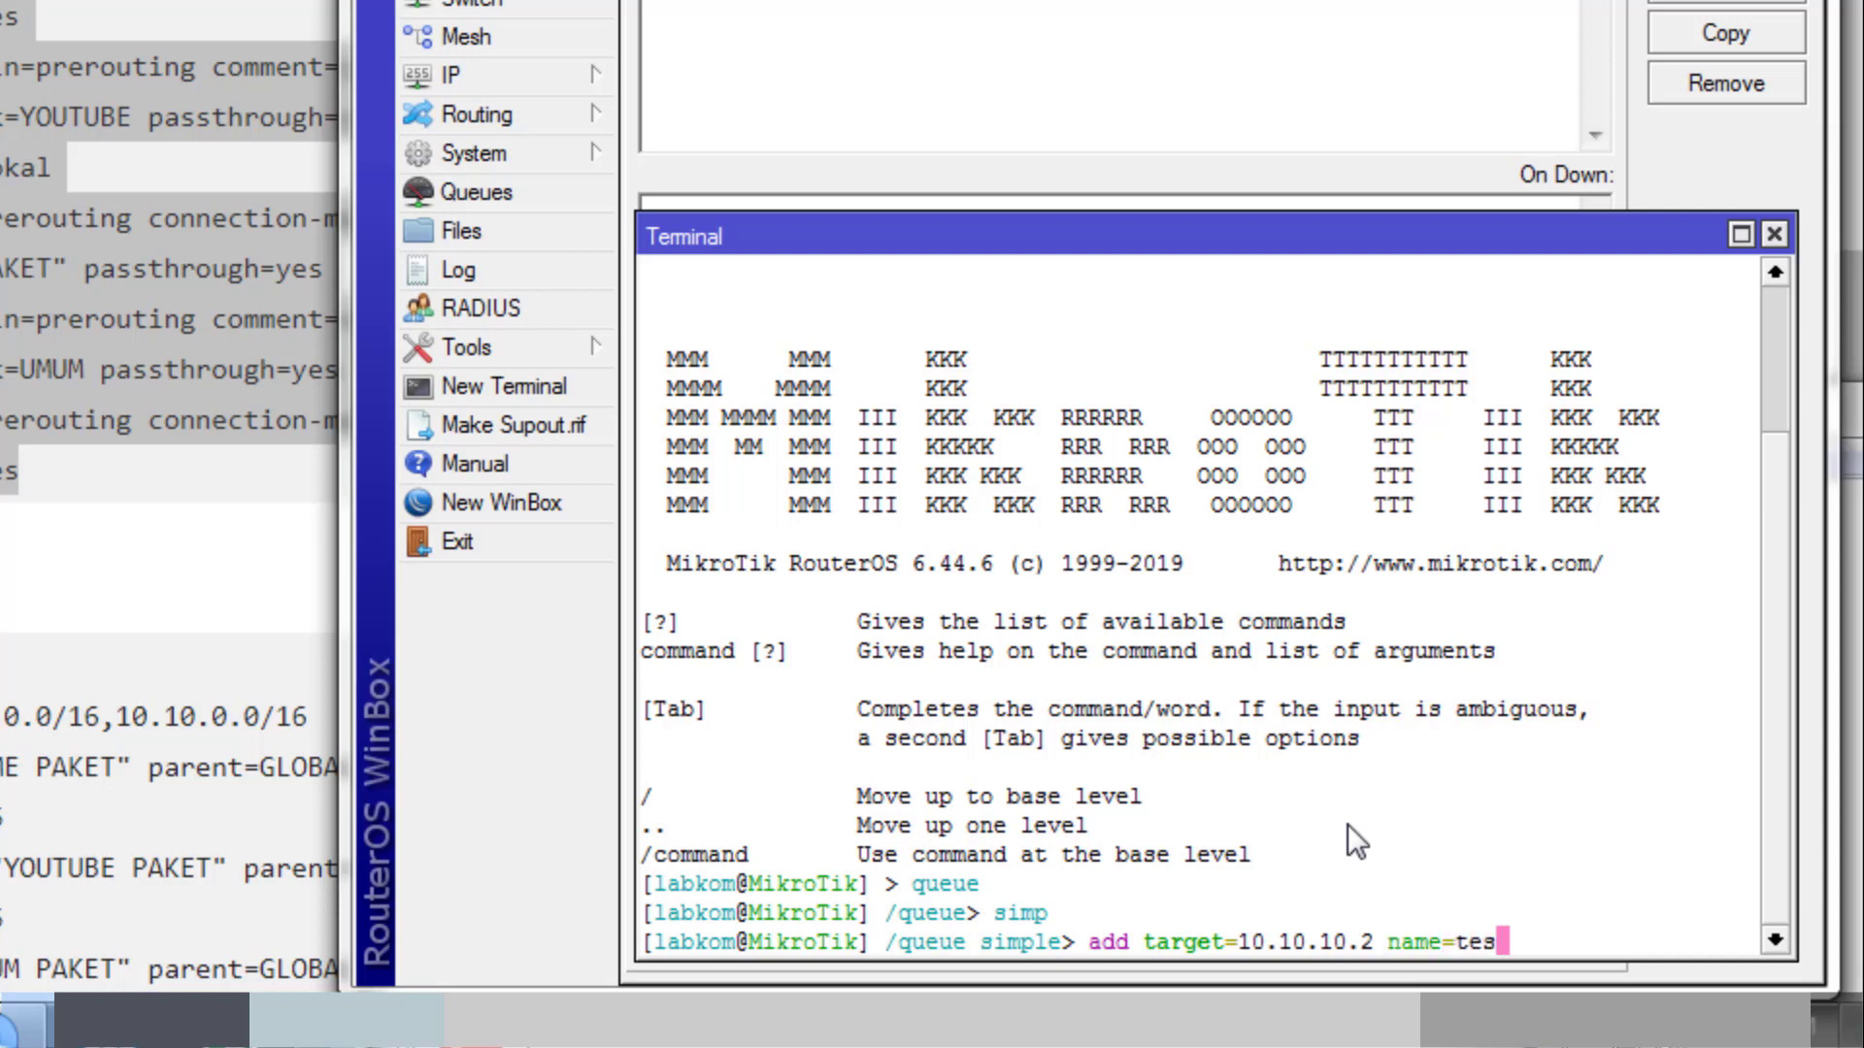
{"action": "type", "text": " max"}
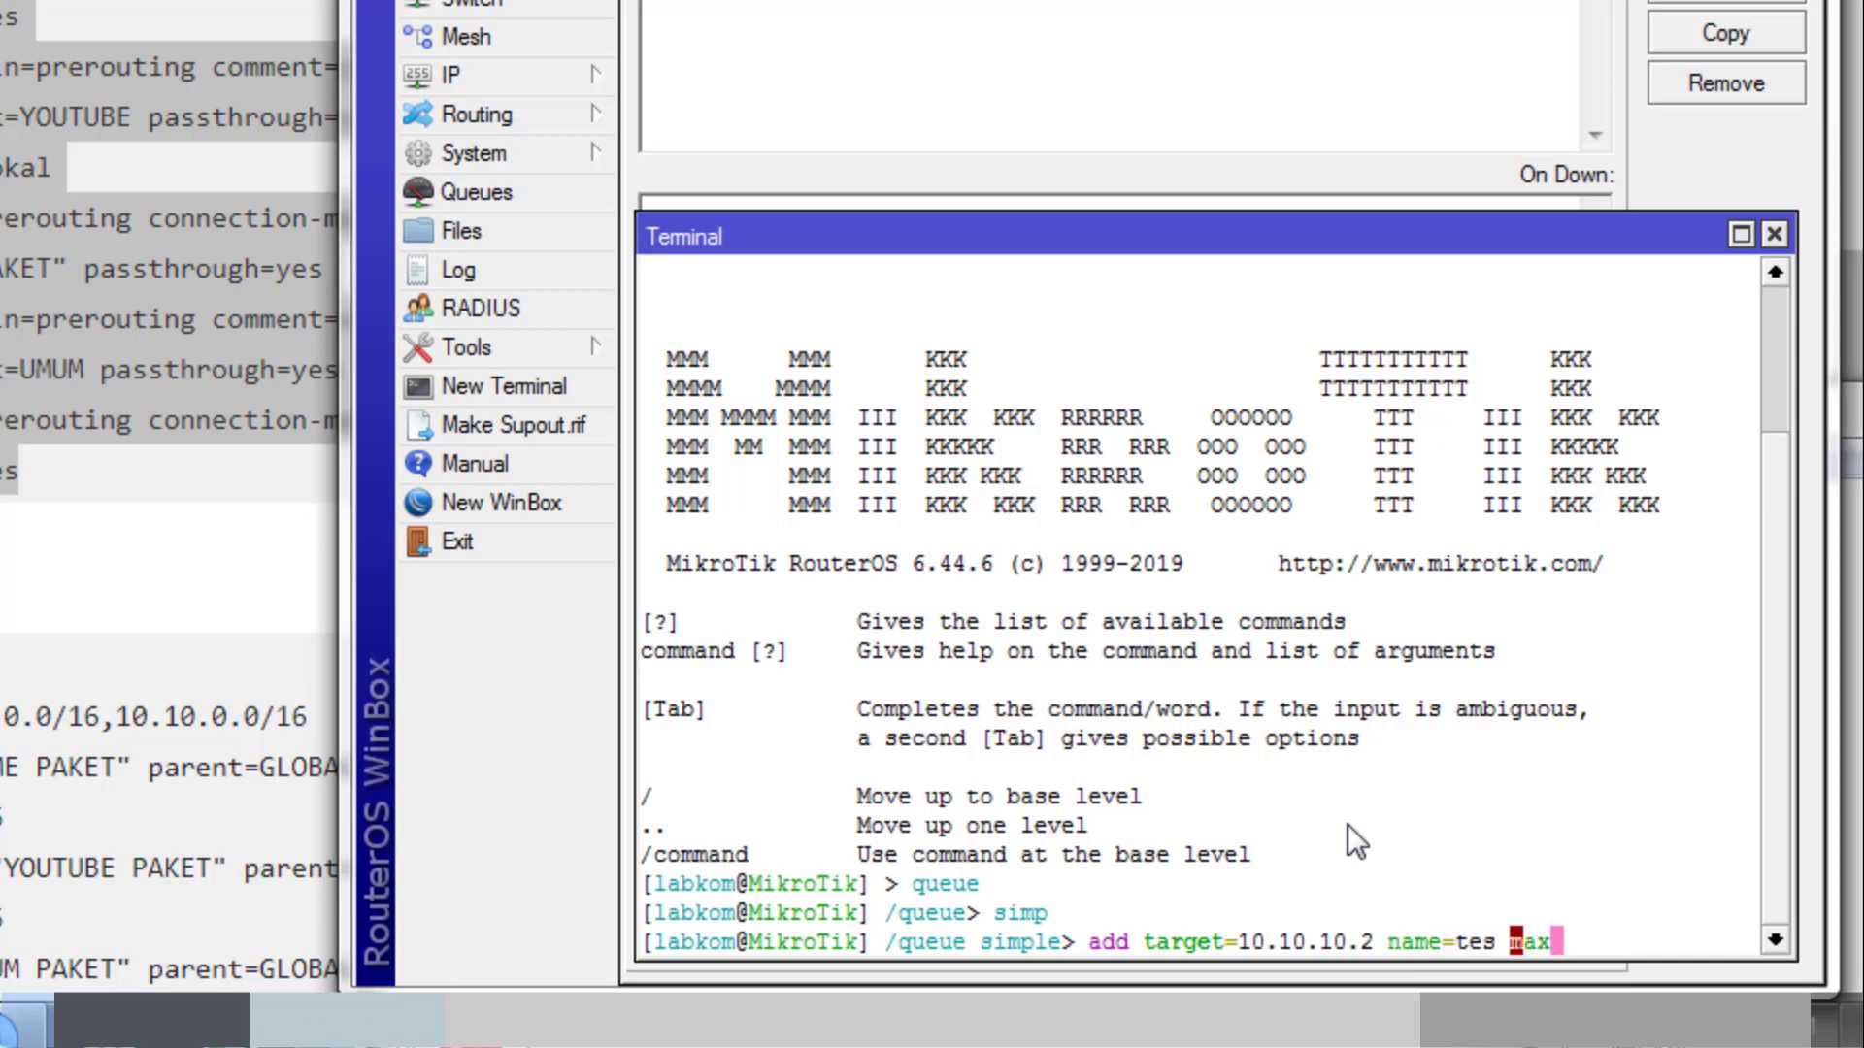
{"action": "type", "text": "=5m/5m"}
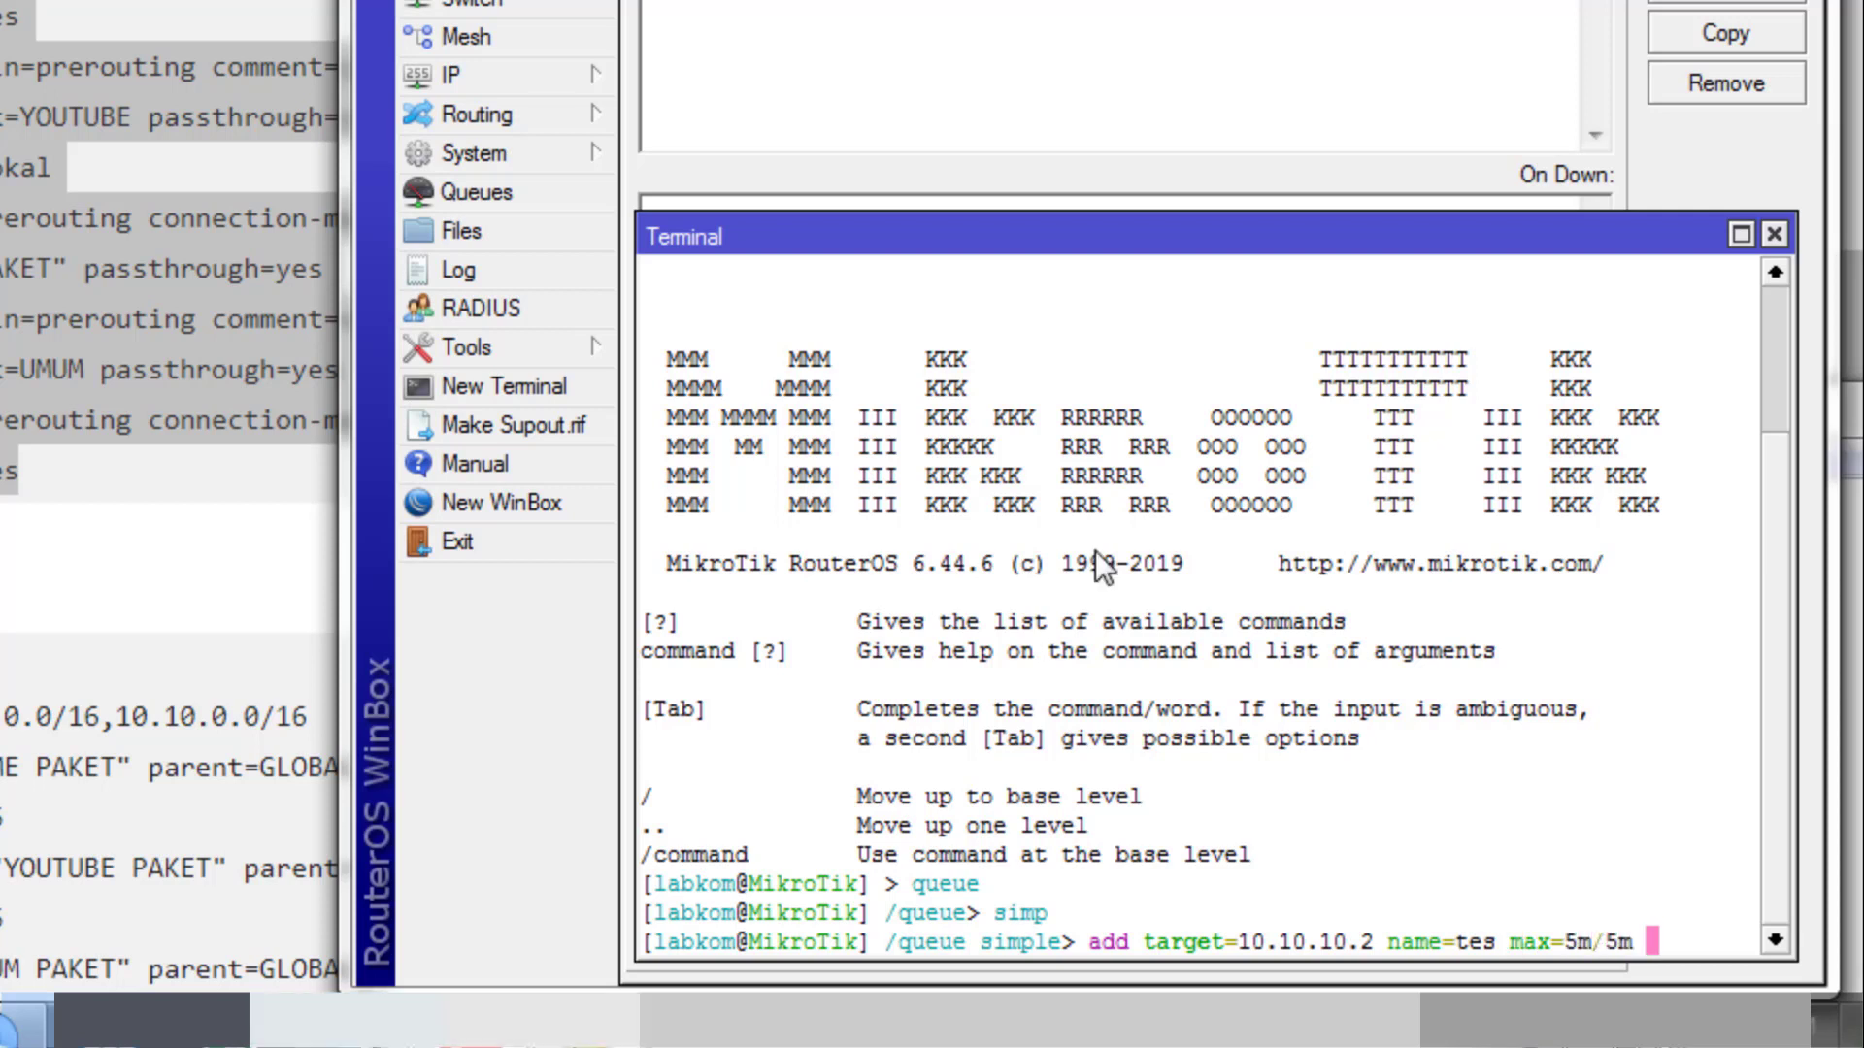
{"action": "key", "text": "Return"}
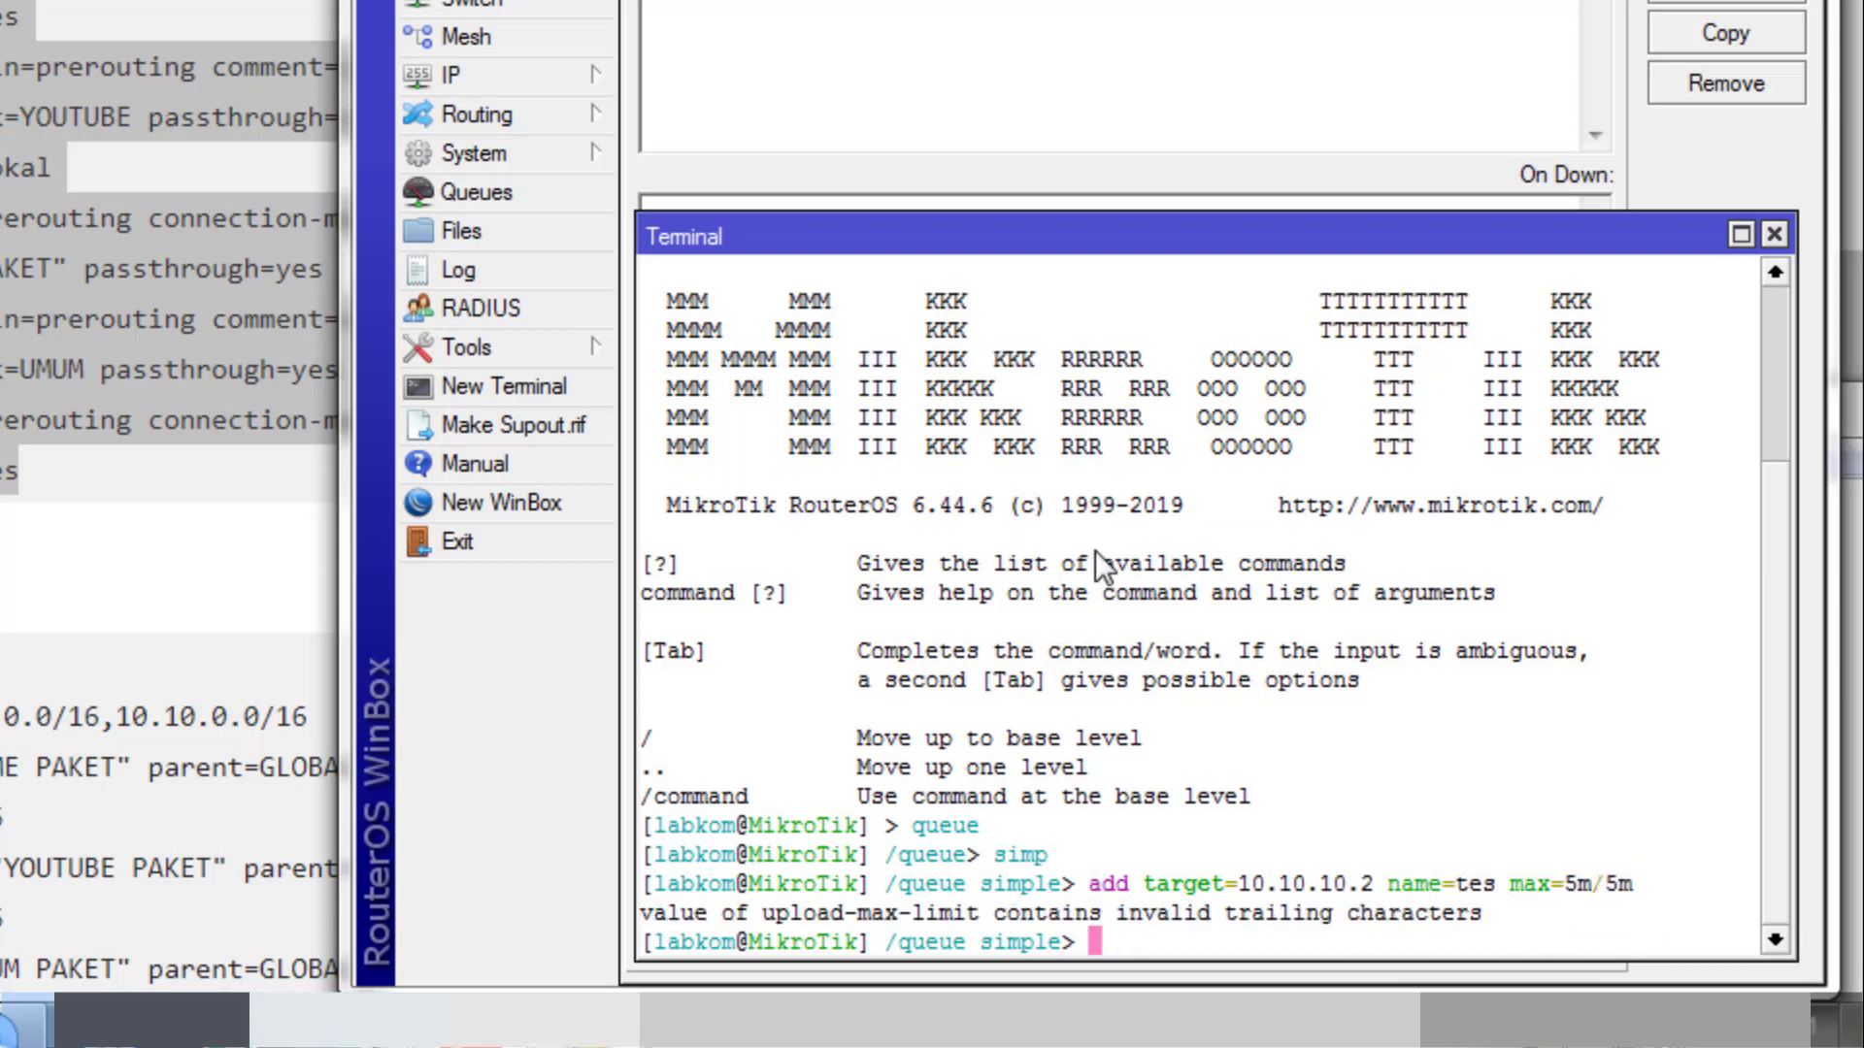
Step: Recall the simple queue command, change its limit to max=5M/5M and run it
{"action": "key", "text": "Up"}
{"action": "key", "text": "Left"}
{"action": "key", "text": "Left"}
{"action": "key", "text": "Left"}
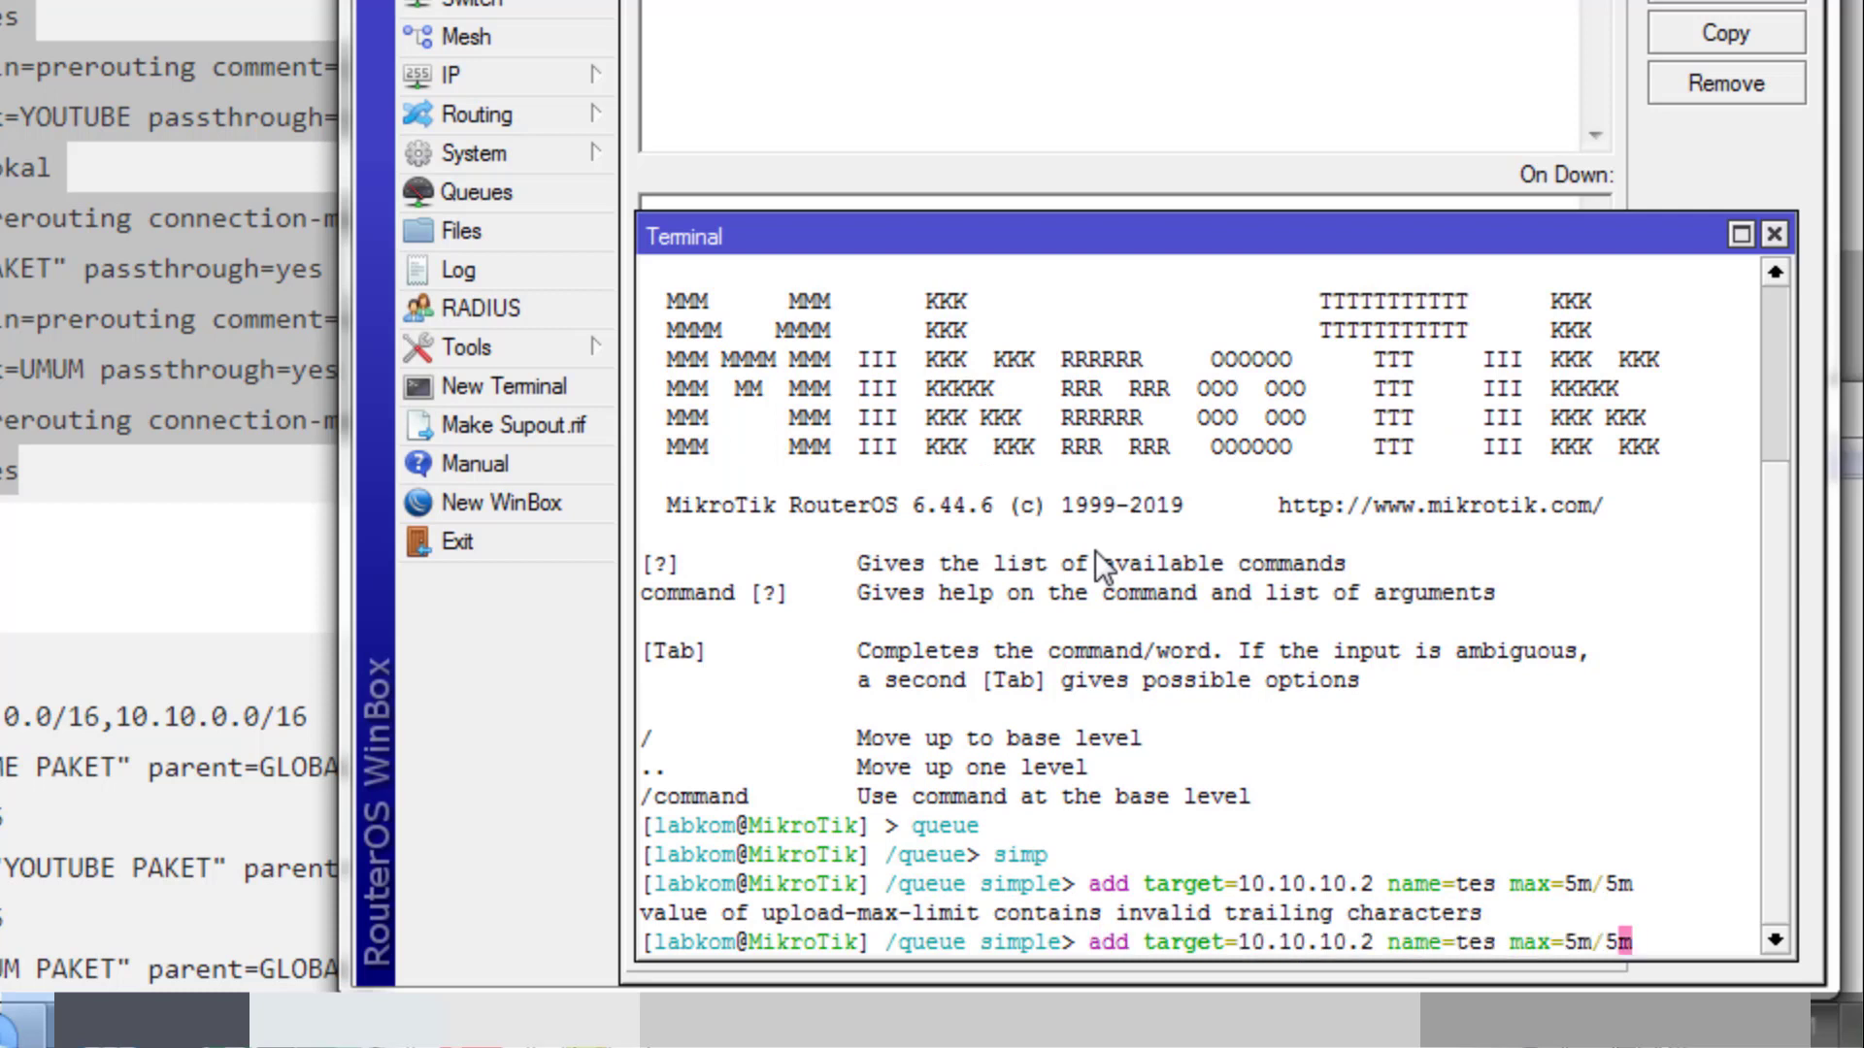
{"action": "key", "text": "BackSpace"}
{"action": "type", "text": "M"}
{"action": "key", "text": "Right"}
{"action": "key", "text": "Right"}
{"action": "key", "text": "Right"}
{"action": "key", "text": "BackSpace"}
{"action": "type", "text": "M"}
{"action": "key", "text": "Return"}
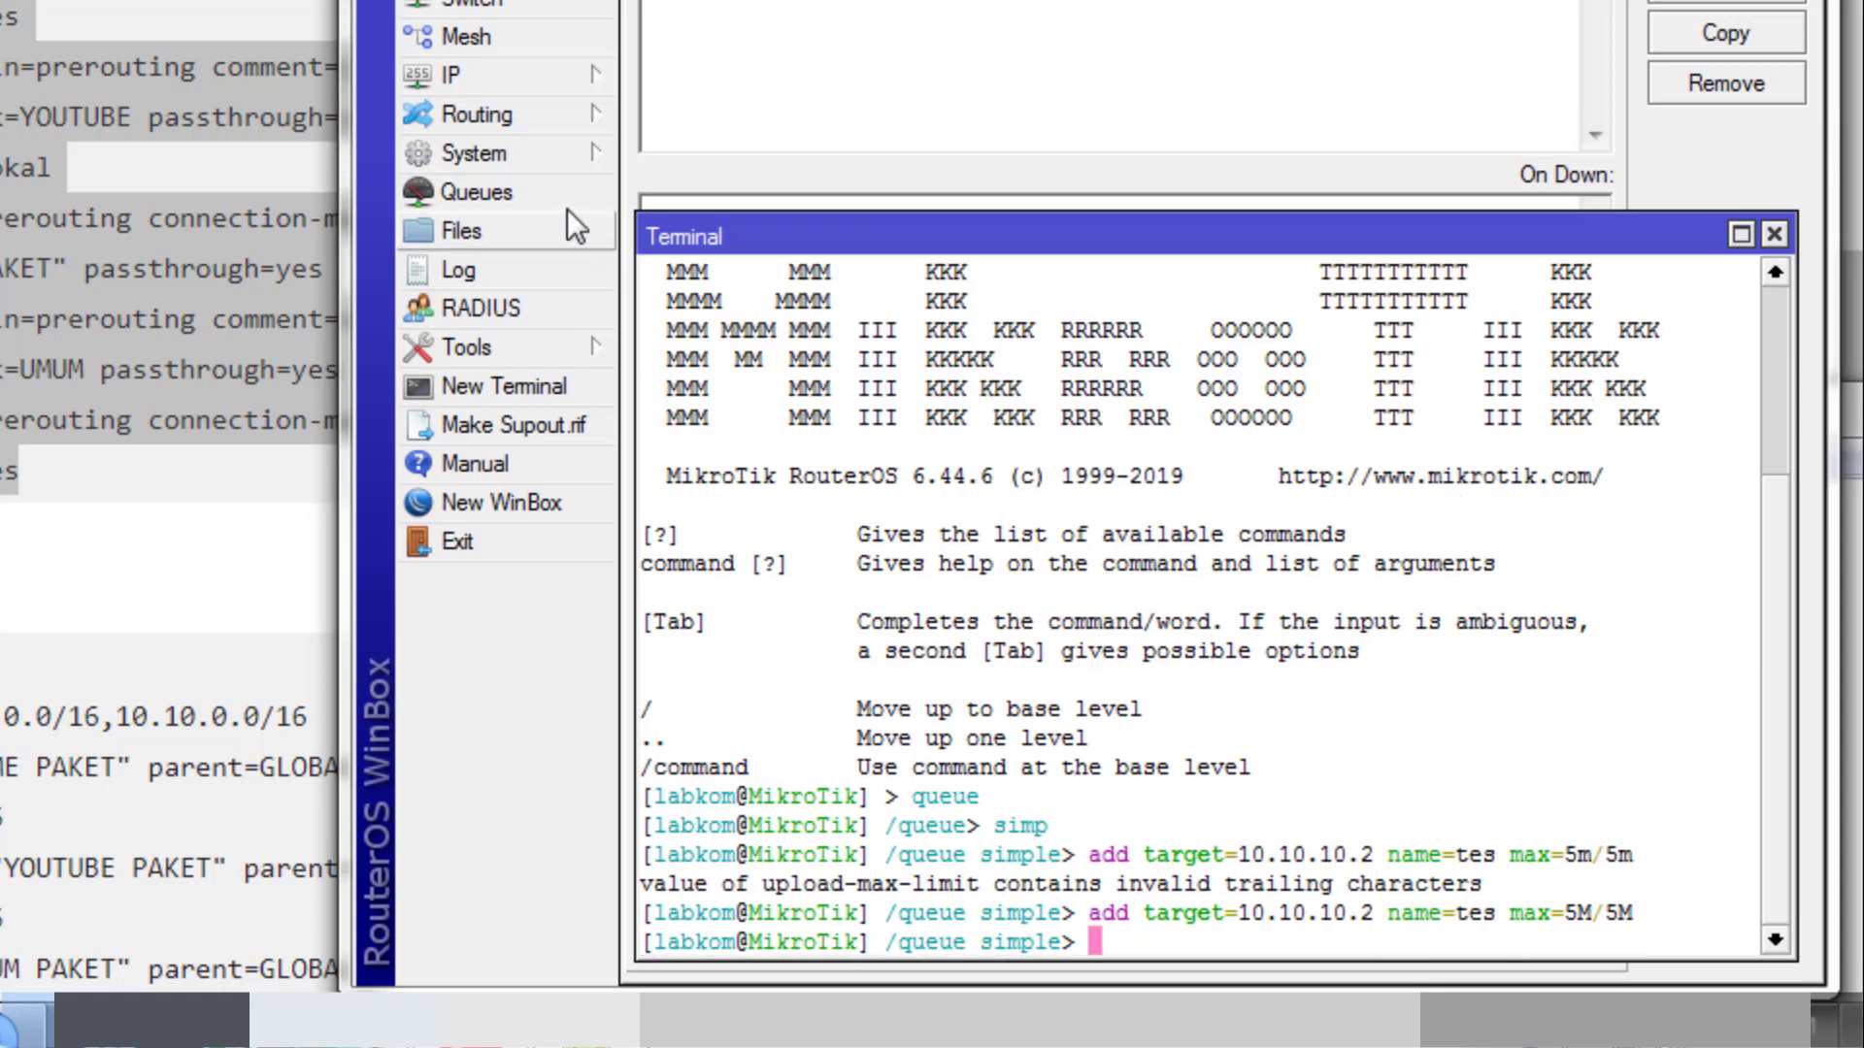
Step: Open the simple queue list and remove the tes queue
{"action": "left_click", "coordinate": [544, 193]}
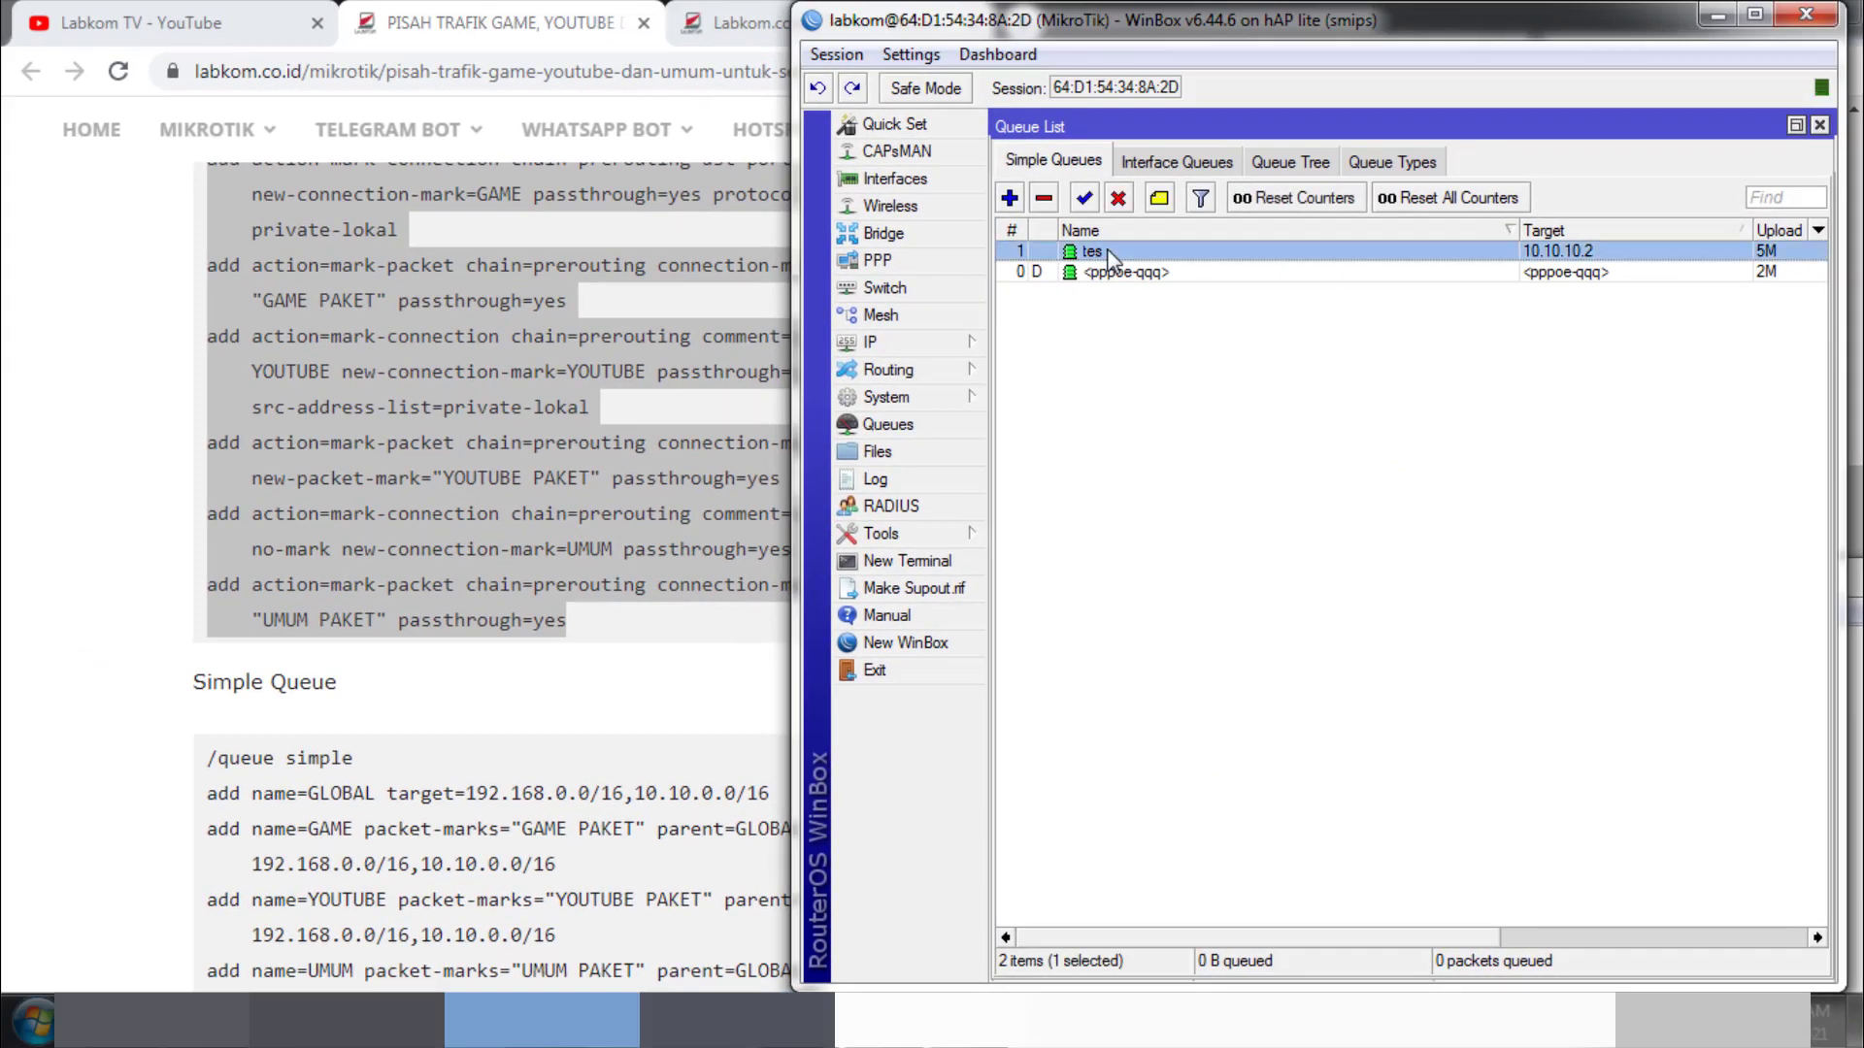
{"action": "left_click", "coordinate": [1046, 199]}
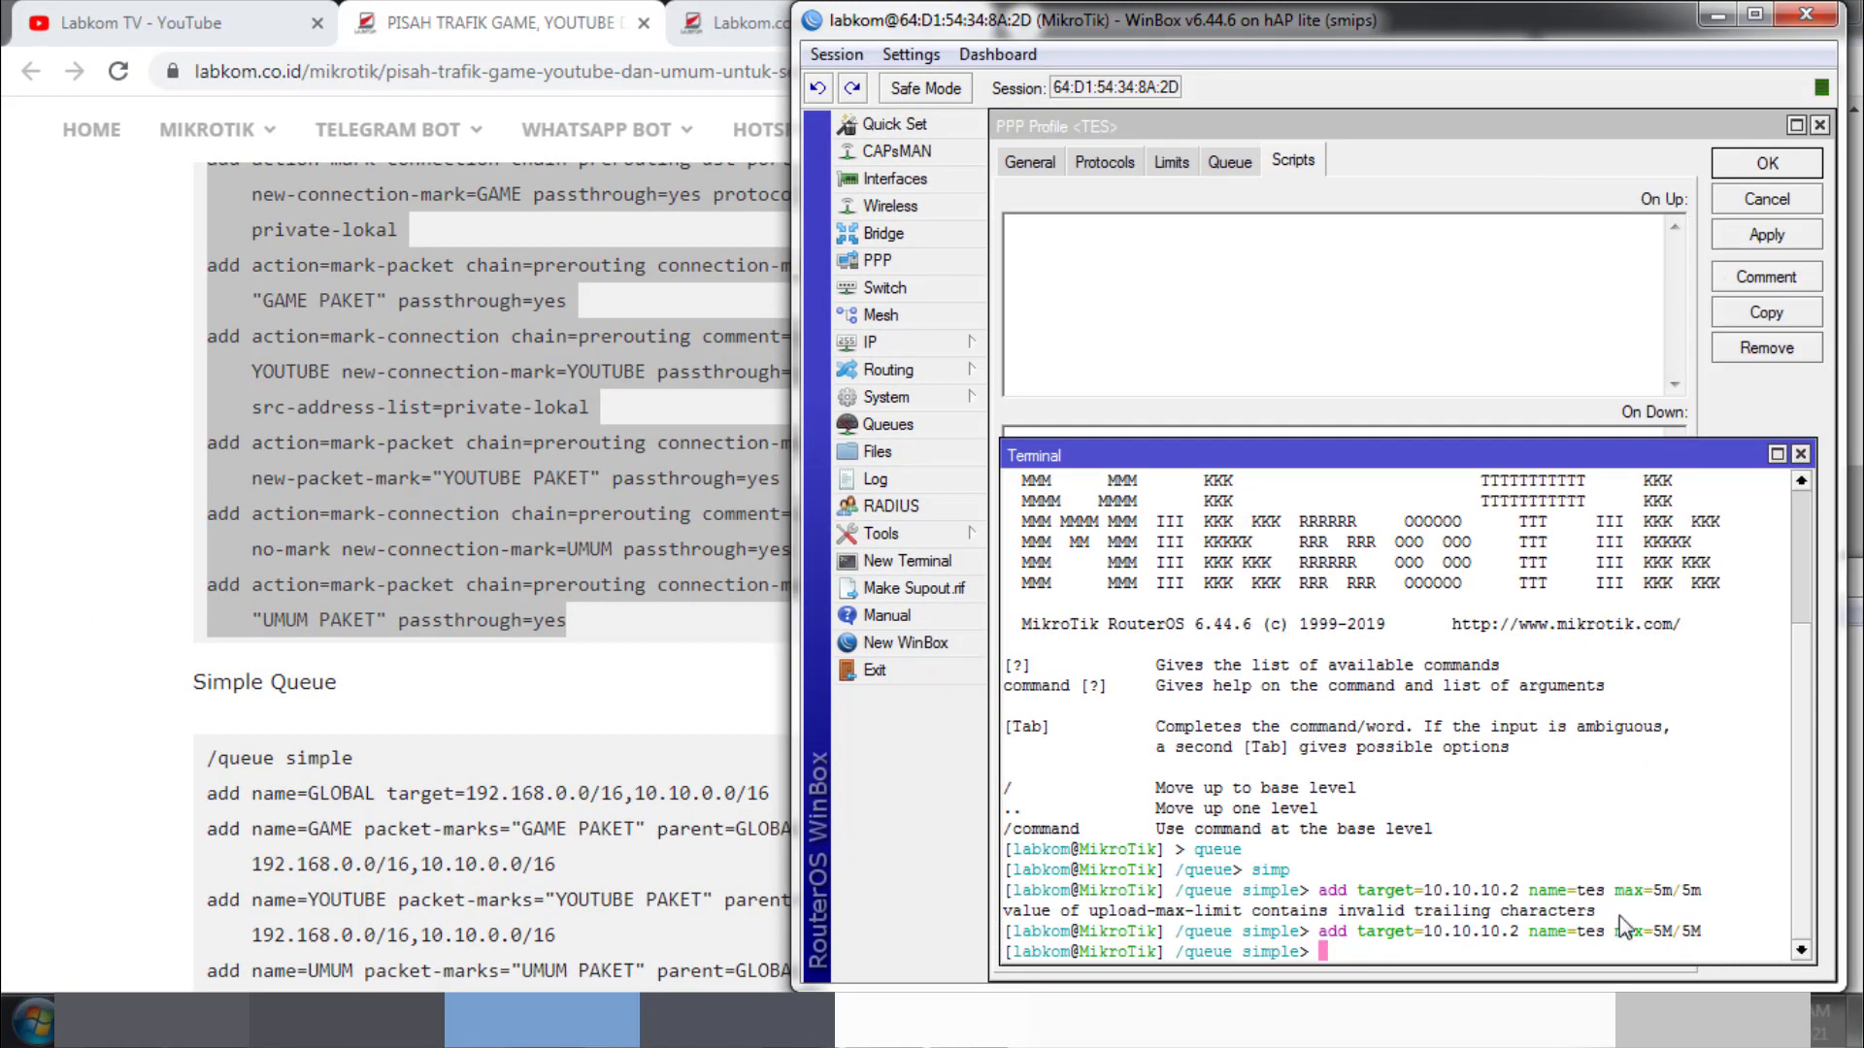
Step: Copy the executed command into the On Up script as /queue simple add target=10.10.10.2 name=tes max=5M/5M, with an empty line above it
{"action": "left_click_drag", "start_coordinate": [1704, 932], "coordinate": [1174, 932]}
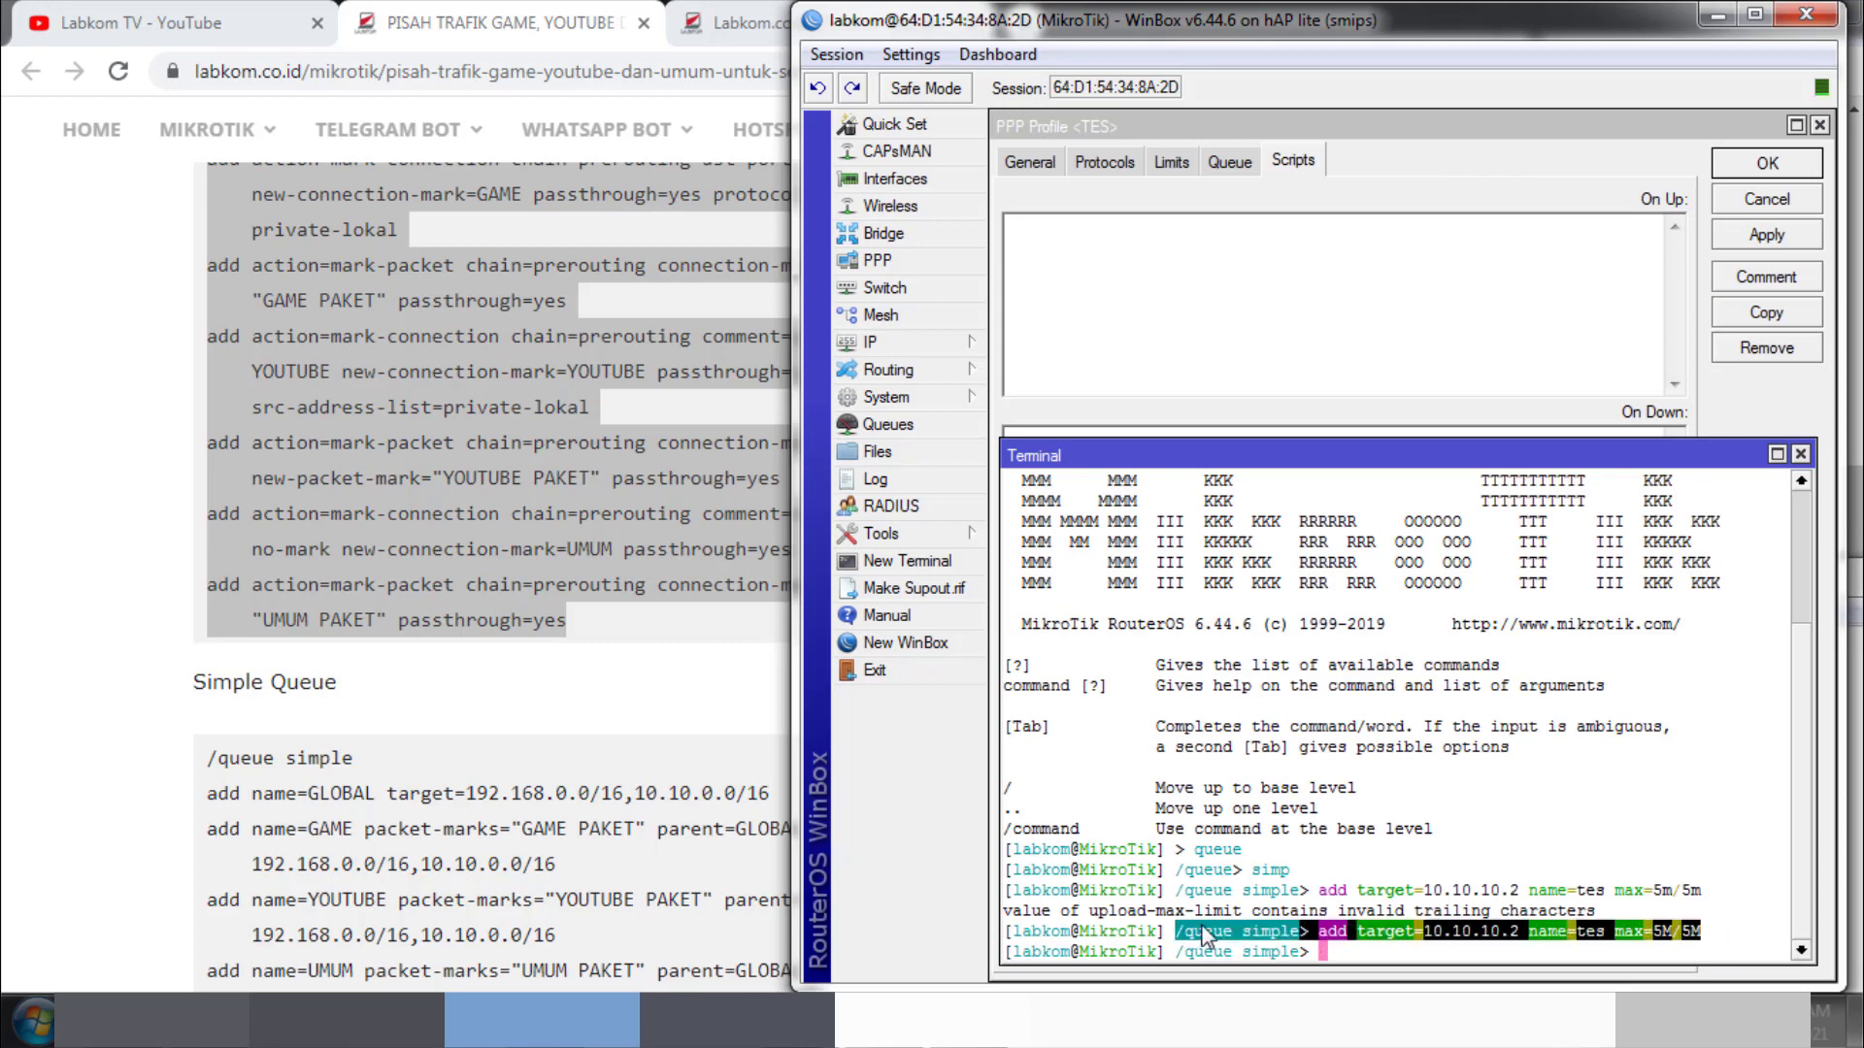
{"action": "right_click", "coordinate": [1204, 925]}
{"action": "left_click", "coordinate": [1267, 803]}
{"action": "left_click", "coordinate": [1105, 364]}
{"action": "key", "text": "ctrl+v"}
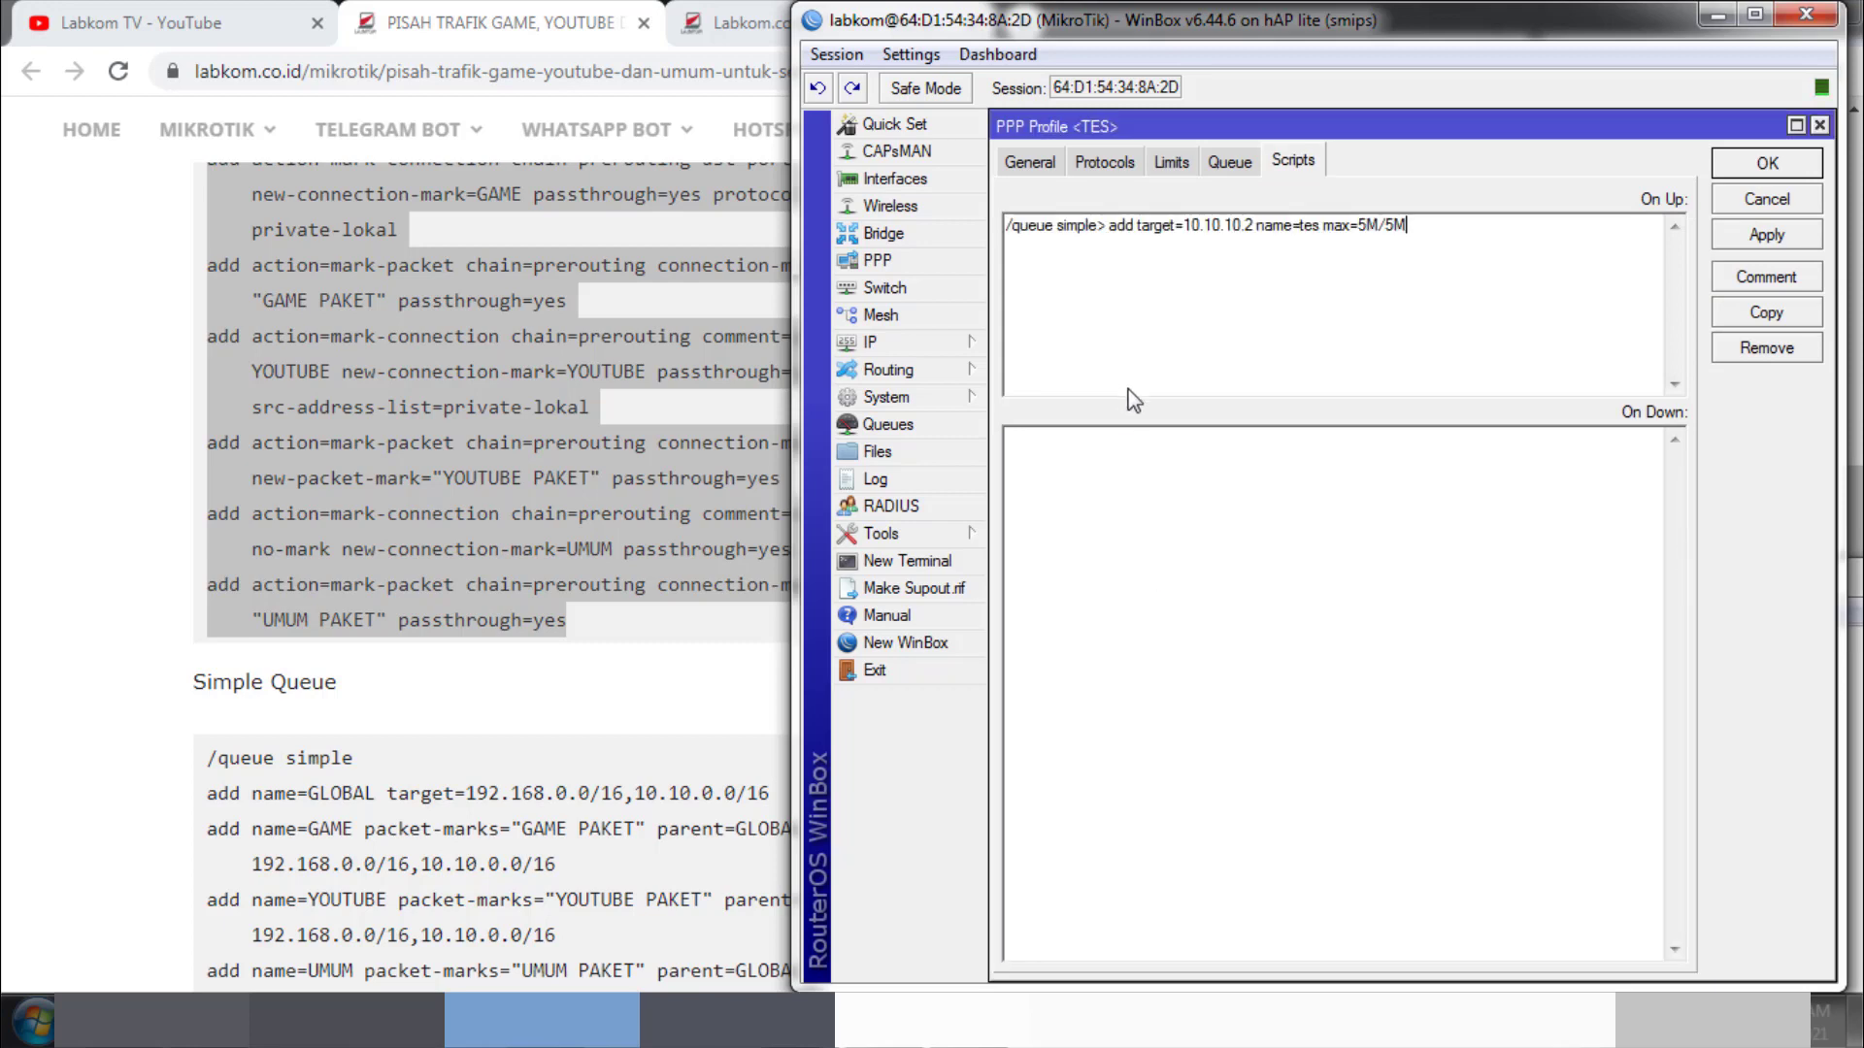
{"action": "left_click", "coordinate": [1107, 231]}
{"action": "key", "text": "BackSpace"}
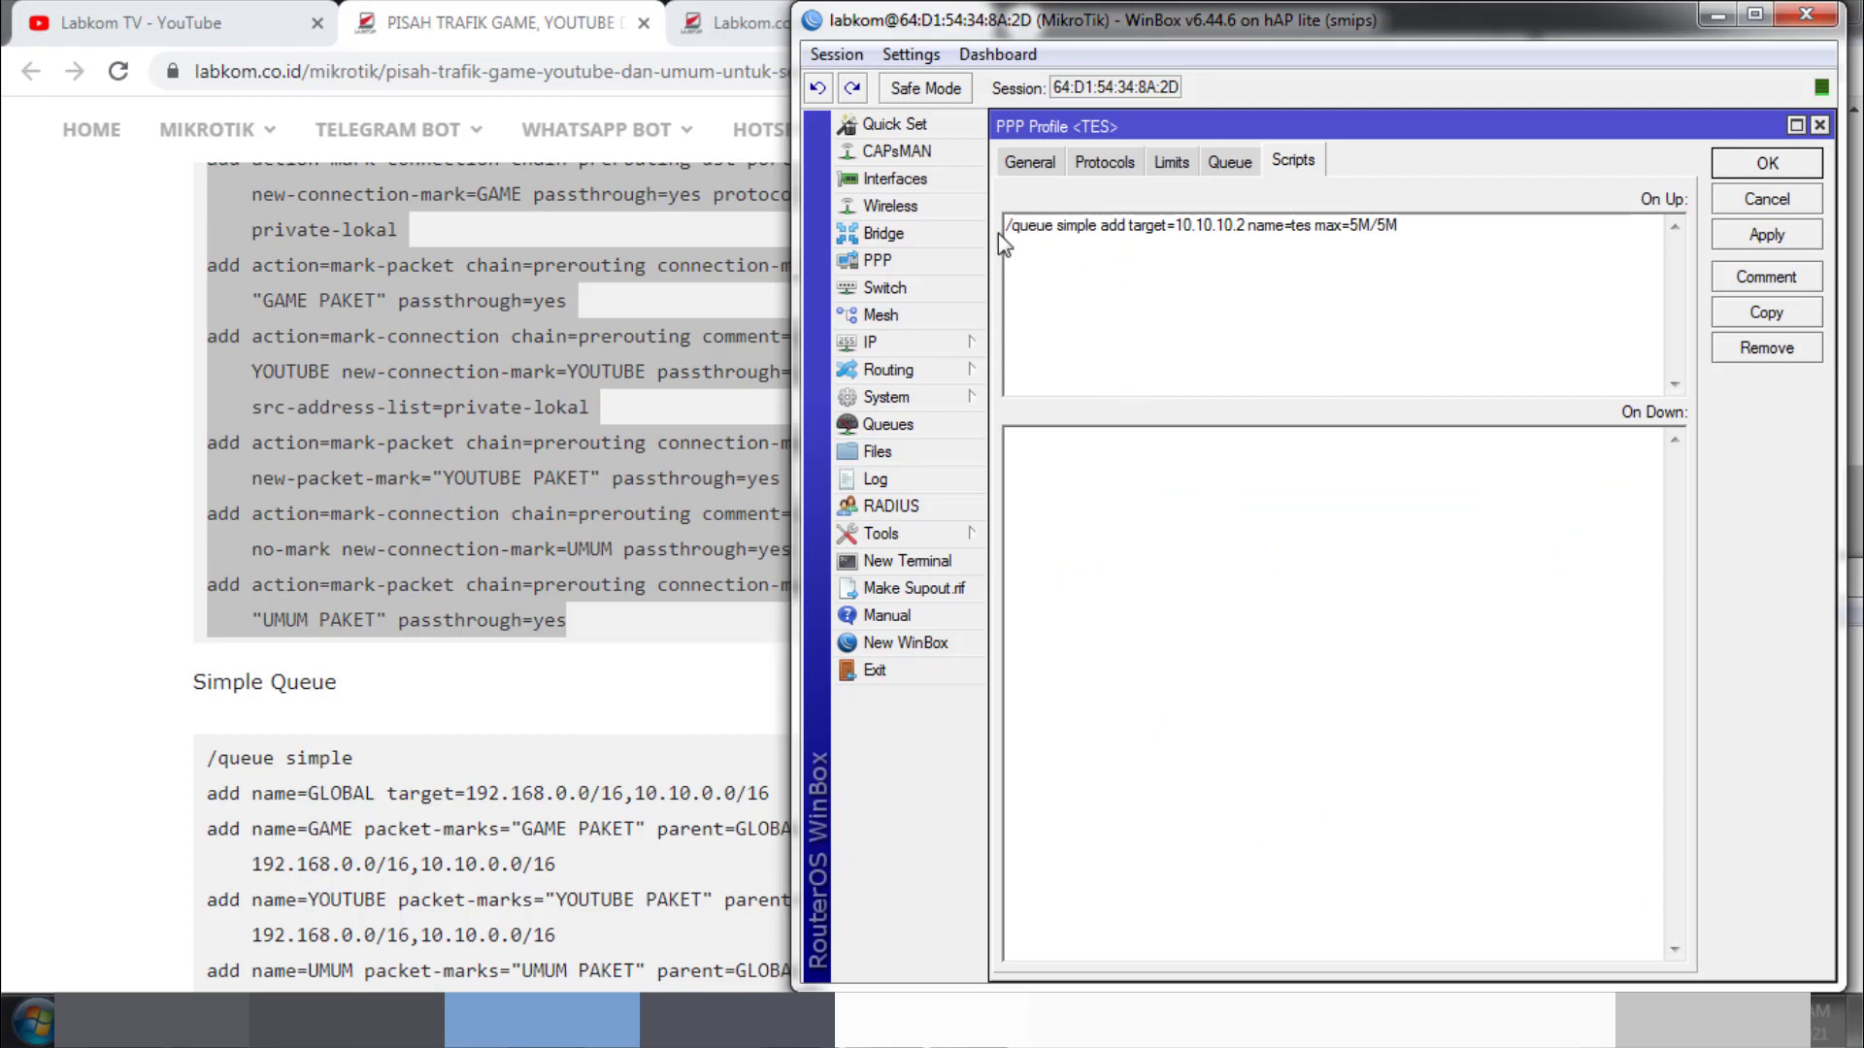
{"action": "key", "text": "Return"}
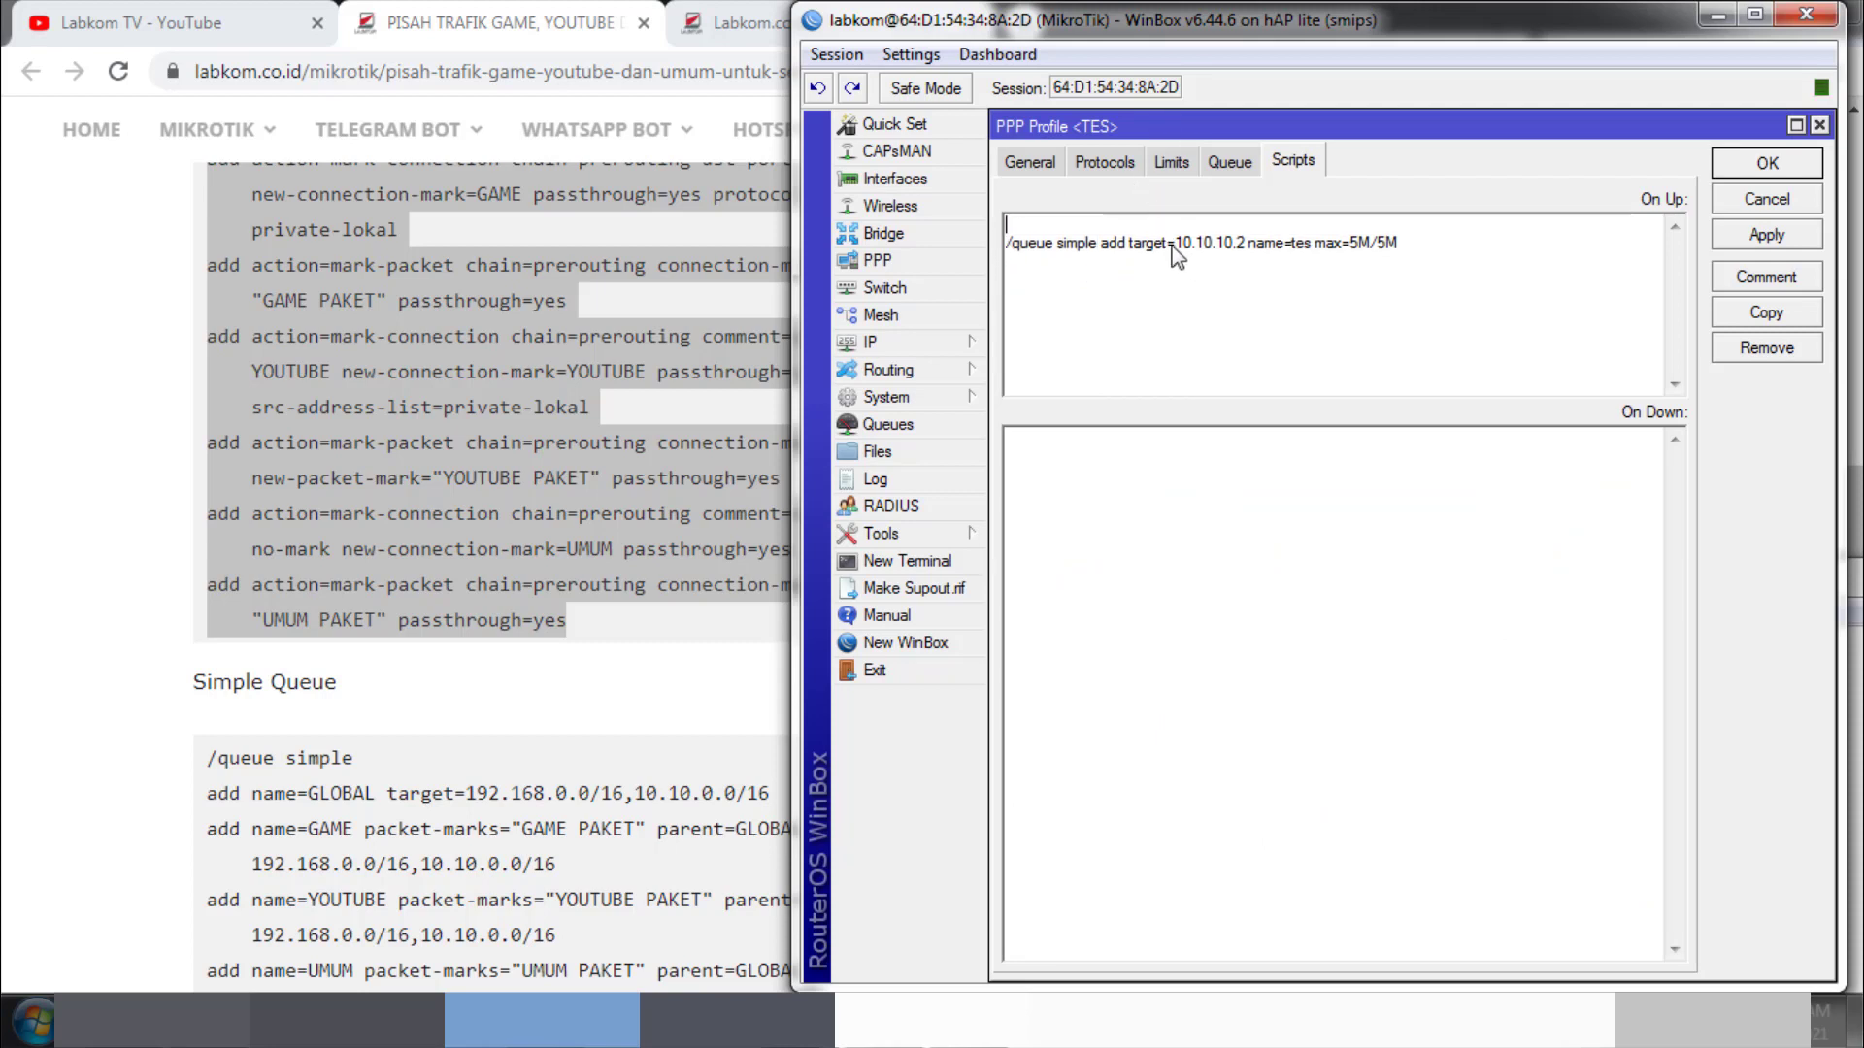
Step: Begin a variable declaration on the empty line above the queue command with :local ipsecret
{"action": "left_click_drag", "start_coordinate": [1175, 245], "coordinate": [1243, 245]}
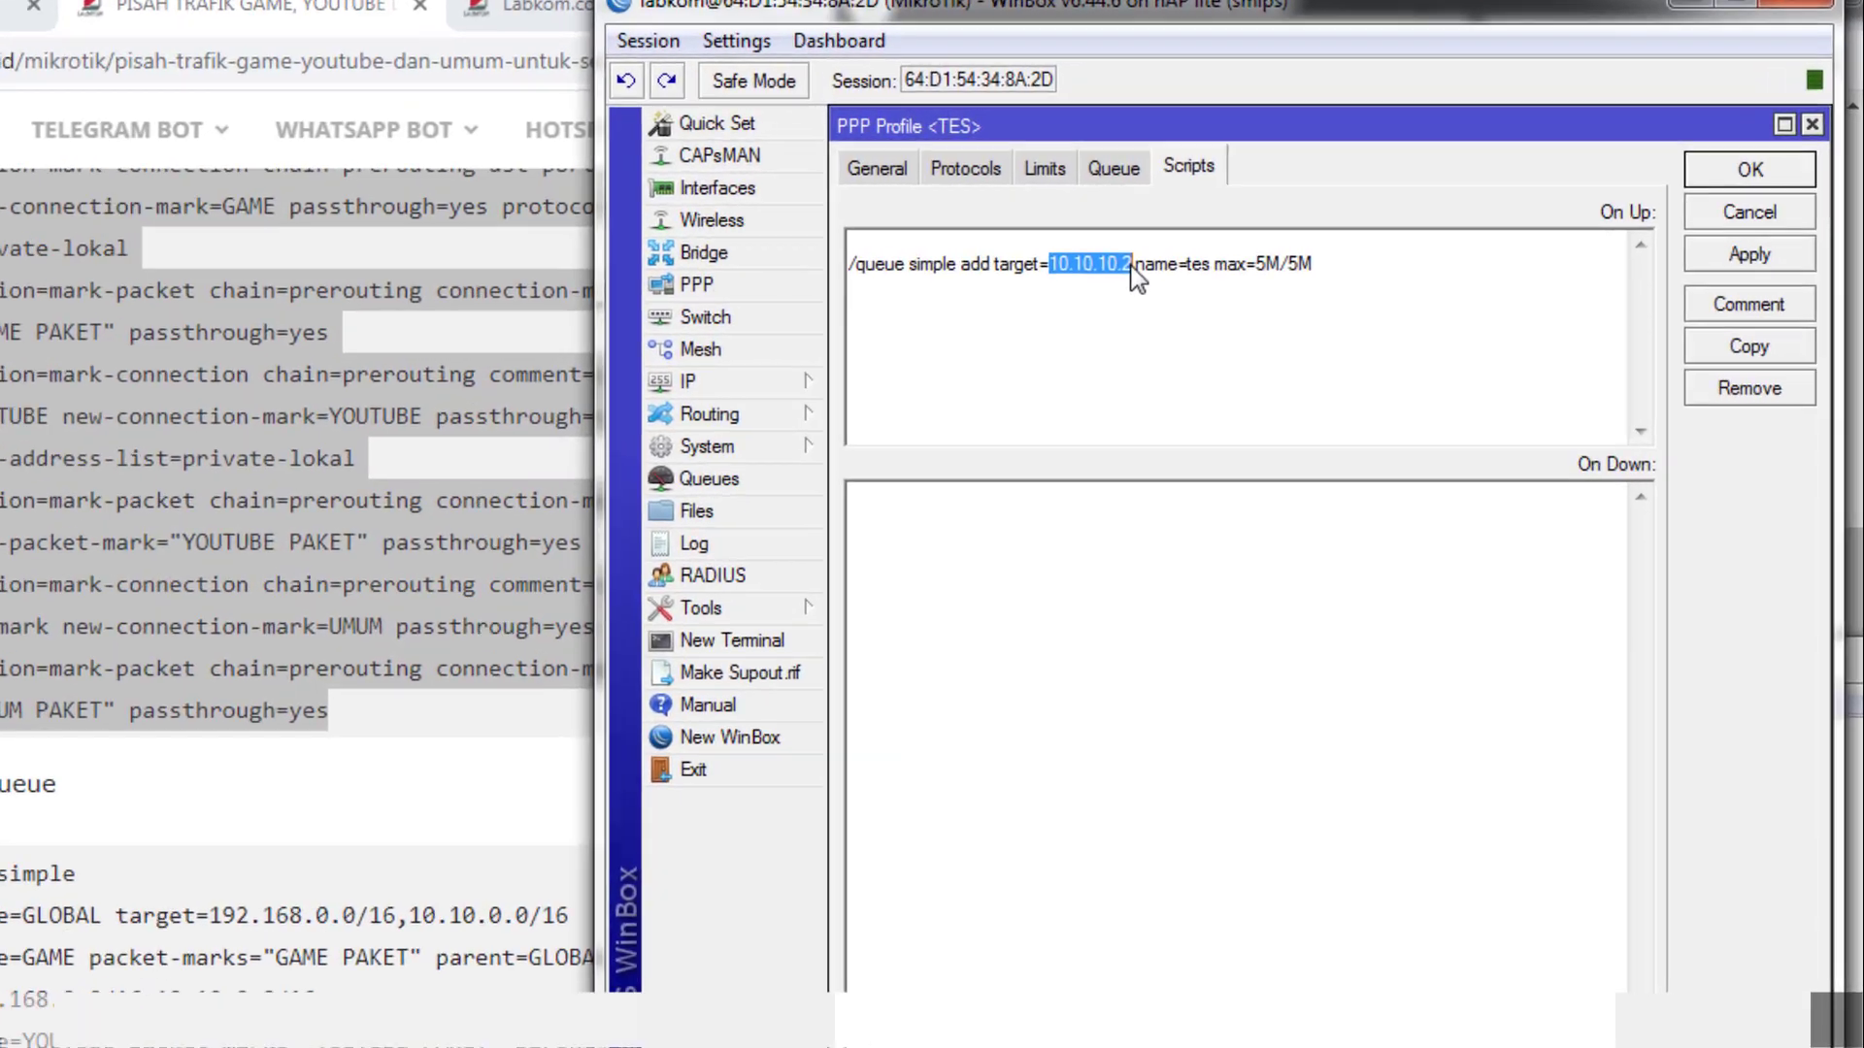
{"action": "left_click", "coordinate": [1065, 242]}
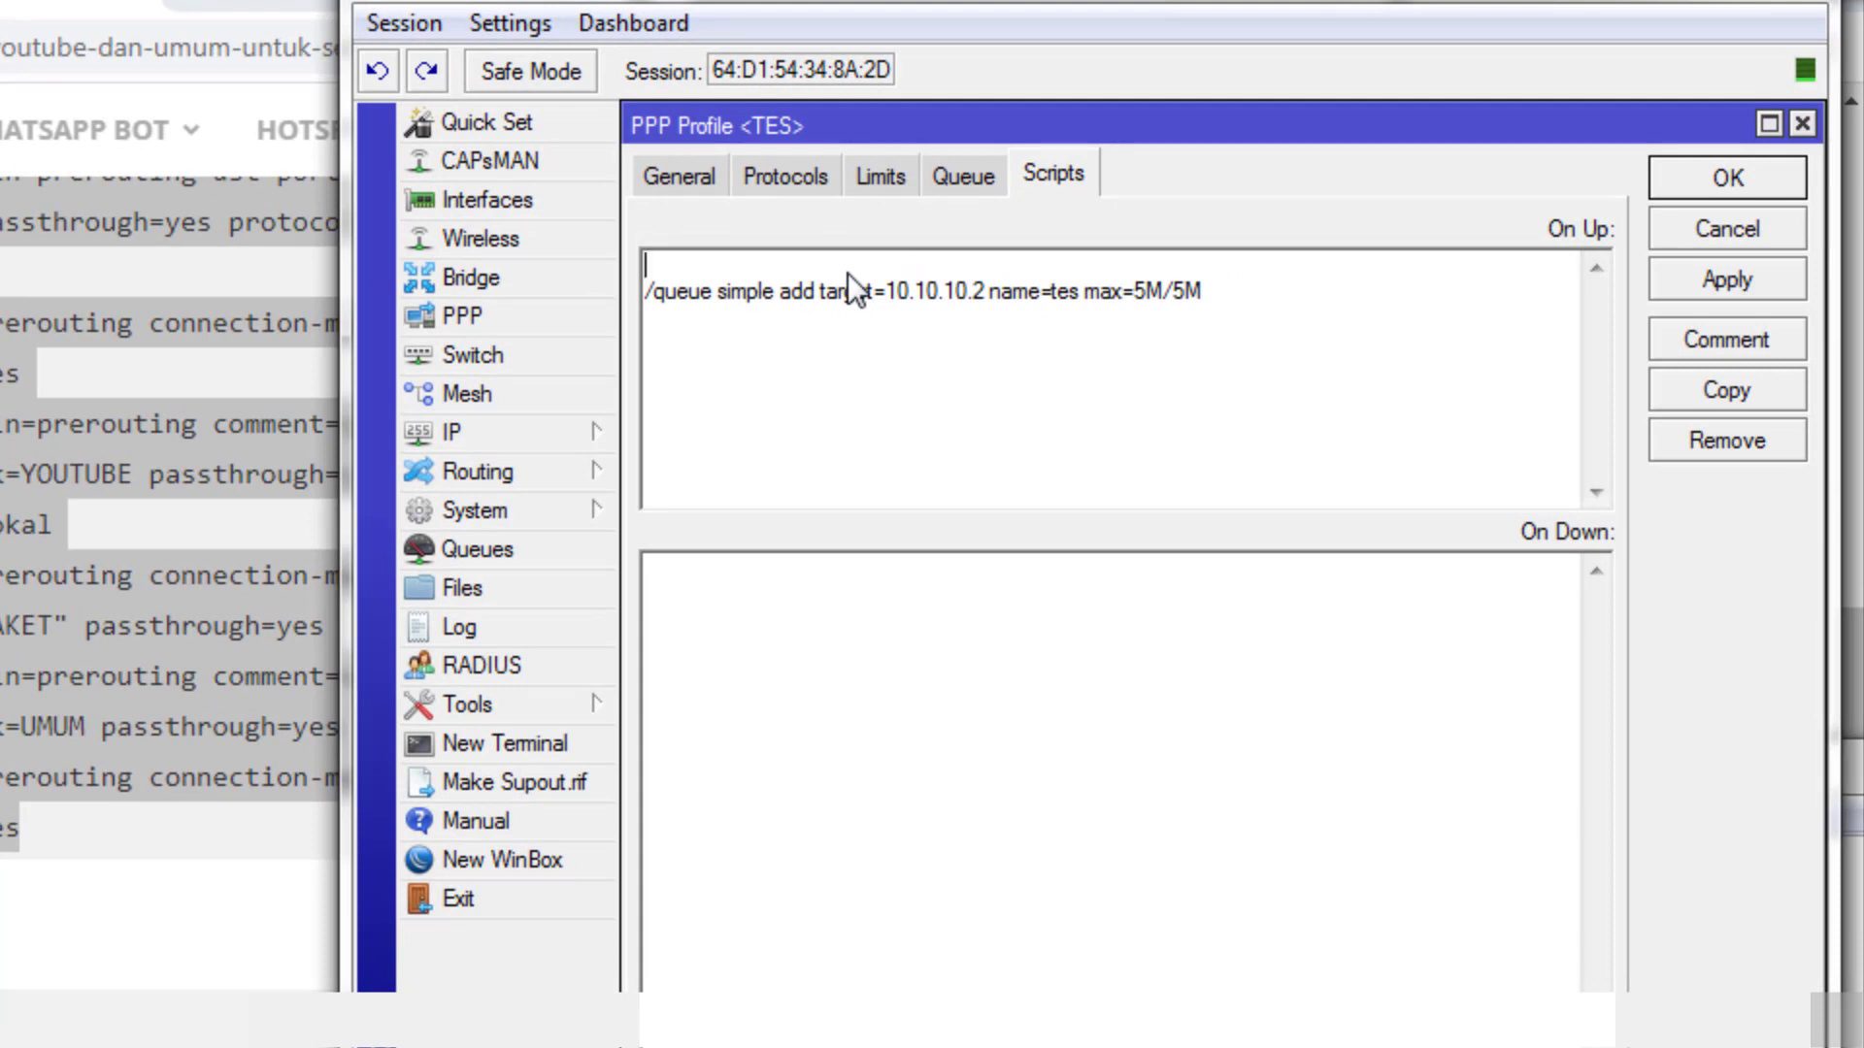
{"action": "type", "text": ":loc"}
{"action": "key", "text": "BackSpace"}
{"action": "key", "text": "BackSpace"}
{"action": "key", "text": "BackSpace"}
{"action": "type", "text": "local ip"}
{"action": "key", "text": "BackSpace"}
{"action": "key", "text": "BackSpace"}
{"action": "type", "text": "a"}
{"action": "key", "text": "BackSpace"}
{"action": "type", "text": "ipsecret"}
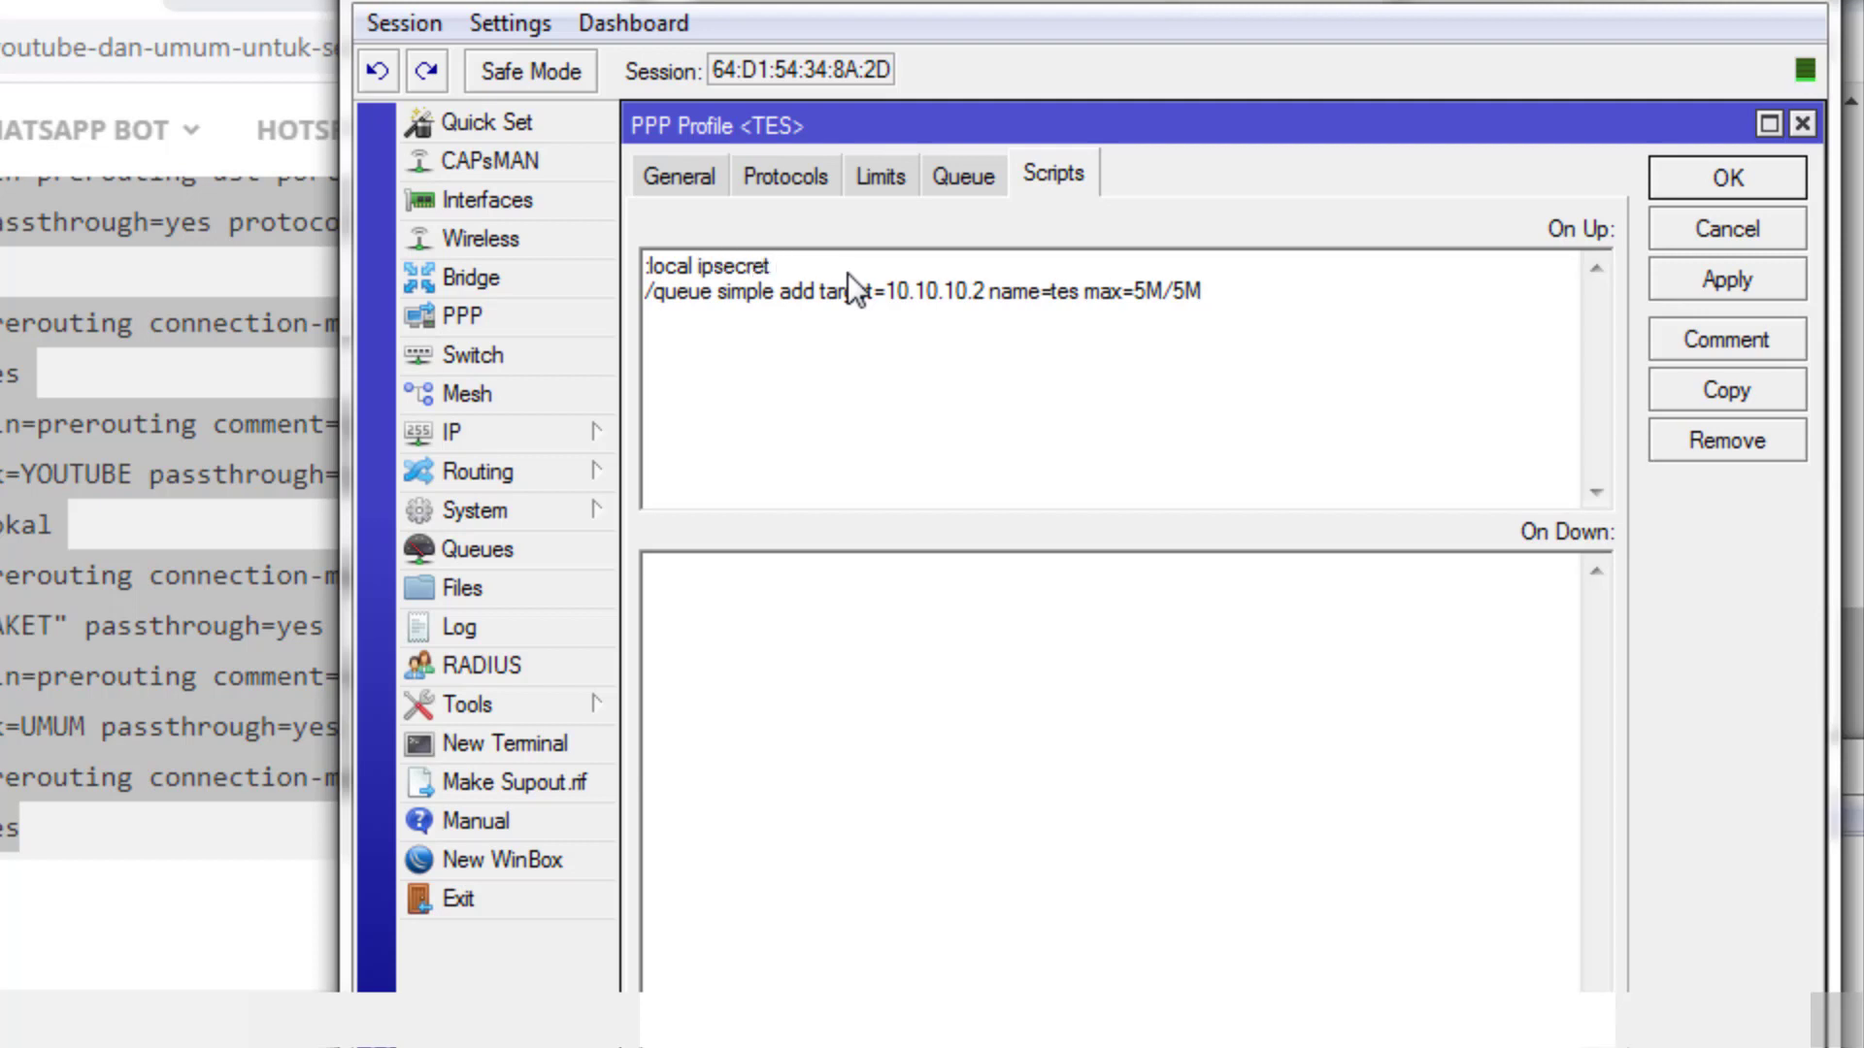
Step: Complete the ipsecret declaration with [/ppp active get [find name=$user] address];
{"action": "type", "text": " [/ppp active get [find name="}
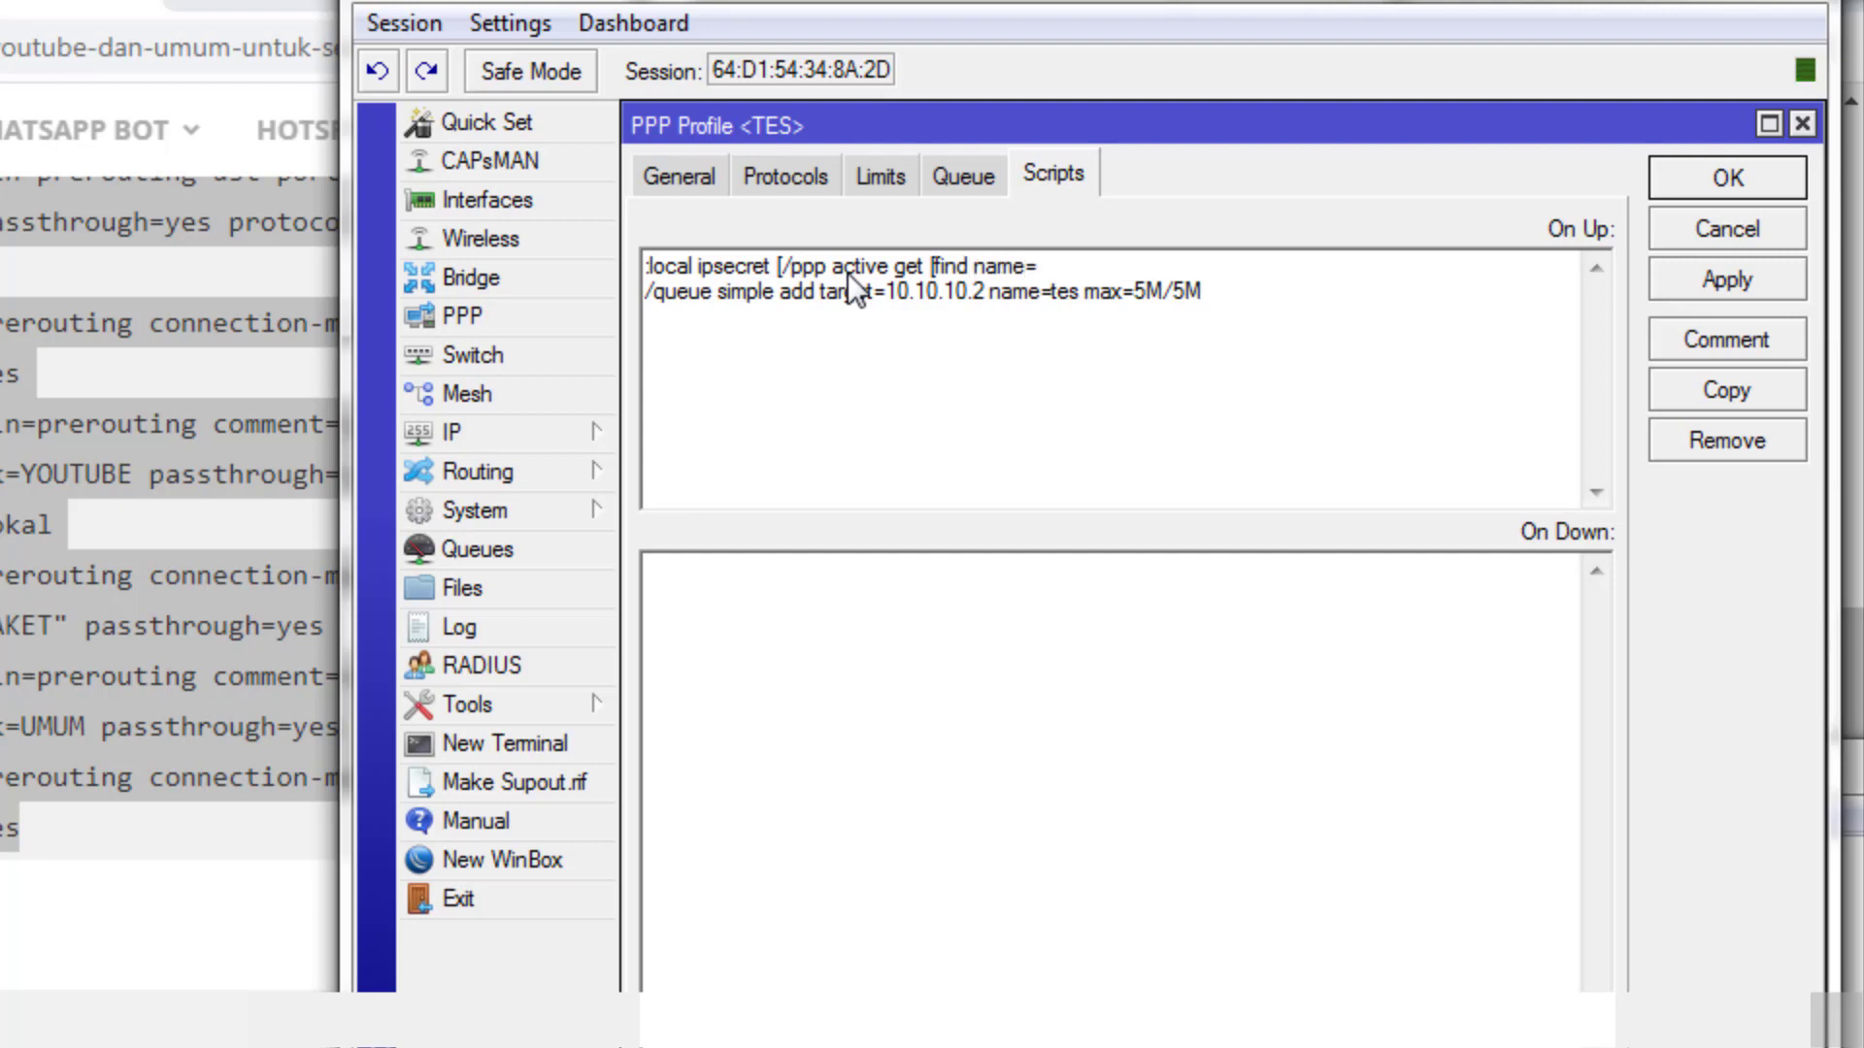
{"action": "type", "text": "@"}
{"action": "key", "text": "BackSpace"}
{"action": "type", "text": "$user] addre"}
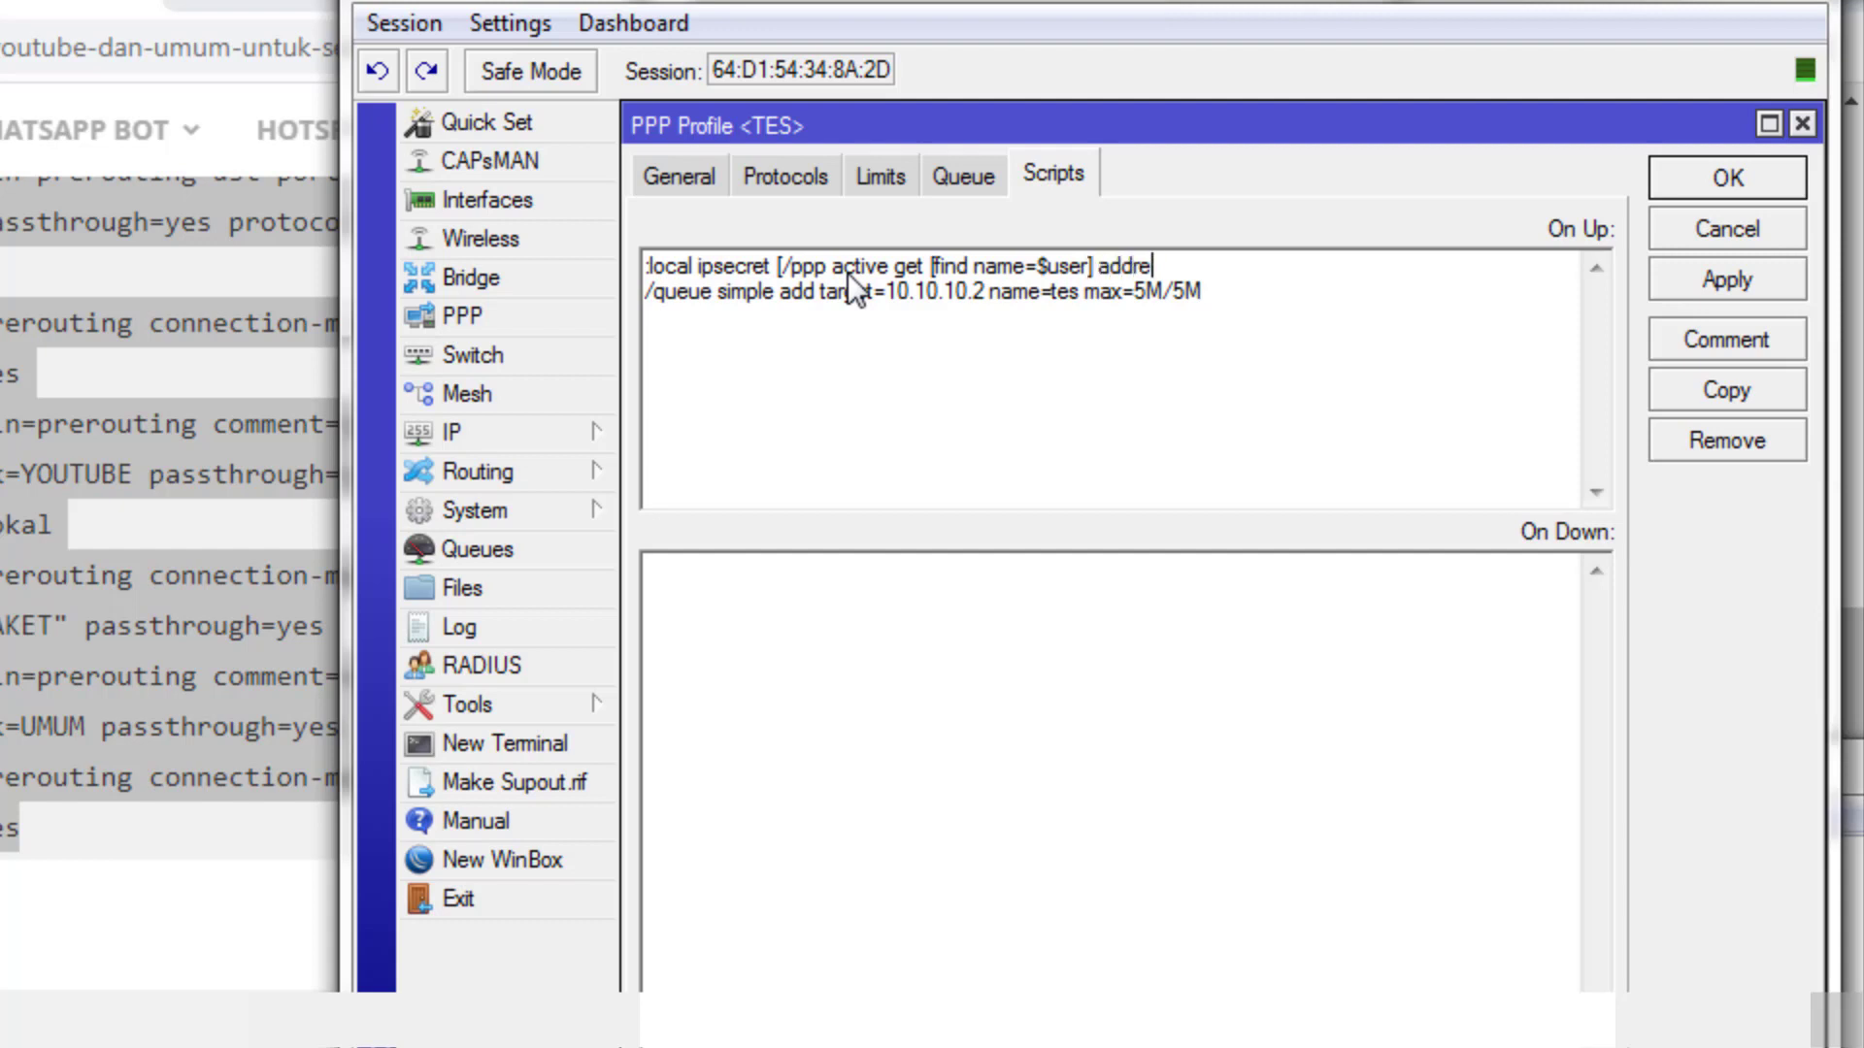
{"action": "type", "text": "ss];"}
Step: In the script's queue command, set the target to ipsecret and the name to $user, and save the profile
{"action": "left_click", "coordinate": [887, 291]}
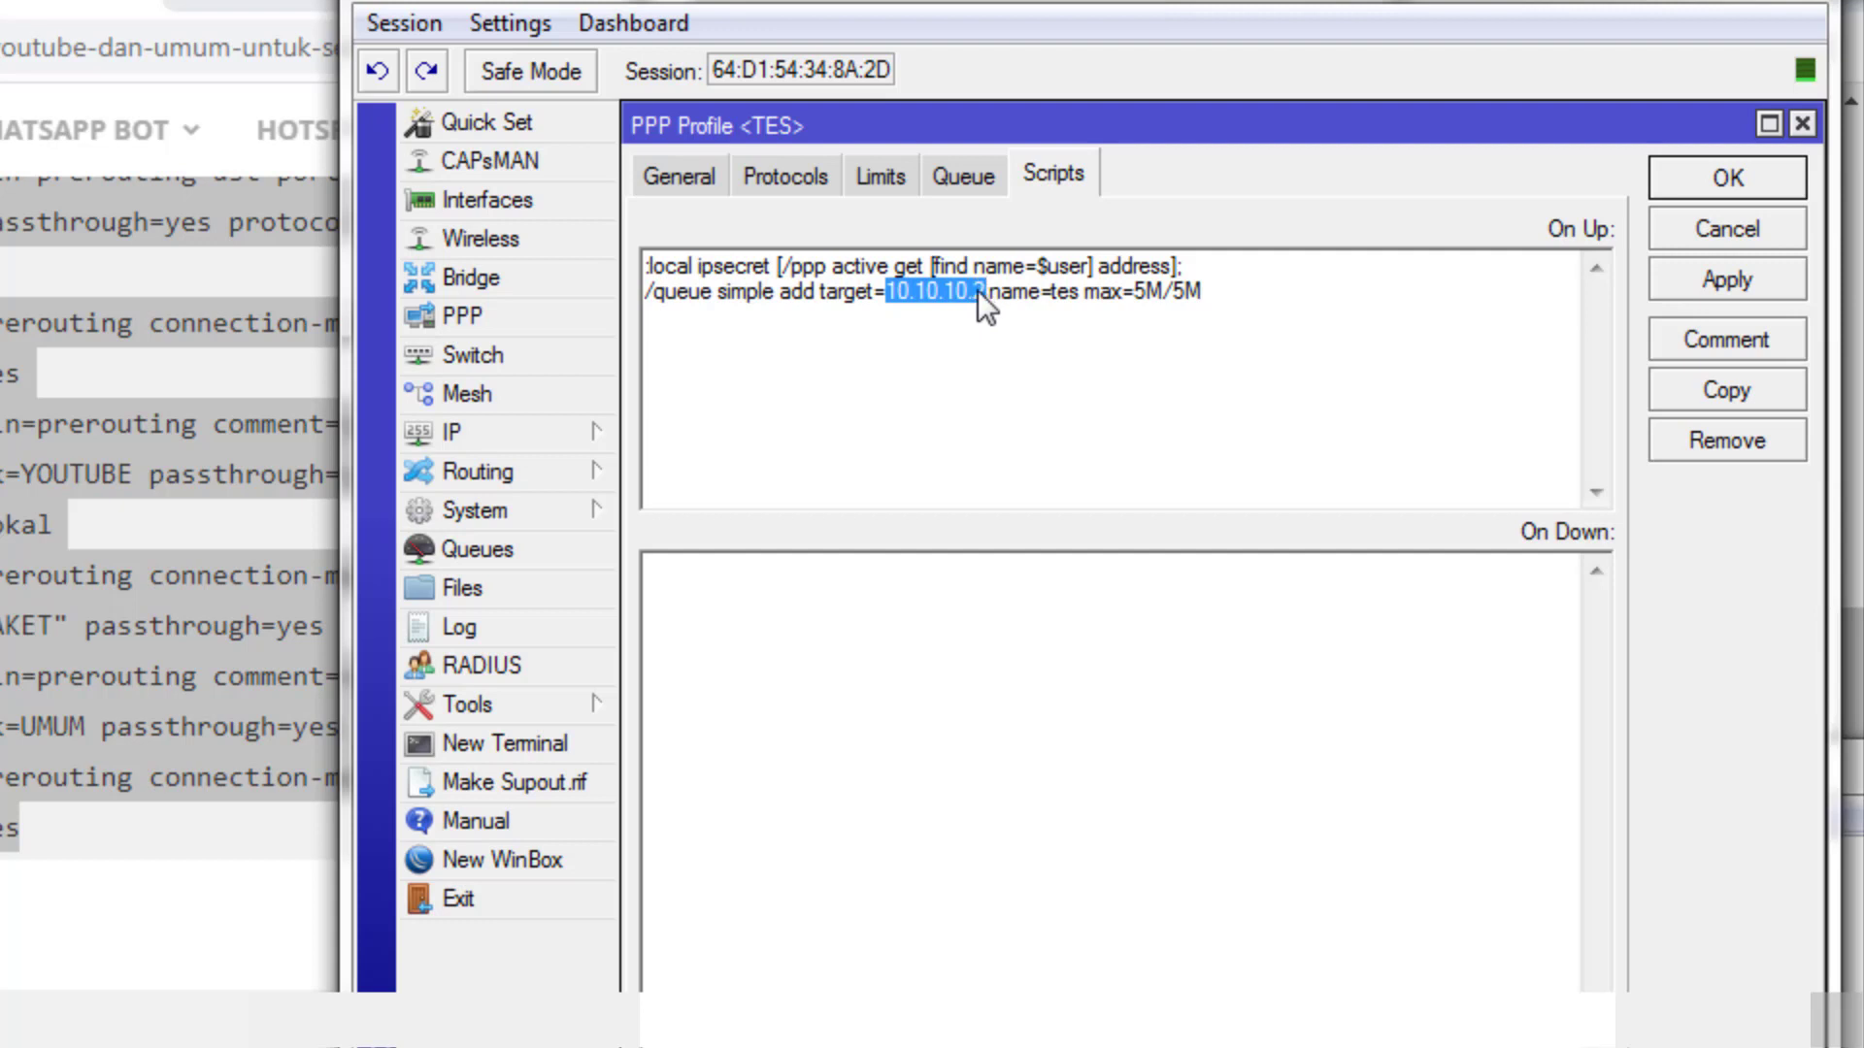
{"action": "key", "text": "ctrl+v"}
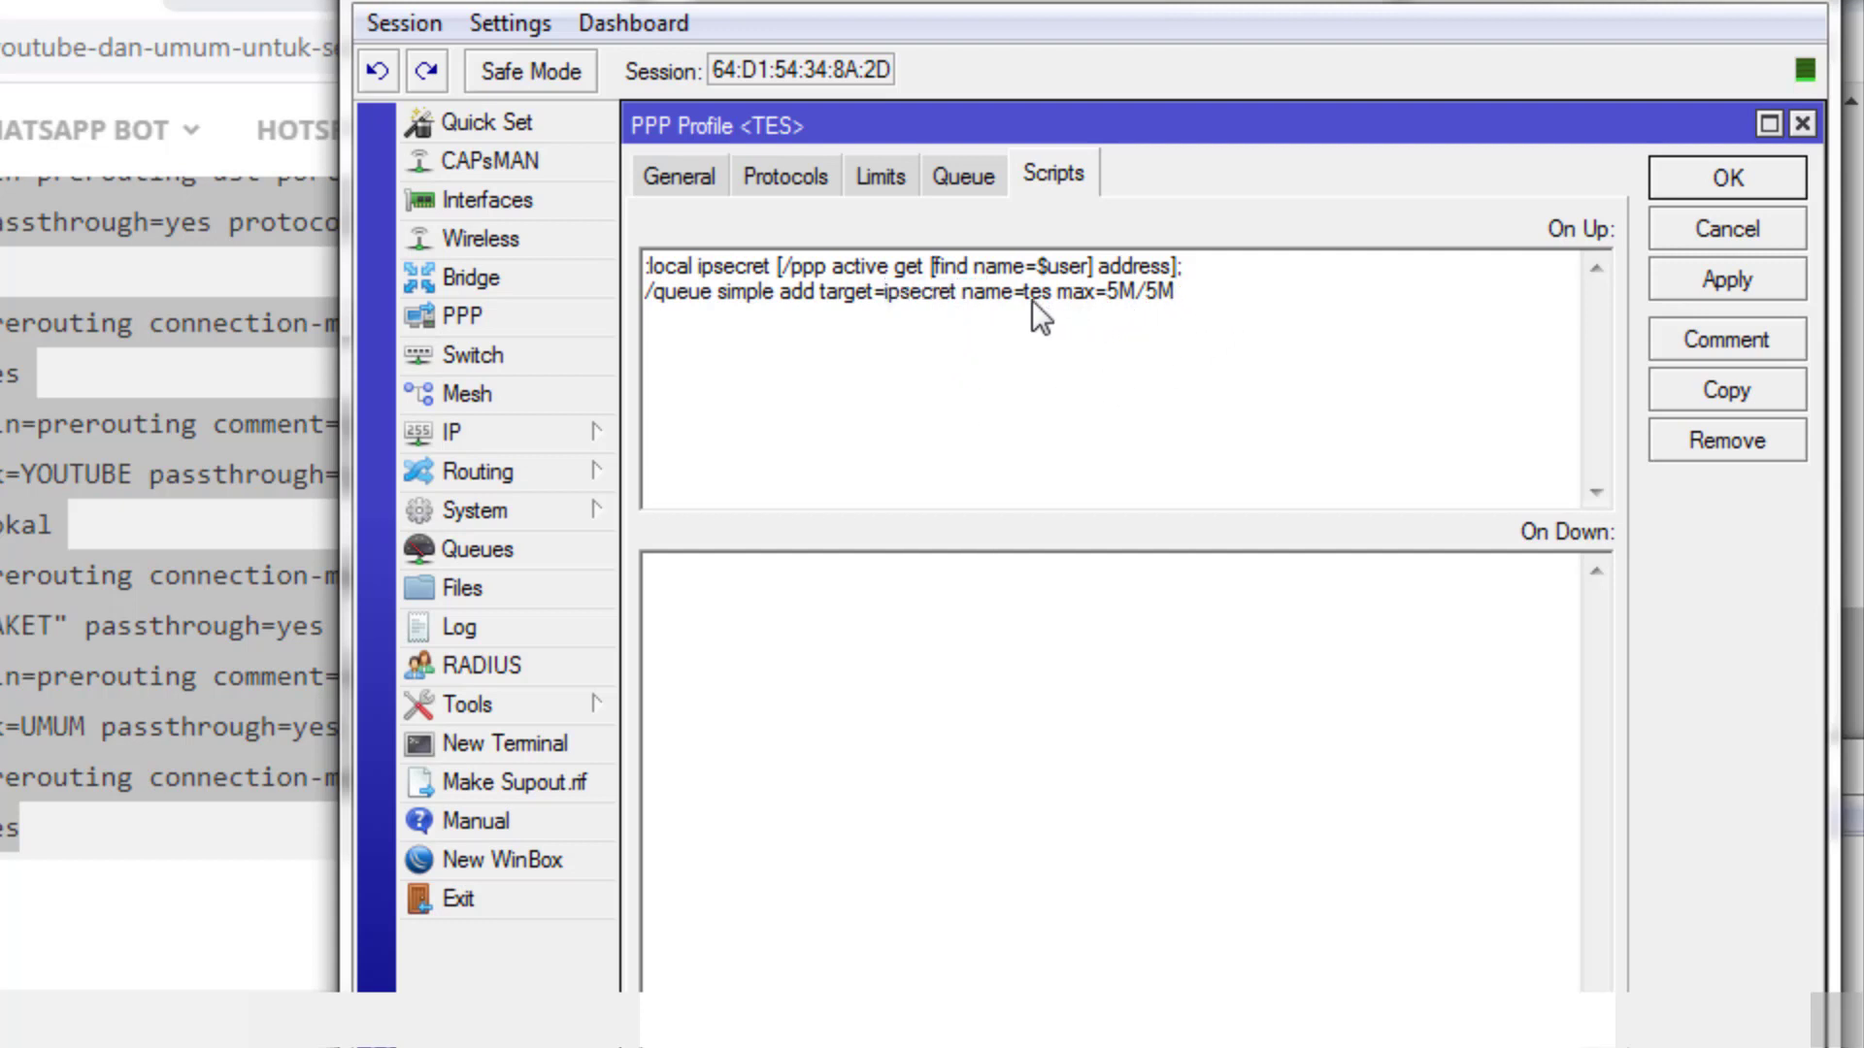
{"action": "left_click_drag", "start_coordinate": [1024, 294], "coordinate": [1050, 294]}
{"action": "type", "text": "$user"}
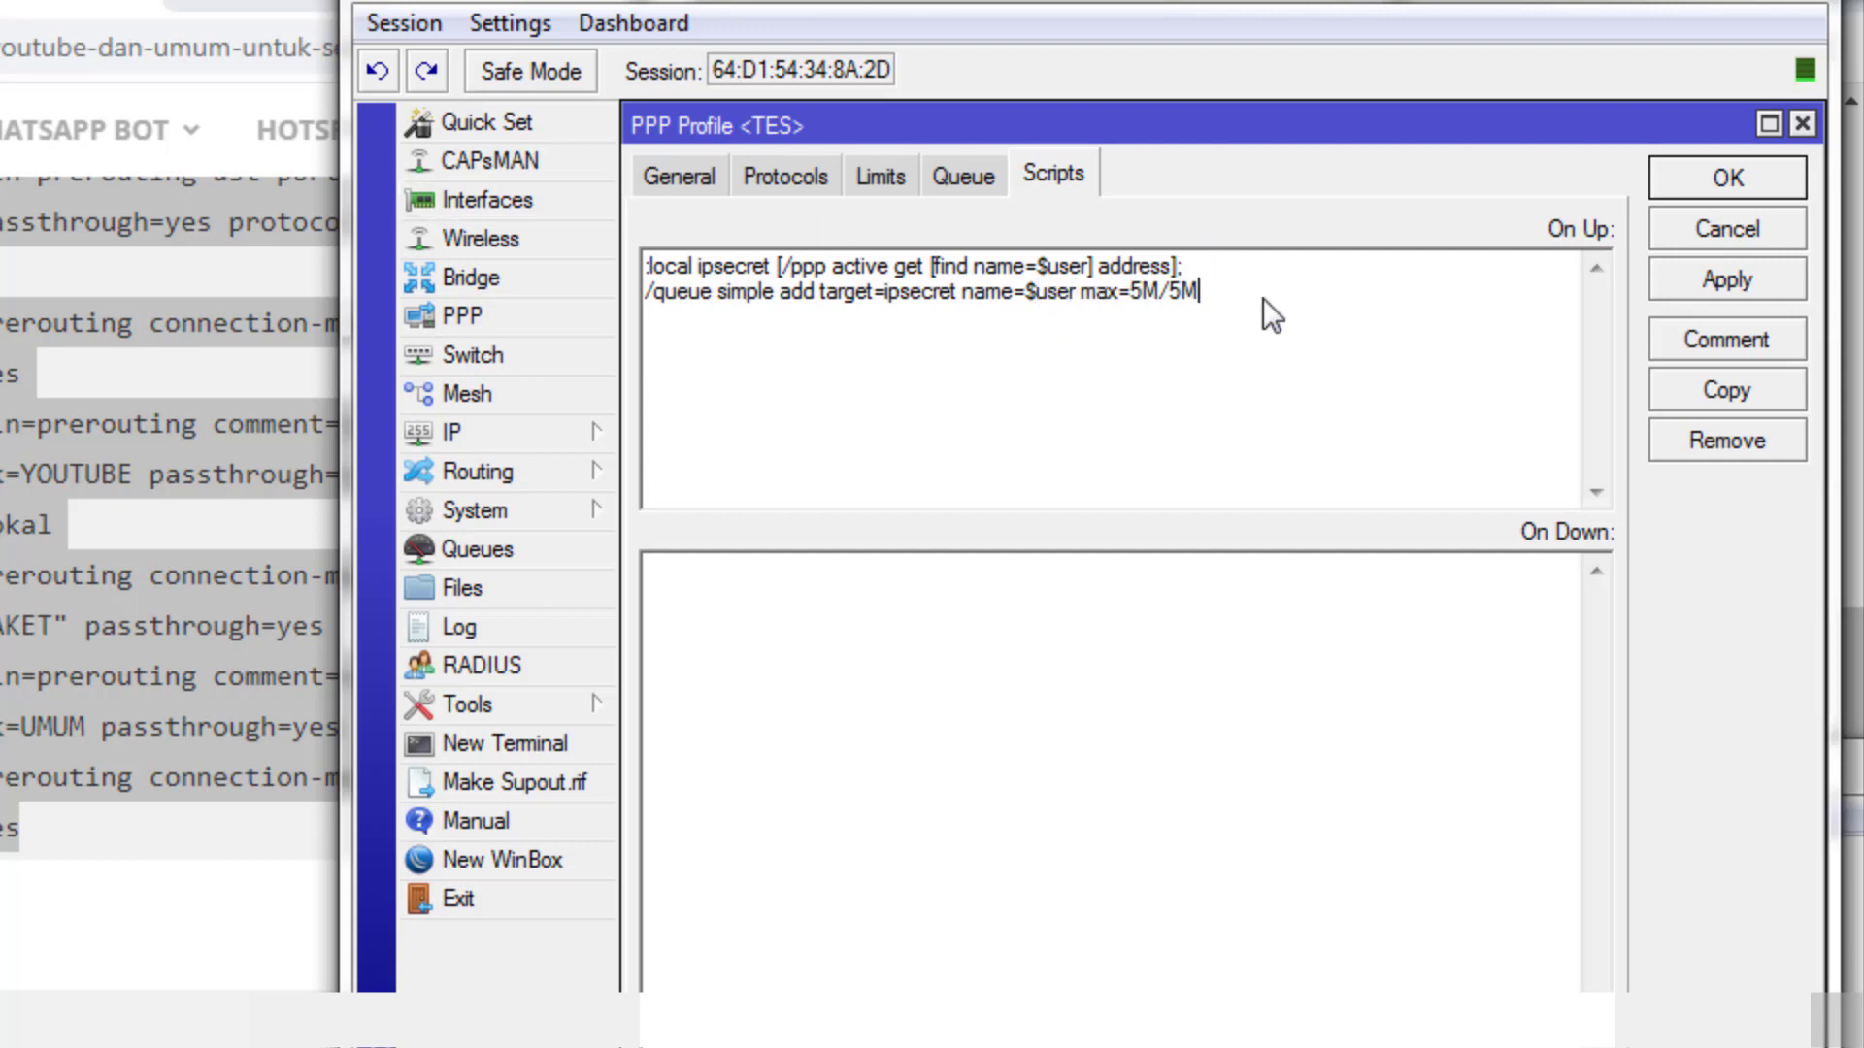
{"action": "key", "text": "ctrl+a"}
{"action": "left_click", "coordinate": [1273, 339]}
{"action": "left_click", "coordinate": [1723, 283]}
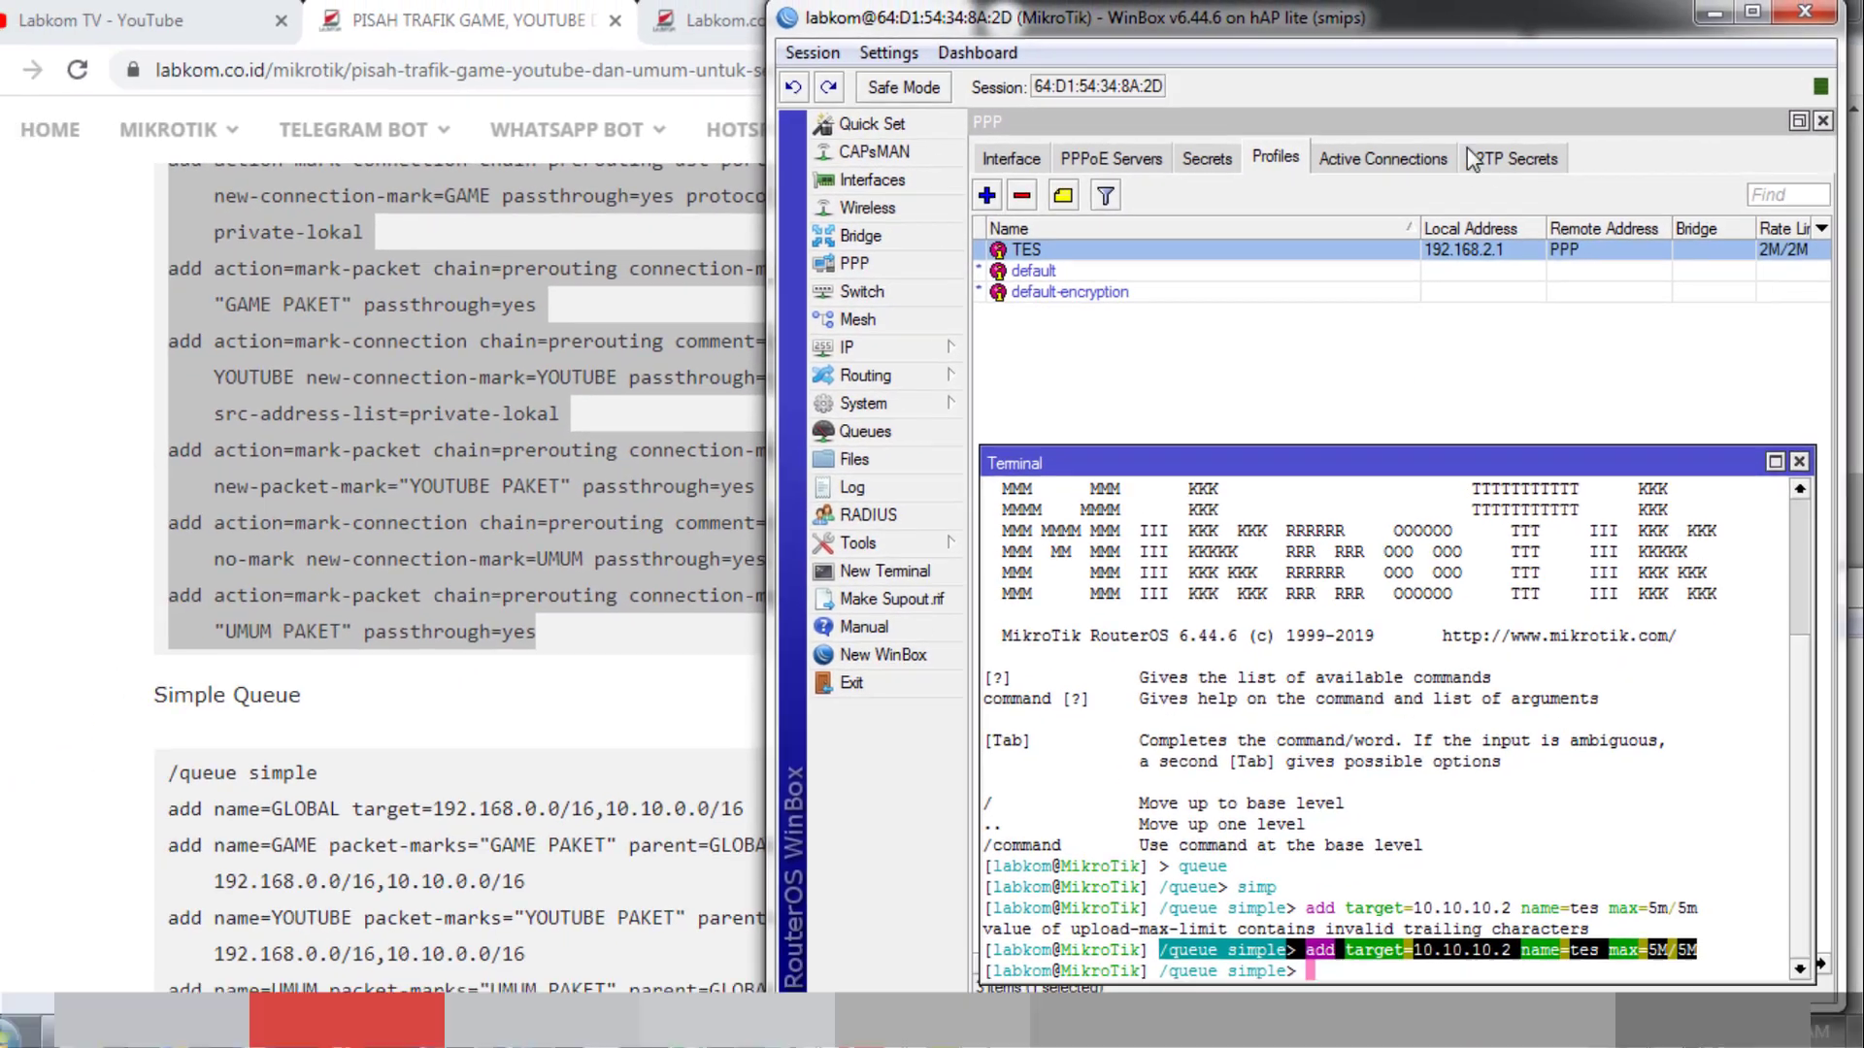
Step: Disconnect the active PPPoE session and place the simple queue list beneath the active PPP connections
{"action": "left_click", "coordinate": [1398, 156]}
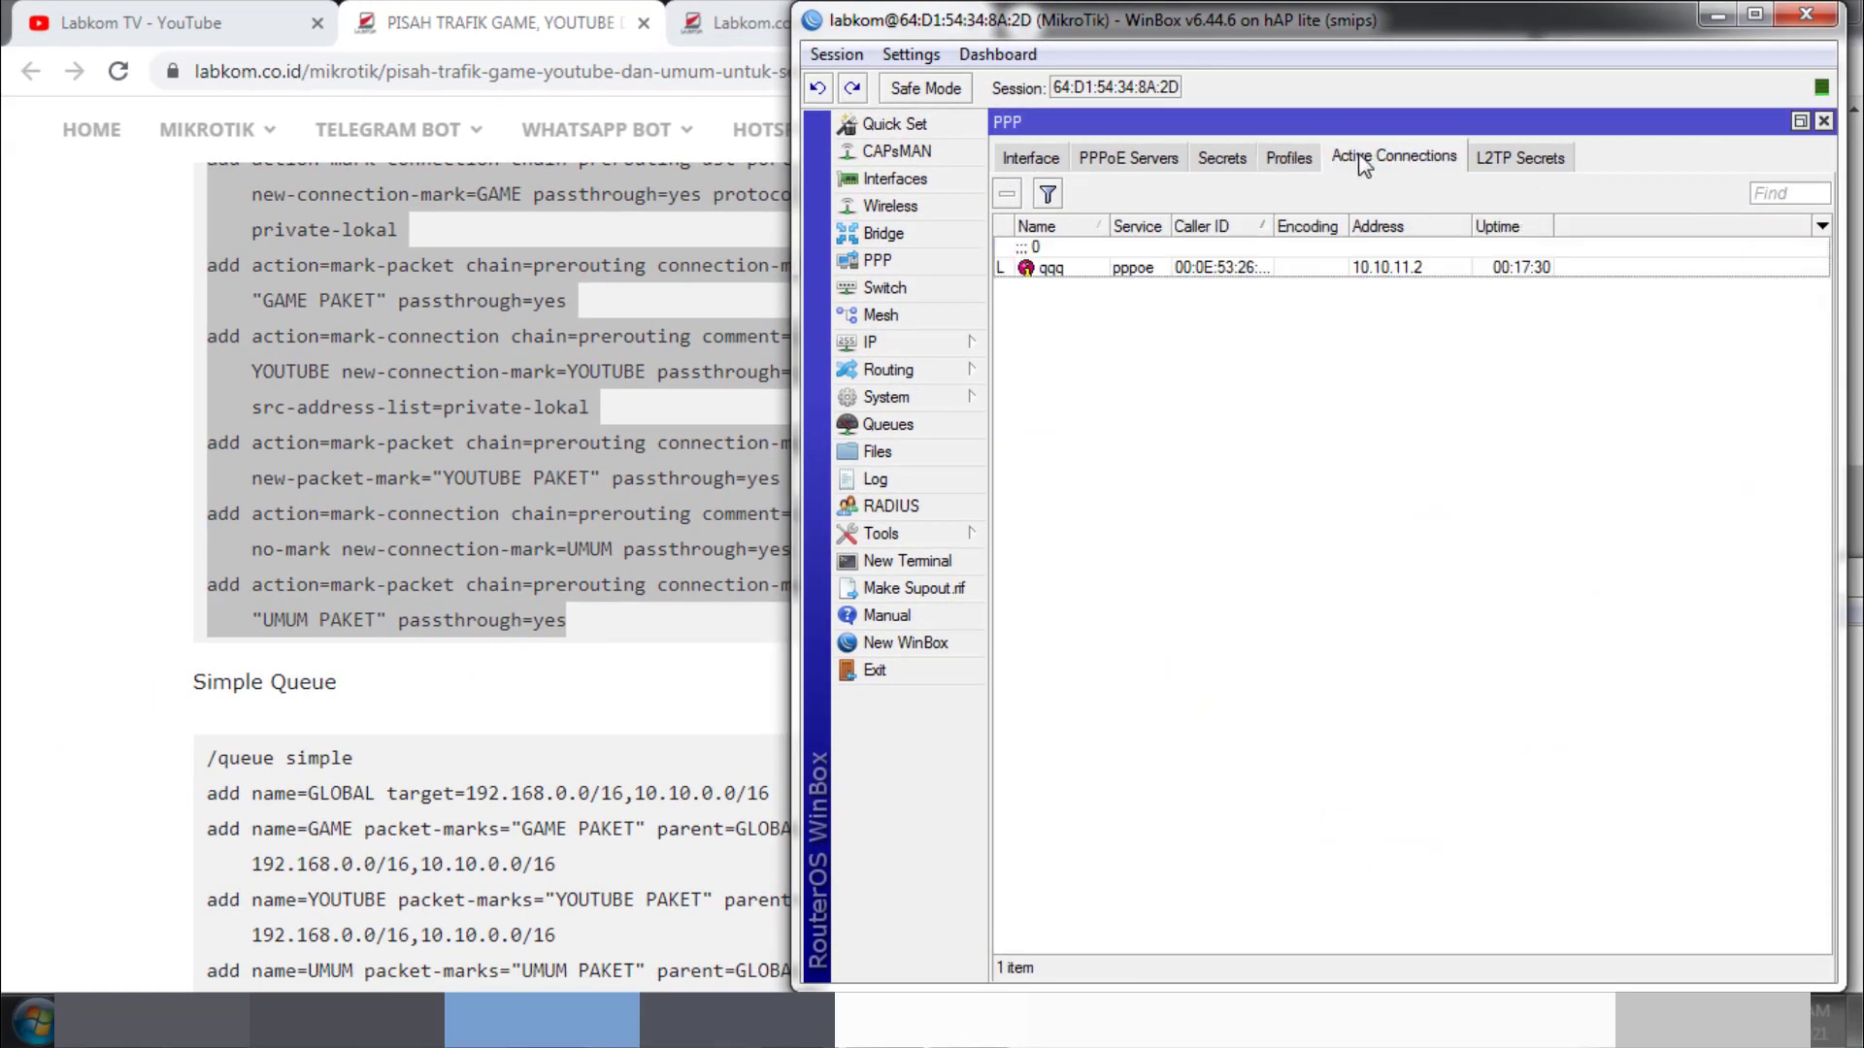
{"action": "double_click", "coordinate": [1185, 267]}
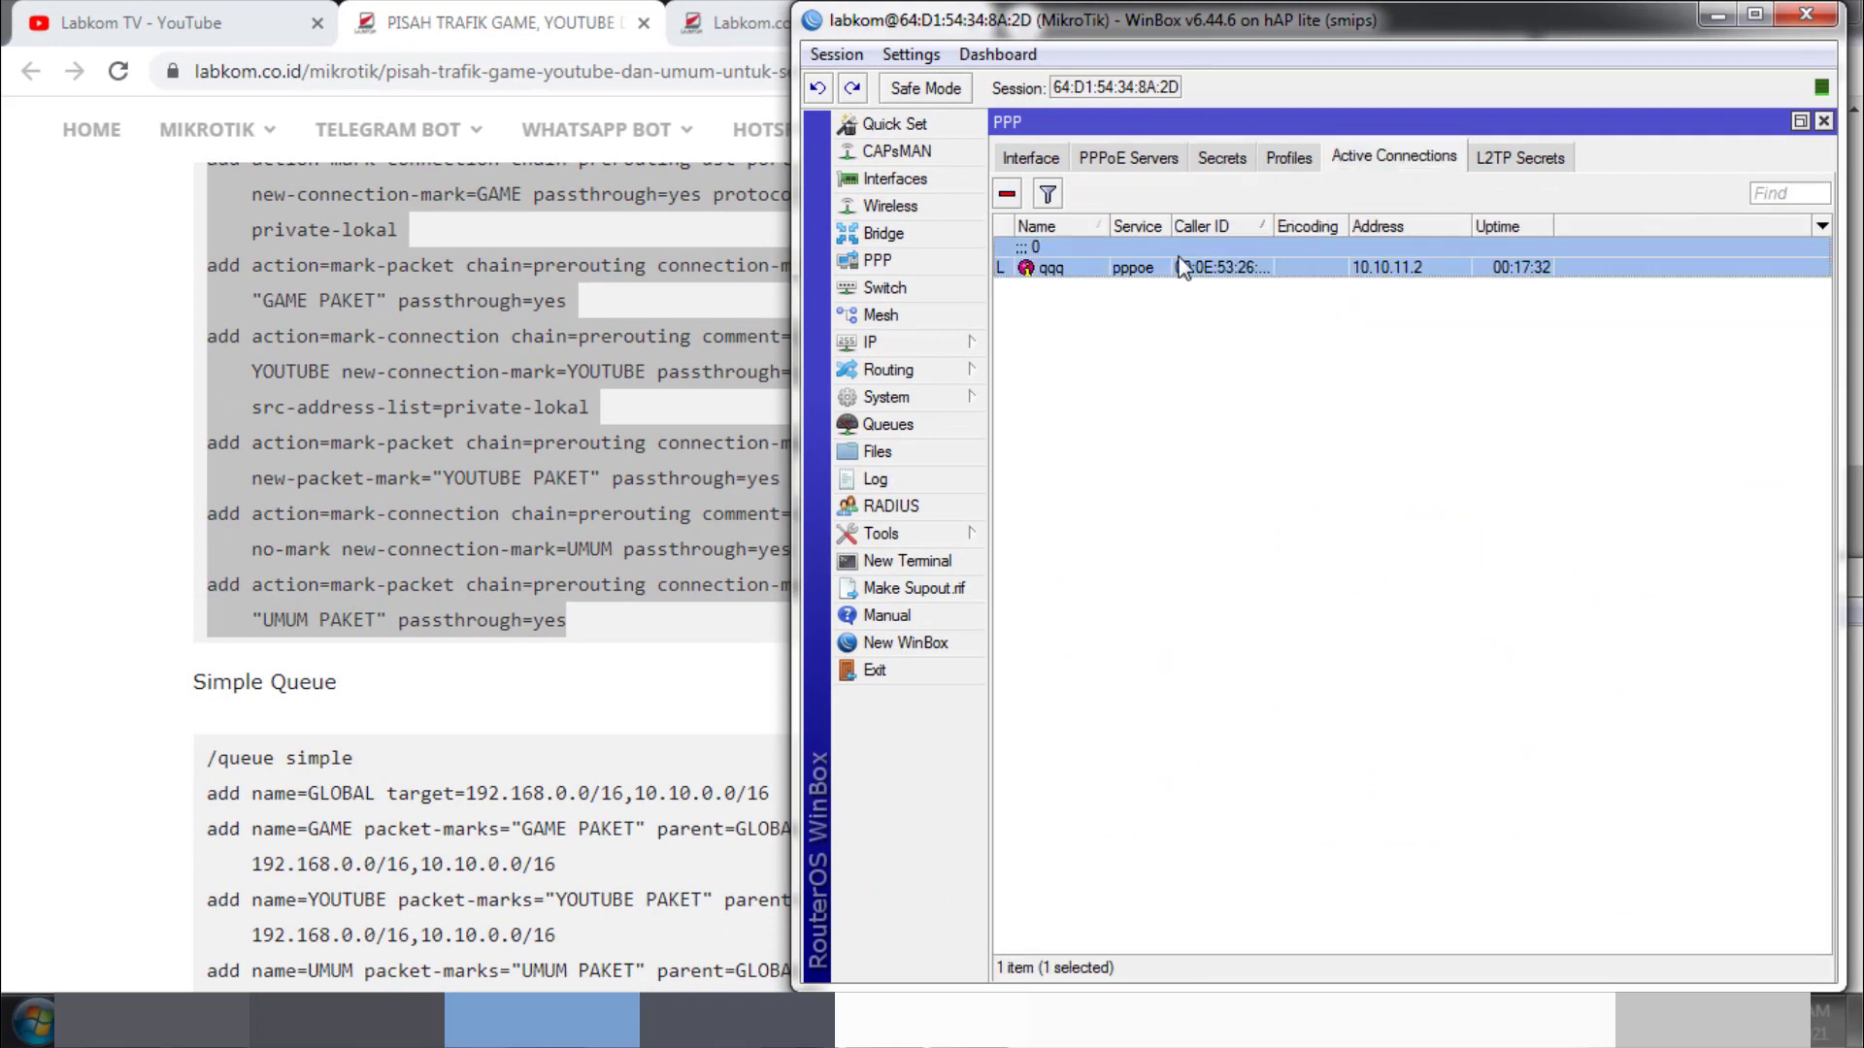
{"action": "left_click", "coordinate": [1755, 456]}
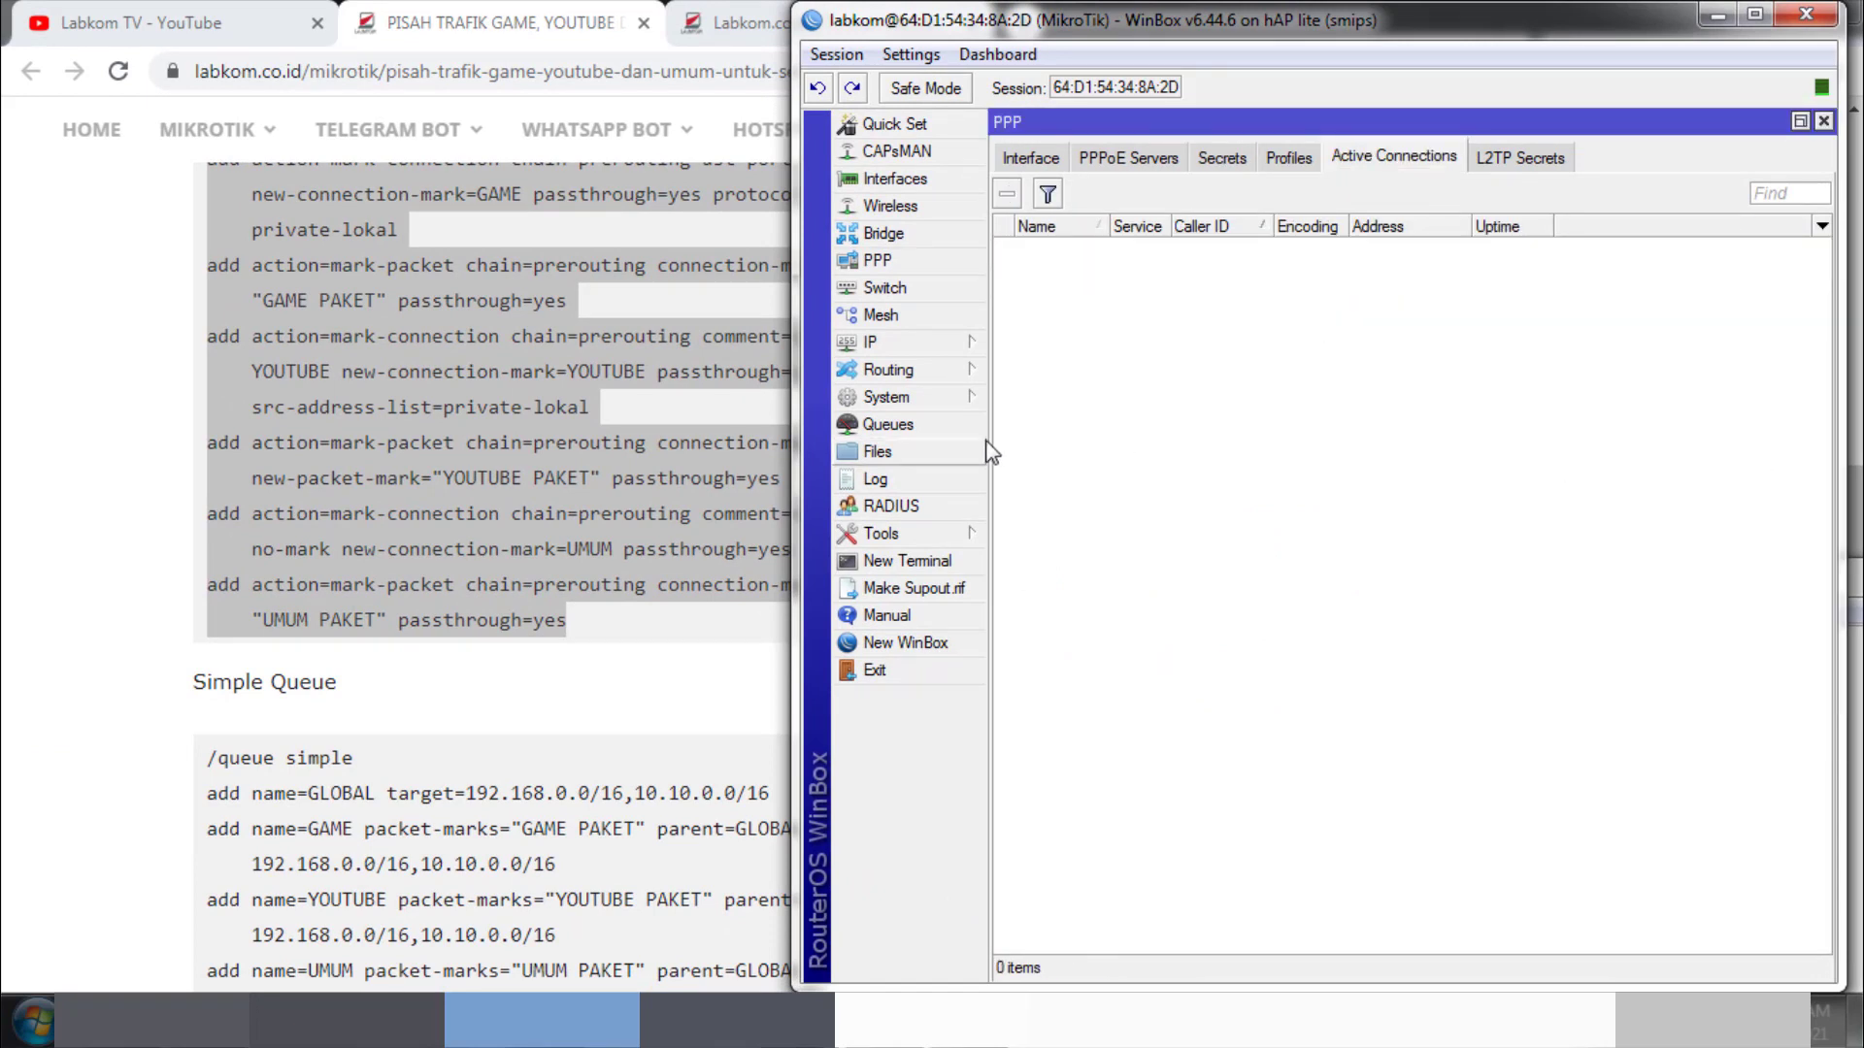
{"action": "left_click", "coordinate": [956, 428]}
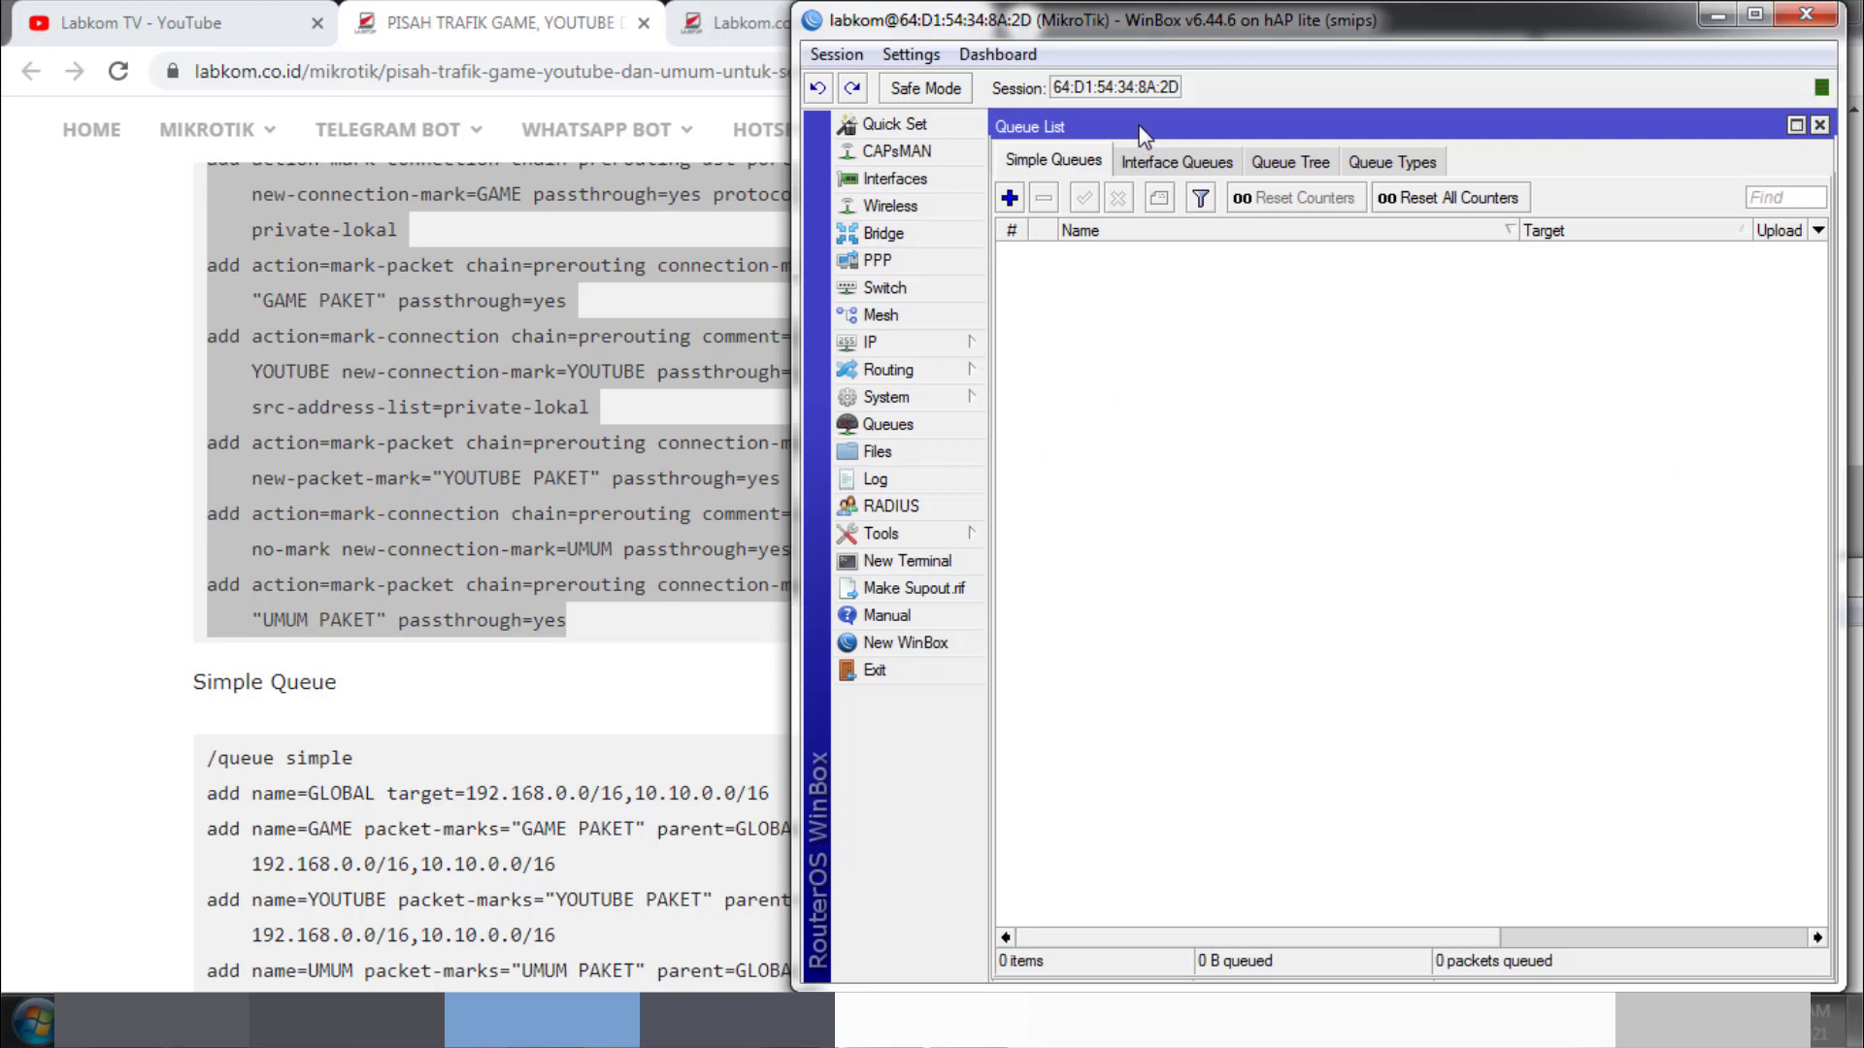
{"action": "left_click_drag", "start_coordinate": [1130, 136], "coordinate": [1133, 376]}
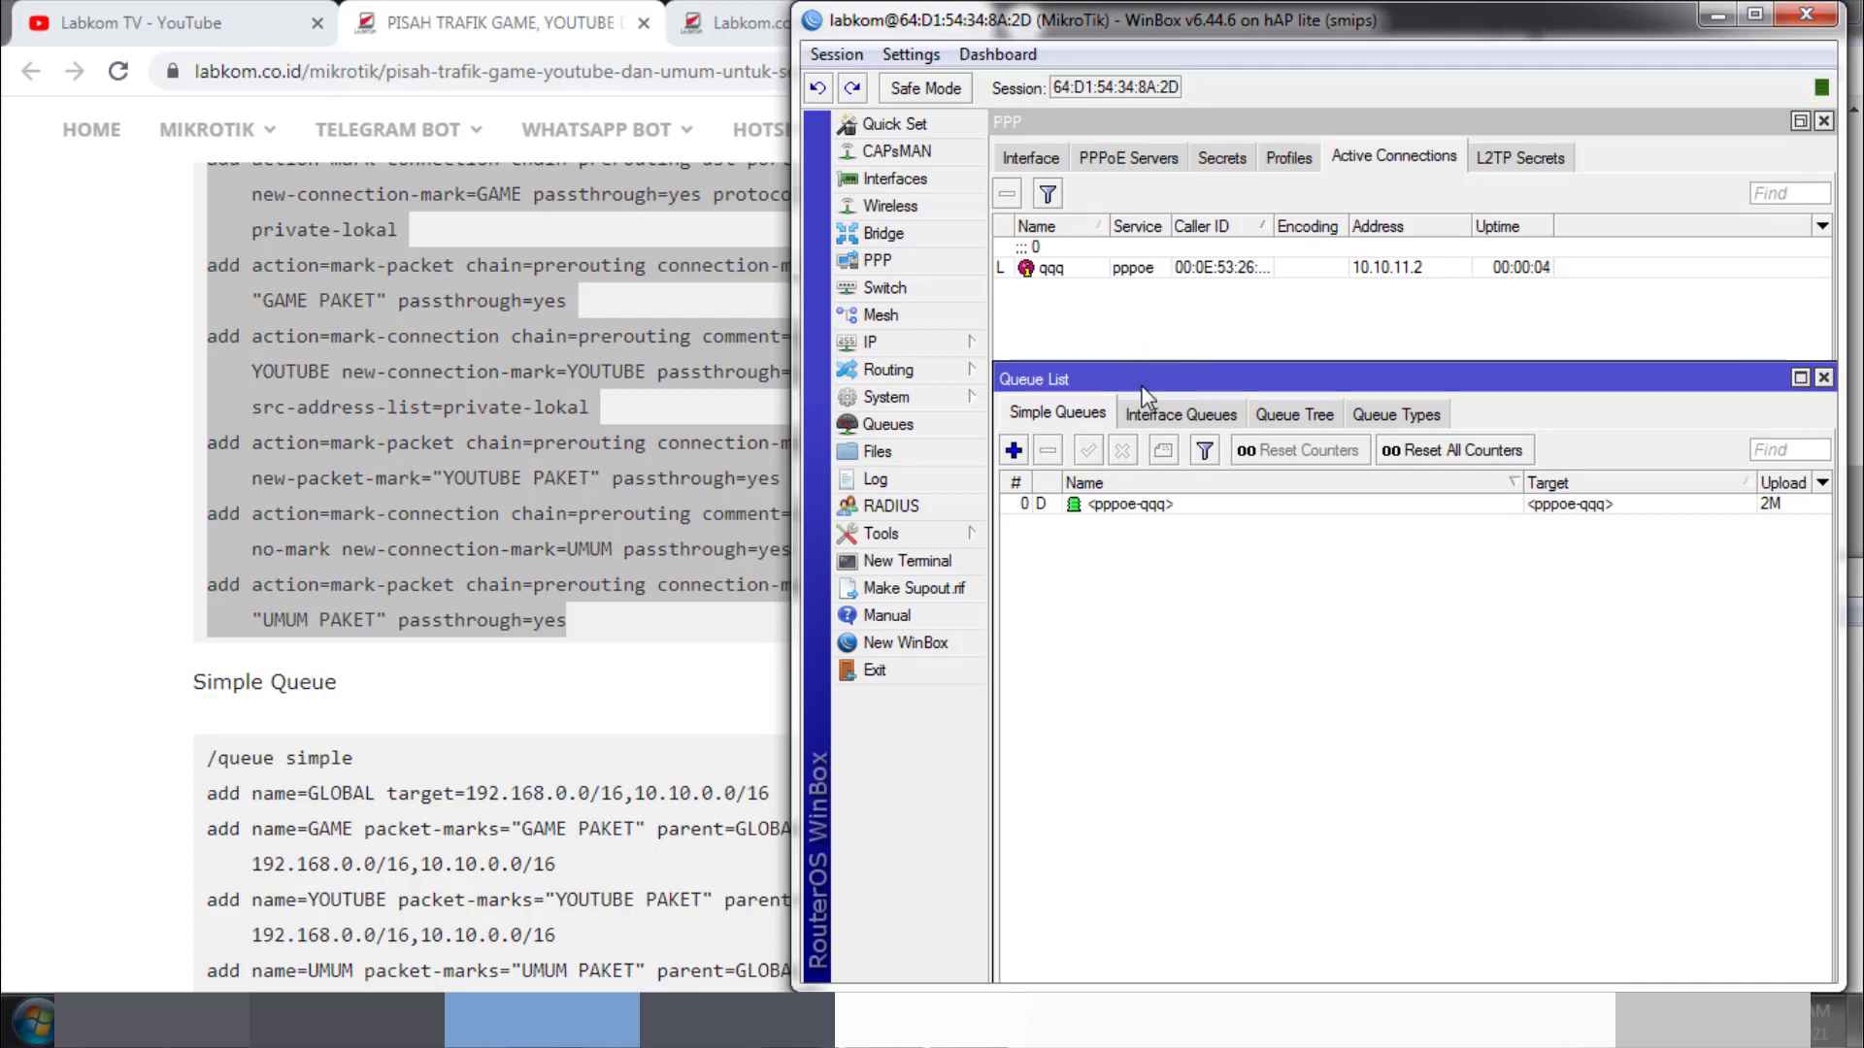
Step: Disconnect the reconnected PPPoE session once more and reopen the simple queue list beneath the active connections
{"action": "left_click", "coordinate": [1135, 249]}
{"action": "left_click", "coordinate": [1007, 193]}
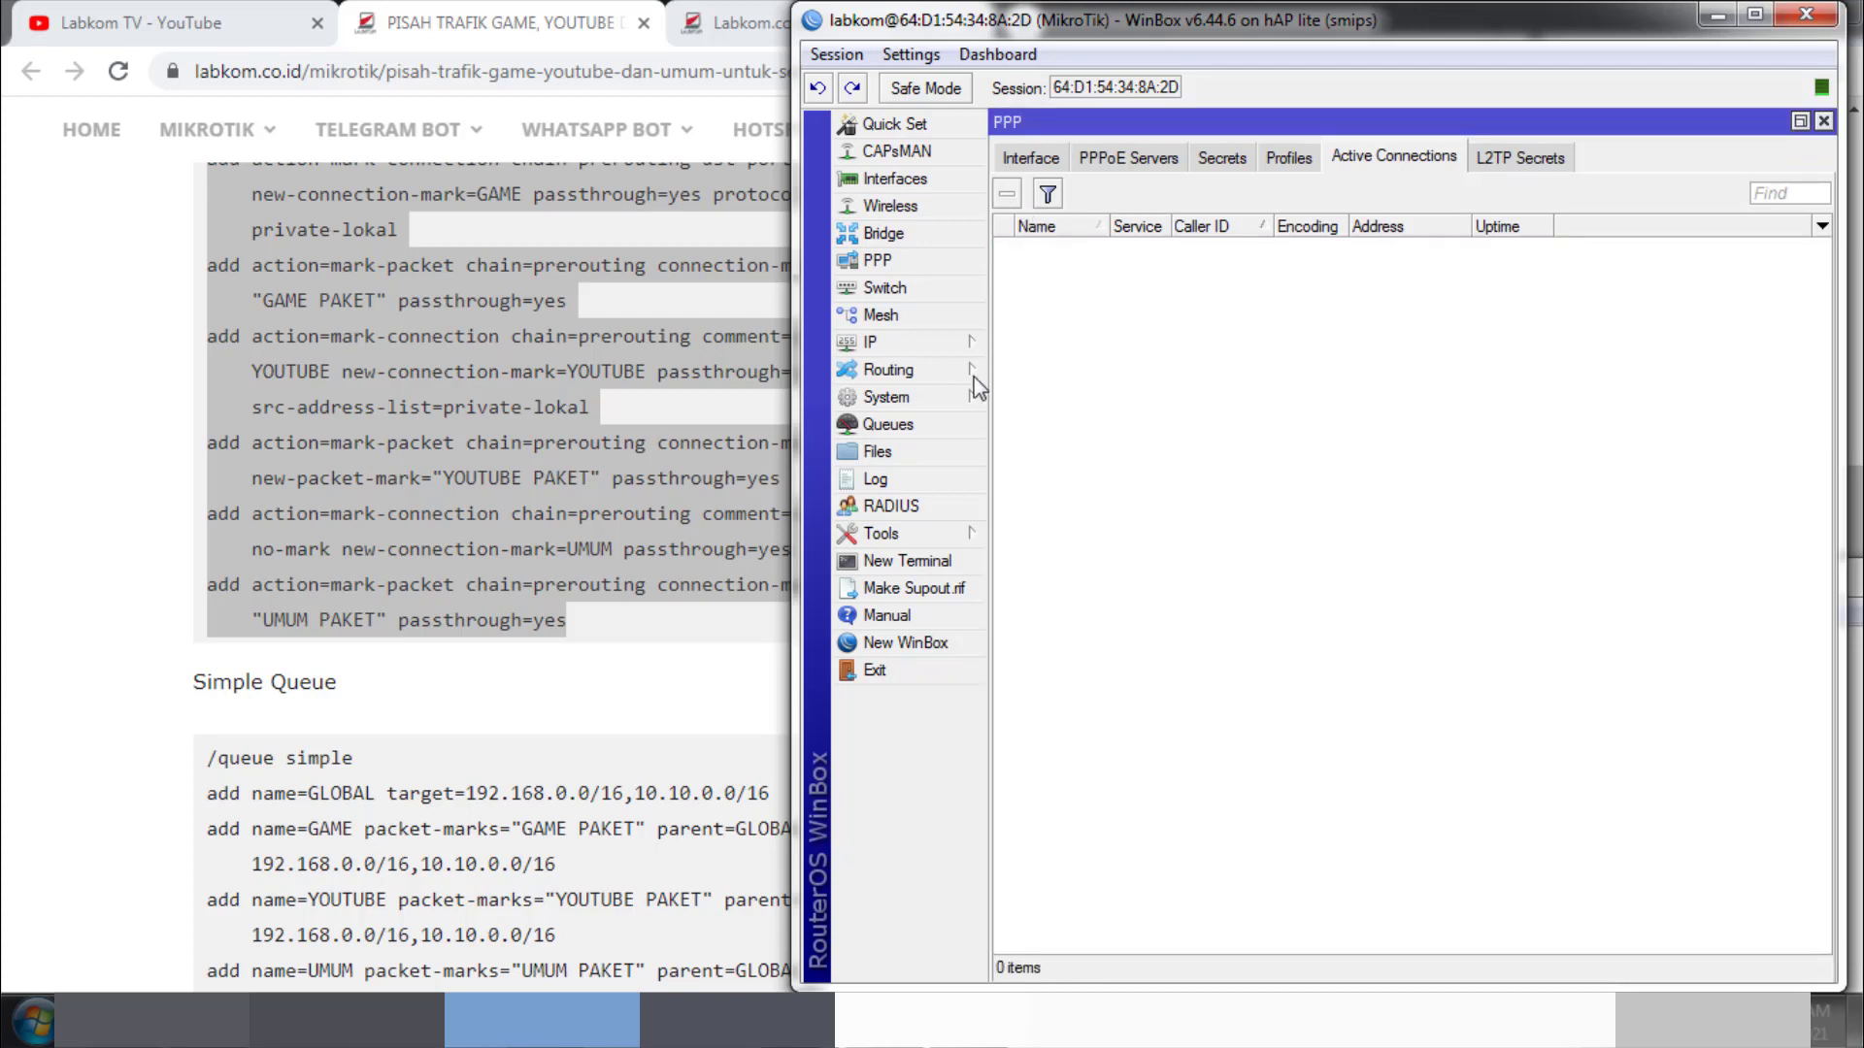
{"action": "left_click", "coordinate": [917, 427]}
{"action": "left_click", "coordinate": [922, 428]}
{"action": "left_click_drag", "start_coordinate": [1087, 126], "coordinate": [1087, 393]}
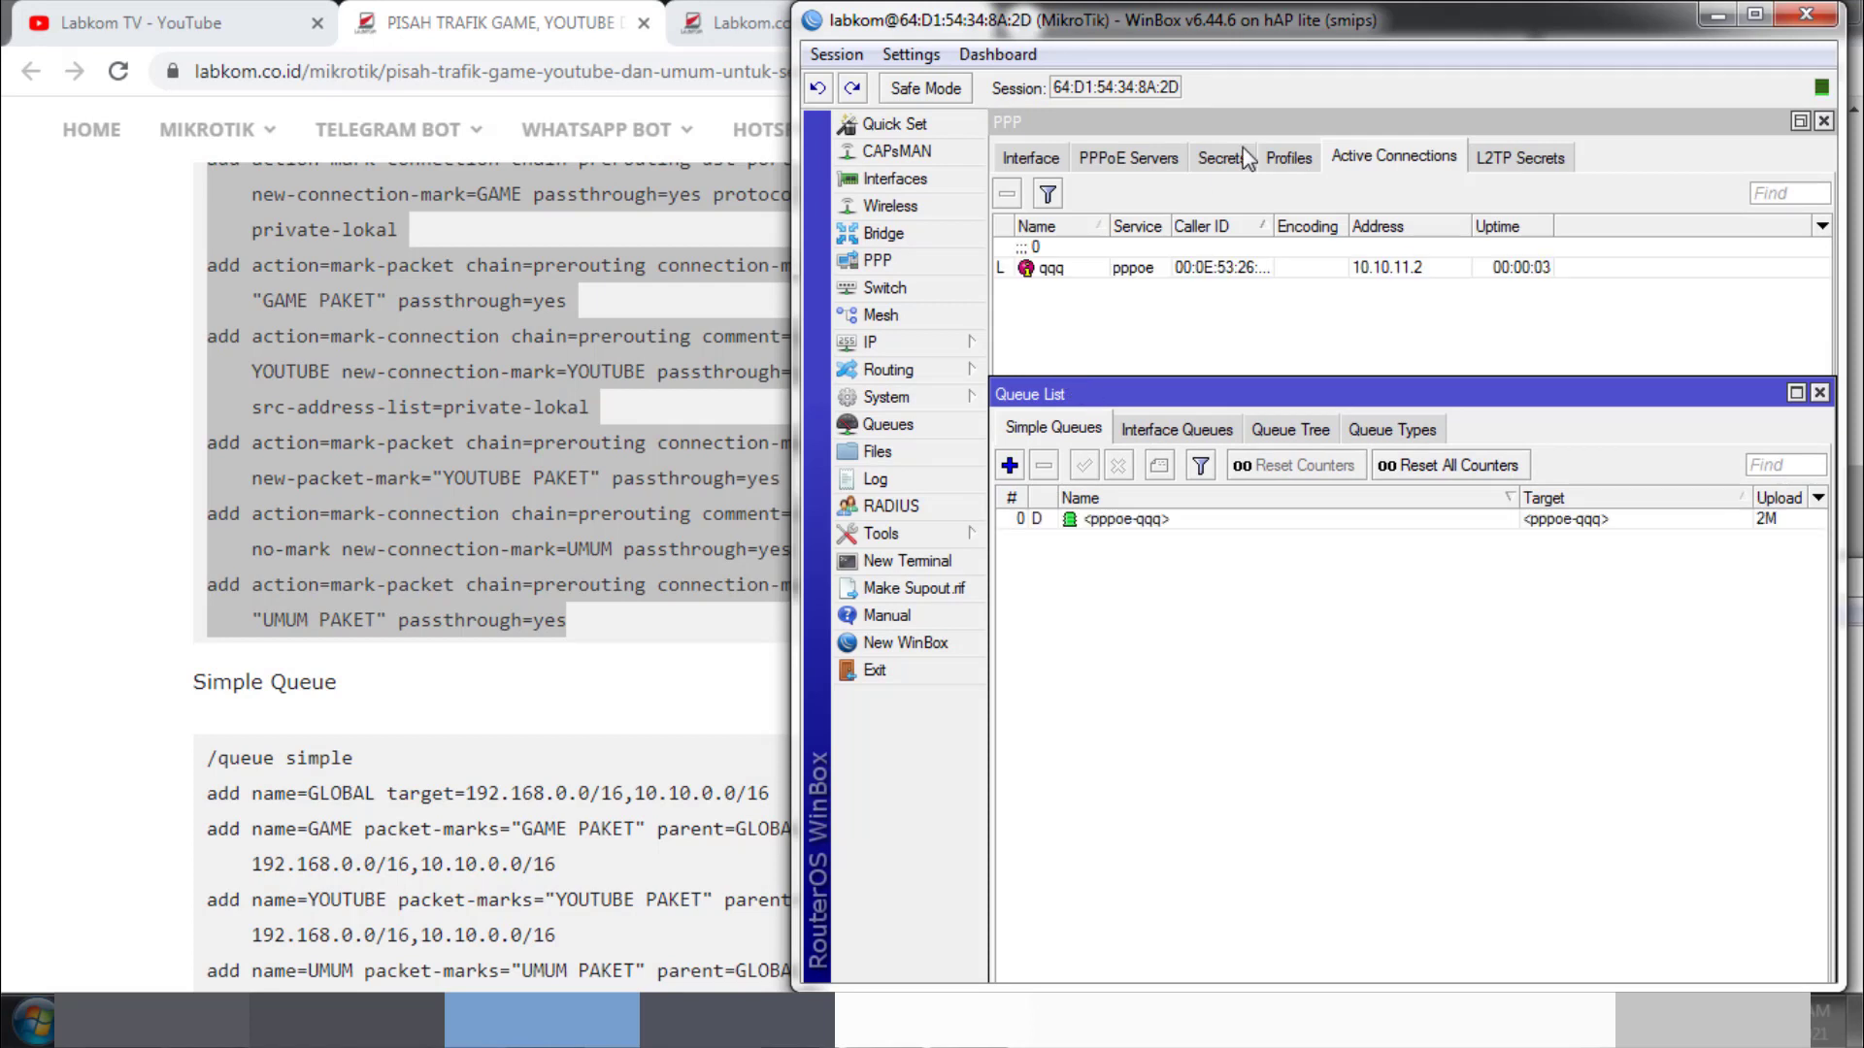
Step: In the TES profile's On Up script, change the queue target to $ipsecret and save the profile
{"action": "left_click", "coordinate": [1289, 159]}
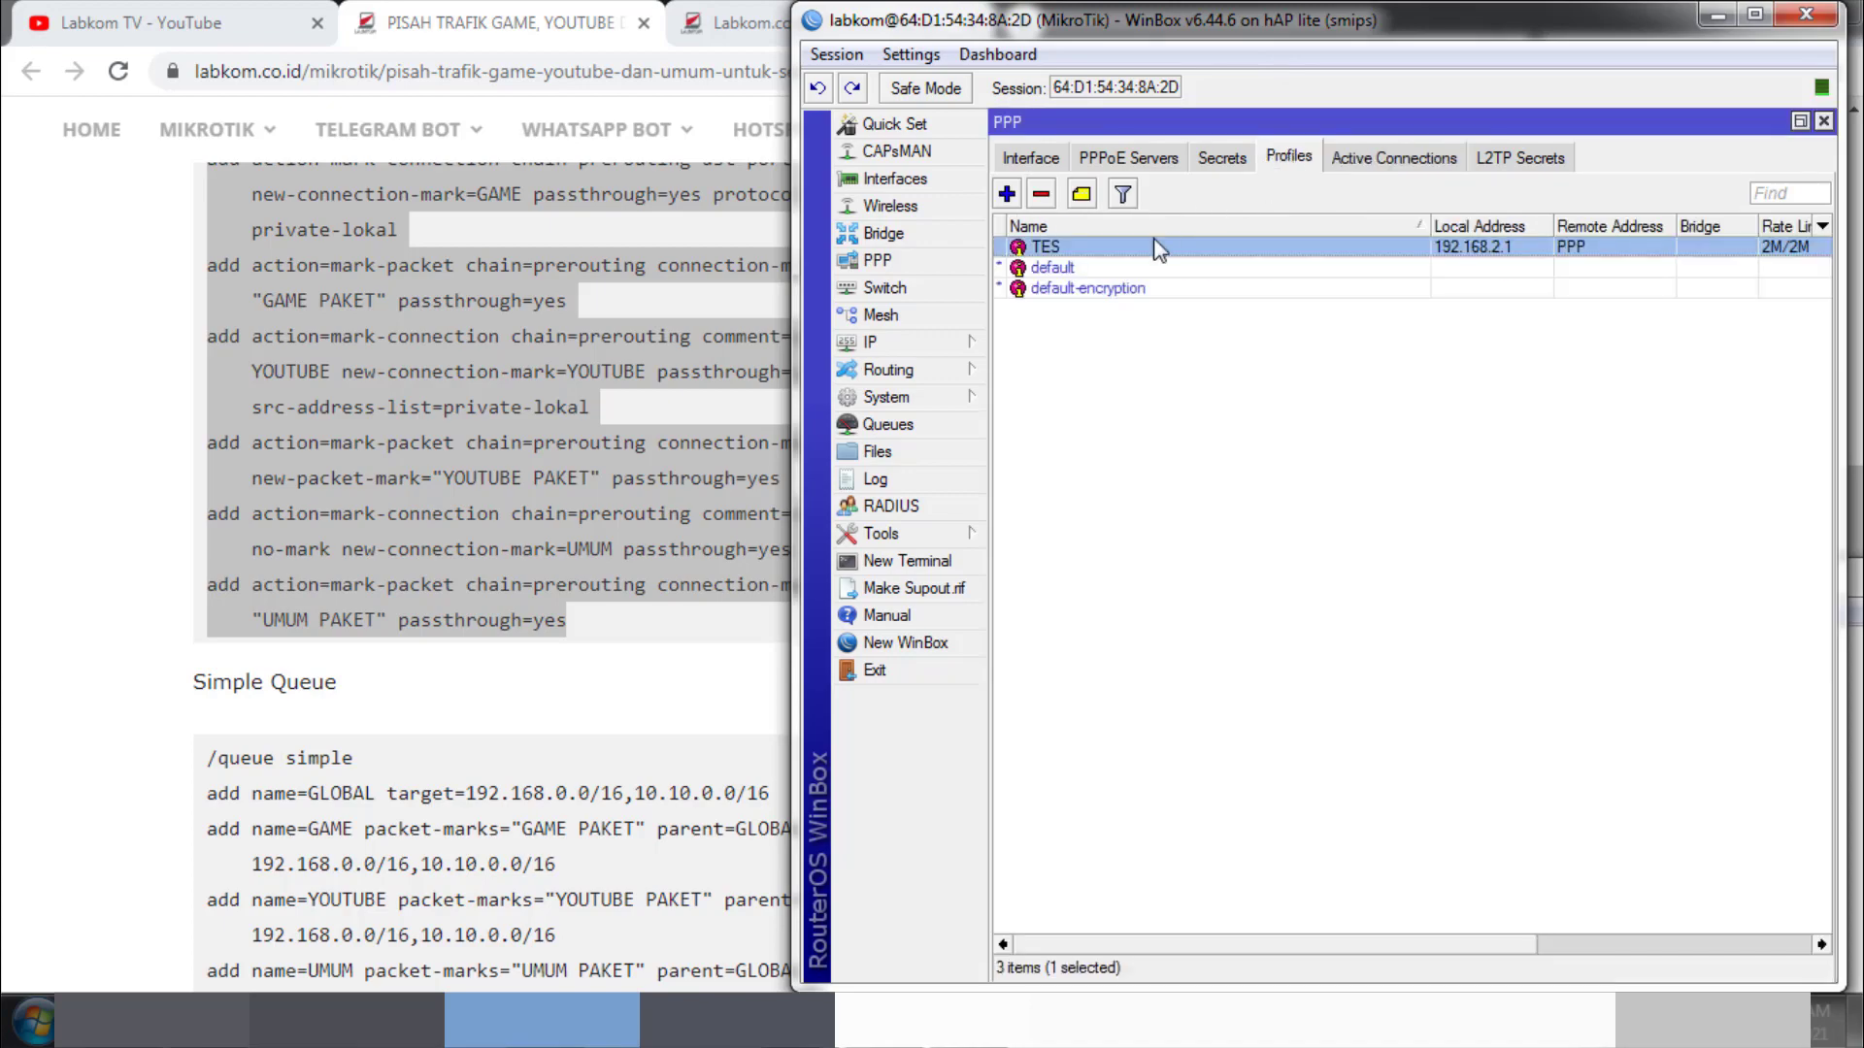
{"action": "double_click", "coordinate": [1124, 247]}
{"action": "left_click", "coordinate": [1157, 284]}
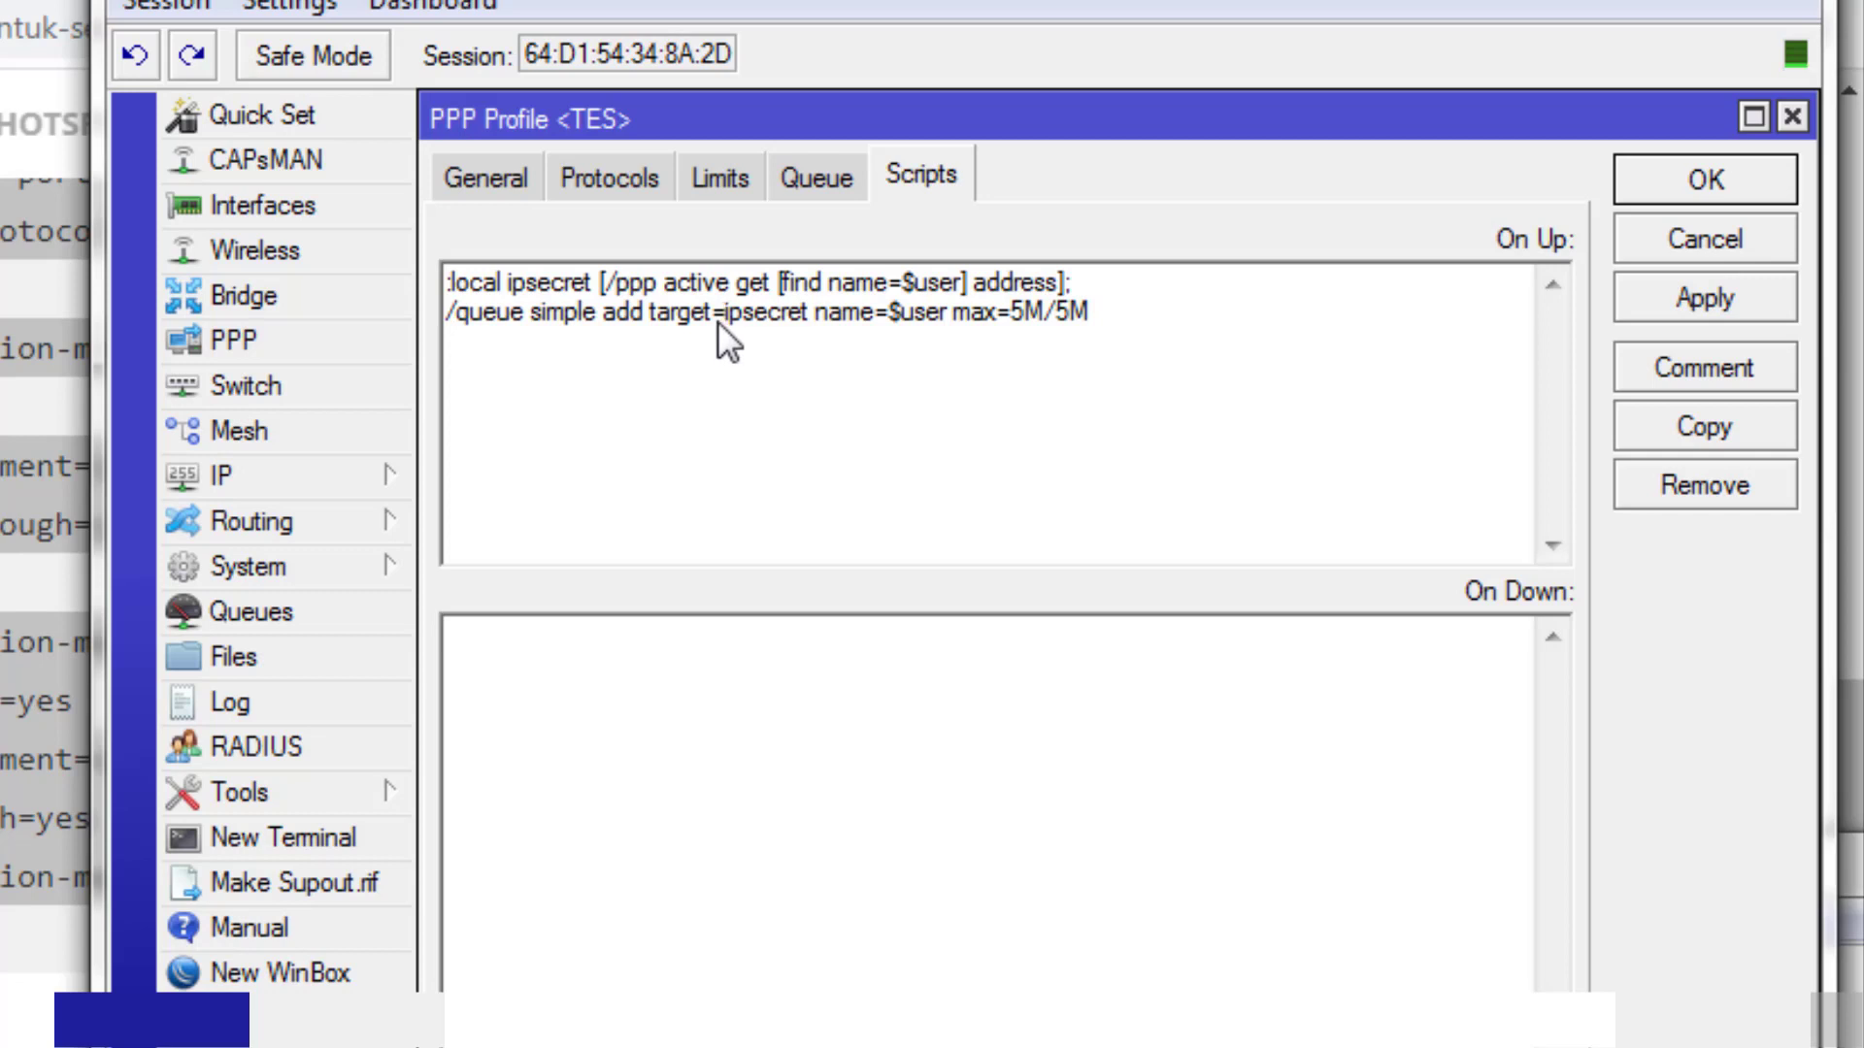
{"action": "type", "text": "$"}
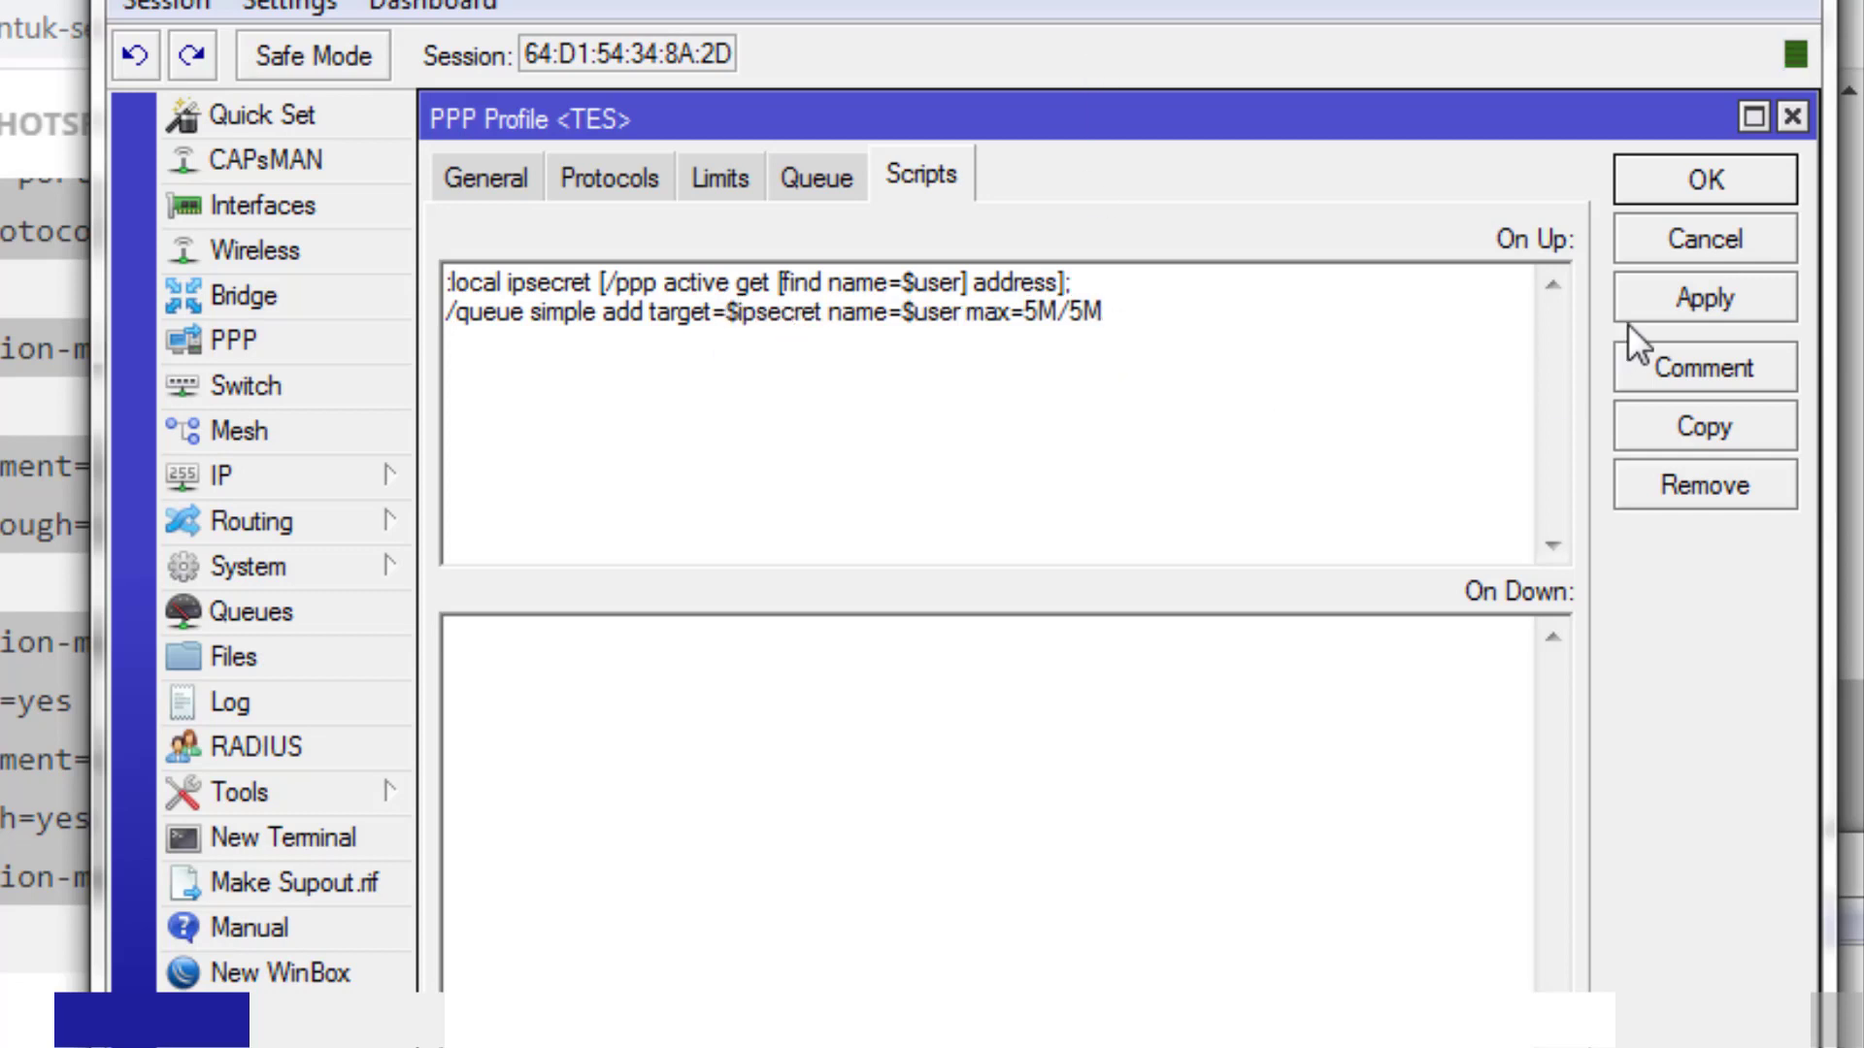
{"action": "left_click", "coordinate": [1666, 293]}
{"action": "left_click", "coordinate": [1679, 184]}
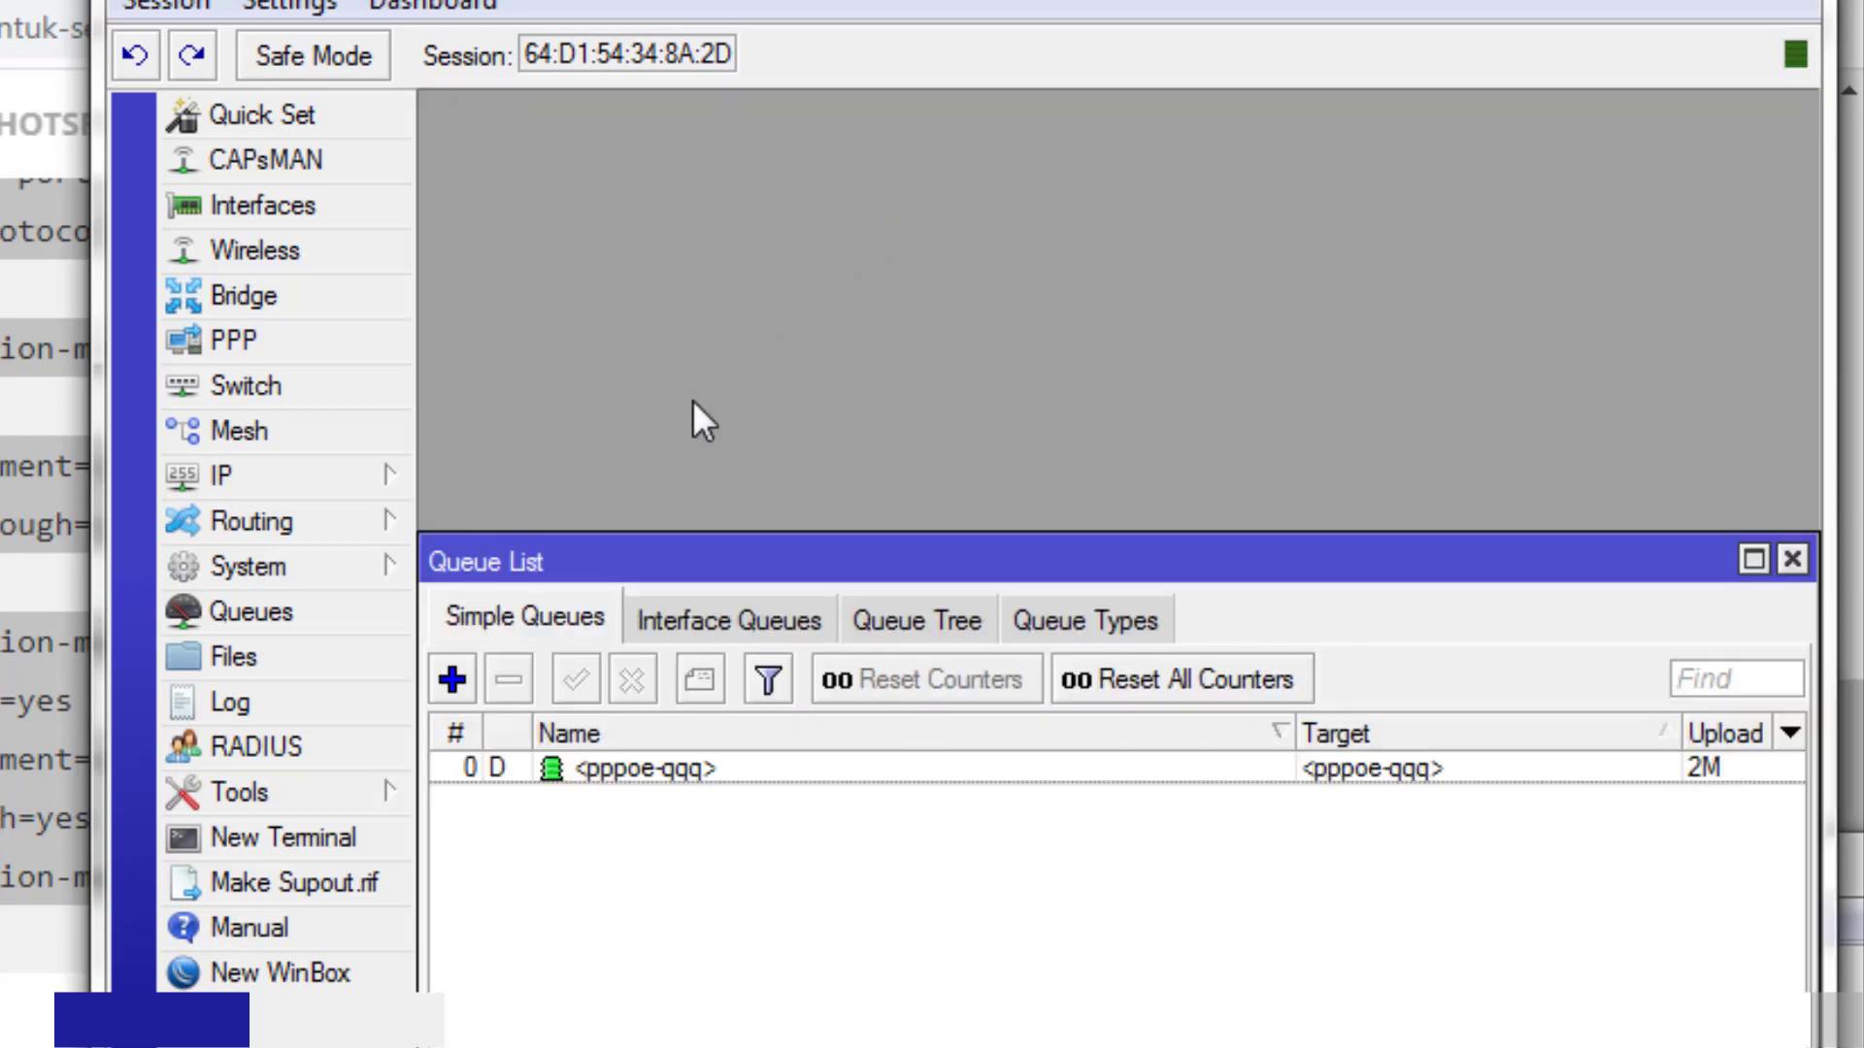
Step: Disconnect the active PPPoE session to rerun the corrected script, and place the simple queue list beneath the active connections
{"action": "left_click", "coordinate": [227, 299]}
{"action": "left_click", "coordinate": [233, 340]}
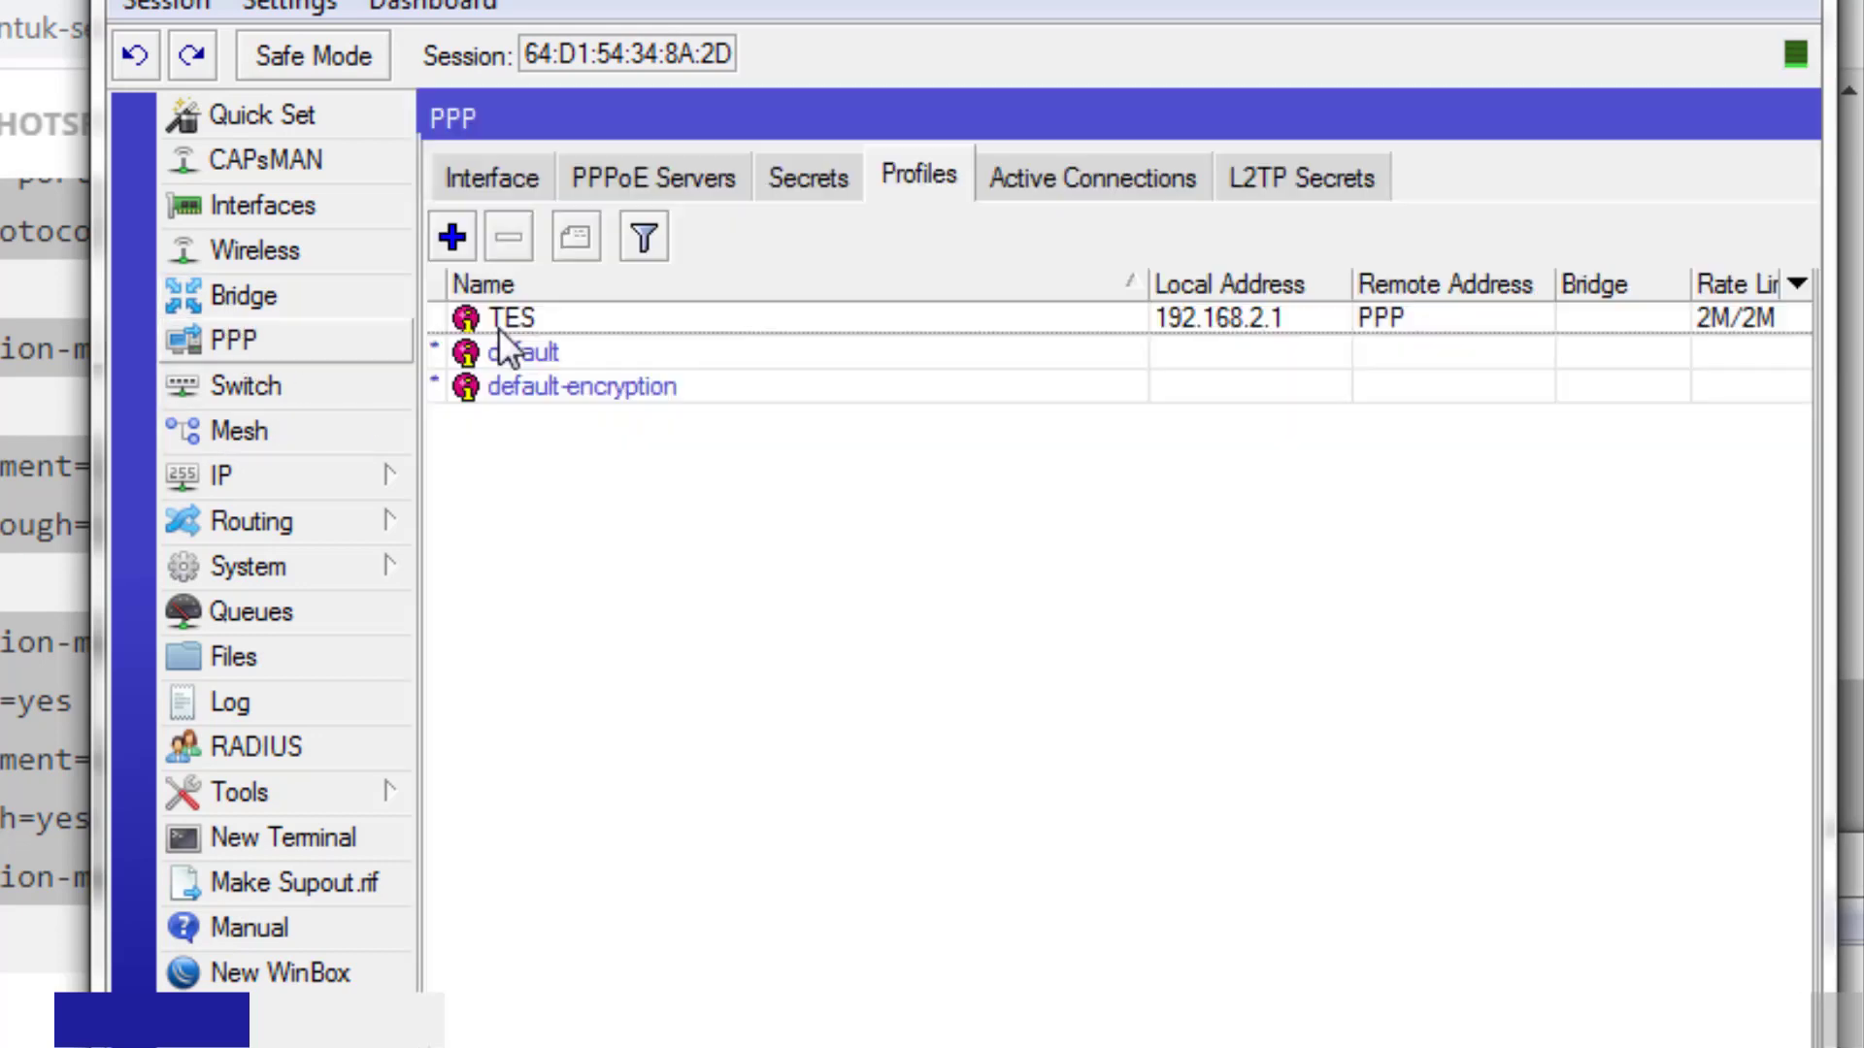
{"action": "left_click", "coordinate": [1021, 184]}
{"action": "double_click", "coordinate": [767, 359]}
{"action": "left_click", "coordinate": [1685, 644]}
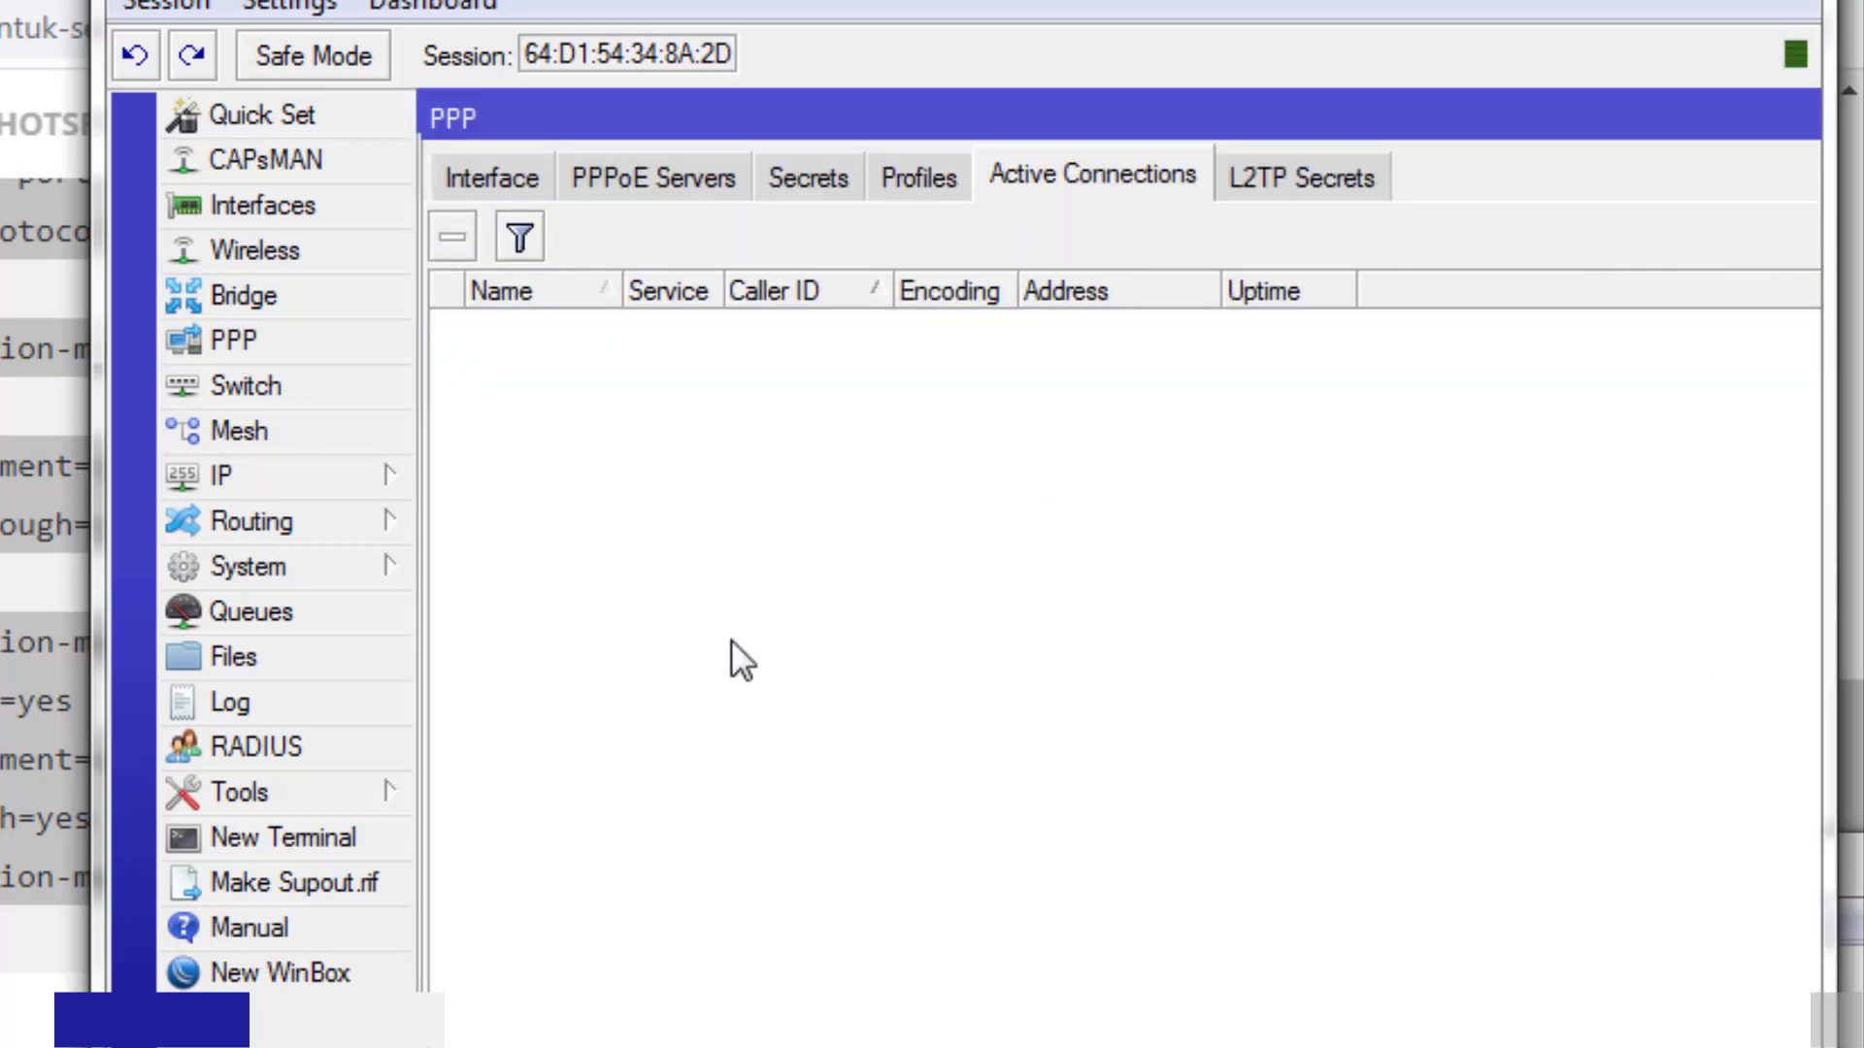
{"action": "left_click", "coordinate": [380, 616]}
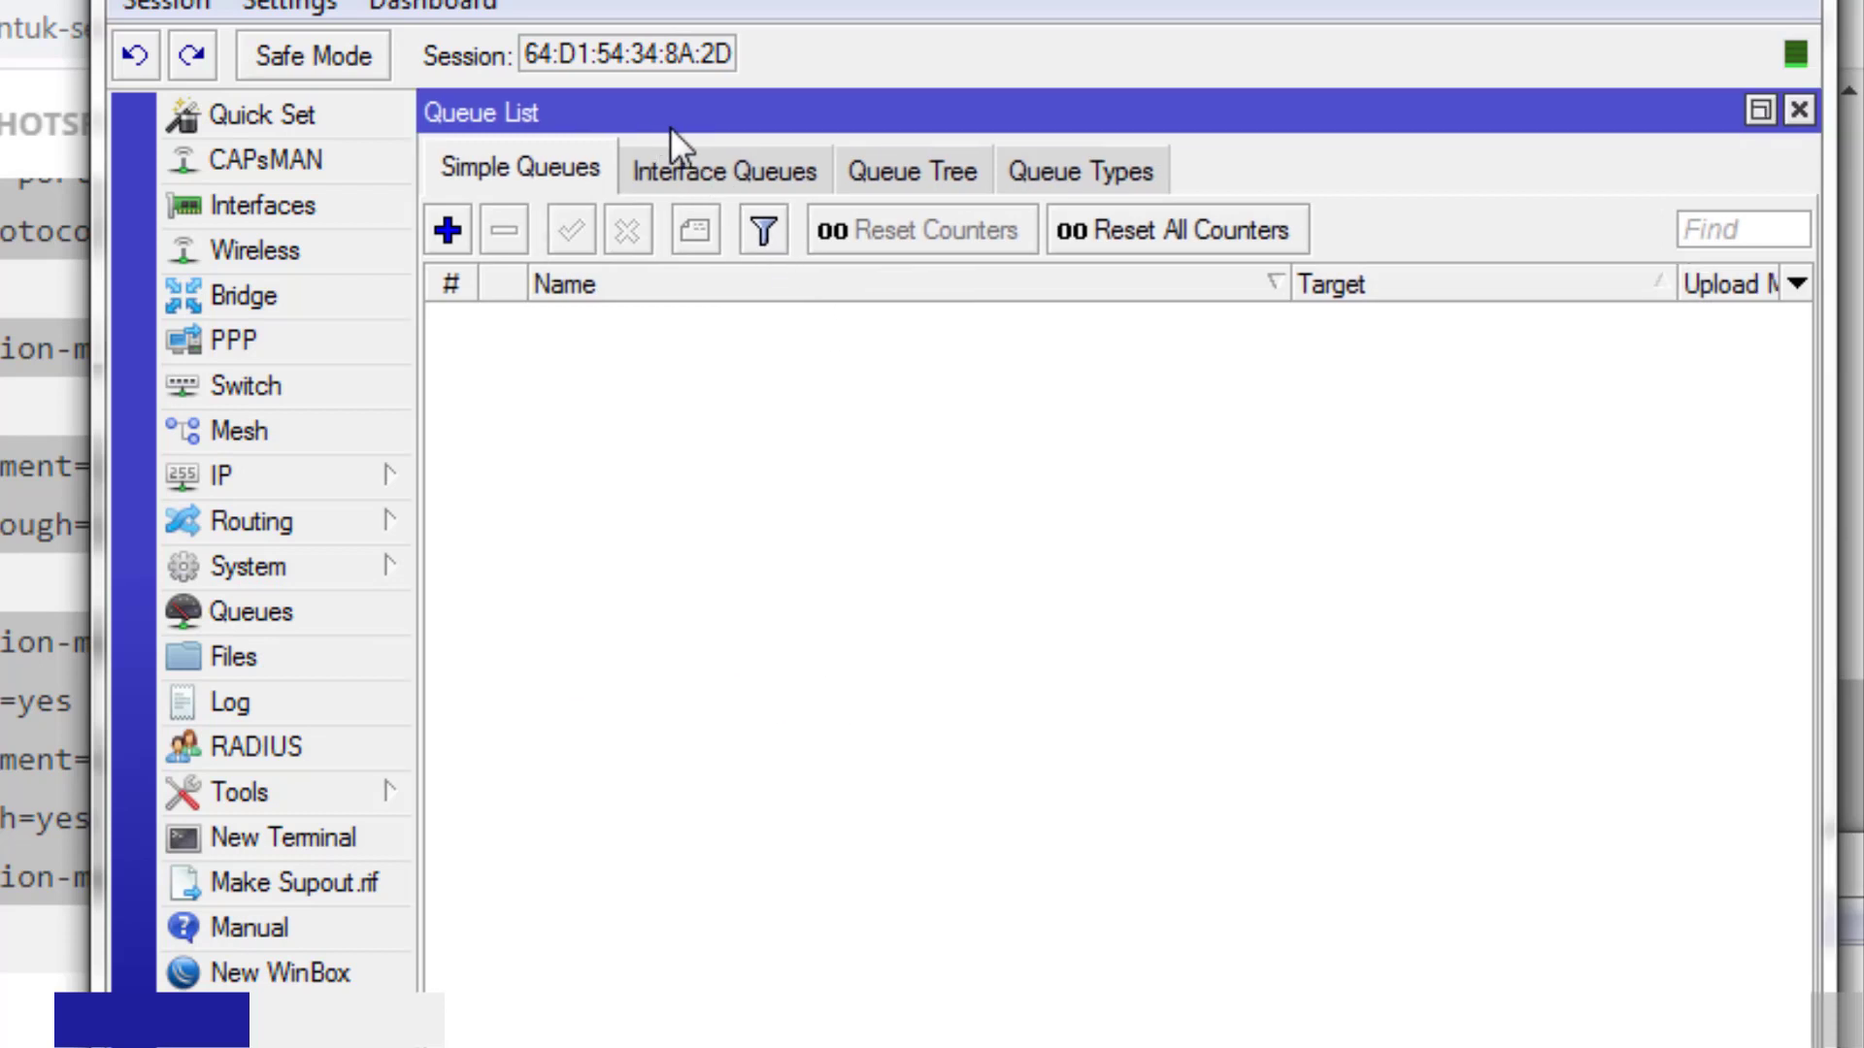
{"action": "left_click_drag", "start_coordinate": [670, 119], "coordinate": [670, 561]}
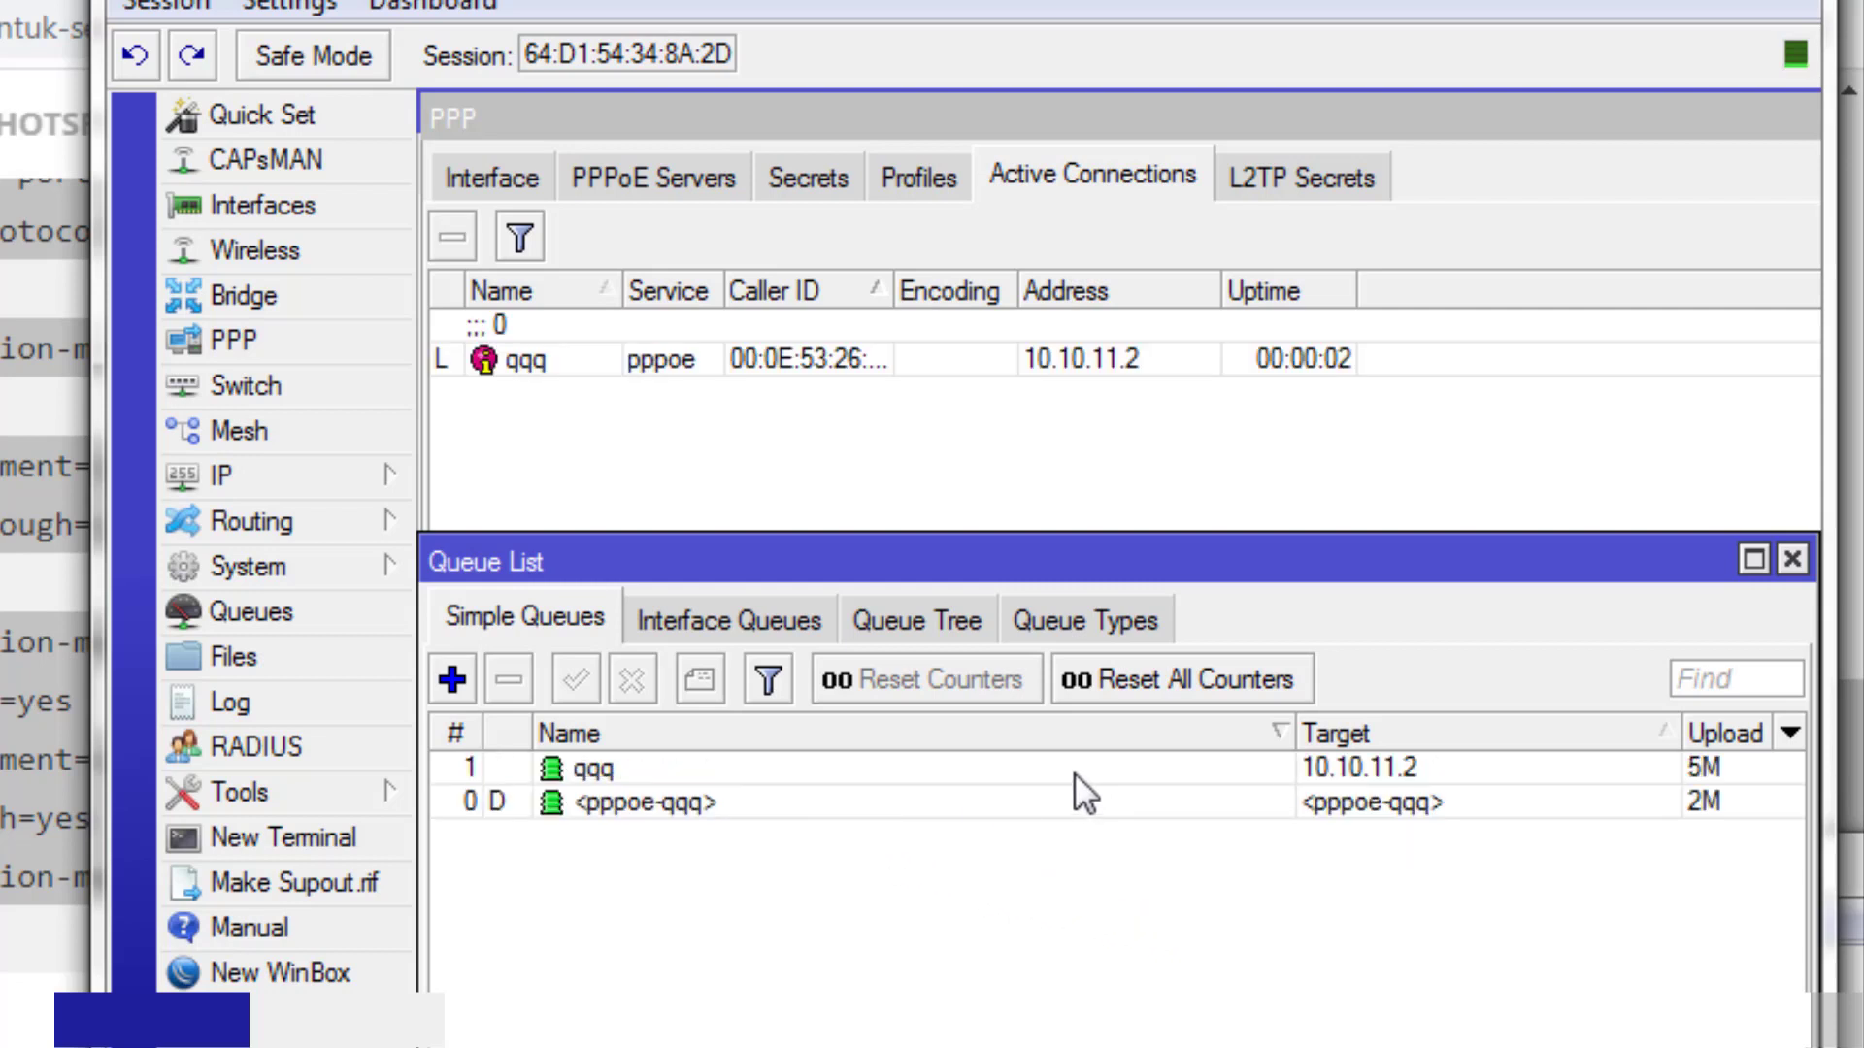
Step: Open the dynamic <pppoe-qqq> simple queue's general settings and copy its name
{"action": "left_click", "coordinate": [1046, 770]}
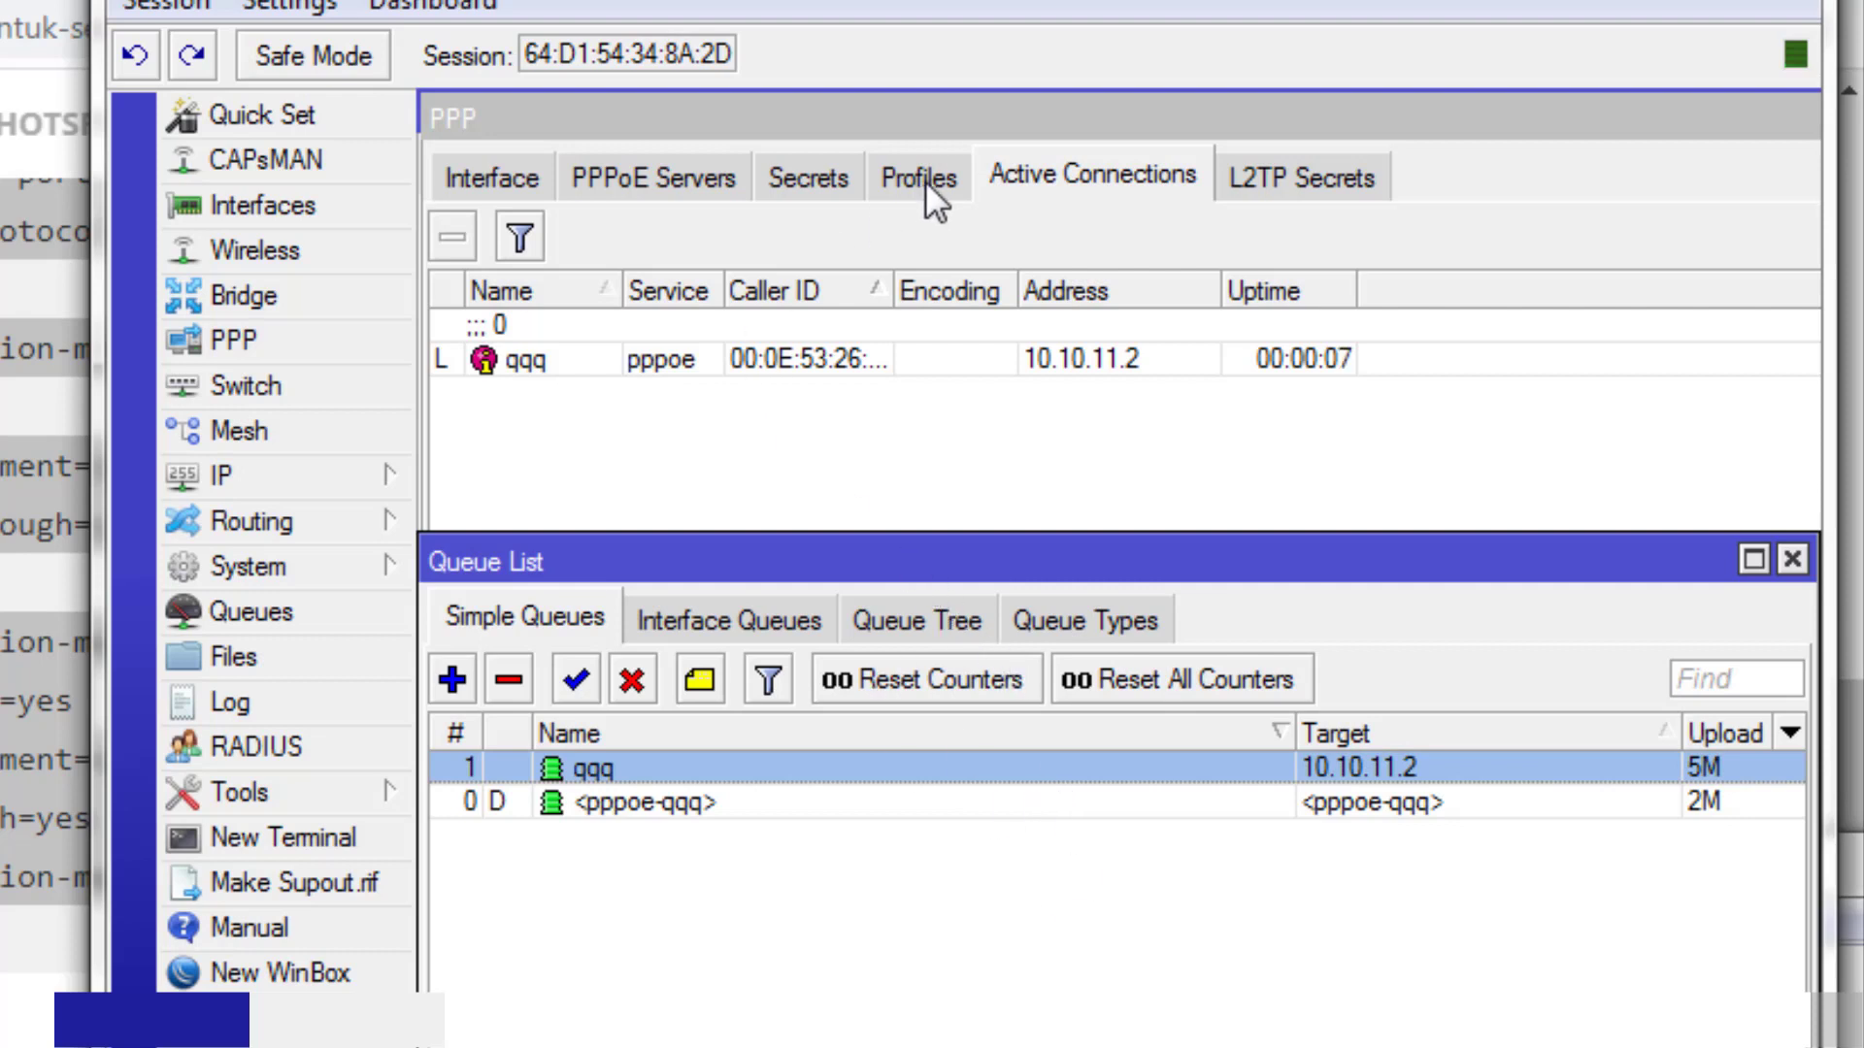
{"action": "left_click", "coordinate": [743, 803]}
{"action": "double_click", "coordinate": [762, 802]}
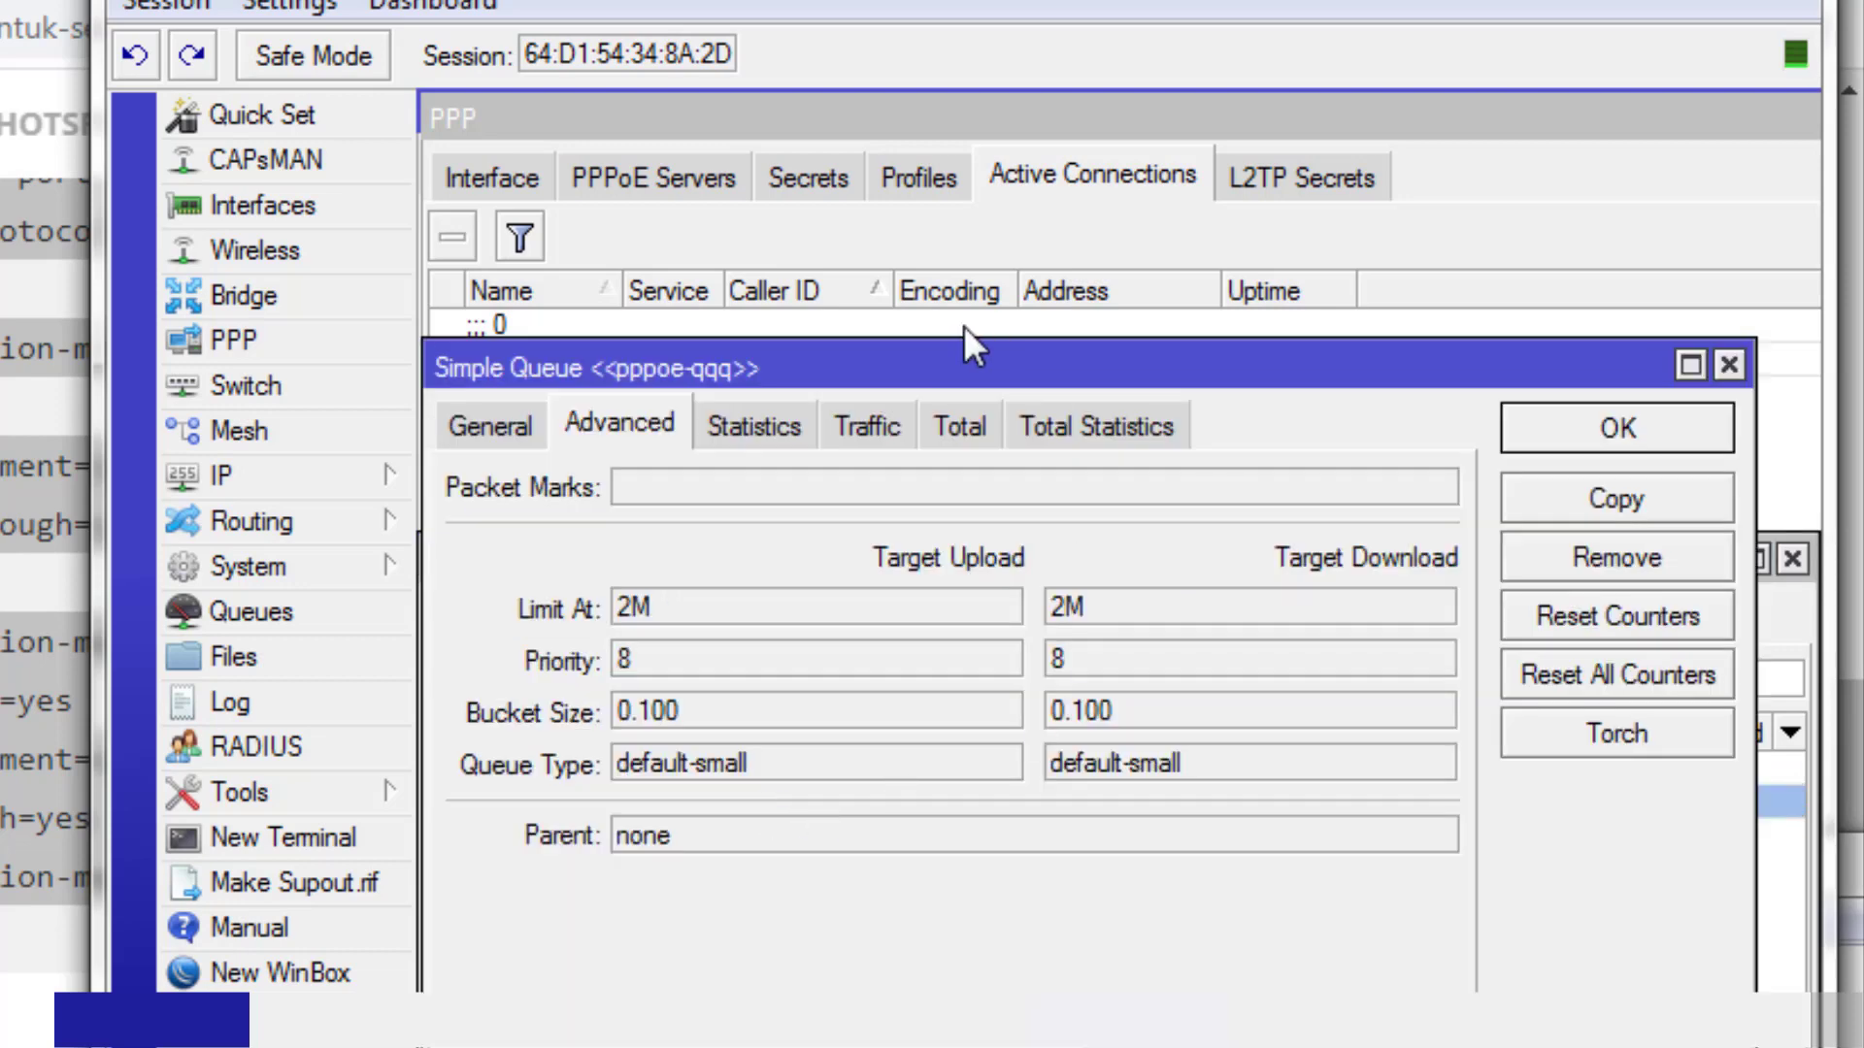
{"action": "left_click", "coordinate": [492, 427]}
{"action": "left_click_drag", "start_coordinate": [672, 369], "coordinate": [709, 502]}
{"action": "left_click_drag", "start_coordinate": [872, 625], "coordinate": [689, 631]}
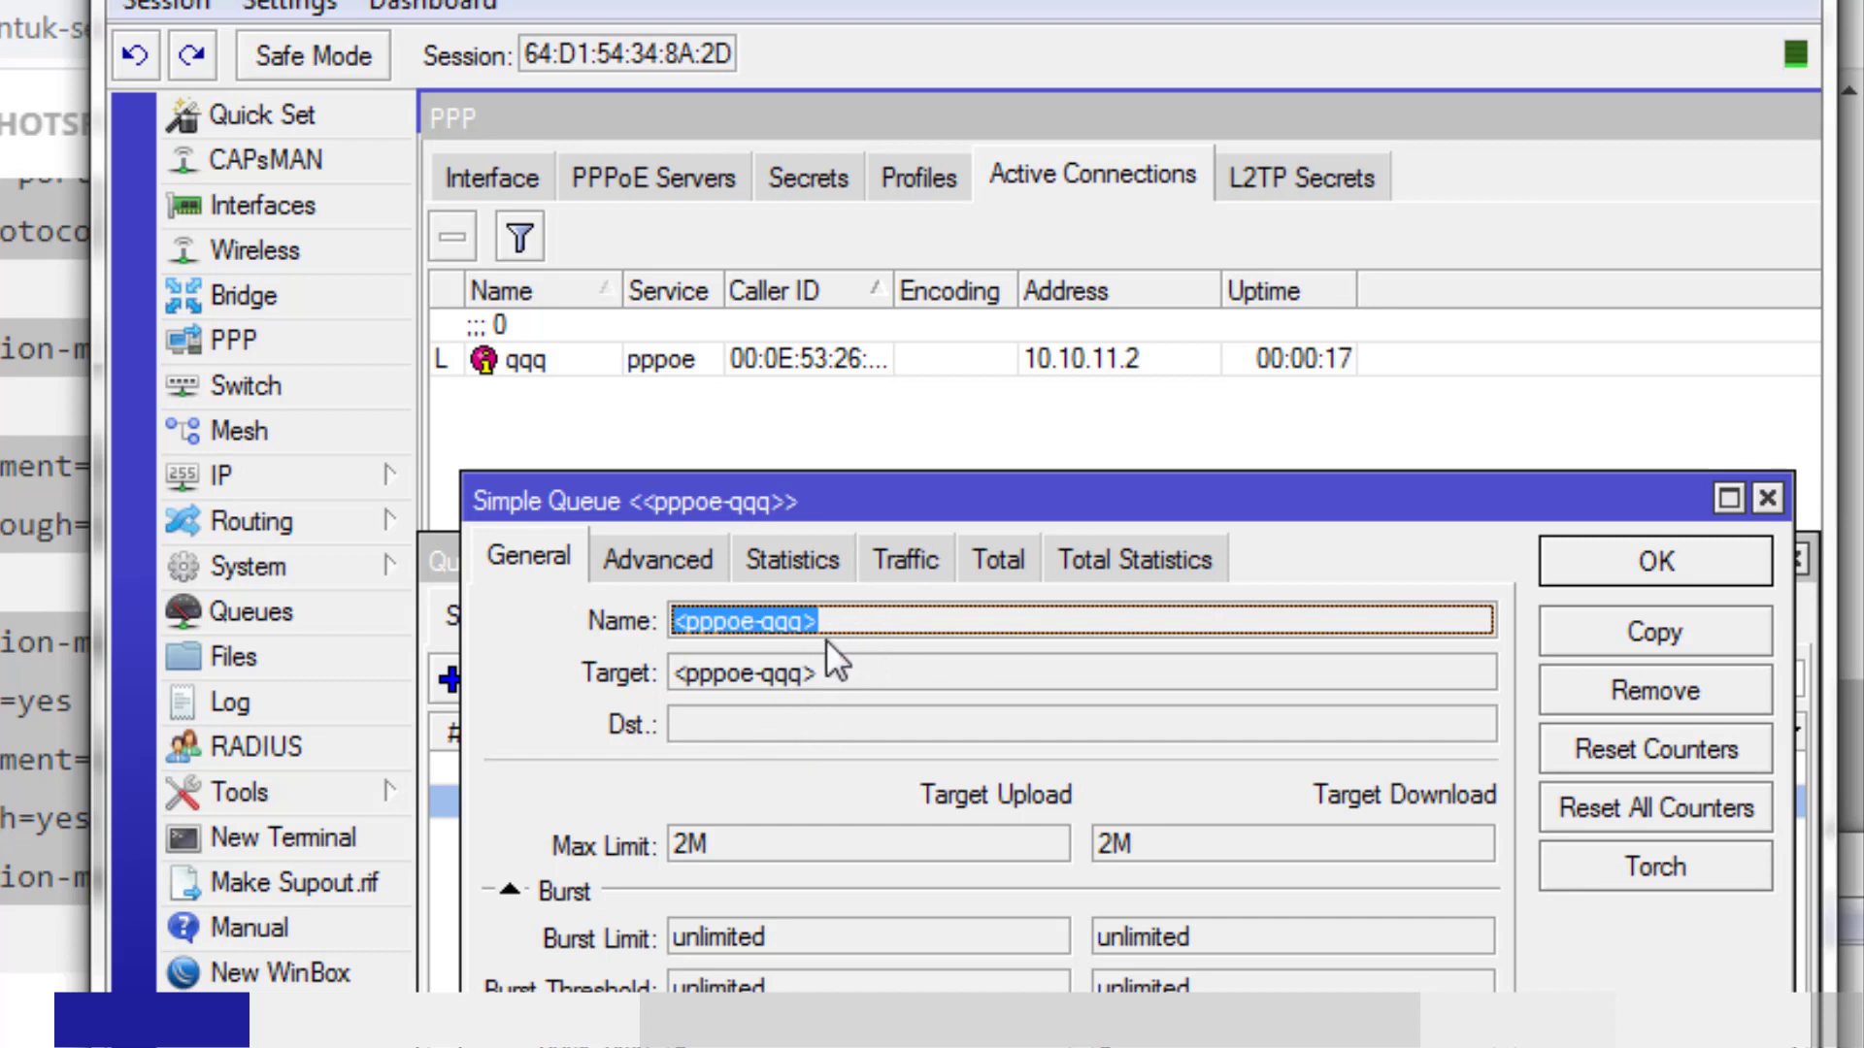
{"action": "left_click", "coordinate": [727, 620]}
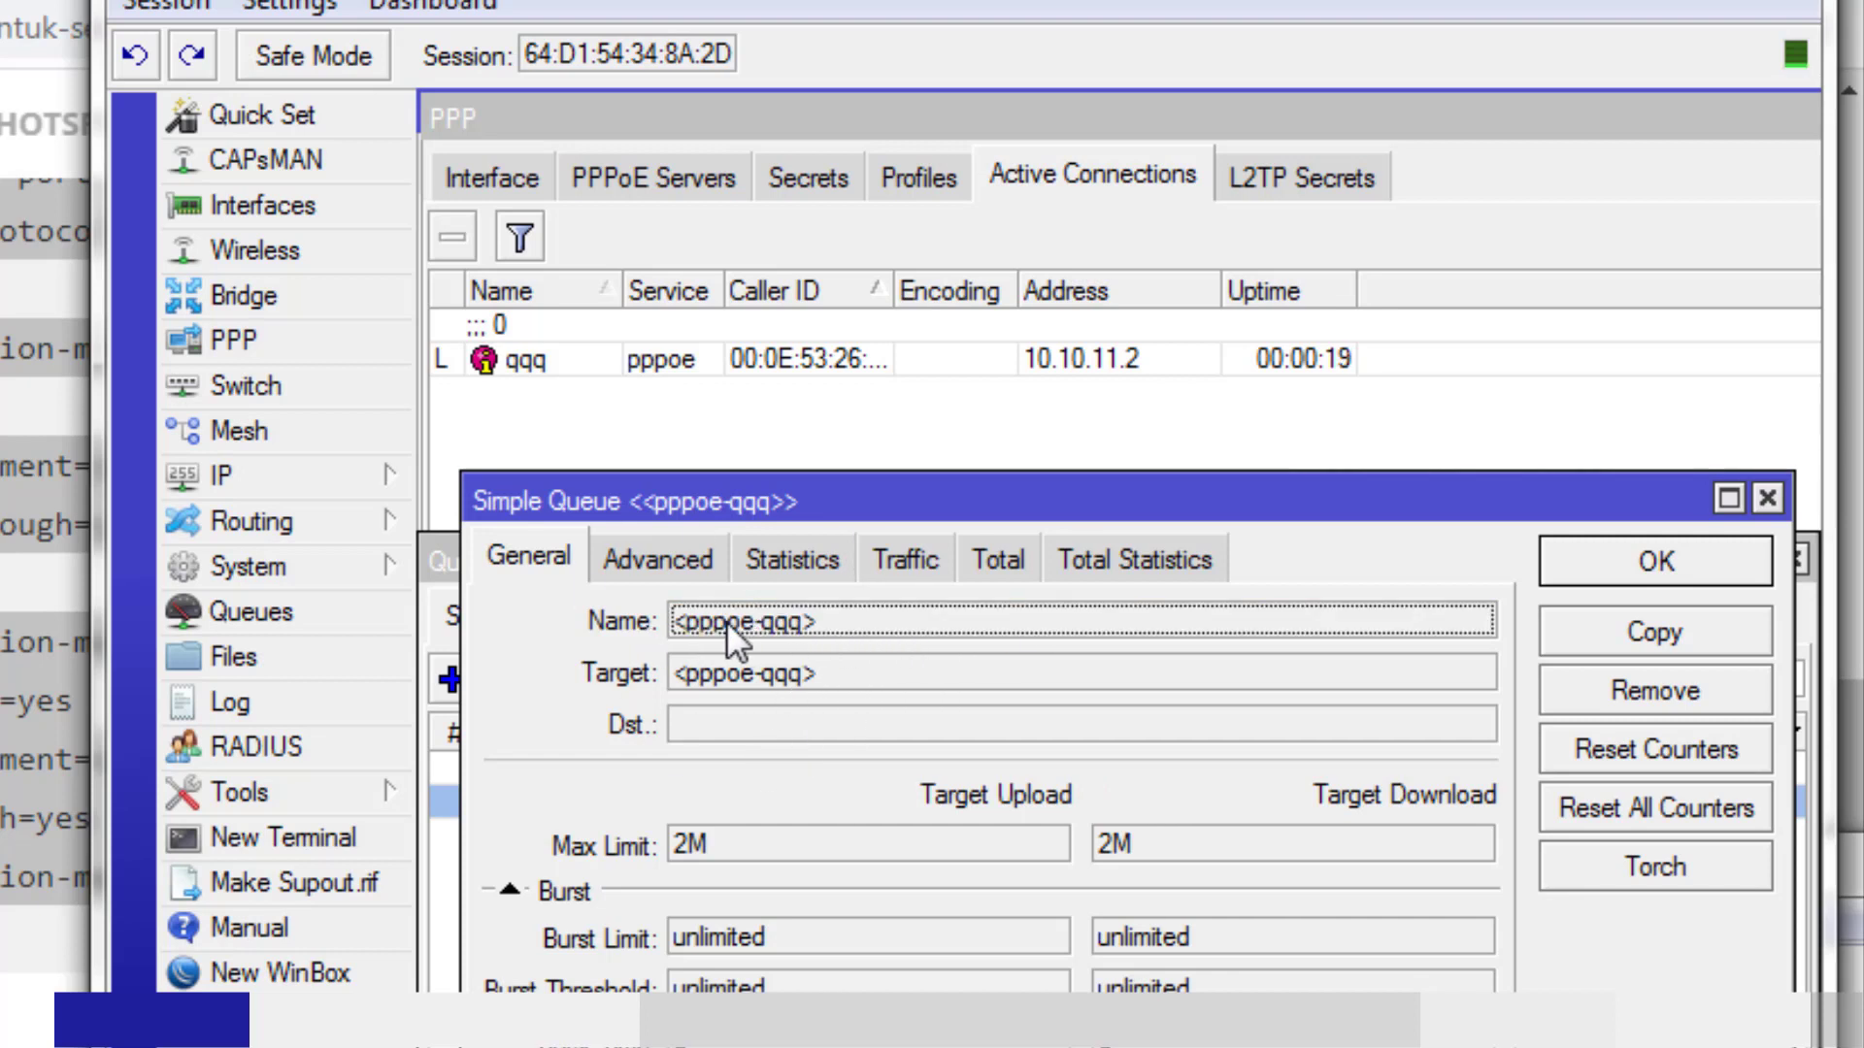
{"action": "right_click", "coordinate": [731, 622]}
{"action": "left_click", "coordinate": [889, 622]}
{"action": "left_click_drag", "start_coordinate": [889, 621], "coordinate": [643, 618]}
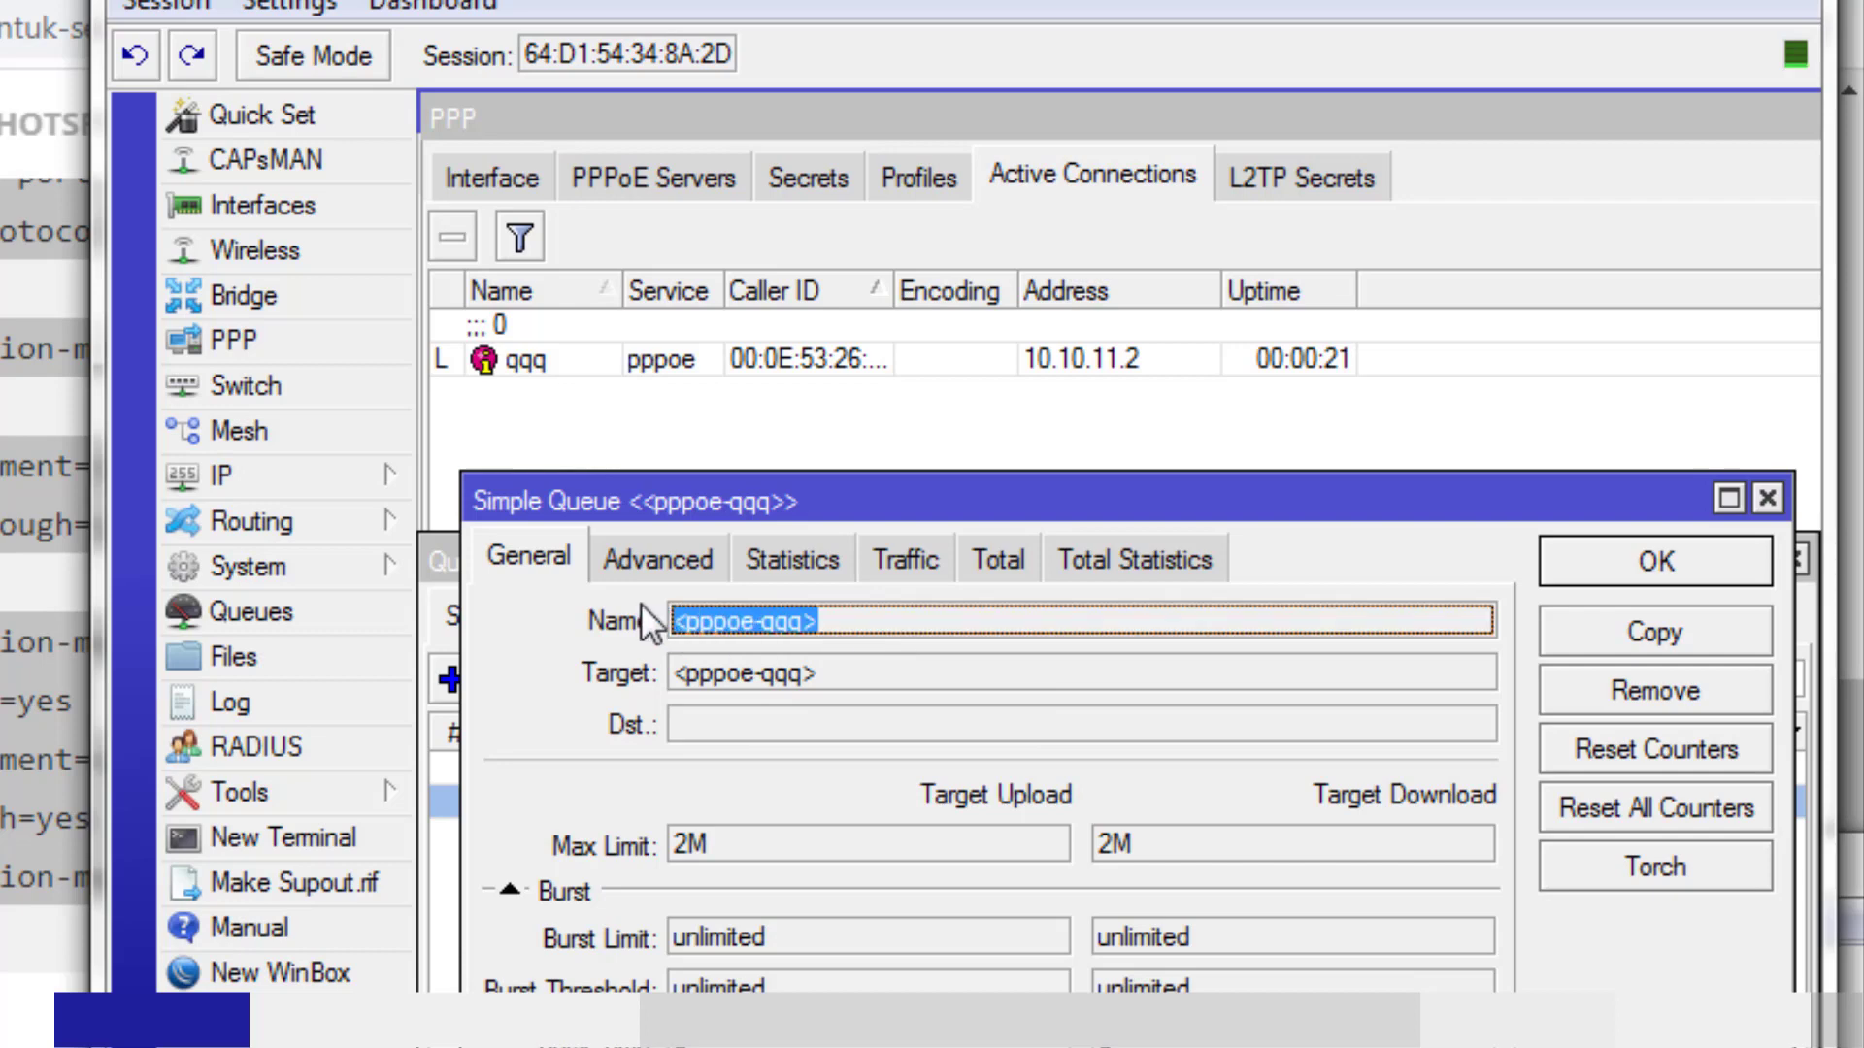
{"action": "right_click", "coordinate": [745, 610]}
{"action": "left_click", "coordinate": [830, 635]}
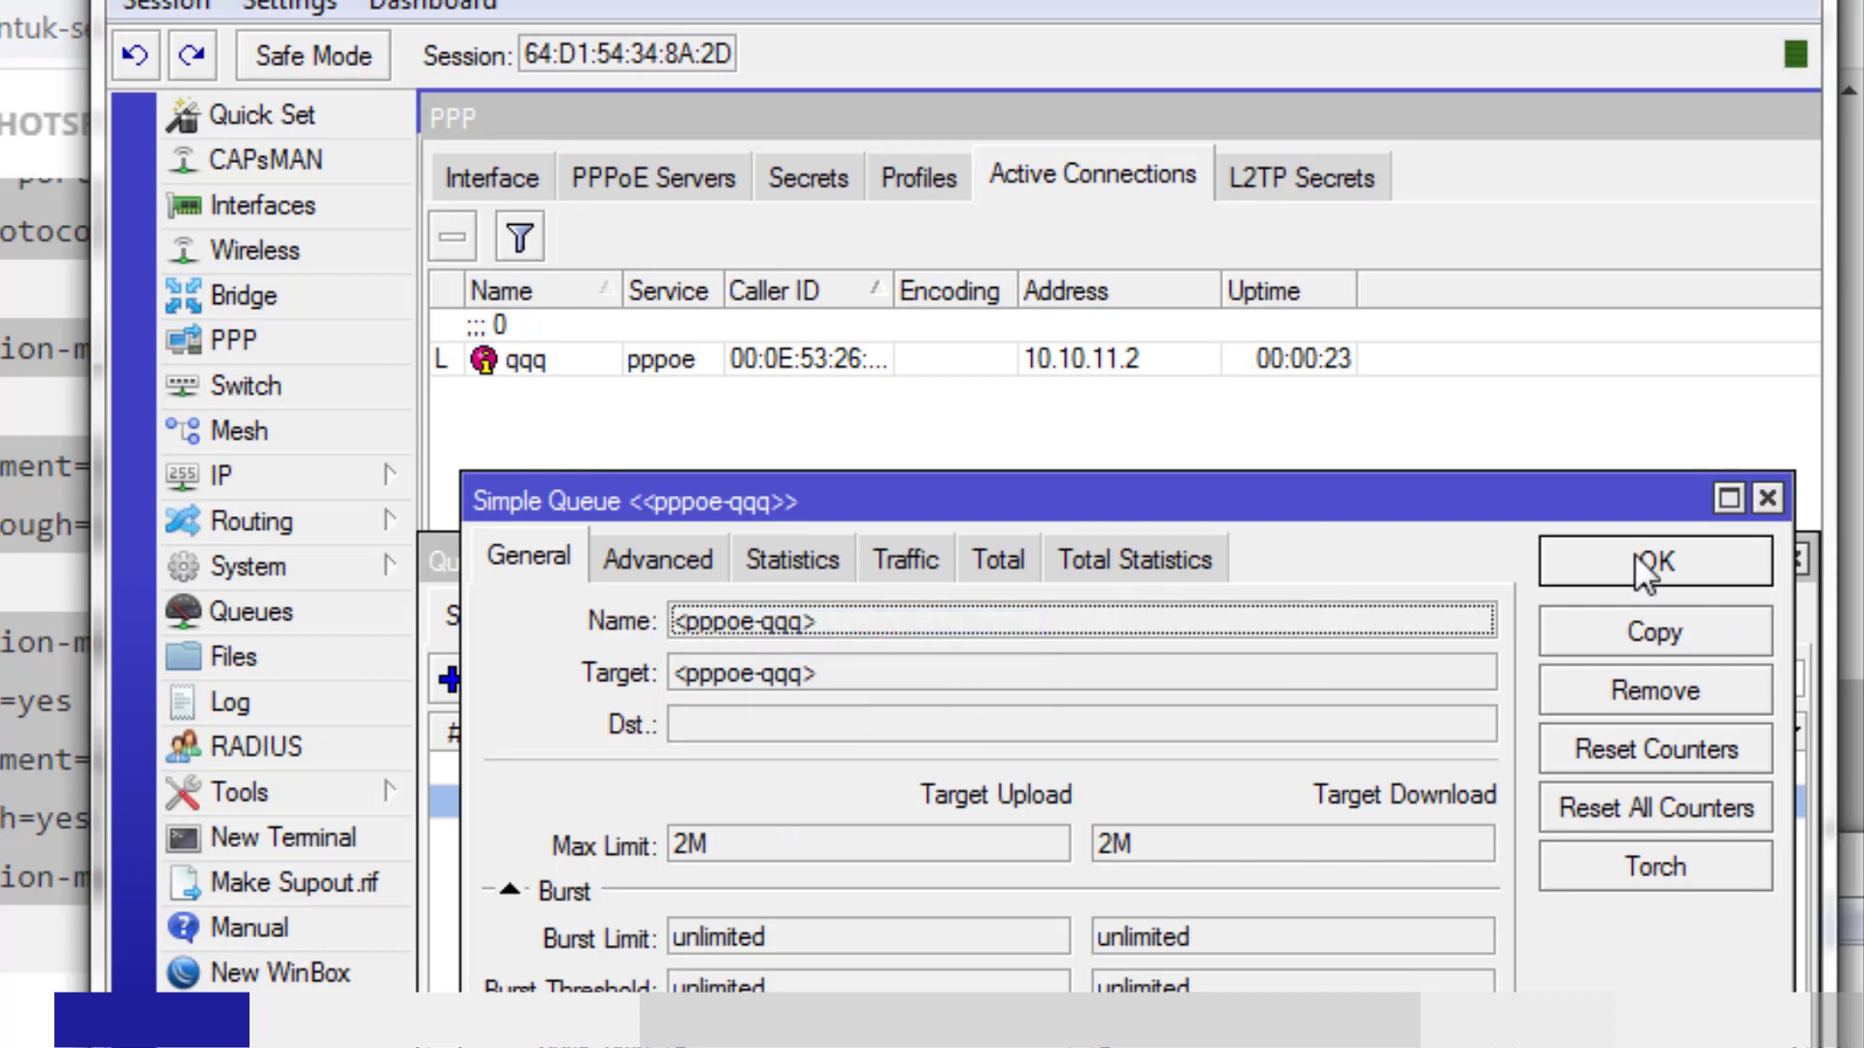
Step: Open a new terminal and arrange it below the dynamic queue's settings
{"action": "left_click_drag", "start_coordinate": [629, 501], "coordinate": [699, 379]}
{"action": "left_click", "coordinate": [400, 837]}
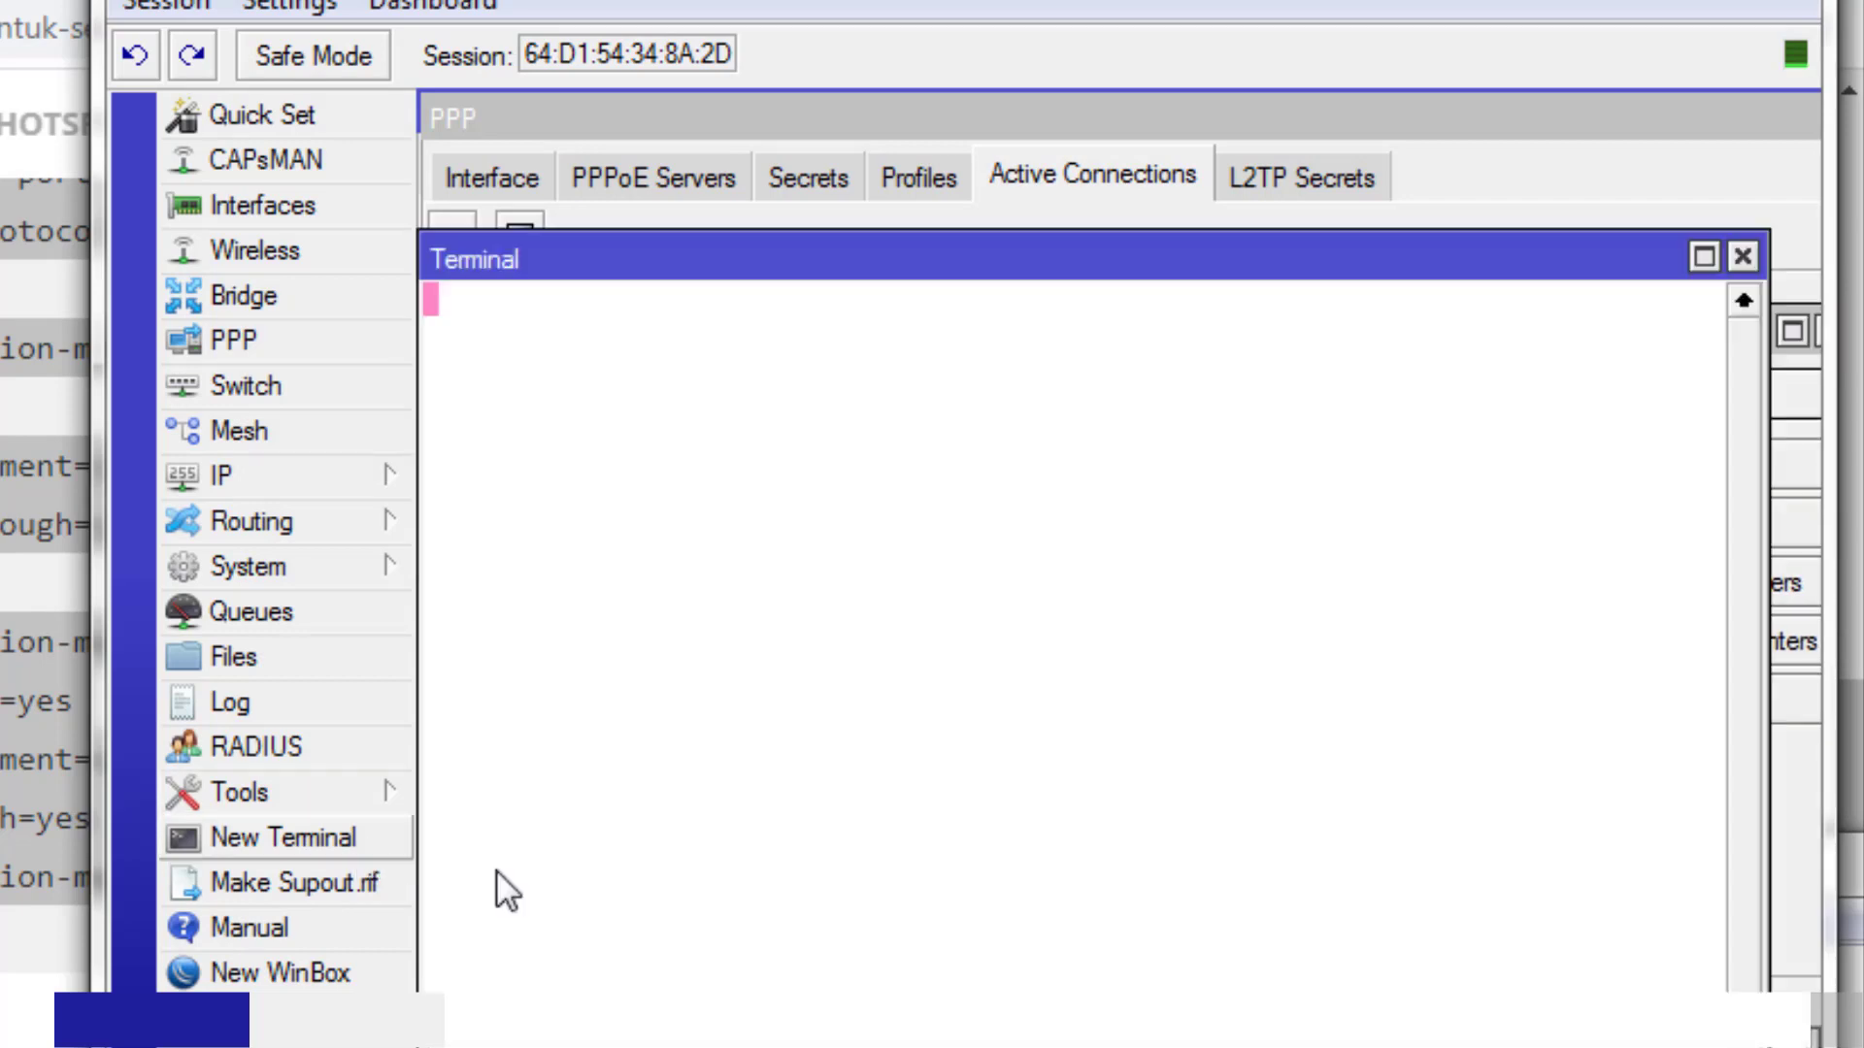
{"action": "left_click_drag", "start_coordinate": [699, 279], "coordinate": [754, 719]}
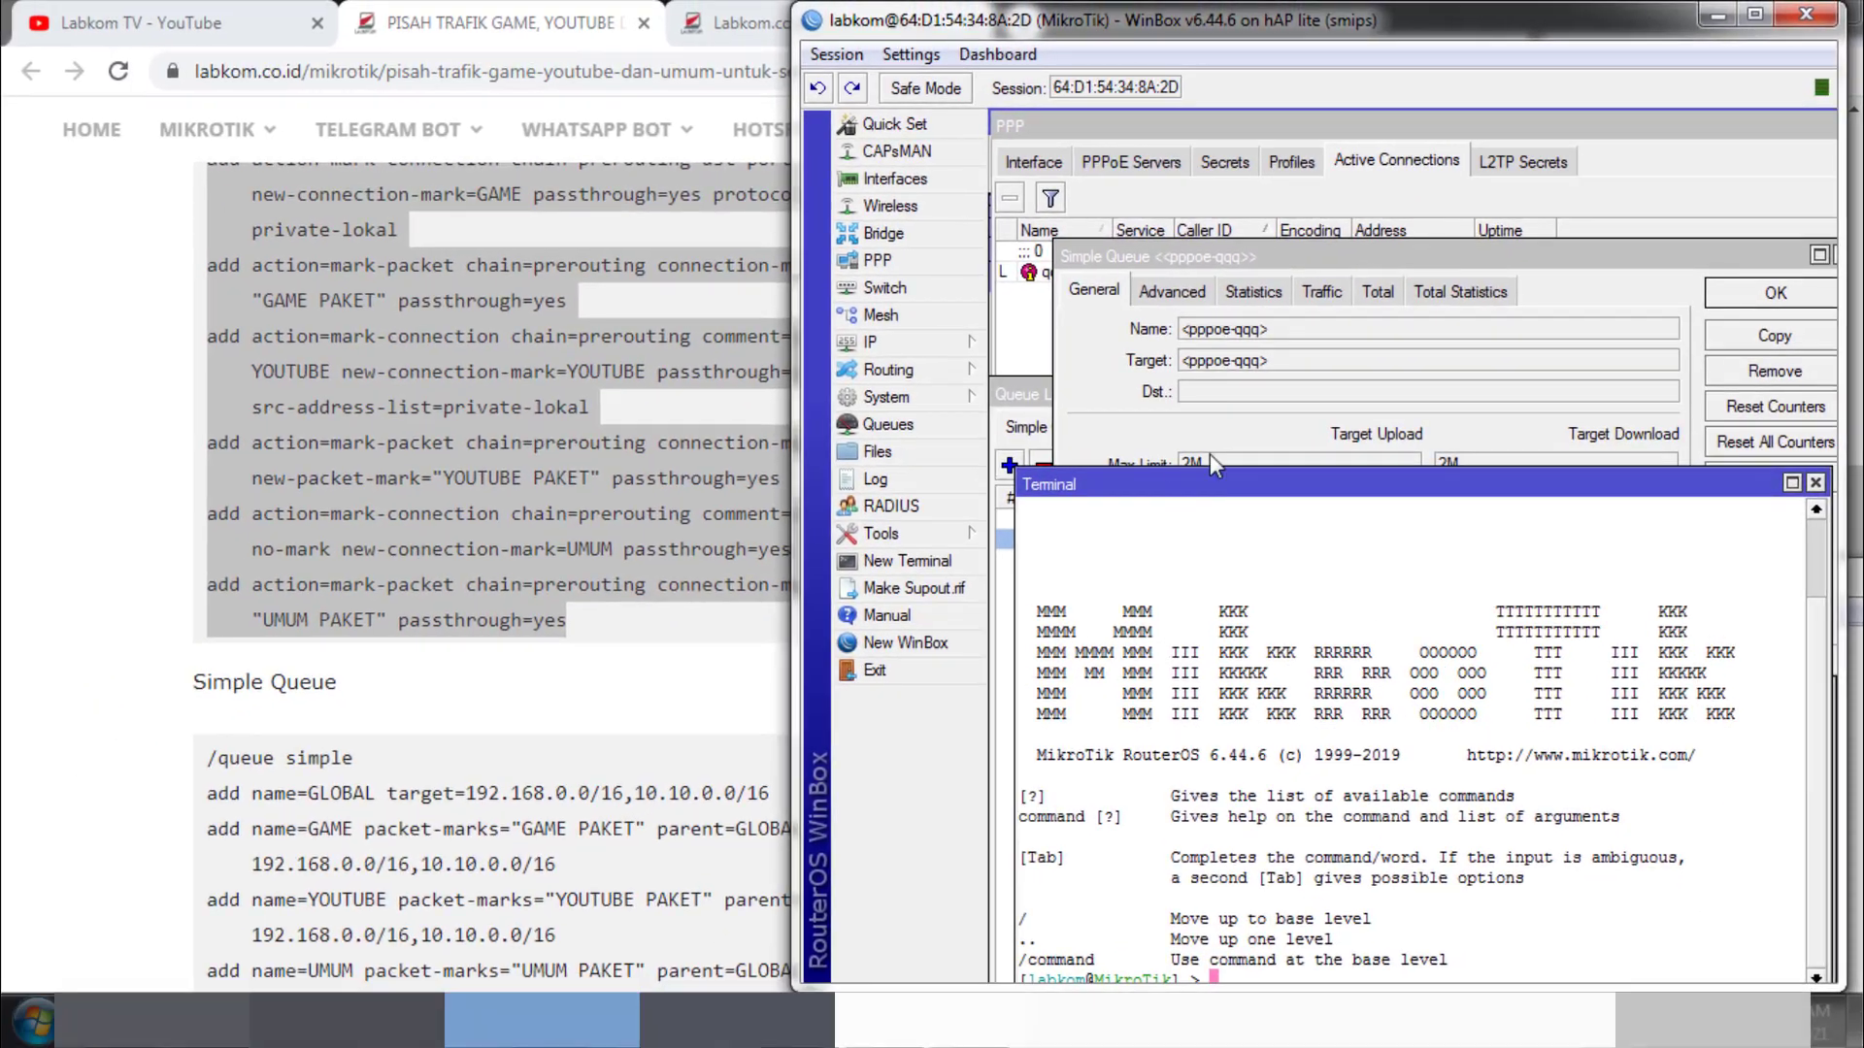
{"action": "left_click", "coordinate": [1209, 452]}
{"action": "left_click_drag", "start_coordinate": [1177, 256], "coordinate": [1238, 130]}
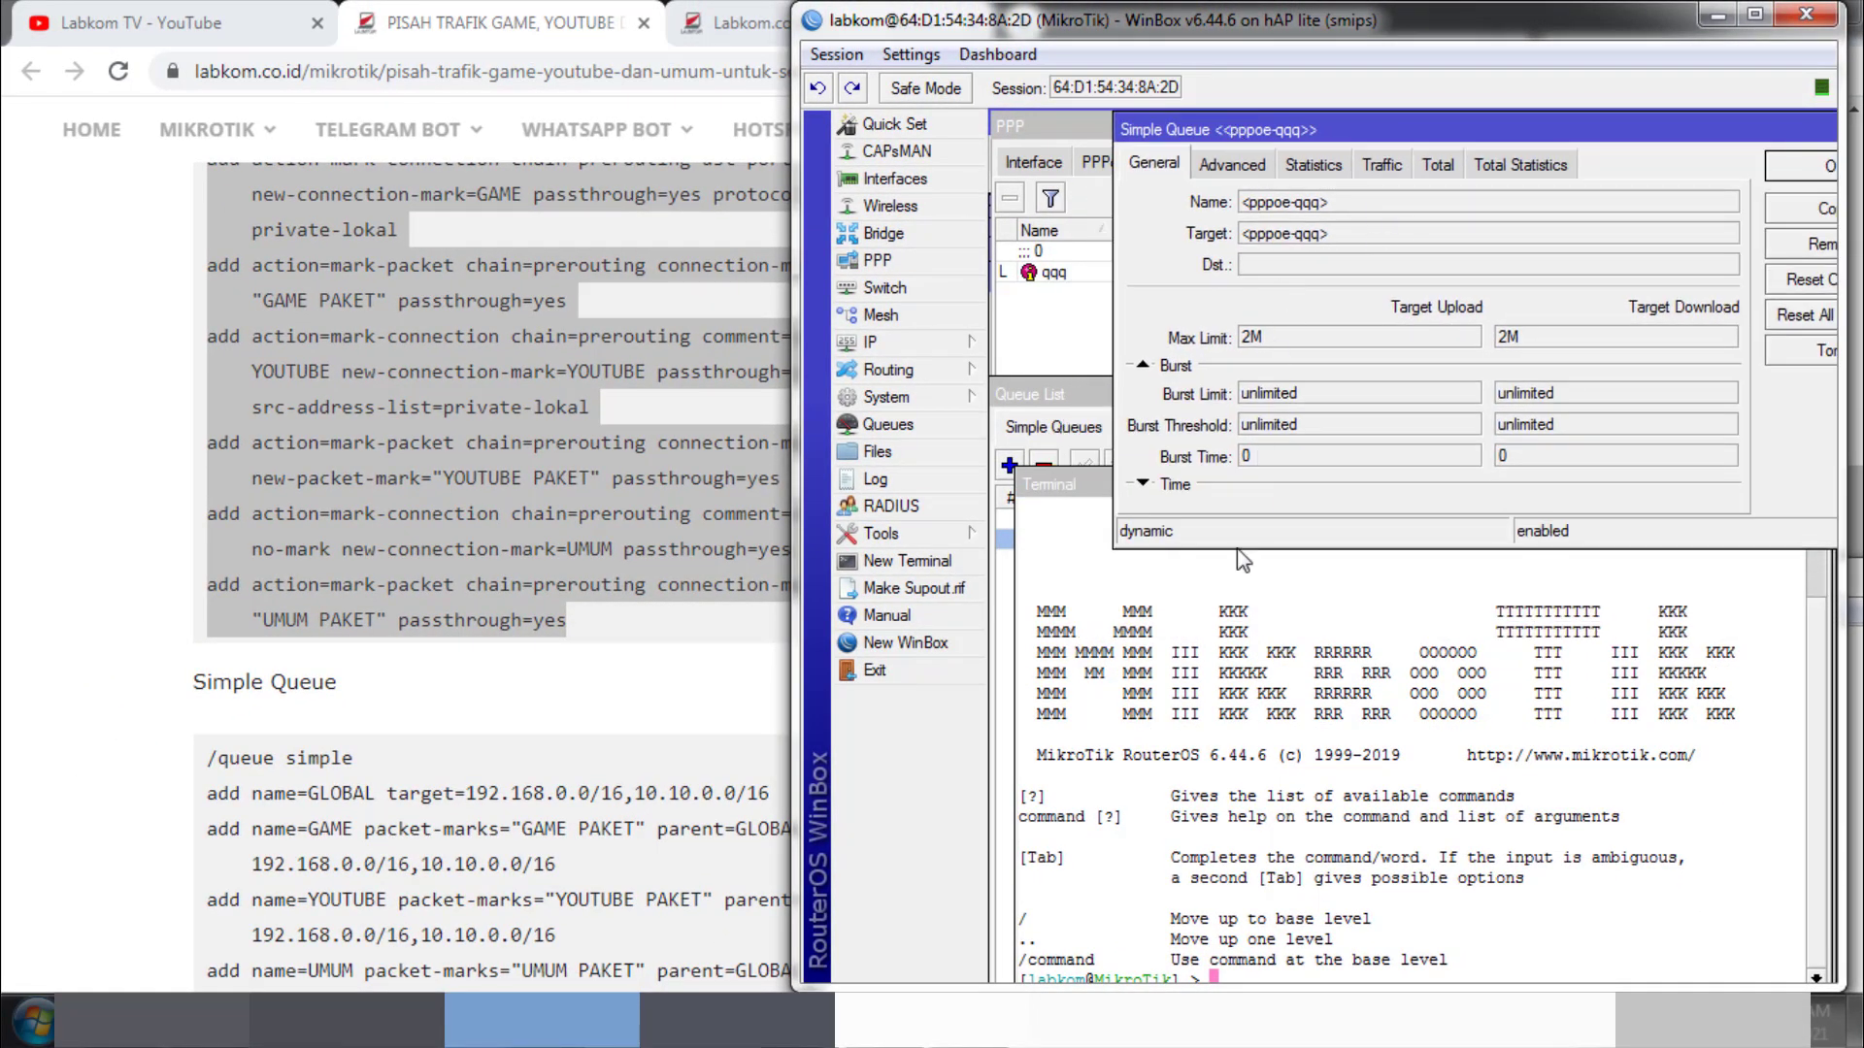
{"action": "left_click", "coordinate": [1252, 742]}
{"action": "left_click_drag", "start_coordinate": [1170, 477], "coordinate": [1164, 455]}
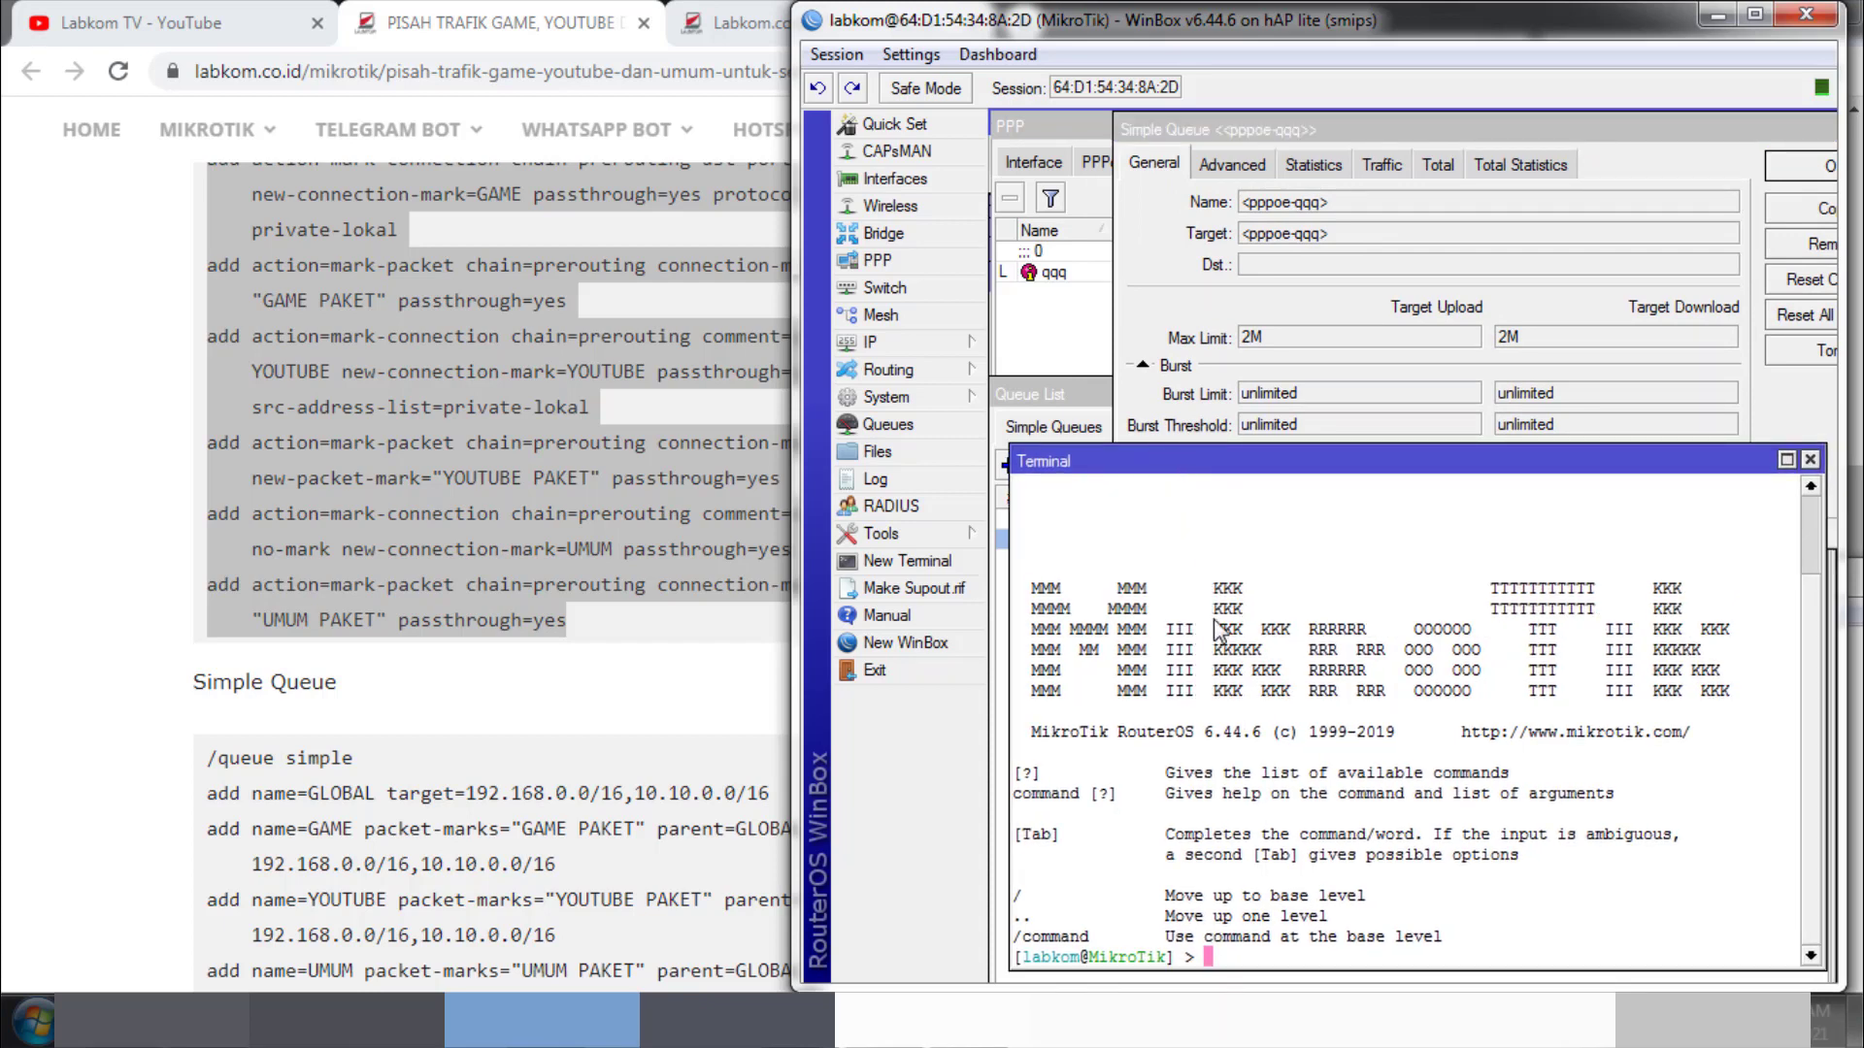
{"action": "type", "text": "/queue"}
{"action": "key", "text": "BackSpace"}
{"action": "key", "text": "BackSpace"}
{"action": "key", "text": "BackSpace"}
{"action": "key", "text": "BackSpace"}
{"action": "key", "text": "BackSpace"}
{"action": "key", "text": "BackSpace"}
Step: Enter the queue simple level in the terminal
{"action": "type", "text": "queue"}
{"action": "key", "text": "Return"}
{"action": "type", "text": "s"}
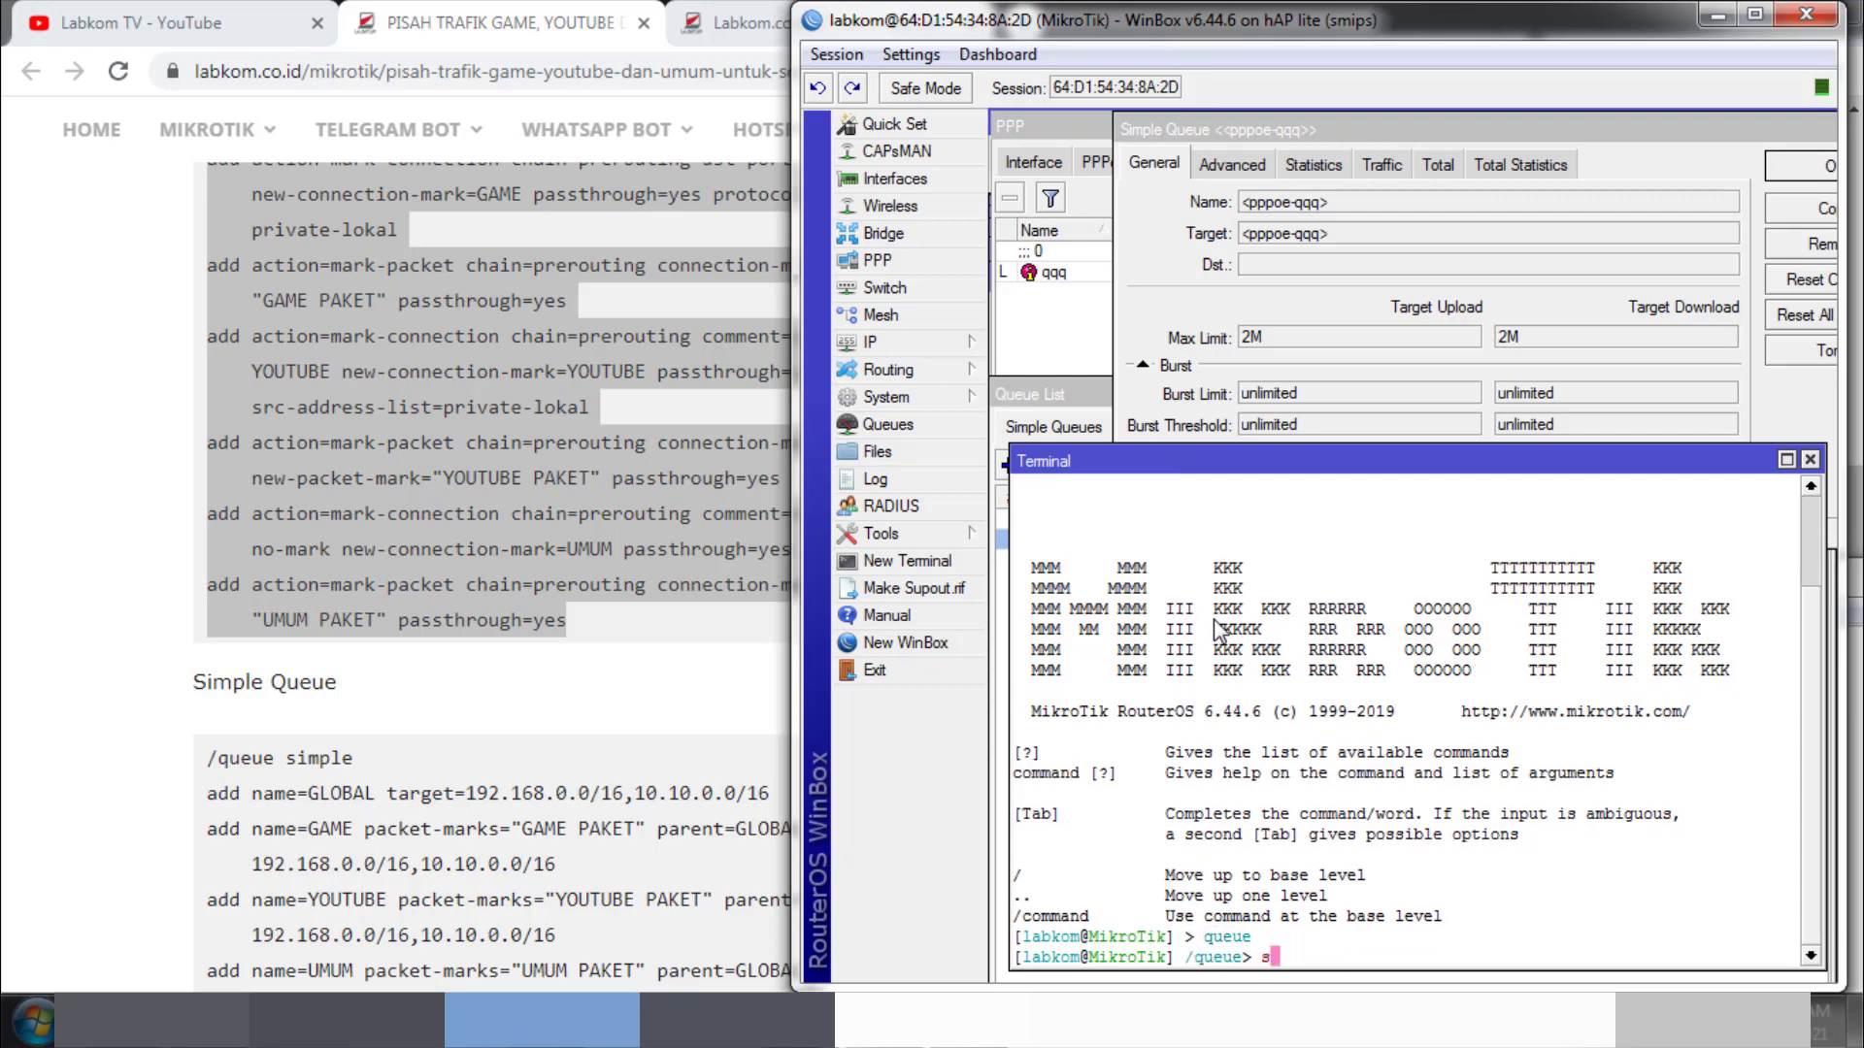
{"action": "type", "text": "imp"}
{"action": "key", "text": "Return"}
Step: Remove the dynamic queue by running rem [find name=<pppoe-qqq>]
{"action": "type", "text": "re"}
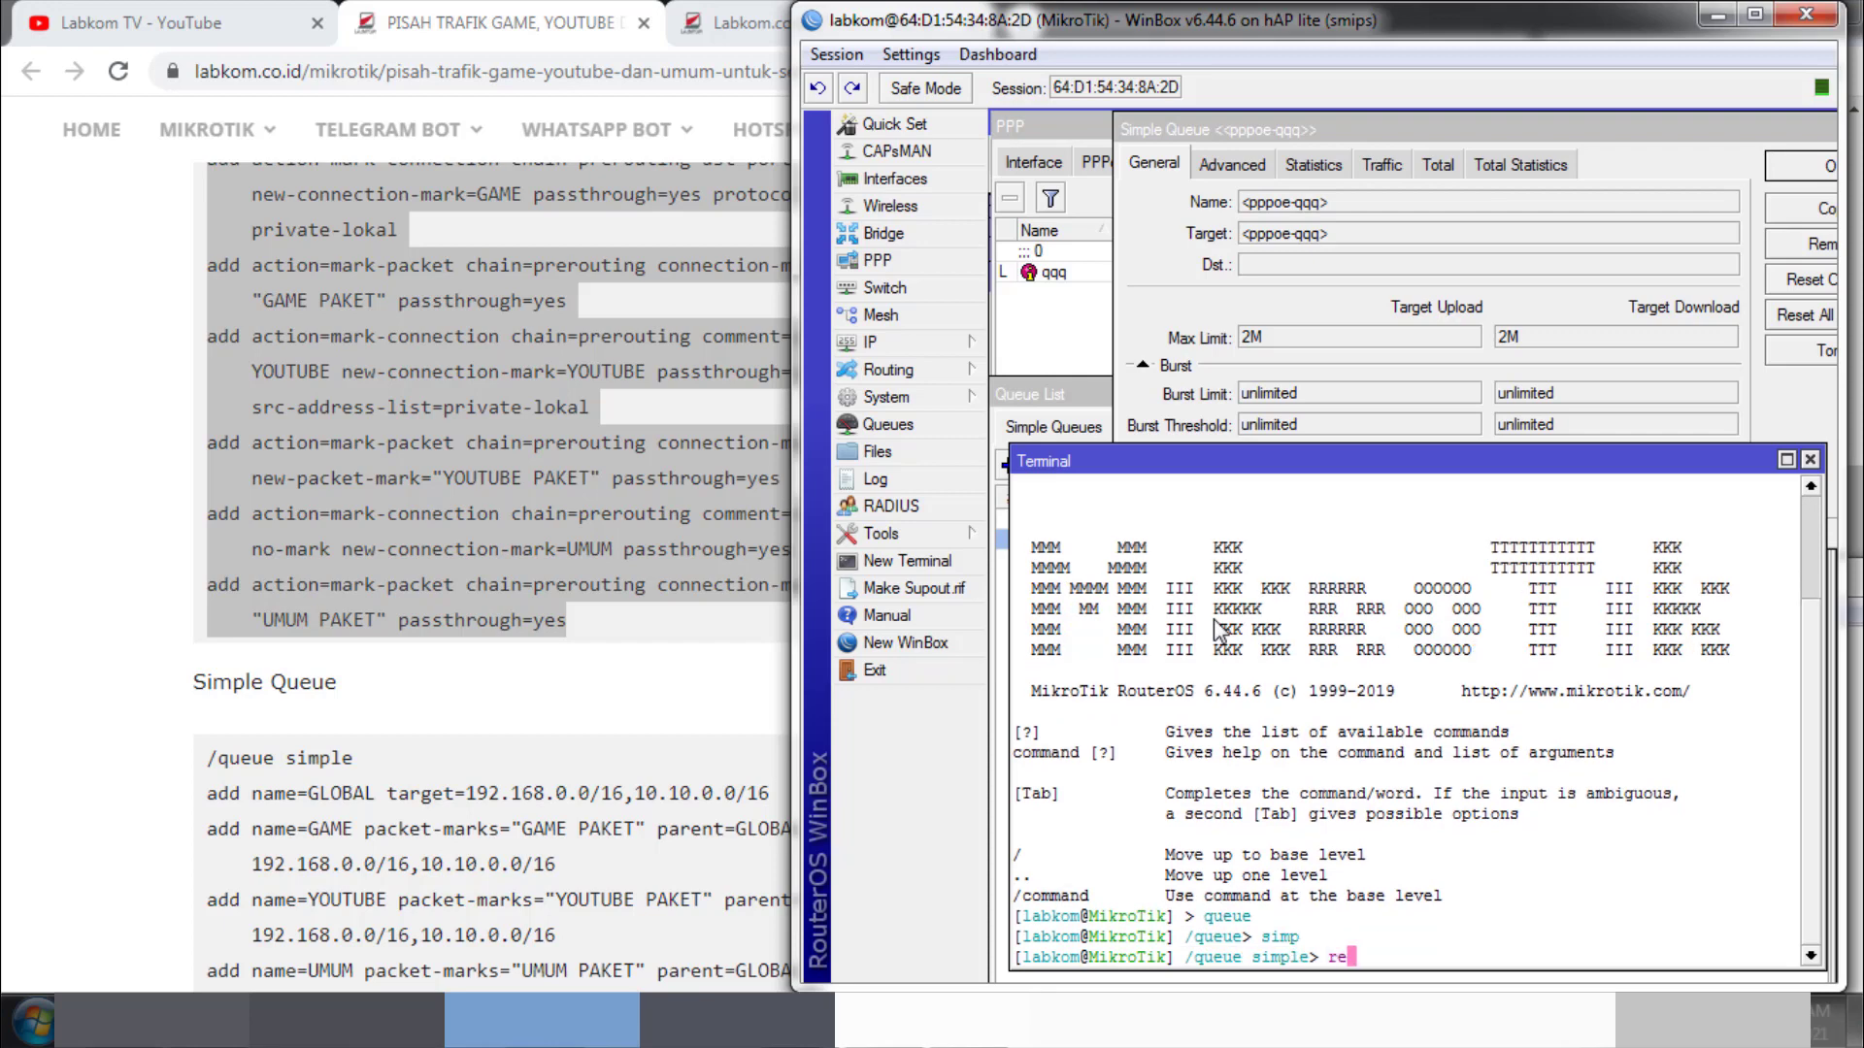
{"action": "type", "text": "m [find name="}
{"action": "right_click", "coordinate": [1416, 511]}
{"action": "left_click", "coordinate": [1470, 628]}
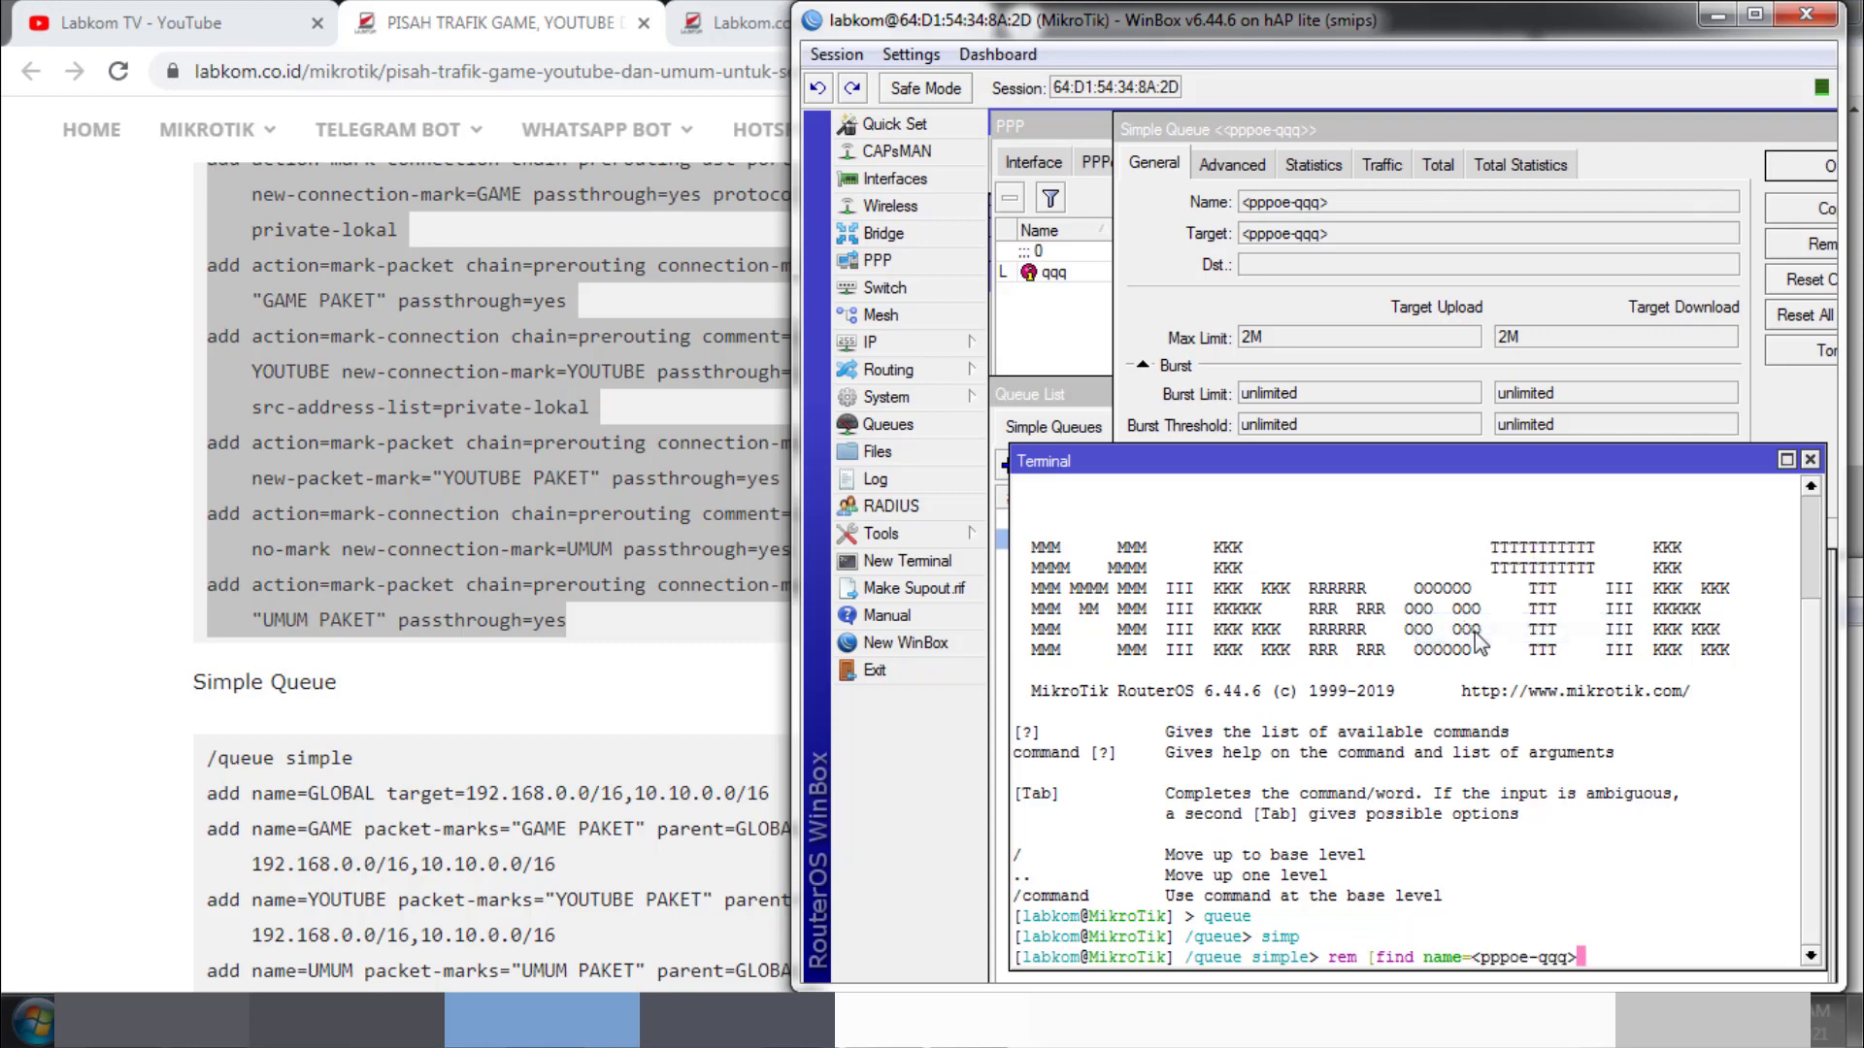
{"action": "type", "text": "]"}
{"action": "key", "text": "Return"}
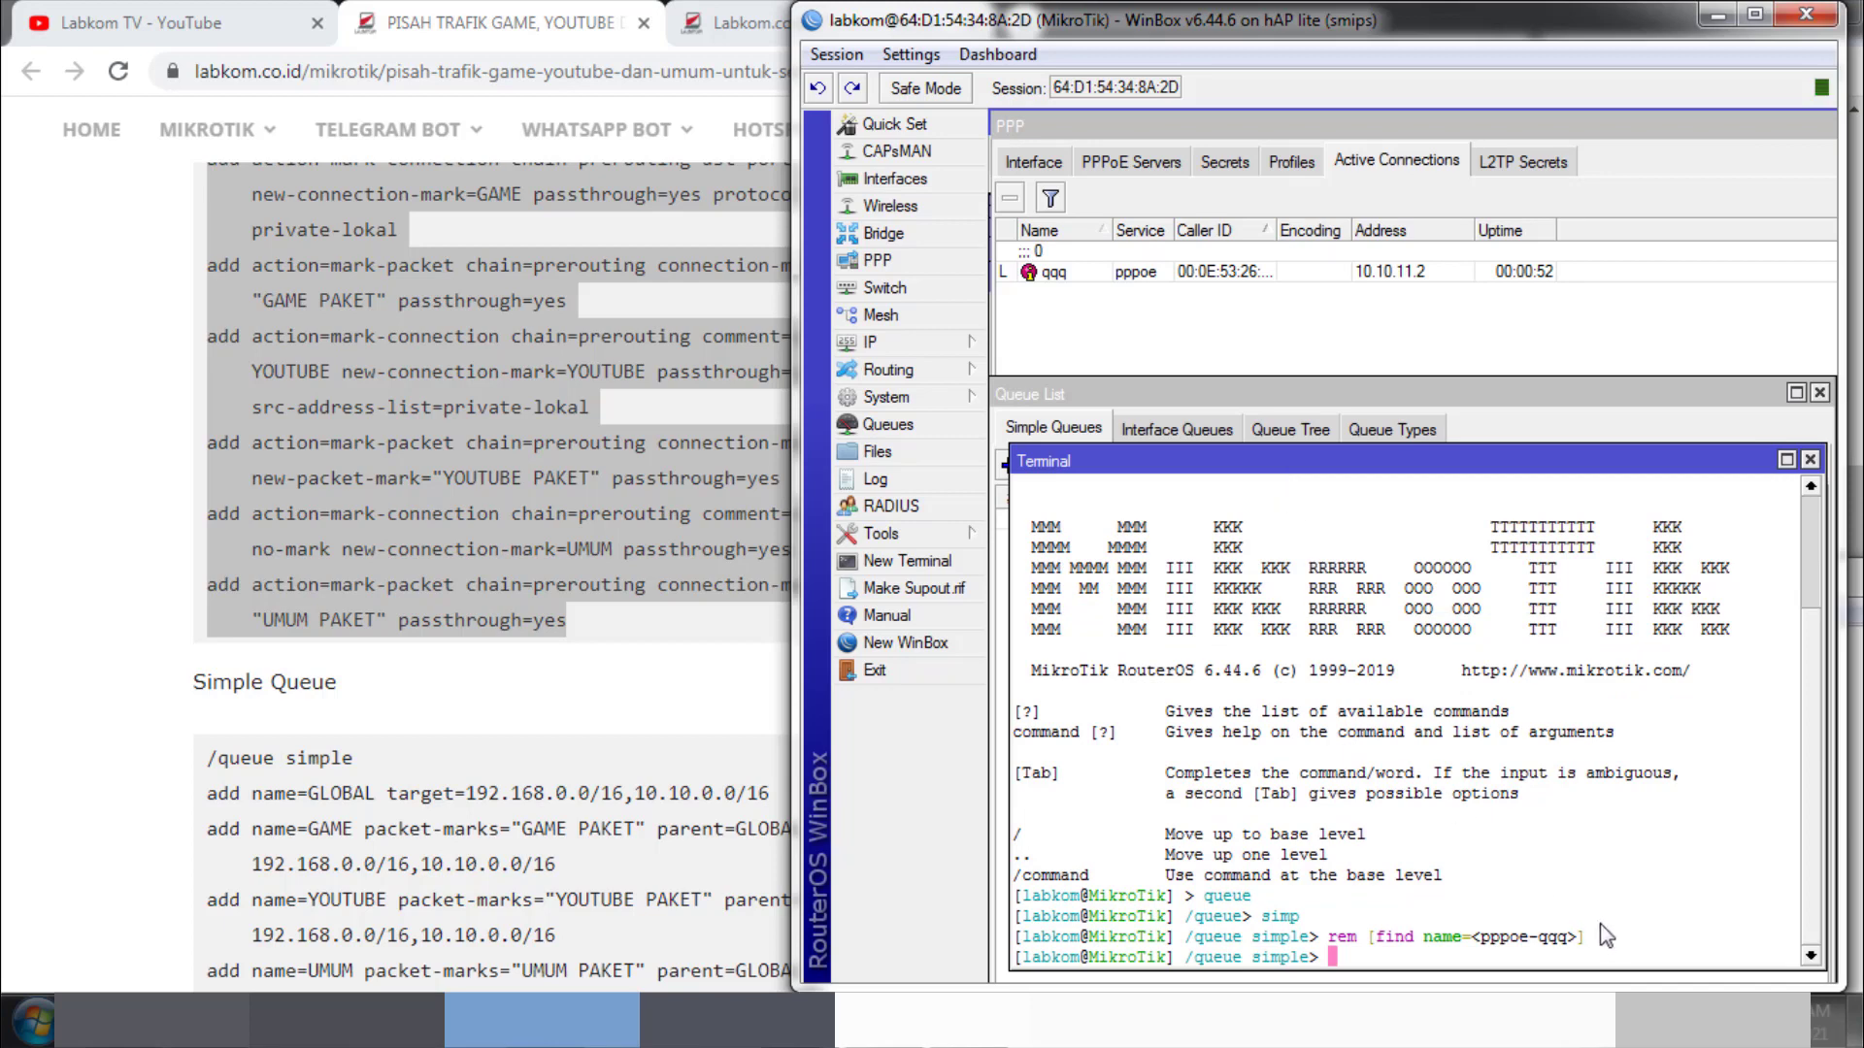
Step: Copy the executed queue removal command together with its /queue simple> path, and return to the simple queue list
{"action": "left_click_drag", "start_coordinate": [1606, 940], "coordinate": [1186, 938]}
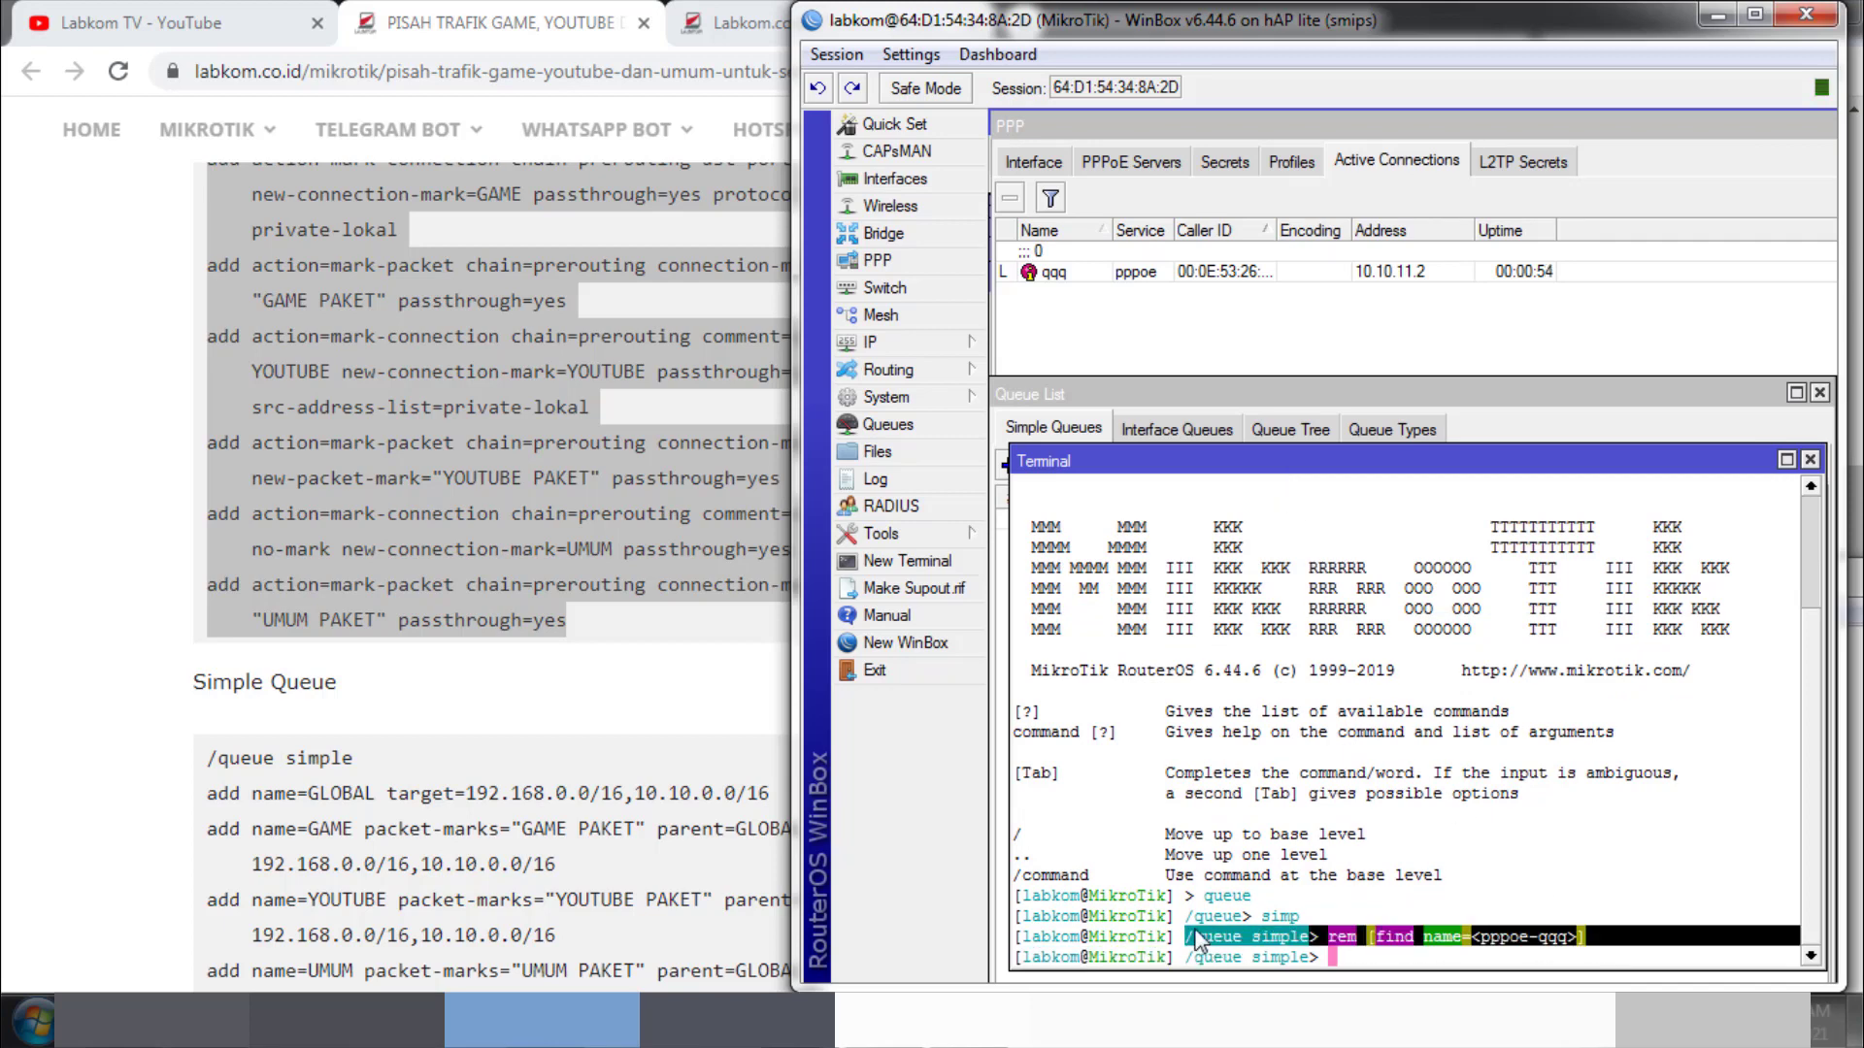
{"action": "right_click", "coordinate": [1197, 934]}
{"action": "left_click", "coordinate": [1252, 809]}
{"action": "left_click", "coordinate": [1492, 419]}
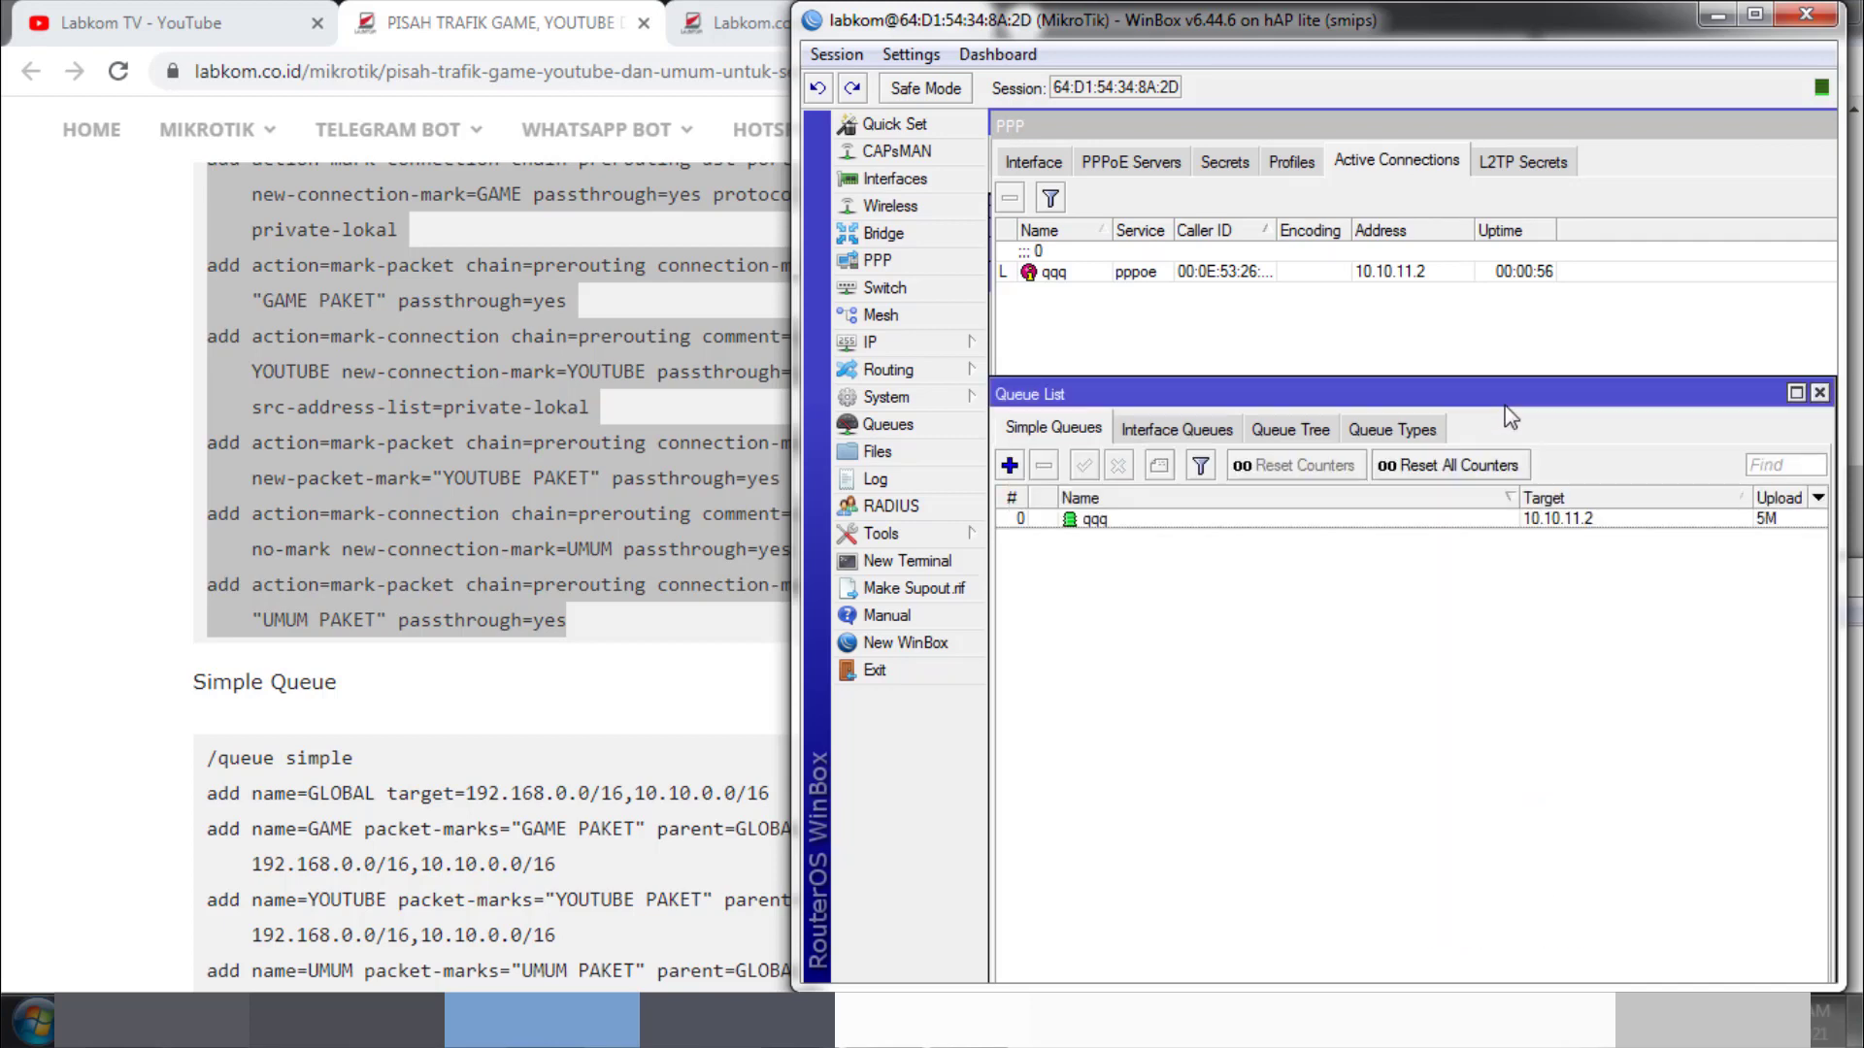
Step: Add the line :delay 5; below the queue command in the TES profile's On Up script
{"action": "left_click", "coordinate": [1291, 163]}
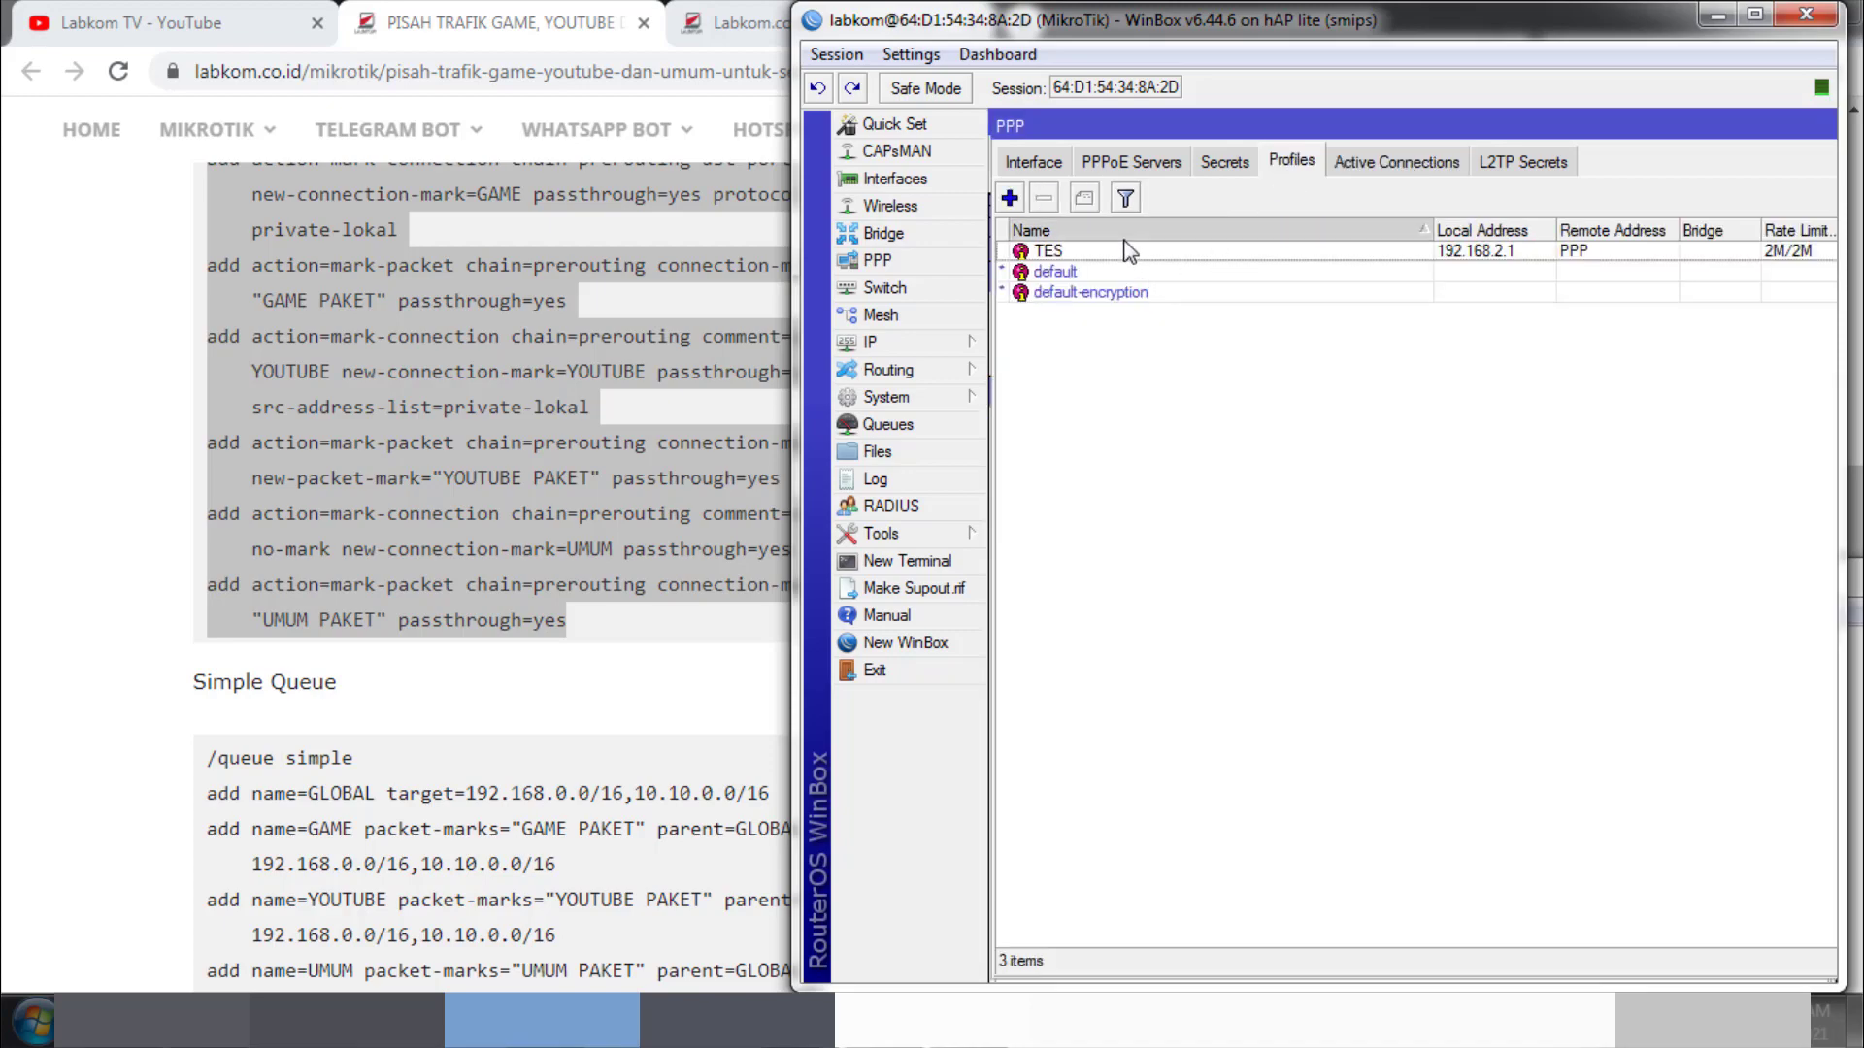
{"action": "double_click", "coordinate": [1123, 251]}
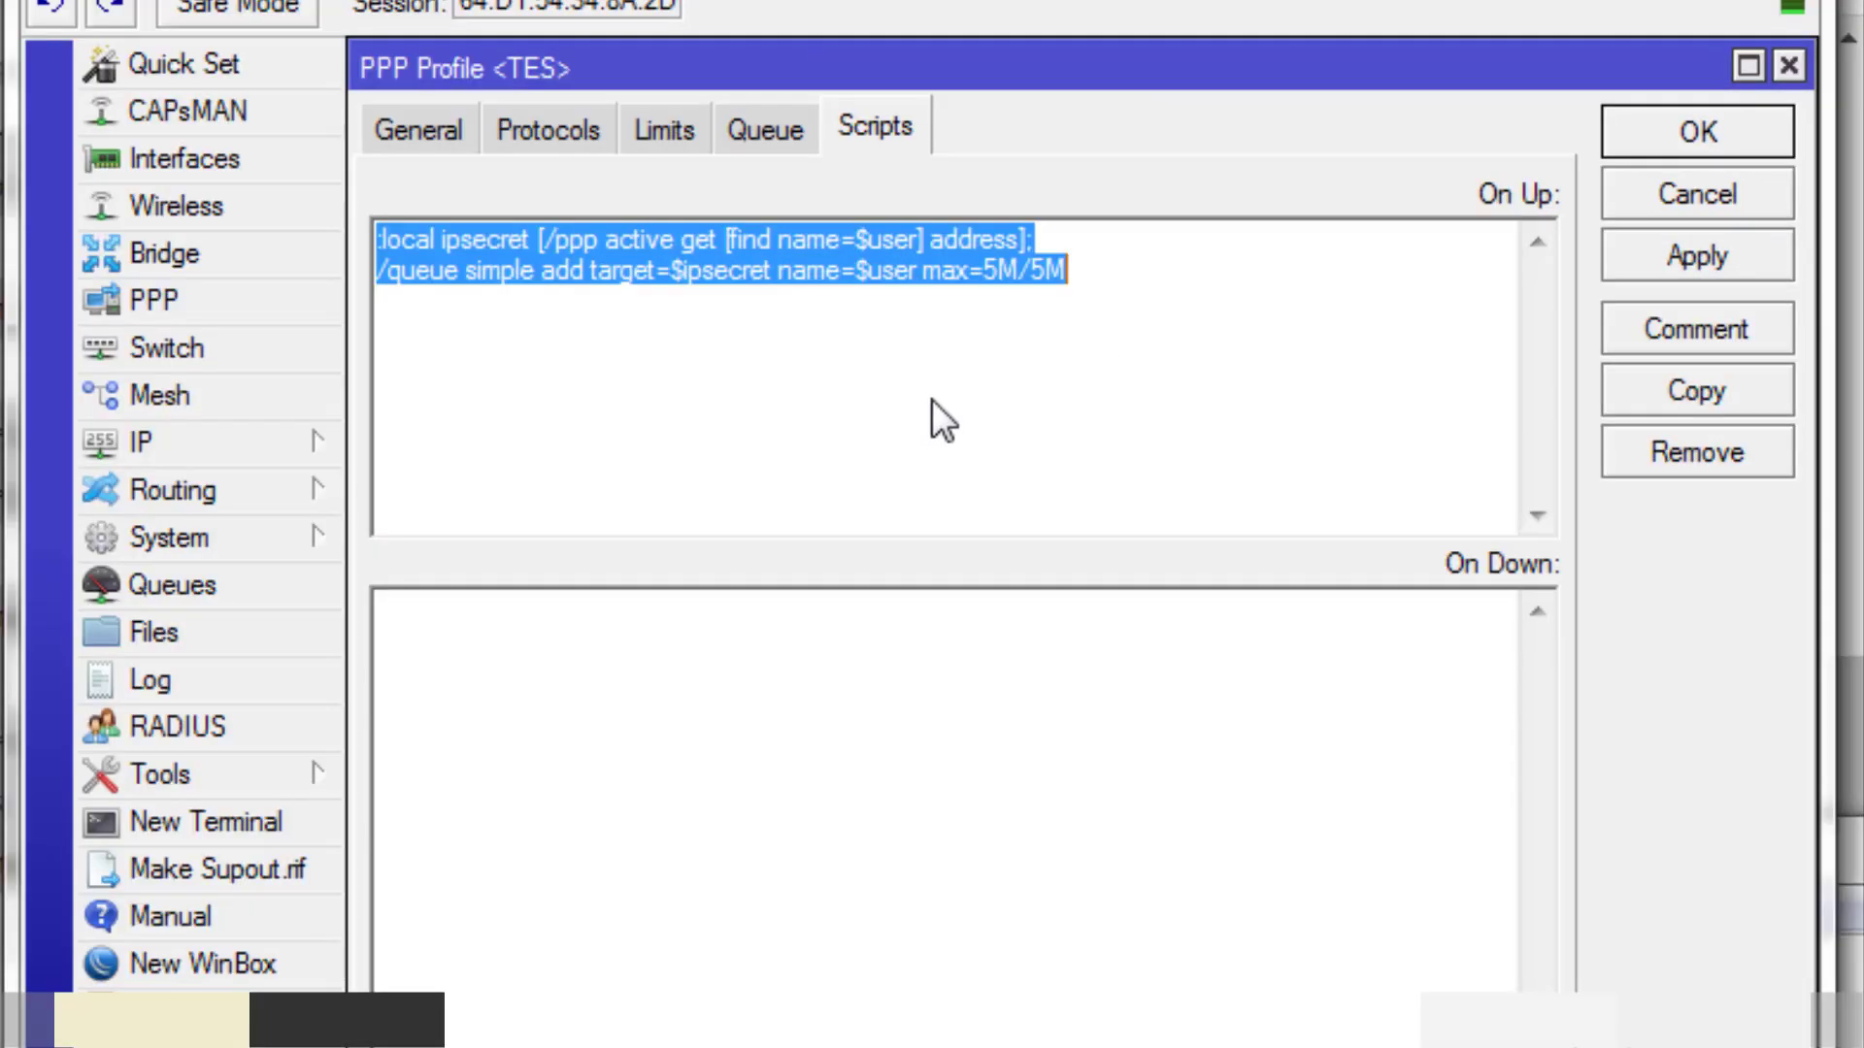
{"action": "left_click", "coordinate": [1156, 311]}
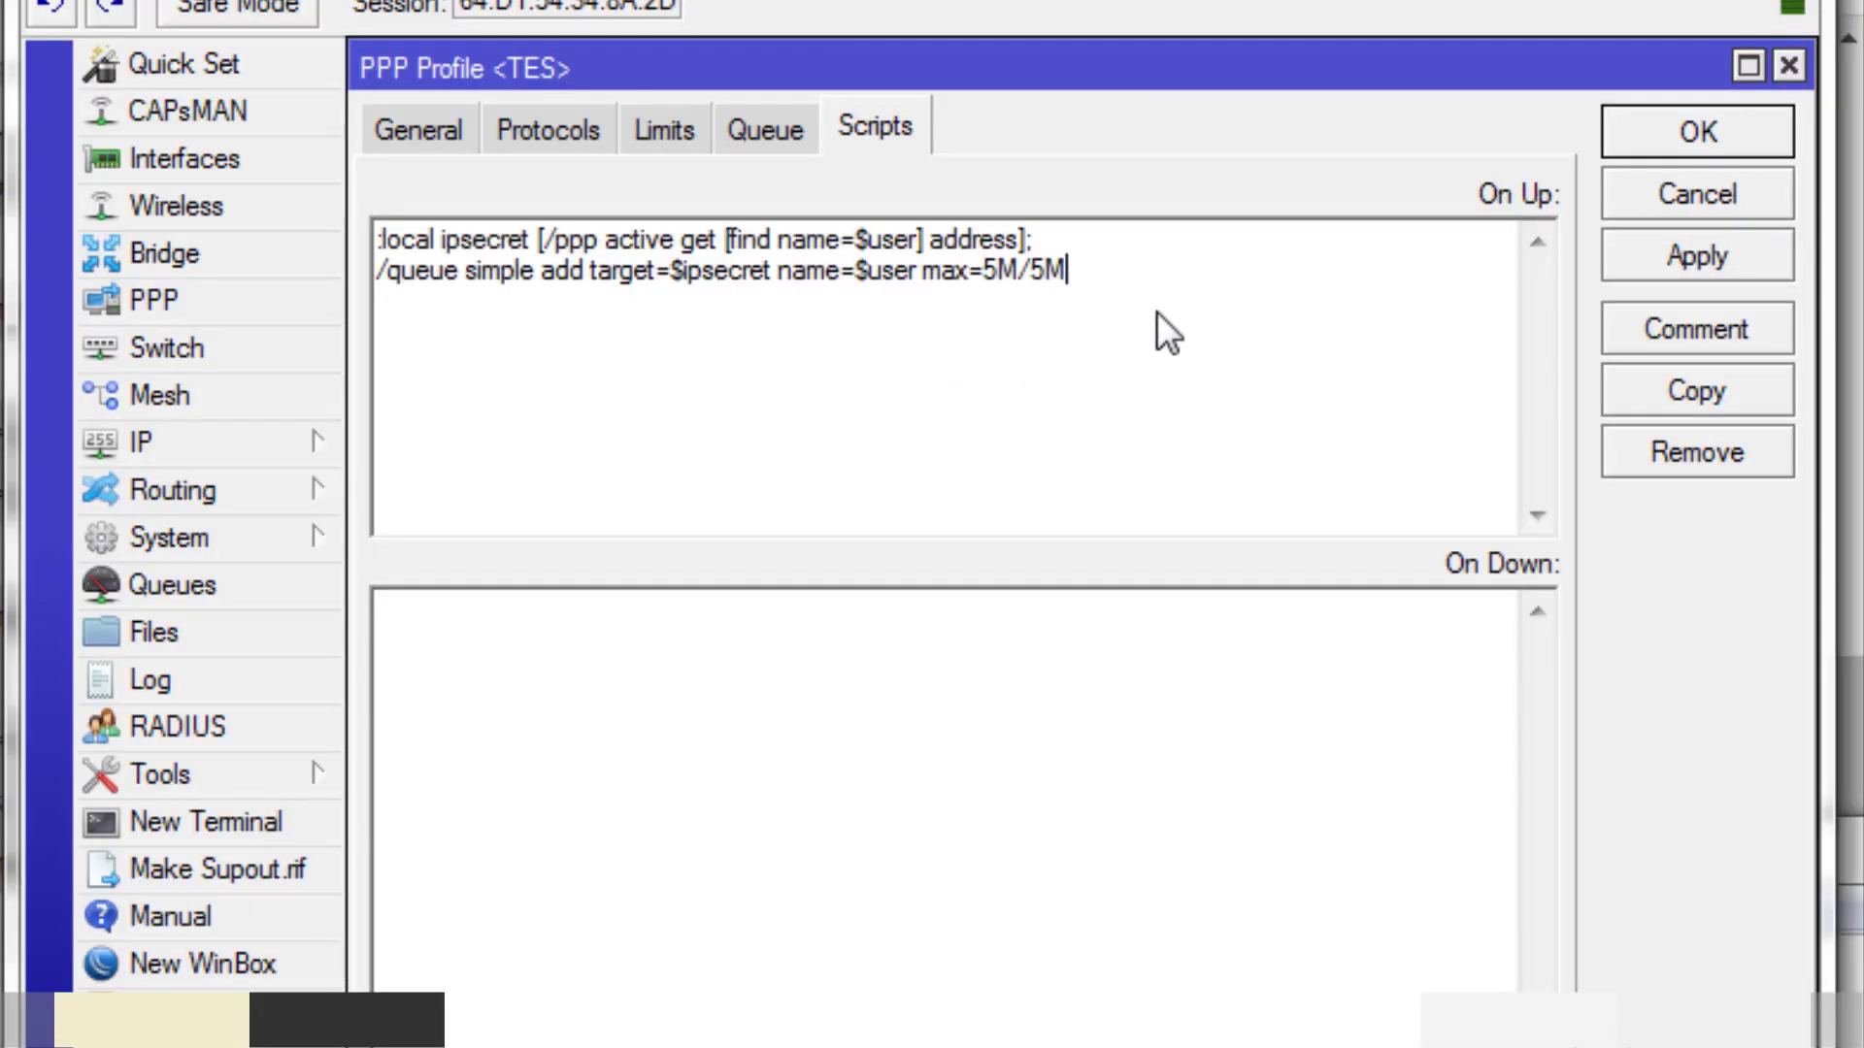
{"action": "key", "text": "Return"}
{"action": "key", "text": "BackSpace"}
{"action": "type", "text": ":delay 5"}
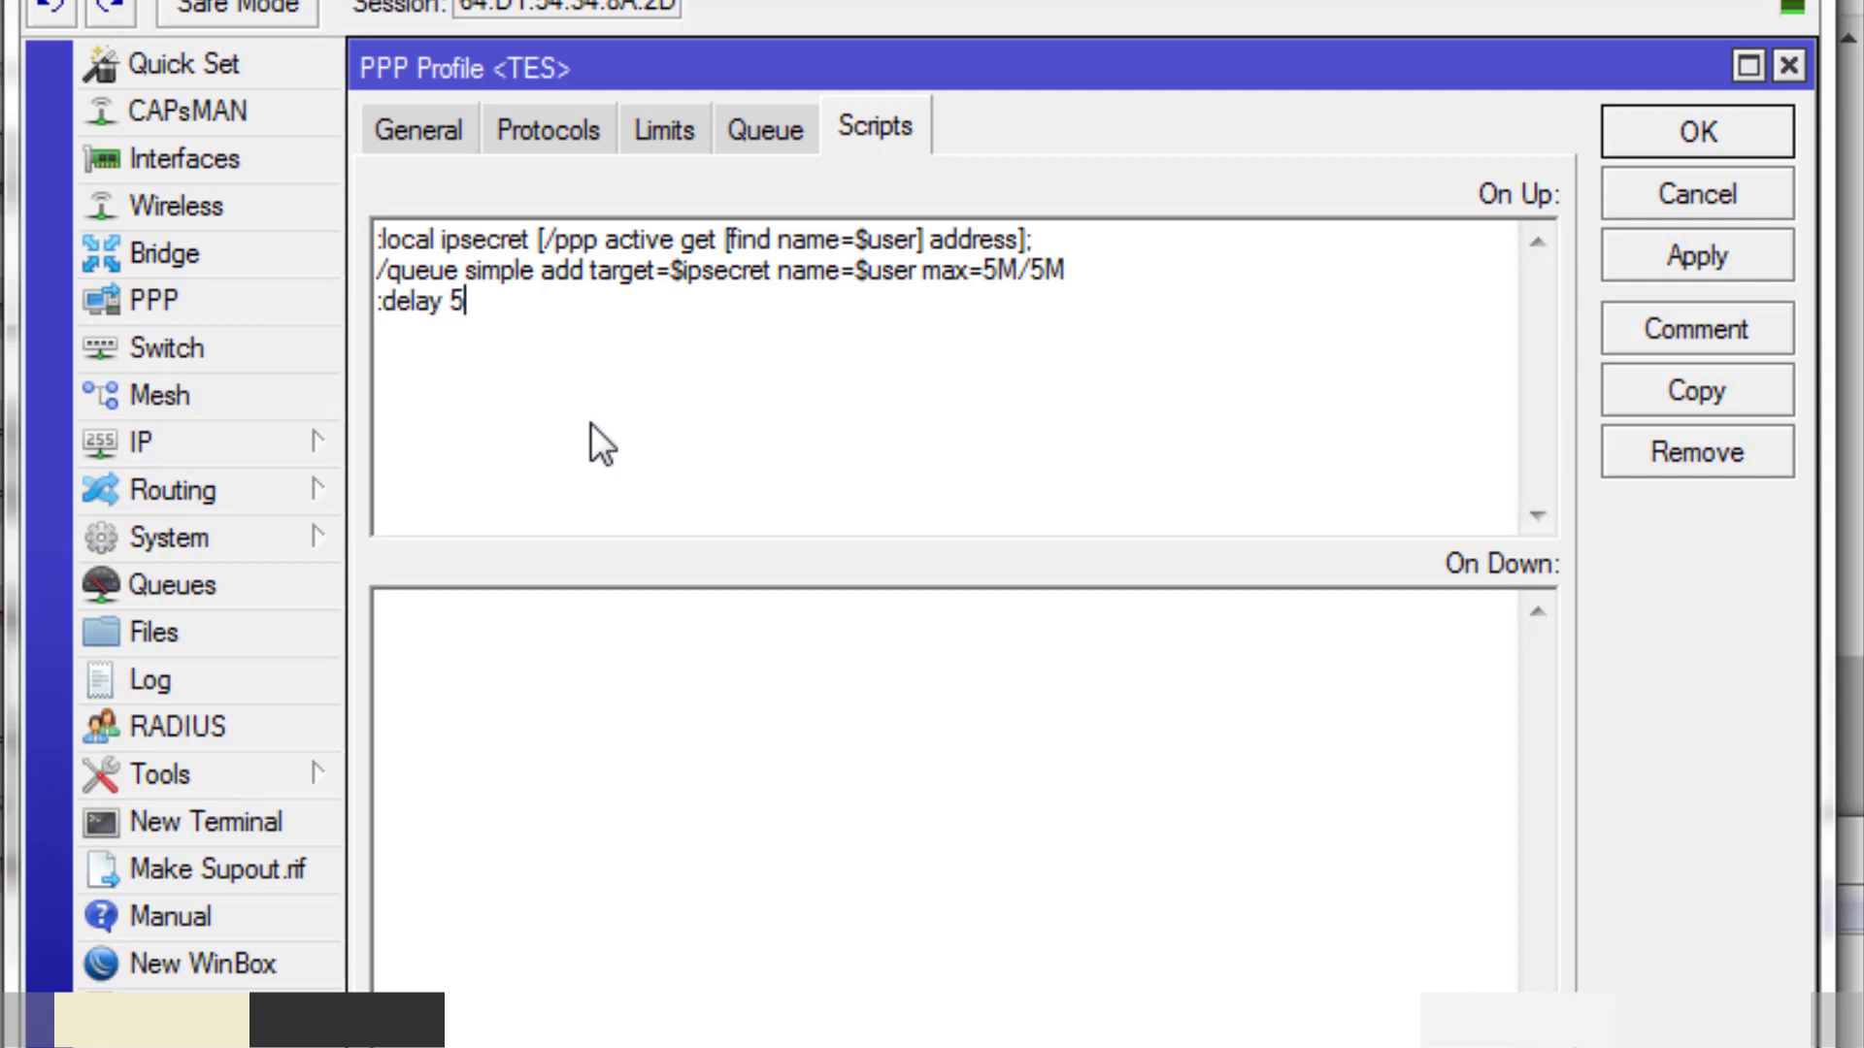
{"action": "type", "text": ";"}
{"action": "key", "text": "Return"}
Step: Paste the copied removal command as the script's last line and delete the > character after /queue simple
{"action": "key", "text": "ctrl+v"}
{"action": "key", "text": "BackSpace"}
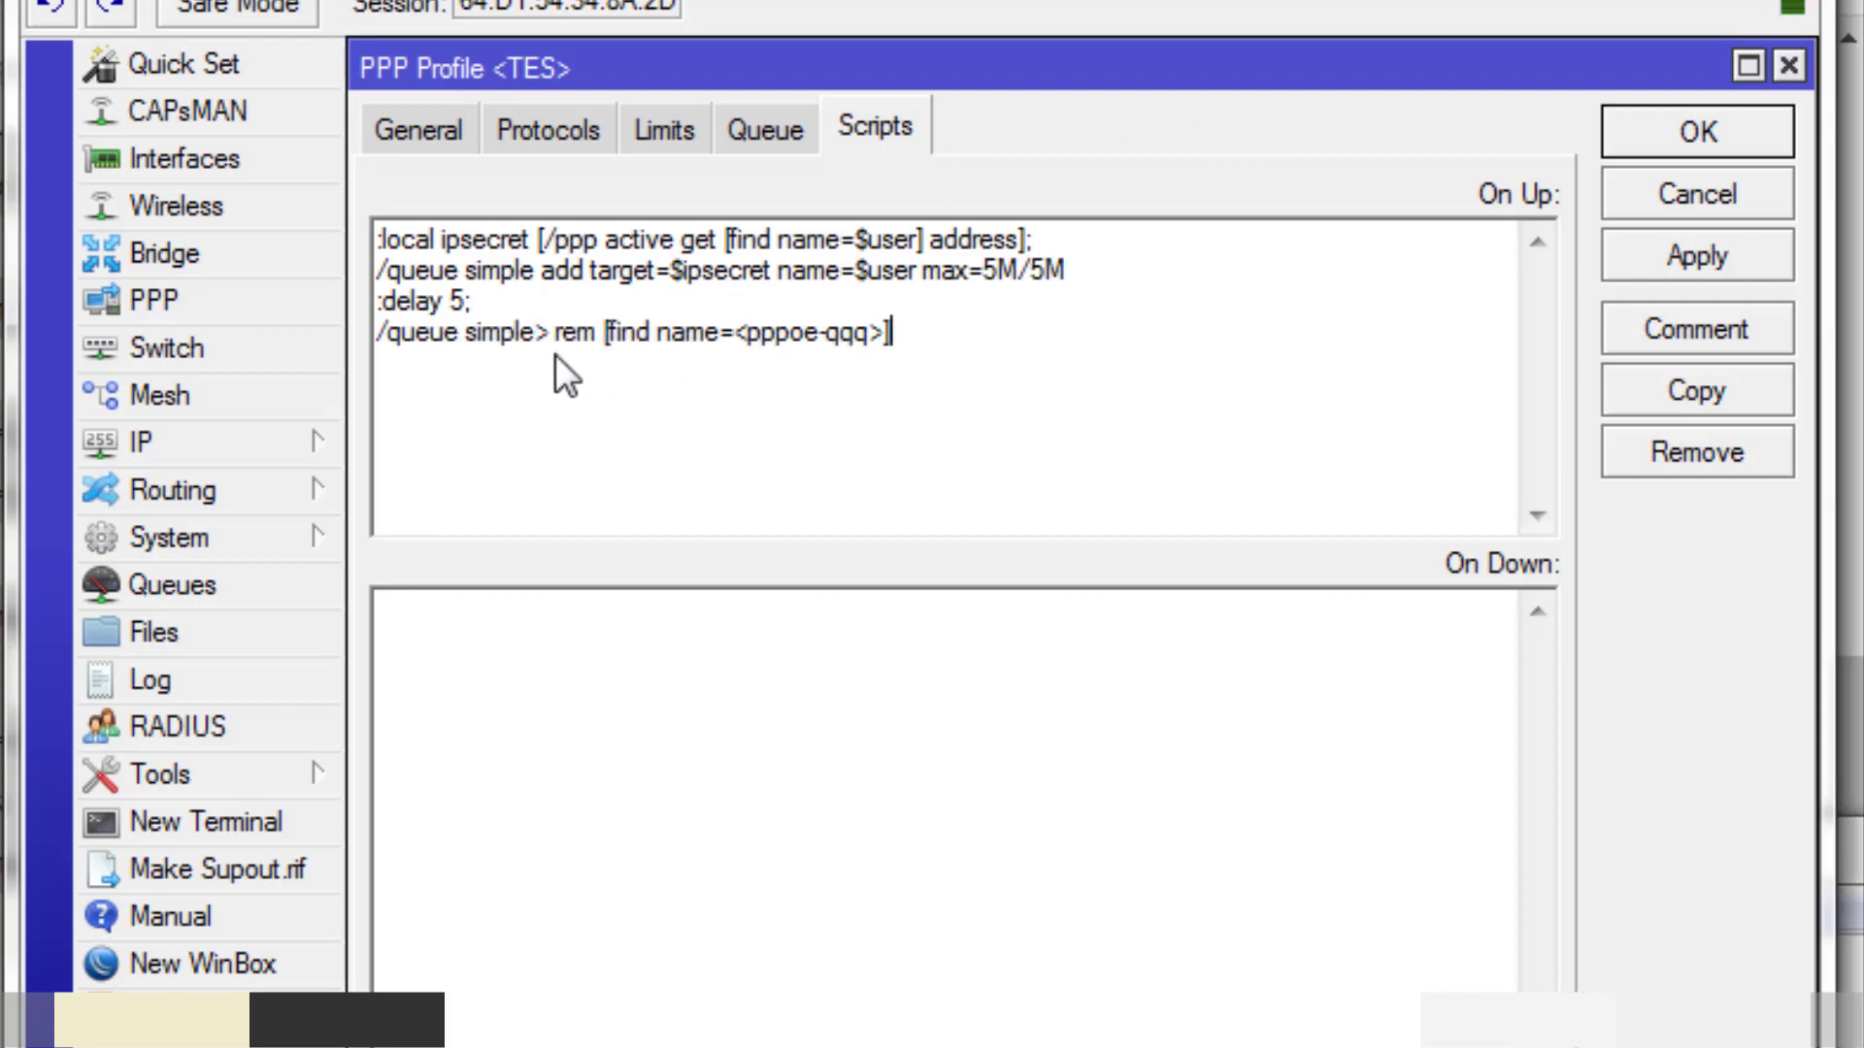
{"action": "left_click", "coordinate": [546, 335]}
{"action": "key", "text": "BackSpace"}
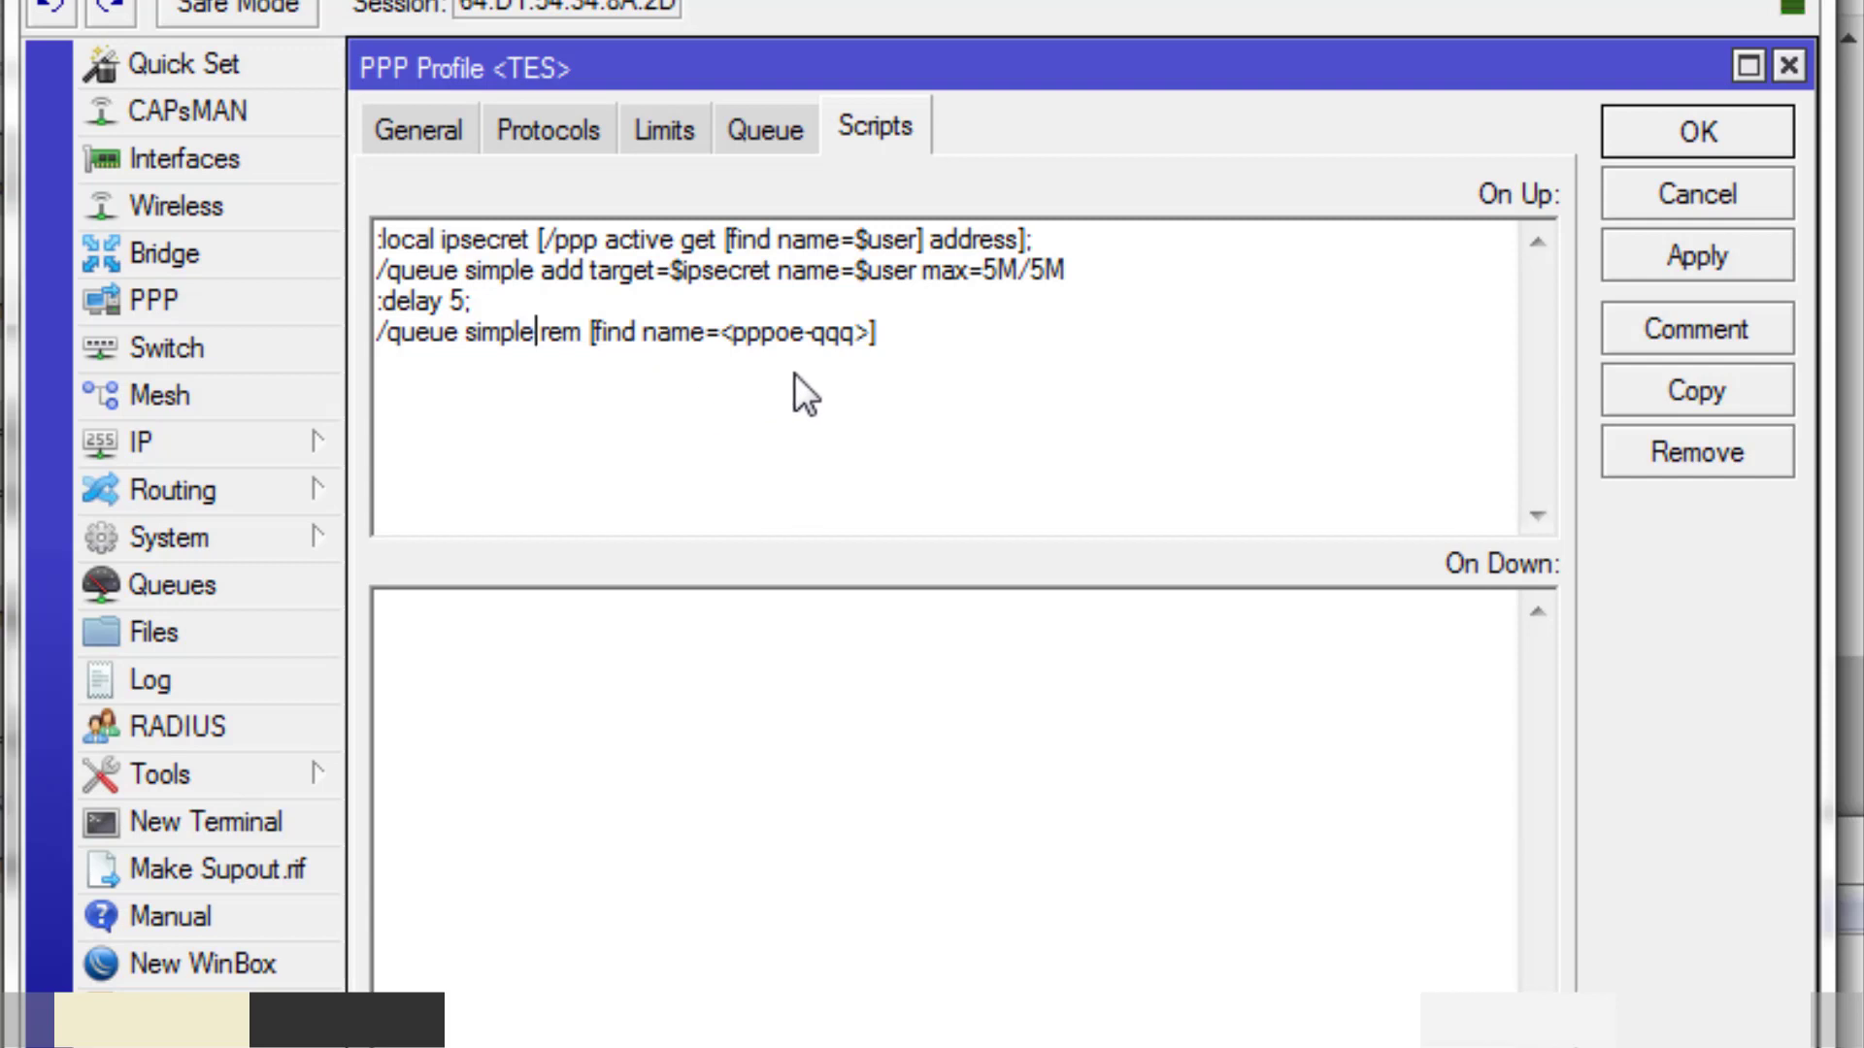
Step: Change the removal target to <pppoe-$user> and end both queue commands with semicolons
{"action": "left_click", "coordinate": [807, 335]}
{"action": "left_click", "coordinate": [1067, 335]}
{"action": "left_click", "coordinate": [1102, 280]}
{"action": "type", "text": ";"}
{"action": "left_click", "coordinate": [564, 290]}
{"action": "left_click", "coordinate": [1007, 357]}
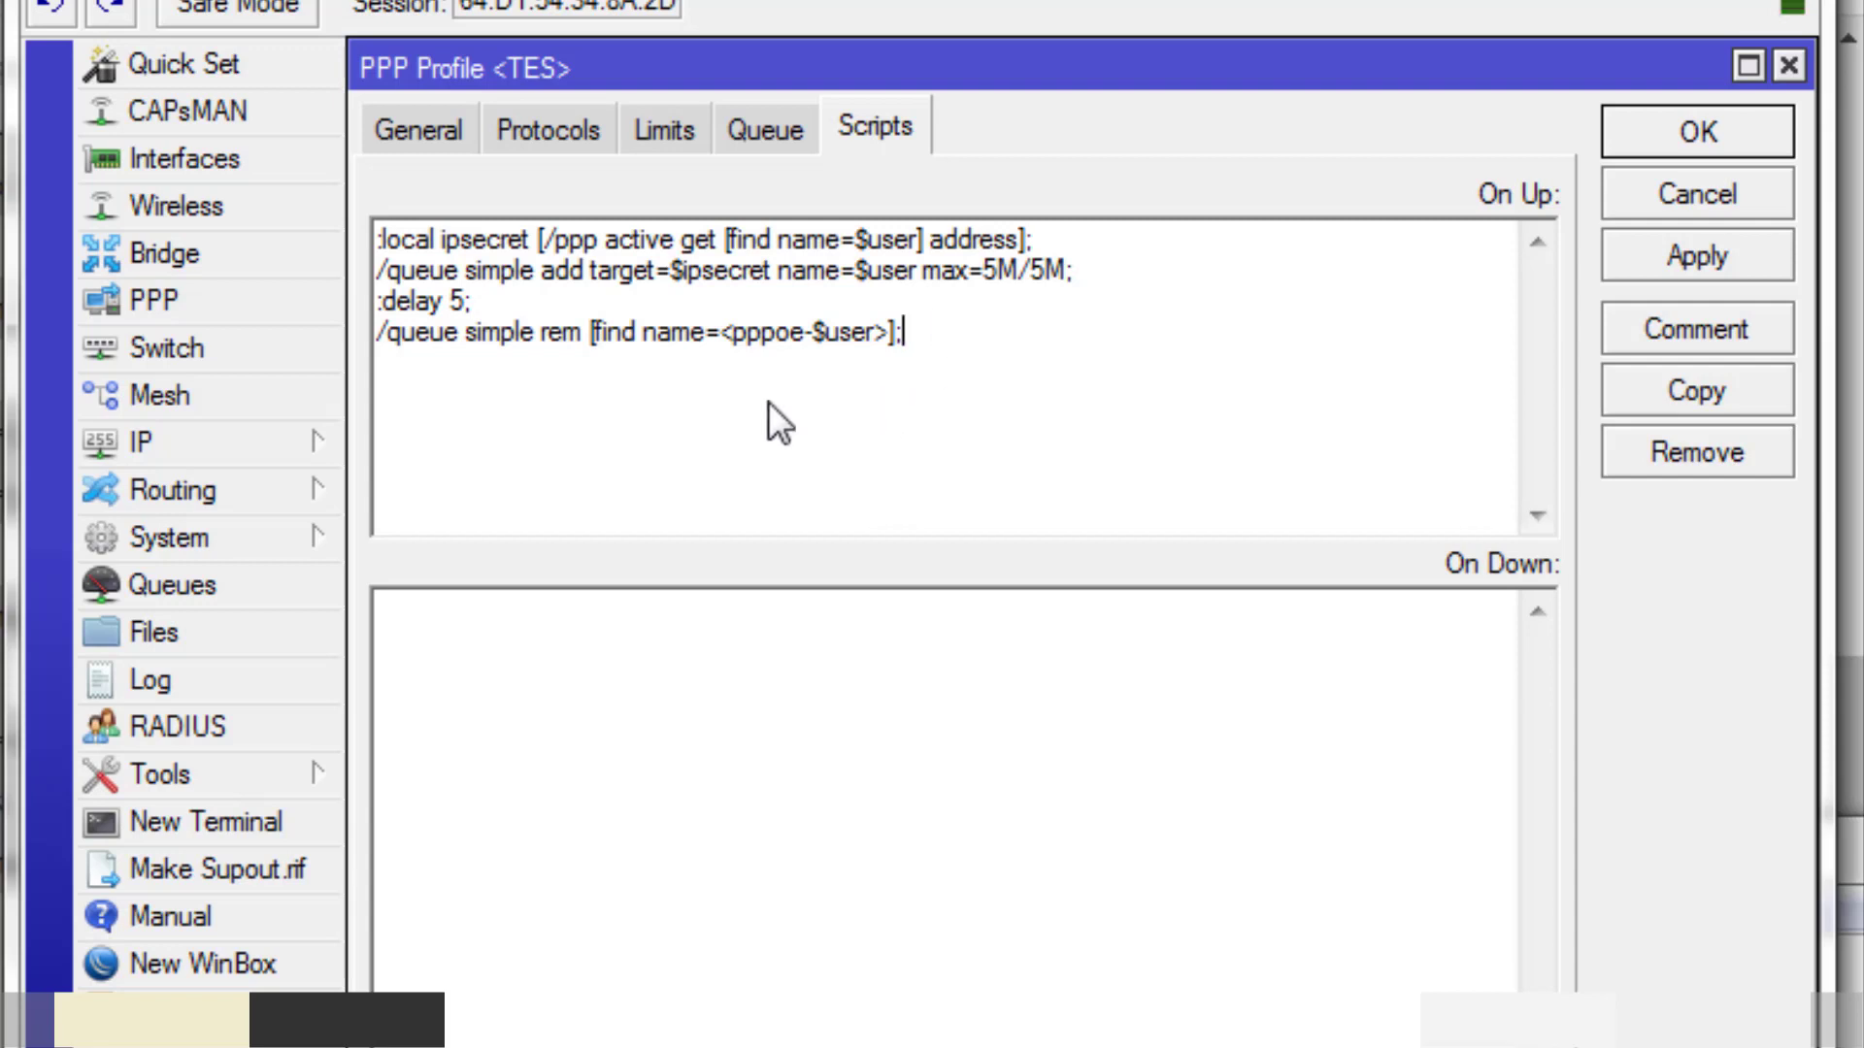
Step: Apply the TES profile's script changes and close the profile and the PPP window
{"action": "left_click", "coordinate": [1678, 268]}
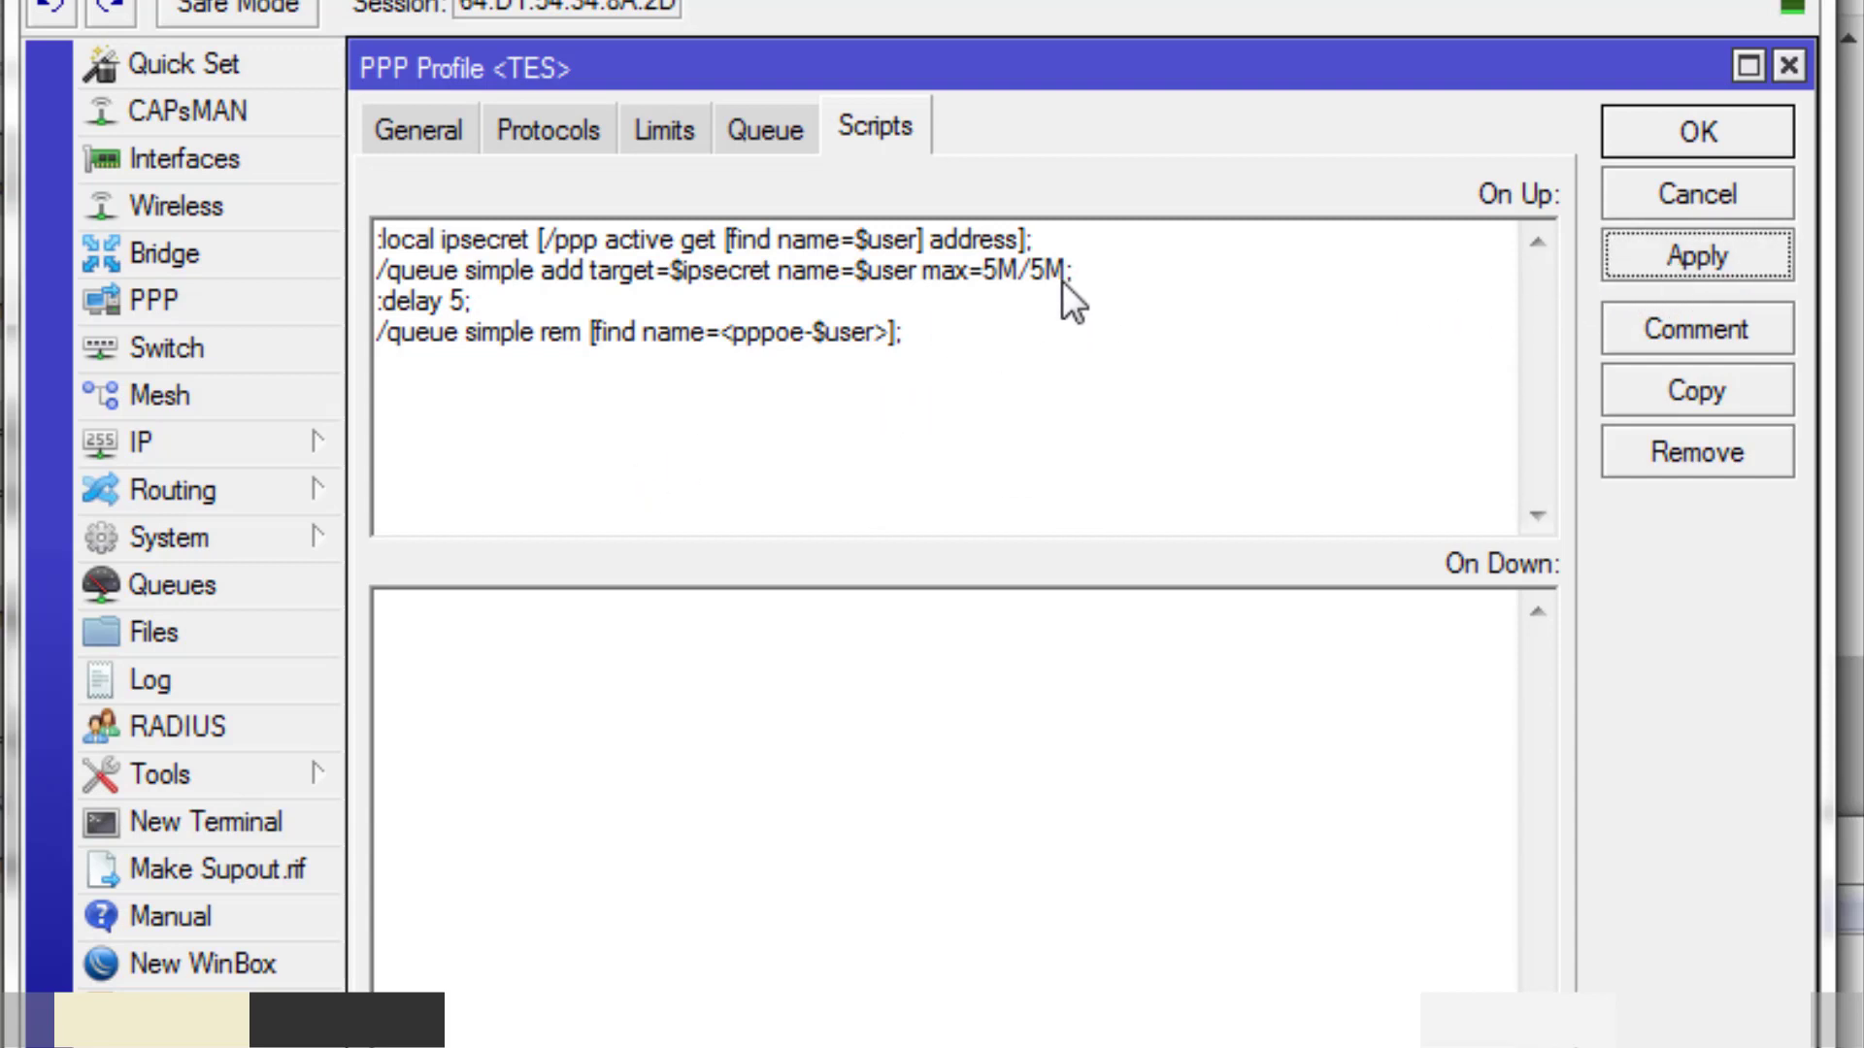
{"action": "left_click_drag", "start_coordinate": [1074, 254], "coordinate": [336, 272]}
{"action": "key", "text": "Escape"}
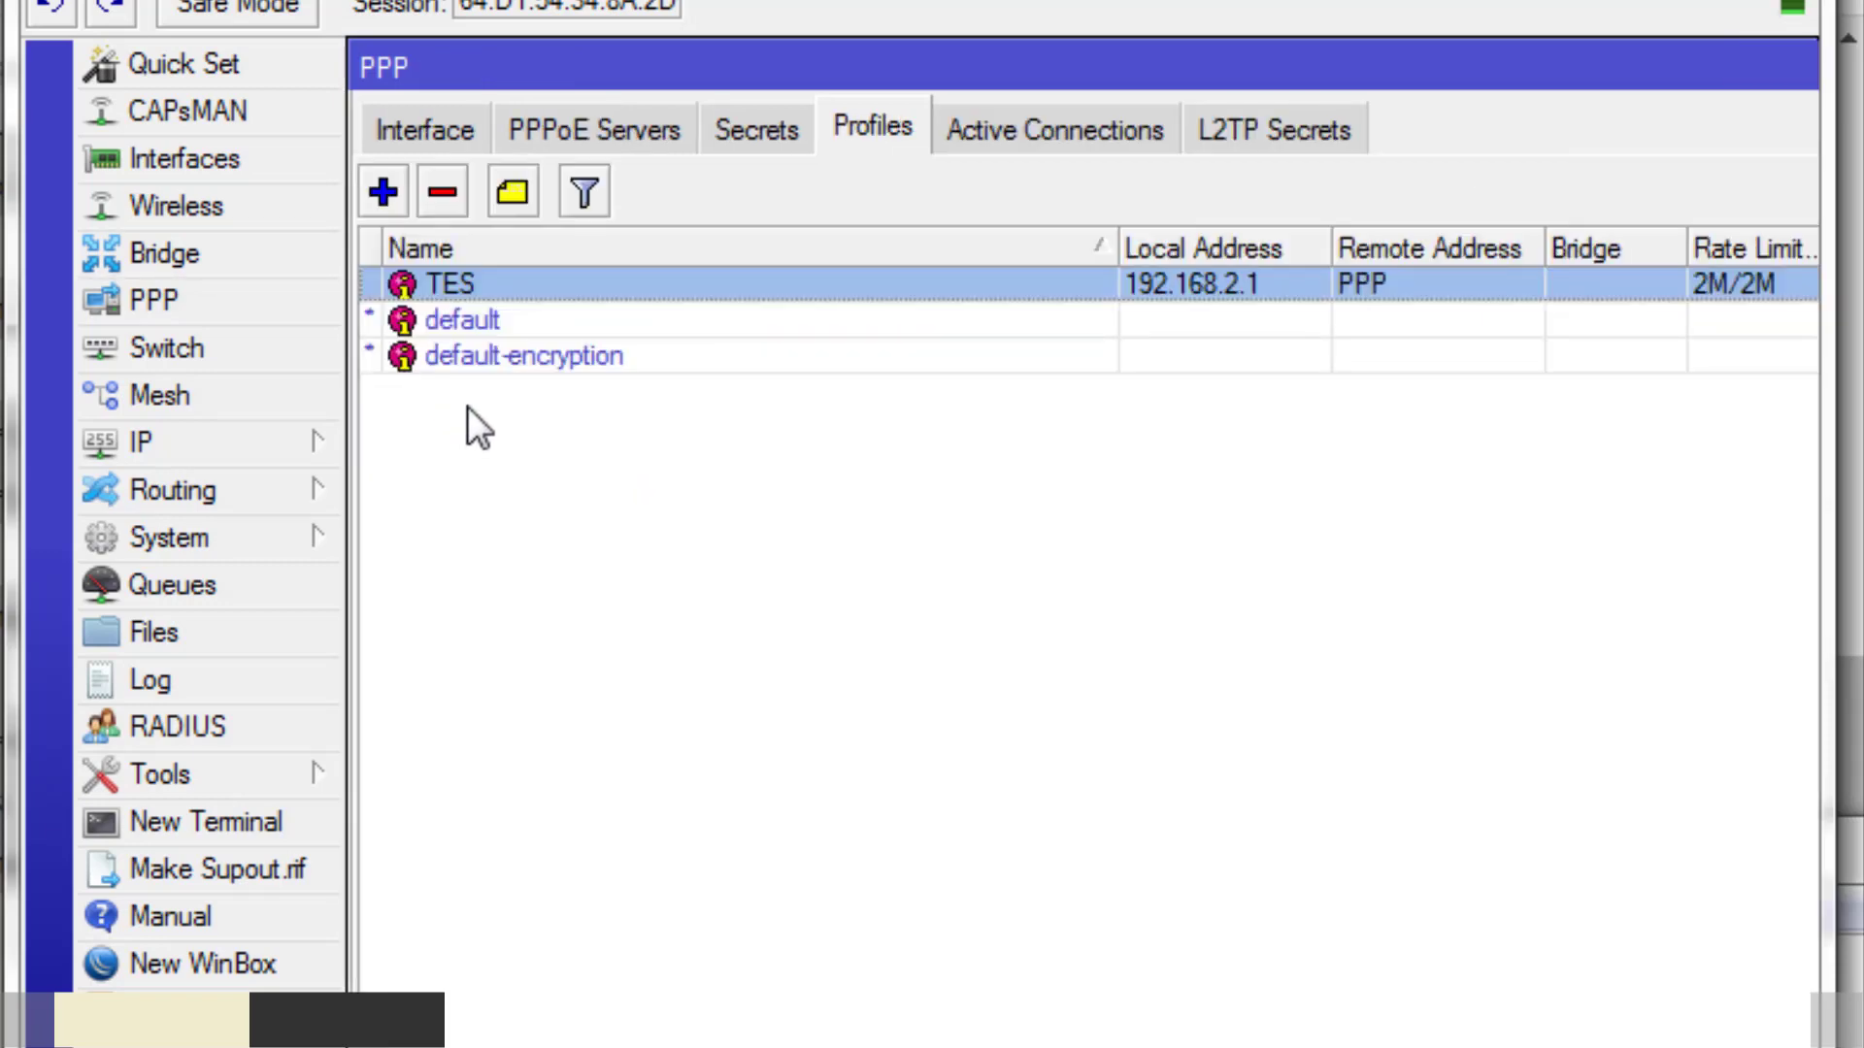
{"action": "key", "text": "Escape"}
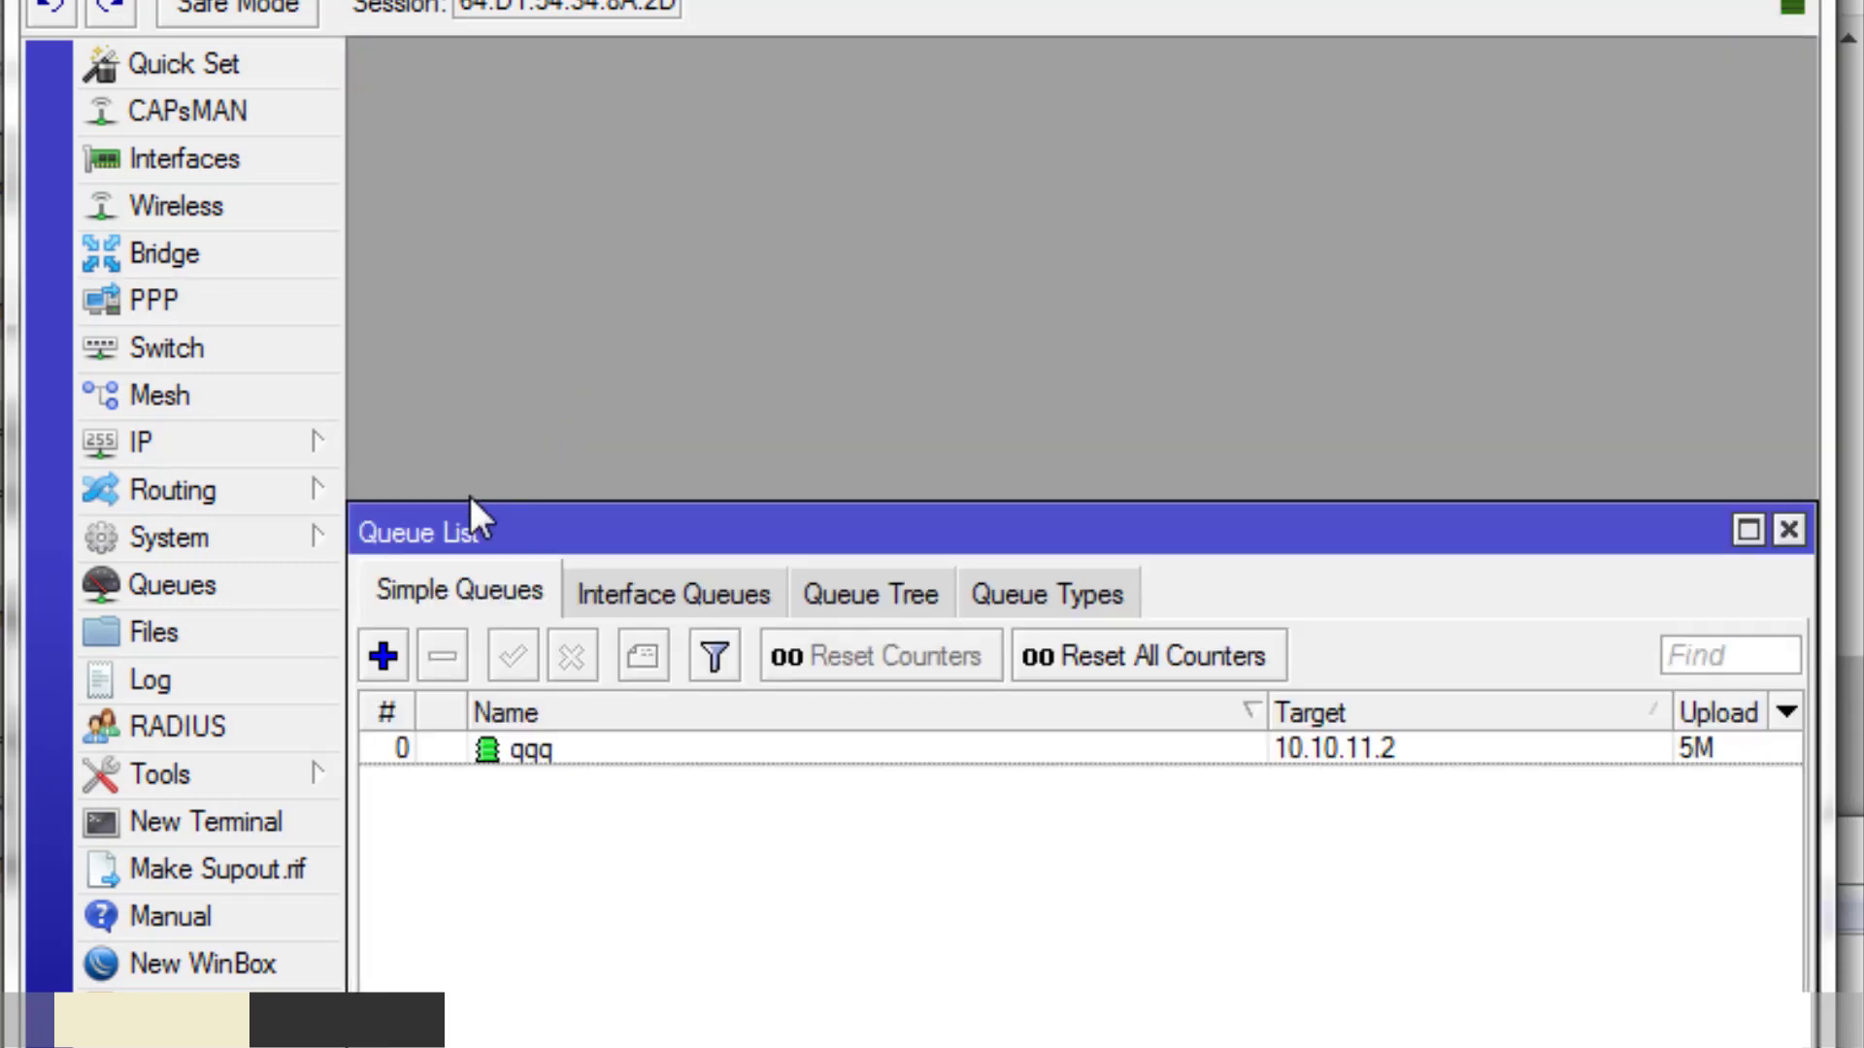
Step: Maximize the Queue List window and open a terminal placed below the queue rows
{"action": "double_click", "coordinate": [559, 533]}
{"action": "left_click", "coordinate": [260, 819]}
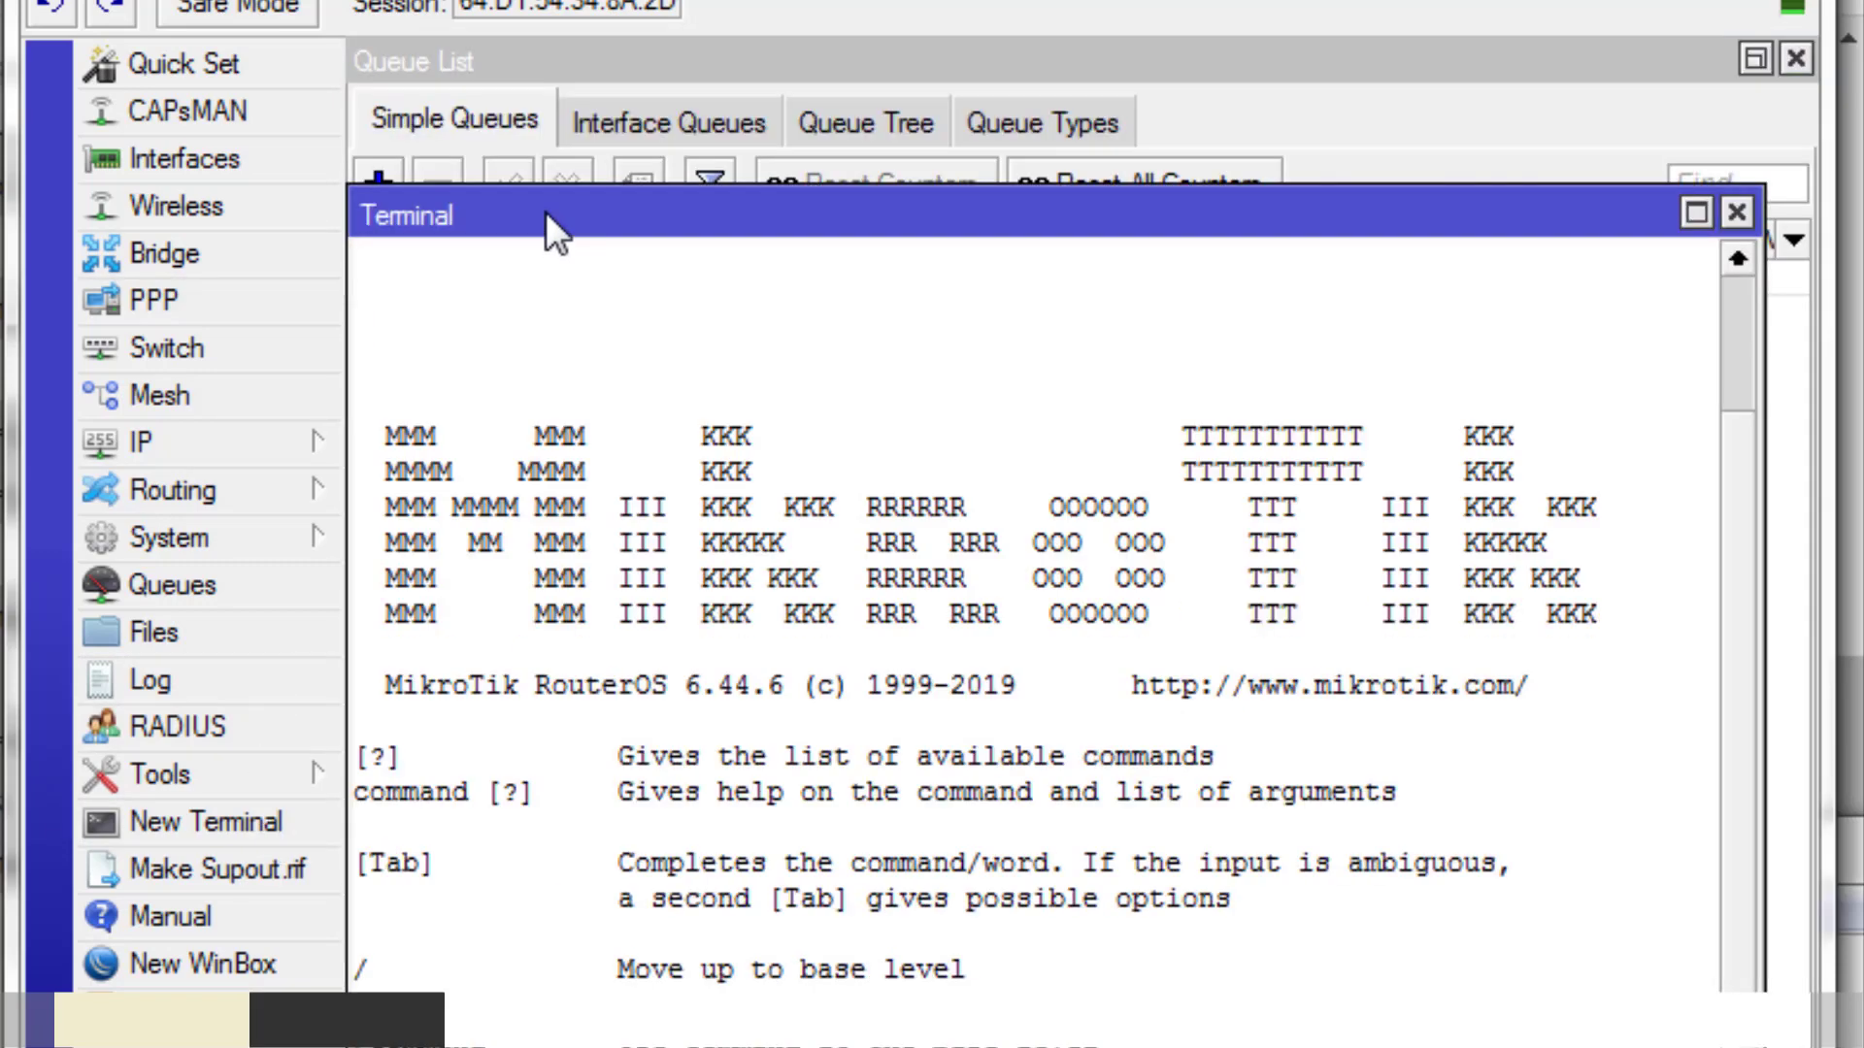
{"action": "left_click_drag", "start_coordinate": [546, 212], "coordinate": [557, 501]}
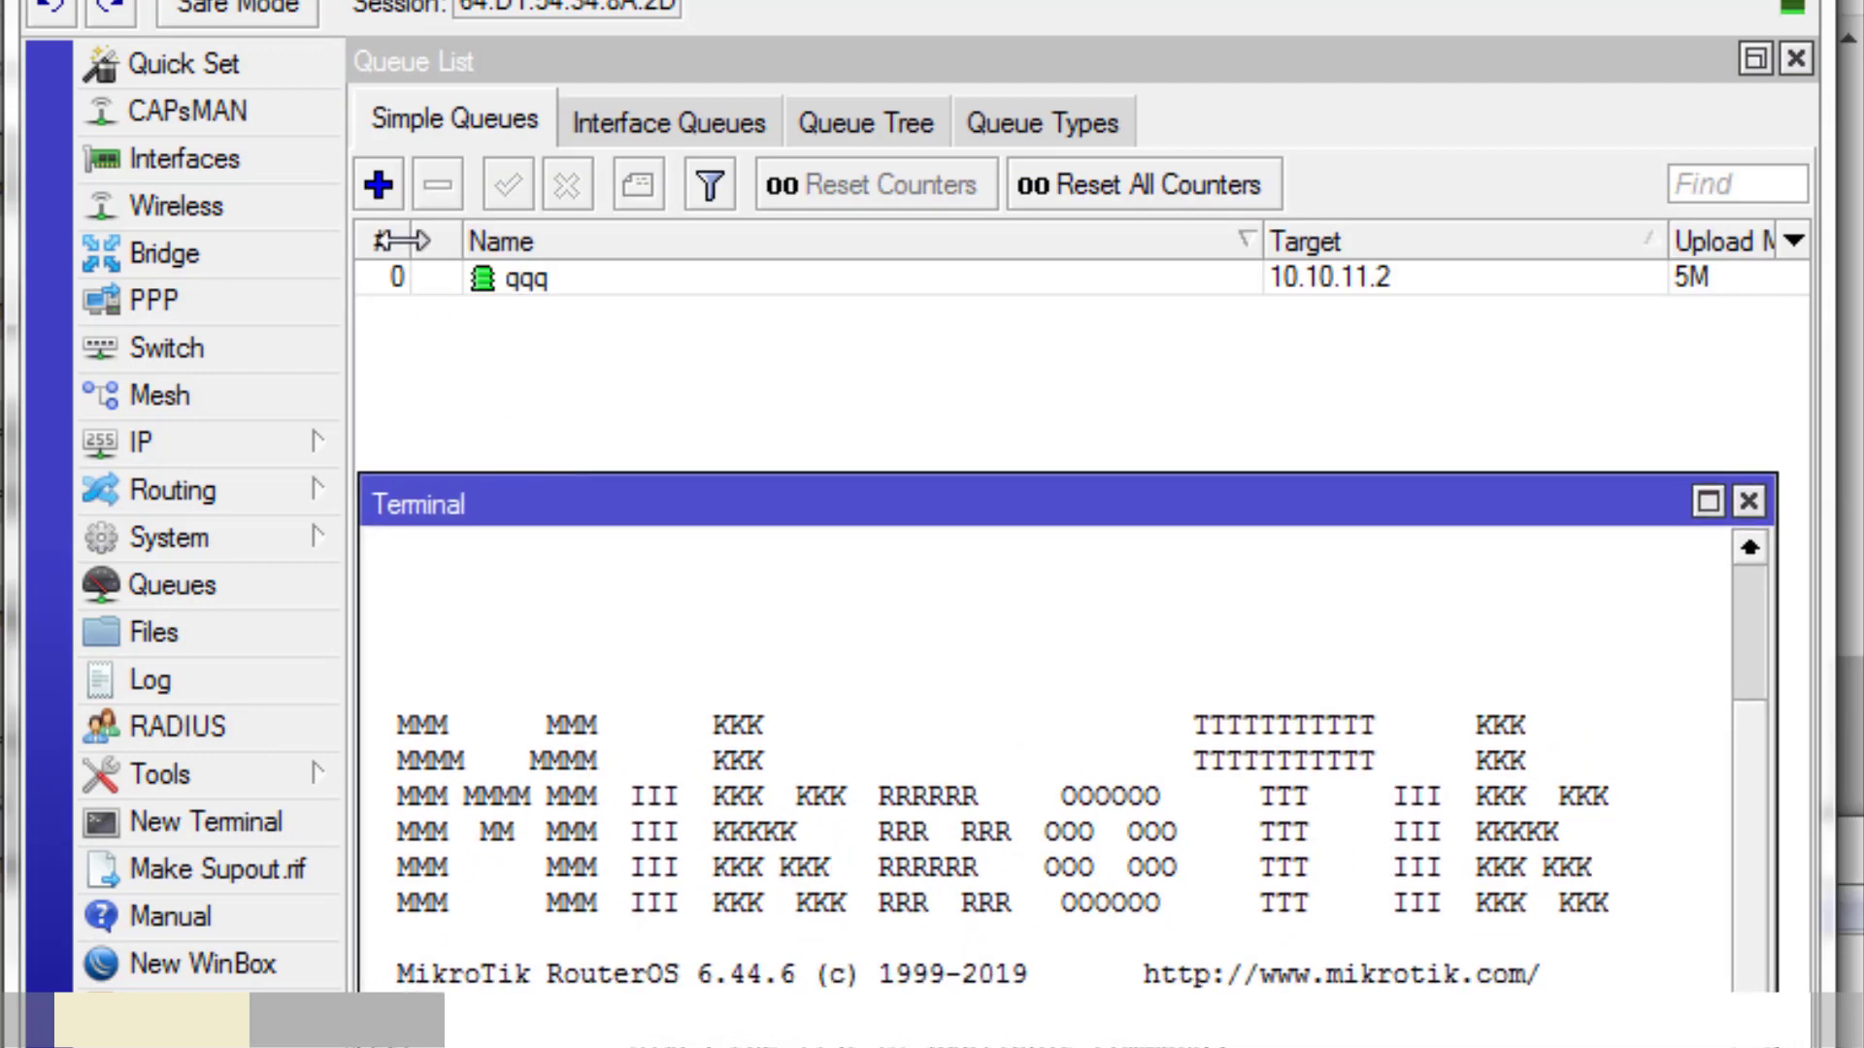
Step: Start a new simple queue with 10.10.11.2 as its target
{"action": "left_click", "coordinate": [378, 184]}
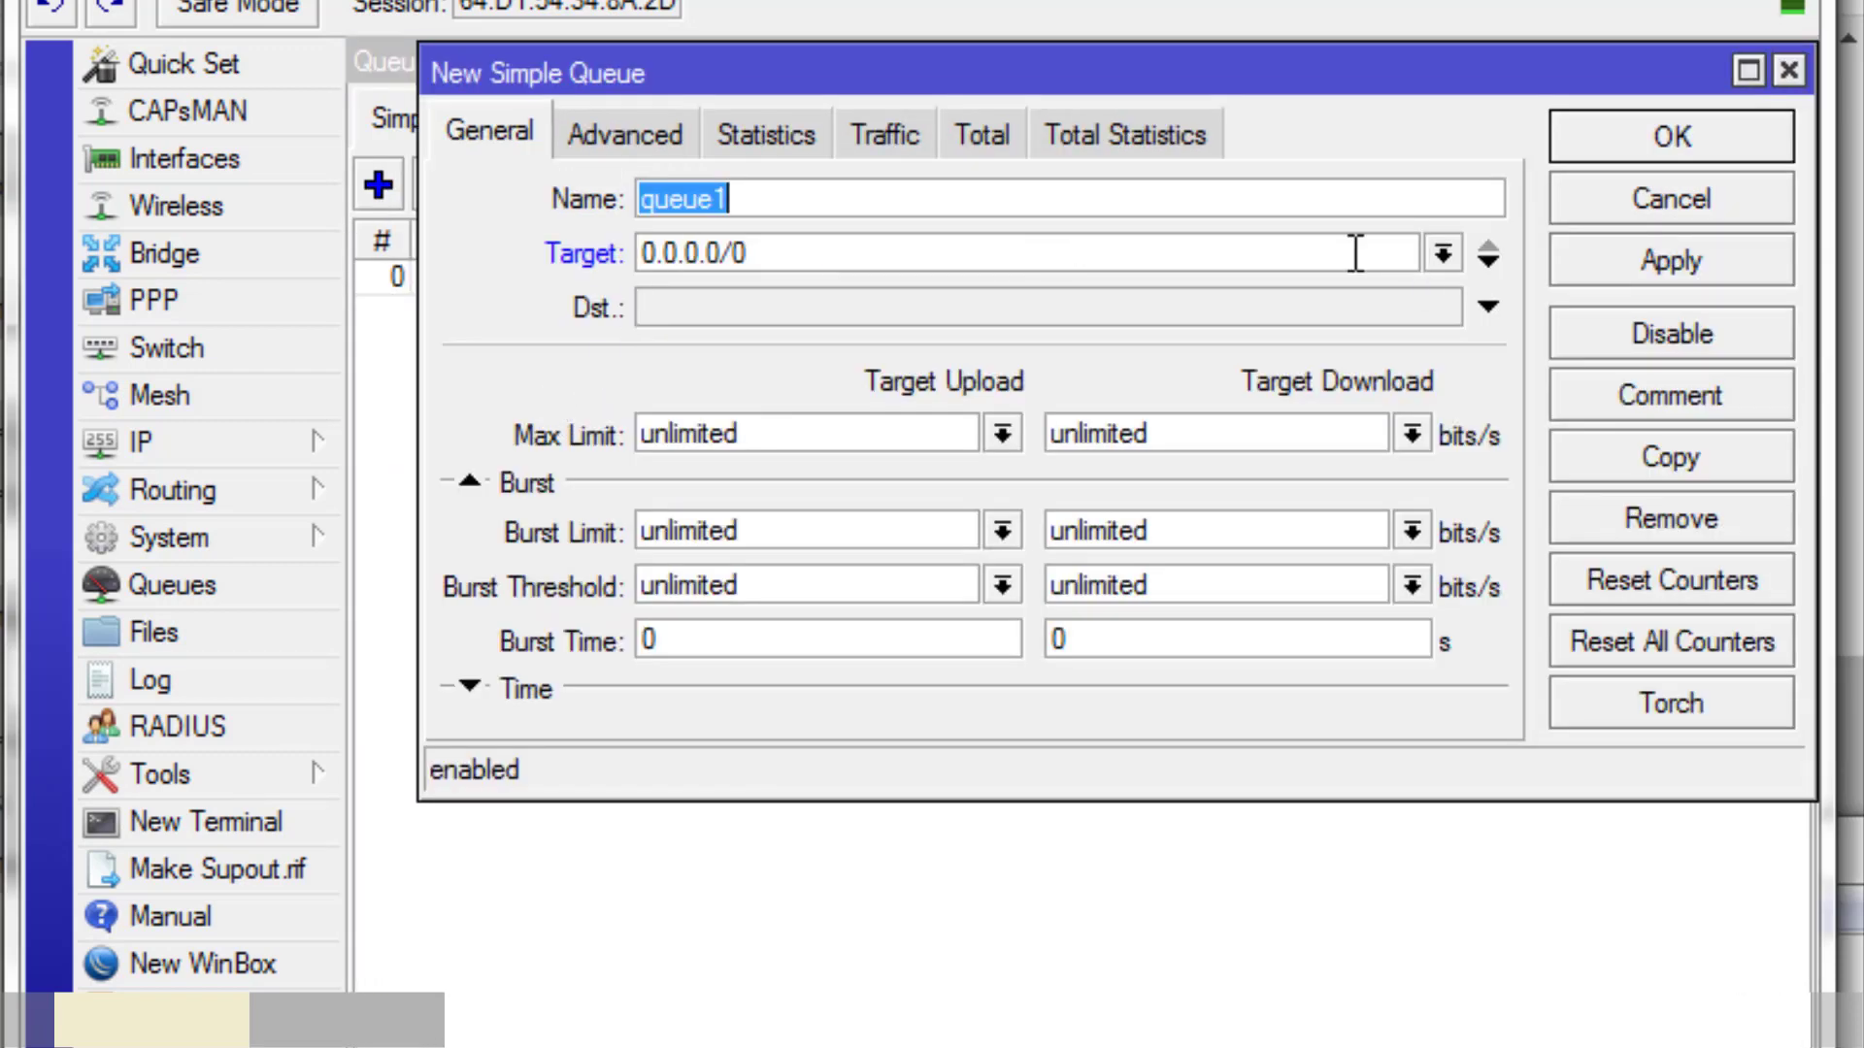
{"action": "key", "text": "Tab"}
{"action": "left_click_drag", "start_coordinate": [718, 70], "coordinate": [702, 334]}
{"action": "type", "text": "192.168"}
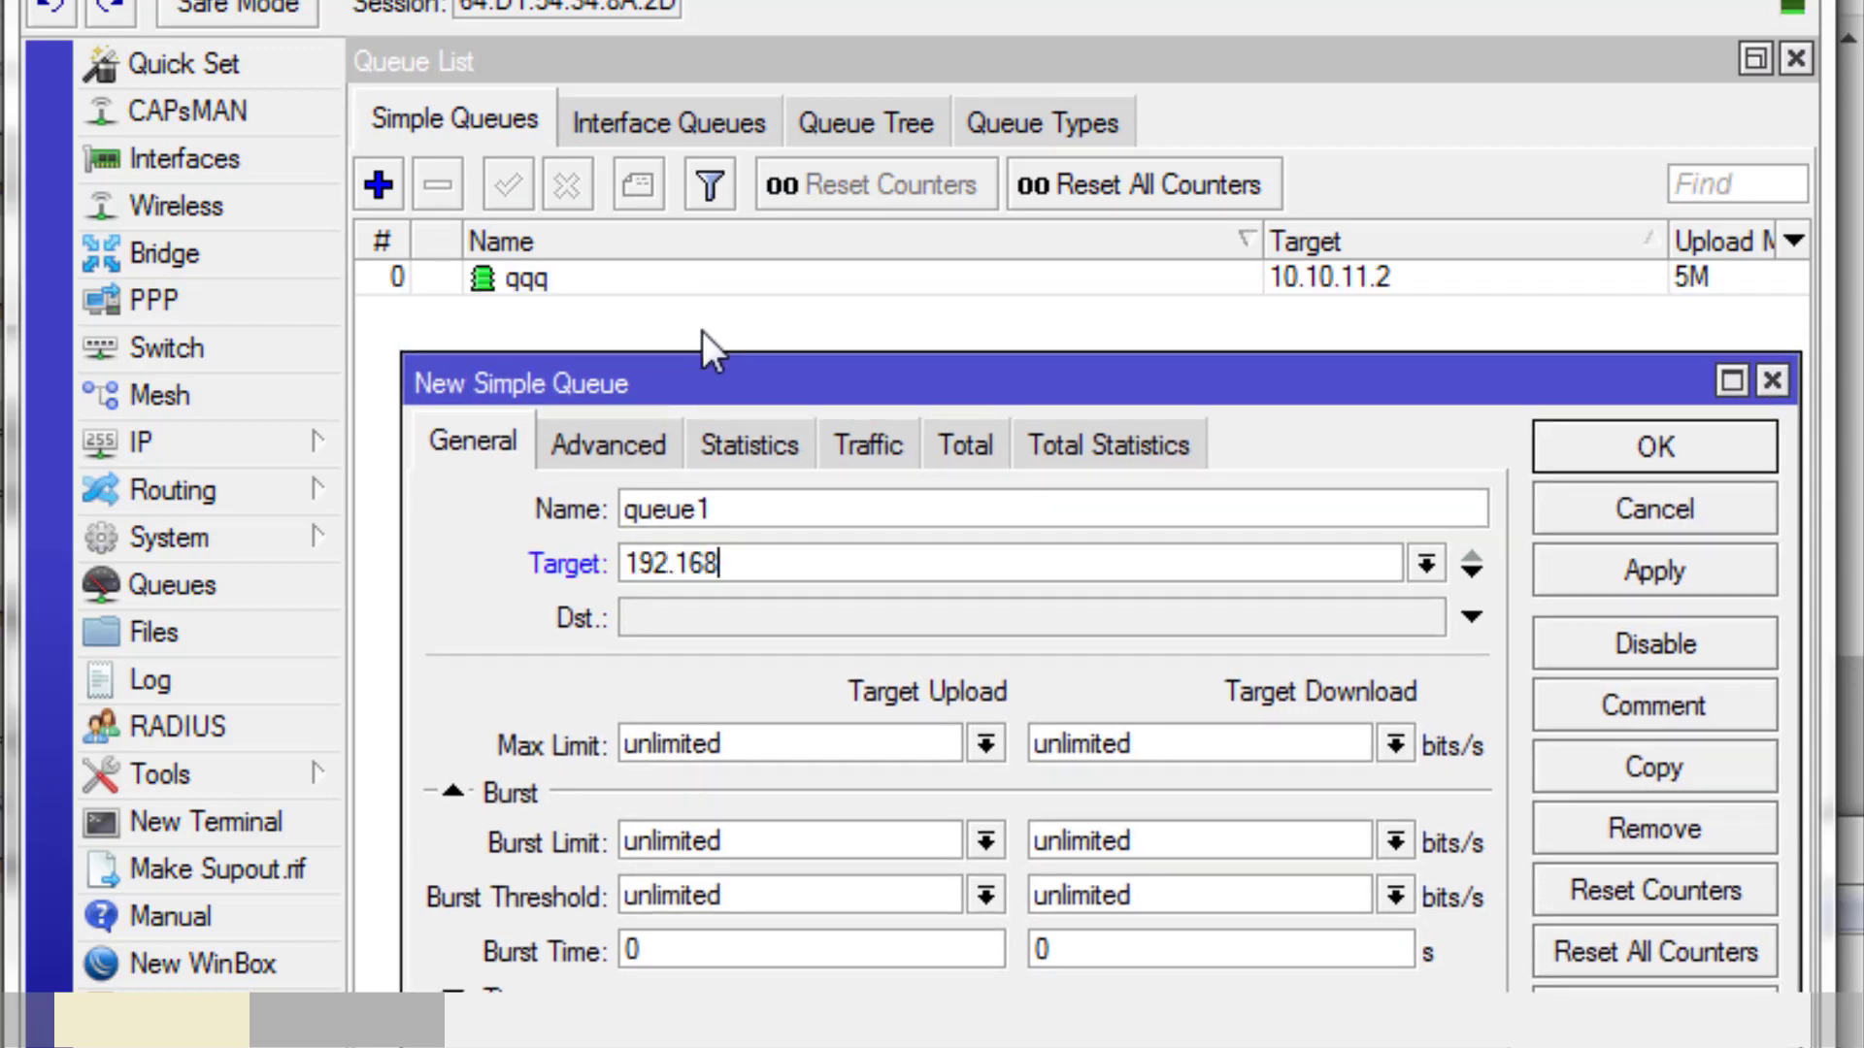
{"action": "key", "text": "BackSpace"}
{"action": "key", "text": "BackSpace"}
{"action": "key", "text": "BackSpace"}
{"action": "key", "text": "BackSpace"}
{"action": "key", "text": "BackSpace"}
{"action": "key", "text": "BackSpace"}
{"action": "type", "text": "0.10.11.2"}
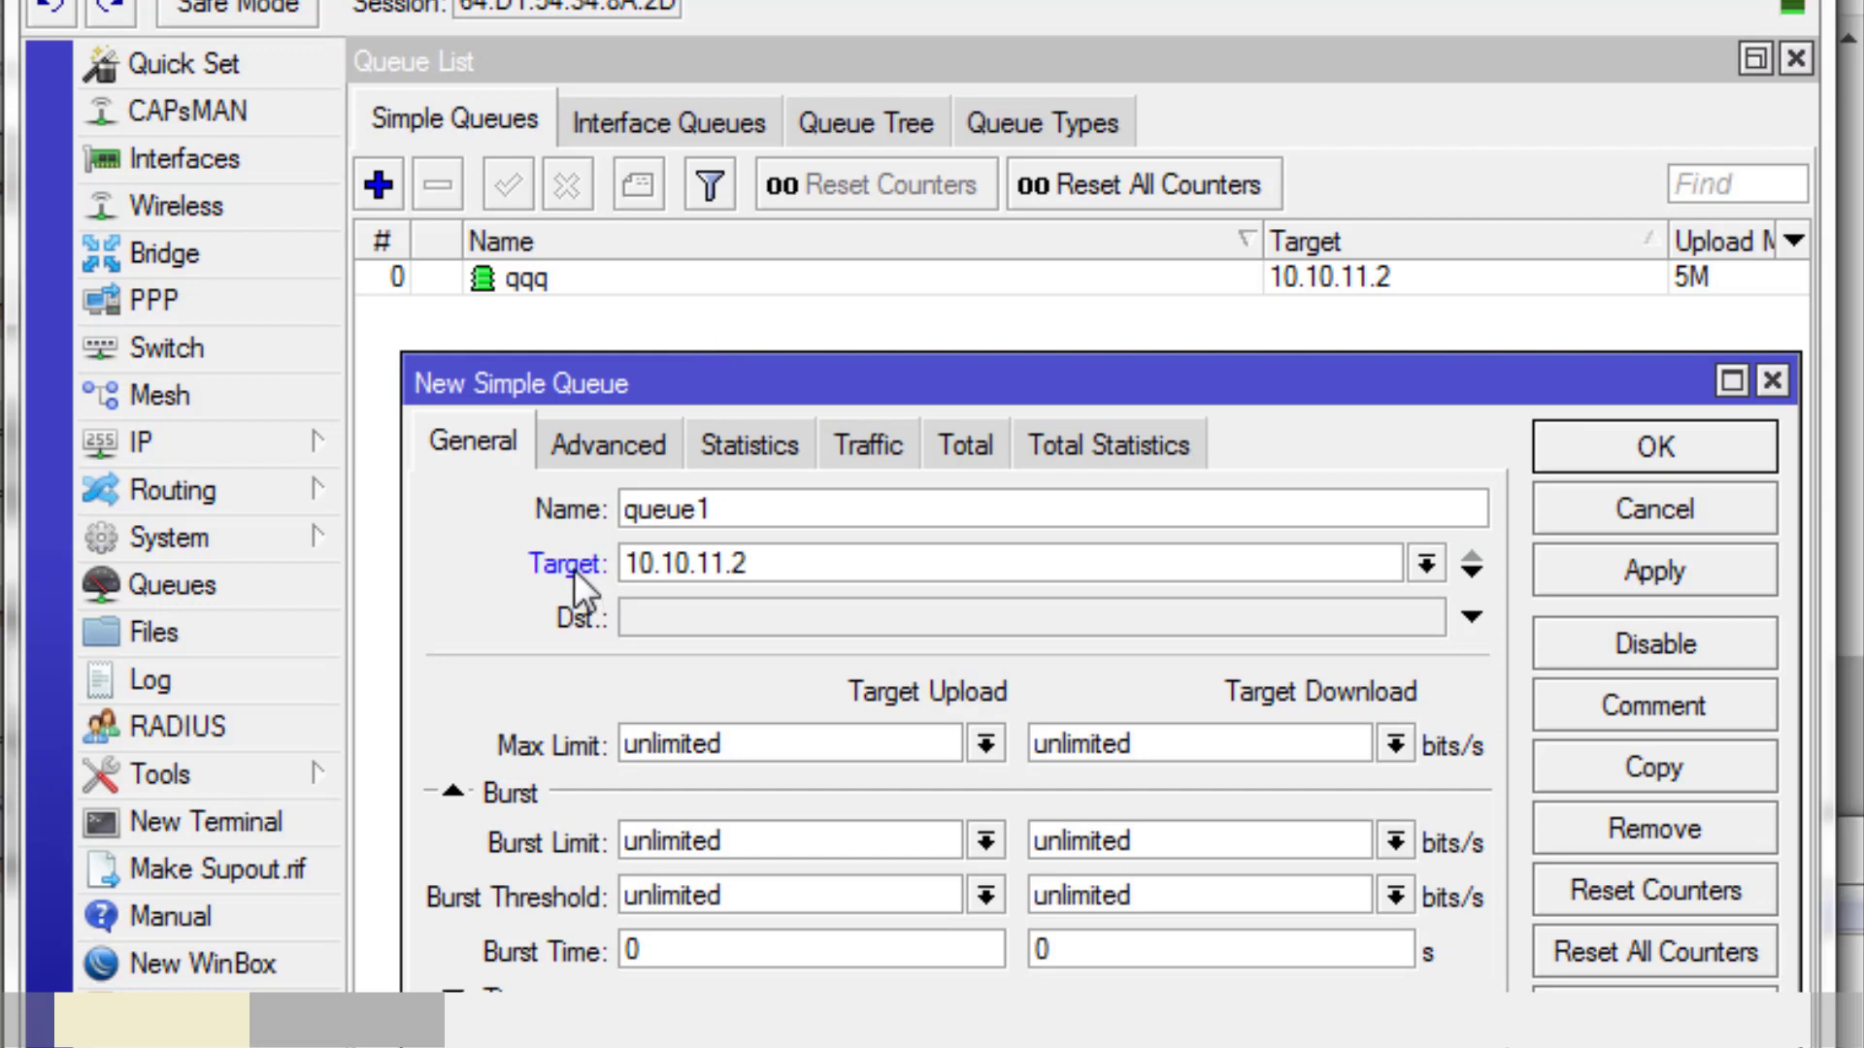
Step: Name the new simple queue qqq-yt
{"action": "left_click", "coordinate": [631, 432]}
{"action": "left_click", "coordinate": [499, 434]}
{"action": "double_click", "coordinate": [786, 508]}
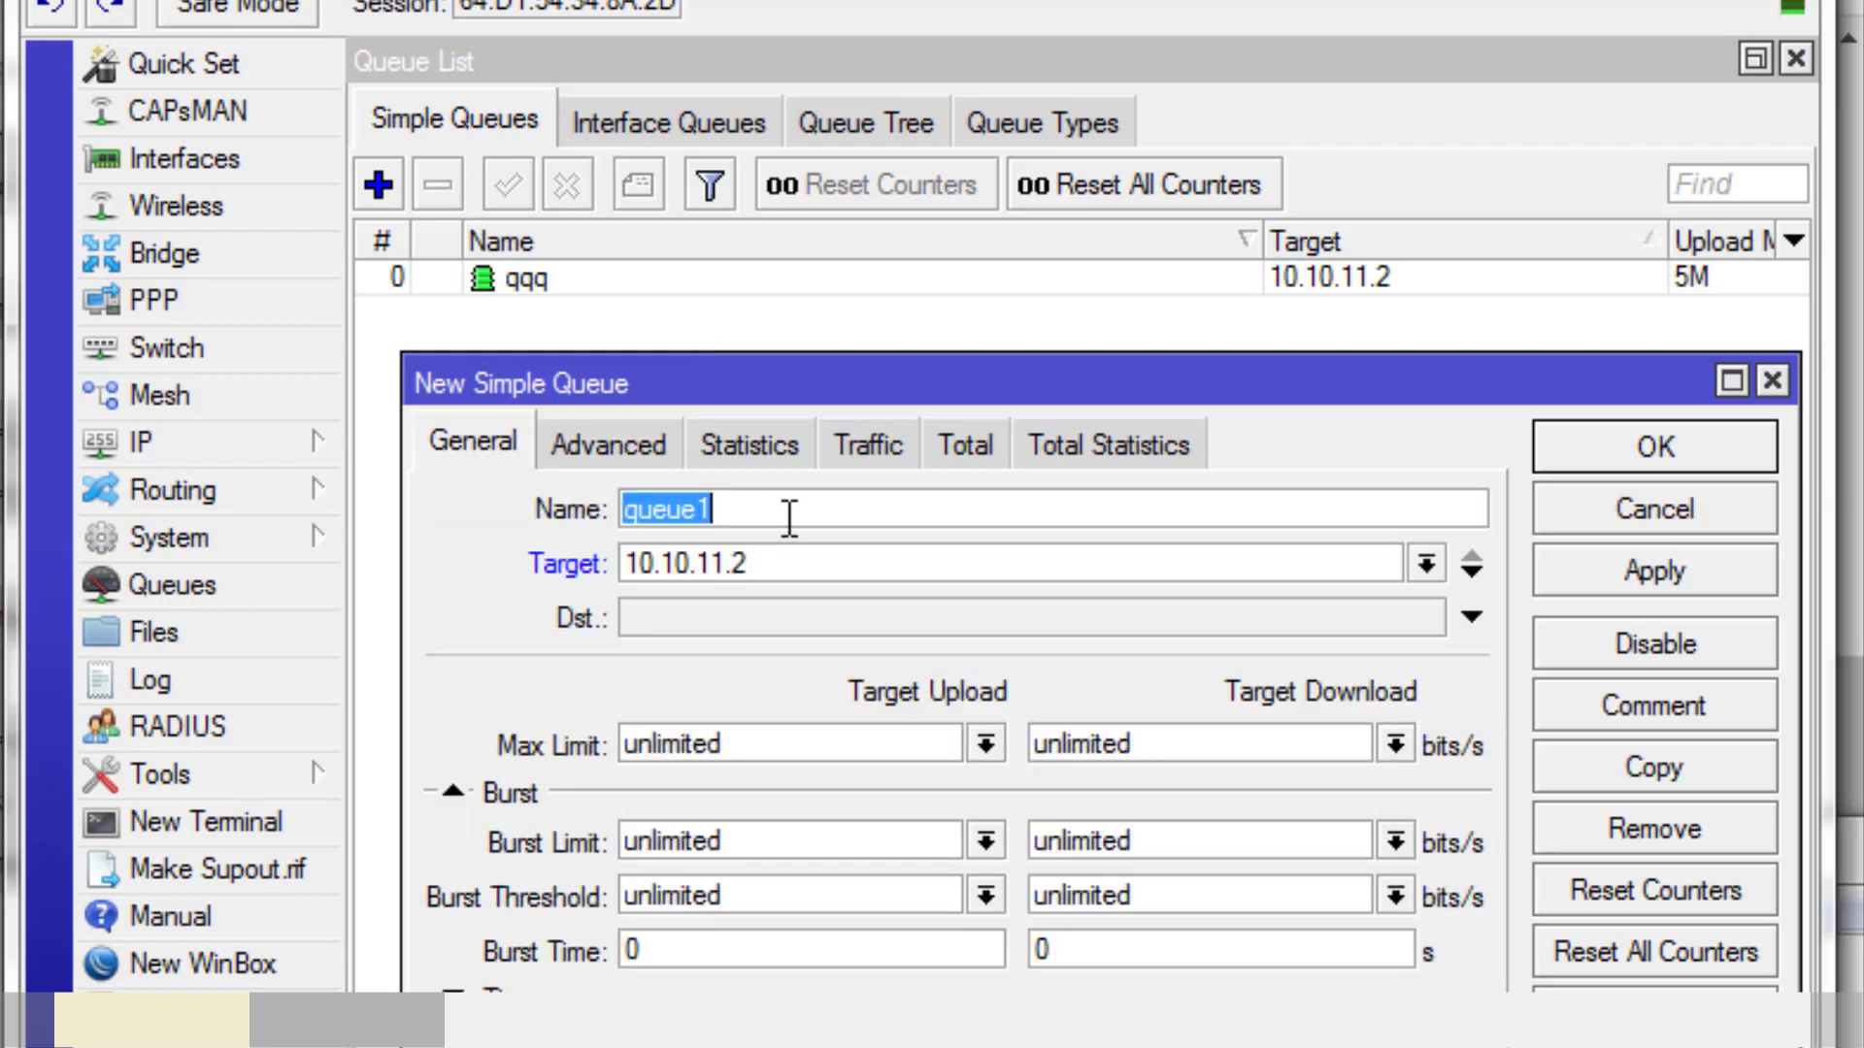
{"action": "type", "text": "qqq-yt"}
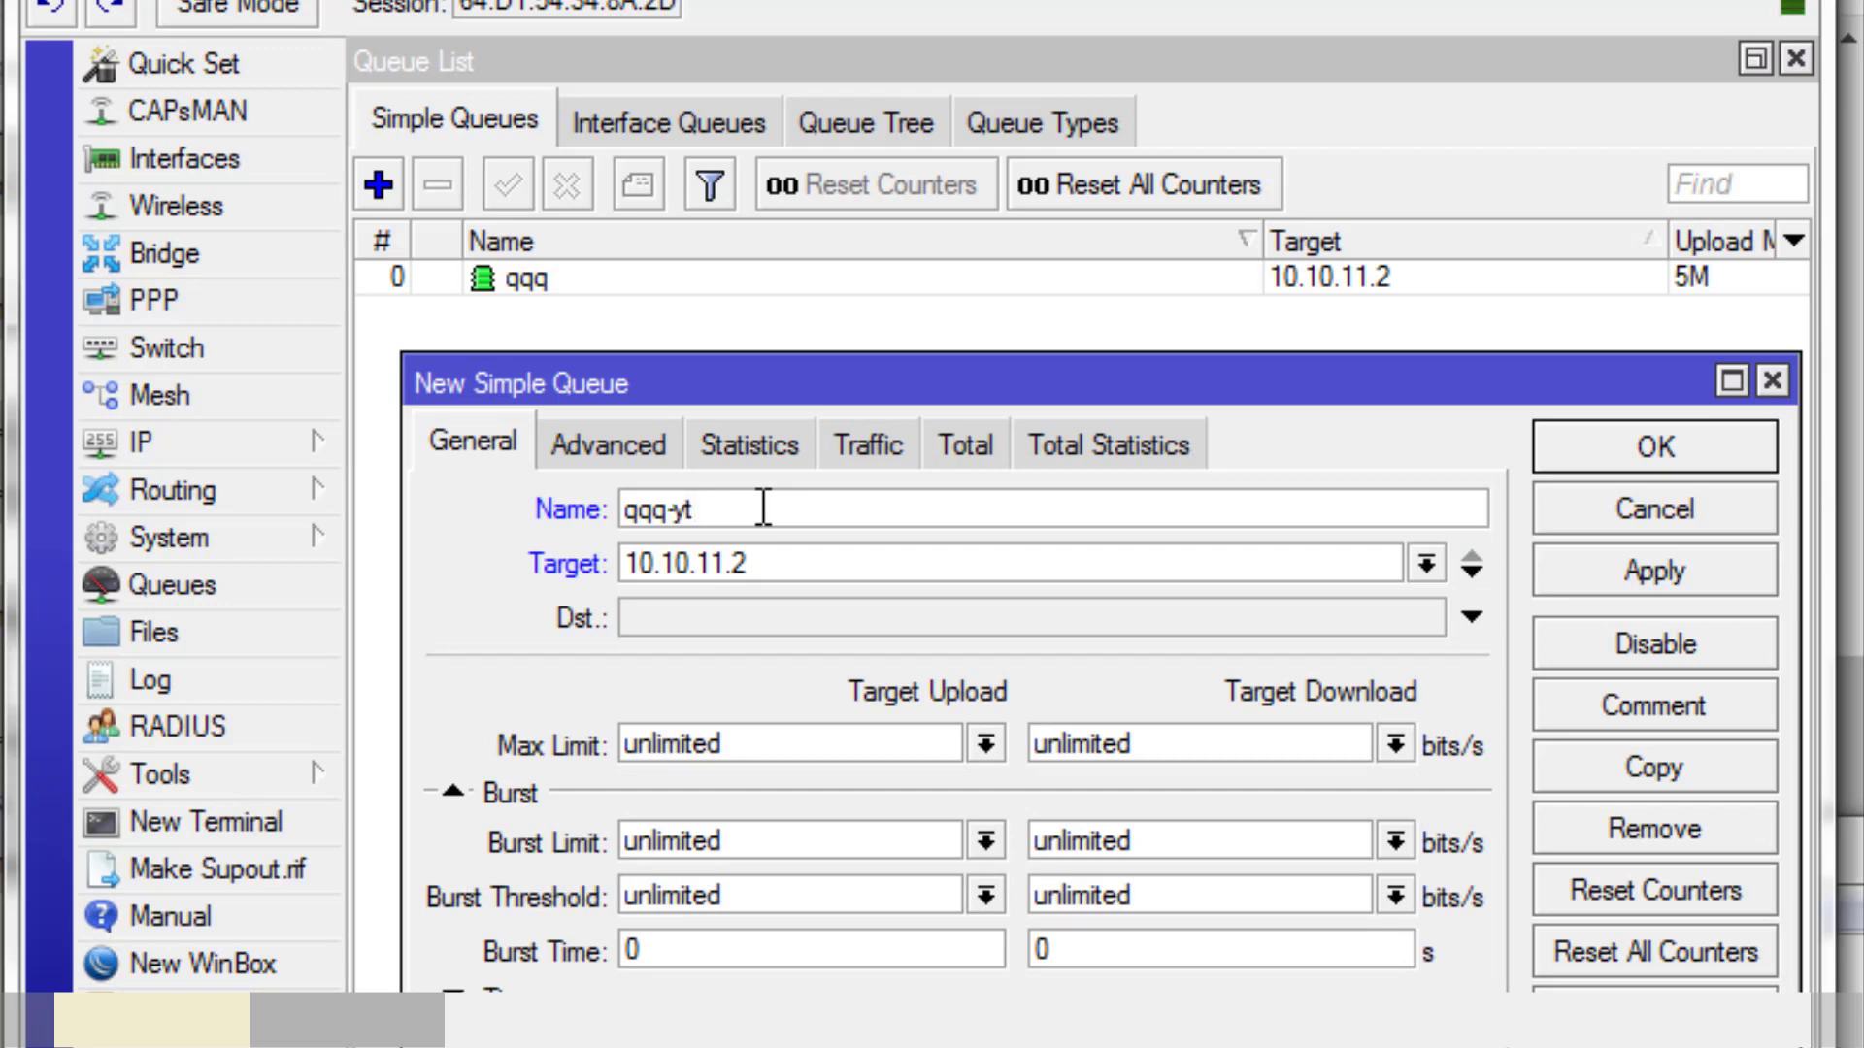
Step: Assign the GAME PAKET packet mark to the new queue
{"action": "left_click", "coordinate": [637, 434]}
{"action": "left_click", "coordinate": [721, 509]}
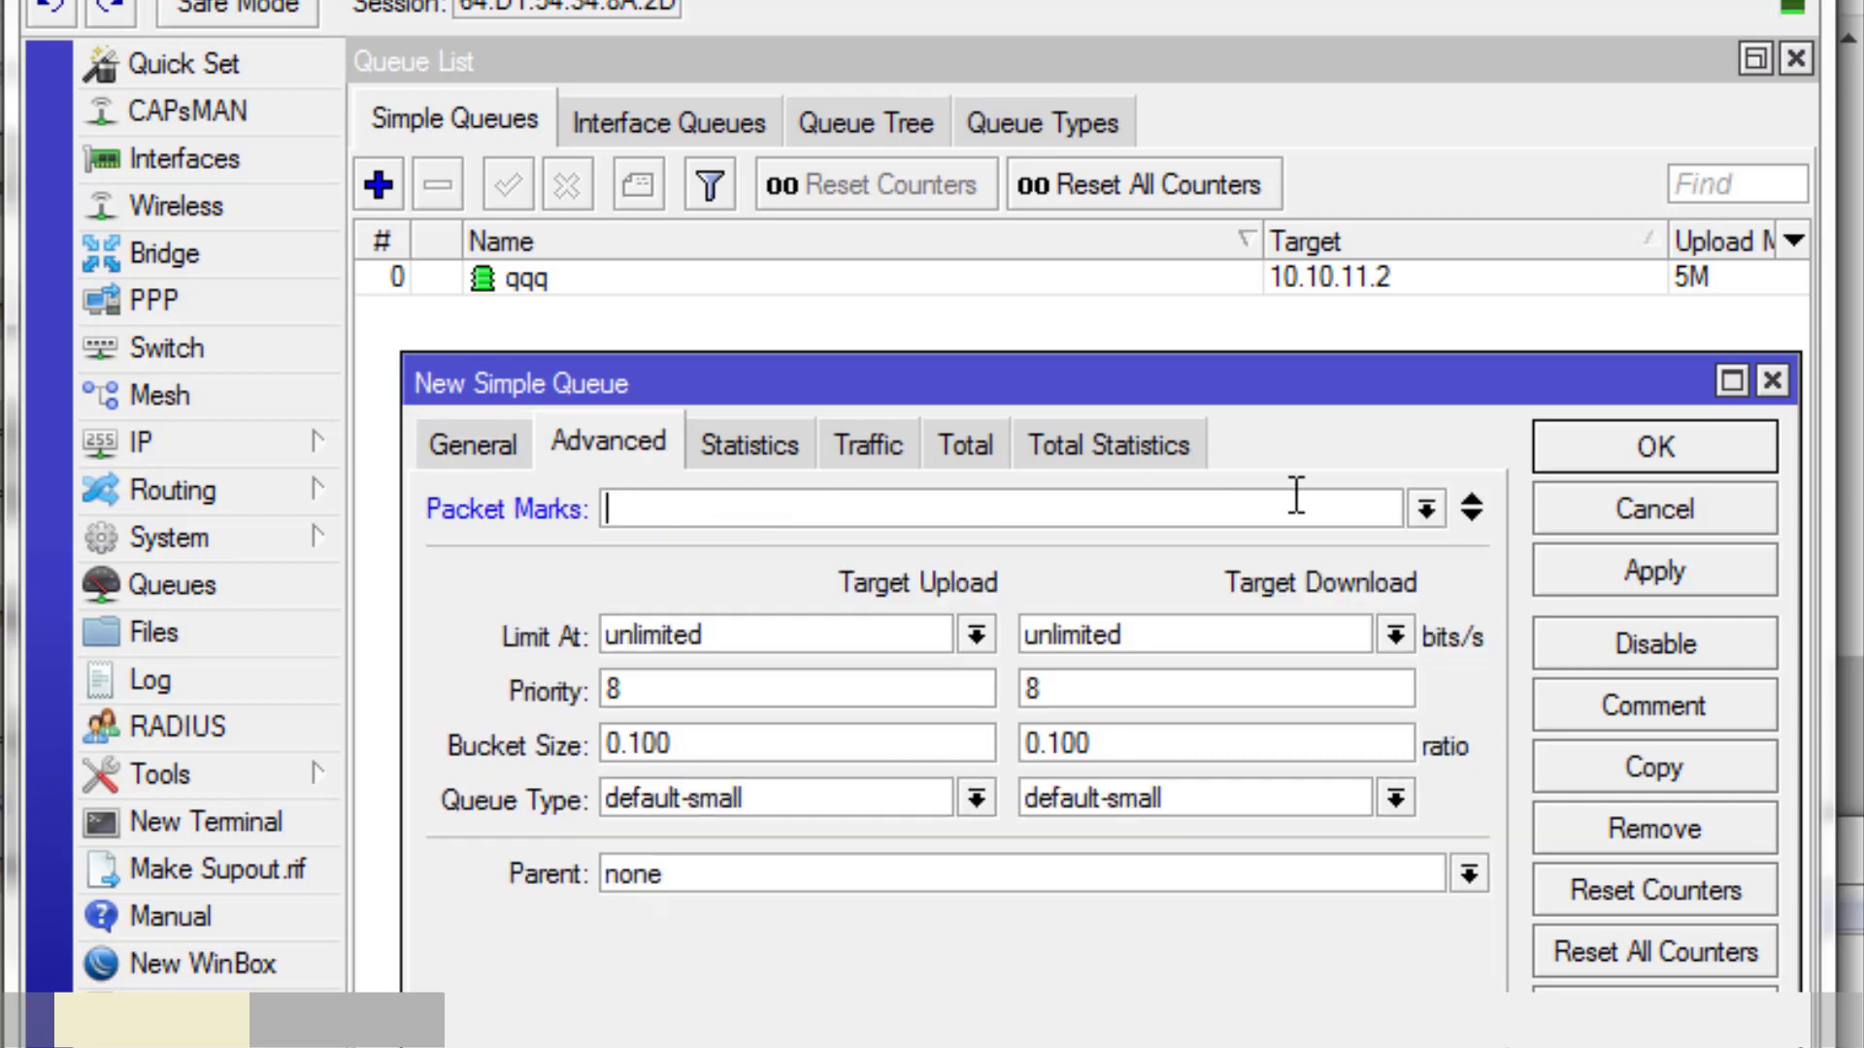
{"action": "left_click", "coordinate": [1425, 508]}
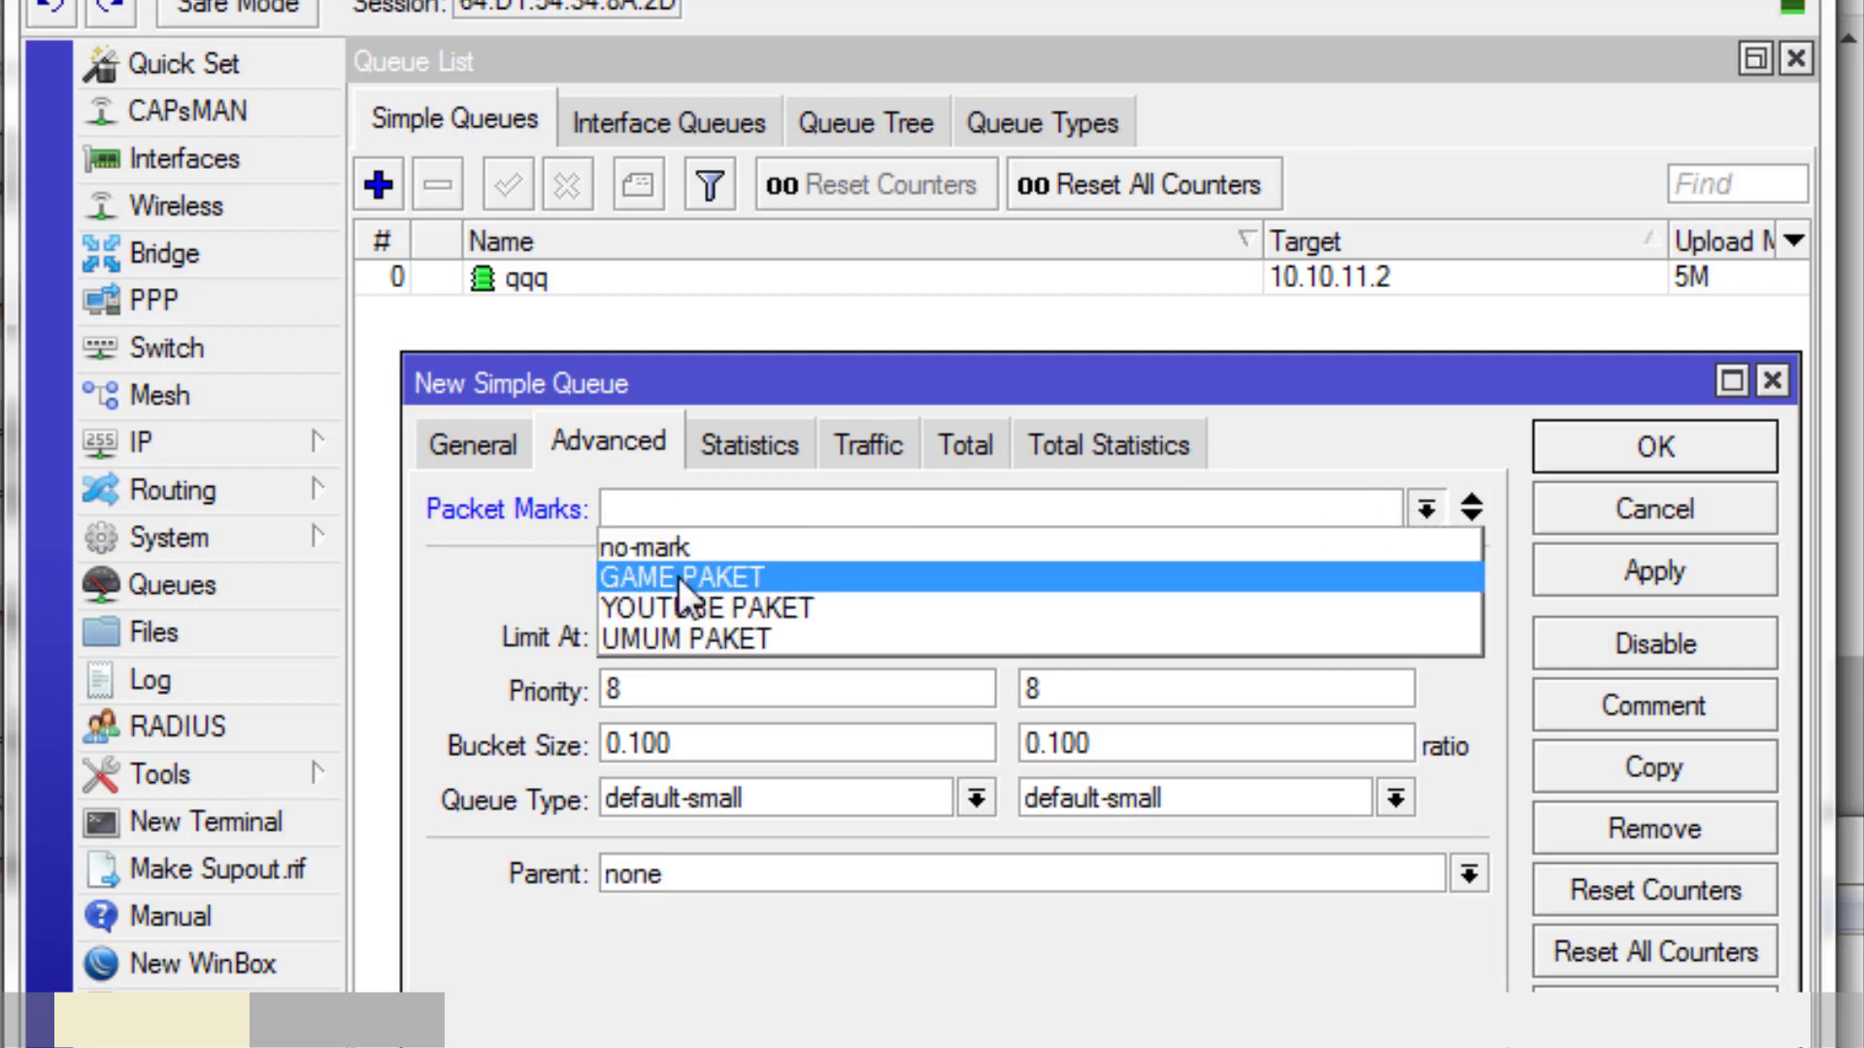
{"action": "left_click", "coordinate": [725, 580]}
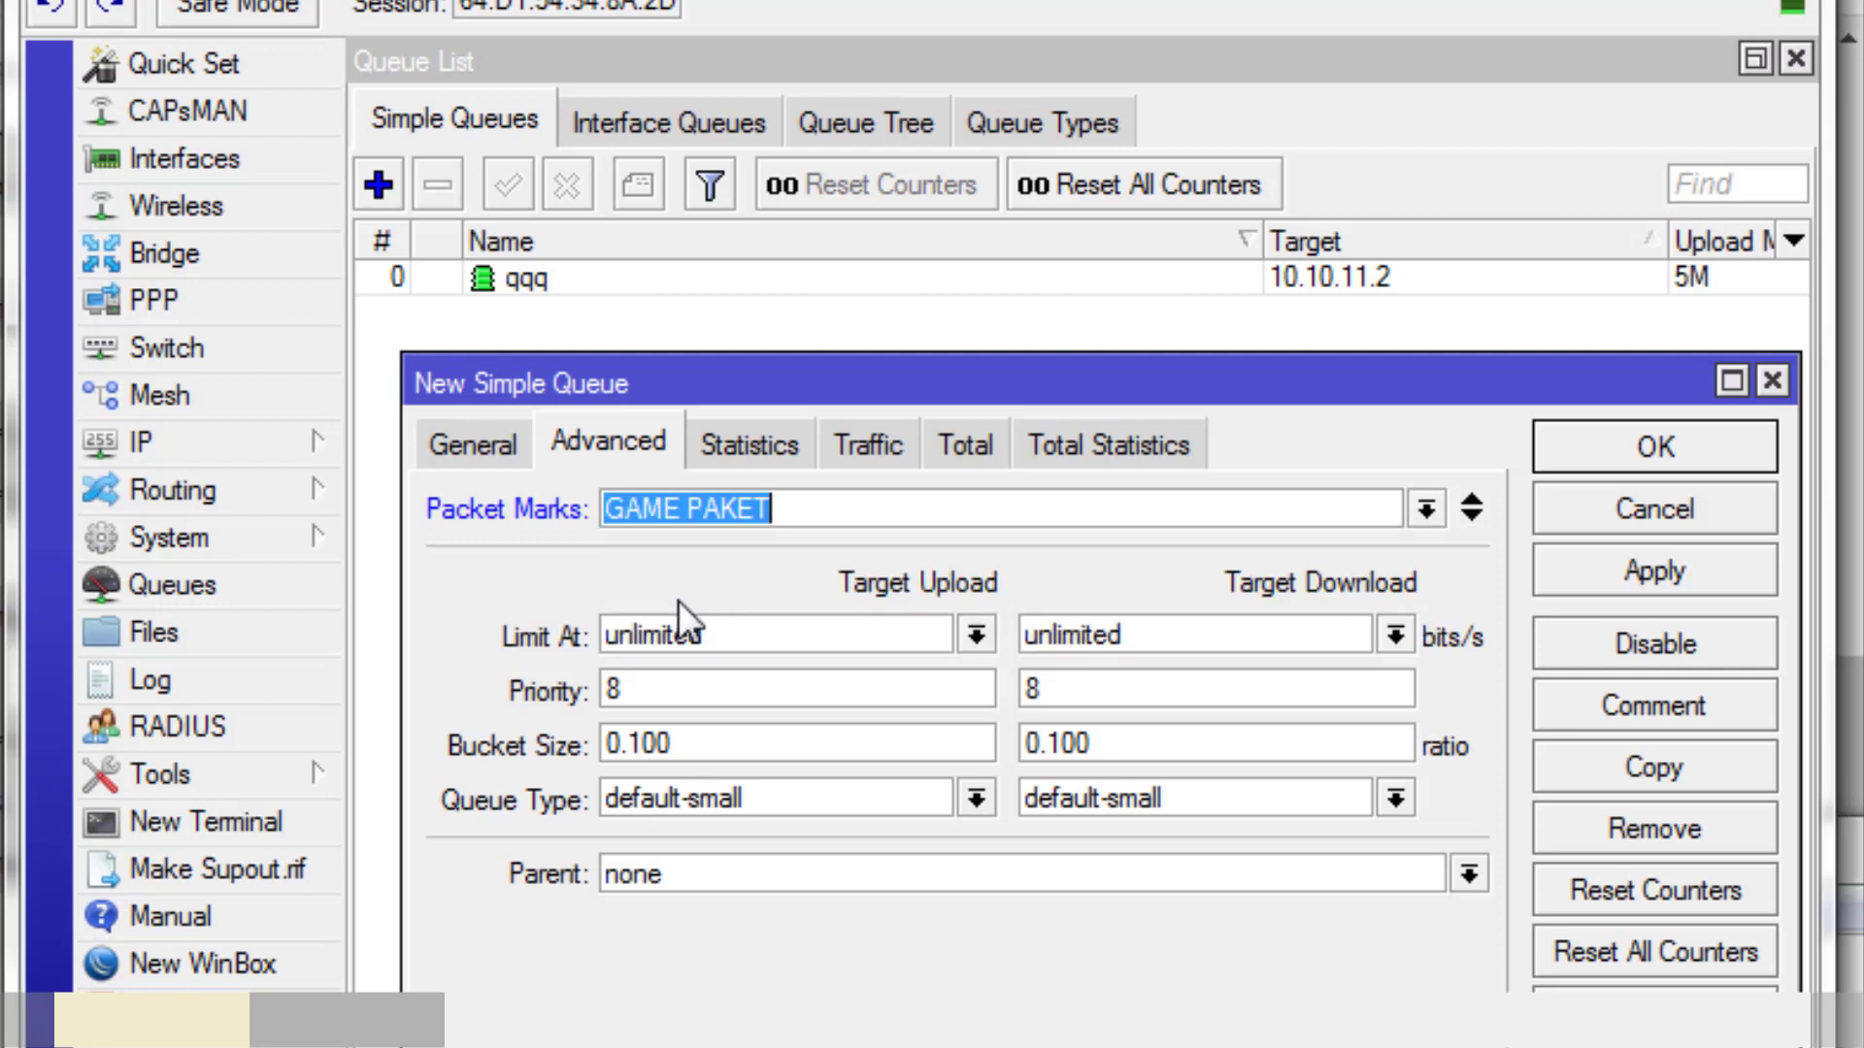
Step: Set the new queue's maximum upload and download limits to 1M
{"action": "left_click", "coordinate": [491, 452]}
{"action": "left_click", "coordinate": [582, 445]}
{"action": "left_click", "coordinate": [488, 458]}
{"action": "left_click", "coordinate": [986, 741]}
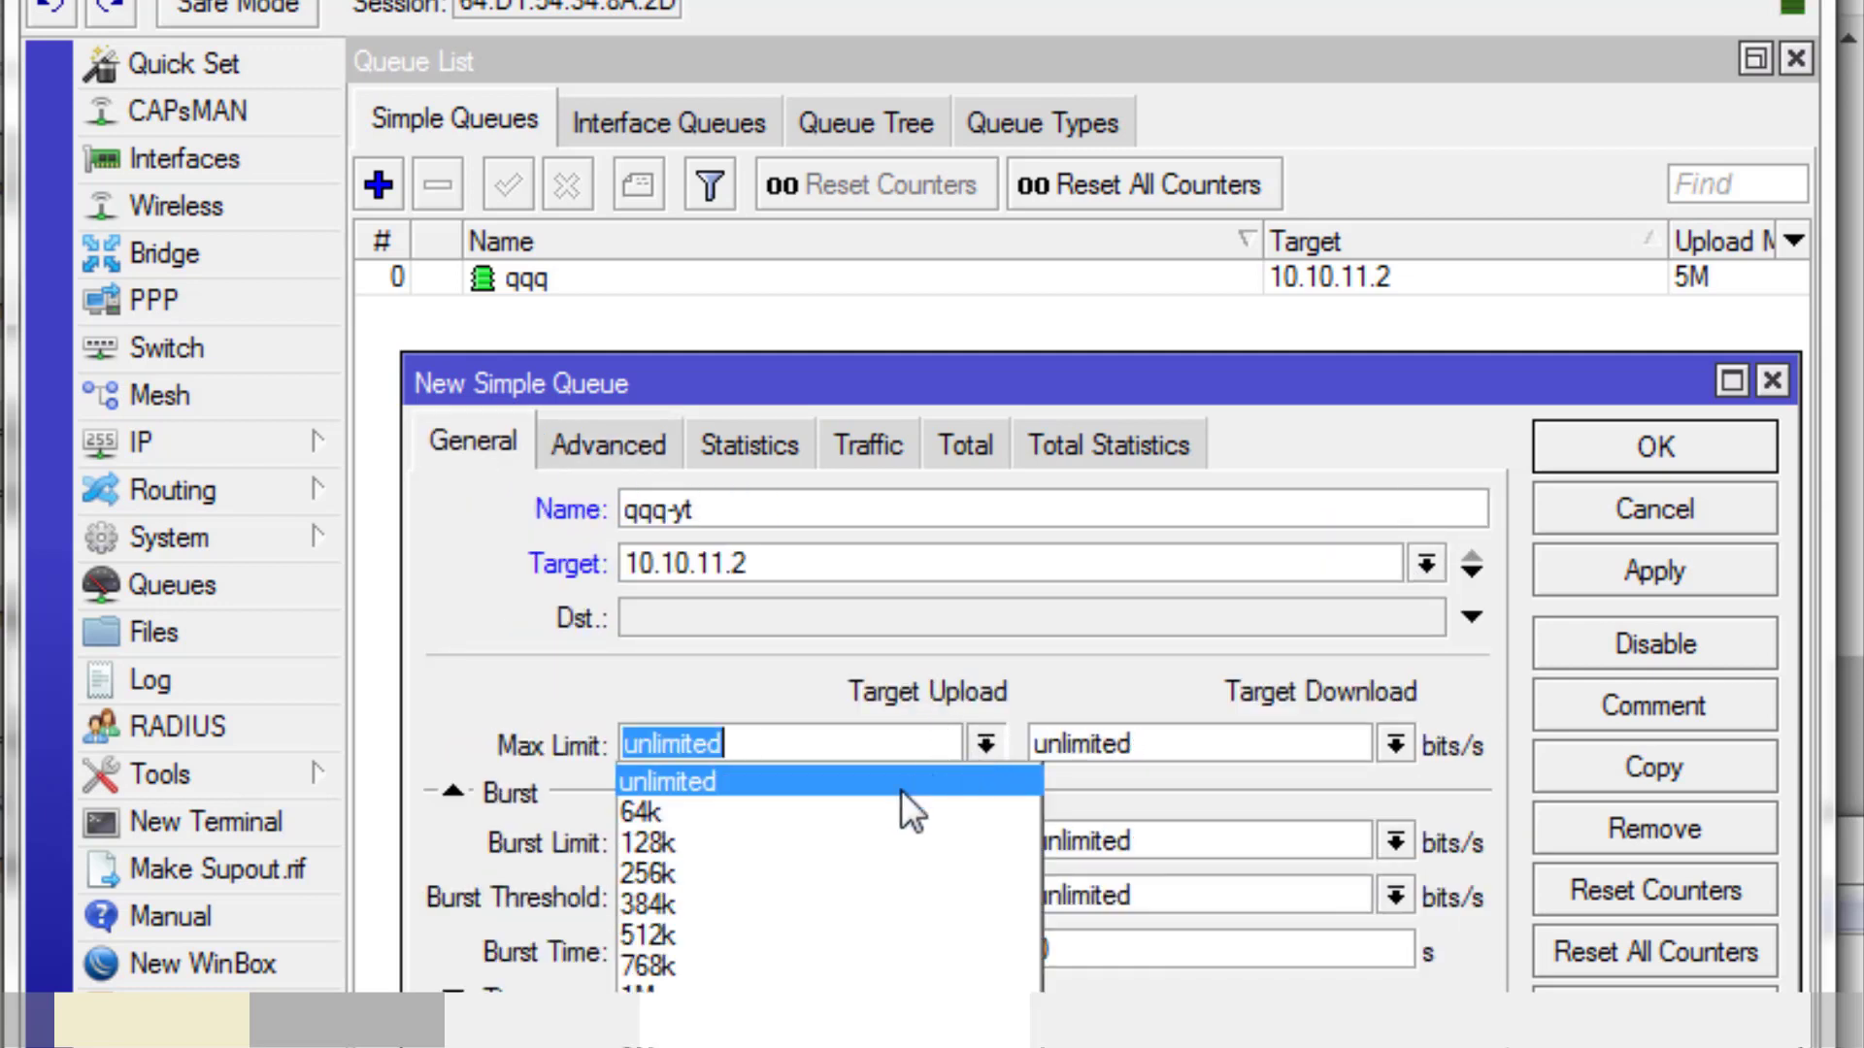
{"action": "left_click", "coordinate": [835, 990]}
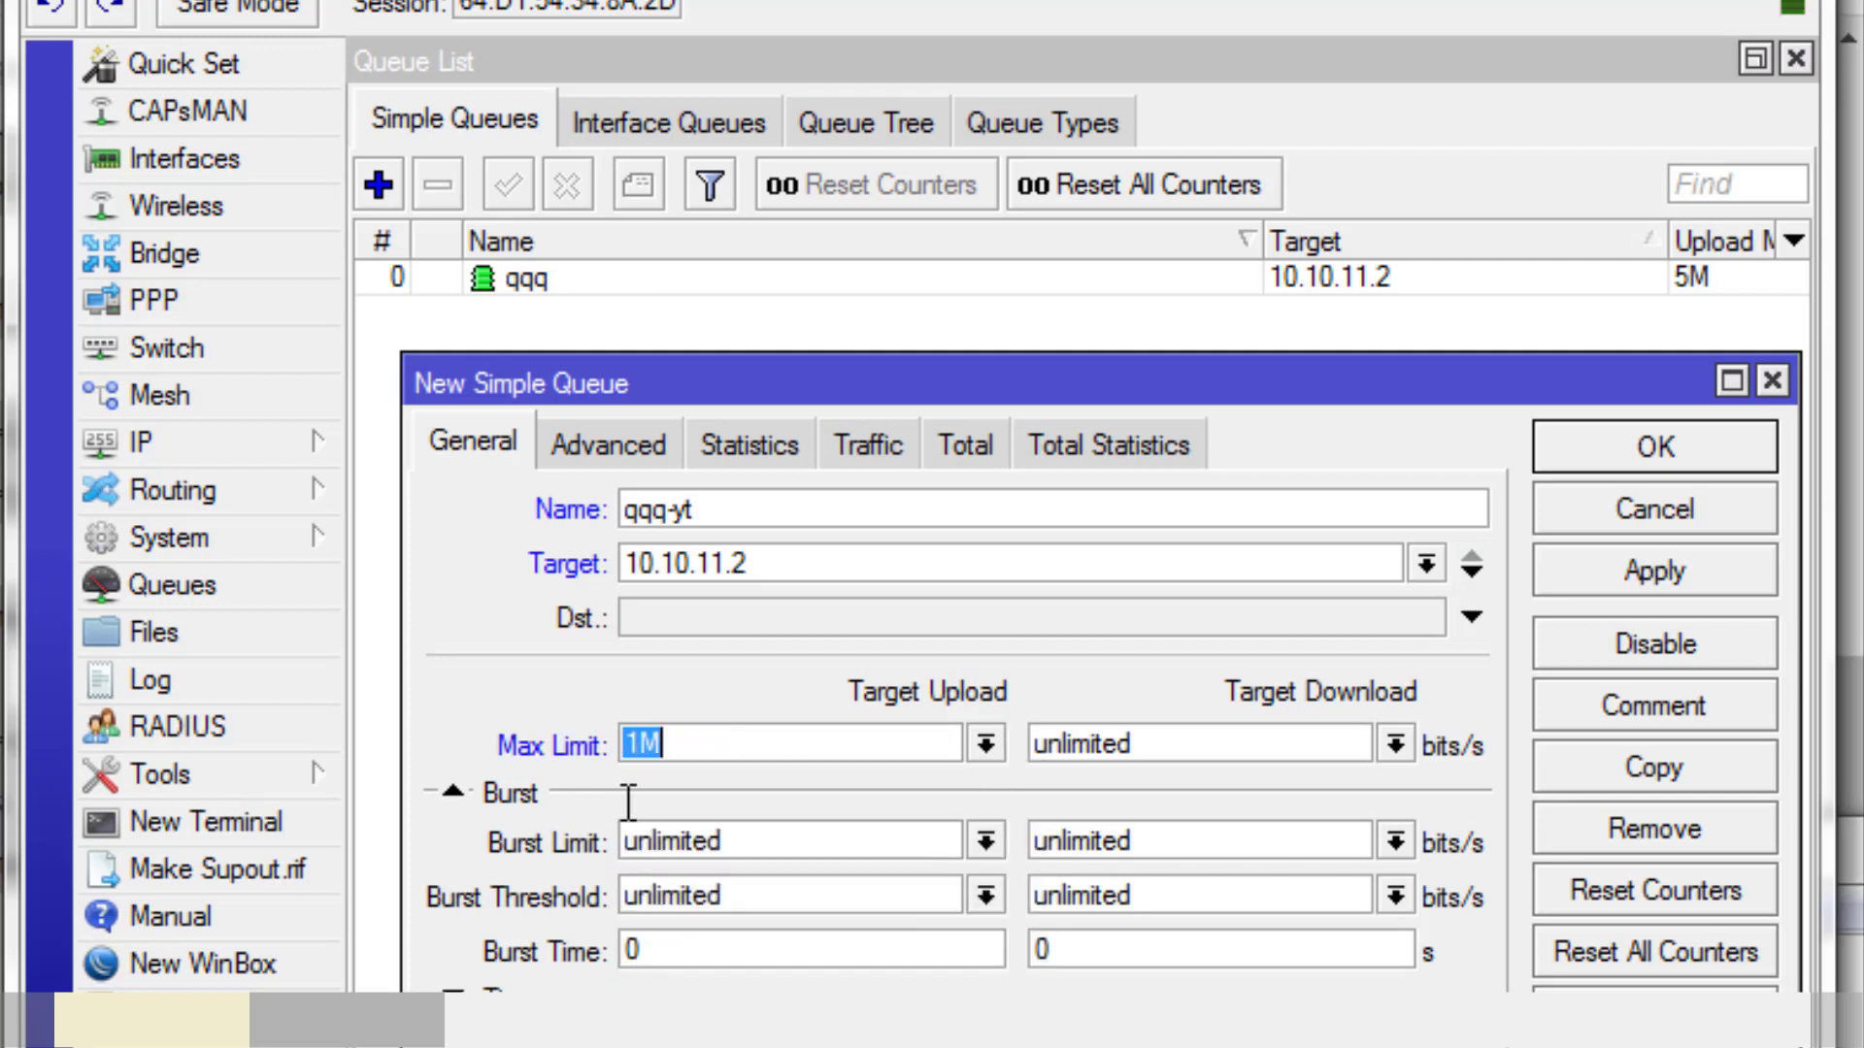
{"action": "left_click", "coordinate": [1396, 743]}
{"action": "left_click", "coordinate": [1214, 990]}
Step: Set qqq as the new queue's parent and save the queue
{"action": "left_click", "coordinate": [660, 439]}
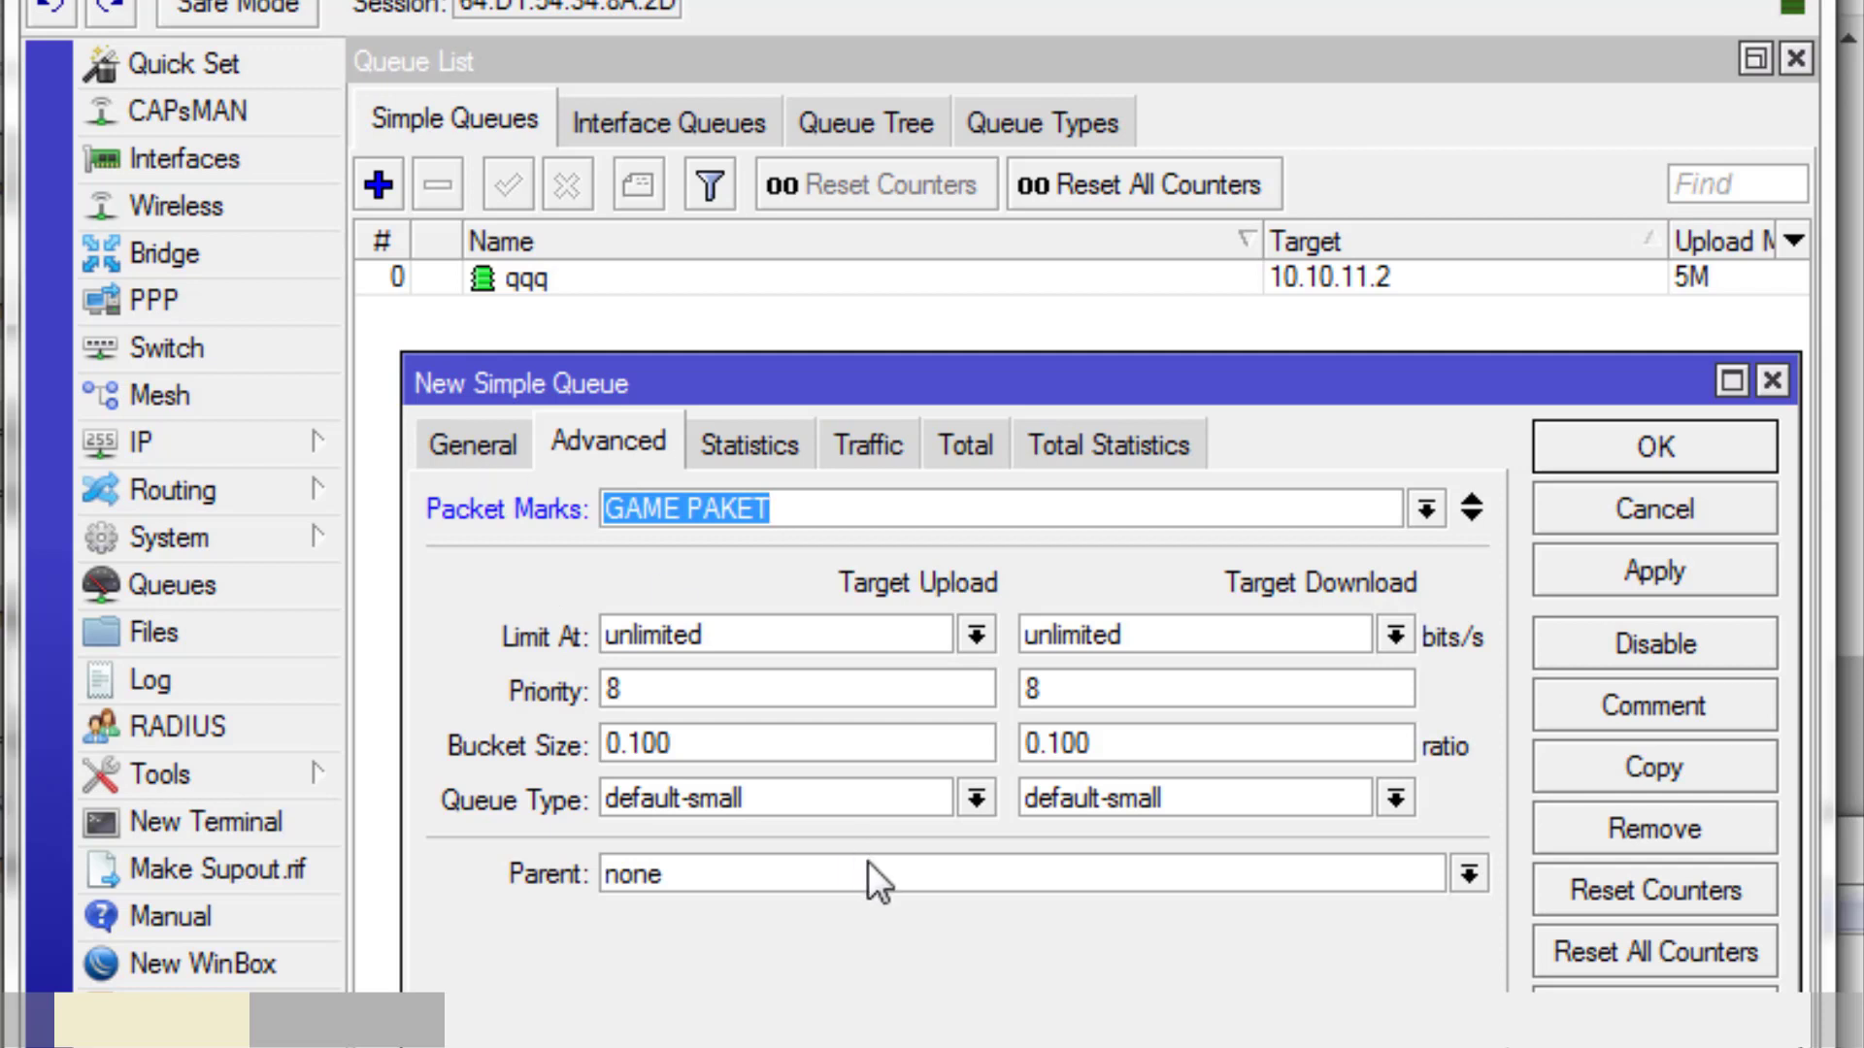
{"action": "left_click", "coordinate": [837, 870]}
{"action": "left_click", "coordinate": [649, 943]}
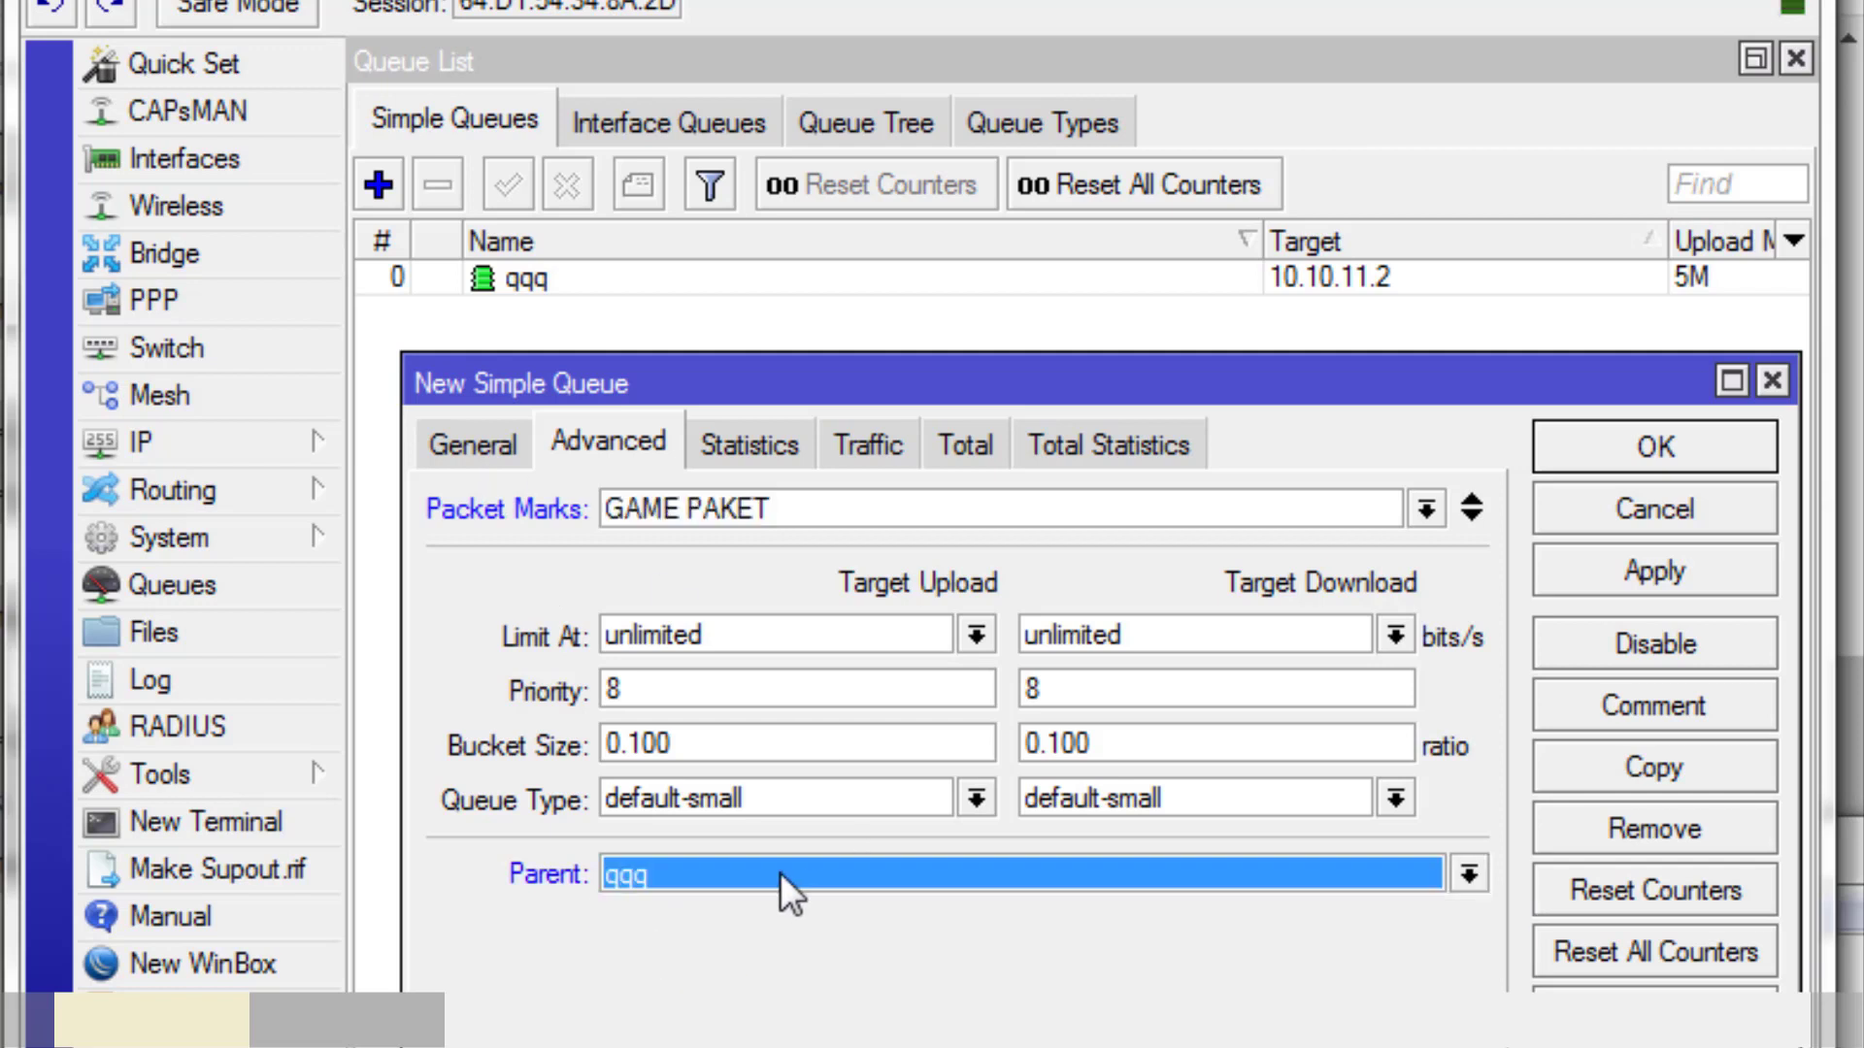
{"action": "left_click", "coordinate": [1588, 570]}
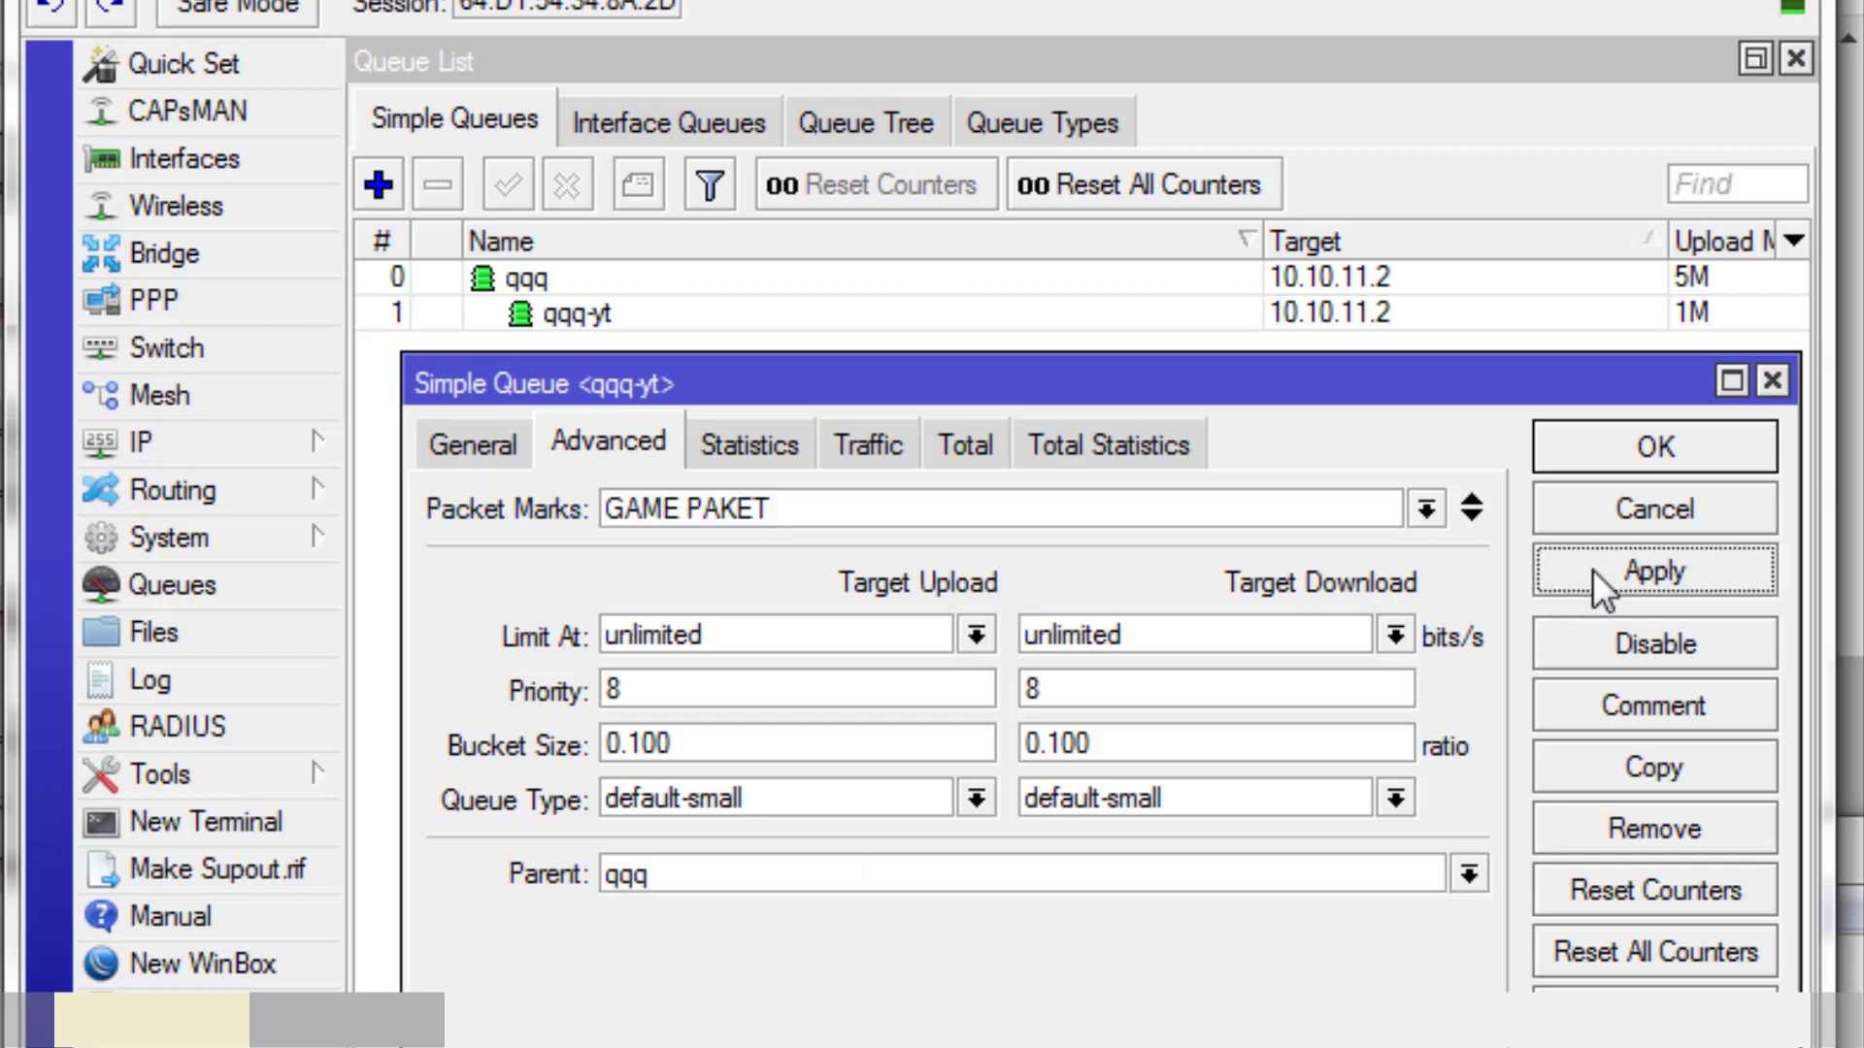
{"action": "left_click", "coordinate": [1600, 452]}
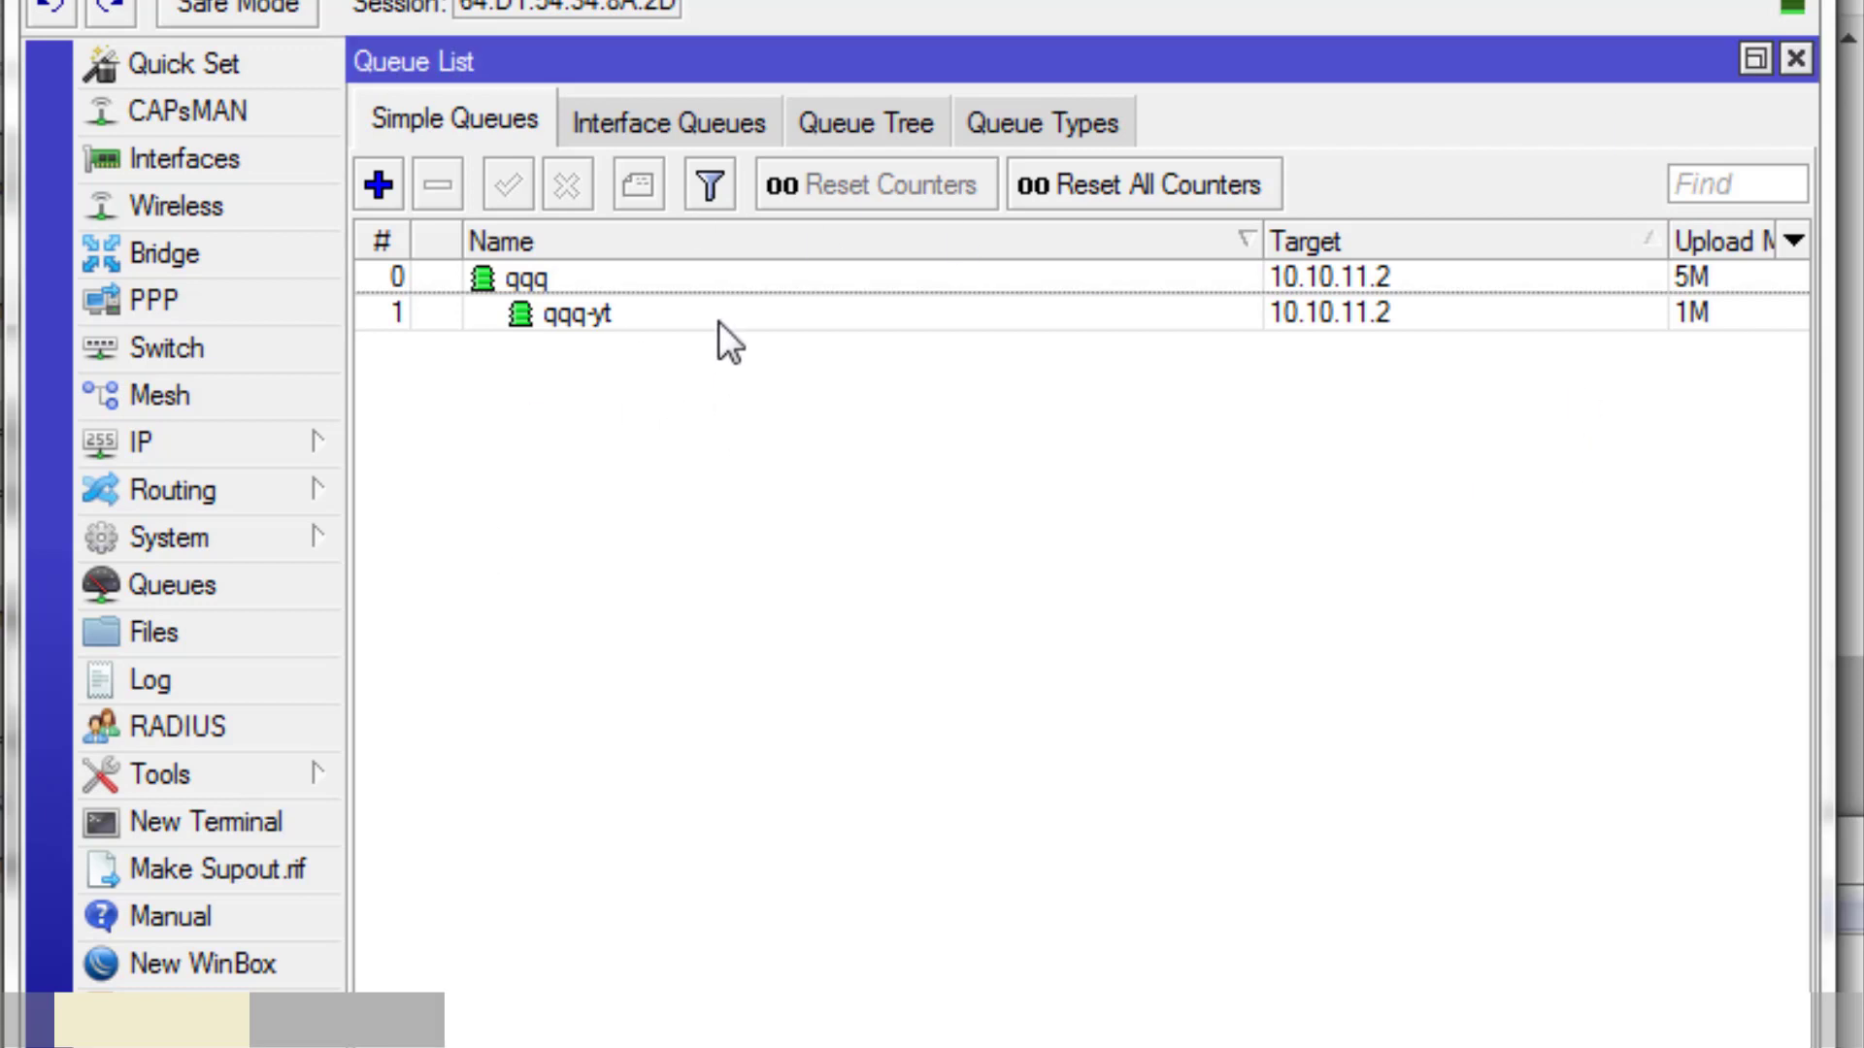
Step: Open a new terminal below the queue rows and enter the /queue simple level
{"action": "left_click", "coordinate": [581, 312]}
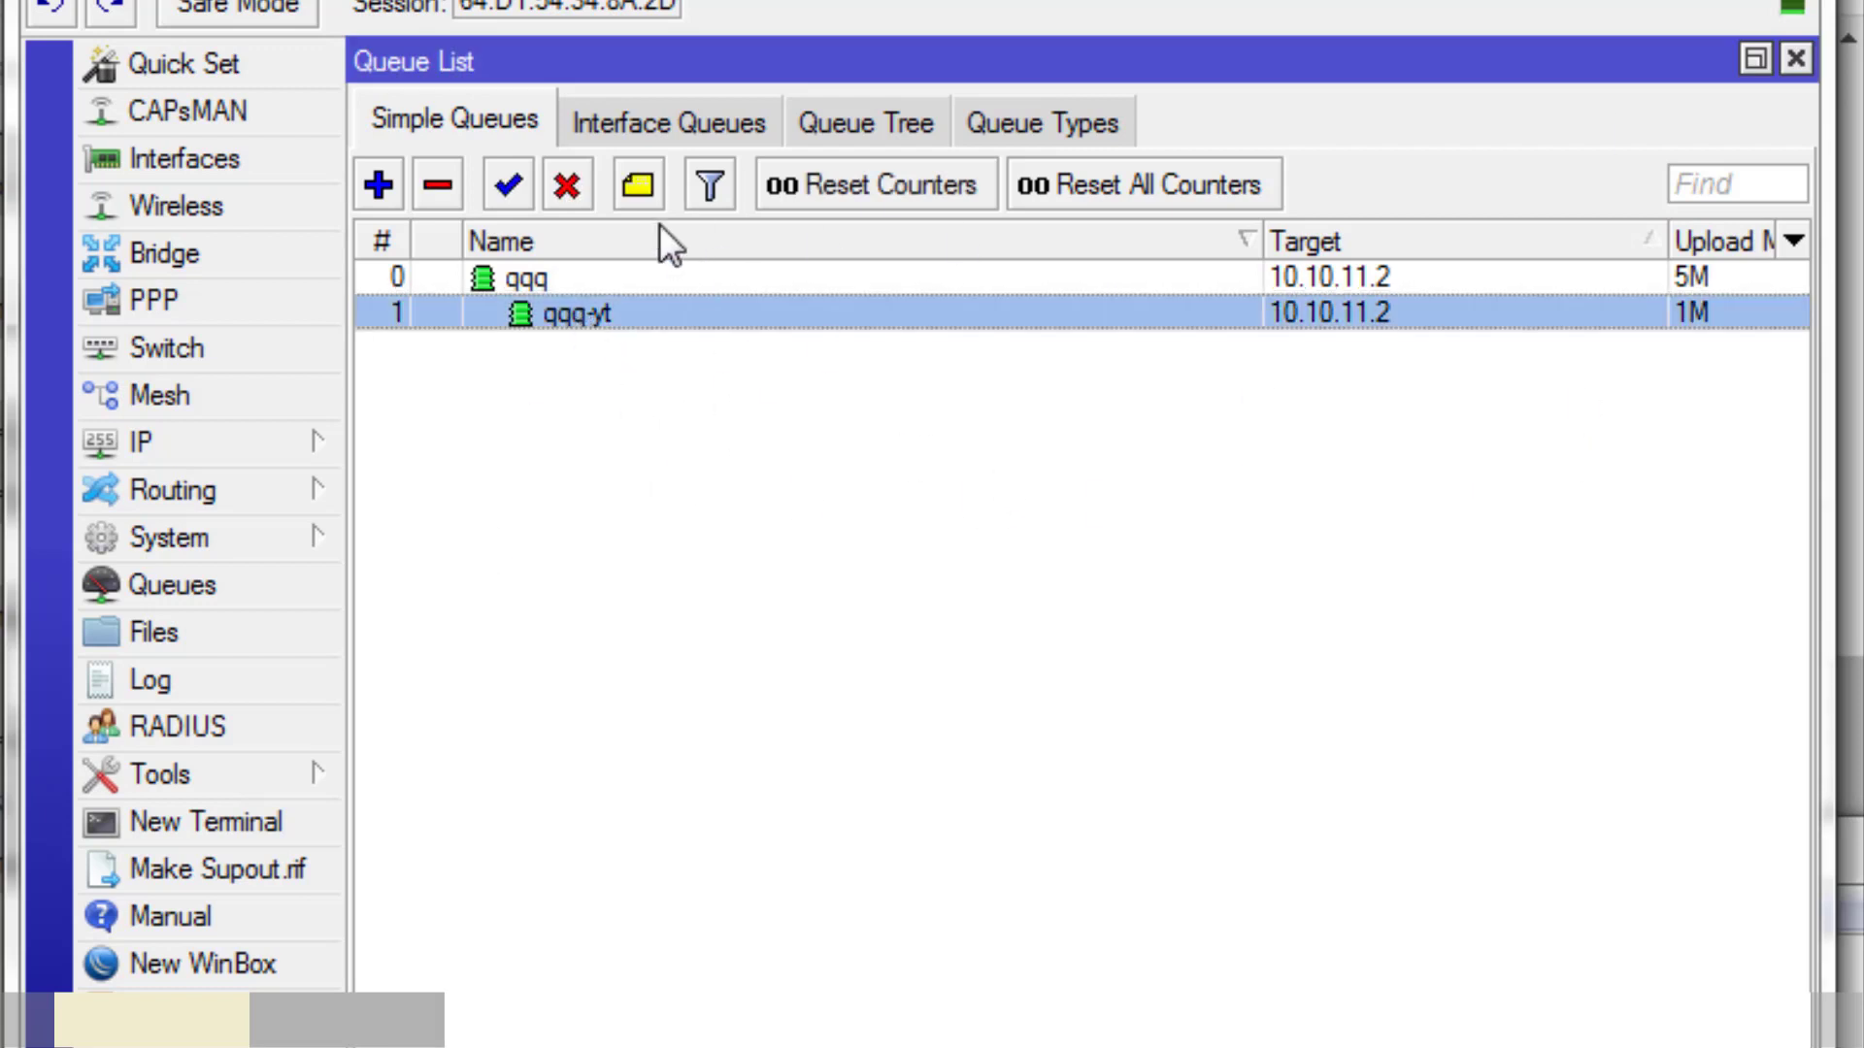
{"action": "left_click", "coordinate": [287, 825]}
{"action": "left_click_drag", "start_coordinate": [574, 216], "coordinate": [599, 615]}
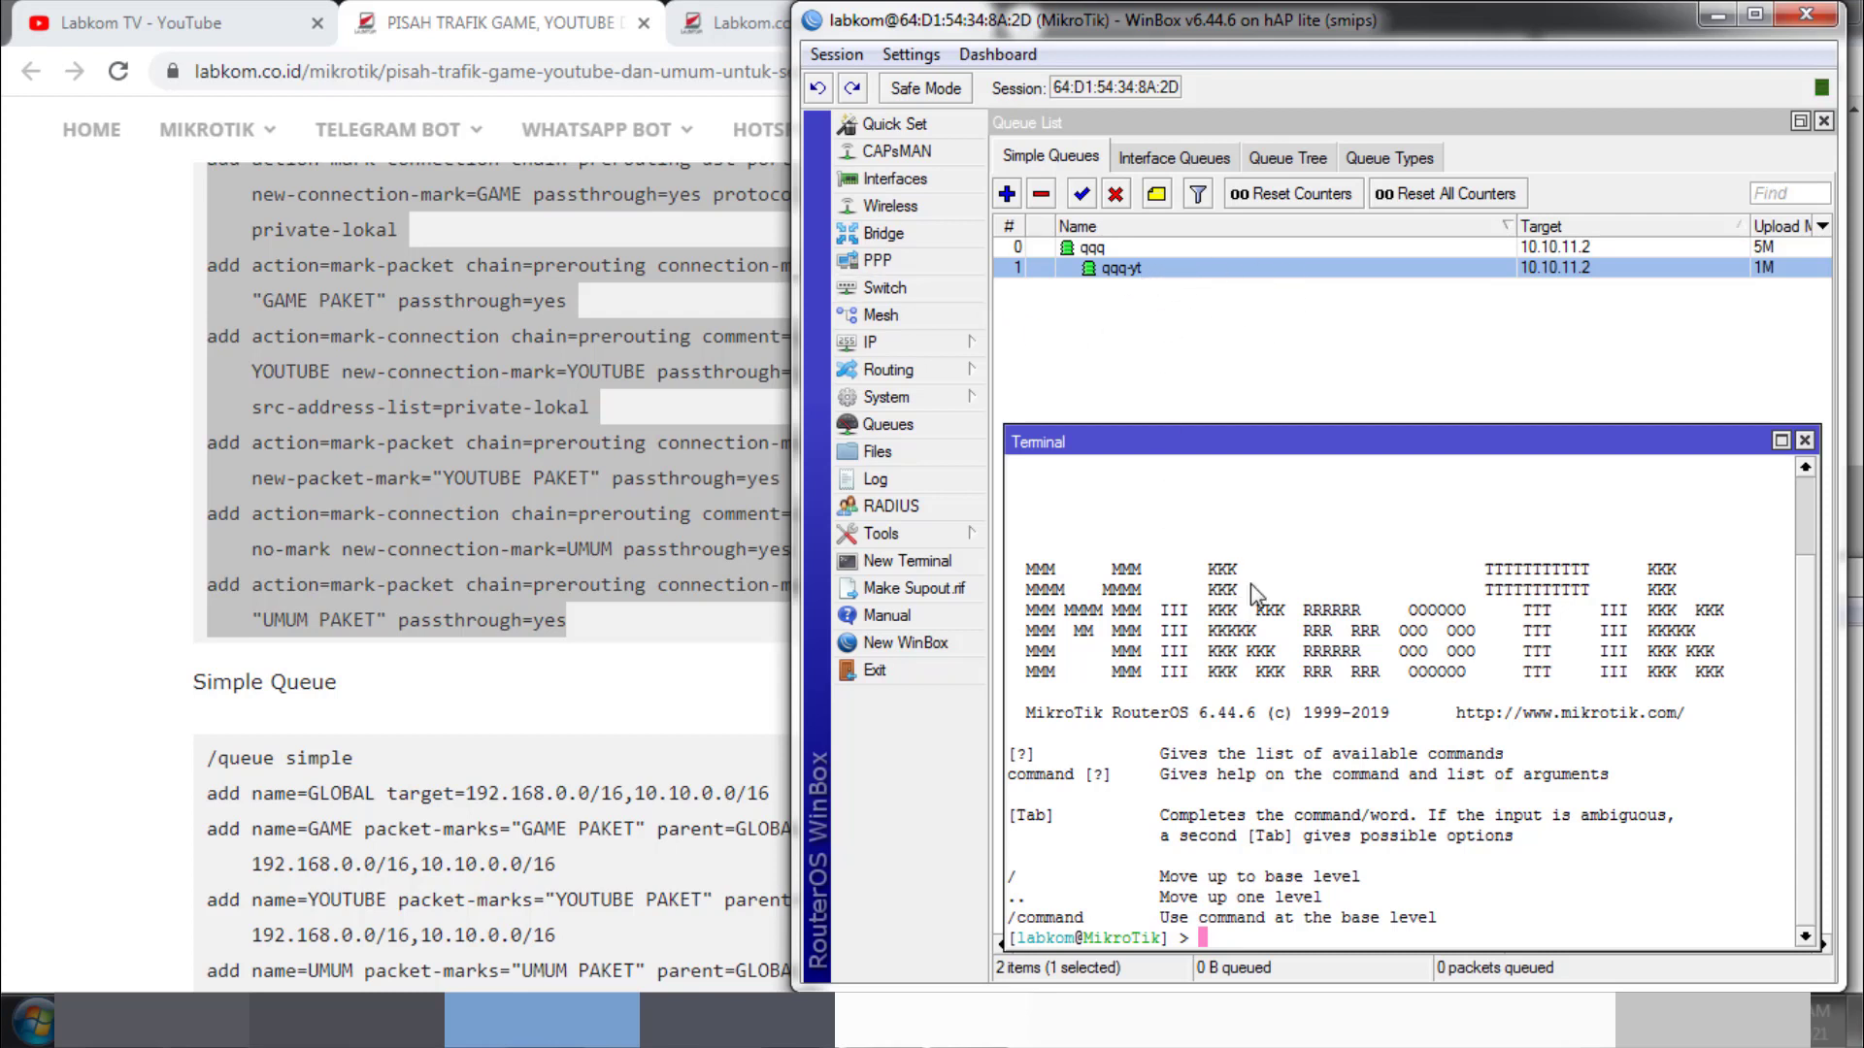
{"action": "type", "text": "que"}
{"action": "key", "text": "Return"}
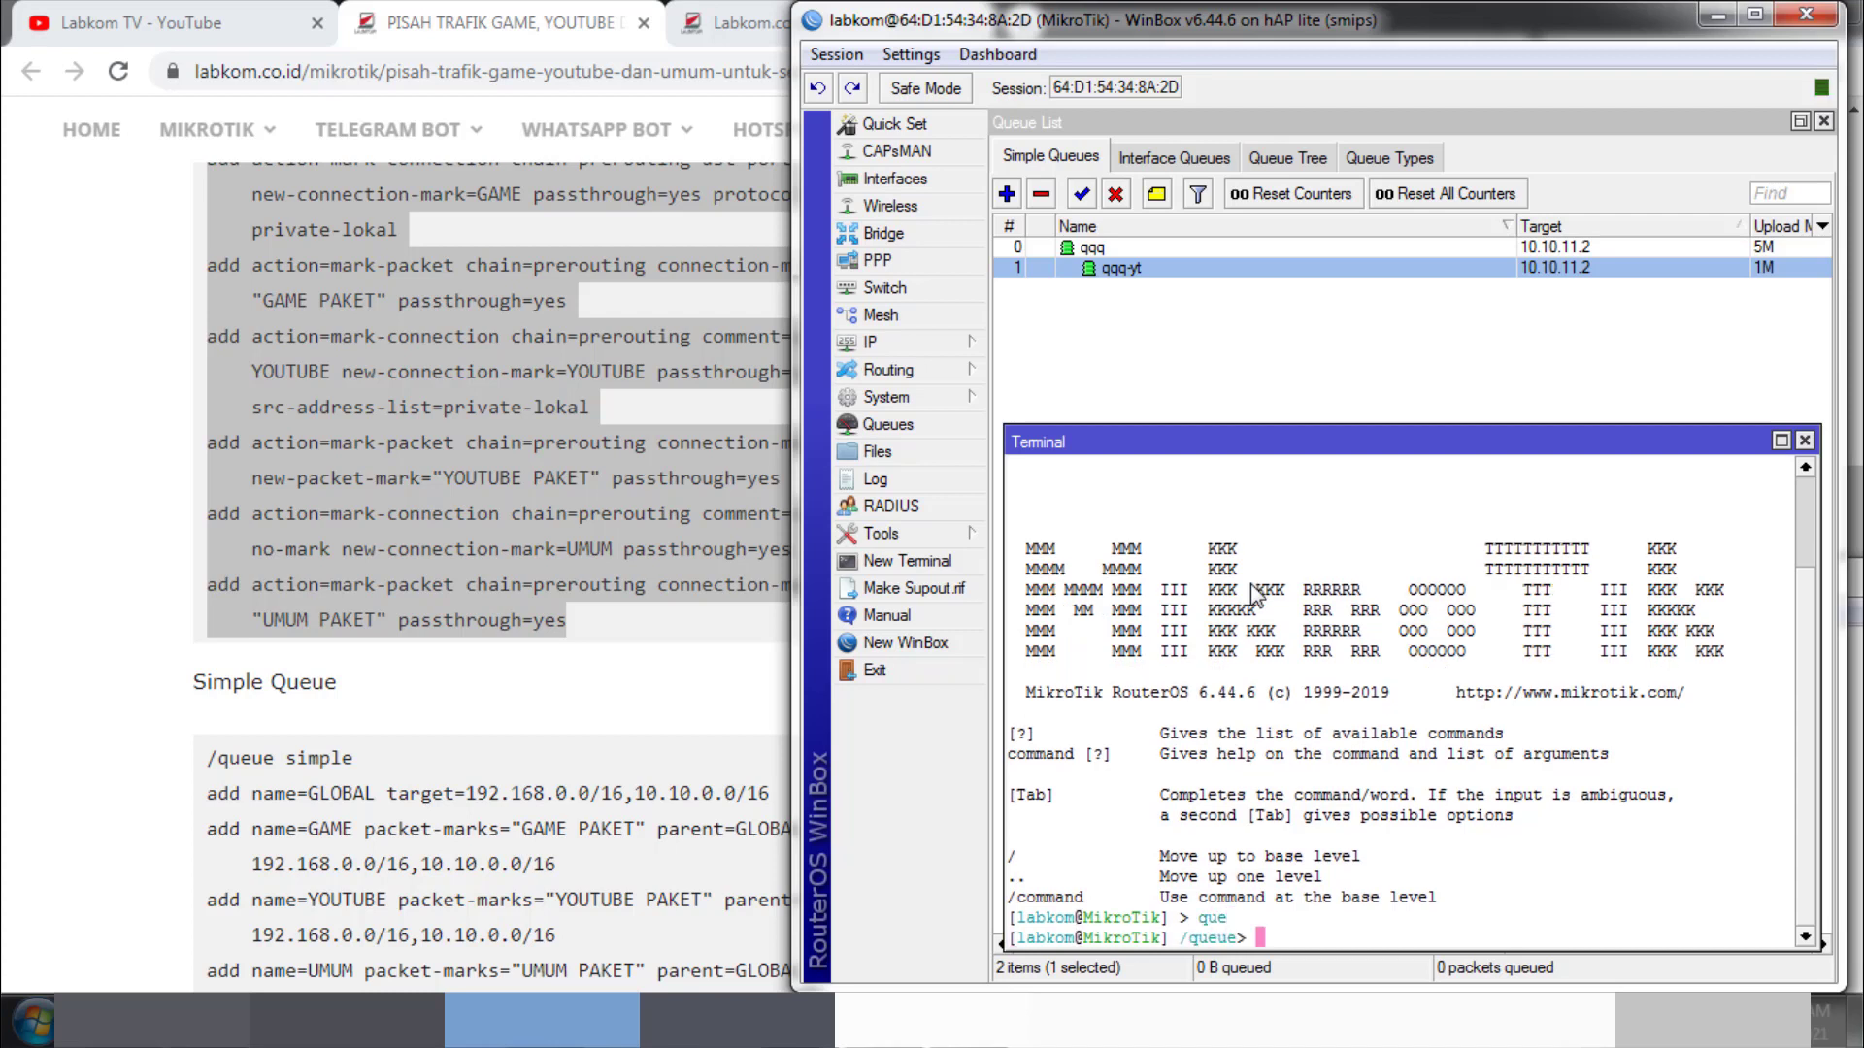
{"action": "type", "text": "sim"}
{"action": "key", "text": "Return"}
{"action": "type", "text": "add"}
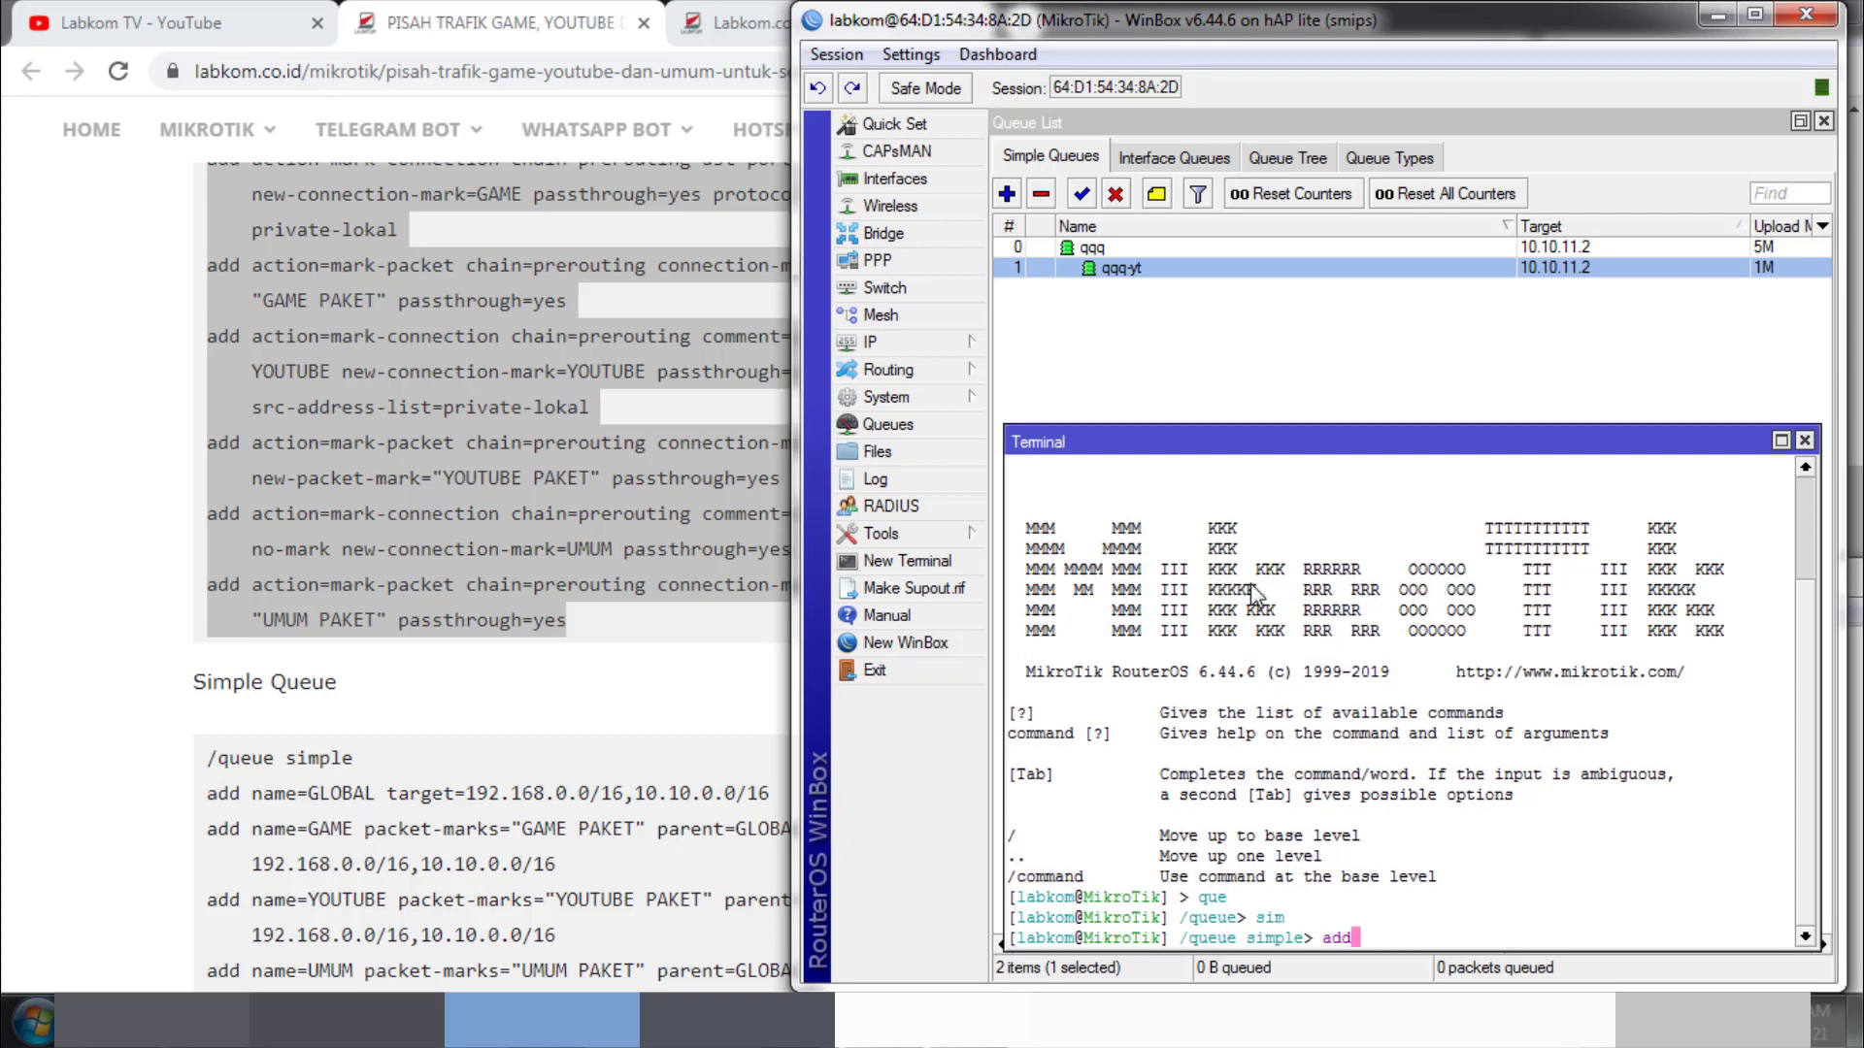
Step: Copy the /queue simple add command from the TES profile's On Up script
{"action": "left_click", "coordinate": [878, 260]}
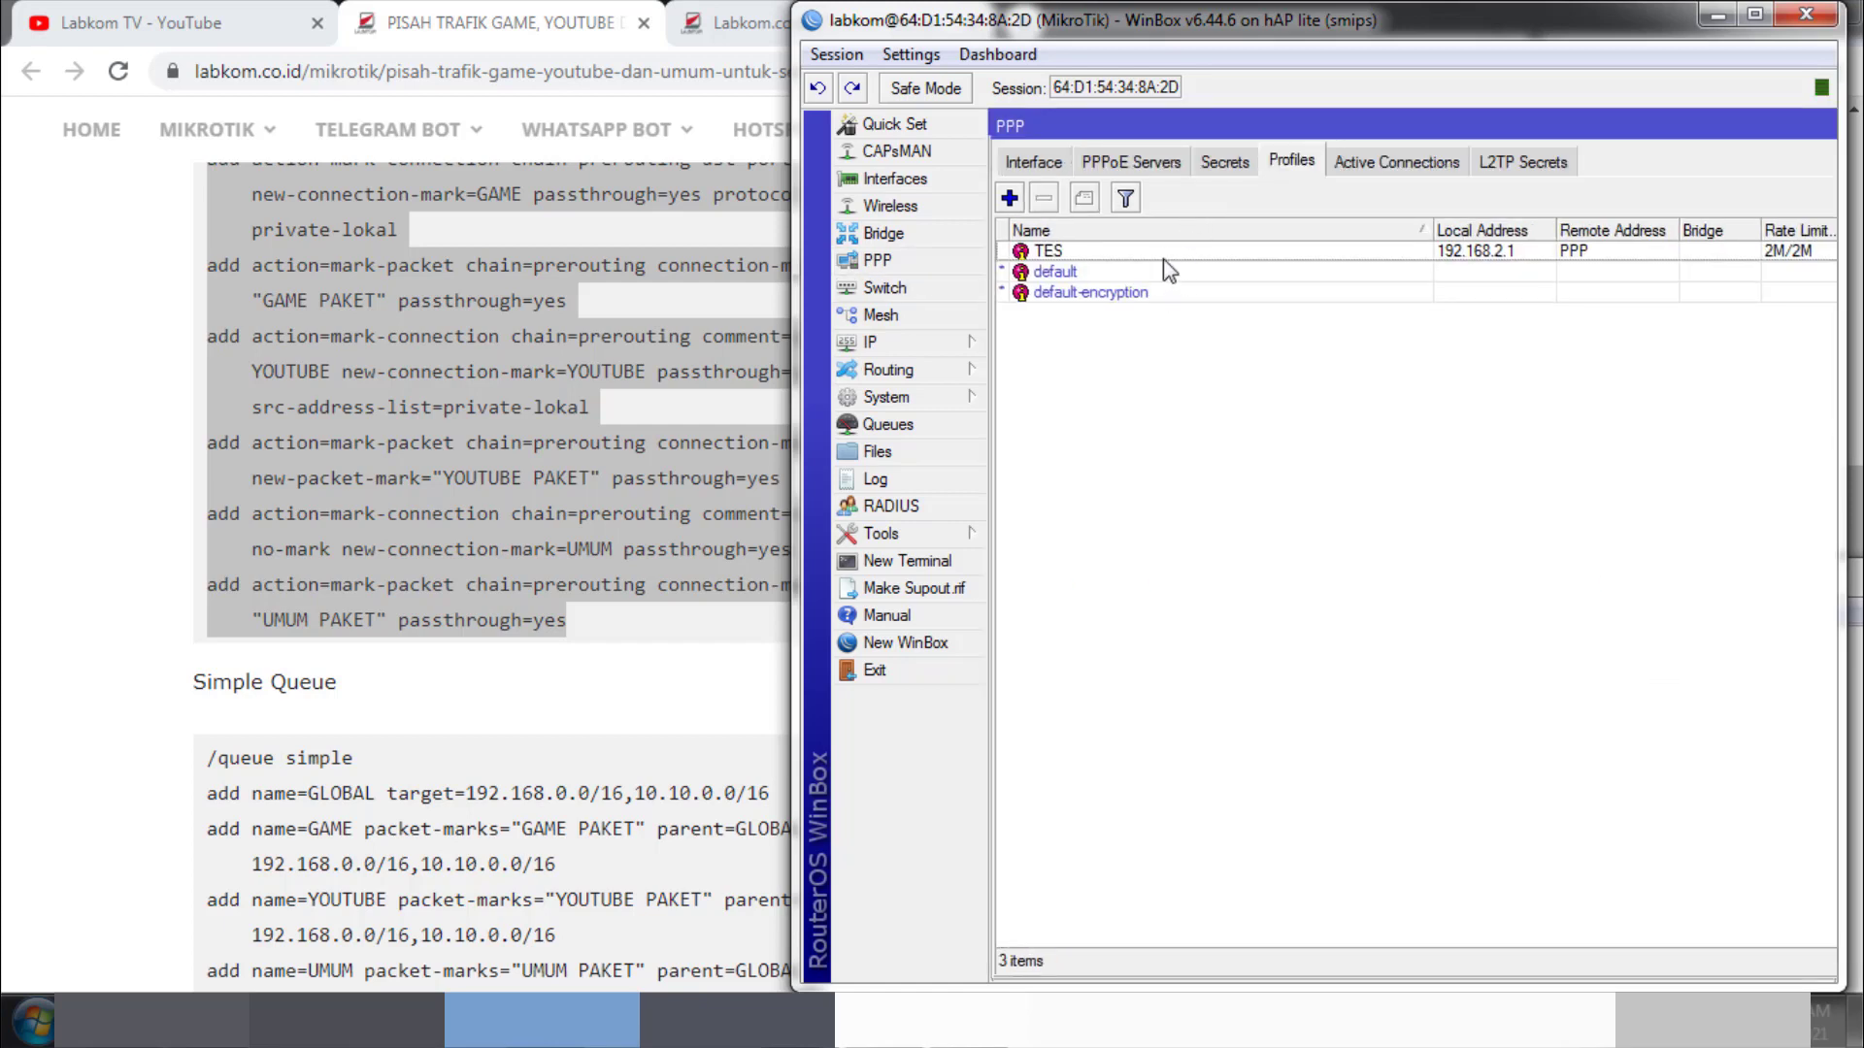
{"action": "double_click", "coordinate": [1163, 253]}
{"action": "left_click_drag", "start_coordinate": [1407, 243], "coordinate": [976, 257]}
{"action": "key", "text": "super+c"}
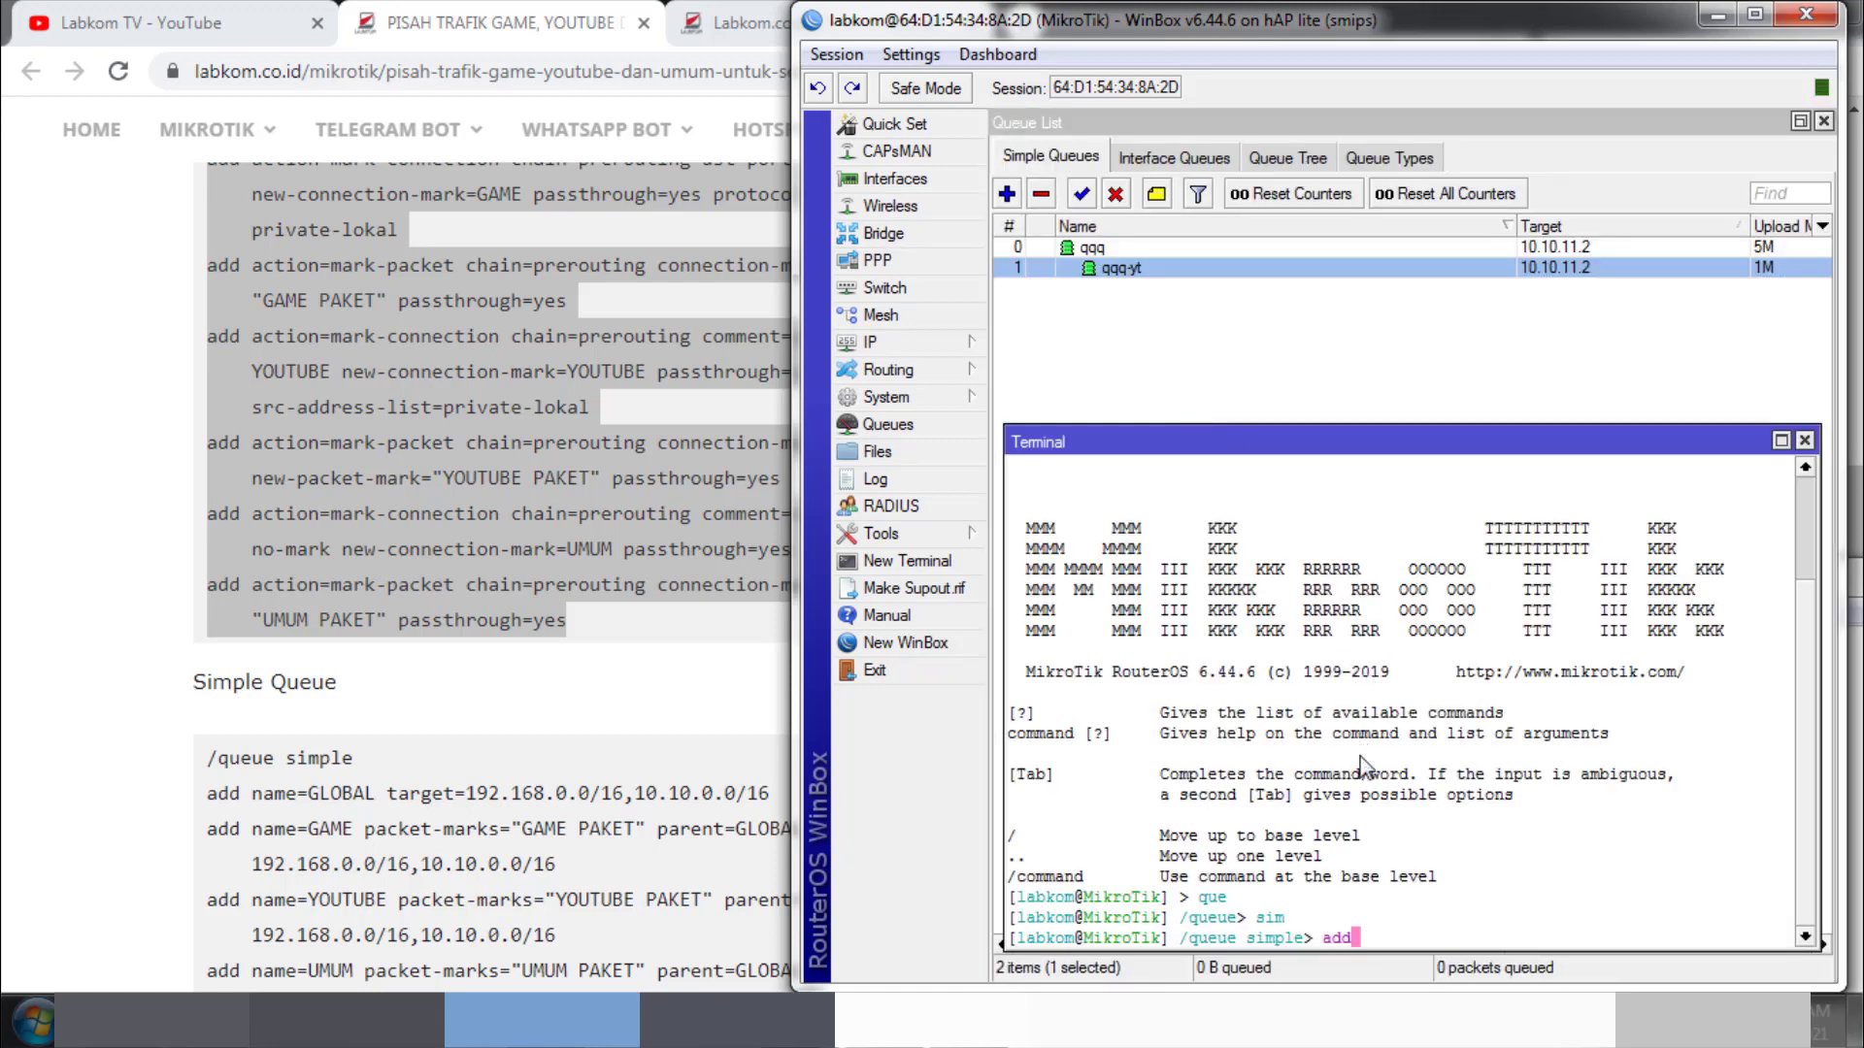
Step: Clear the typed add from the terminal prompt and paste the copied queue command there
{"action": "key", "text": "BackSpace"}
{"action": "key", "text": "BackSpace"}
{"action": "key", "text": "BackSpace"}
{"action": "right_click", "coordinate": [1286, 636]}
{"action": "left_click", "coordinate": [1321, 754]}
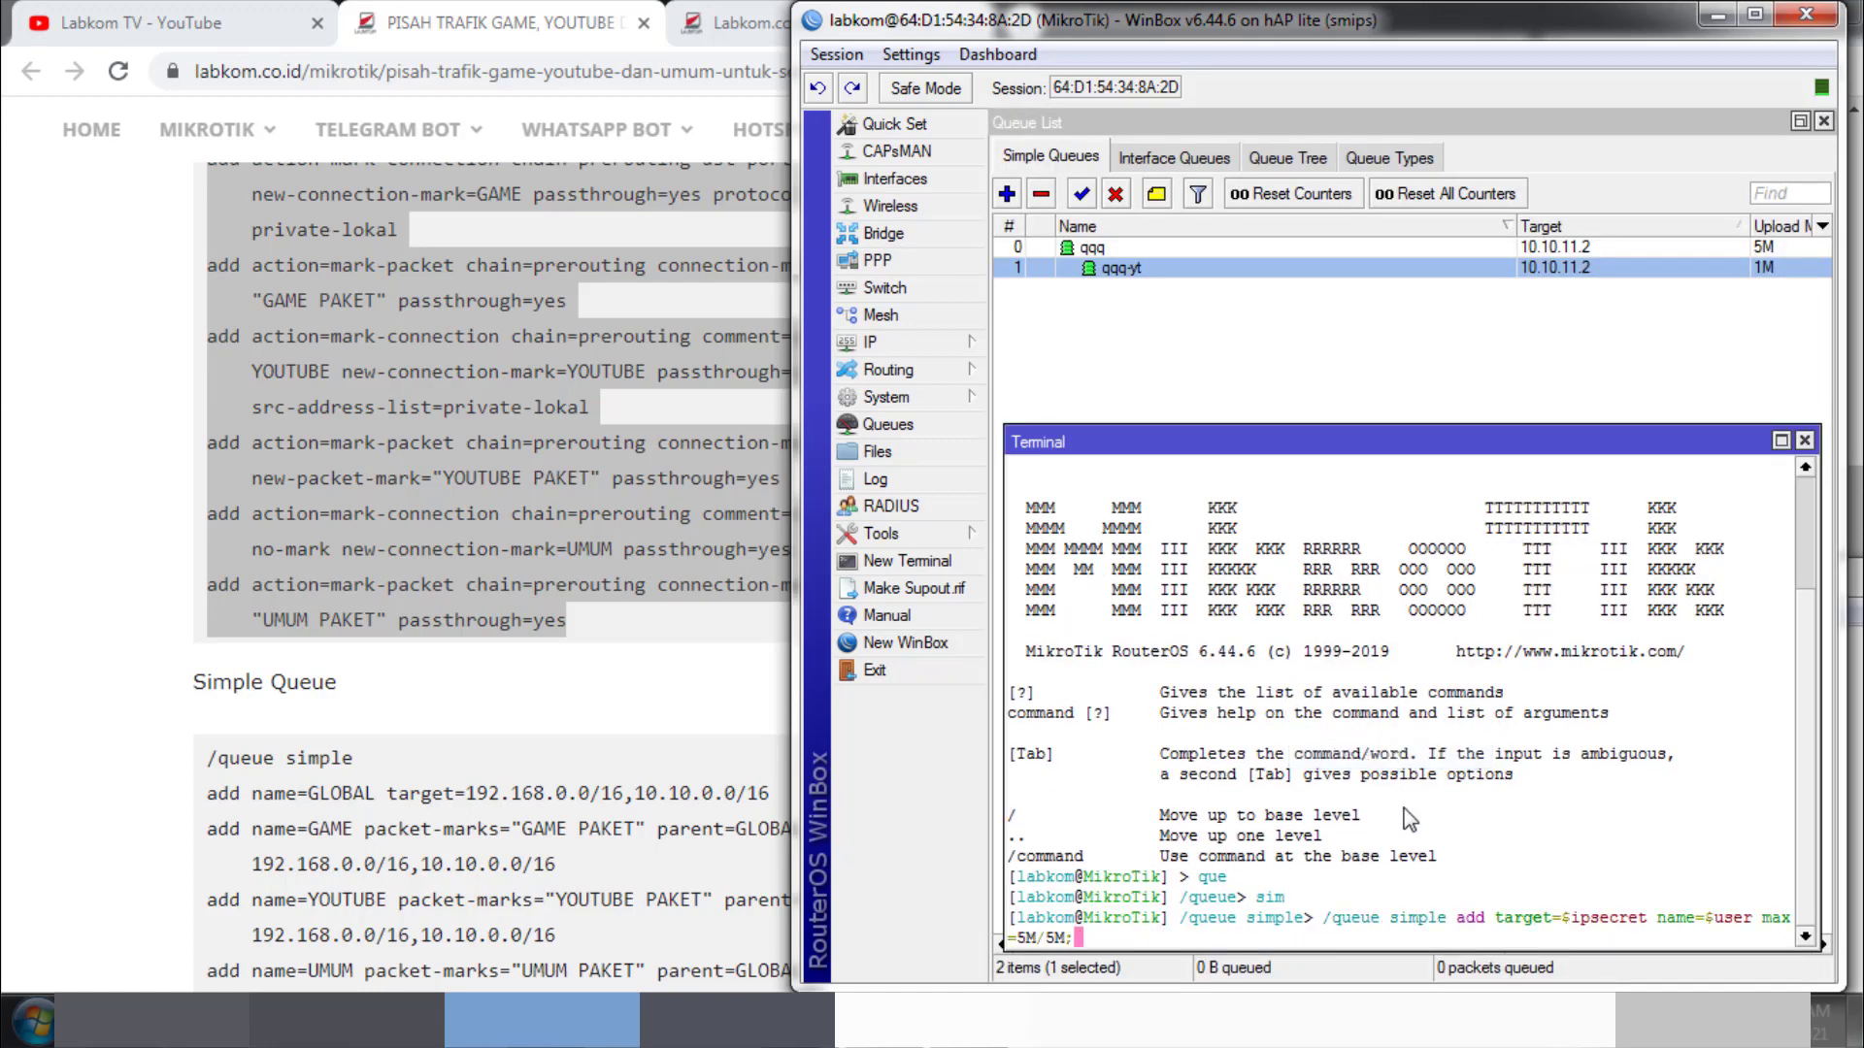
Step: Insert parent=qqq after the 5M/5M limit, before the command's closing semicolon
{"action": "key", "text": "Left"}
{"action": "key", "text": "Left"}
{"action": "key", "text": "Left"}
{"action": "key", "text": "Left"}
{"action": "key", "text": "Left"}
{"action": "key", "text": "Left"}
{"action": "key", "text": "Left"}
{"action": "key", "text": "Right"}
{"action": "key", "text": "Right"}
{"action": "key", "text": "Right"}
{"action": "key", "text": "Right"}
{"action": "key", "text": "Right"}
{"action": "key", "text": "Right"}
{"action": "type", "text": "parent"}
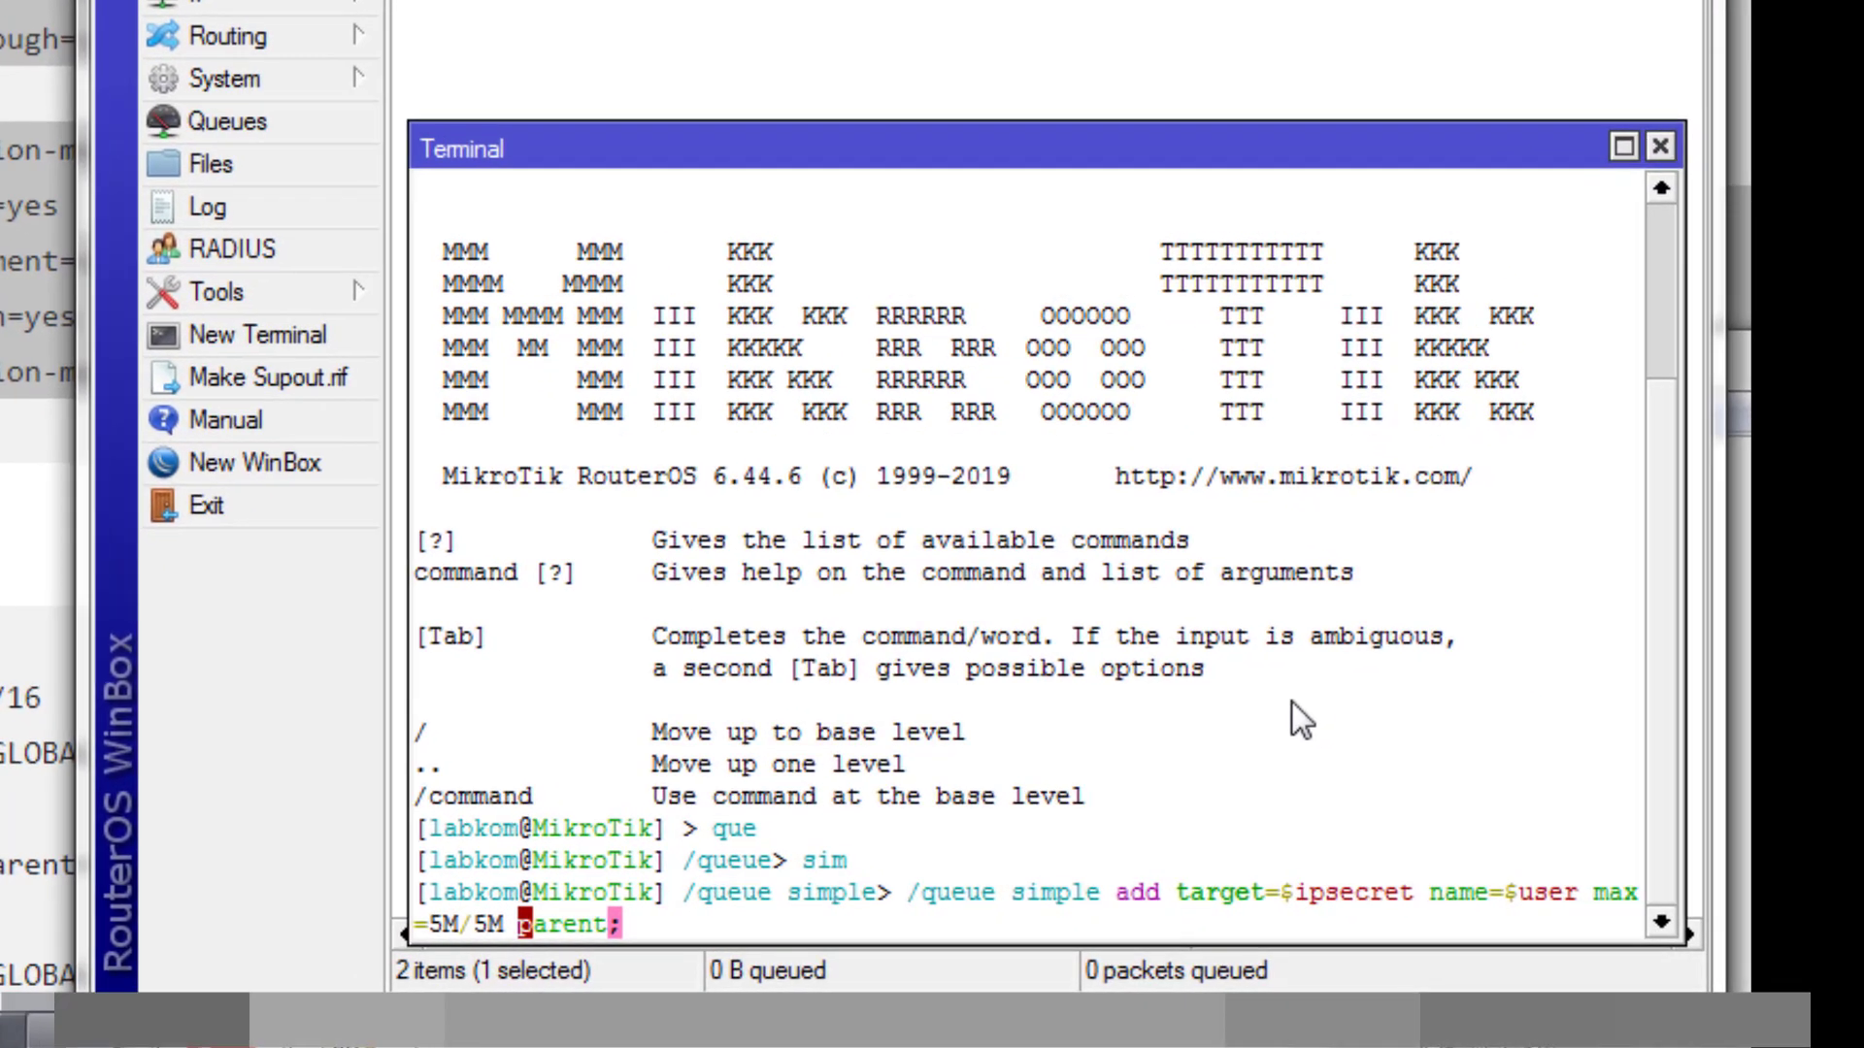
{"action": "type", "text": "=qqq"}
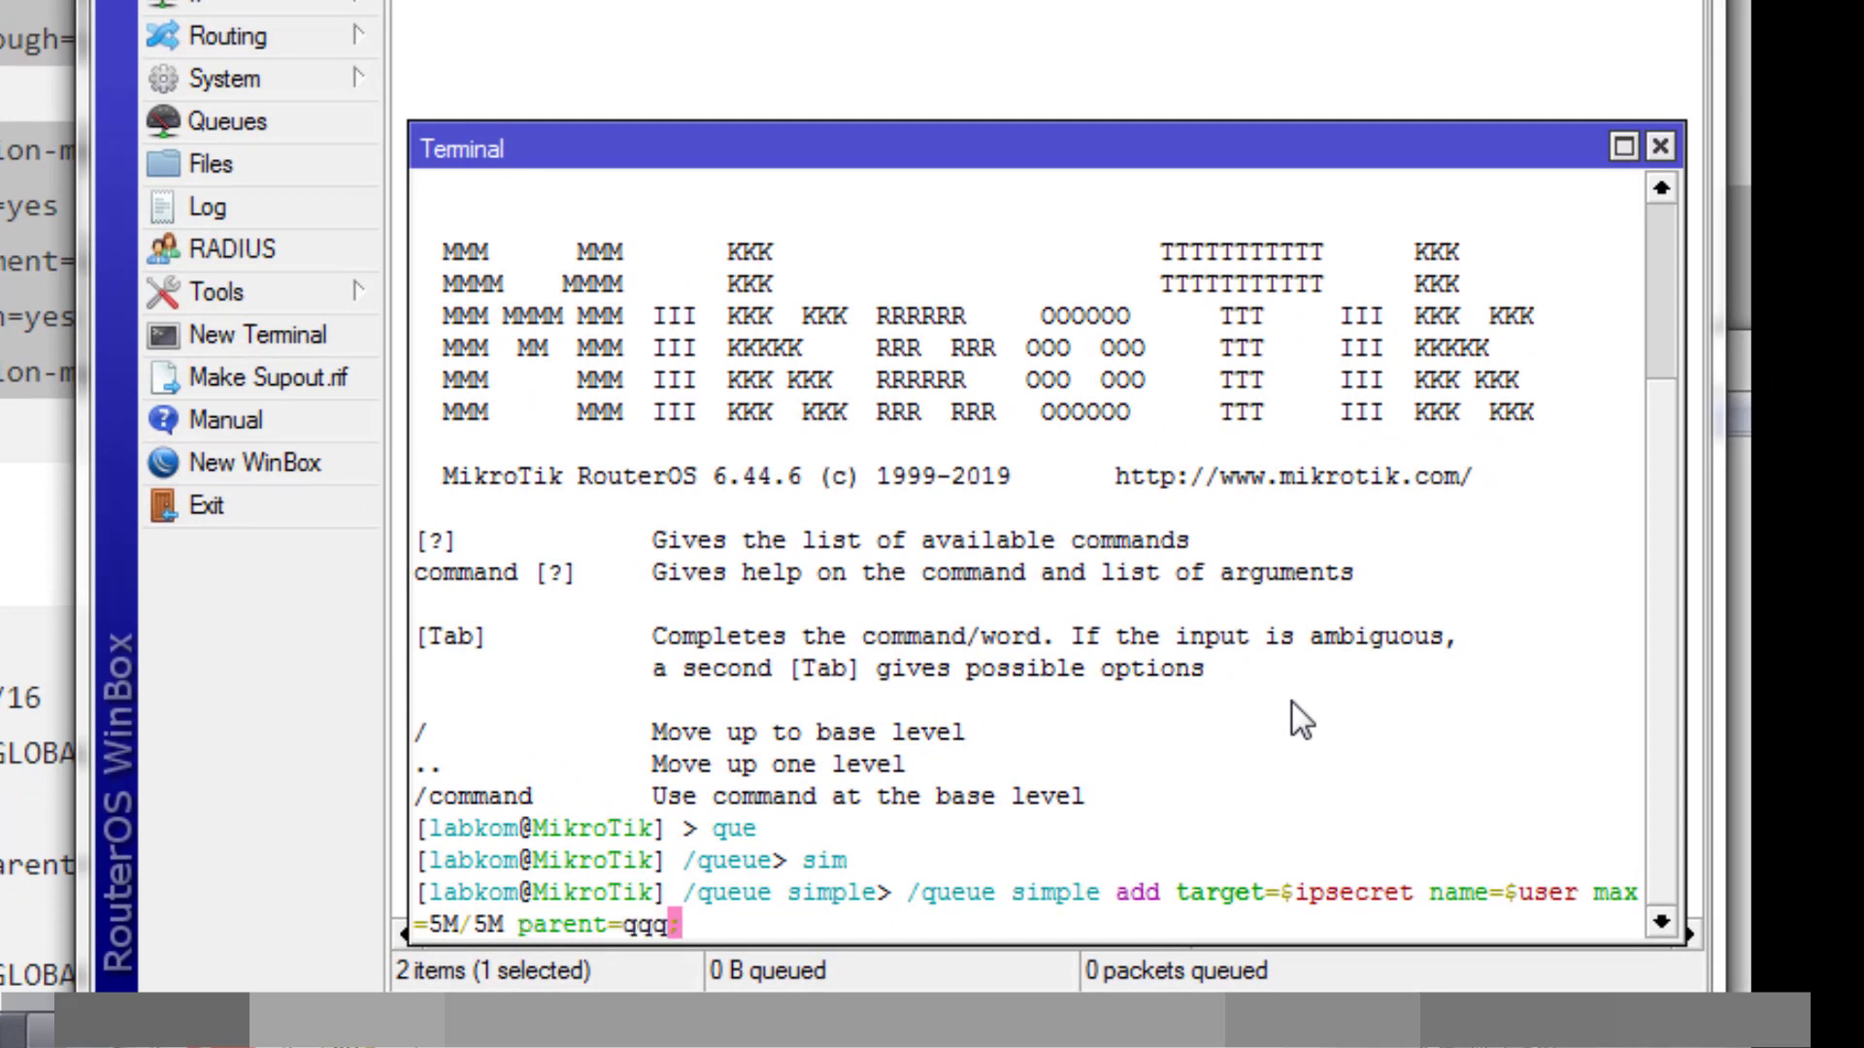
Step: Replace the $ipsecret target in the terminal command with 10.10.11.2
{"action": "key", "text": "Left"}
{"action": "key", "text": "Left"}
{"action": "key", "text": "Left"}
{"action": "key", "text": "Left"}
{"action": "key", "text": "Left"}
{"action": "key", "text": "Left"}
{"action": "key", "text": "Left"}
{"action": "key", "text": "Left"}
{"action": "key", "text": "Left"}
{"action": "key", "text": "Left"}
{"action": "key", "text": "Left"}
{"action": "key", "text": "Left"}
{"action": "key", "text": "Left"}
{"action": "key", "text": "Left"}
{"action": "key", "text": "Left"}
{"action": "key", "text": "Left"}
{"action": "key", "text": "Left"}
{"action": "key", "text": "Left"}
{"action": "key", "text": "Left"}
{"action": "key", "text": "Left"}
{"action": "key", "text": "Right"}
{"action": "key", "text": "Right"}
{"action": "key", "text": "BackSpace"}
{"action": "key", "text": "BackSpace"}
{"action": "key", "text": "BackSpace"}
{"action": "key", "text": "BackSpace"}
{"action": "key", "text": "BackSpace"}
{"action": "key", "text": "BackSpace"}
{"action": "key", "text": "BackSpace"}
{"action": "key", "text": "BackSpace"}
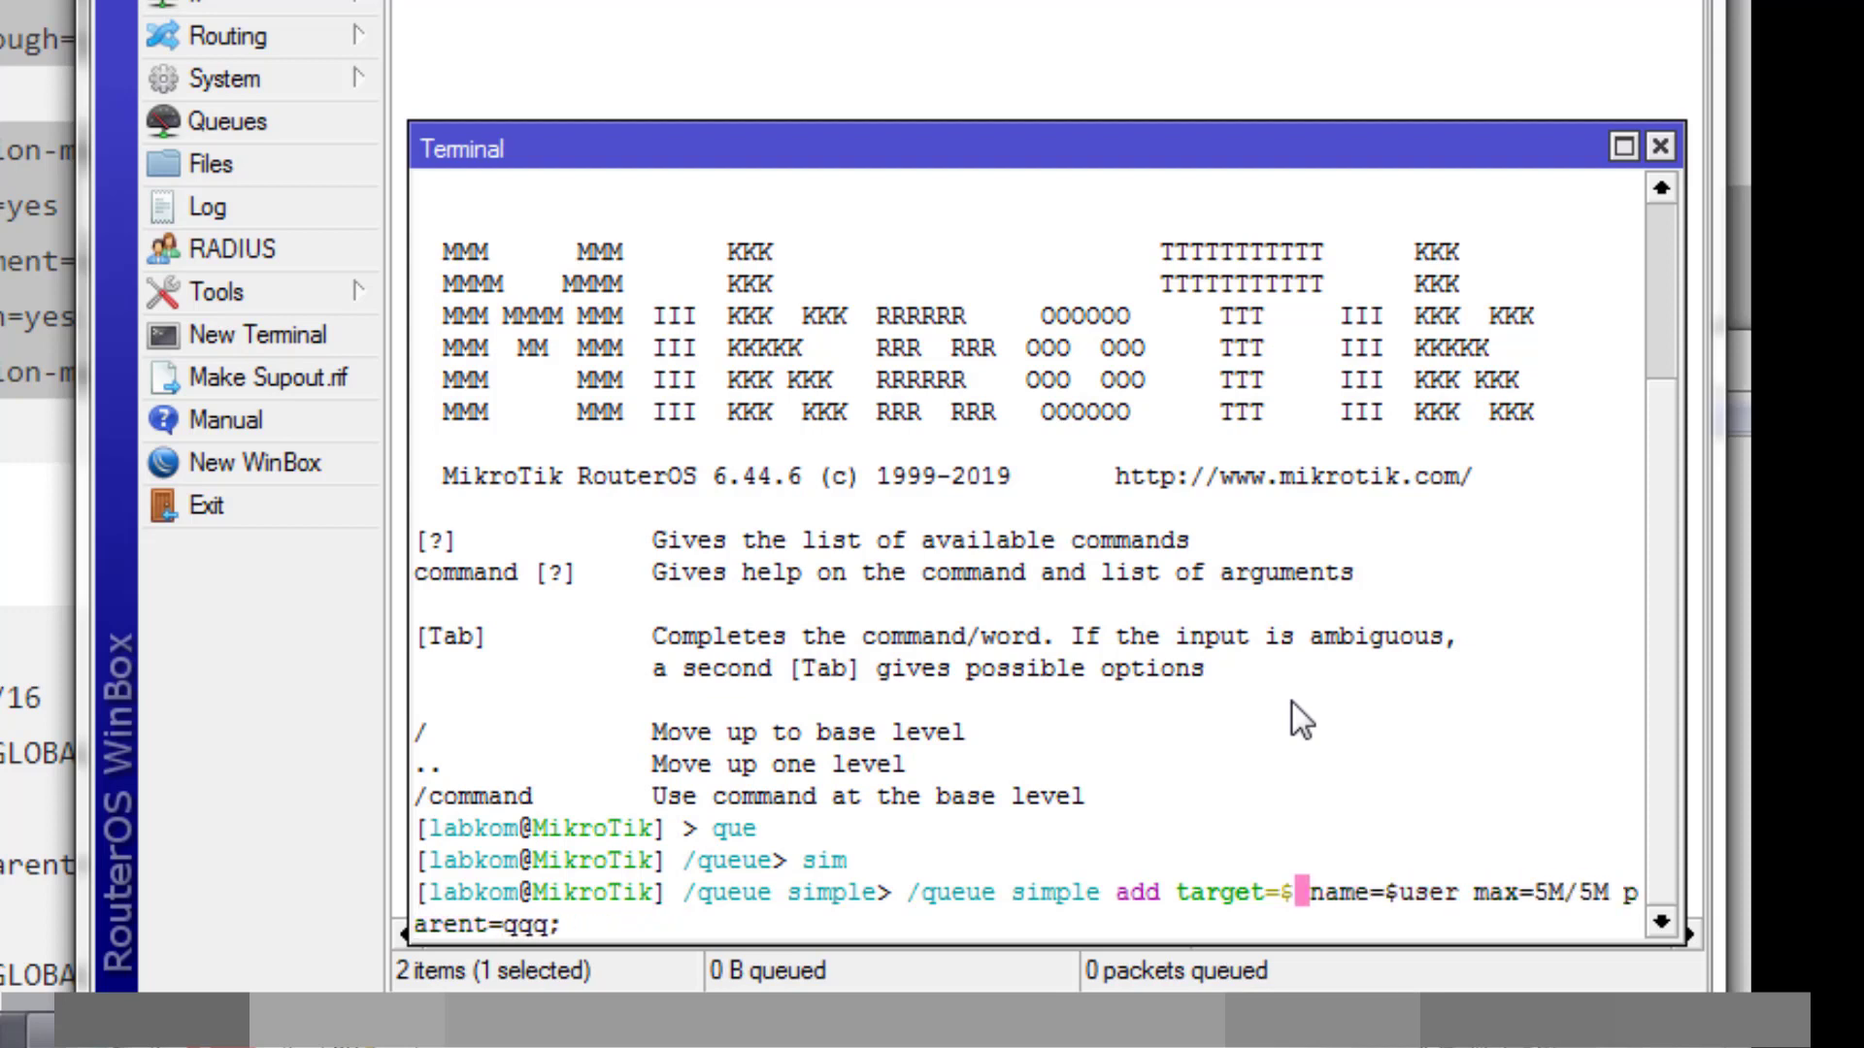
{"action": "key", "text": "BackSpace"}
{"action": "type", "text": "192"}
{"action": "key", "text": "BackSpace"}
{"action": "key", "text": "BackSpace"}
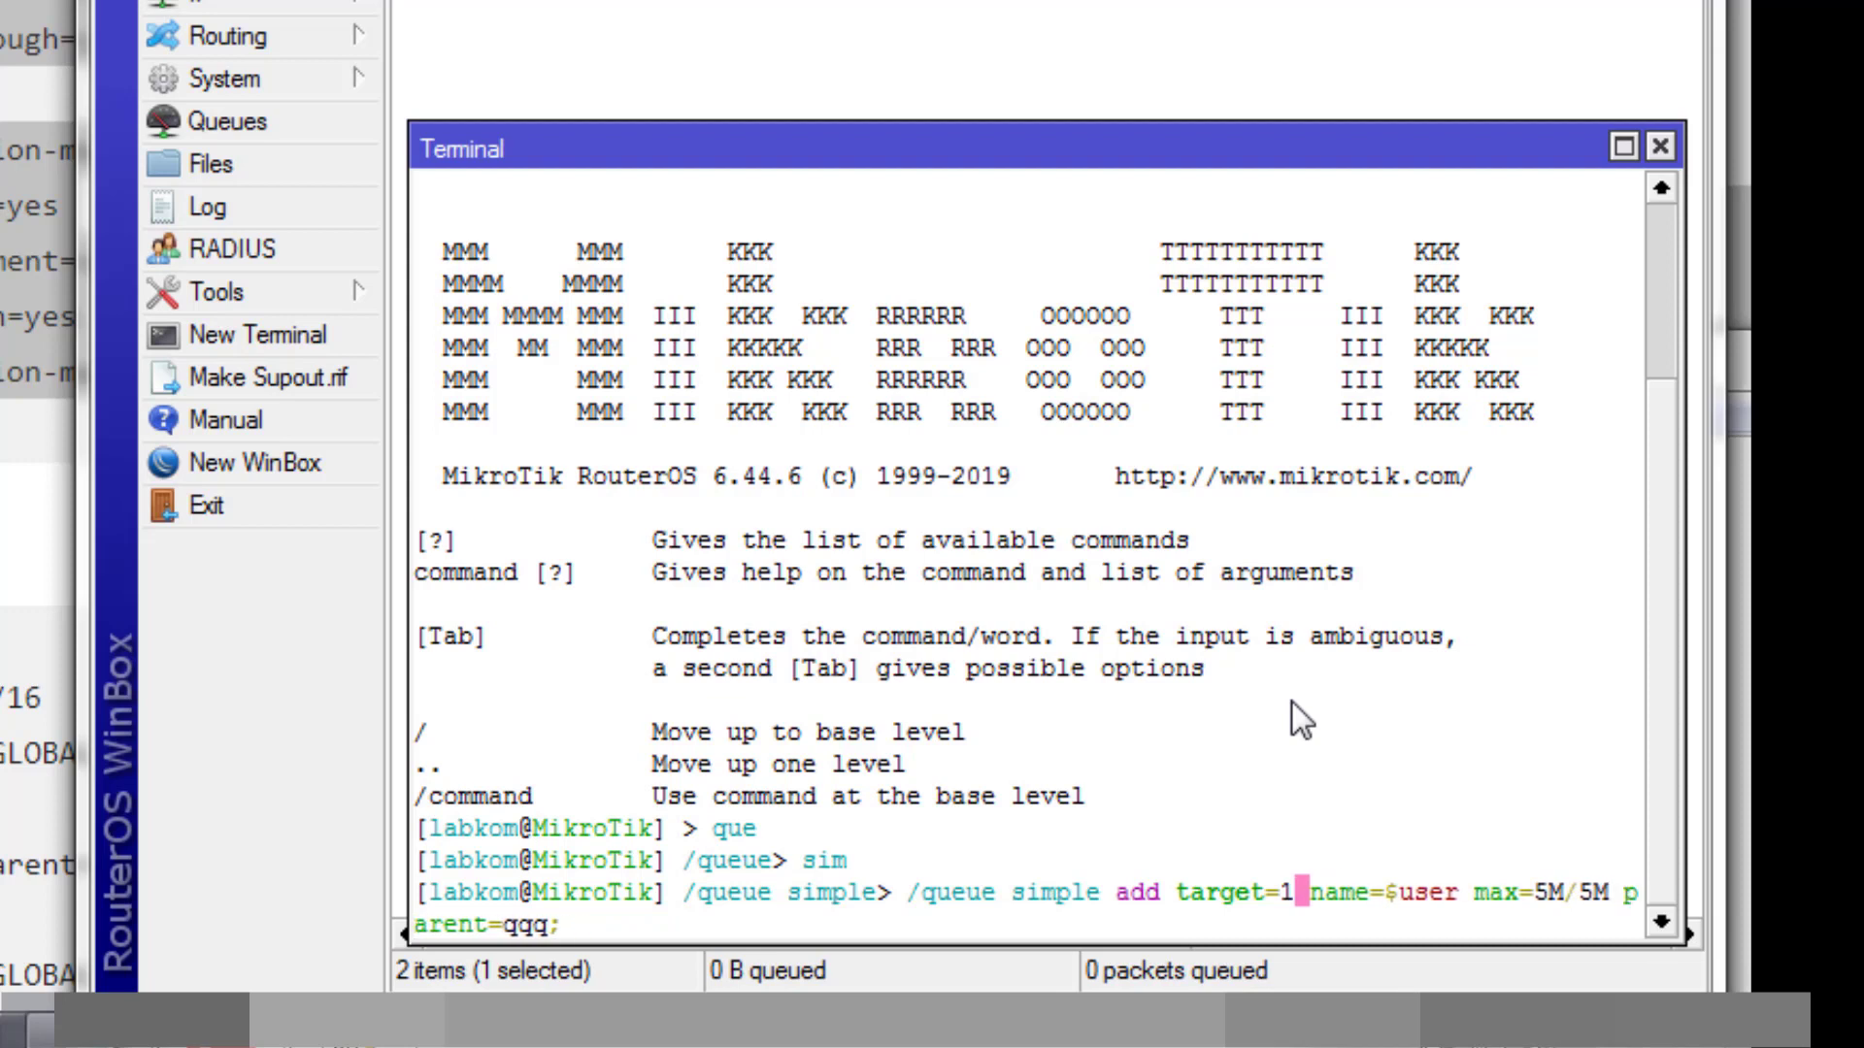
{"action": "type", "text": "0.10.11."}
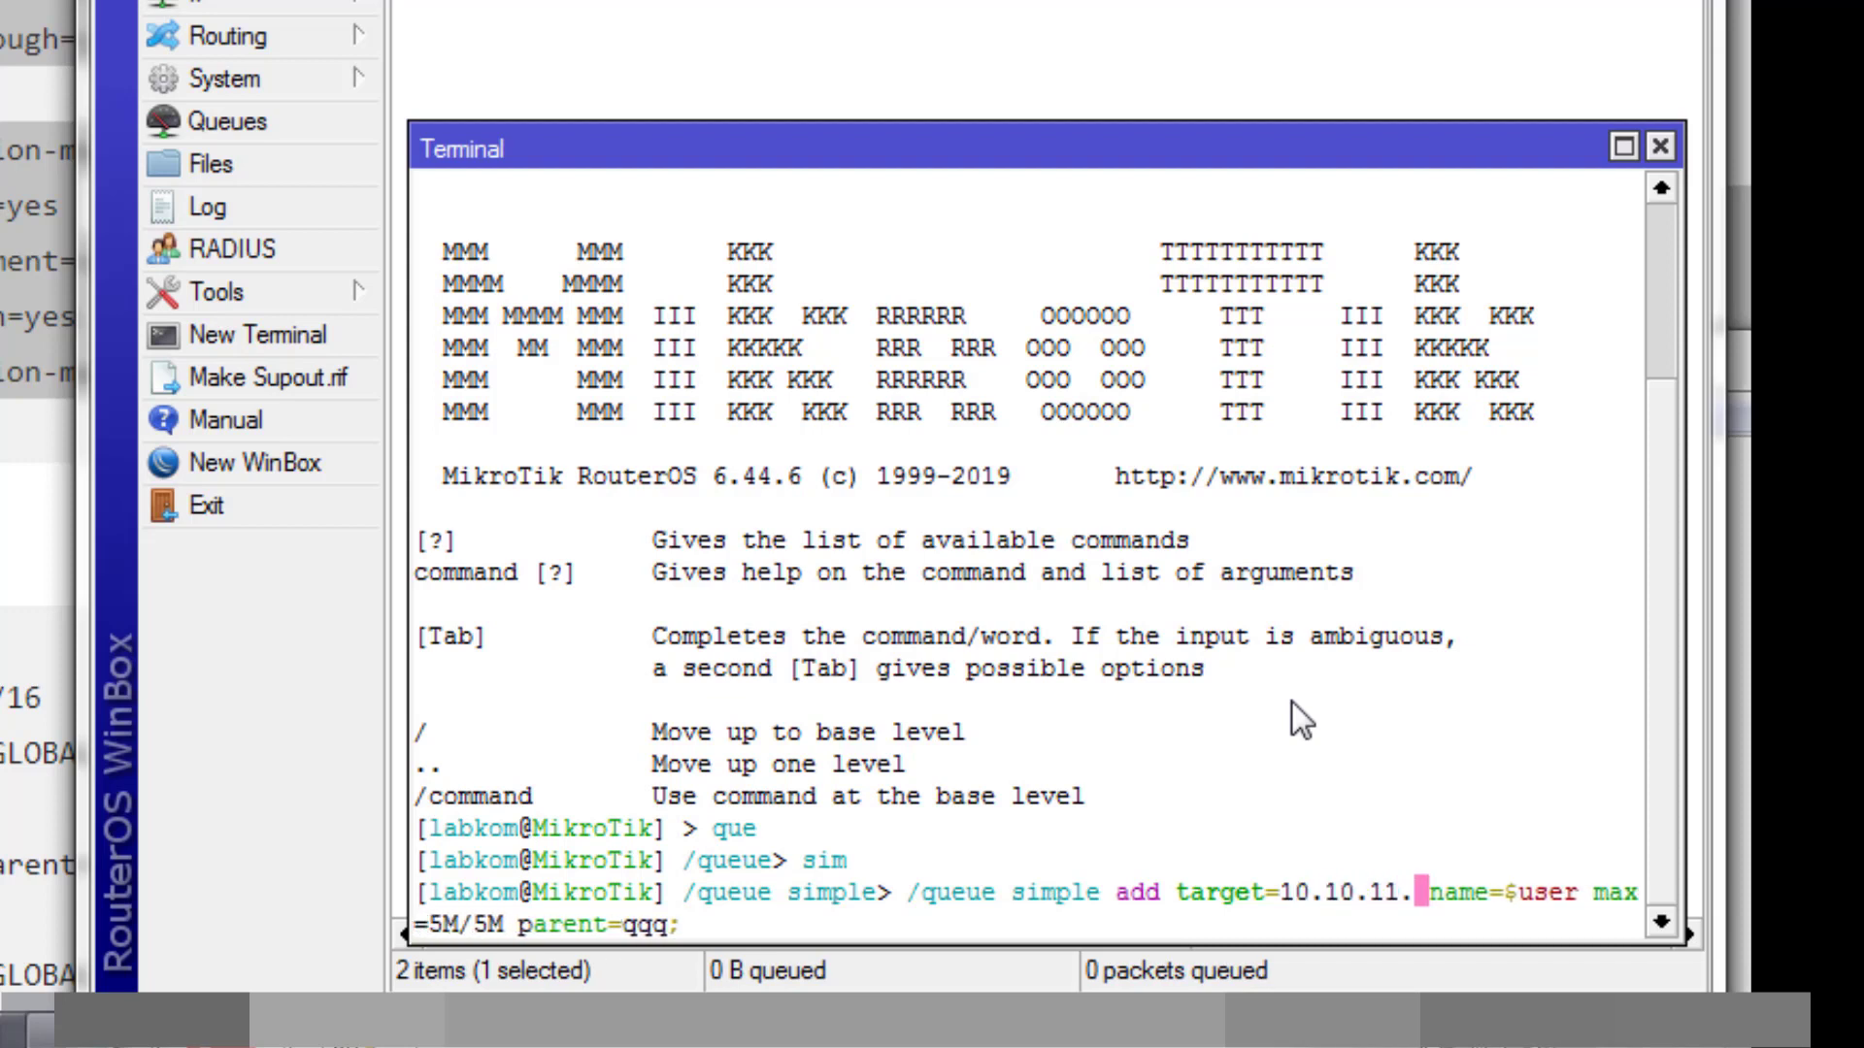
{"action": "type", "text": "2"}
Step: Replace the $user name in the terminal command with qqq-game
{"action": "key", "text": "Right"}
{"action": "key", "text": "Right"}
{"action": "key", "text": "Right"}
{"action": "key", "text": "Right"}
{"action": "key", "text": "Right"}
{"action": "key", "text": "Right"}
{"action": "key", "text": "Right"}
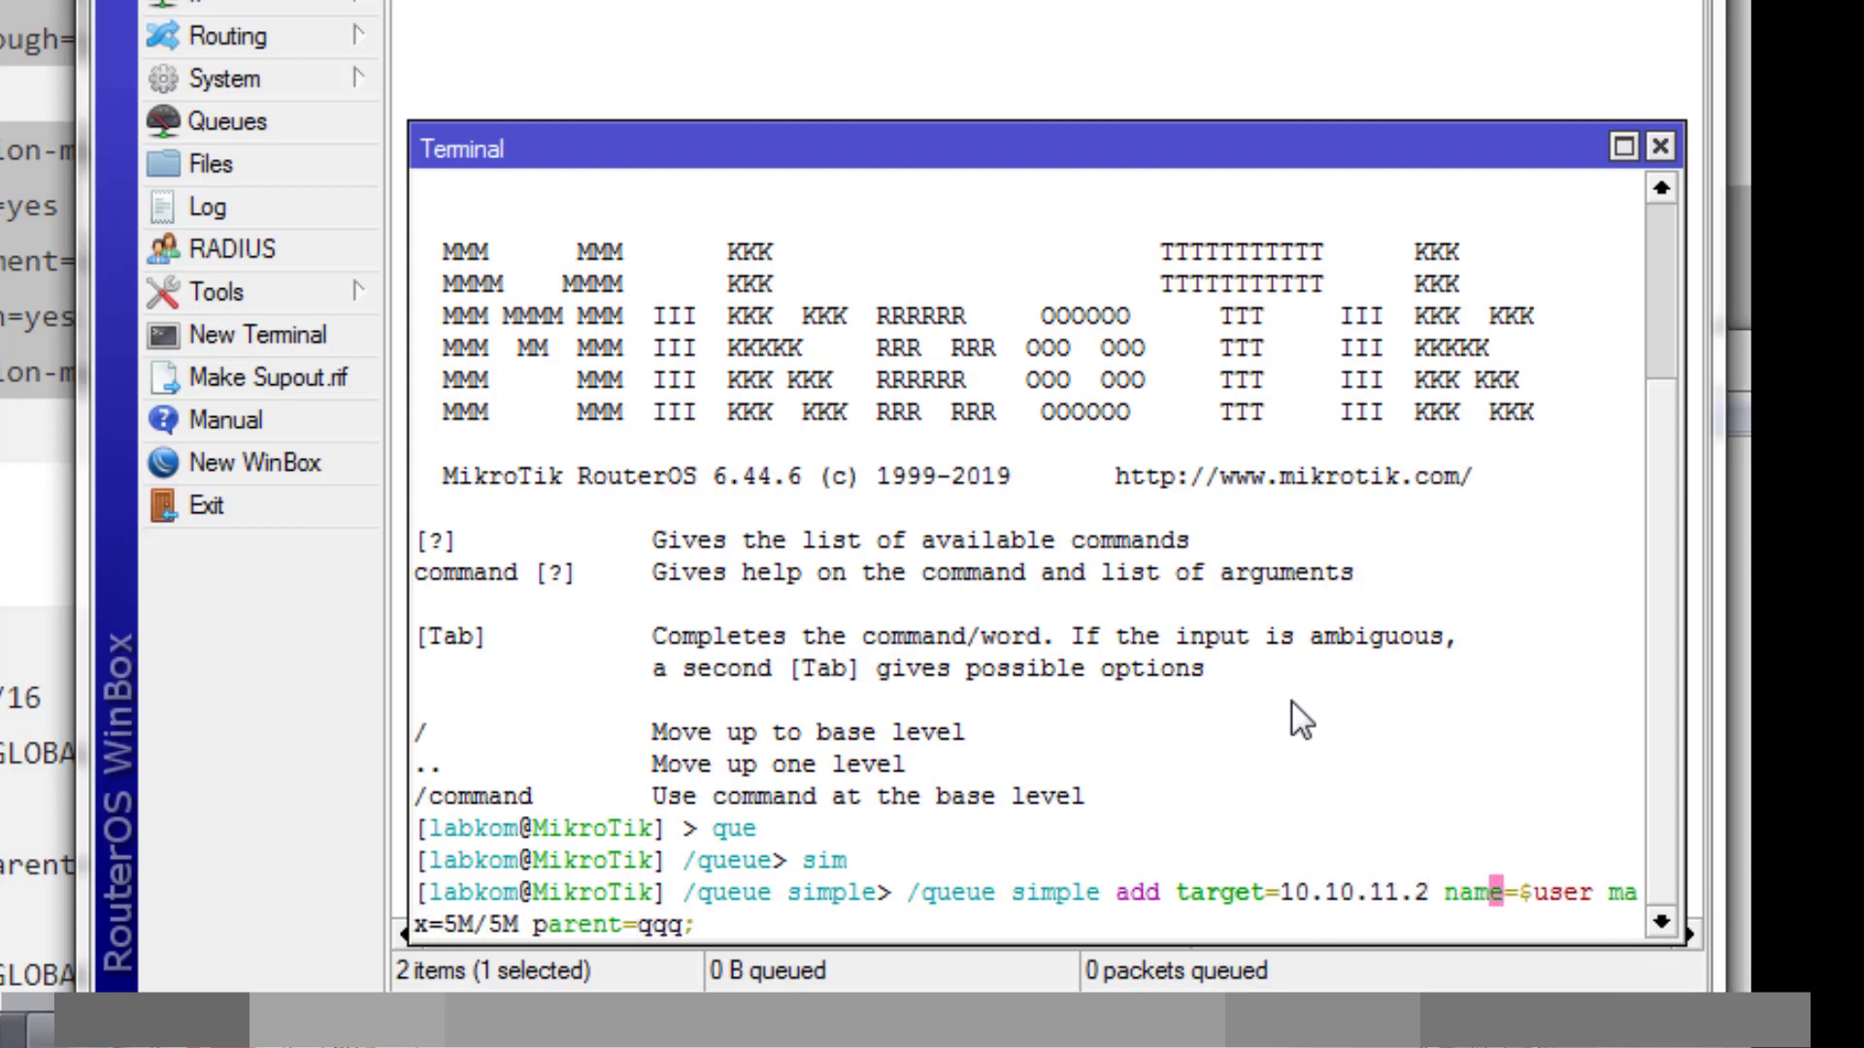
{"action": "key", "text": "BackSpace"}
{"action": "key", "text": "Delete"}
{"action": "key", "text": "Delete"}
{"action": "key", "text": "Delete"}
{"action": "key", "text": "Delete"}
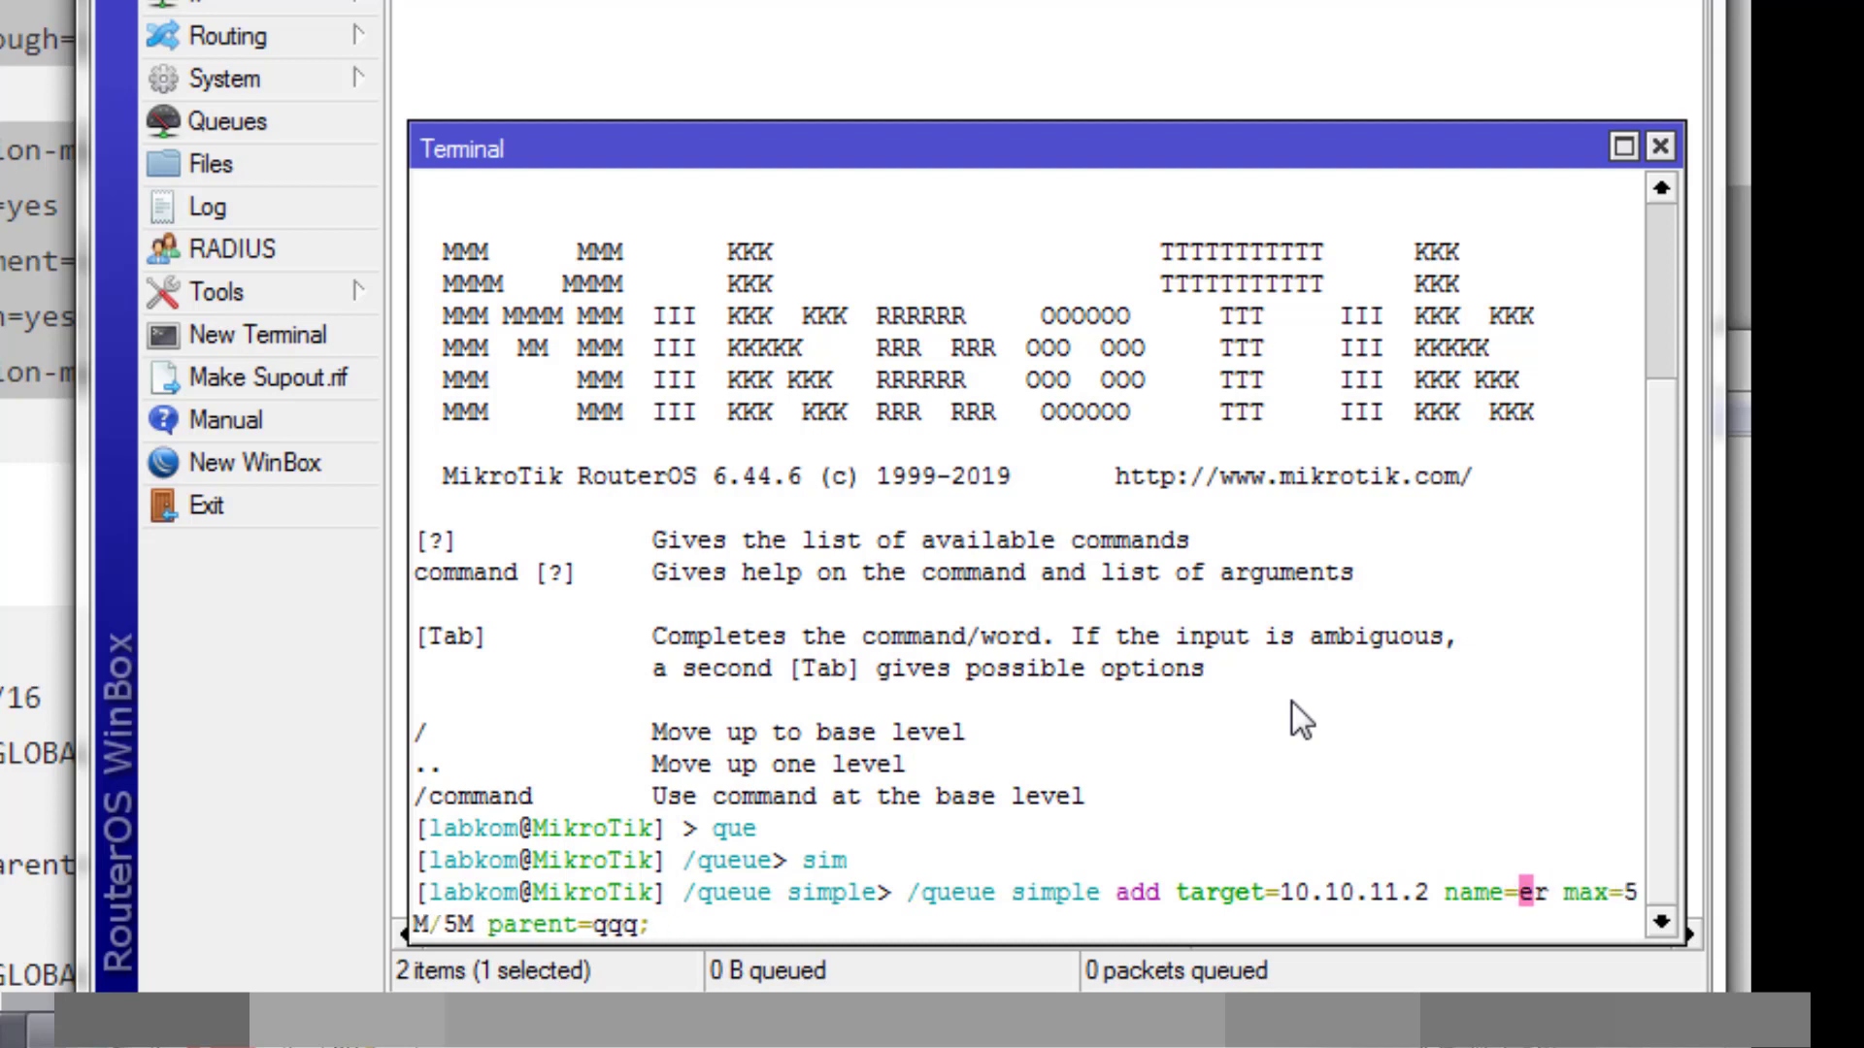
{"action": "type", "text": "qqq-ga"}
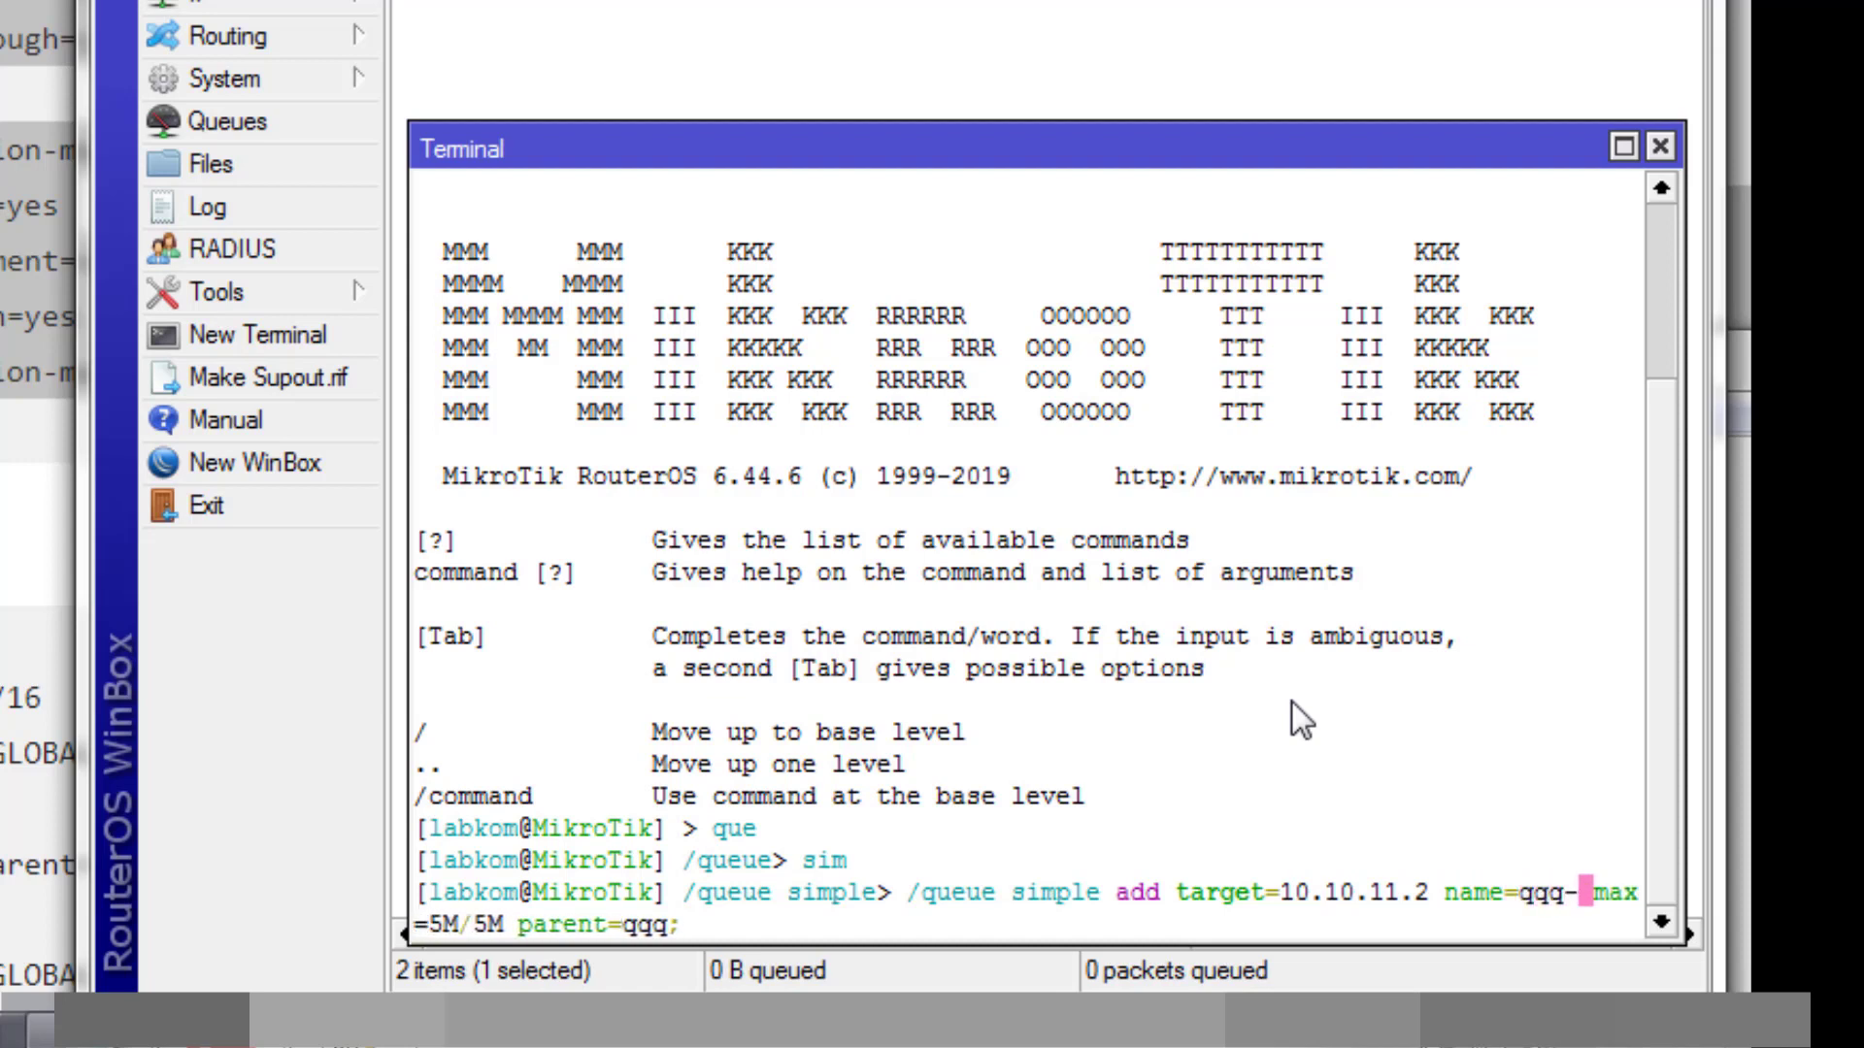
{"action": "type", "text": "me"}
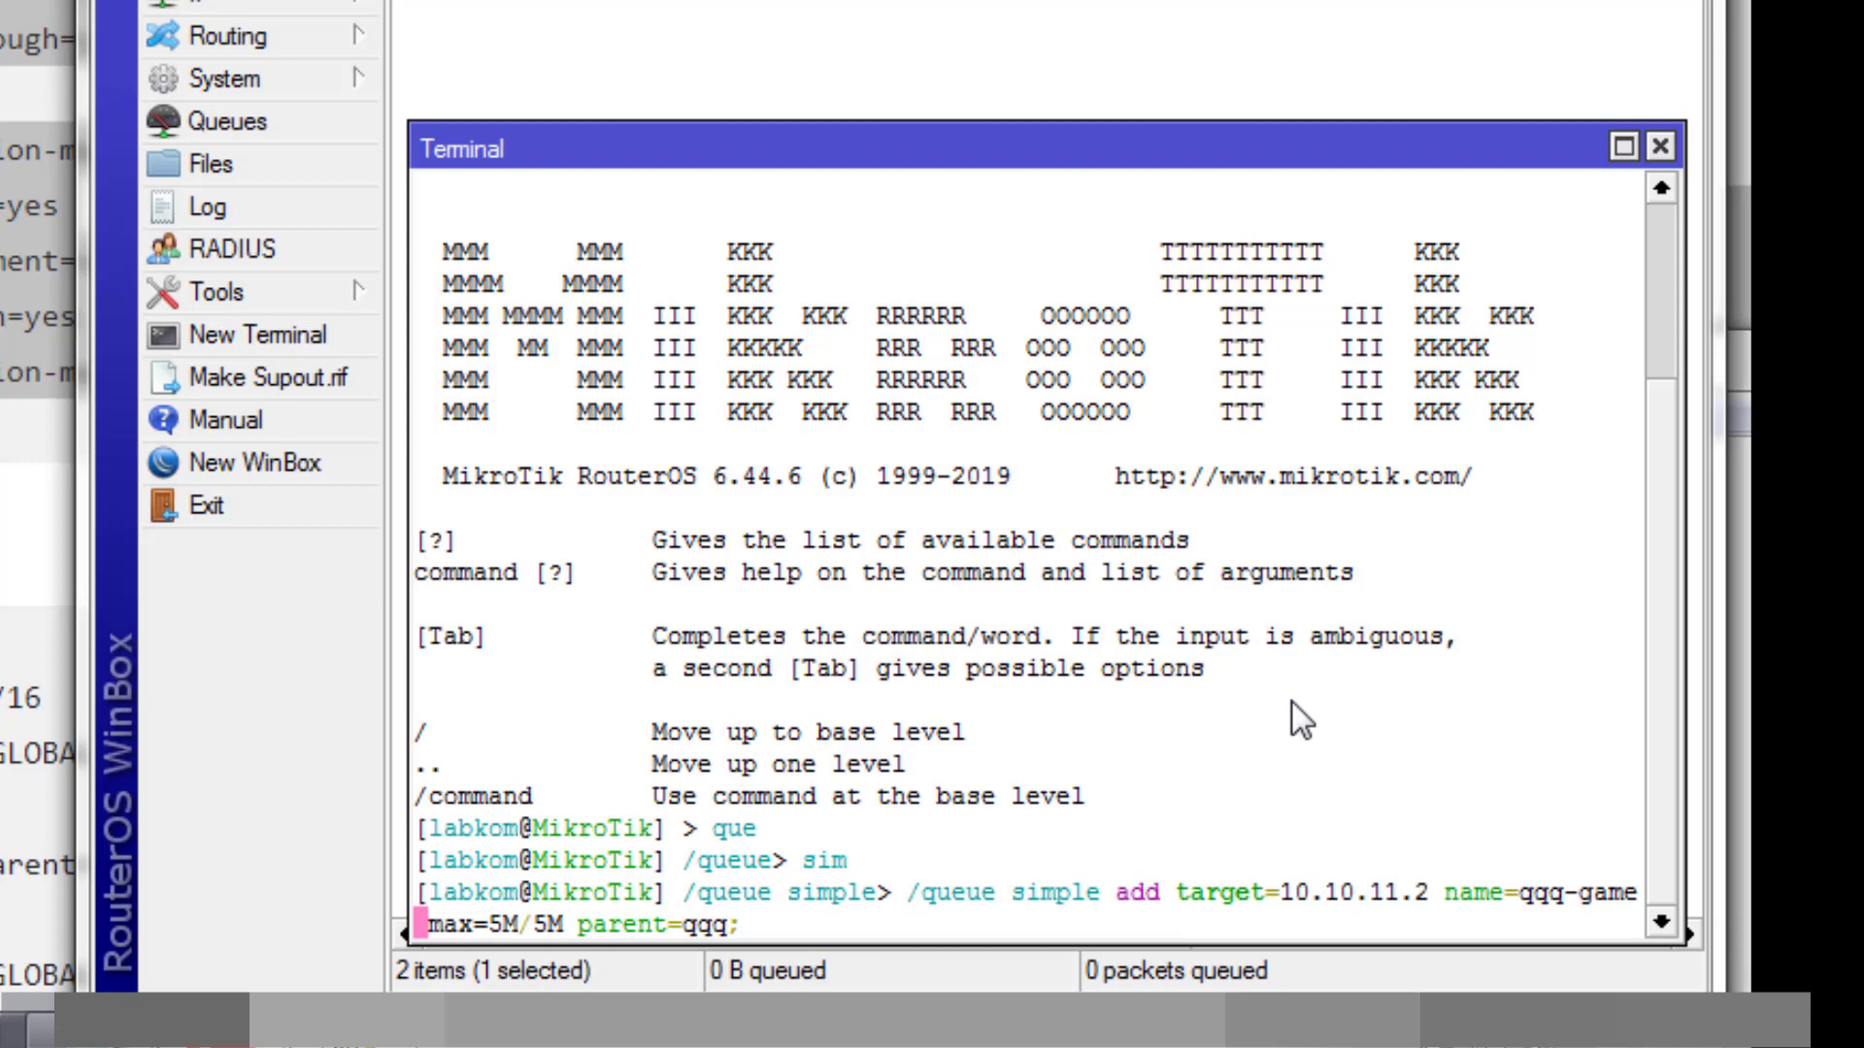
Step: Change the command's maximum limit to 1M/1M and run it to create the child queue
{"action": "key", "text": "Right"}
{"action": "key", "text": "Right"}
{"action": "key", "text": "Right"}
{"action": "key", "text": "Right"}
{"action": "key", "text": "Right"}
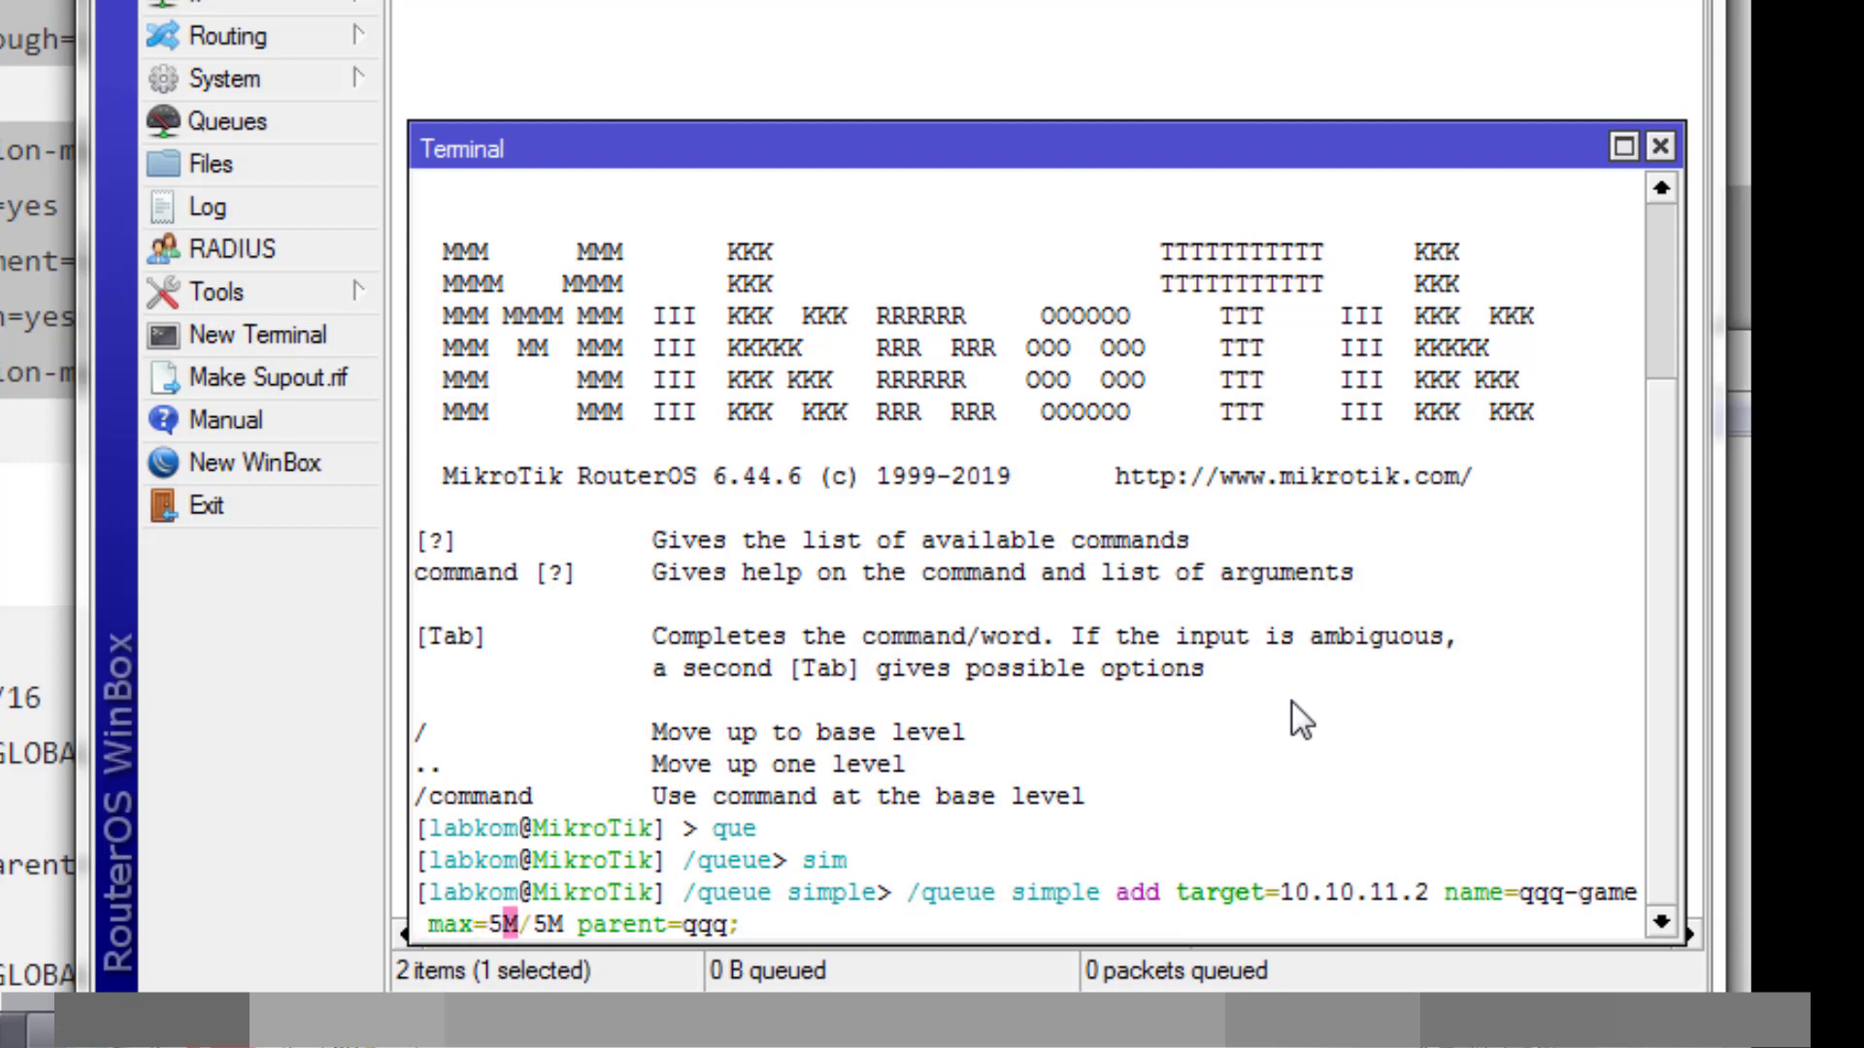
{"action": "type", "text": "1"}
{"action": "key", "text": "Delete"}
{"action": "key", "text": "Right"}
{"action": "key", "text": "Right"}
{"action": "key", "text": "Right"}
{"action": "key", "text": "BackSpace"}
{"action": "type", "text": "1"}
{"action": "key", "text": "Return"}
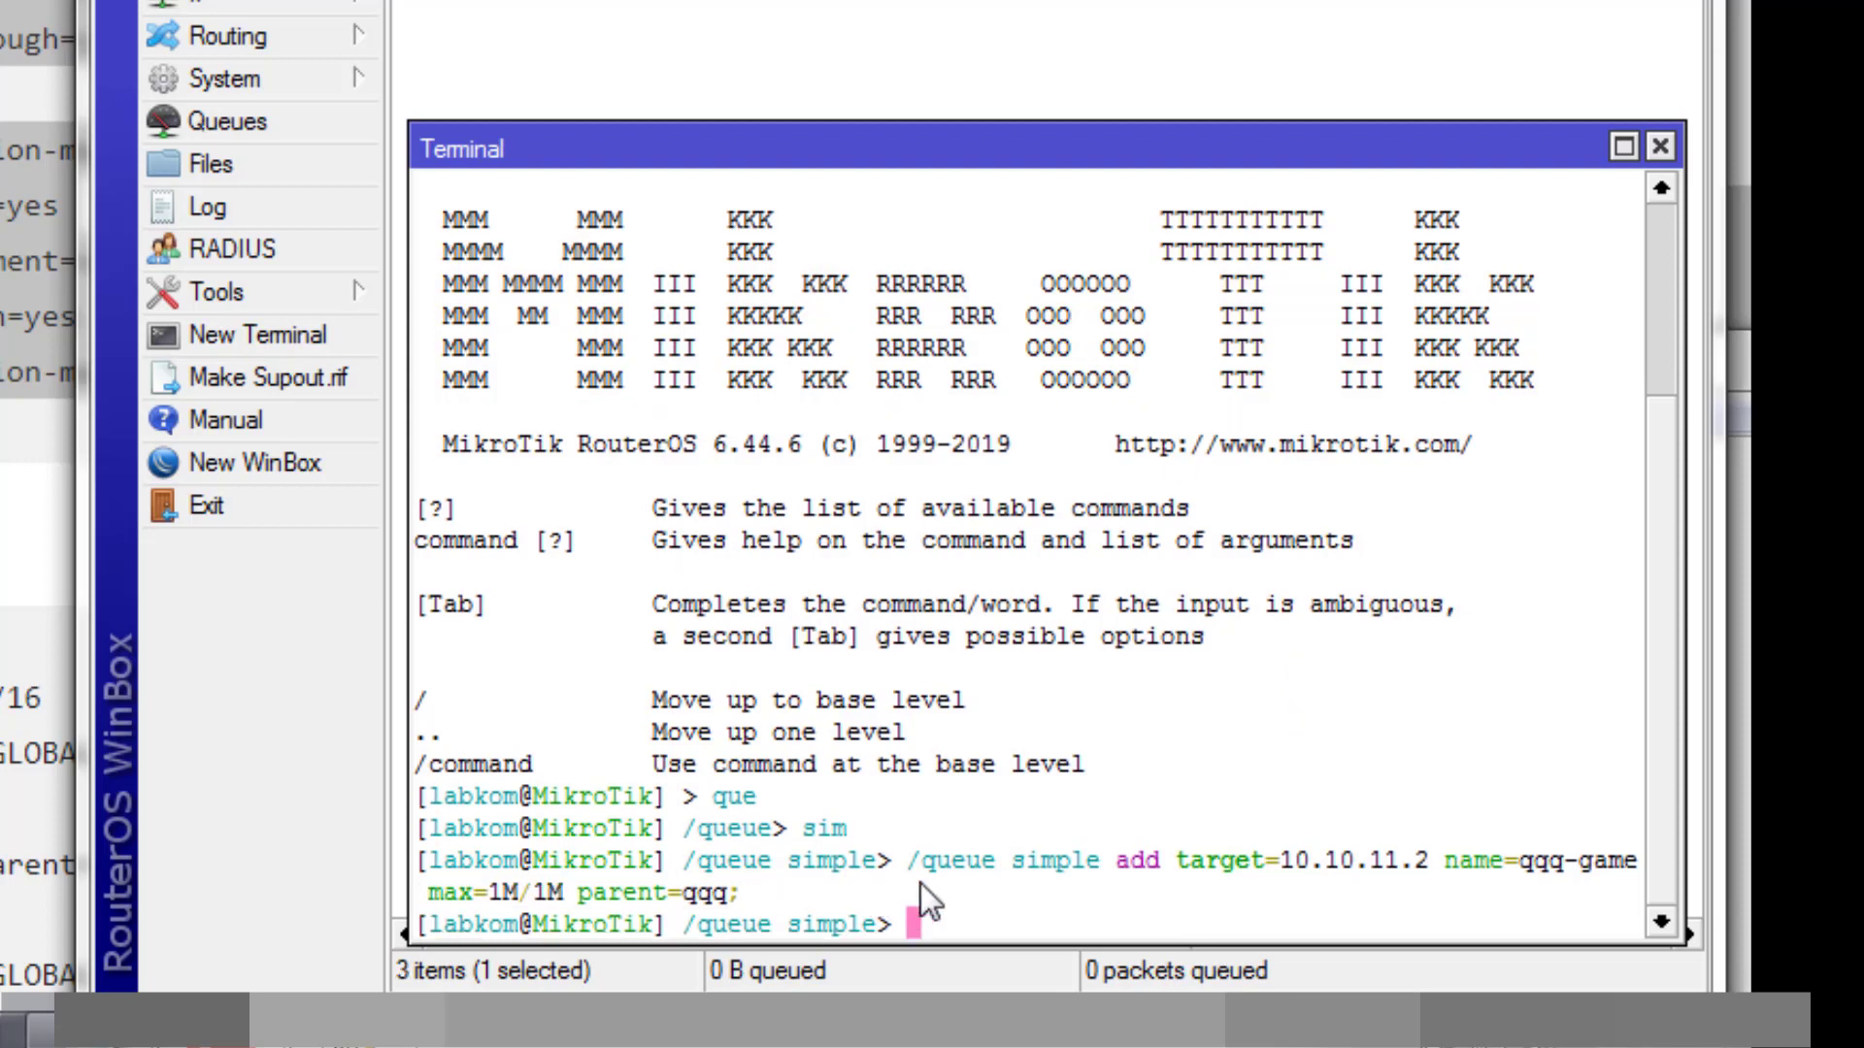
Step: Copy the qqq-game queue command from the terminal and paste it as a new line in the TES PPP profile's On Up script
{"action": "left_click_drag", "start_coordinate": [728, 894], "coordinate": [906, 865]}
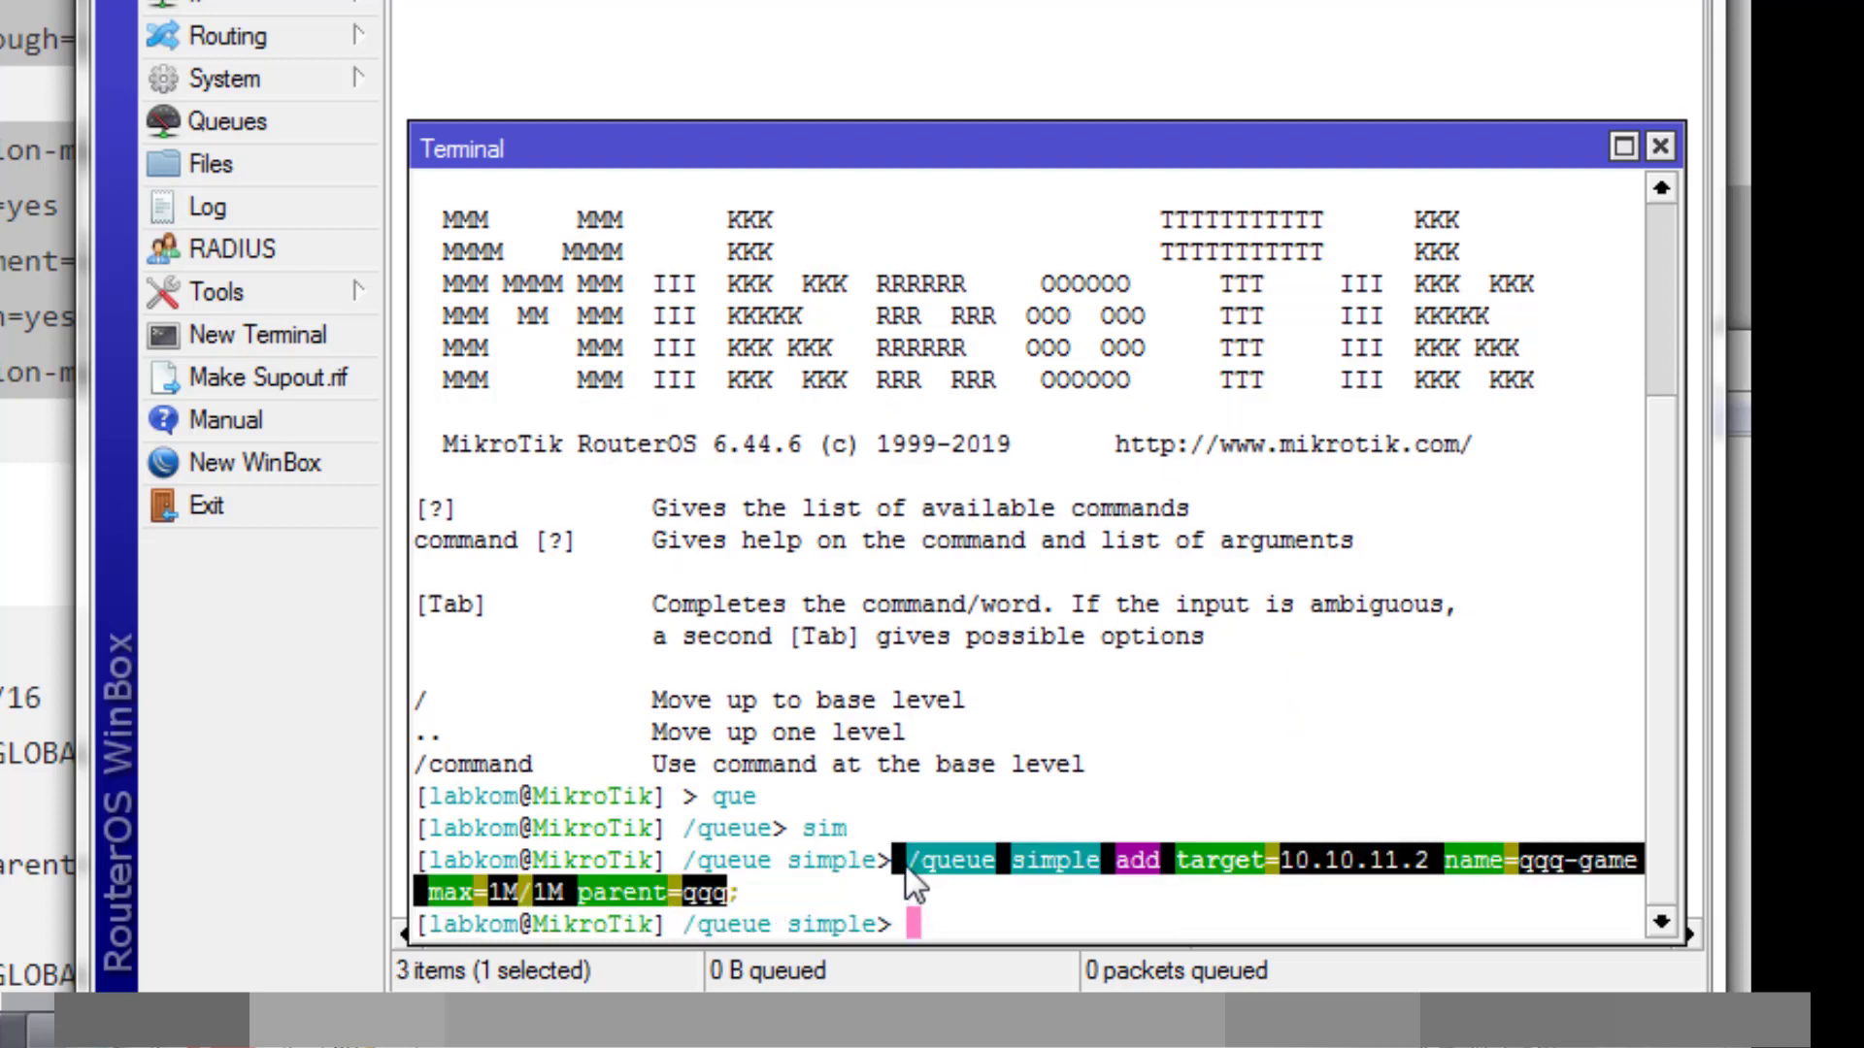
{"action": "right_click", "coordinate": [935, 847]}
{"action": "left_click", "coordinate": [1025, 668]}
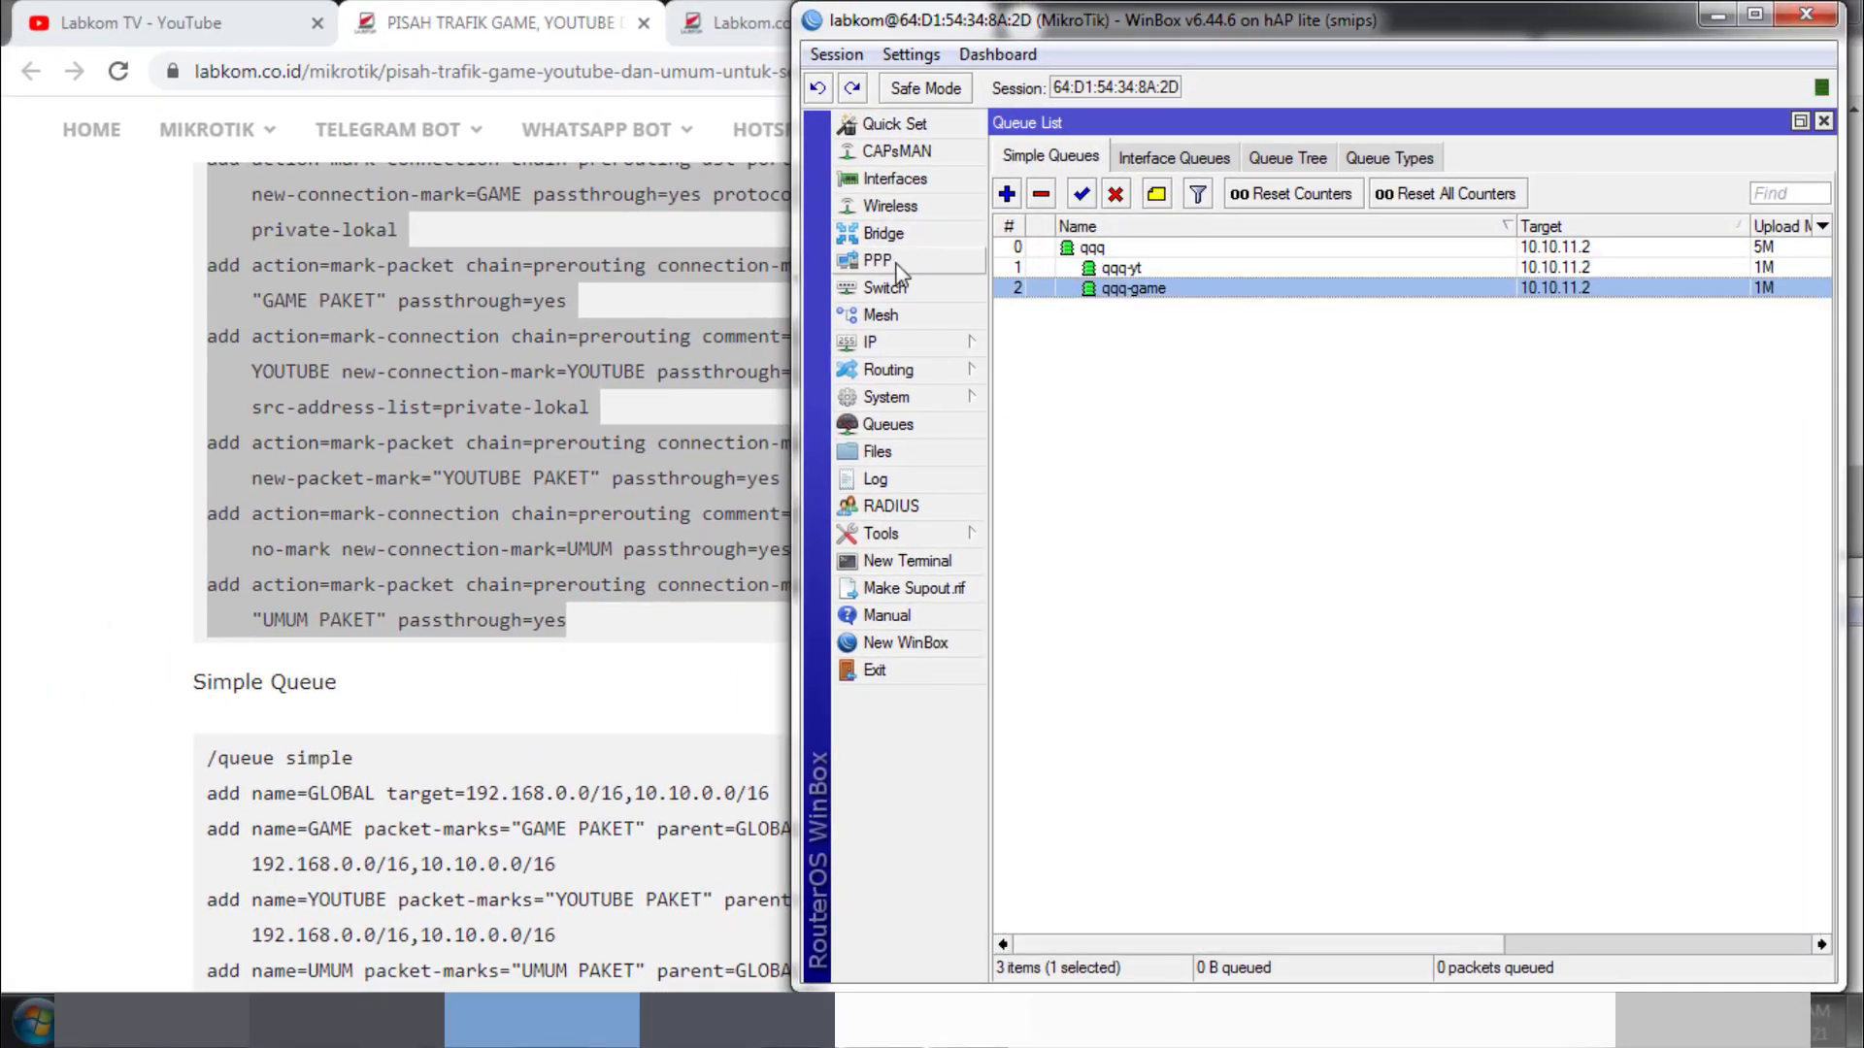
{"action": "left_click", "coordinate": [878, 262]}
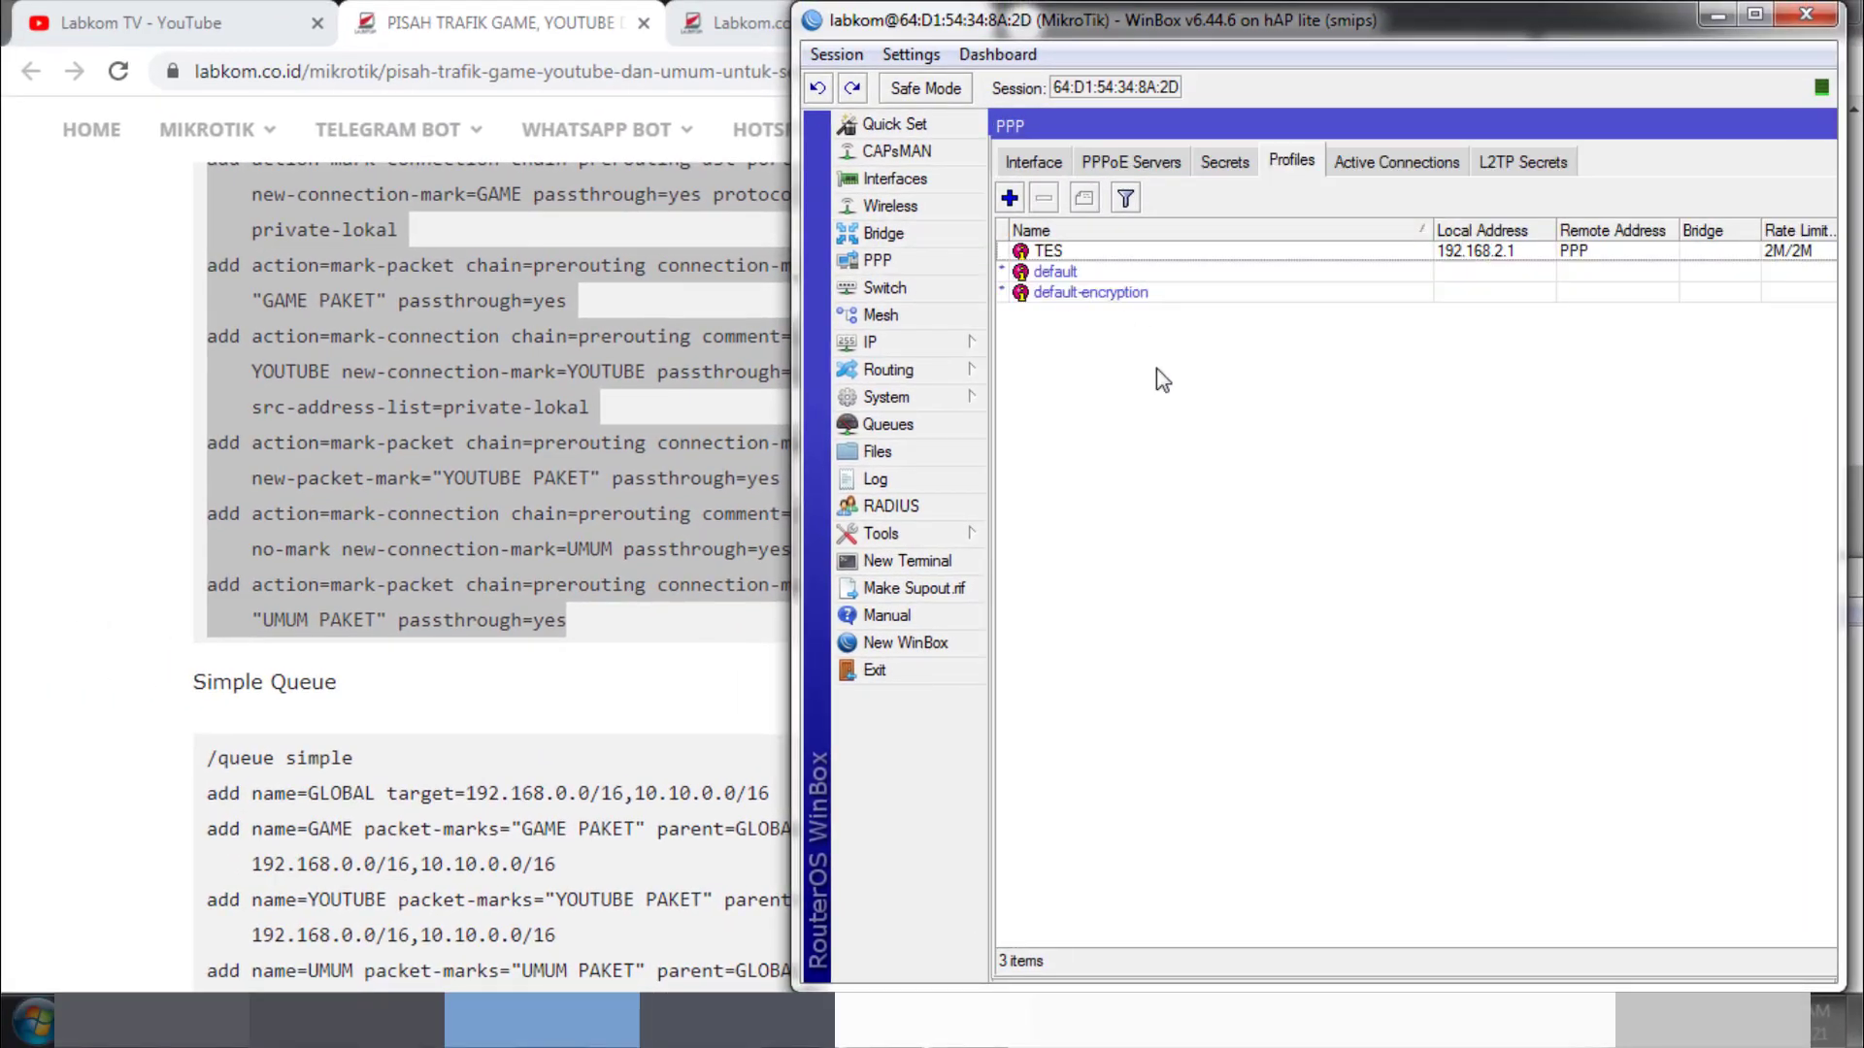
{"action": "double_click", "coordinate": [1088, 255]}
{"action": "left_click", "coordinate": [1325, 288]}
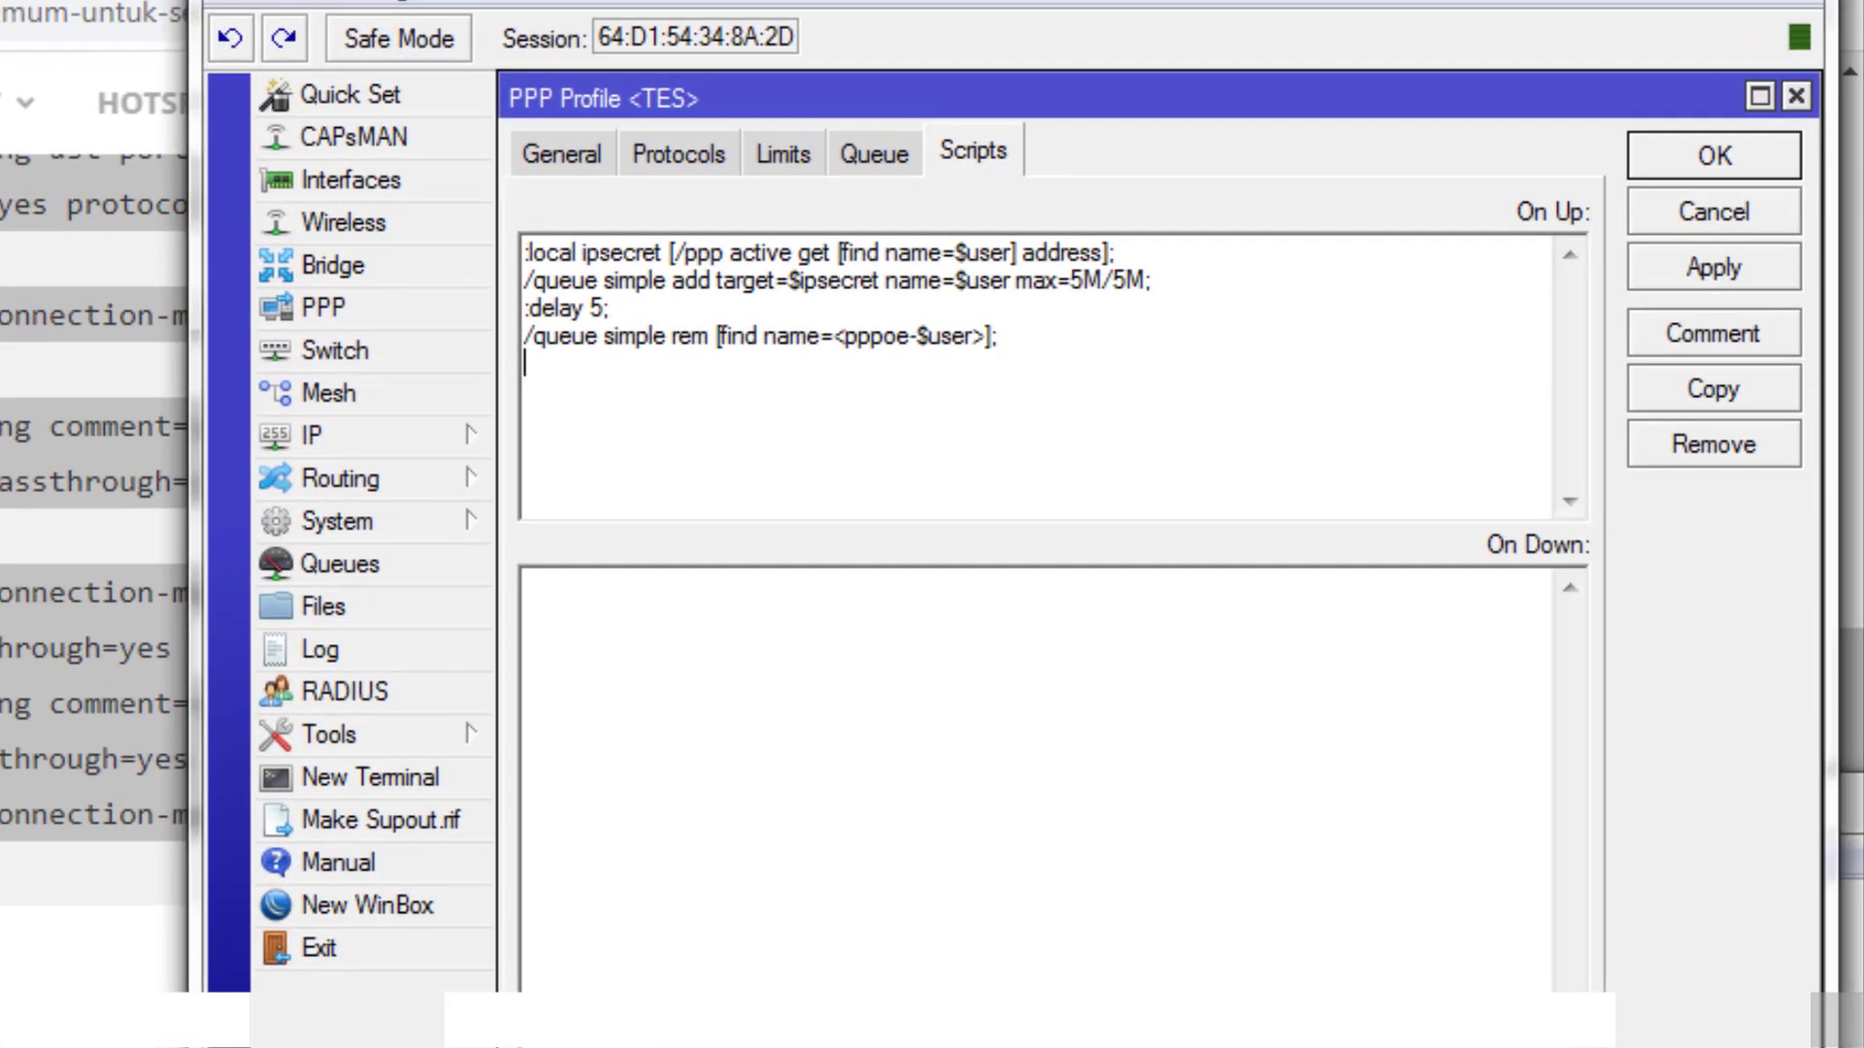
{"action": "key", "text": "Return"}
{"action": "key", "text": "ctrl+v"}
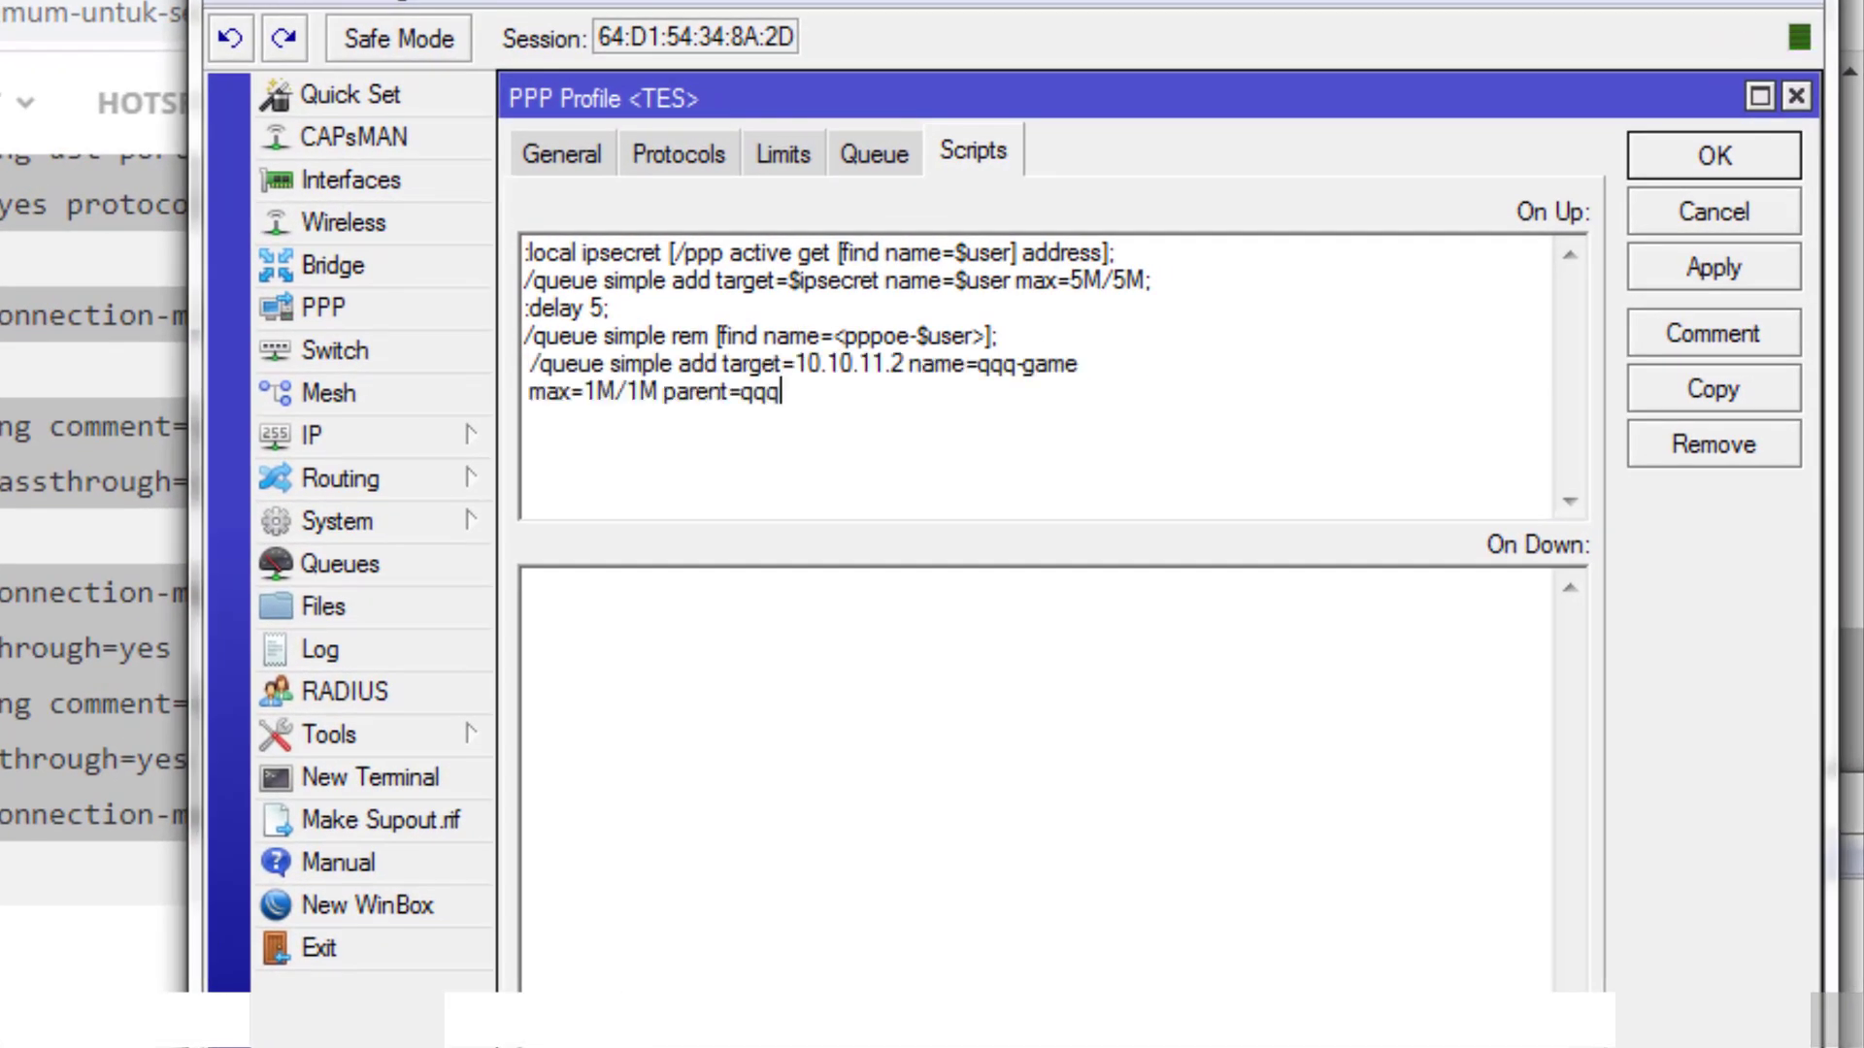
{"action": "left_click", "coordinate": [529, 361]}
{"action": "key", "text": "BackSpace"}
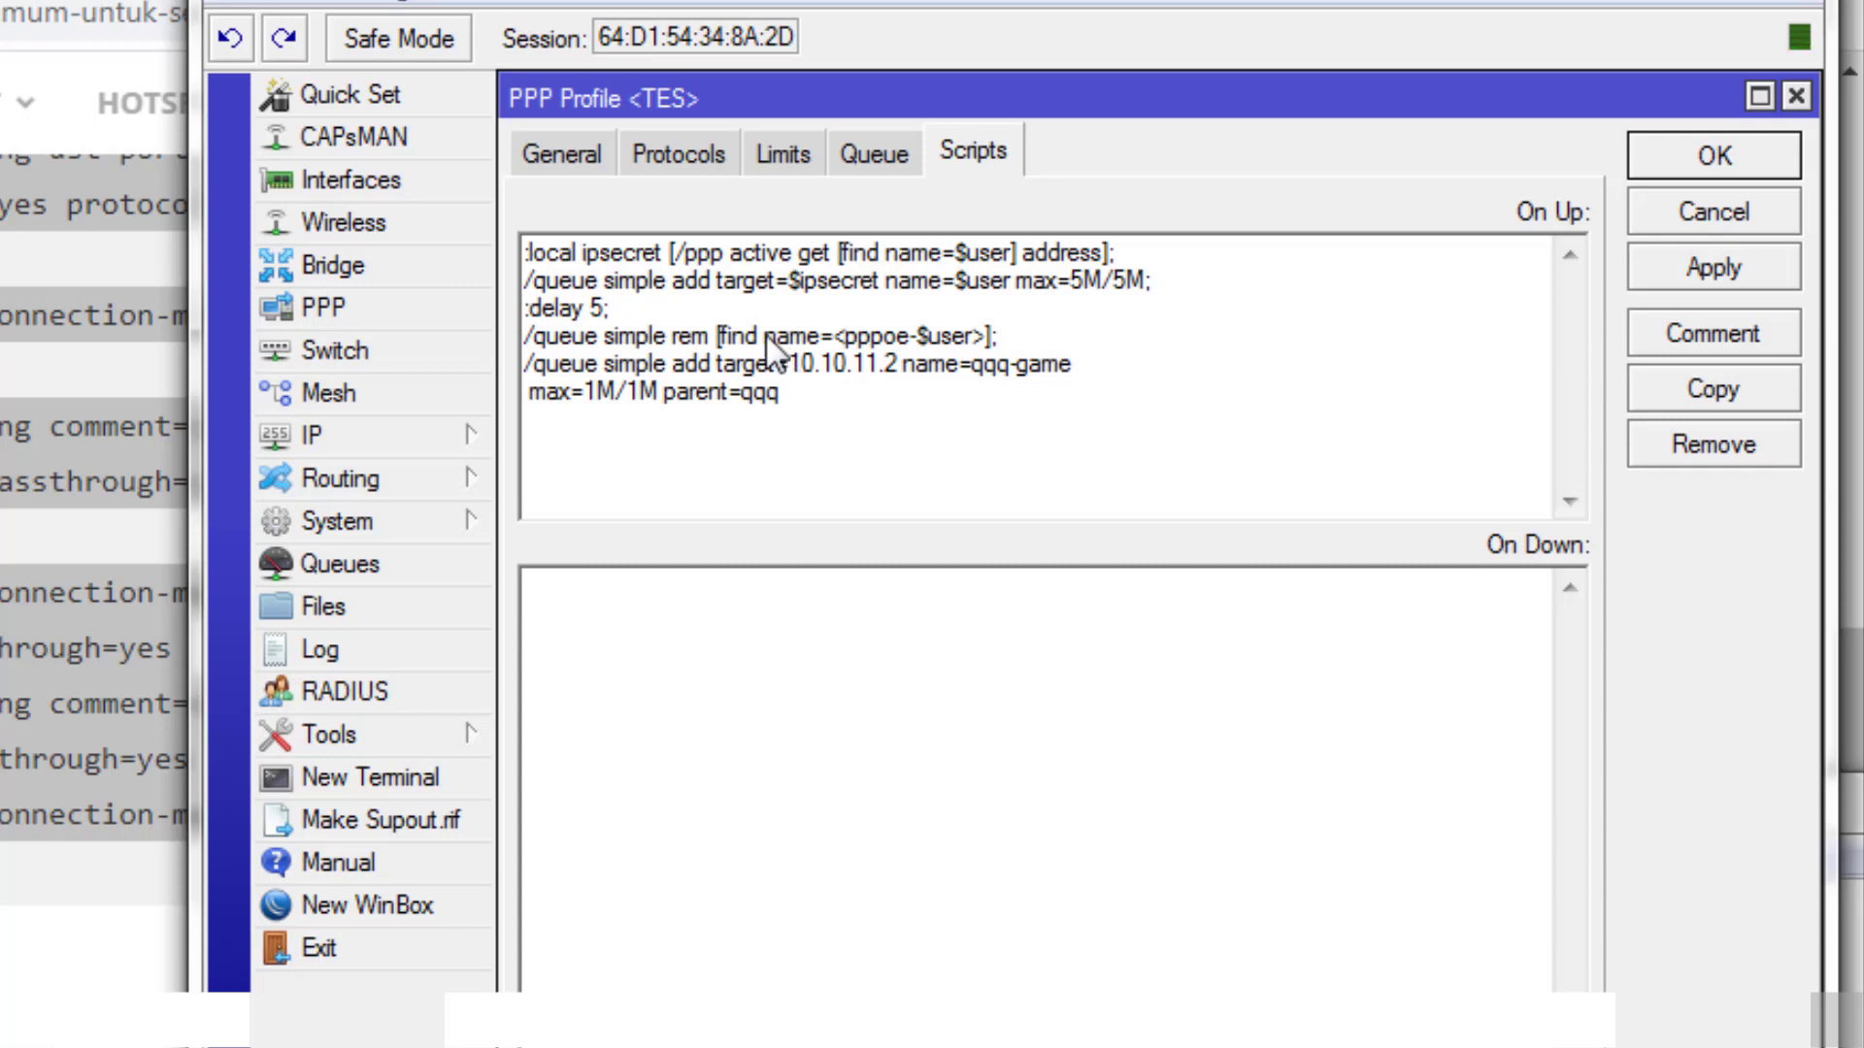
Step: Replace the target 10.10.11.2 in the pasted script line with $ipsecret
{"action": "left_click_drag", "start_coordinate": [788, 282], "coordinate": [876, 285]}
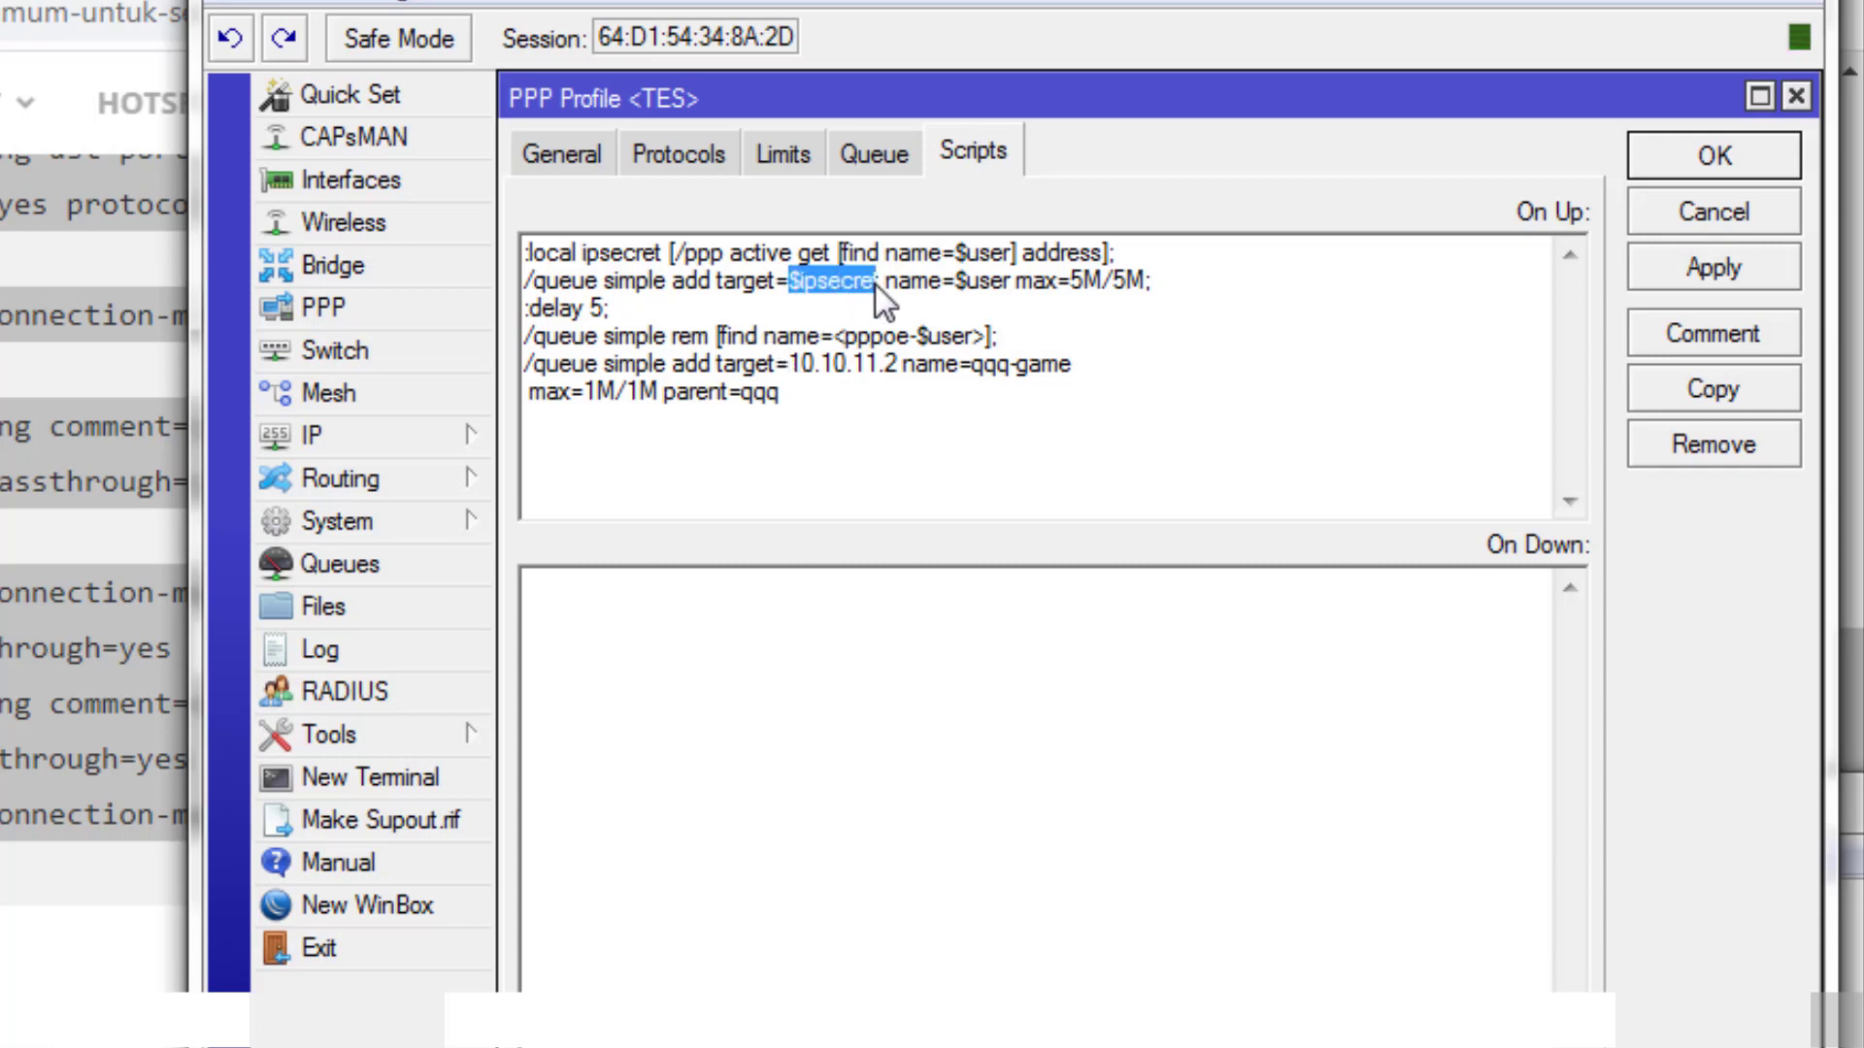
{"action": "left_click", "coordinate": [798, 369]}
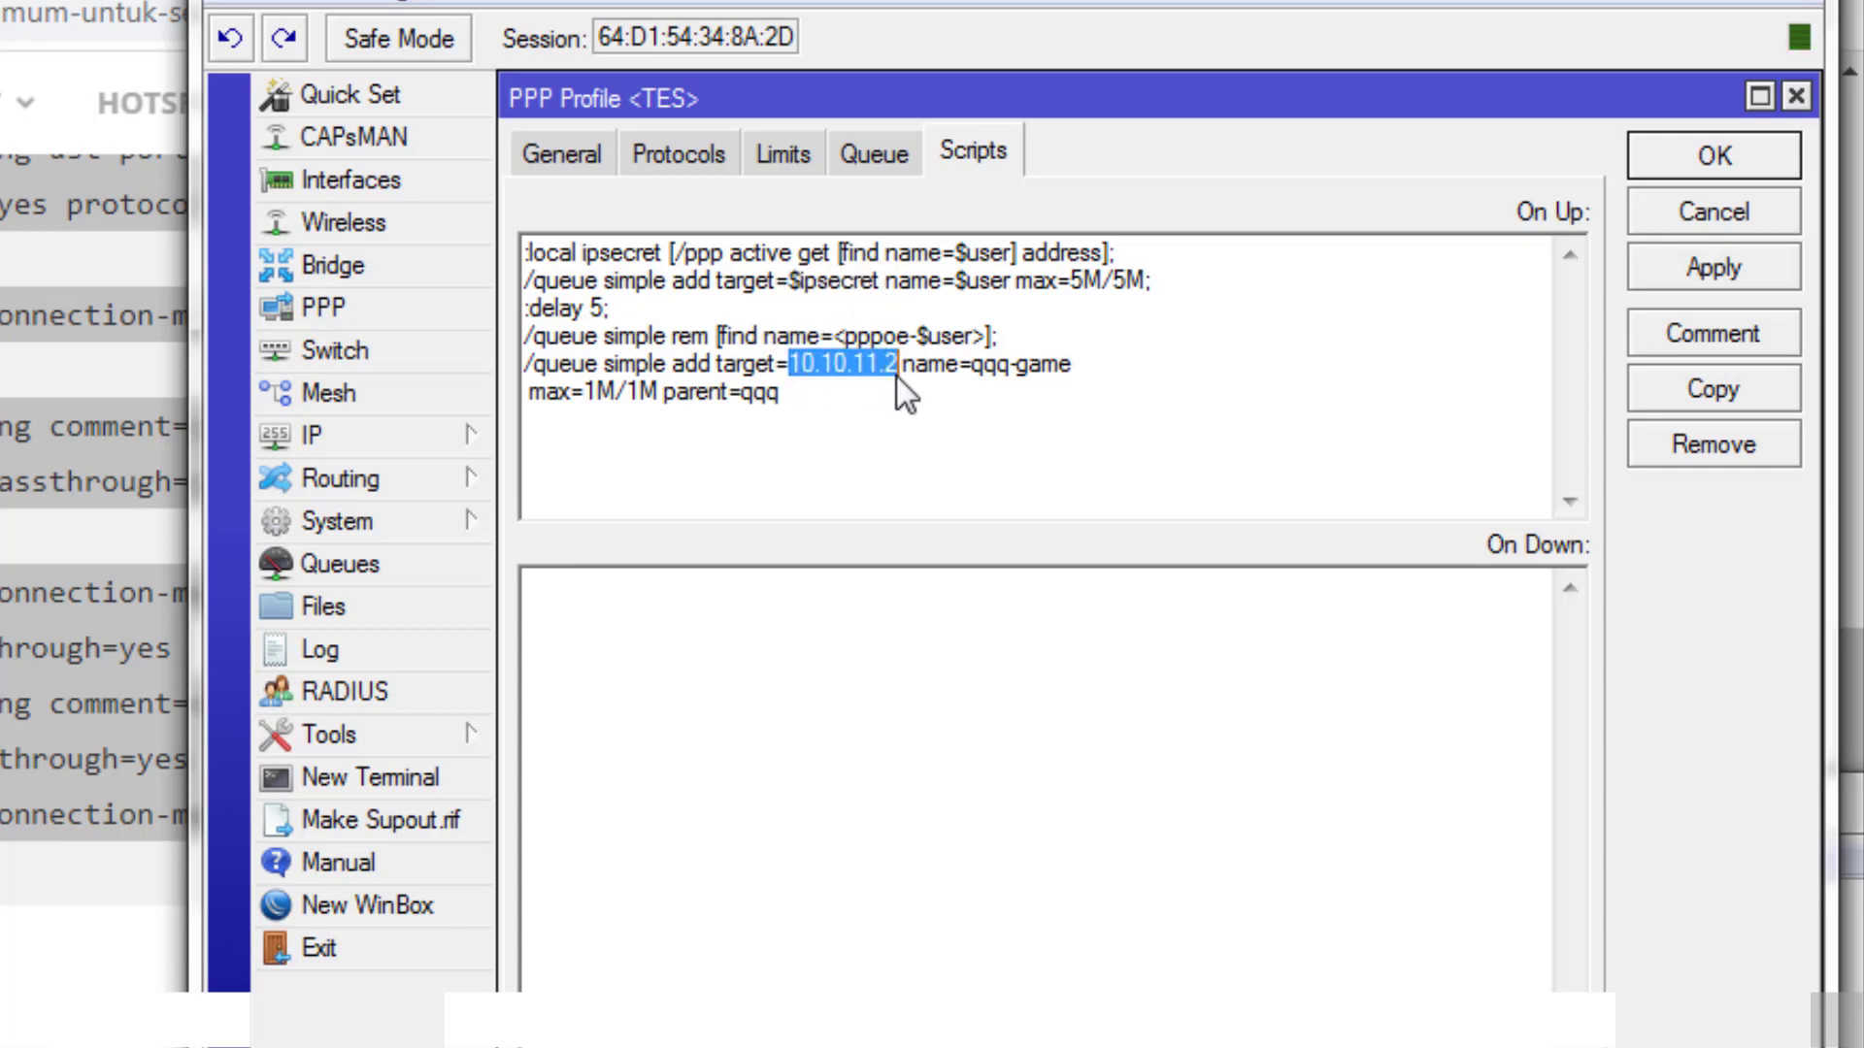
{"action": "key", "text": "ctrl+v"}
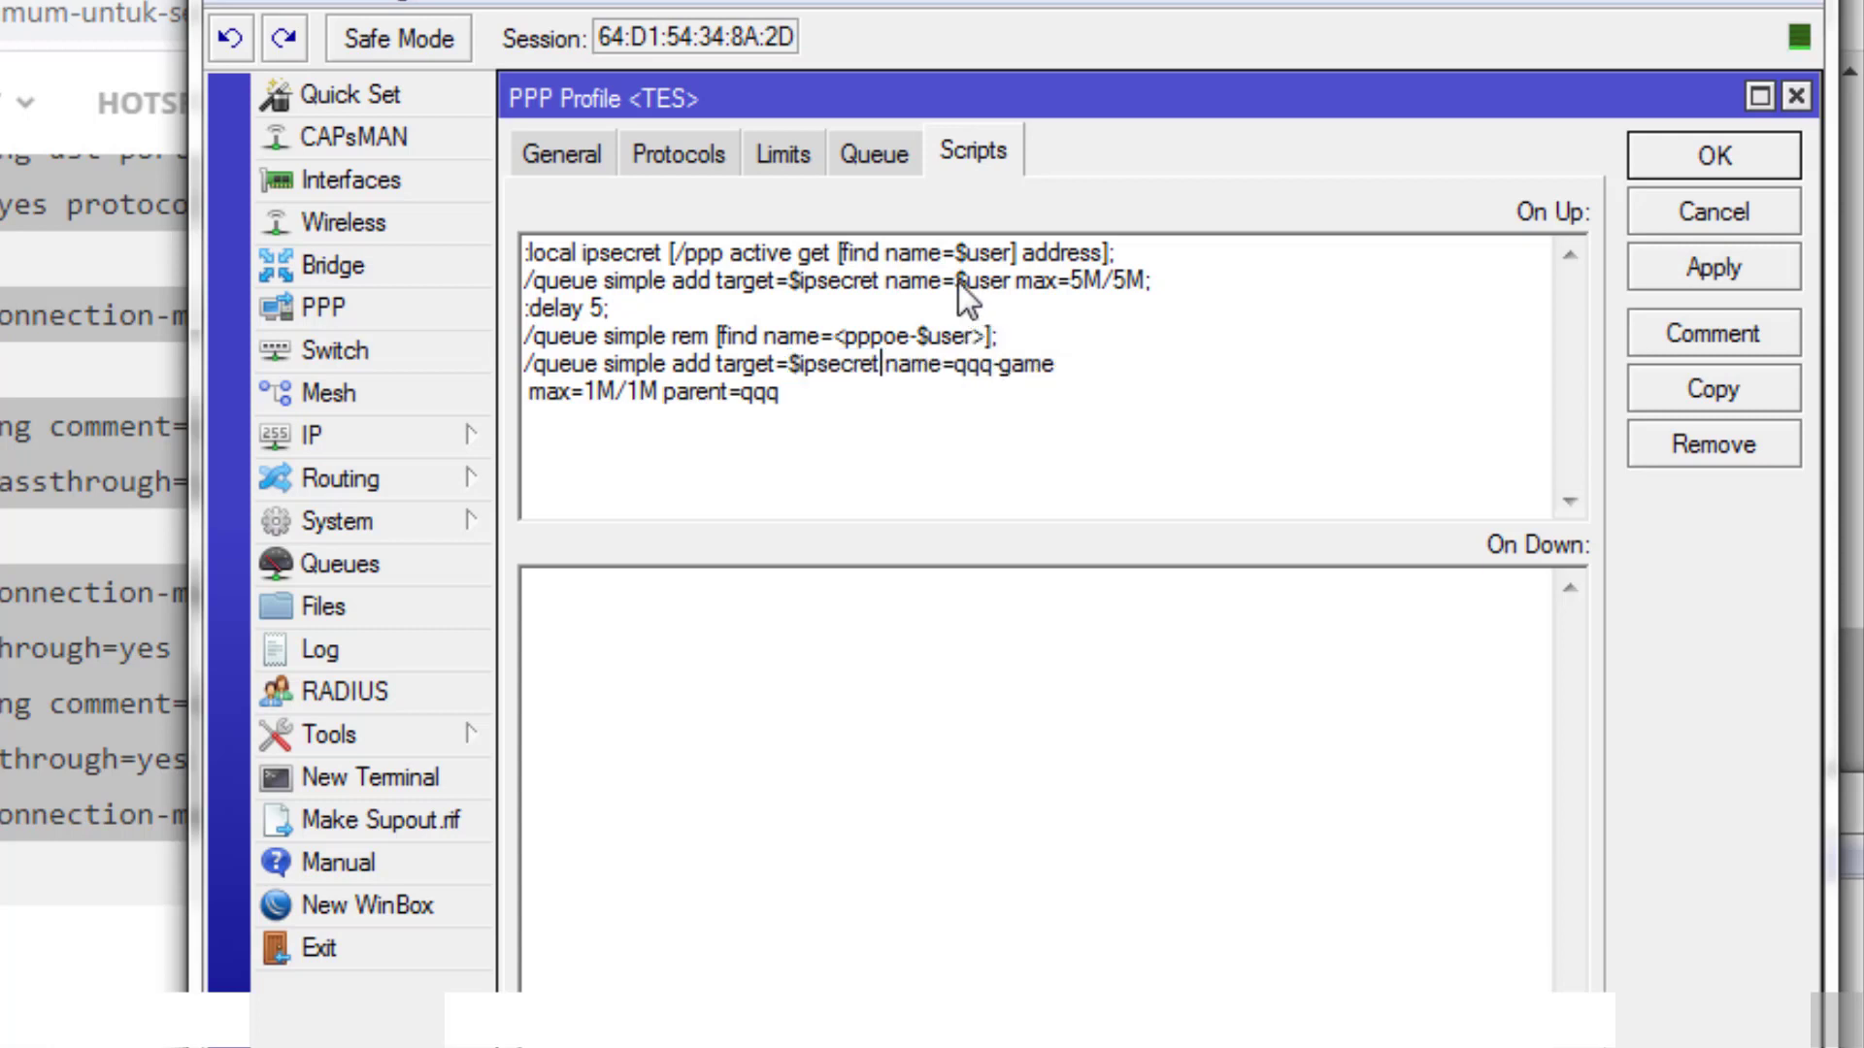
Step: Replace the queue name in the pasted script line with "$user-game" in quotation marks
{"action": "left_click_drag", "start_coordinate": [958, 282], "coordinate": [999, 287]}
{"action": "left_click_drag", "start_coordinate": [956, 369], "coordinate": [1058, 374]}
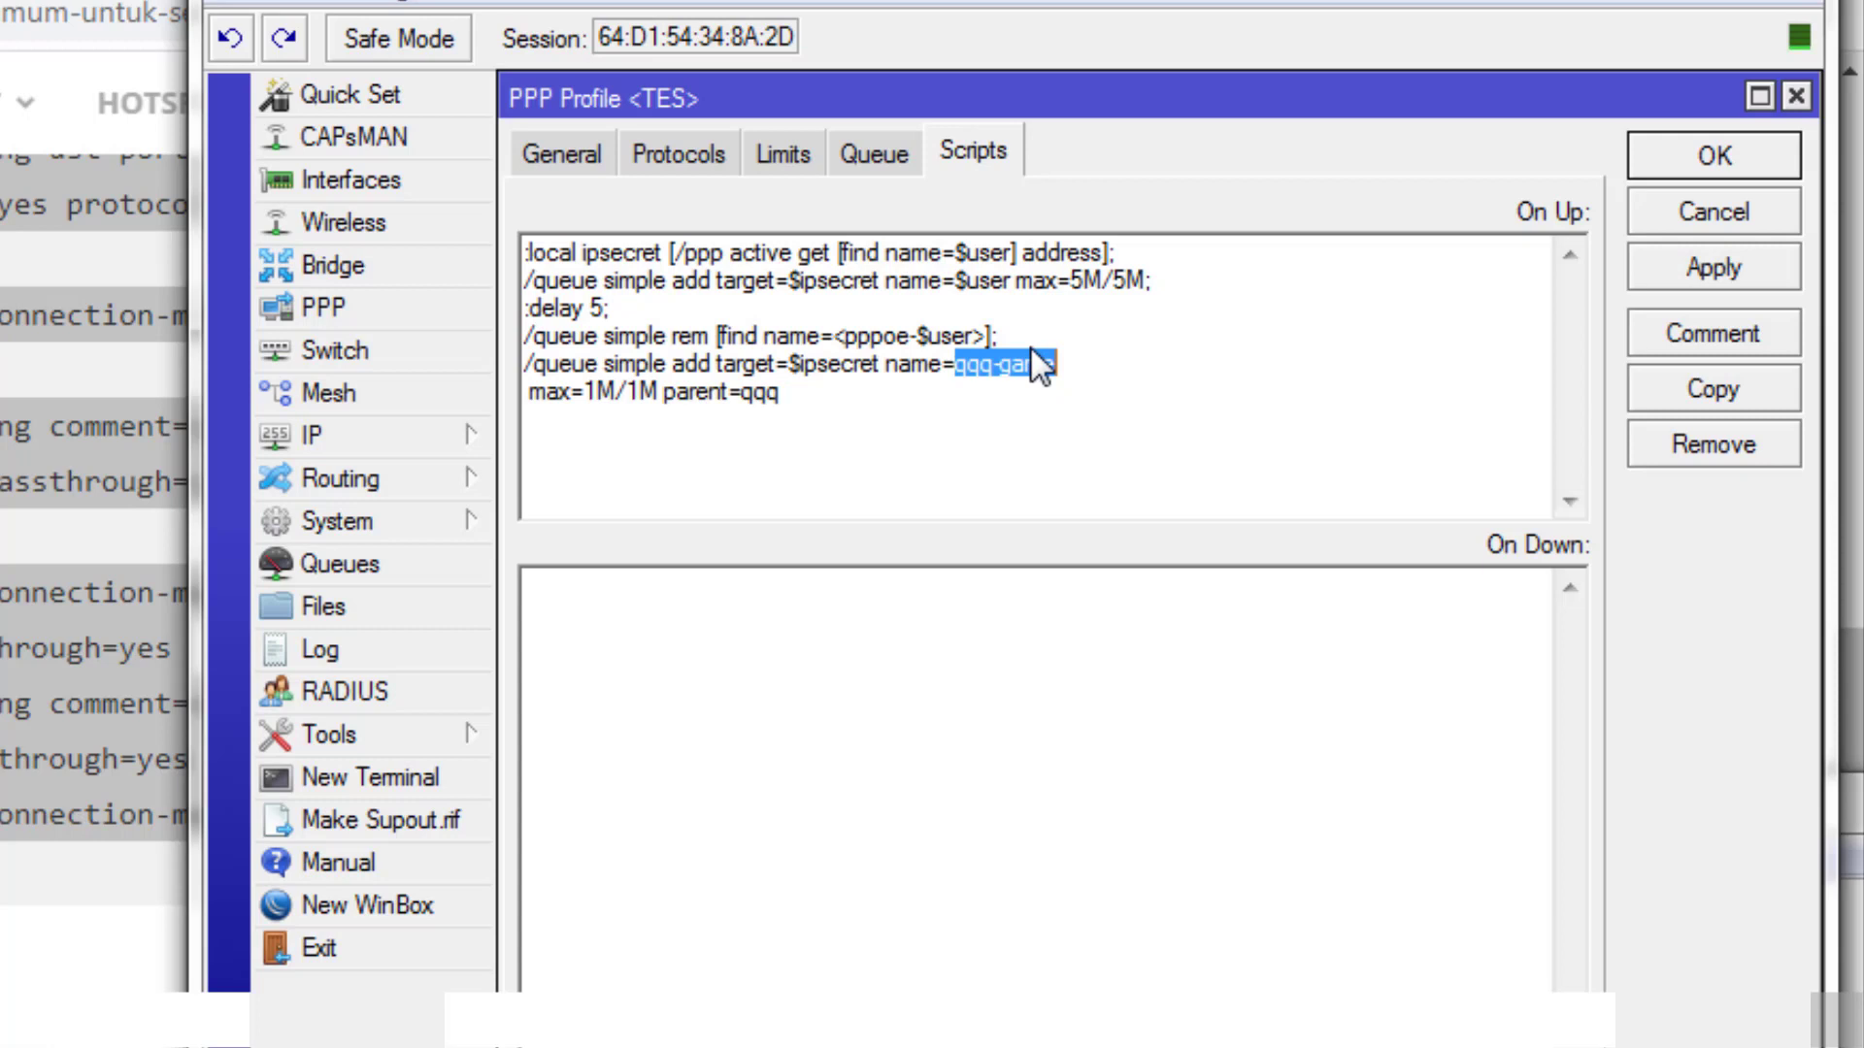
{"action": "type", "text": "\"\""}
{"action": "key", "text": "Left"}
{"action": "type", "text": "$user"}
{"action": "type", "text": "-"}
{"action": "type", "text": "youtube"}
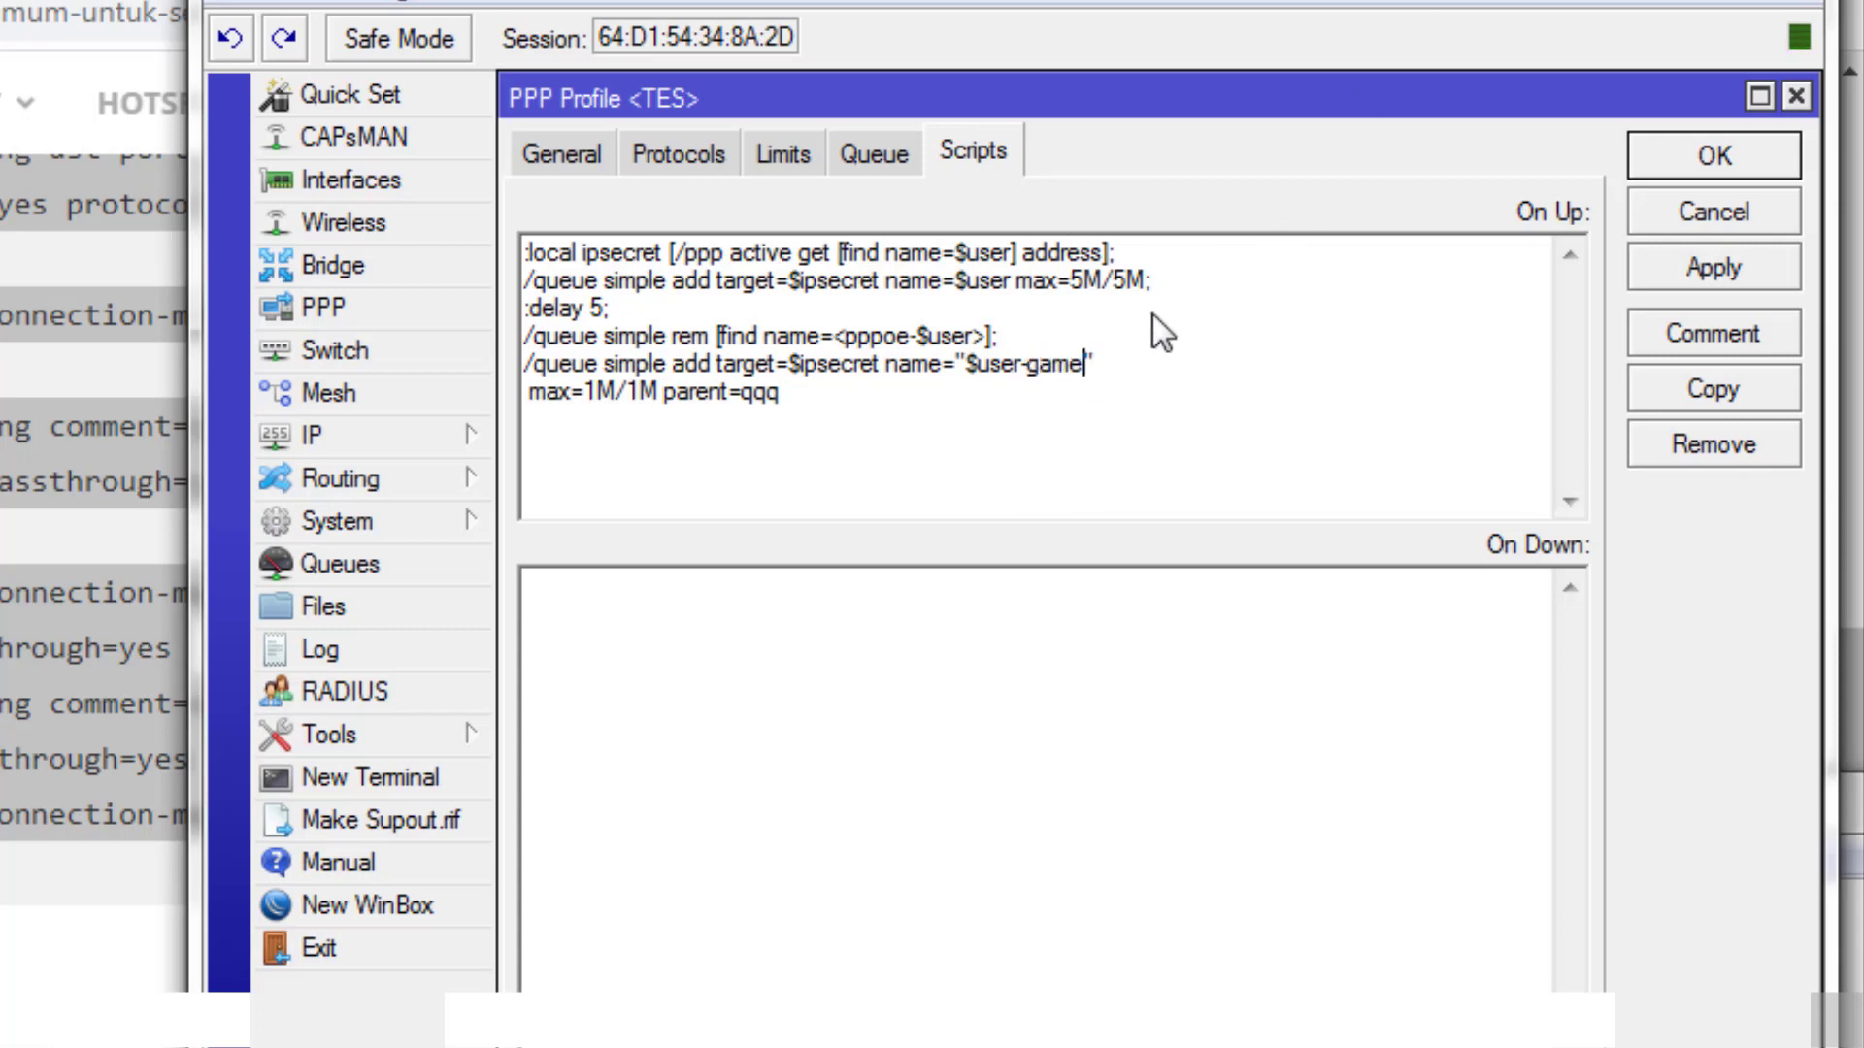
Step: Join the split game queue command into one line and set its ending to parent=$user;
{"action": "key", "text": "Delete"}
{"action": "key", "text": "Delete"}
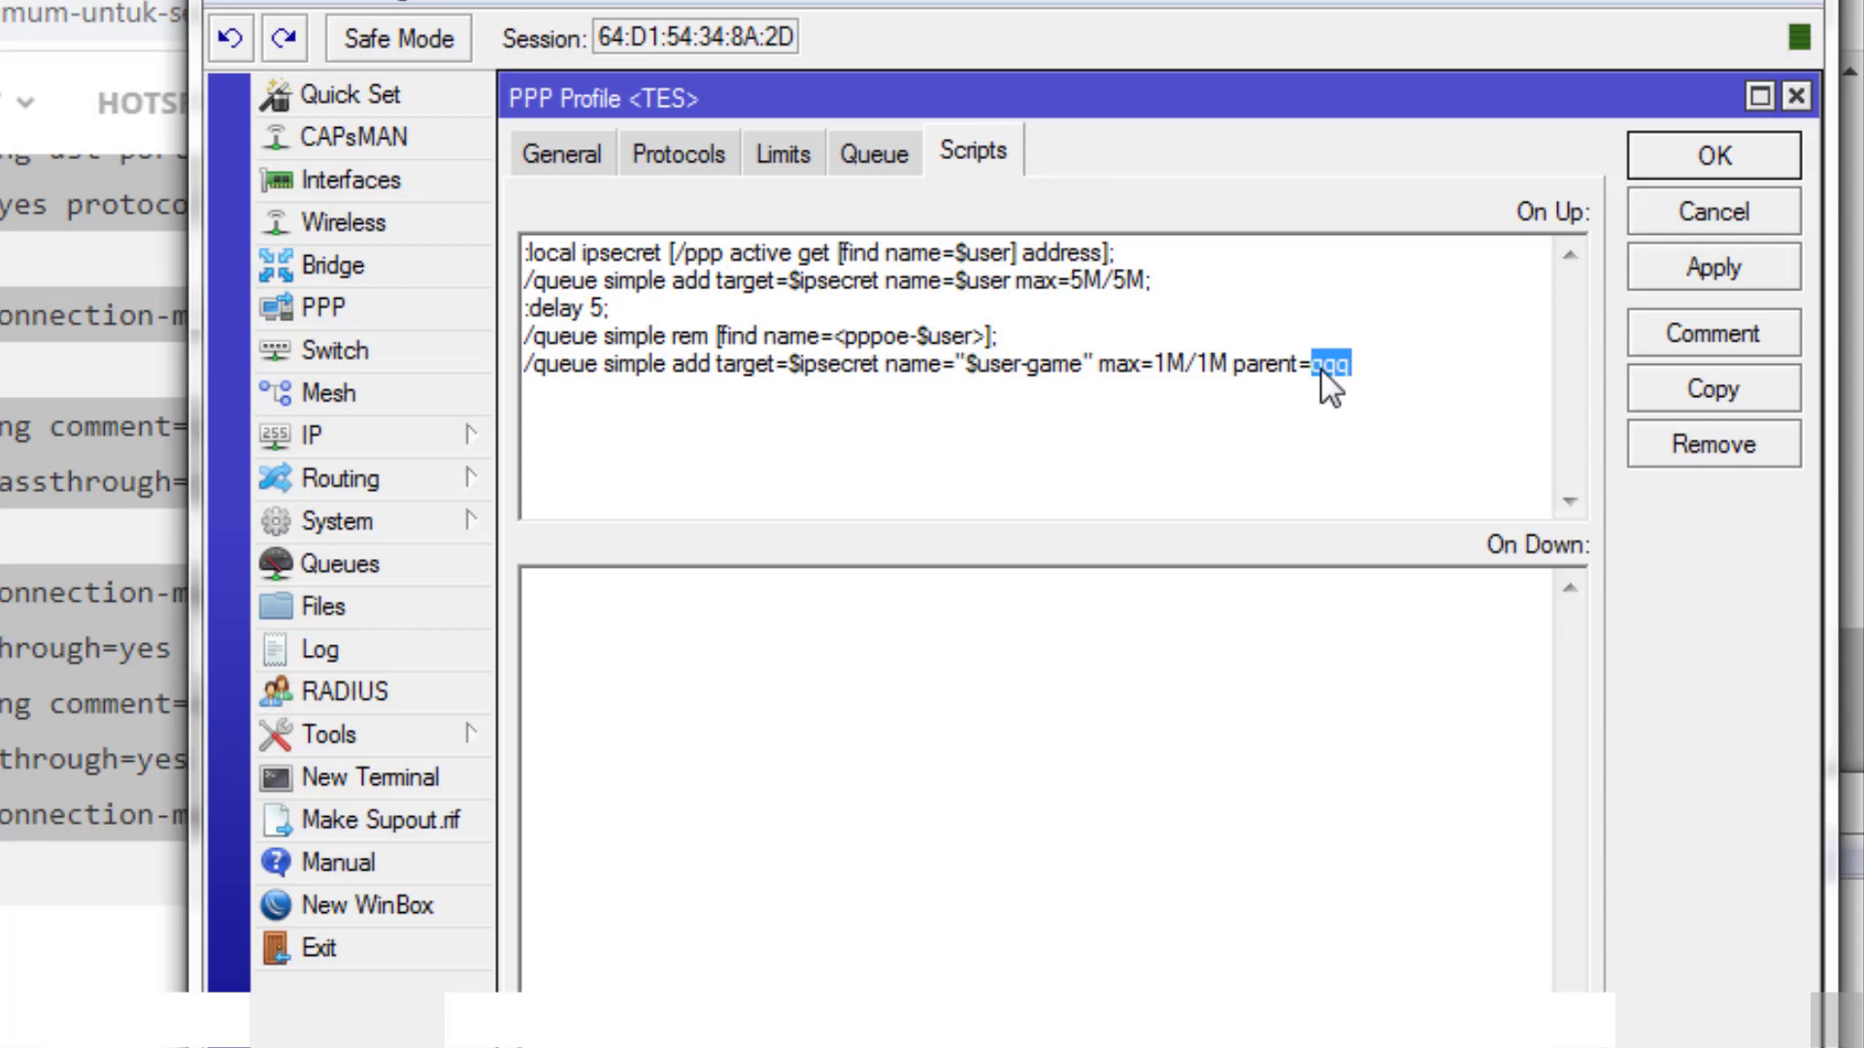
{"action": "type", "text": "ser;"}
Step: Duplicate the $user-game queue command on a new line below it in the On Up script
{"action": "left_click_drag", "start_coordinate": [1429, 373], "coordinate": [503, 379]}
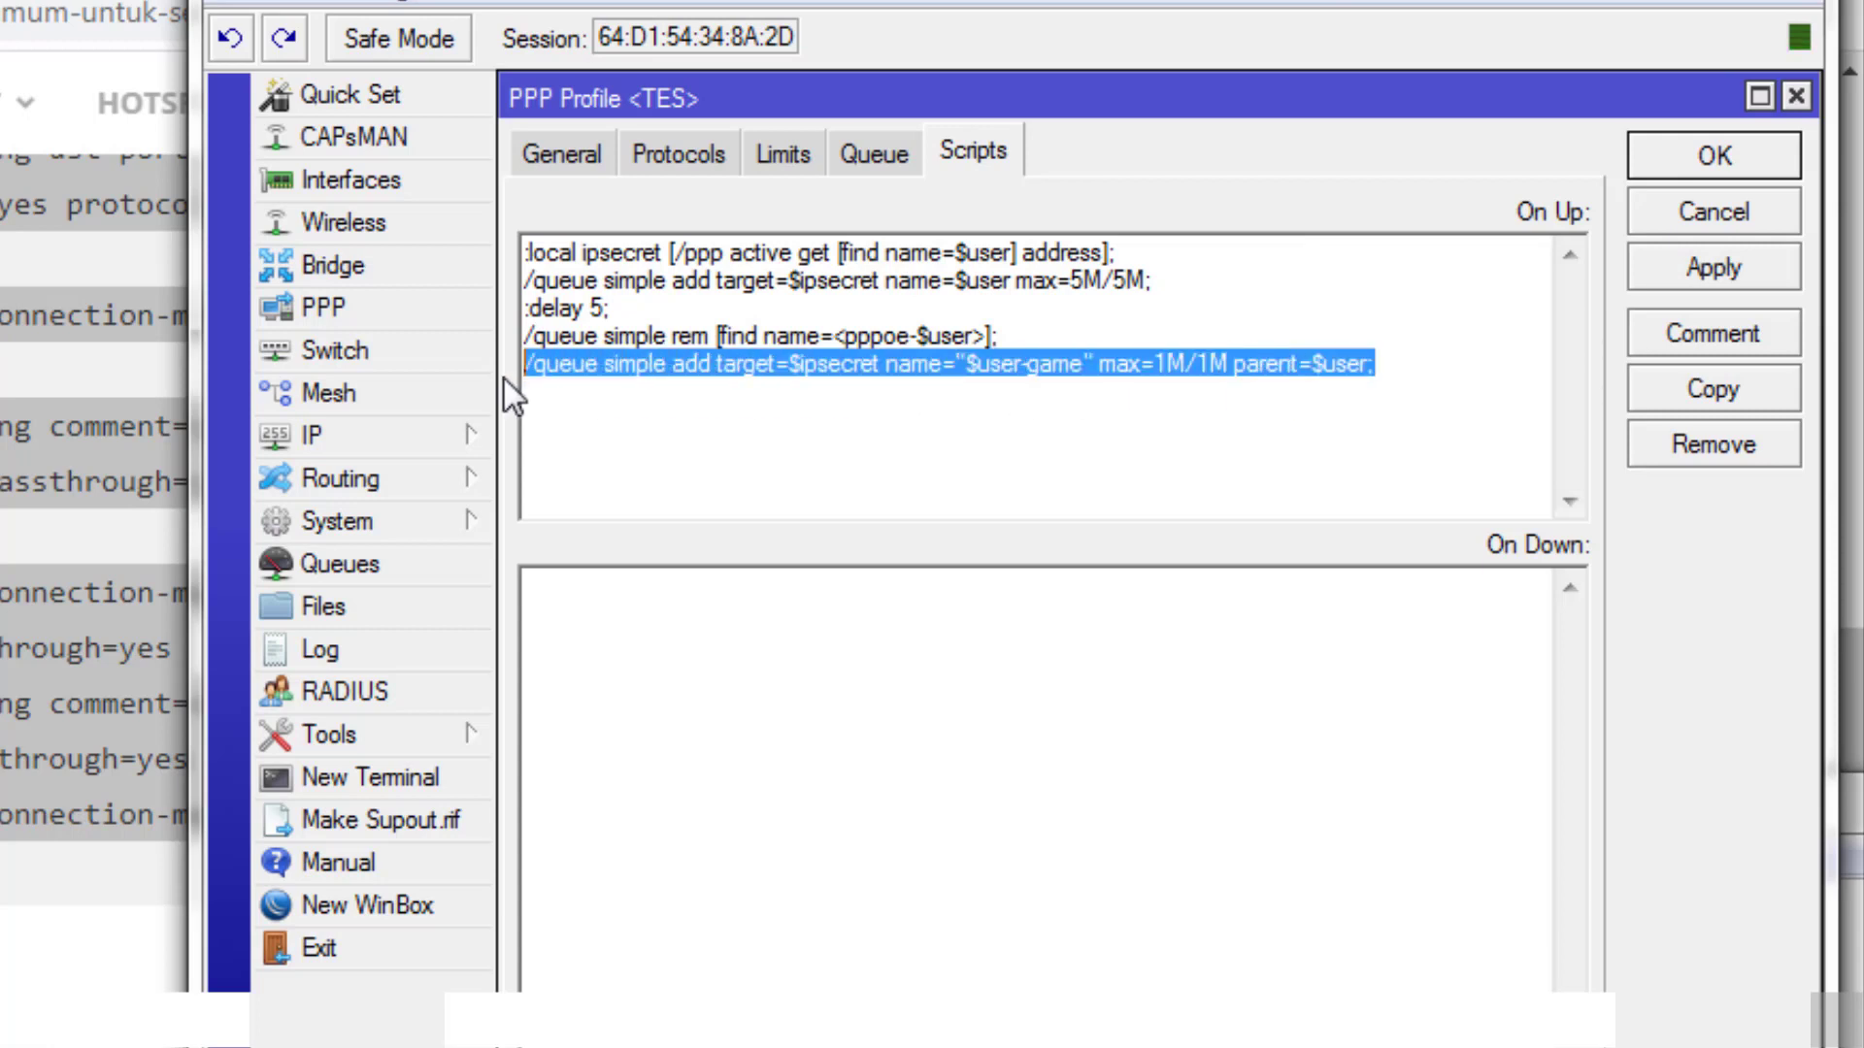
{"action": "left_click", "coordinate": [1440, 357]}
{"action": "key", "text": "Return"}
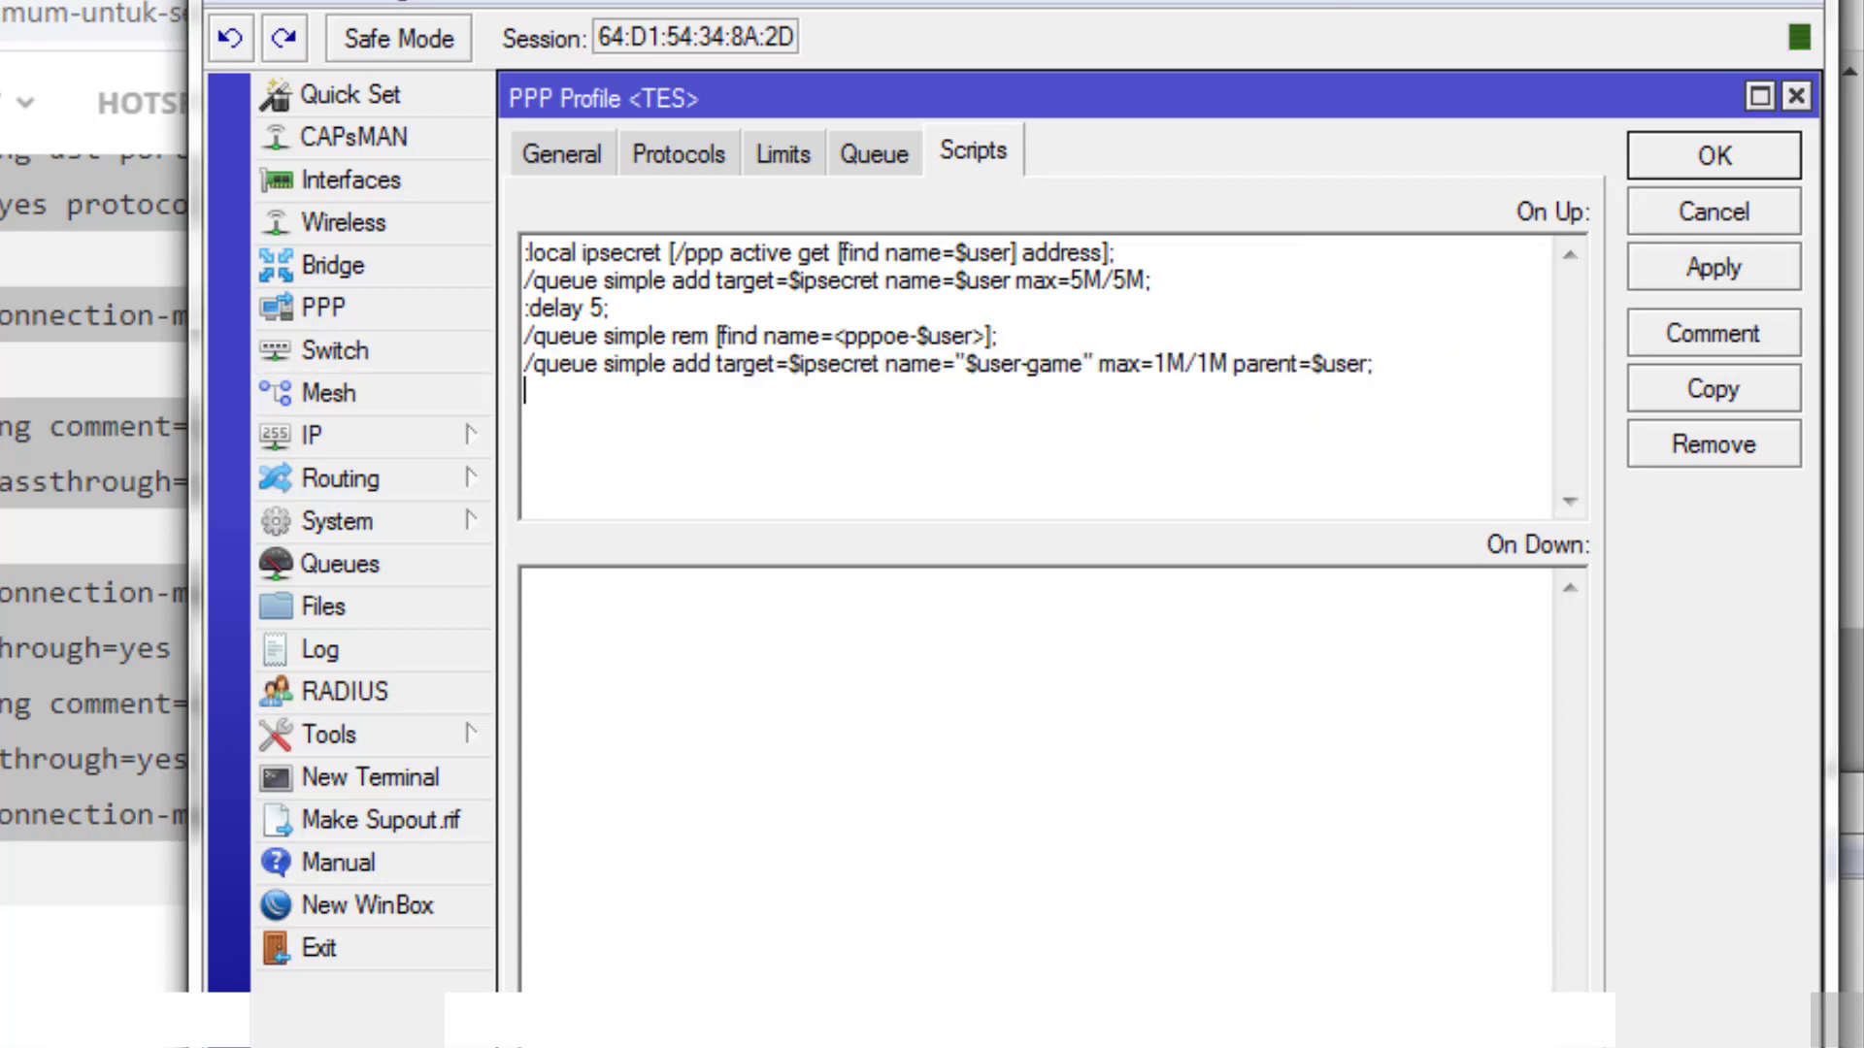
{"action": "key", "text": "ctrl+v"}
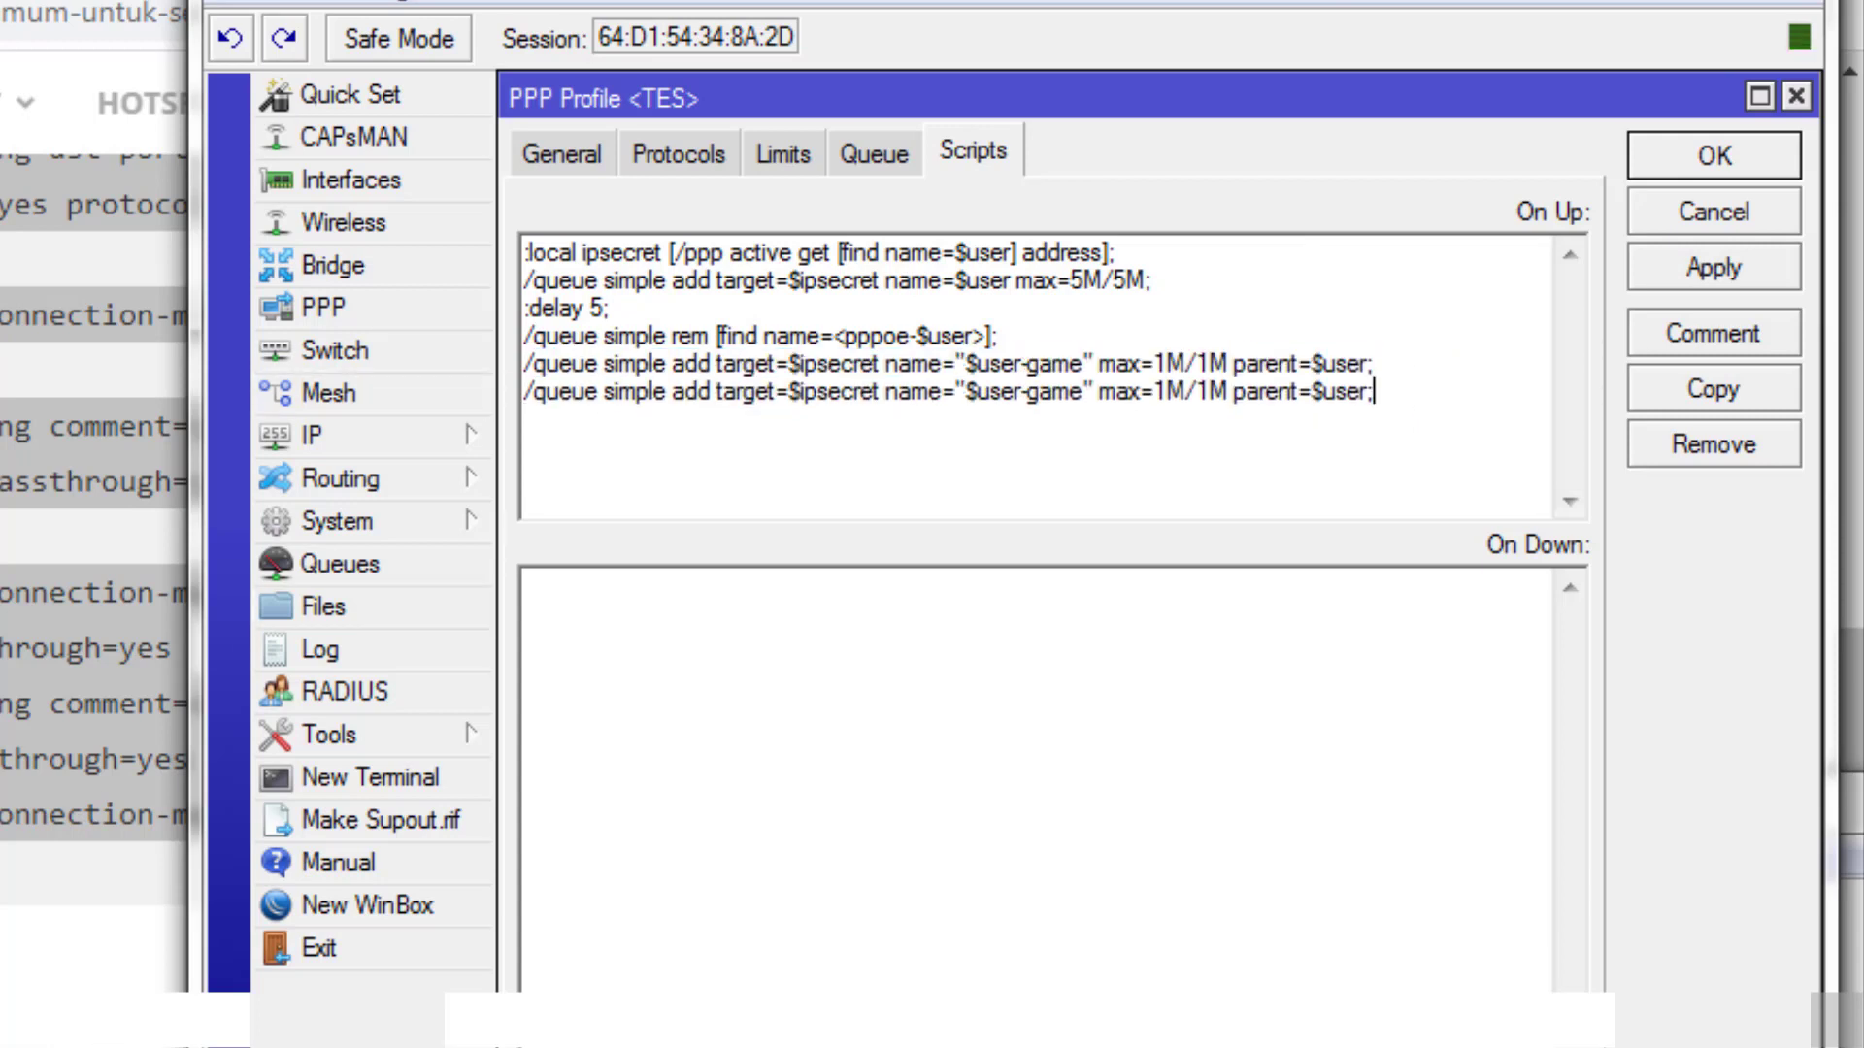
Step: Switch to Notepad and fit its window with the bandwidth plan beside the PPP profile script
{"action": "key", "text": "alt+Tab"}
{"action": "left_click_drag", "start_coordinate": [586, 1021], "coordinate": [1097, 1025]}
{"action": "left_click_drag", "start_coordinate": [1021, 797], "coordinate": [20, 0]}
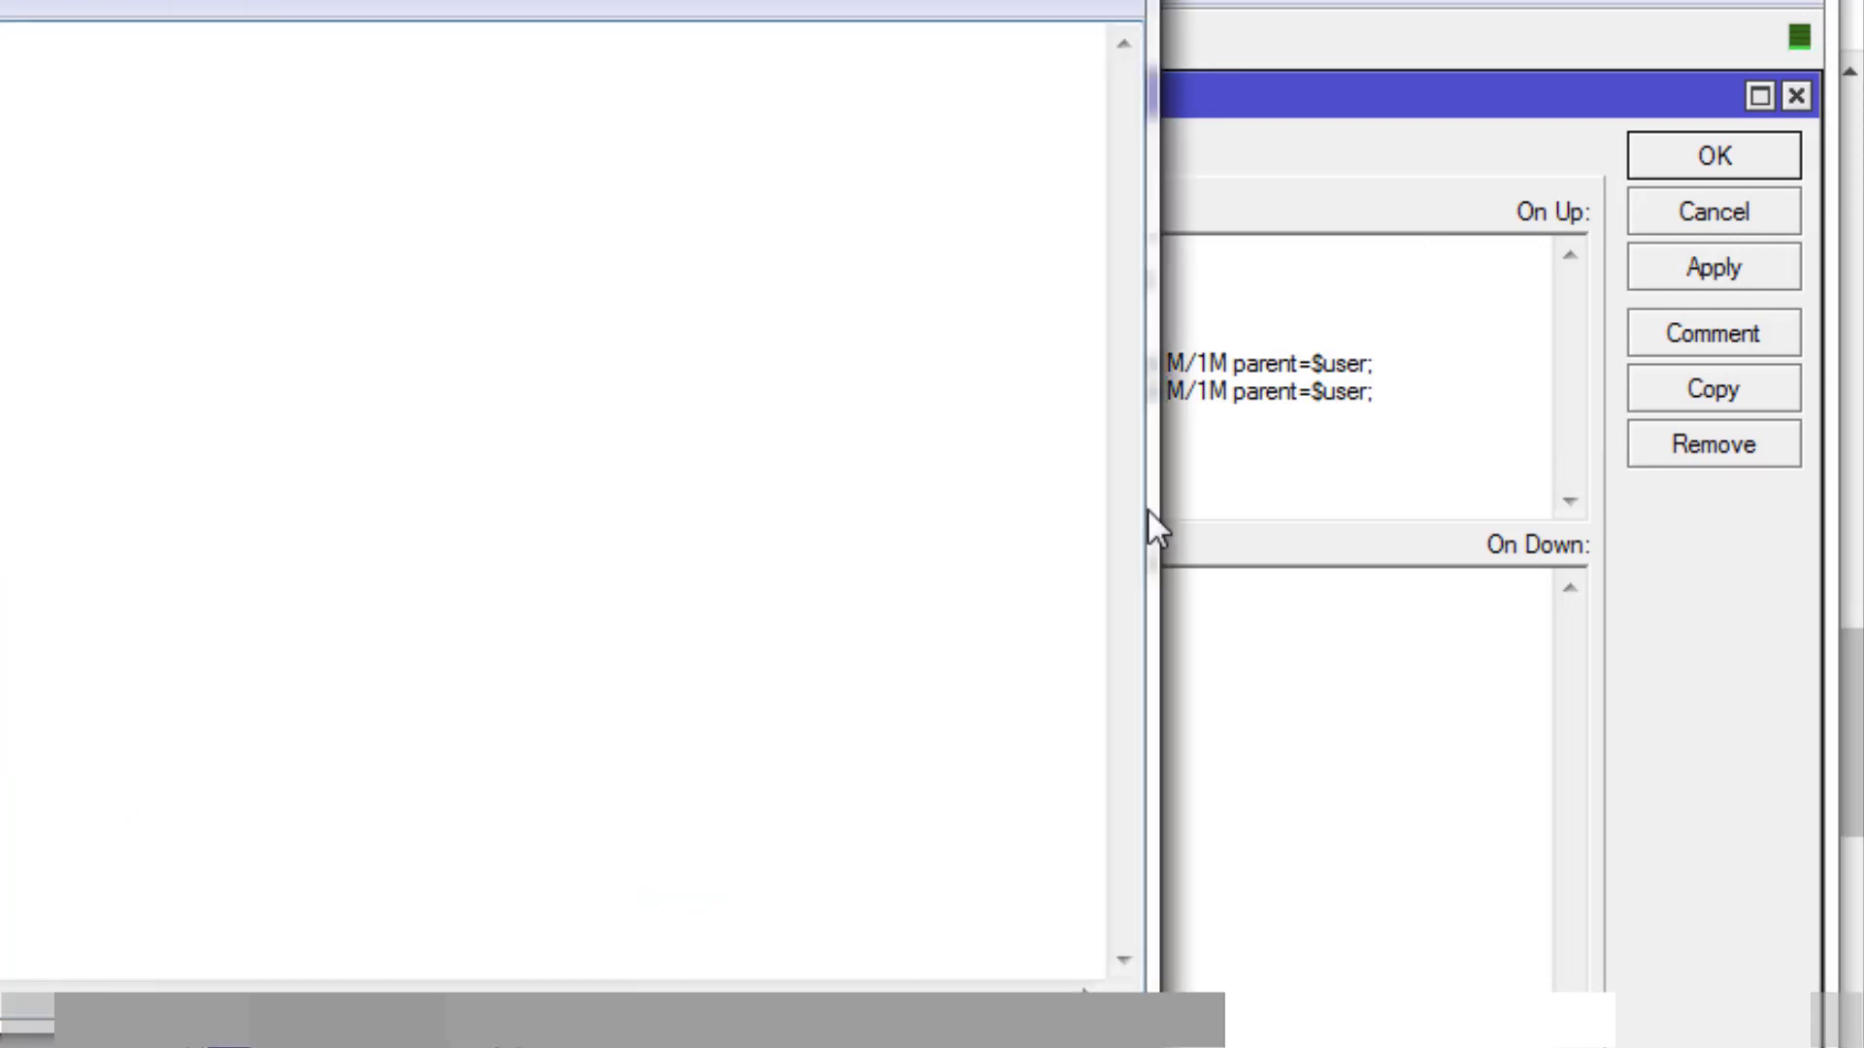
{"action": "left_click_drag", "start_coordinate": [1150, 516], "coordinate": [199, 575]}
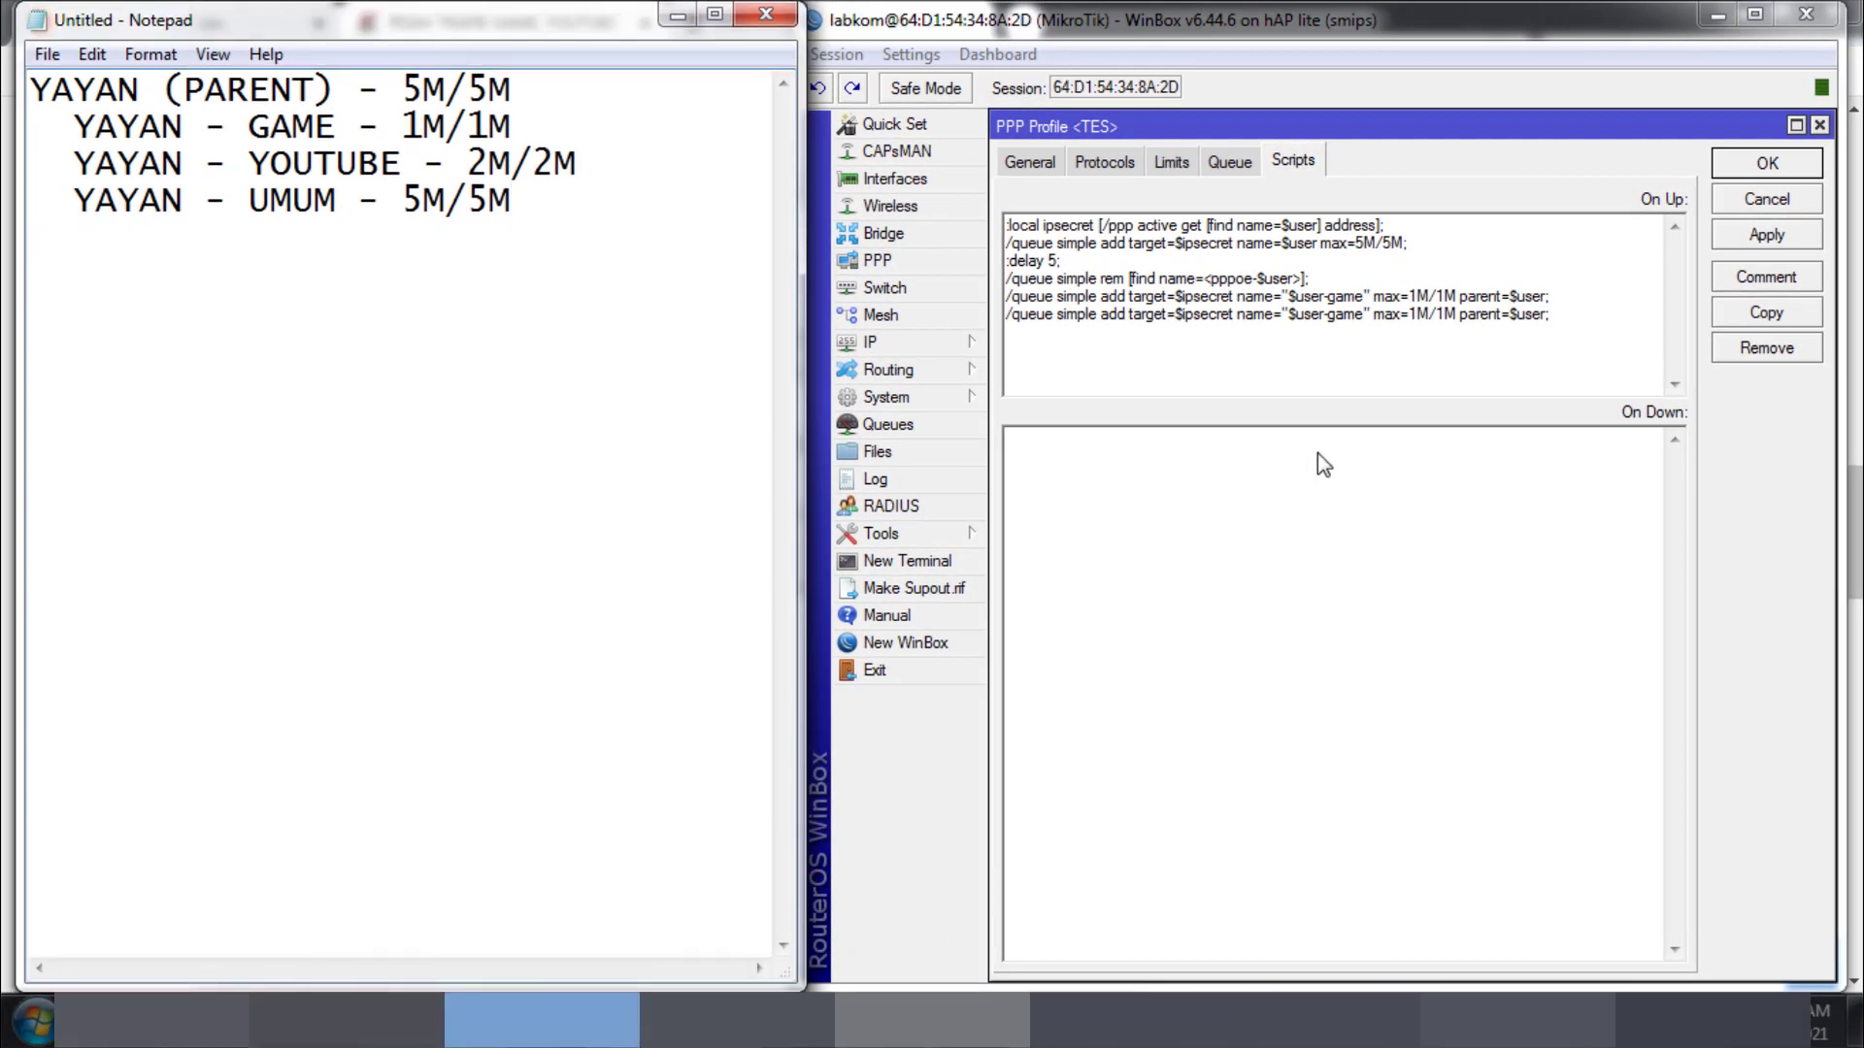
Step: Set the maximum limit in the duplicated queue command to 2M/2M
{"action": "left_click", "coordinate": [1413, 319]}
{"action": "key", "text": "BackSpace"}
{"action": "type", "text": "2"}
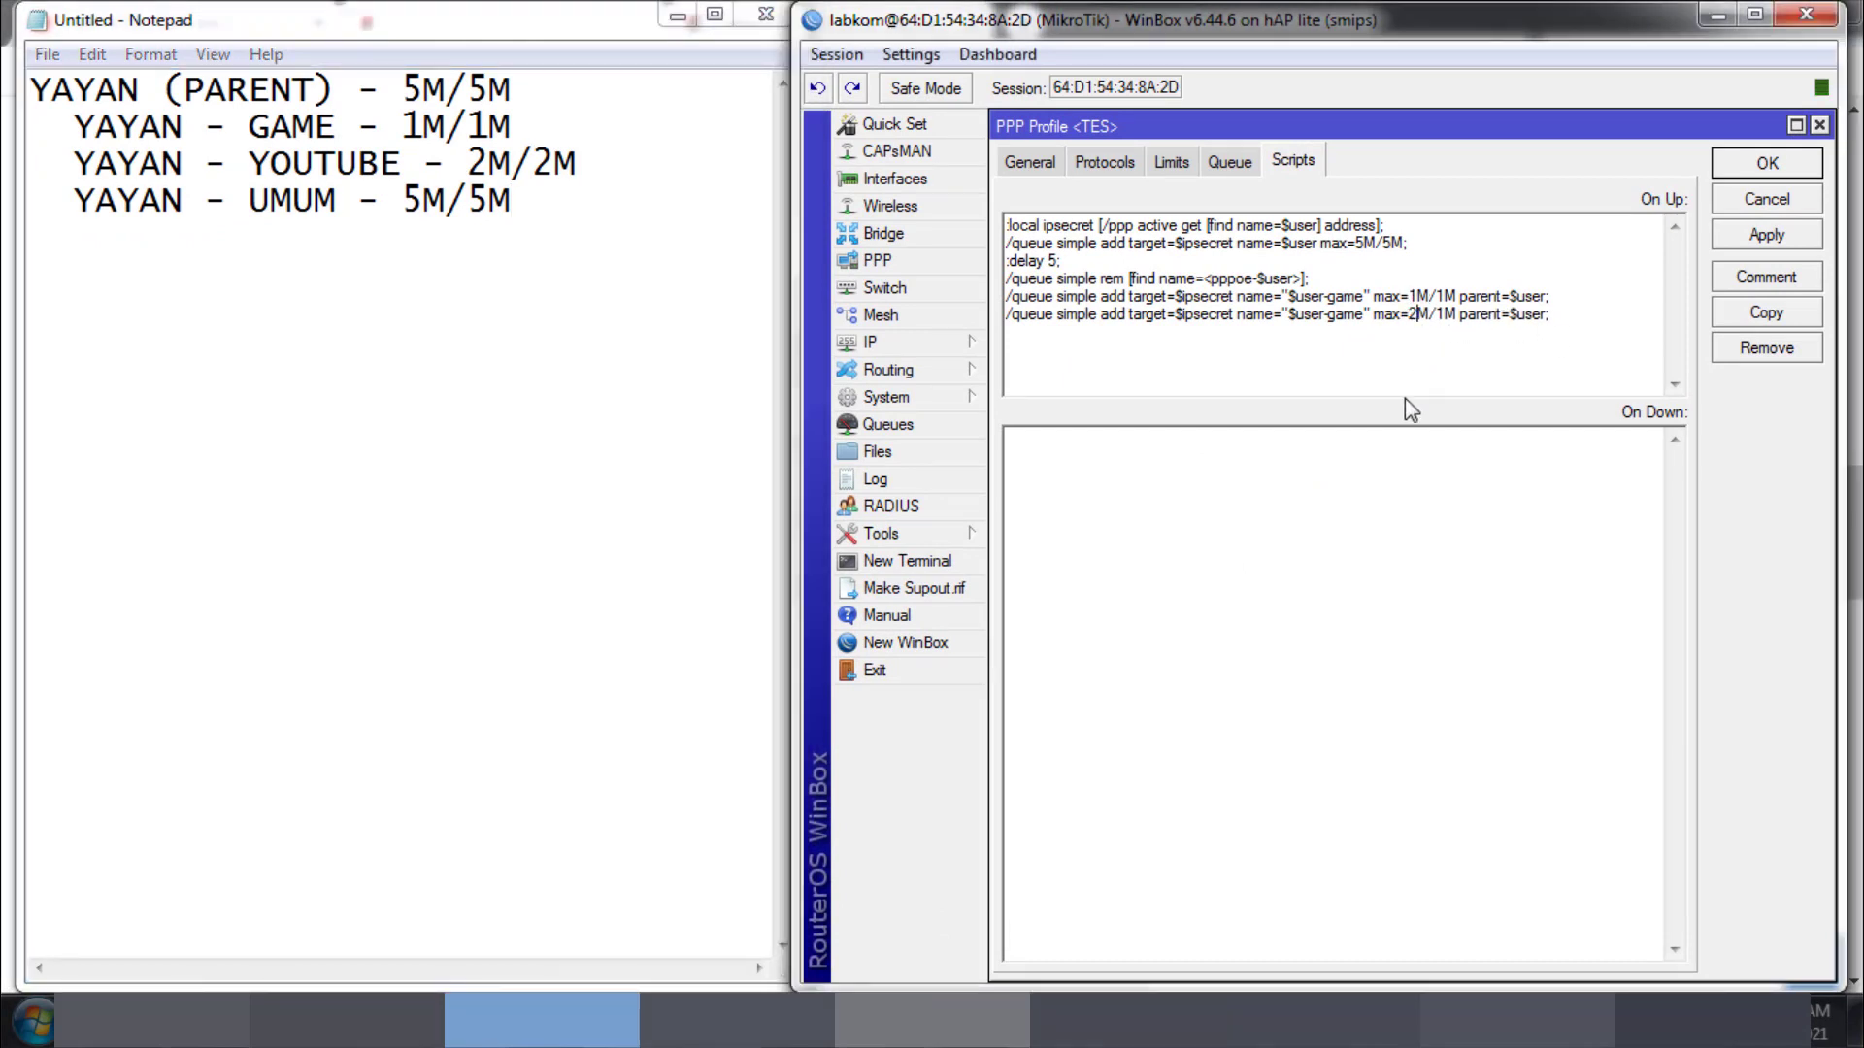
{"action": "key", "text": "Right"}
{"action": "key", "text": "Right"}
{"action": "key", "text": "Delete"}
{"action": "type", "text": "2"}
Step: Change the queue name in the 2M/2M script line to "$user-youtube"
{"action": "key", "text": "Left"}
{"action": "key", "text": "Left"}
{"action": "key", "text": "Left"}
{"action": "key", "text": "Left"}
{"action": "key", "text": "Left"}
{"action": "key", "text": "Left"}
{"action": "key", "text": "Left"}
{"action": "key", "text": "Left"}
{"action": "key", "text": "Left"}
{"action": "key", "text": "Left"}
{"action": "key", "text": "BackSpace"}
{"action": "key", "text": "BackSpace"}
{"action": "key", "text": "BackSpace"}
{"action": "key", "text": "BackSpace"}
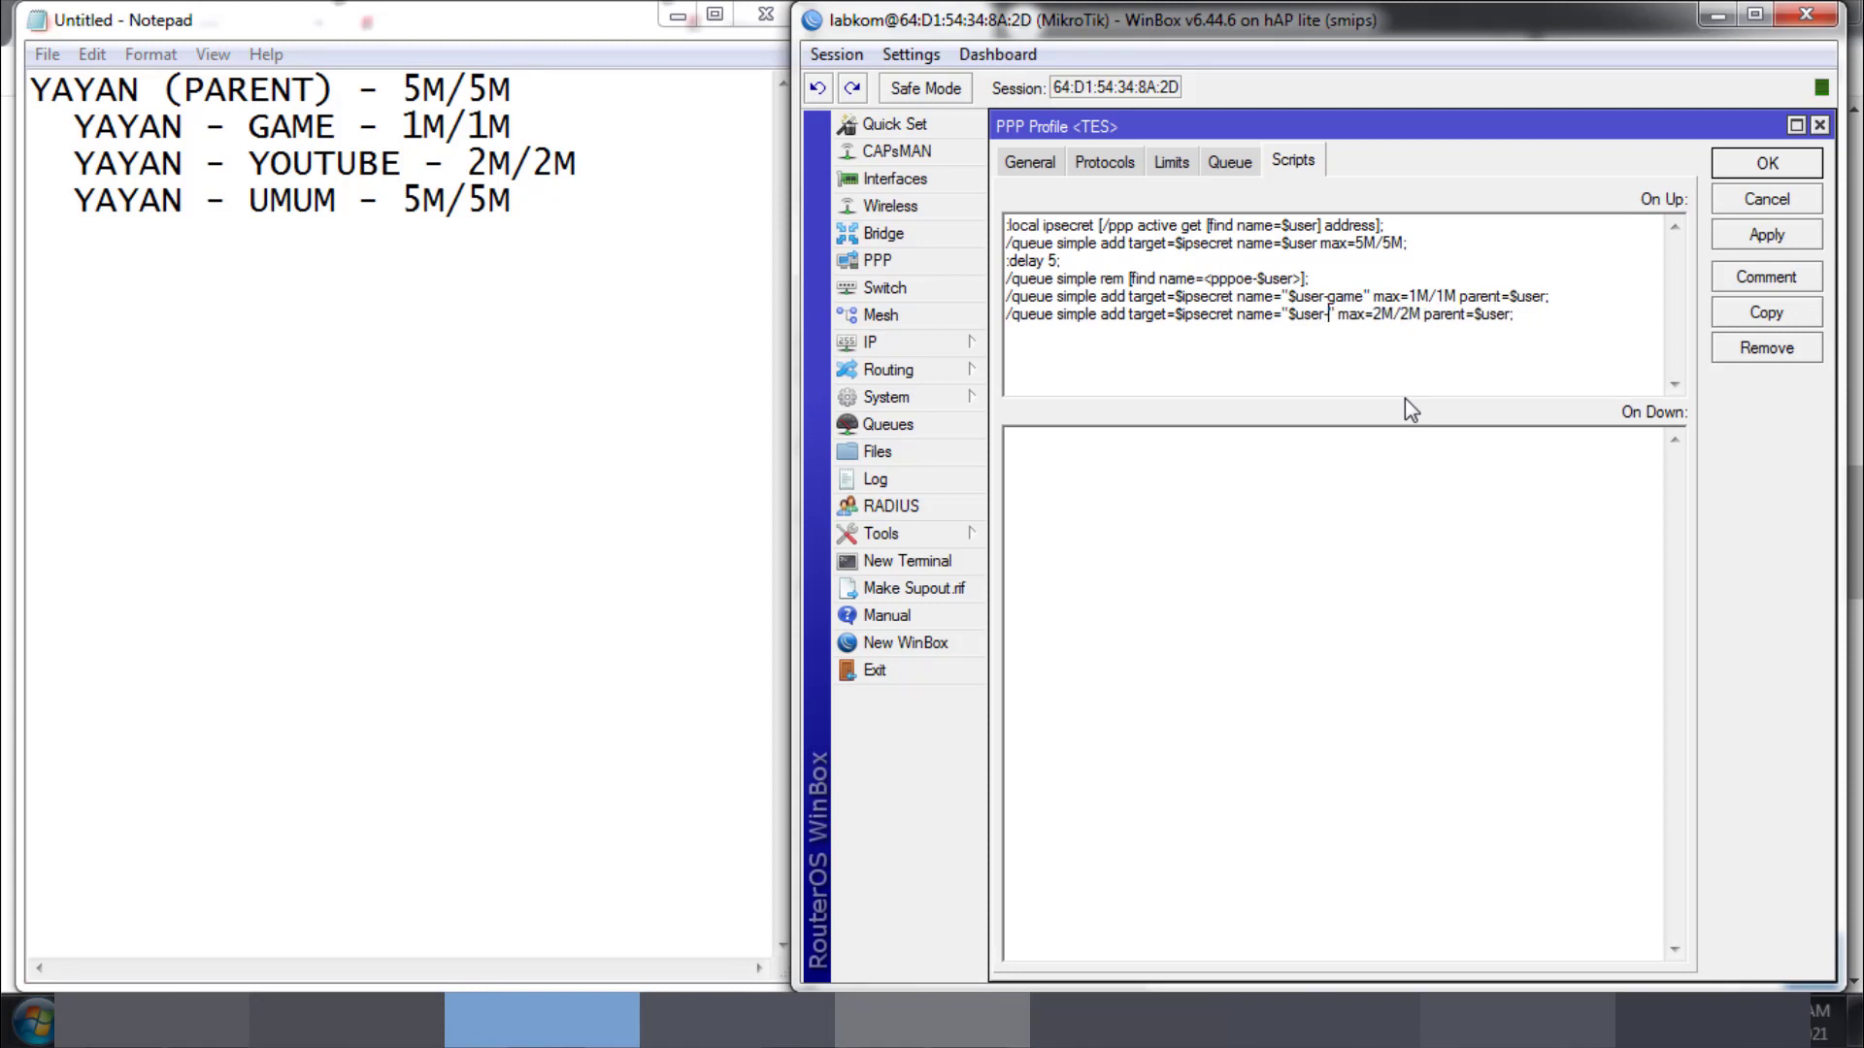
{"action": "type", "text": "youtube"}
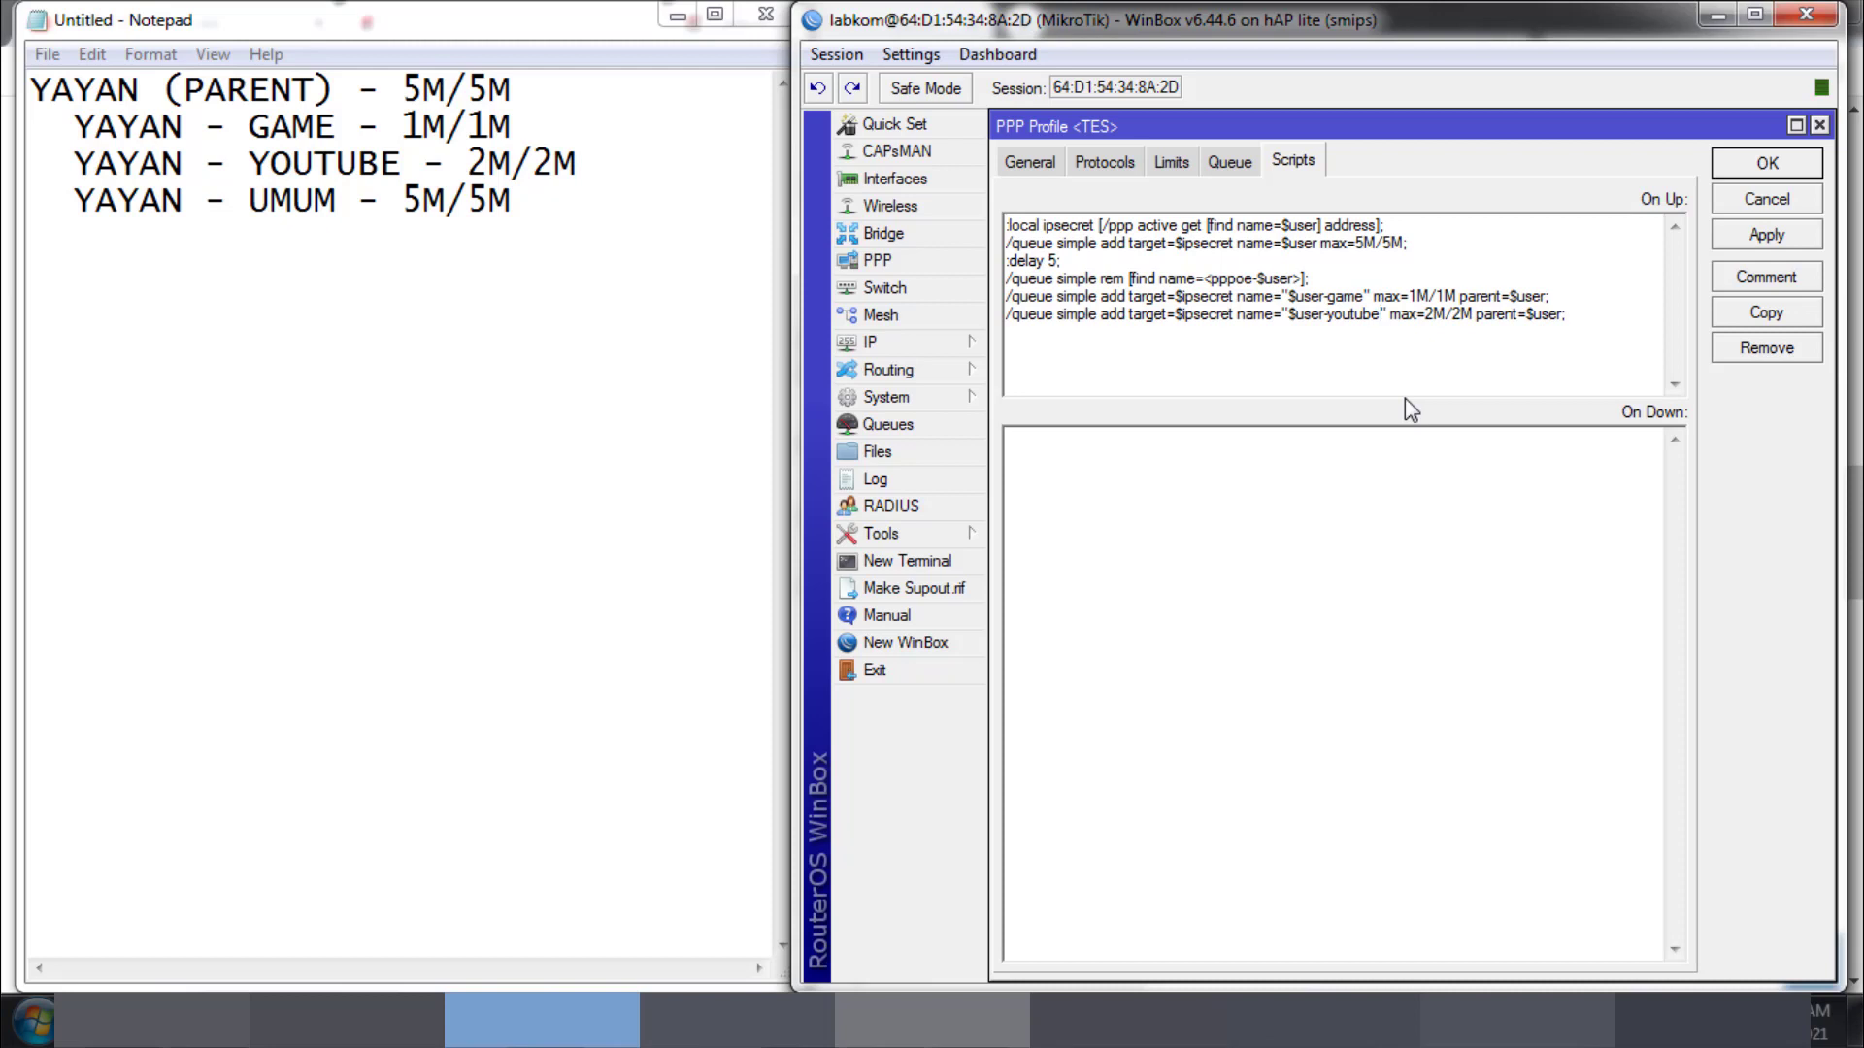
Step: Duplicate the YouTube queue command on a new line, name the copy "$user-umum", and save the TES profile
{"action": "triple_click", "coordinate": [1303, 324]}
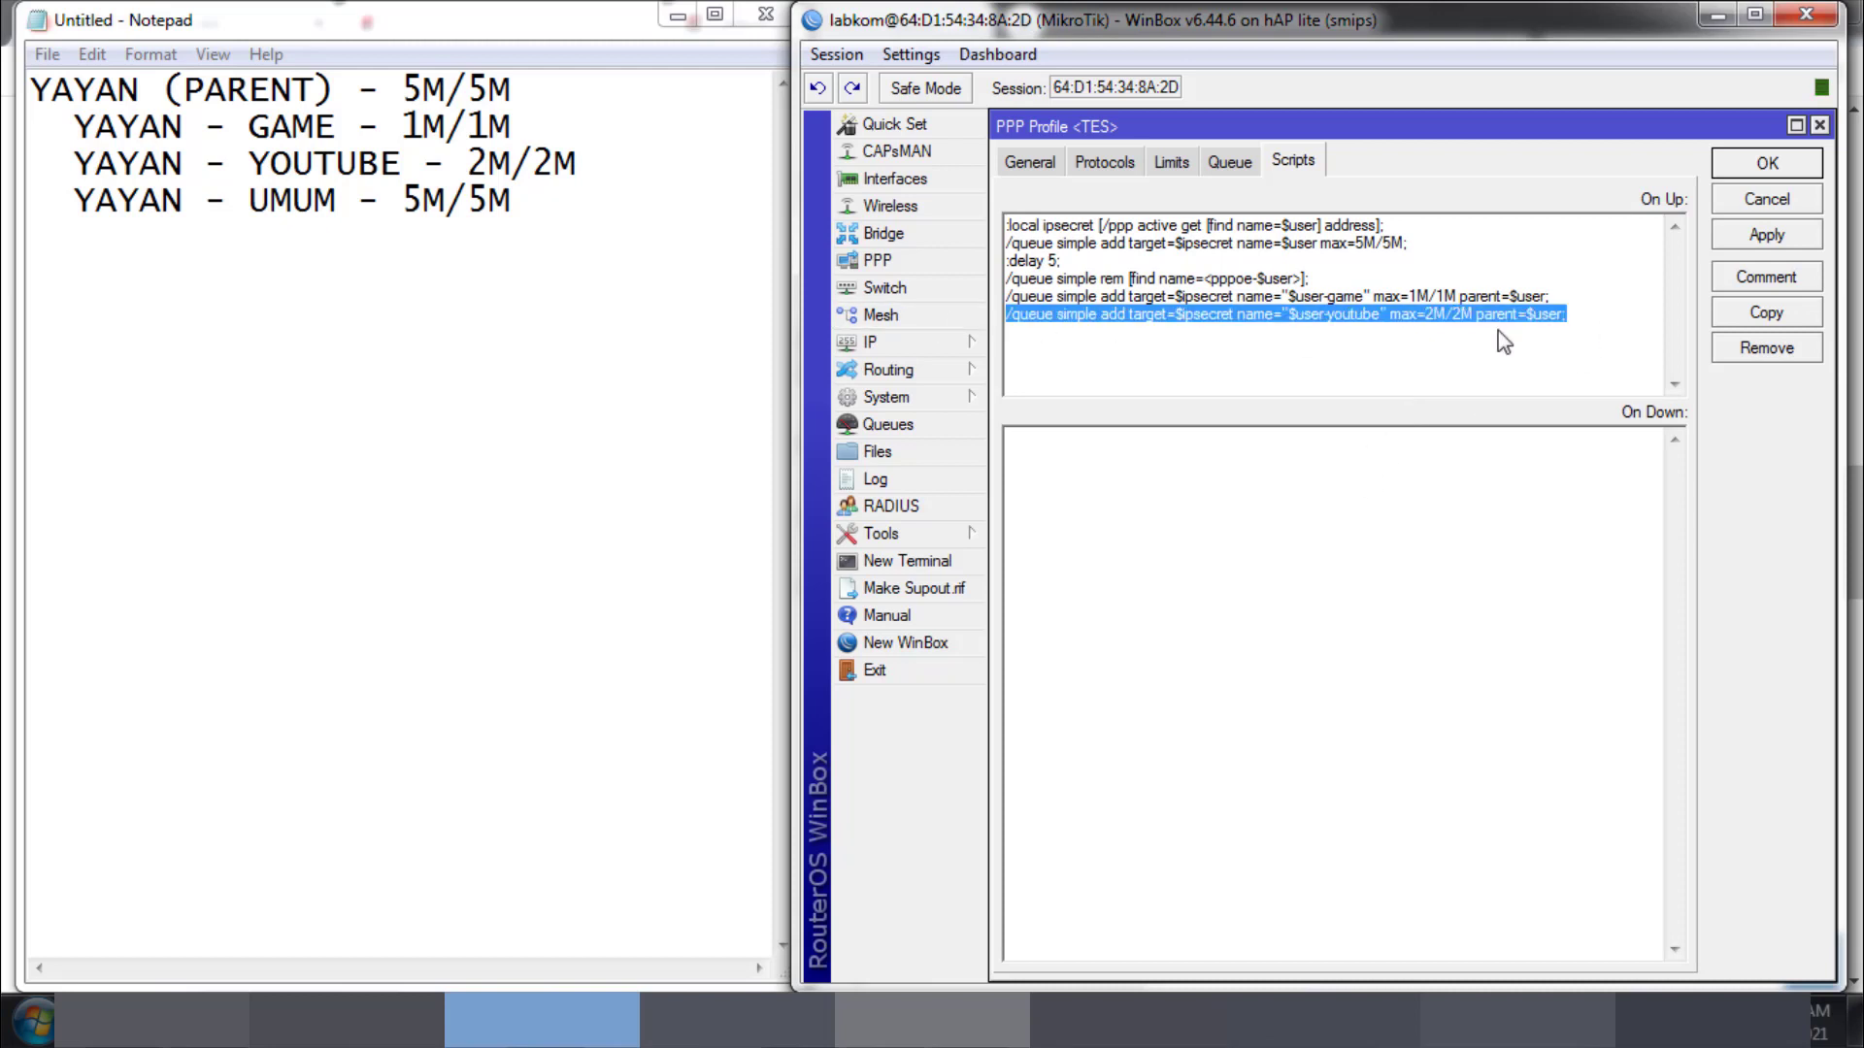
{"action": "left_click", "coordinate": [1606, 350]}
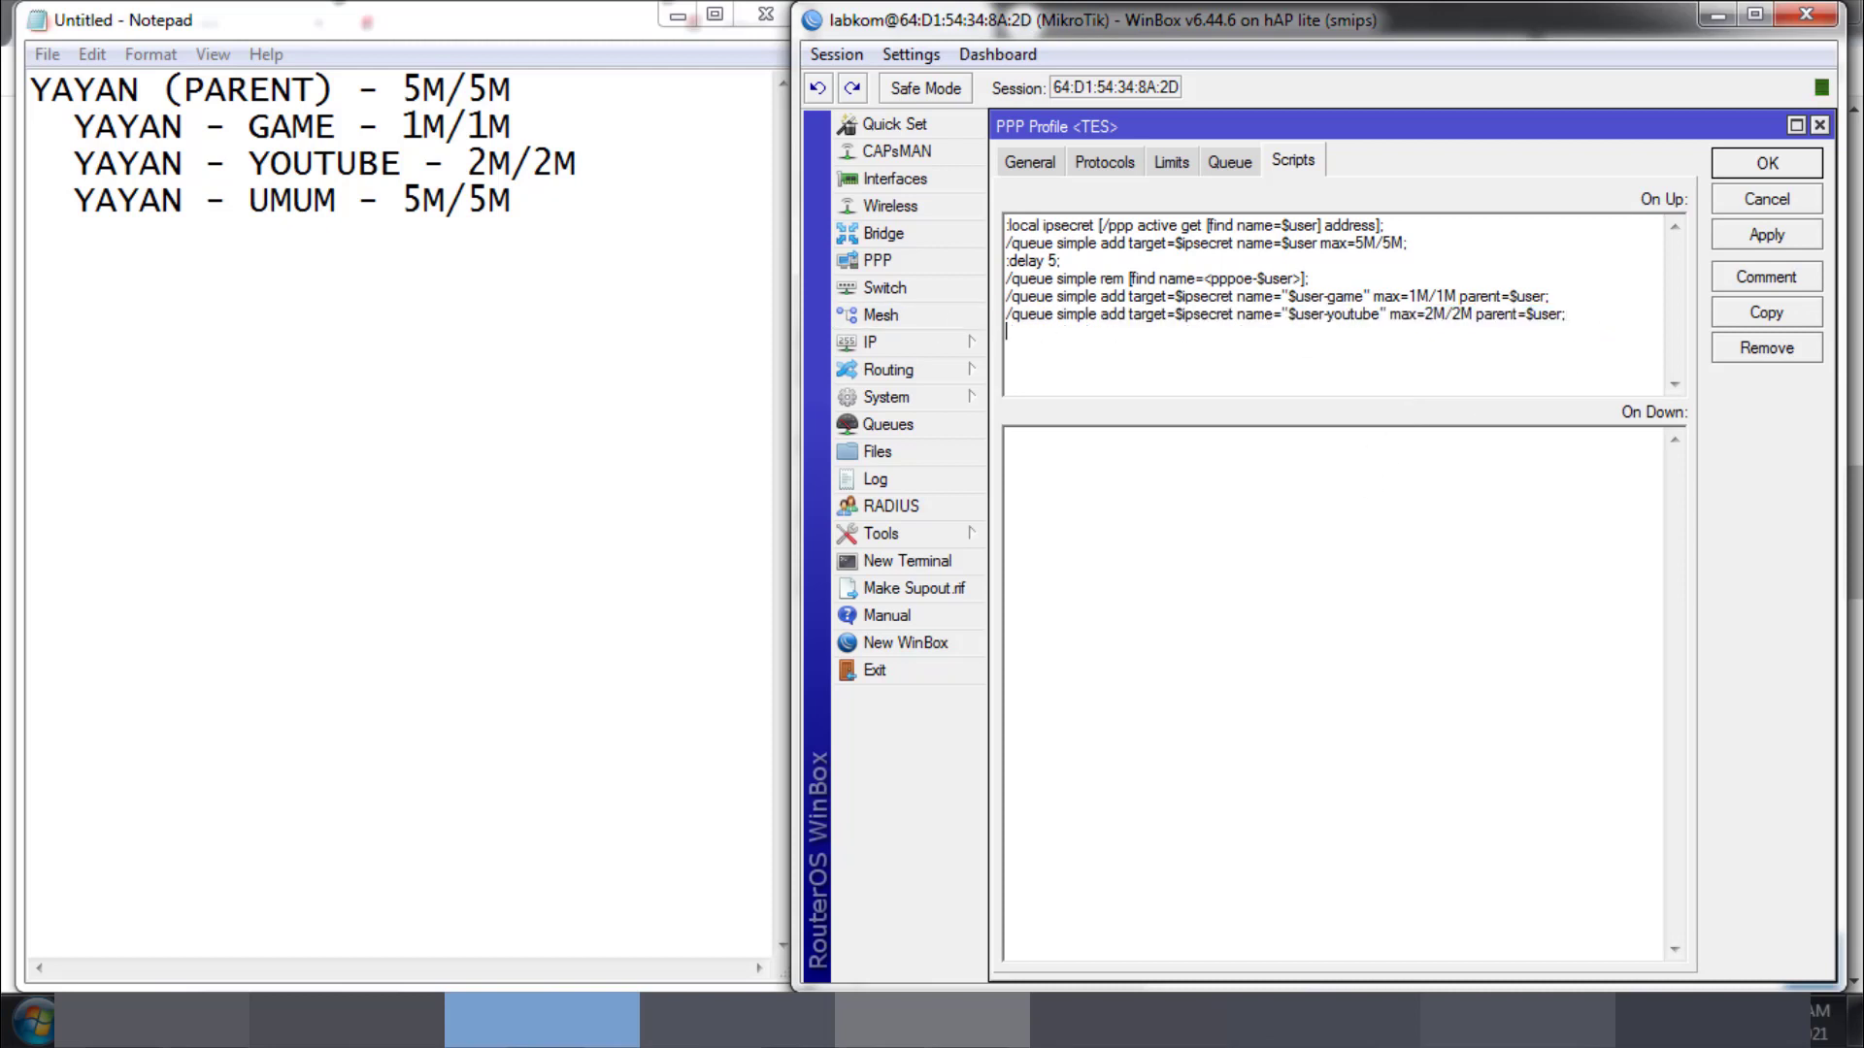
{"action": "key", "text": "ctrl+v"}
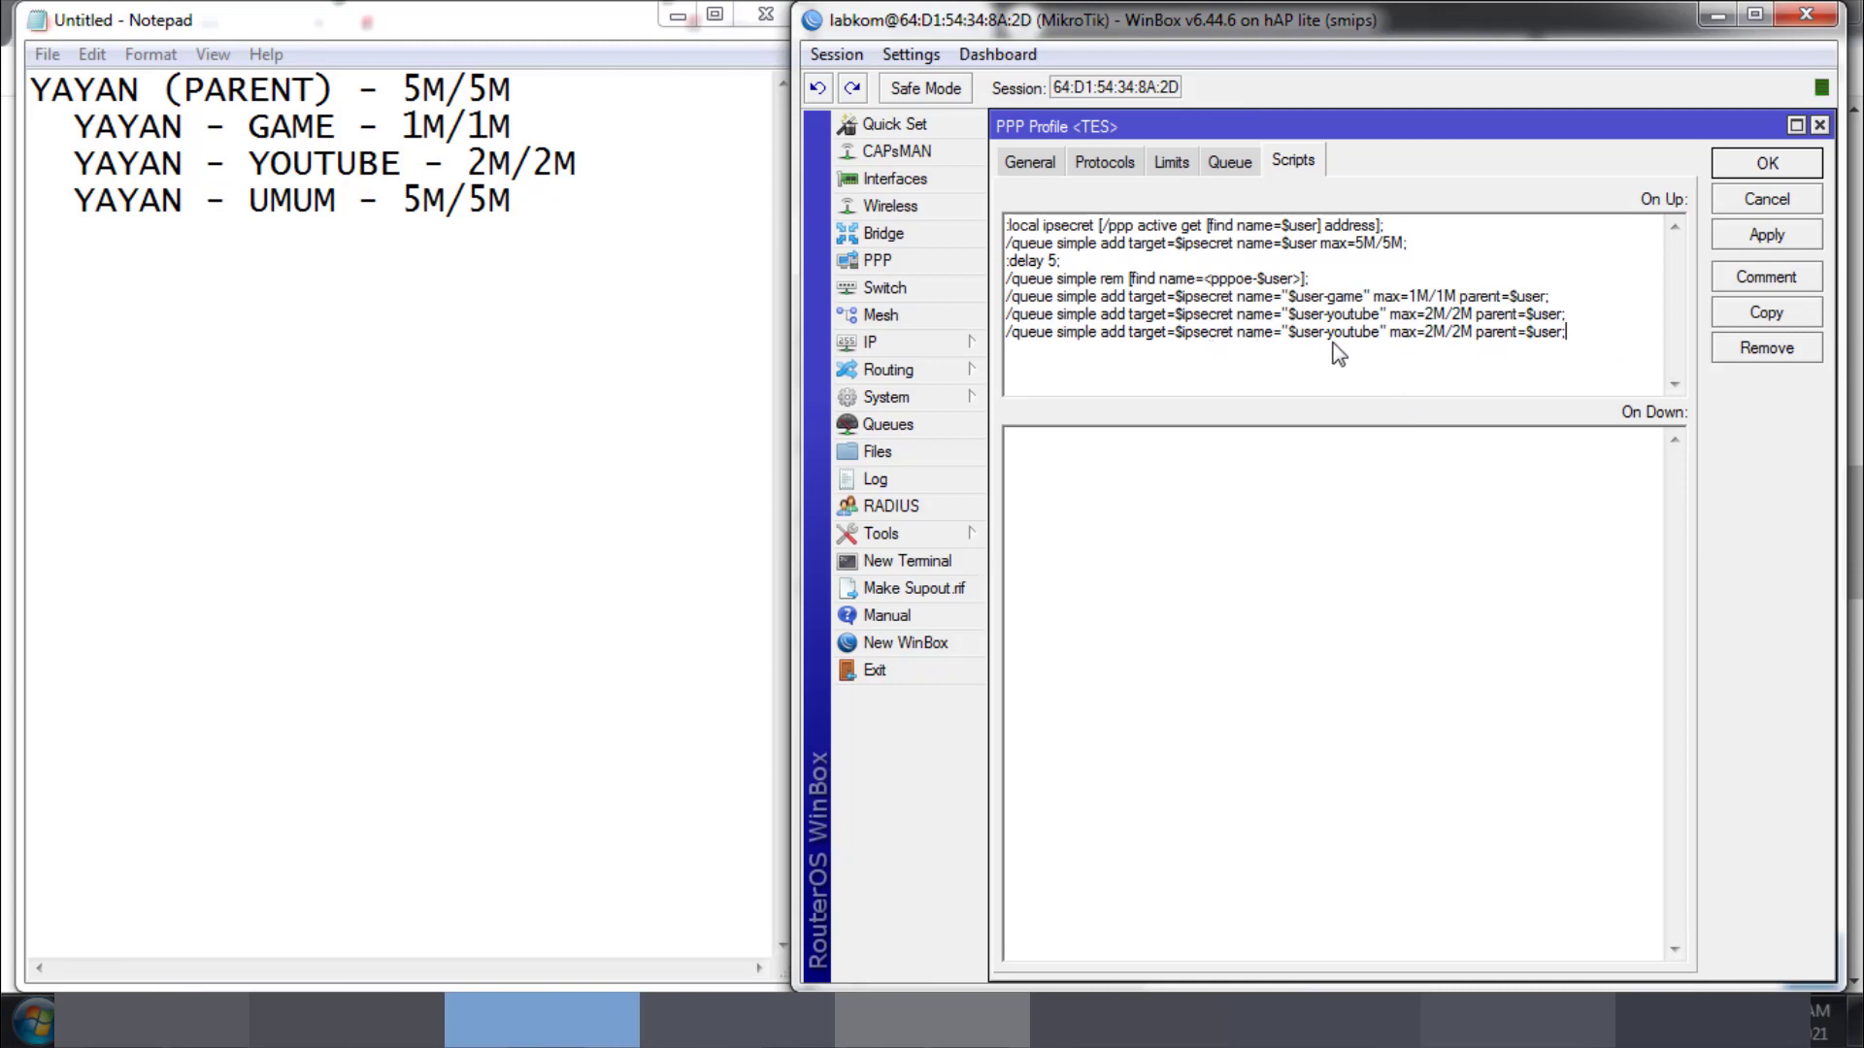
{"action": "left_click_drag", "start_coordinate": [1329, 334], "coordinate": [1382, 335]}
{"action": "type", "text": "umum"}
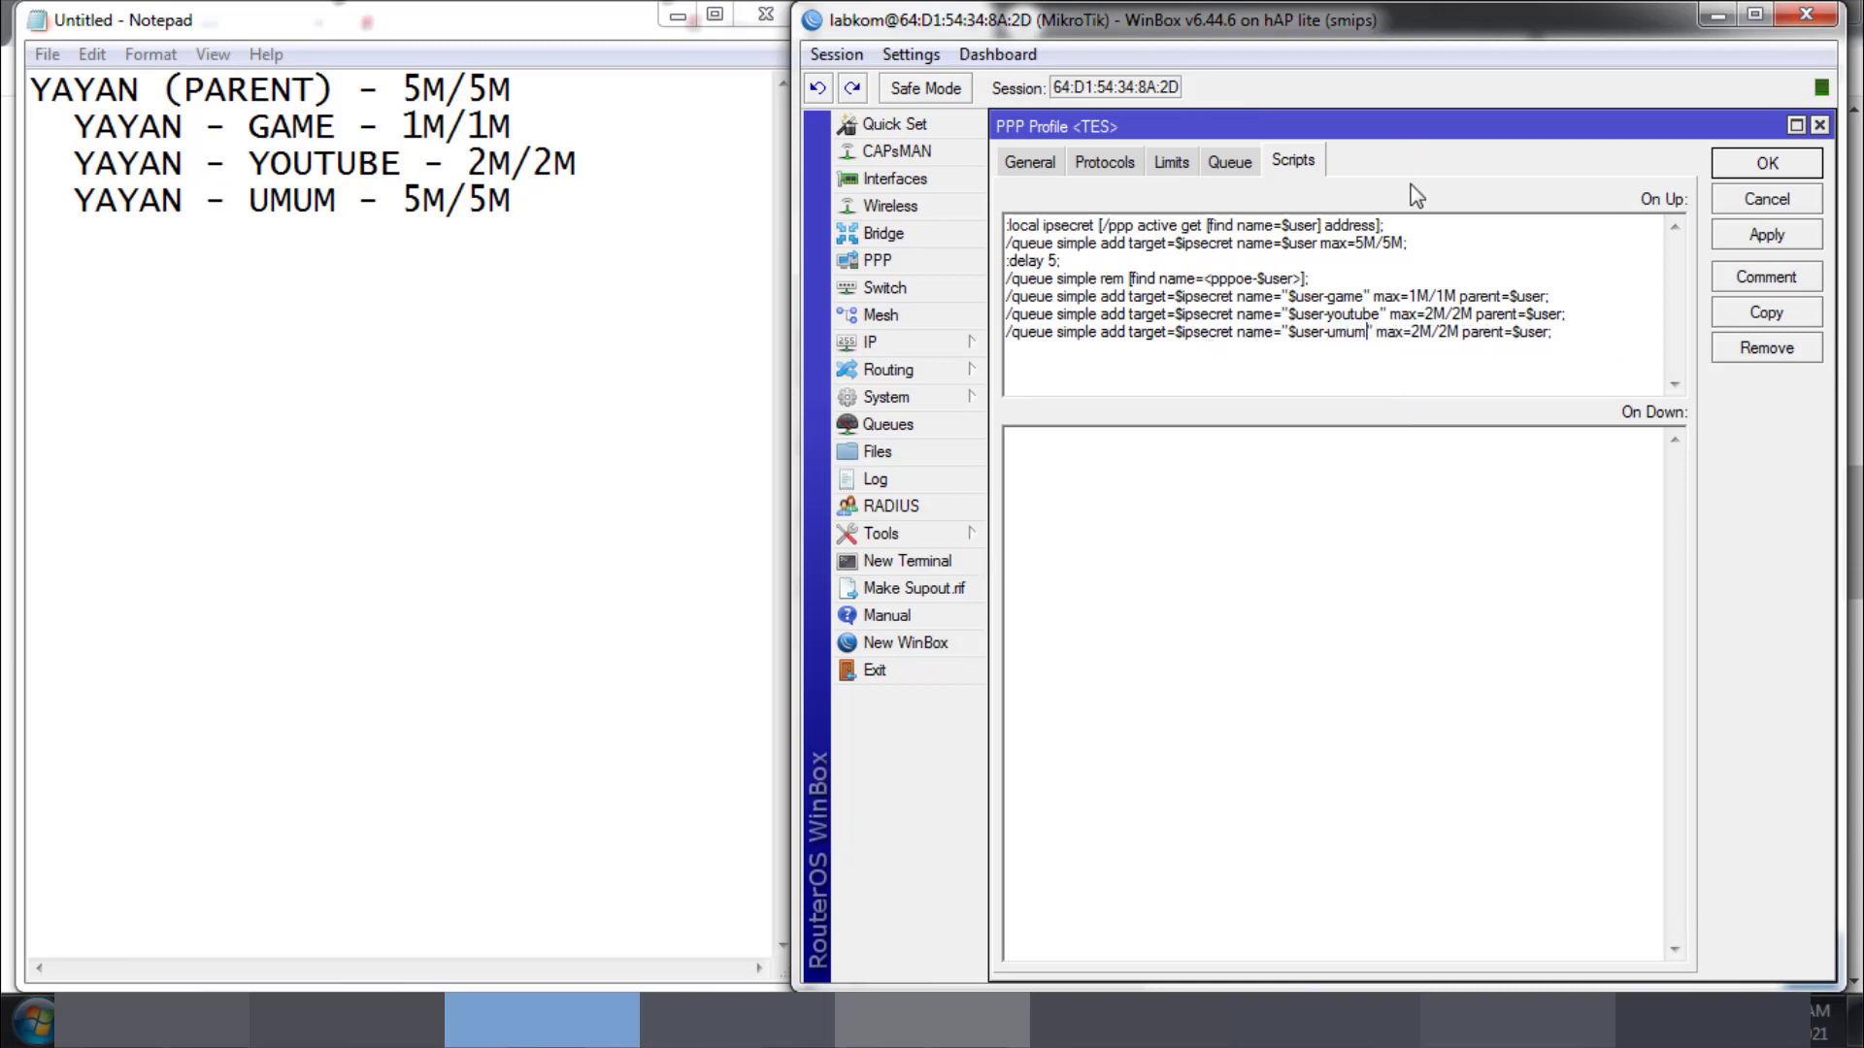
{"action": "left_click", "coordinate": [1767, 236]}
{"action": "key", "text": "Return"}
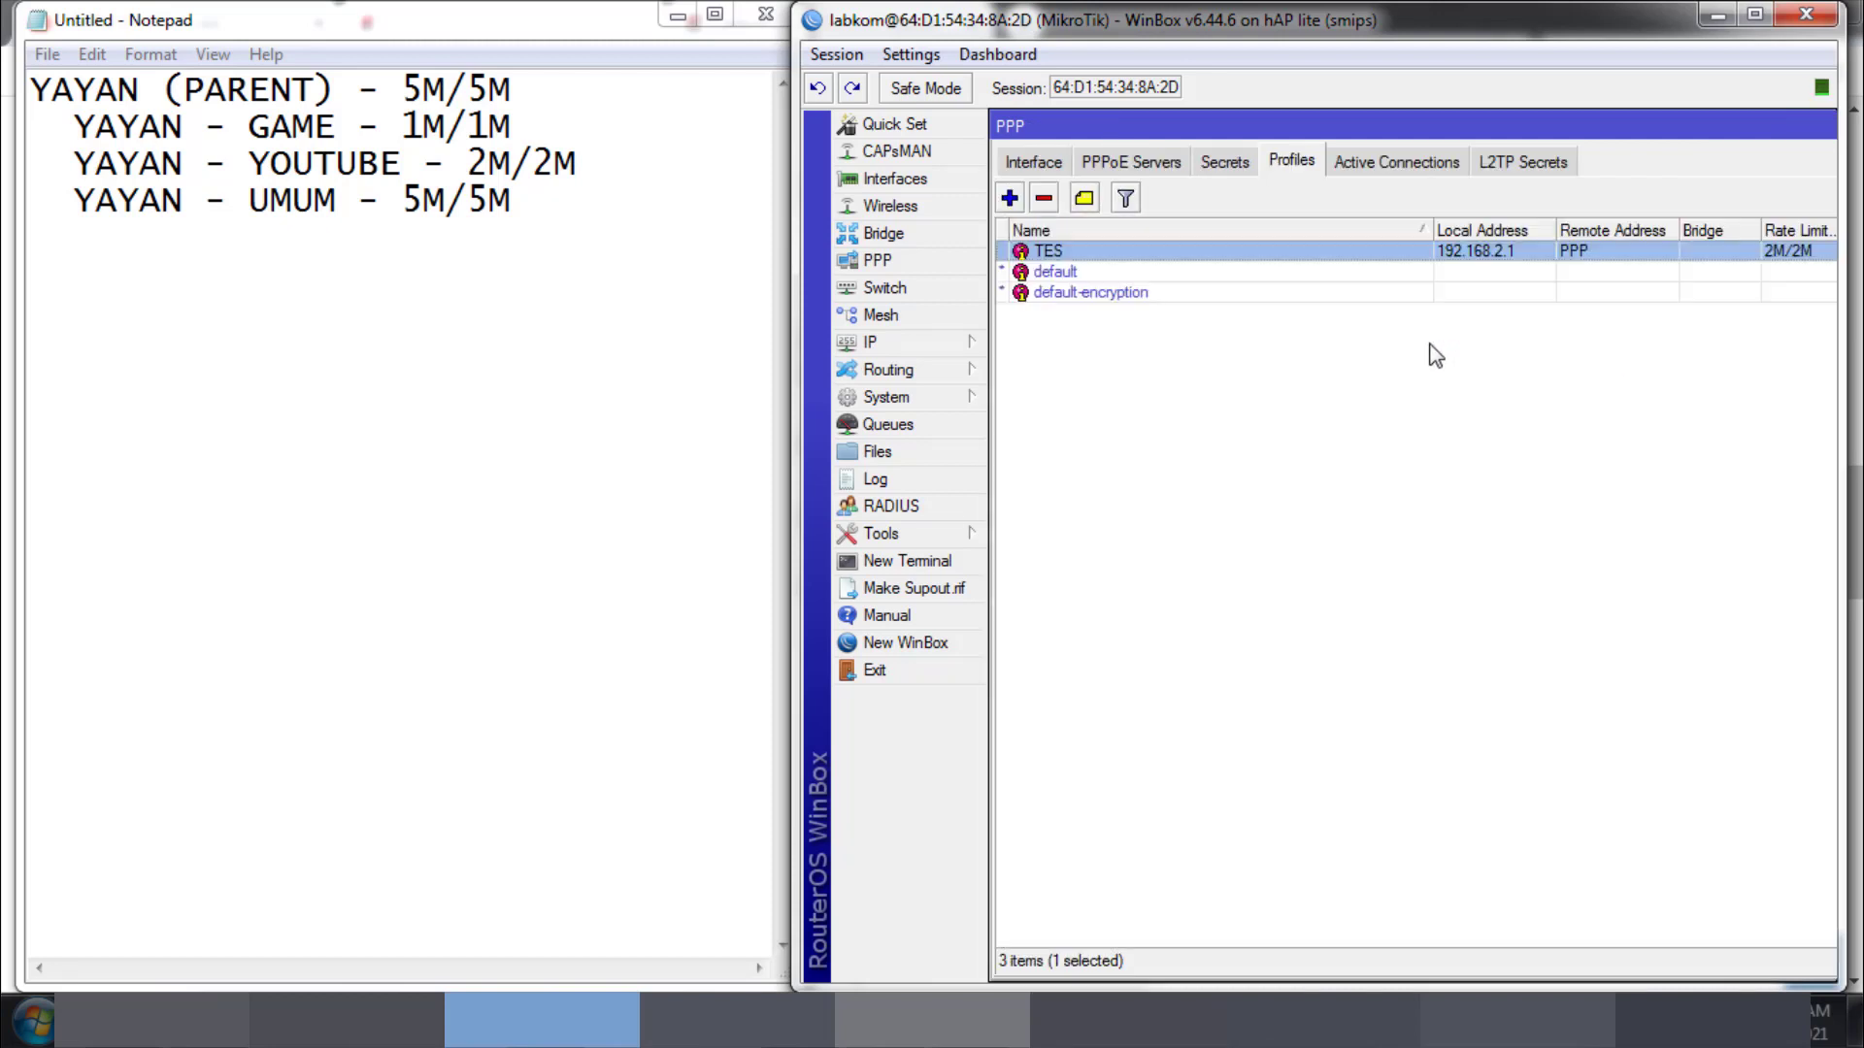
Step: Disconnect the qqq PPPoE user by removing its active PPP connection
{"action": "left_click", "coordinate": [1415, 163]}
{"action": "left_click", "coordinate": [936, 431]}
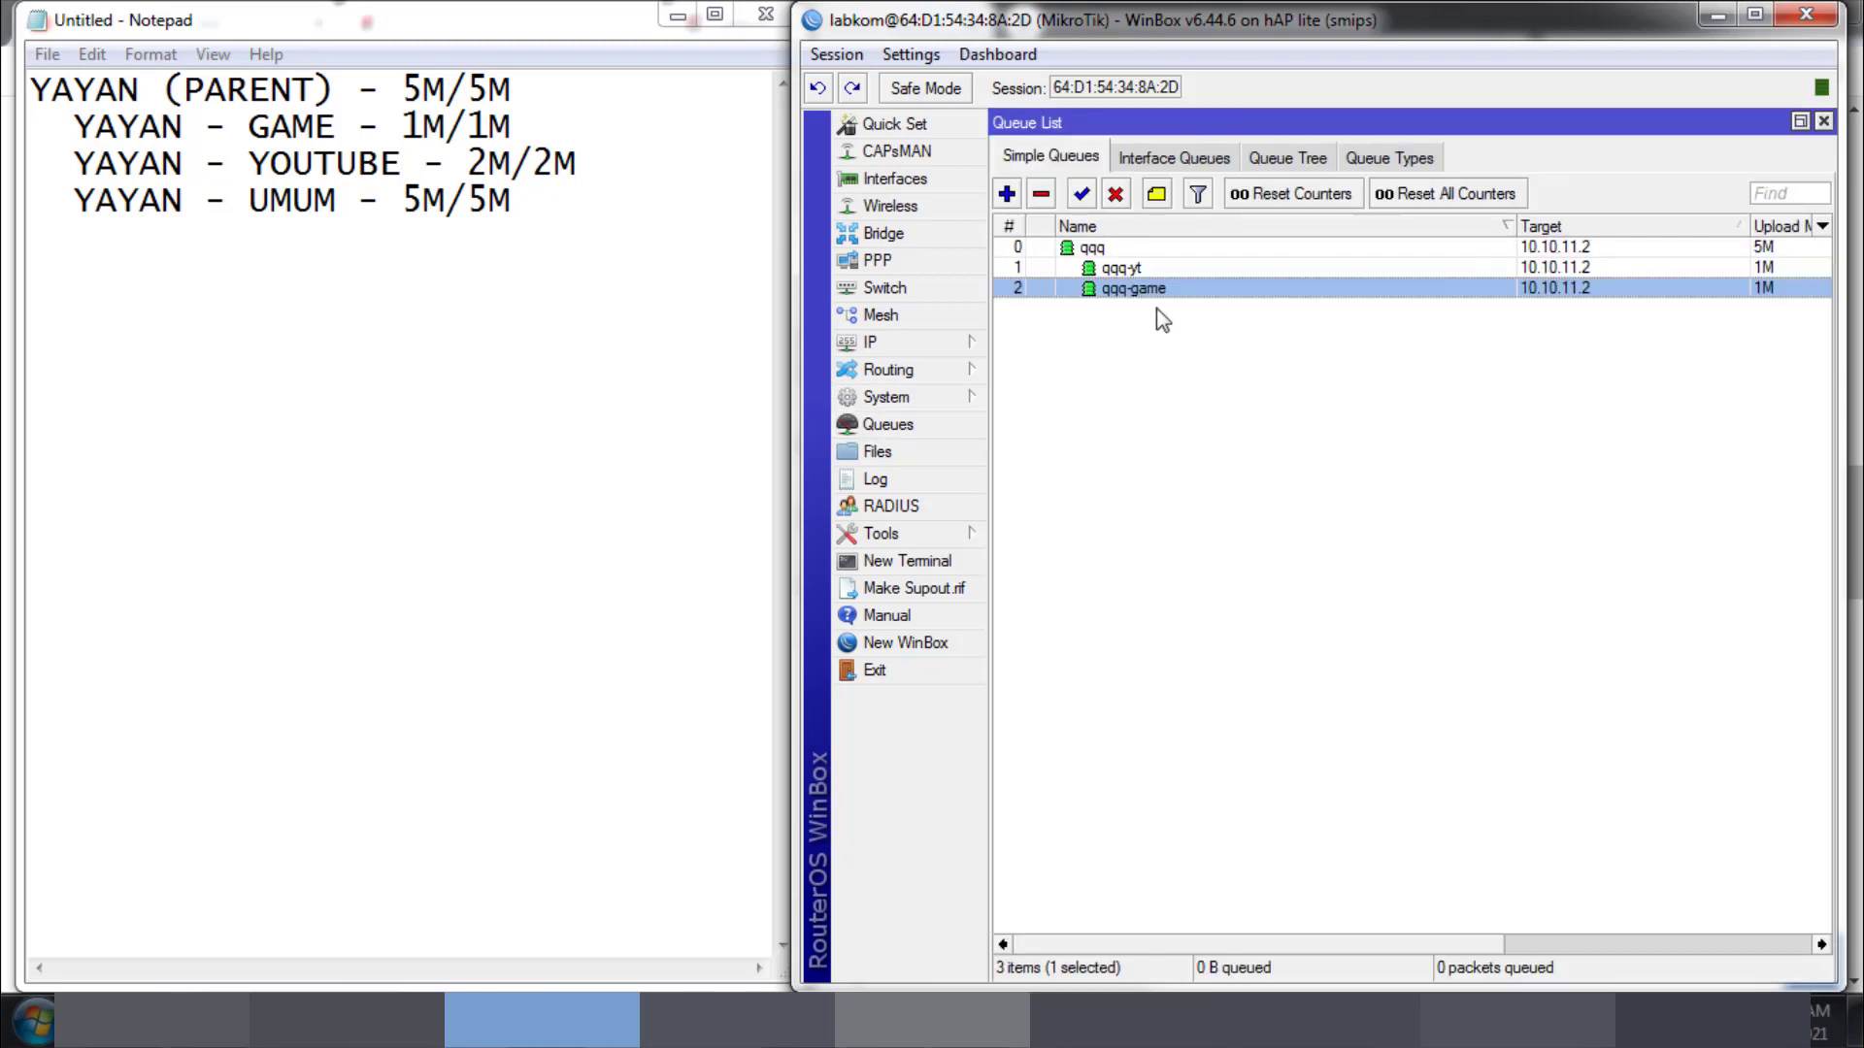
{"action": "key", "text": "Escape"}
{"action": "double_click", "coordinate": [1179, 271]}
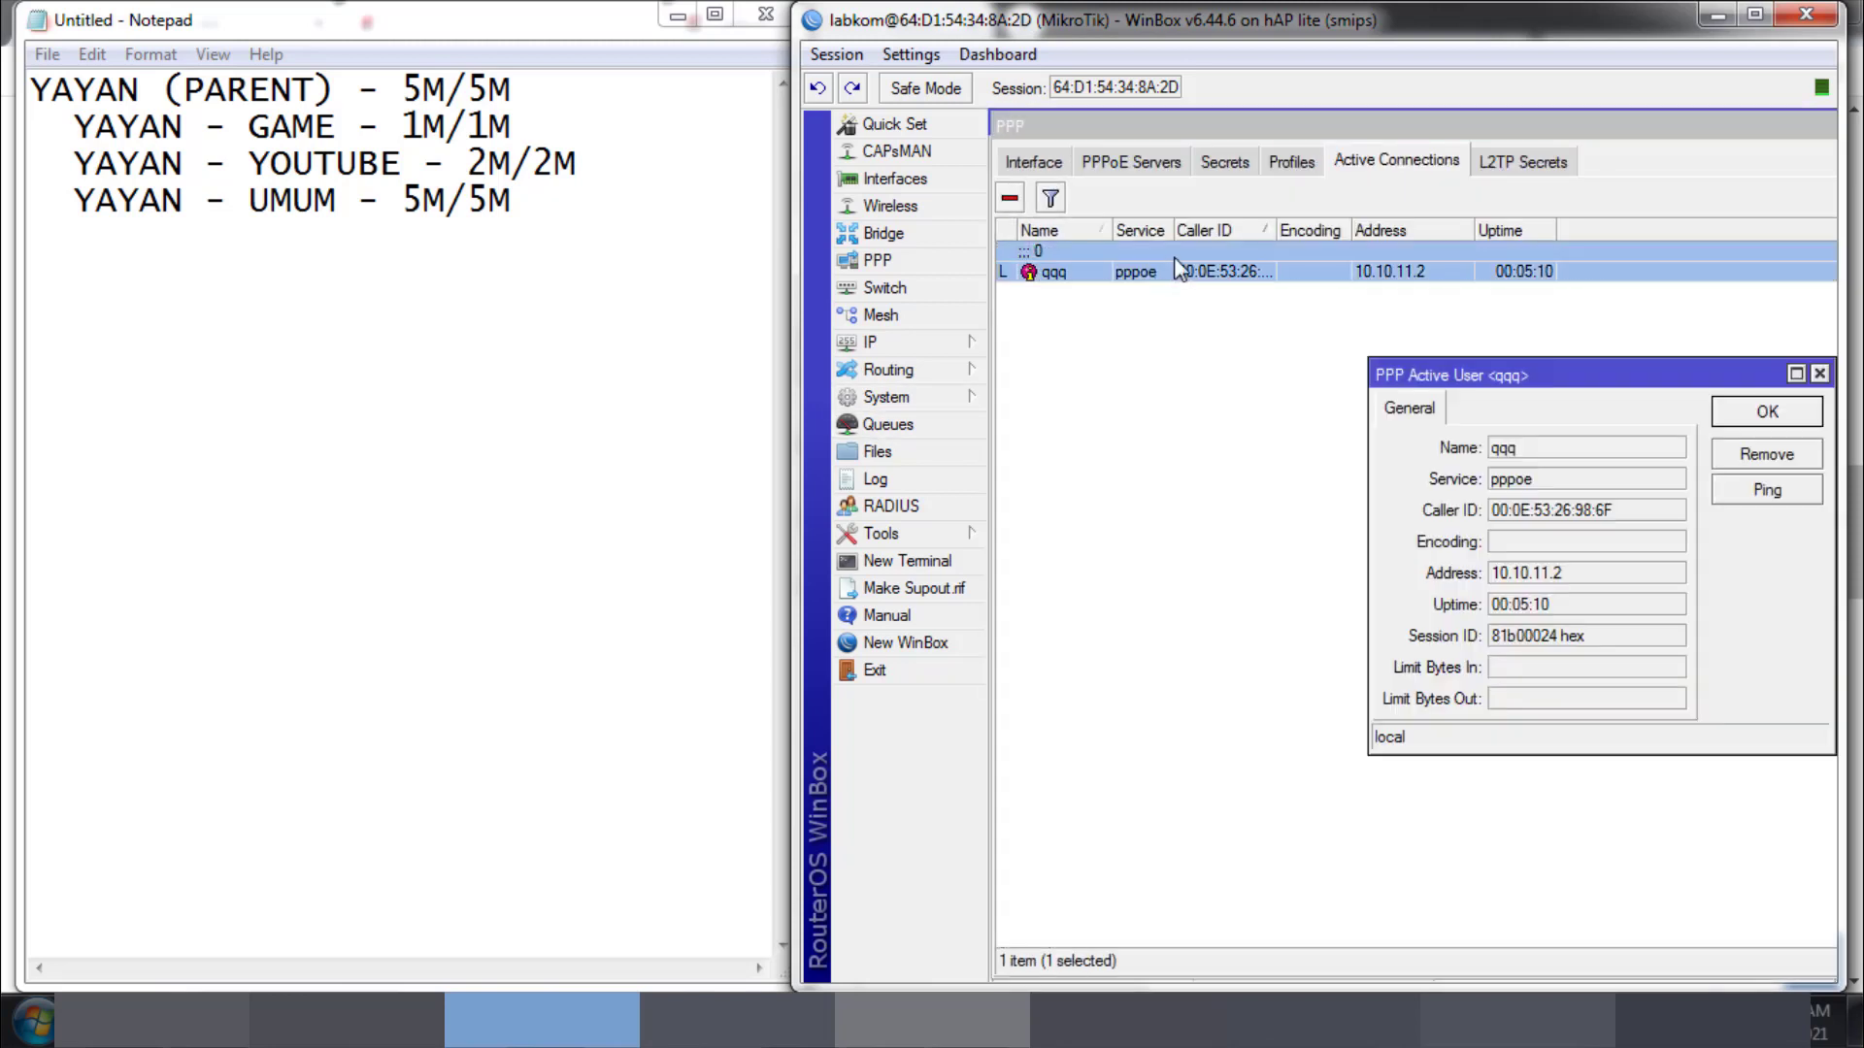
{"action": "left_click", "coordinate": [1739, 453]}
Step: Delete all the existing simple queues, including the qqq parent and its child queues
{"action": "left_click", "coordinate": [952, 434]}
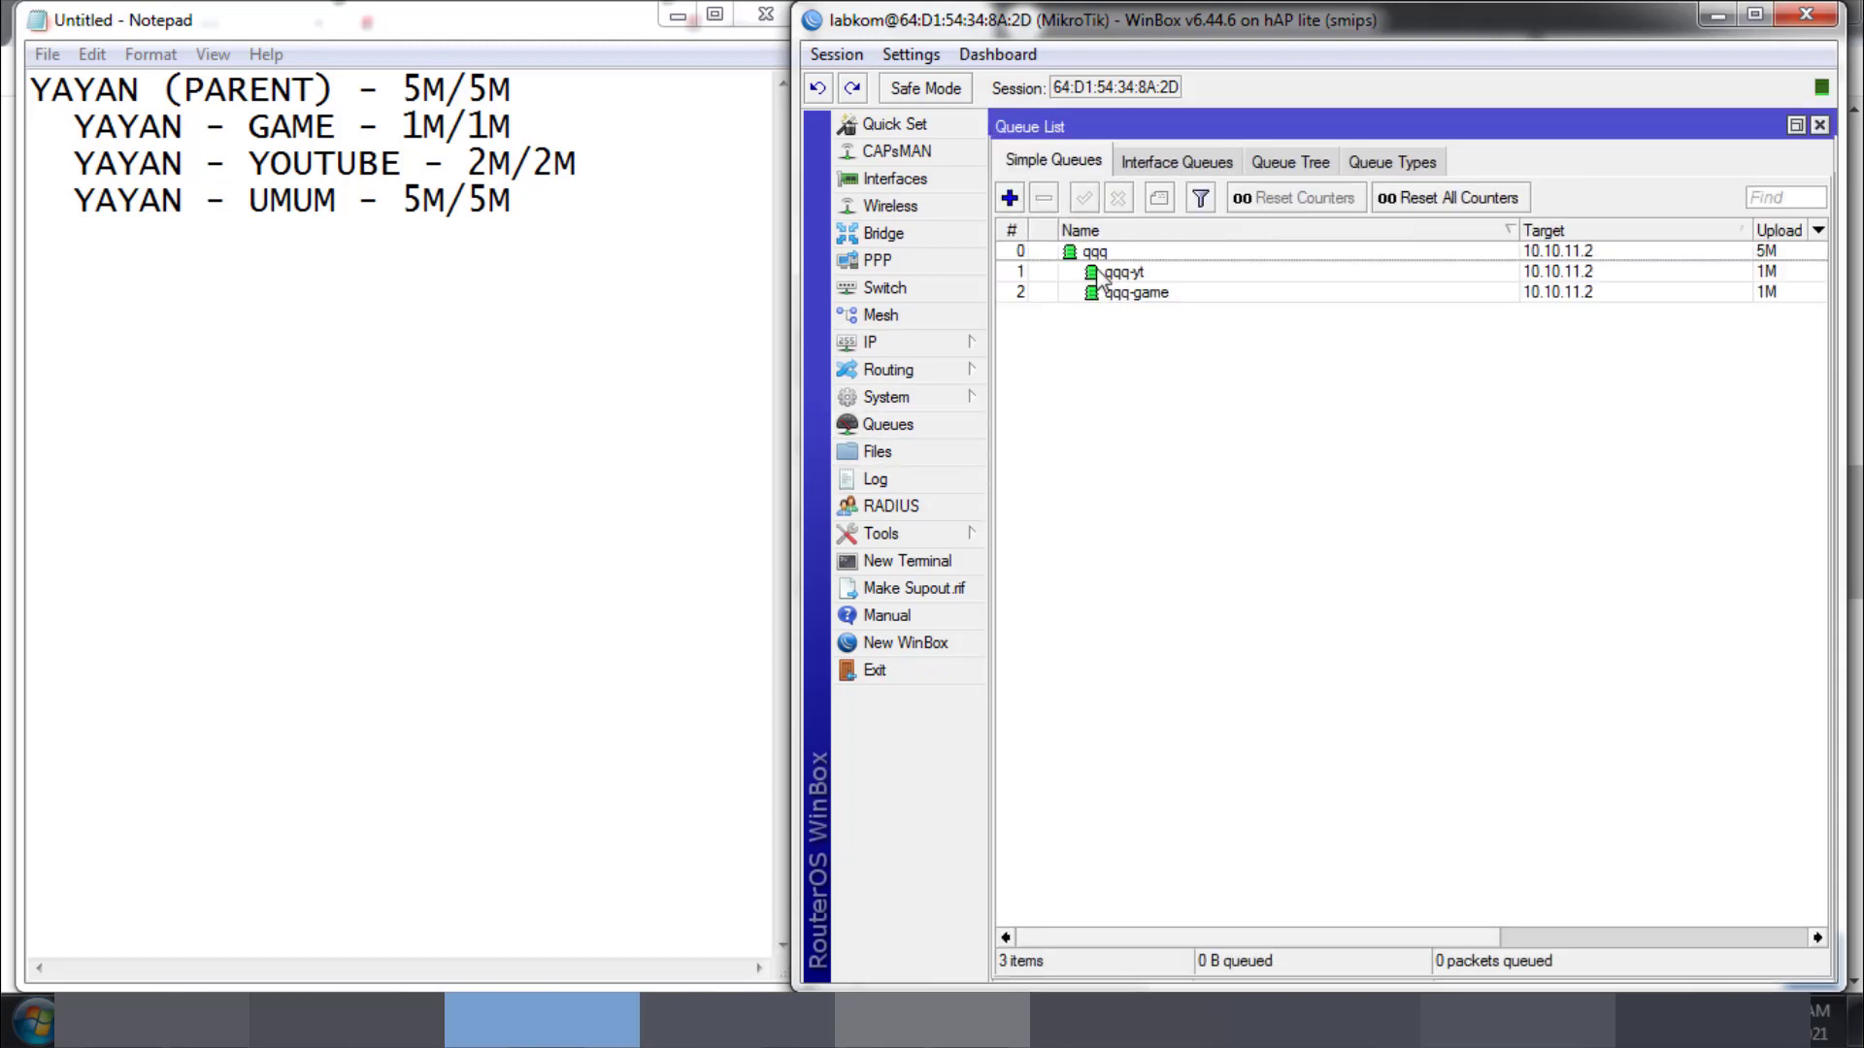
{"action": "left_click", "coordinate": [1104, 255]}
{"action": "key", "text": "ctrl+a"}
{"action": "left_click", "coordinate": [1044, 198]}
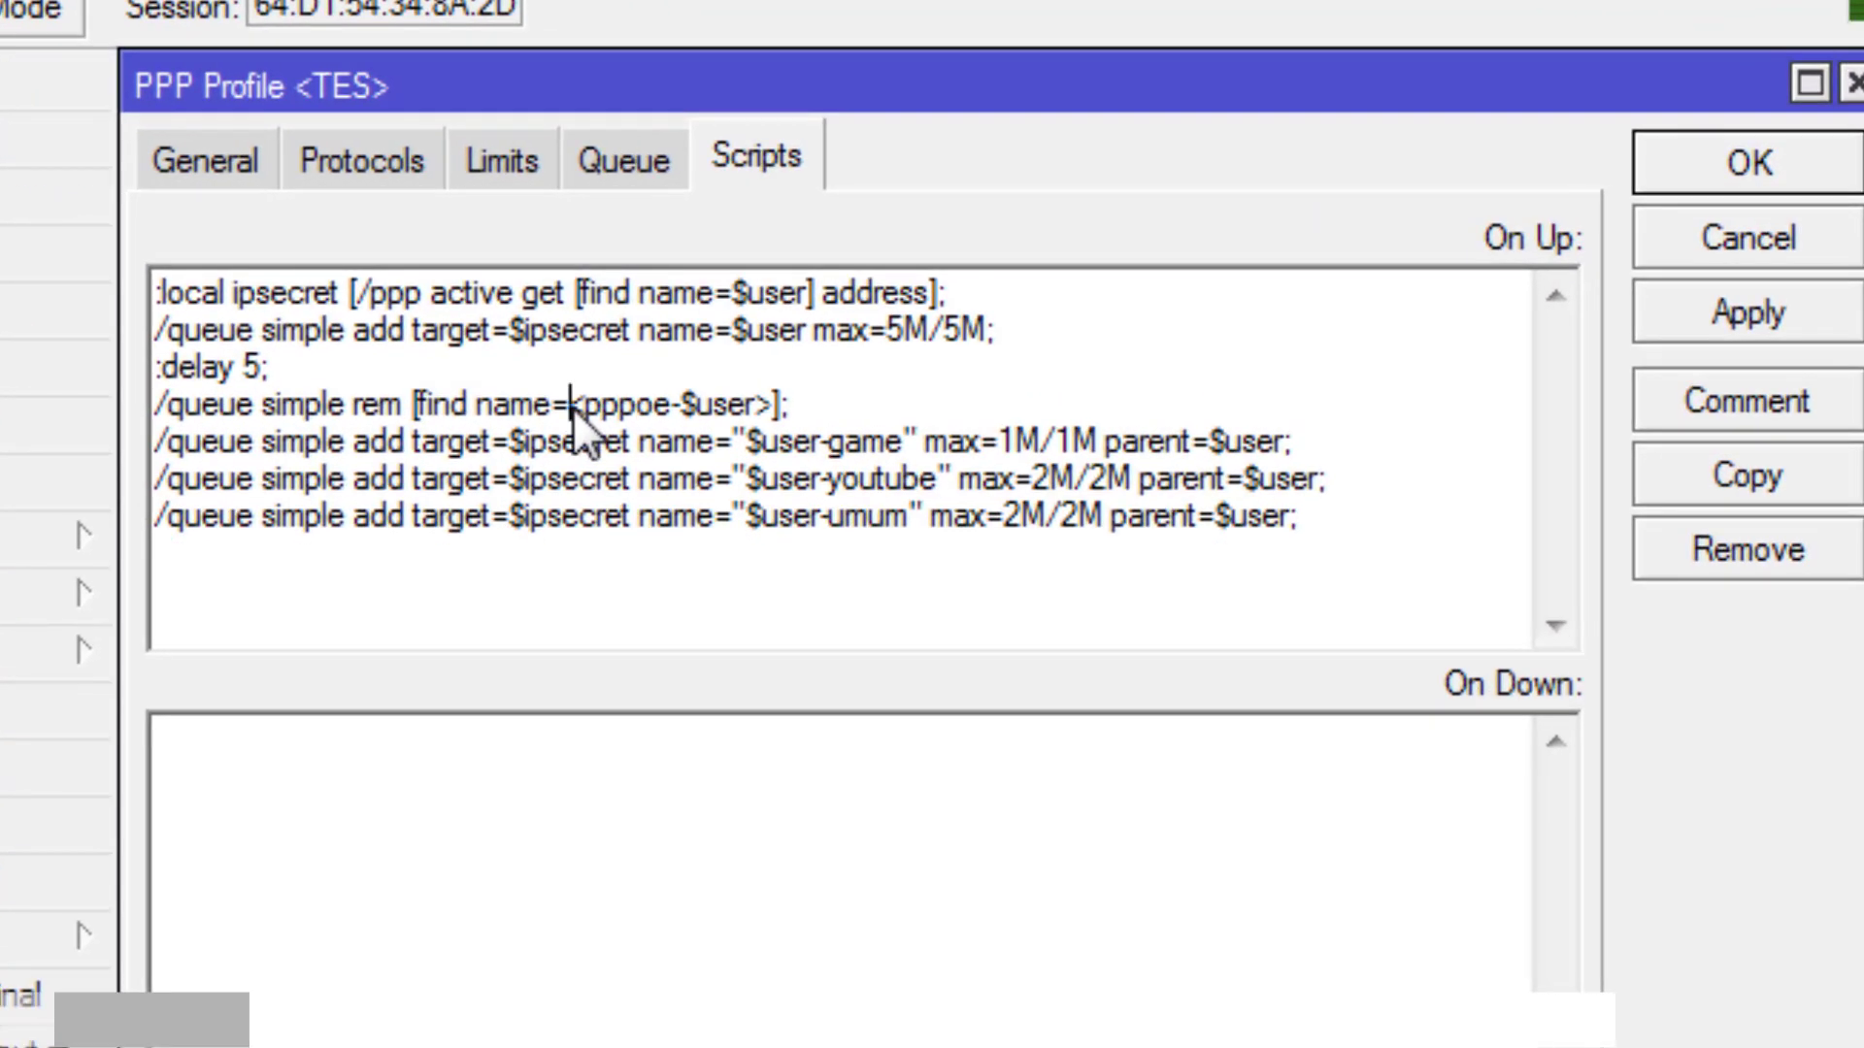
Step: Enclose <pppoe-$user> in quotation marks in the script's queue removal line, then apply and close the TES profile
{"action": "left_click", "coordinate": [716, 383]}
{"action": "type", "text": "\""}
{"action": "left_click", "coordinate": [791, 405]}
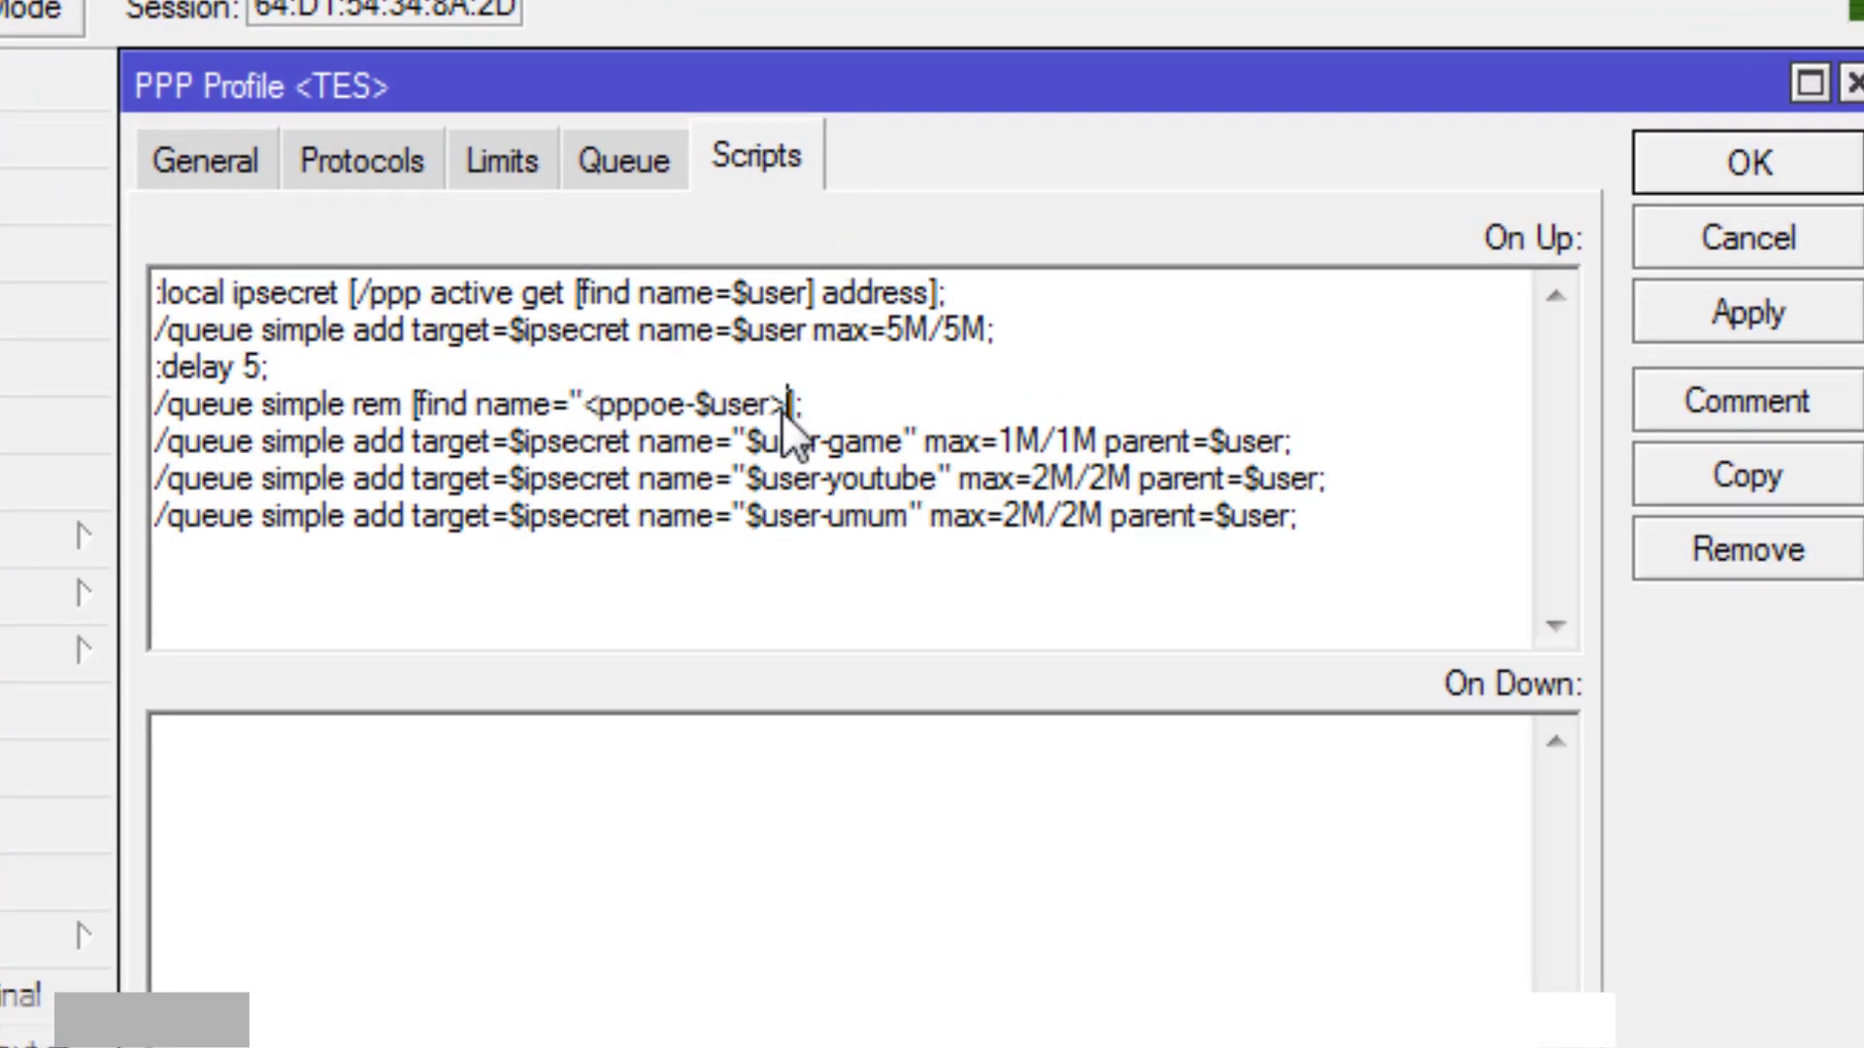
{"action": "type", "text": "\""}
{"action": "left_click", "coordinate": [1747, 313]}
{"action": "key", "text": "Escape"}
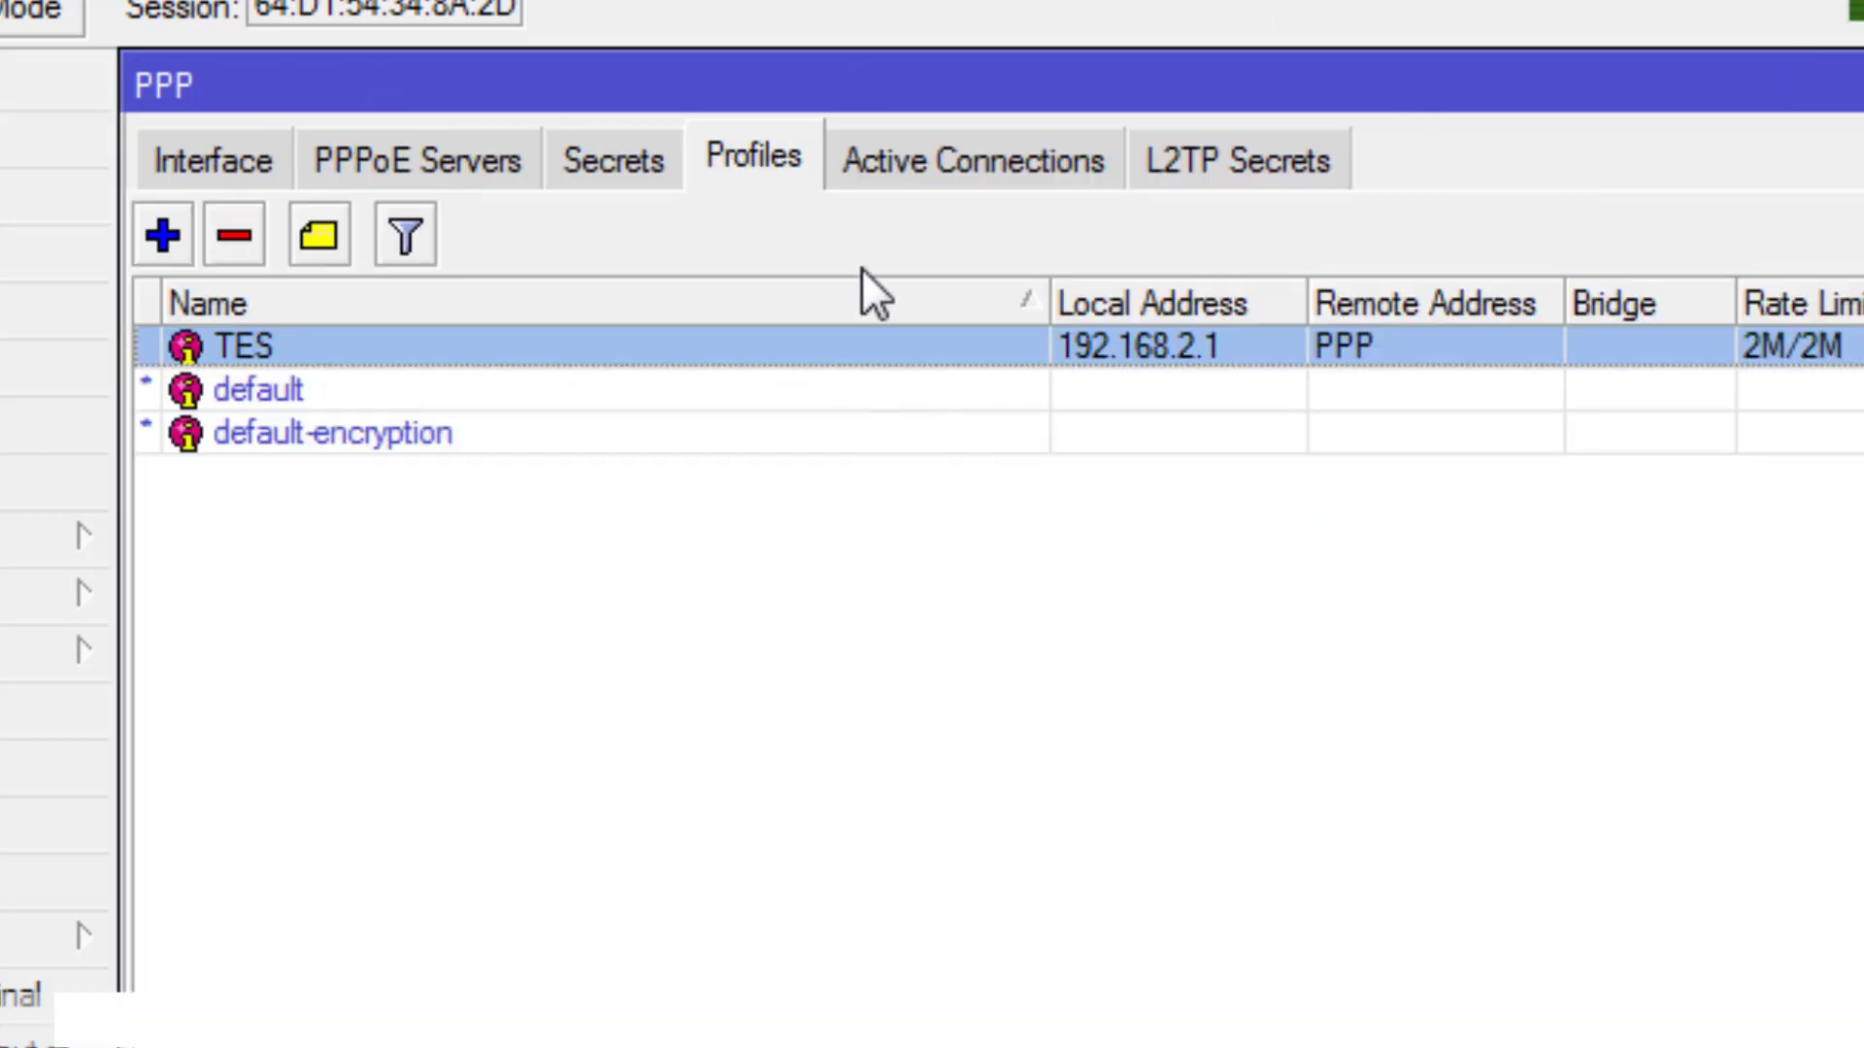
Step: Remove the active qqq PPP connection again and place the simple queue list below the active connections list
{"action": "left_click", "coordinate": [974, 154]}
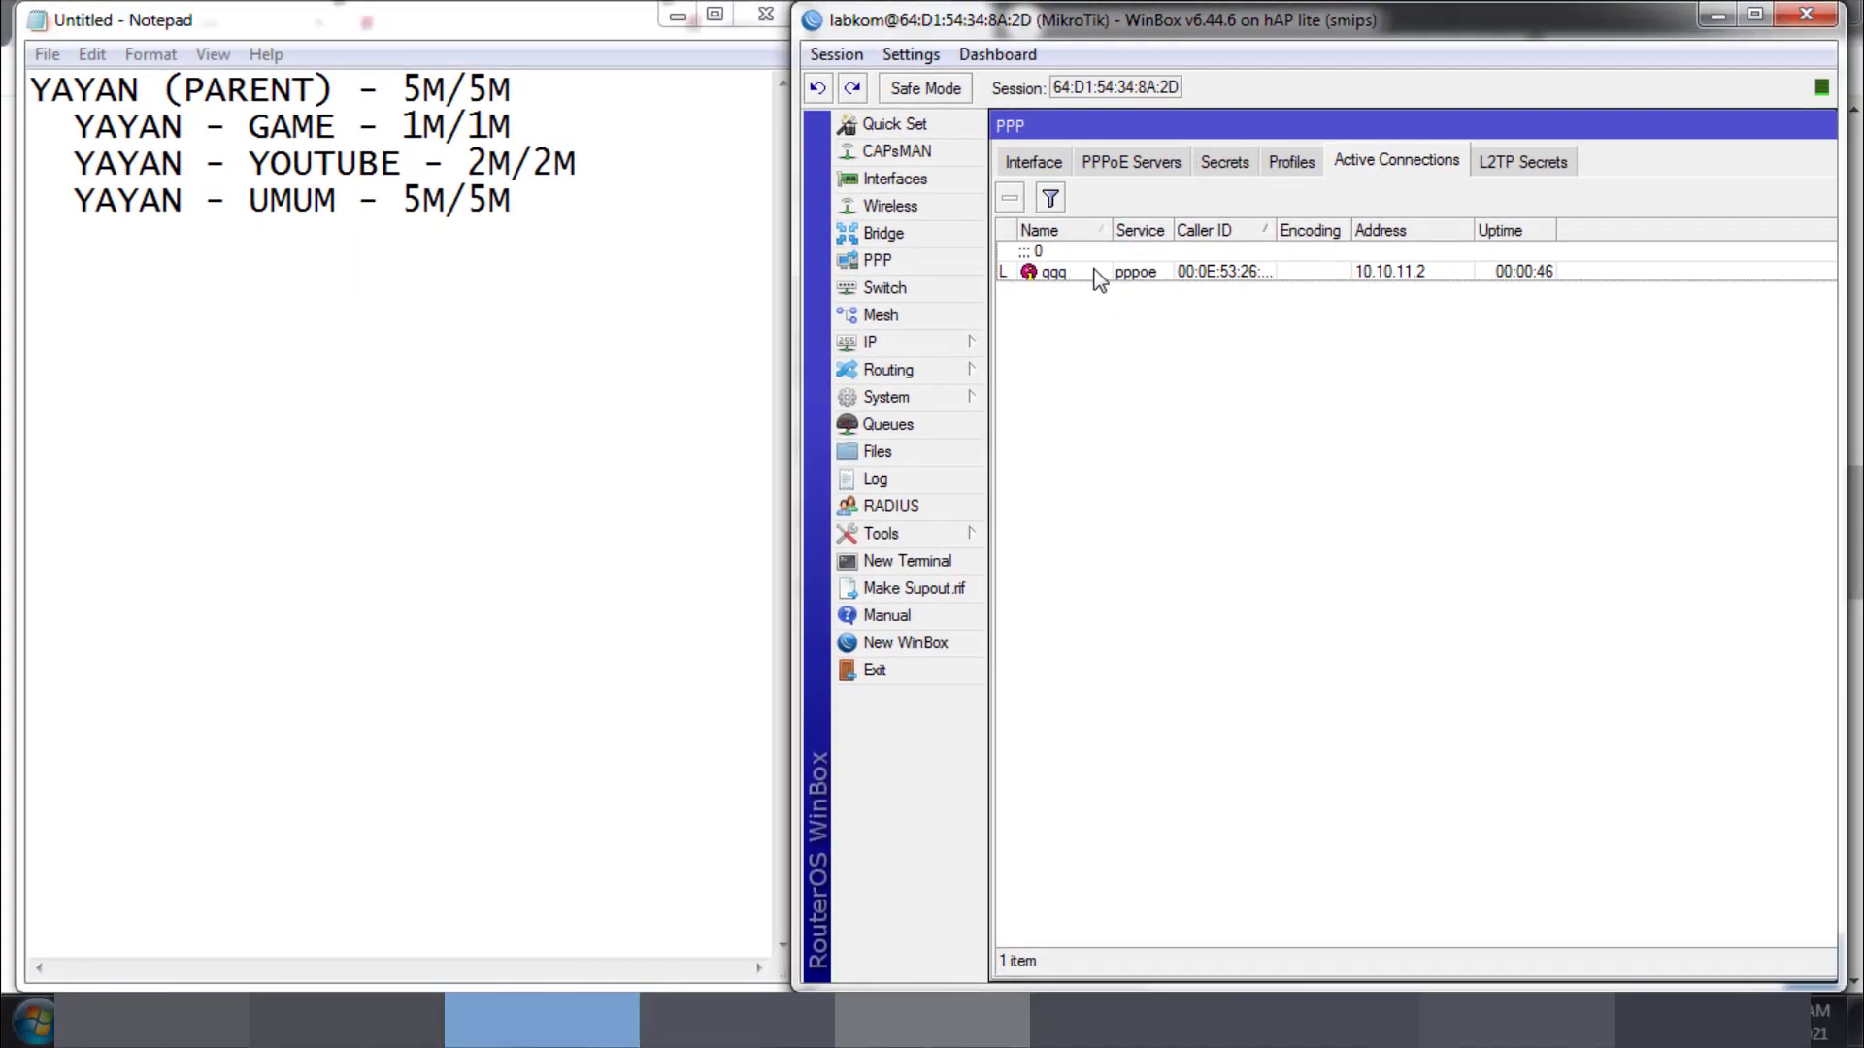
{"action": "left_click", "coordinate": [1097, 279]}
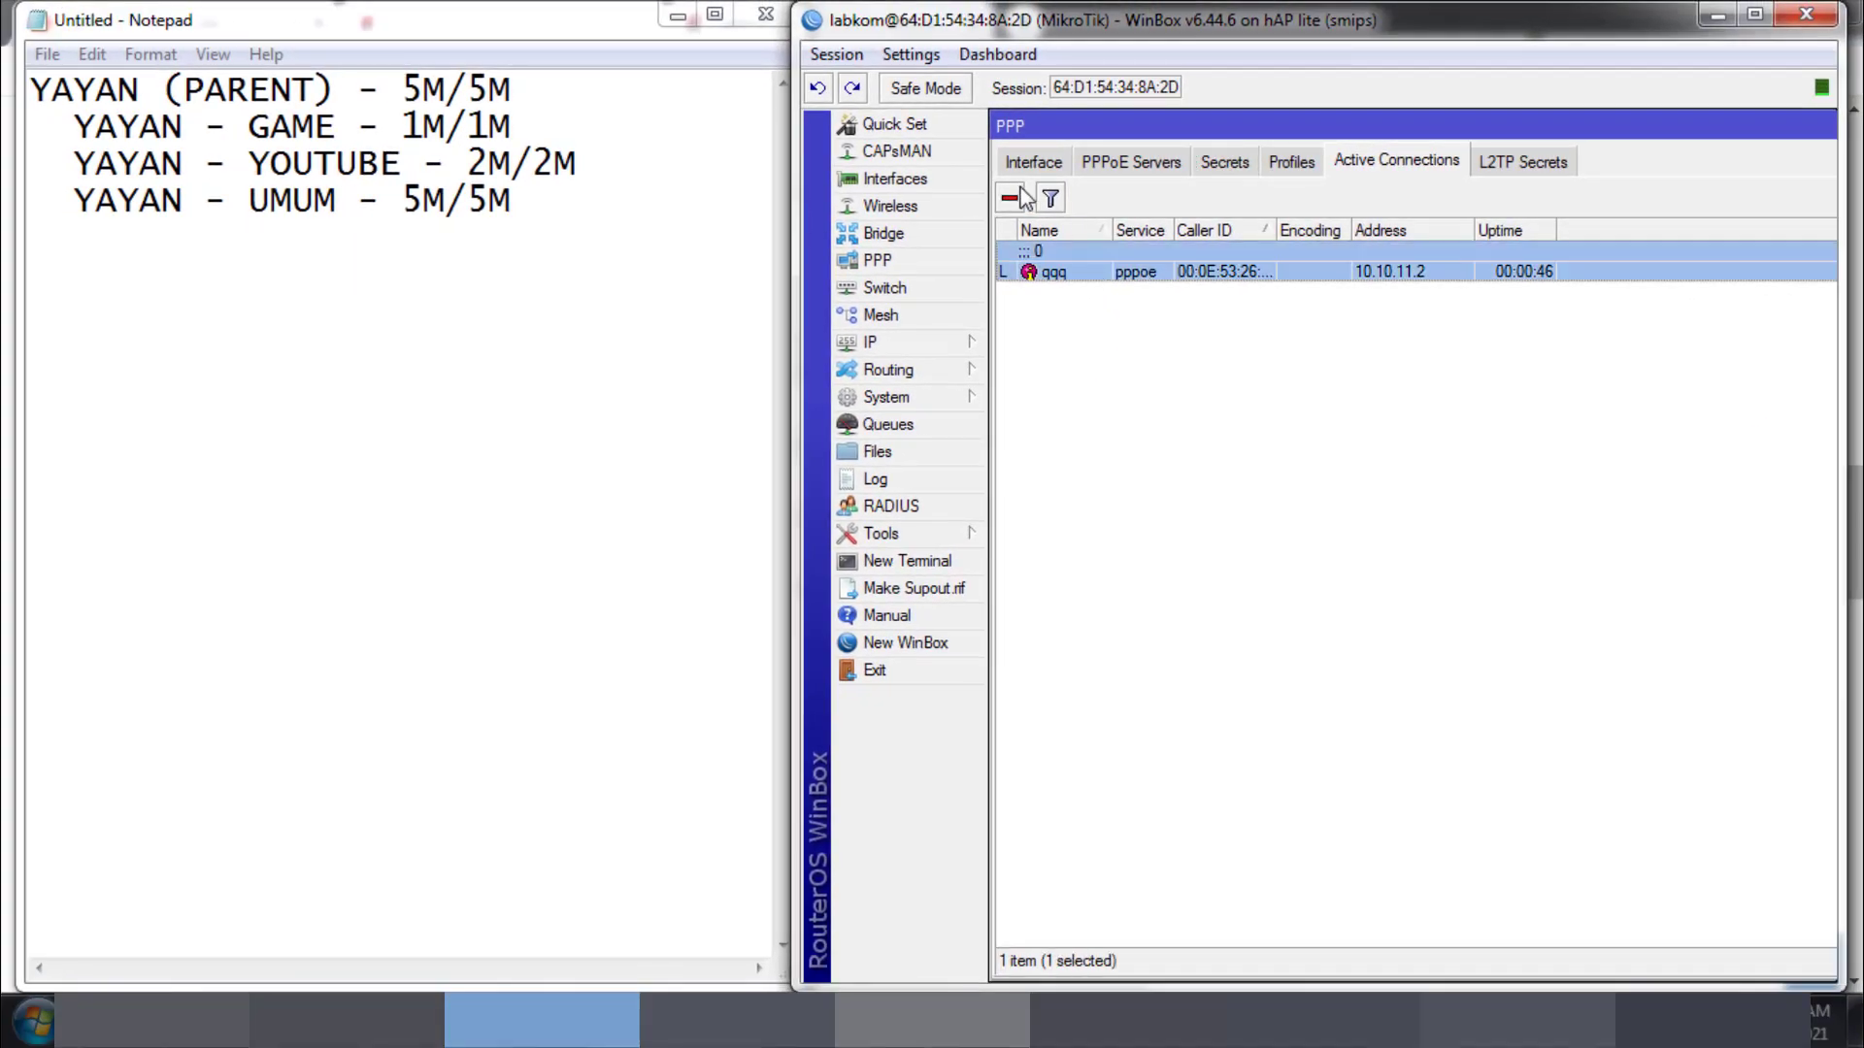
{"action": "left_click", "coordinate": [1009, 198]}
{"action": "left_click", "coordinate": [941, 424]}
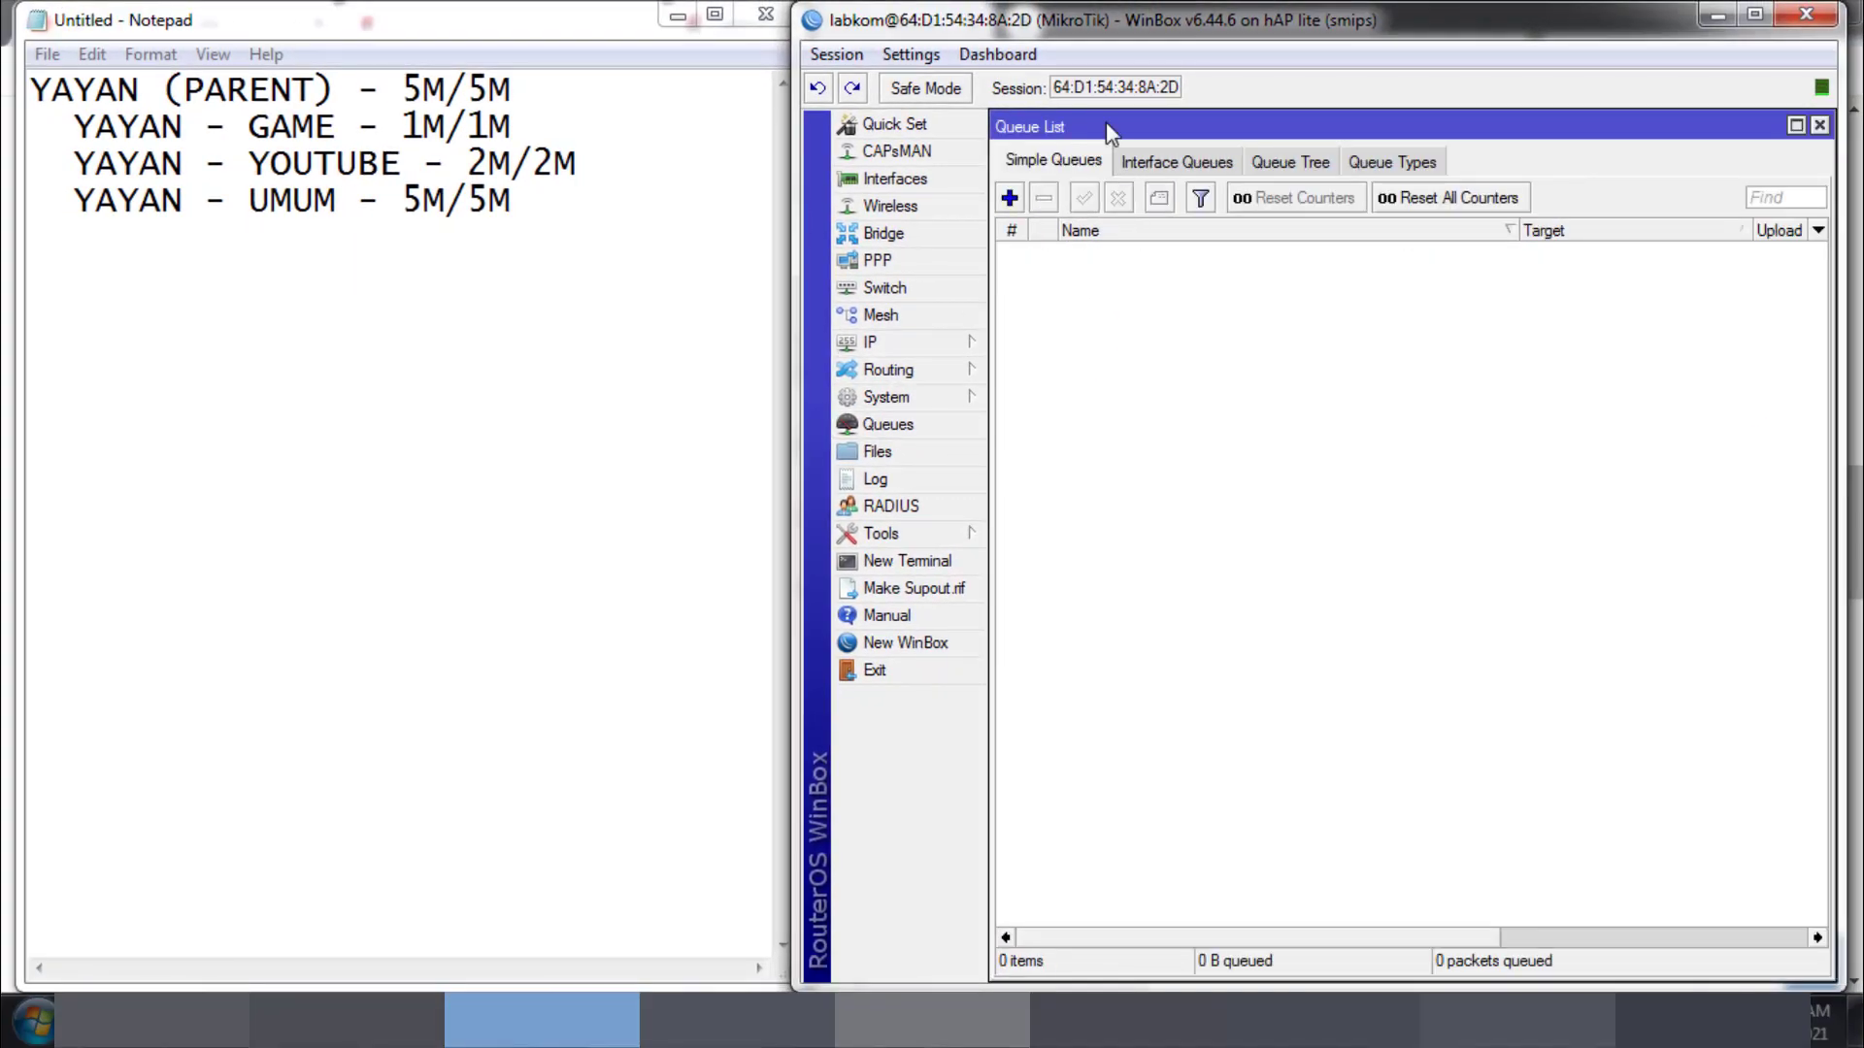
{"action": "left_click_drag", "start_coordinate": [1110, 128], "coordinate": [1144, 332]}
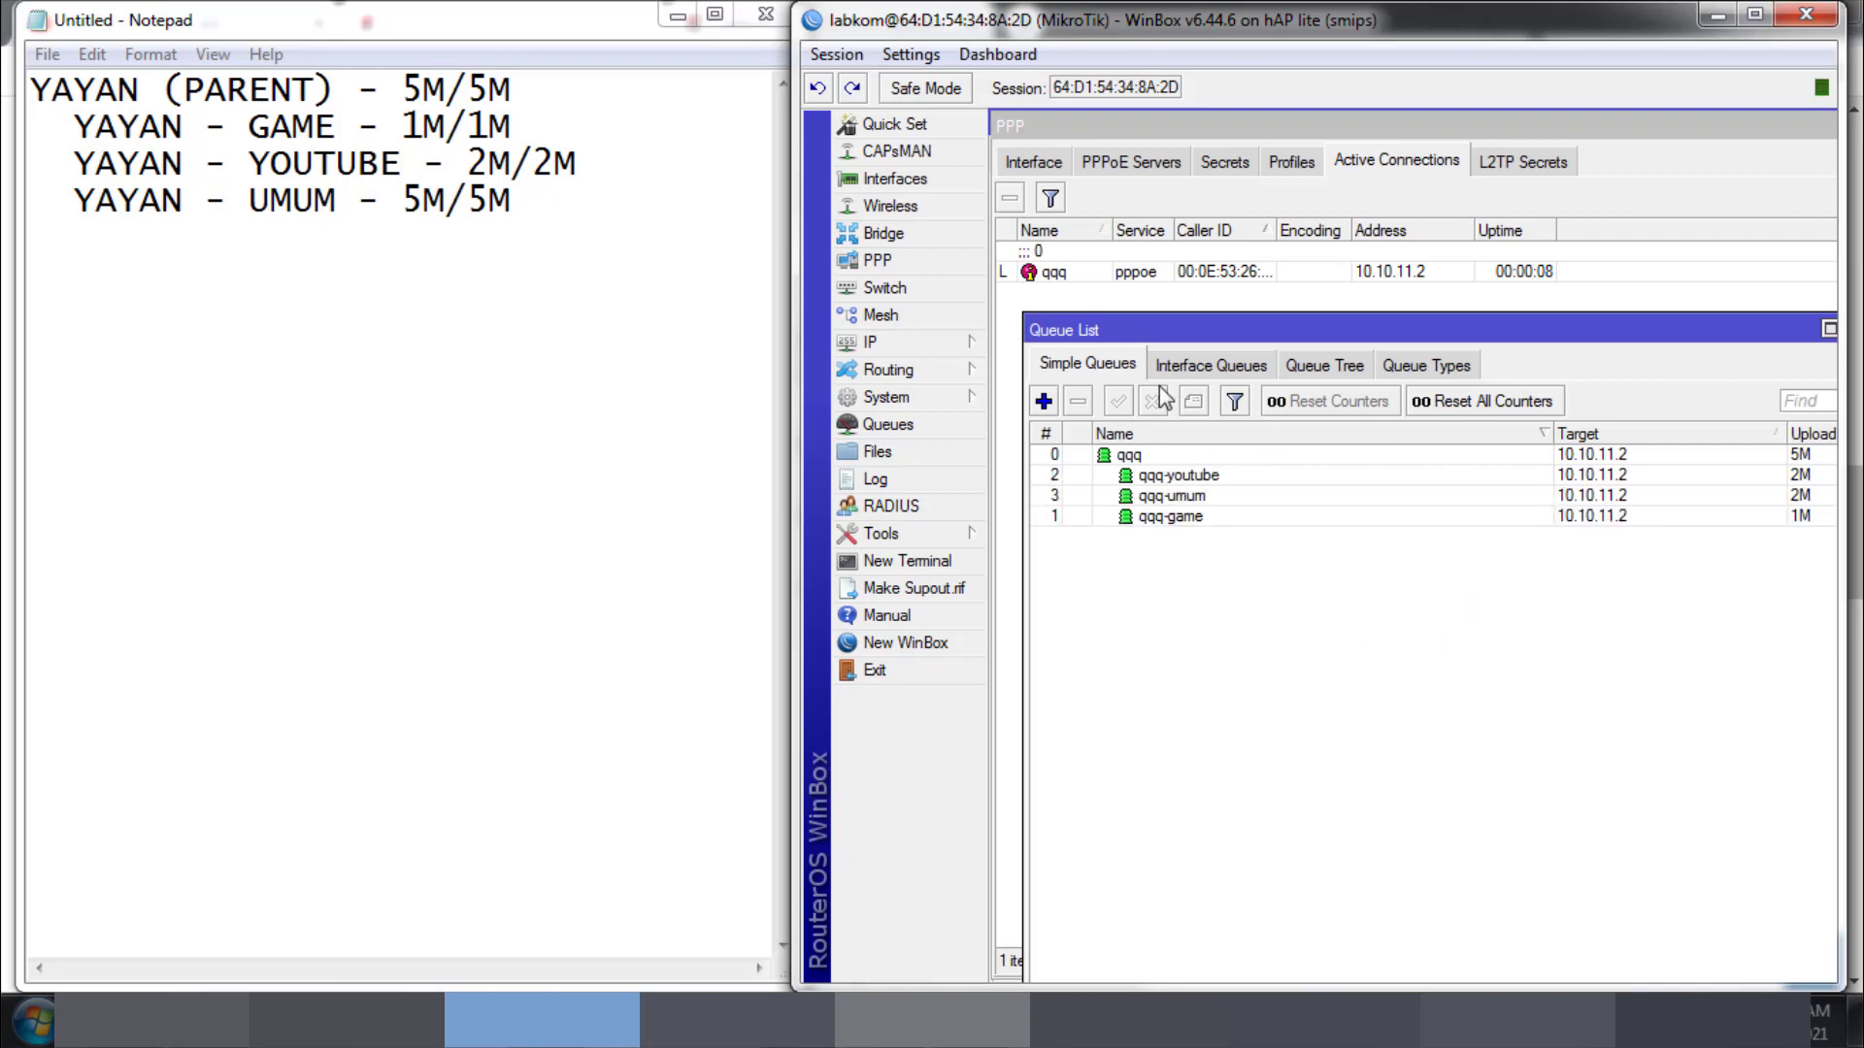
Step: Inspect the general and advanced settings of the qqq-youtube simple queue, including its parent, and close it without changes
{"action": "left_click_drag", "start_coordinate": [1140, 328], "coordinate": [1117, 325]}
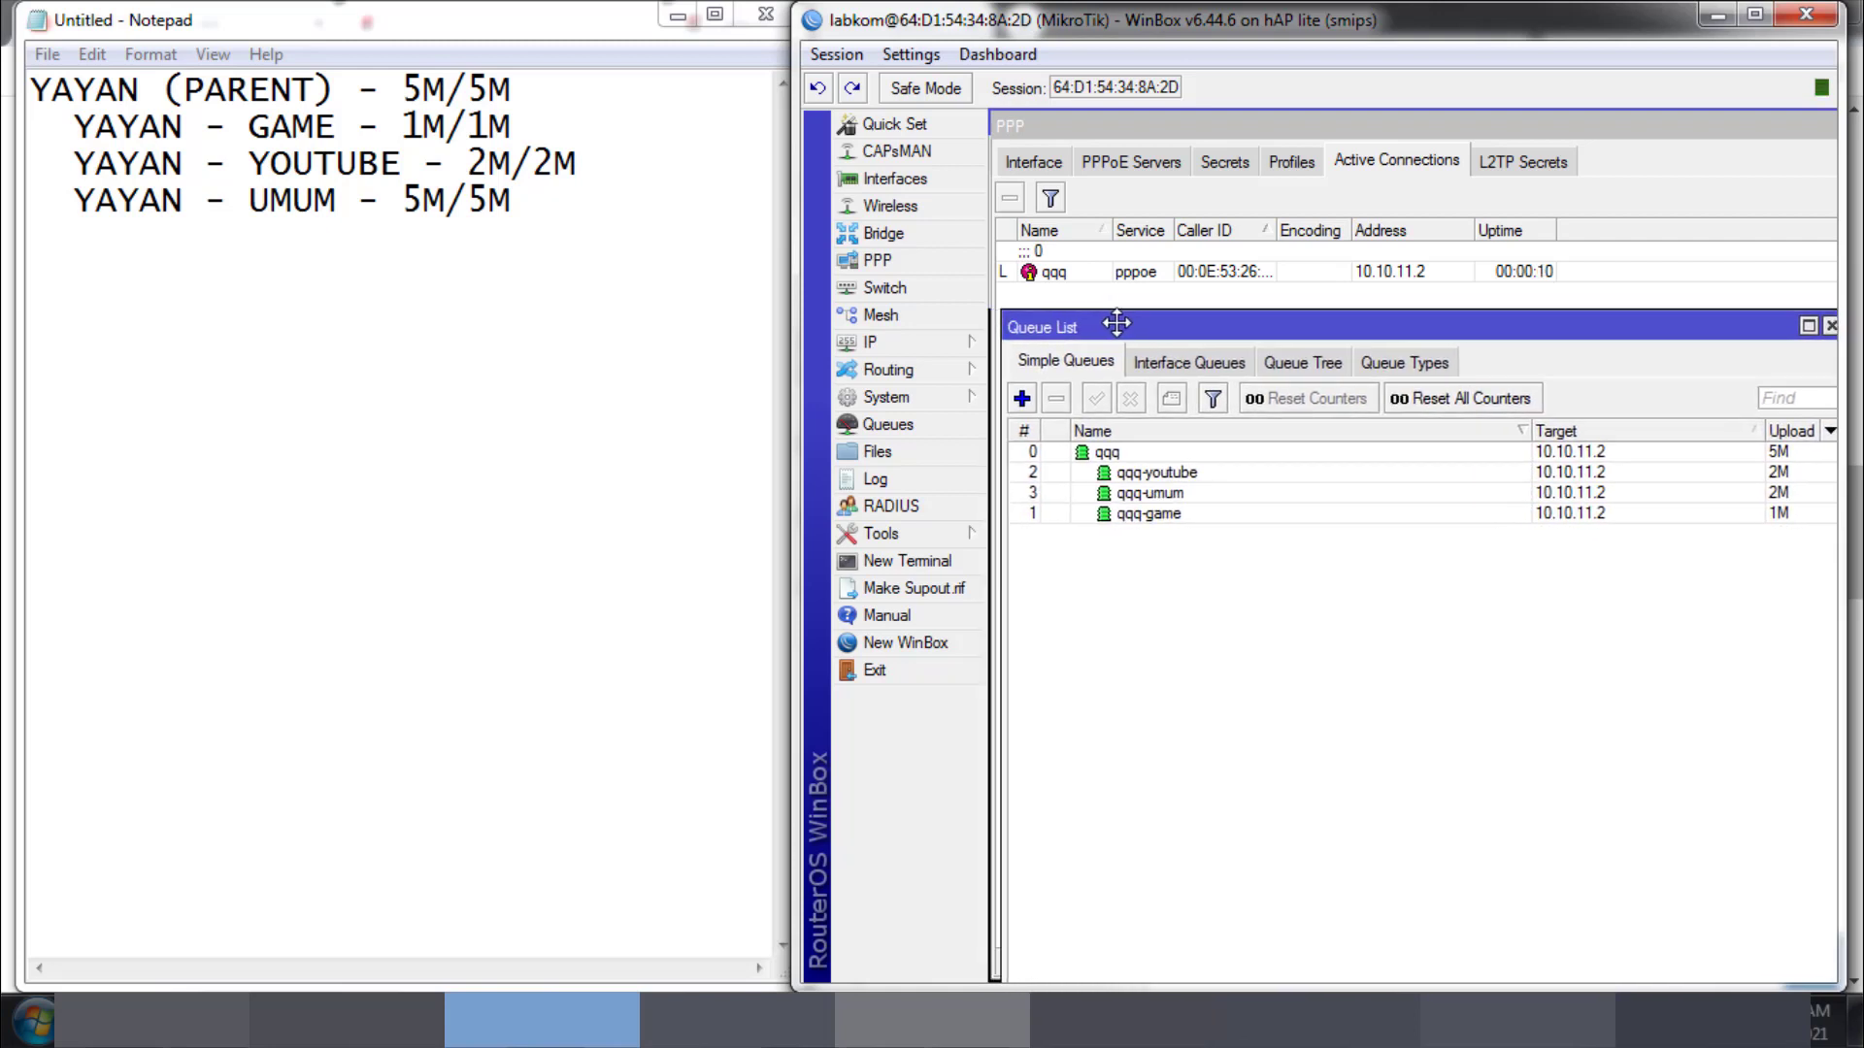
{"action": "double_click", "coordinate": [1150, 473]}
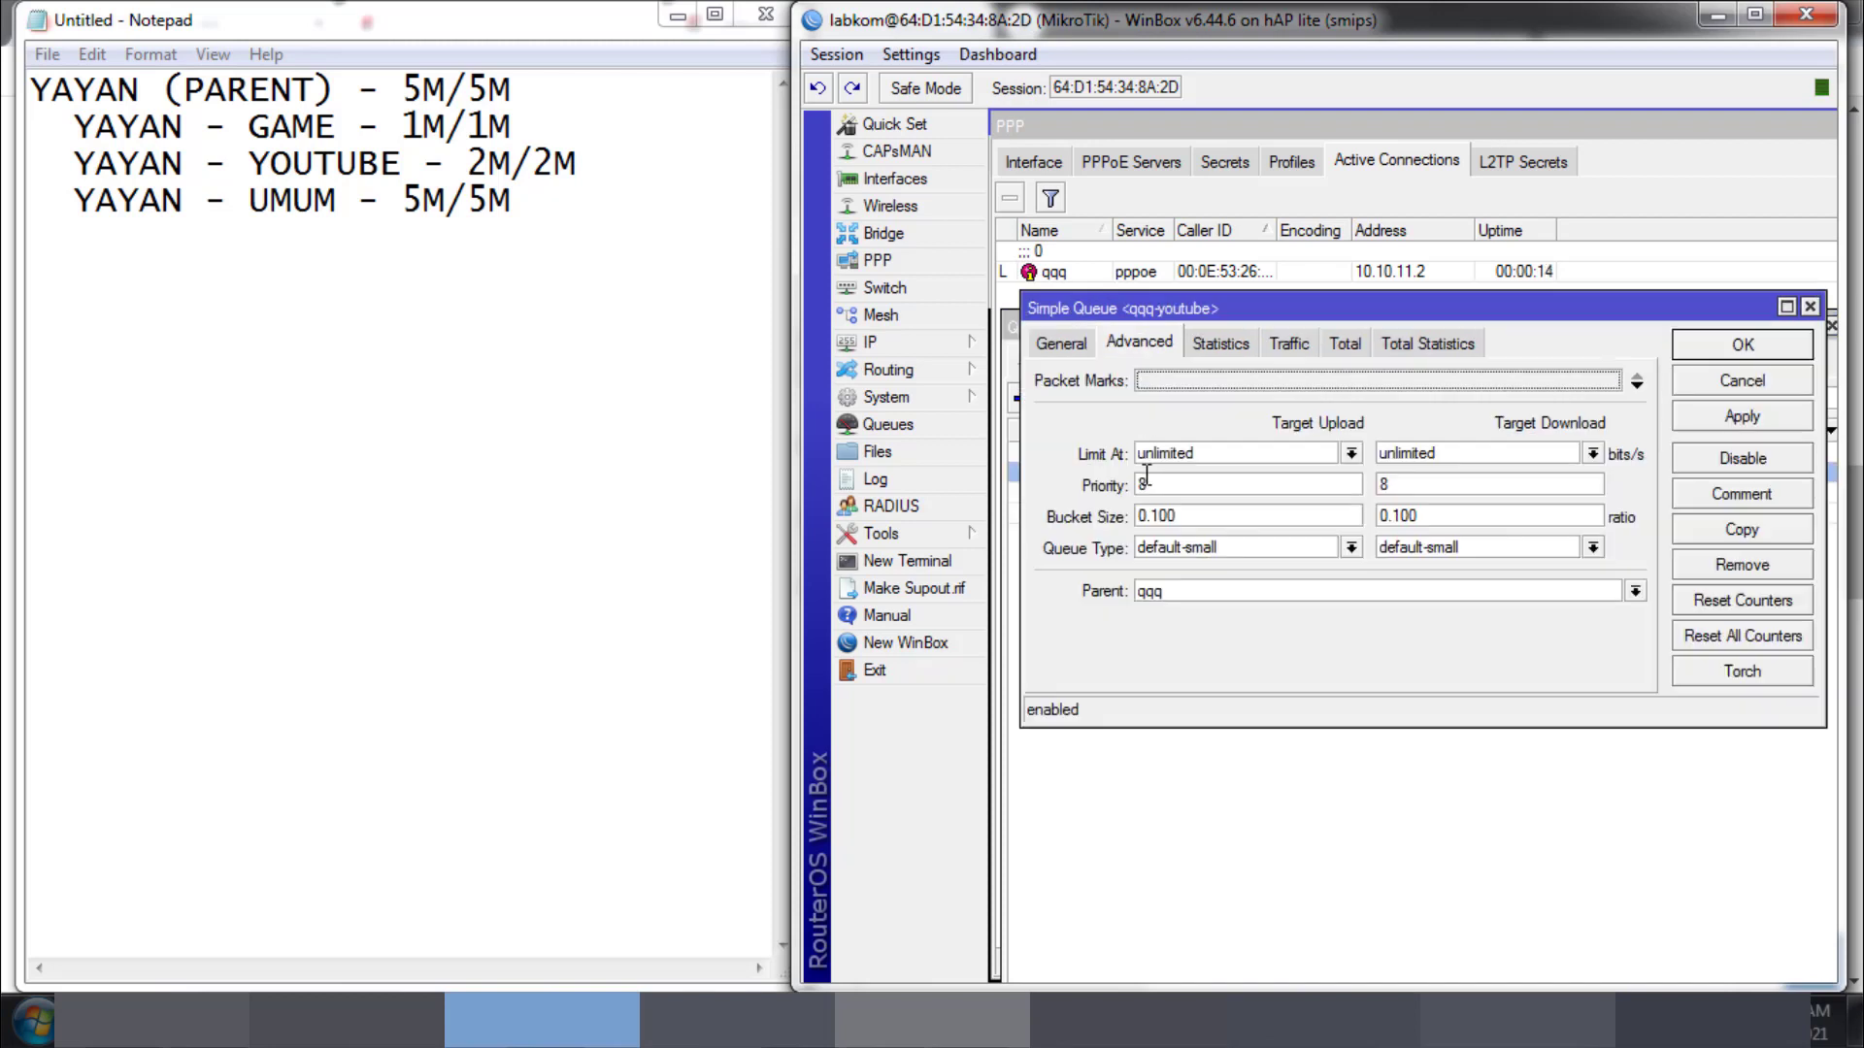
{"action": "left_click", "coordinate": [1093, 343]}
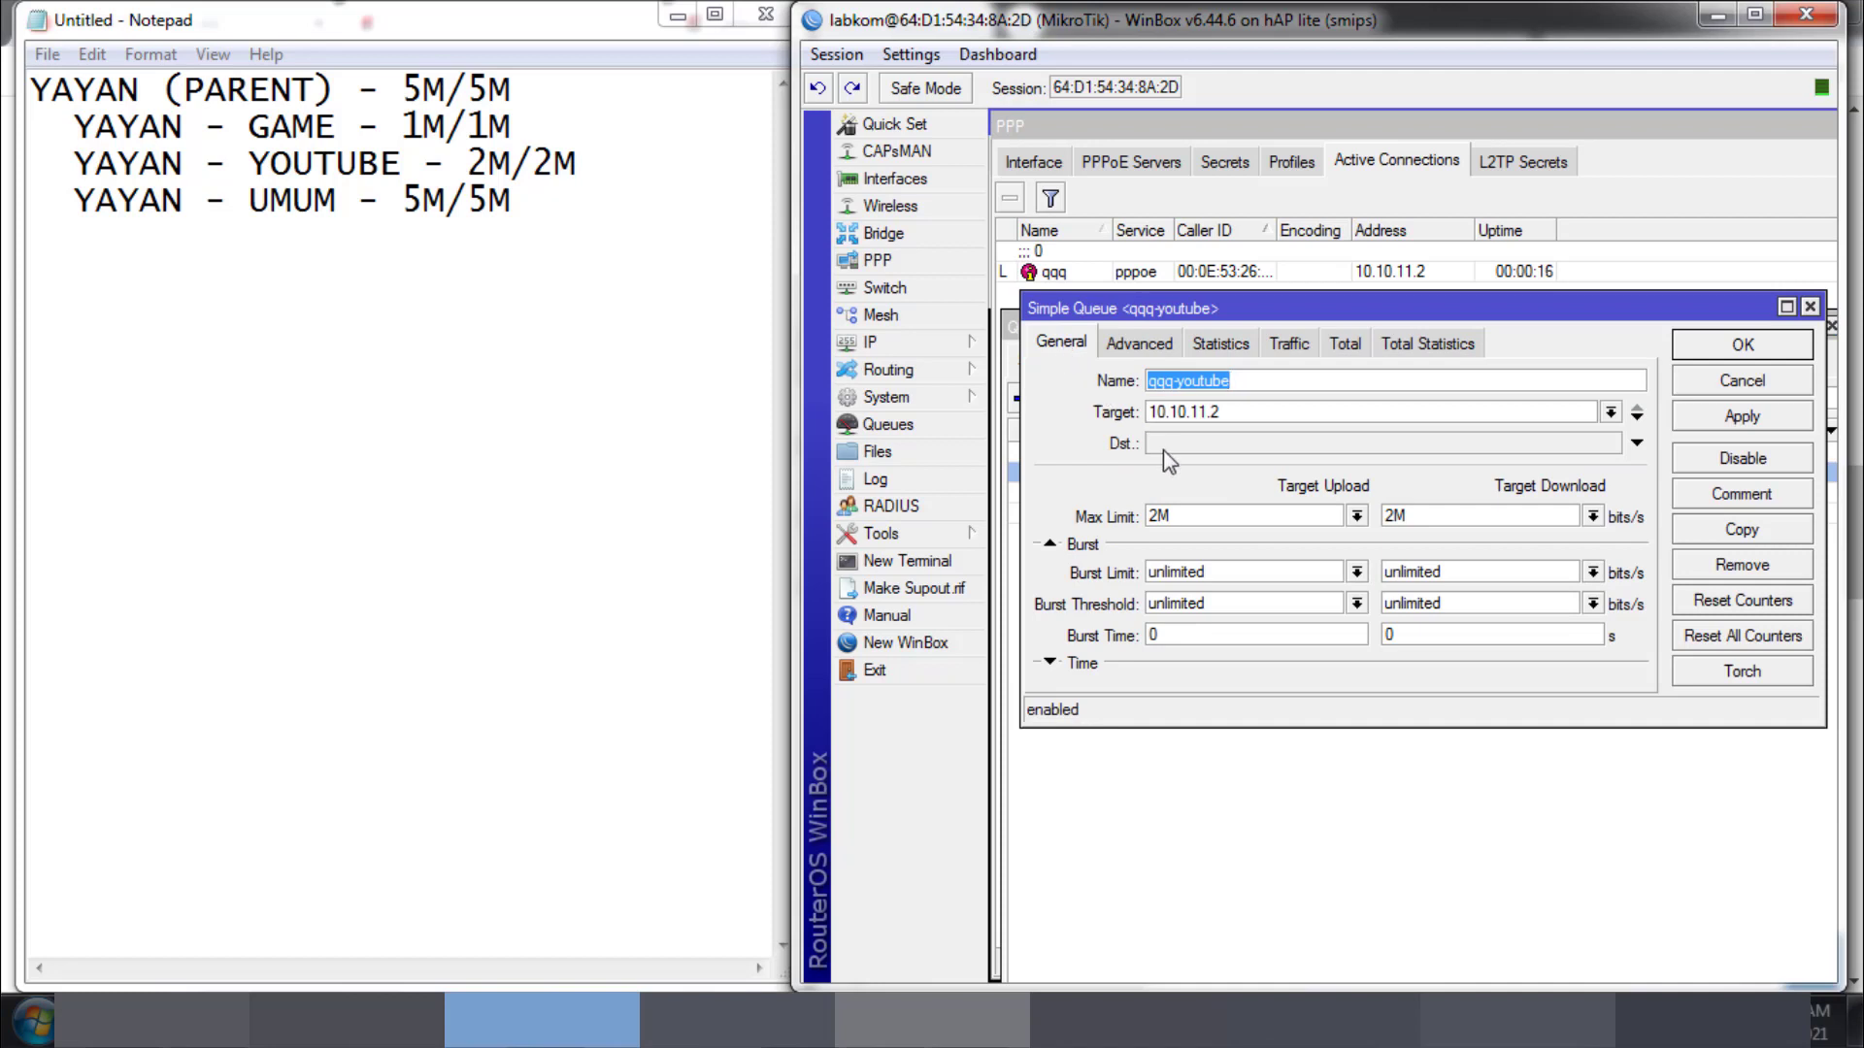
{"action": "left_click", "coordinate": [1128, 343]}
{"action": "left_click", "coordinate": [1236, 592]}
{"action": "left_click", "coordinate": [1230, 590]}
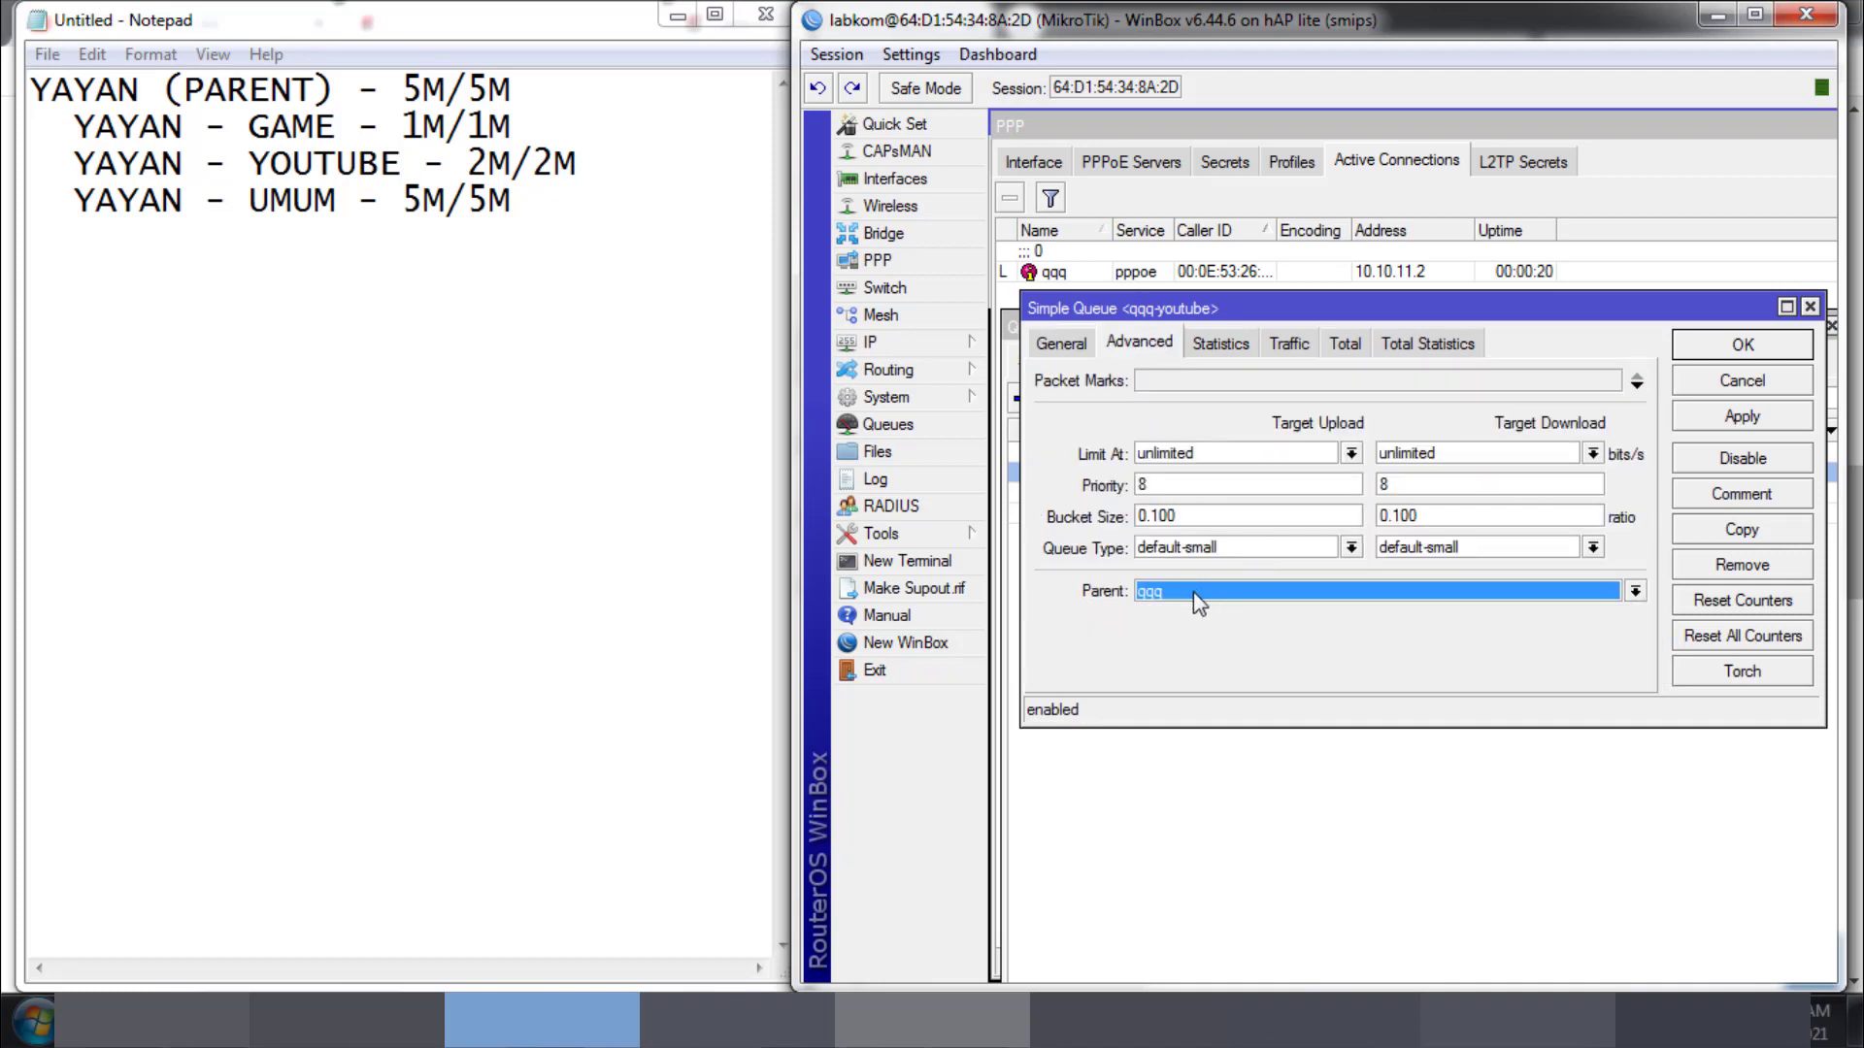
{"action": "left_click", "coordinate": [1722, 382]}
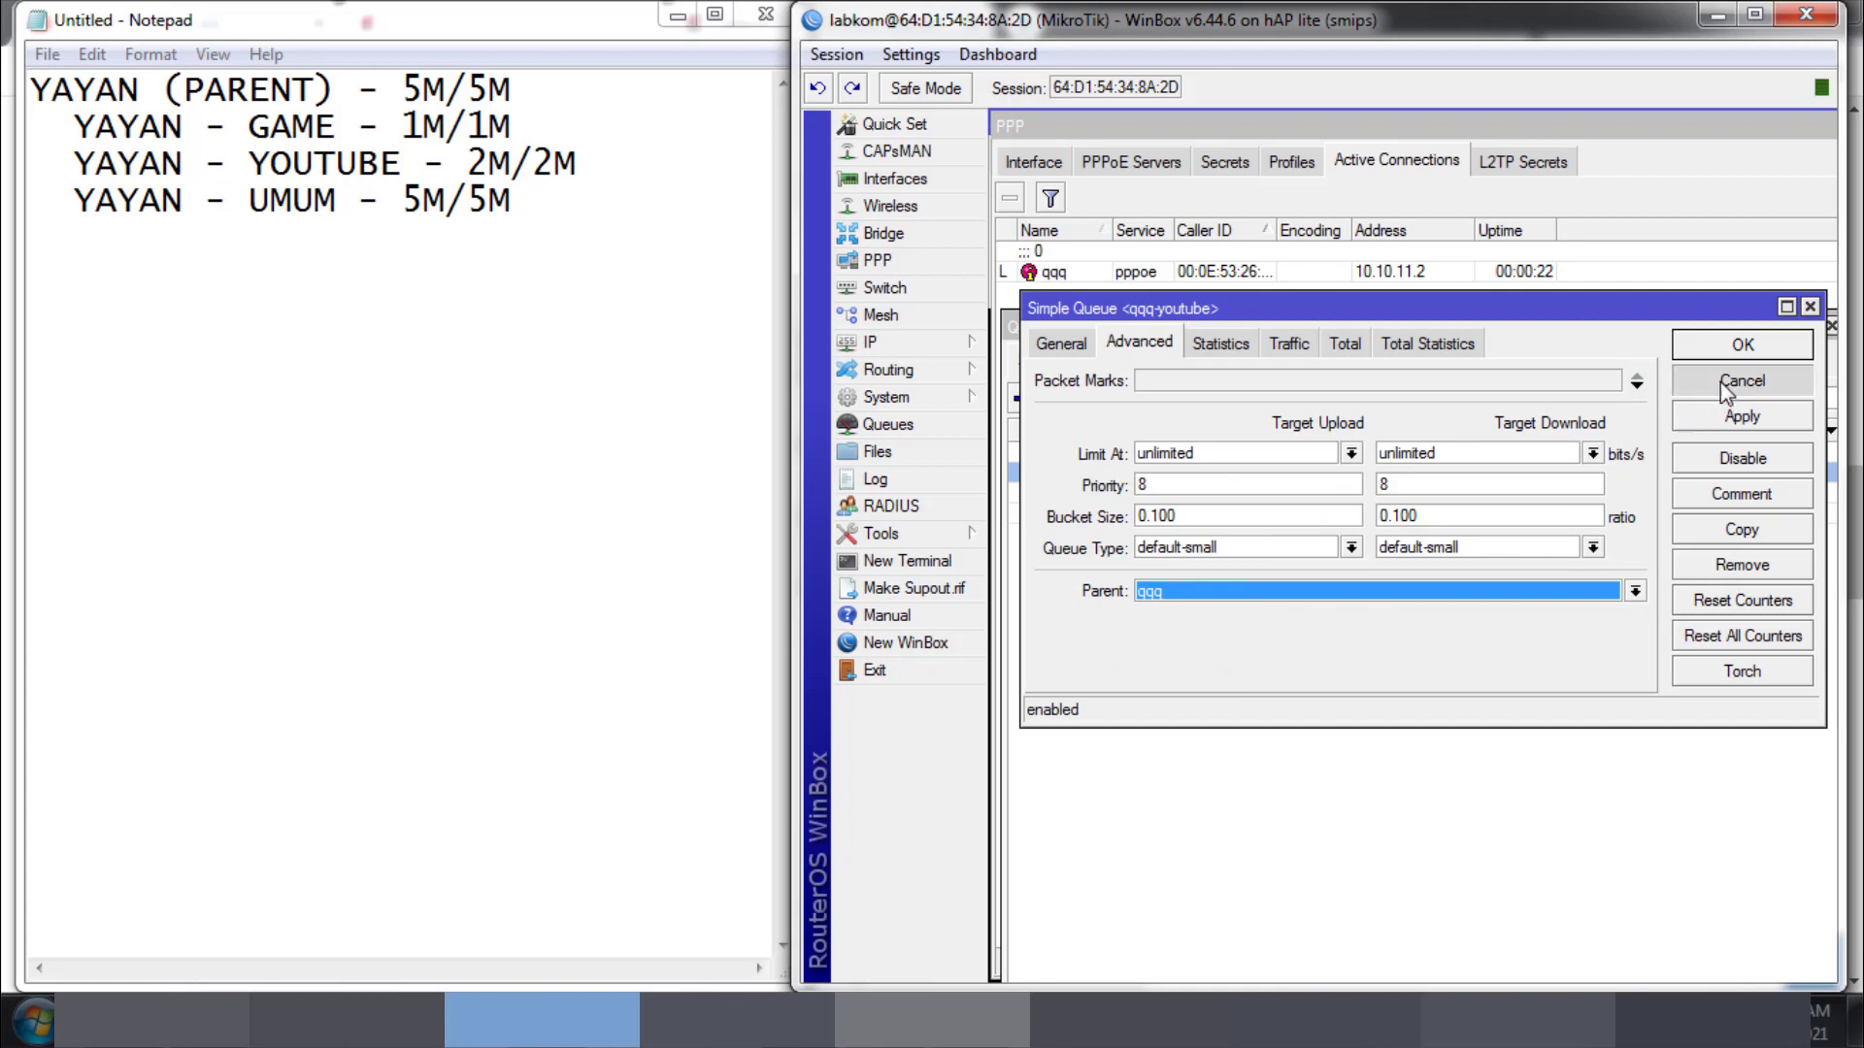
{"action": "left_click", "coordinate": [1027, 427]}
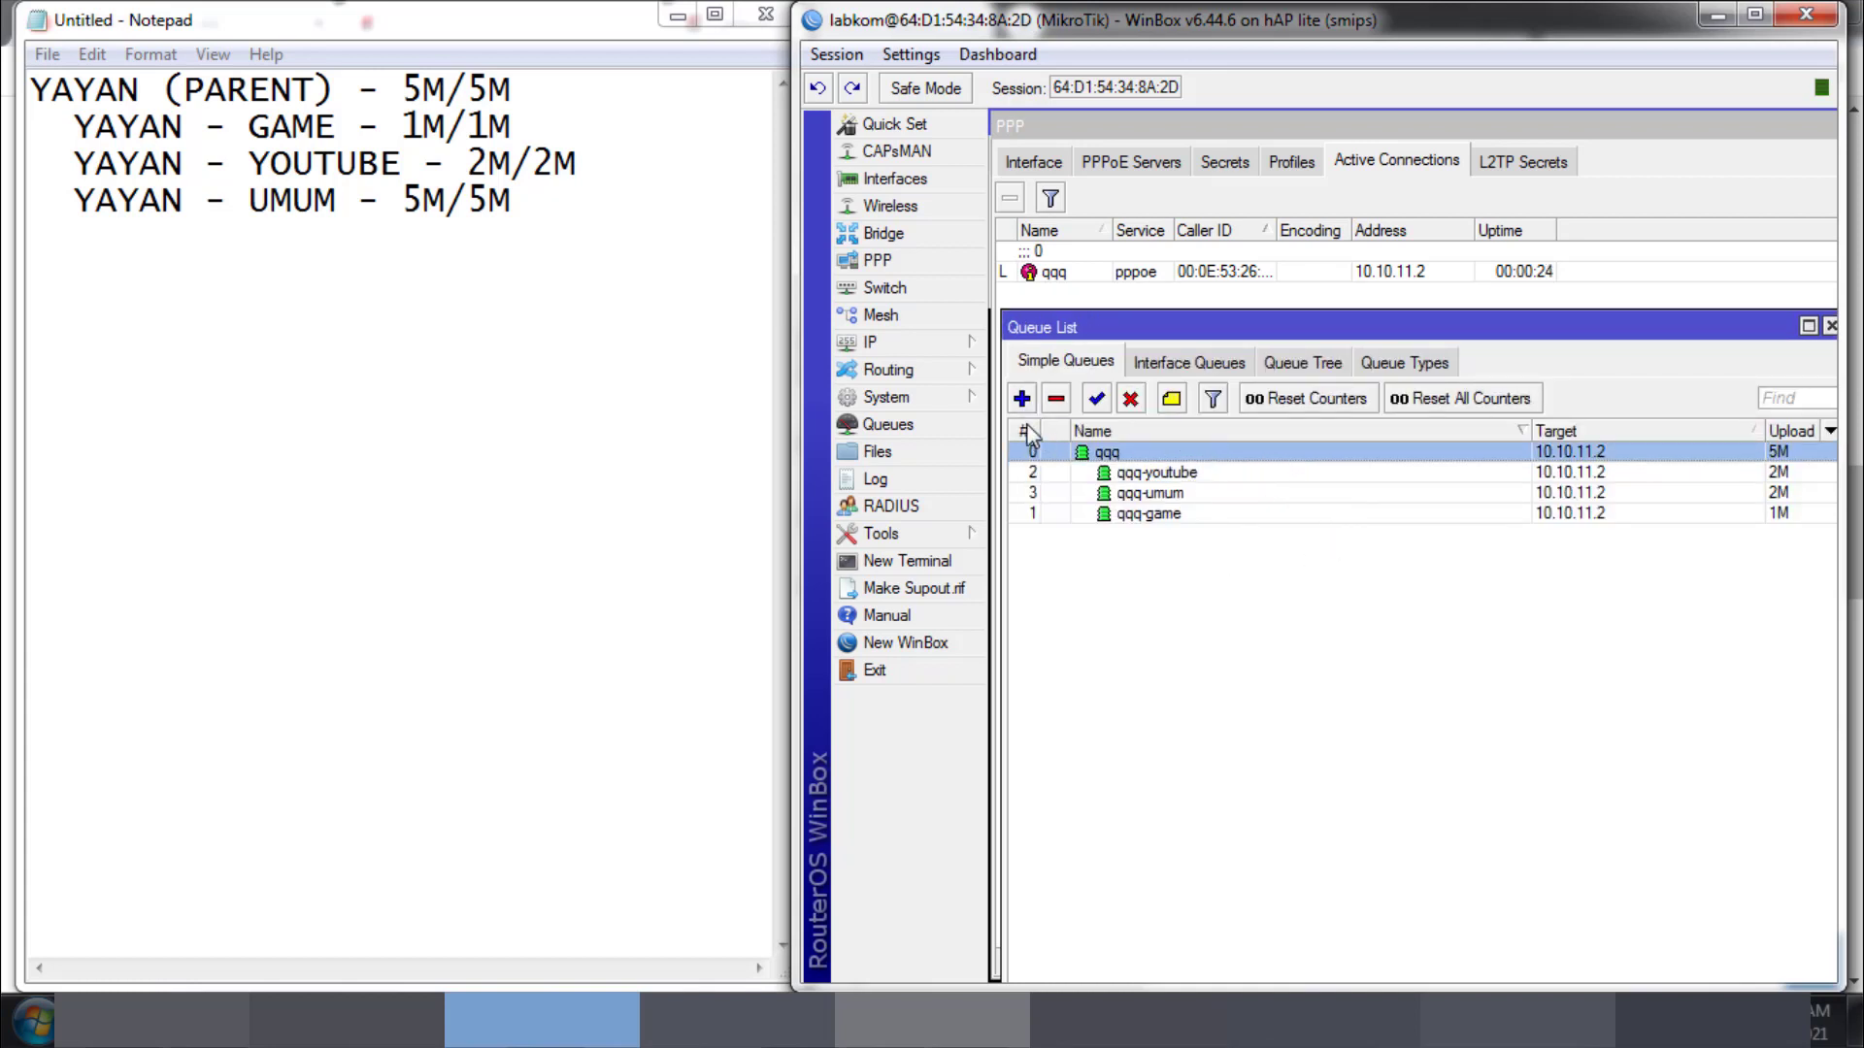
{"action": "left_click", "coordinate": [1026, 429]}
Step: Reopen the qqq-youtube queue's advanced settings and list the available packet marks
{"action": "double_click", "coordinate": [1206, 470]}
{"action": "left_click", "coordinate": [1197, 382]}
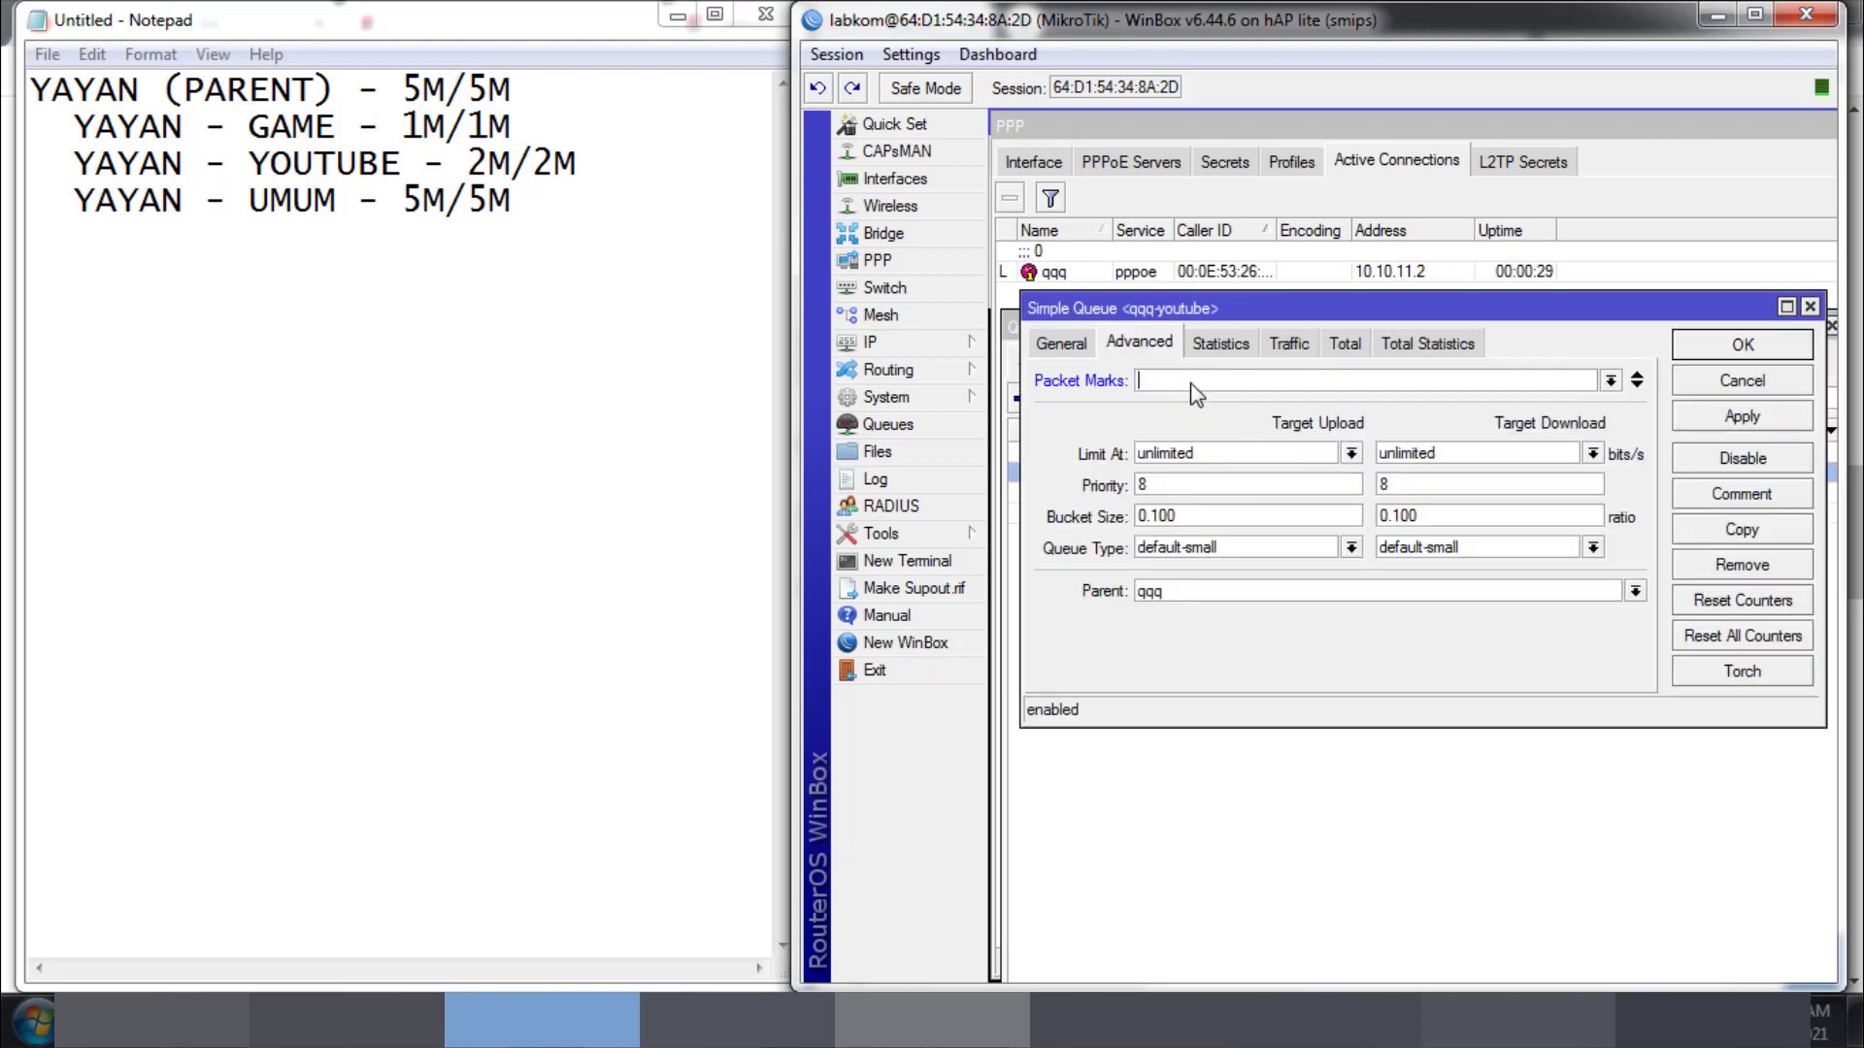
{"action": "left_click", "coordinate": [1611, 379]}
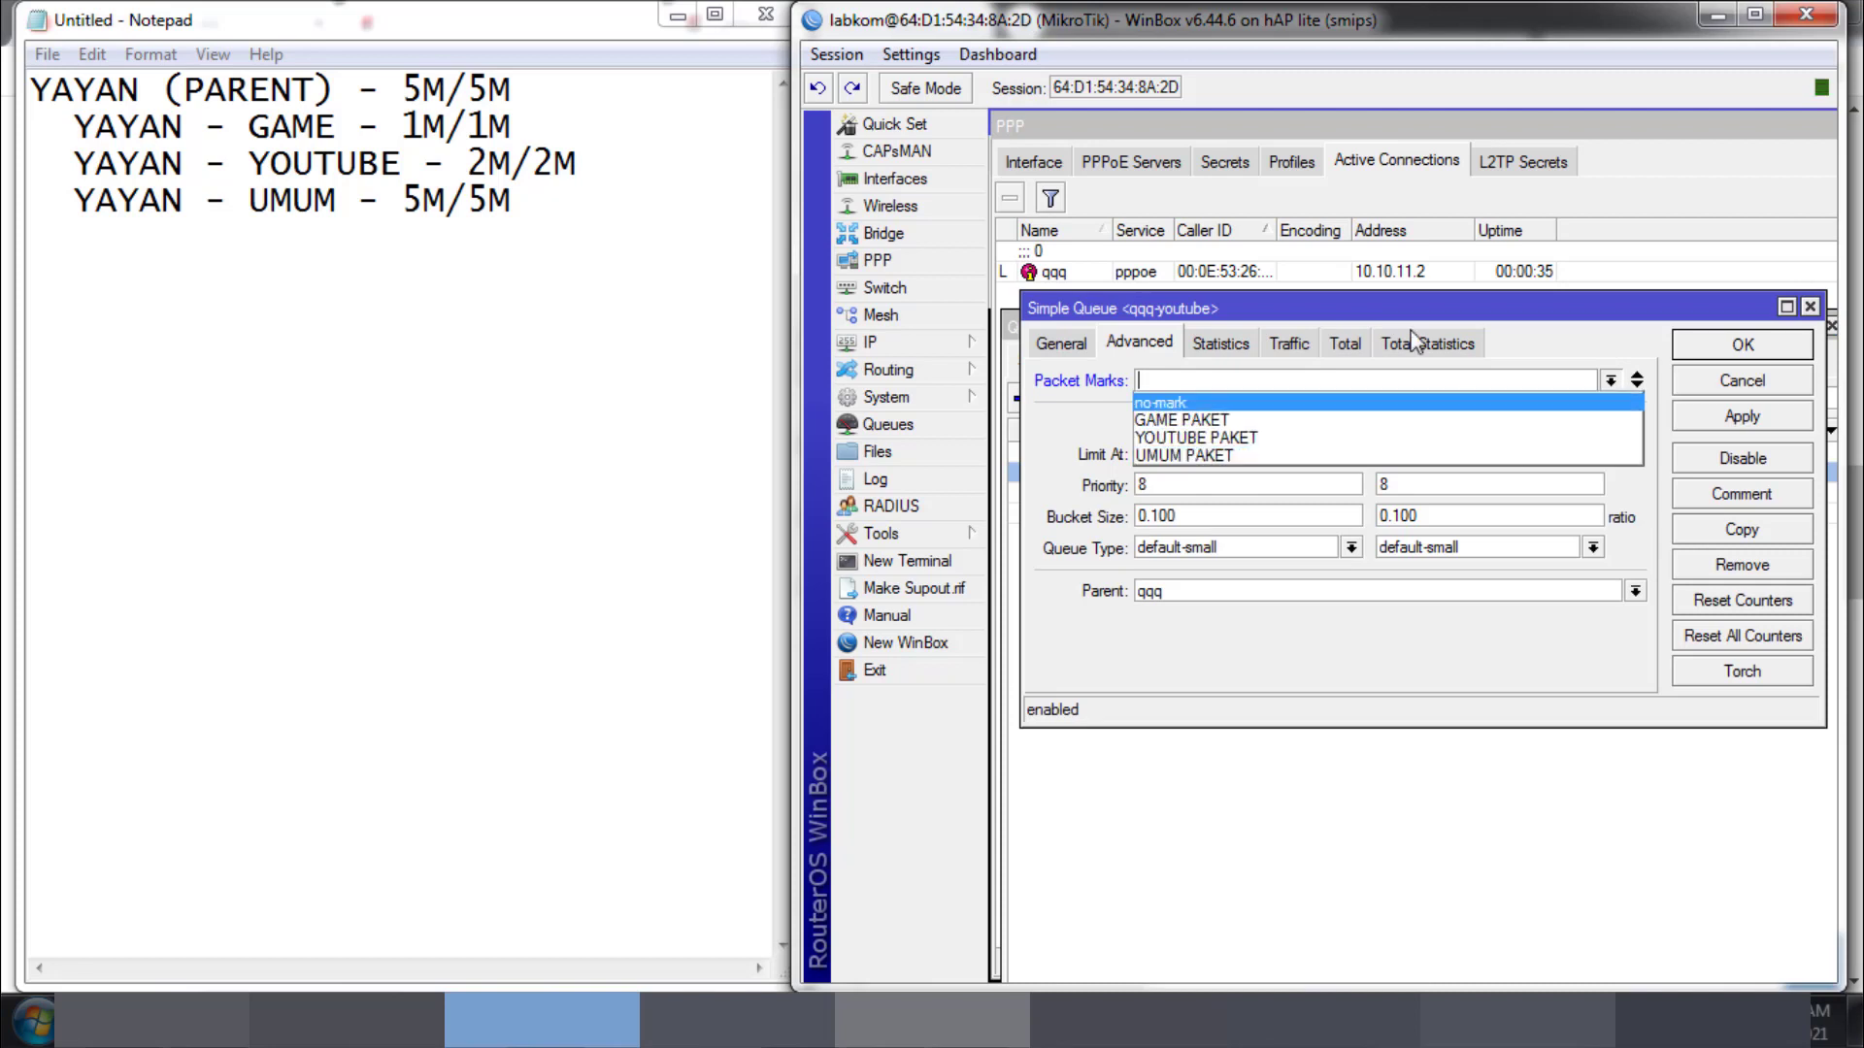
Step: Maximize the WinBox window, close the queue list and place the qqq-youtube queue dialog beside the PPP window
{"action": "left_click", "coordinate": [1384, 26]}
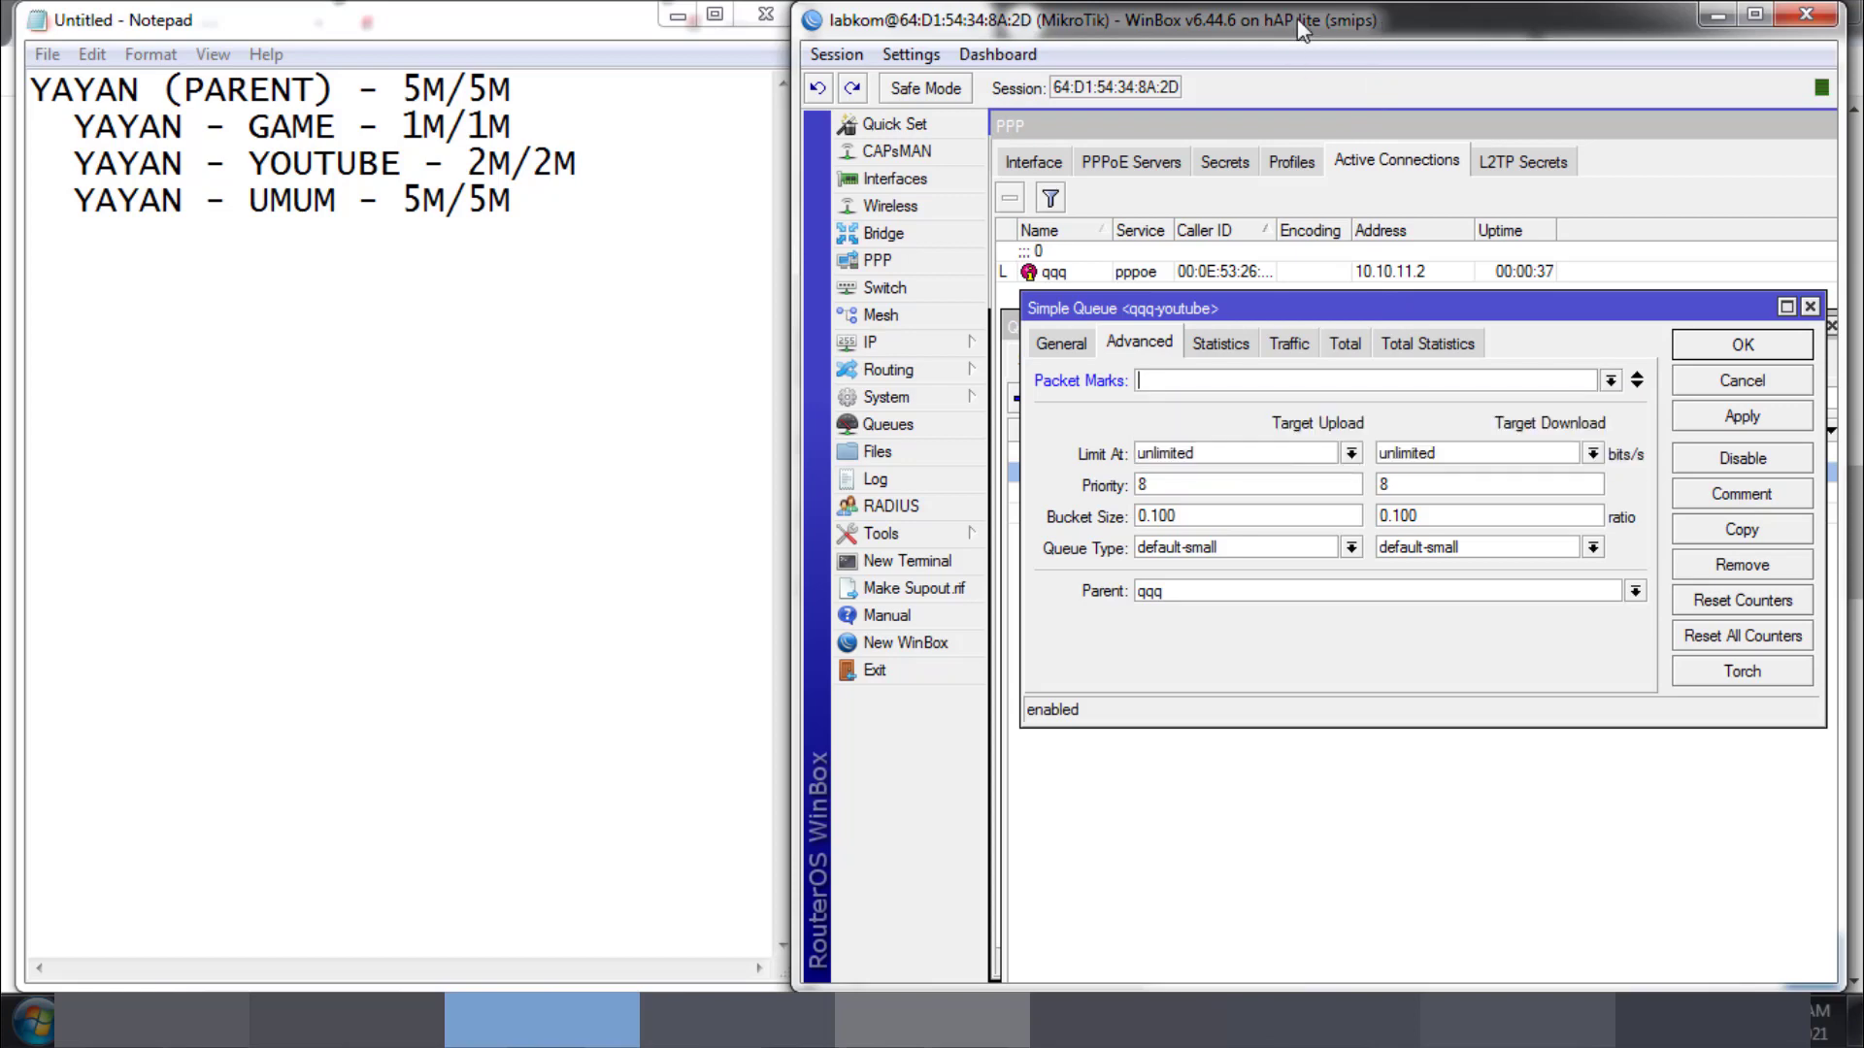
{"action": "key", "text": "super+Left"}
{"action": "left_click", "coordinate": [953, 15]}
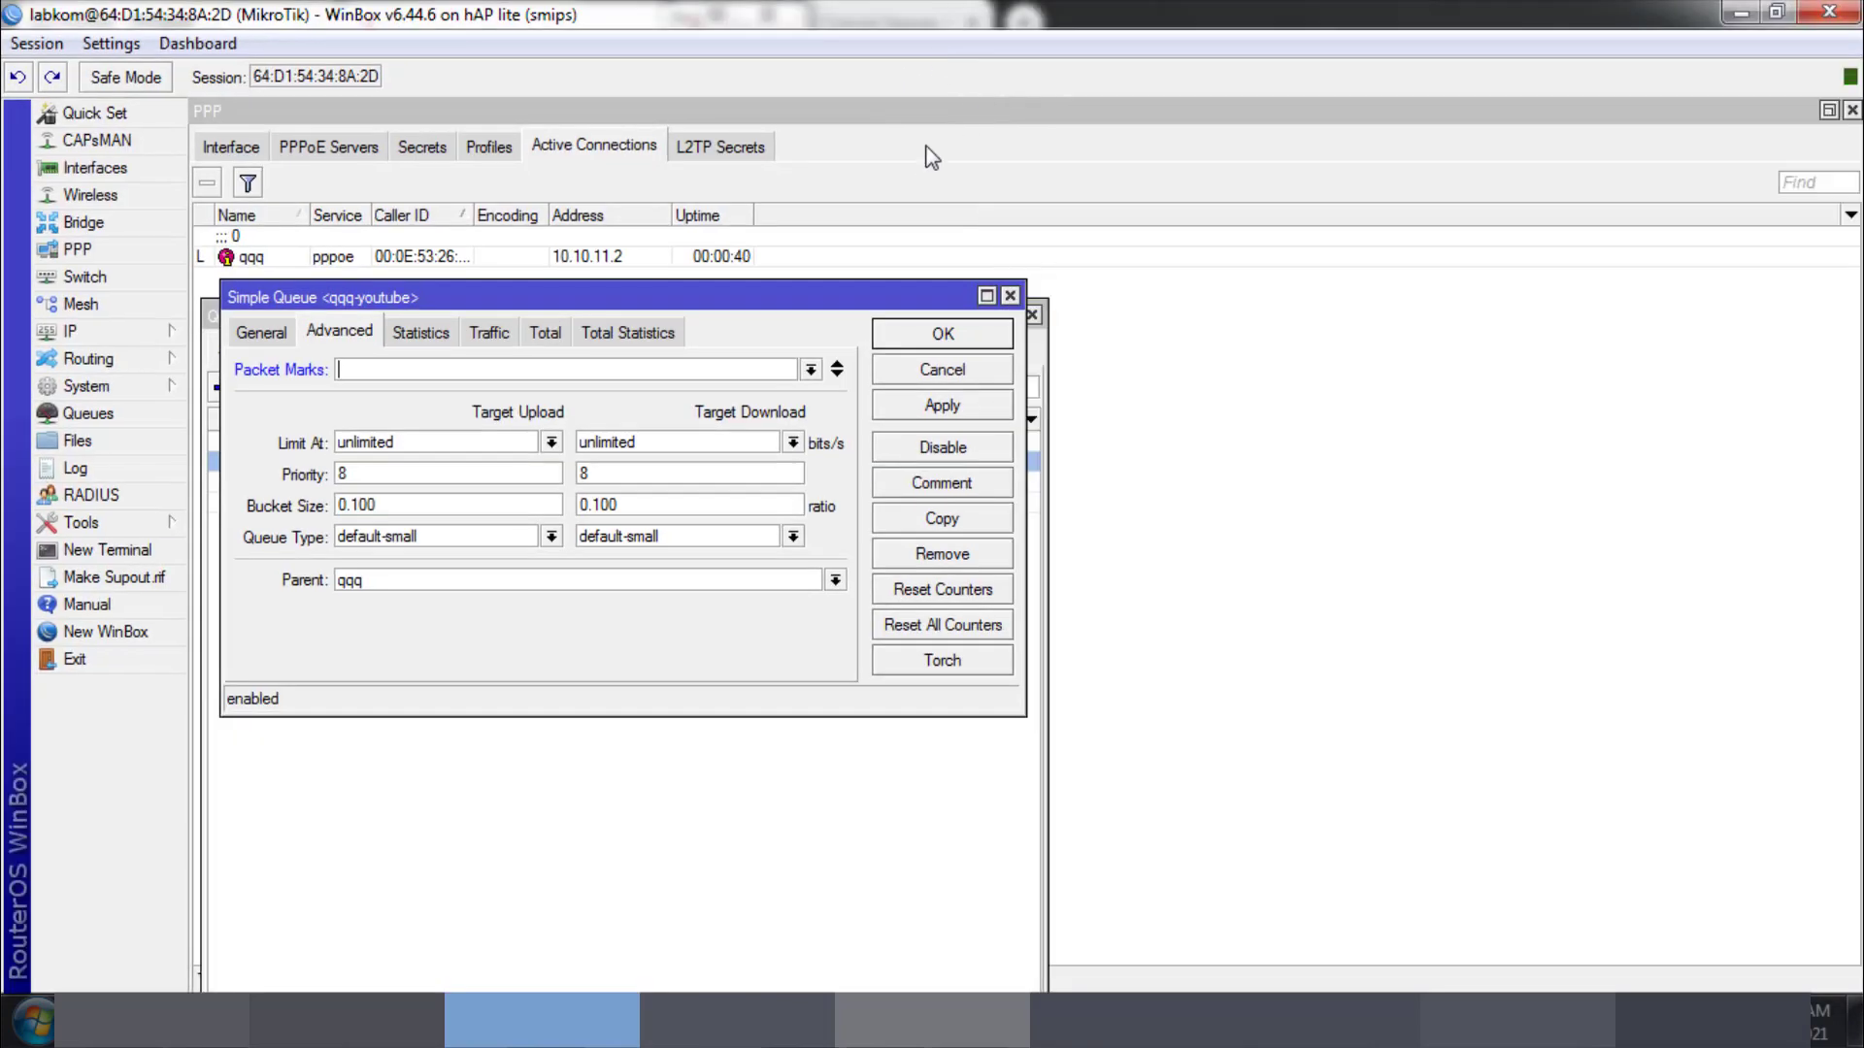
{"action": "left_click_drag", "start_coordinate": [723, 307], "coordinate": [1471, 289]}
{"action": "left_click", "coordinate": [876, 441]}
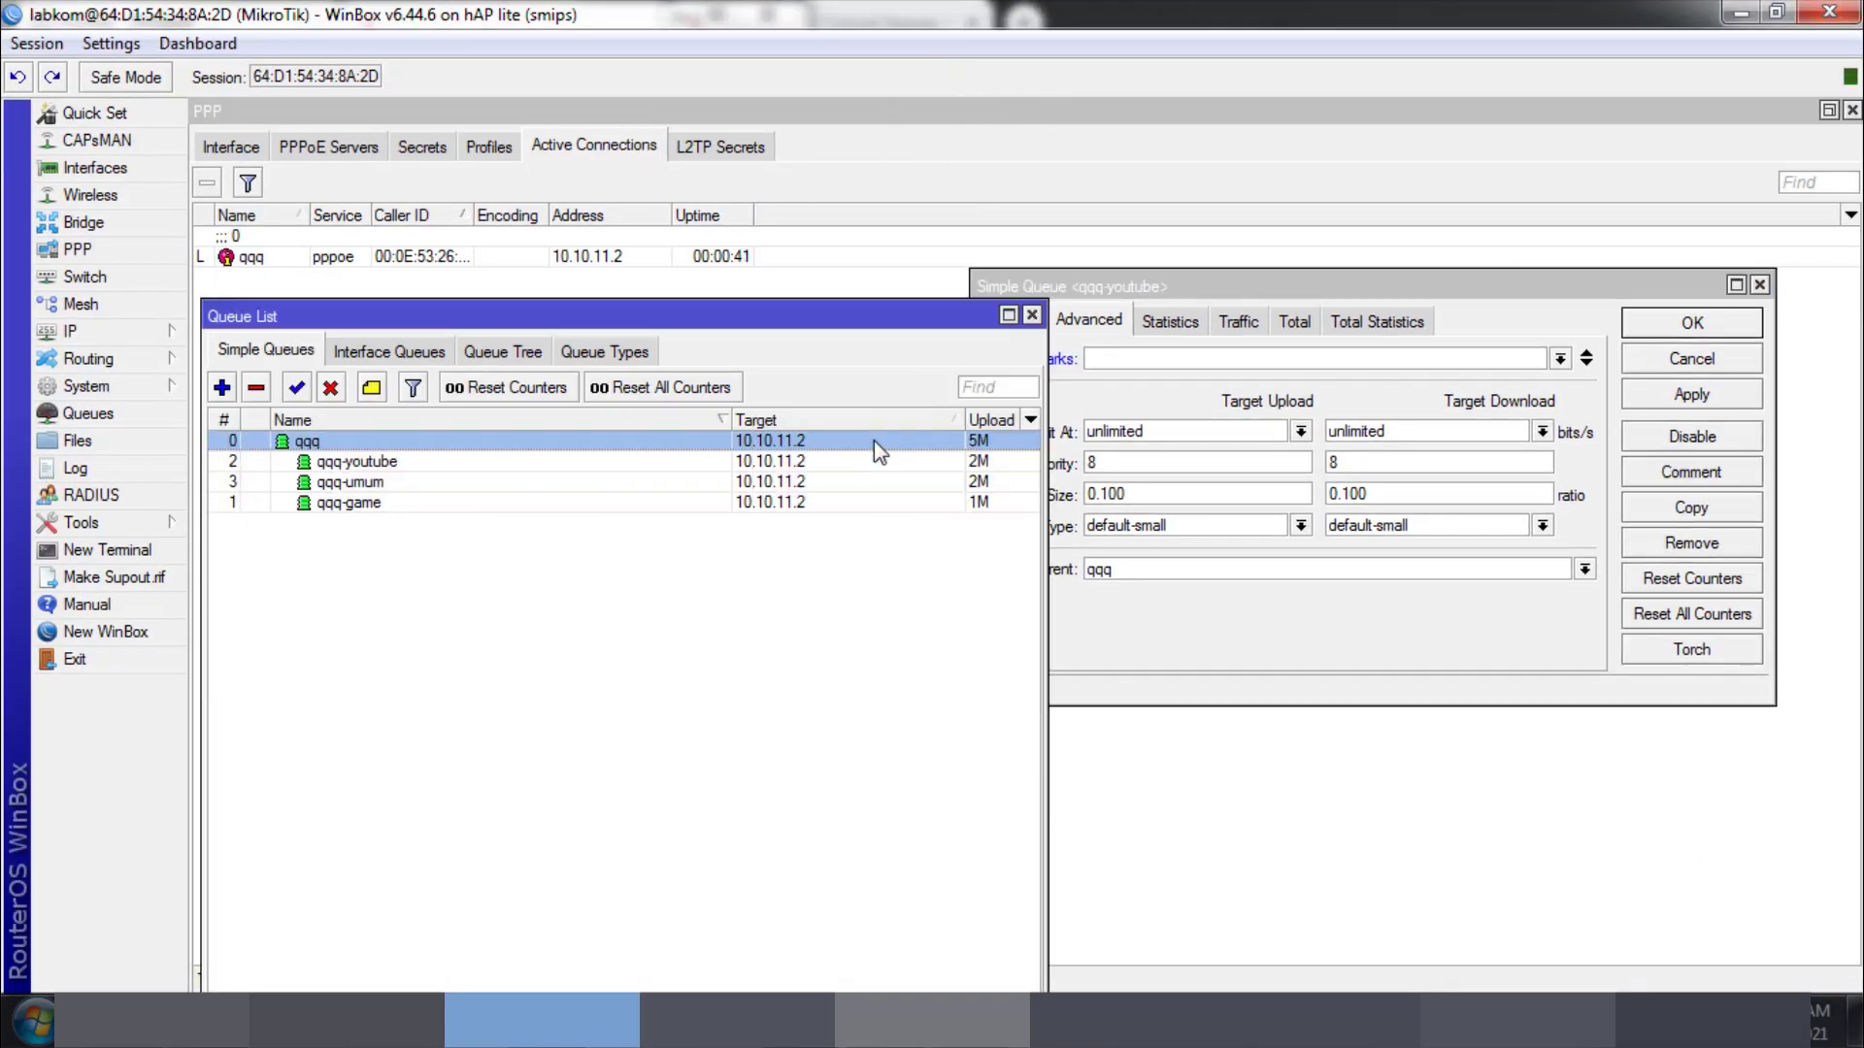
{"action": "left_click", "coordinate": [1031, 314]}
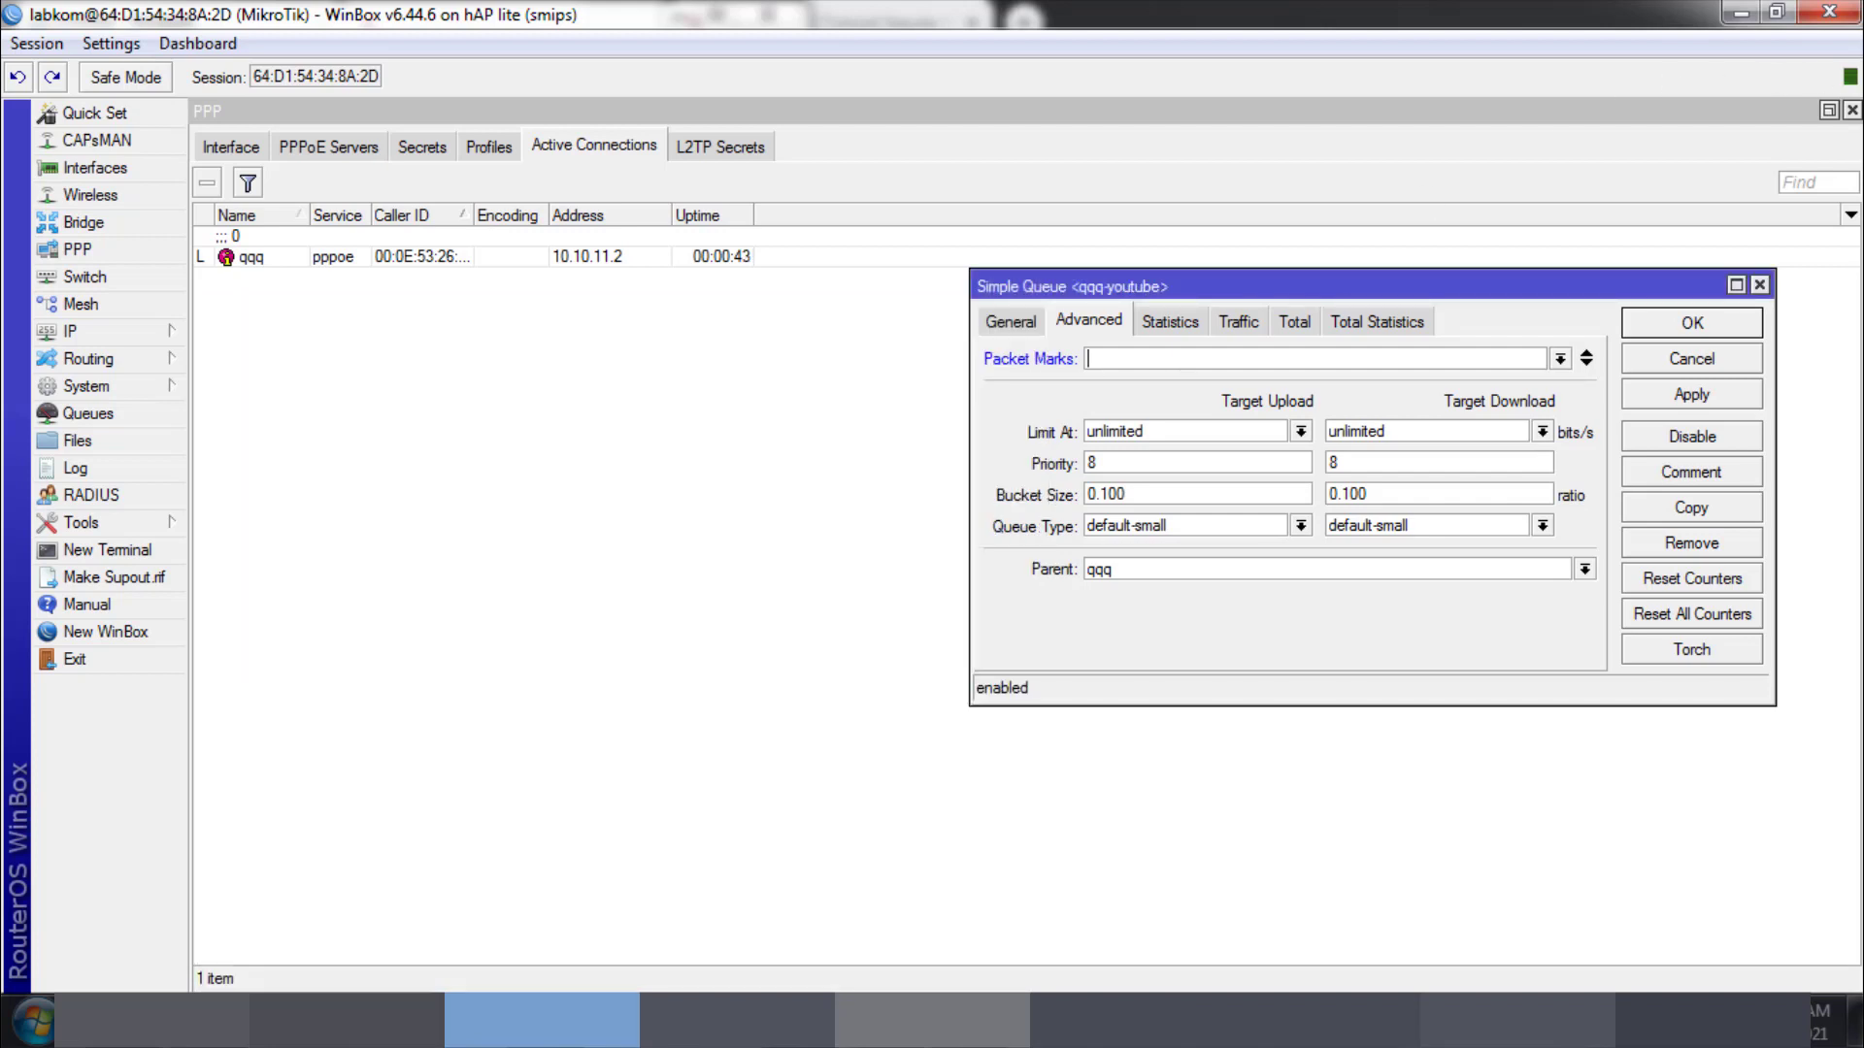
{"action": "left_click", "coordinate": [1832, 114]}
{"action": "left_click", "coordinate": [1831, 113]}
{"action": "left_click_drag", "start_coordinate": [1284, 282], "coordinate": [1522, 111]}
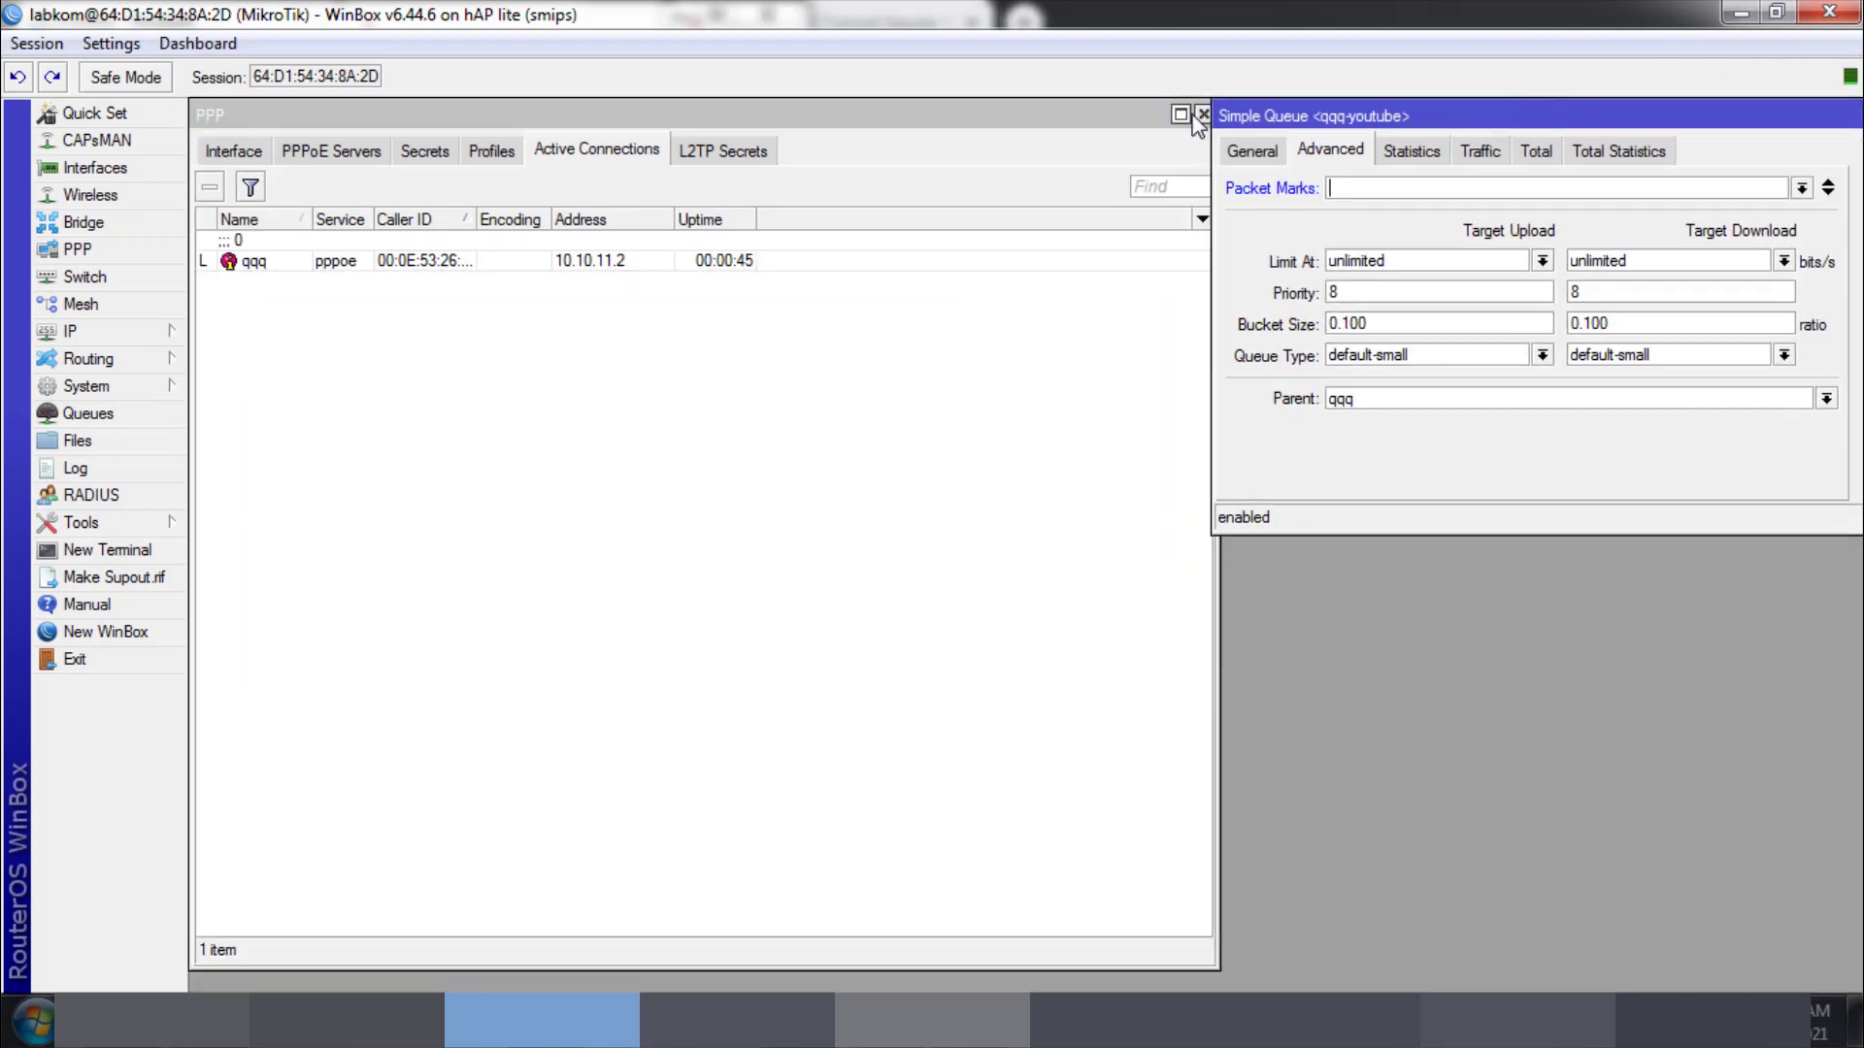
Step: Open the TES PPP profile and place its script window below the profile list
{"action": "left_click", "coordinate": [495, 151]}
{"action": "double_click", "coordinate": [289, 240]}
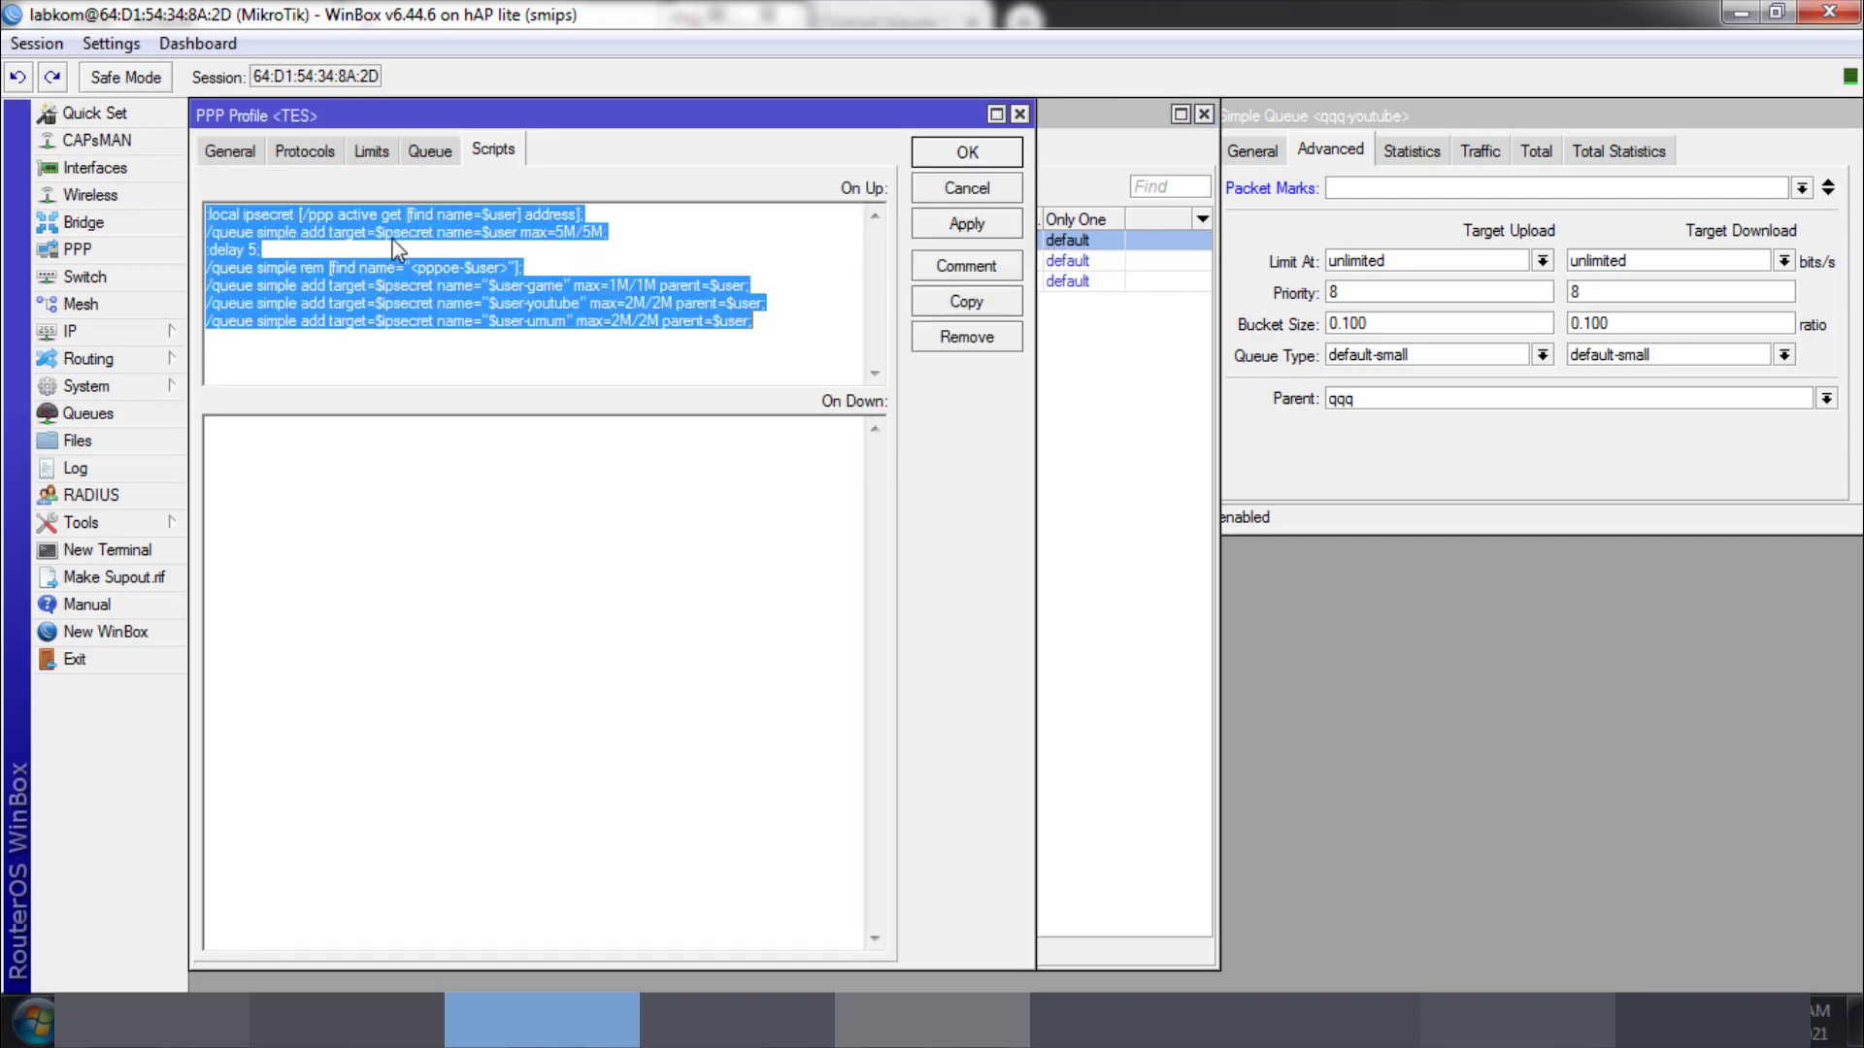
{"action": "left_click_drag", "start_coordinate": [411, 115], "coordinate": [444, 439]}
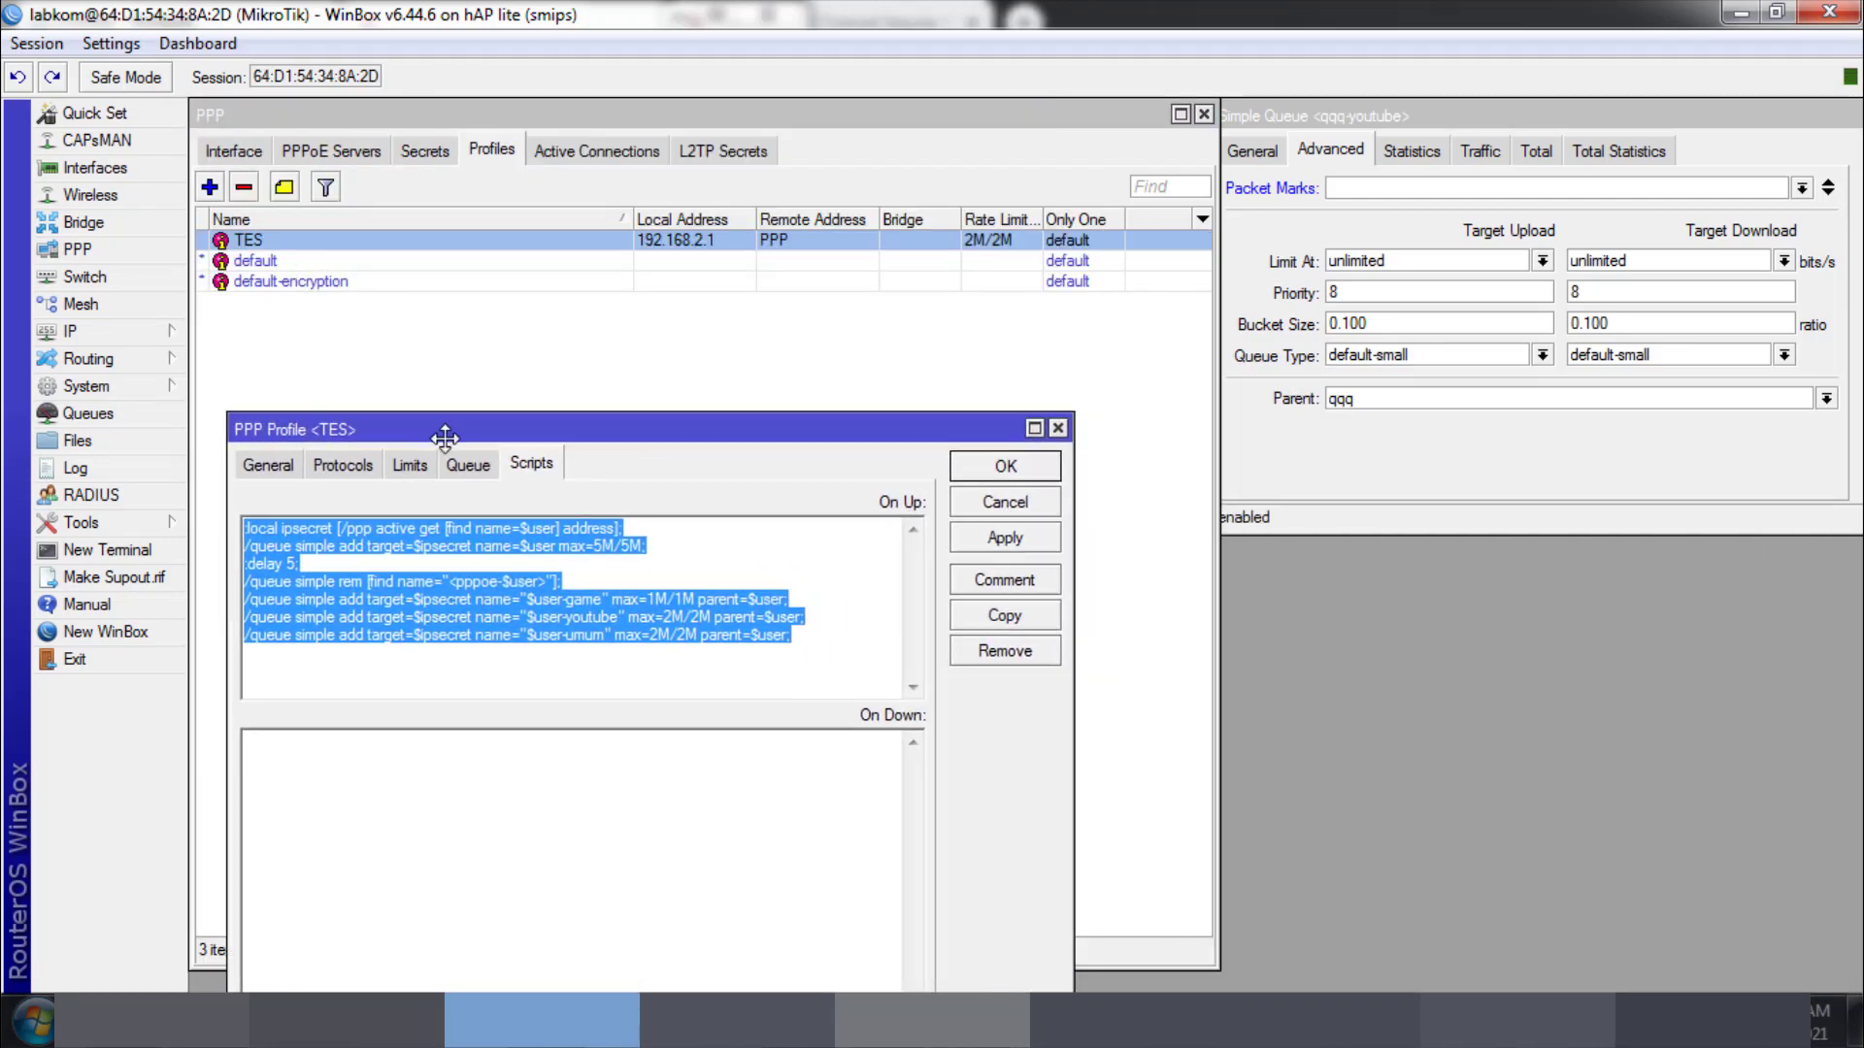
Step: Add packet-mark="GAME PAKET" after parent=$user in the $user-game line of the On Up script, checking the mark's name in the queue dialog
{"action": "left_click", "coordinate": [792, 635]}
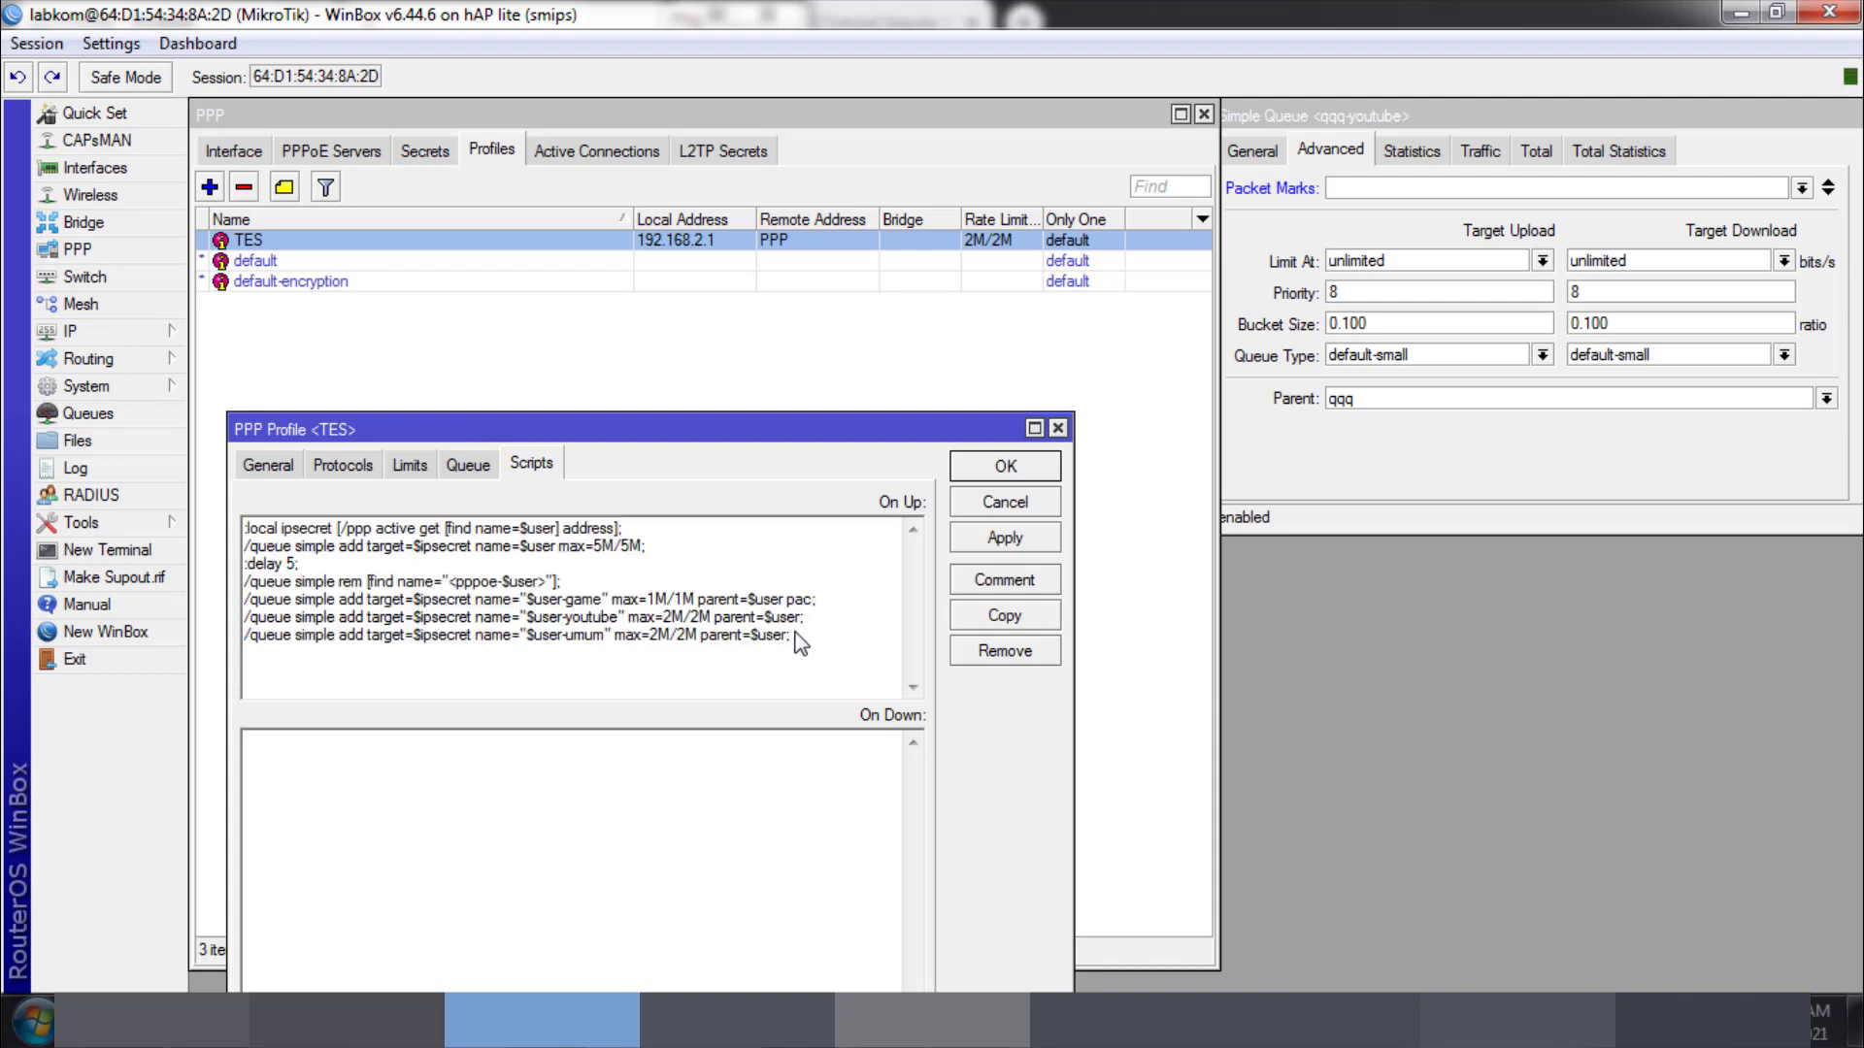
{"action": "type", "text": "packet-mark"}
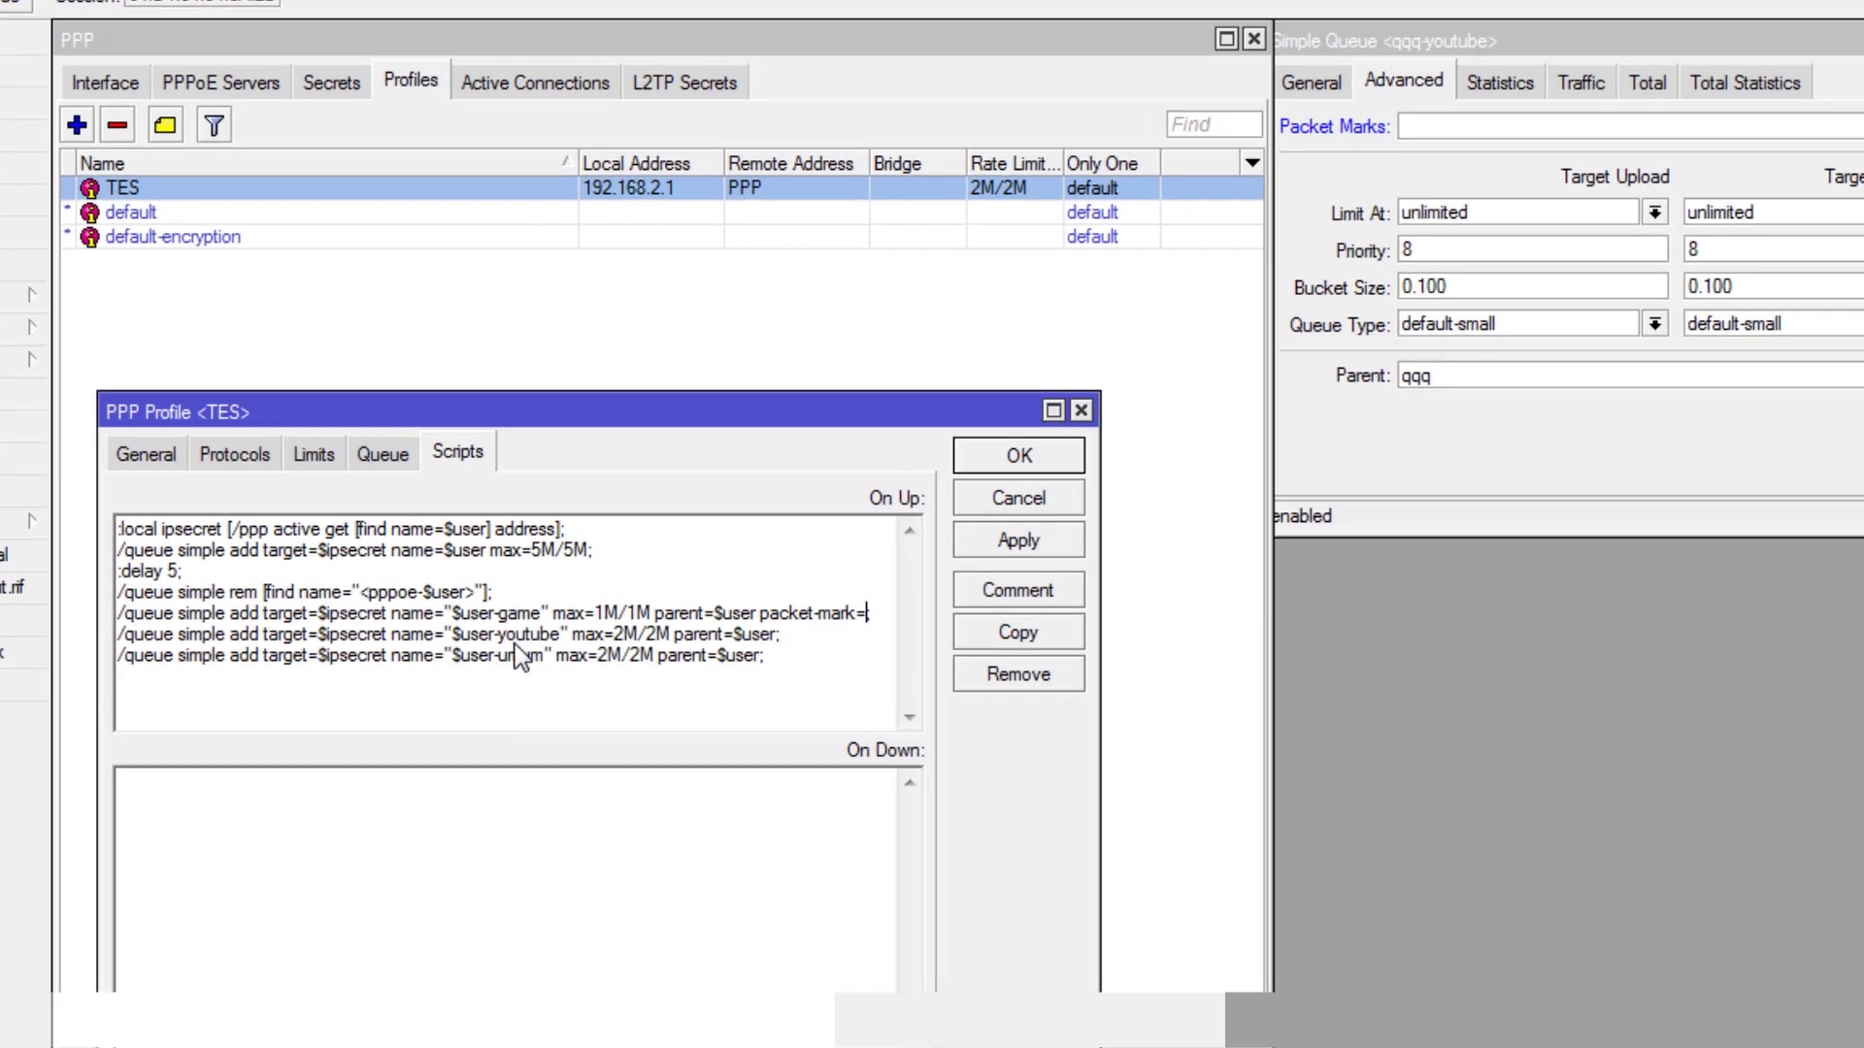
{"action": "type", "text": "="}
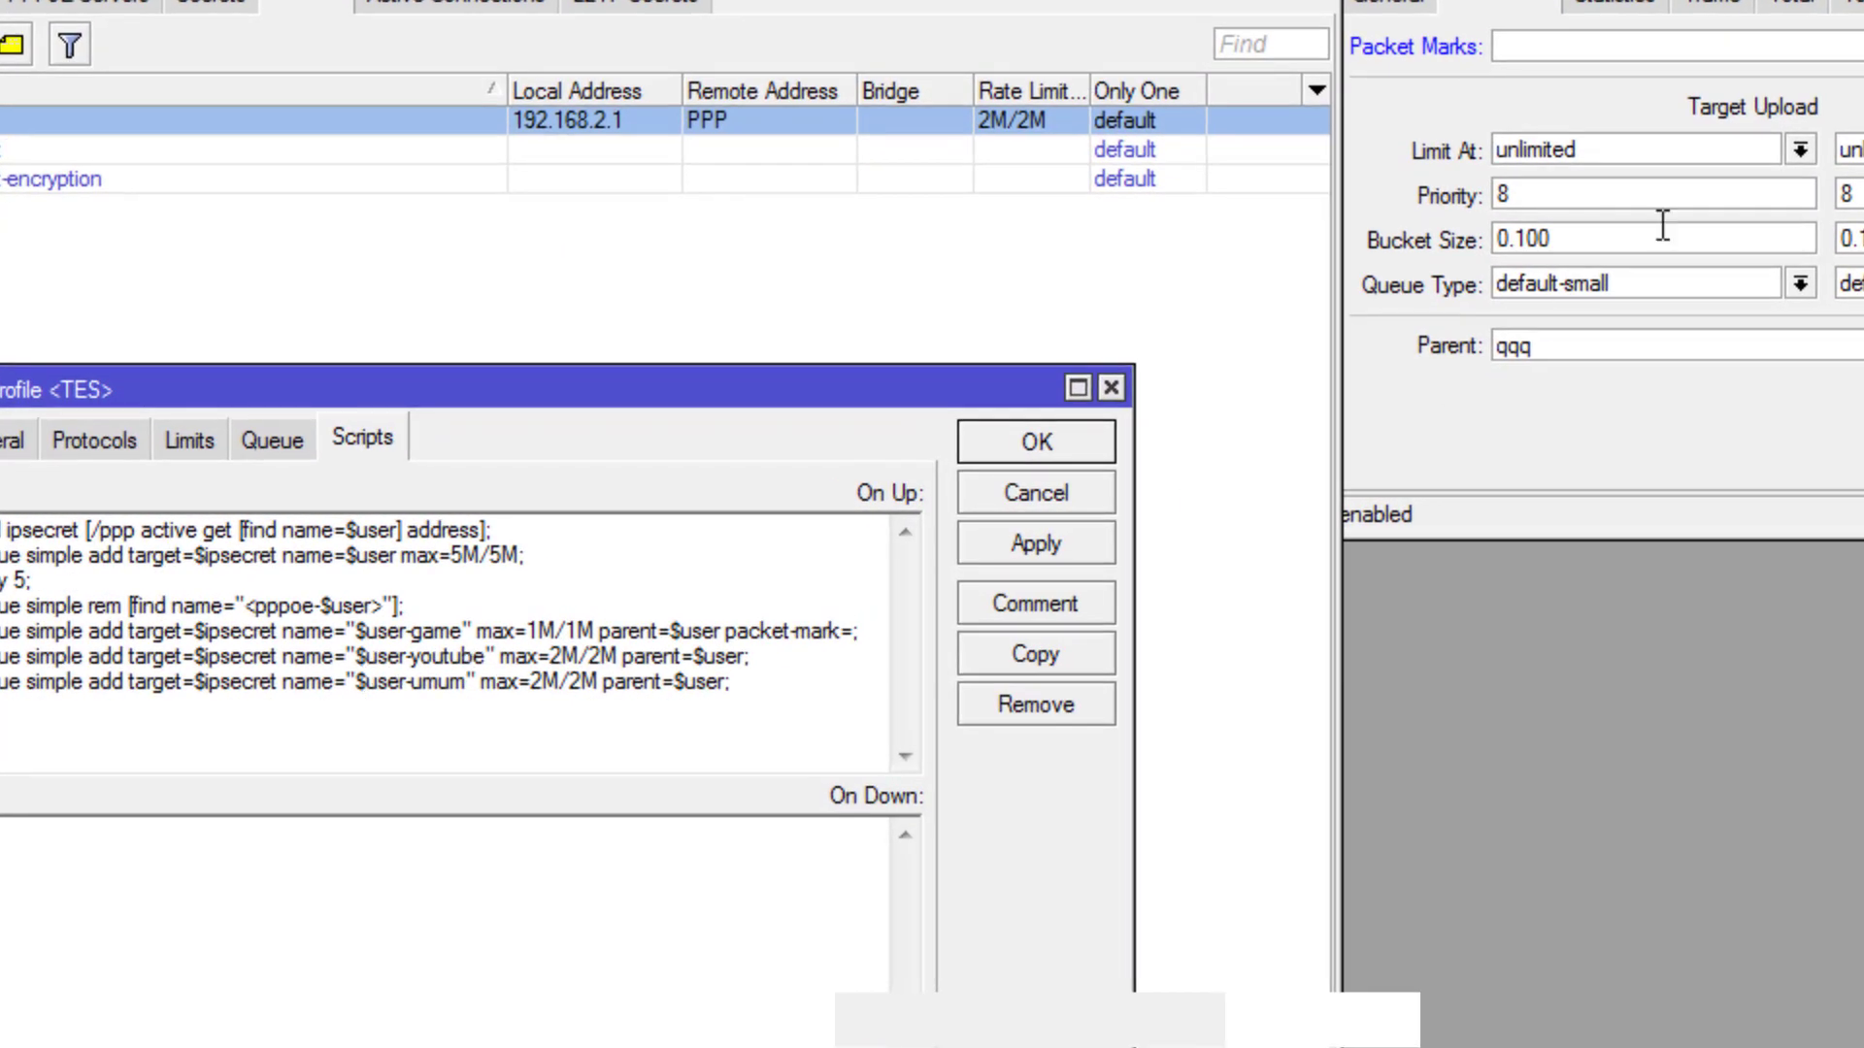
{"action": "left_click", "coordinate": [1447, 126]}
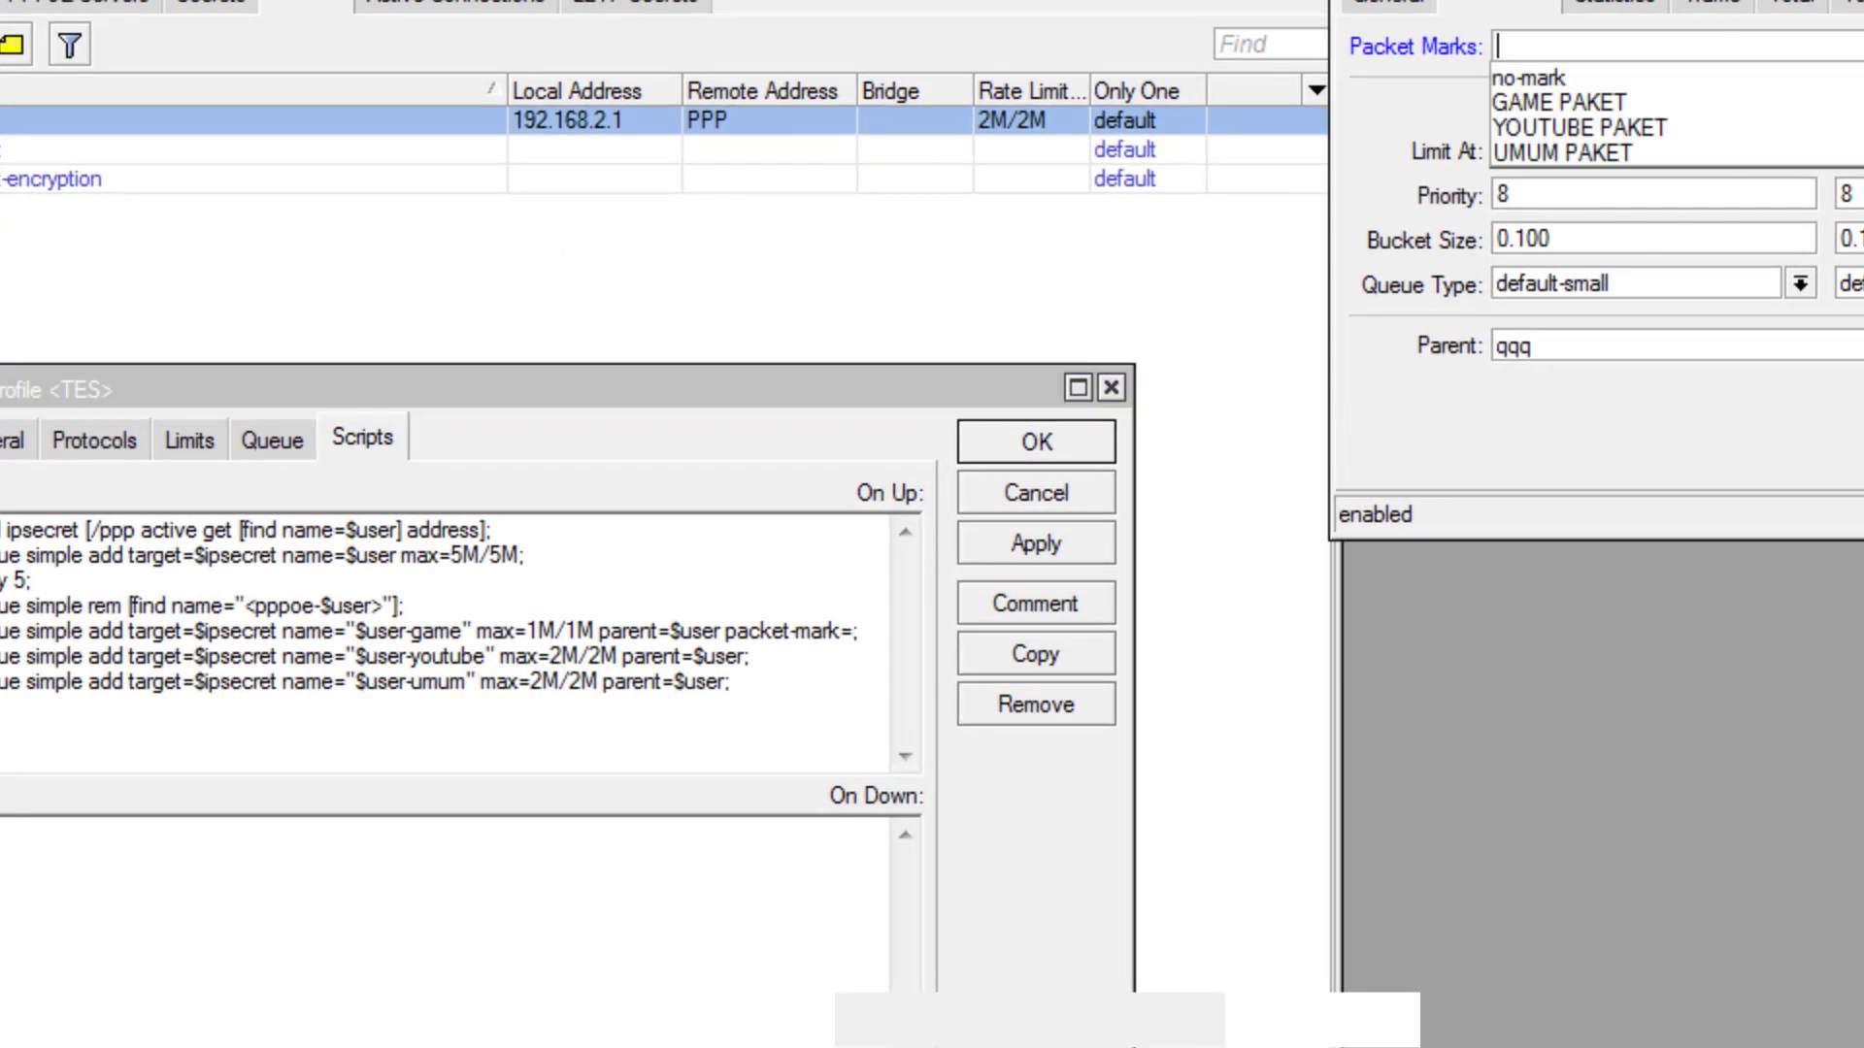
{"action": "left_click", "coordinate": [1634, 104]}
{"action": "left_click", "coordinate": [849, 637]}
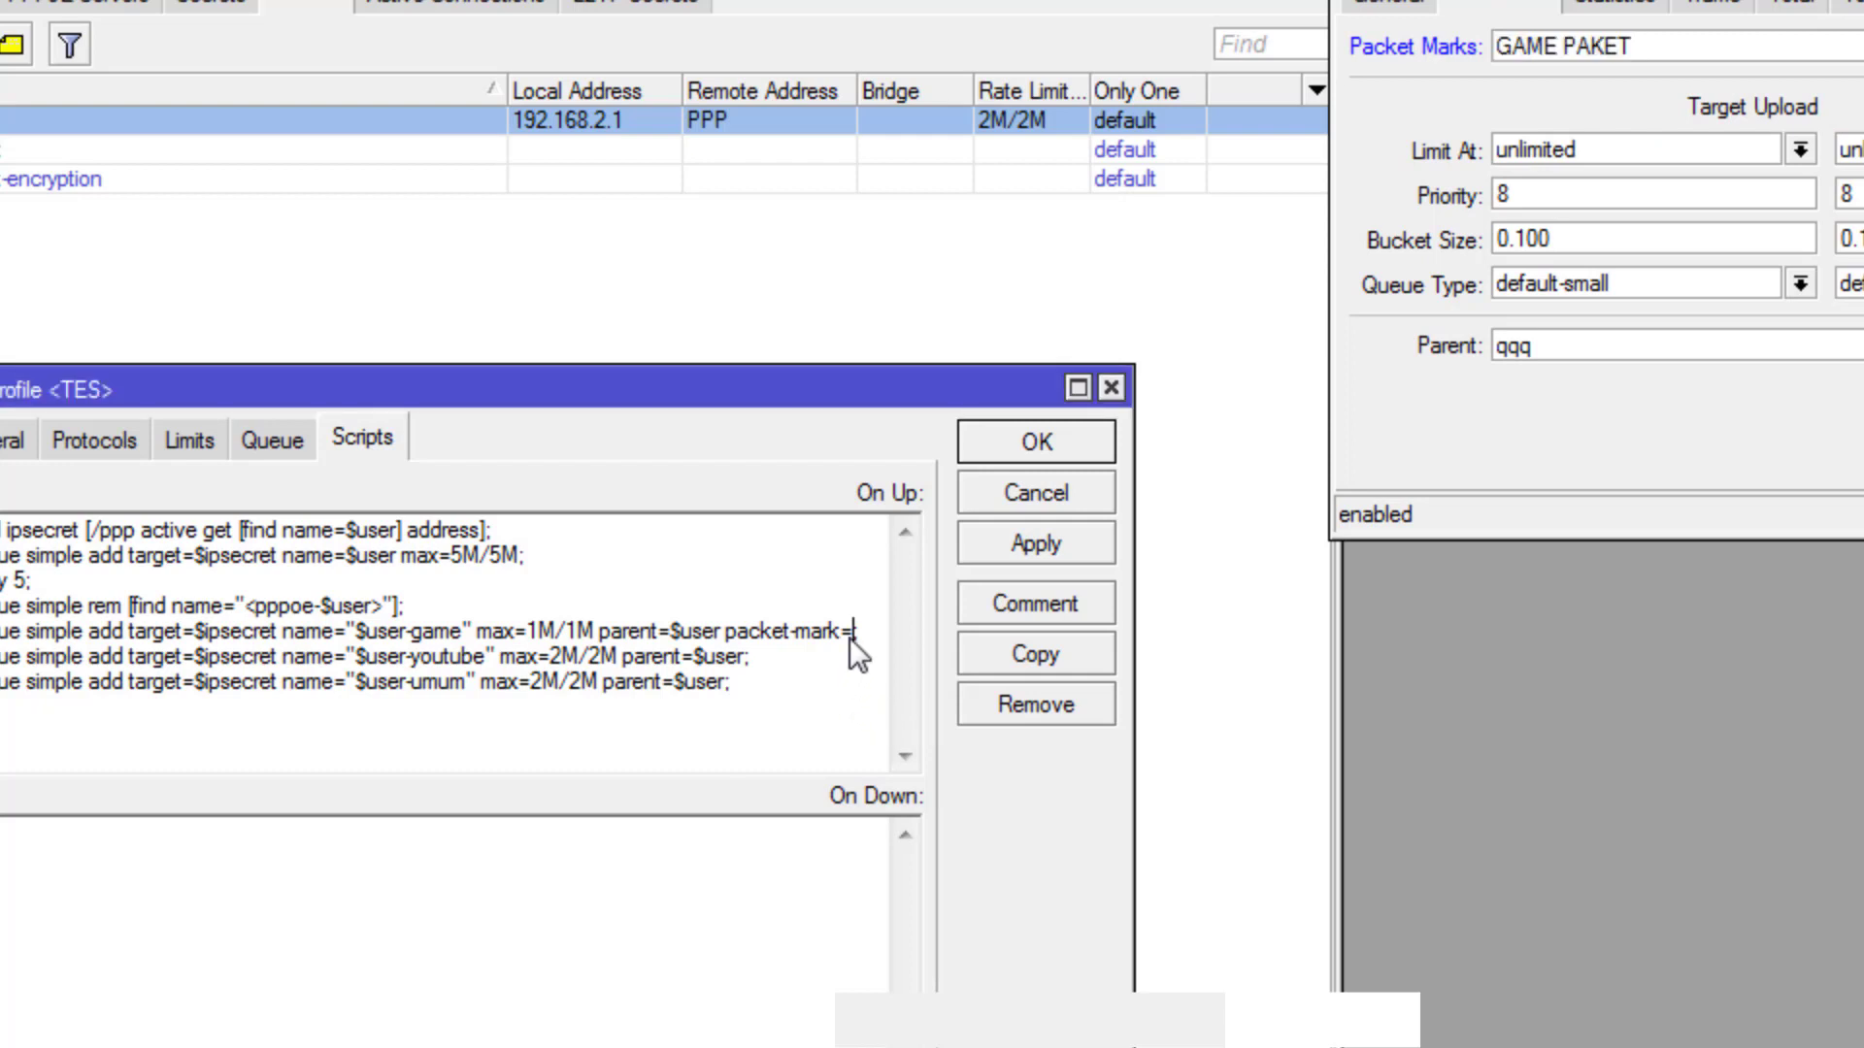
{"action": "type", "text": "\"\";"}
{"action": "key", "text": "Left"}
{"action": "key", "text": "Left"}
{"action": "type", "text": "GAME PAKET"}
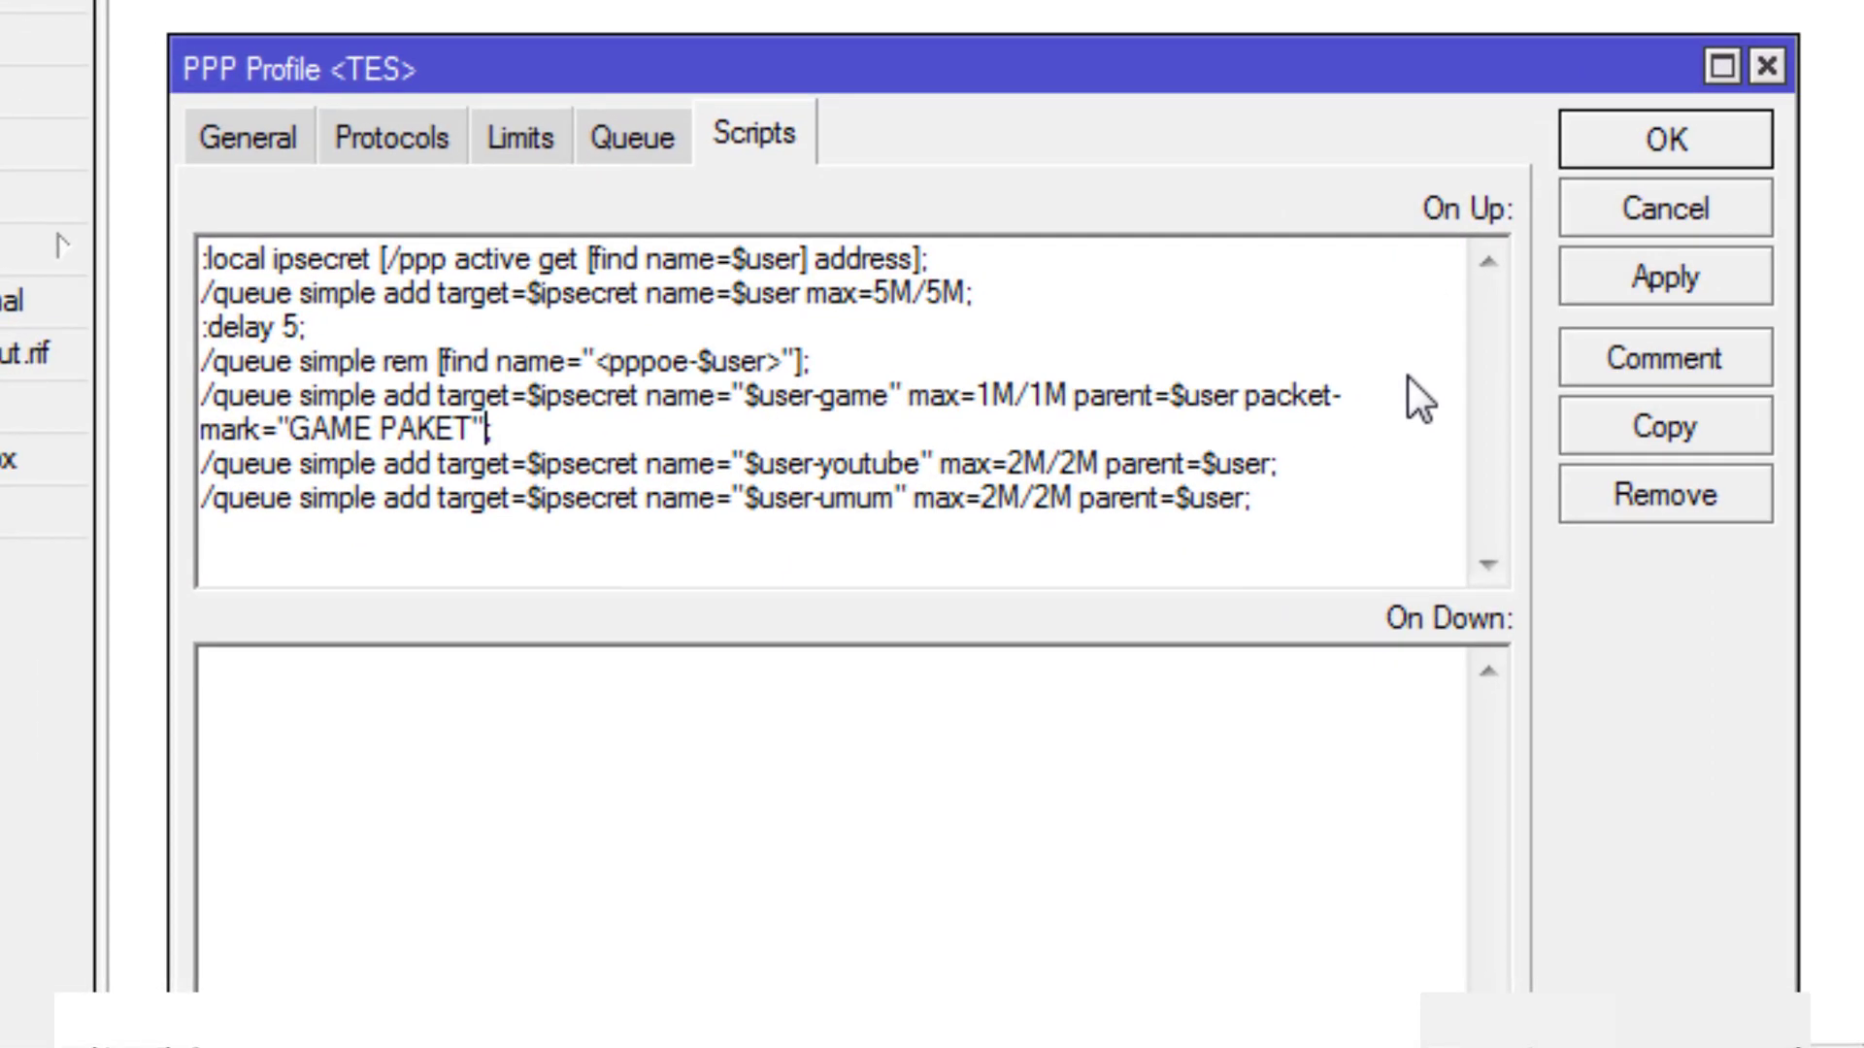
Step: Copy the packet-mark parameter from the $user-game line to the $user-youtube line and change its value to YOUTUBE PAKET
{"action": "key", "text": "shift+Up"}
{"action": "key", "text": "shift+Right"}
{"action": "key", "text": "shift+Right"}
{"action": "key", "text": "shift+Right"}
{"action": "key", "text": "shift+Right"}
{"action": "key", "text": "shift+Right"}
{"action": "key", "text": "shift+Right"}
{"action": "key", "text": "shift+Right"}
{"action": "key", "text": "shift+Right"}
{"action": "key", "text": "shift+Right"}
{"action": "key", "text": "shift+Right"}
{"action": "key", "text": "shift+Right"}
{"action": "key", "text": "shift+Right"}
{"action": "key", "text": "shift+Right"}
{"action": "key", "text": "shift+Right"}
{"action": "key", "text": "shift+Right"}
{"action": "key", "text": "shift+Right"}
{"action": "key", "text": "shift+Right"}
{"action": "key", "text": "shift+Right"}
{"action": "key", "text": "shift+Right"}
{"action": "key", "text": "shift+Right"}
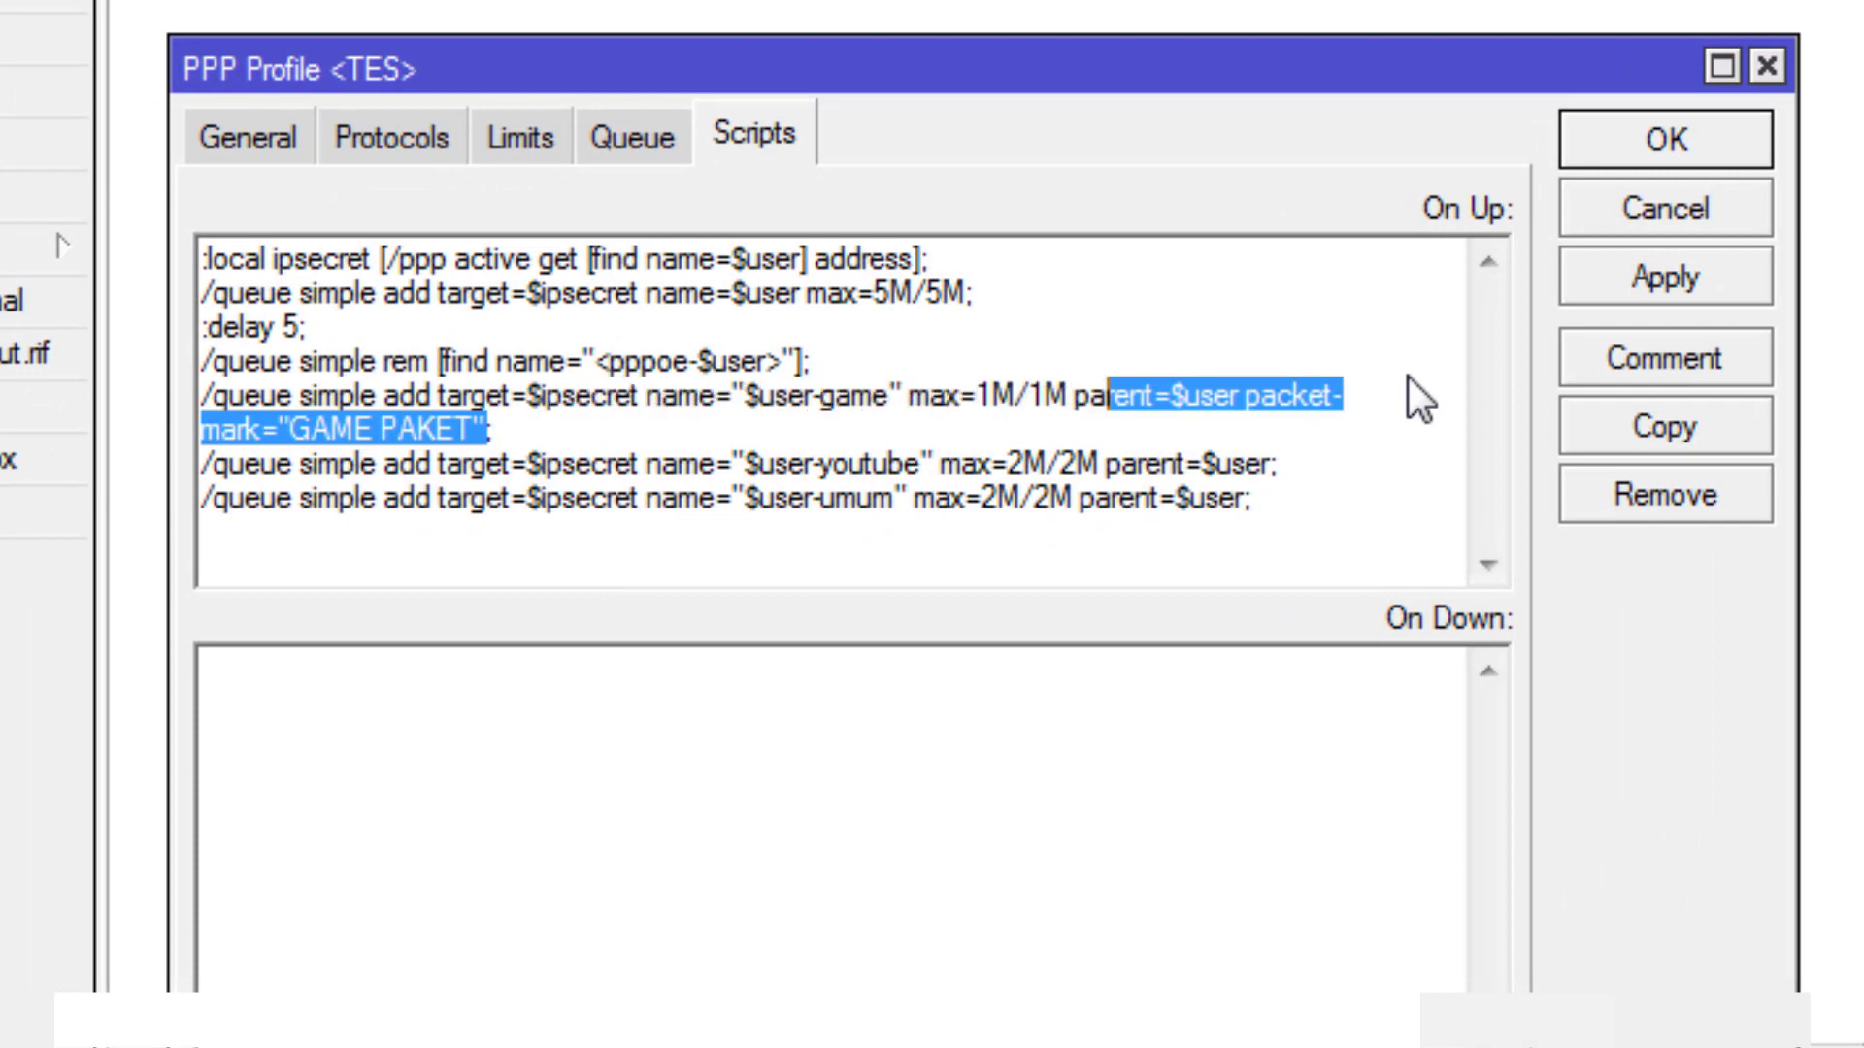
{"action": "key", "text": "shift+Right"}
{"action": "key", "text": "shift+Right"}
{"action": "key", "text": "shift+Right"}
{"action": "key", "text": "shift+Right"}
{"action": "key", "text": "shift+Right"}
{"action": "key", "text": "shift+Right"}
{"action": "key", "text": "shift+Right"}
{"action": "key", "text": "shift+Right"}
{"action": "key", "text": "shift+Right"}
{"action": "key", "text": "ctrl+c"}
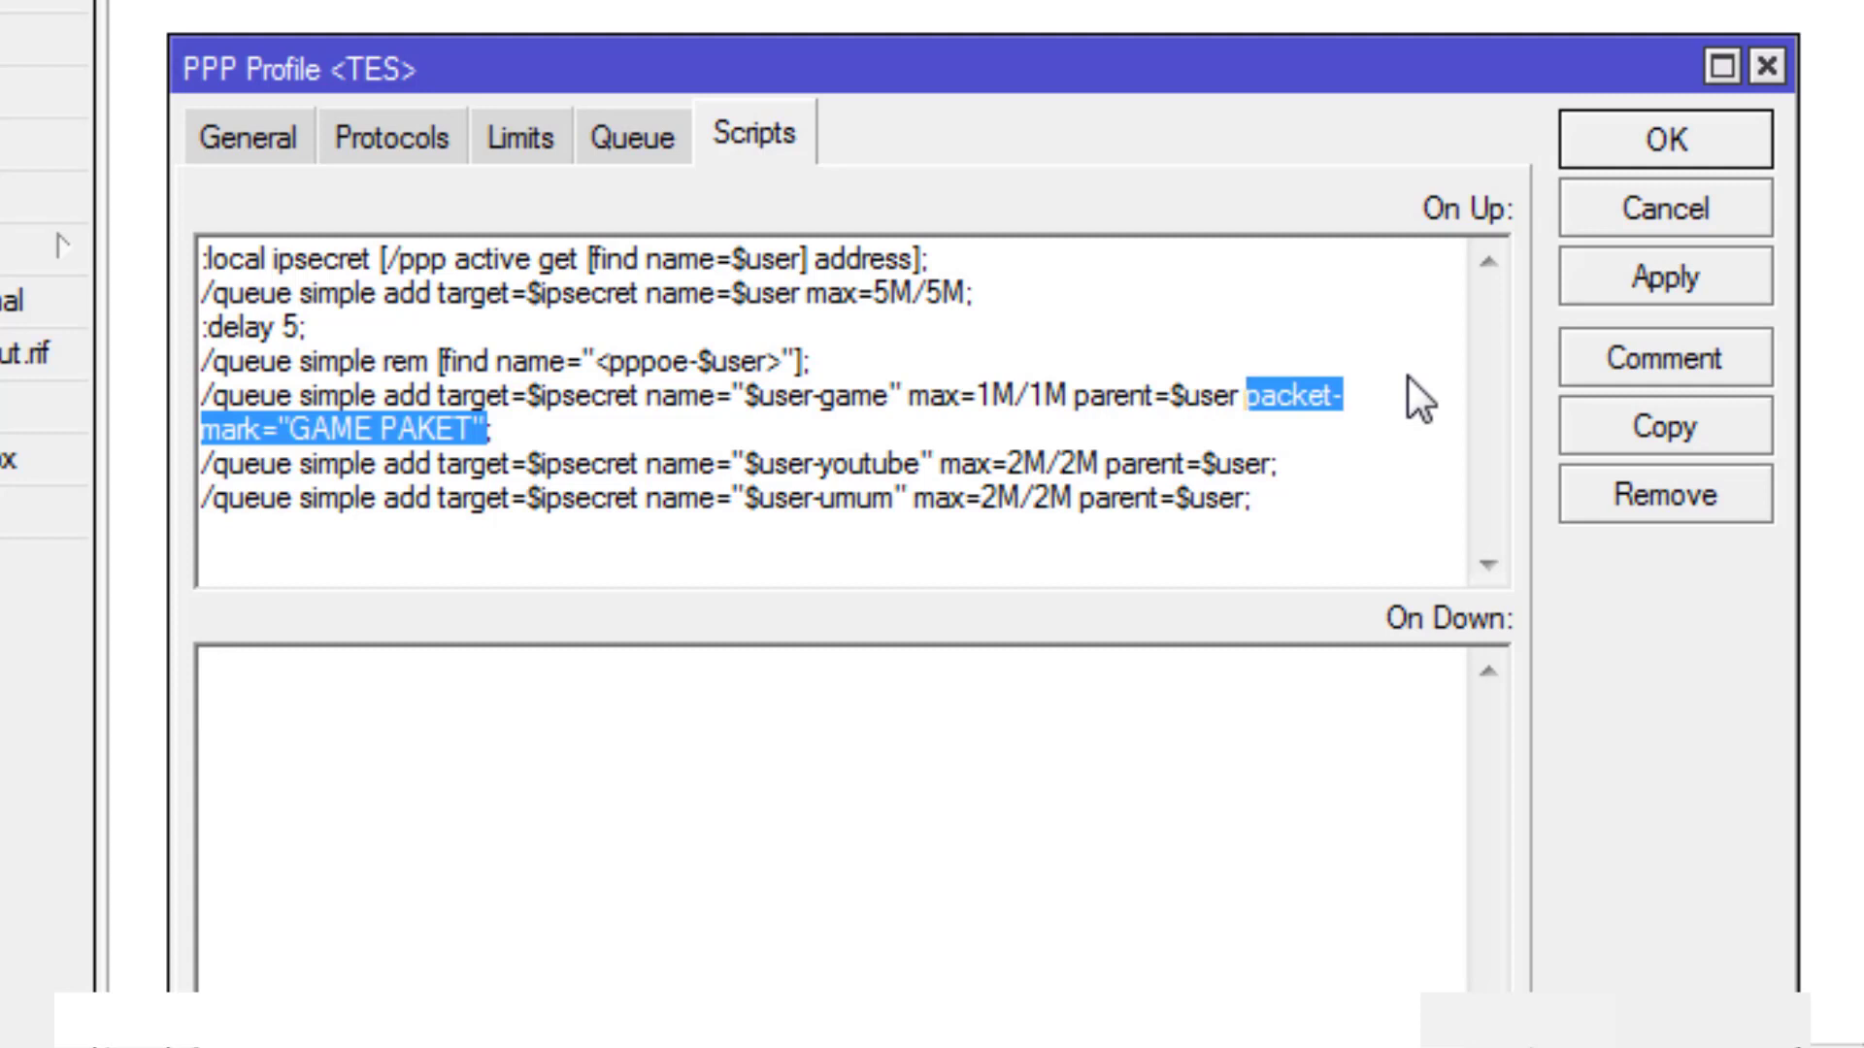
{"action": "left_click", "coordinate": [1266, 465]}
{"action": "key", "text": "ctrl+v"}
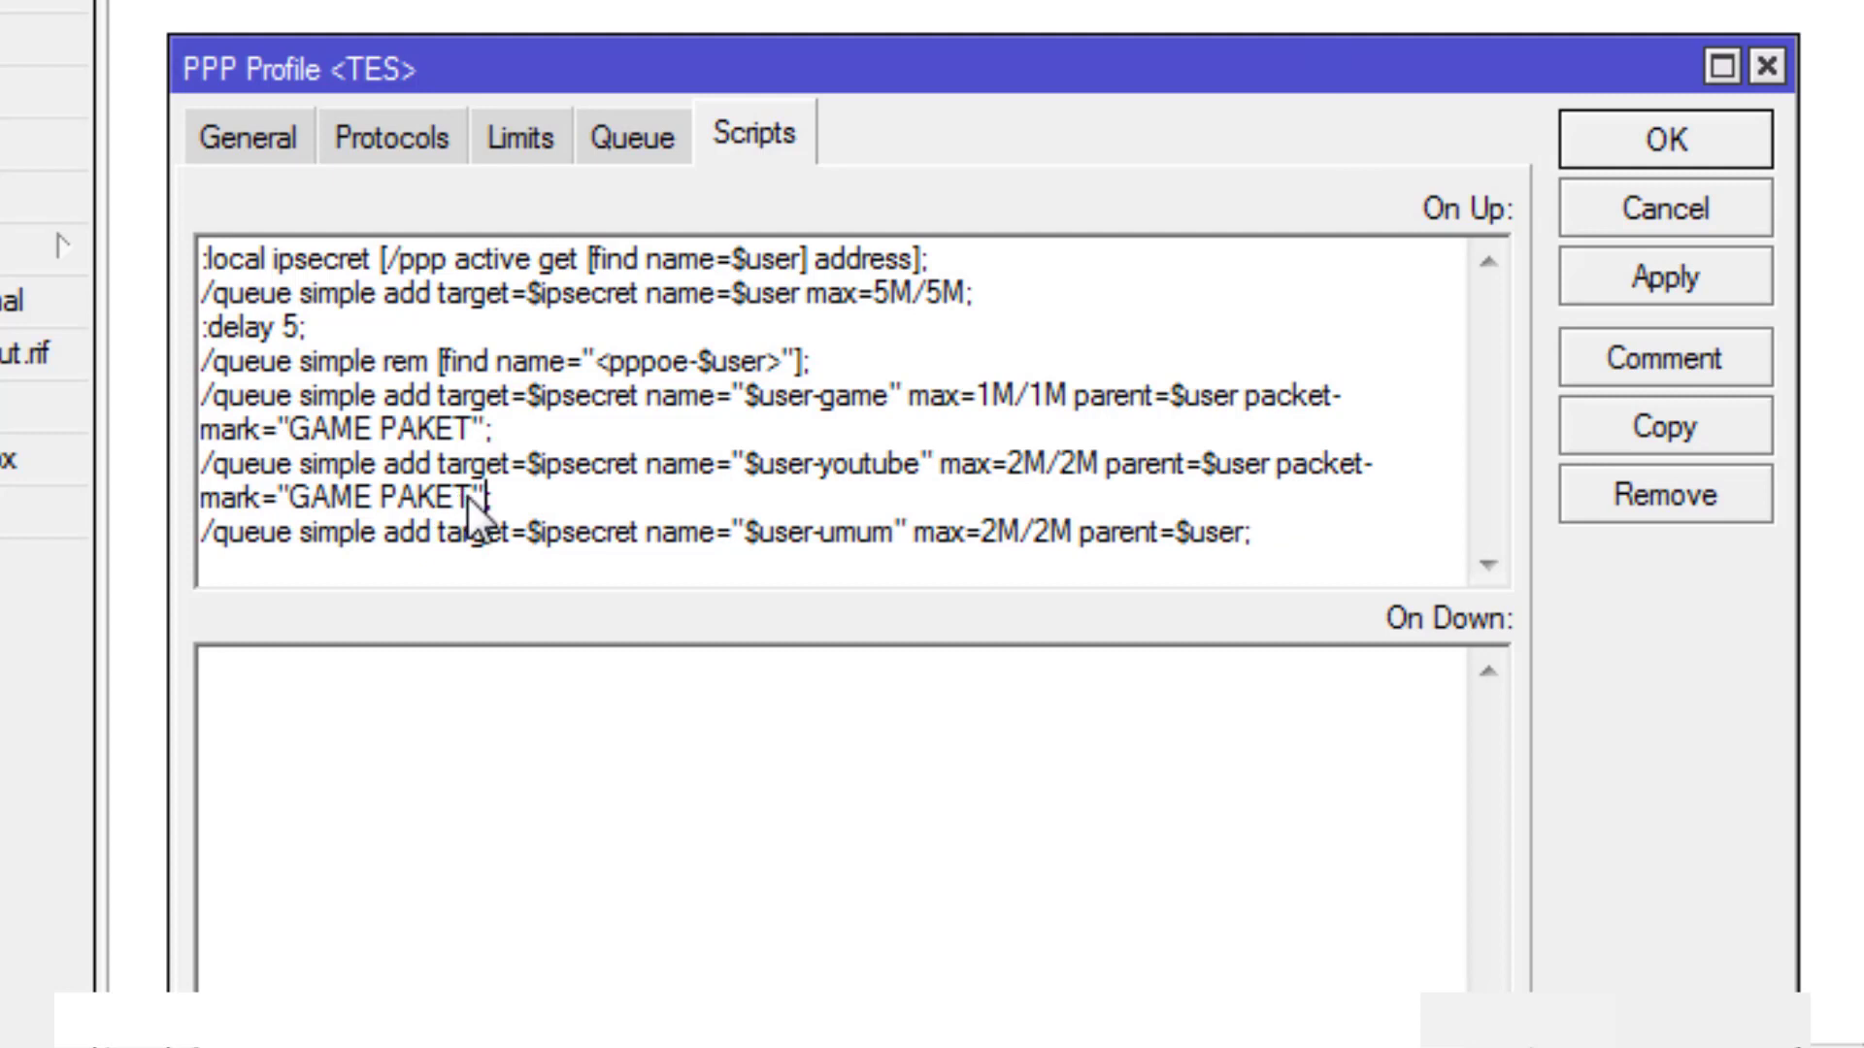
{"action": "left_click_drag", "start_coordinate": [468, 497], "coordinate": [300, 495]}
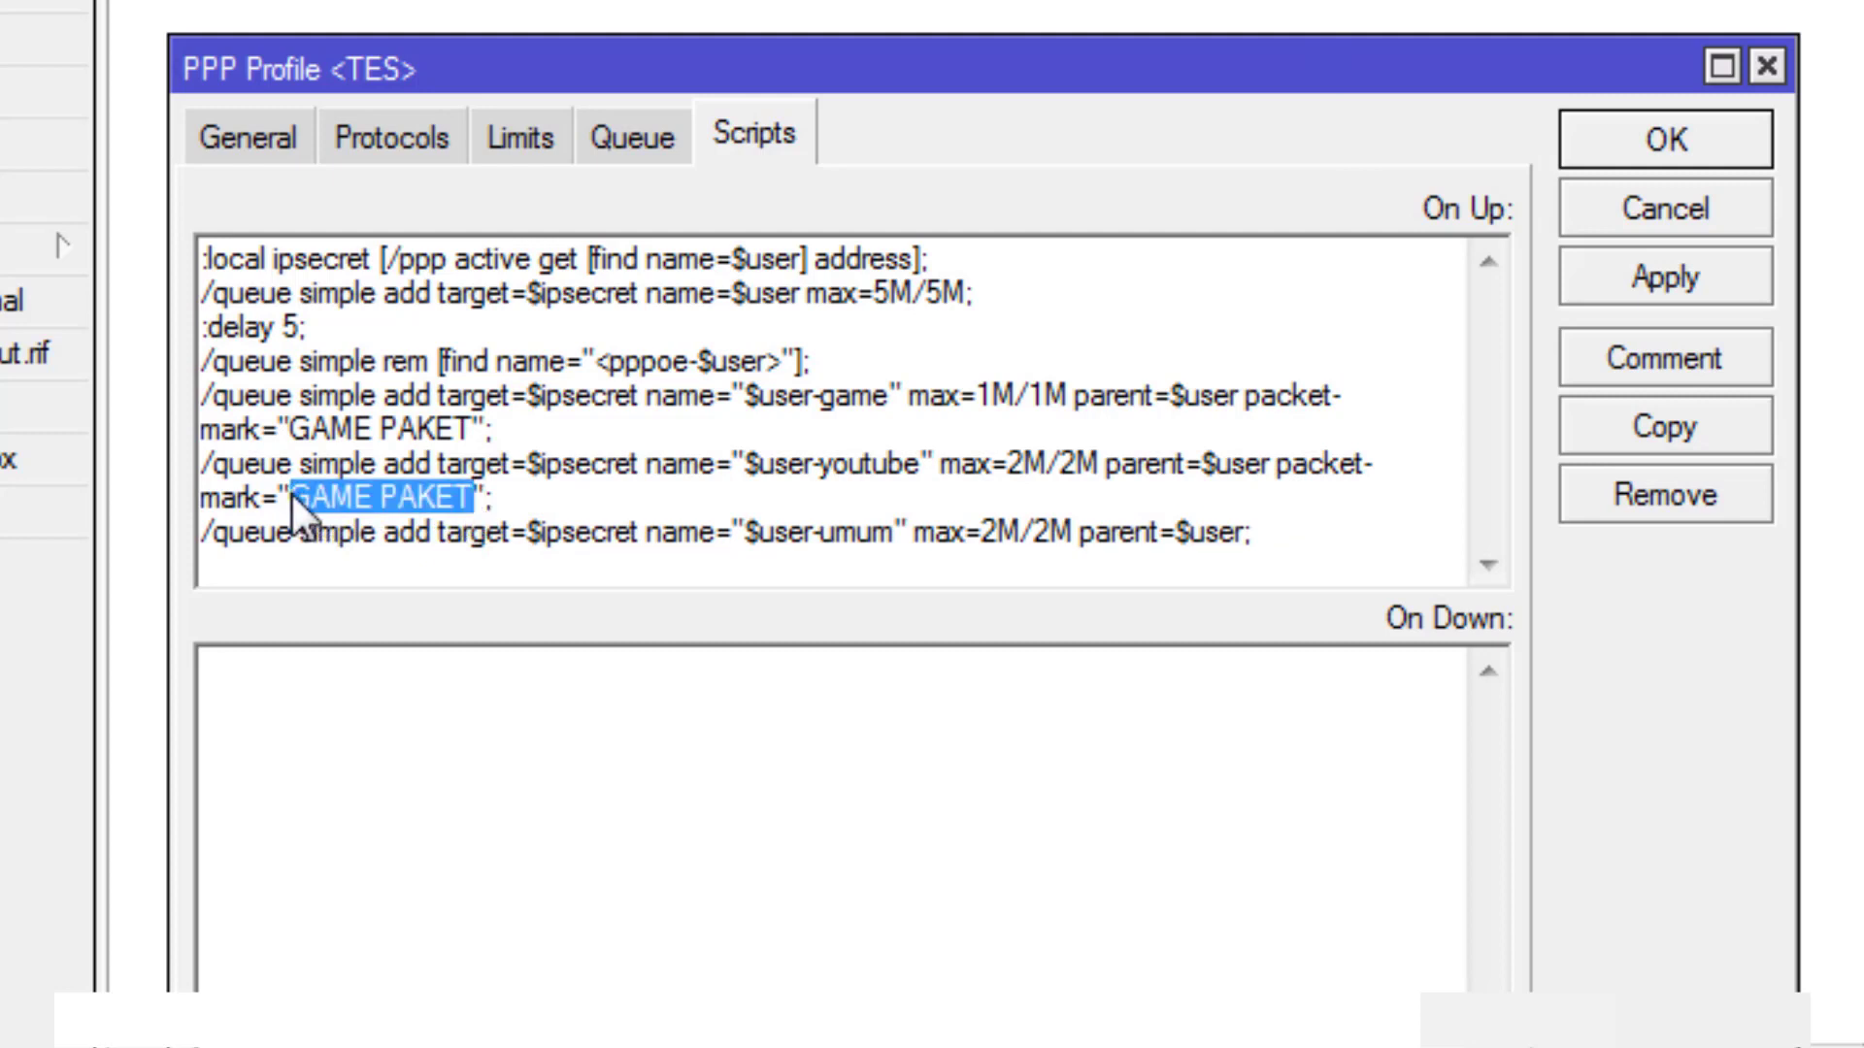
{"action": "key", "text": "alt+Tab"}
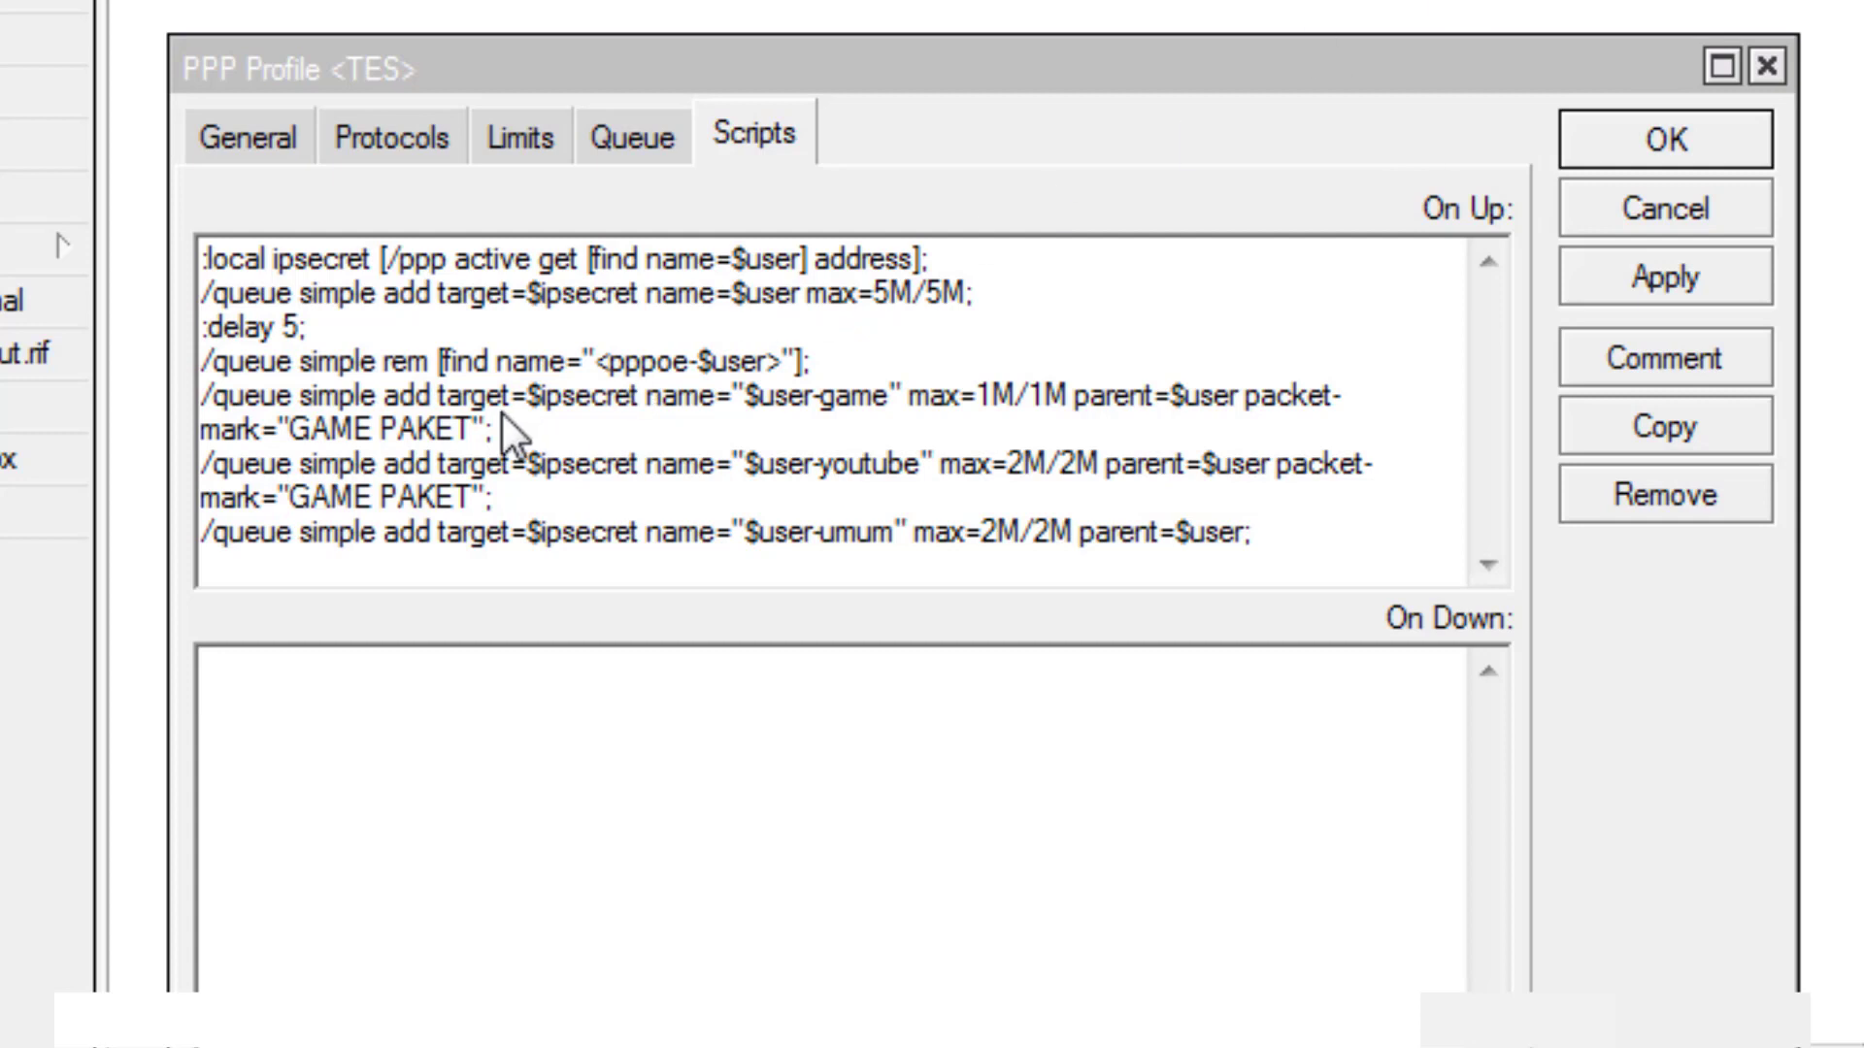
{"action": "left_click", "coordinate": [291, 495]}
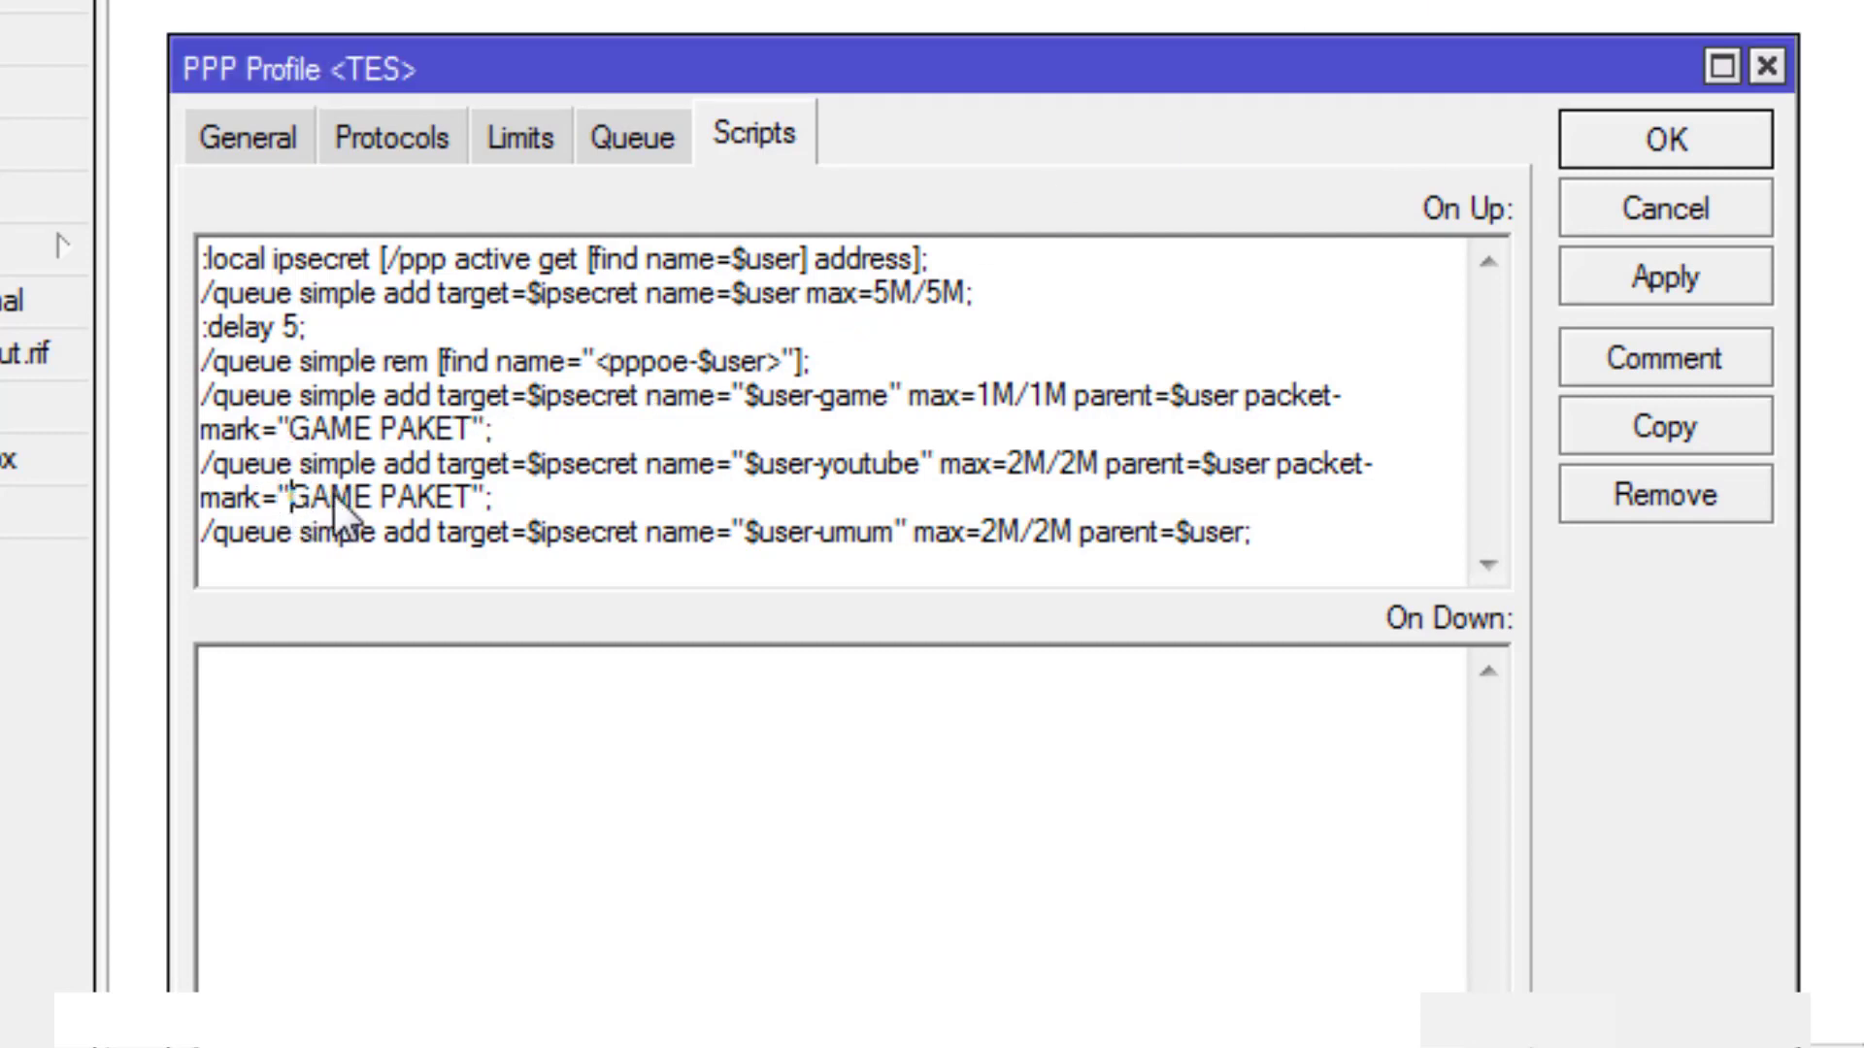
{"action": "left_click", "coordinate": [473, 497], "text": "shift"}
{"action": "type", "text": "YOUTUBE PAKET"}
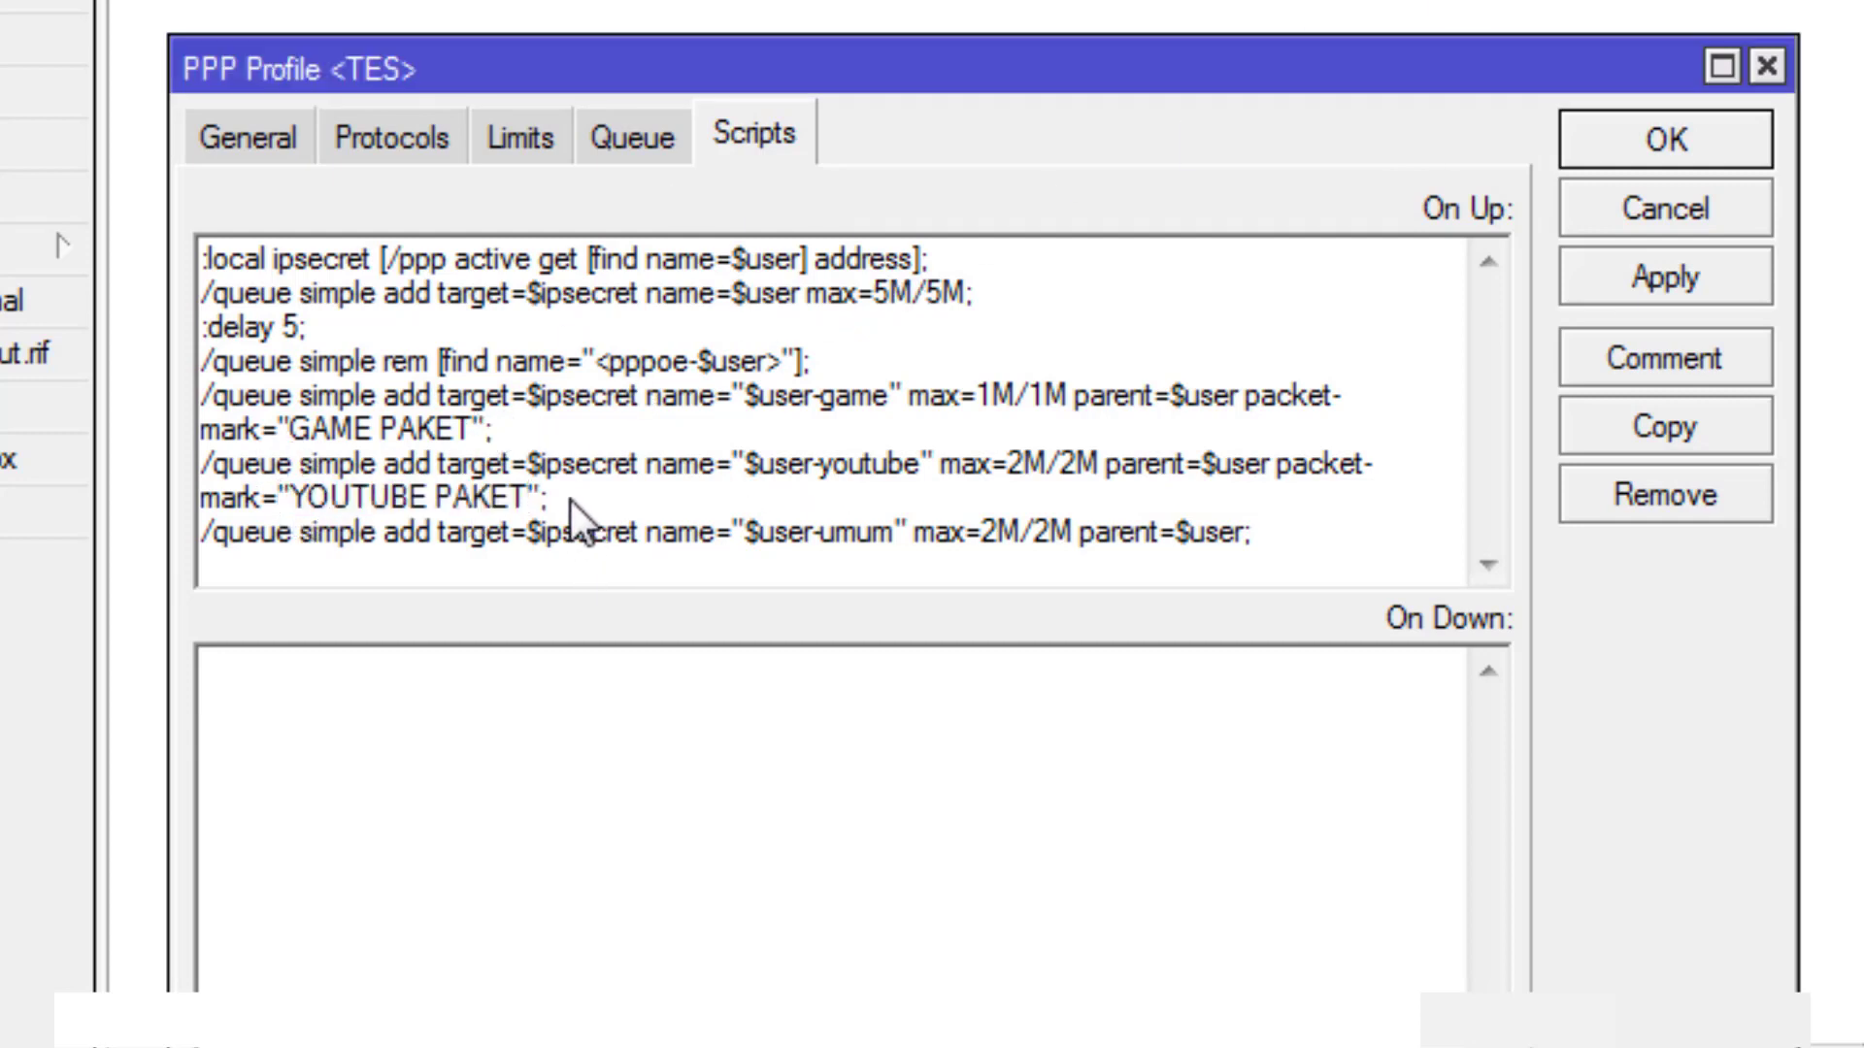
Step: Copy the packet-mark parameter to the $user-umum line, change its value to UMUM PAKET and apply the TES profile
{"action": "left_click", "coordinate": [1279, 465], "text": "shift"}
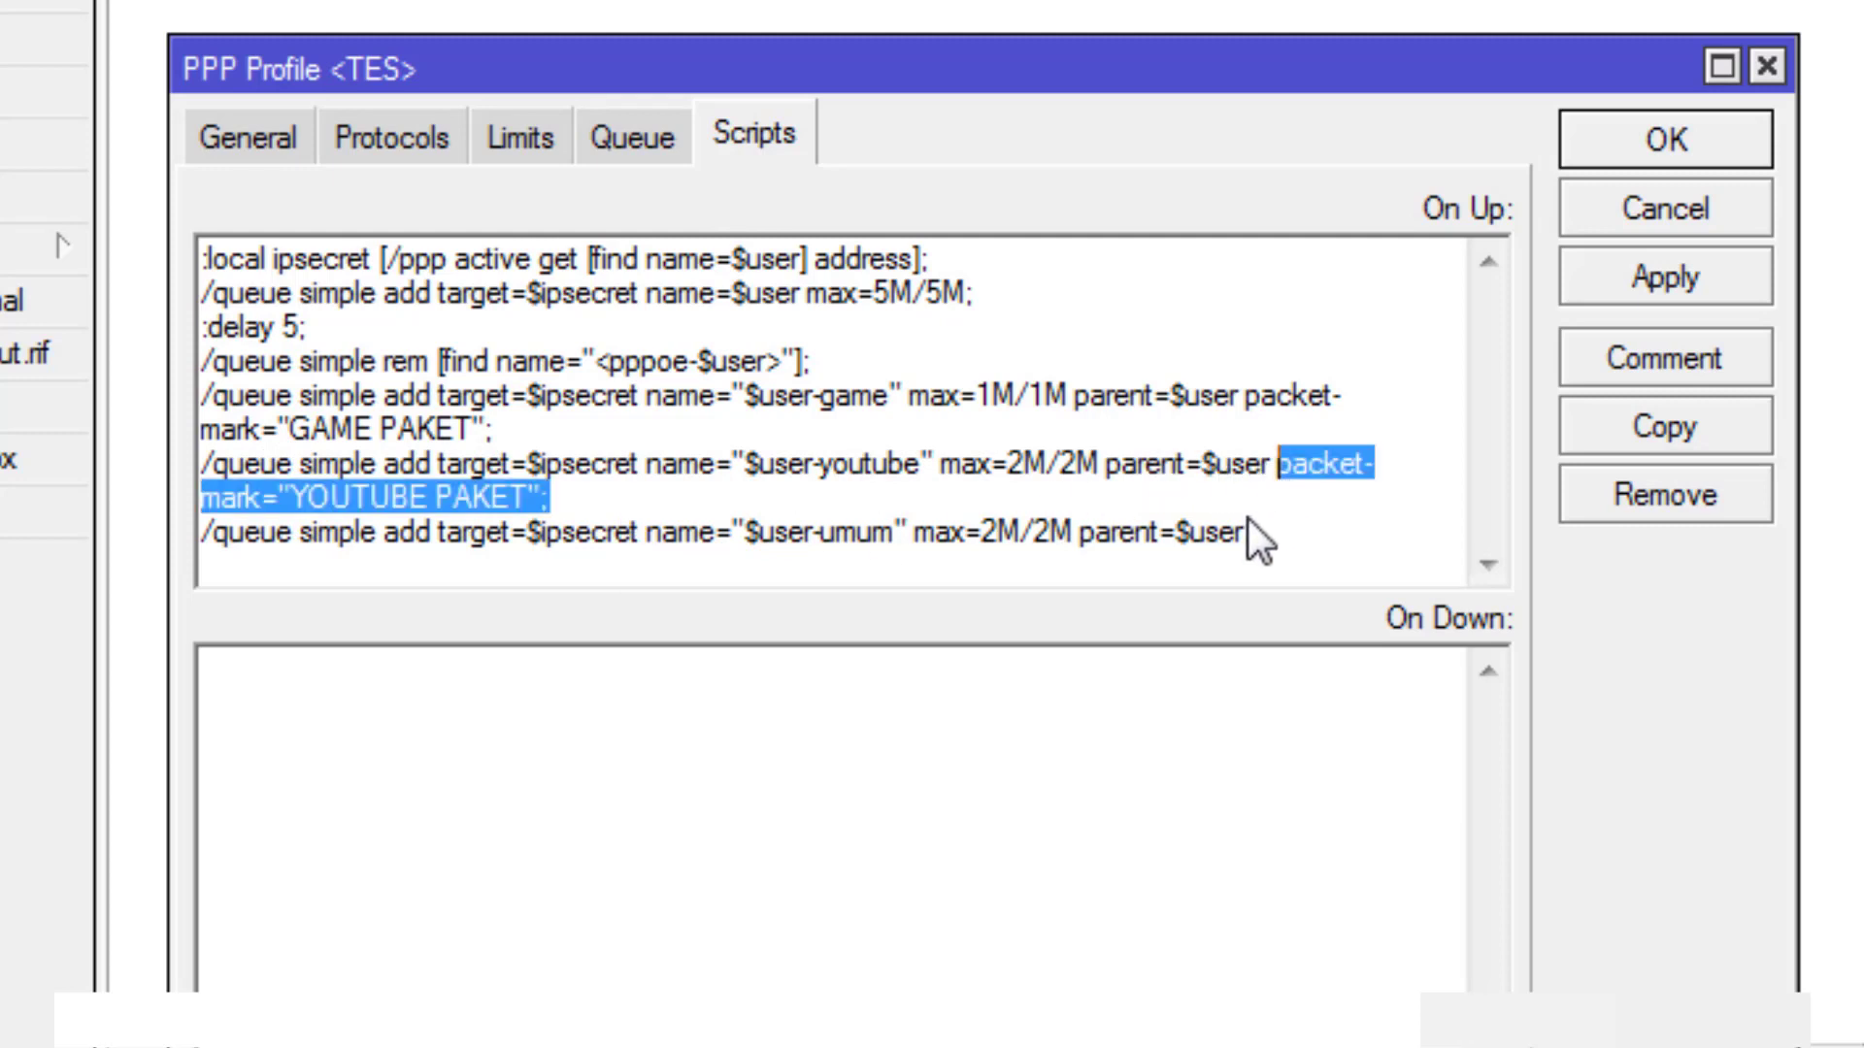
{"action": "key", "text": "ctrl+c"}
{"action": "left_click", "coordinate": [1247, 534]}
{"action": "key", "text": "ctrl+v"}
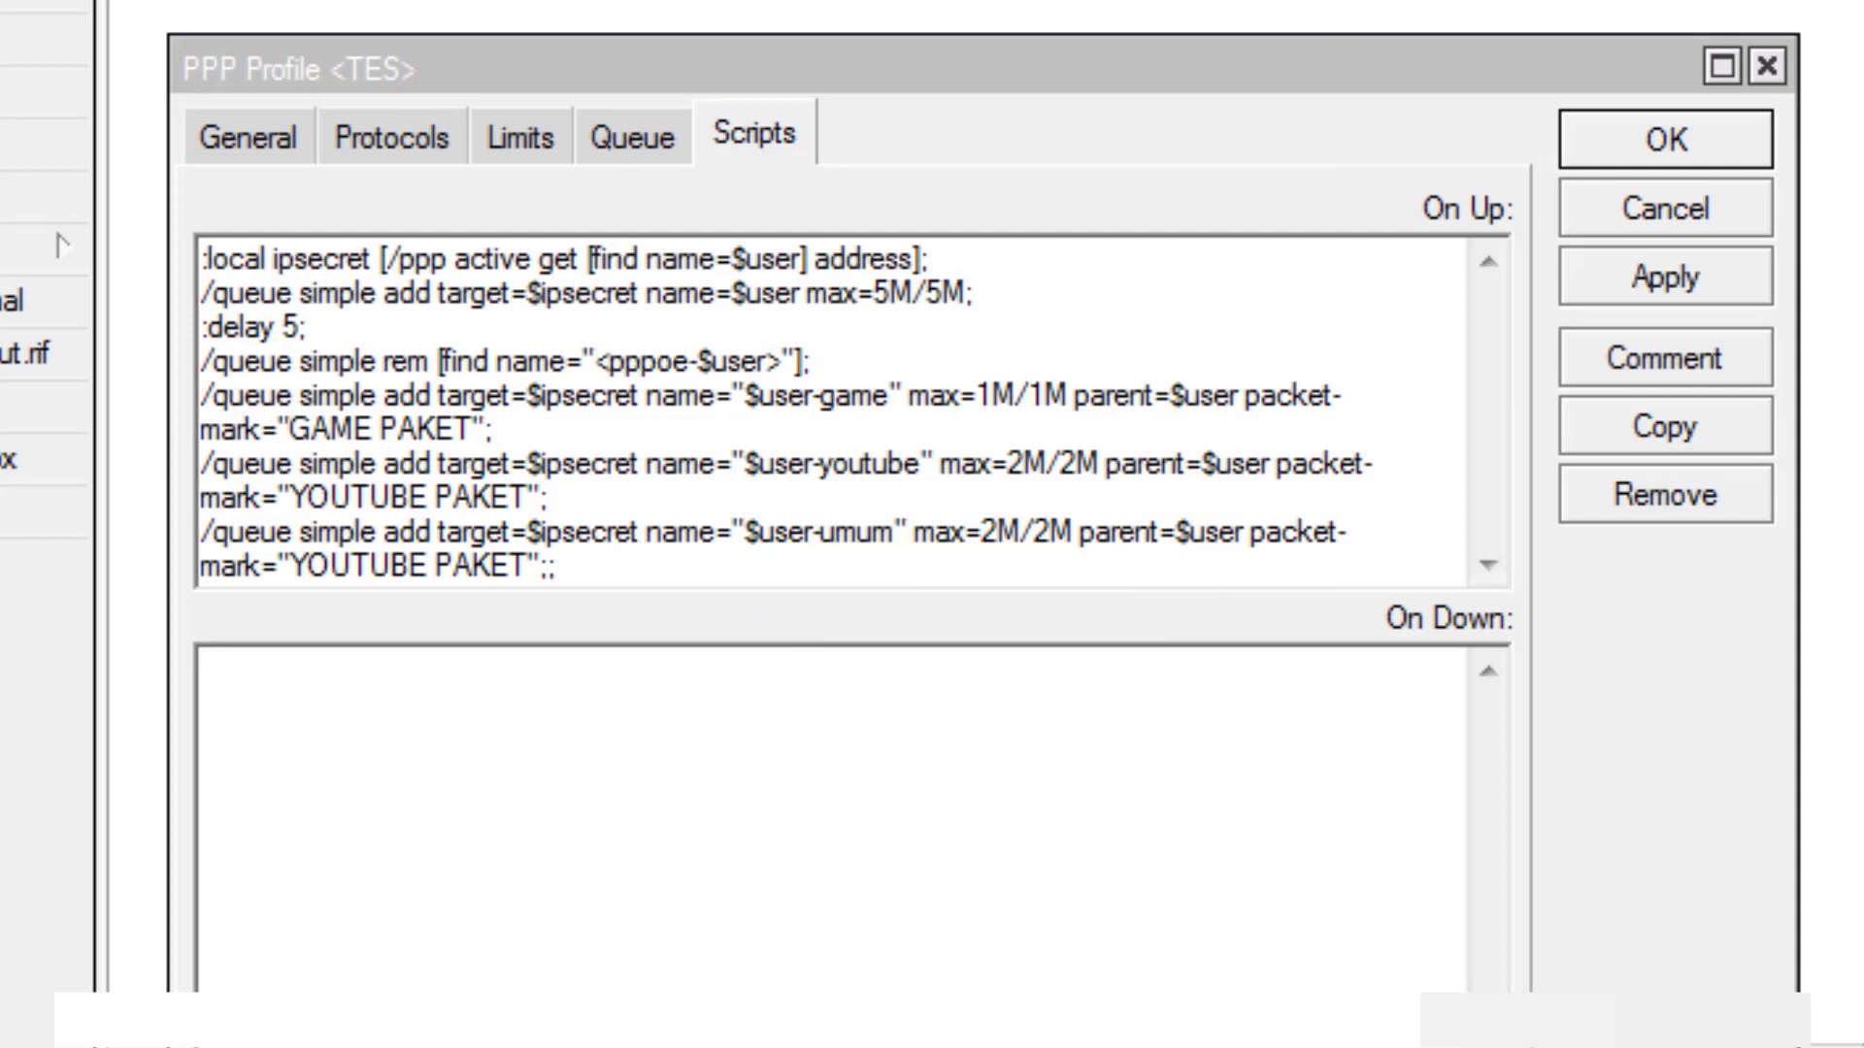
{"action": "left_click", "coordinate": [310, 566]}
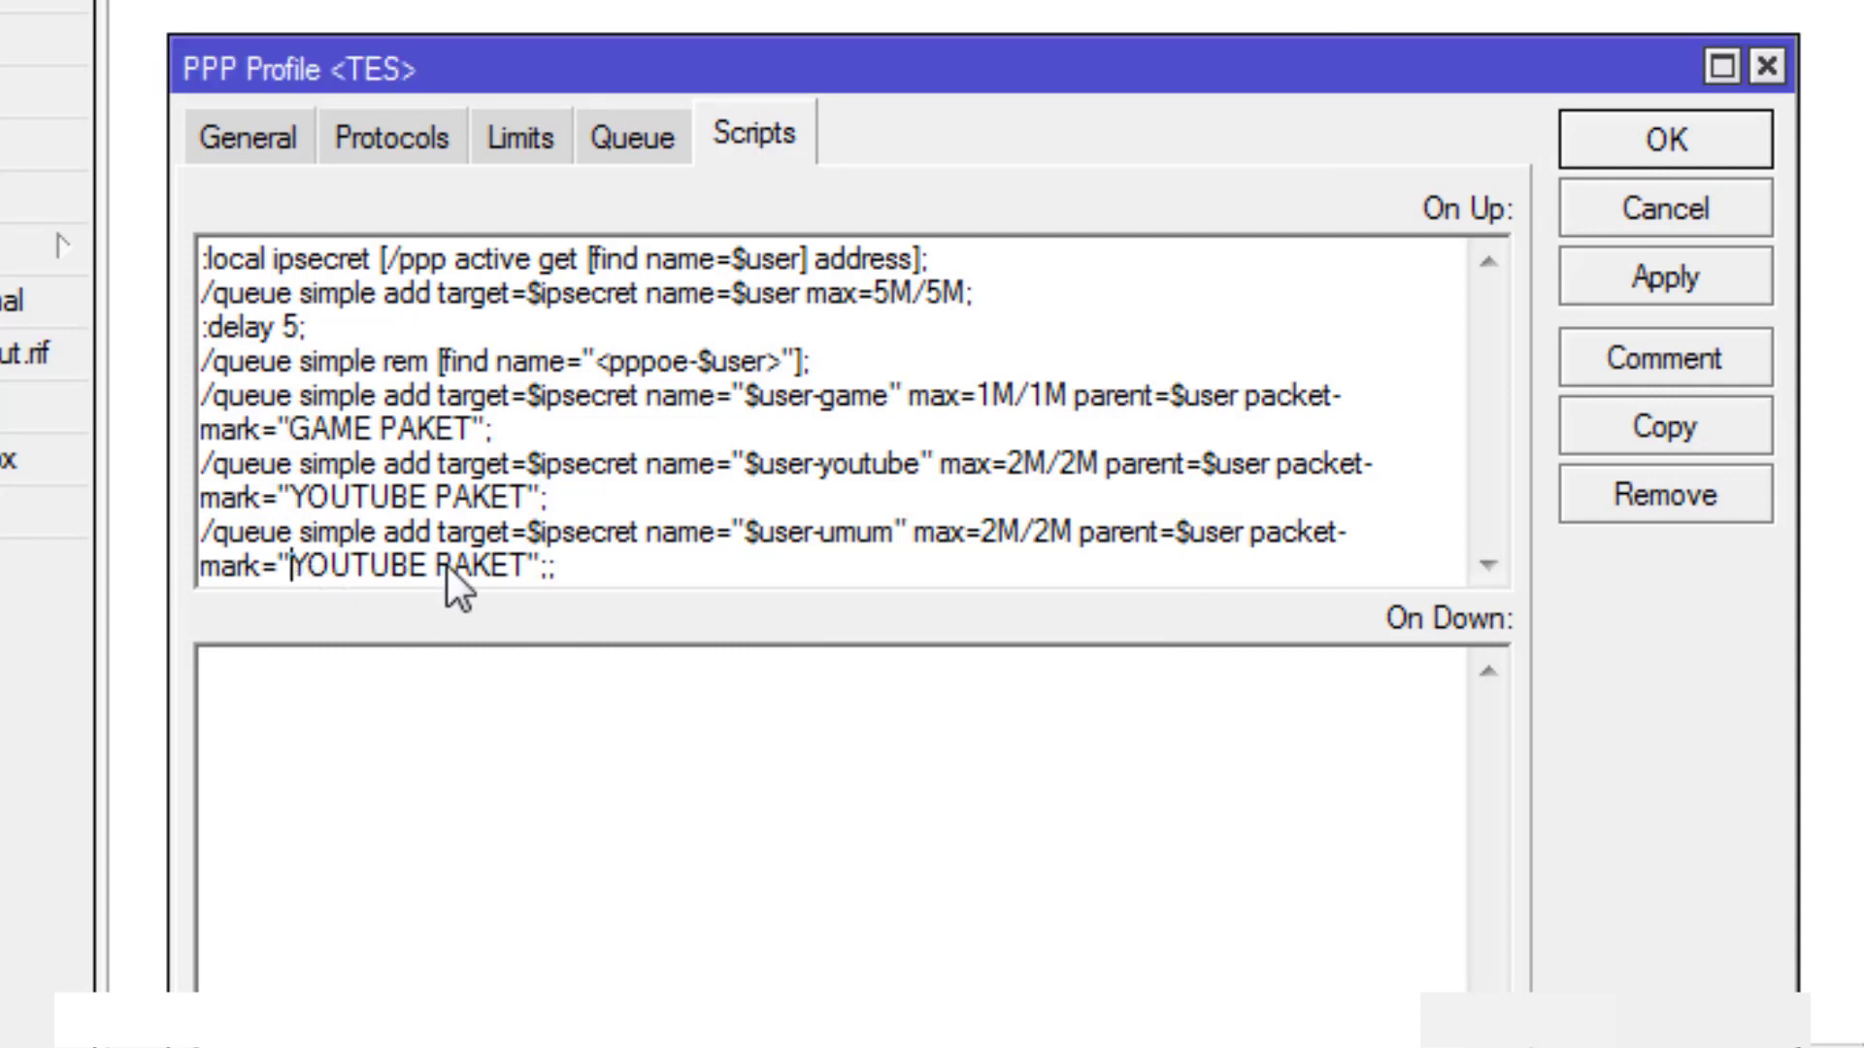
{"action": "left_click", "coordinate": [532, 571], "text": "shift"}
{"action": "type", "text": "V"}
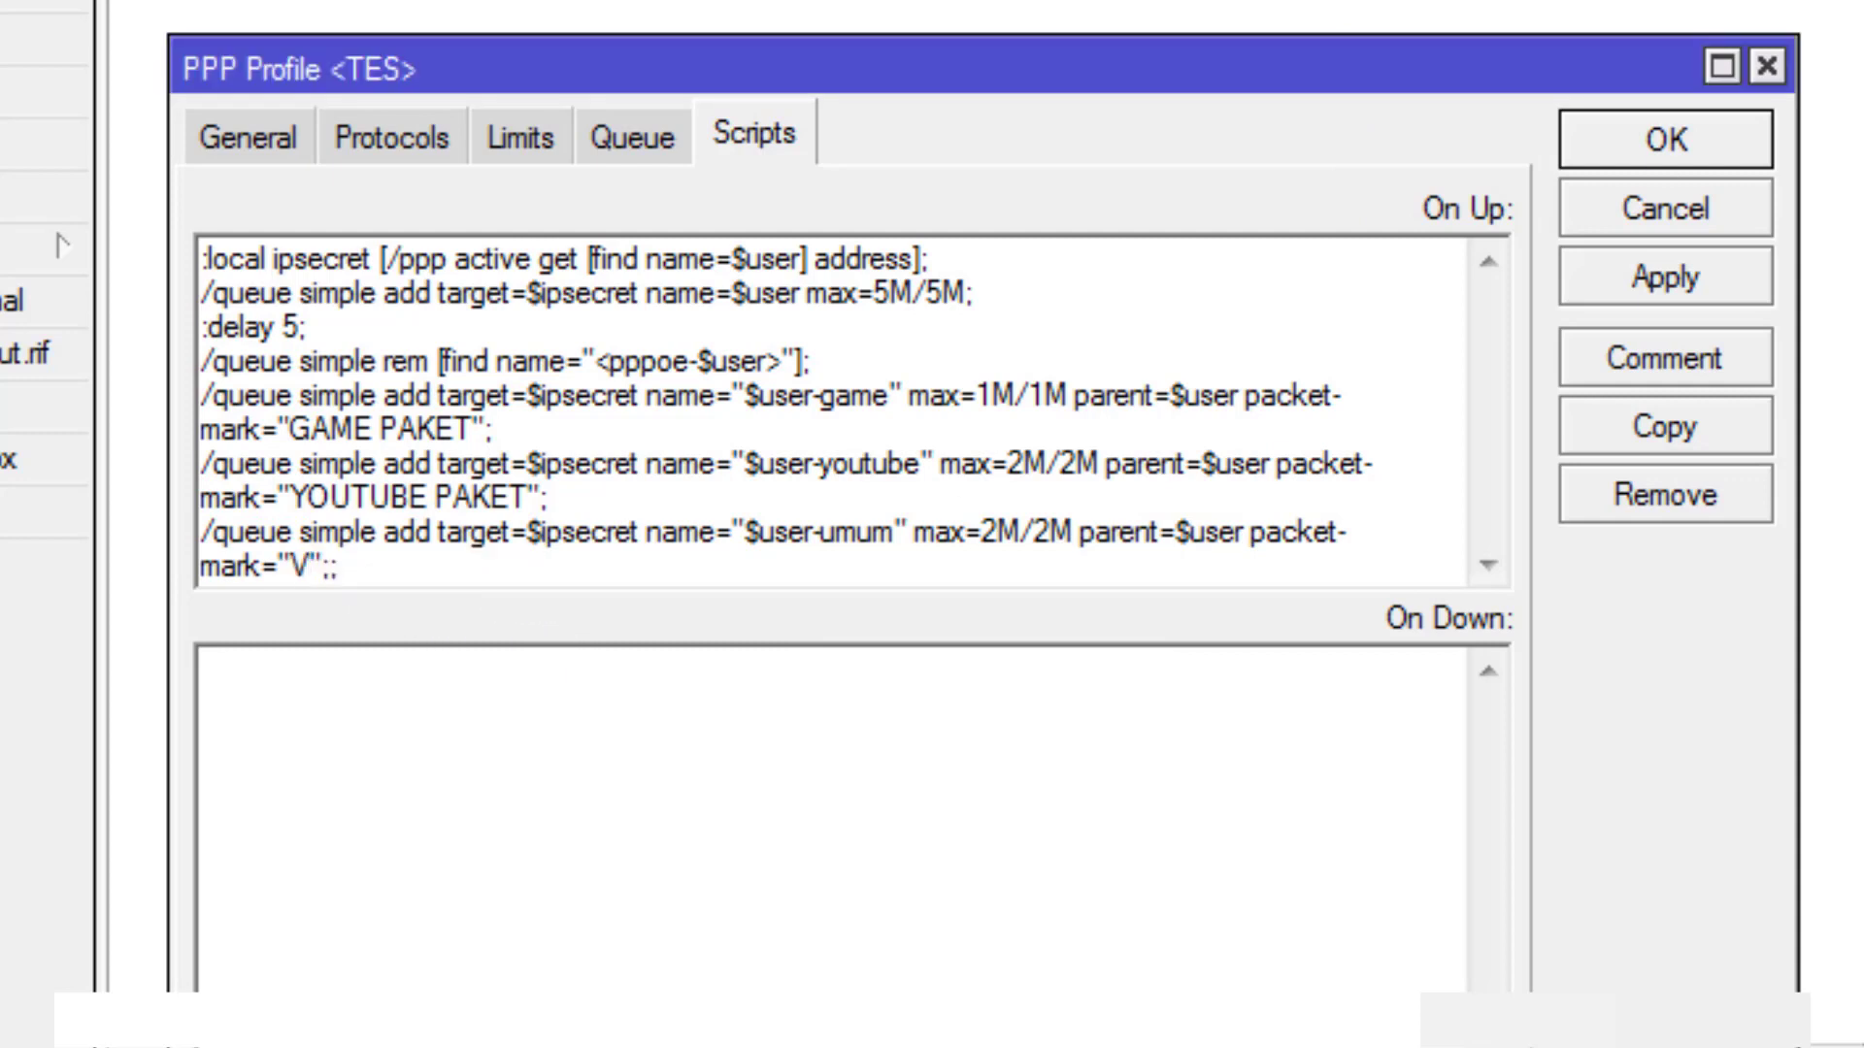
{"action": "type", "text": "MUM PAKET"}
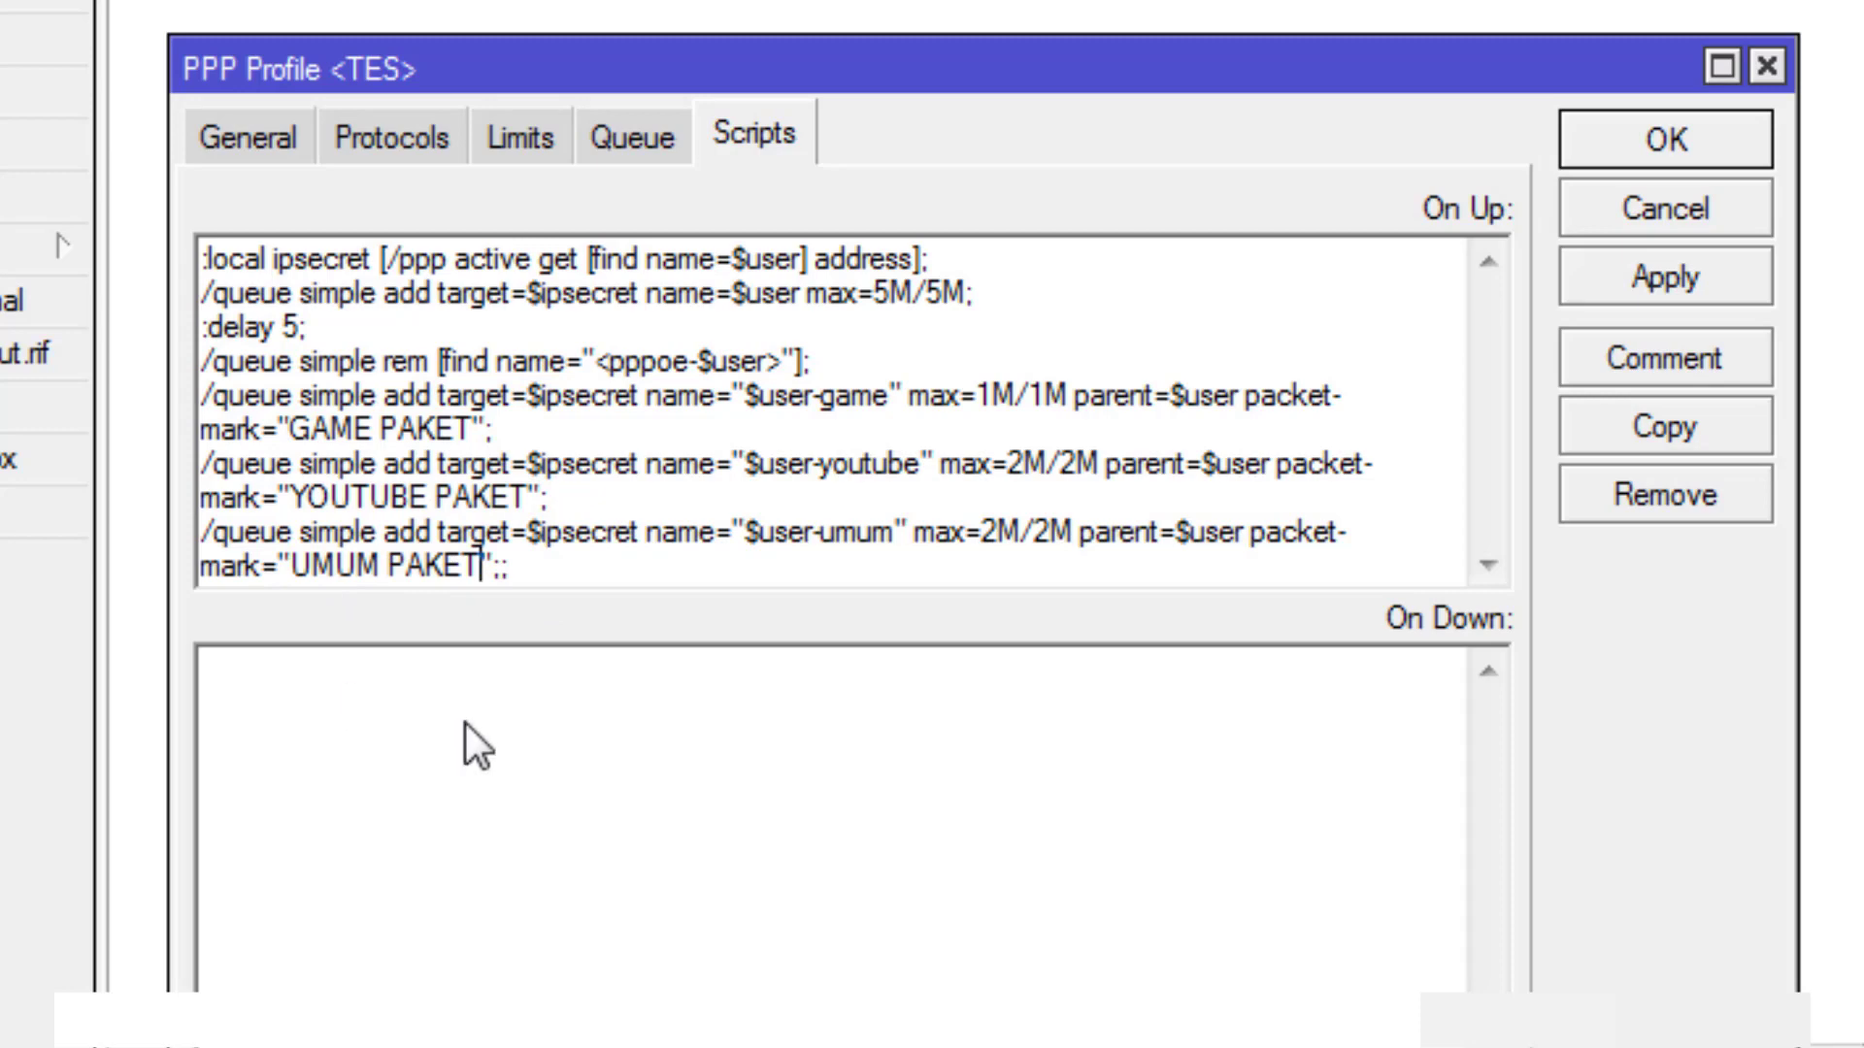
{"action": "left_click", "coordinate": [1662, 260]}
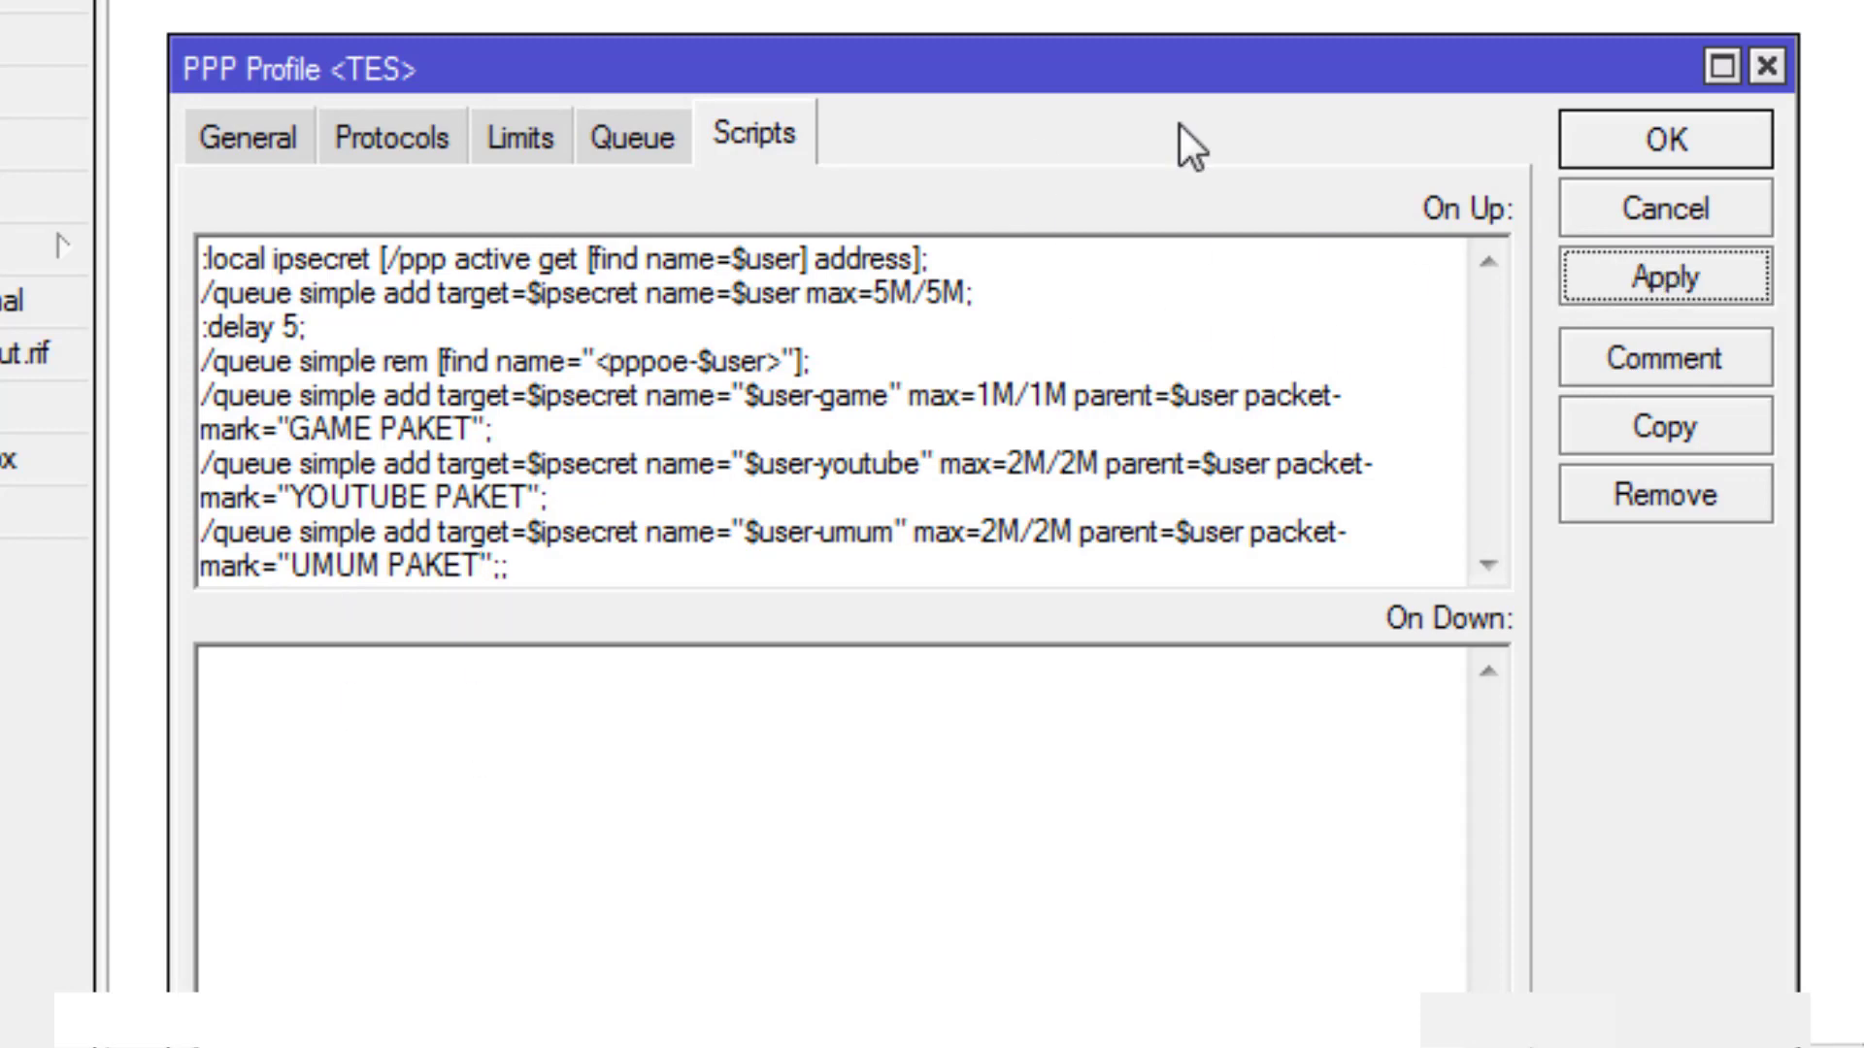
{"action": "key", "text": "ctrl+a"}
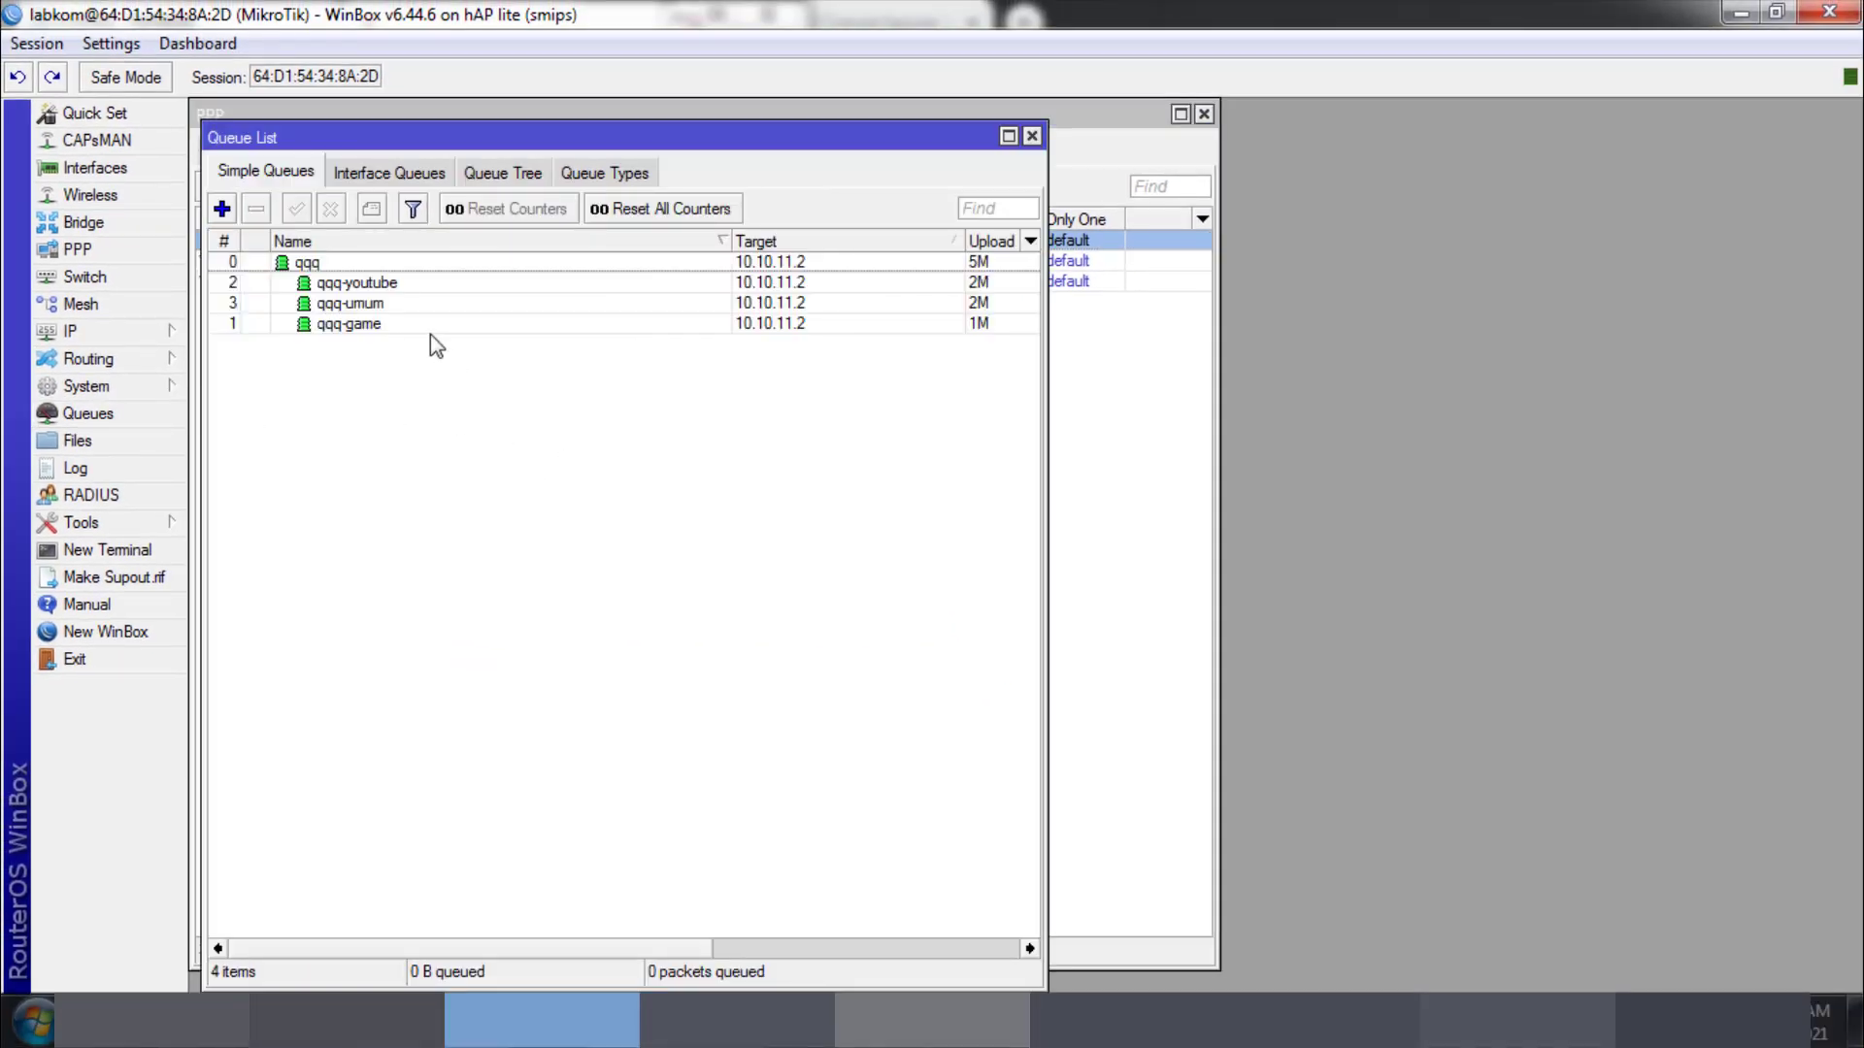
Step: Remove the qqq parent queue and its three child queues, and move the Queue List clear of the PPP window
{"action": "left_click_drag", "start_coordinate": [429, 346], "coordinate": [275, 252]}
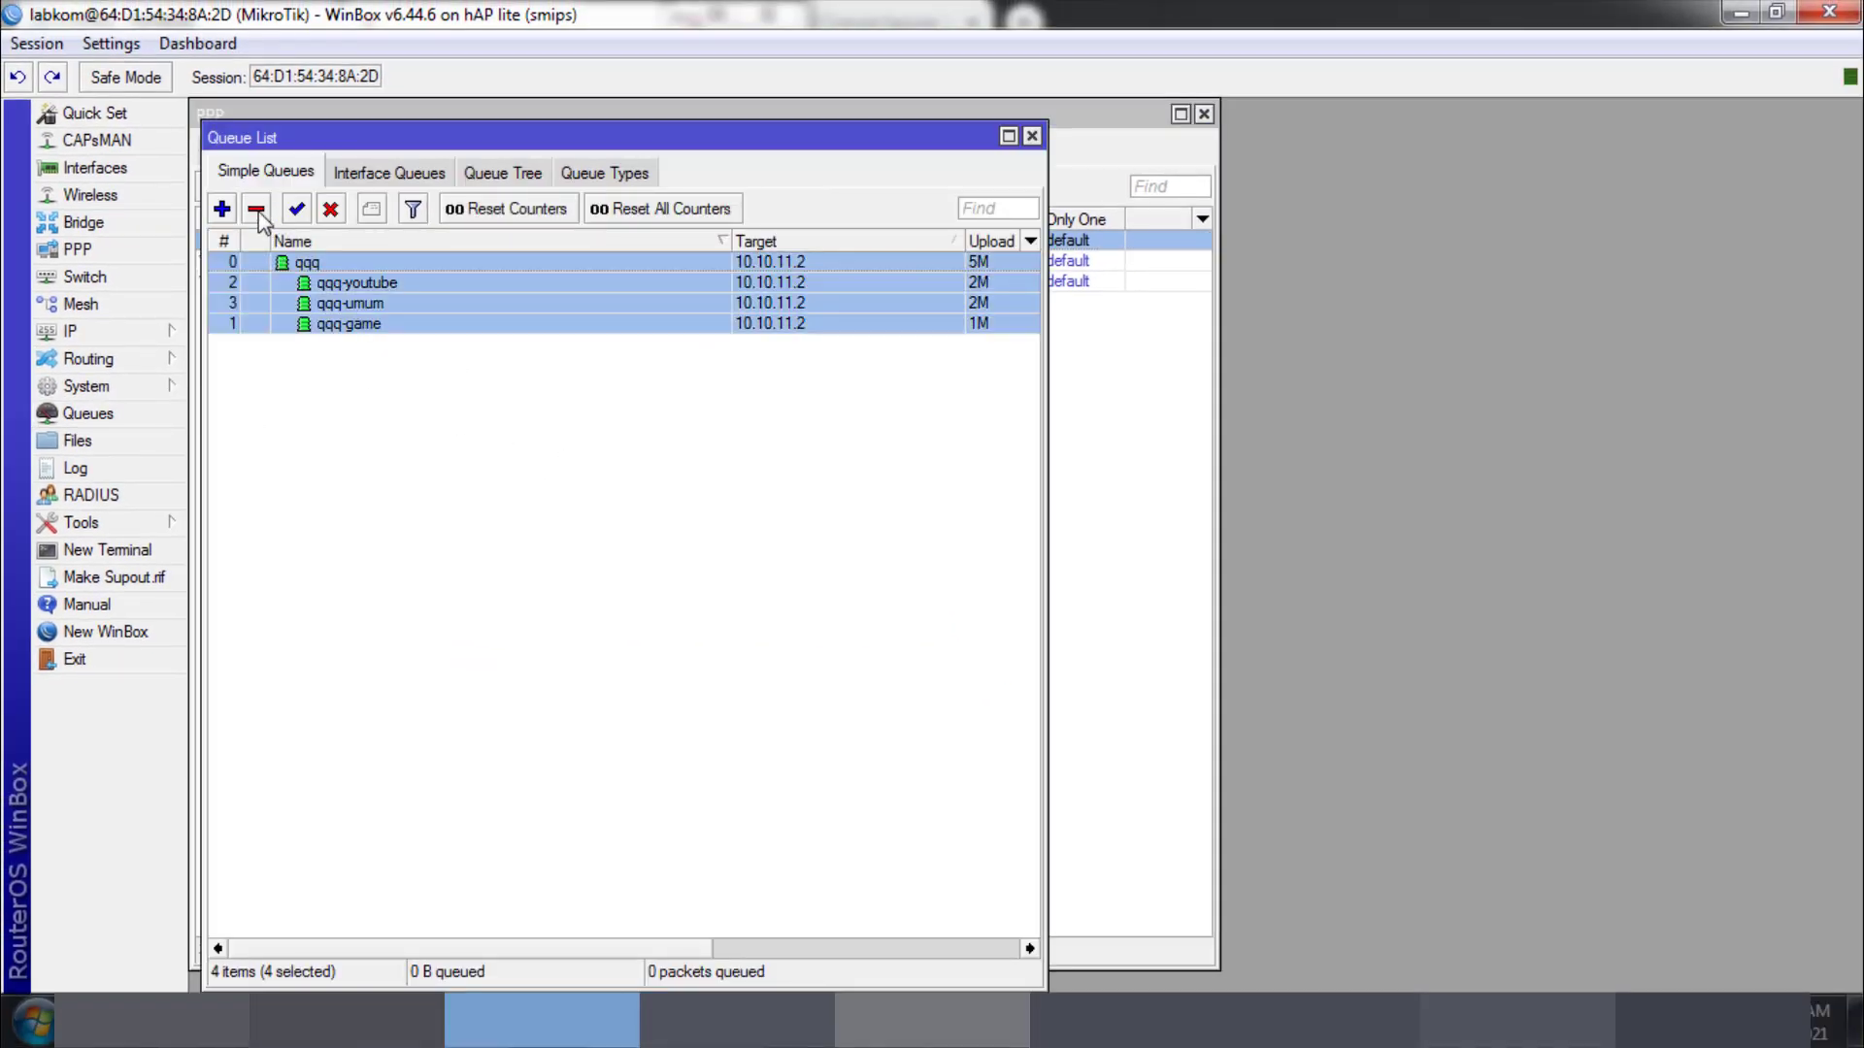
{"action": "left_click", "coordinate": [257, 209]}
{"action": "left_click_drag", "start_coordinate": [554, 141], "coordinate": [1158, 282]}
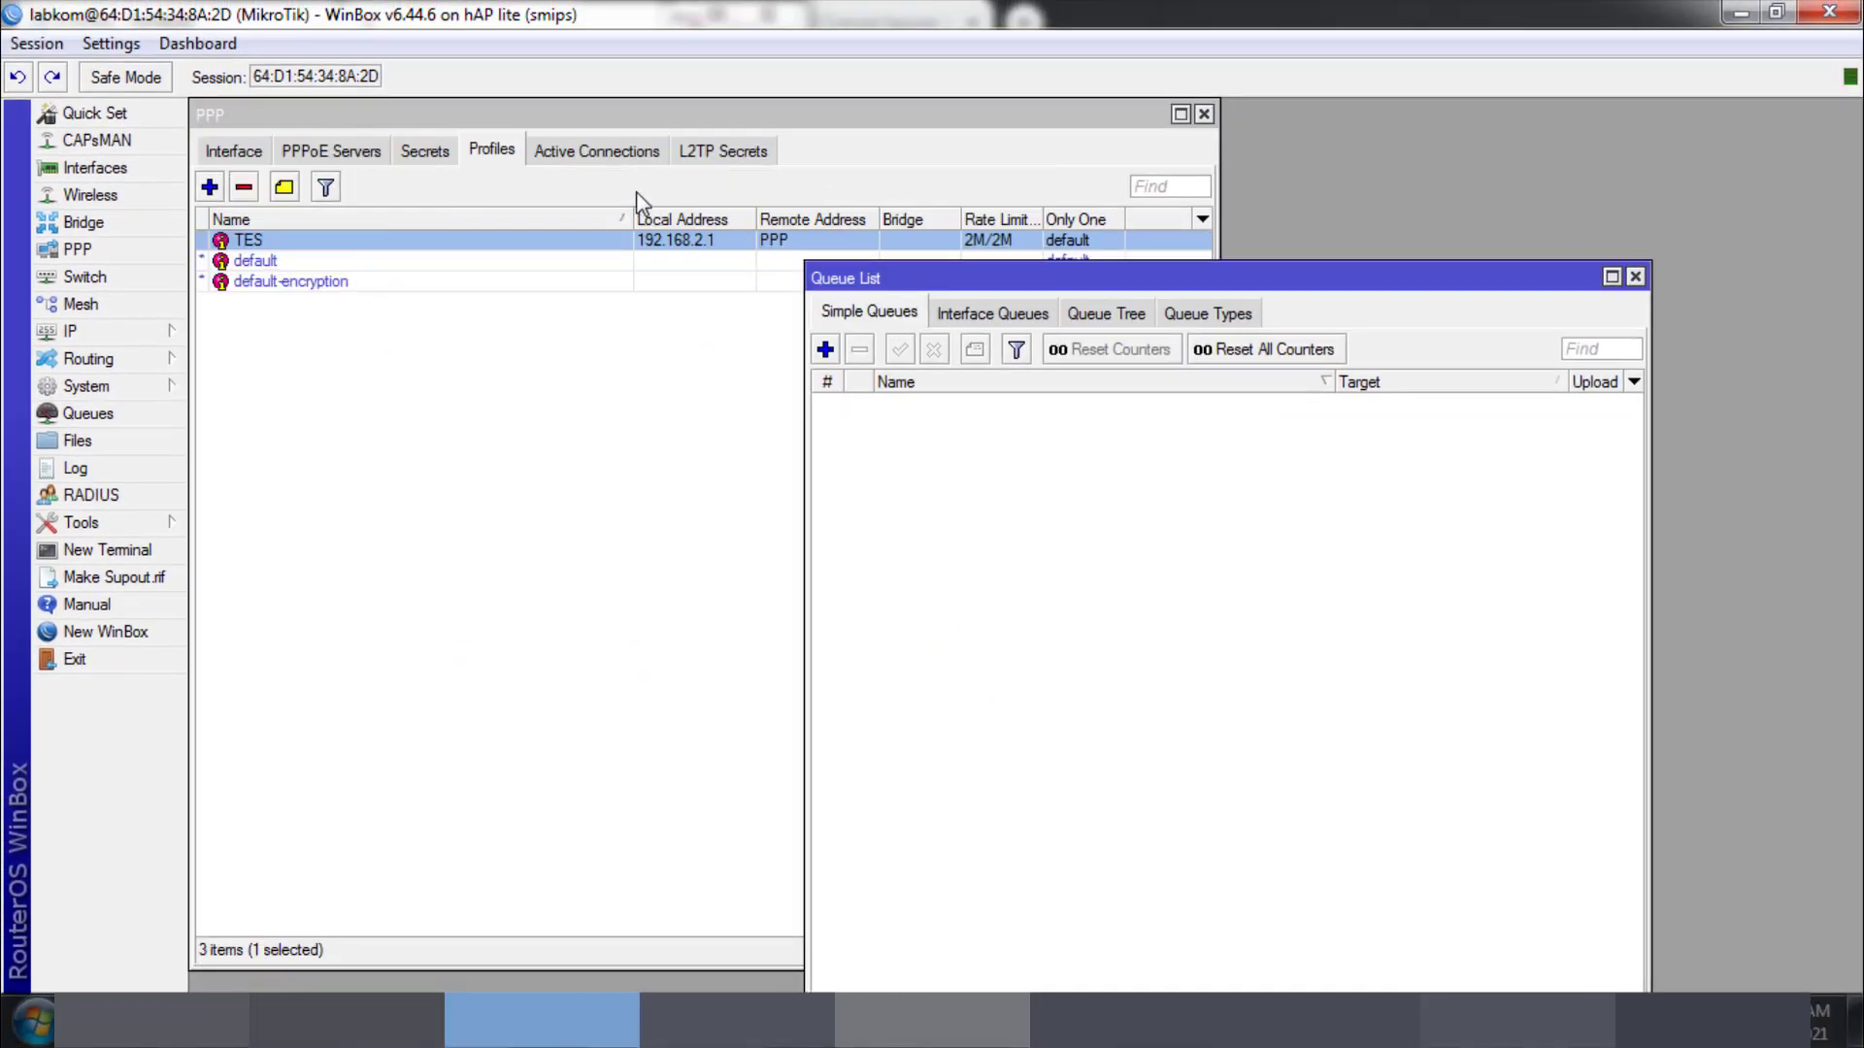
Step: Disconnect the active qqq PPPoE session and align the Queue List beside the PPP window
{"action": "left_click", "coordinate": [602, 155]}
{"action": "left_click", "coordinate": [355, 263]}
{"action": "left_click_drag", "start_coordinate": [1302, 284], "coordinate": [1618, 175]}
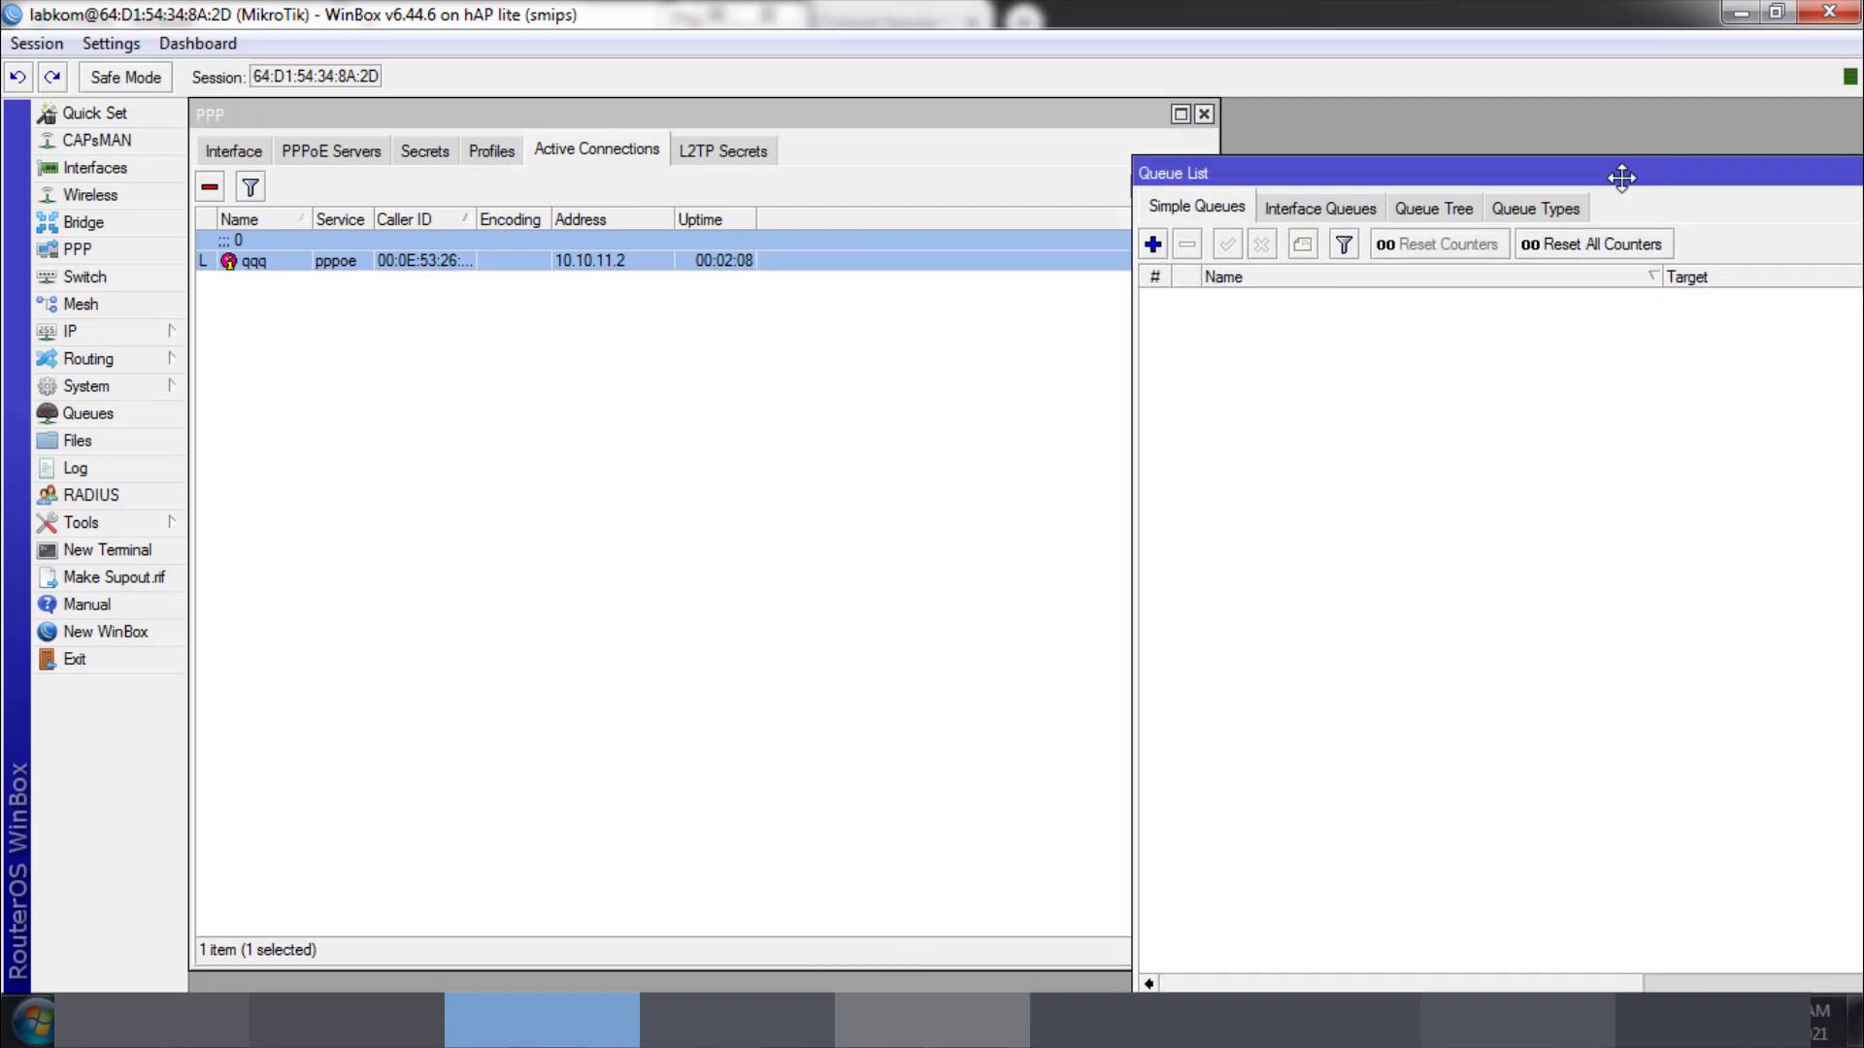
{"action": "left_click", "coordinate": [212, 186]}
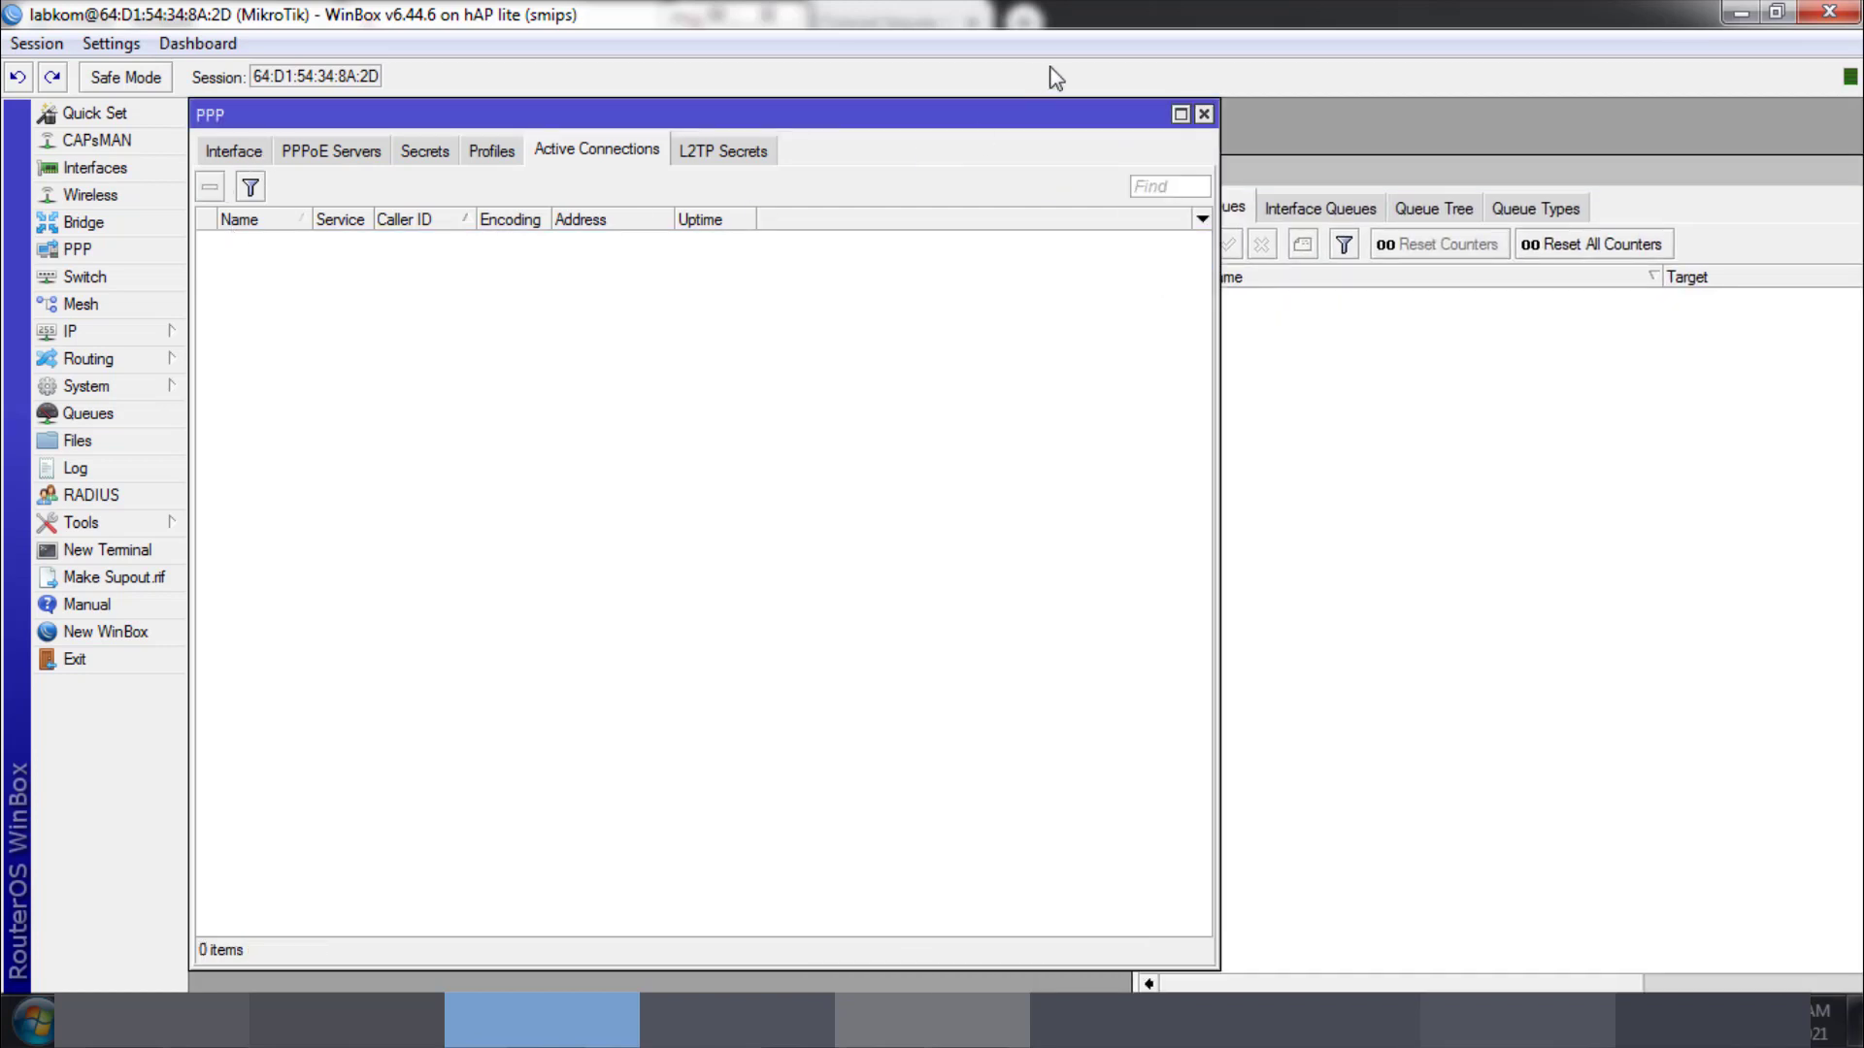
{"action": "left_click_drag", "start_coordinate": [1242, 164], "coordinate": [1235, 108]}
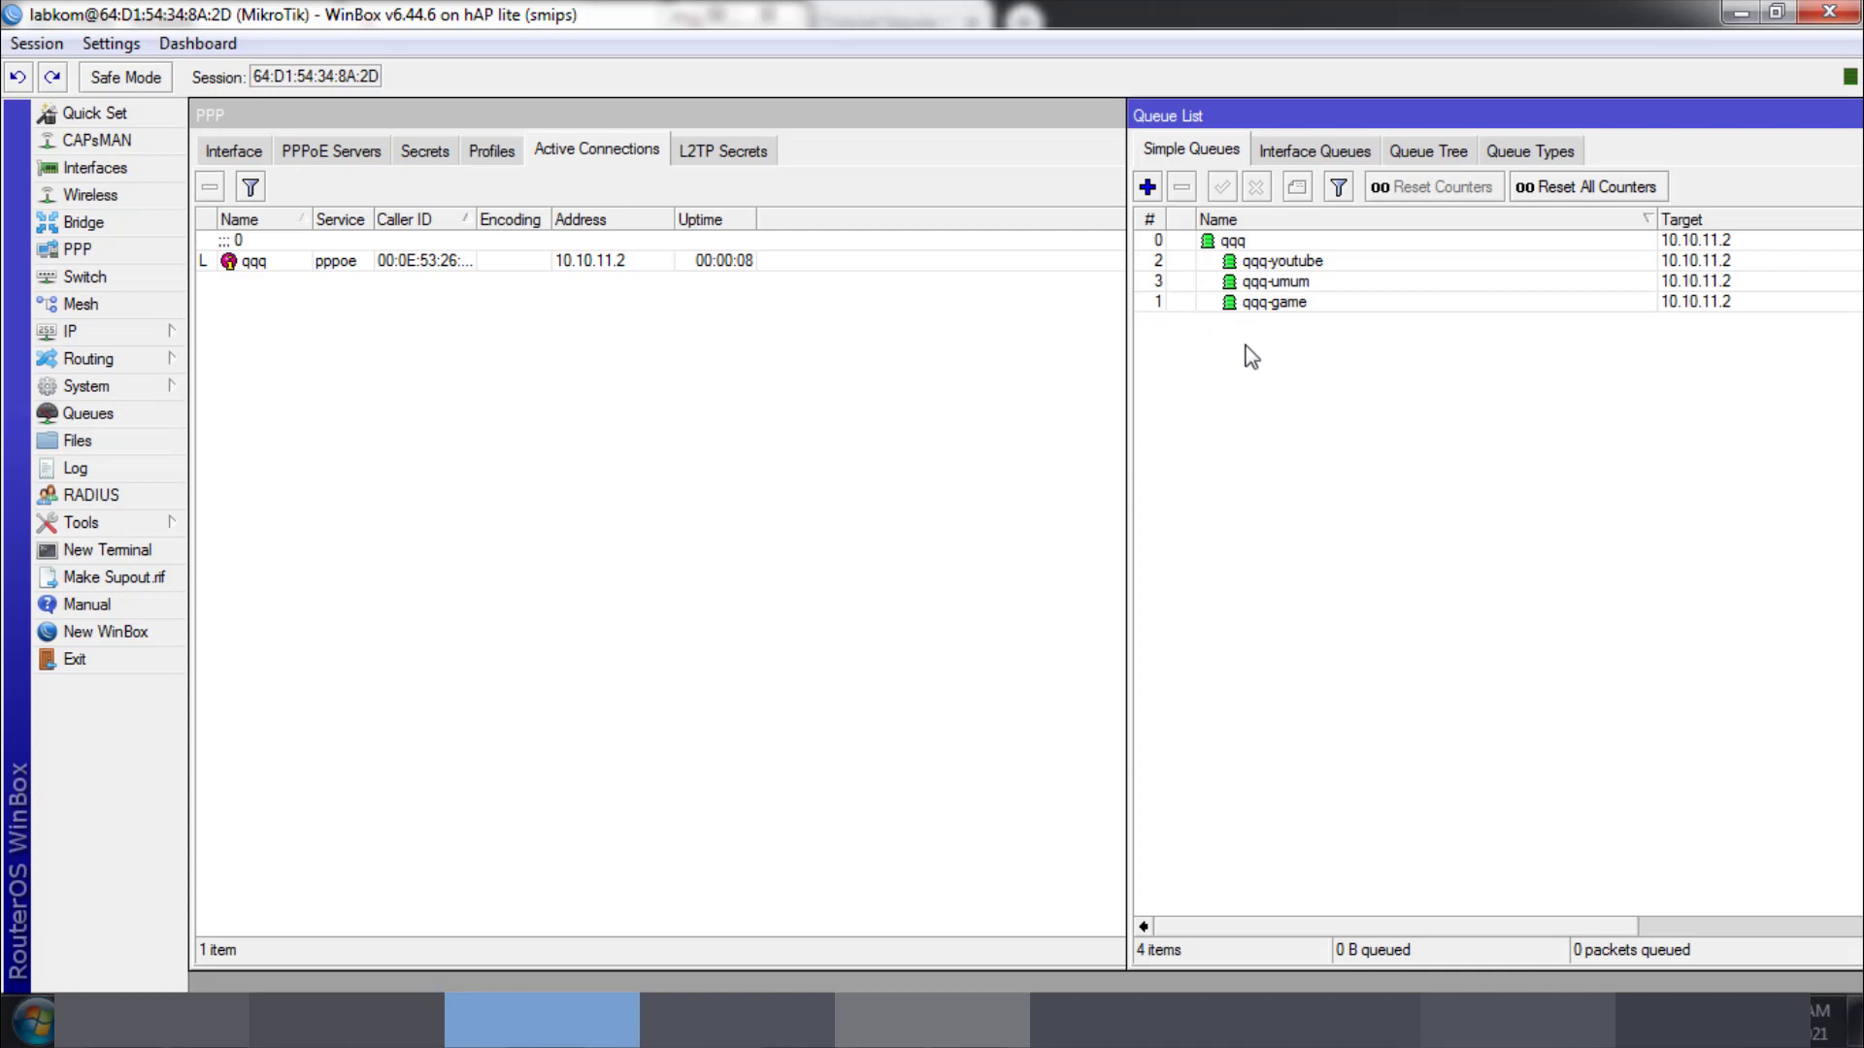
Step: Examine the qqq child queues for youtube, umum and game, including their upload and download limits and packet marks
{"action": "left_click", "coordinate": [1289, 264]}
{"action": "left_click", "coordinate": [1289, 283]}
{"action": "left_click", "coordinate": [1281, 303]}
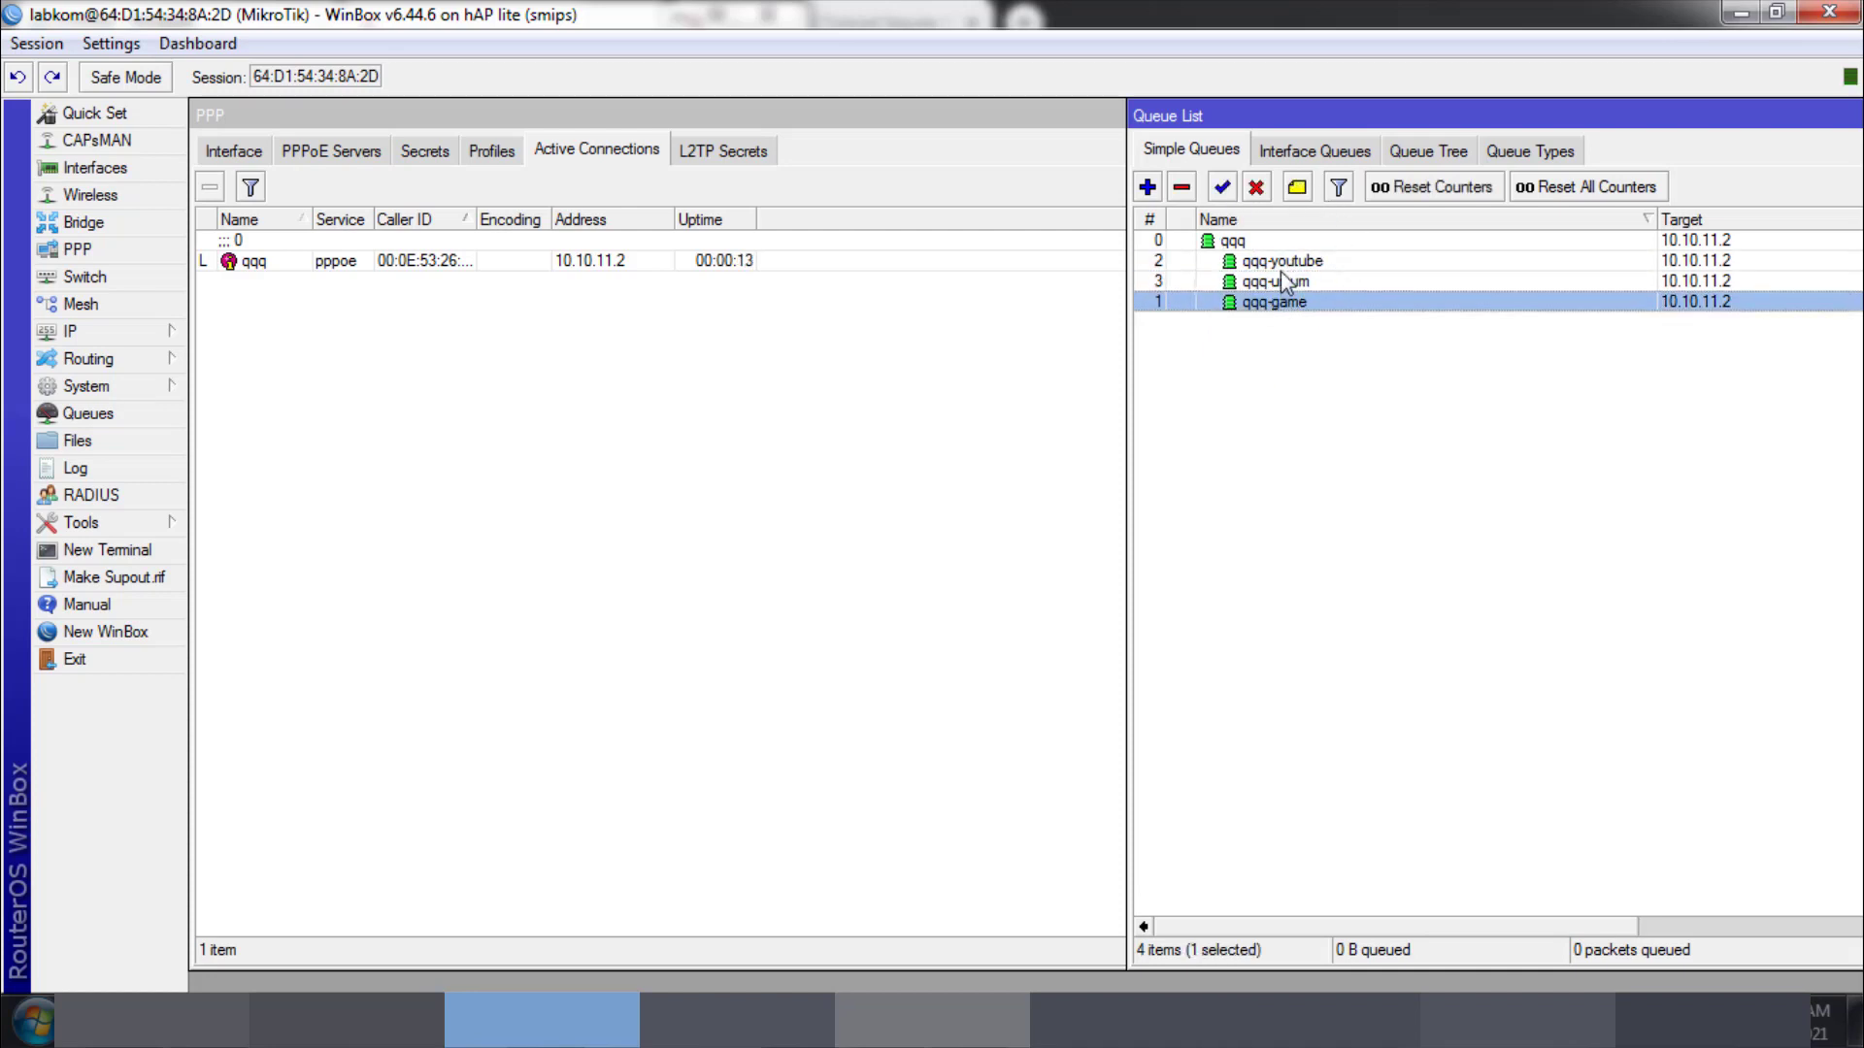
{"action": "left_click", "coordinate": [1287, 262]}
{"action": "left_click", "coordinate": [1287, 282]}
{"action": "left_click", "coordinate": [1287, 263]}
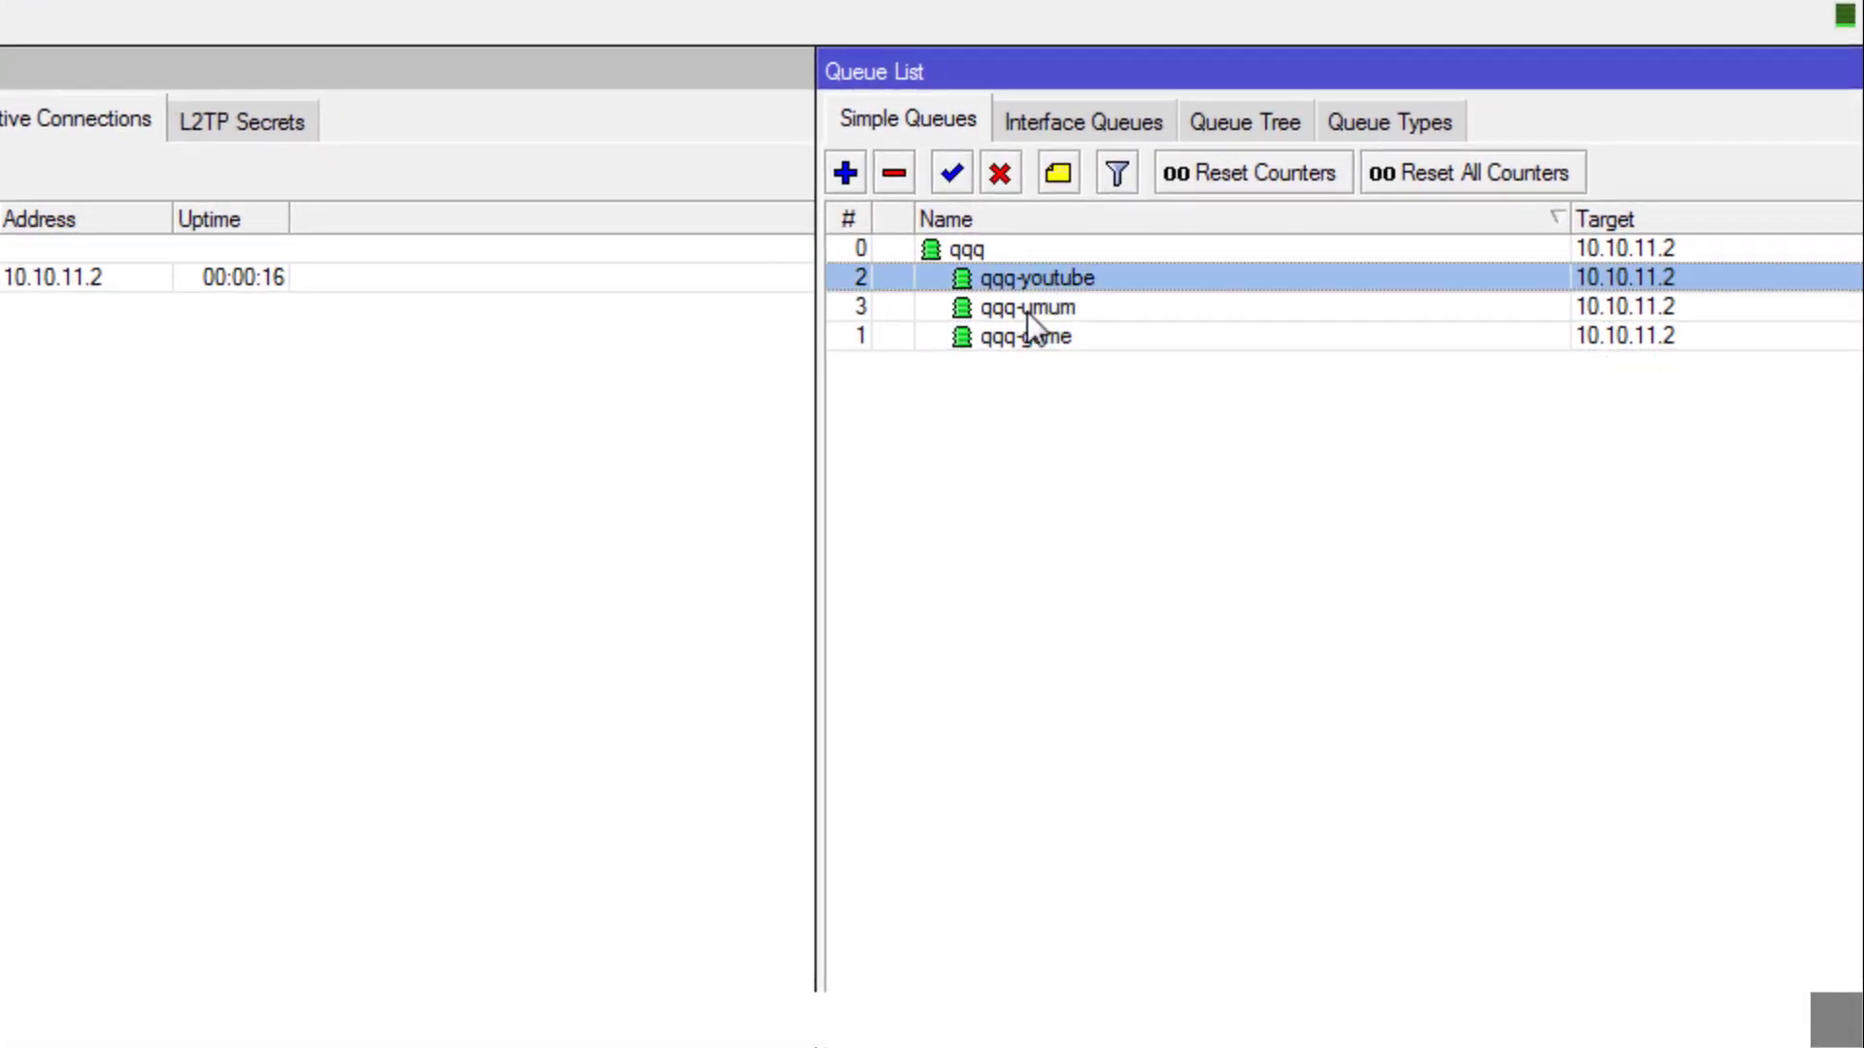
{"action": "left_click", "coordinate": [1027, 308]}
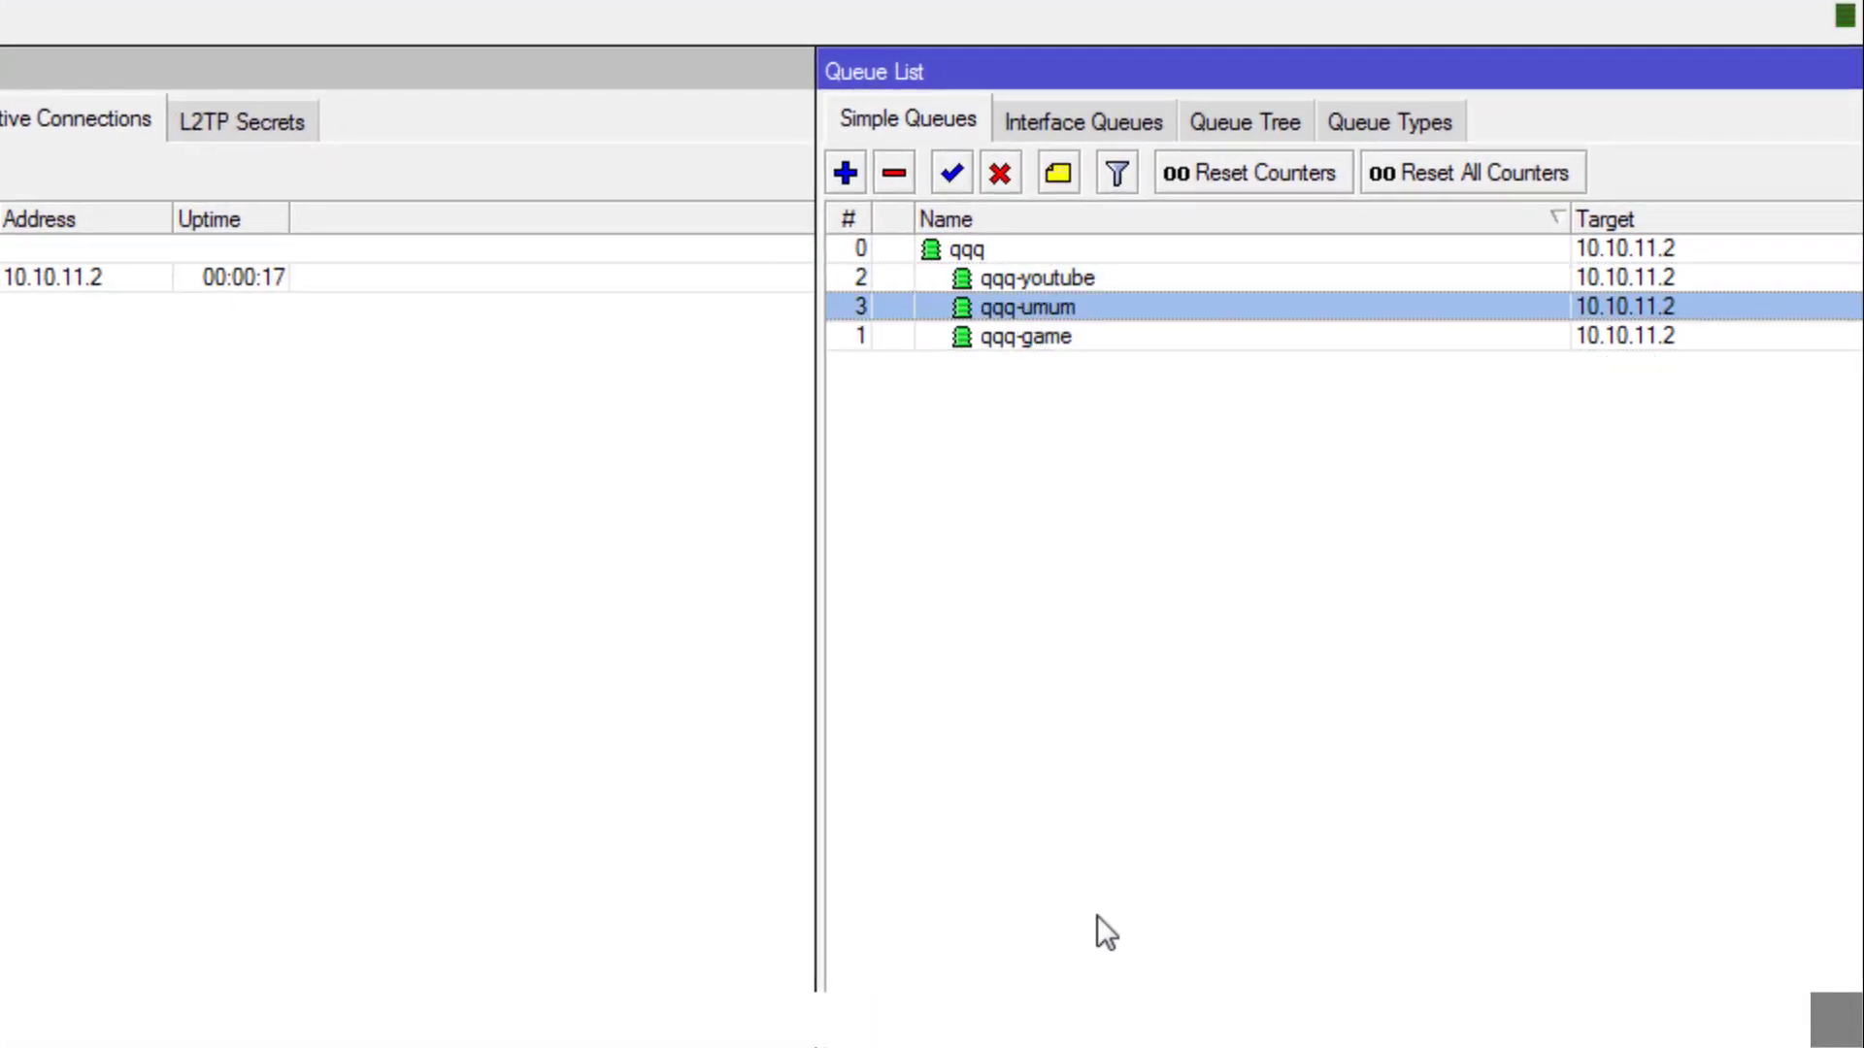
{"action": "left_click", "coordinate": [1025, 282]}
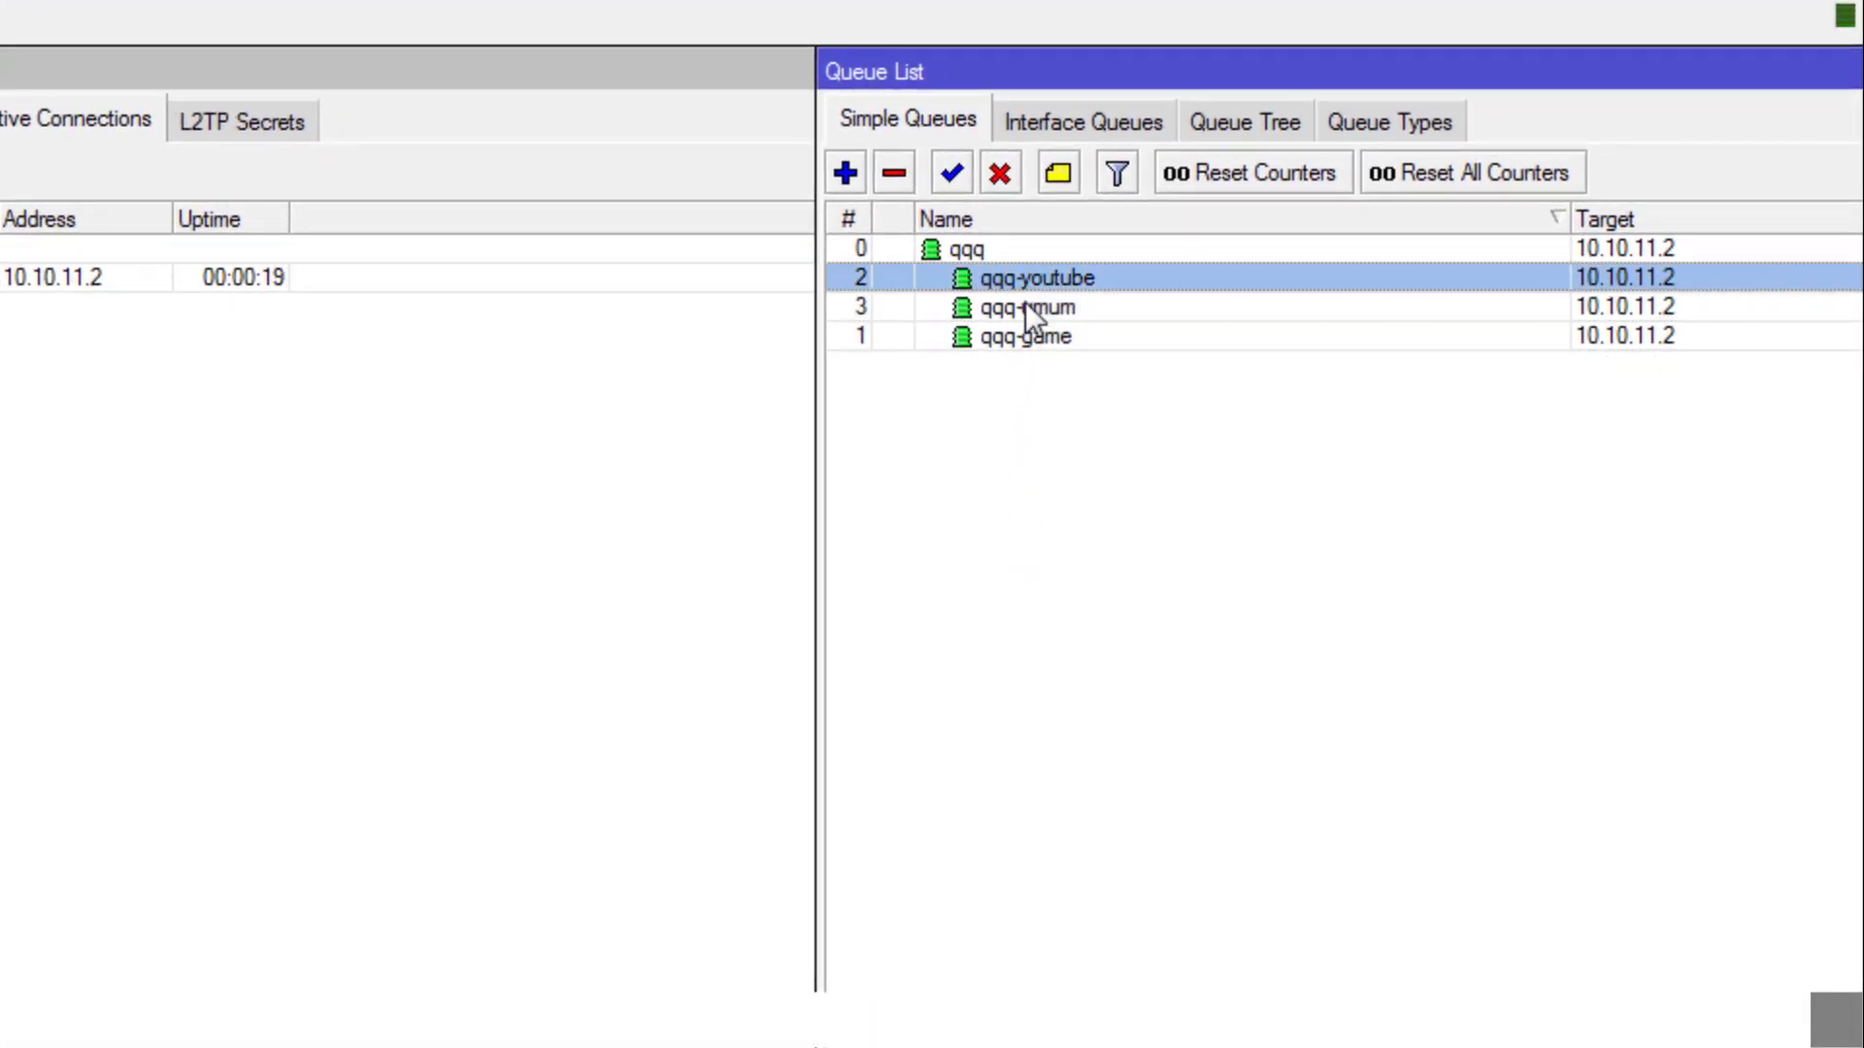
{"action": "left_click", "coordinate": [1066, 334], "text": "shift"}
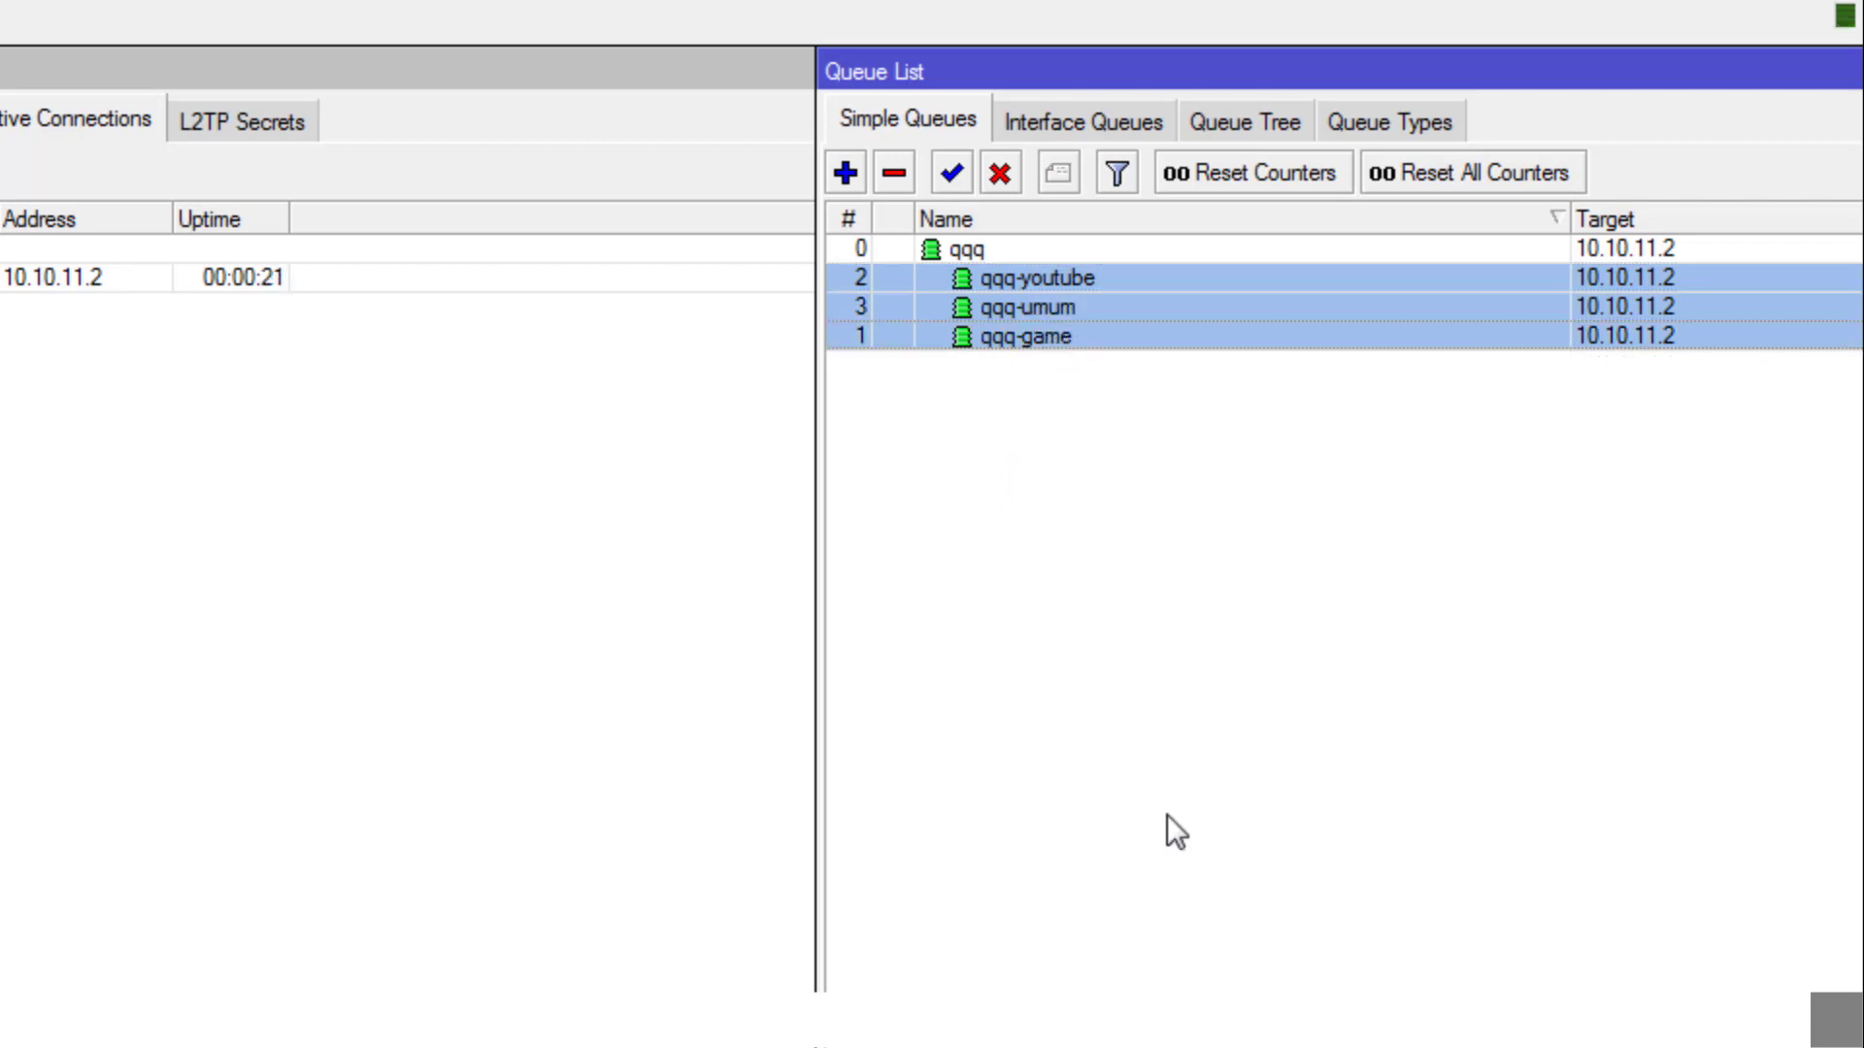
{"action": "scroll", "coordinate": [1339, 291], "scroll_direction": "right", "scroll_amount": 10}
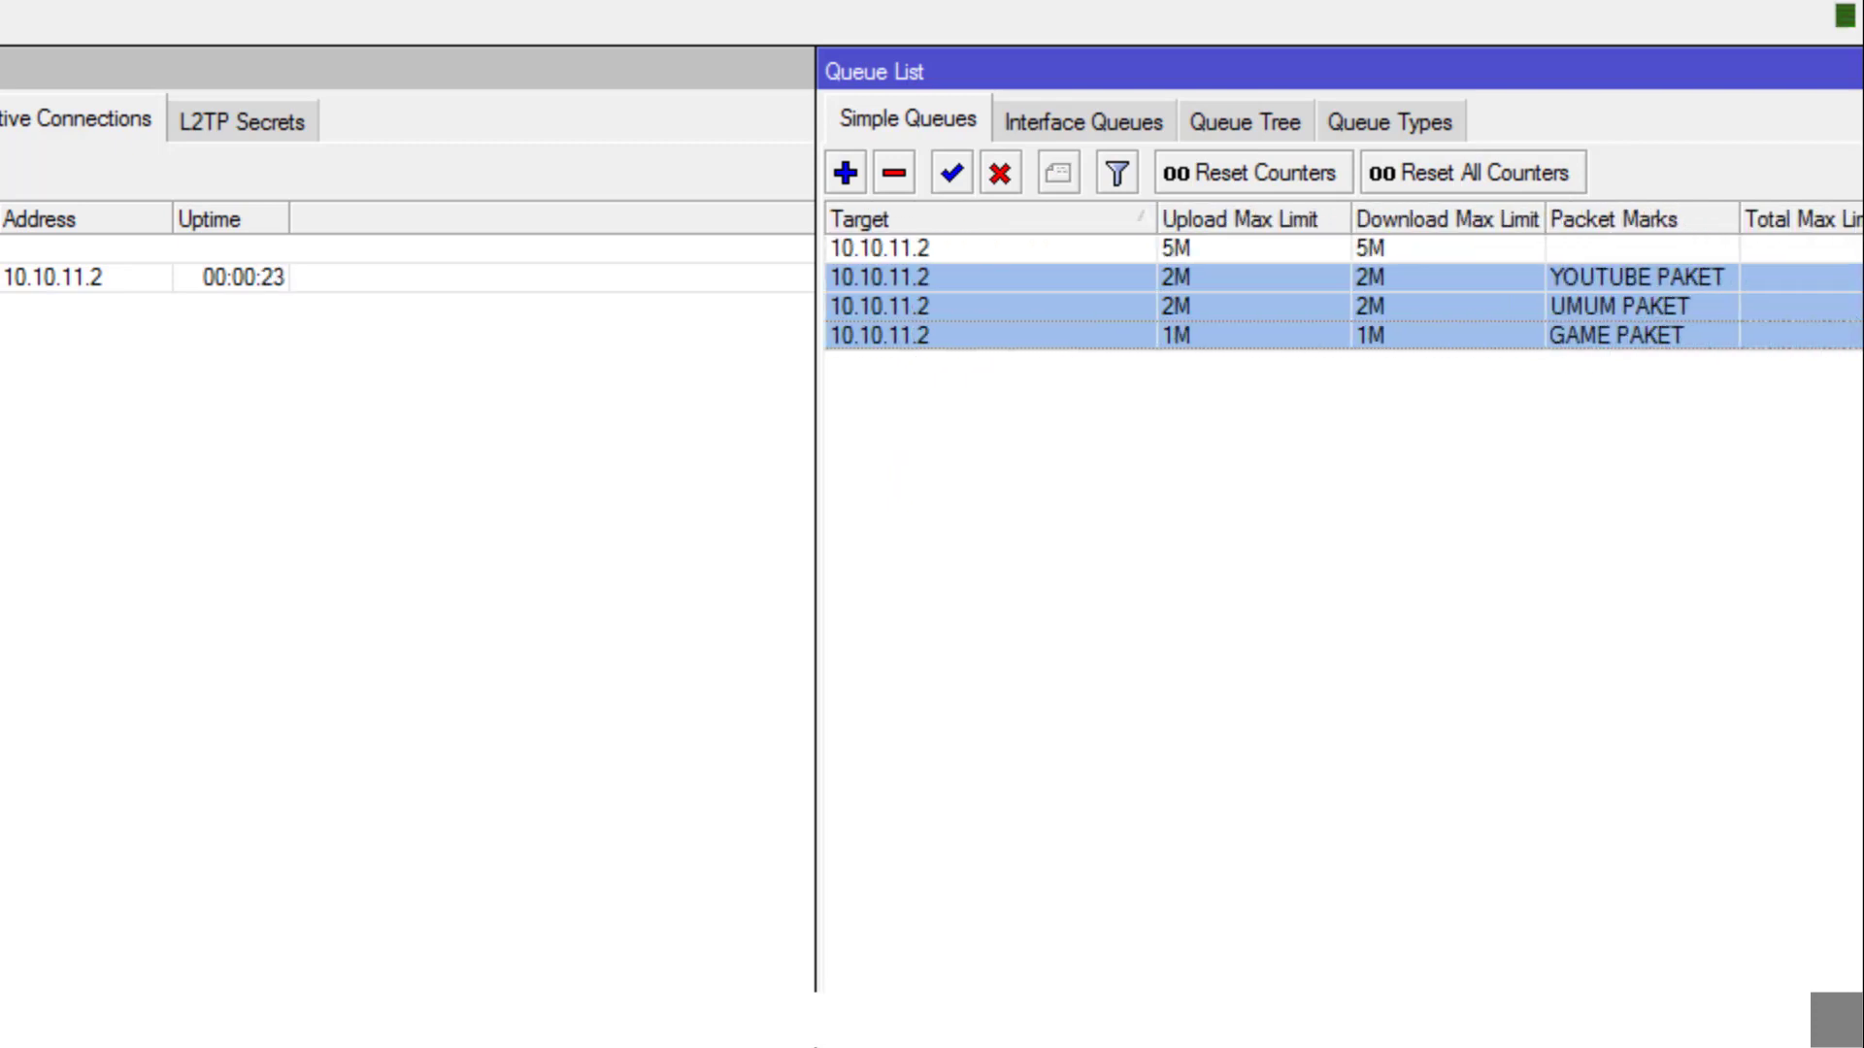
Step: Compare the queues with the planned limits in Notepad and inspect the packet mark and parent of qqq-youtube
{"action": "key", "text": "alt+Tab"}
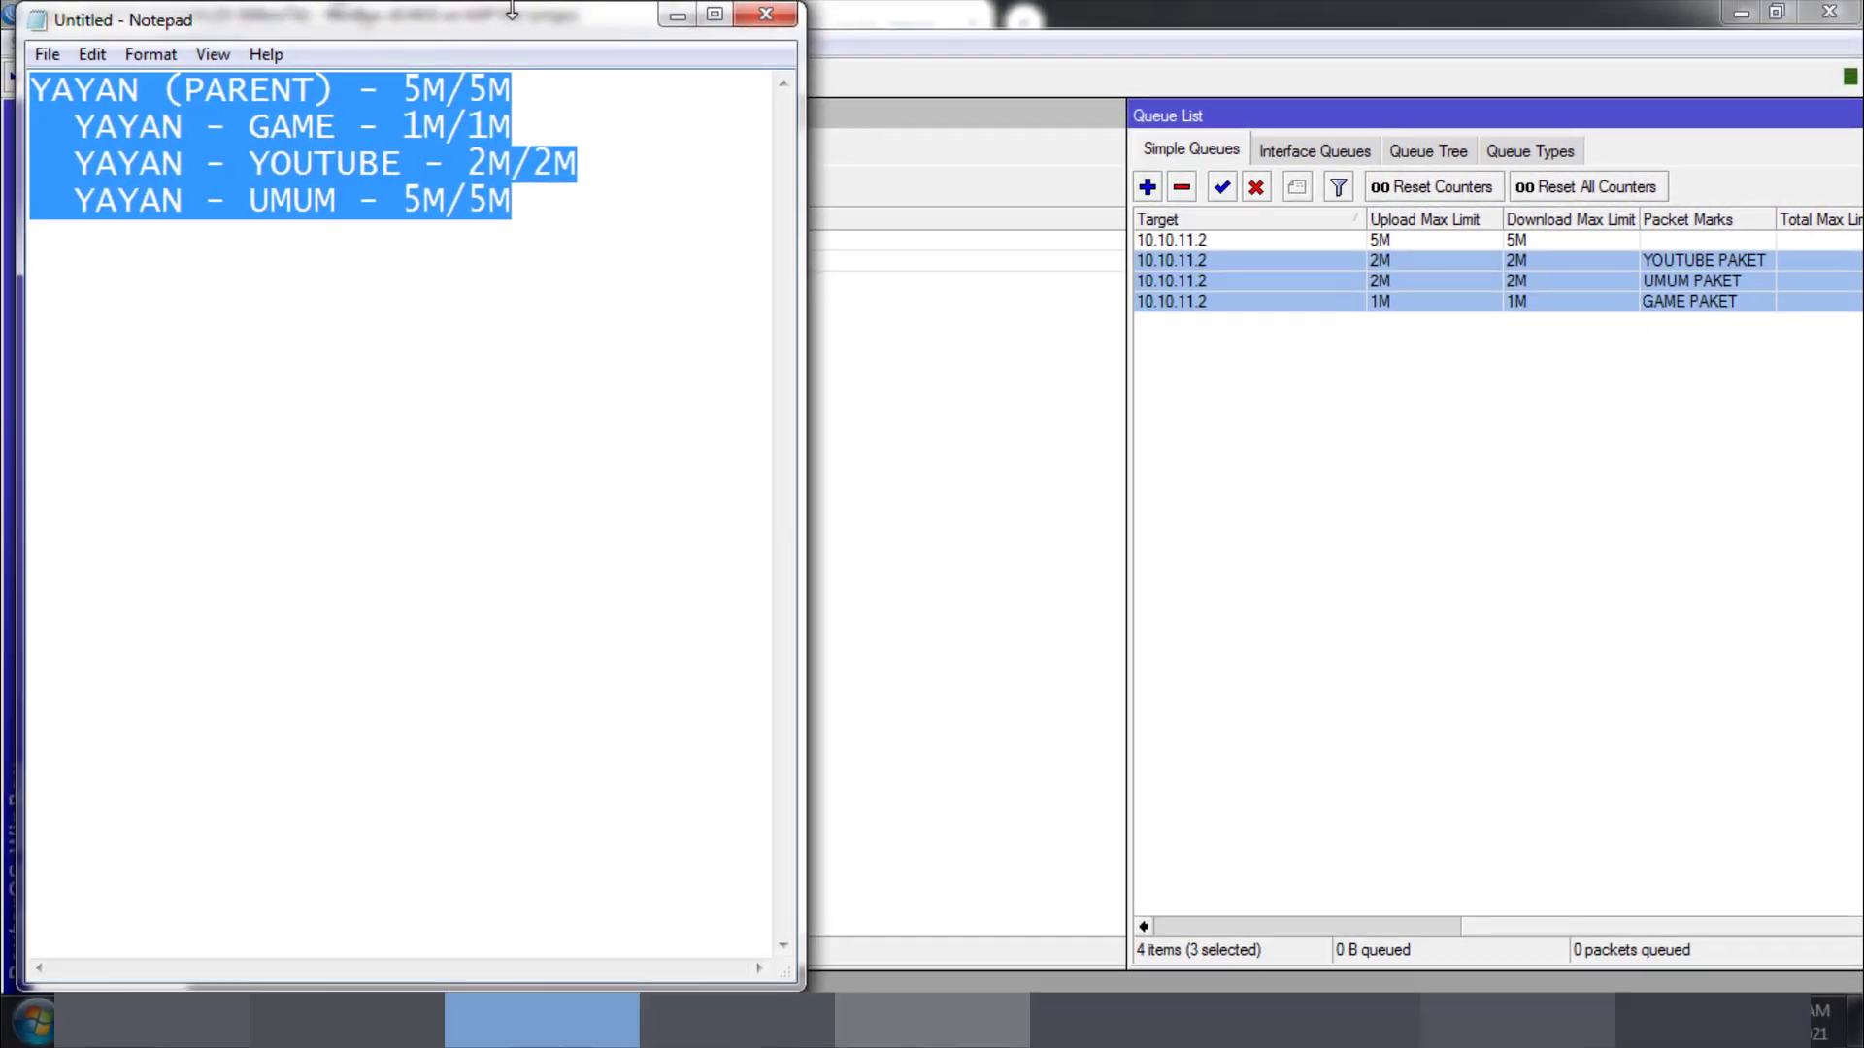
{"action": "left_click", "coordinate": [670, 18]}
{"action": "double_click", "coordinate": [1313, 258]}
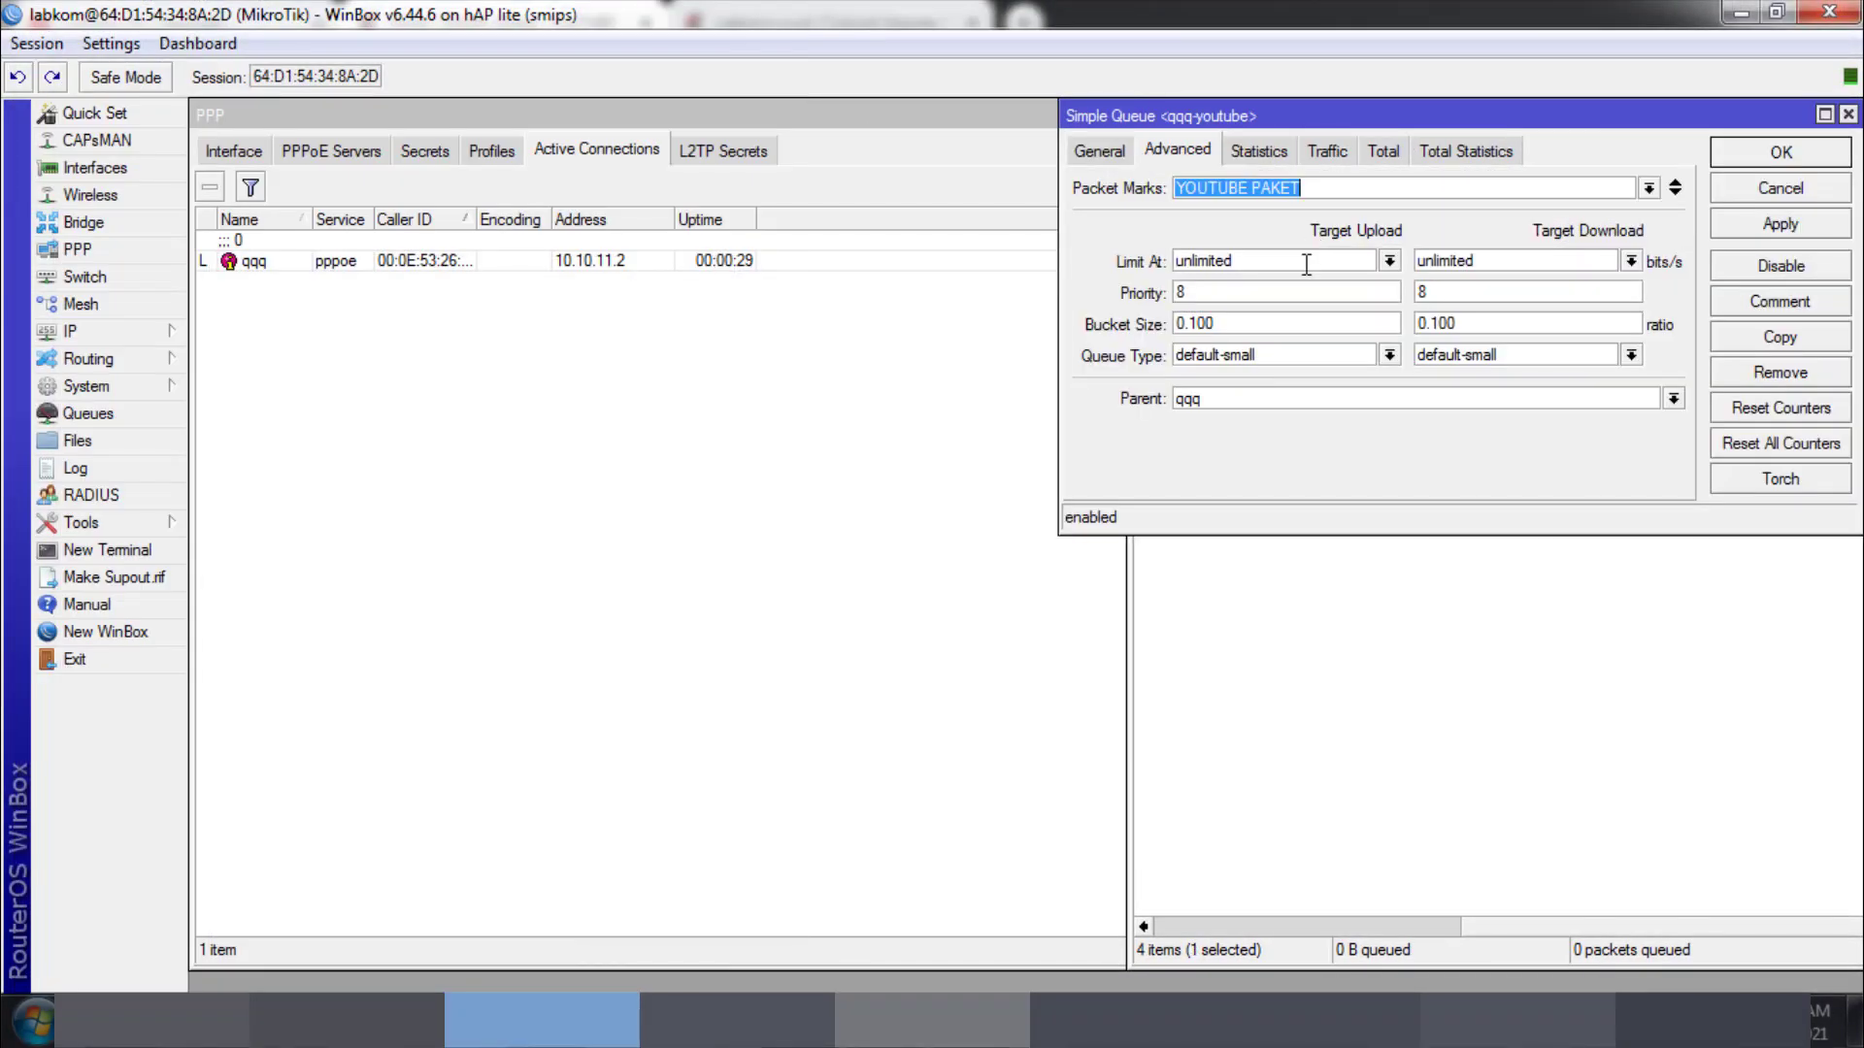
{"action": "left_click_drag", "start_coordinate": [1164, 115], "coordinate": [365, 412]}
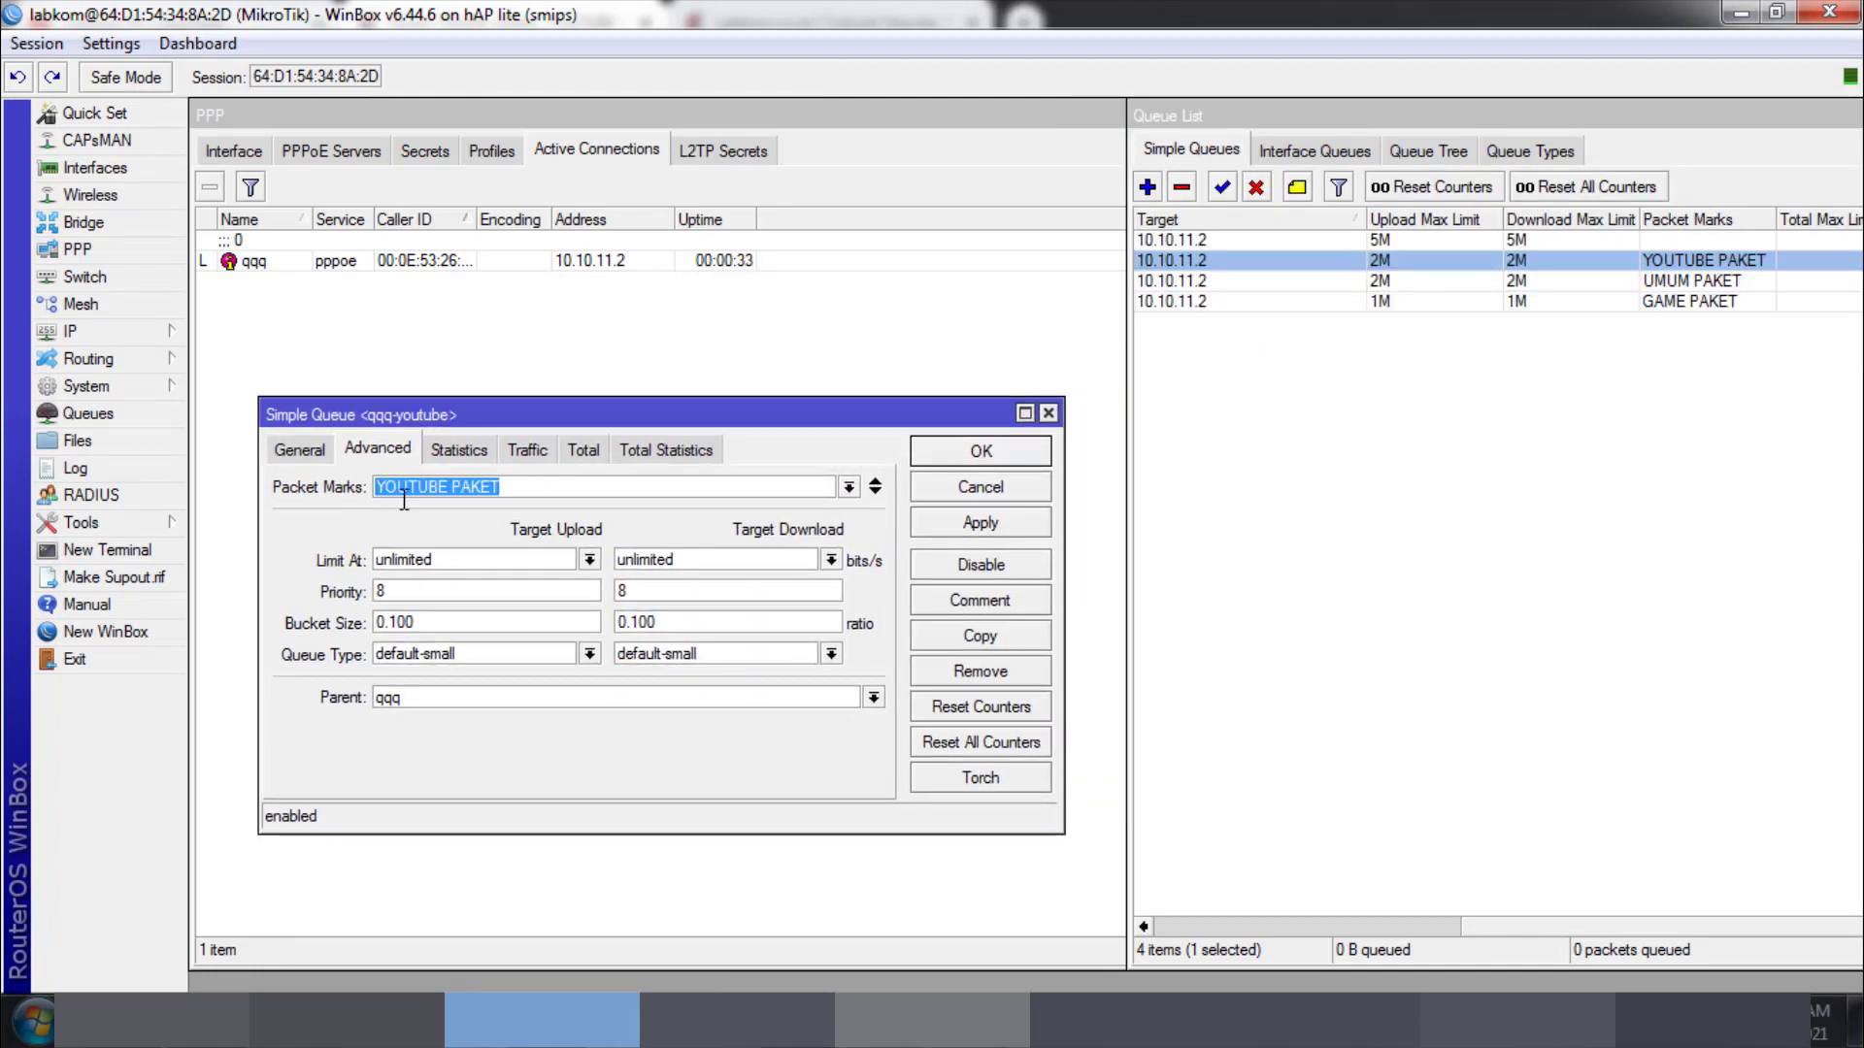
{"action": "key", "text": "Escape"}
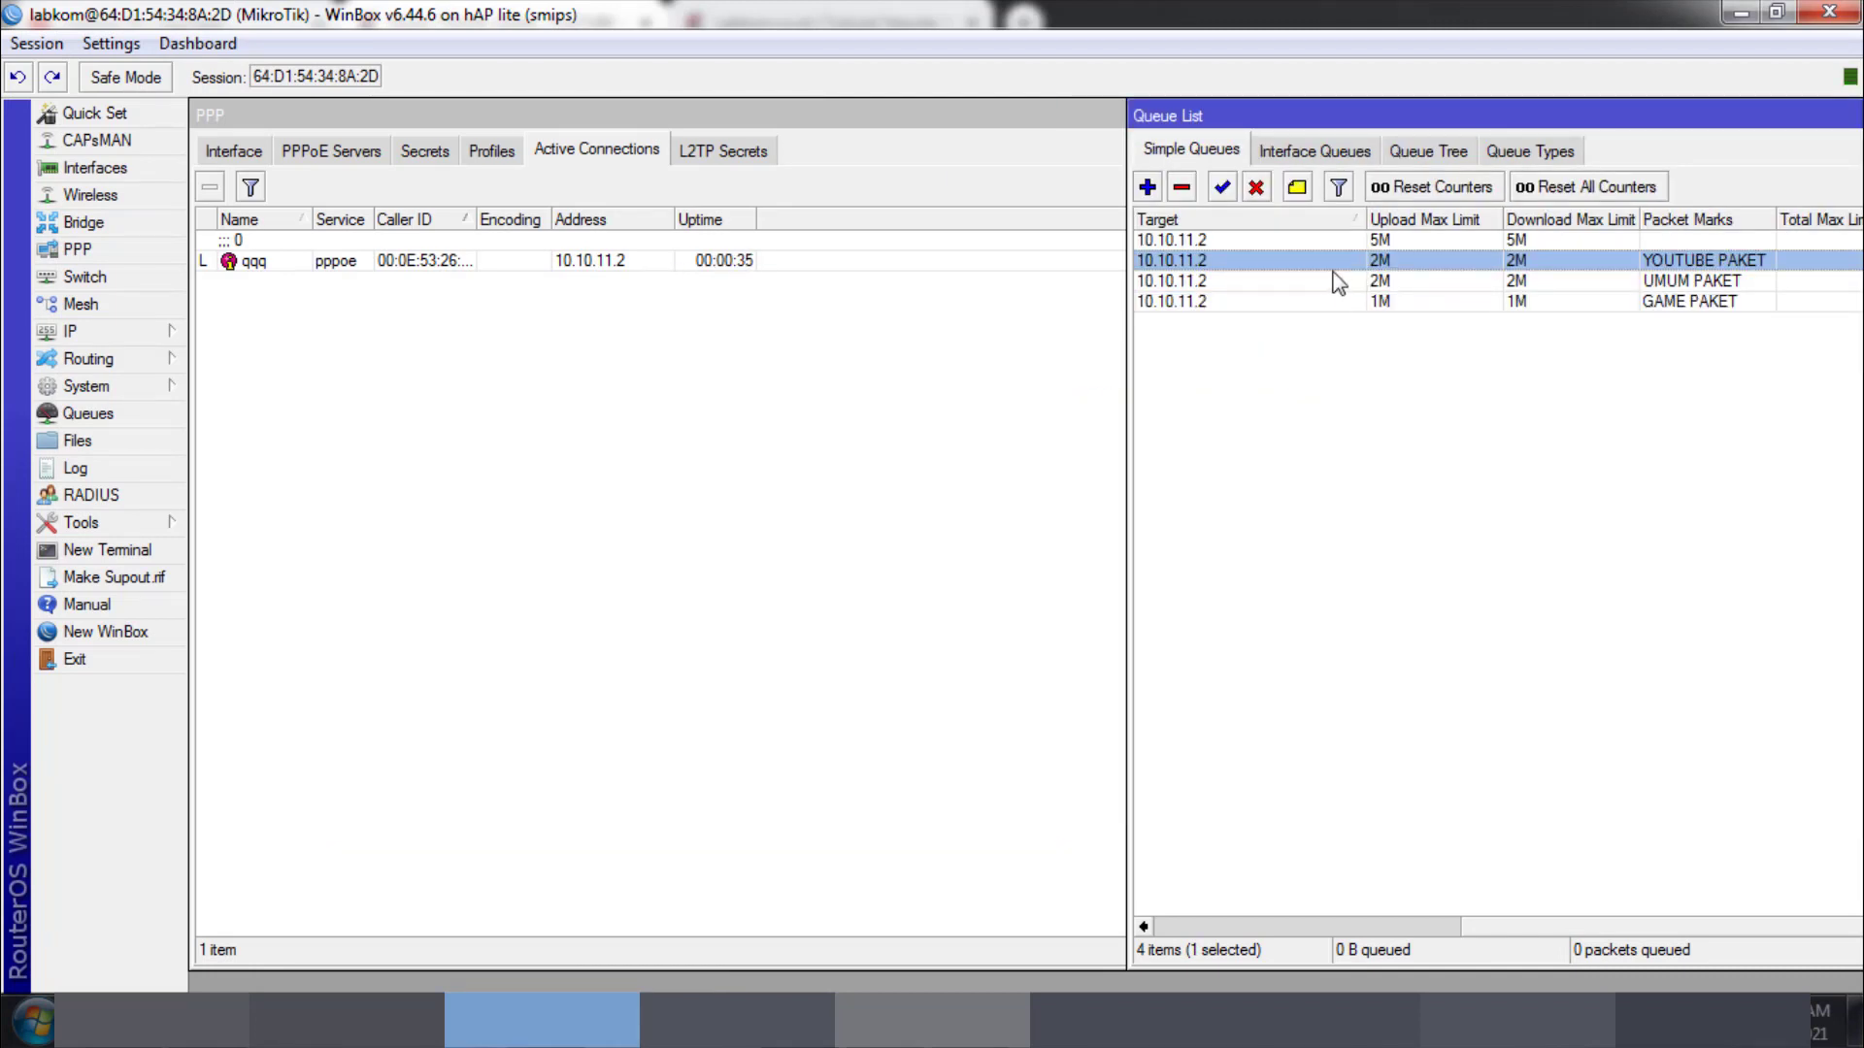
Step: Maximize the Queue List and check the settings of the qqq-umum and qqq-game queues
{"action": "left_click", "coordinate": [1331, 281]}
{"action": "double_click", "coordinate": [1200, 117]}
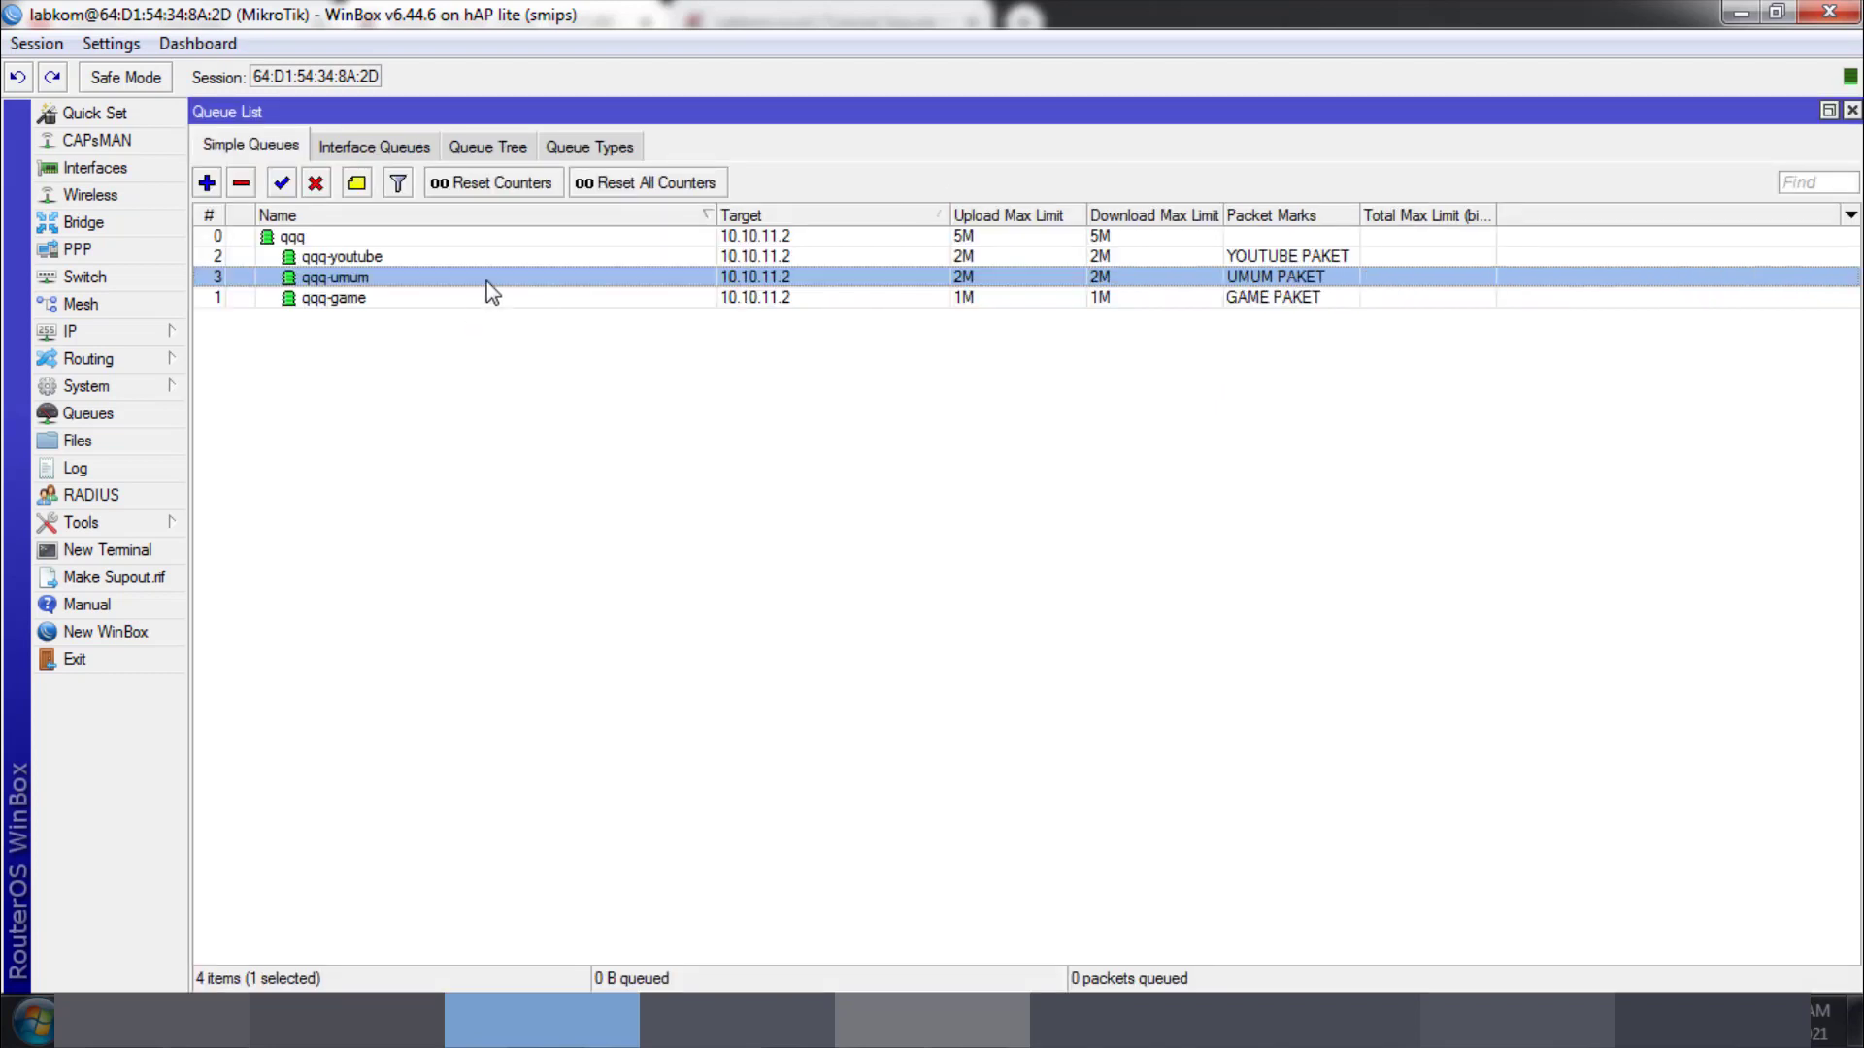
{"action": "double_click", "coordinate": [483, 280]}
{"action": "key", "text": "Escape"}
{"action": "left_click", "coordinate": [1276, 297]}
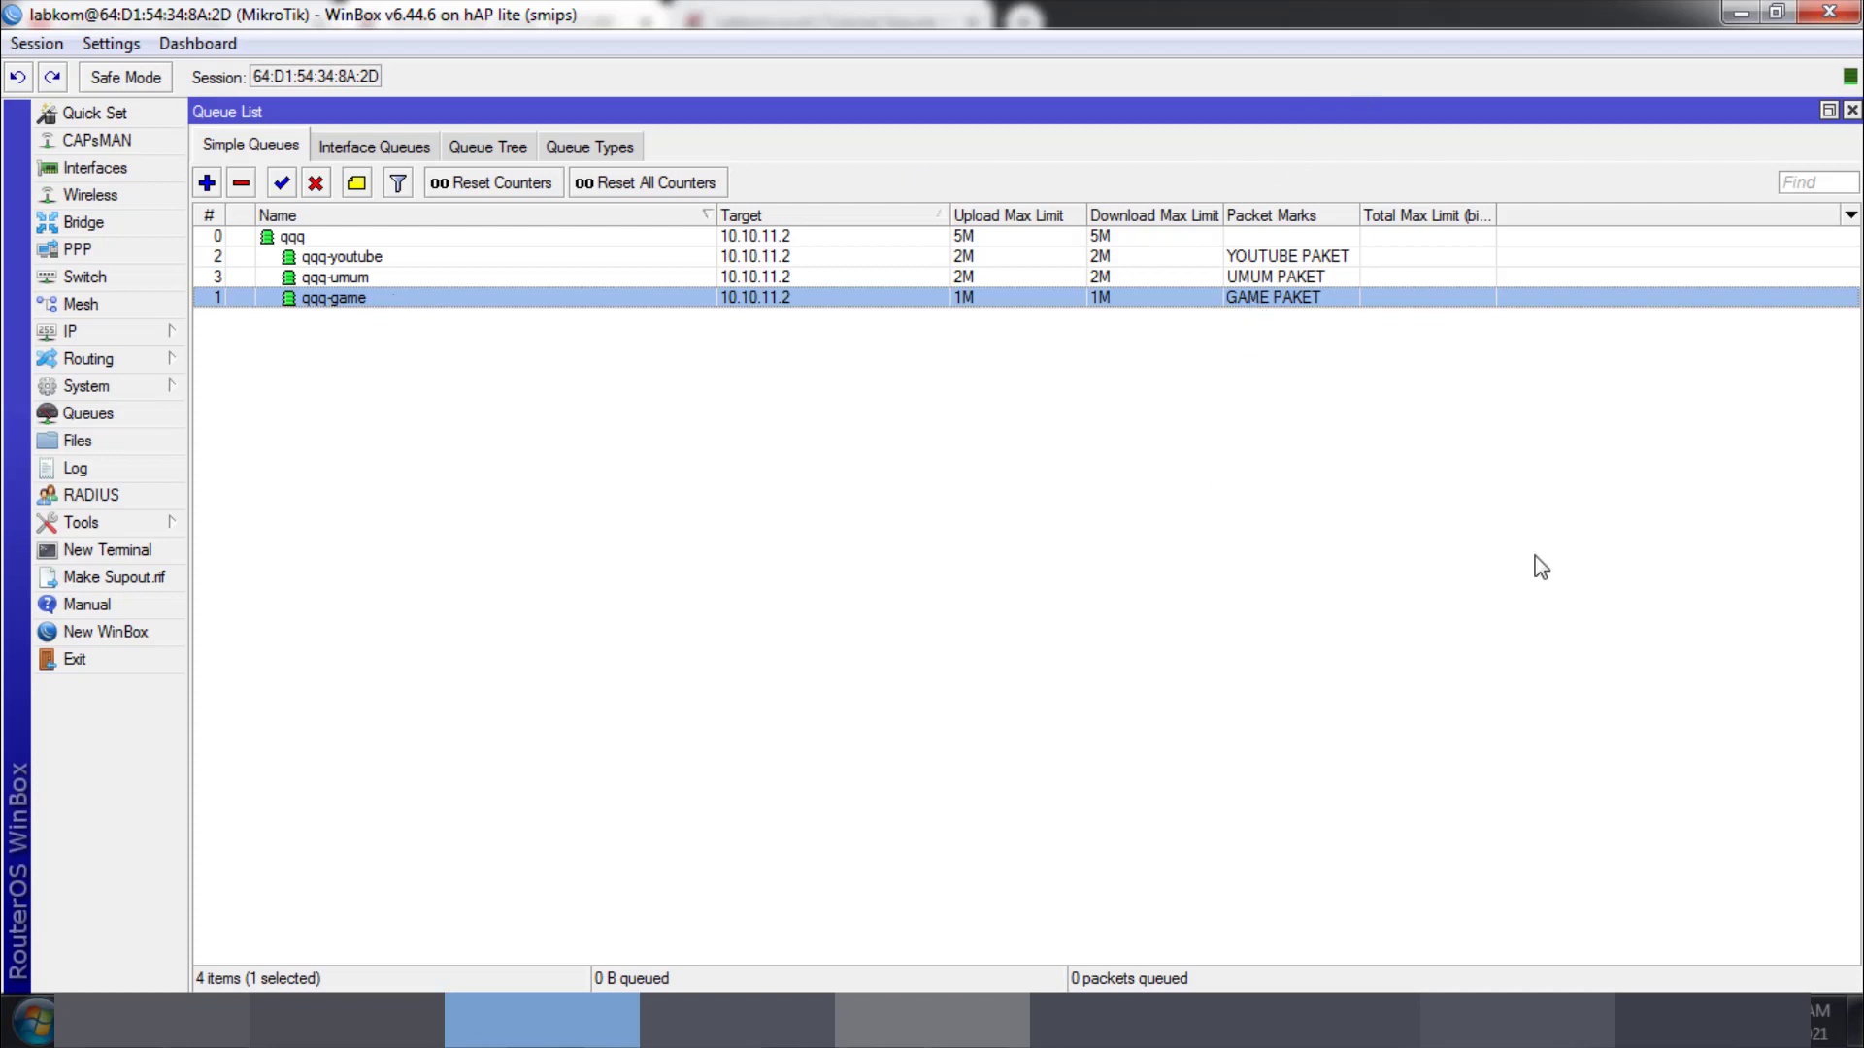
Step: Connect the Windows Broadband Connection as user tes with the saved credentials
{"action": "left_click", "coordinate": [1712, 1020]}
{"action": "left_click", "coordinate": [1648, 642]}
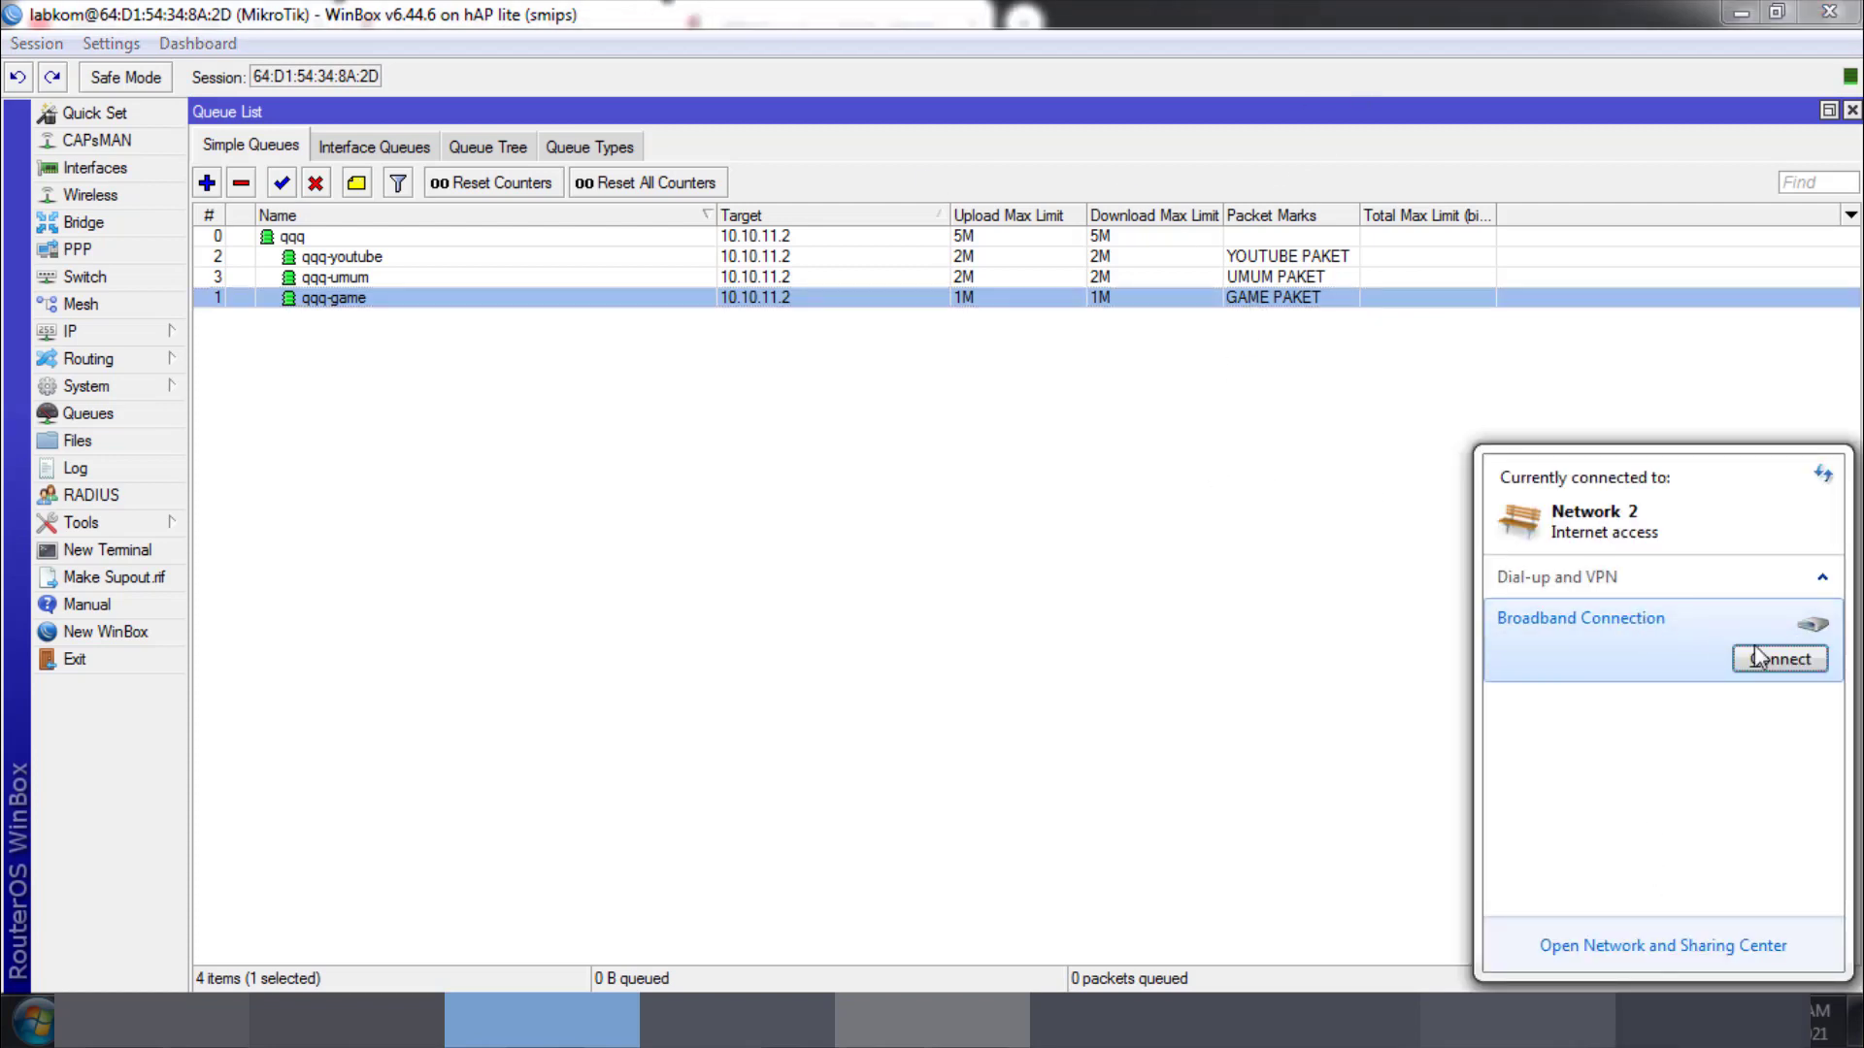
{"action": "left_click", "coordinate": [1786, 661]}
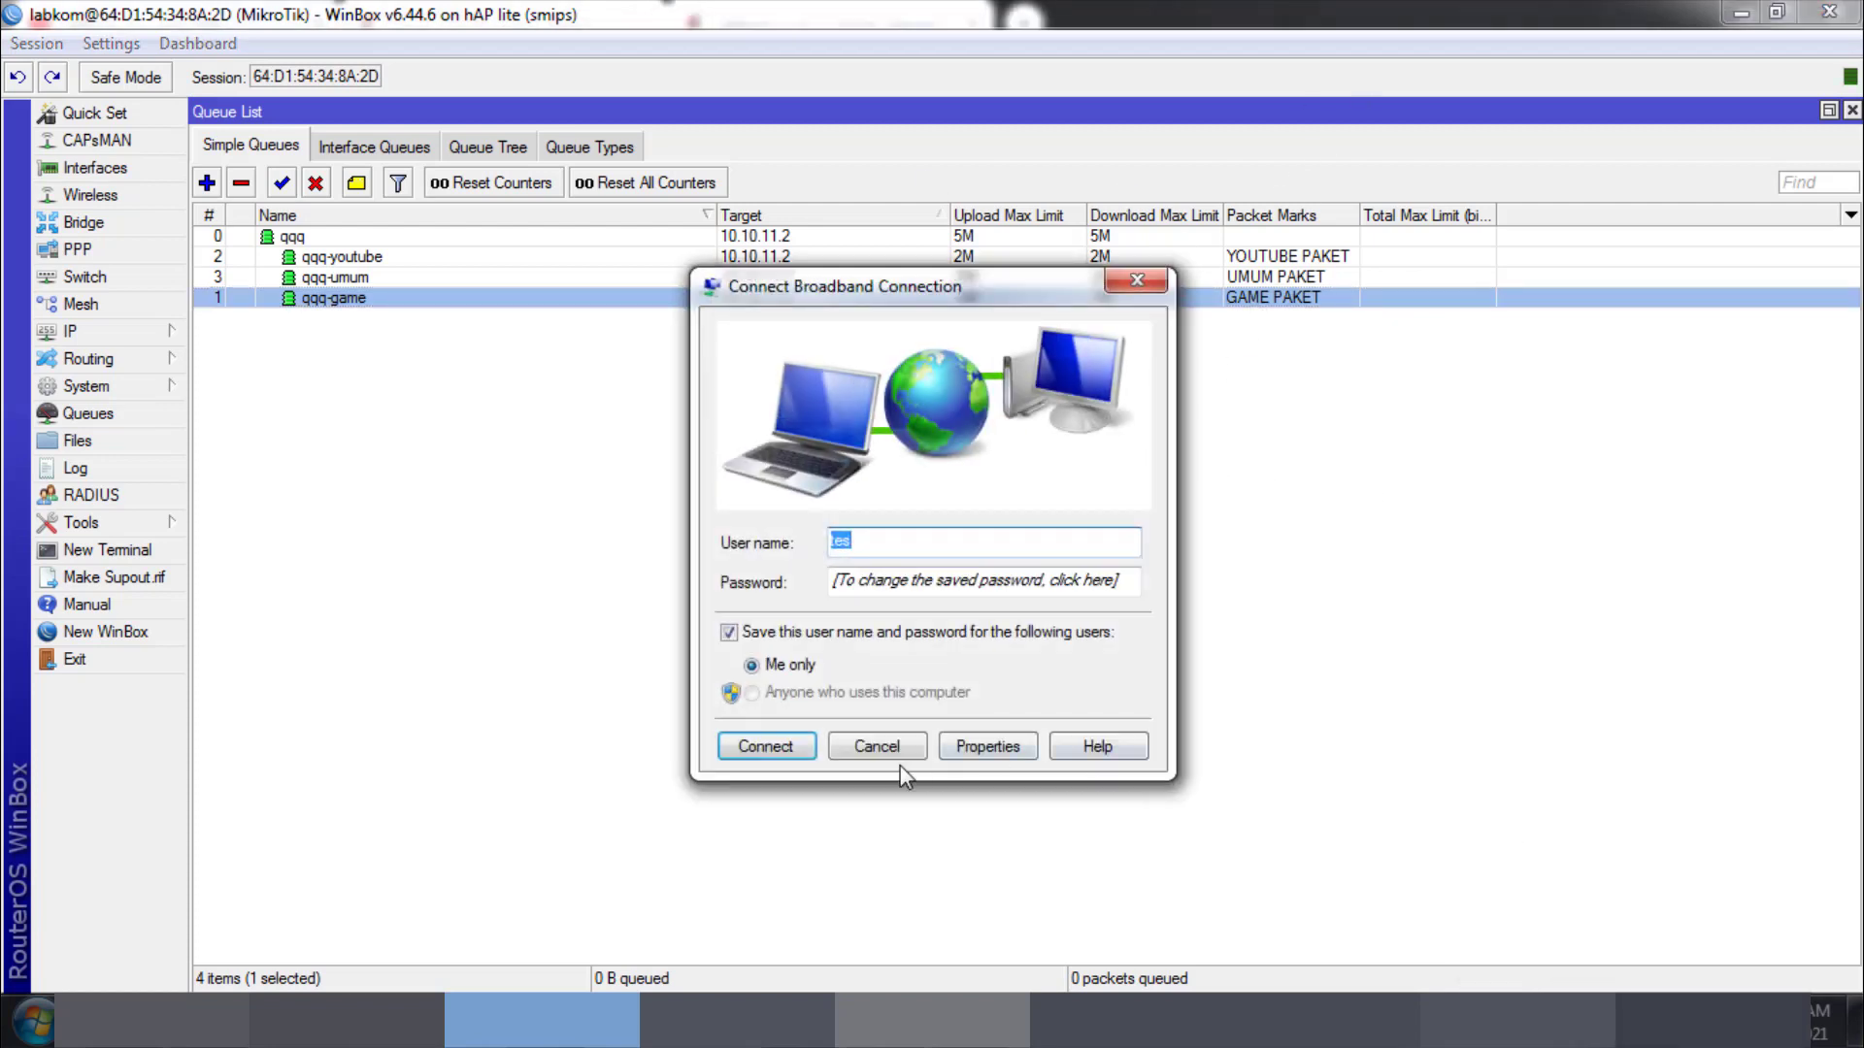
{"action": "left_click", "coordinate": [796, 746]}
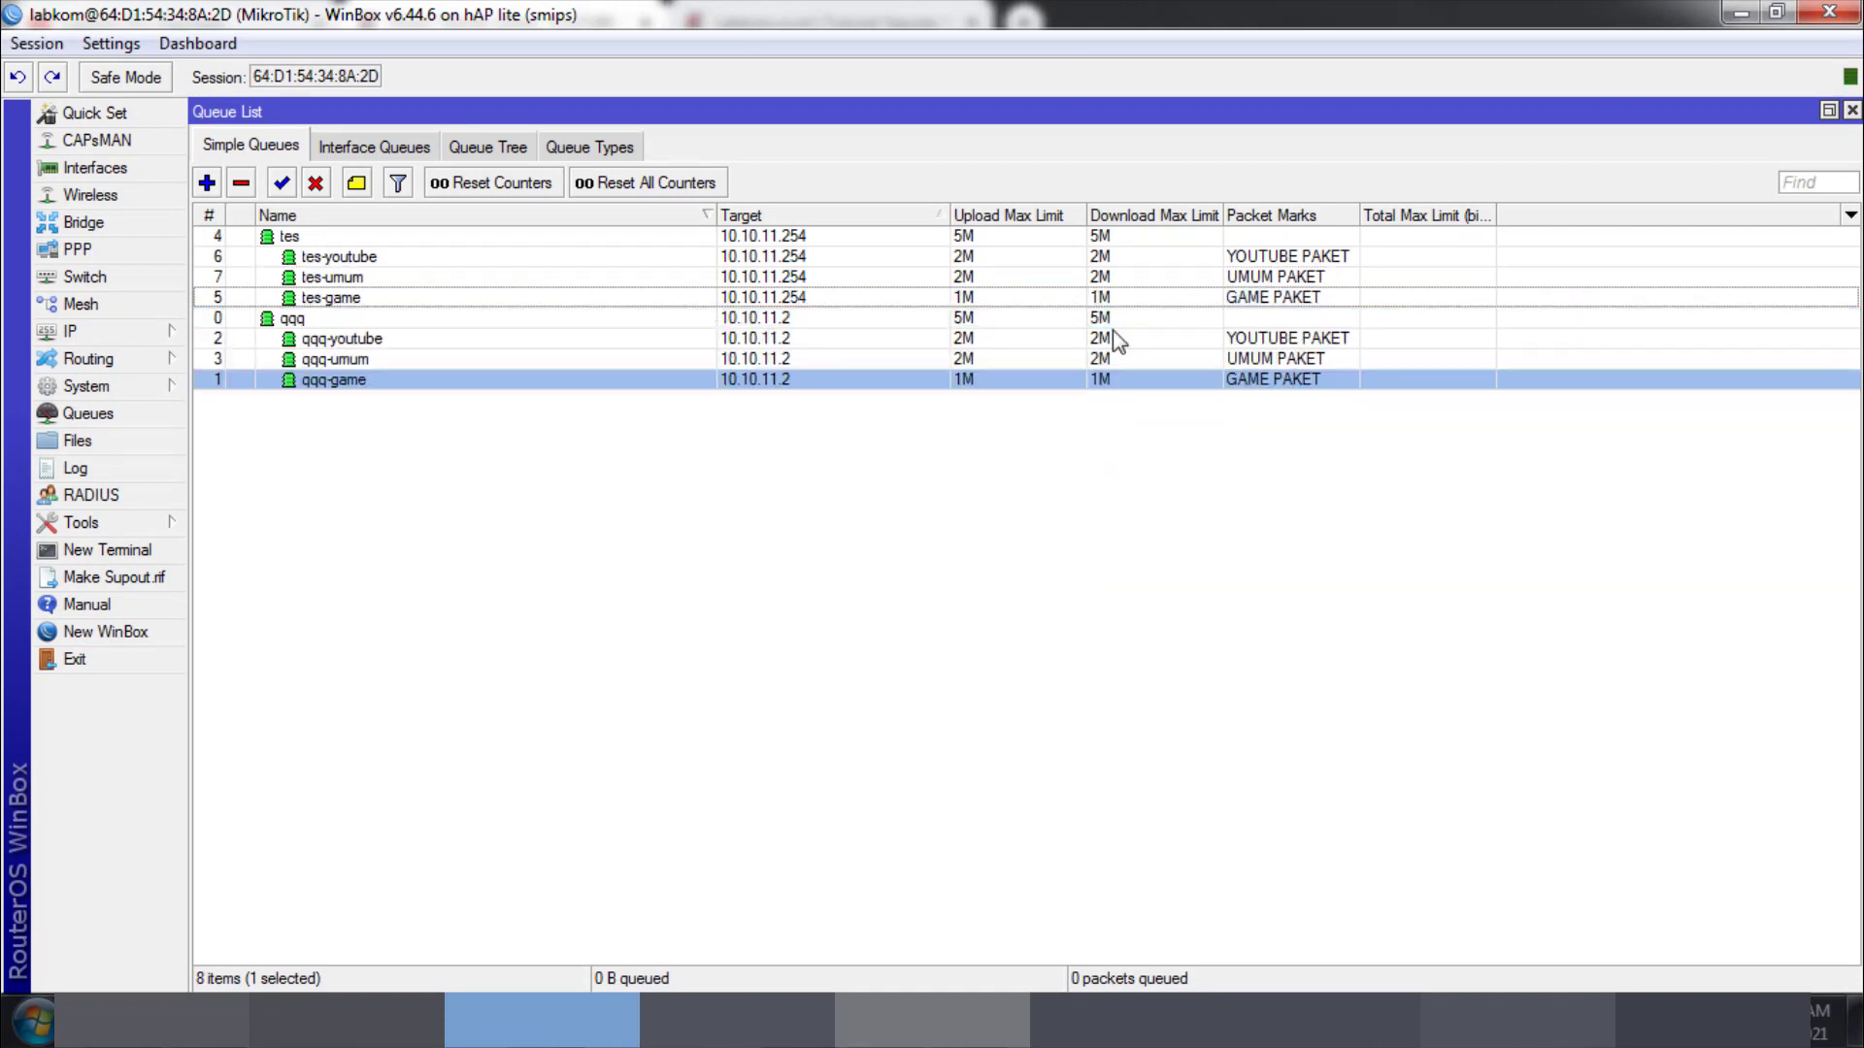
Step: Examine the tes parent queue and its youtube, umum and game child queues, including their limits and packet marks
{"action": "left_click", "coordinate": [324, 240]}
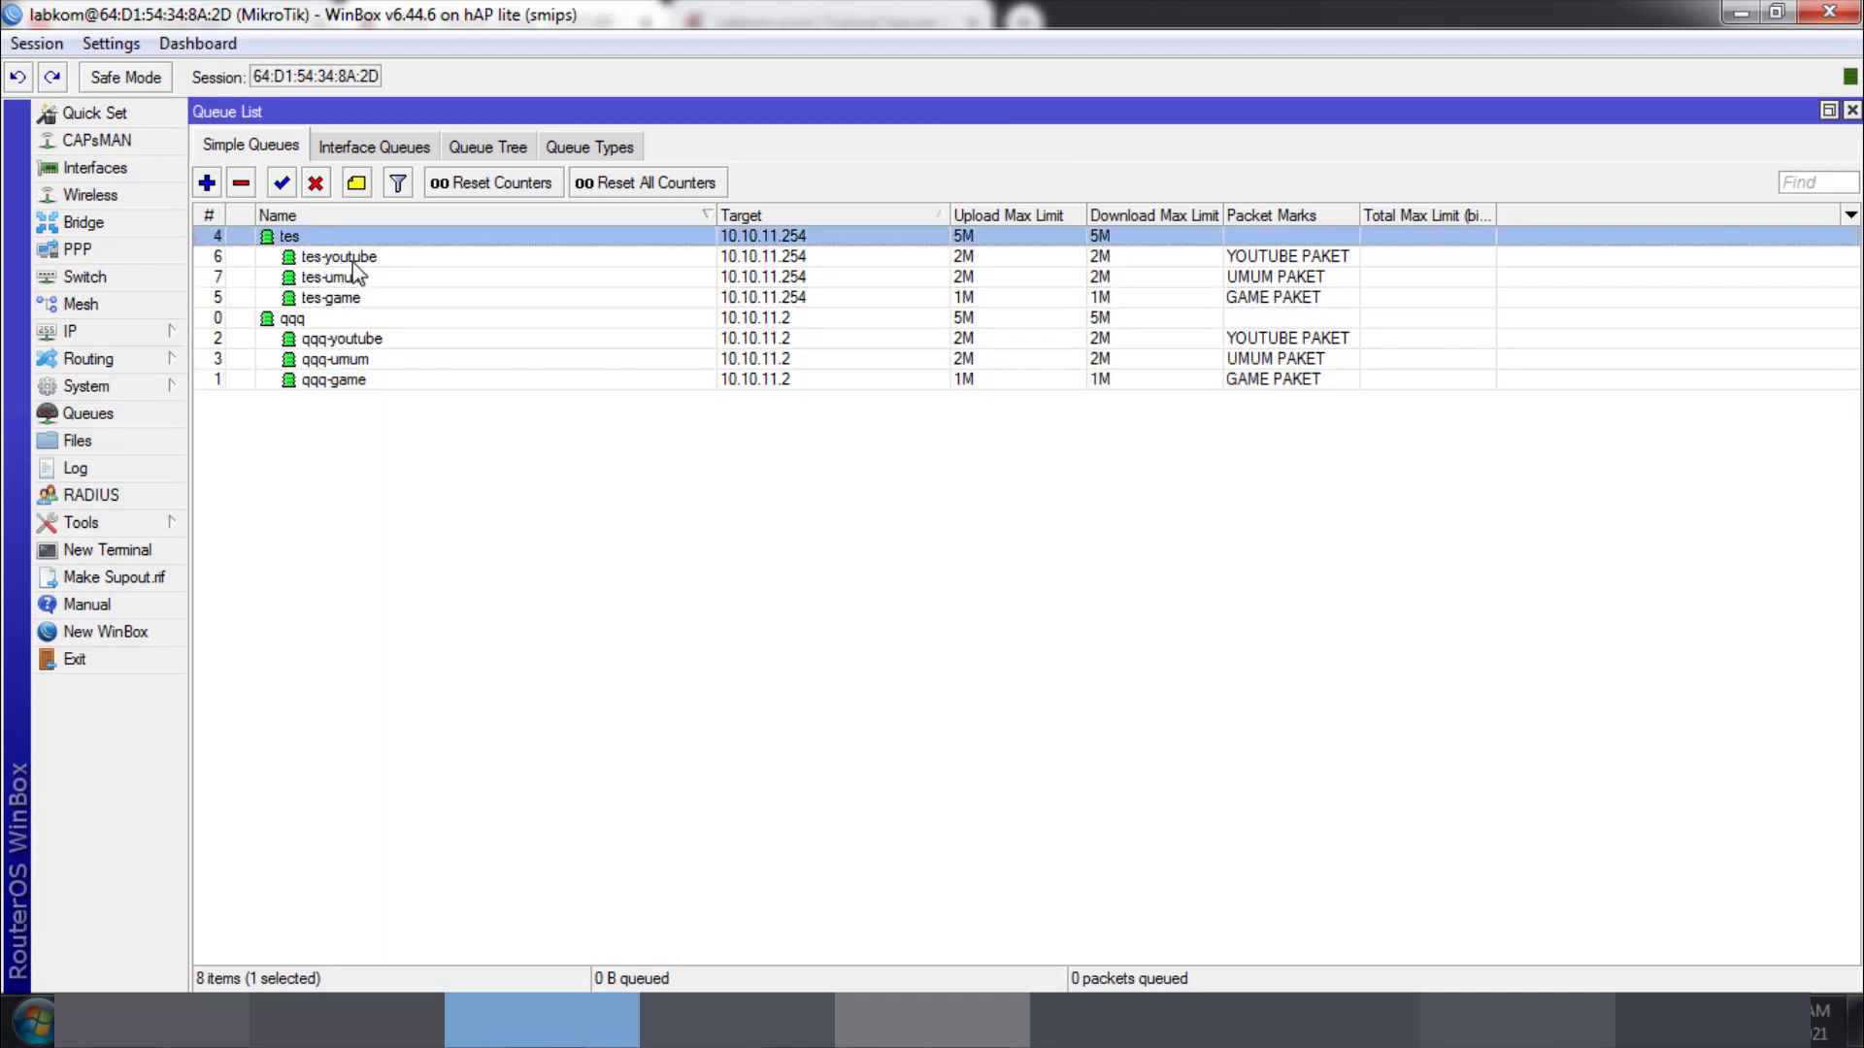
{"action": "left_click", "coordinate": [356, 258]}
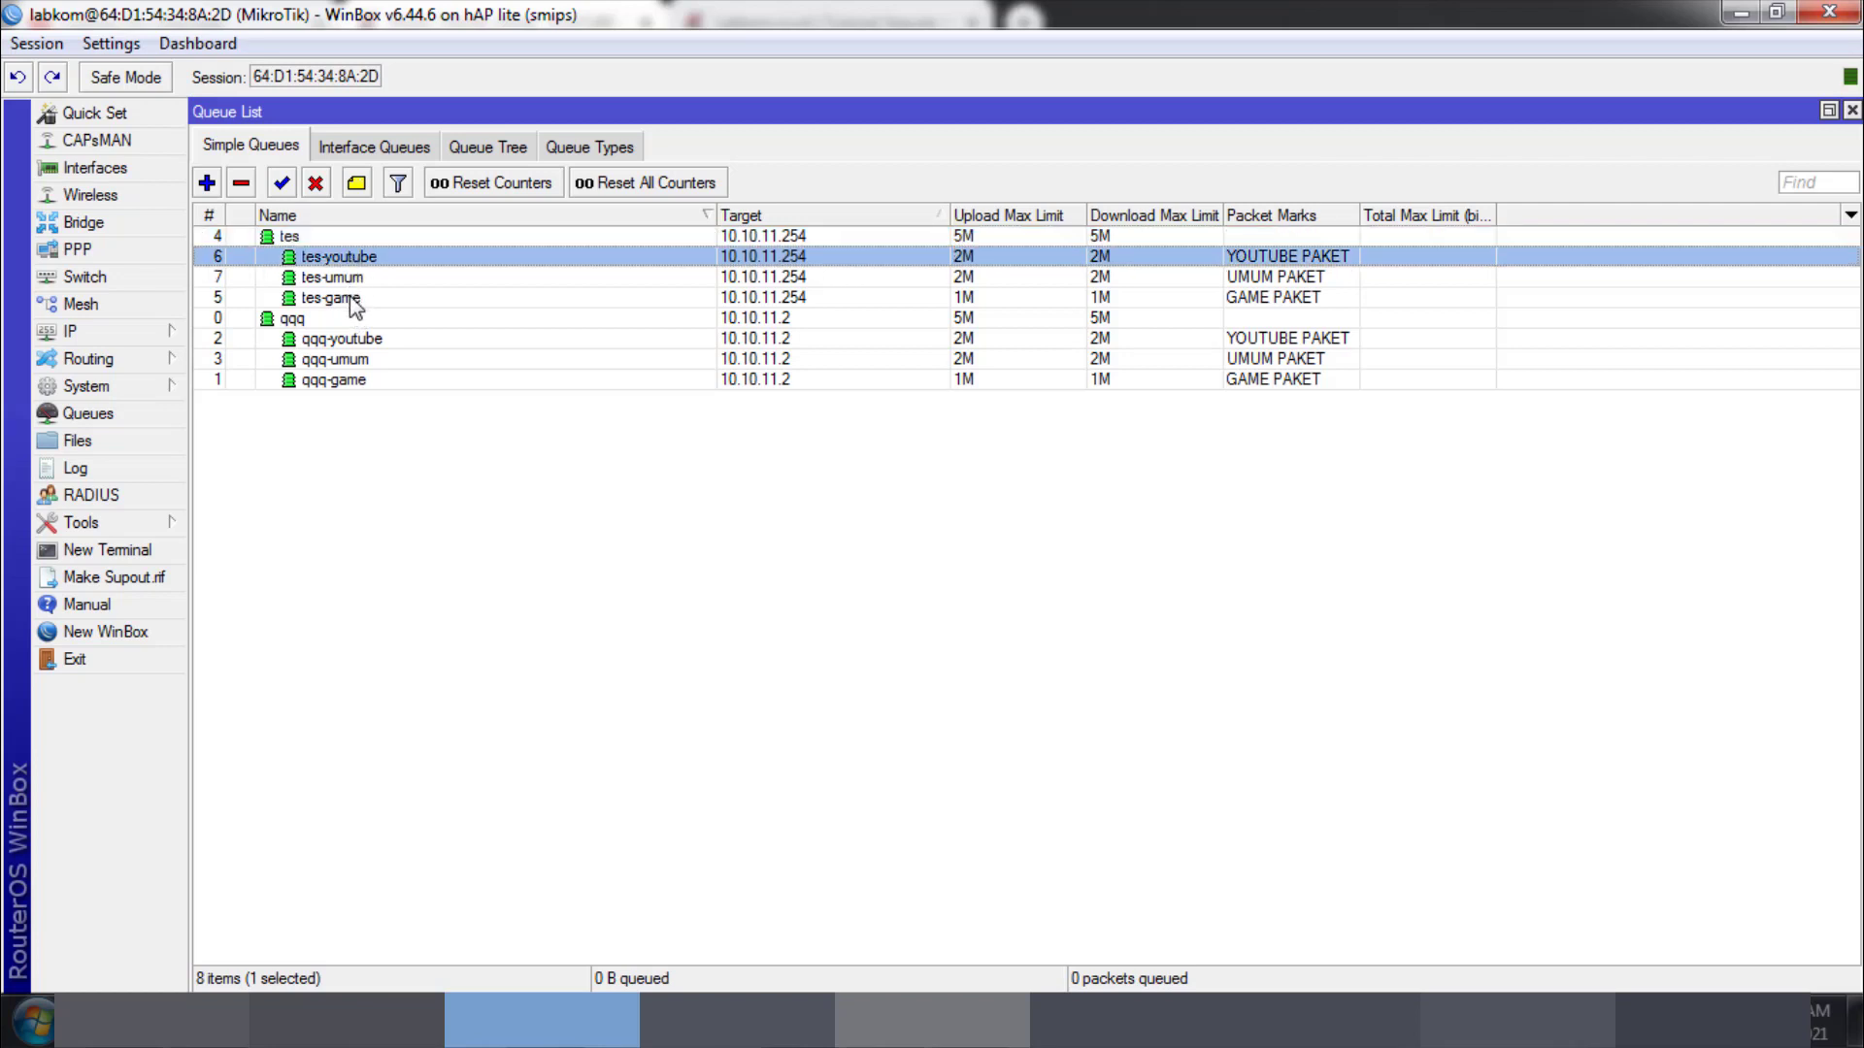
{"action": "left_click", "coordinate": [332, 239]}
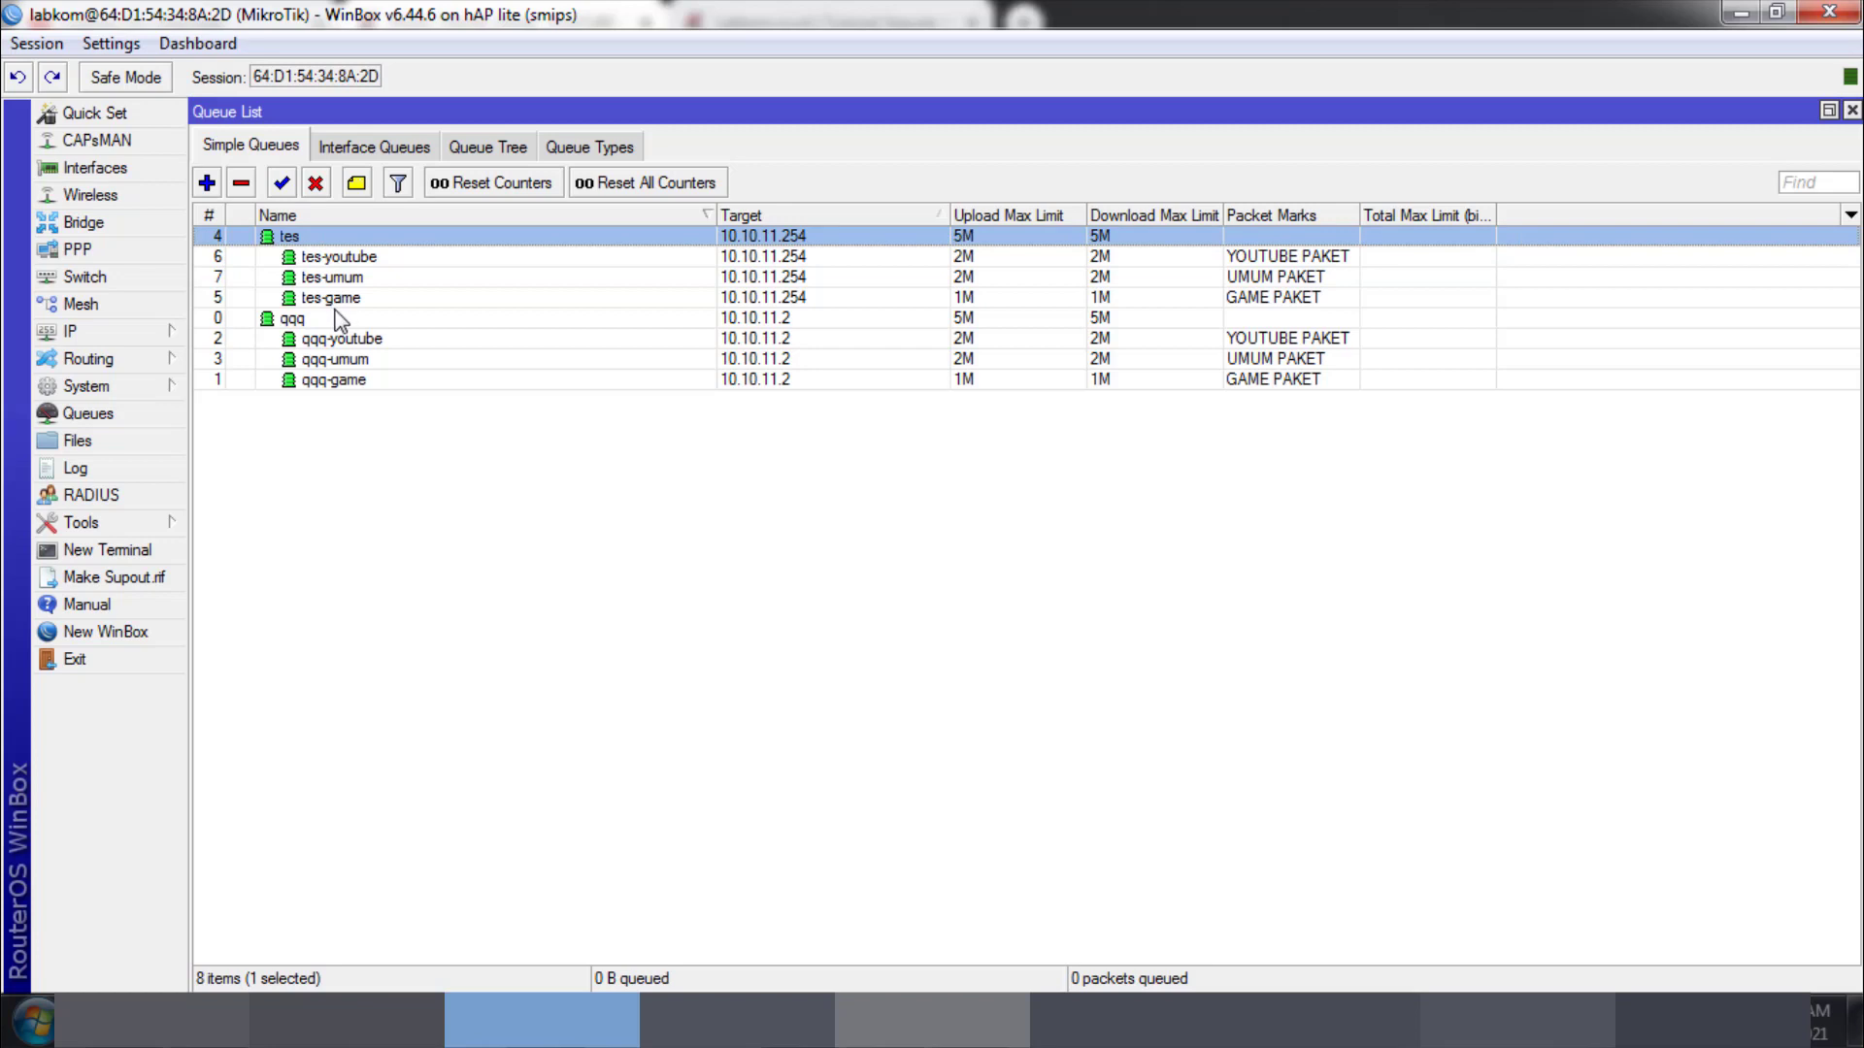
{"action": "left_click", "coordinate": [339, 303], "text": "shift"}
{"action": "left_click", "coordinate": [312, 242]}
{"action": "left_click", "coordinate": [329, 260]}
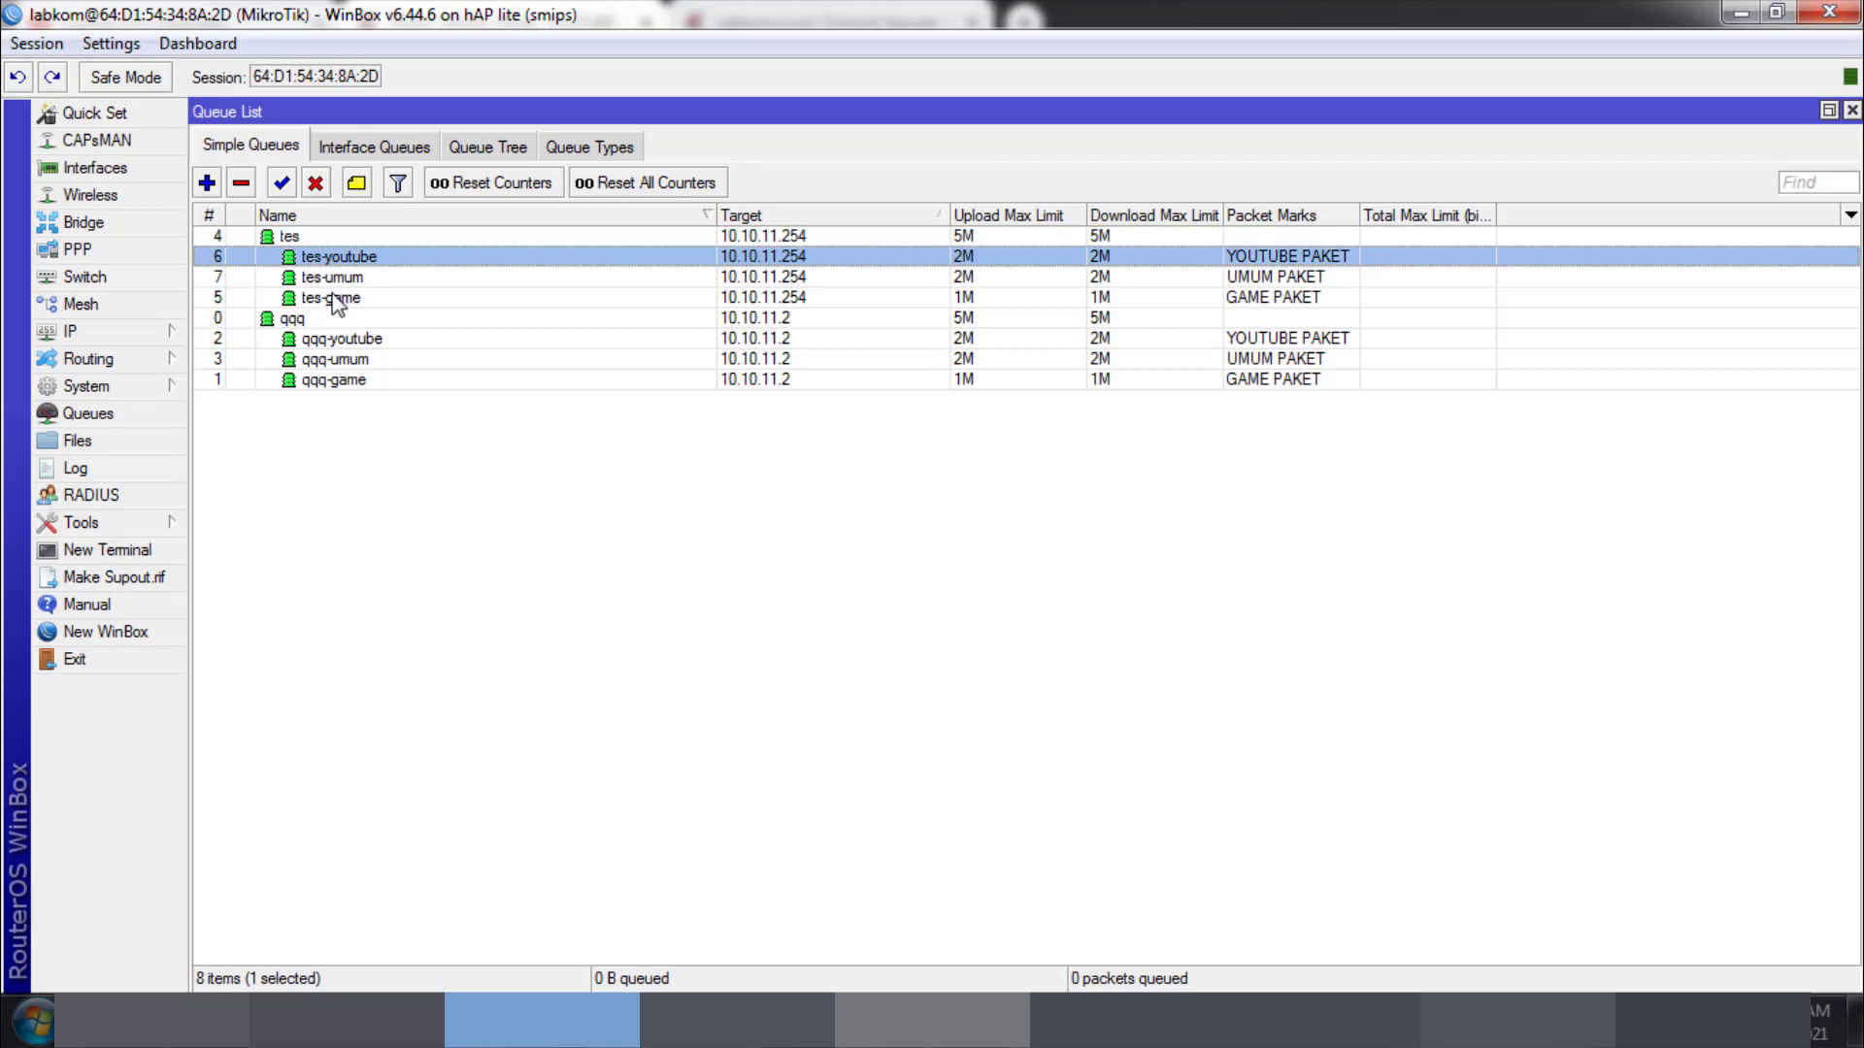
{"action": "left_click", "coordinate": [335, 302], "text": "shift"}
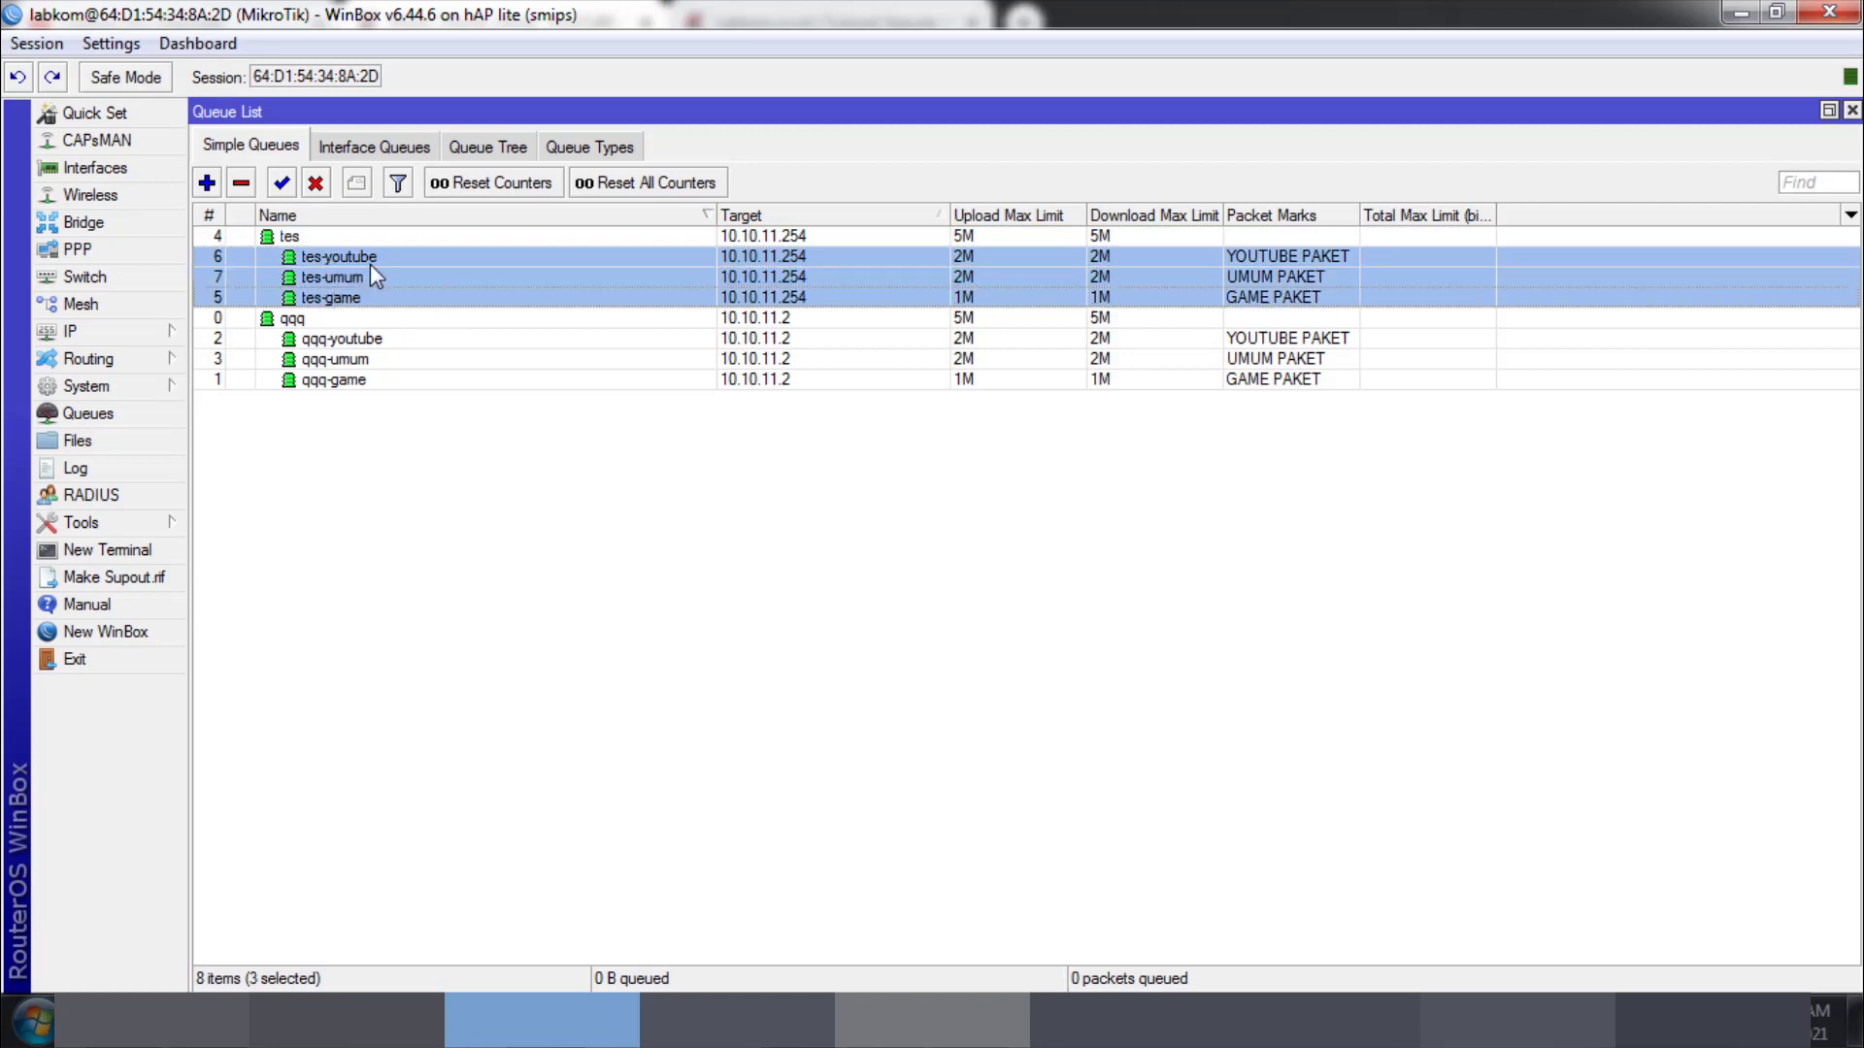
{"action": "left_click", "coordinate": [360, 260]}
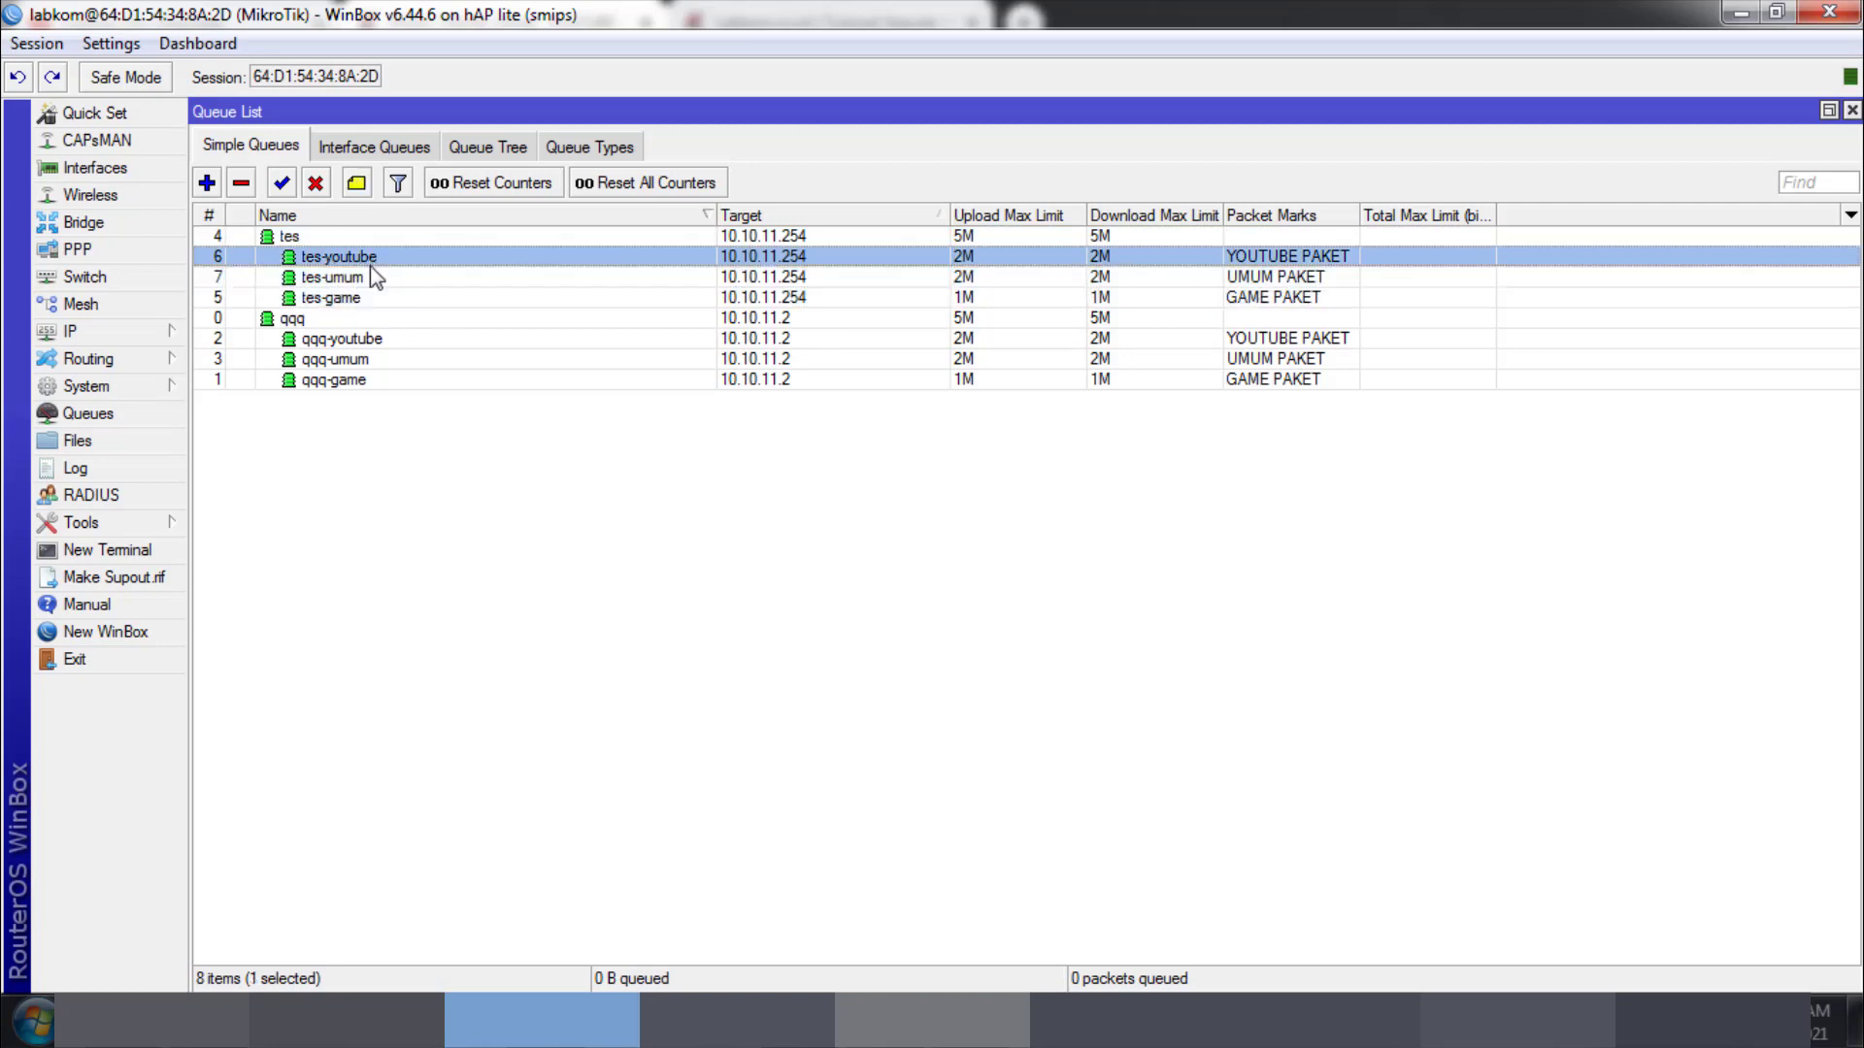
{"action": "left_click", "coordinate": [366, 277]}
{"action": "left_click", "coordinate": [370, 297]}
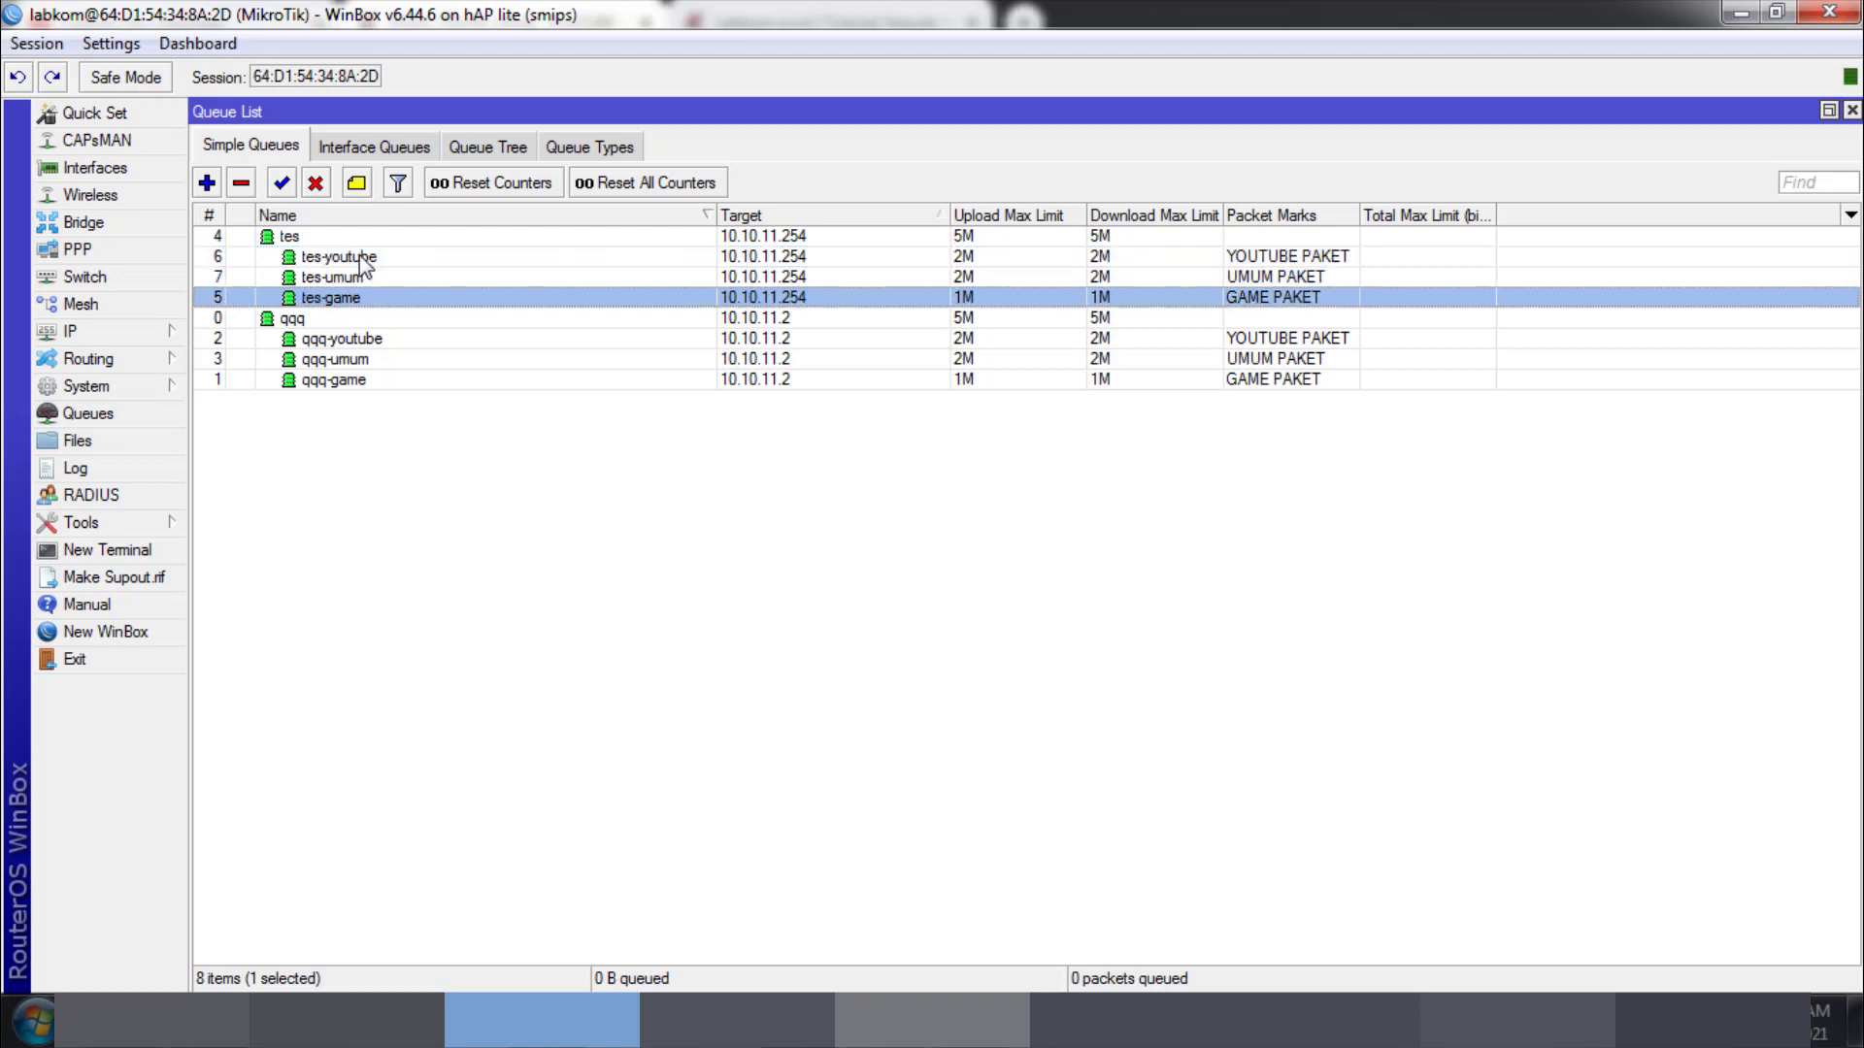
{"action": "left_click", "coordinate": [361, 257], "text": "shift"}
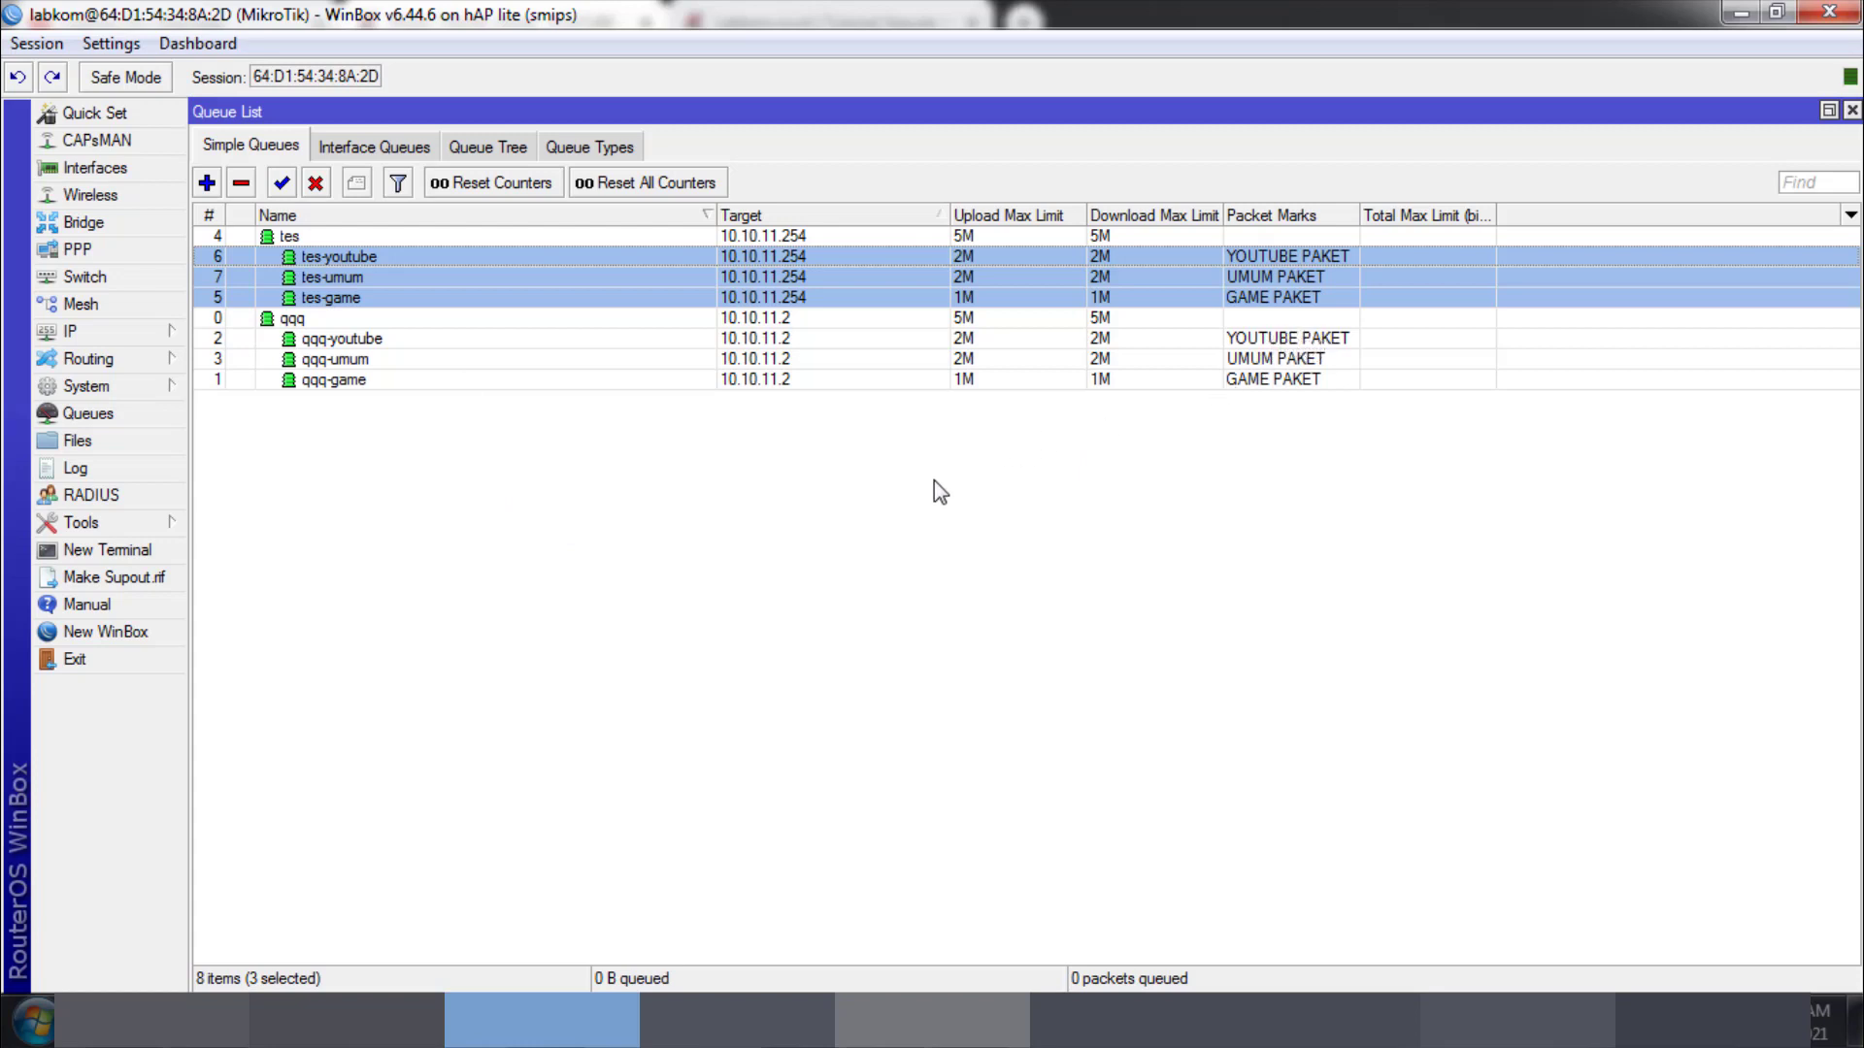
Step: Clear the queue selection and disconnect the Windows Broadband Connection
{"action": "left_click", "coordinate": [464, 480]}
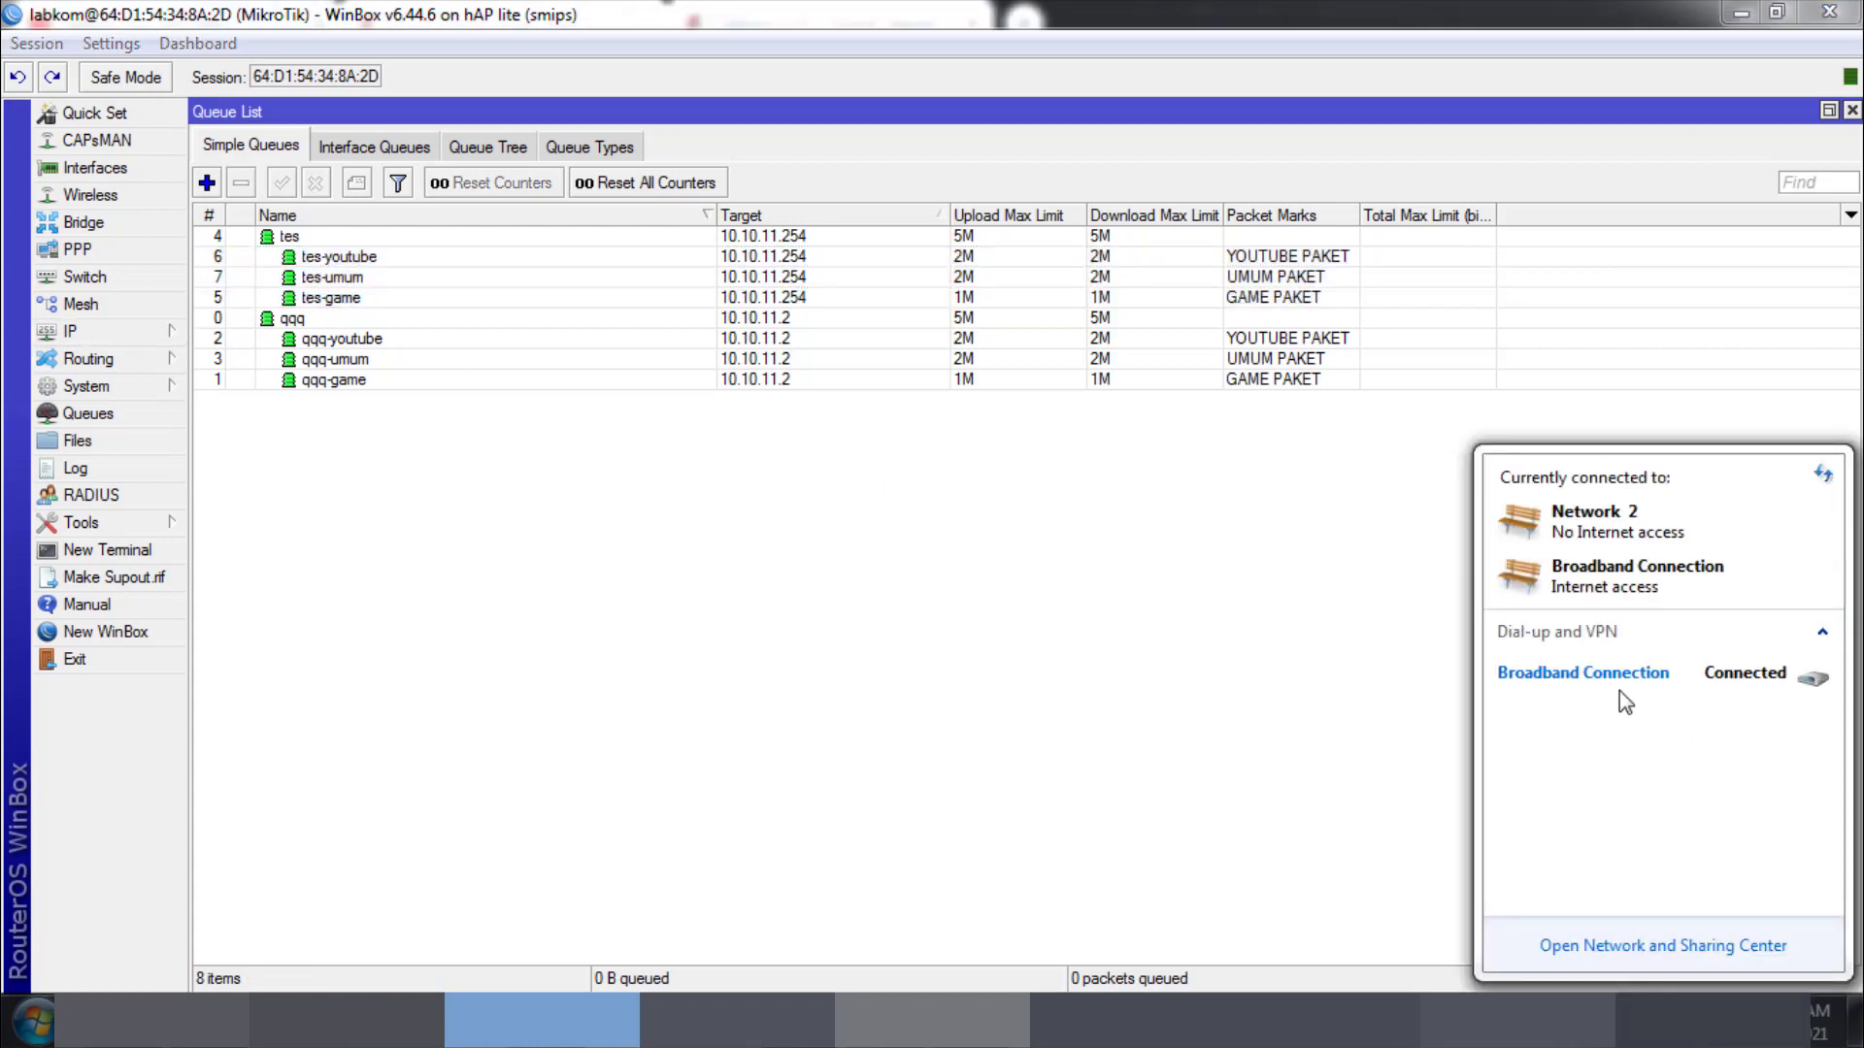
{"action": "left_click", "coordinate": [1619, 690]}
{"action": "left_click", "coordinate": [1767, 716]}
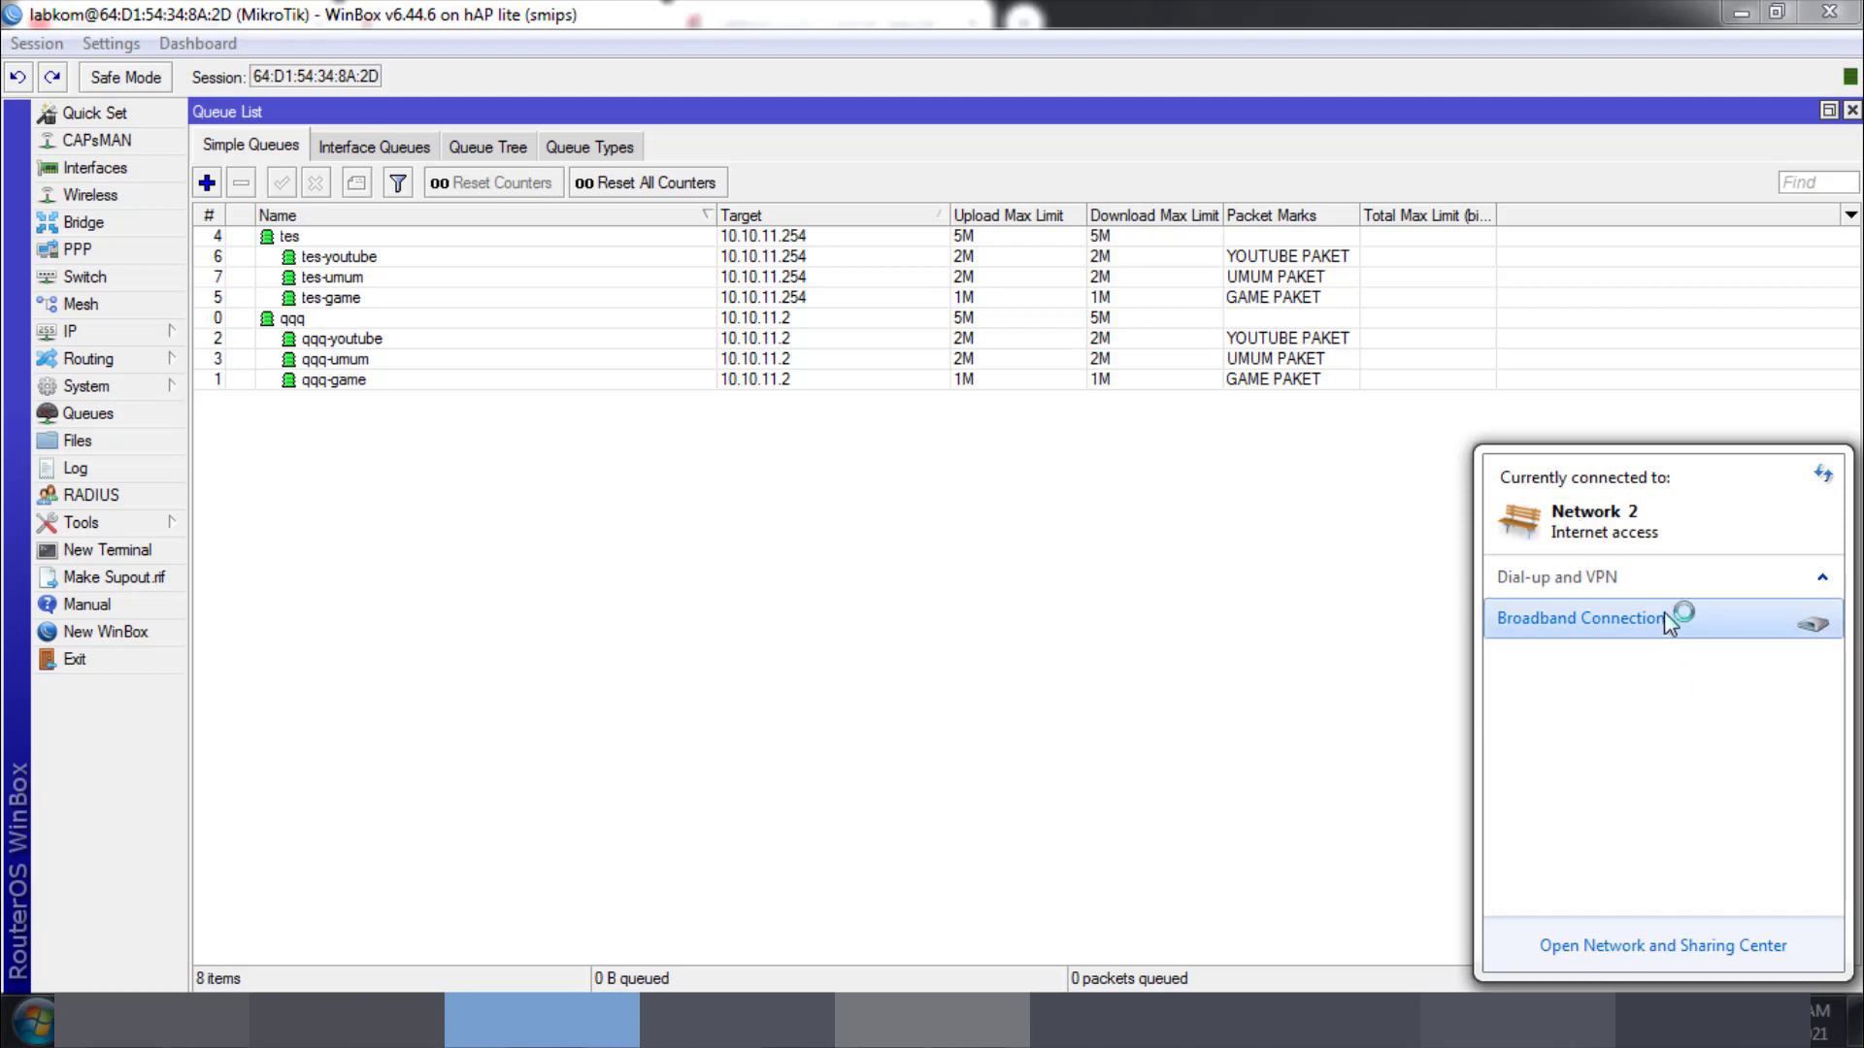
{"action": "left_click", "coordinate": [1664, 617]}
{"action": "left_click", "coordinate": [835, 626]}
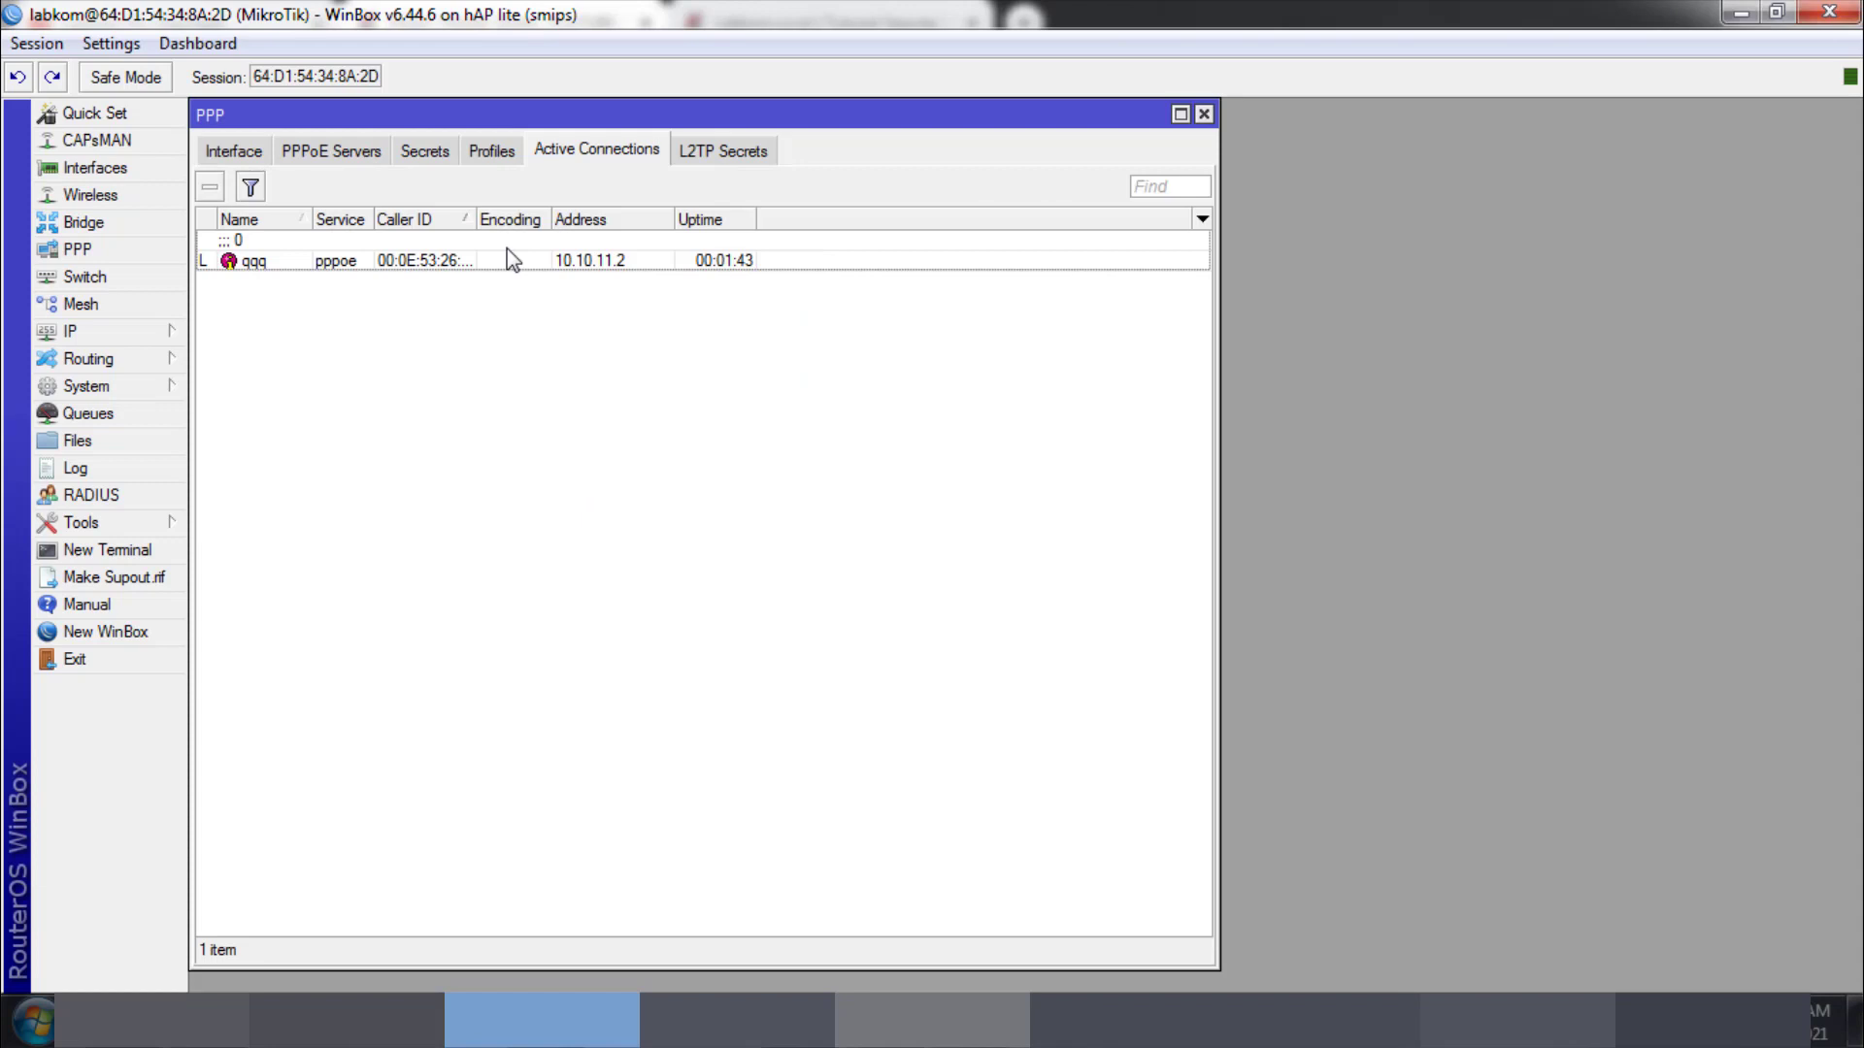
Step: Open the TES PPP profile's scripts beside the profile list and check which simple queues remain after the disconnection
{"action": "left_click", "coordinate": [488, 153]}
{"action": "double_click", "coordinate": [324, 243]}
{"action": "left_click", "coordinate": [437, 520]}
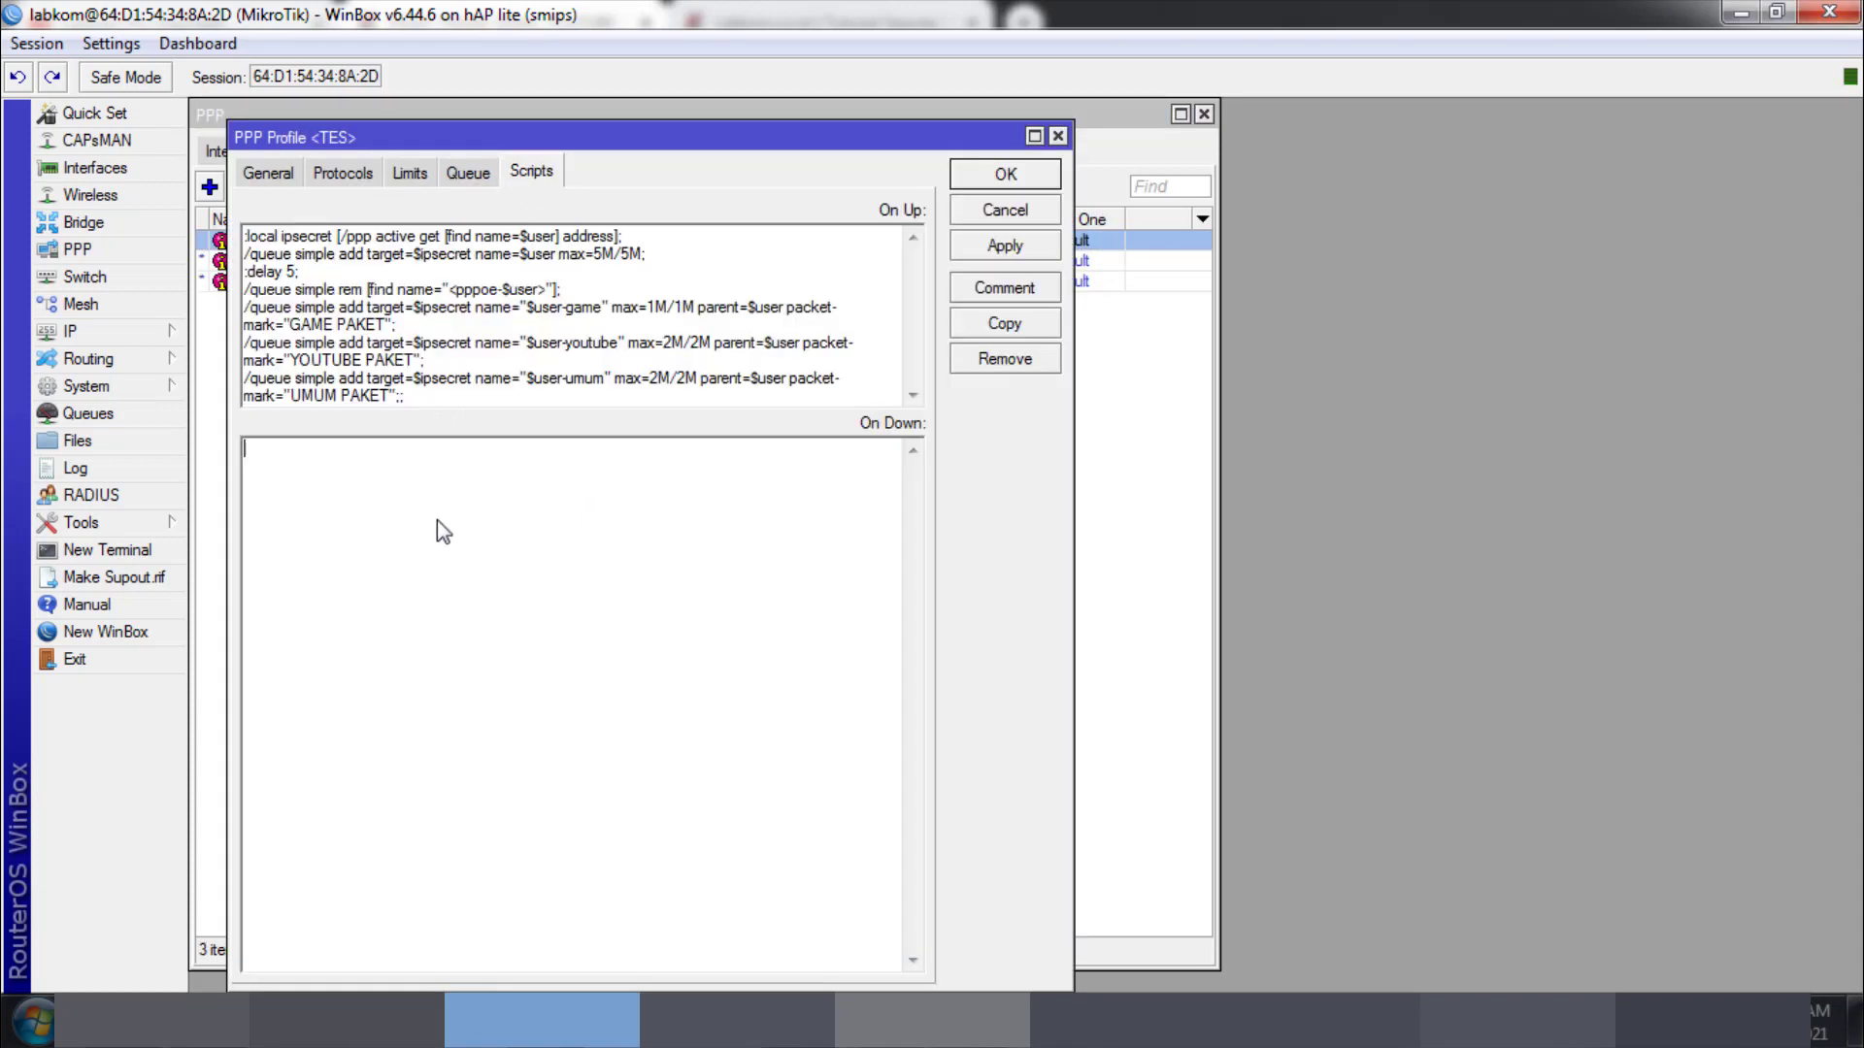
{"action": "left_click_drag", "start_coordinate": [367, 150], "coordinate": [1229, 130]}
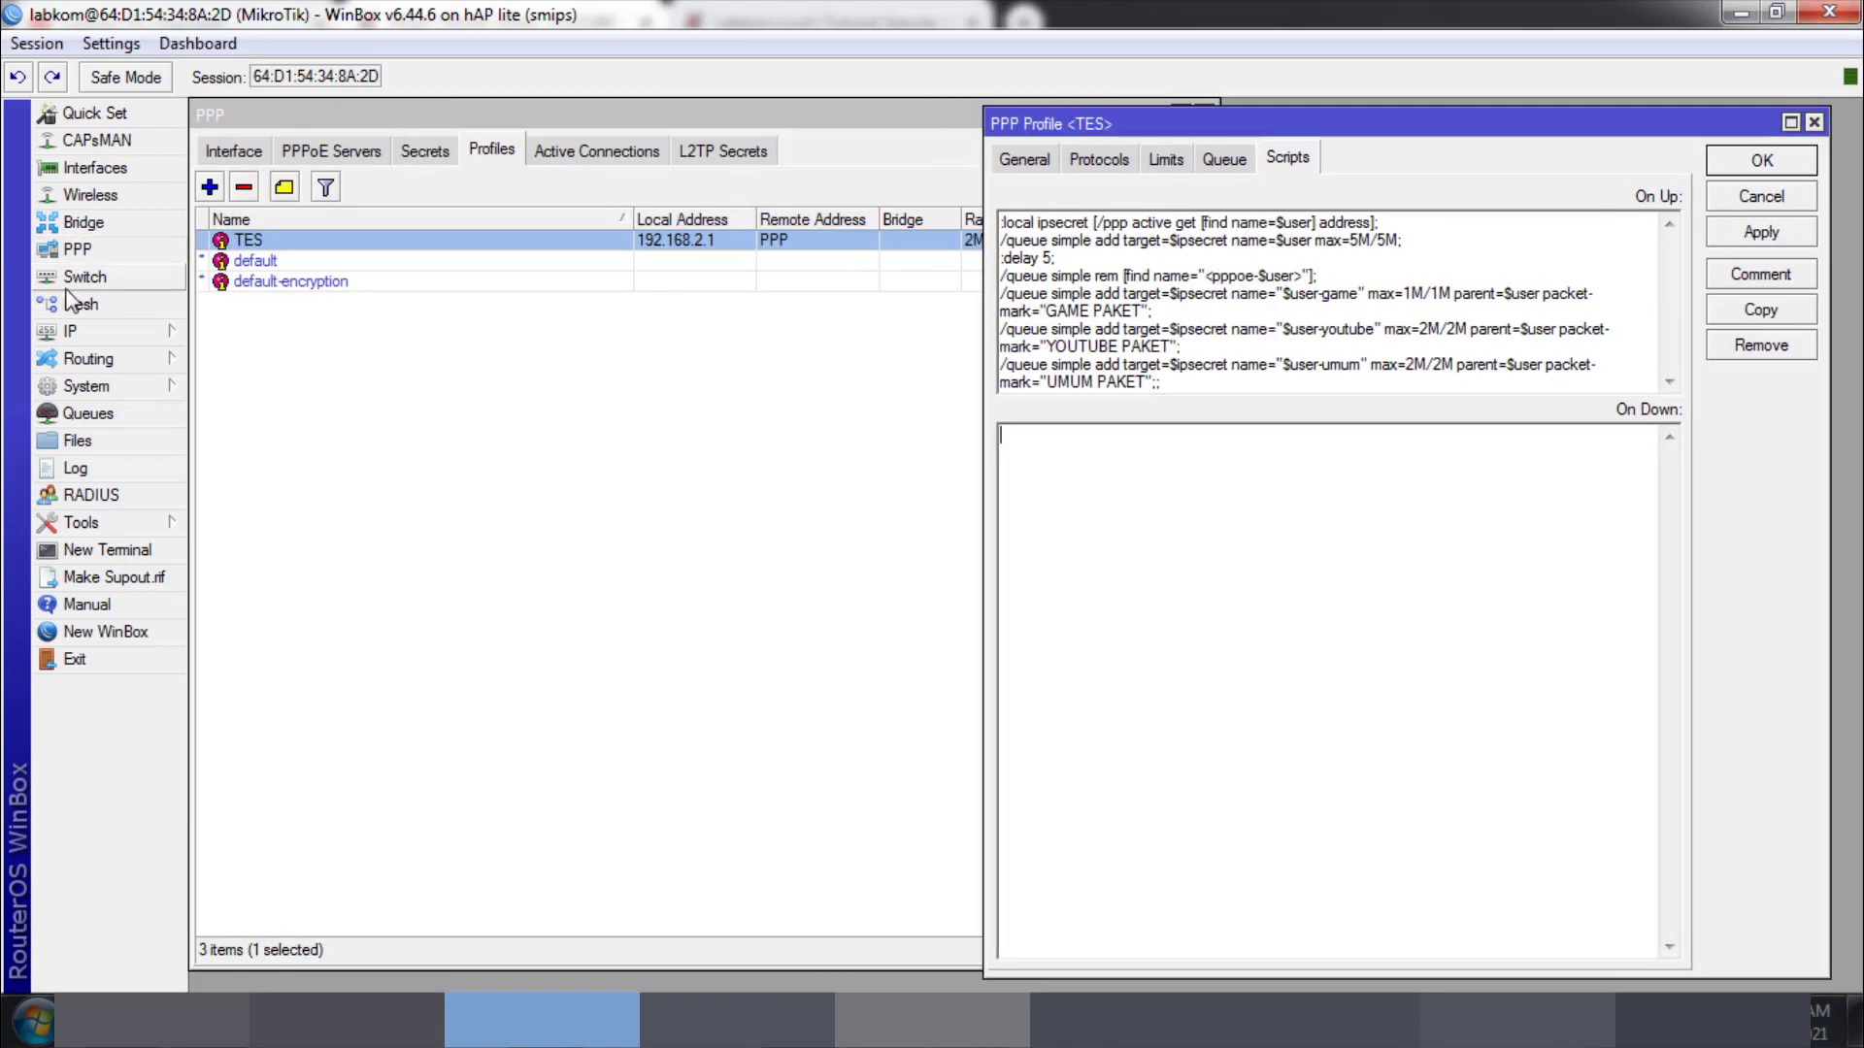
{"action": "left_click", "coordinate": [87, 413]}
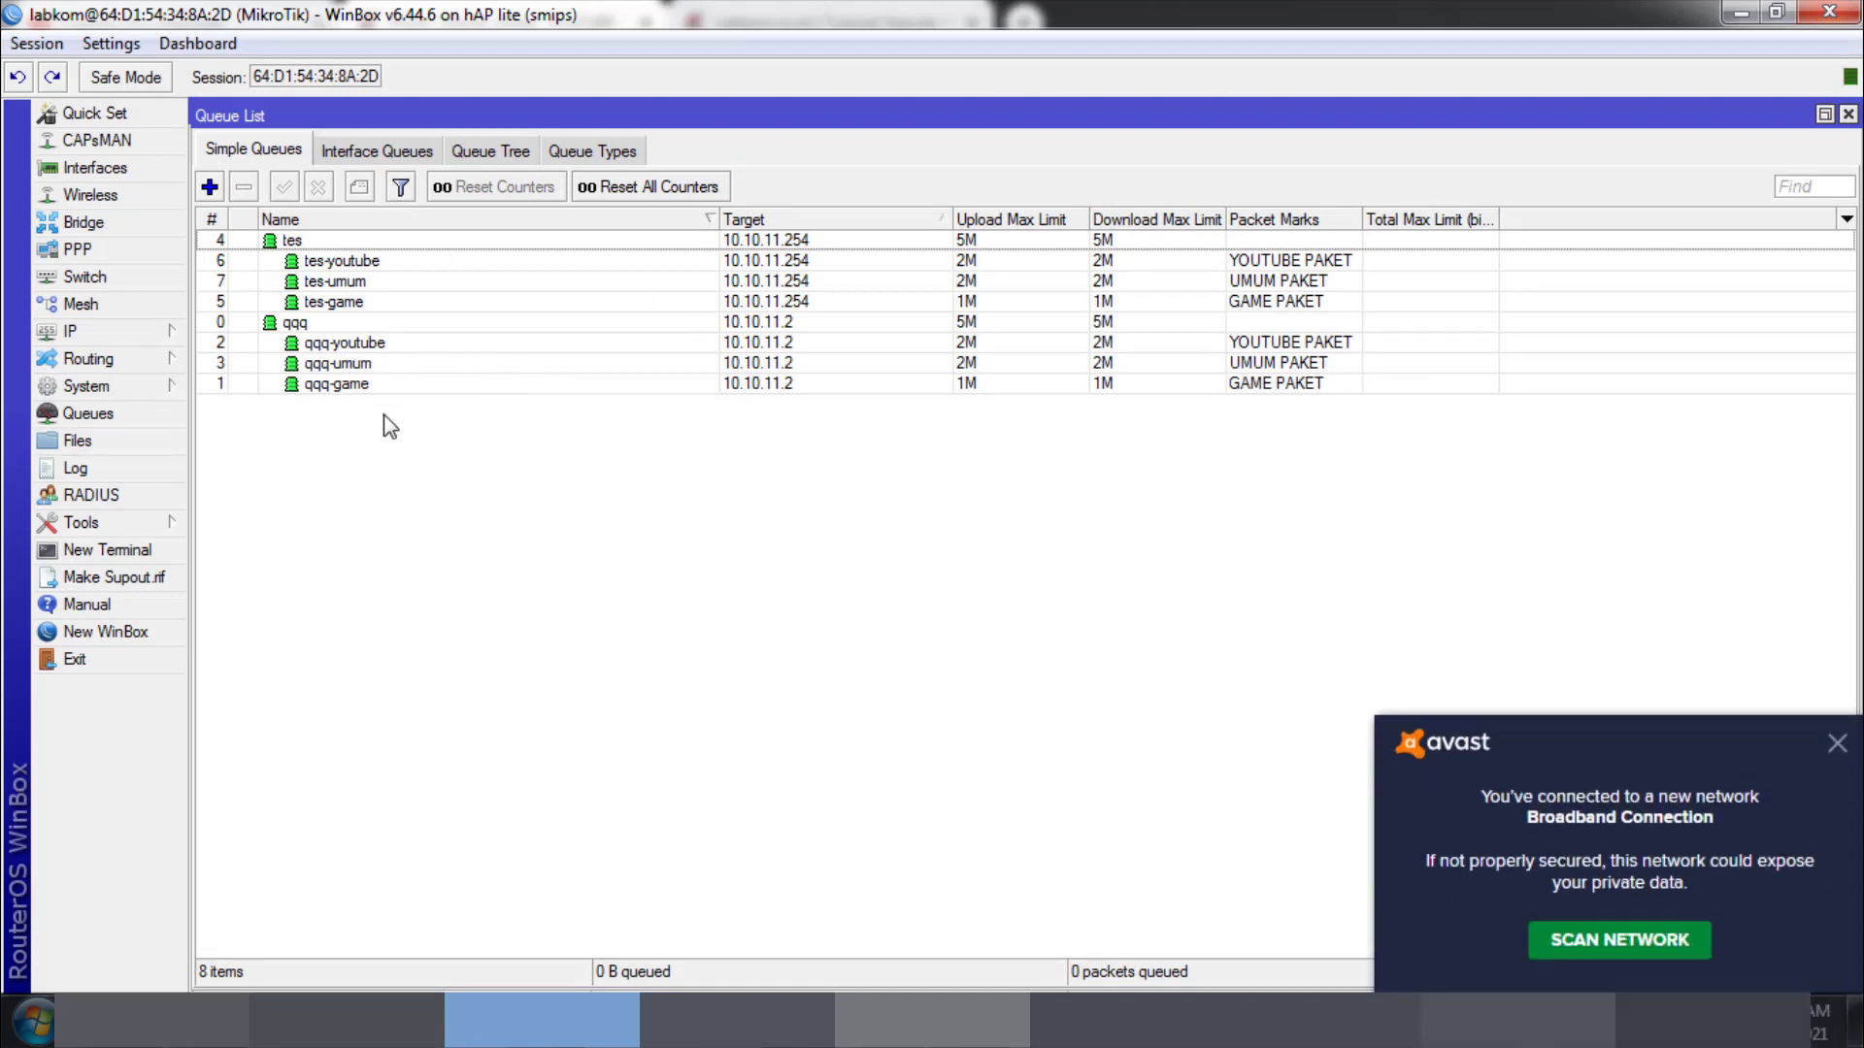
{"action": "left_click", "coordinate": [1837, 746]}
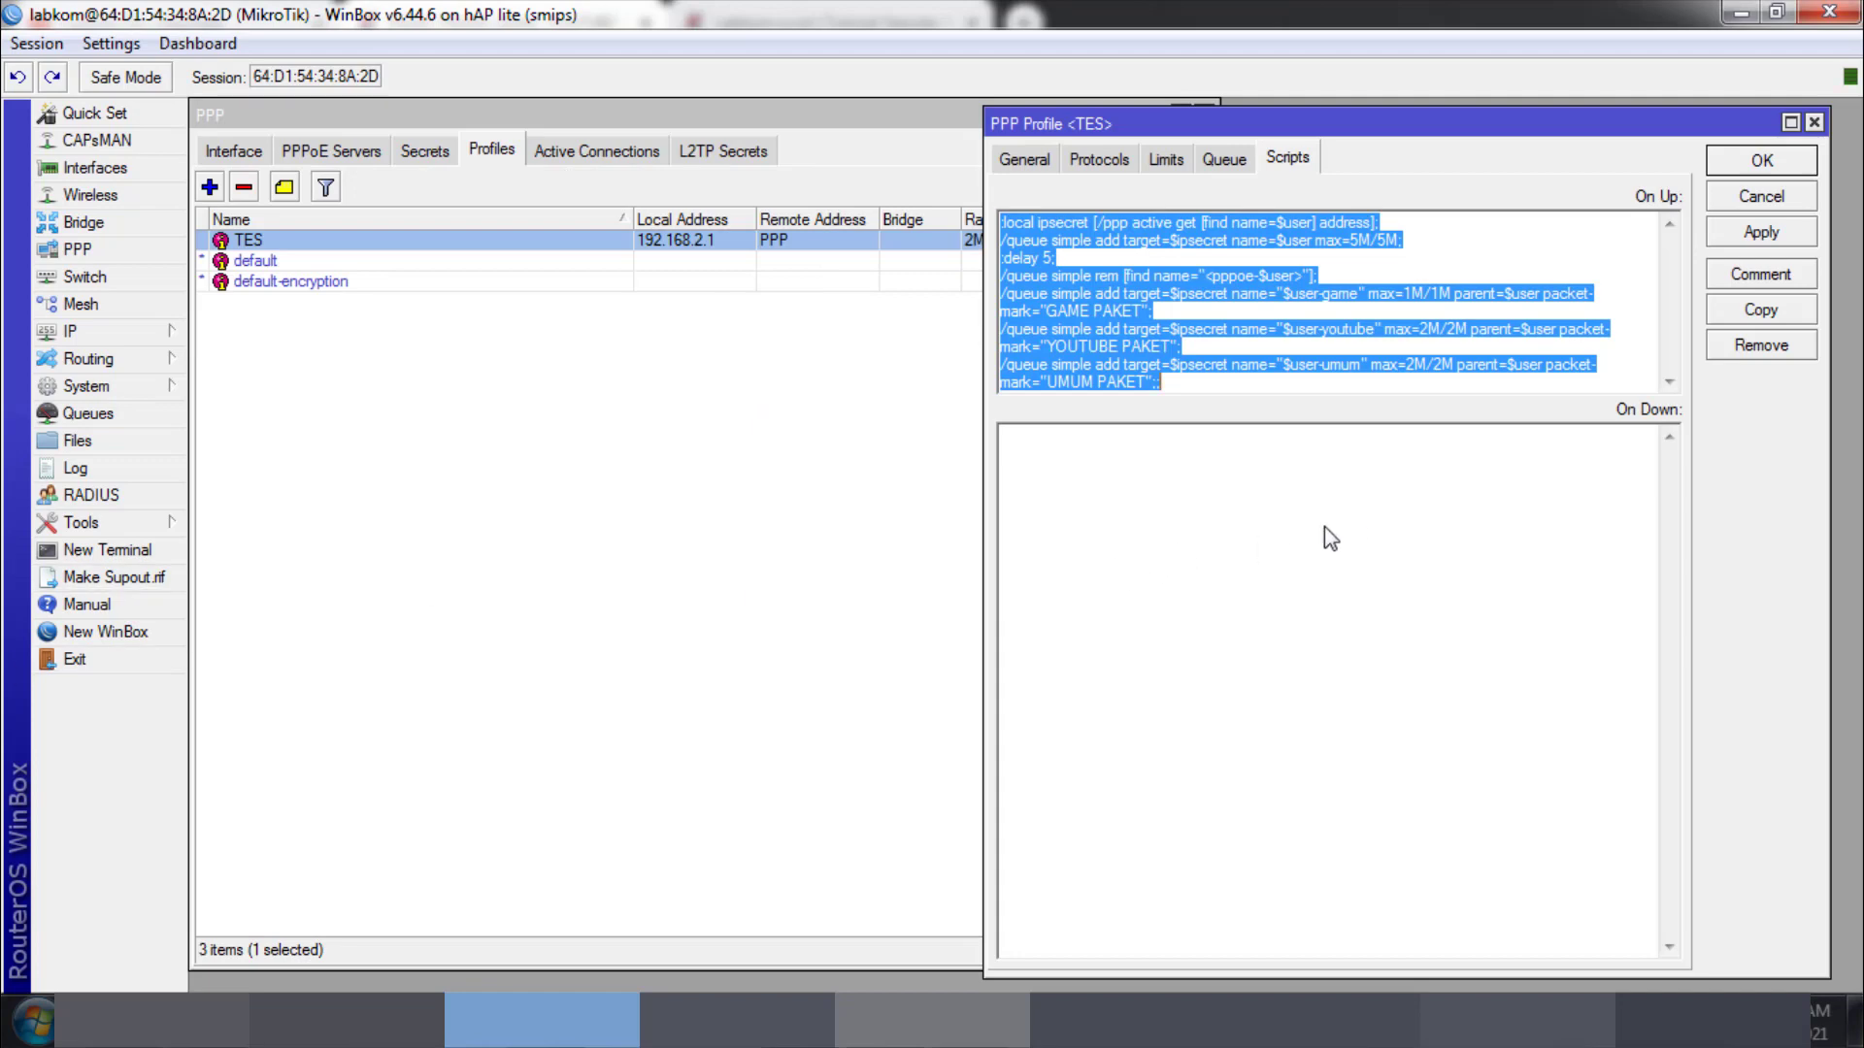
Step: Begin the TES profile's On Down script with a slash and enter the /queue simple level in a terminal
{"action": "left_click", "coordinate": [1289, 540]}
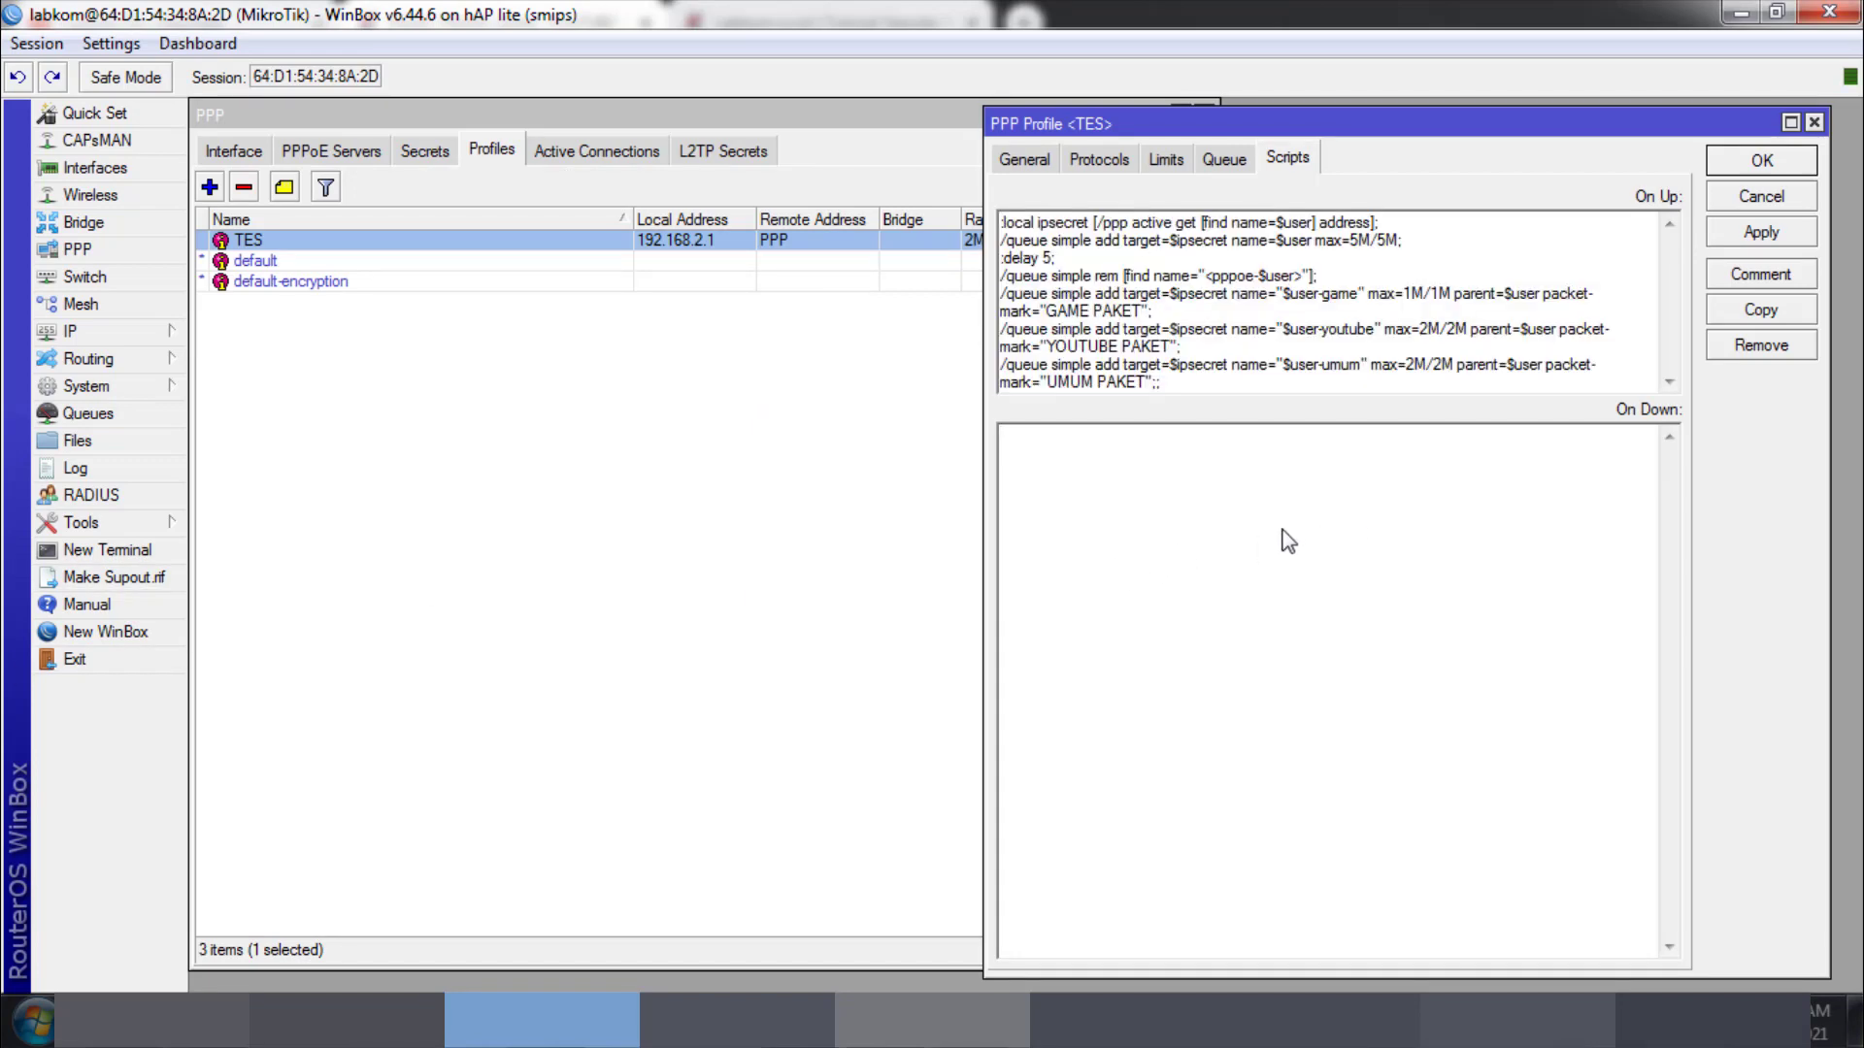
{"action": "type", "text": "/"}
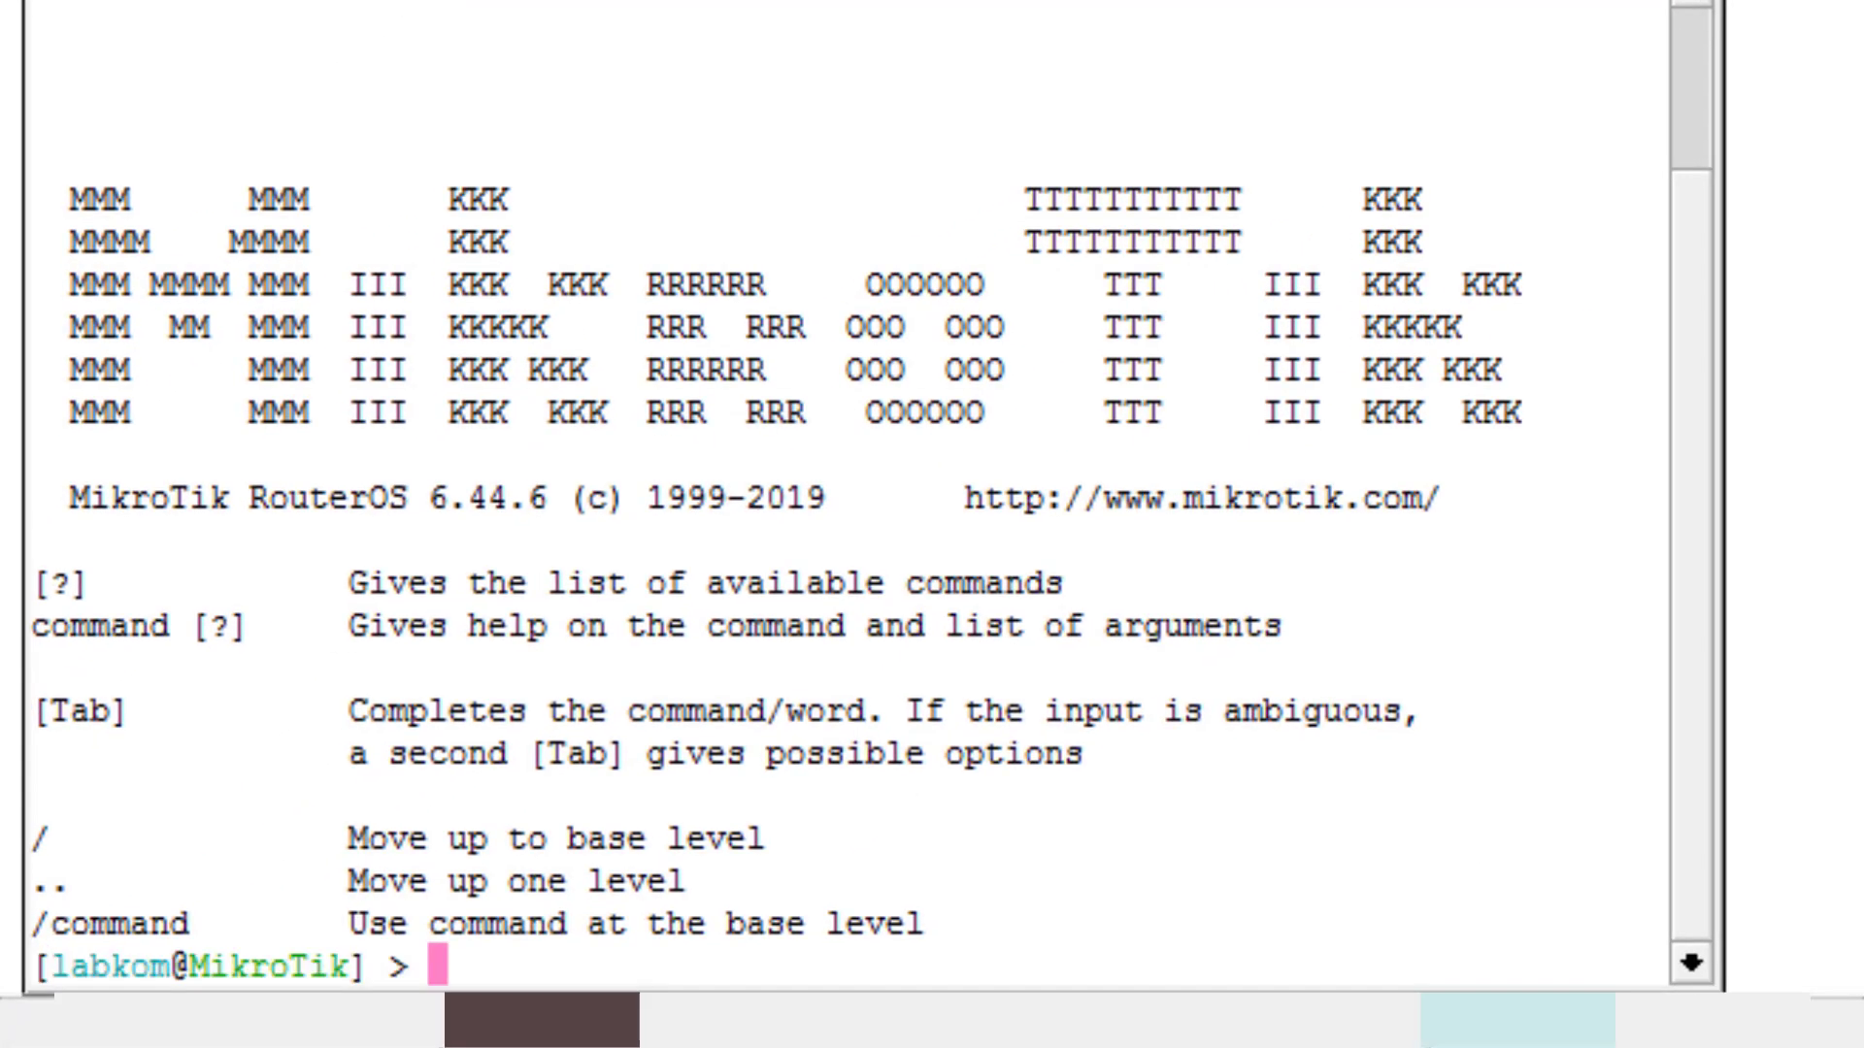
{"action": "type", "text": "queue"}
{"action": "key", "text": "Return"}
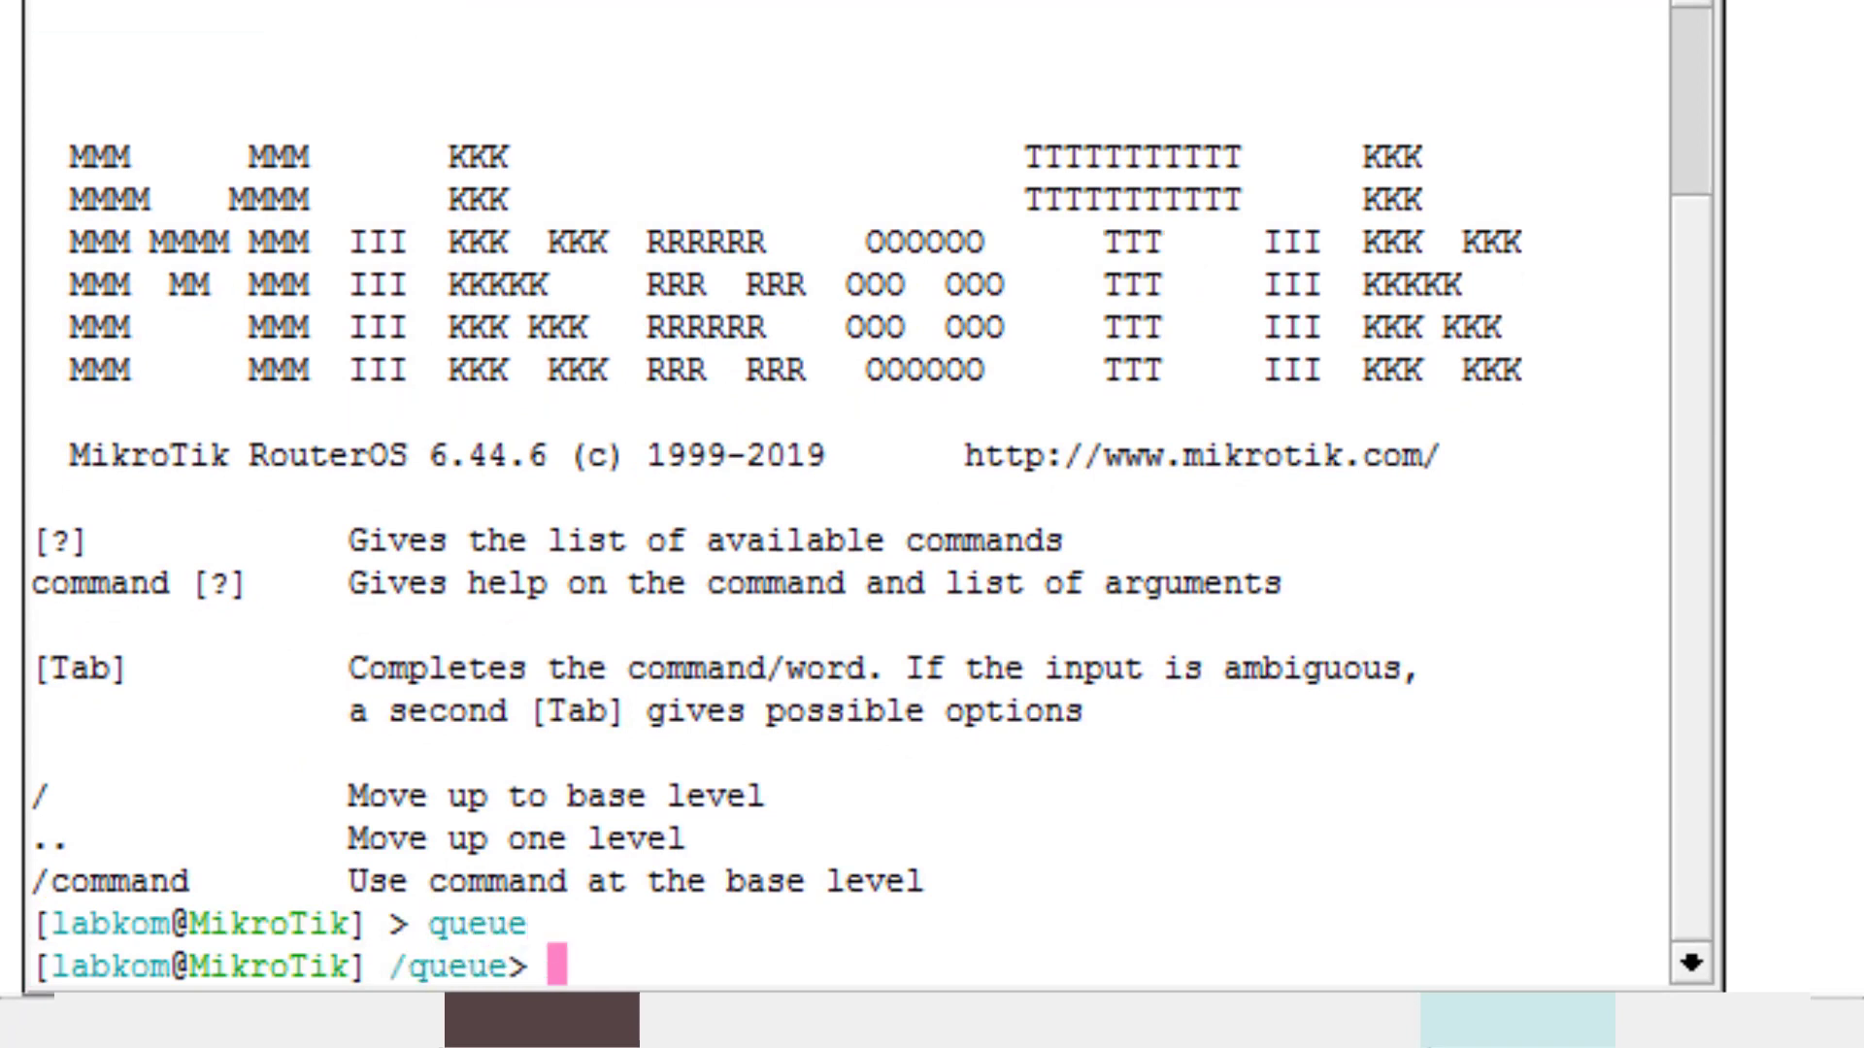
{"action": "type", "text": "sim"}
{"action": "key", "text": "Return"}
Step: Remove all simple queues whose parent is tes by running remove [find parent=tes] in the terminal
{"action": "type", "text": "remov"}
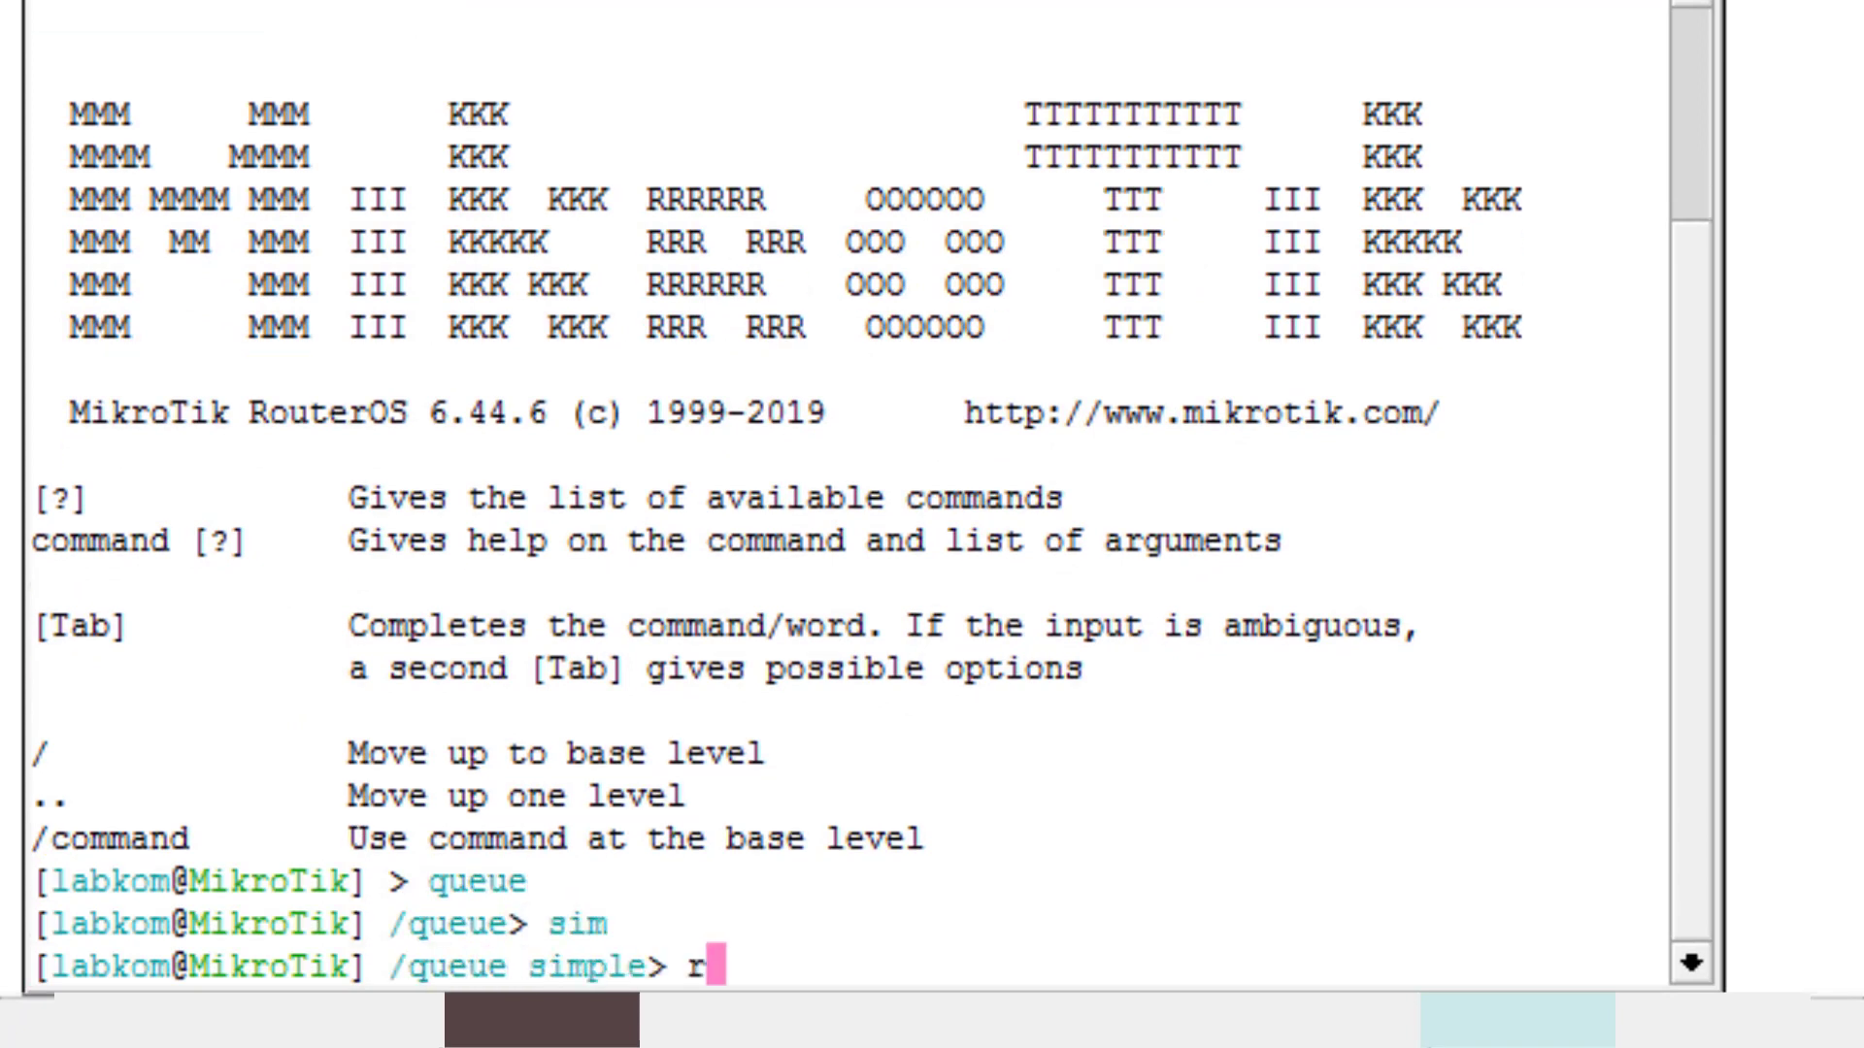
{"action": "type", "text": "e "}
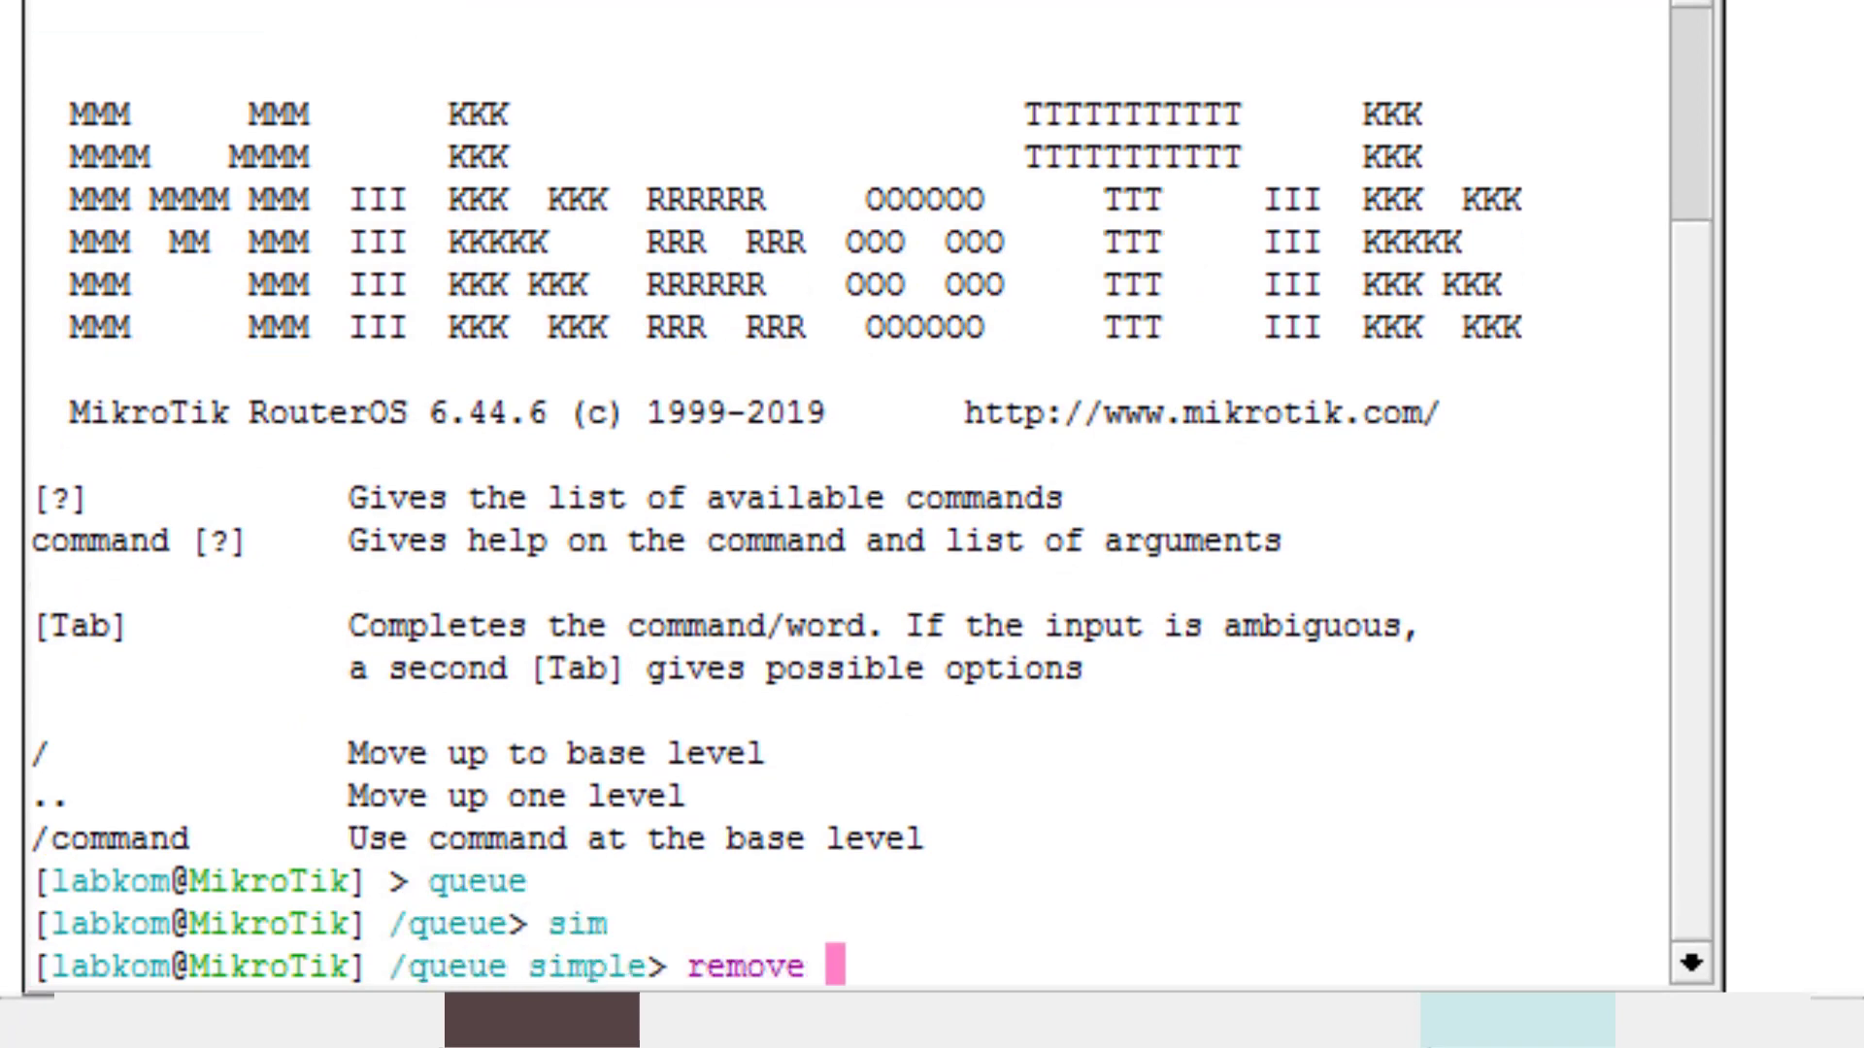
{"action": "type", "text": "["}
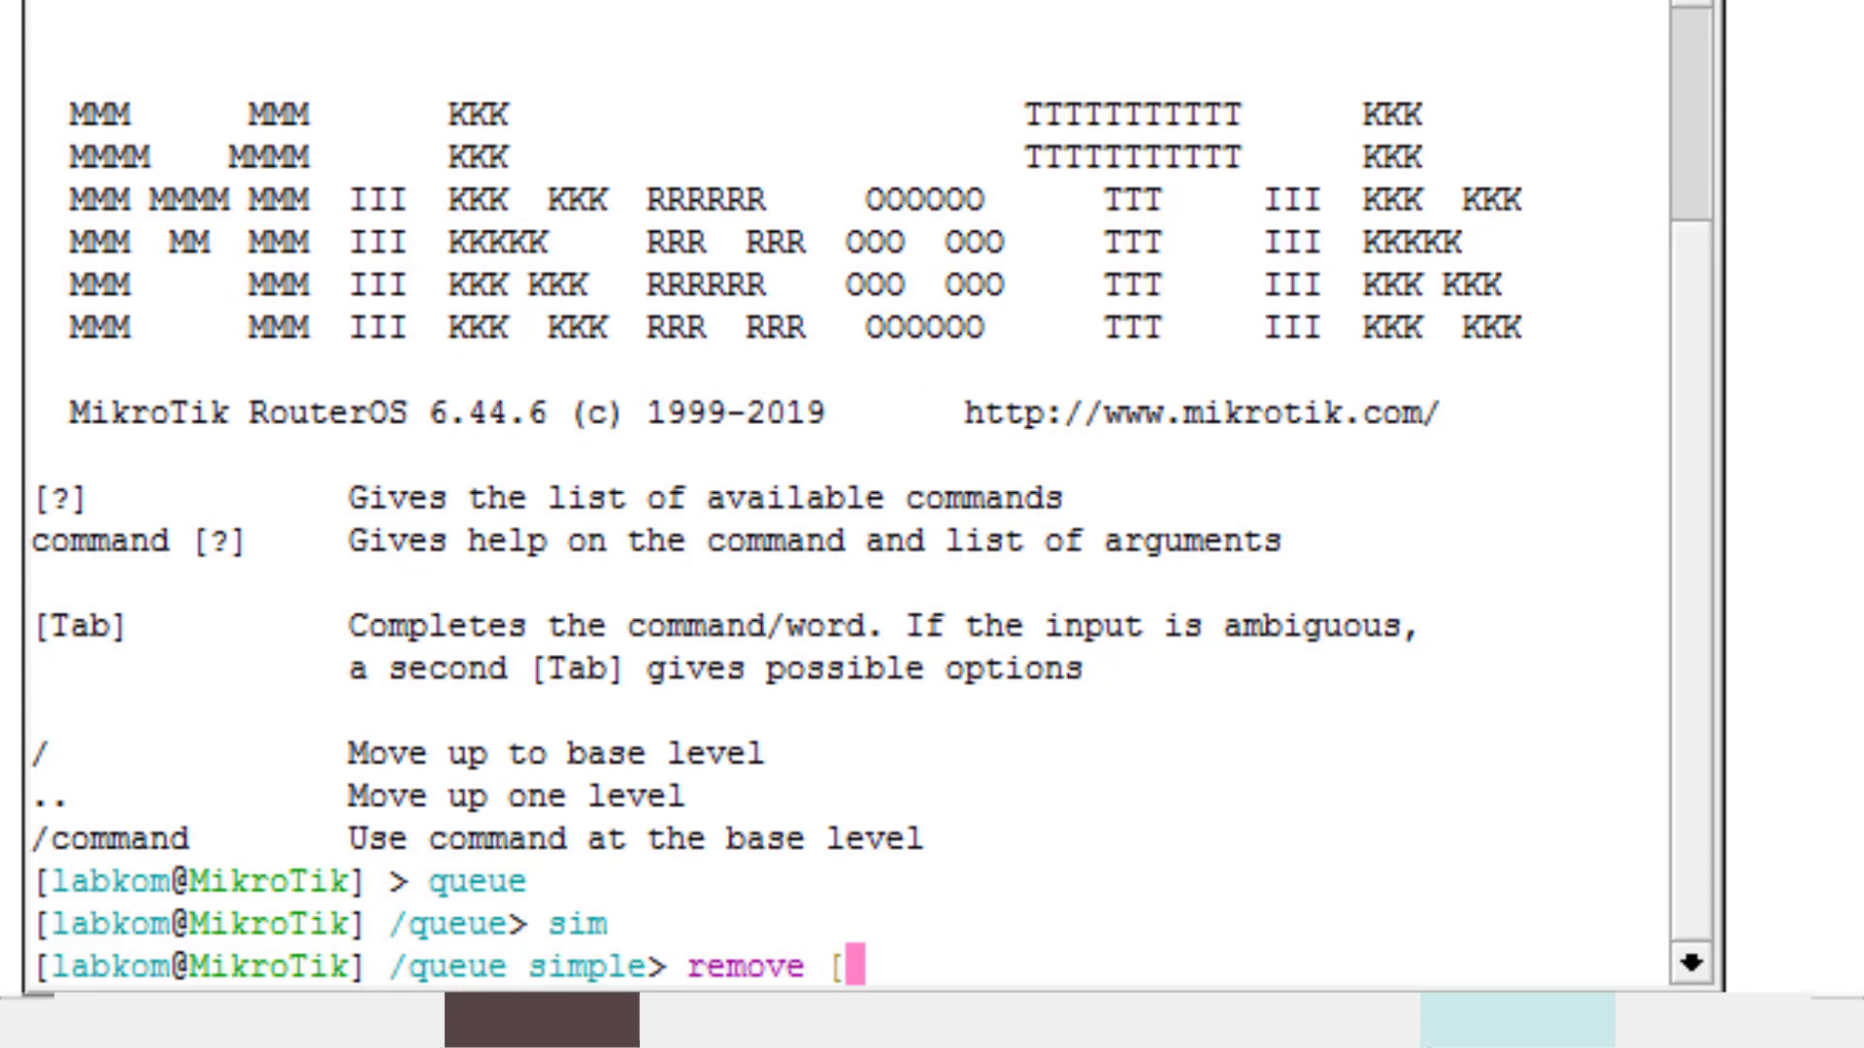
{"action": "type", "text": "fi"}
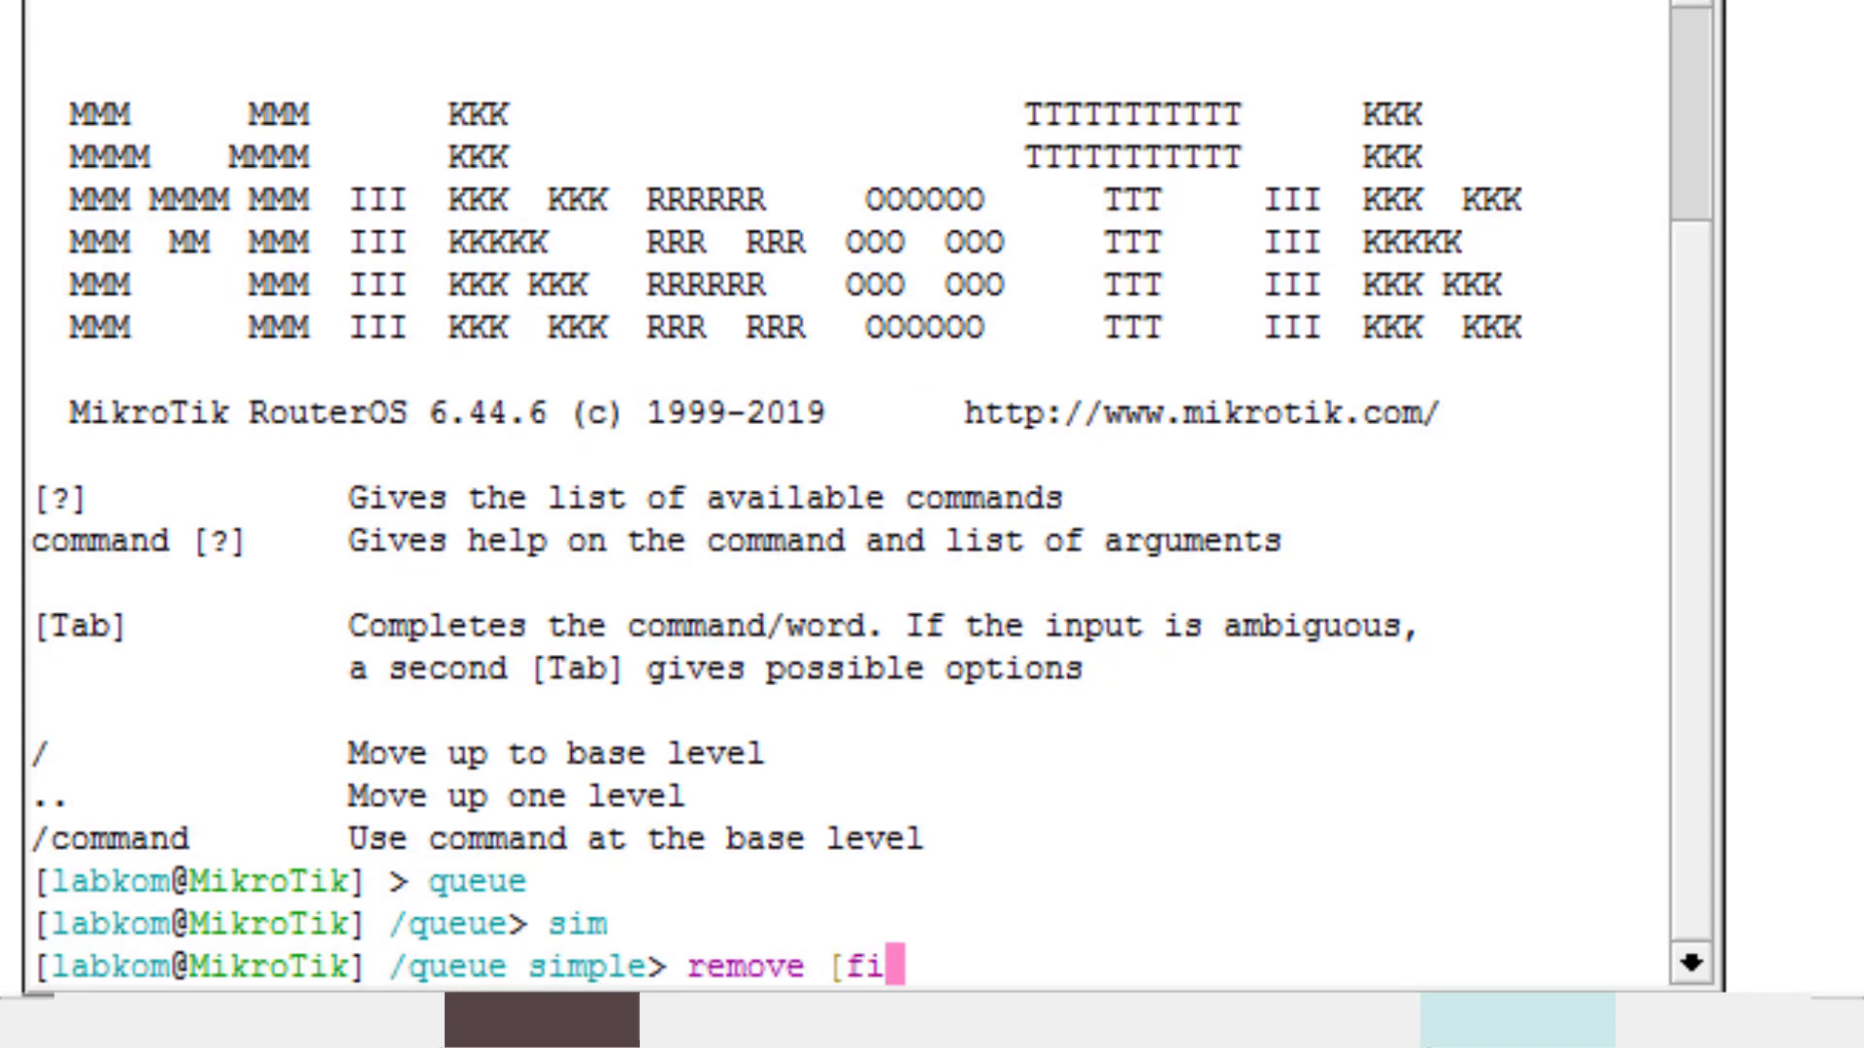
{"action": "type", "text": "d"}
{"action": "key", "text": "BackSpace"}
{"action": "type", "text": "nd"}
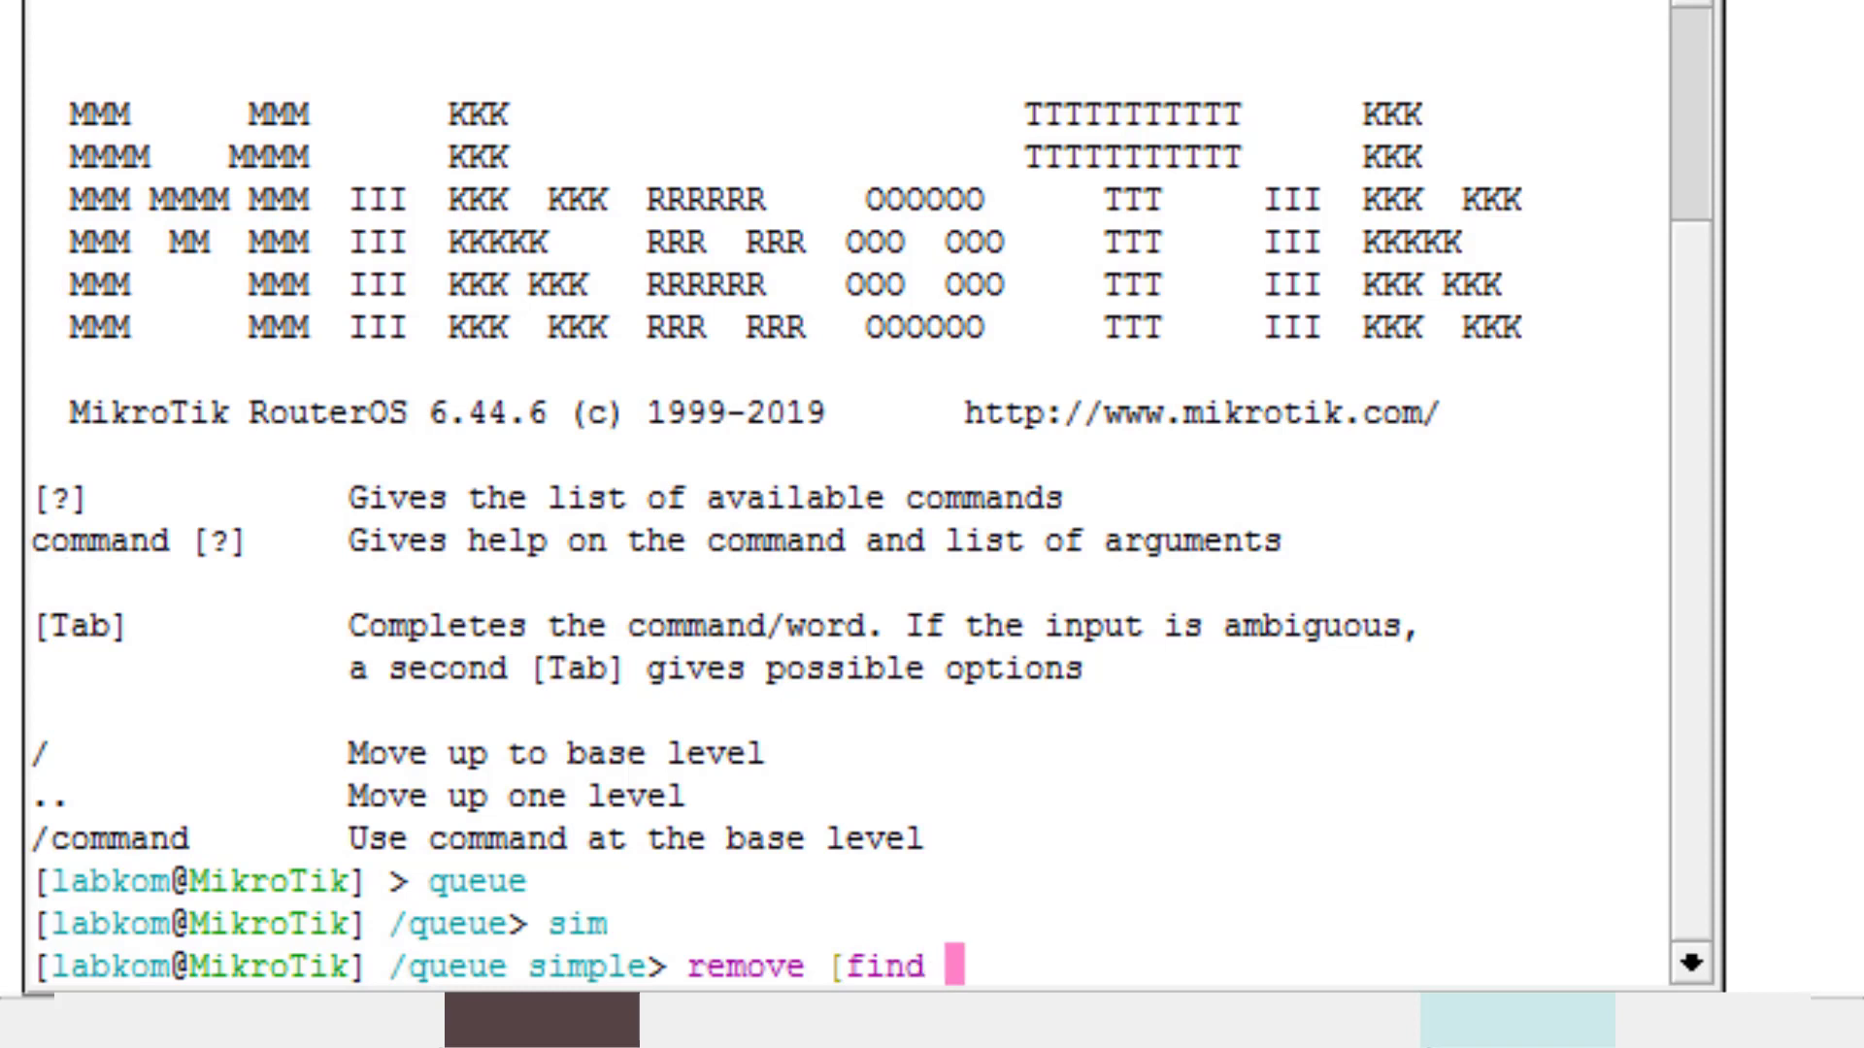
{"action": "type", "text": " parent="}
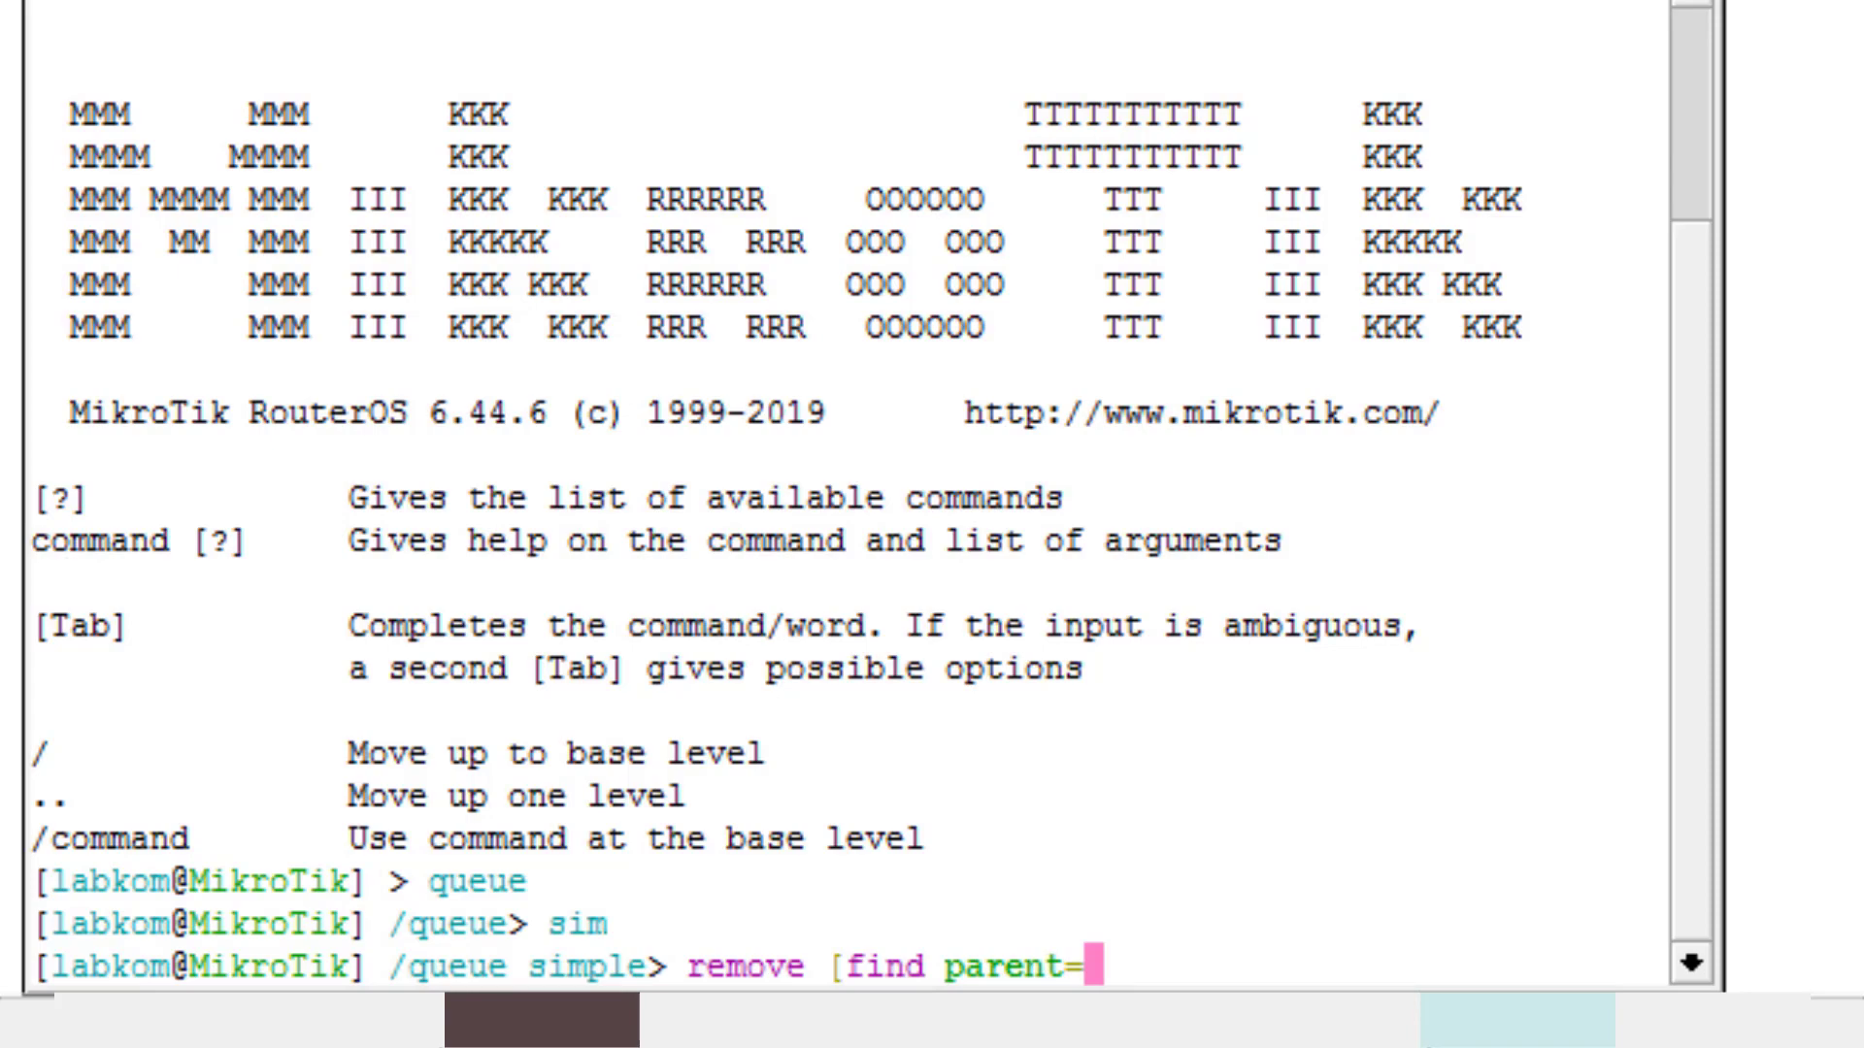
{"action": "type", "text": "tes"}
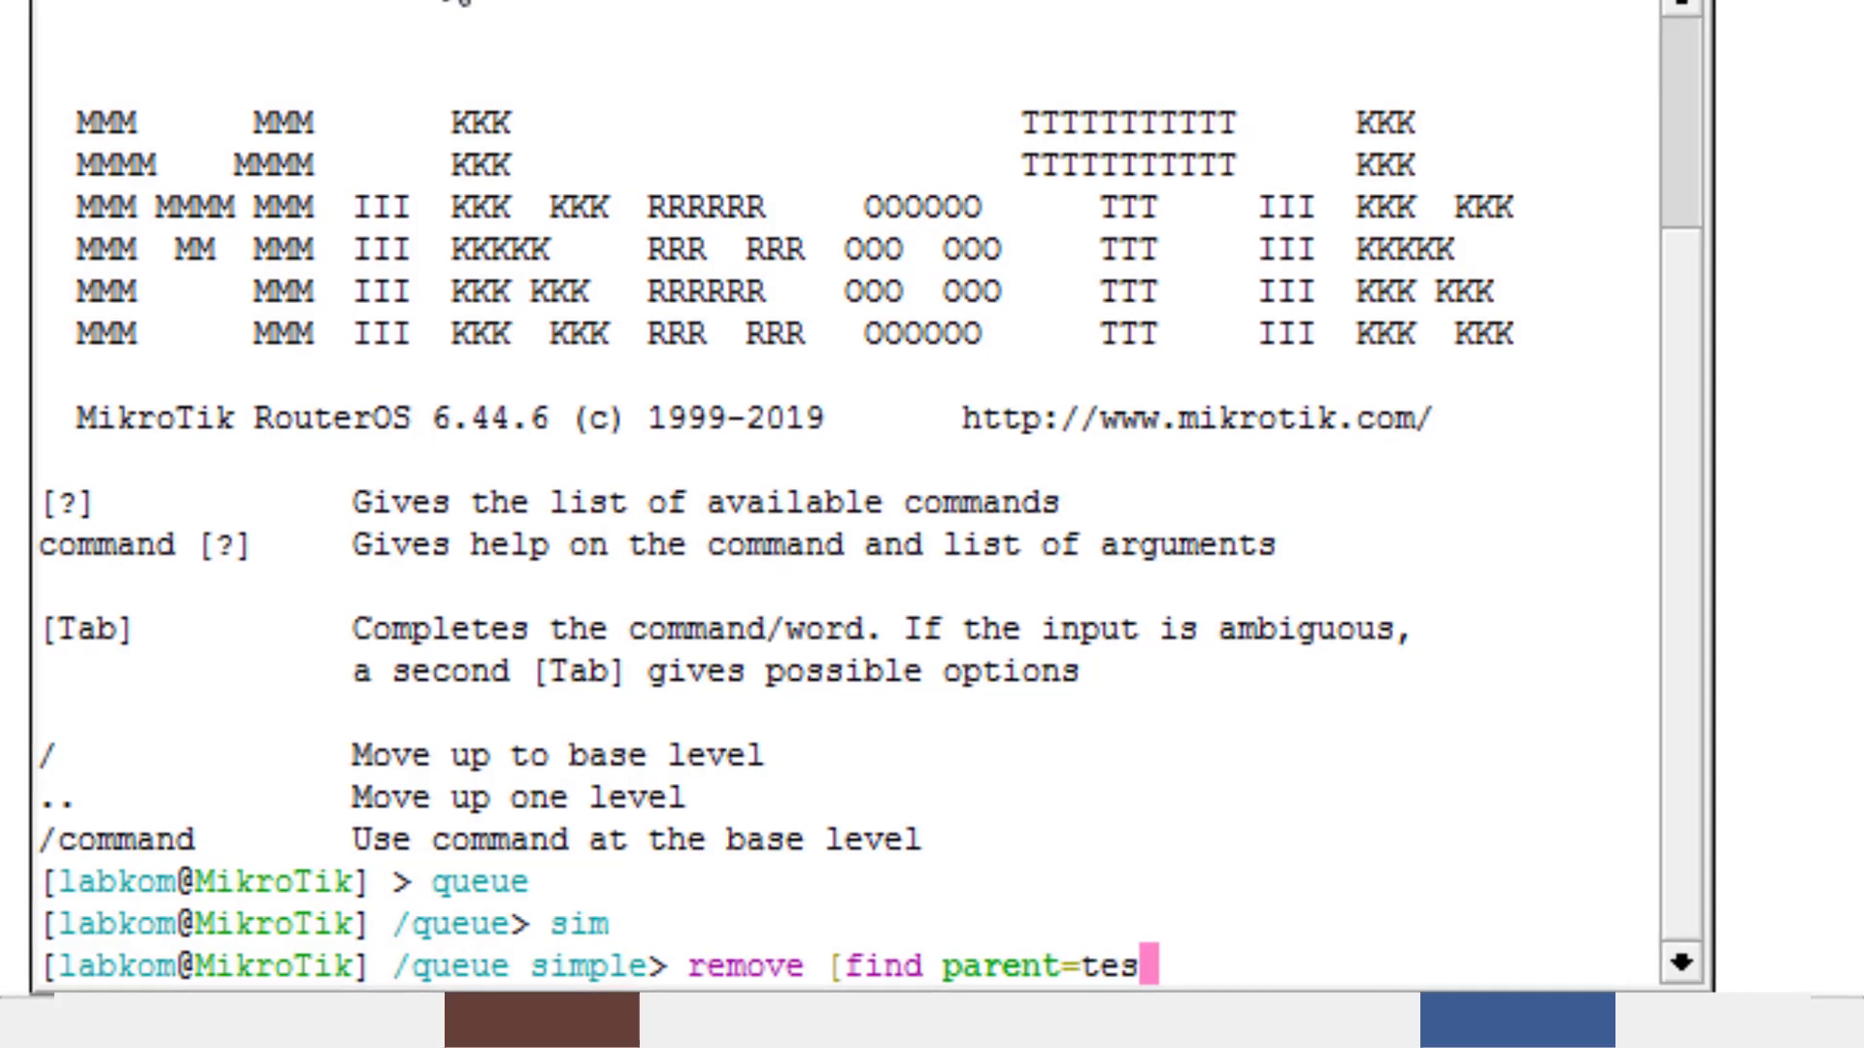
{"action": "type", "text": "]"}
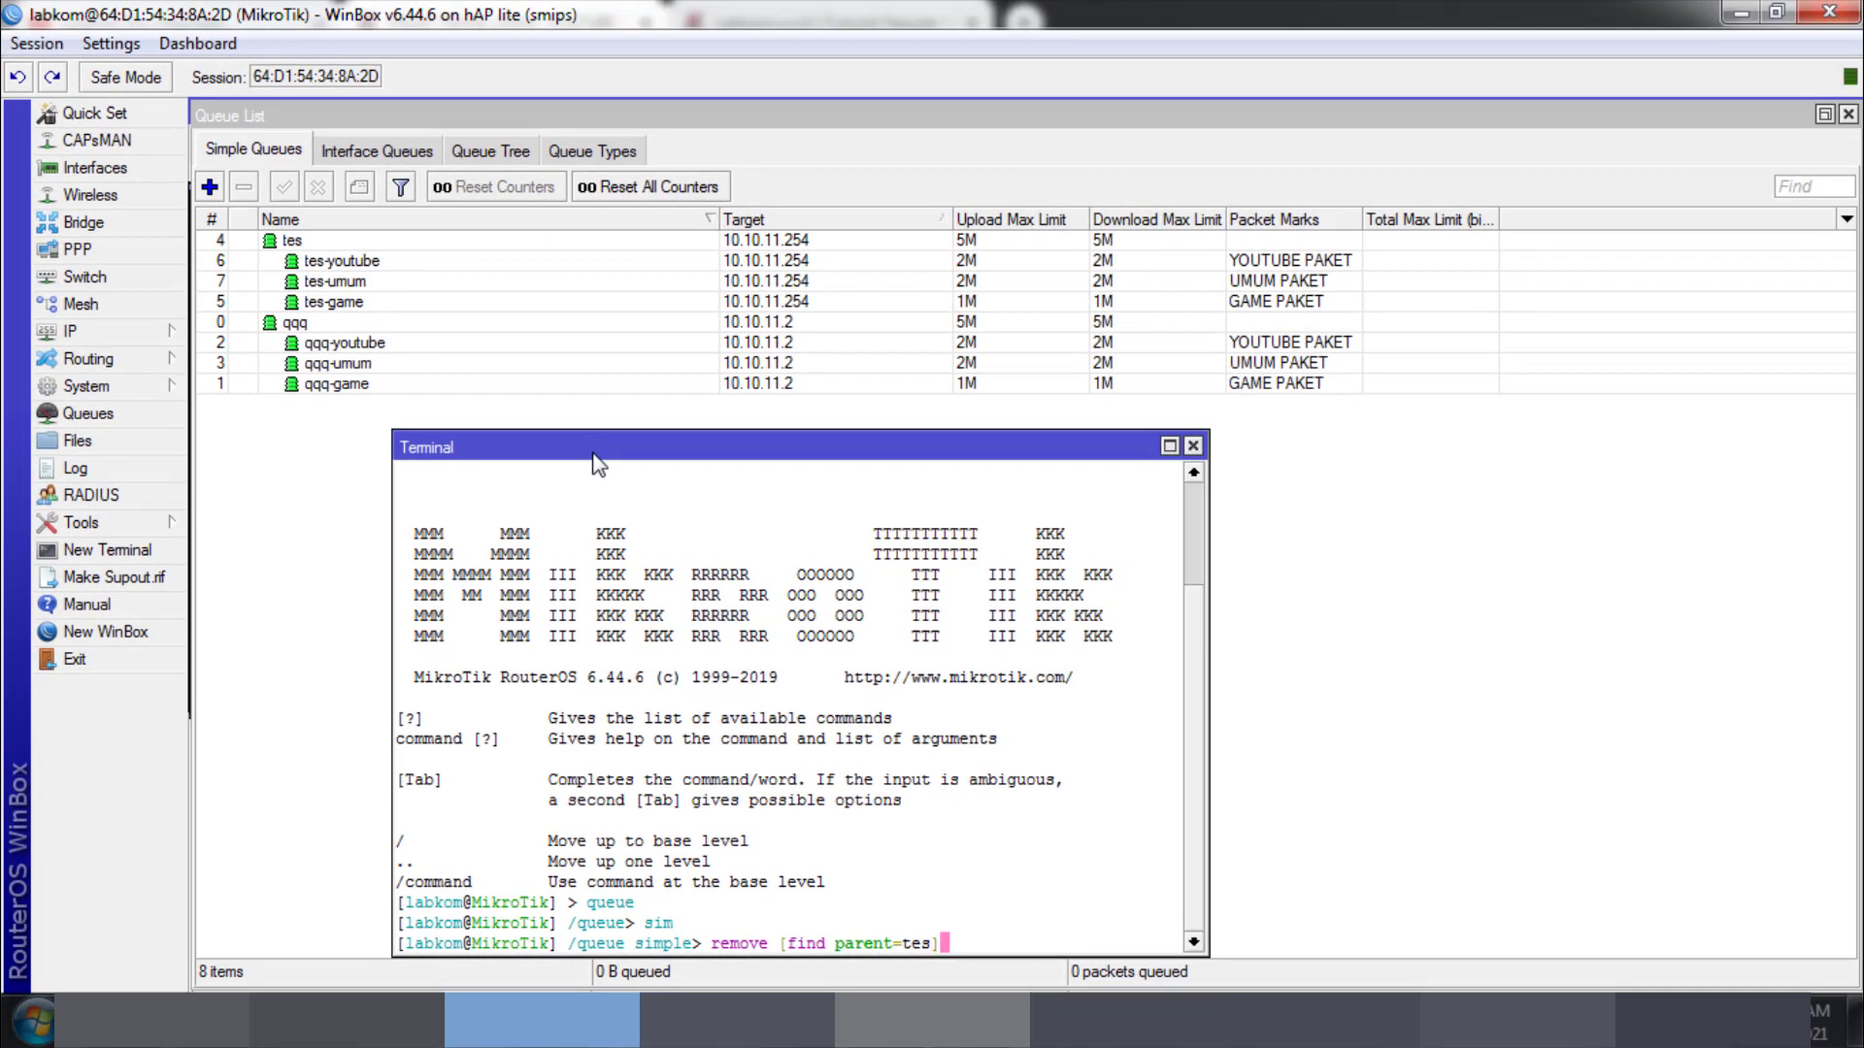
{"action": "key", "text": "Return"}
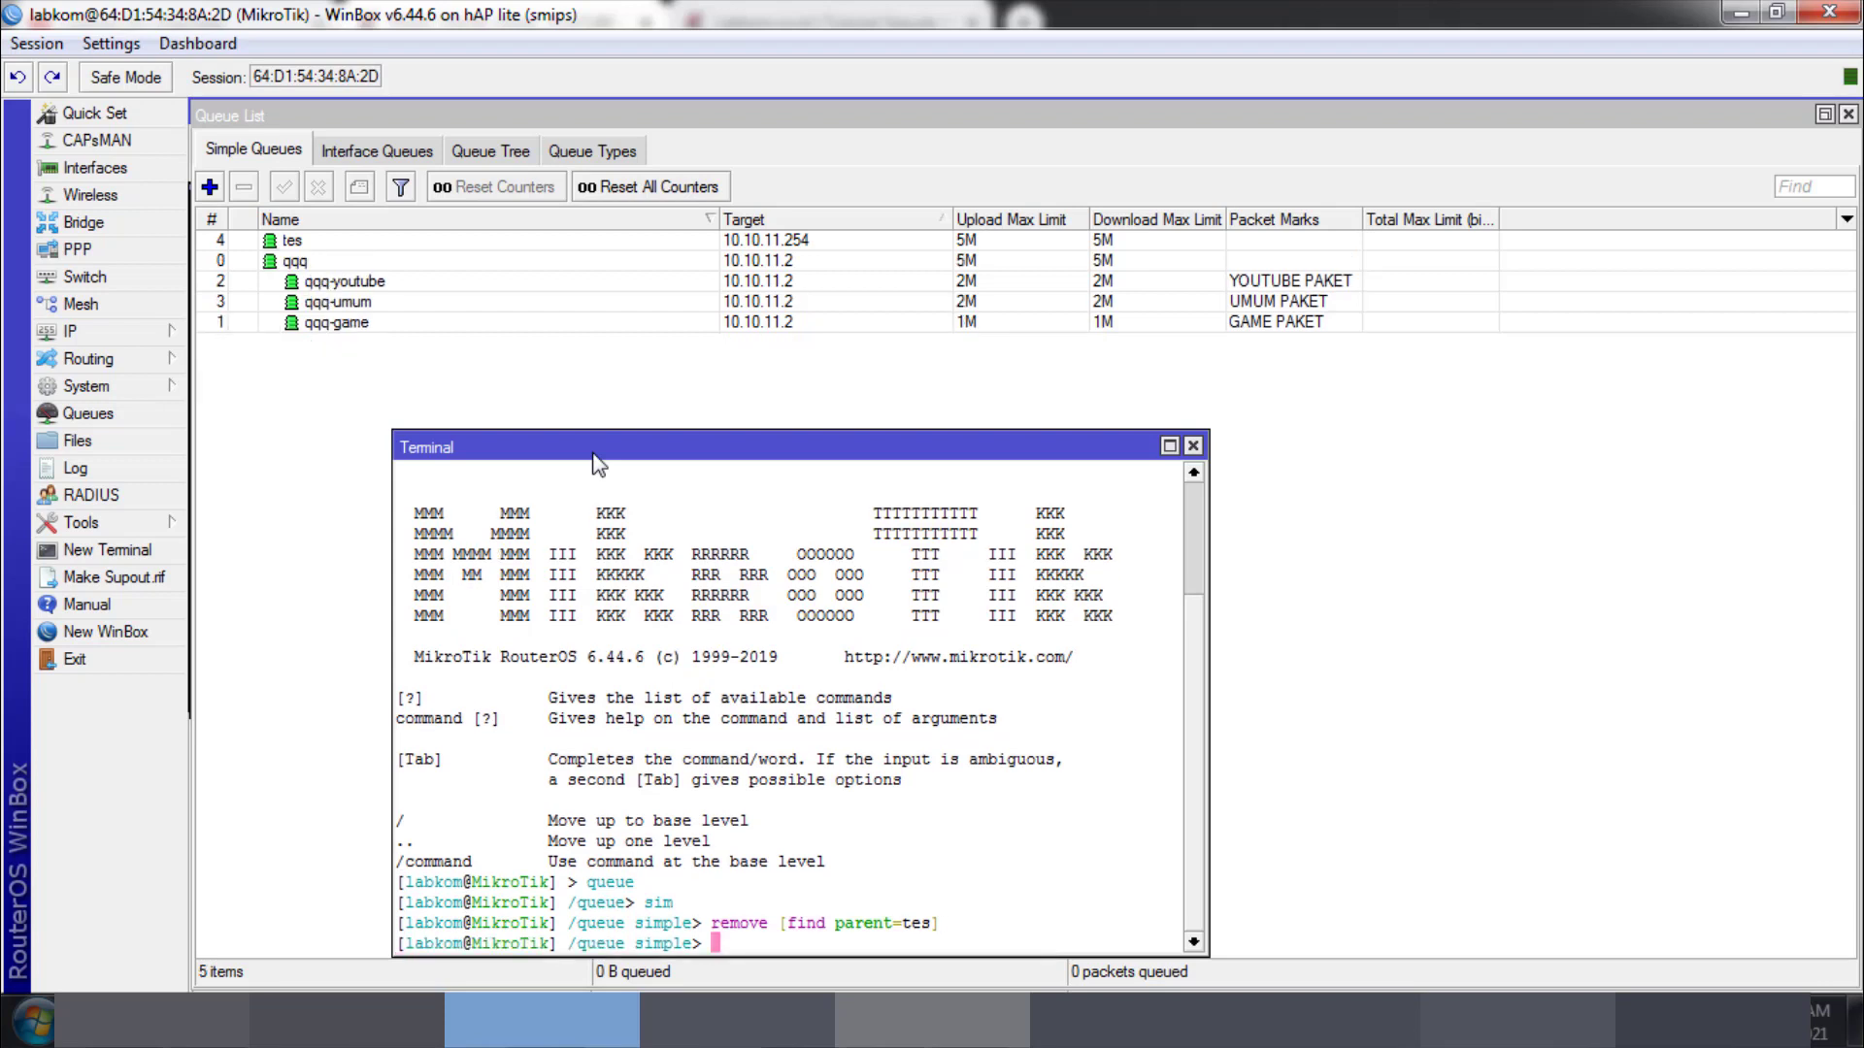
Step: Remove the tes parent queue by running the recalled command as remove [find name=tes]
{"action": "key", "text": "Up"}
{"action": "key", "text": "Left"}
{"action": "key", "text": "Left"}
{"action": "key", "text": "Left"}
{"action": "key", "text": "Left"}
{"action": "key", "text": "Left"}
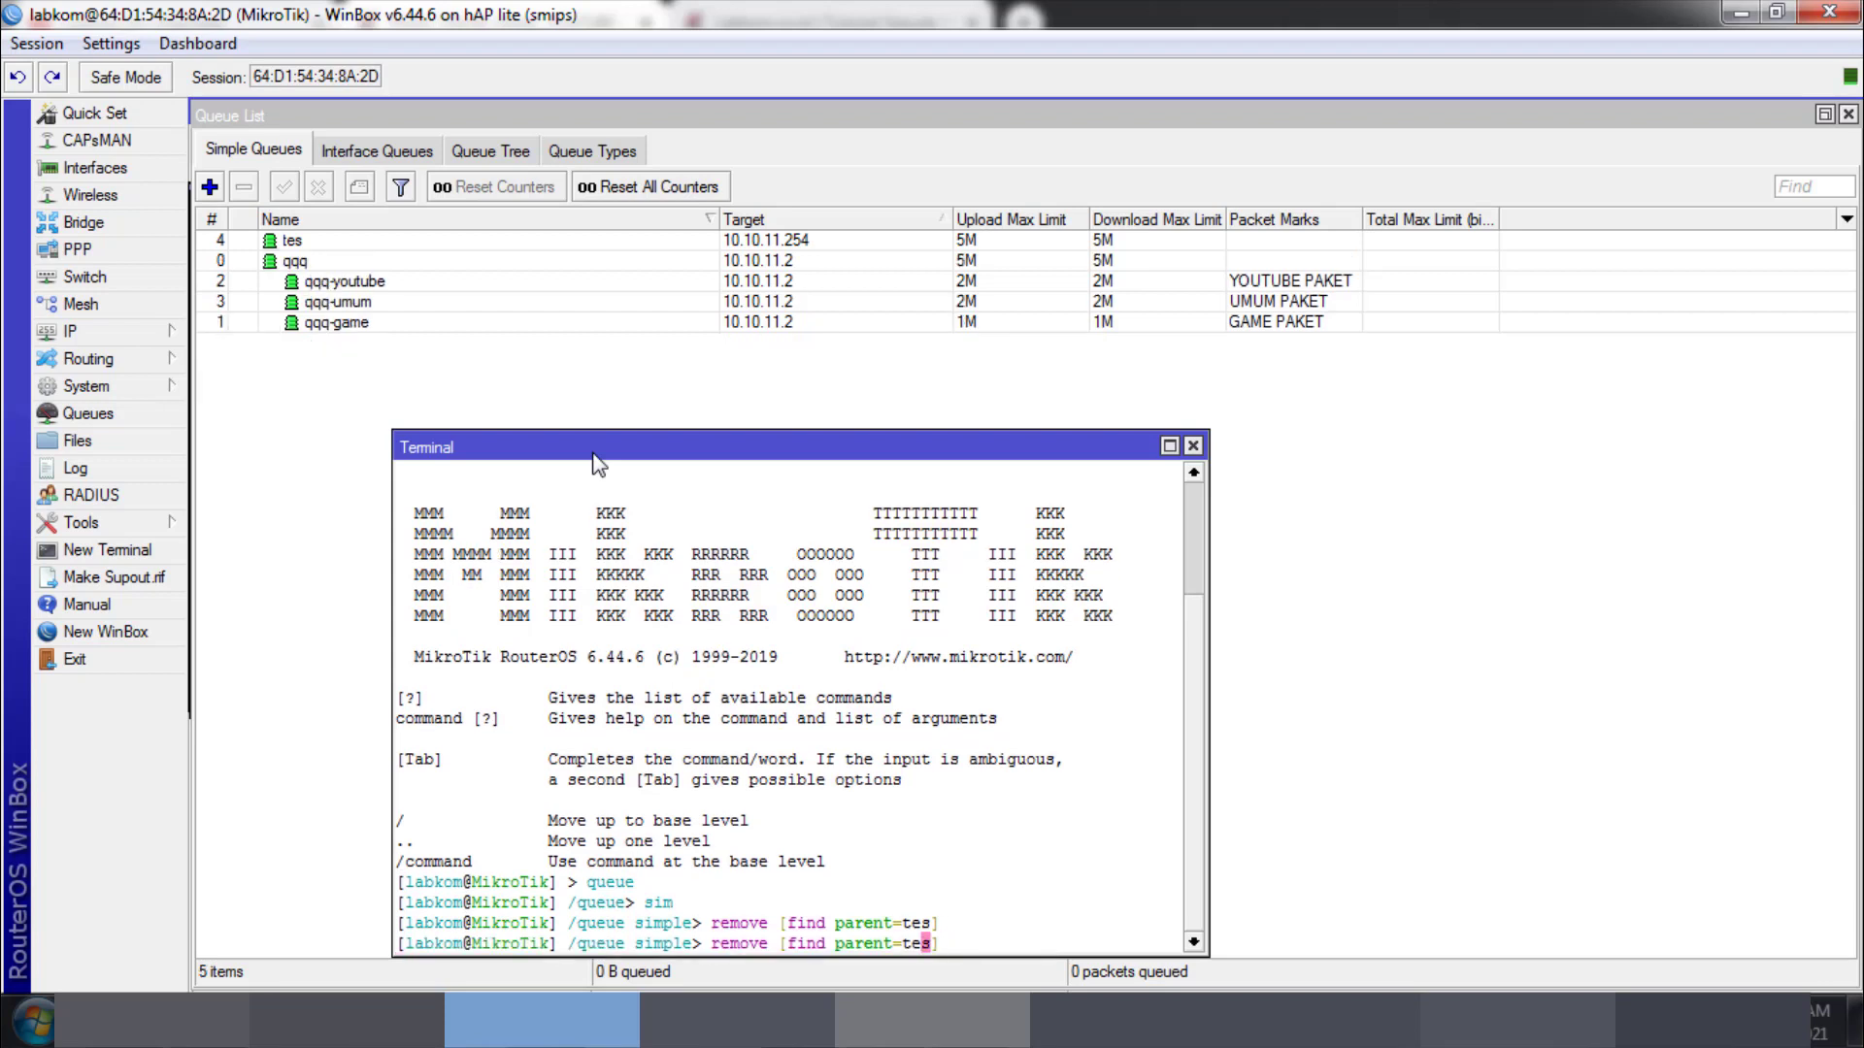
{"action": "key", "text": "BackSpace"}
{"action": "key", "text": "BackSpace"}
{"action": "key", "text": "BackSpace"}
{"action": "key", "text": "BackSpace"}
{"action": "key", "text": "BackSpace"}
{"action": "key", "text": "BackSpace"}
{"action": "type", "text": "name"}
{"action": "key", "text": "Return"}
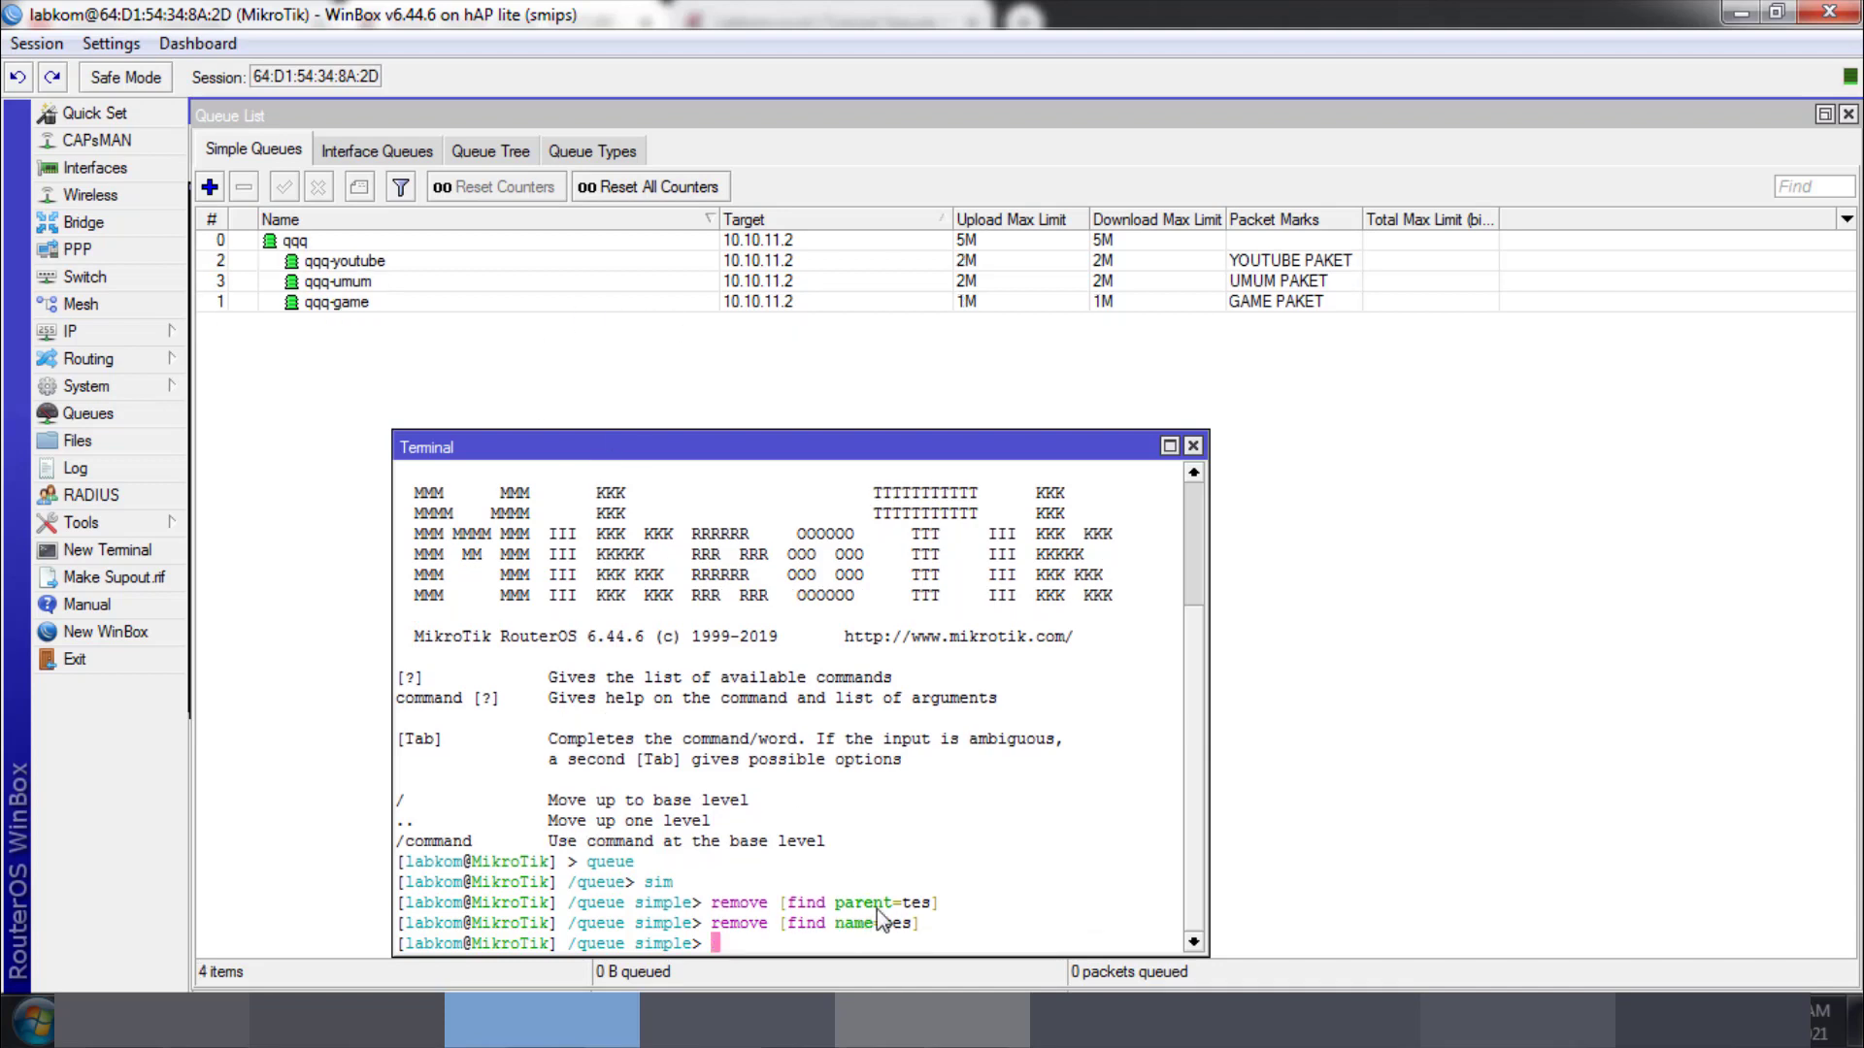
Step: Copy the two remove commands from the terminal into the TES profile's On Down script
{"action": "left_click_drag", "start_coordinate": [927, 930], "coordinate": [600, 908]}
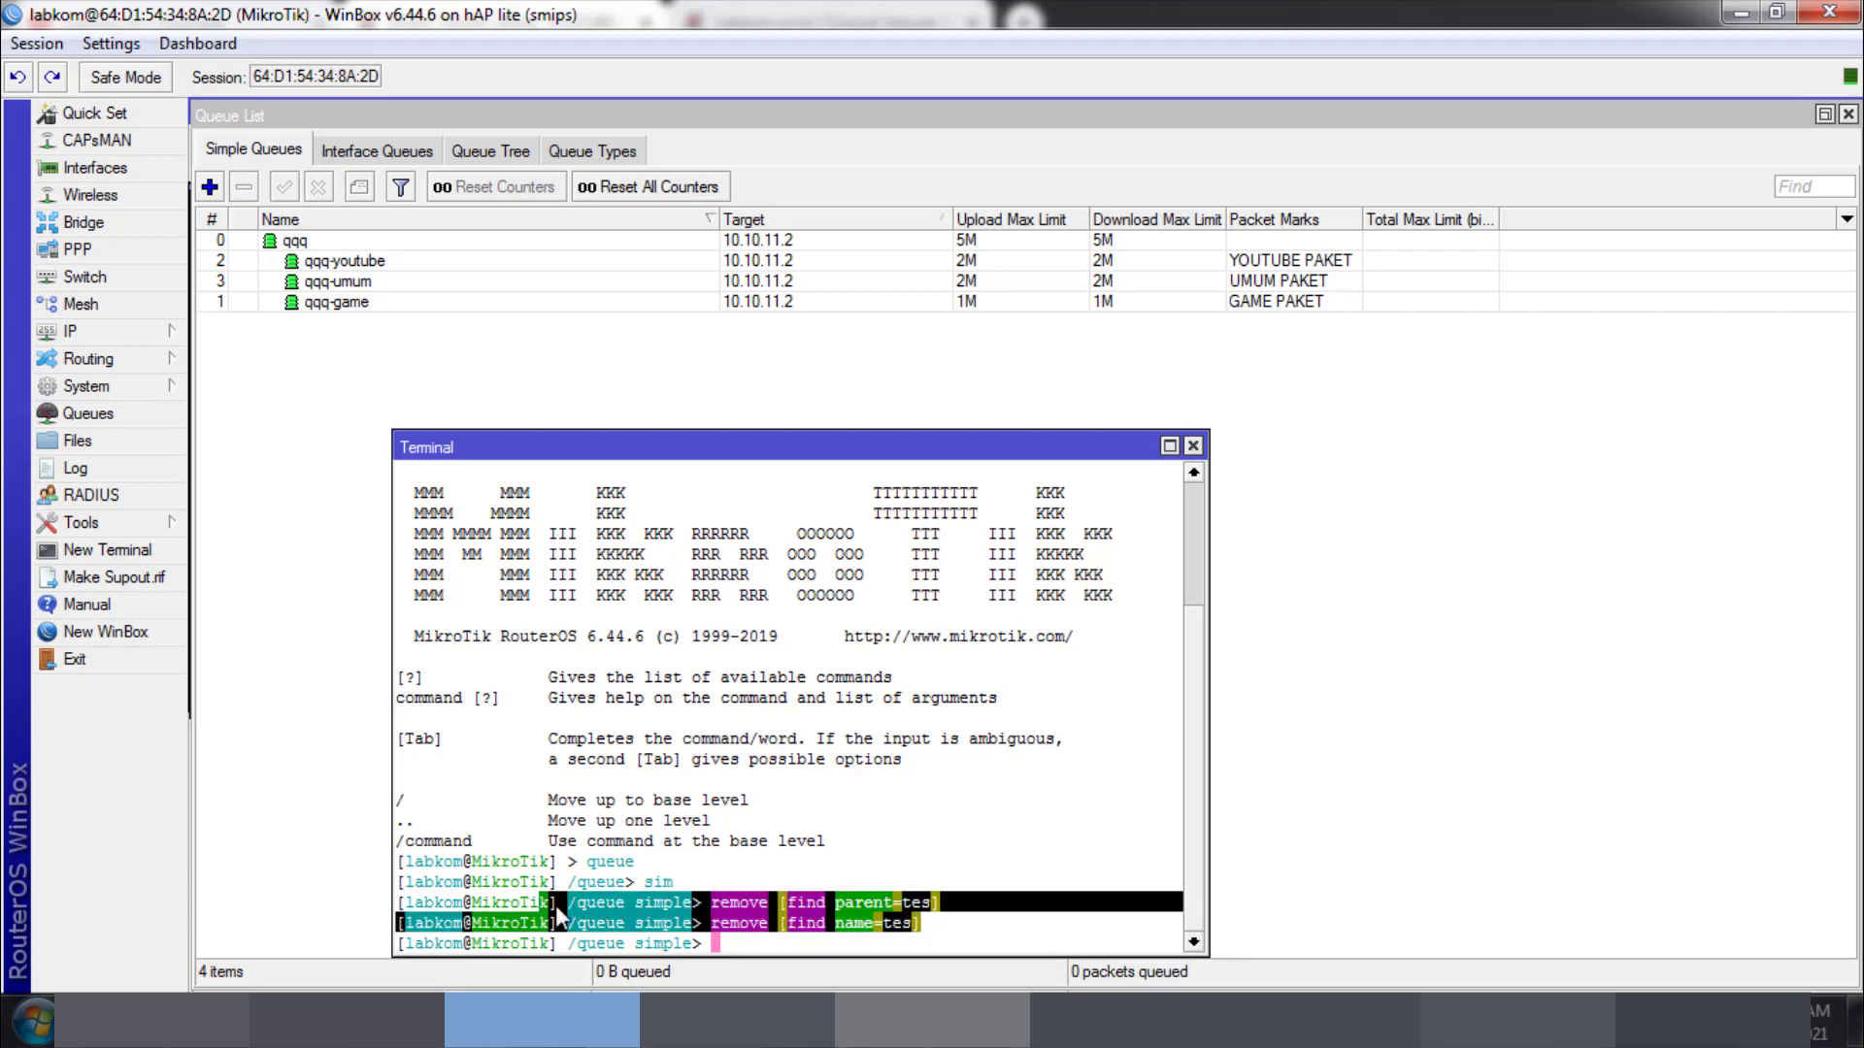
{"action": "right_click", "coordinate": [557, 905]}
{"action": "left_click", "coordinate": [631, 786]}
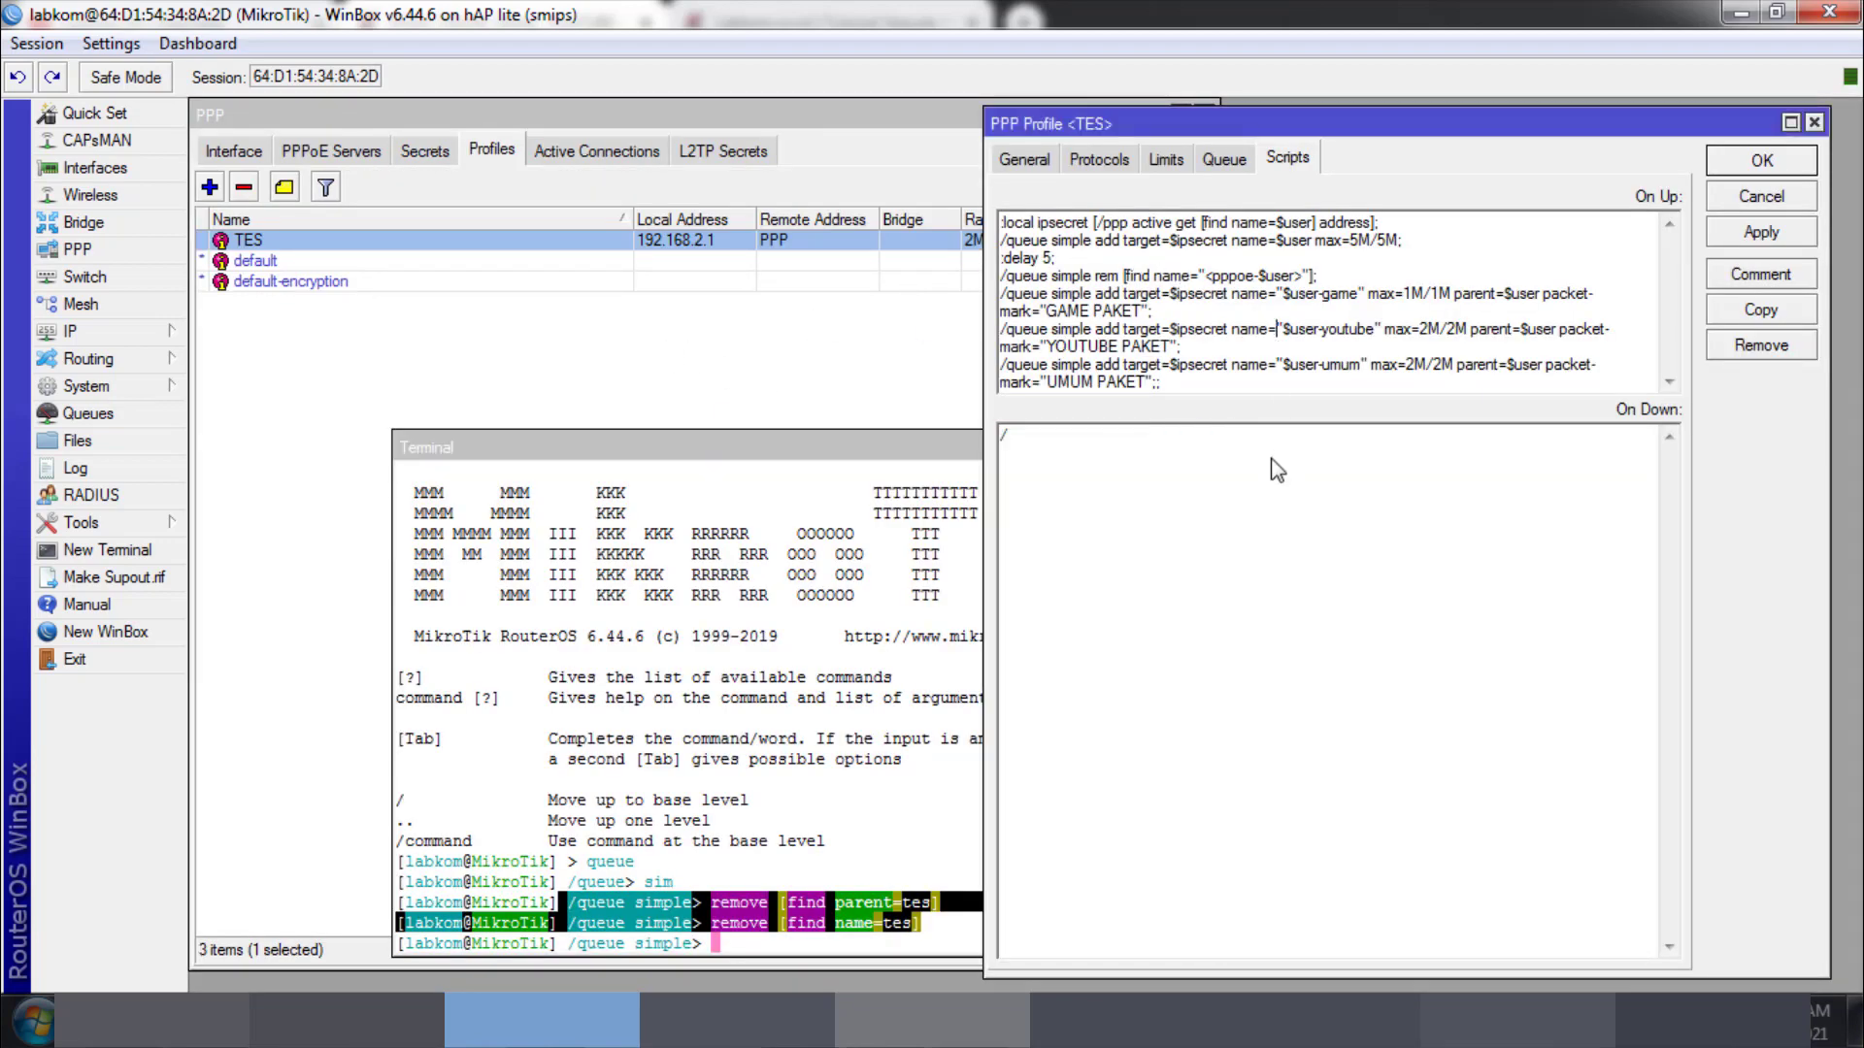
{"action": "left_click", "coordinate": [1207, 516]}
{"action": "key", "text": "ctrl+v"}
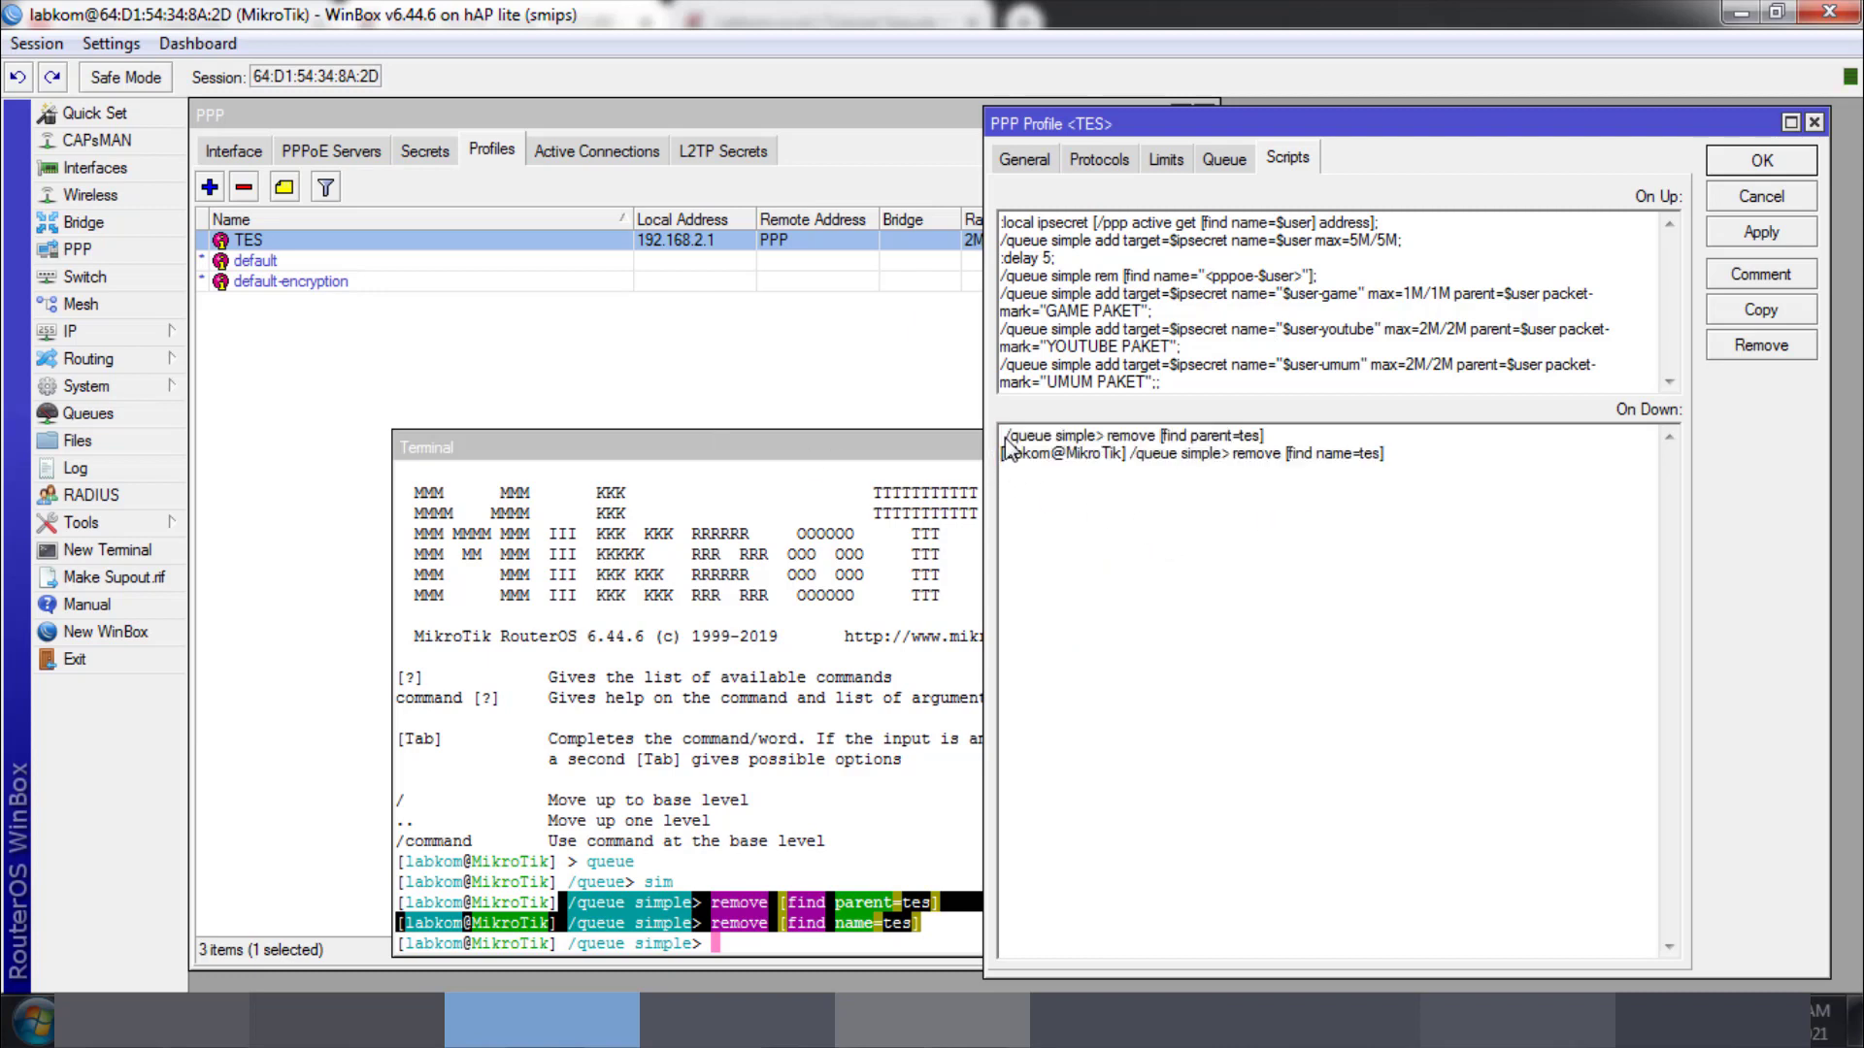
Step: Strip the terminal prompt text and the > characters so both On Down lines start with /queue simple remove
{"action": "left_click", "coordinate": [1126, 454]}
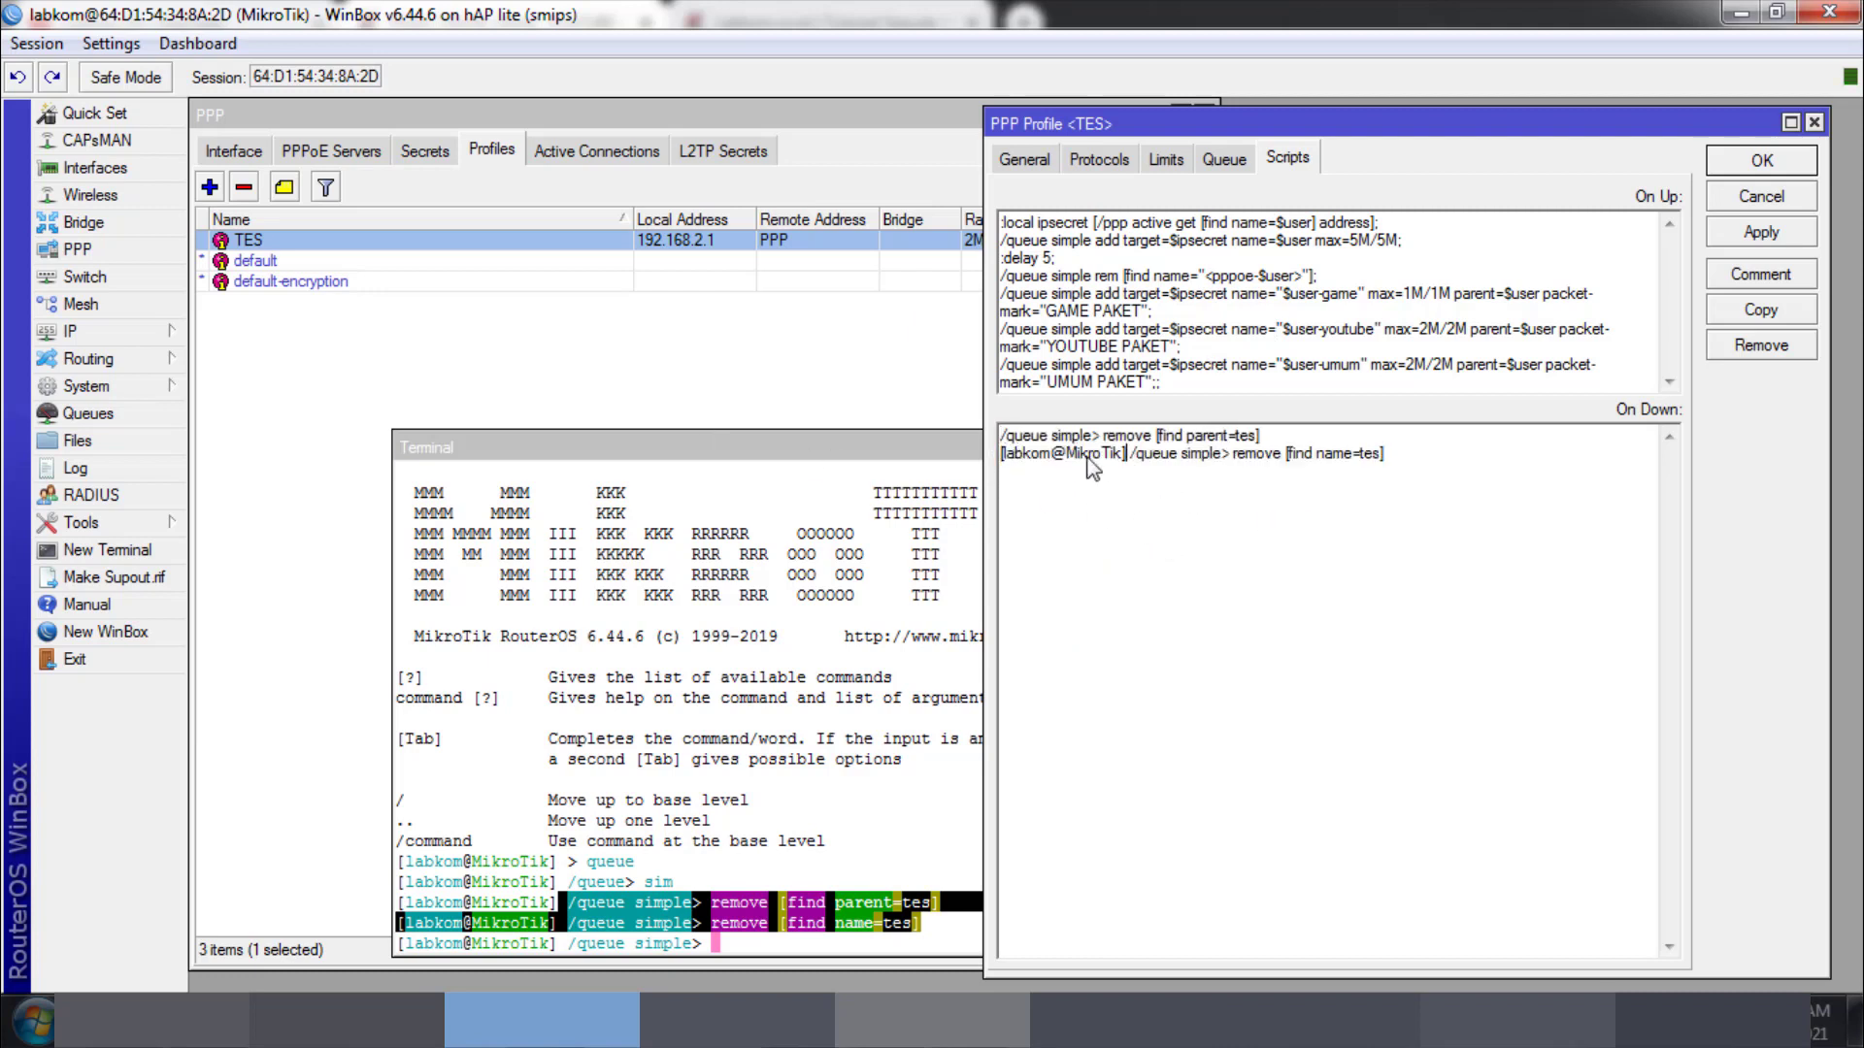
{"action": "key", "text": "shift+Home"}
{"action": "key", "text": "BackSpace"}
{"action": "key", "text": "Delete"}
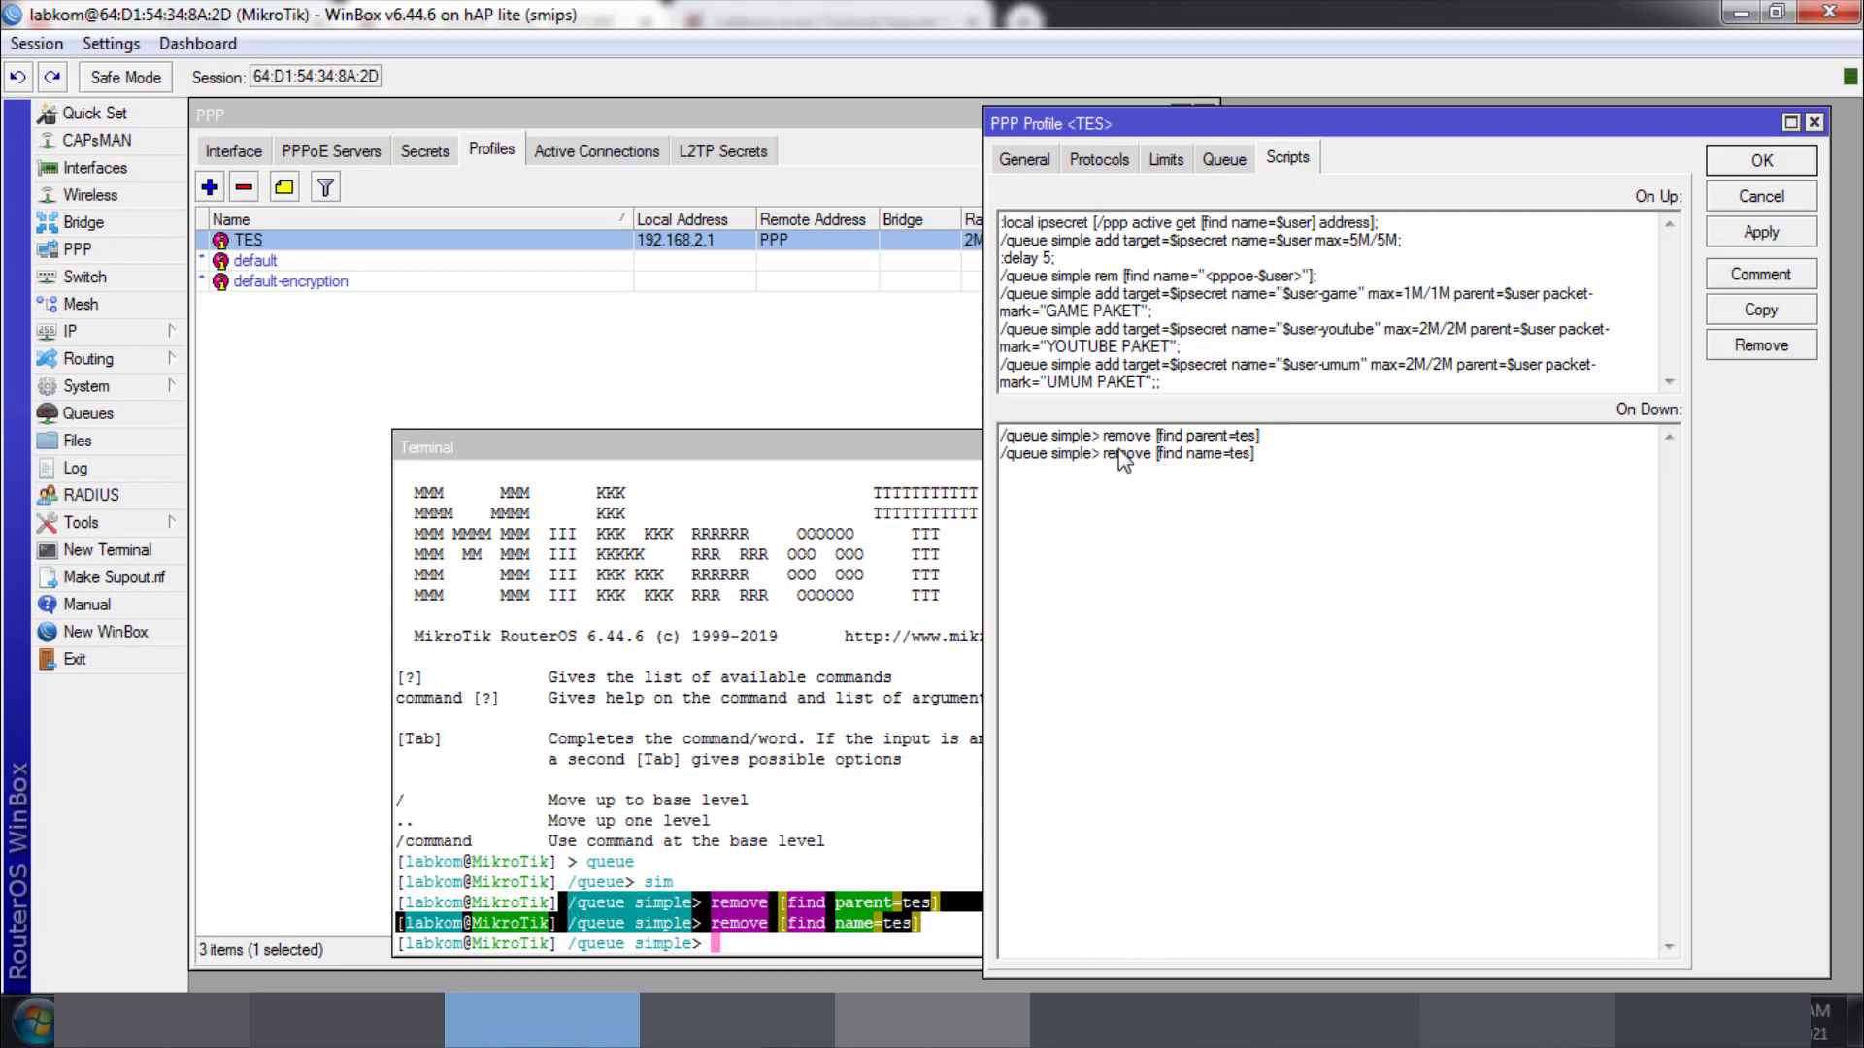
{"action": "left_click", "coordinate": [1101, 436]}
{"action": "key", "text": "BackSpace"}
{"action": "left_click", "coordinate": [1092, 457]}
{"action": "key", "text": "BackSpace"}
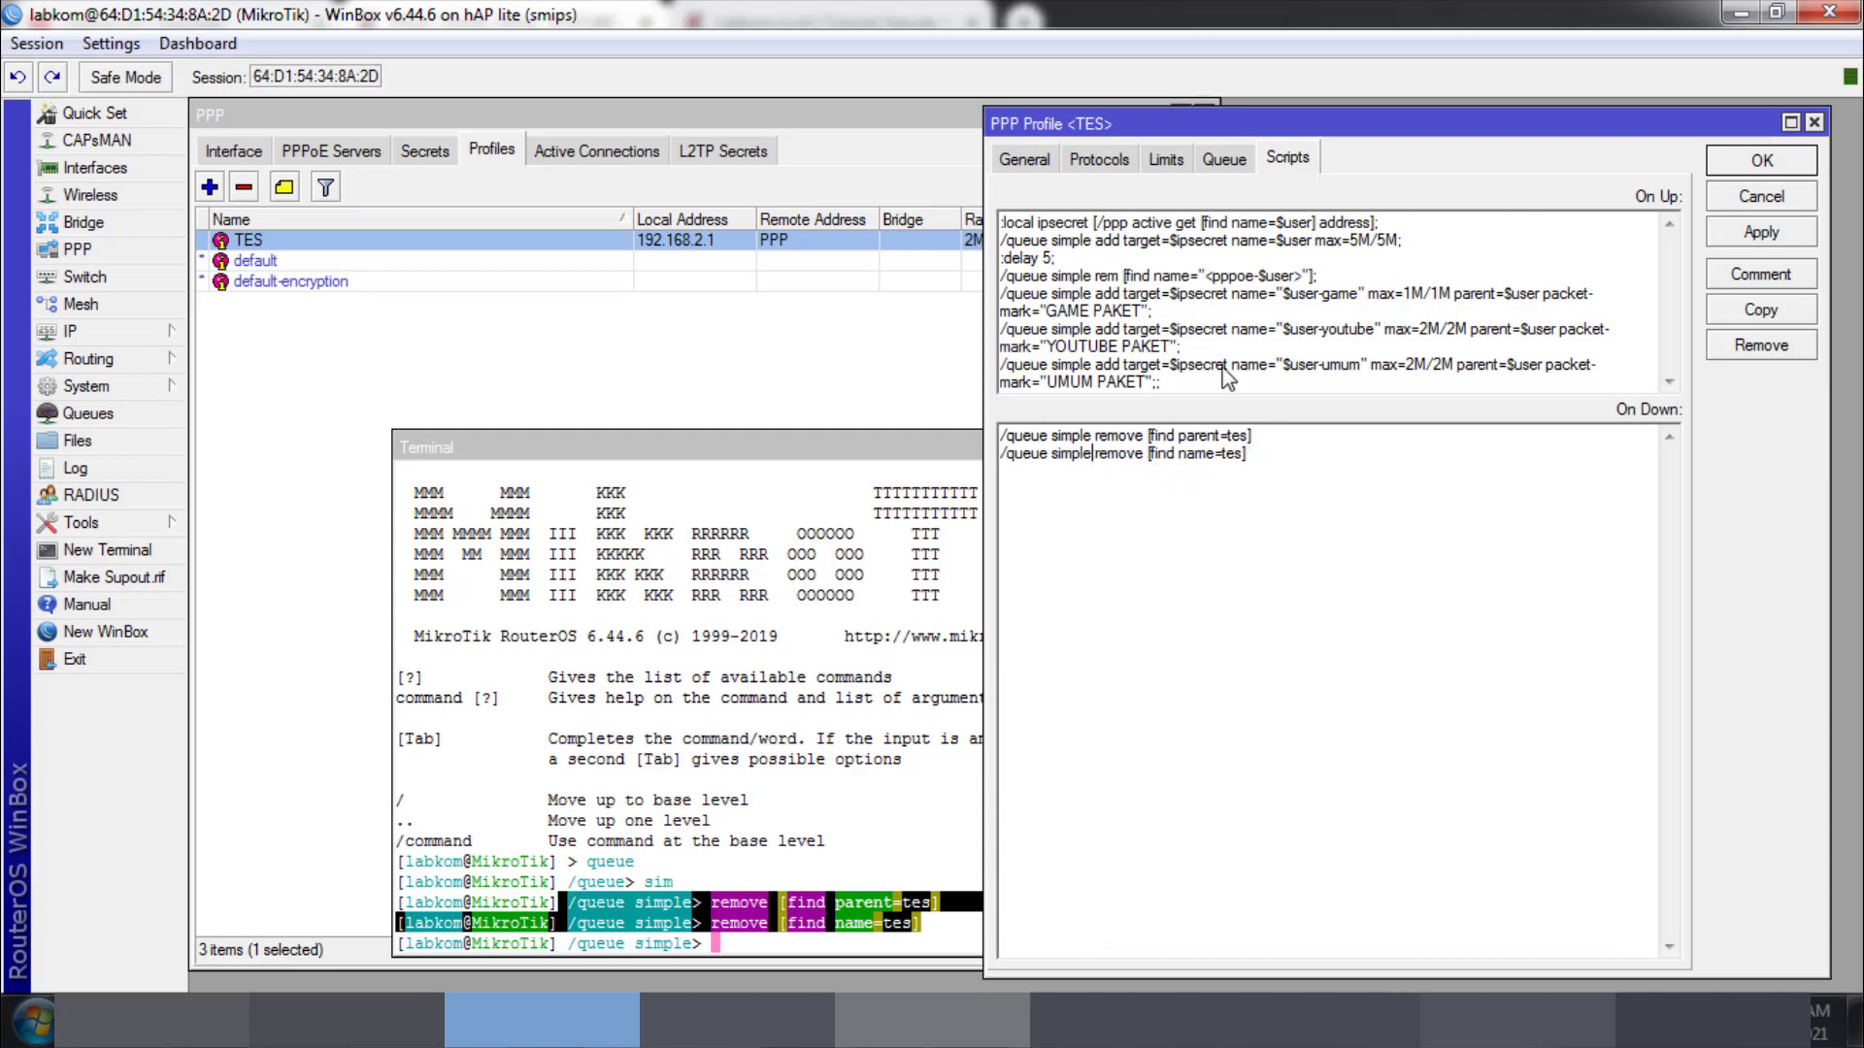
Step: Replace tes with $user in both On Down commands, end them with semicolons and insert :delay 2; between them
{"action": "double_click", "coordinate": [1236, 436]}
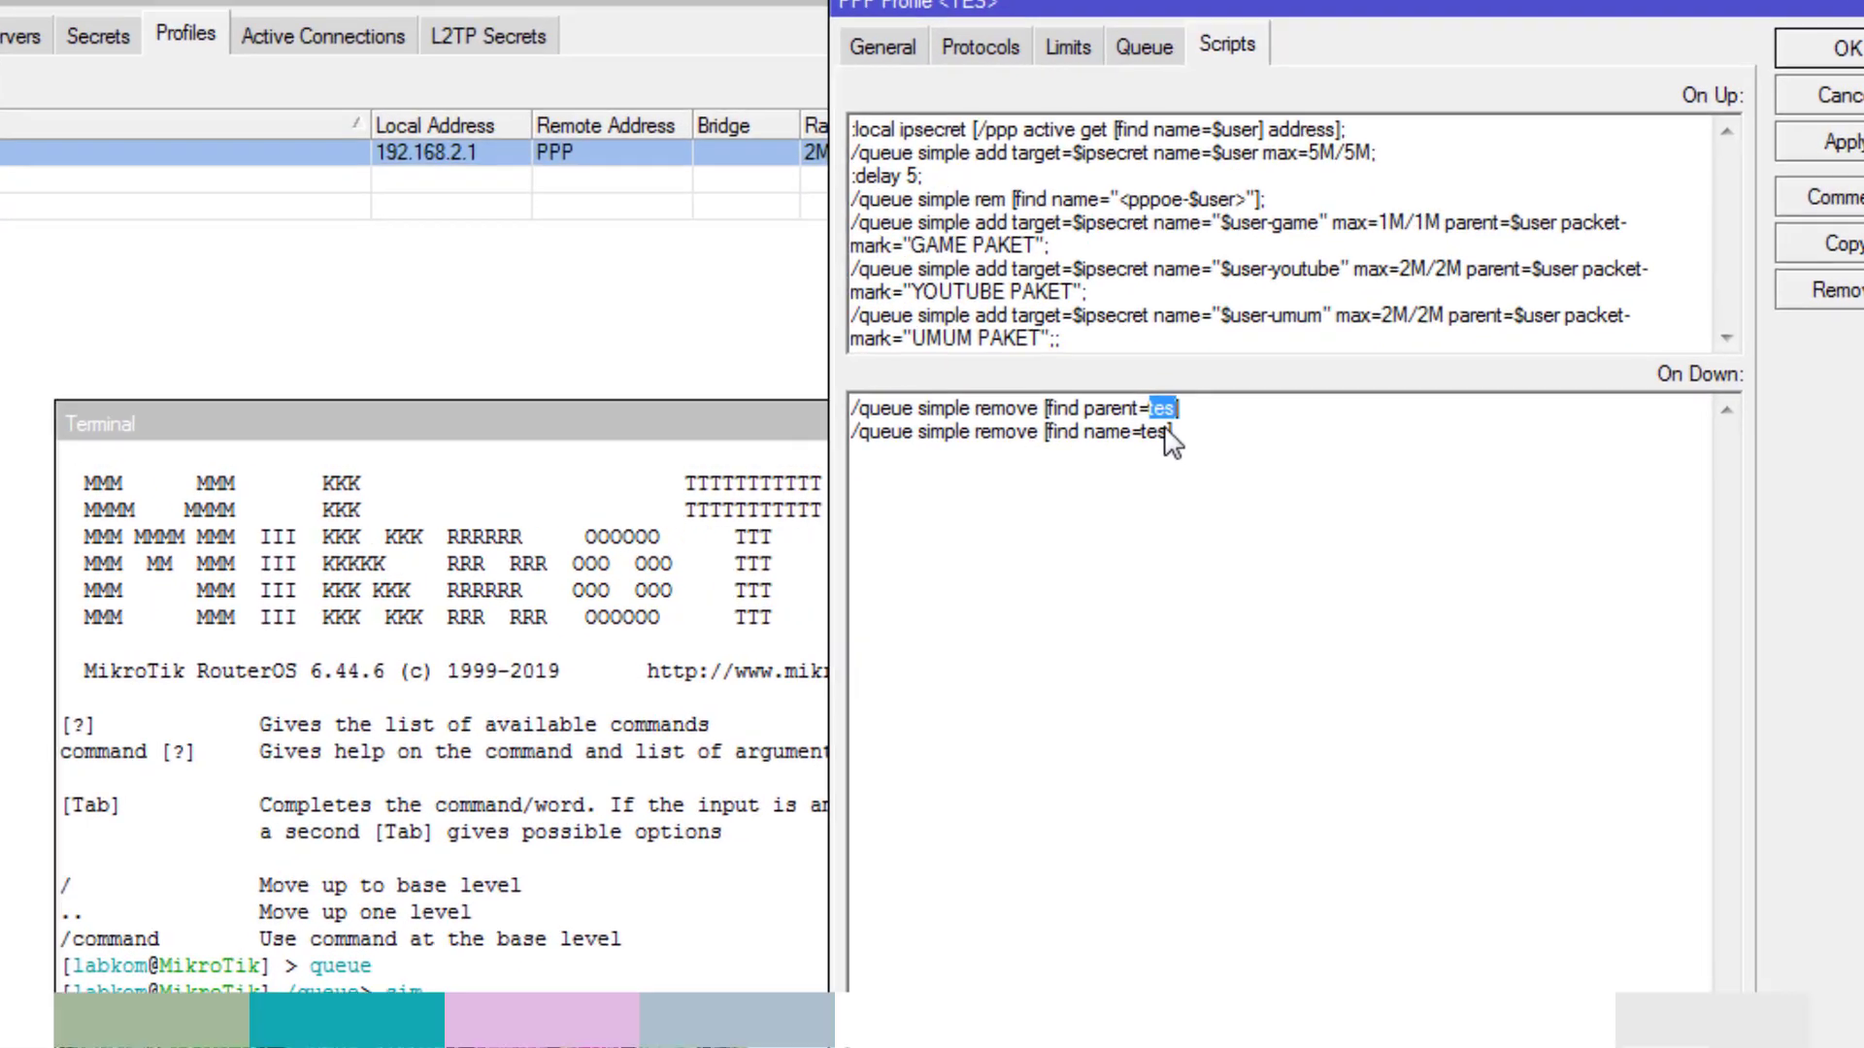
{"action": "type", "text": "$user"}
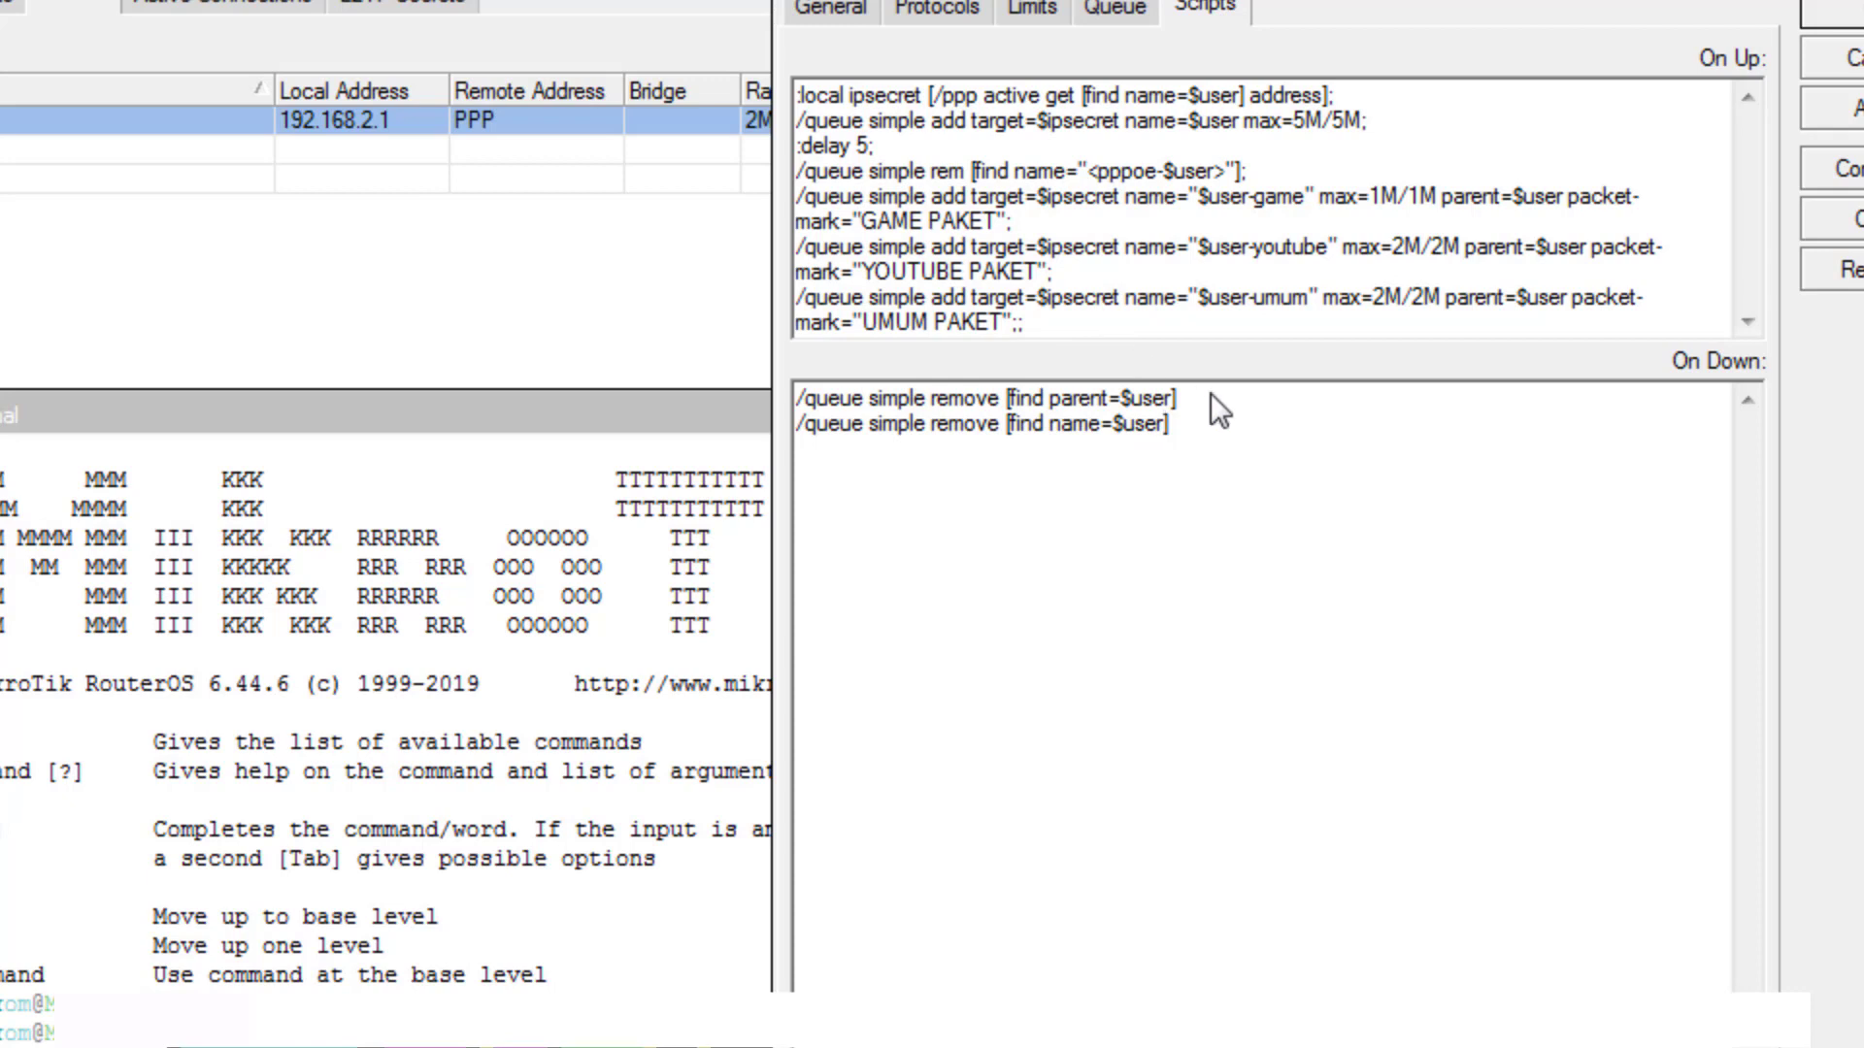
{"action": "key", "text": "Return"}
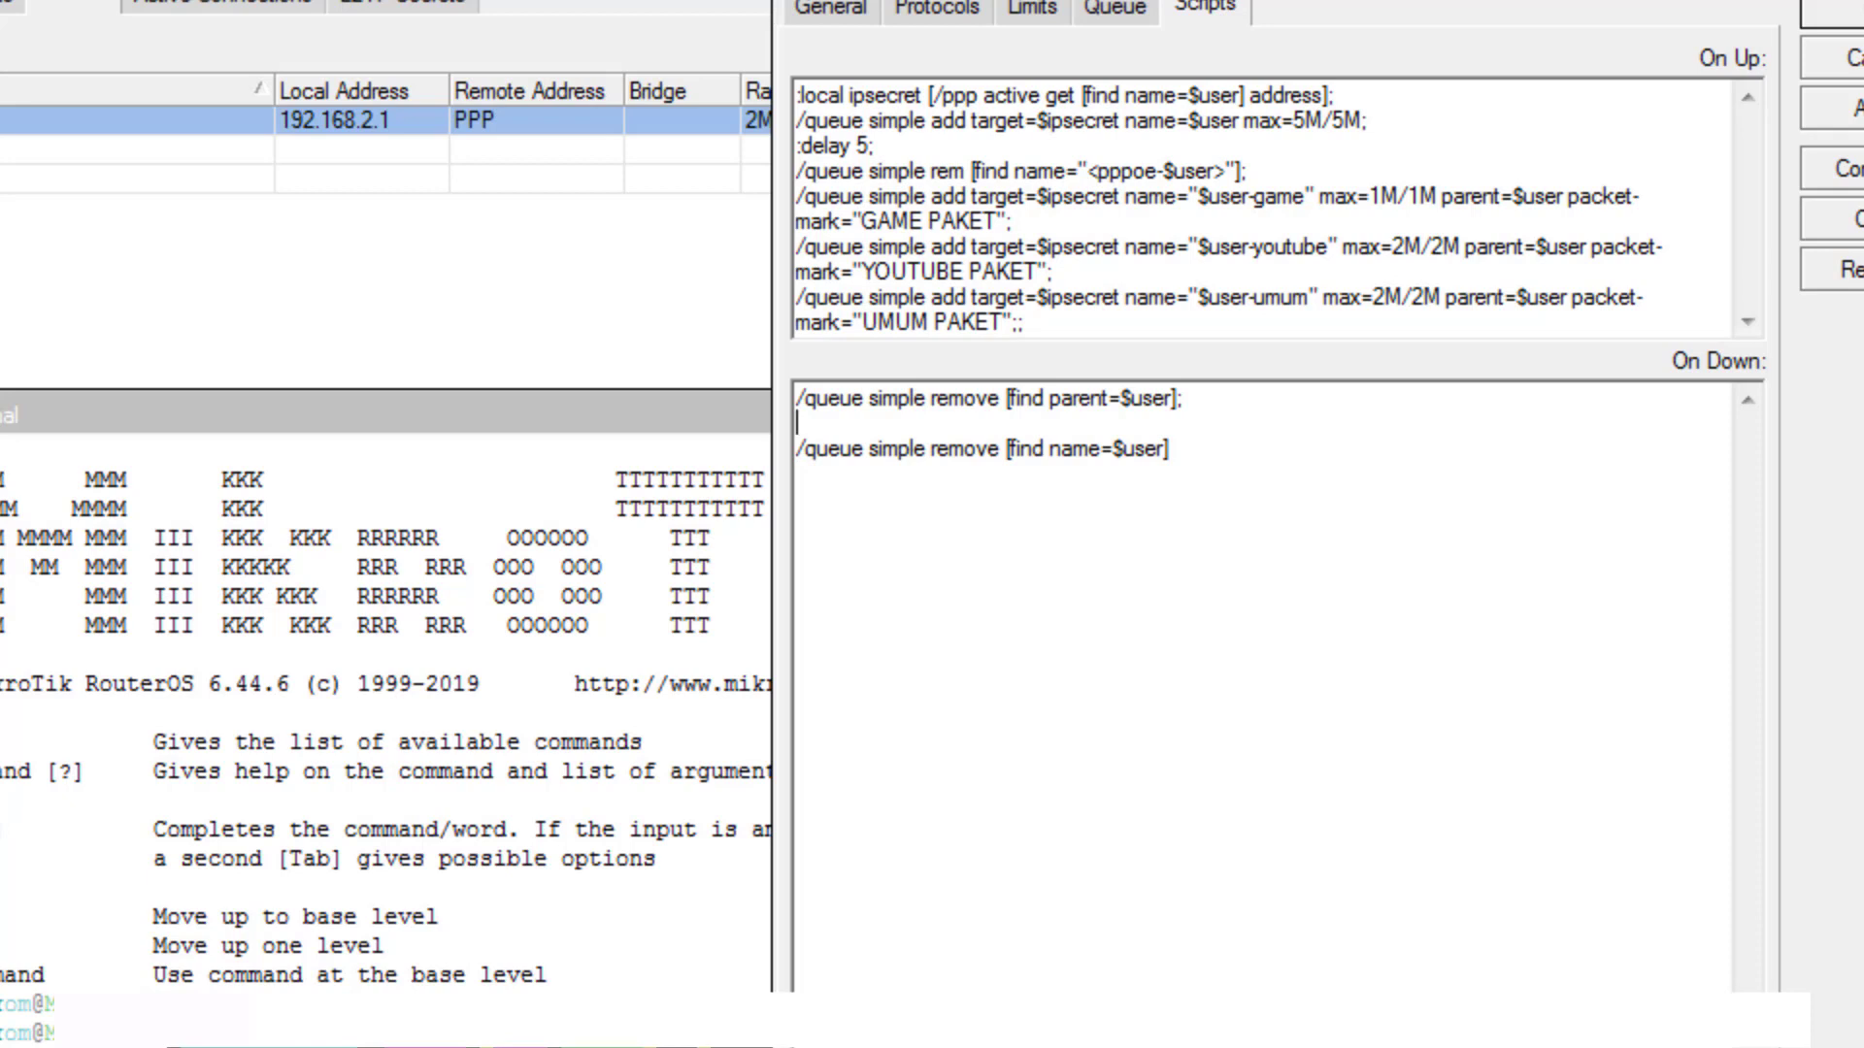
{"action": "type", "text": ":delay 2;"}
Step: Review the On Down script line by line and apply the TES profile changes
{"action": "key", "text": "shift+Home"}
{"action": "key", "text": "shift+Up"}
{"action": "key", "text": "shift+Up"}
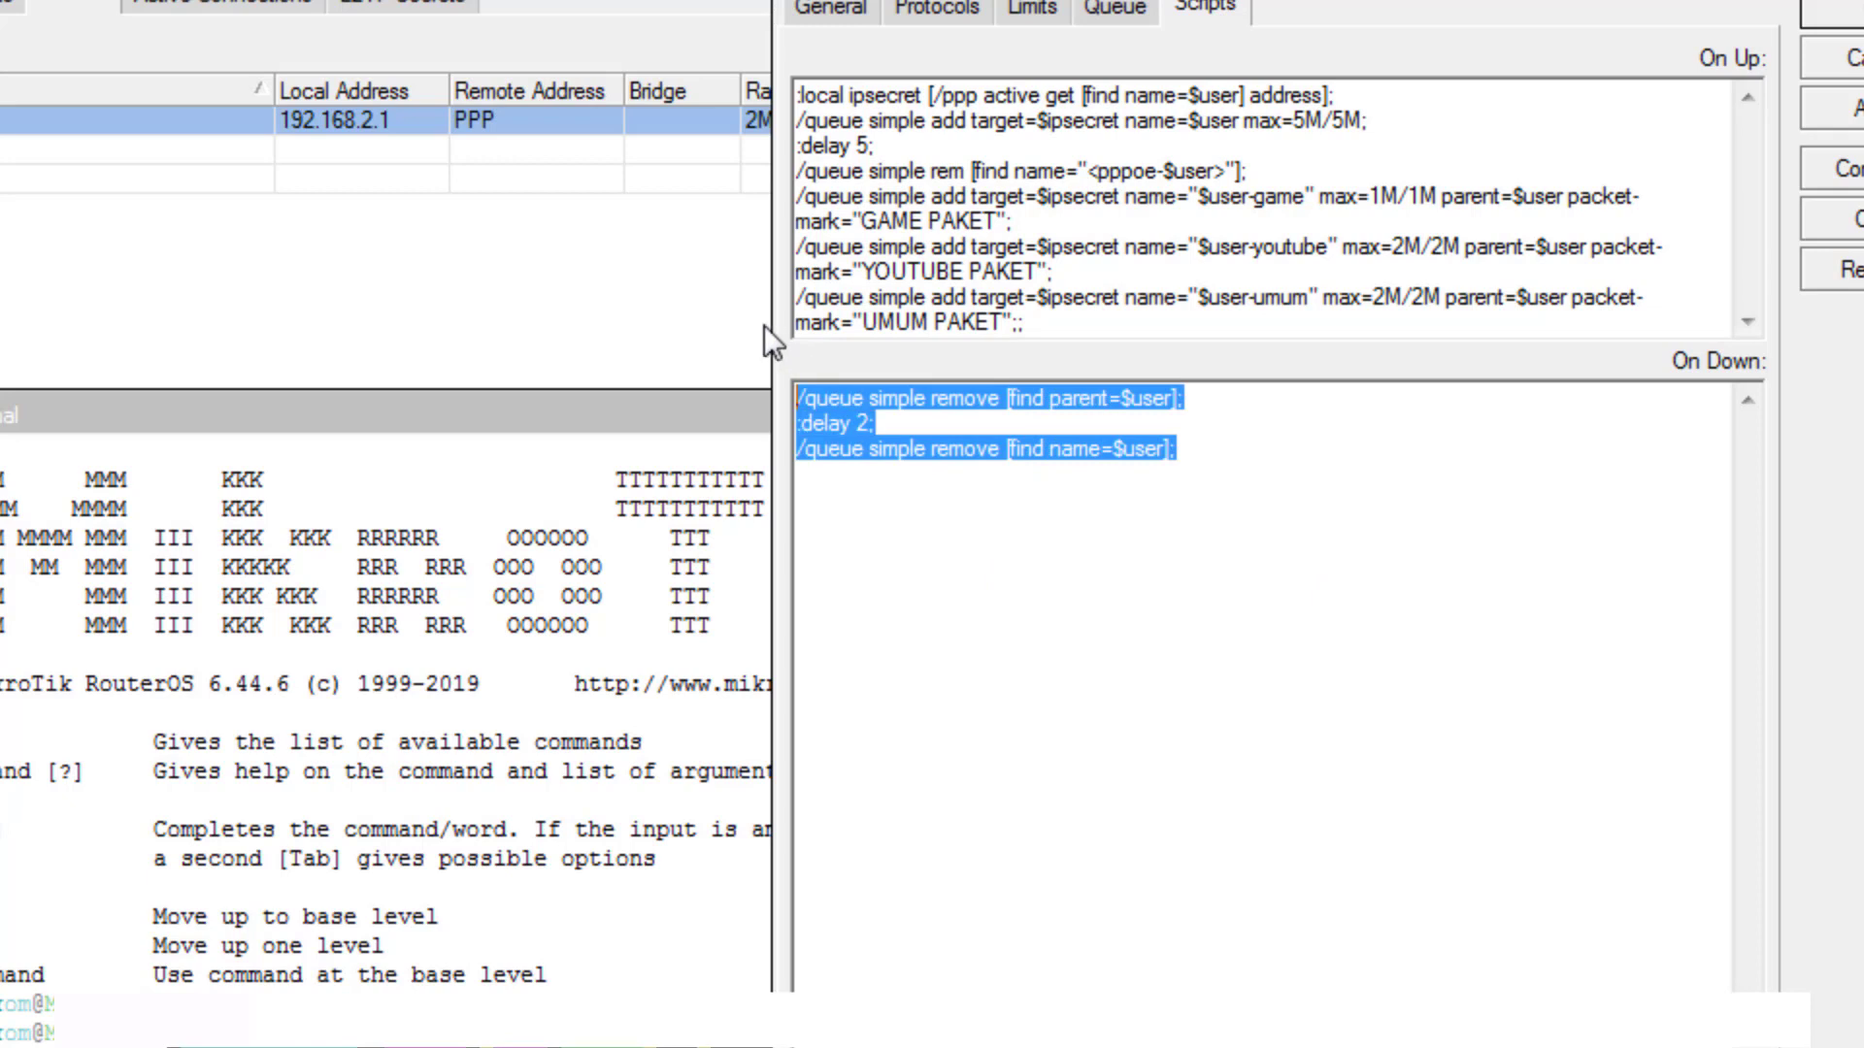
{"action": "left_click", "coordinate": [1261, 448]}
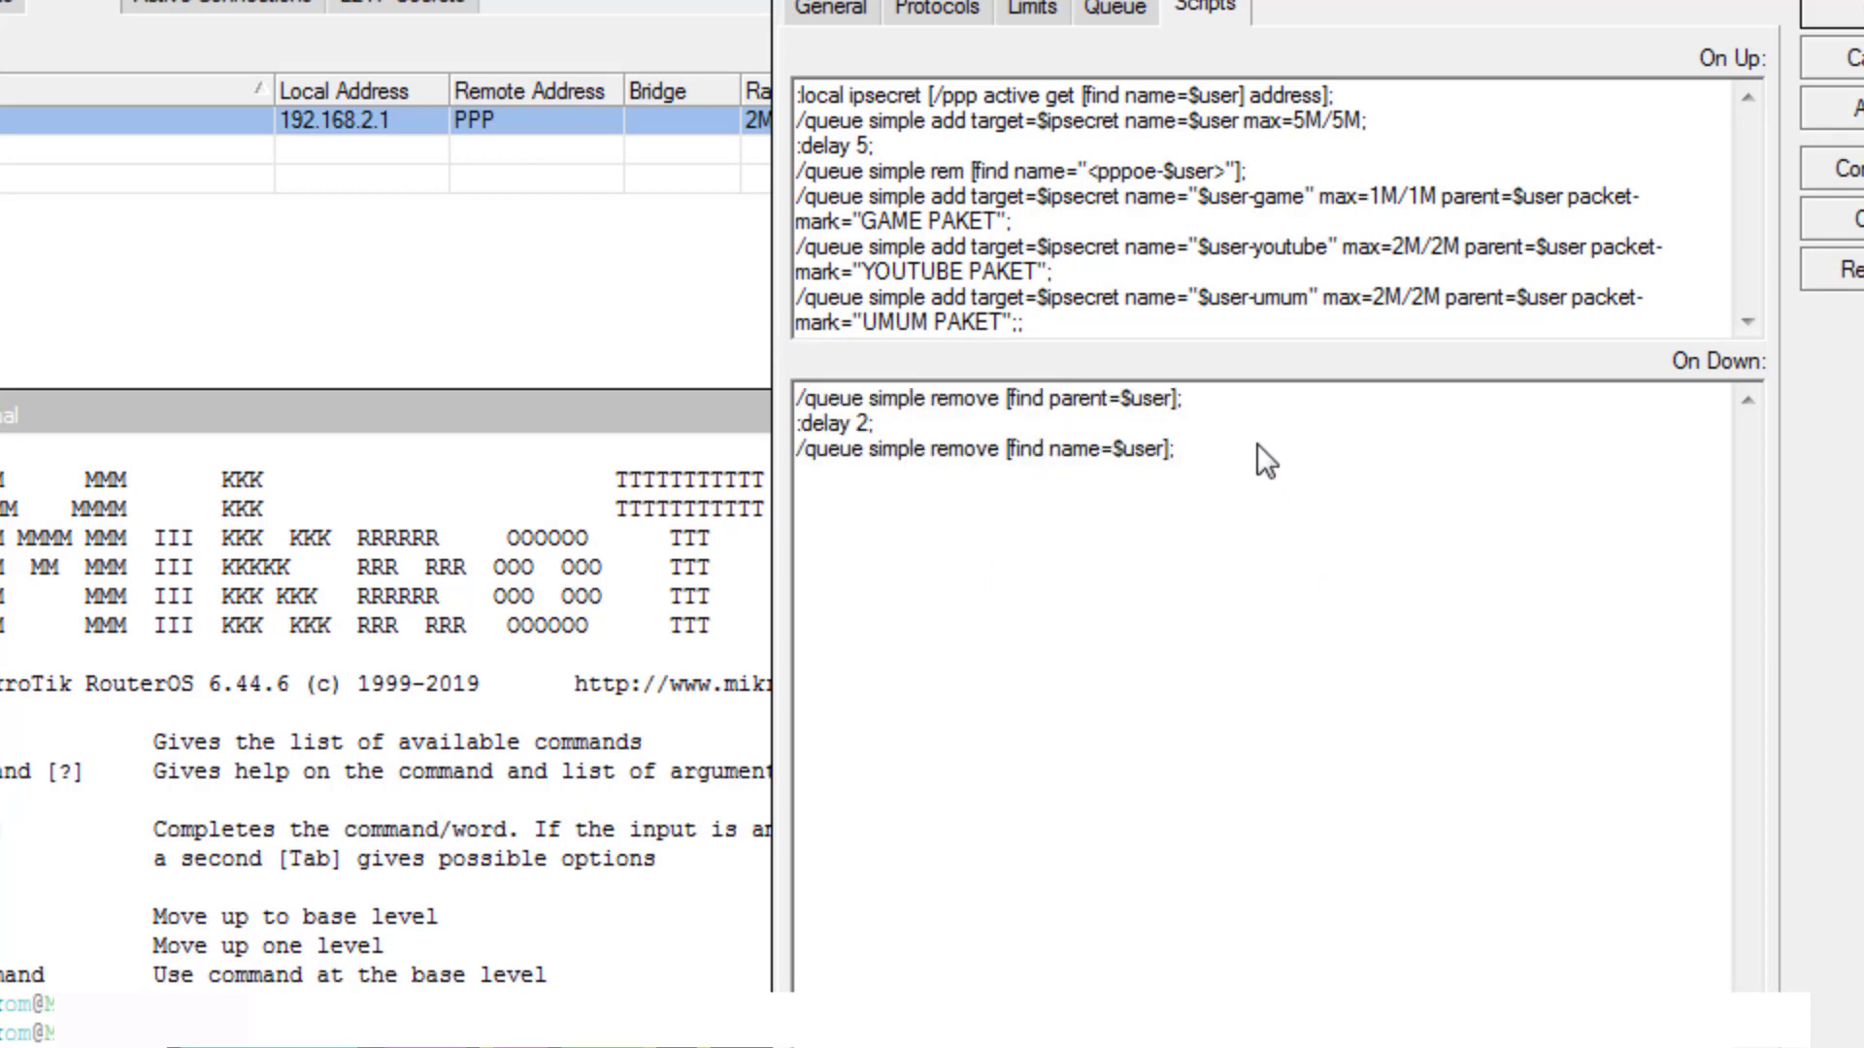
{"action": "left_click_drag", "start_coordinate": [1192, 399], "coordinate": [437, 229]}
{"action": "left_click", "coordinate": [1286, 443]}
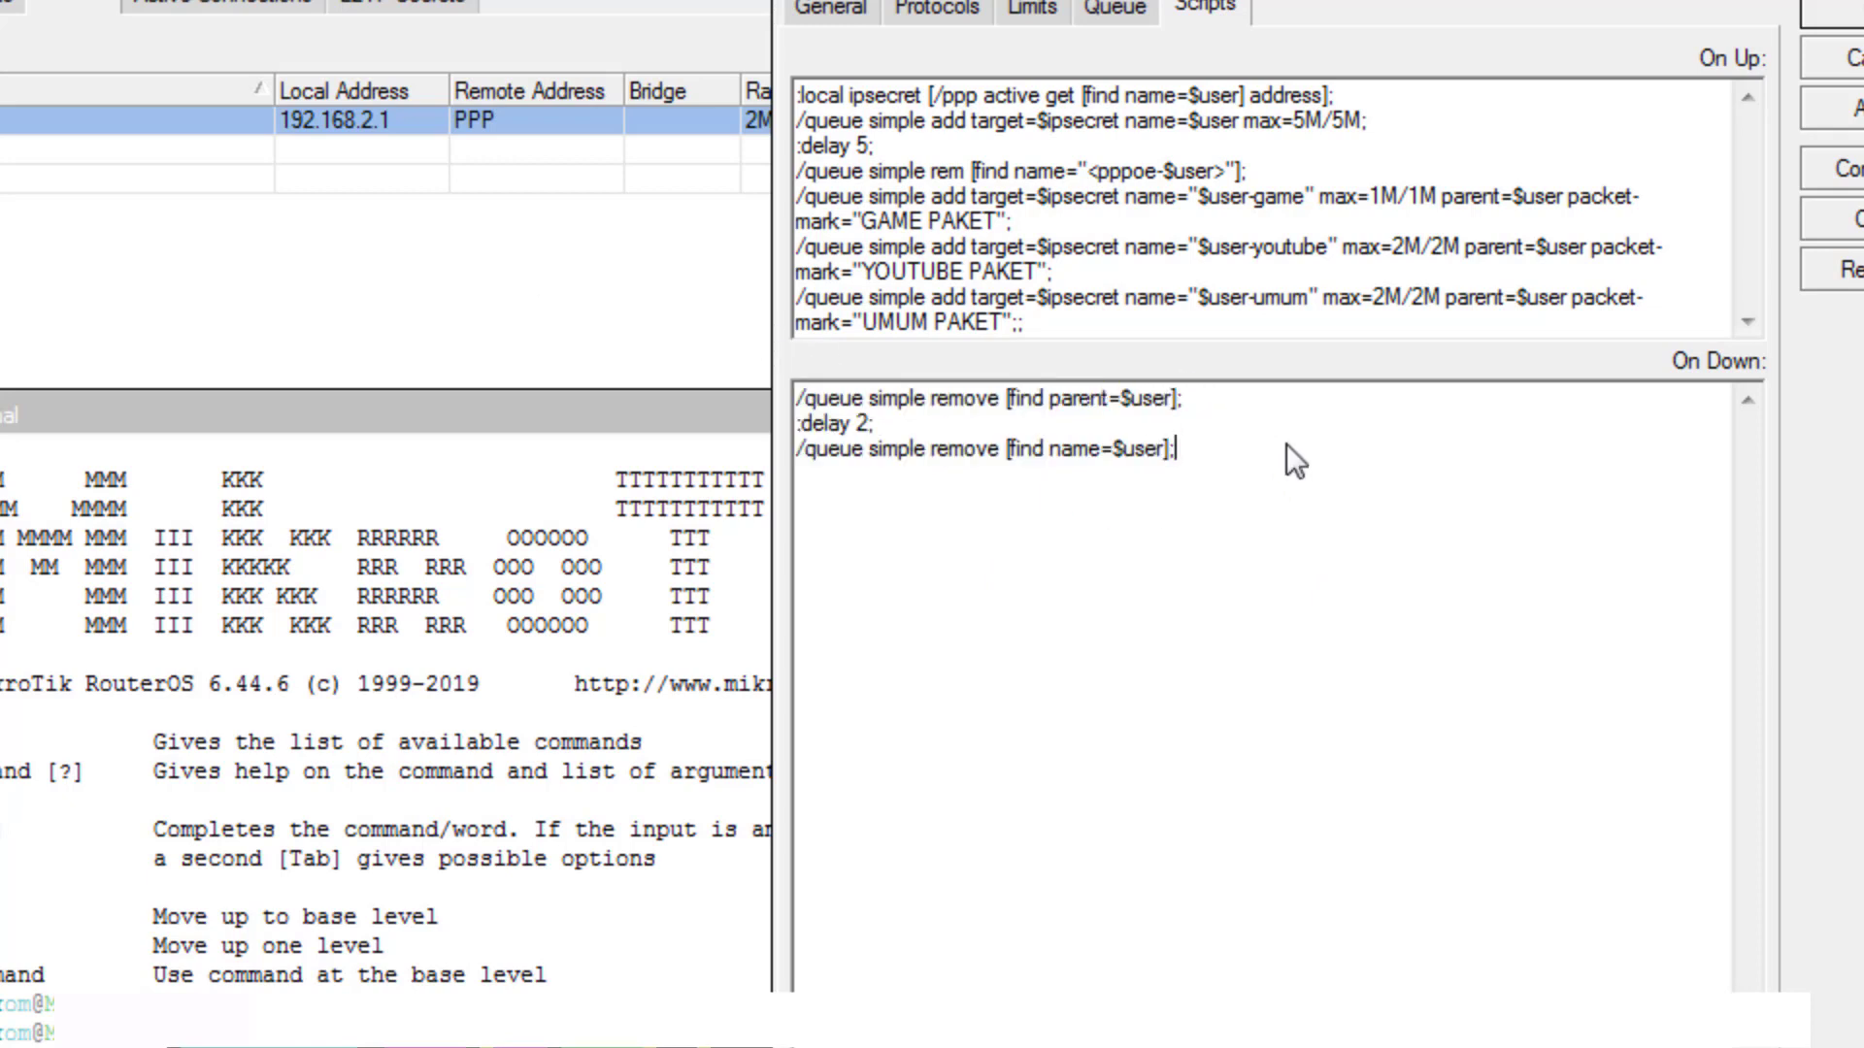
{"action": "left_click", "coordinate": [1858, 117]}
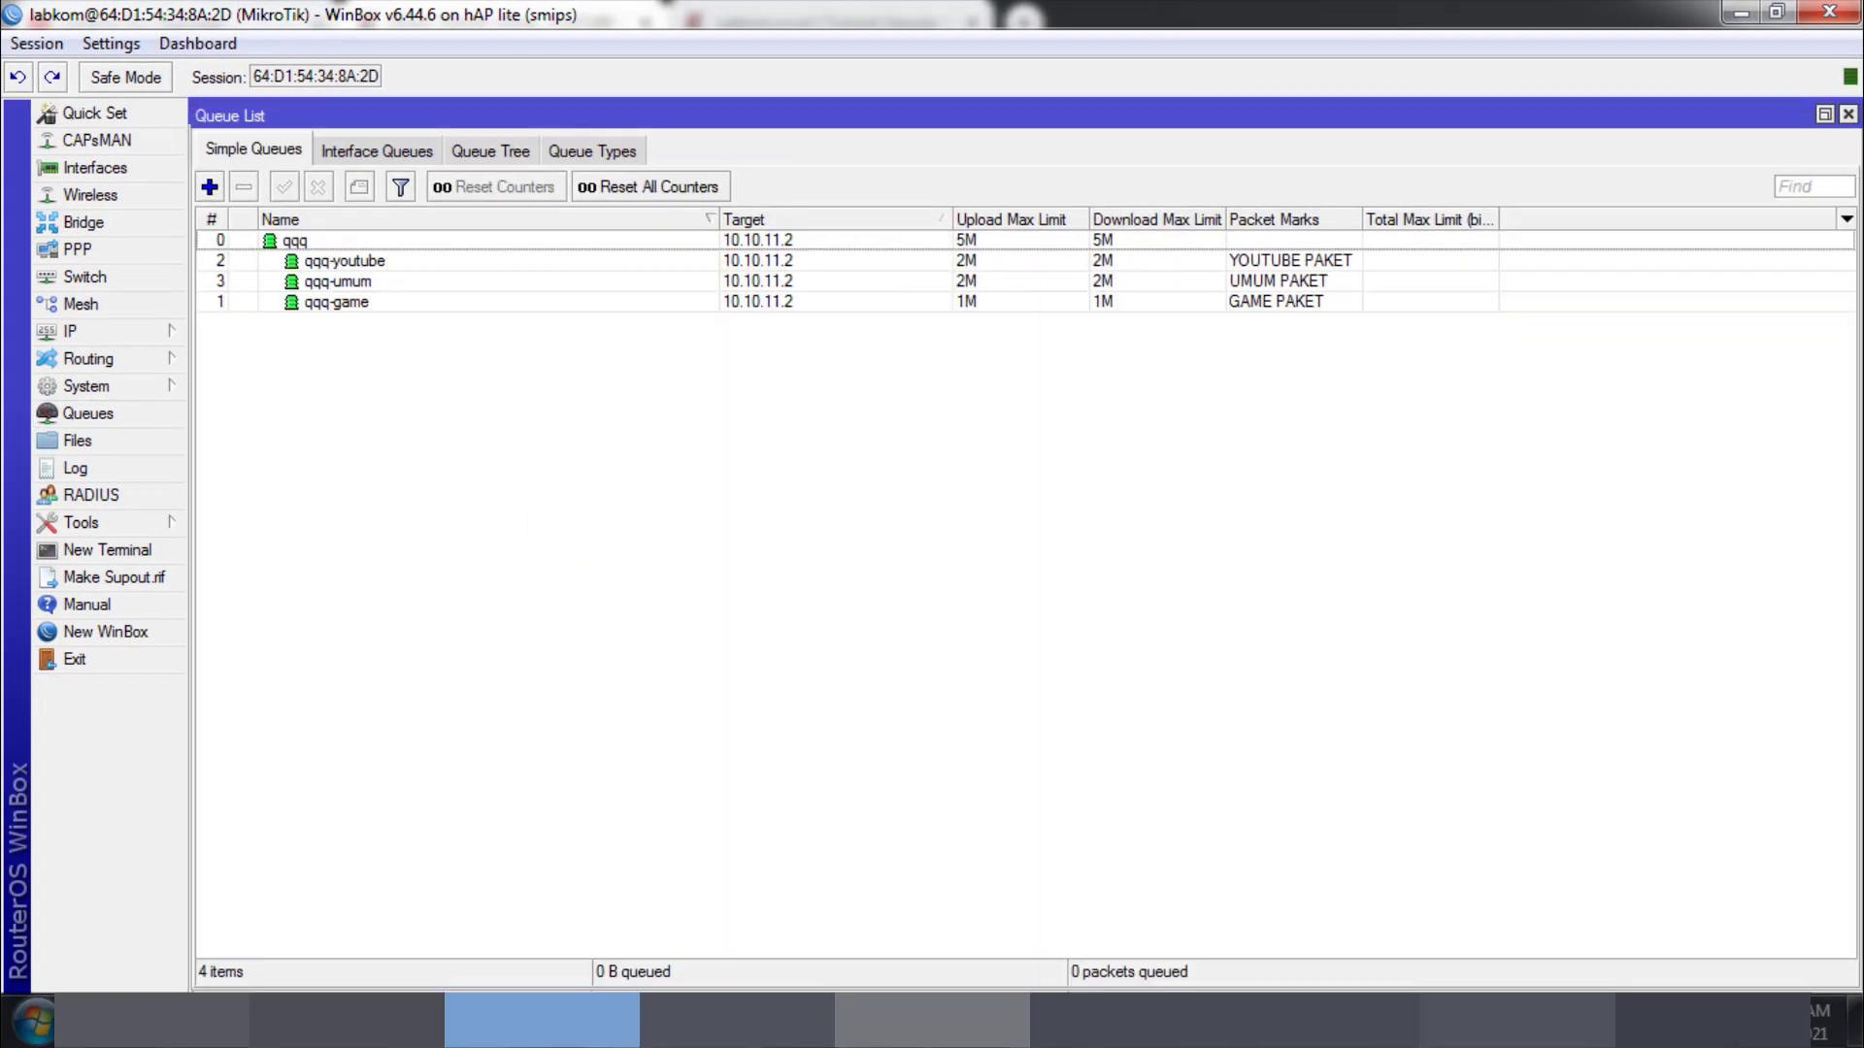
Step: Connect the Windows Broadband Connection with the saved credentials to test the profile scripts
{"action": "left_click", "coordinate": [1796, 1019]}
{"action": "left_click", "coordinate": [1514, 633]}
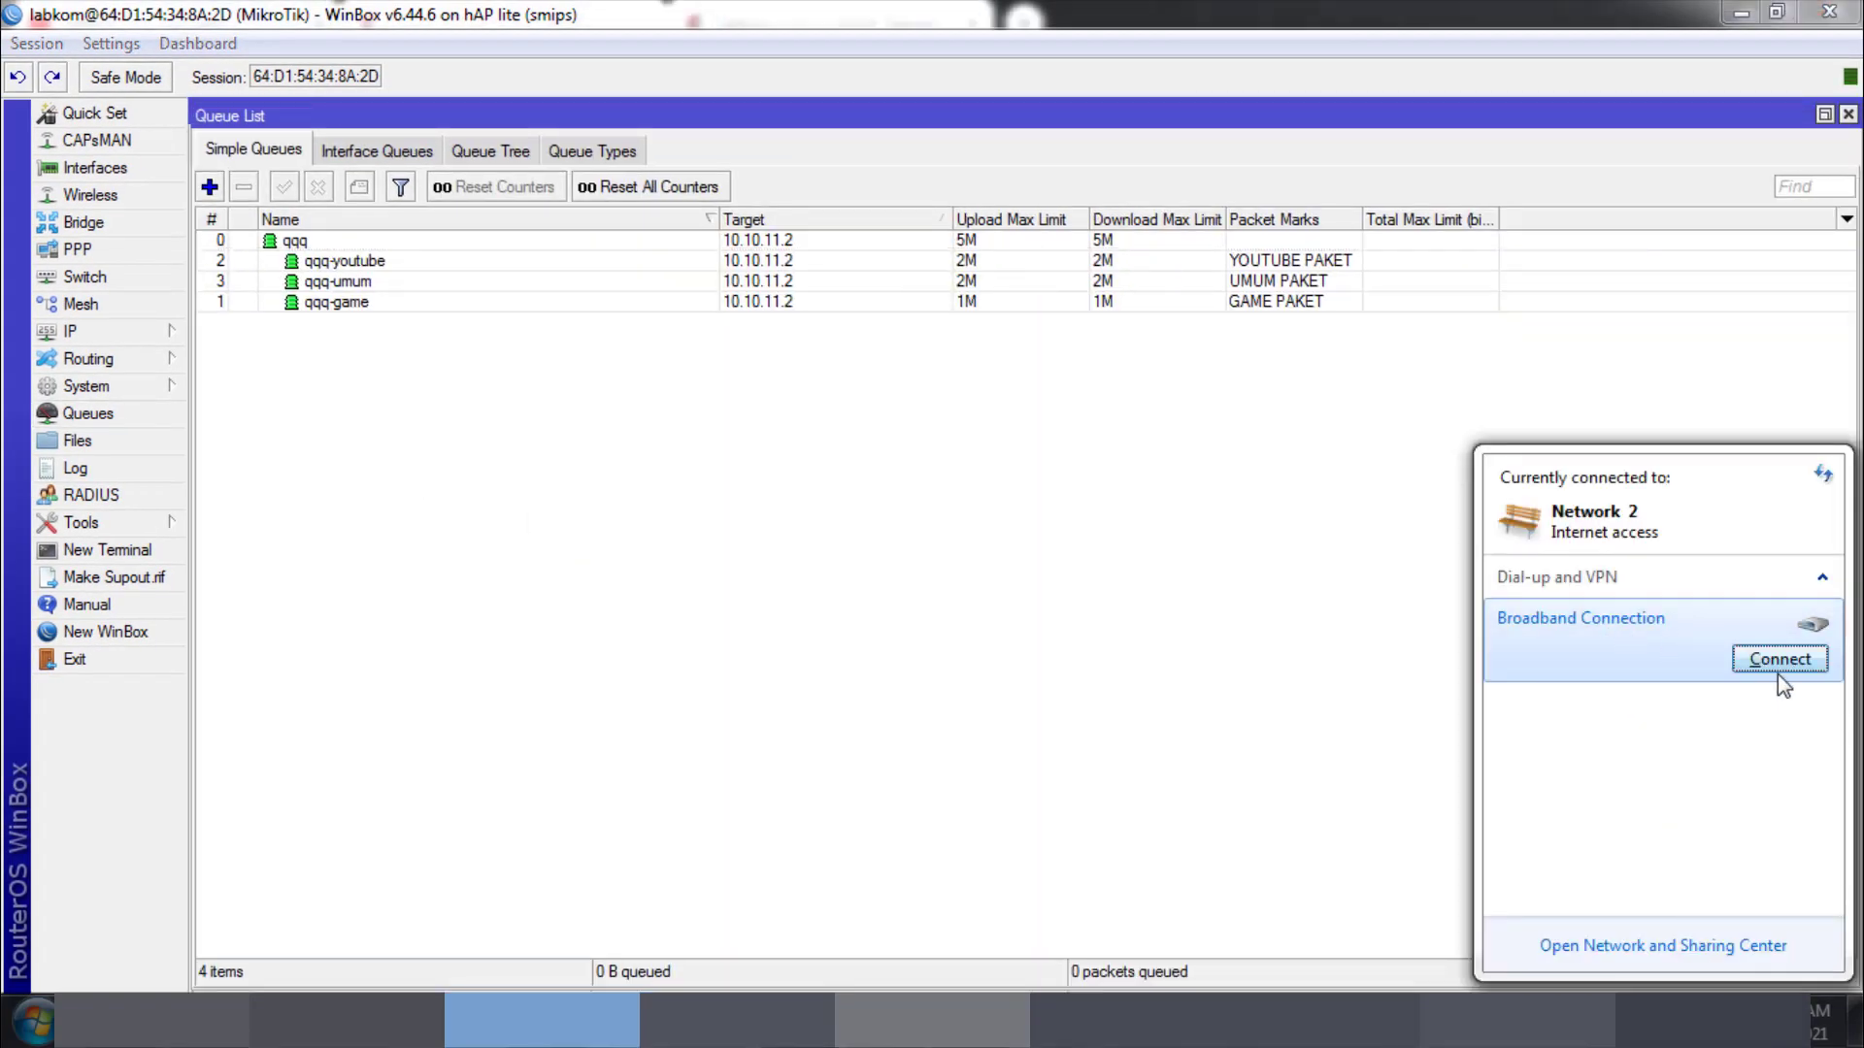
{"action": "left_click", "coordinate": [1779, 674]}
{"action": "left_click", "coordinate": [783, 730]}
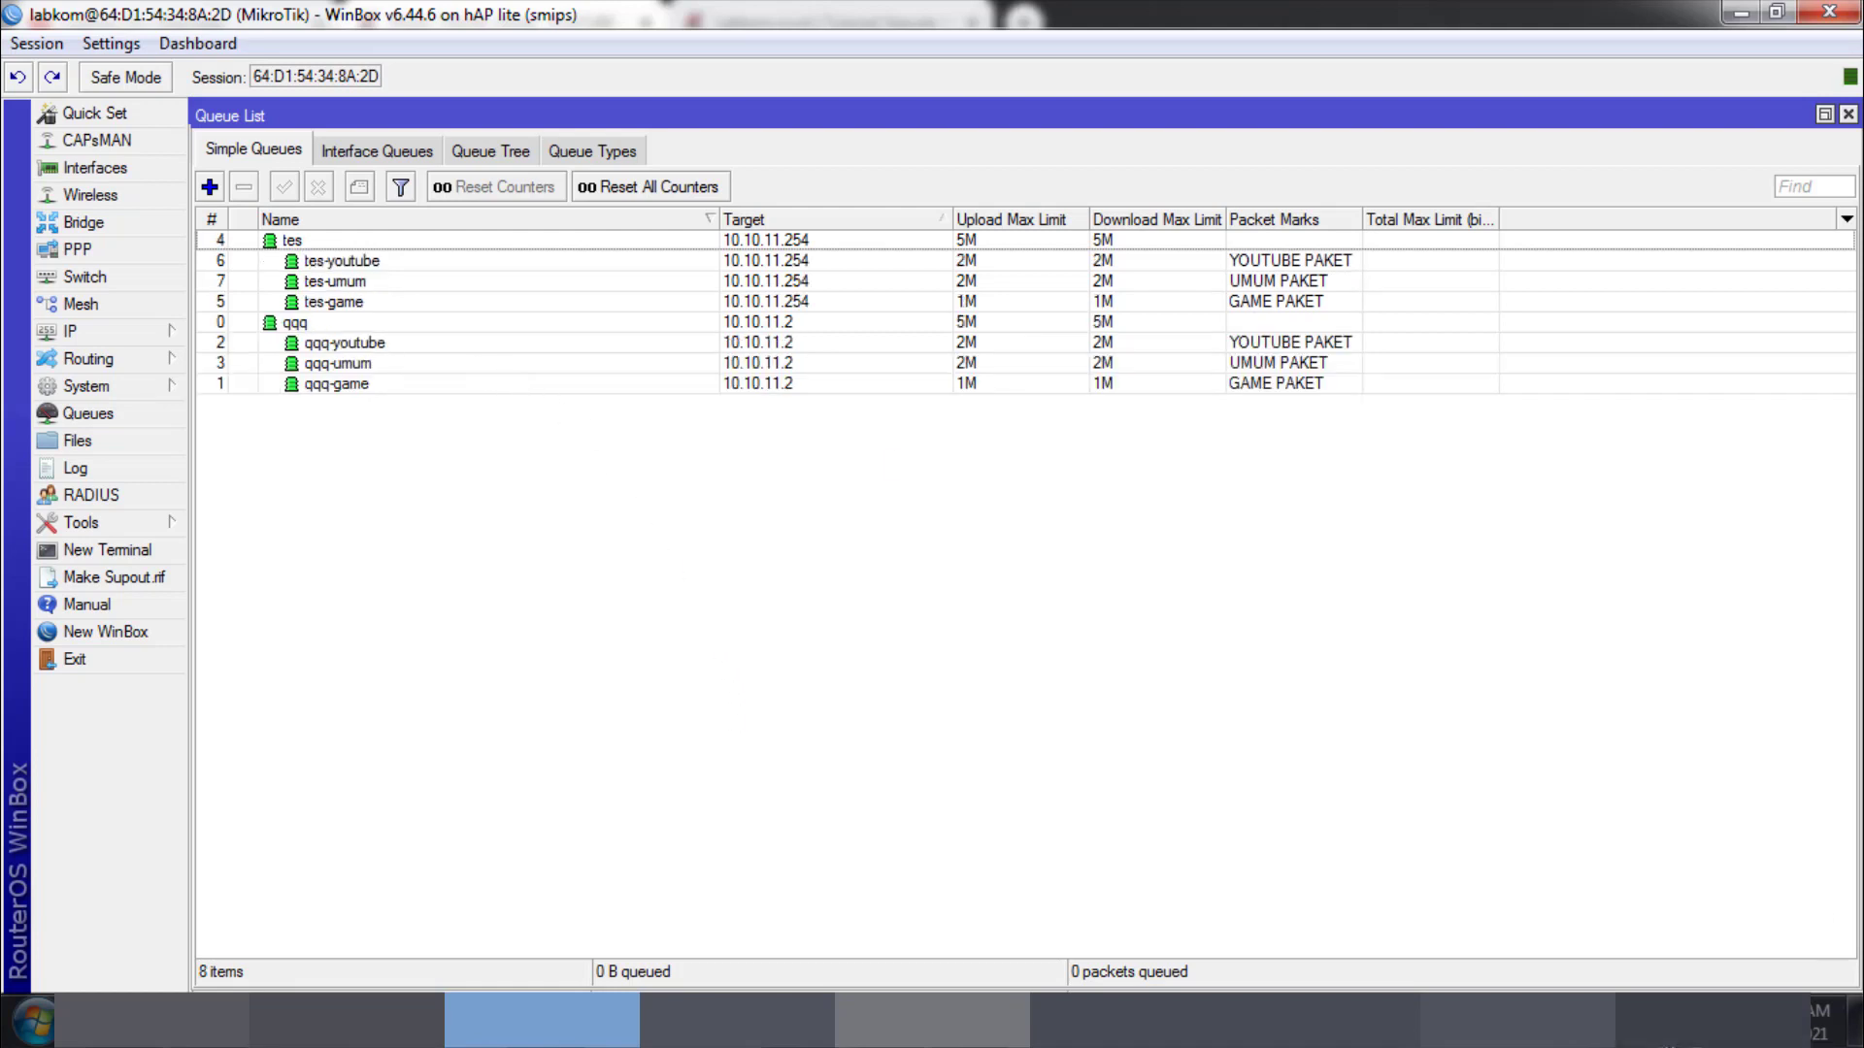
Step: Disconnect the Windows Broadband Connection and check whether the tes queues are removed
{"action": "left_click", "coordinate": [1825, 1024]}
{"action": "left_click", "coordinate": [1544, 685]}
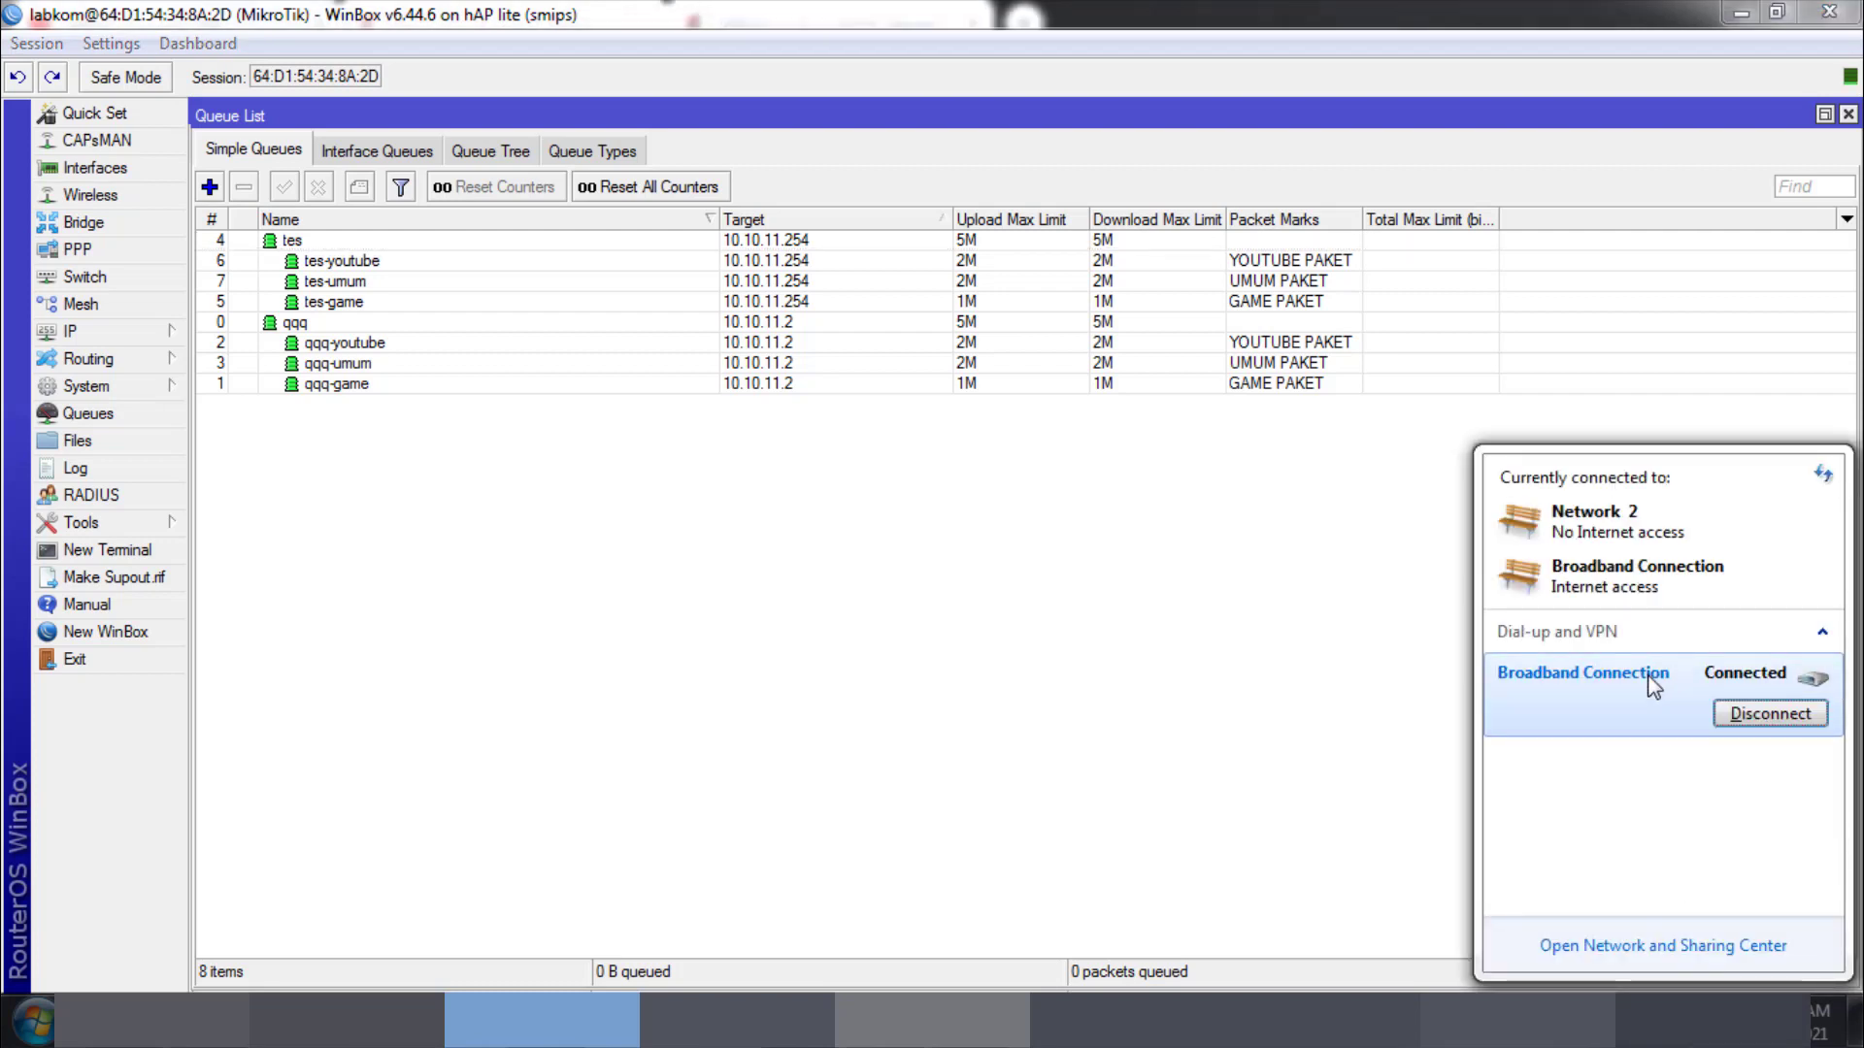
{"action": "left_click", "coordinate": [1763, 714]}
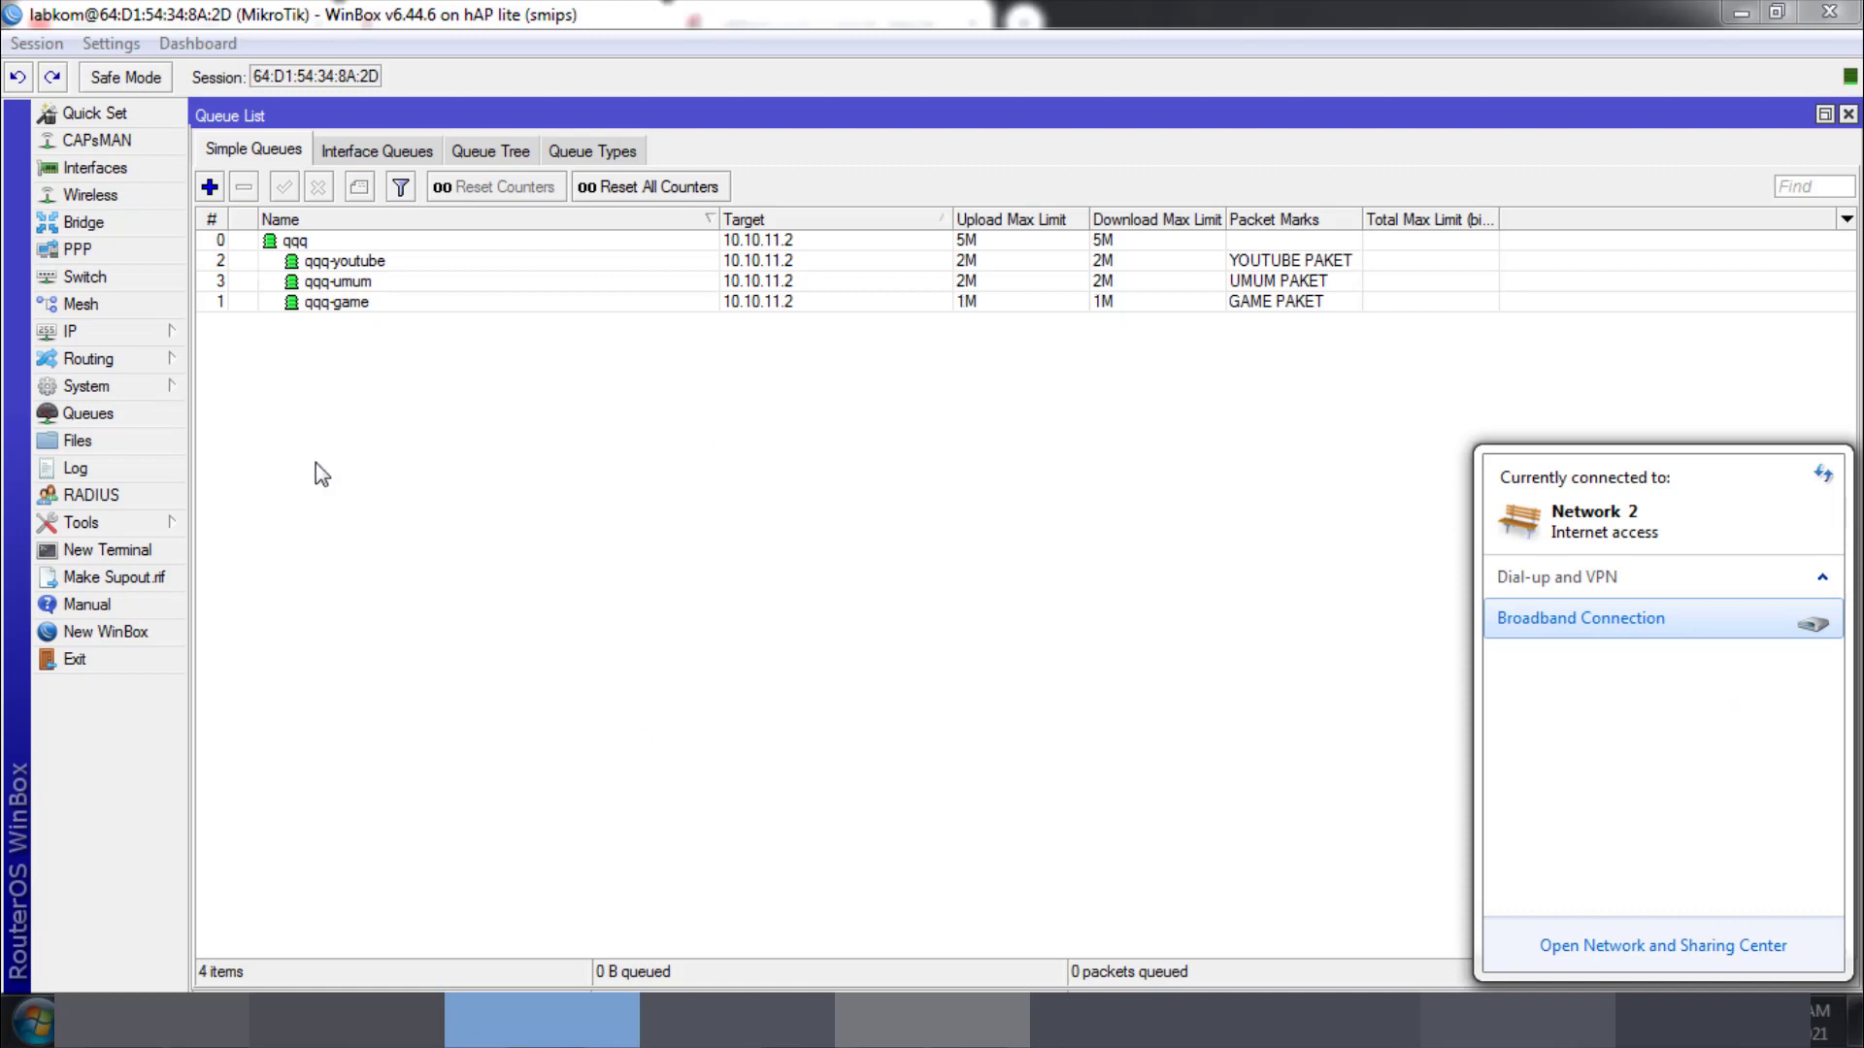
Step: Reconnect the Windows Broadband Connection with the saved credentials
{"action": "left_click", "coordinate": [1627, 623]}
{"action": "left_click", "coordinate": [1789, 663]}
{"action": "left_click", "coordinate": [771, 740]}
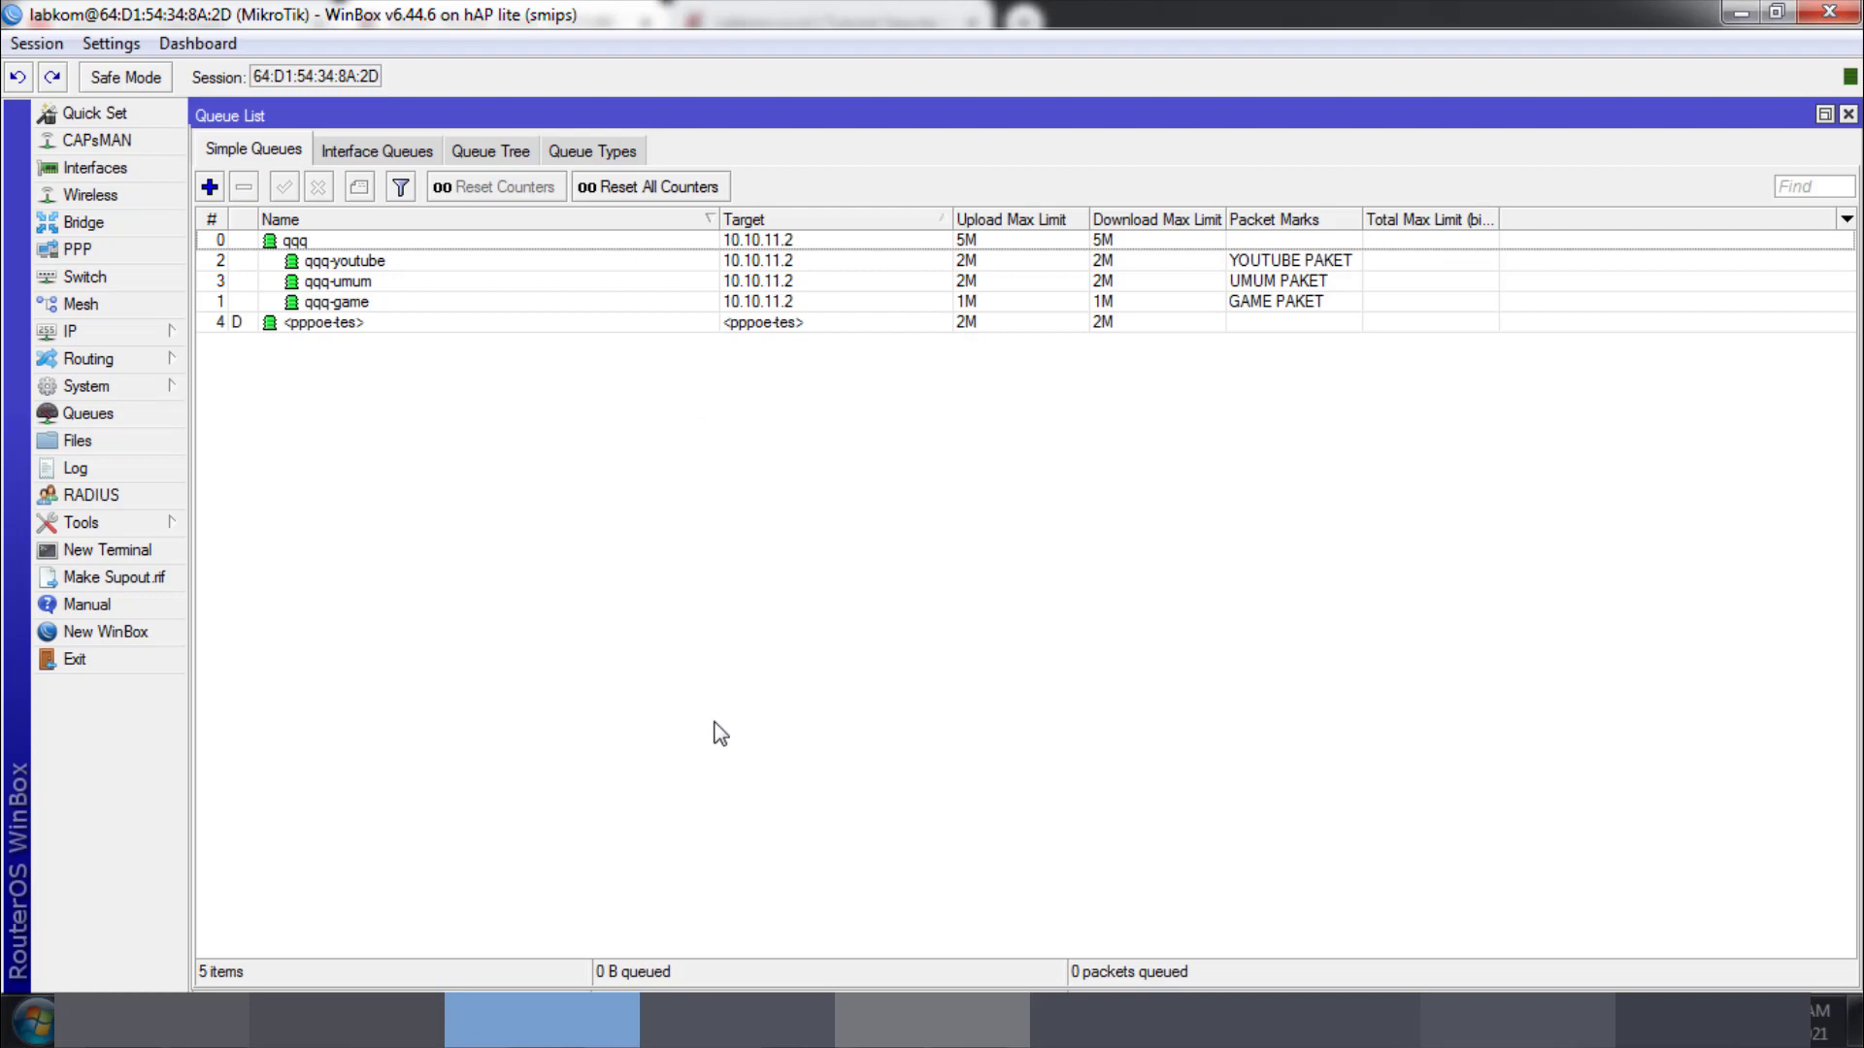
Step: Show the Download and Upload rate columns in the Simple Queues list
{"action": "right_click", "coordinate": [646, 527]}
{"action": "mouse_move", "coordinate": [891, 655]}
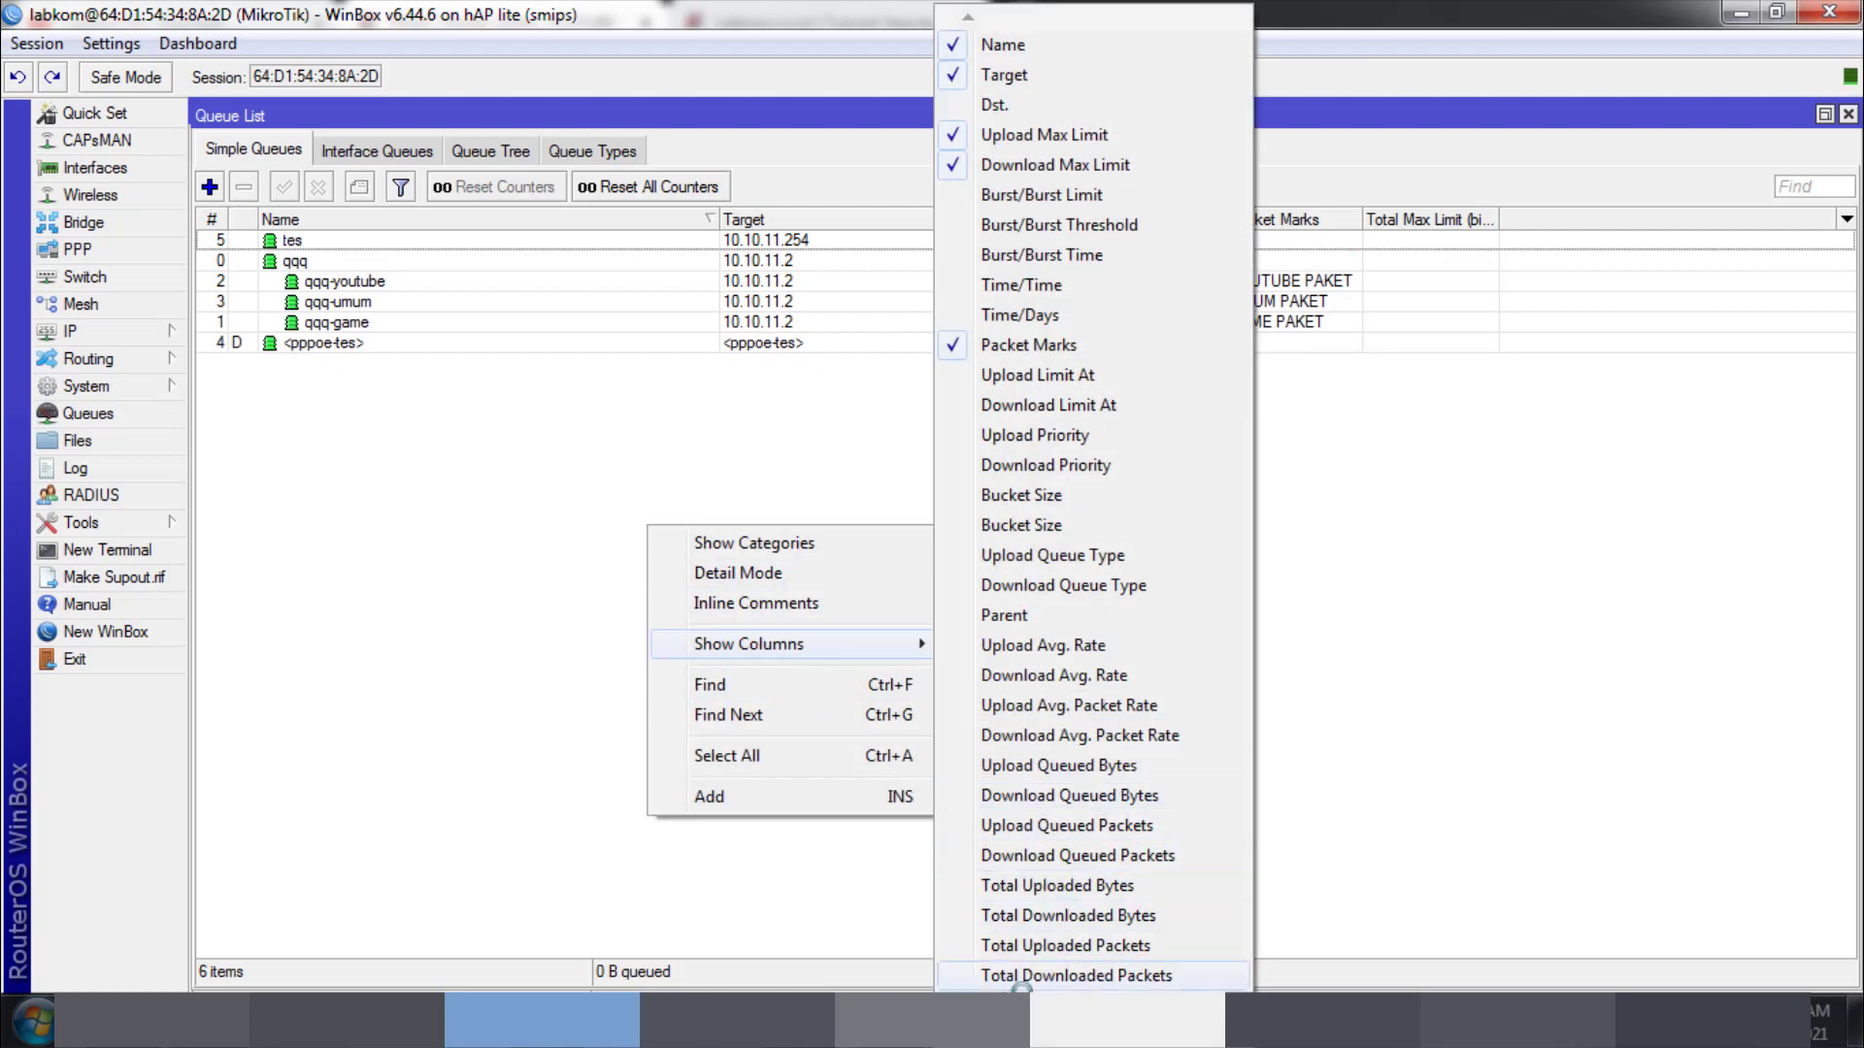
{"action": "mouse_move", "coordinate": [1126, 1019]}
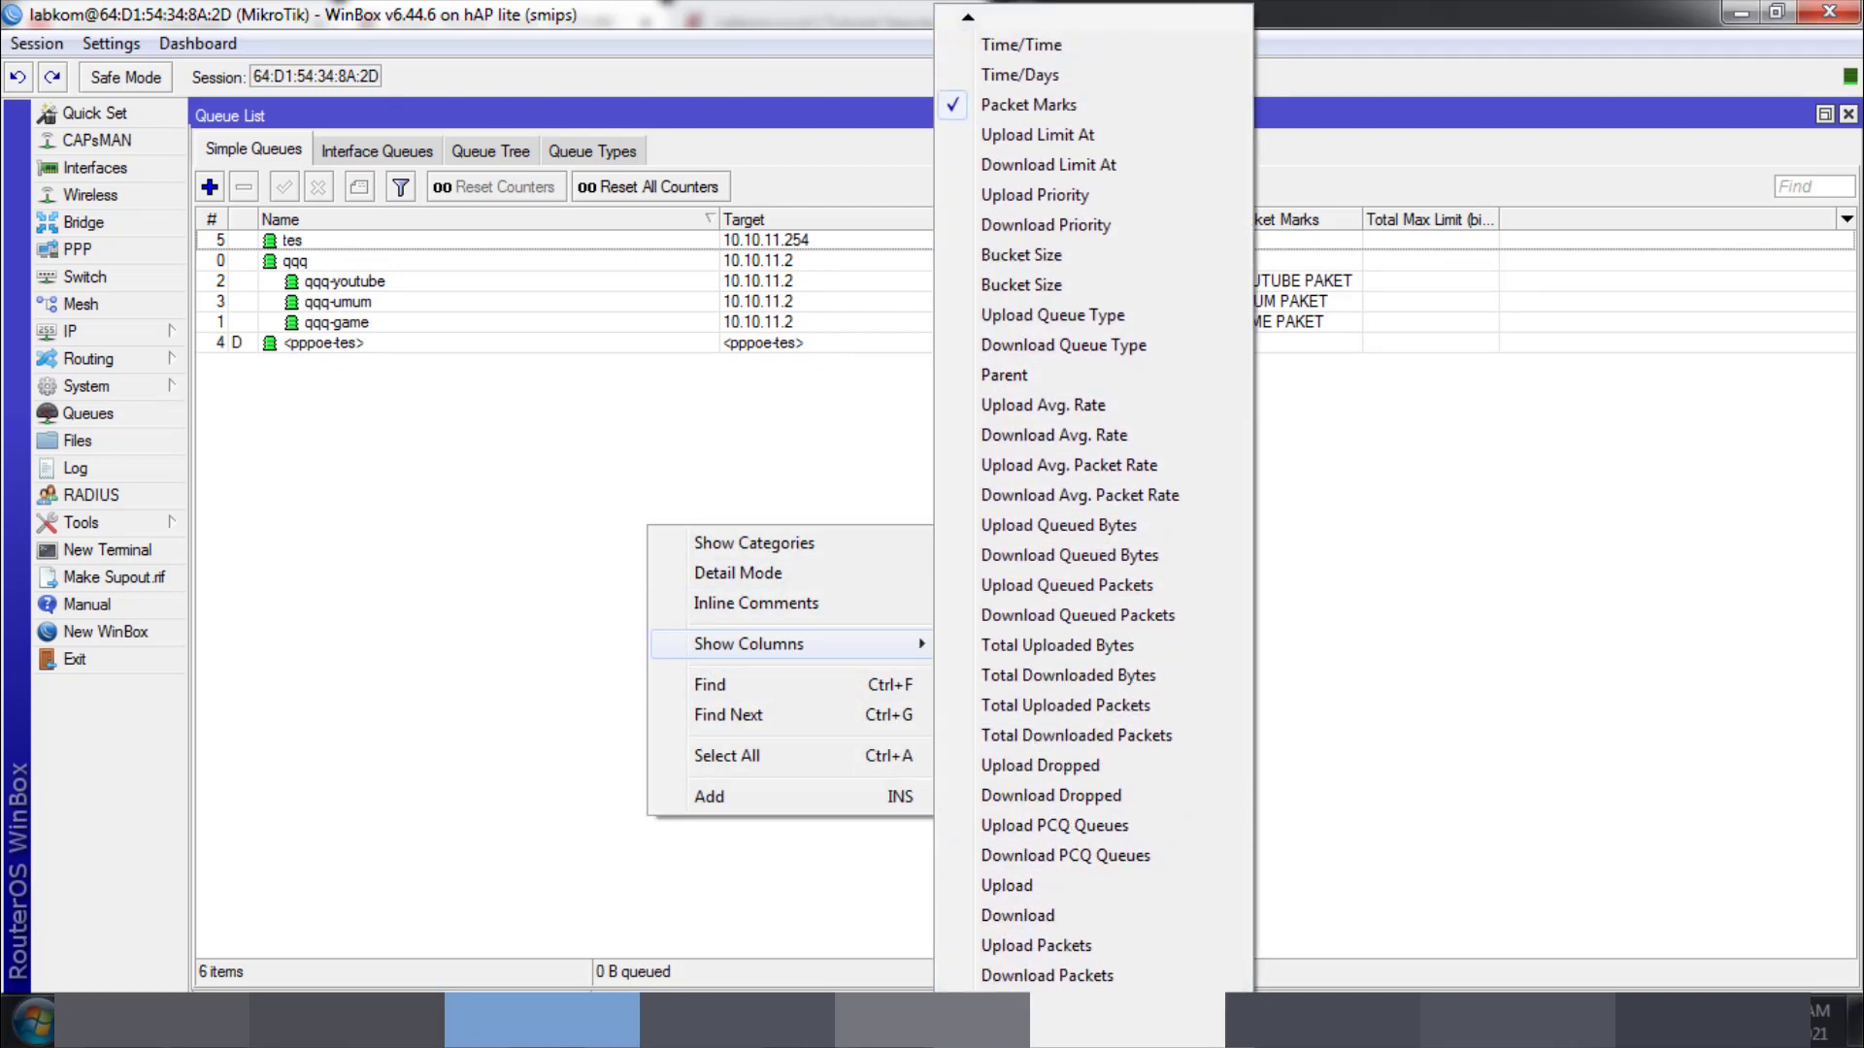
{"action": "left_click", "coordinate": [1029, 915]}
{"action": "right_click", "coordinate": [648, 530]}
{"action": "mouse_move", "coordinate": [776, 649]}
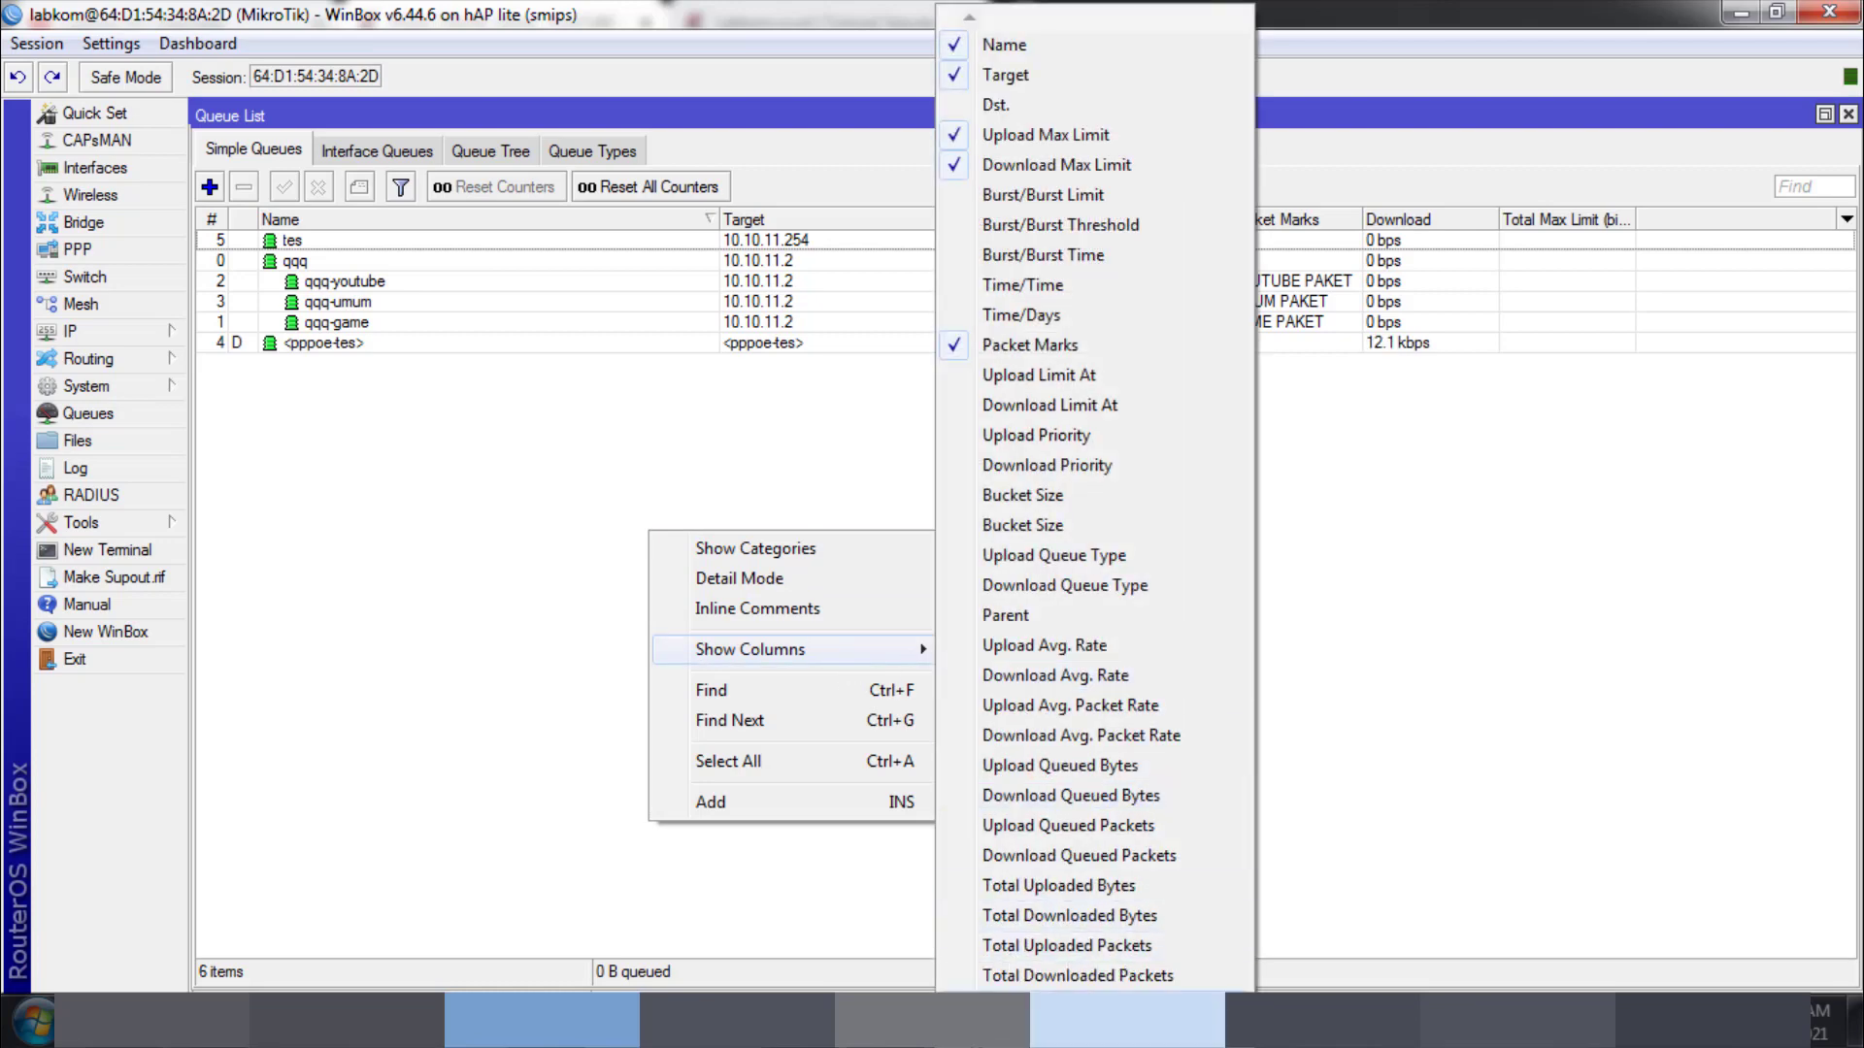
{"action": "scroll", "coordinate": [1034, 873], "scroll_direction": "down", "scroll_amount": 8}
{"action": "left_click", "coordinate": [1021, 888]}
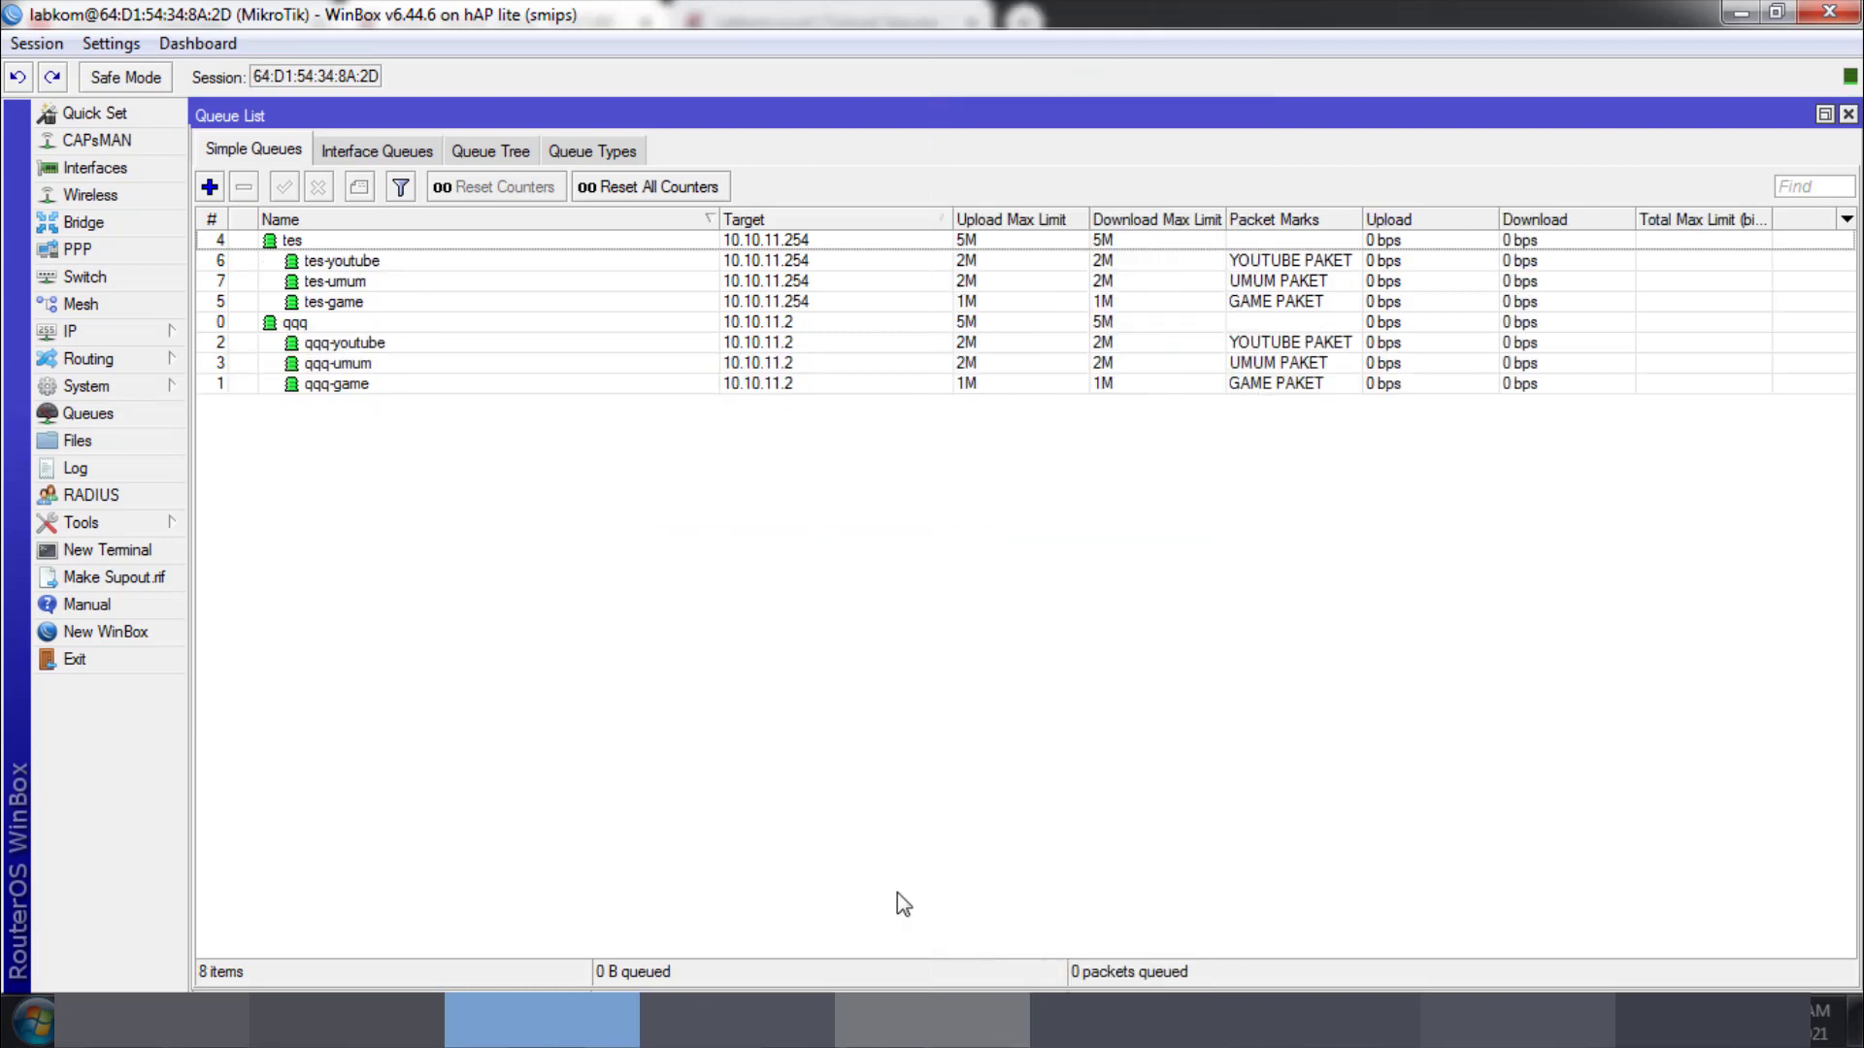
Step: Switch to Chrome, play the Labkom TV video about Mikrotik Protected Routerboot, and check the traffic on the tes-youtube queue in WinBox
{"action": "right_click", "coordinate": [151, 1019]}
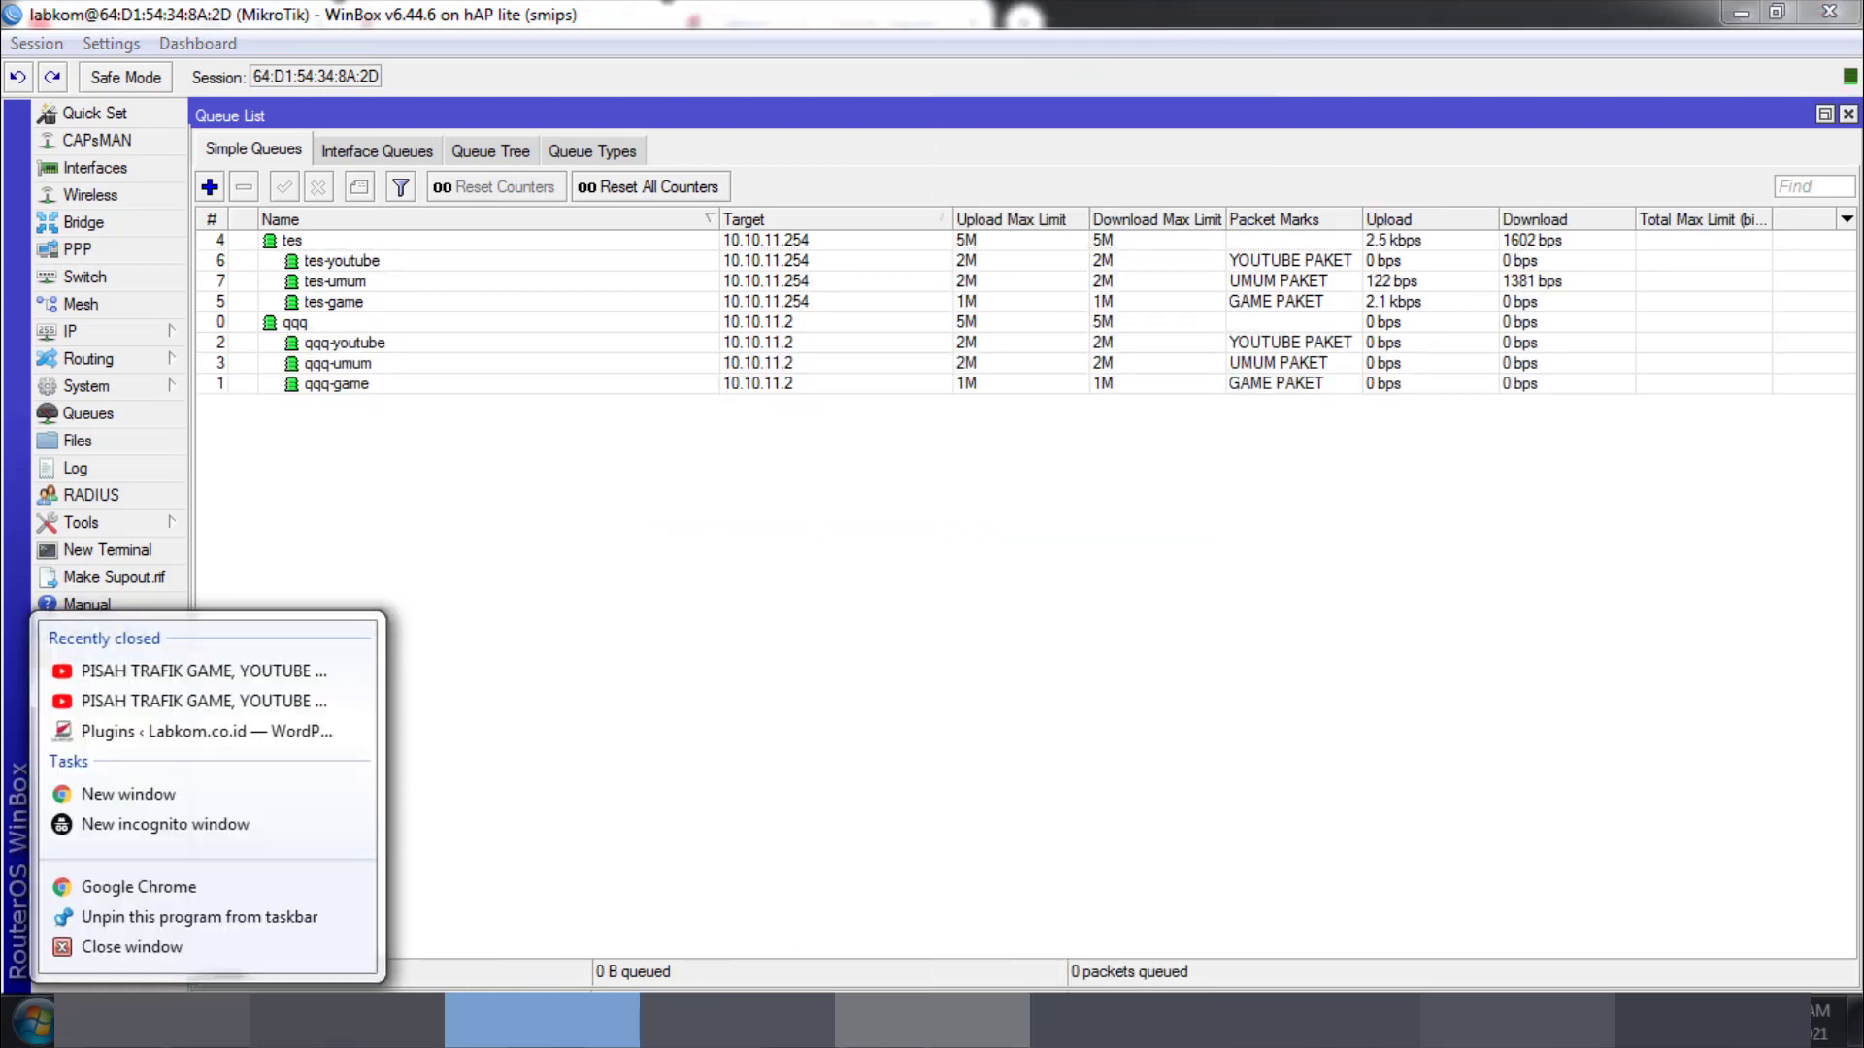
{"action": "key", "text": "Escape"}
{"action": "key", "text": "alt+Tab"}
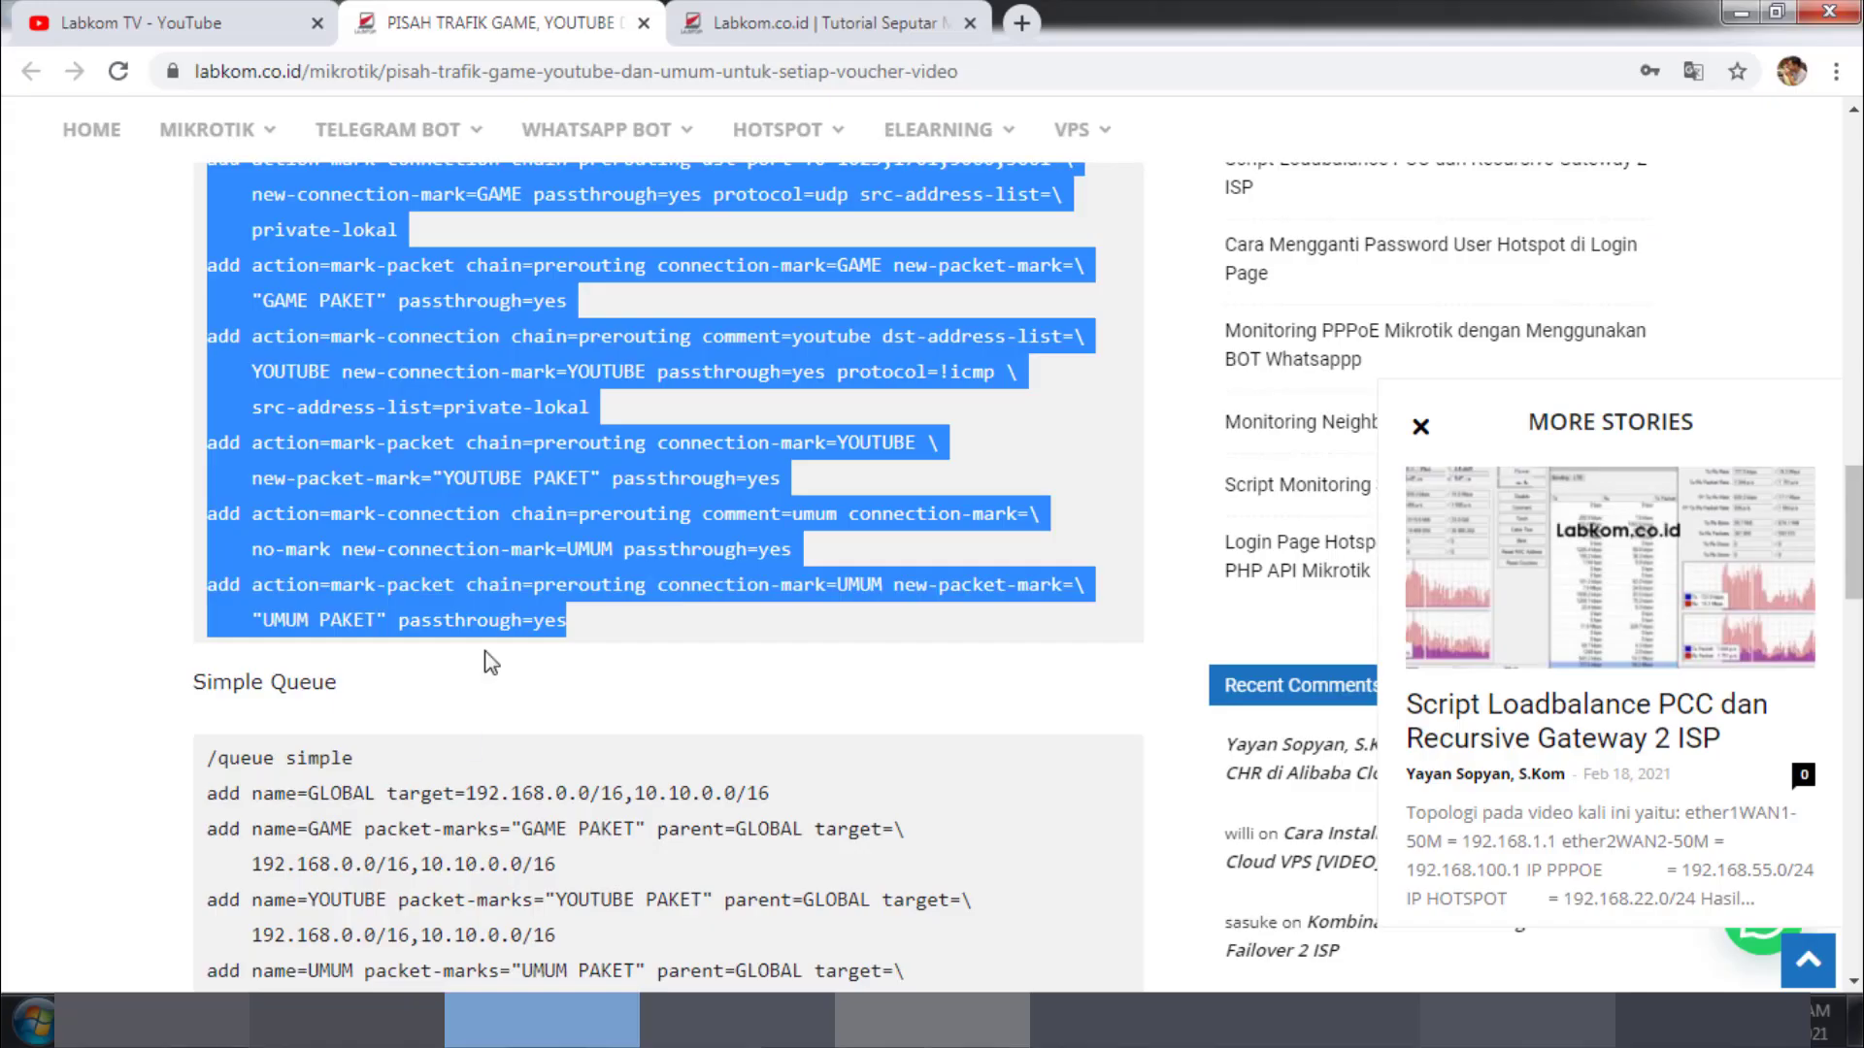
{"action": "left_click", "coordinate": [136, 23]}
{"action": "left_click", "coordinate": [514, 796]}
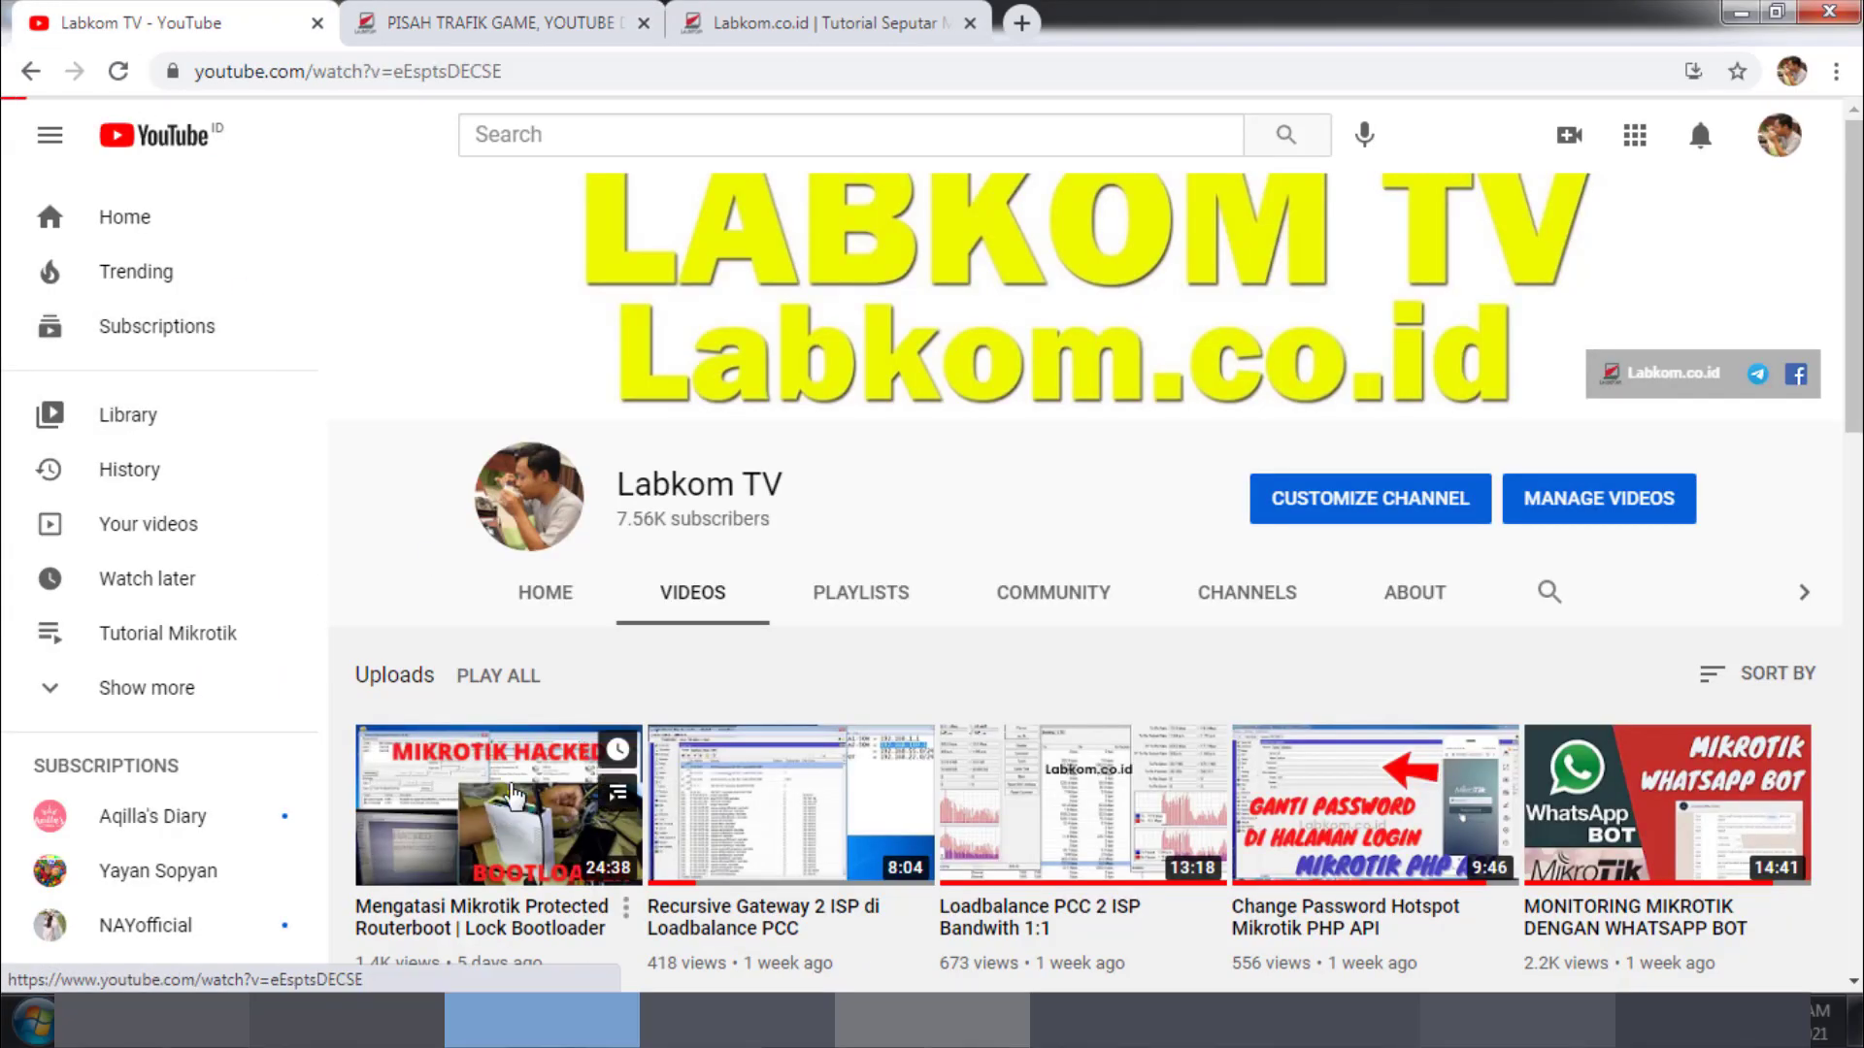
{"action": "key", "text": "alt+Tab"}
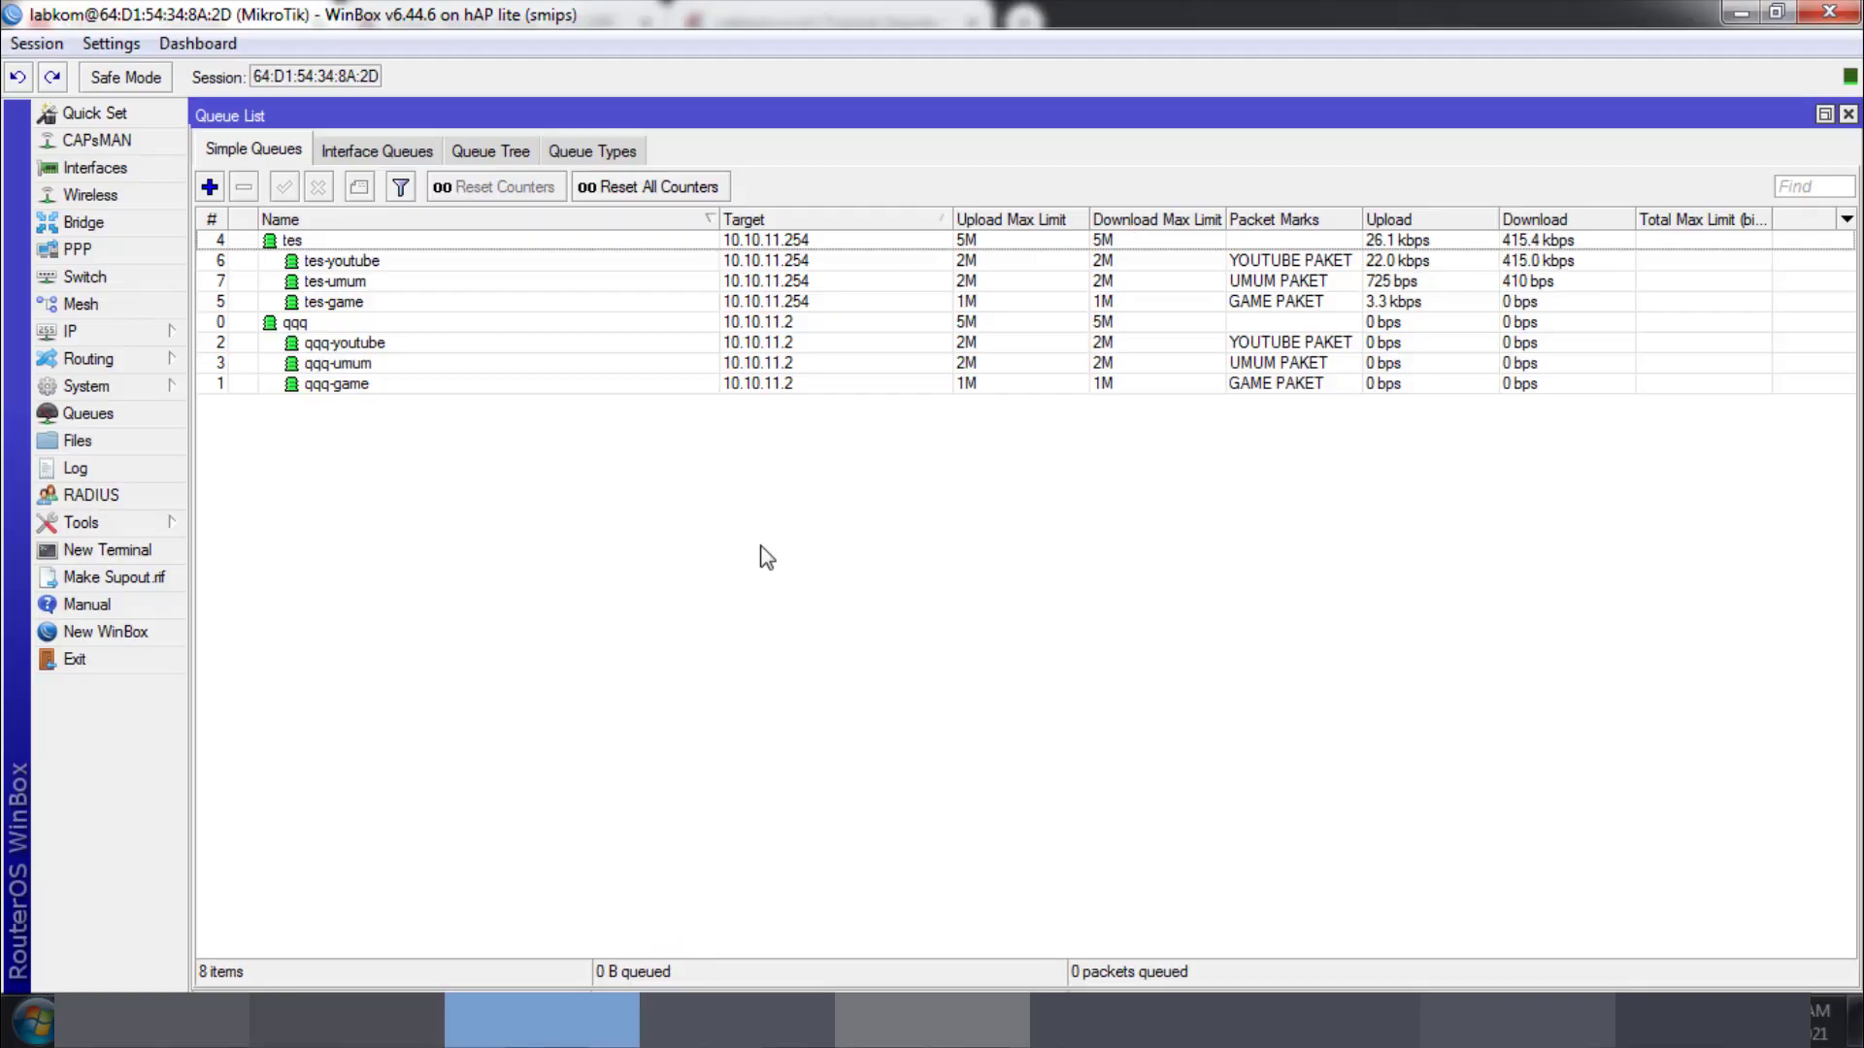
{"action": "left_click", "coordinate": [368, 260]}
{"action": "left_click_drag", "start_coordinate": [878, 15], "coordinate": [1019, 1]}
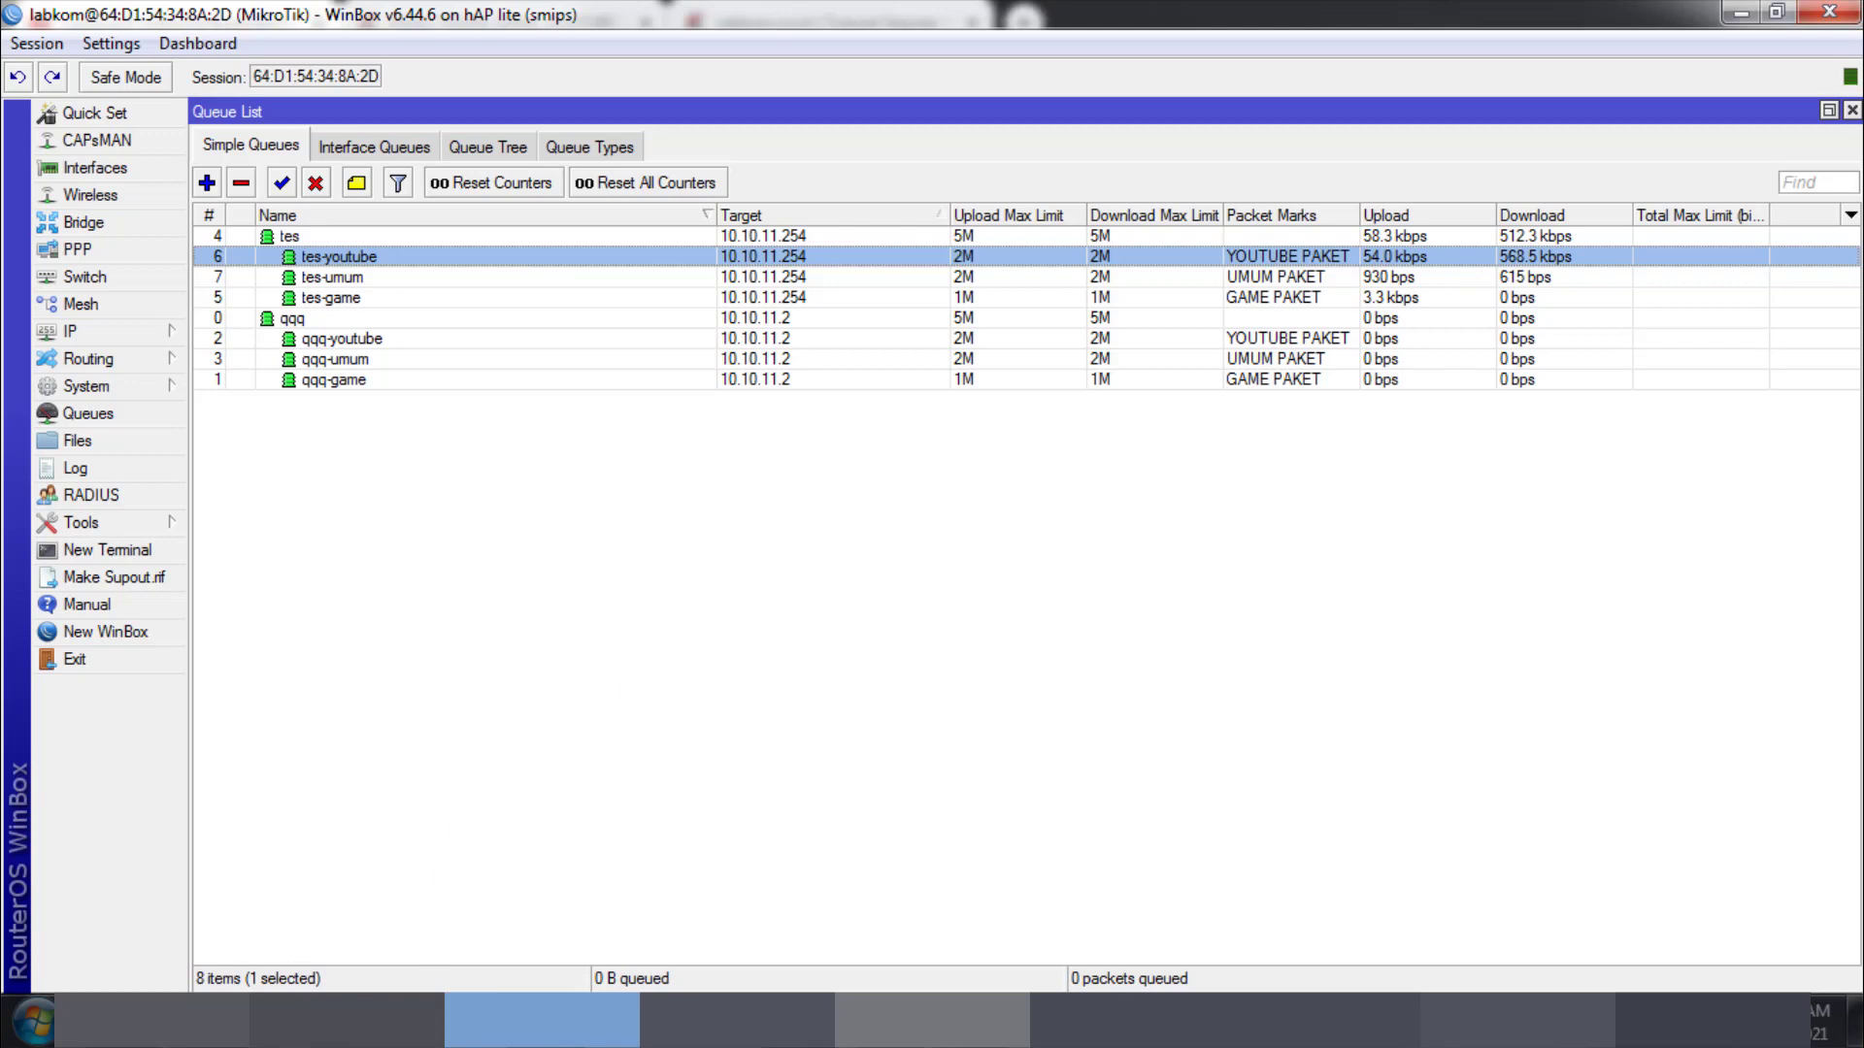
{"action": "left_click", "coordinate": [233, 1017]}
{"action": "key", "text": "alt+Tab"}
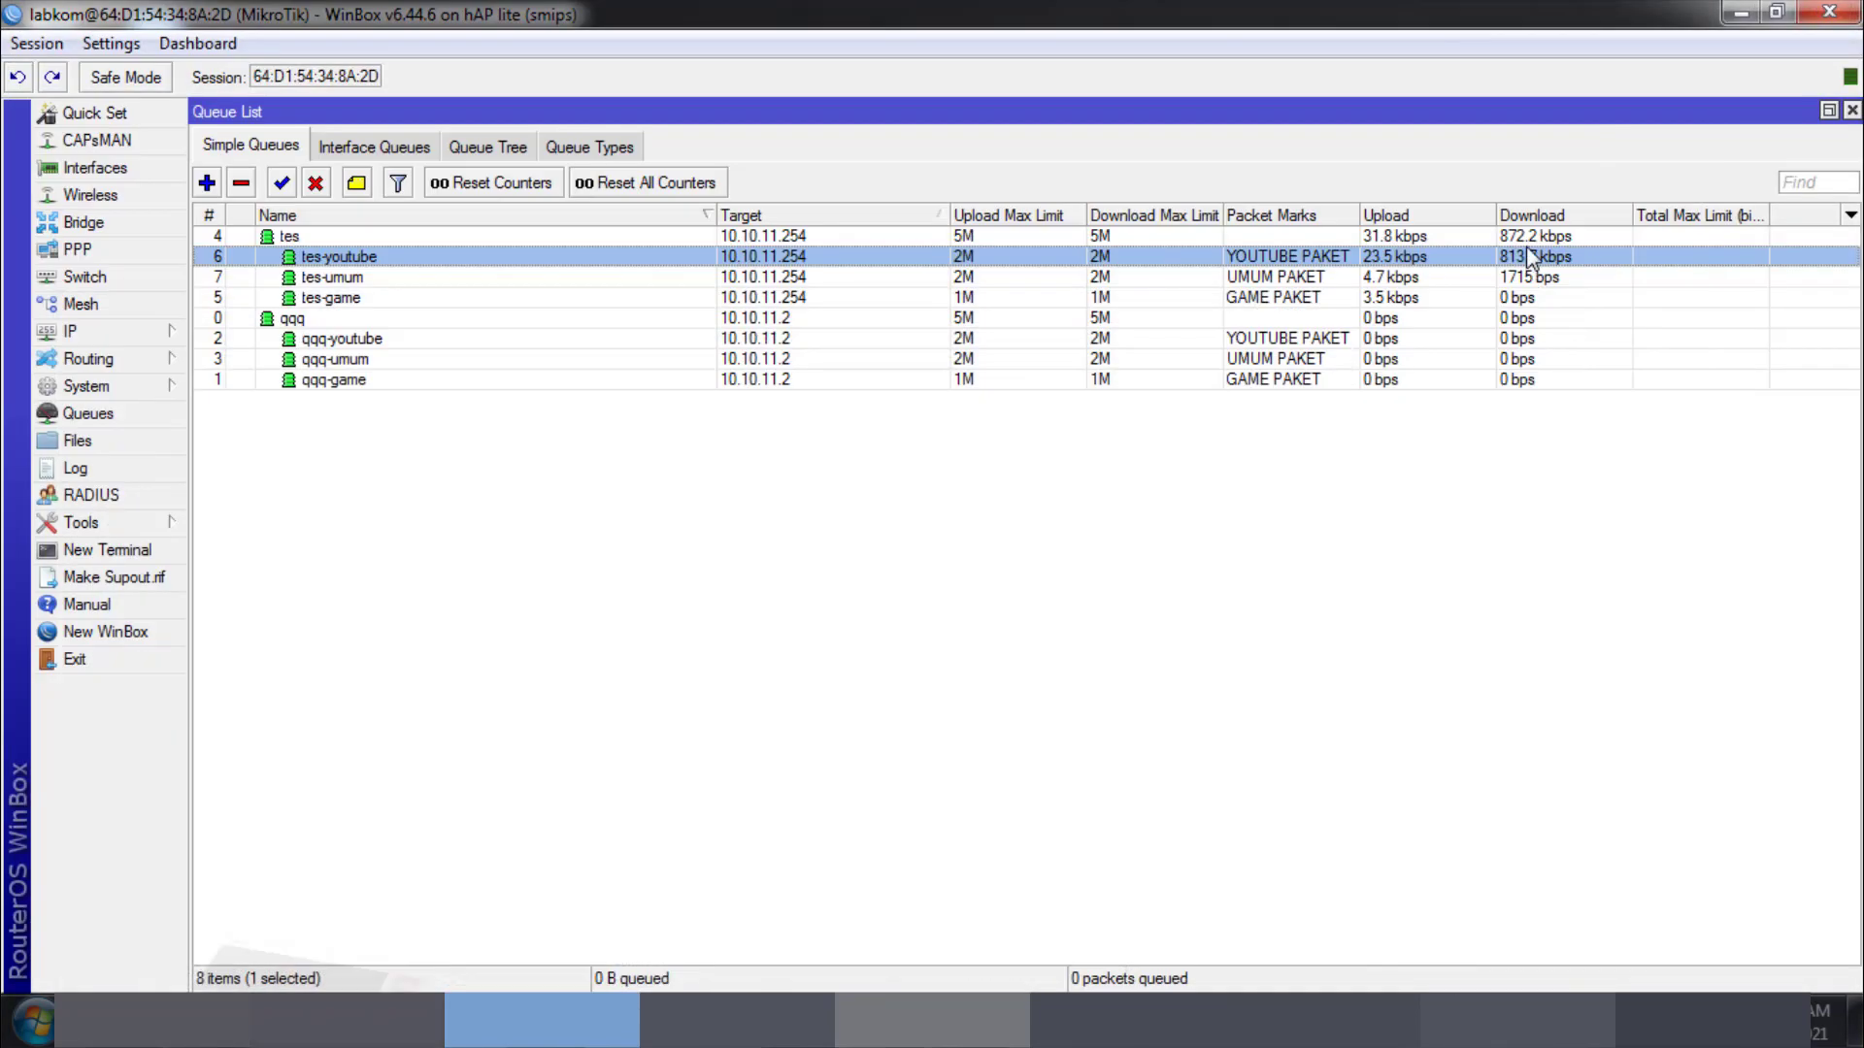
{"action": "left_click", "coordinate": [1531, 257]}
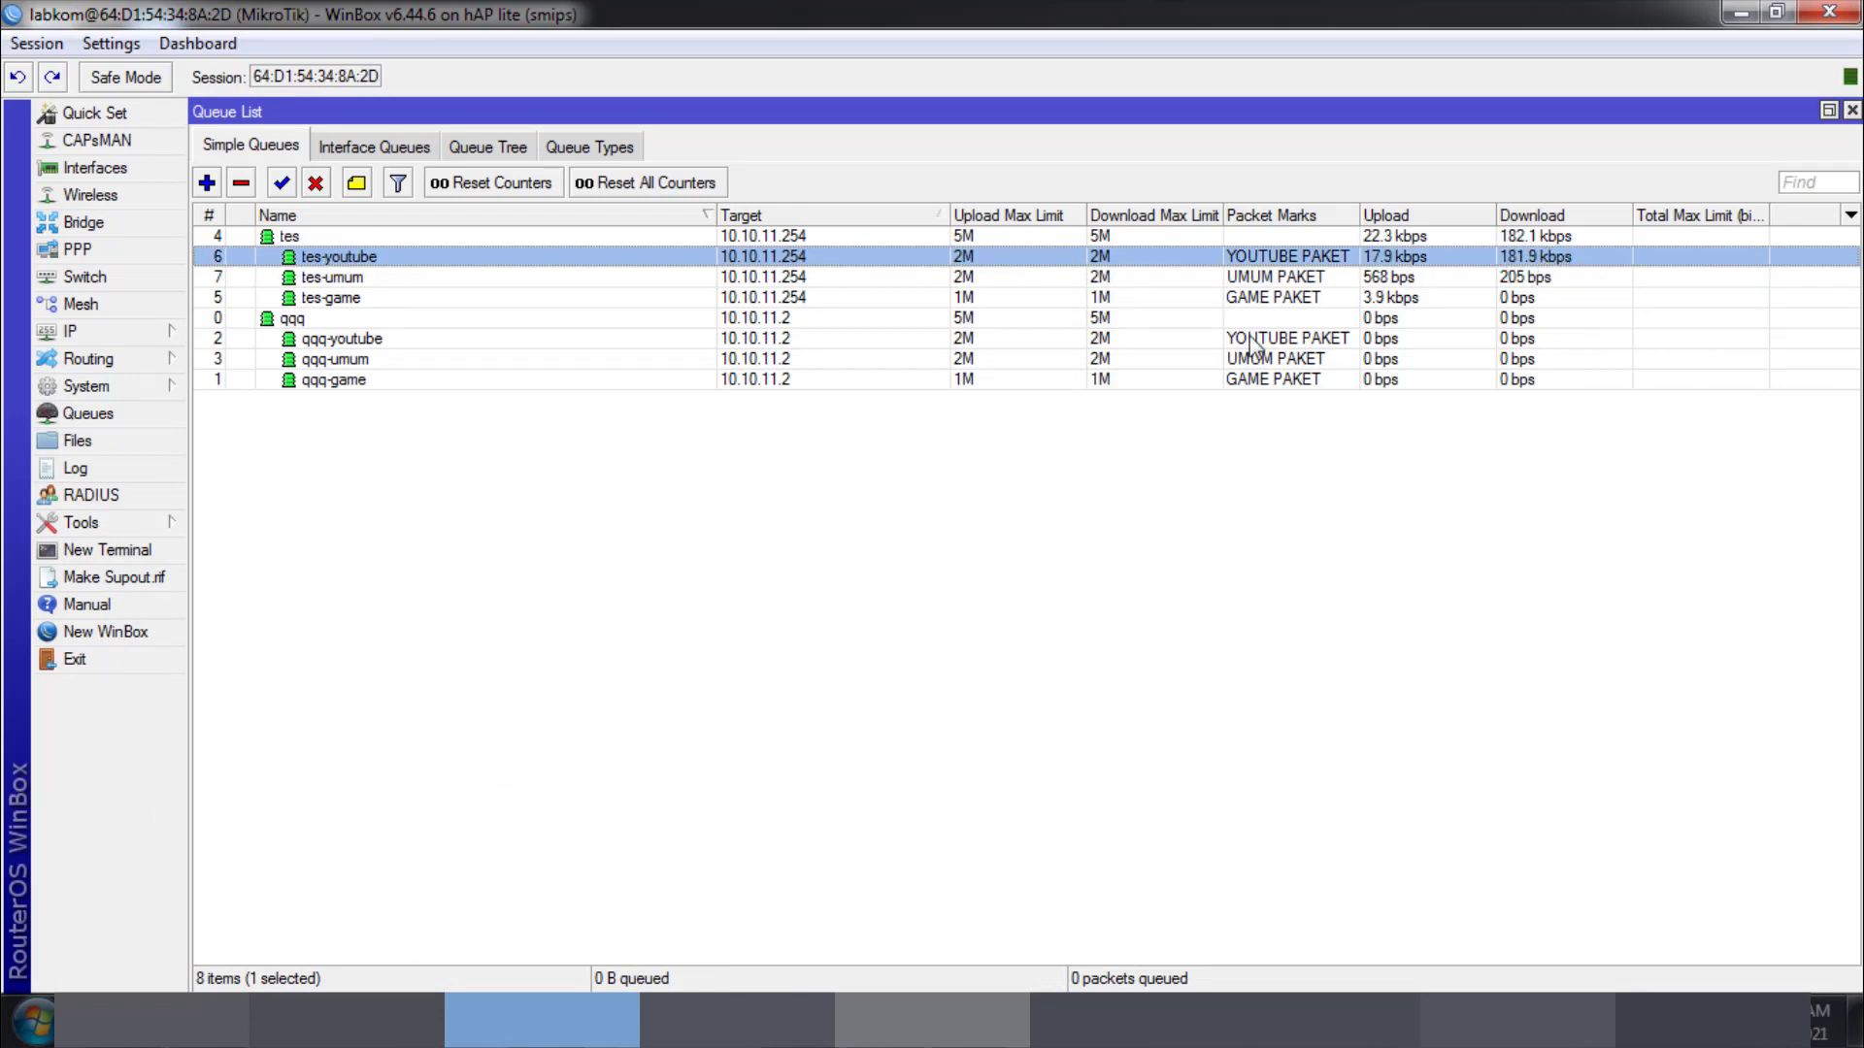
Step: Reload the traffic-splitting article and the labkom.co.id home page in a smaller browser window while checking traffic on the tes-umum queue
{"action": "left_click", "coordinate": [356, 276]}
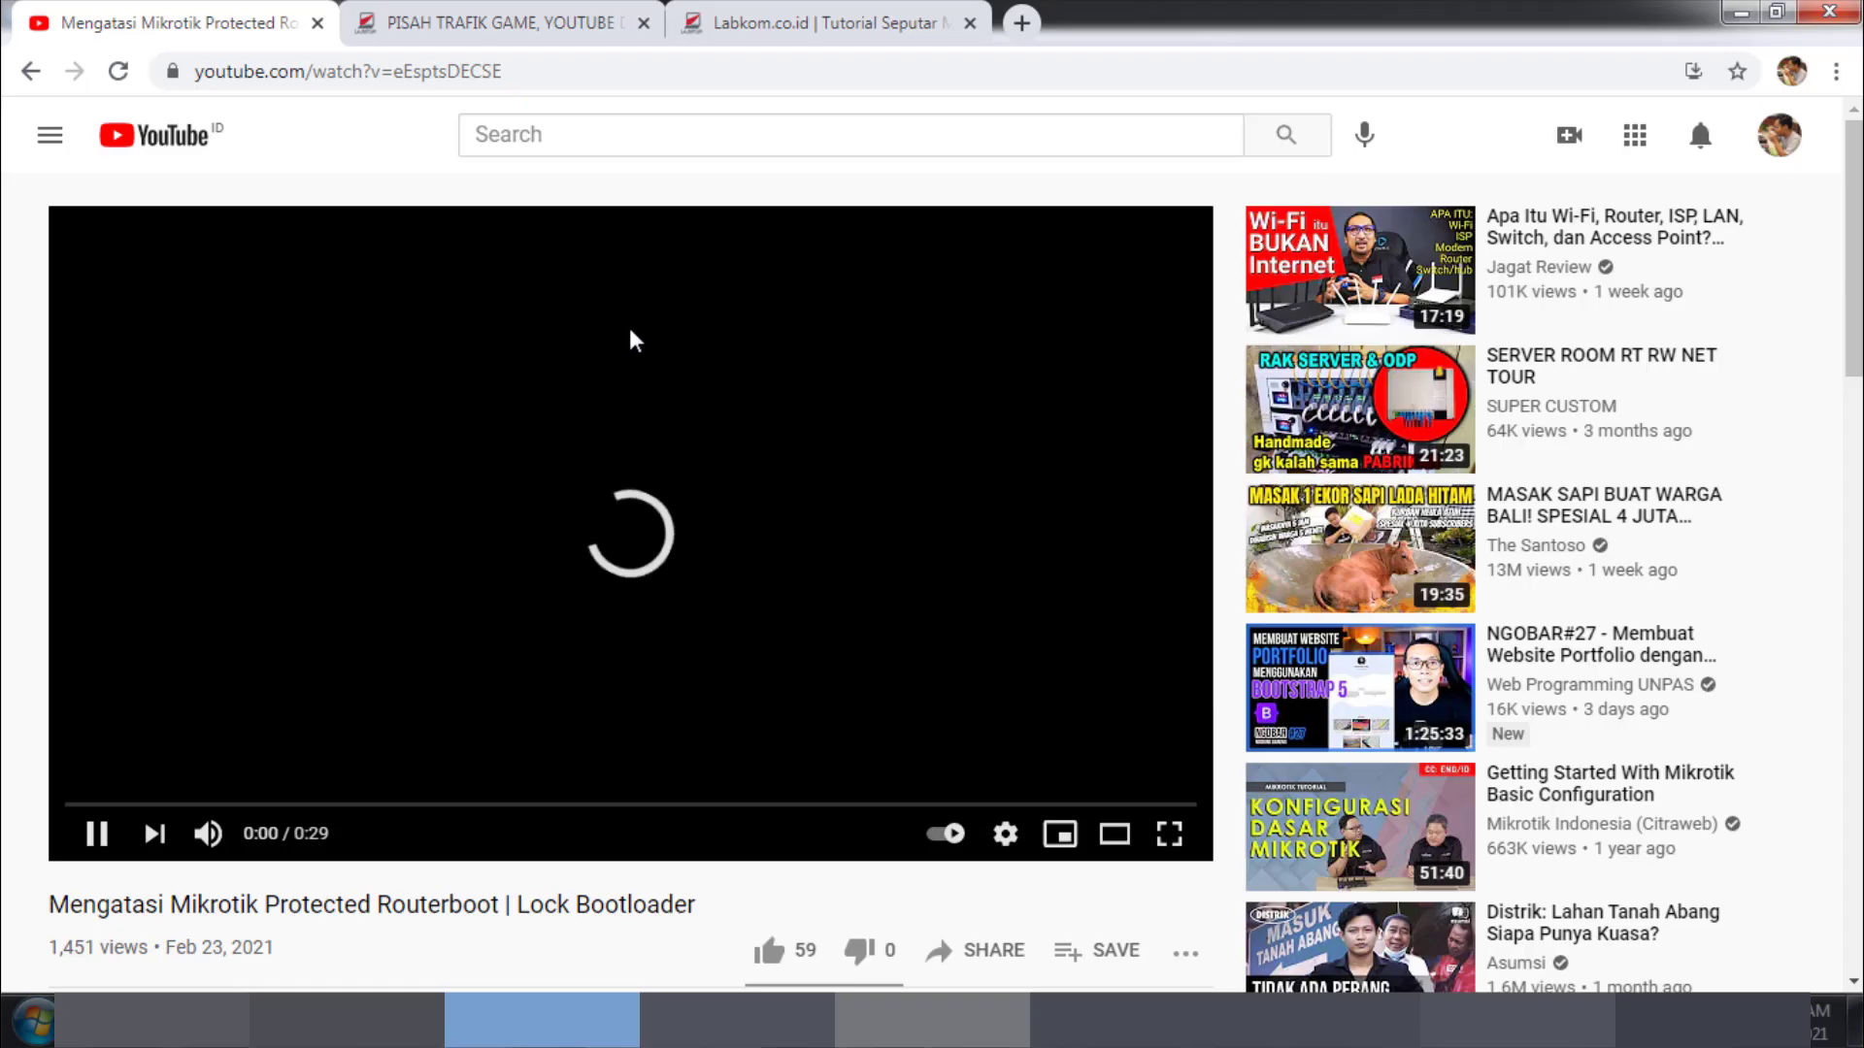
{"action": "left_click", "coordinate": [498, 20]}
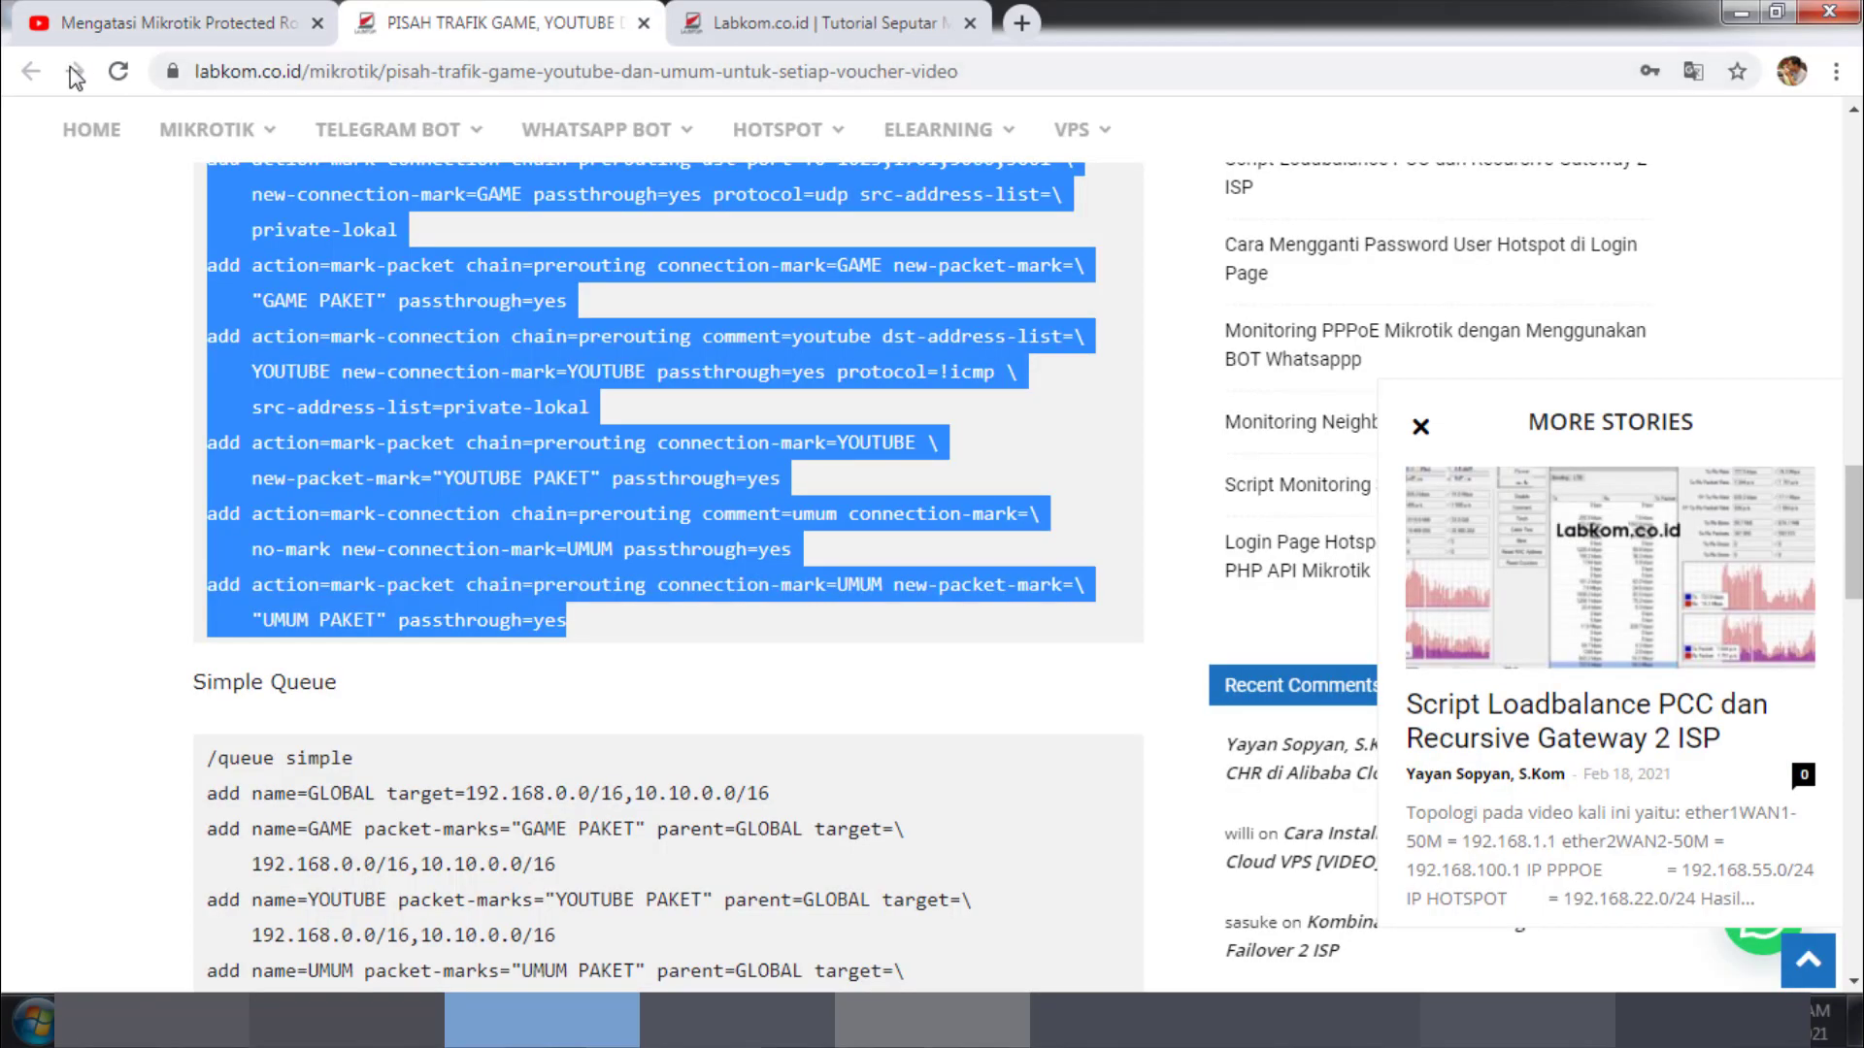
{"action": "left_click", "coordinate": [119, 71]}
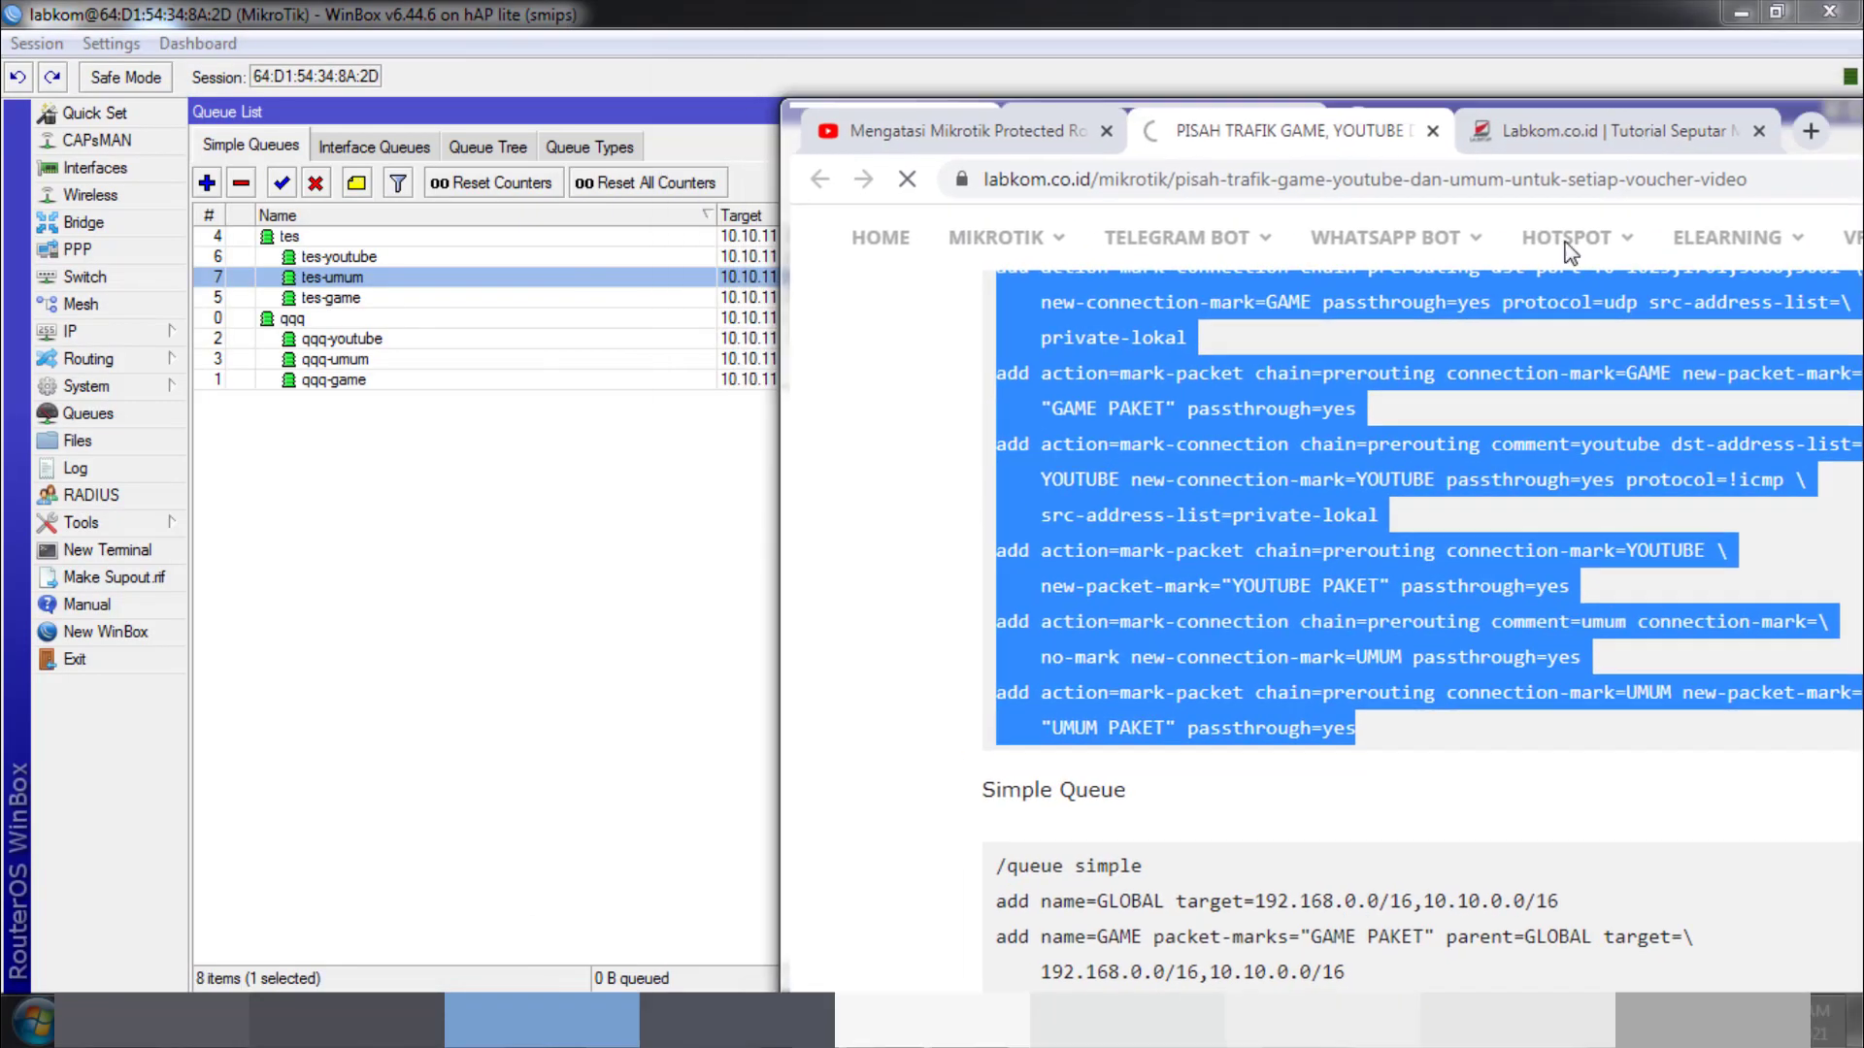
{"action": "left_click_drag", "start_coordinate": [1398, 107], "coordinate": [1049, 407]}
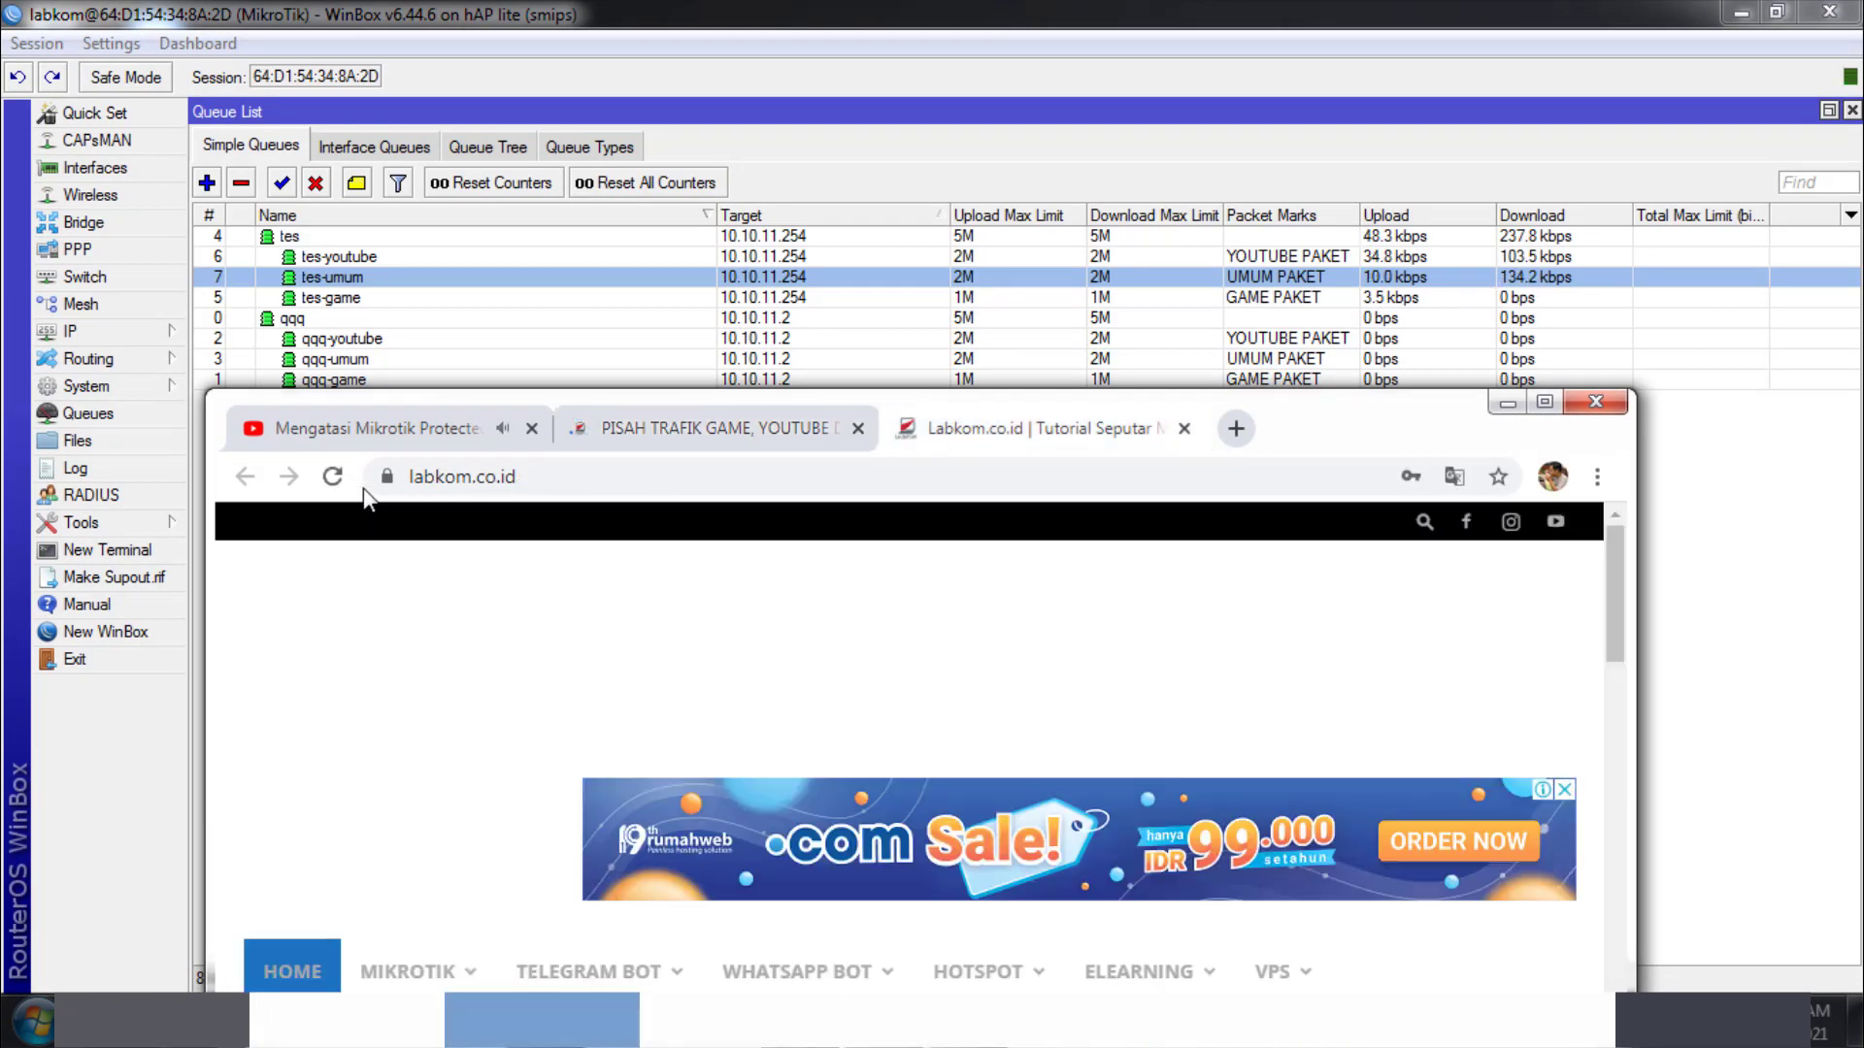
{"action": "left_click", "coordinate": [332, 476]}
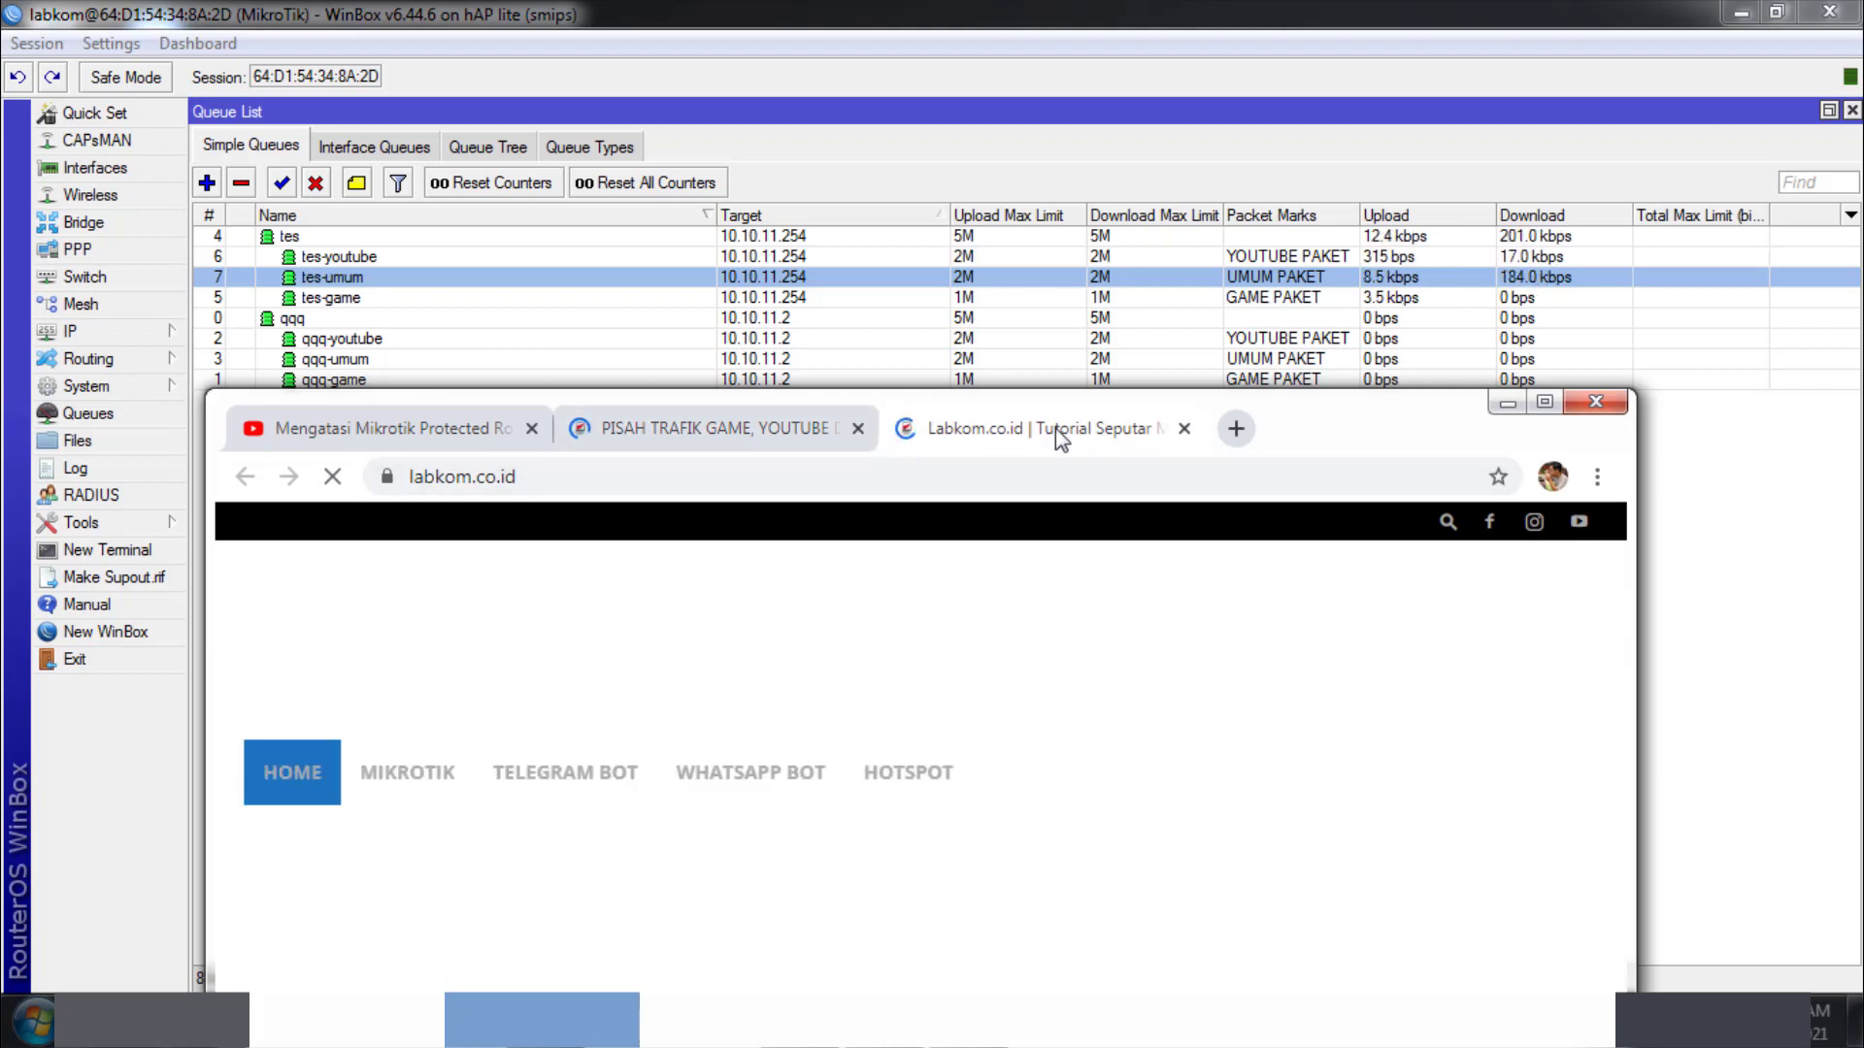
{"action": "left_click", "coordinate": [466, 431]}
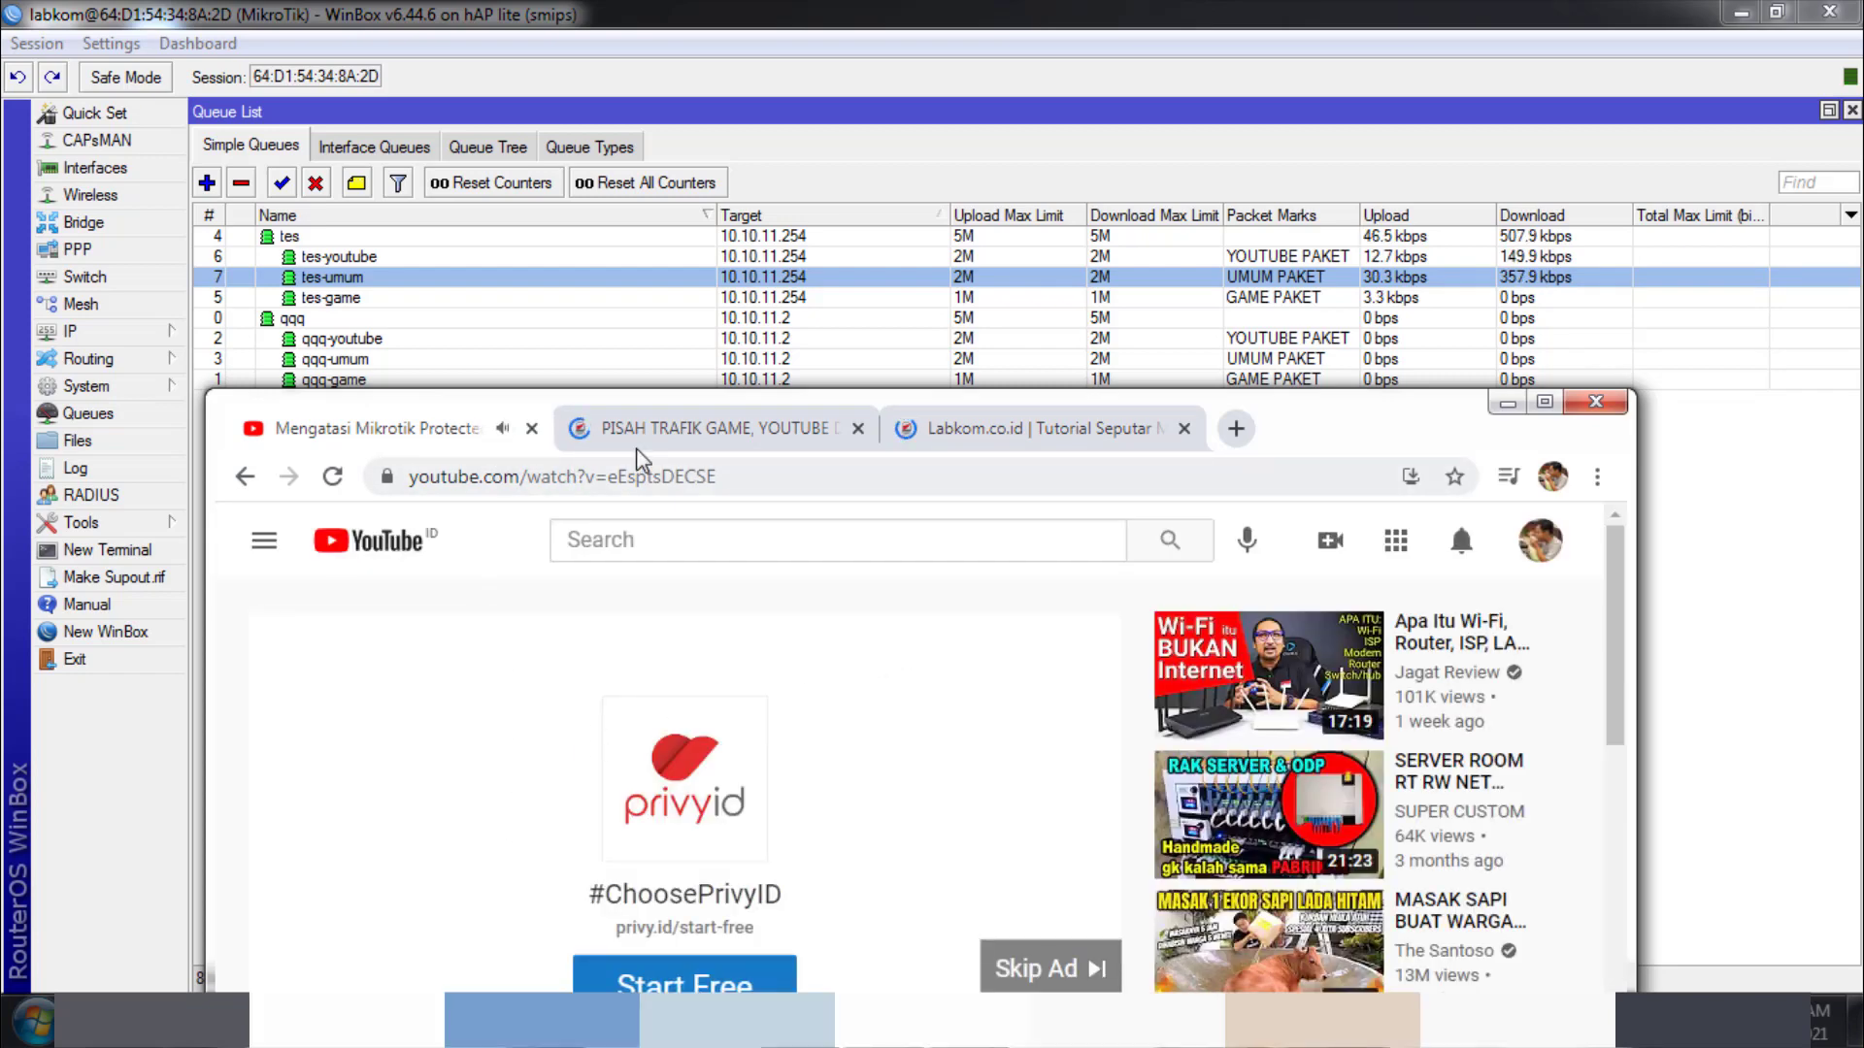
{"action": "left_click", "coordinate": [679, 428]}
Step: Maximize the browser, dismiss the article's VPN Remote pop-up, and close the YouTube video page
{"action": "double_click", "coordinate": [1331, 421]}
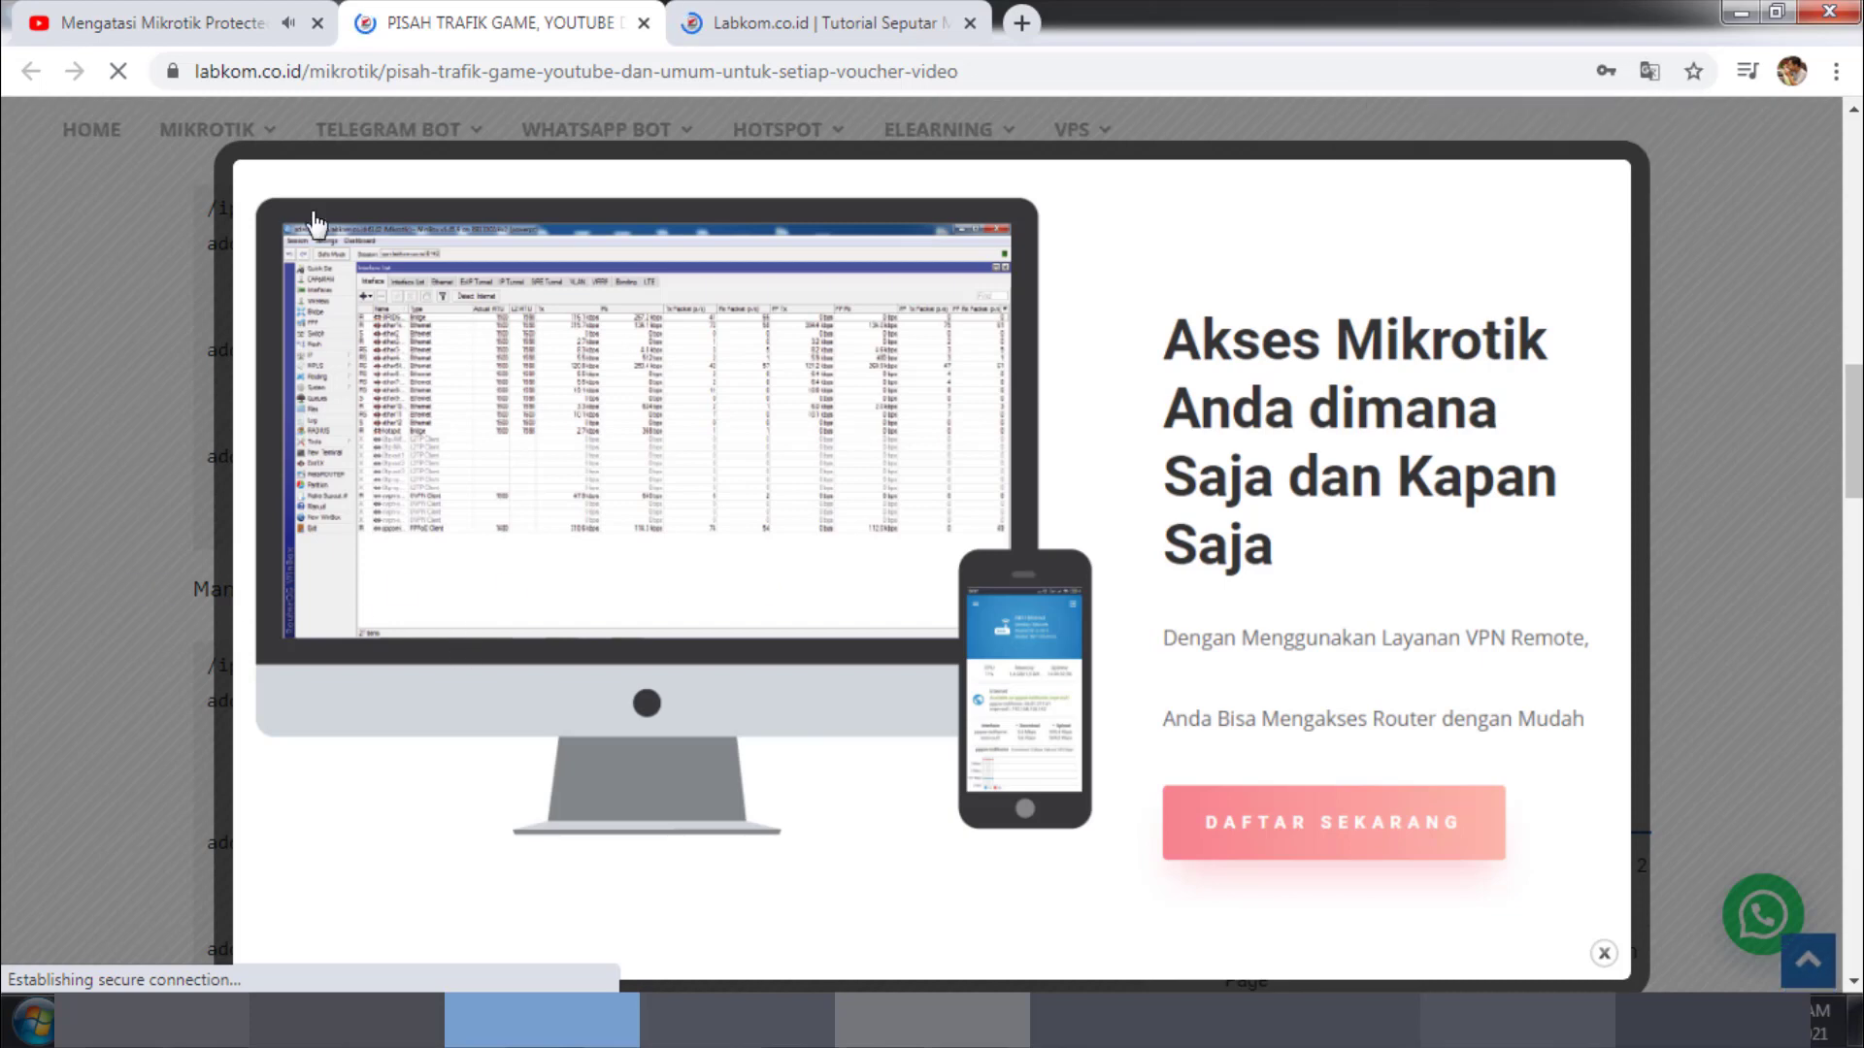
{"action": "left_click", "coordinate": [160, 12]}
{"action": "left_click", "coordinate": [476, 8]}
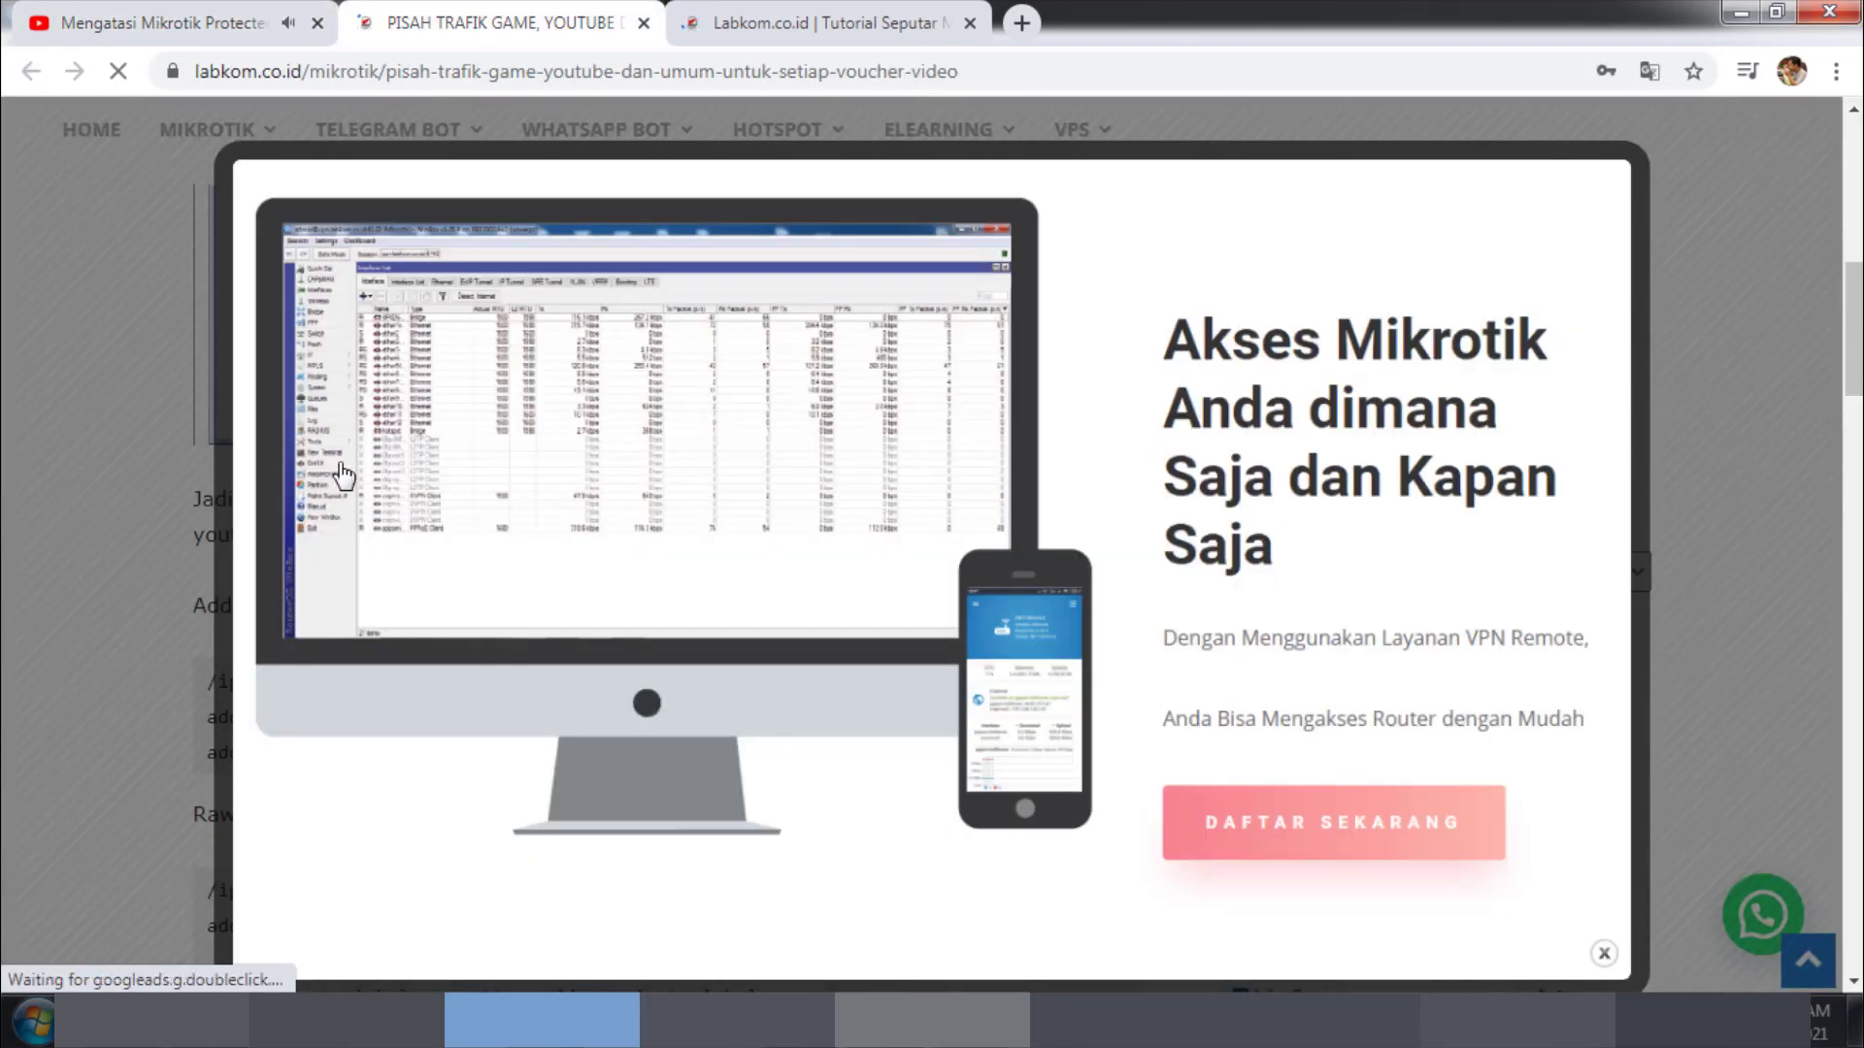
{"action": "left_click", "coordinate": [39, 580]}
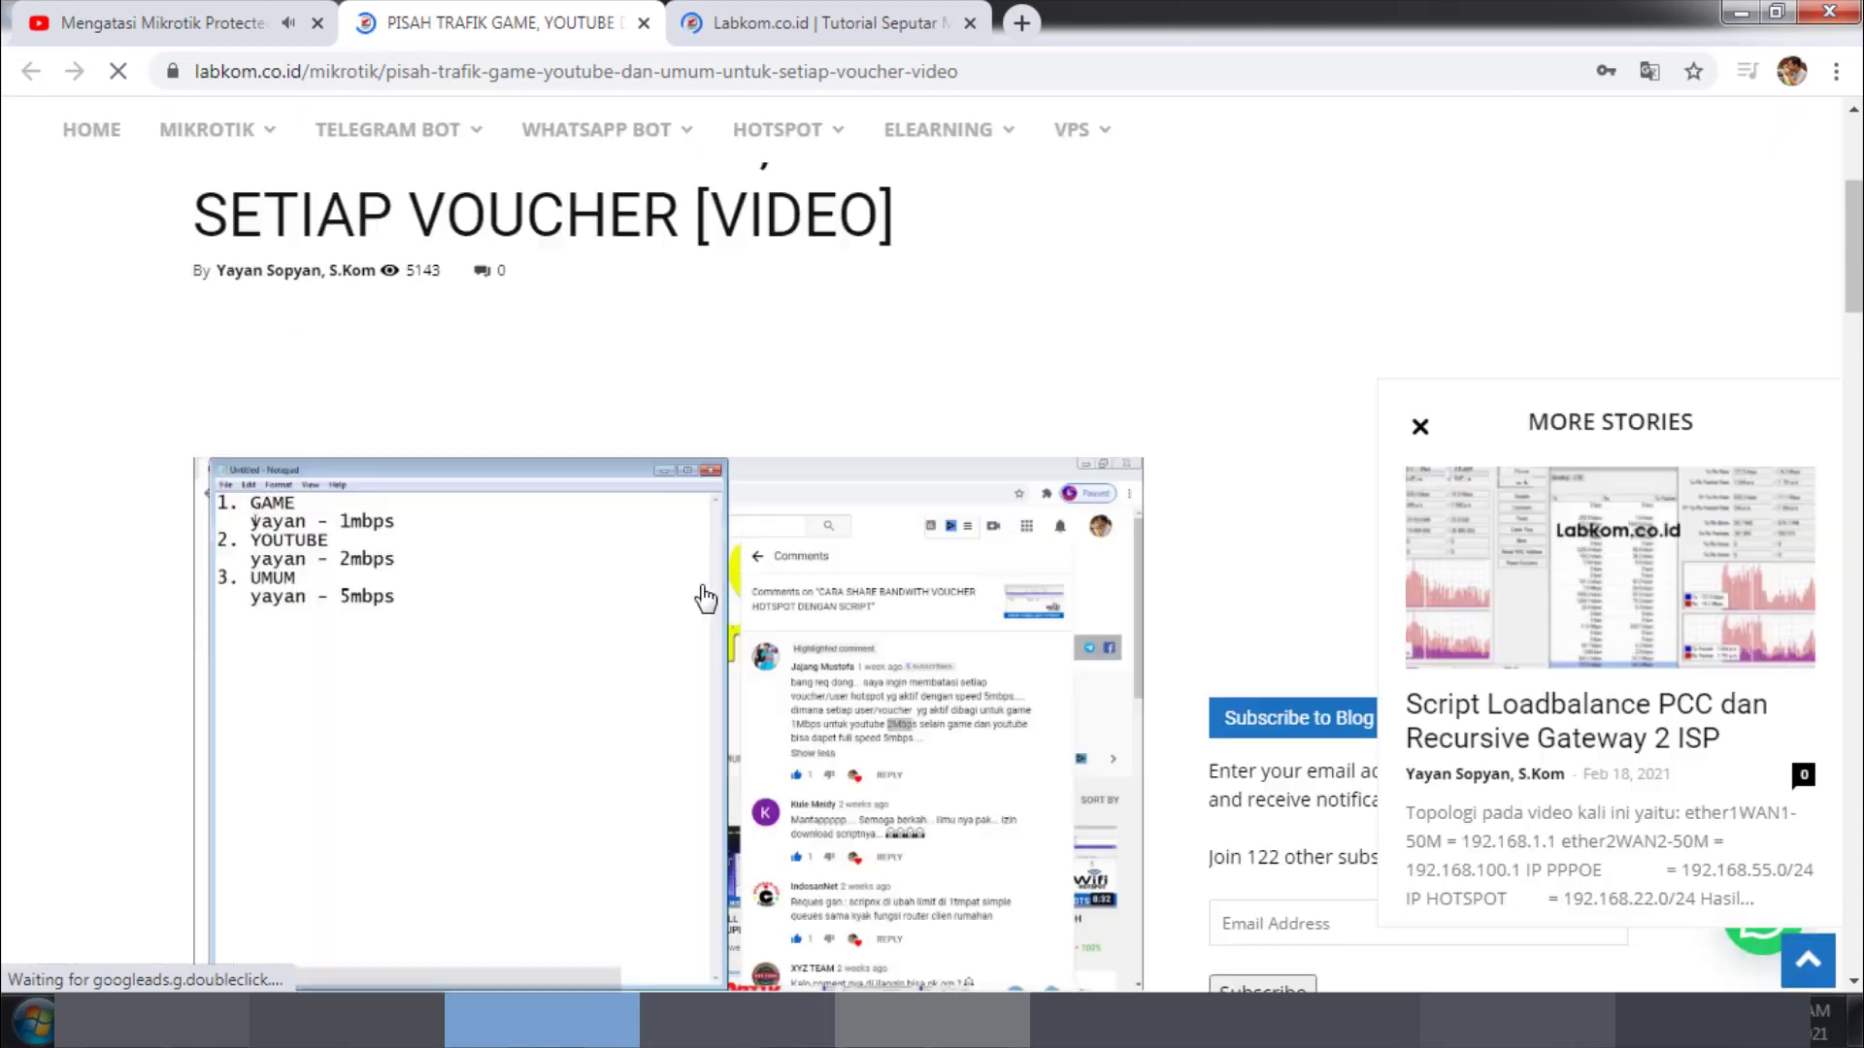
{"action": "scroll", "coordinate": [393, 678], "scroll_direction": "down", "scroll_amount": 1}
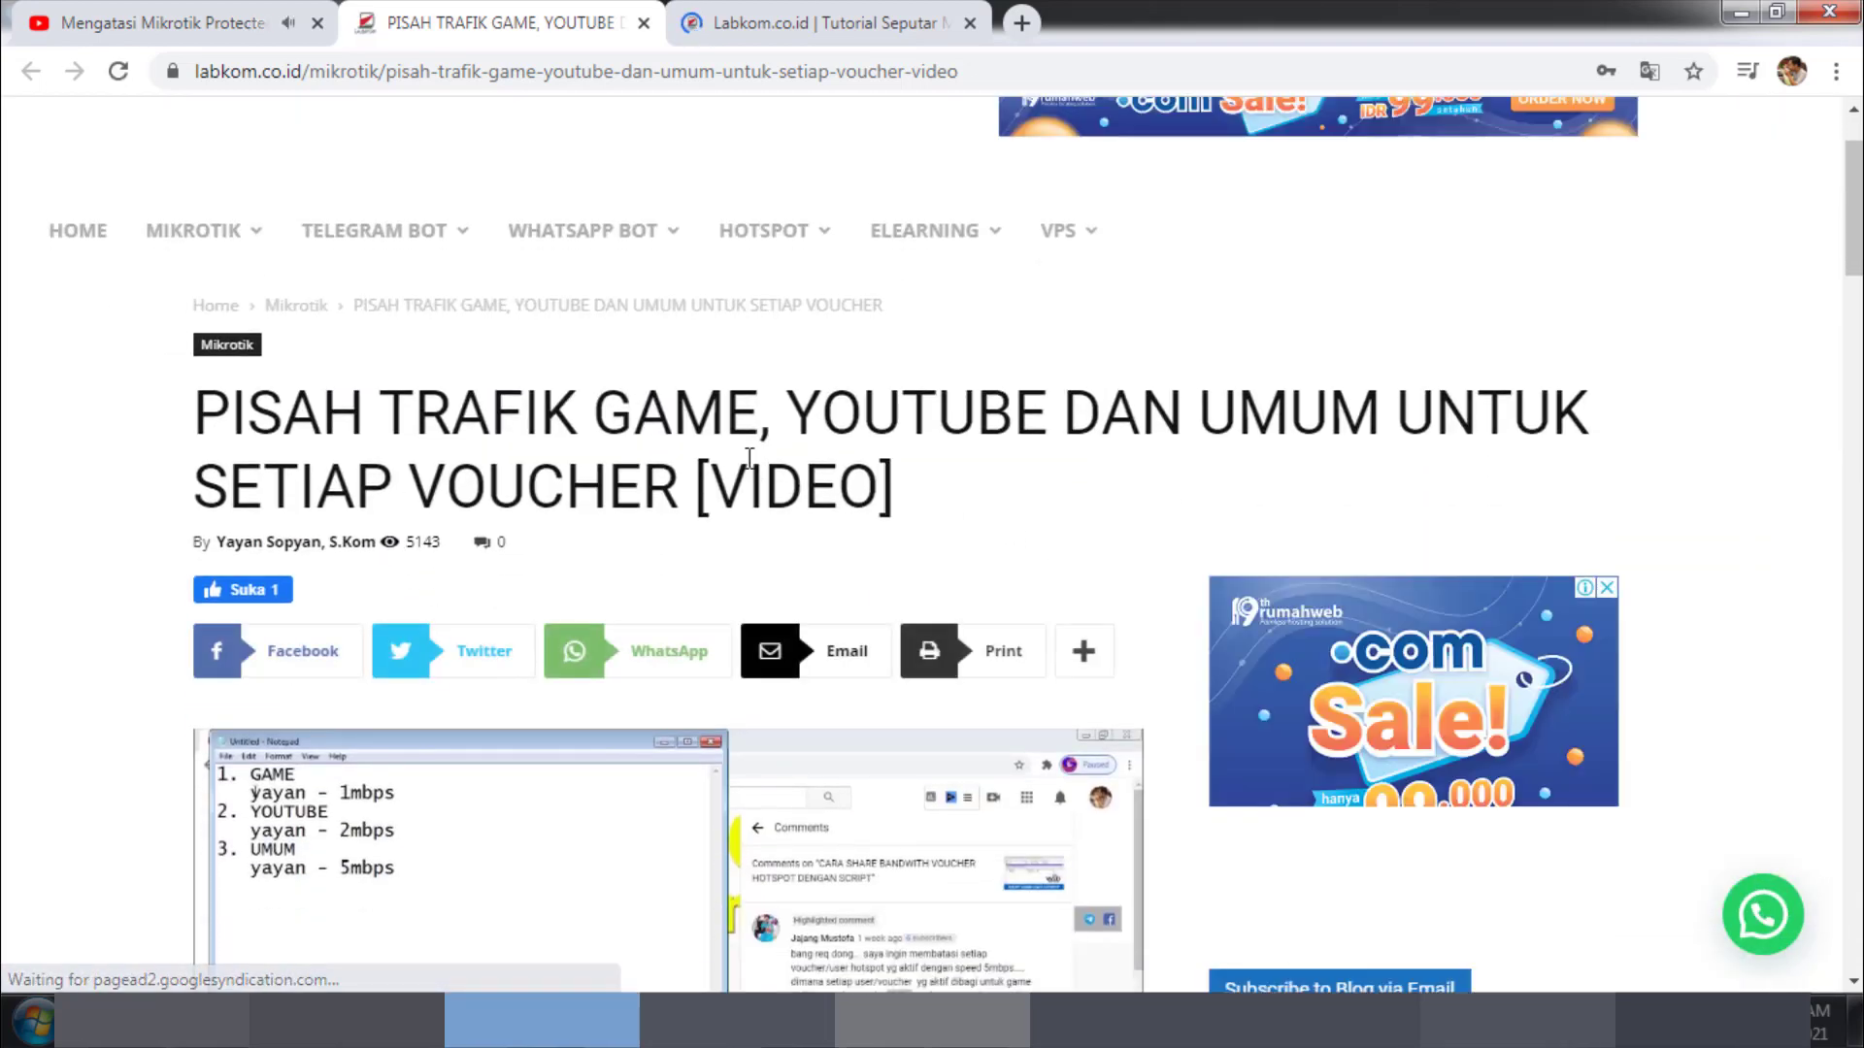
{"action": "left_click", "coordinate": [254, 18]}
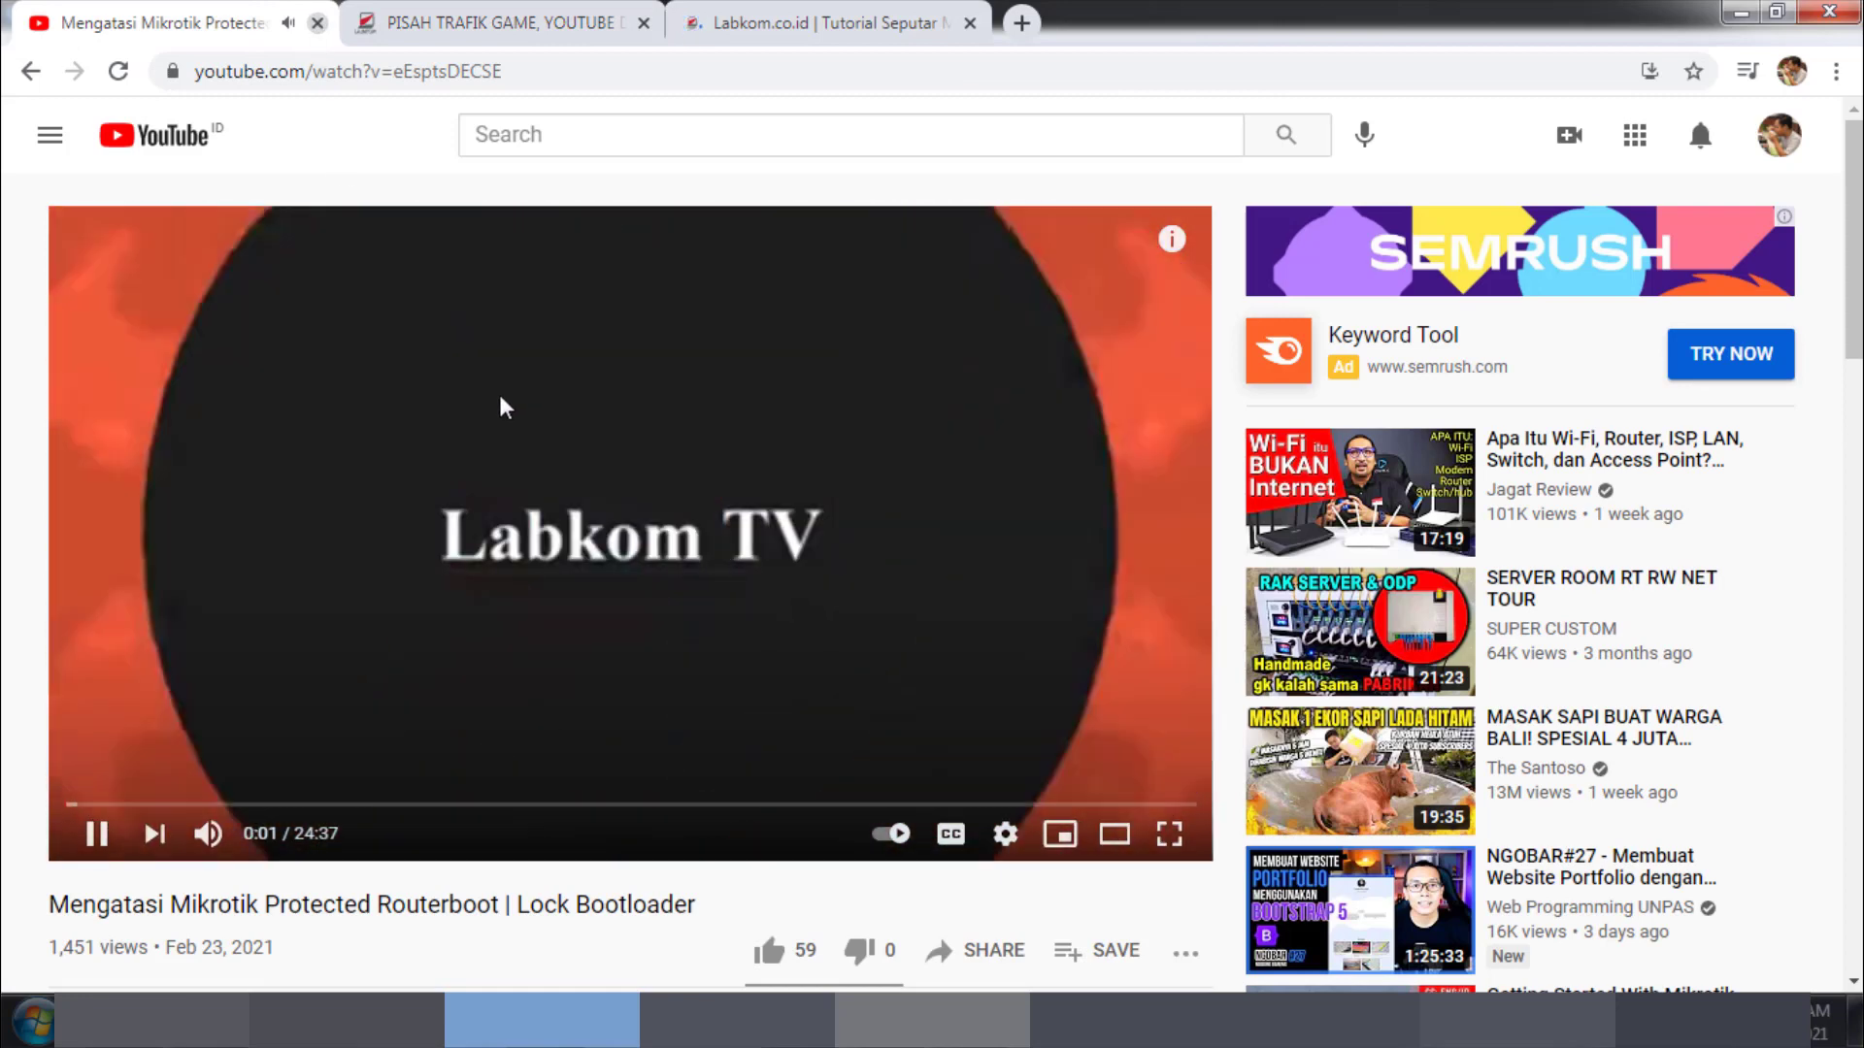
{"action": "key", "text": "ctrl+w"}
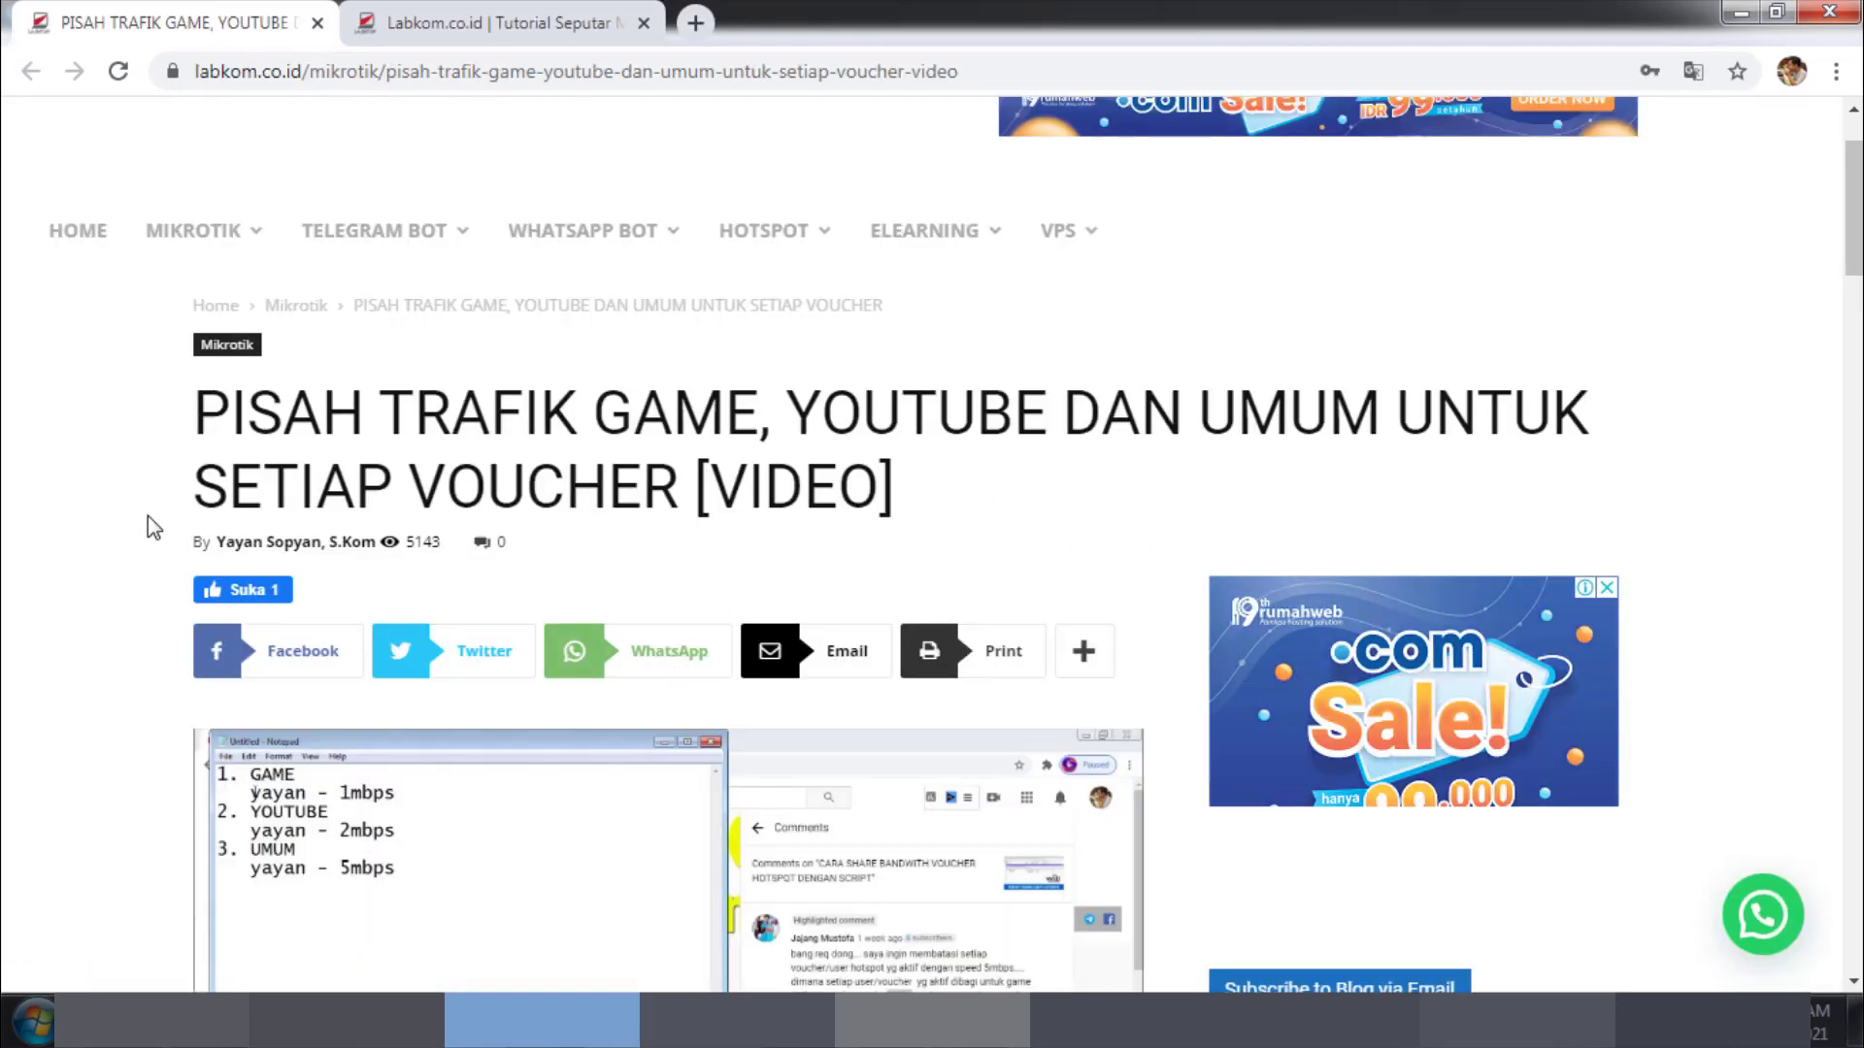
Step: Review the article's script sections from the address list through the ON LOGOUT script to the embedded video
{"action": "scroll", "coordinate": [189, 621], "scroll_direction": "down", "scroll_amount": 5}
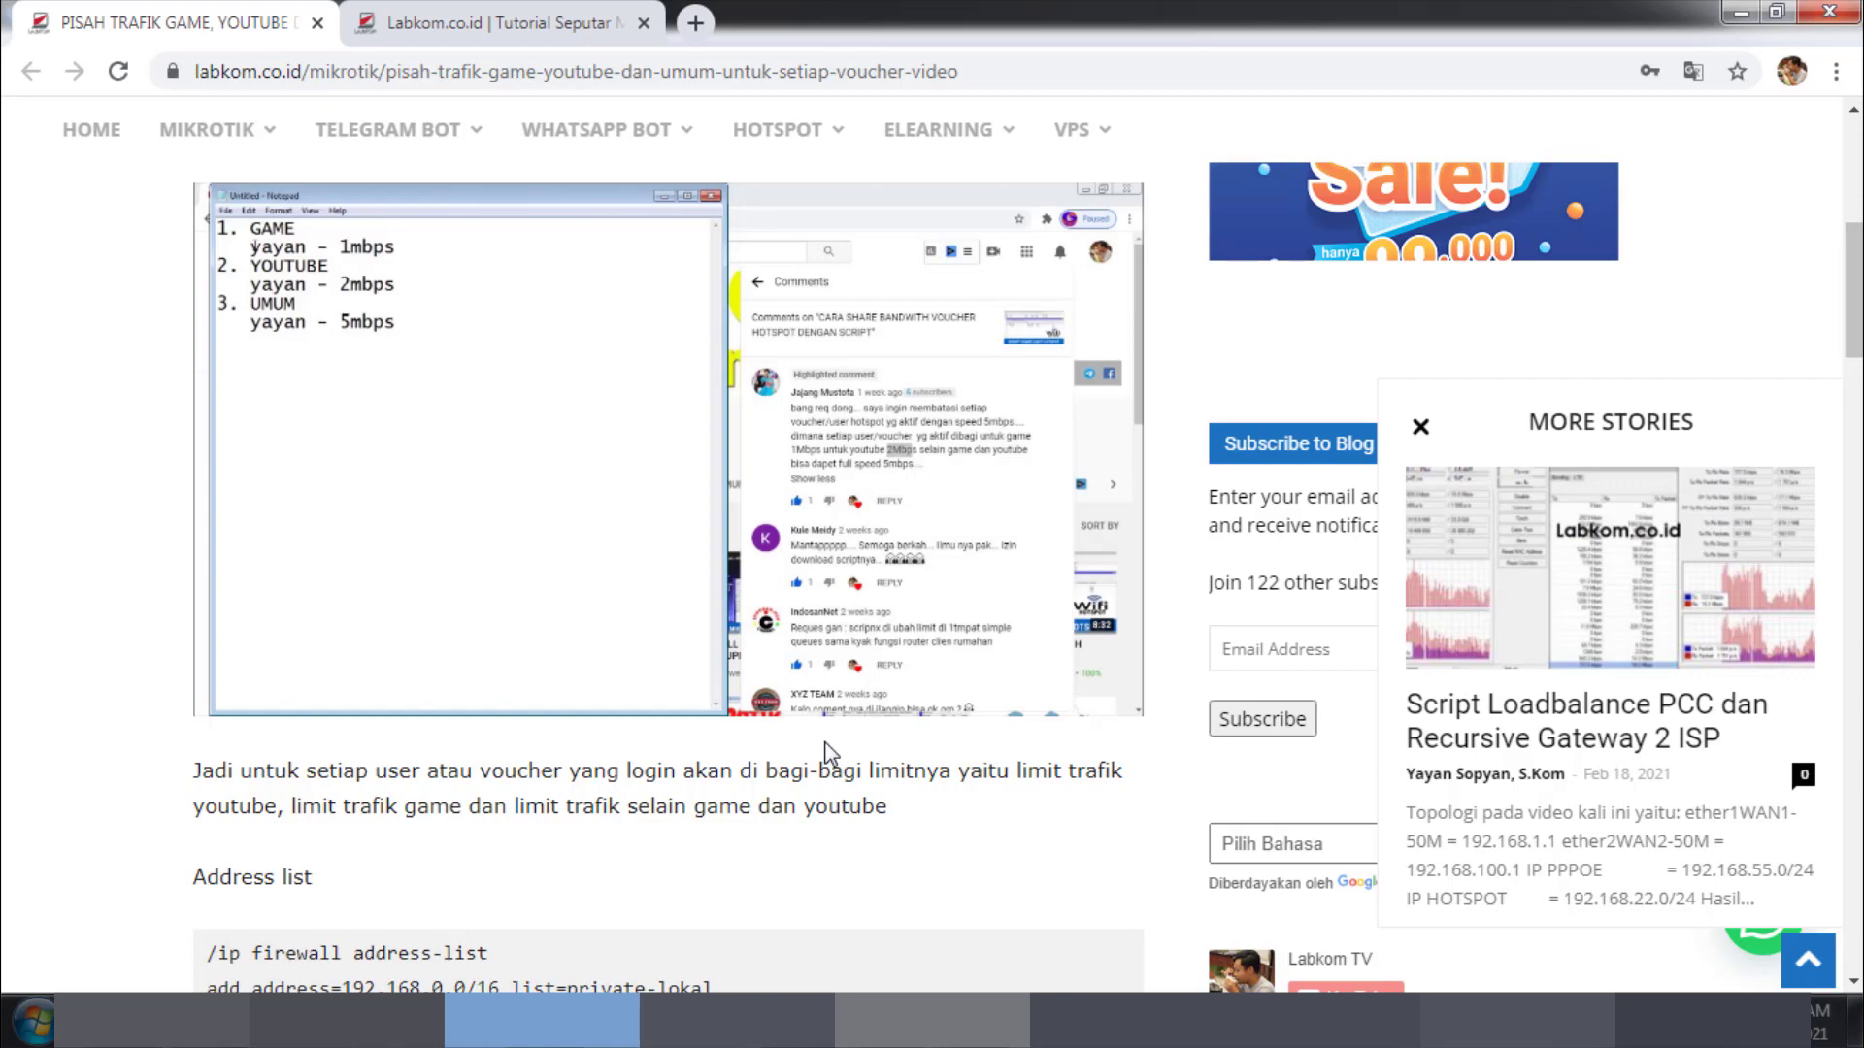
{"action": "scroll", "coordinate": [428, 716], "scroll_direction": "down", "scroll_amount": 9}
{"action": "scroll", "coordinate": [279, 700], "scroll_direction": "up", "scroll_amount": 3}
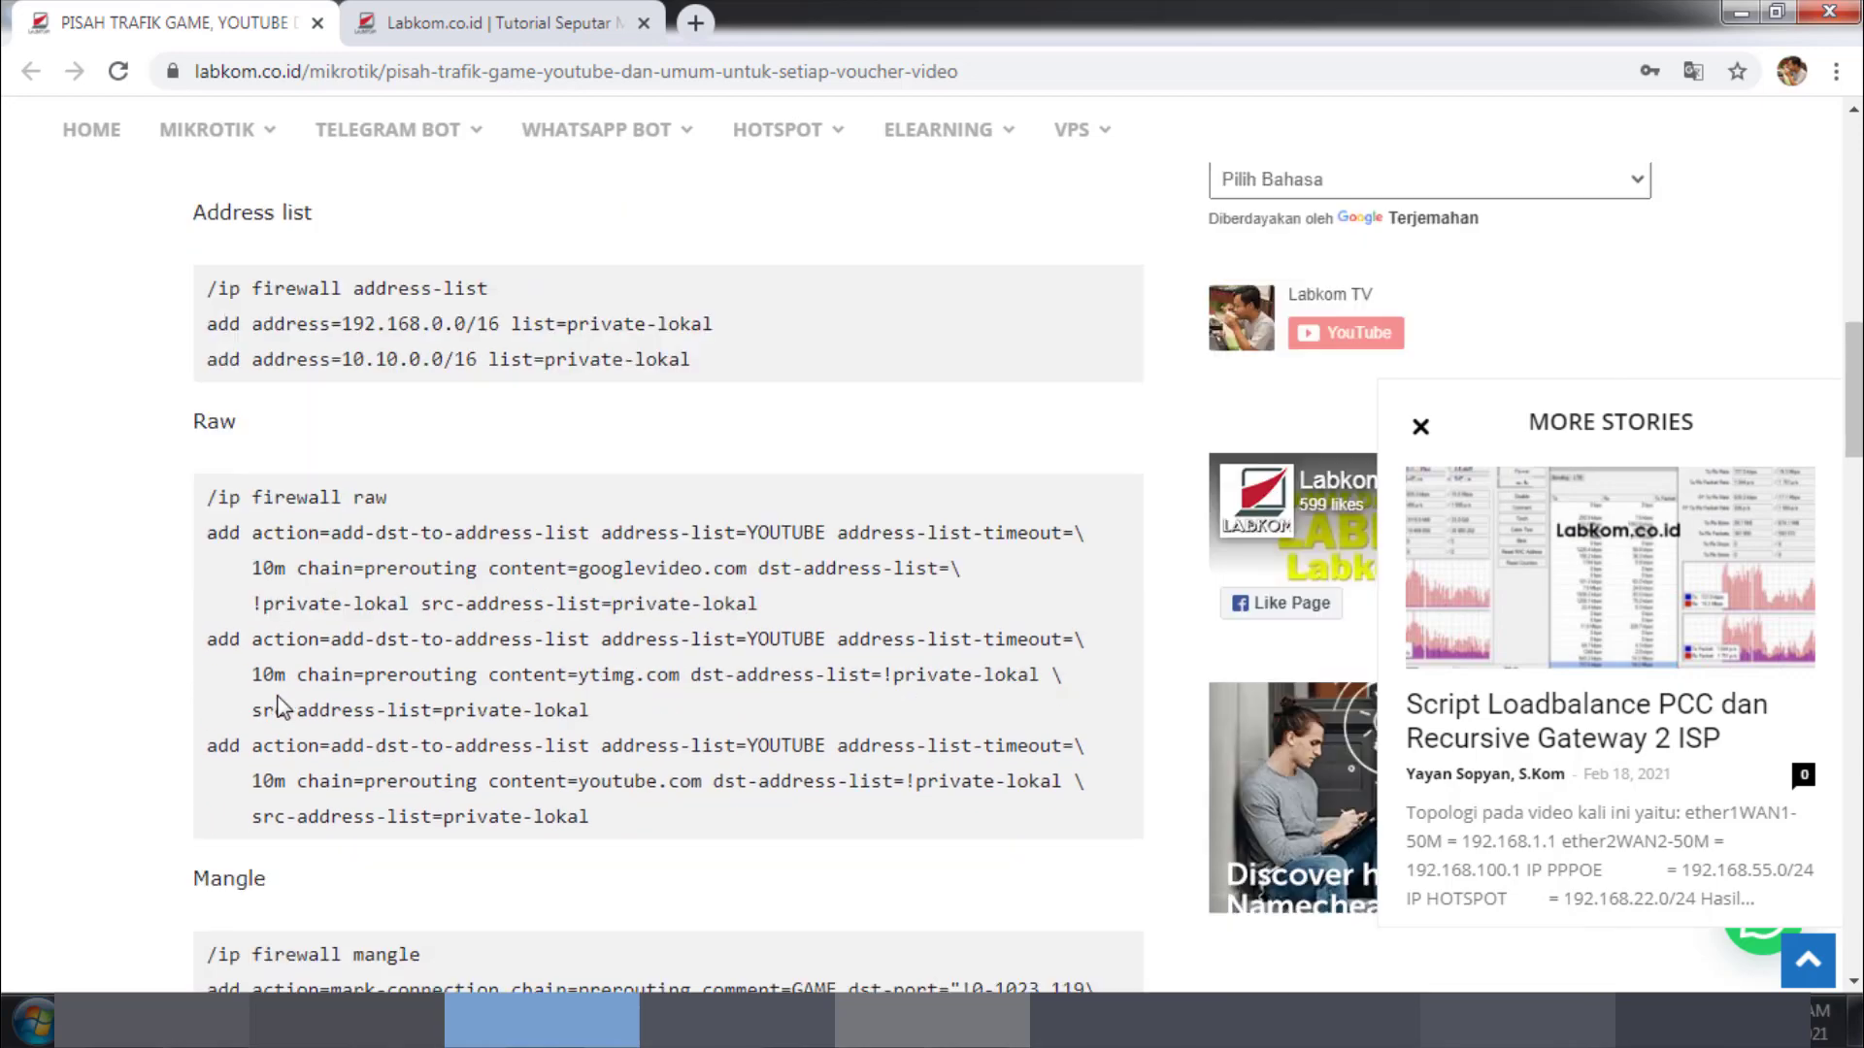
{"action": "scroll", "coordinate": [279, 706], "scroll_direction": "down", "scroll_amount": 15}
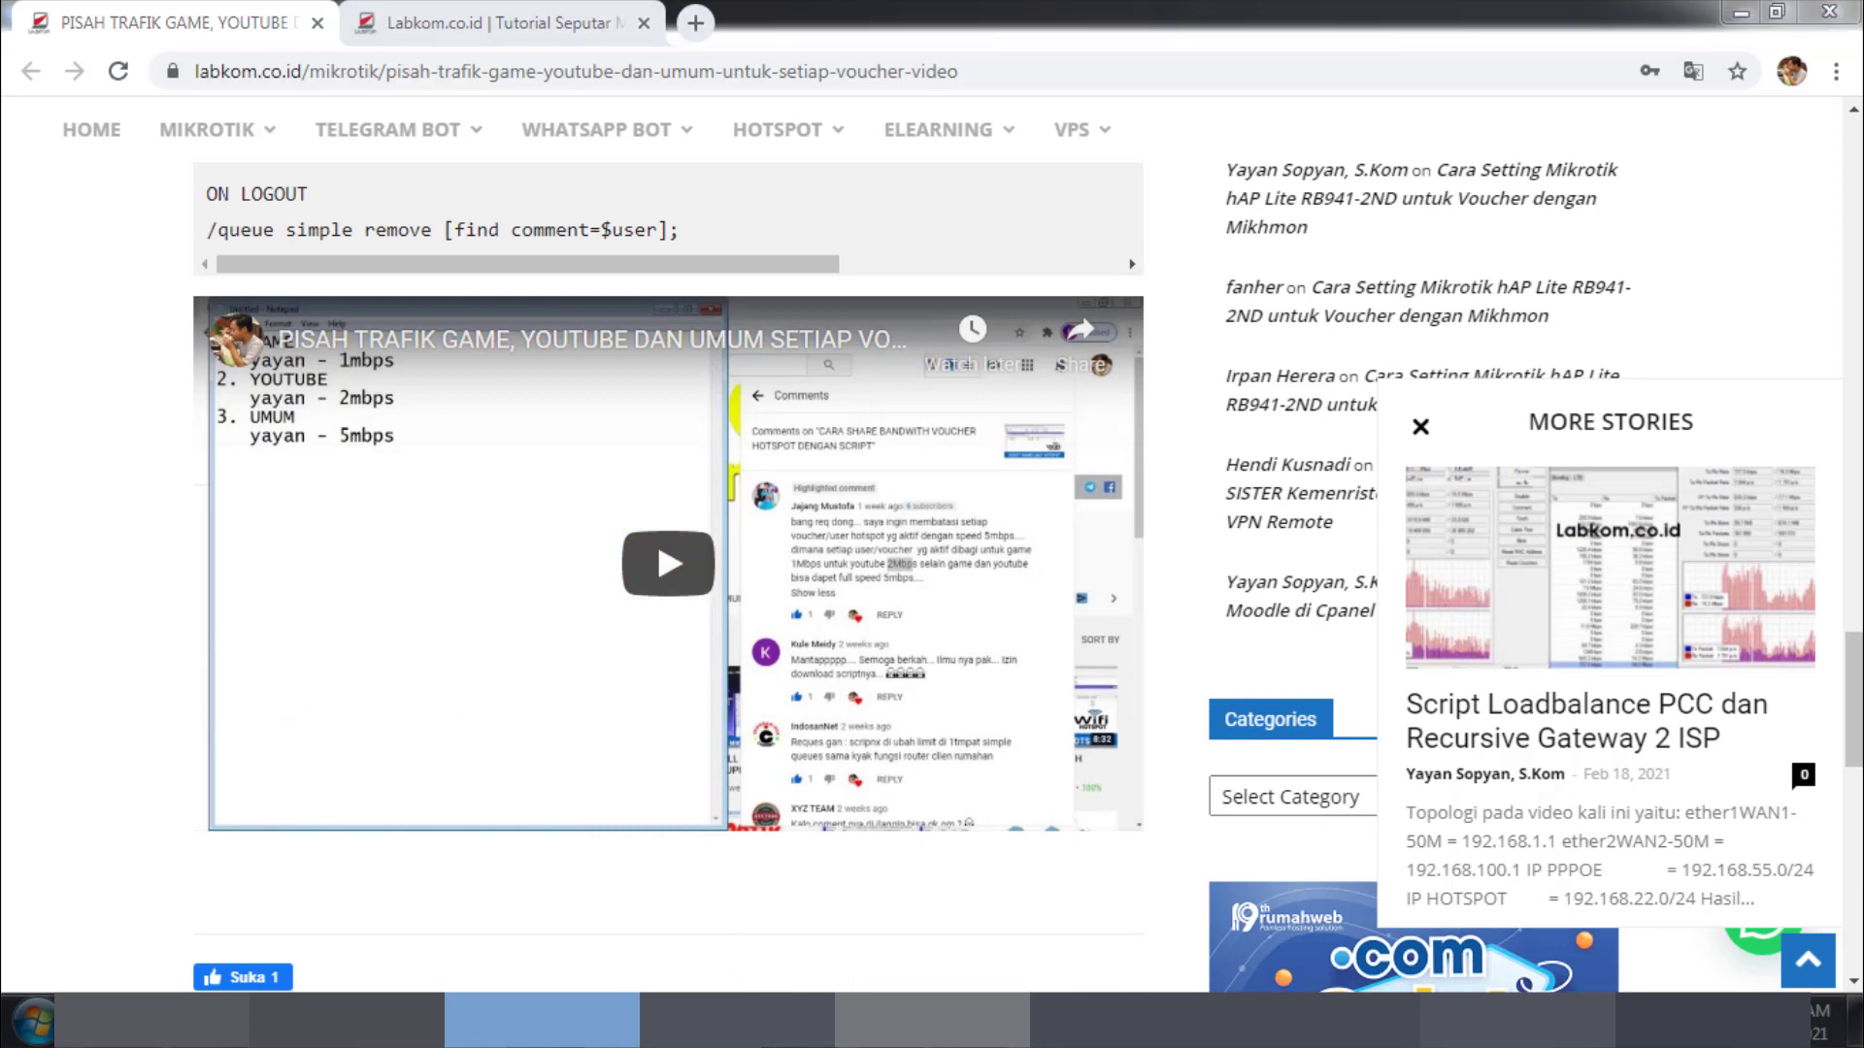
Step: Arrange the widened Notepad limit list and a reduced WinBox window so both can be read together
{"action": "key", "text": "alt+Tab"}
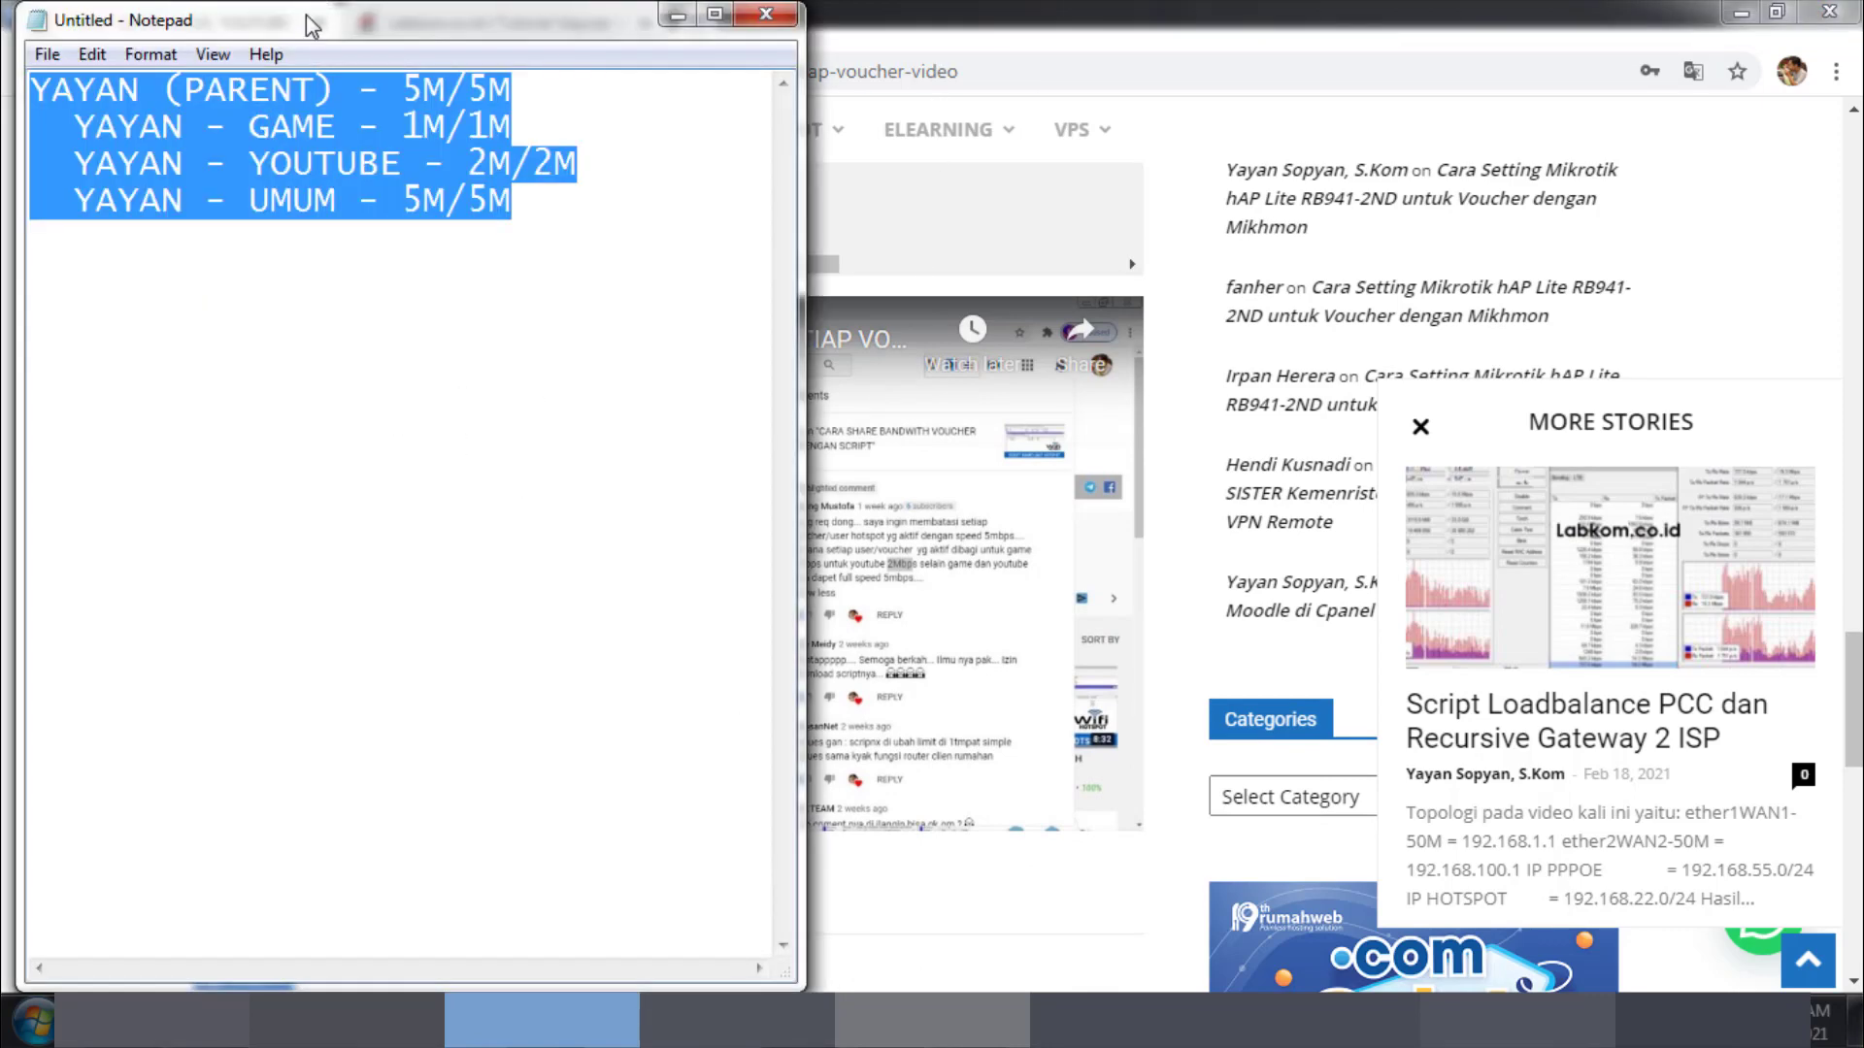
{"action": "left_click_drag", "start_coordinate": [312, 21], "coordinate": [1413, 20]}
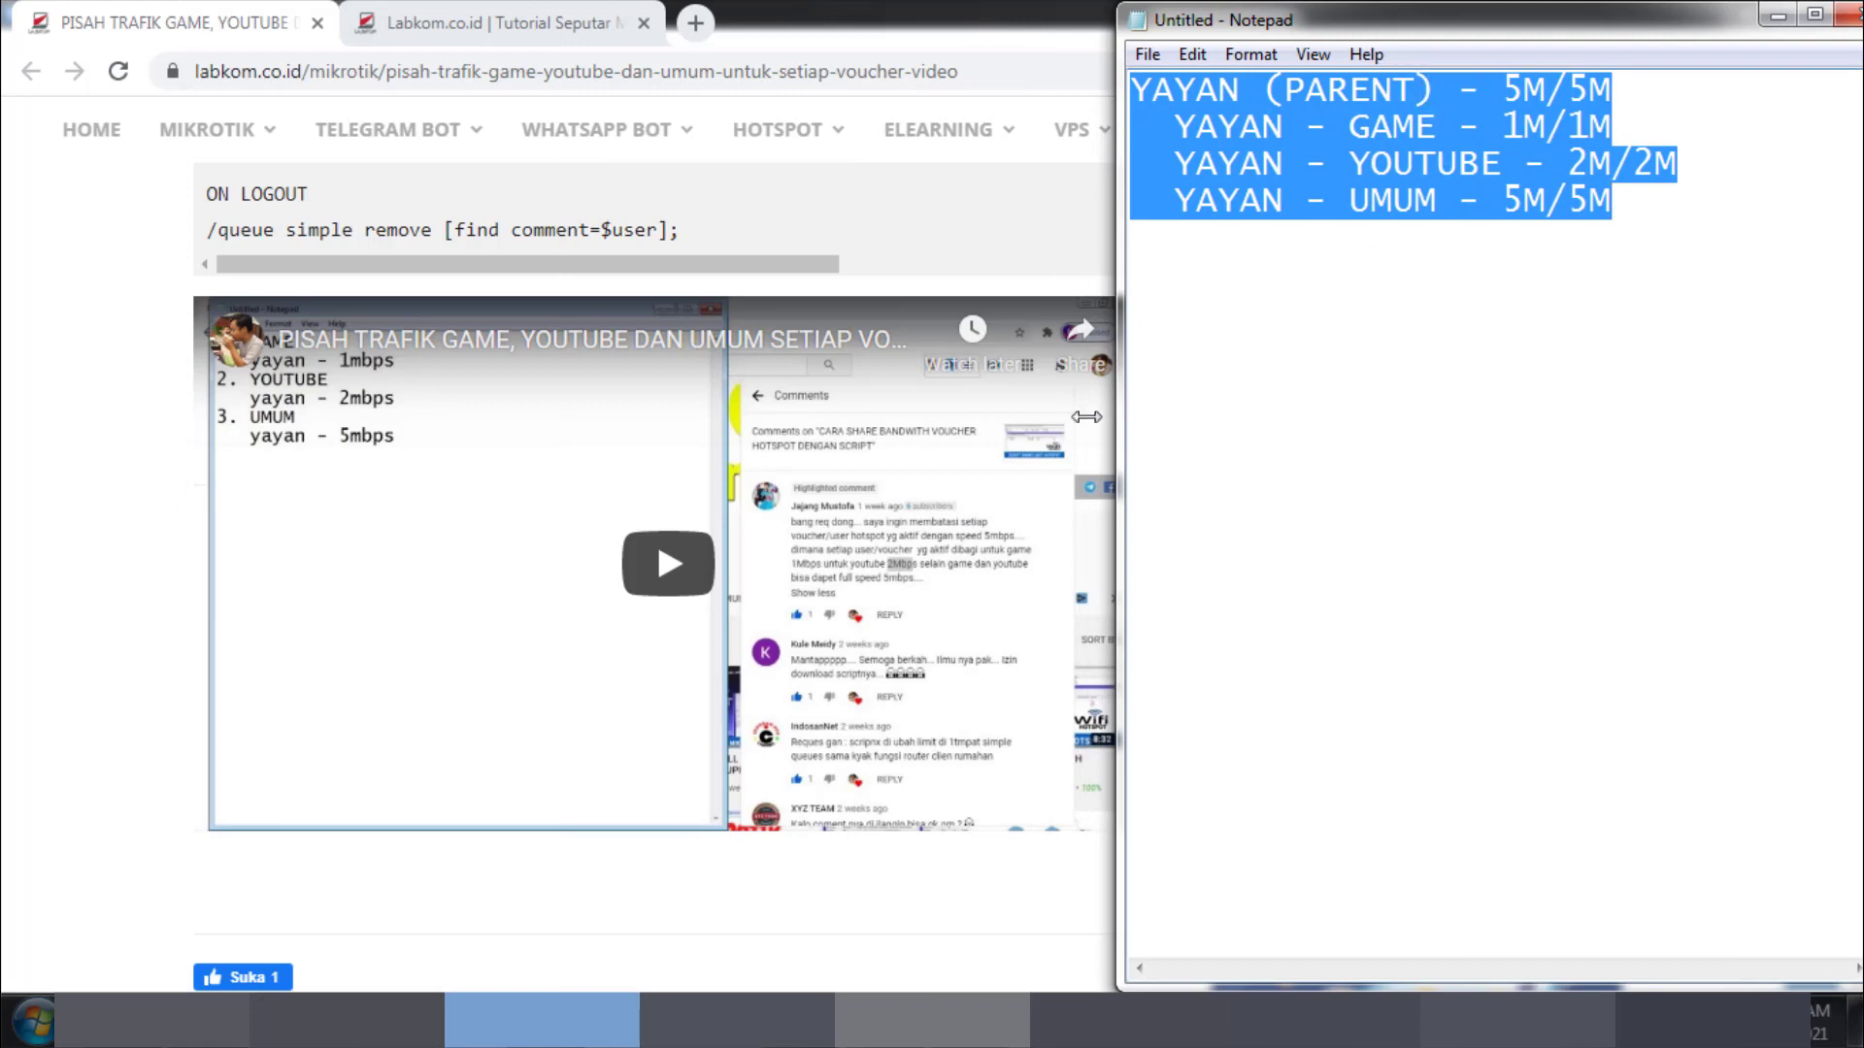
{"action": "left_click_drag", "start_coordinate": [1118, 416], "coordinate": [804, 416]}
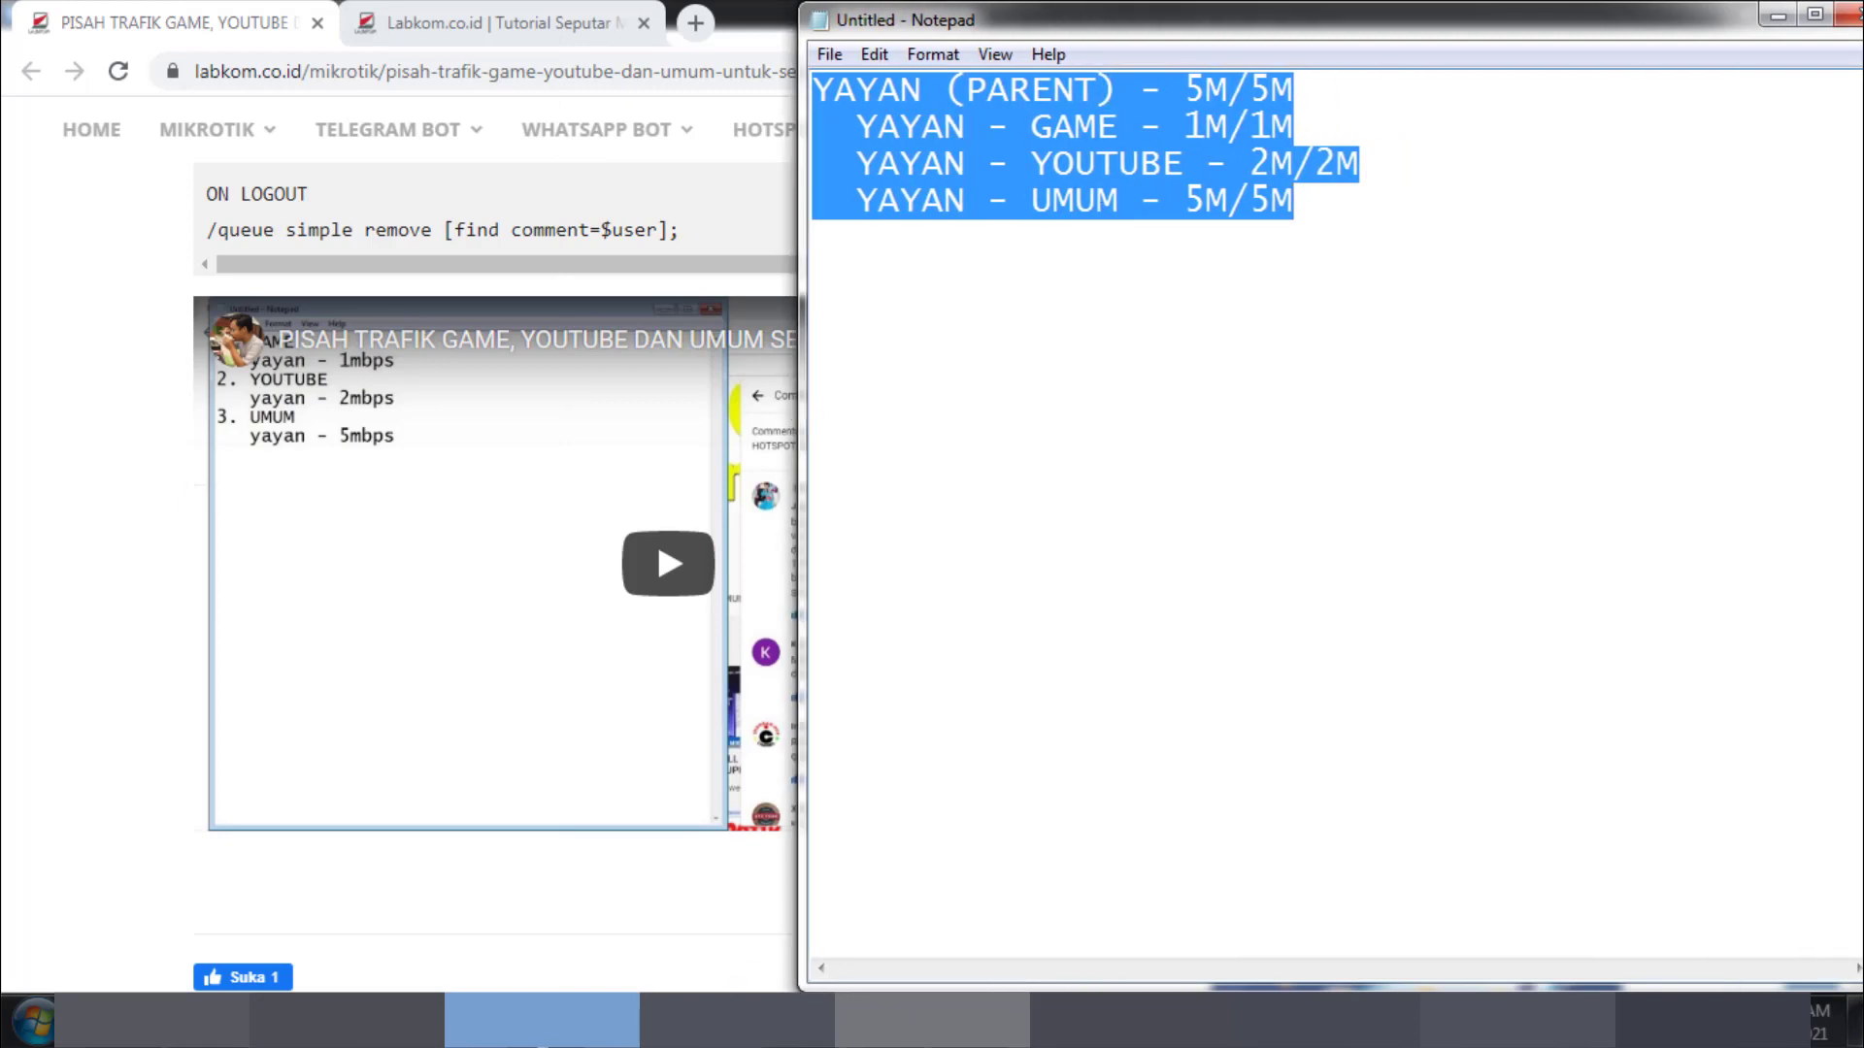
{"action": "key", "text": "alt+Tab"}
{"action": "left_click_drag", "start_coordinate": [873, 12], "coordinate": [600, 287]}
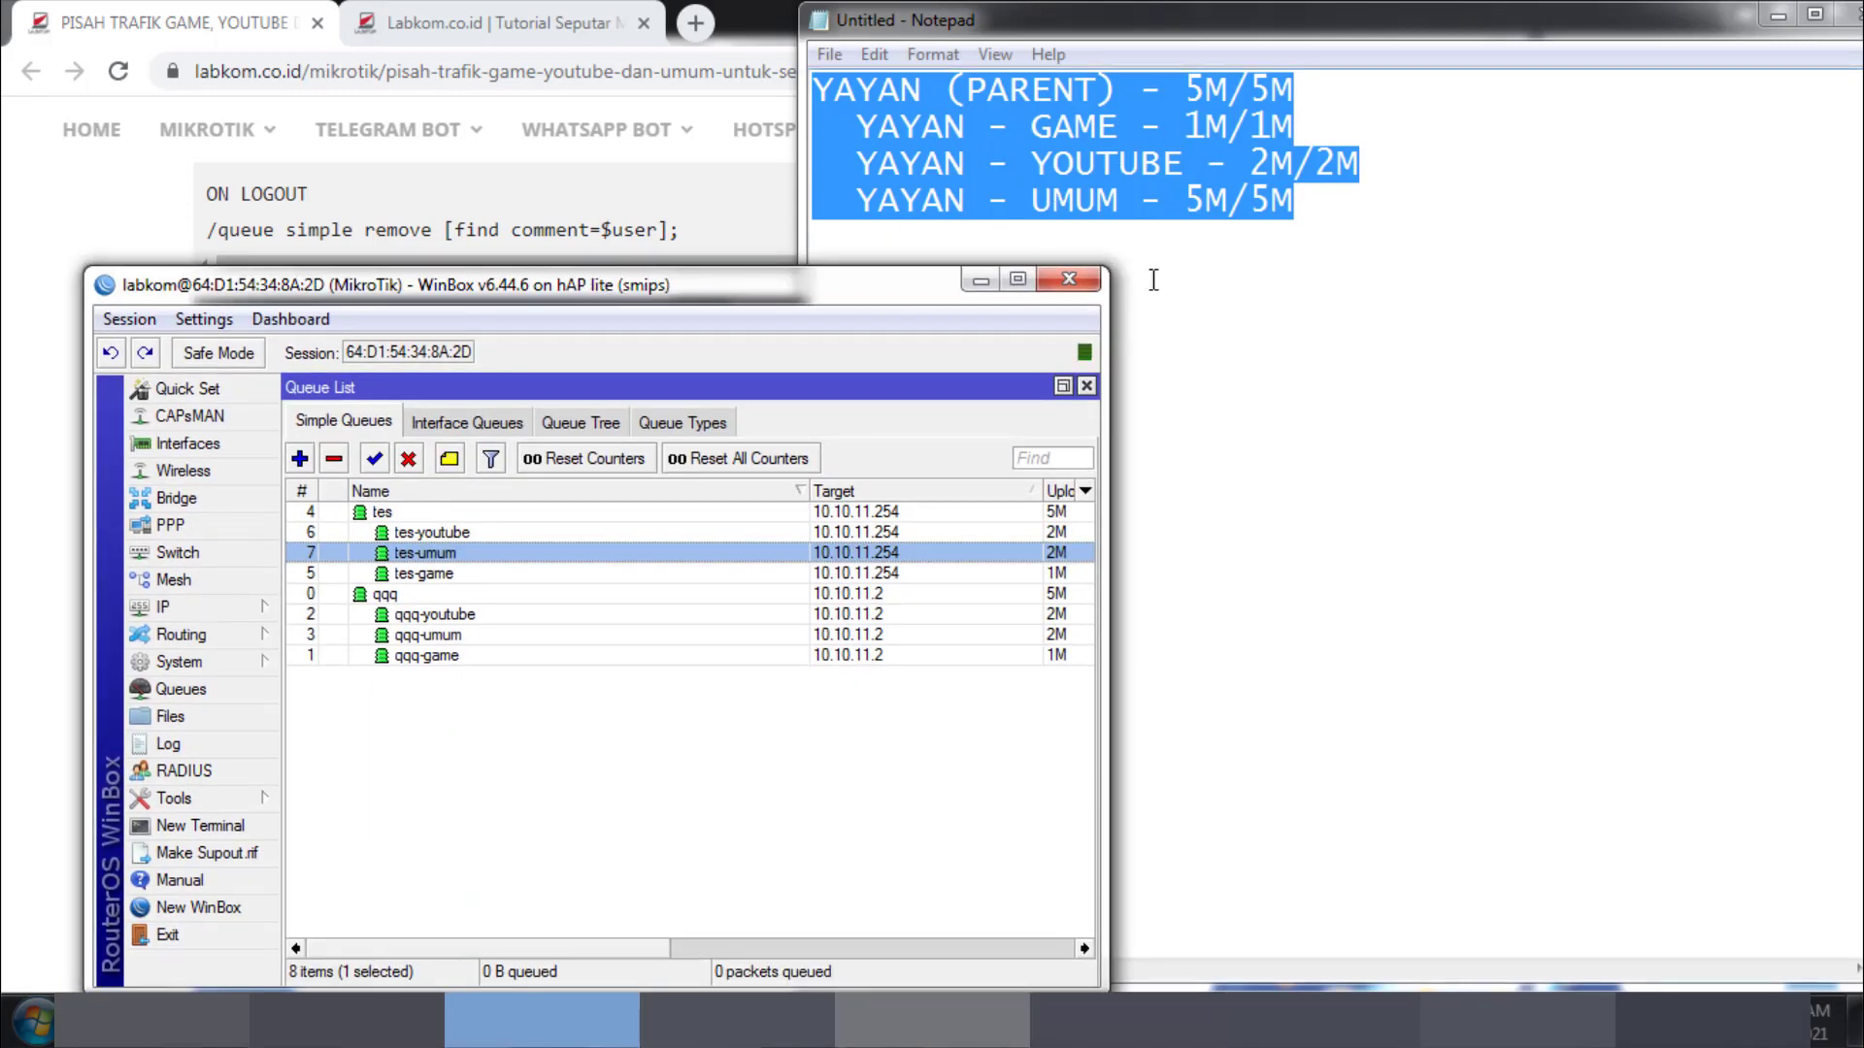
{"action": "left_click_drag", "start_coordinate": [938, 284], "coordinate": [911, 272]}
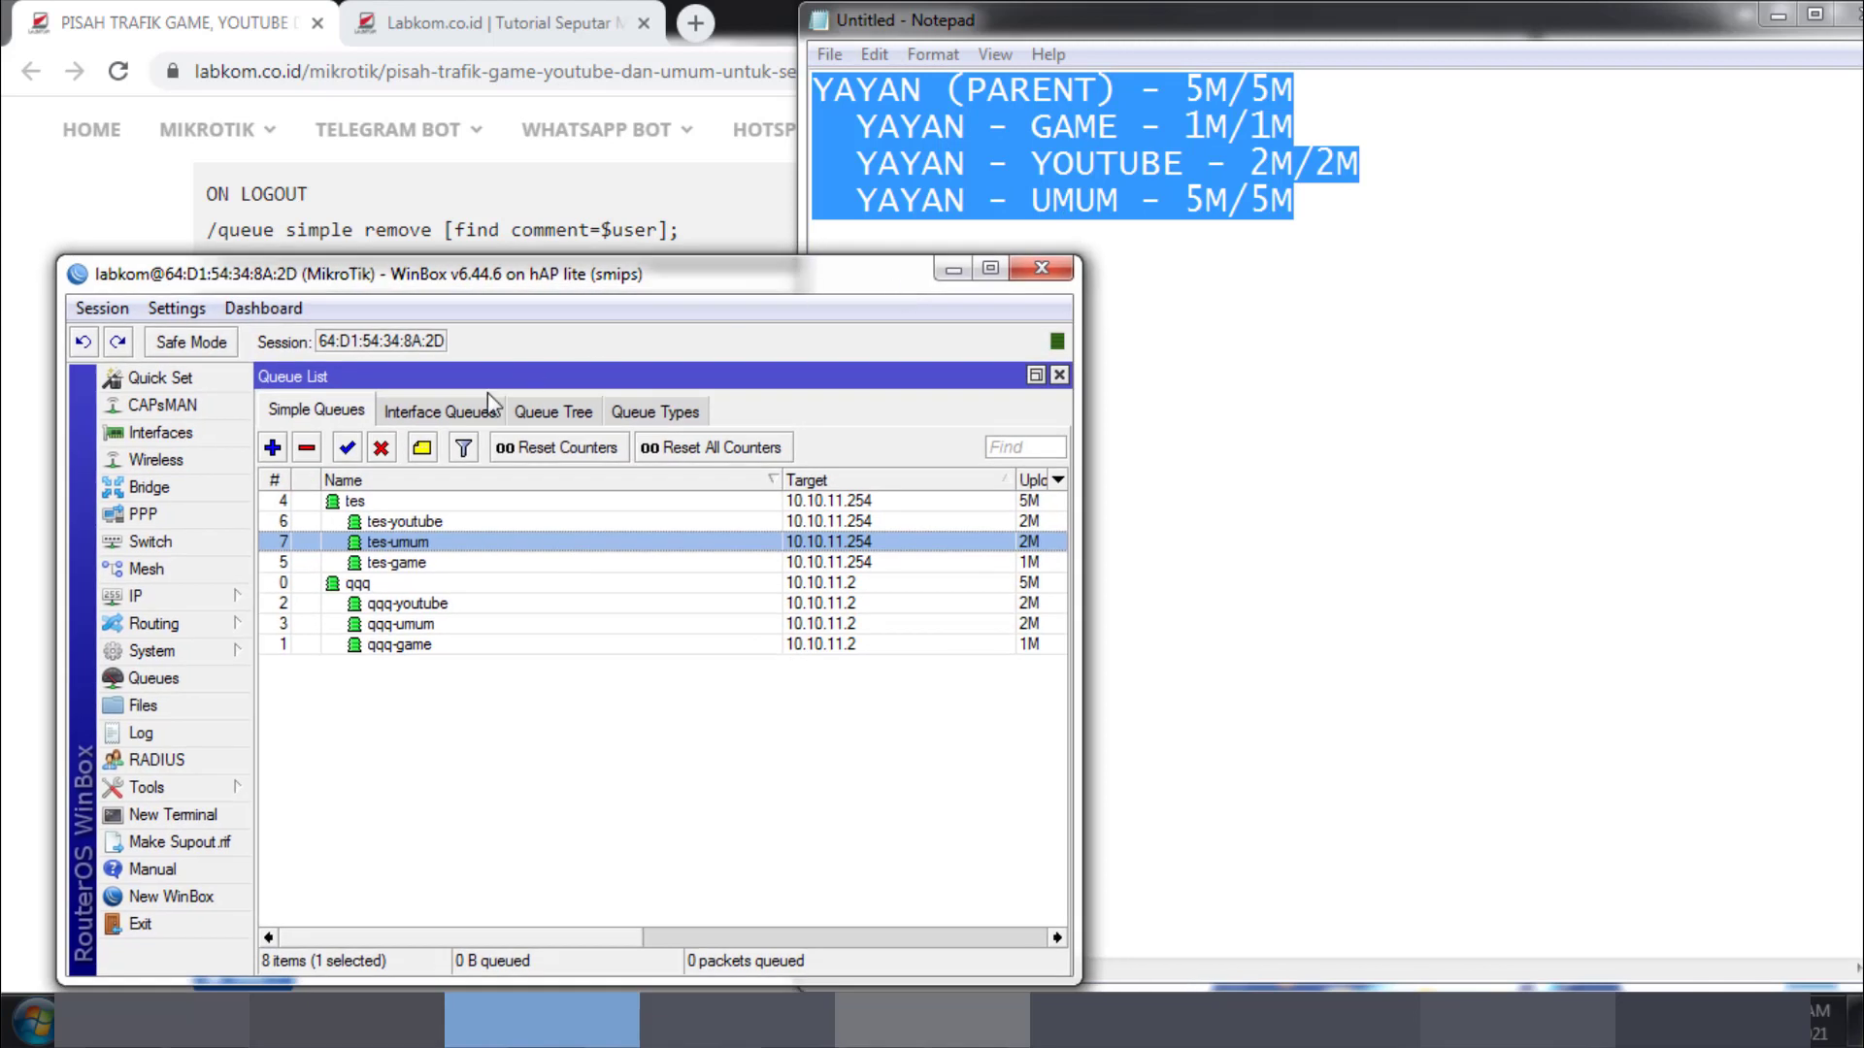
Step: Inspect the Max Limit settings of the tes parent queue and close its dialog without saving
{"action": "left_click", "coordinate": [422, 503]}
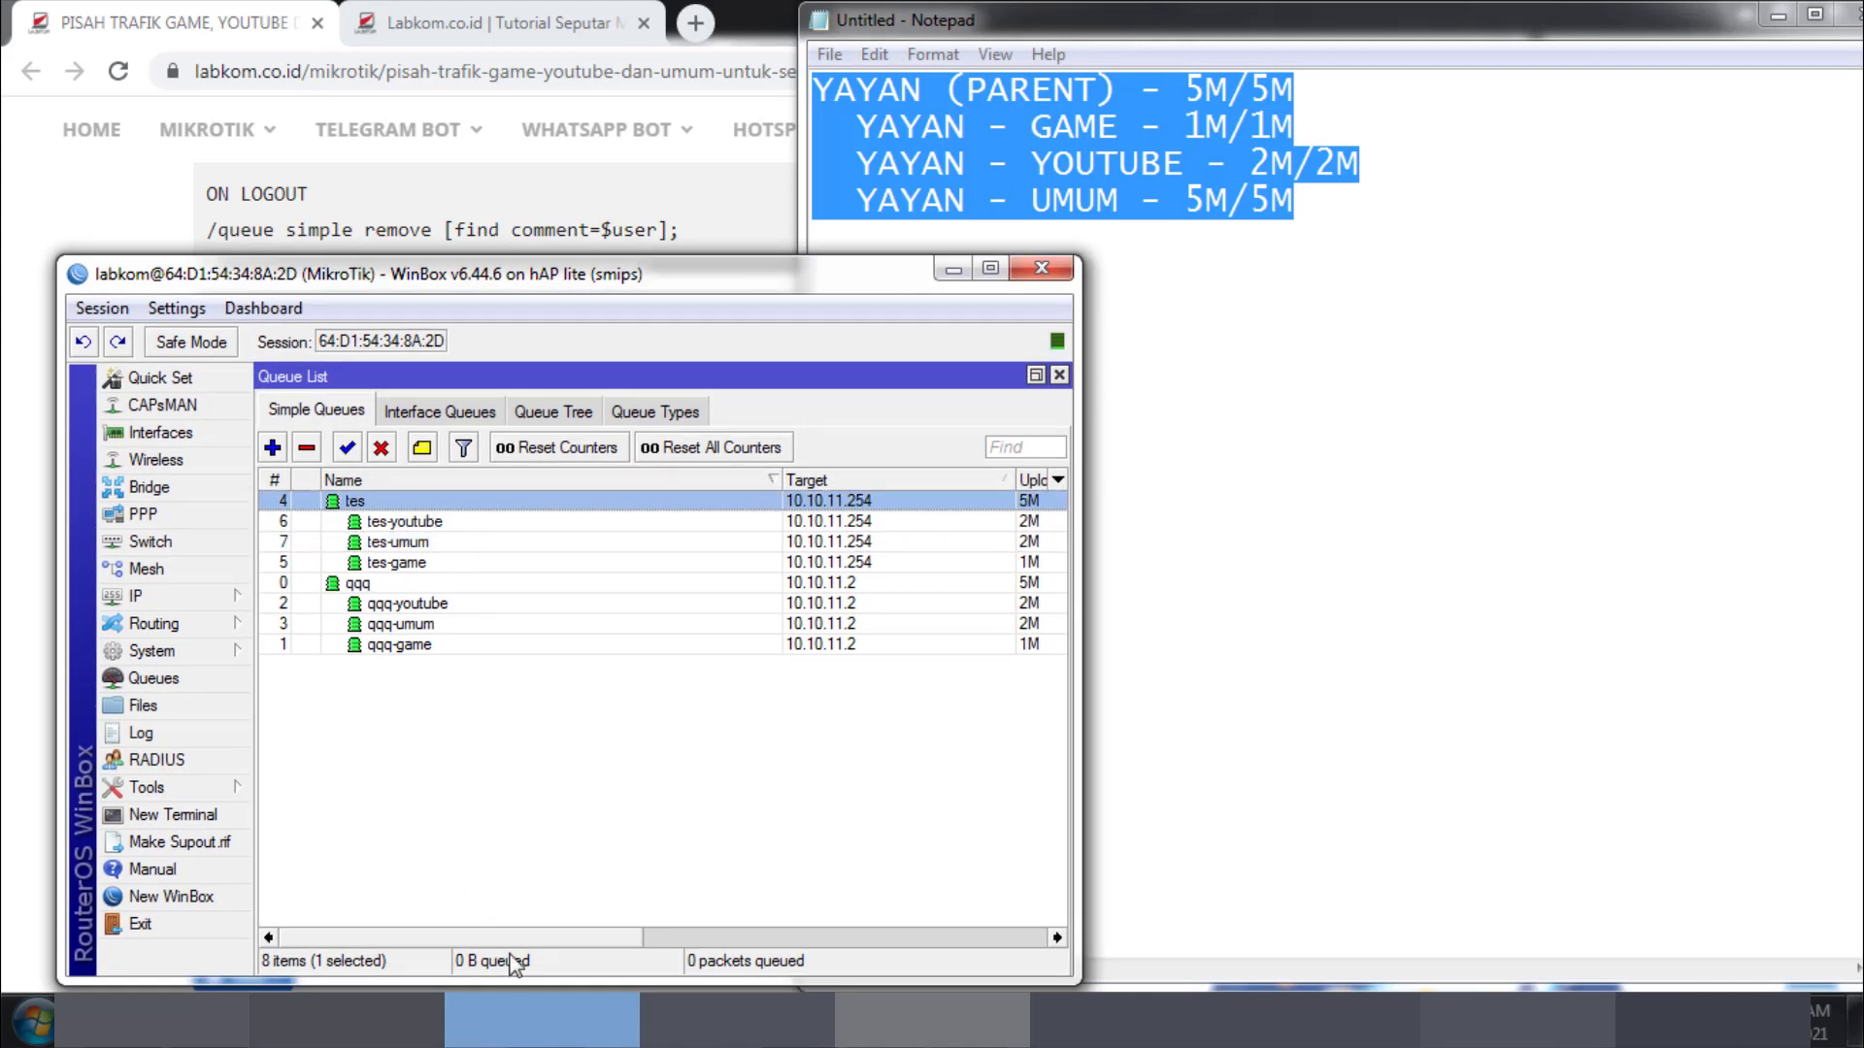
{"action": "double_click", "coordinate": [388, 498]}
{"action": "left_click", "coordinate": [330, 594]}
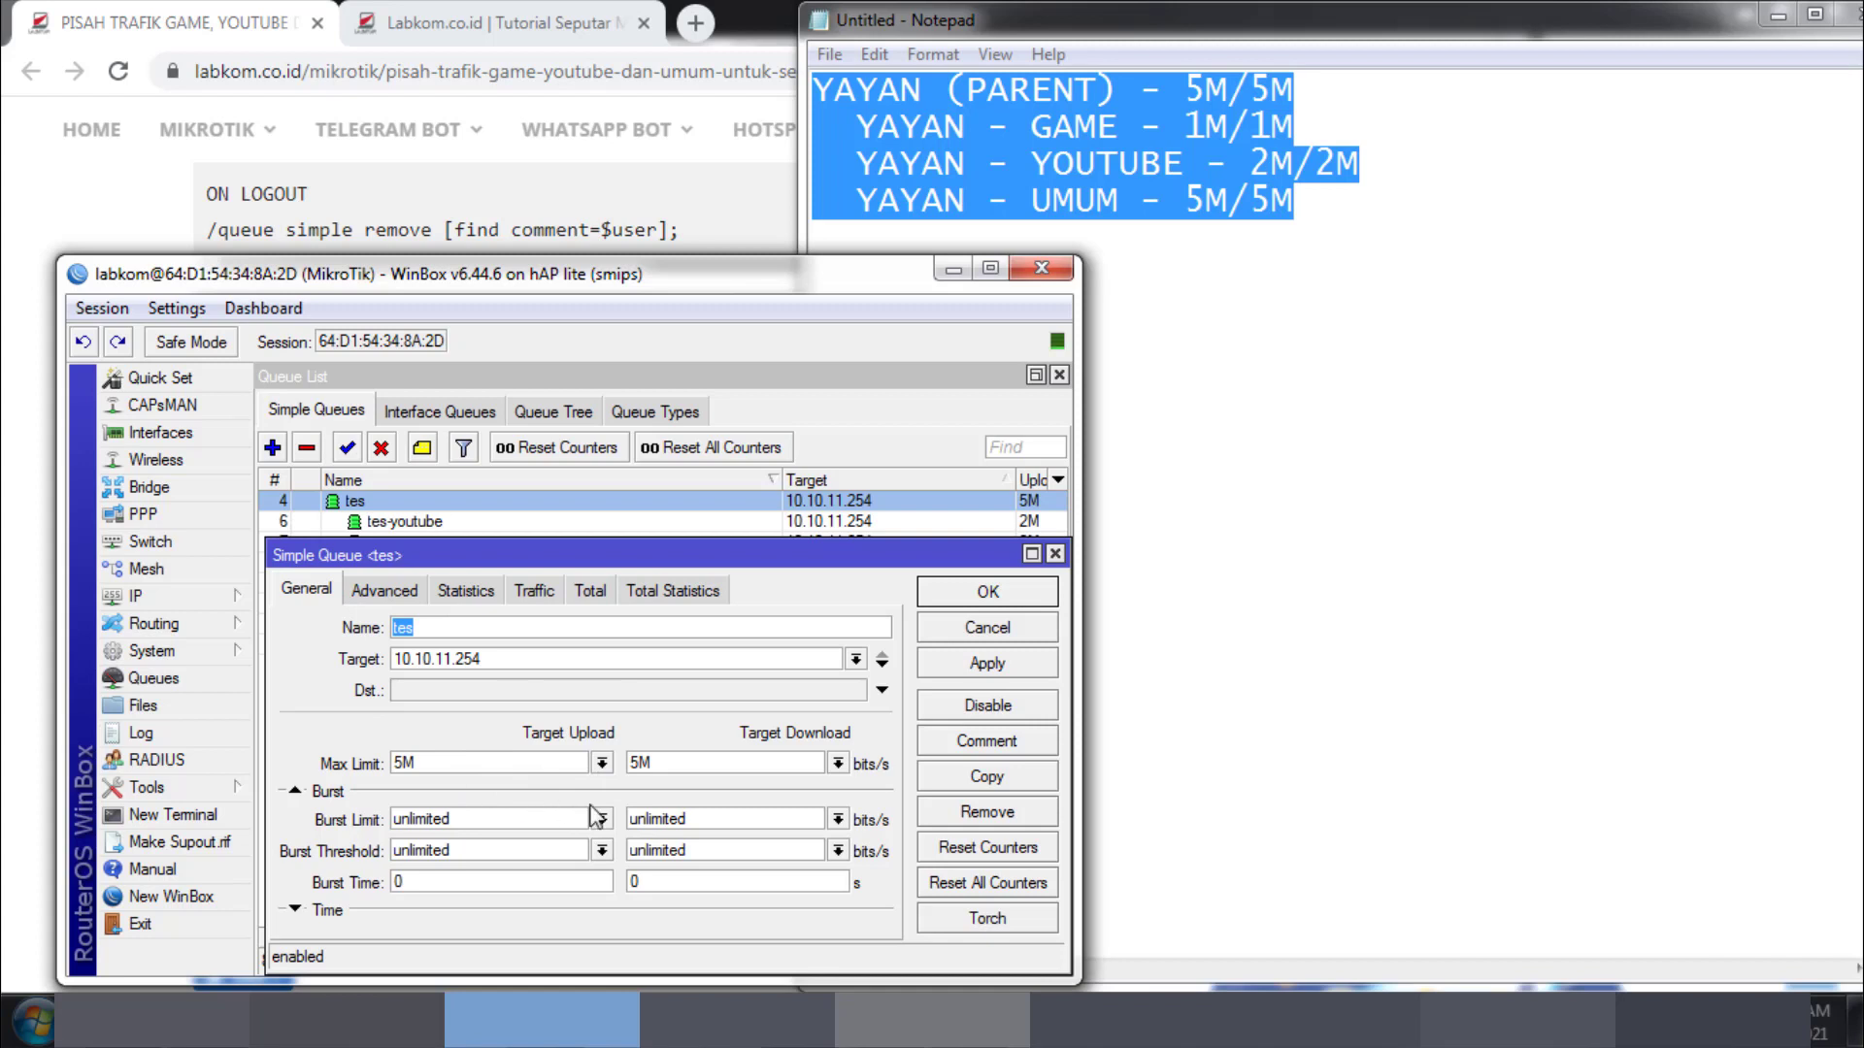
{"action": "left_click", "coordinate": [603, 765]}
{"action": "left_click", "coordinate": [603, 765]}
{"action": "left_click", "coordinate": [975, 629]}
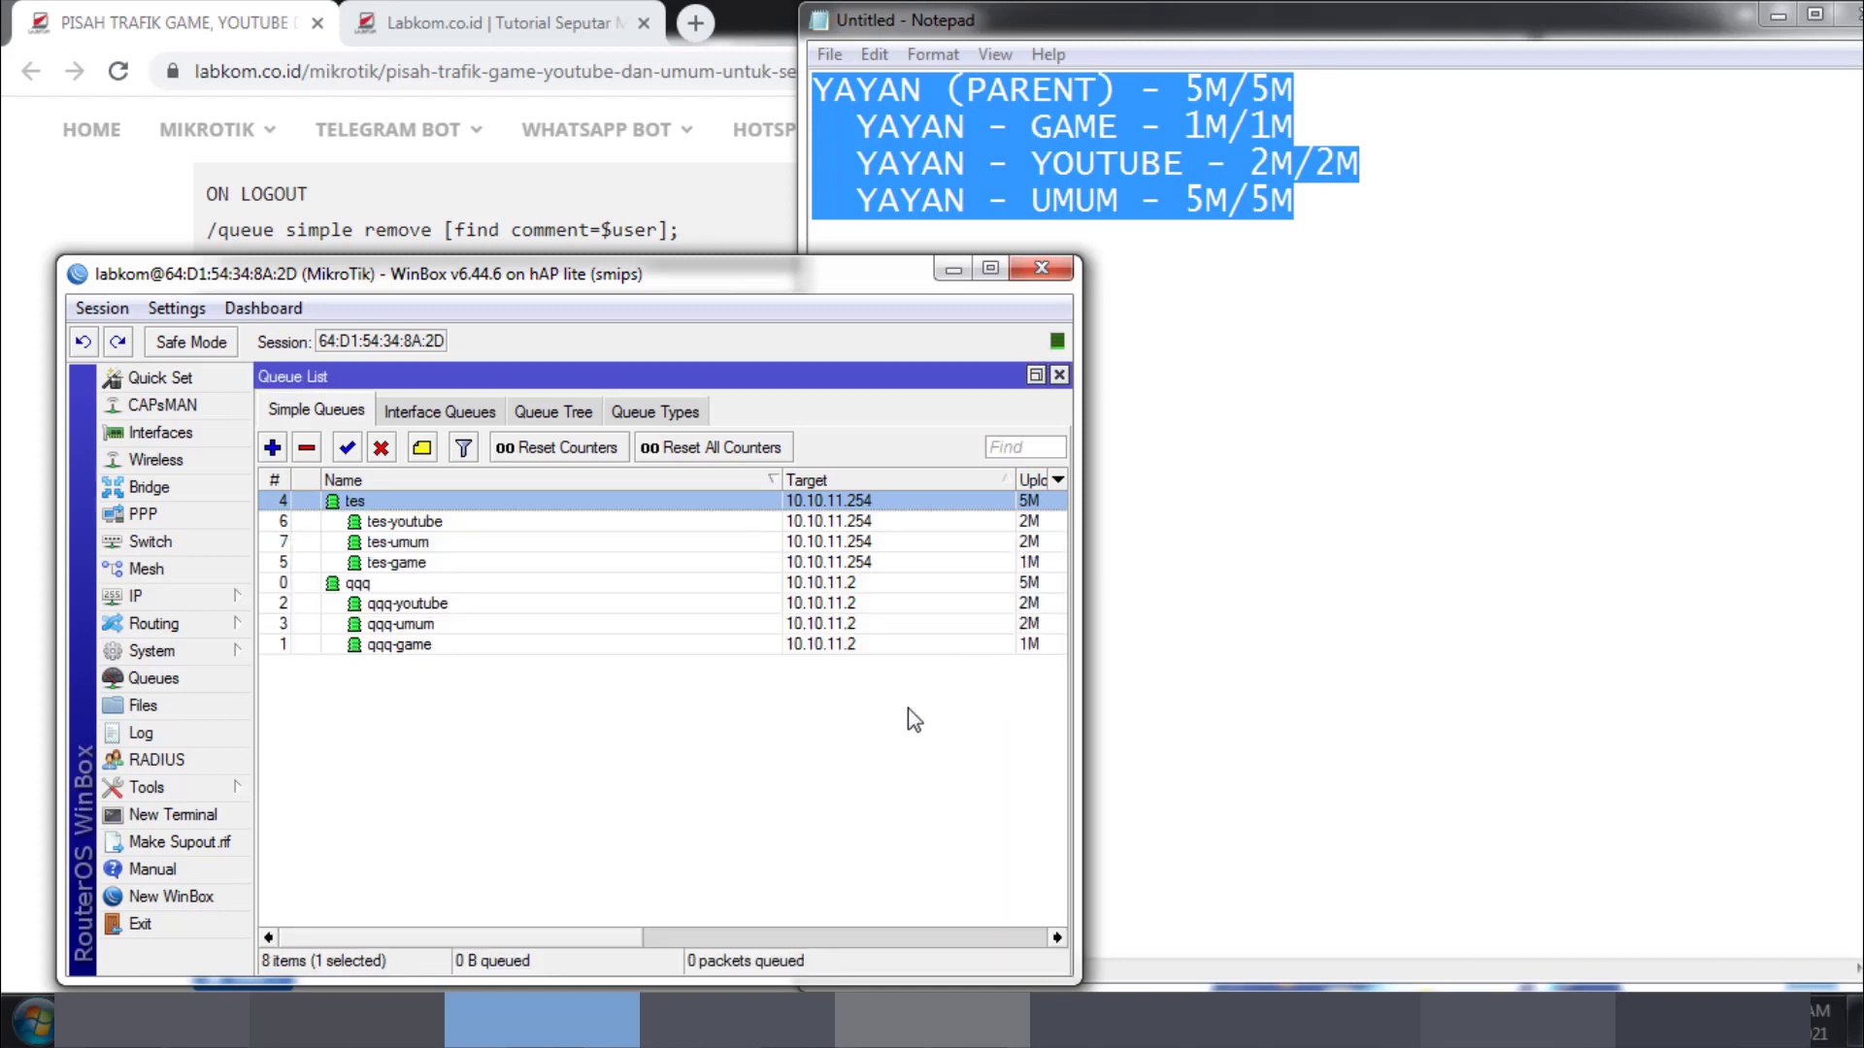